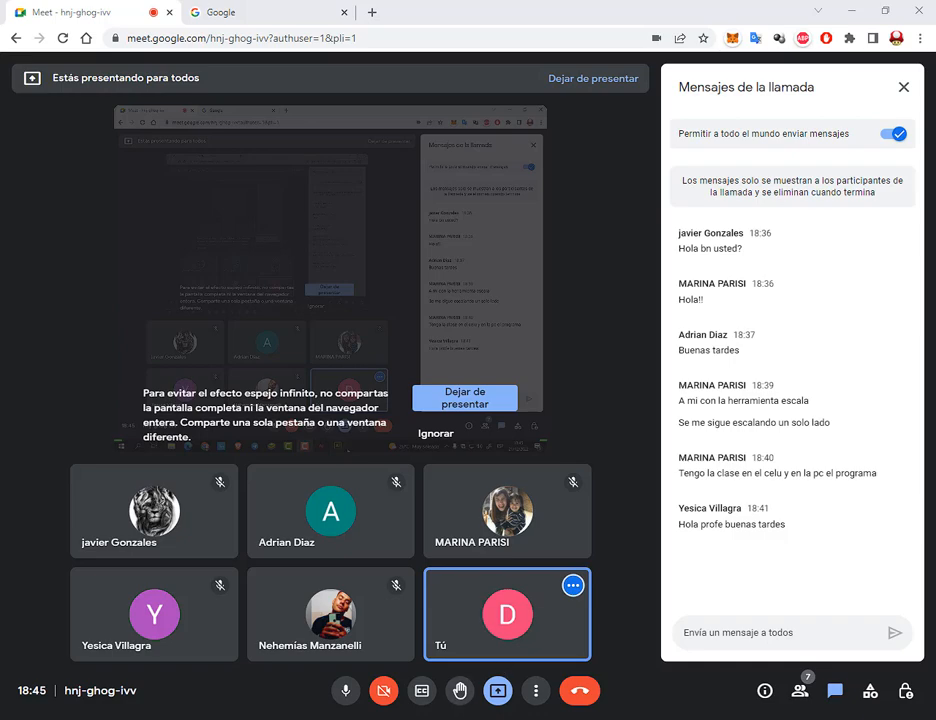
Switch to Adobe Illustrator and clear the workspace by closing the Capas, Degradado and small floating tool panels.
key(alt+Tab)
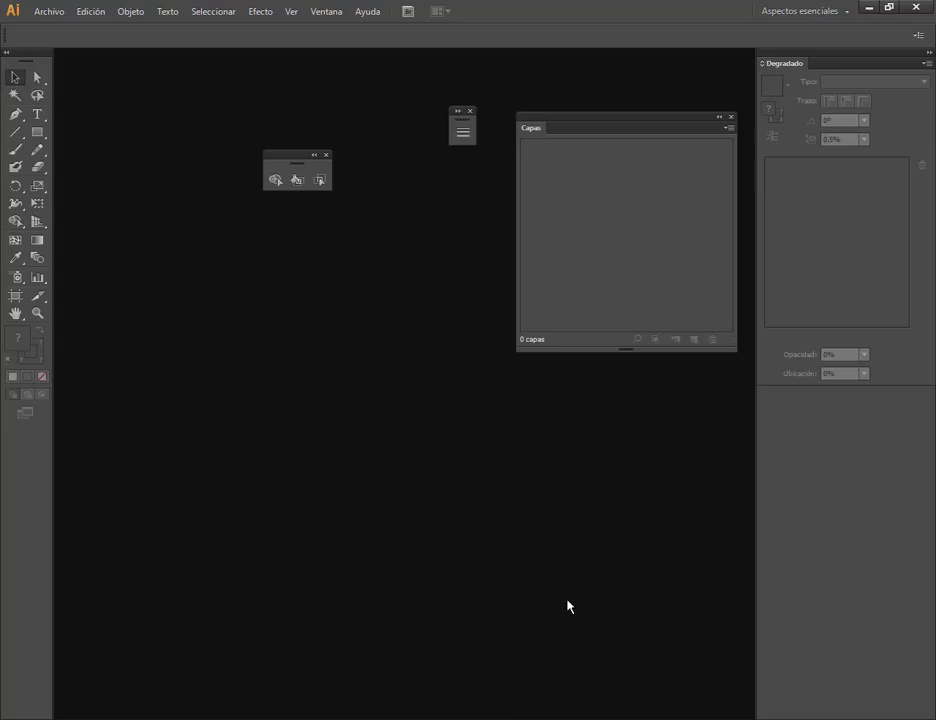
click(731, 116)
drag(908, 66, 722, 98)
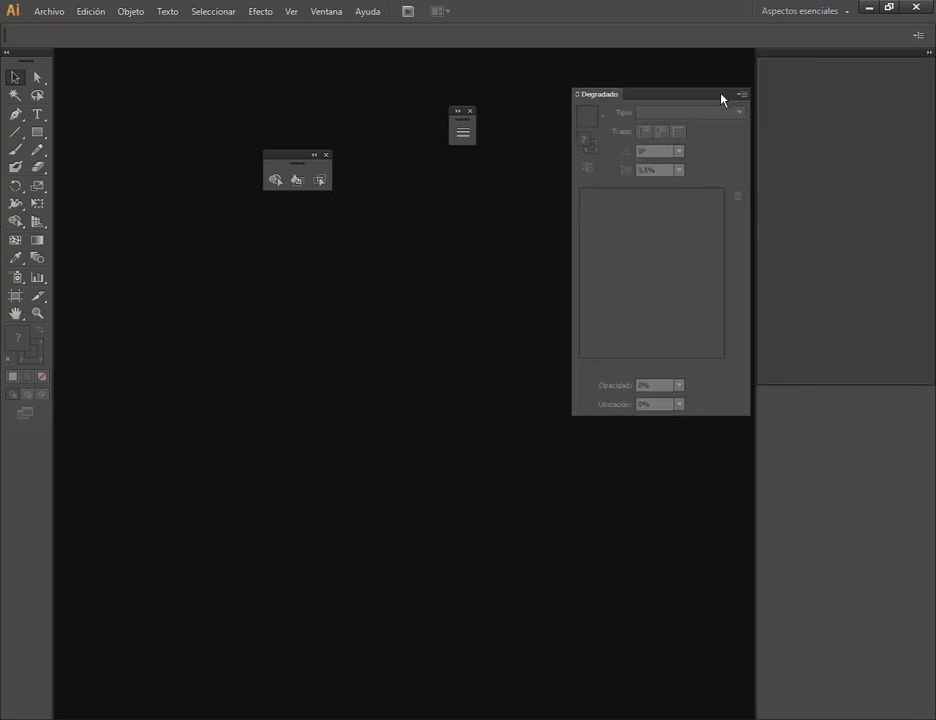
click(744, 84)
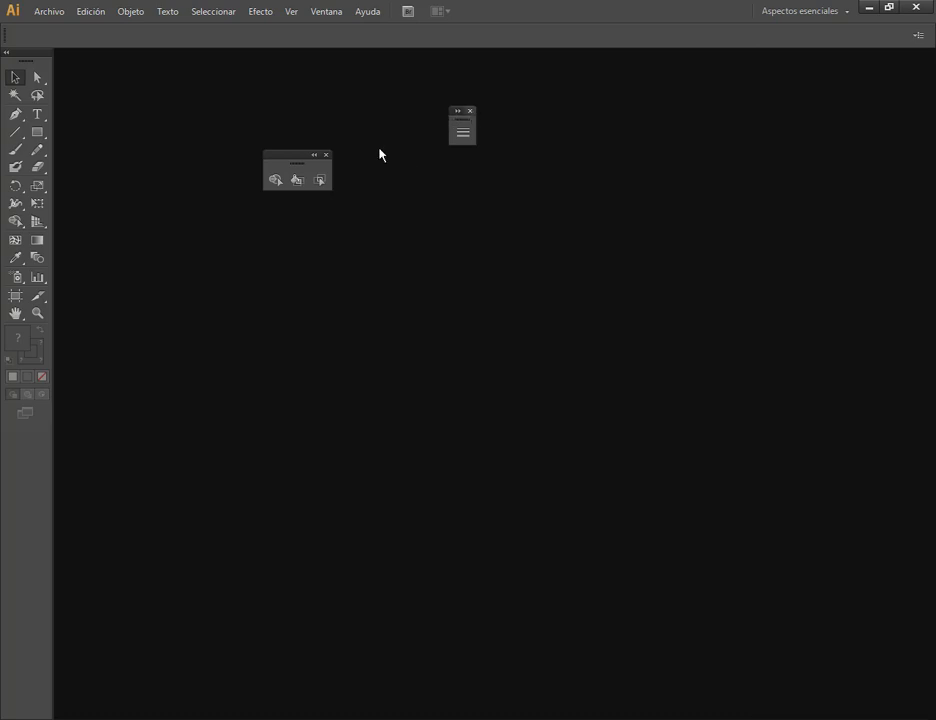
click(326, 155)
Open the file Sombreros [Convertido].ai from the Illustrator folder on the desktop.
click(48, 11)
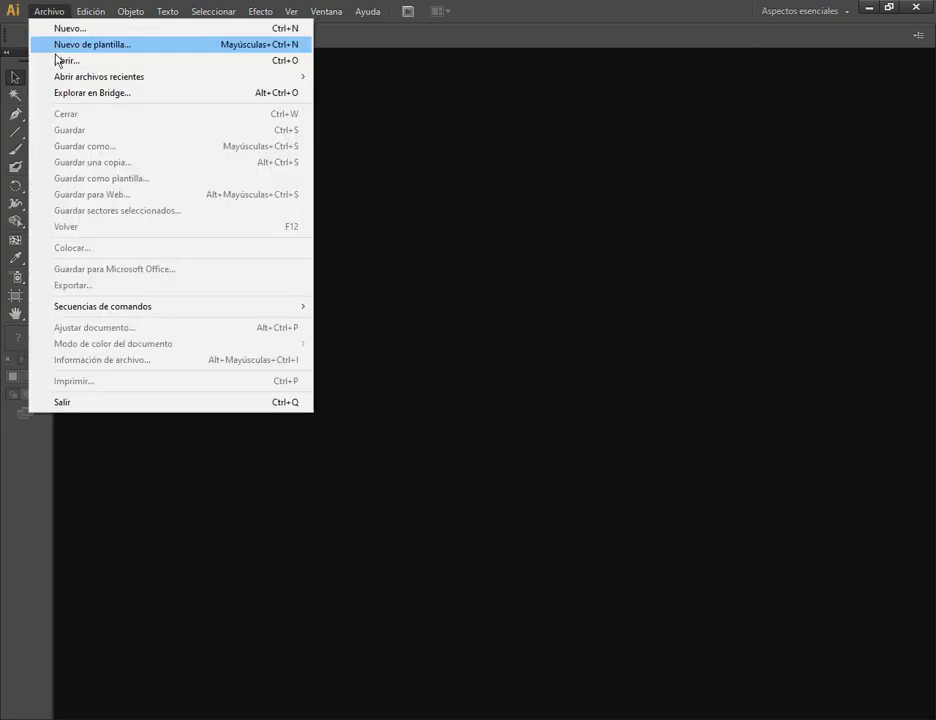
click(60, 60)
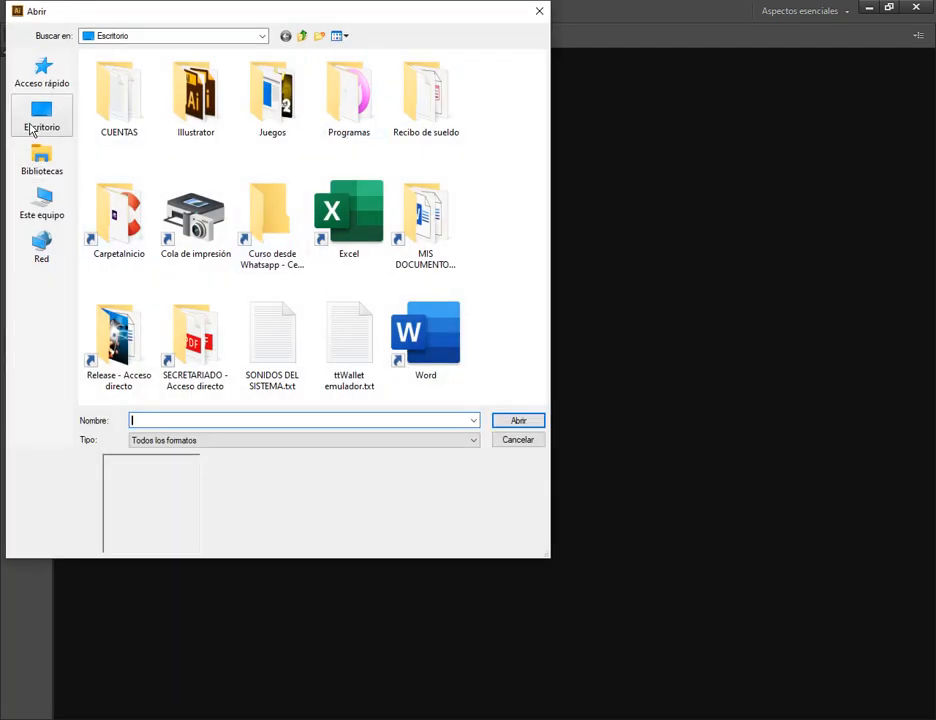
click(31, 130)
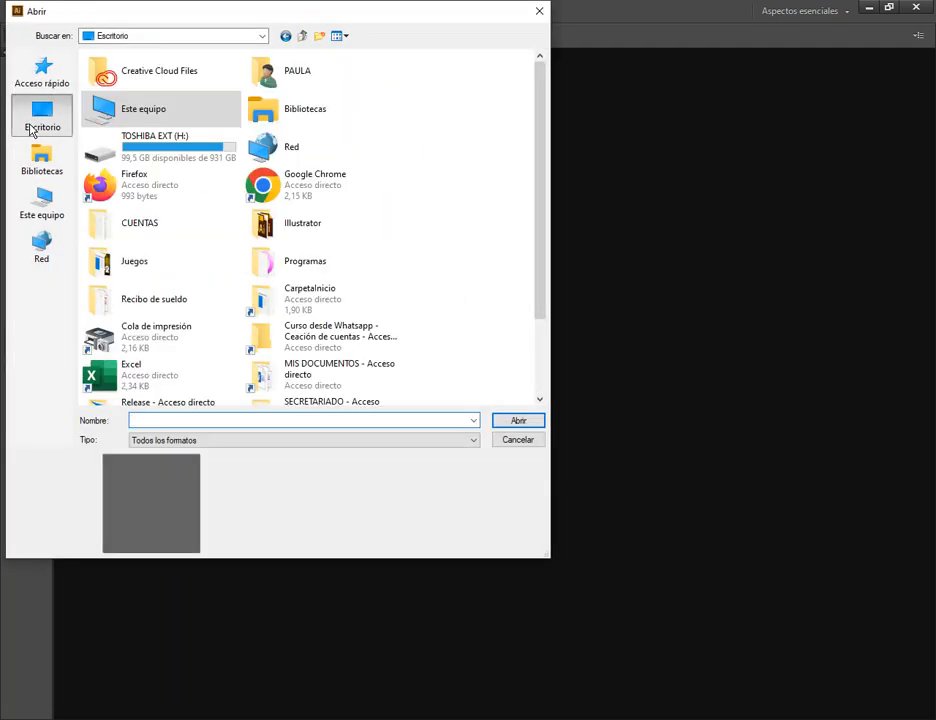
double_click(295, 232)
click(125, 115)
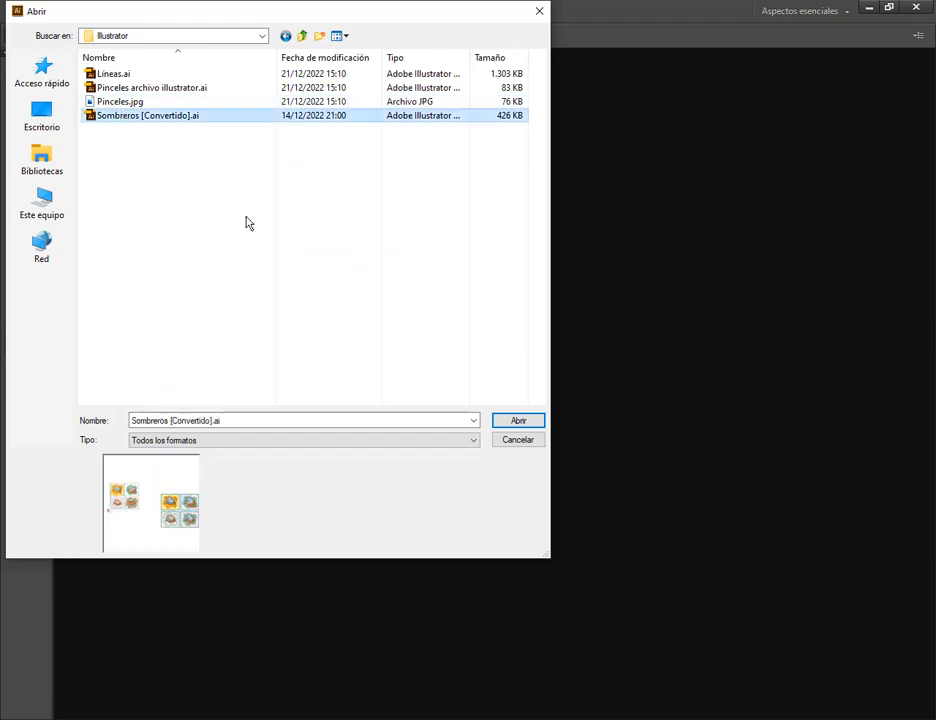
click(518, 420)
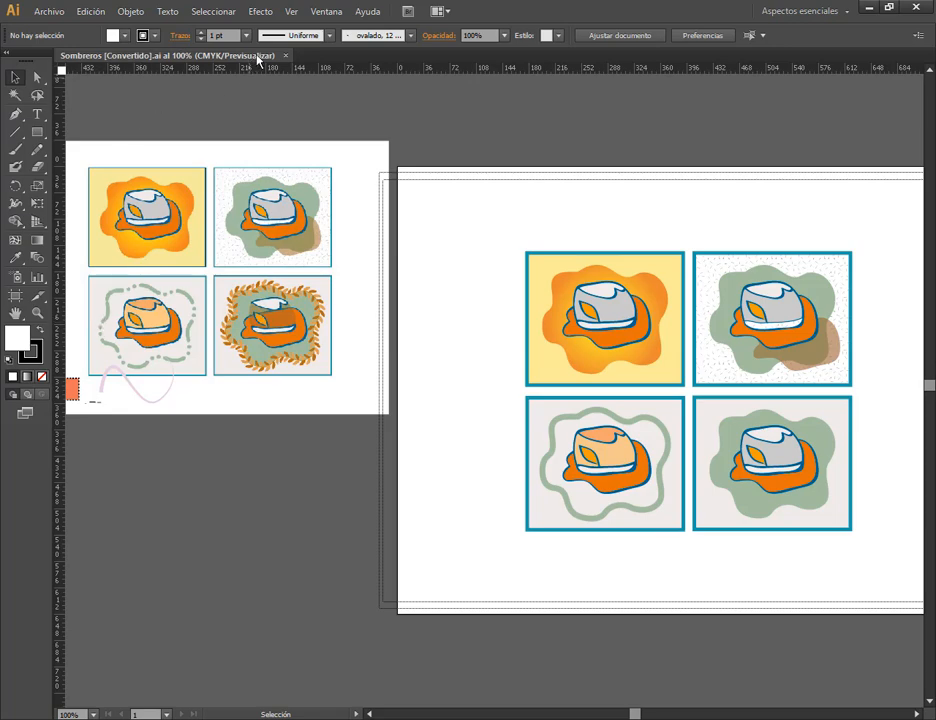
Show the Trazo (Stroke) panel and place it clear of the four hat pictures on the main artboard.
click(326, 11)
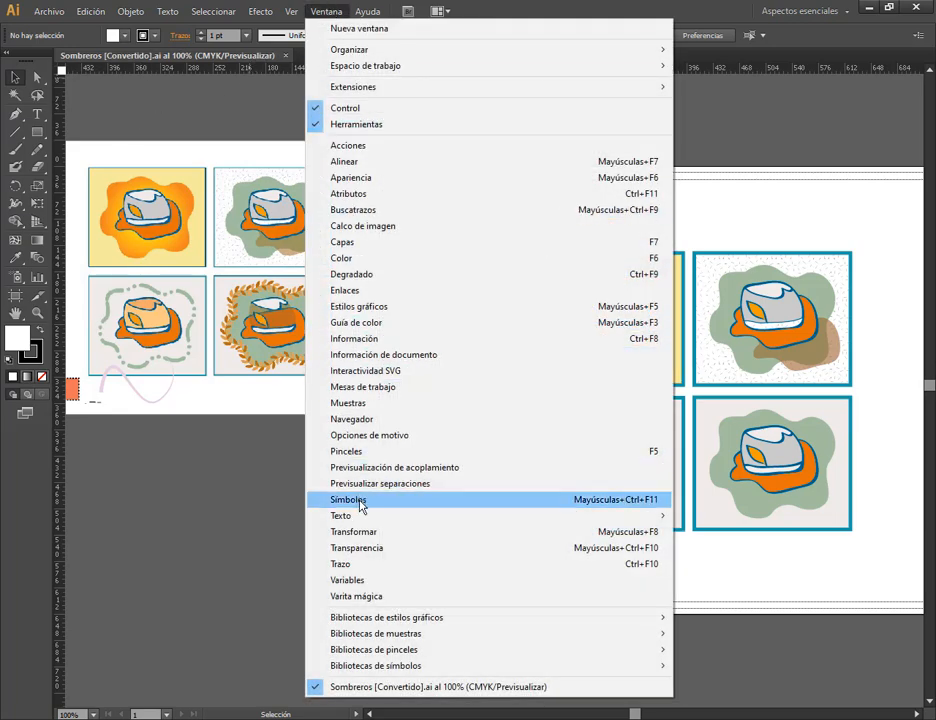
click(366, 564)
drag(514, 125, 269, 403)
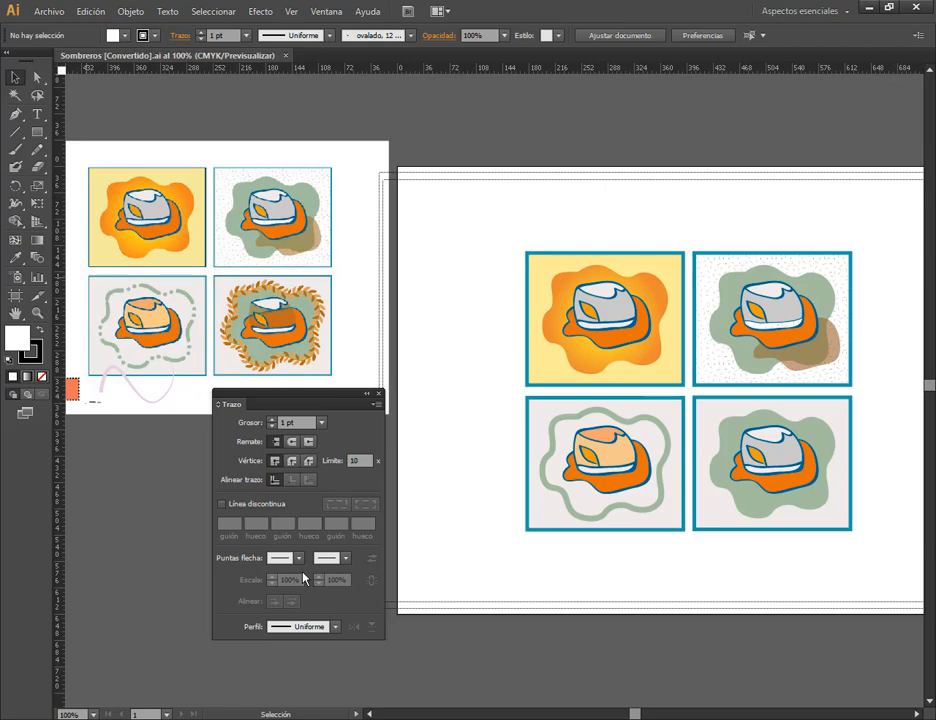
click(636, 427)
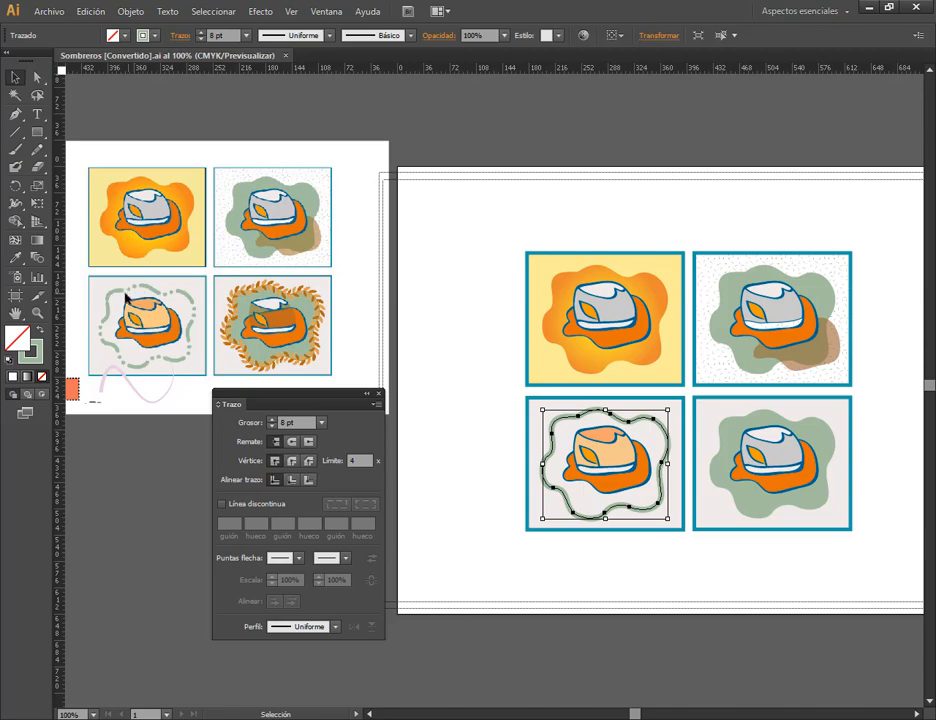
drag(324, 398, 376, 322)
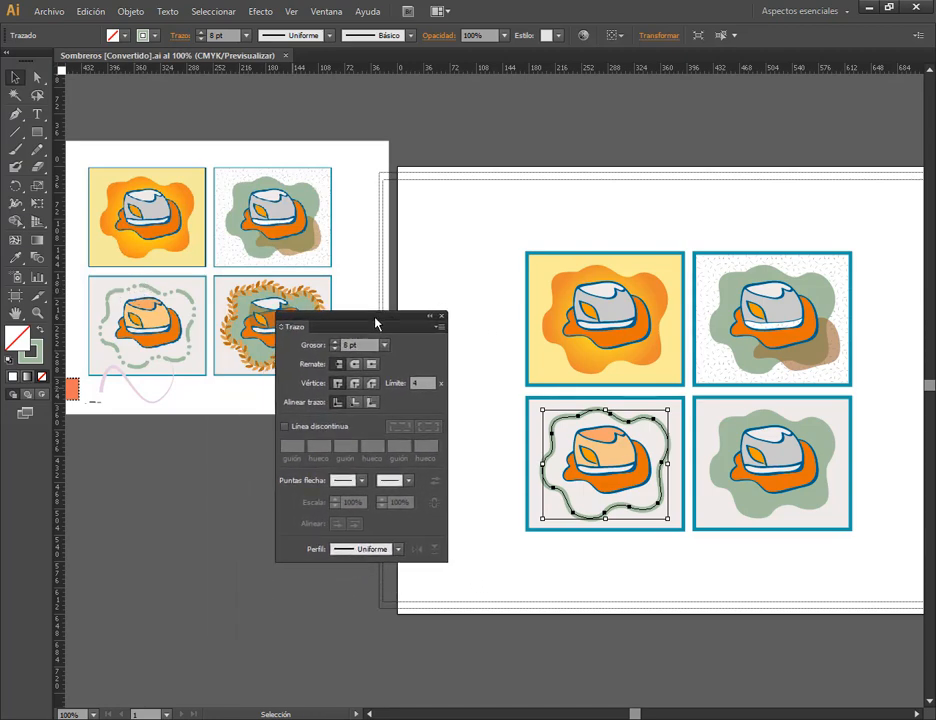
click(475, 515)
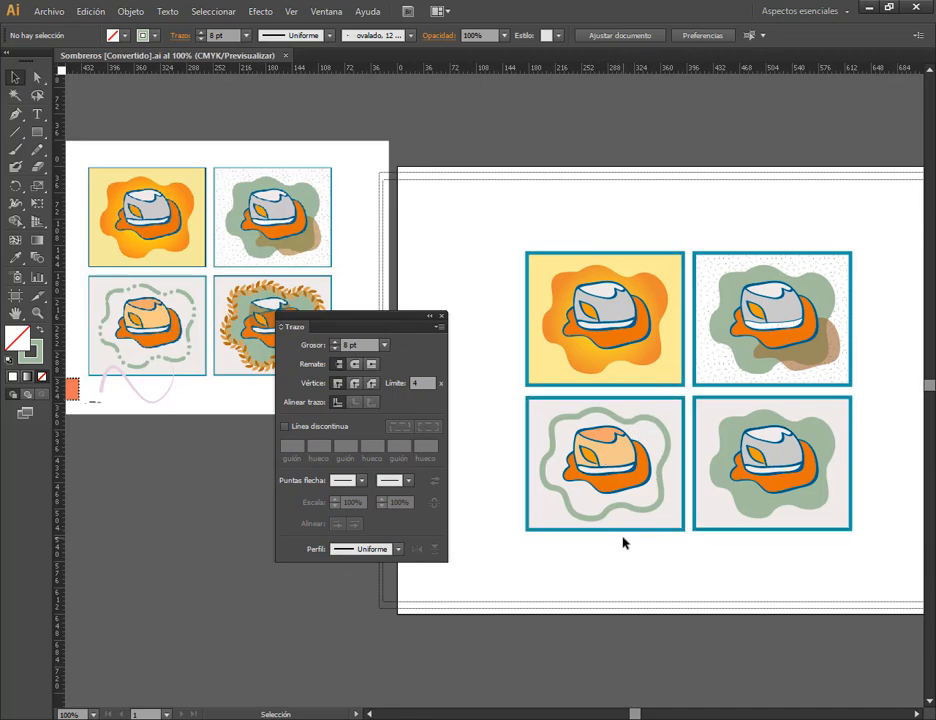
drag(694, 586, 601, 584)
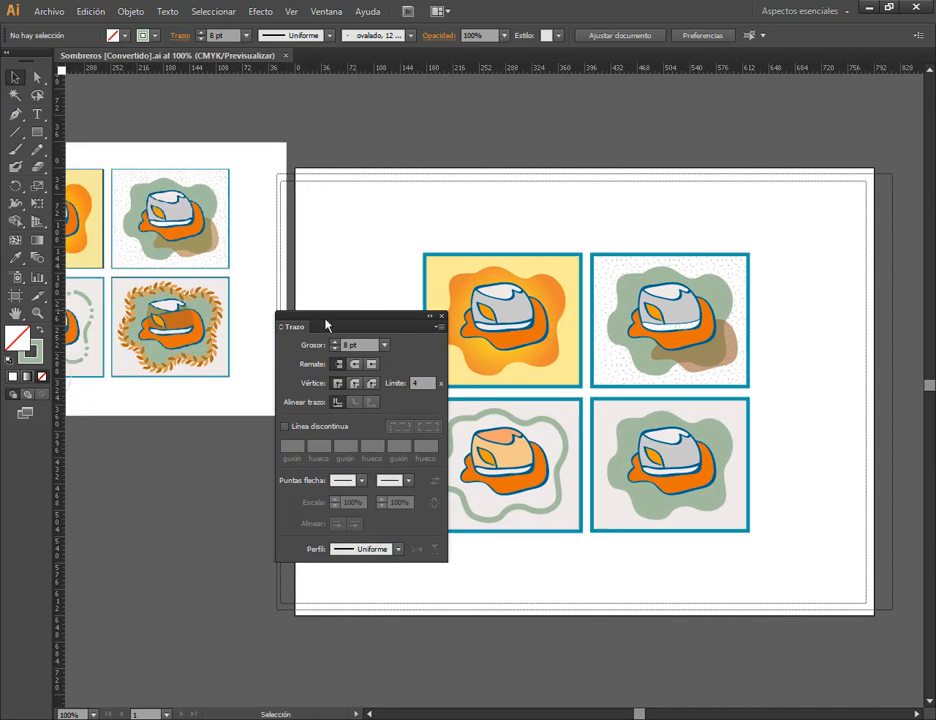
drag(325, 323, 264, 304)
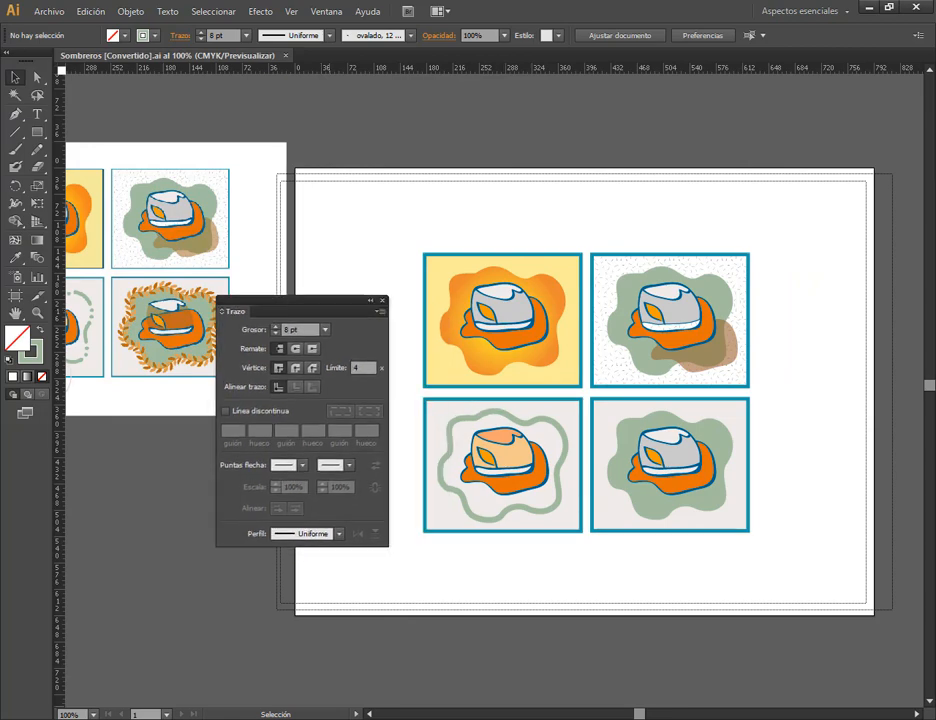
Check the call chat in Google Meet for new participant messages and return to Illustrator.
click(185, 719)
click(84, 655)
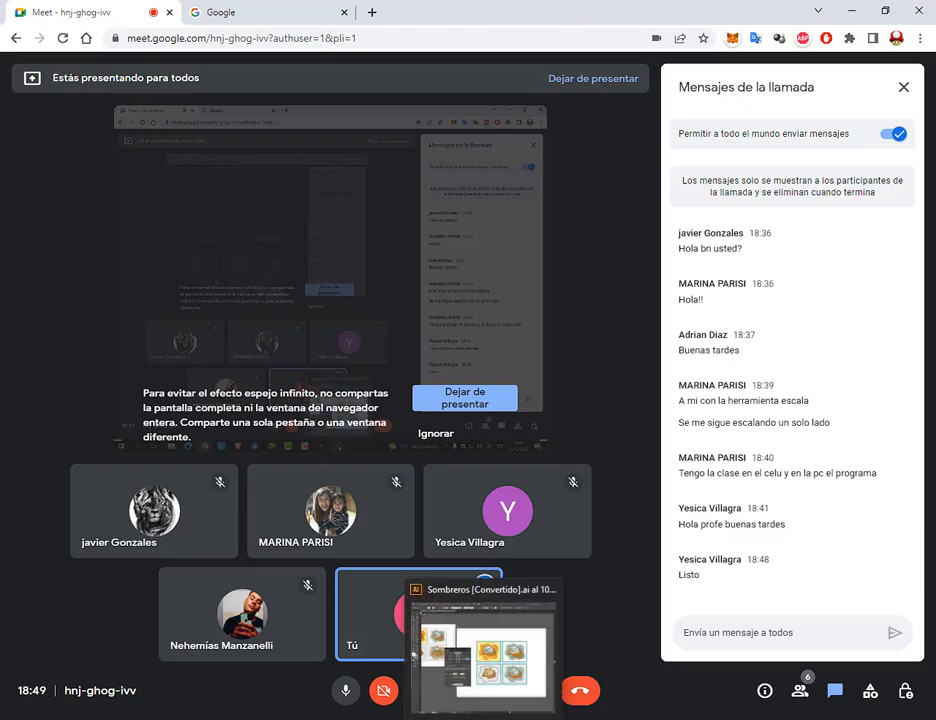
click(470, 672)
mouse_move(310, 318)
mouse_down()
mouse_move(323, 316)
mouse_move(323, 238)
mouse_up()
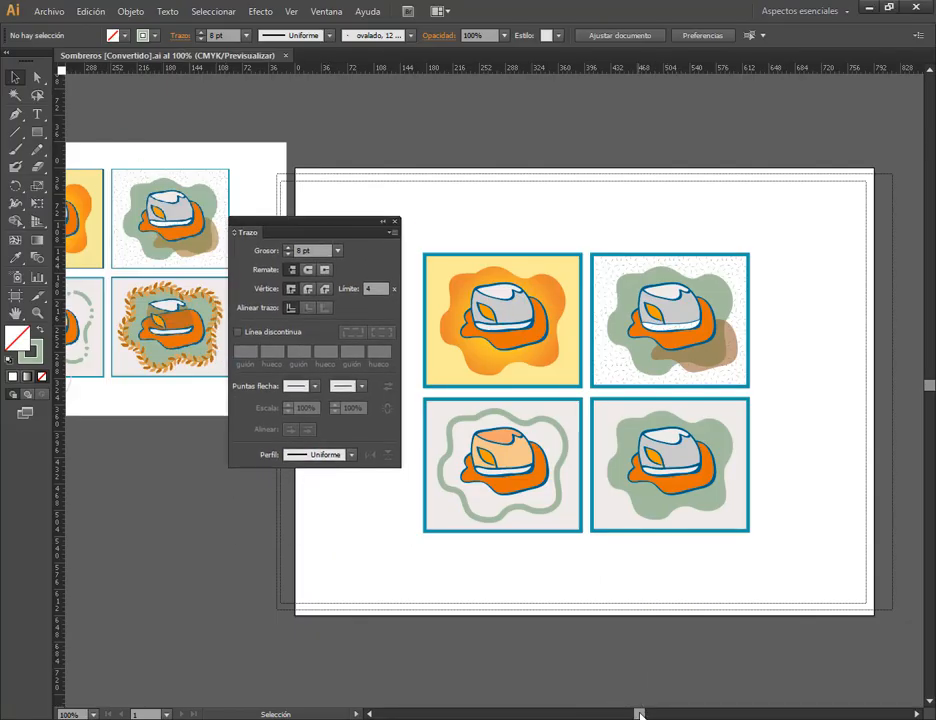
drag(640, 714, 637, 714)
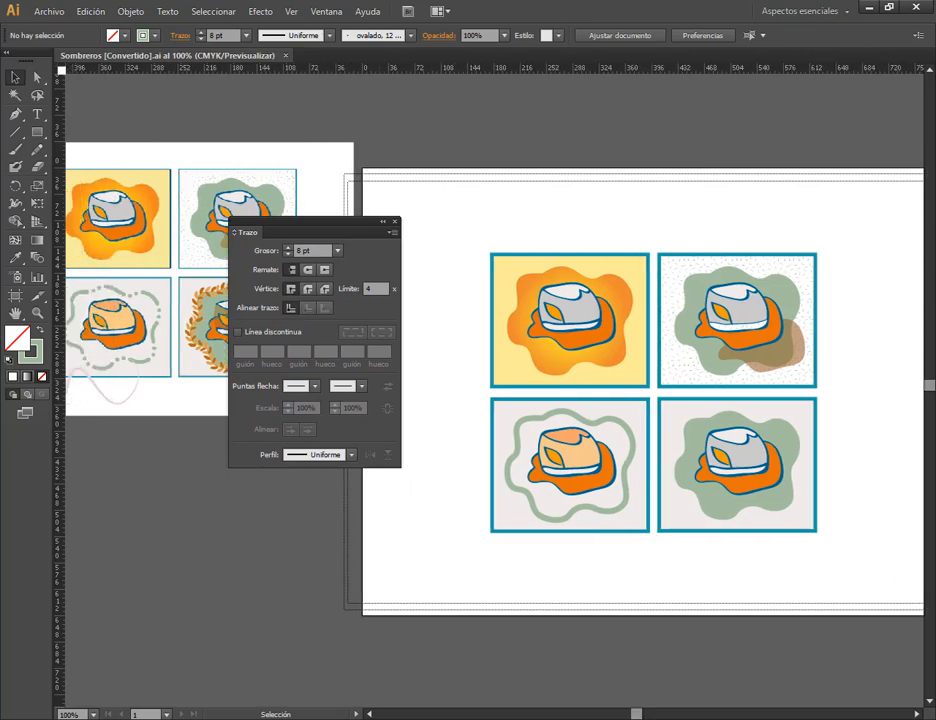
click(77, 655)
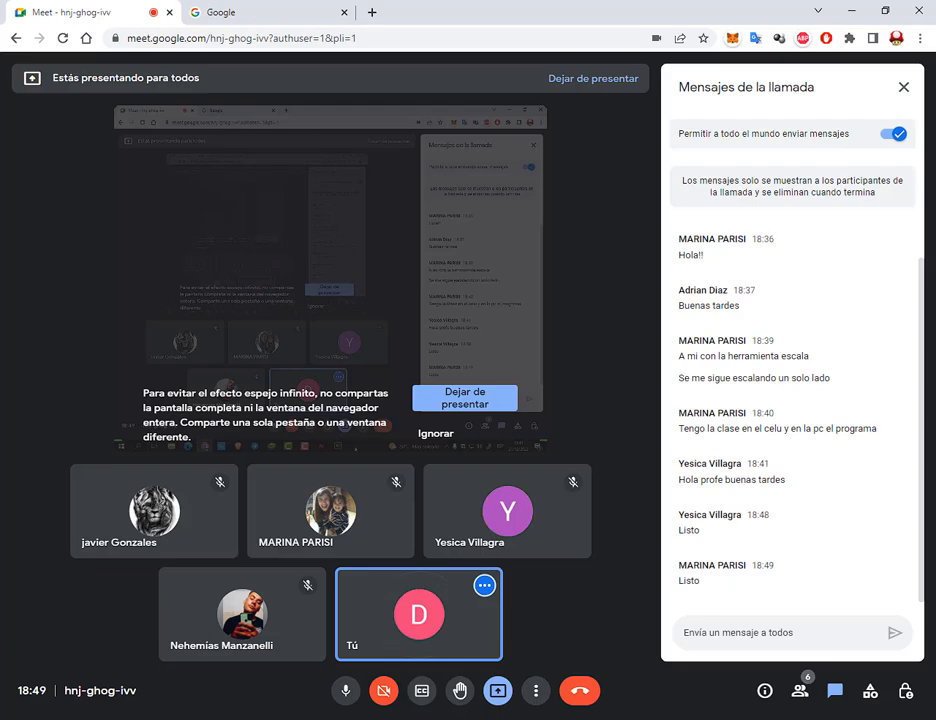
click(520, 672)
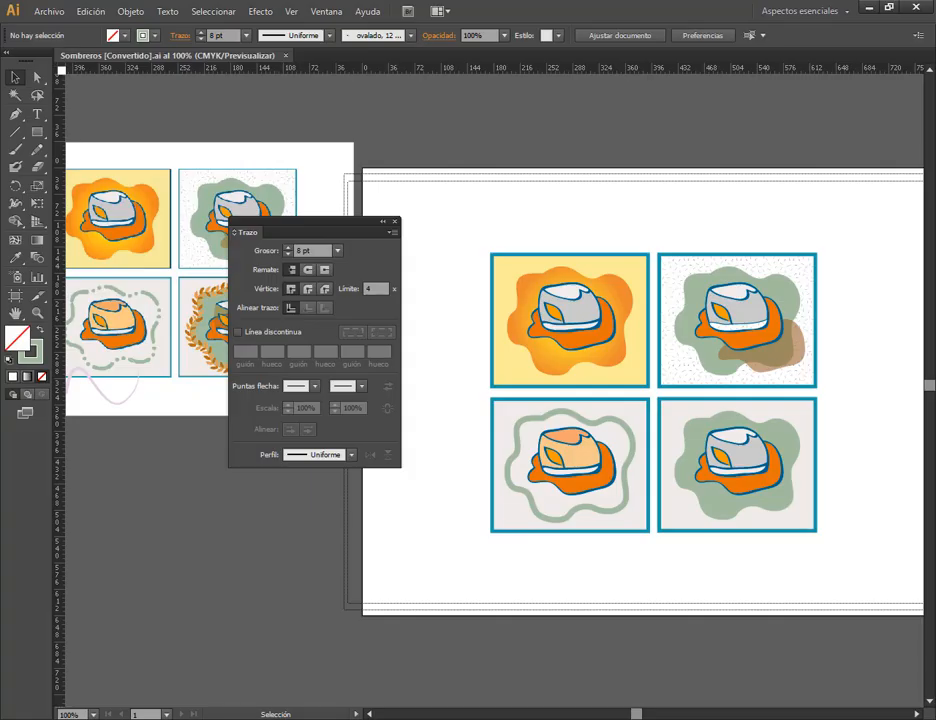
Close the Trazo panel and view the stroke options of the green wavy outline through the control bar.
mouse_move(314, 221)
mouse_down()
mouse_move(343, 203)
mouse_move(366, 163)
mouse_up()
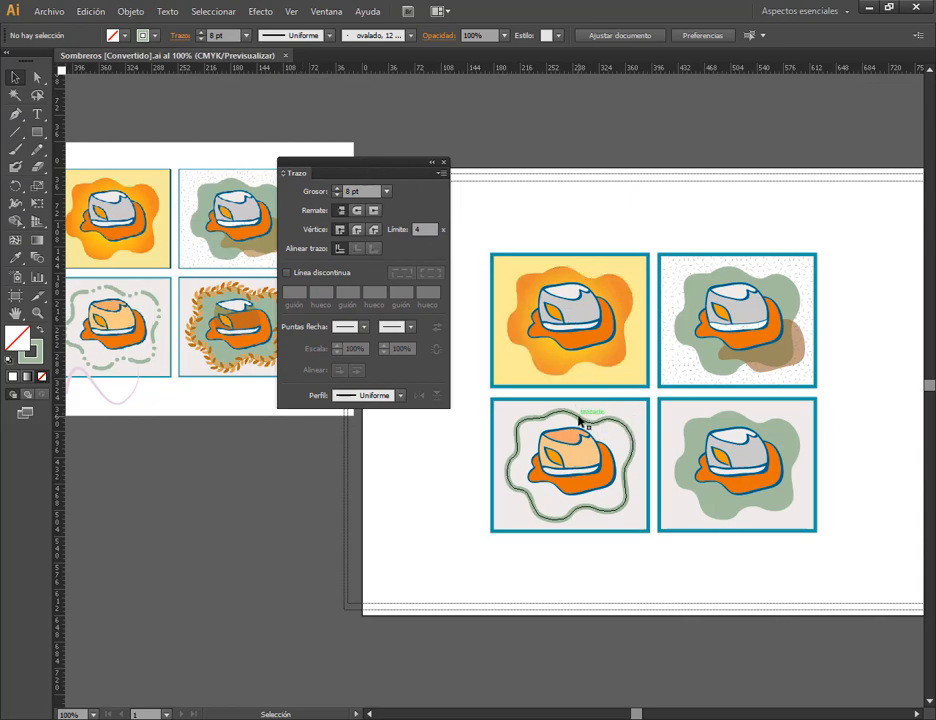
click(541, 412)
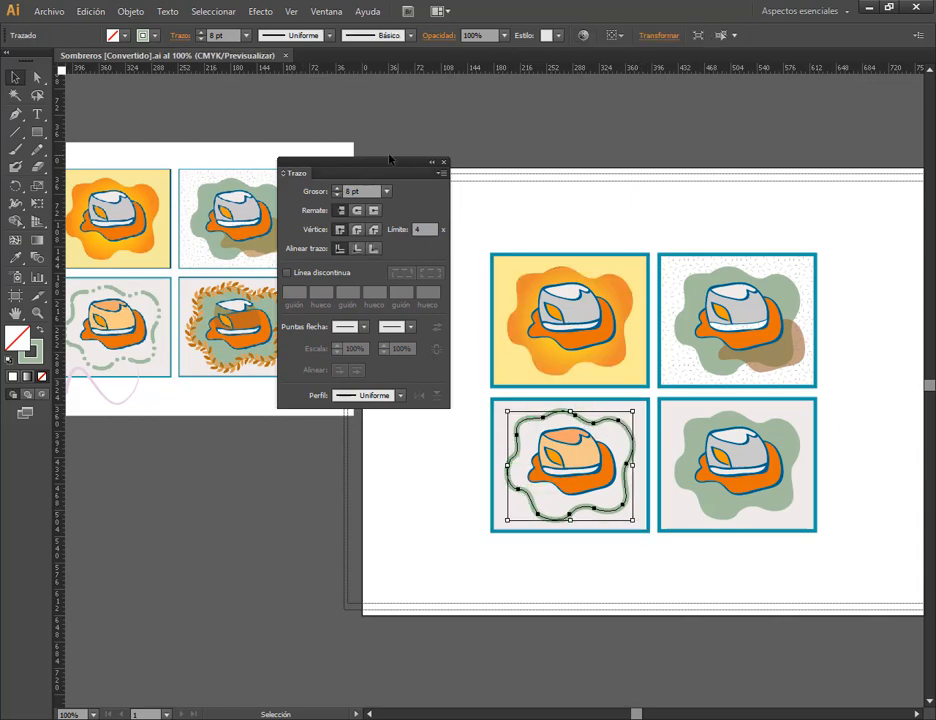
click(443, 163)
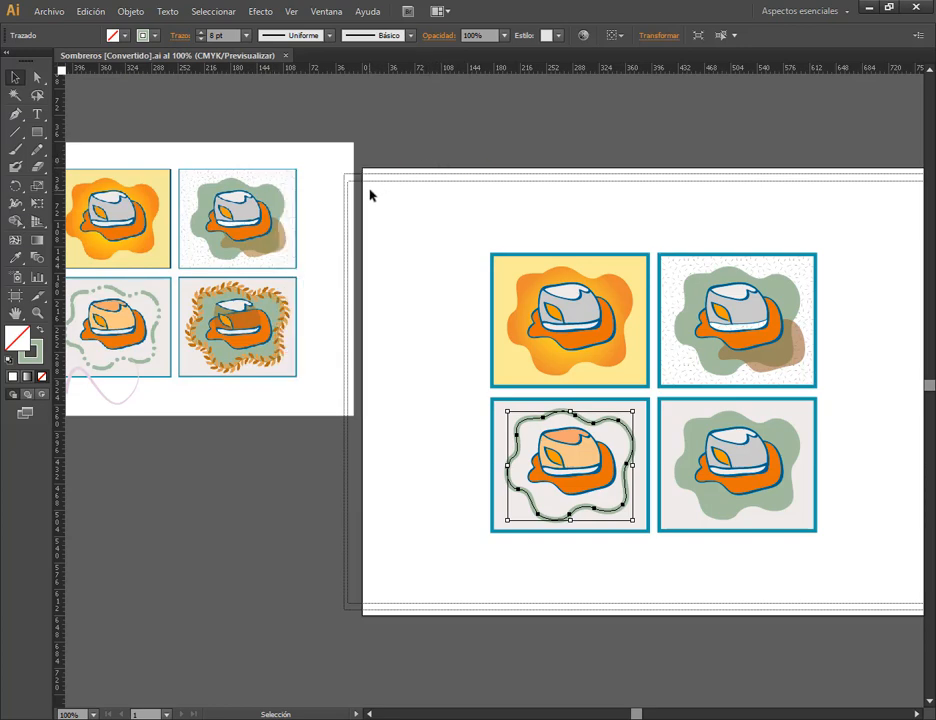
key(ctrl)
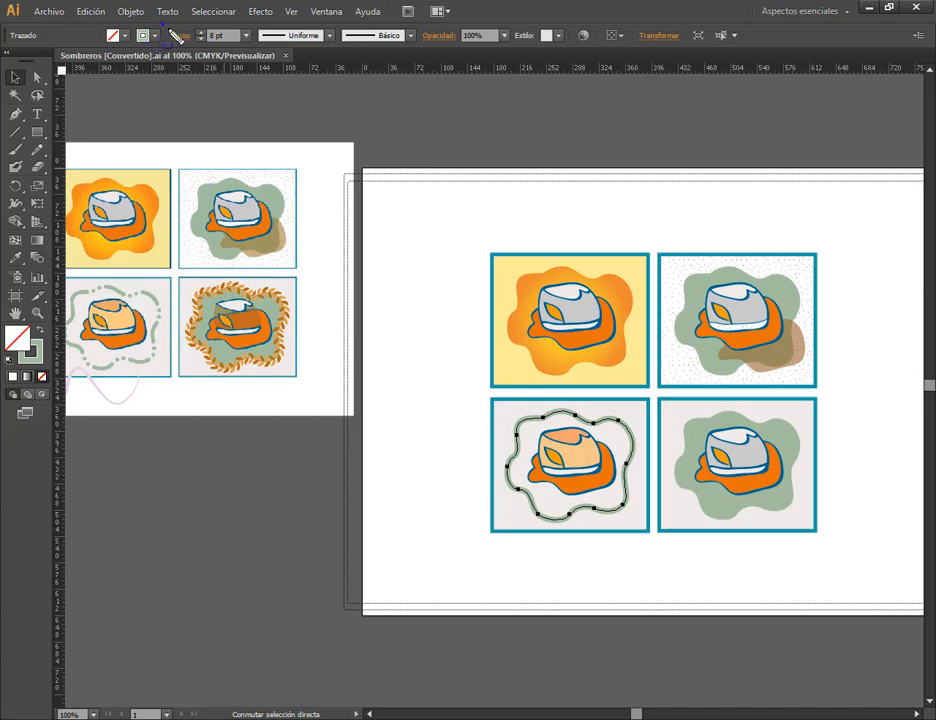
drag(170, 30, 255, 50)
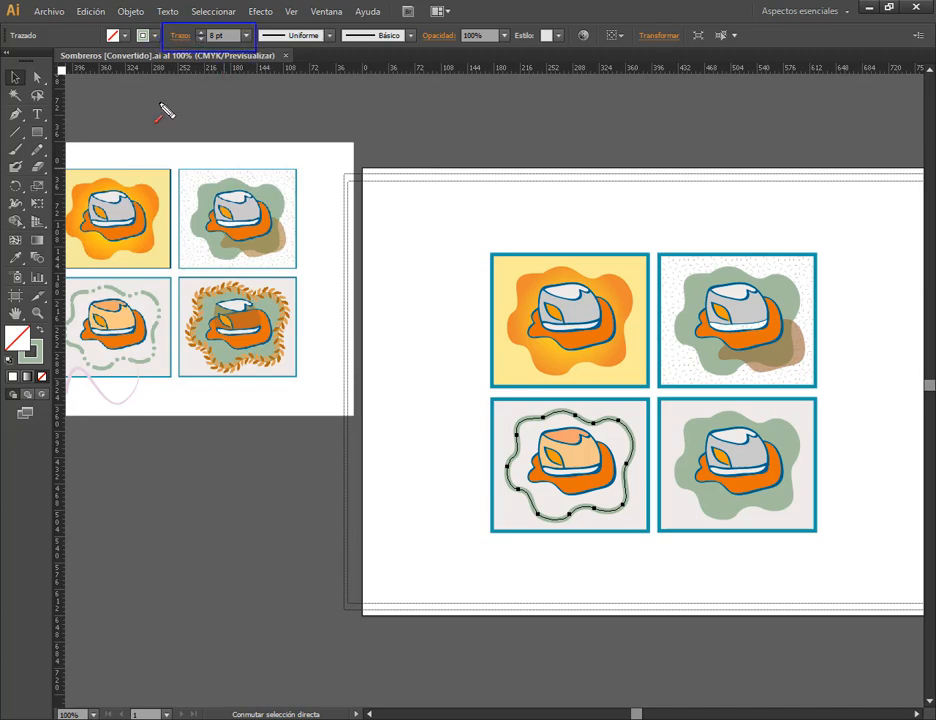
drag(163, 102, 183, 47)
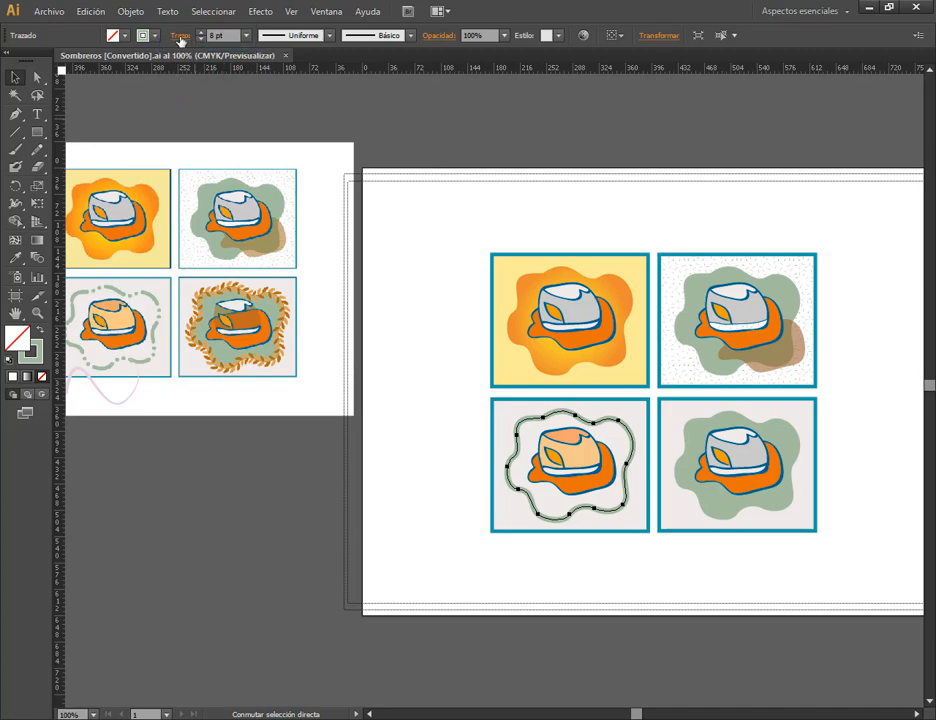
click(181, 35)
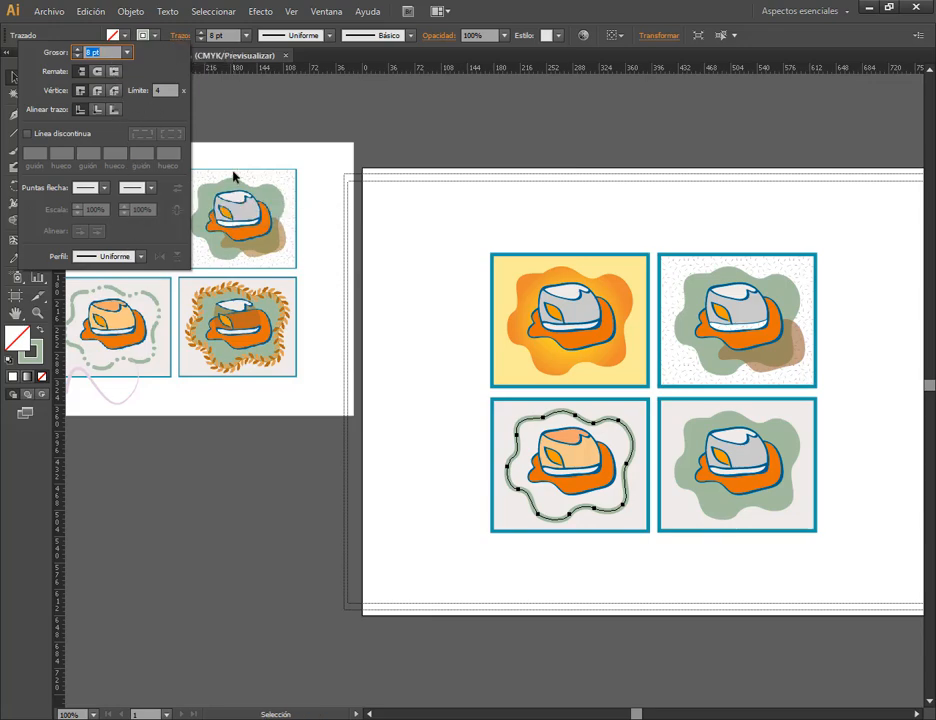
click(500, 136)
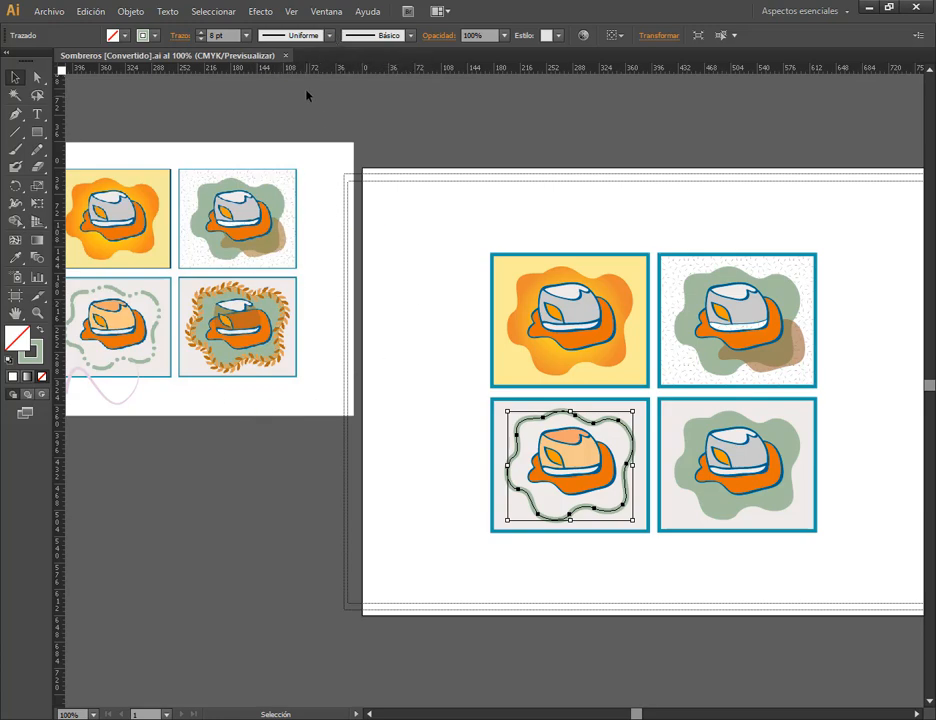
Reopen the Trazo panel and place it between the reference pictures and the main artboard's hat pictures.
click(327, 12)
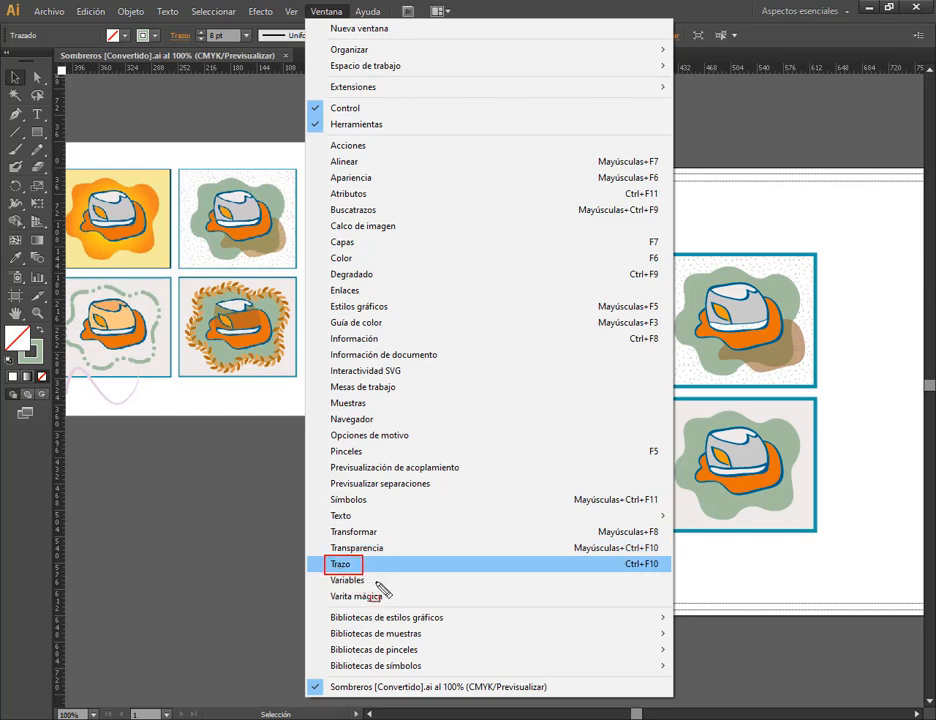
key(Escape)
click(343, 13)
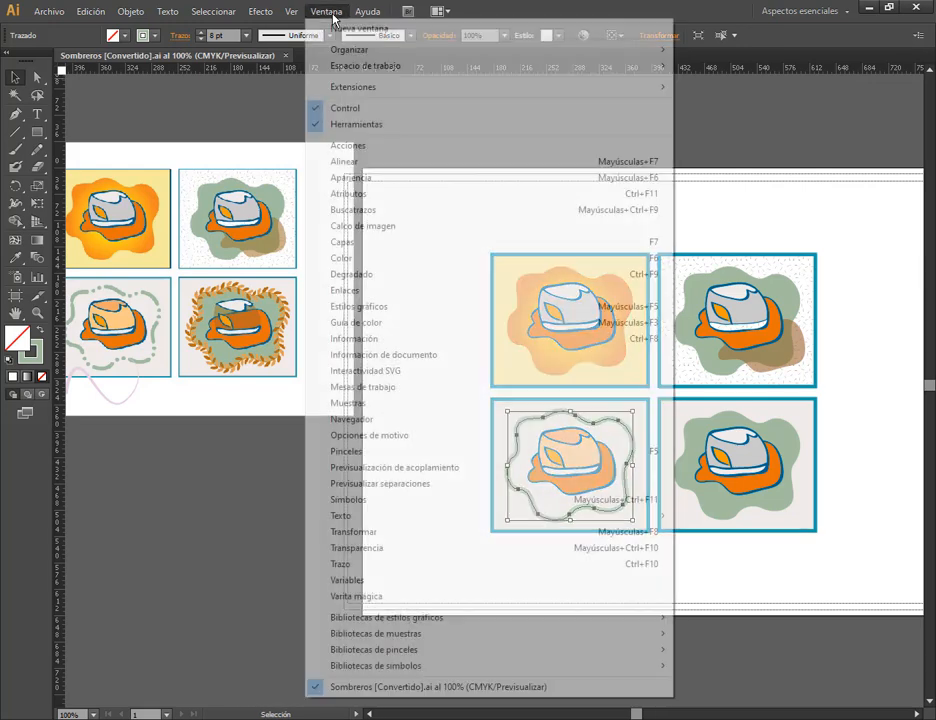
click(365, 563)
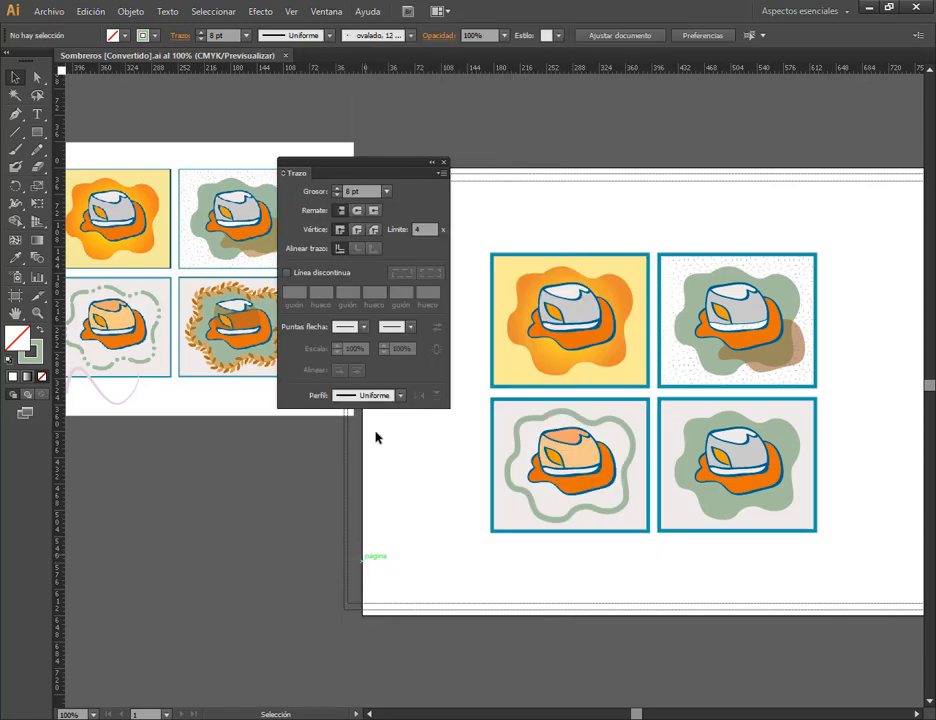
drag(373, 167, 381, 273)
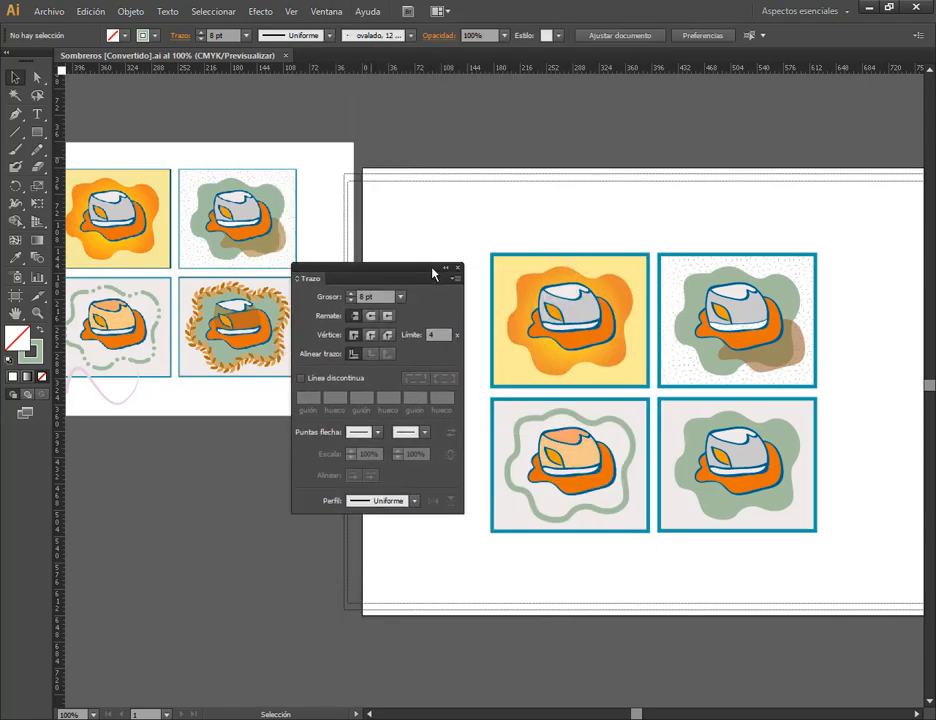
Turn on the dashed line option for the green wavy outline in the main artboard's lower-left hat picture.
click(545, 424)
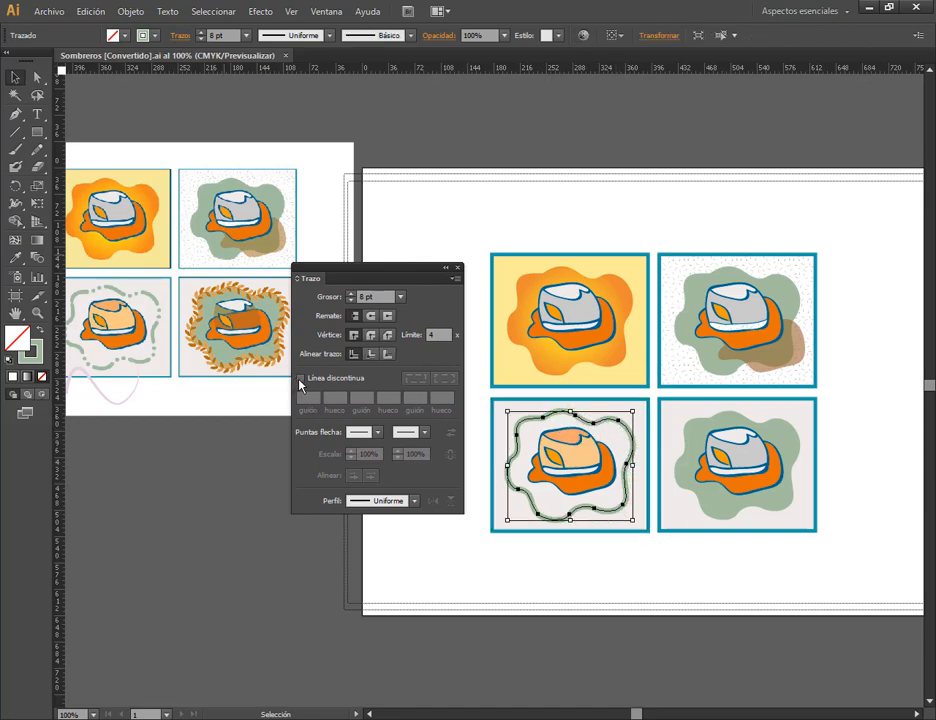
click(301, 379)
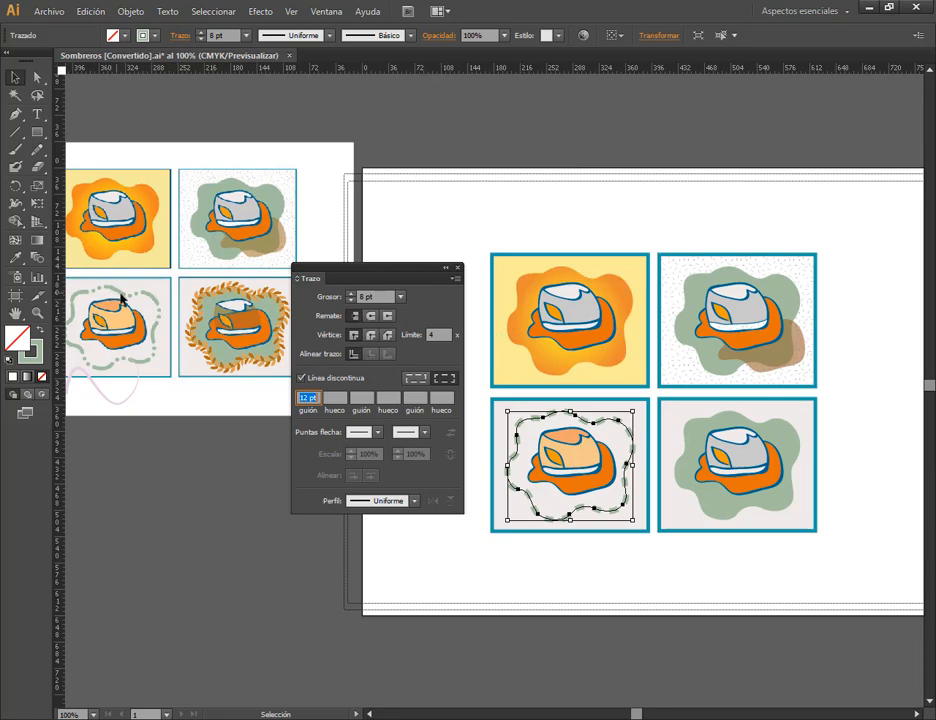
scroll(128, 307, up, 3)
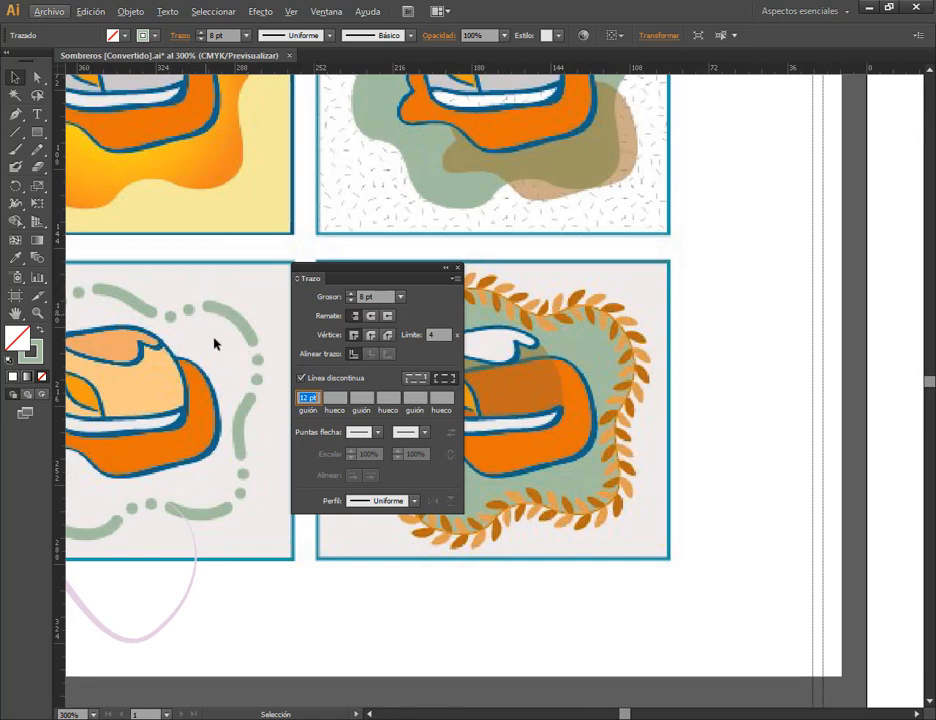
Examine the stroke's cap options and compare them with the dash ends of the reference picture's green wavy outline.
scroll(221, 368, down, 1)
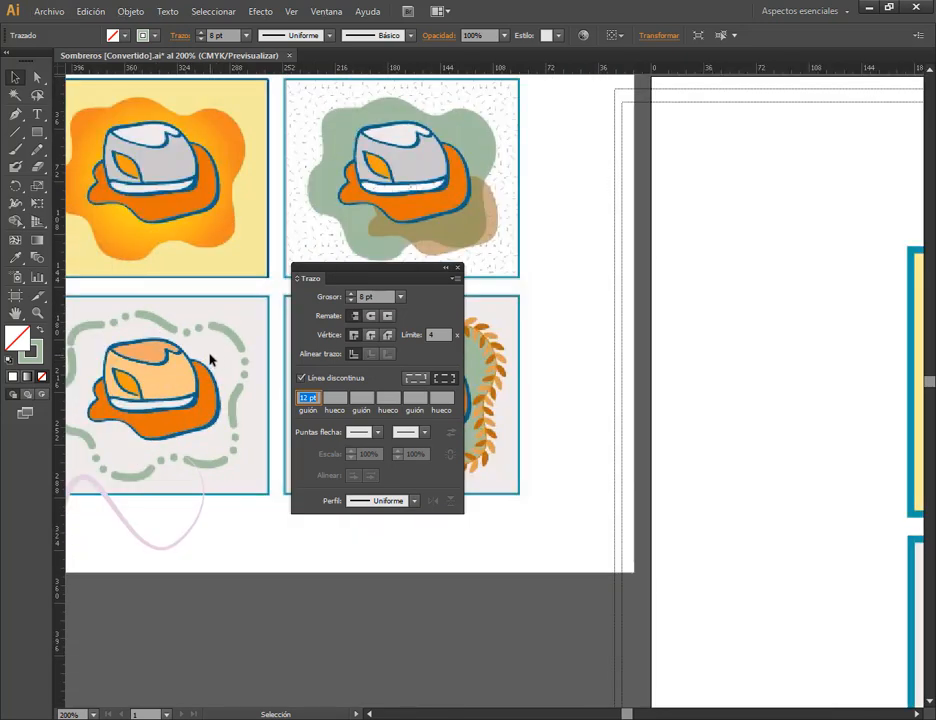
key(ctrl+2)
mouse_move(328, 308)
mouse_down()
mouse_move(312, 308)
mouse_move(406, 326)
mouse_up()
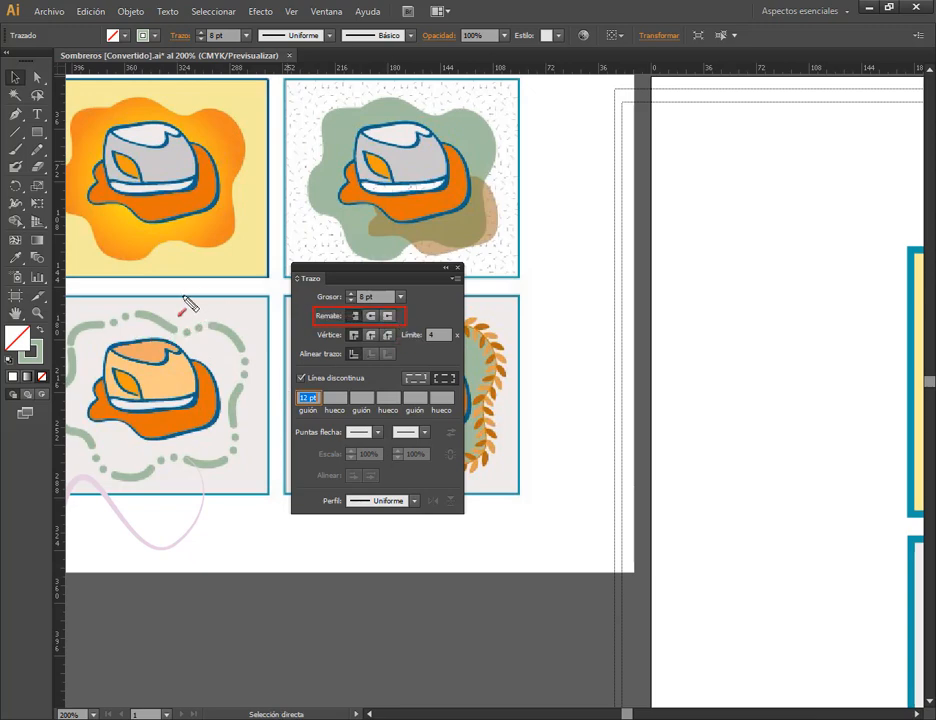
key(a)
drag(184, 298, 182, 322)
drag(140, 280, 138, 306)
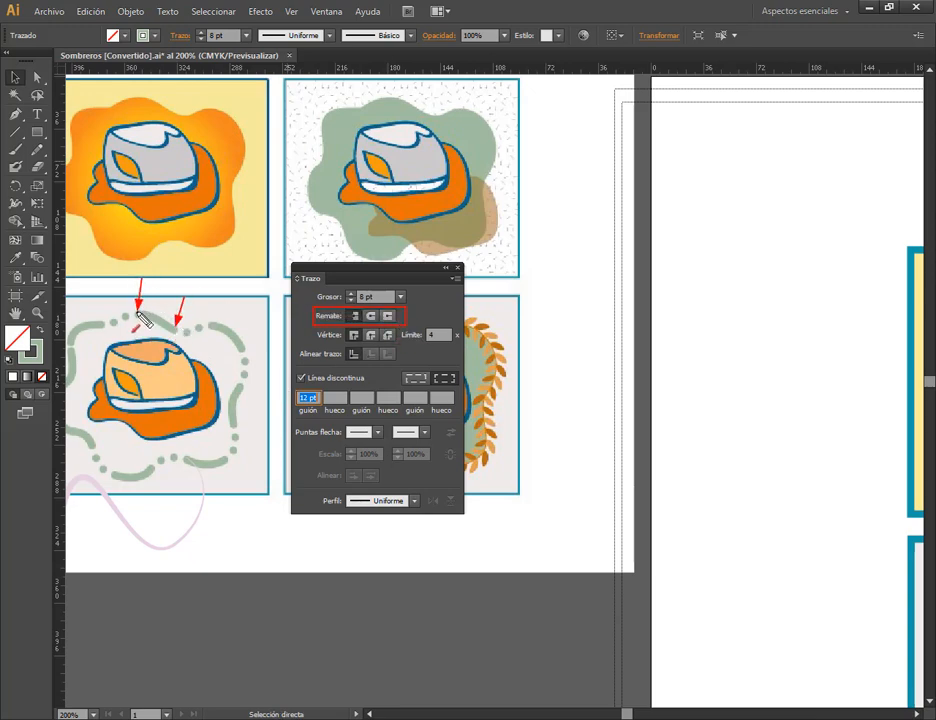
key(Escape)
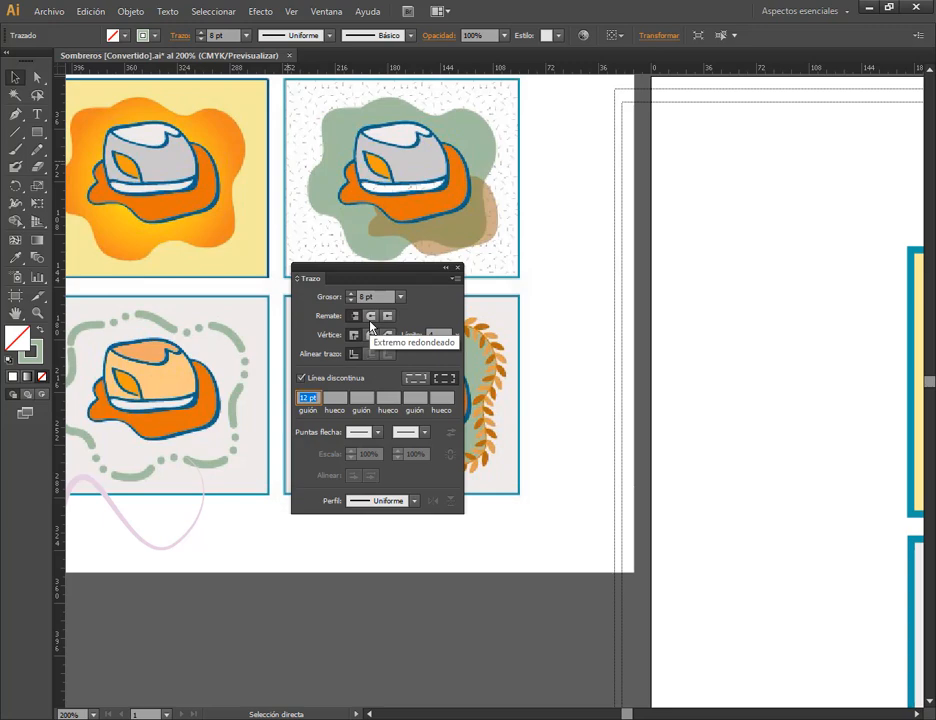
Give the main artboard's green wavy outline rounded caps, a first gap of 0 pt and a second dash of 12 pt.
drag(740, 539, 491, 313)
drag(822, 409, 712, 383)
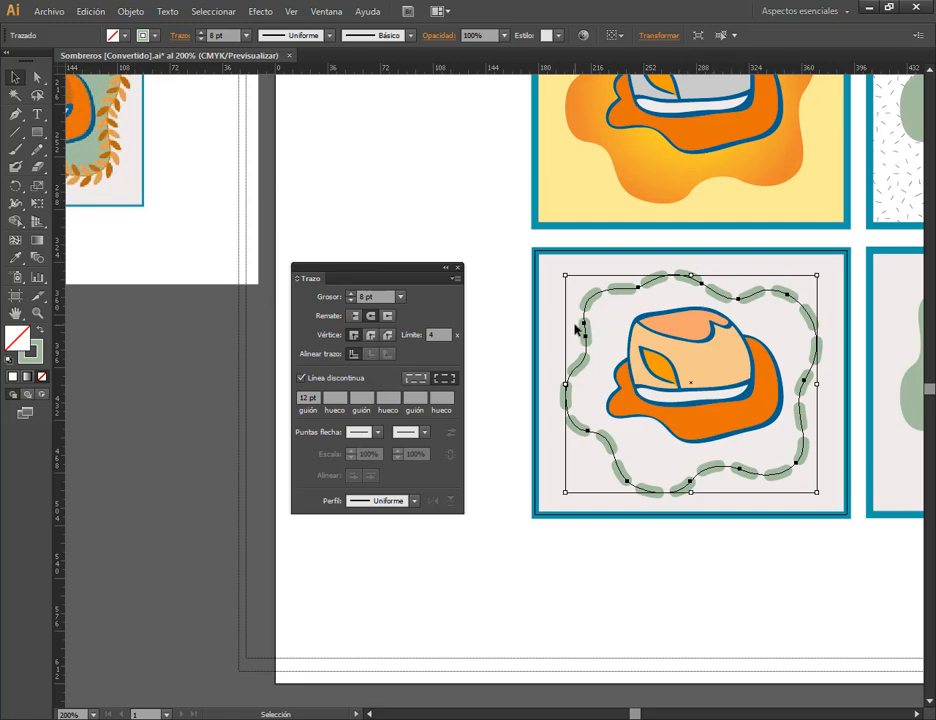
click(365, 398)
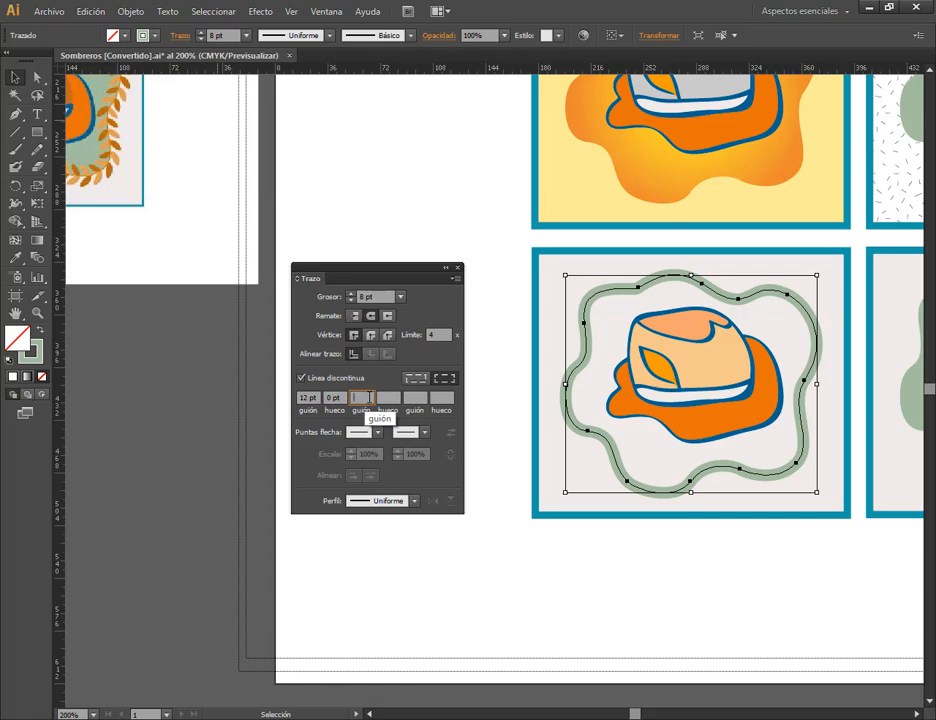
text(12)
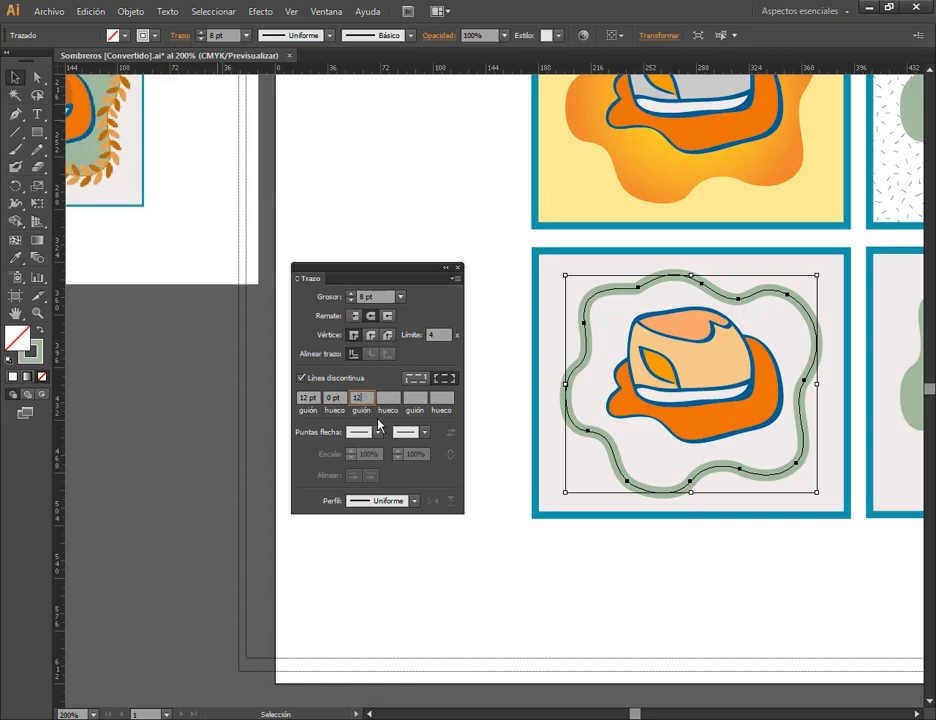
click(384, 399)
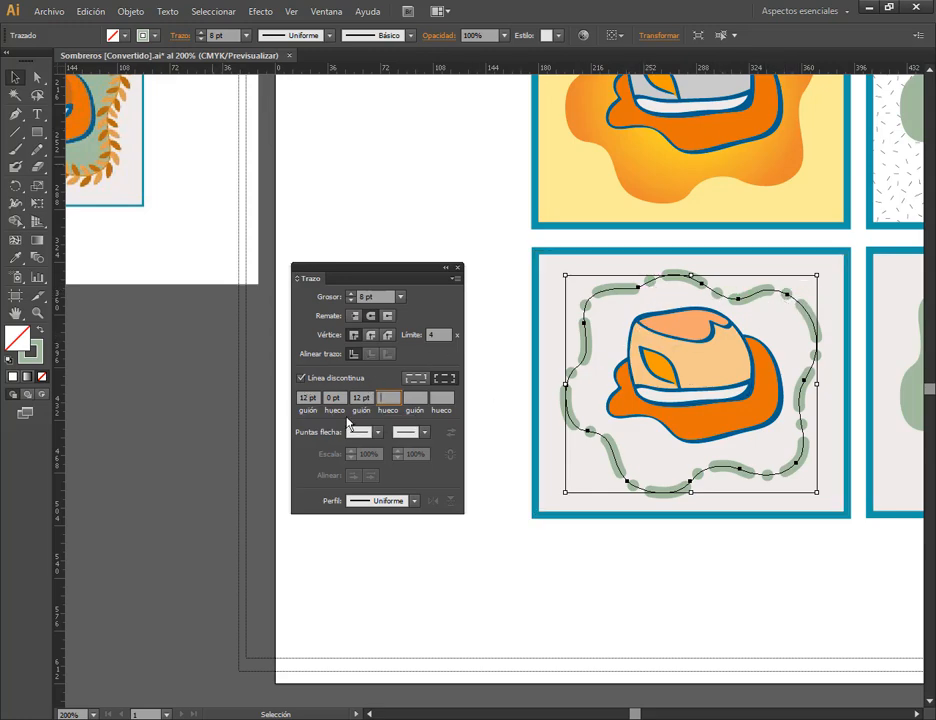
Set the green outline's second gap to 0 pt and its third dash to 12 pt.
click(309, 397)
click(333, 398)
click(362, 397)
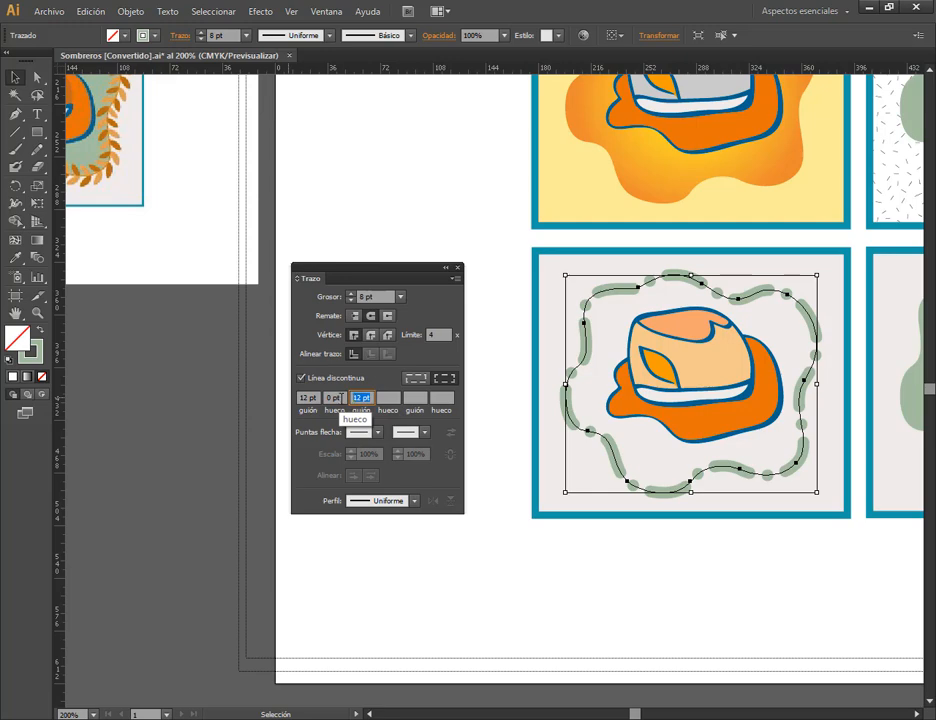
key(Tab)
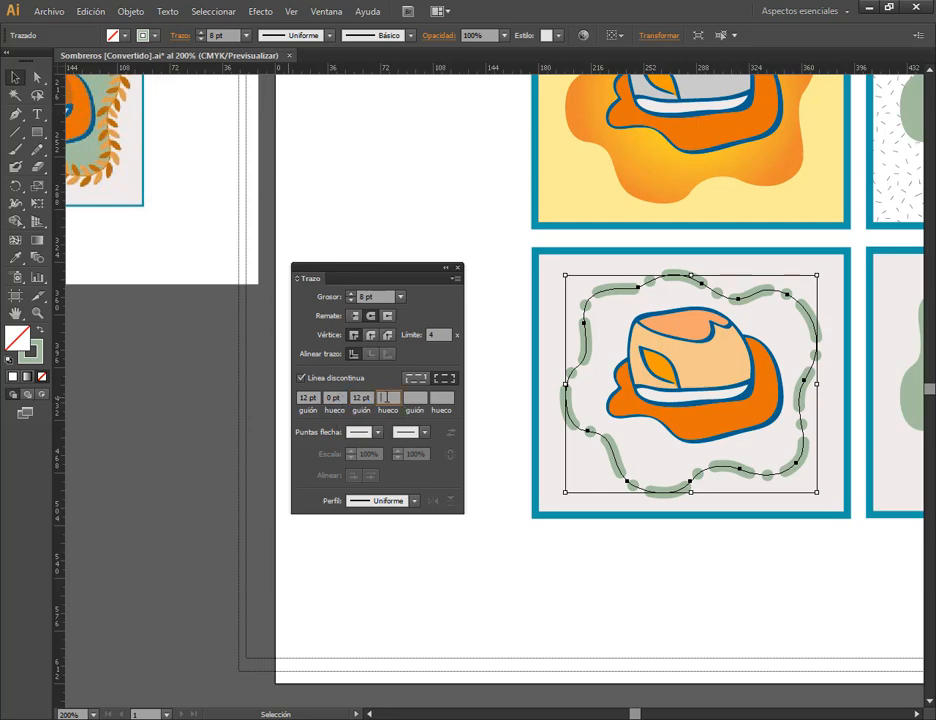
text(1)
key(Tab)
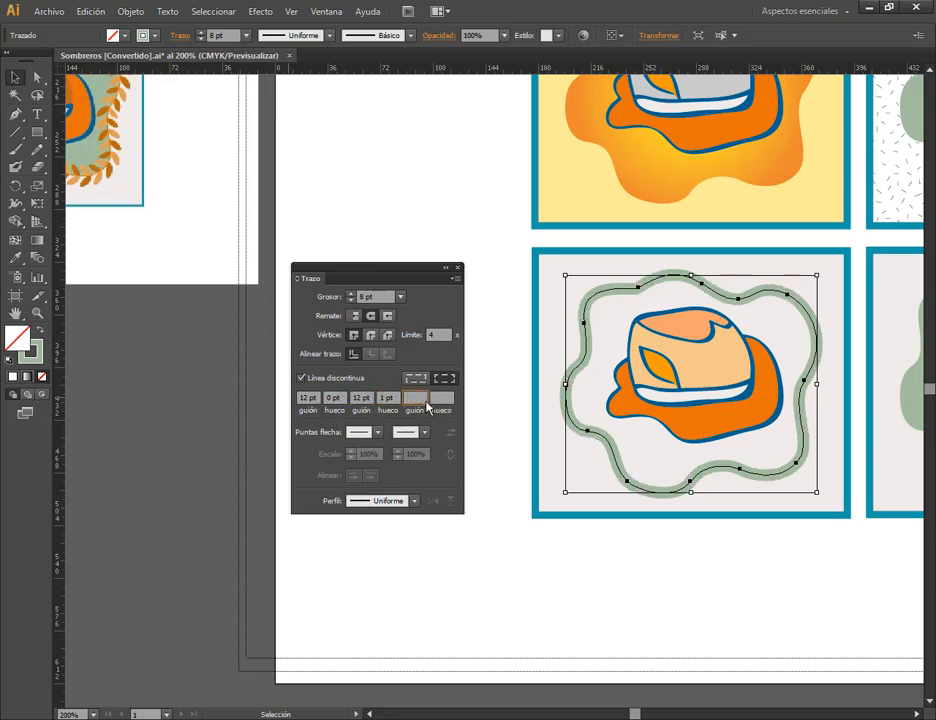
text(12)
click(394, 397)
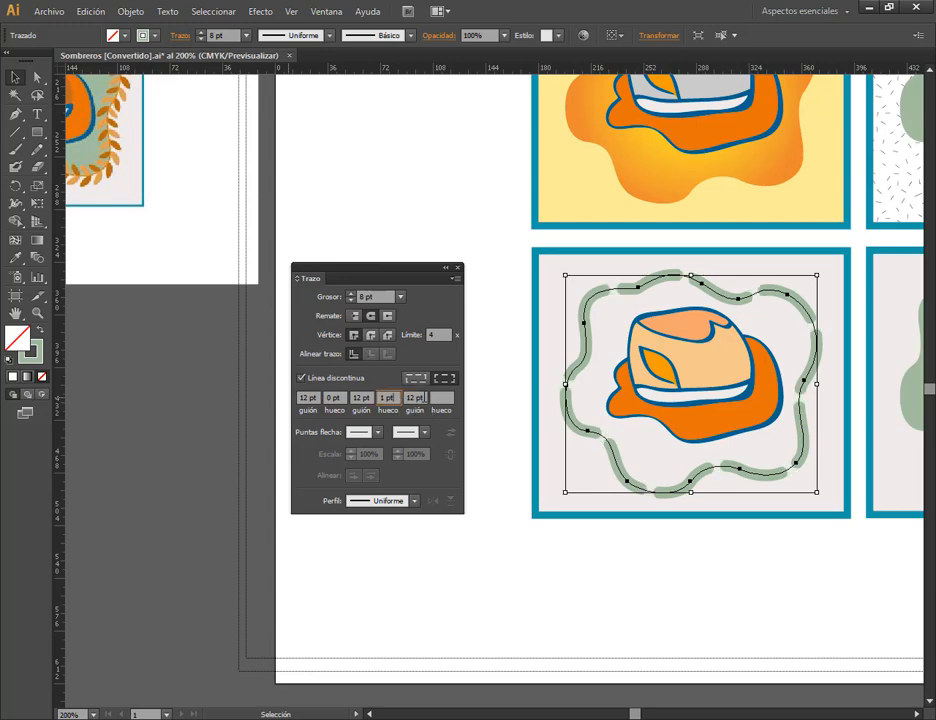
key(BackSpace)
text(0)
click(415, 397)
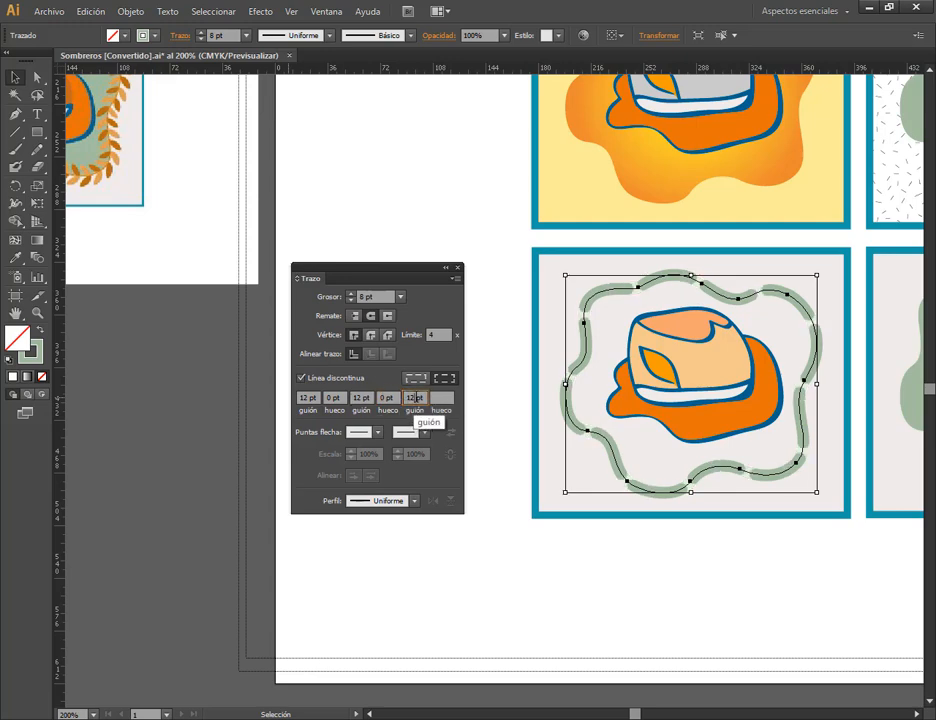
Make the green outline preserve exact dash and gap lengths and move the Trazo panel slightly higher.
drag(639, 301, 608, 397)
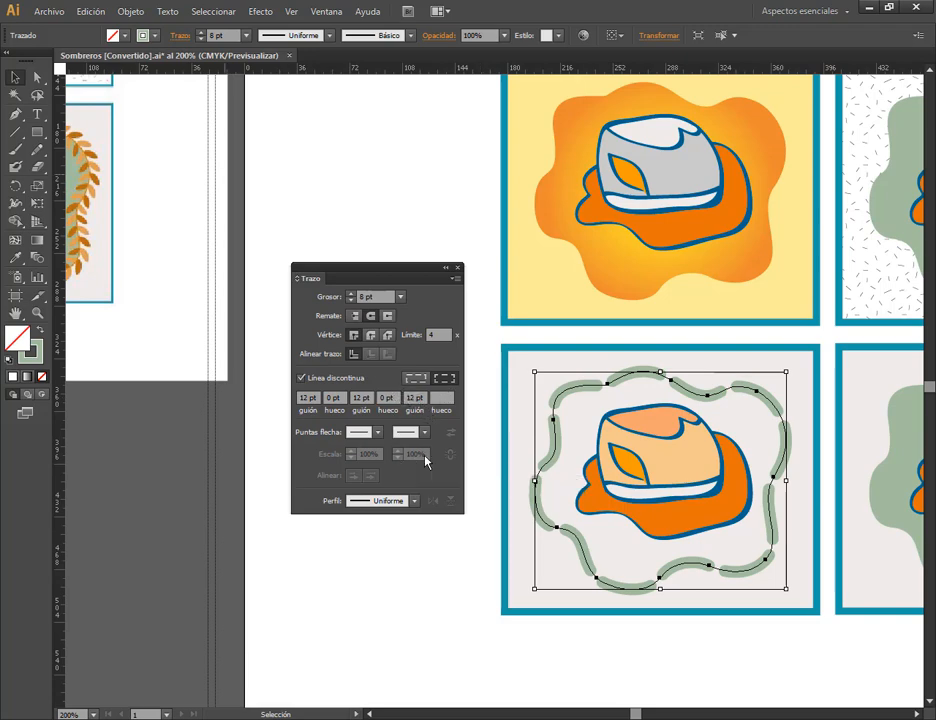
click(430, 378)
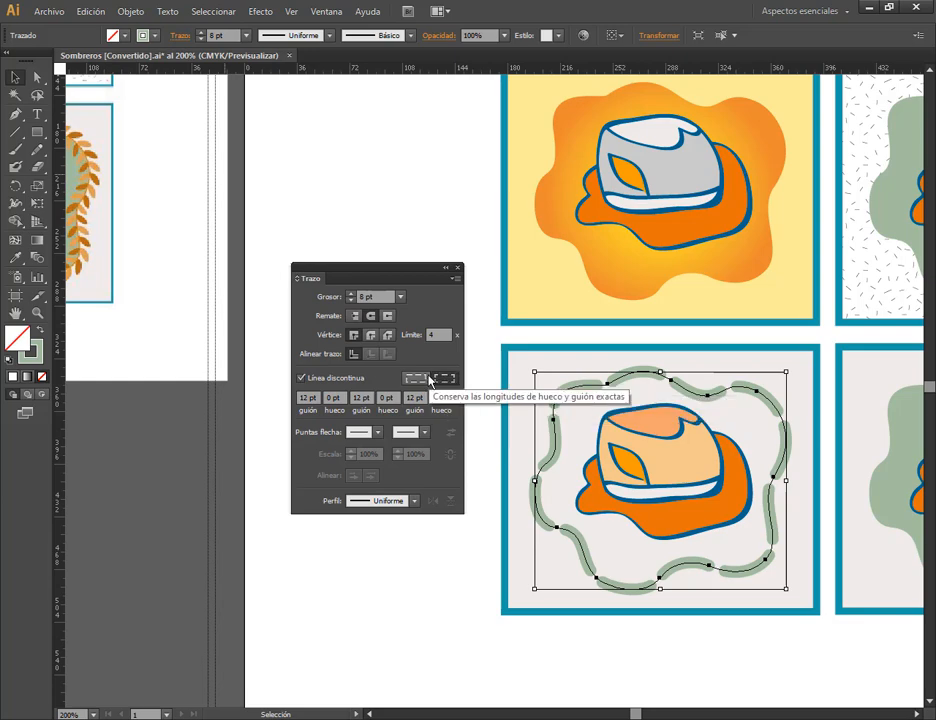
click(430, 378)
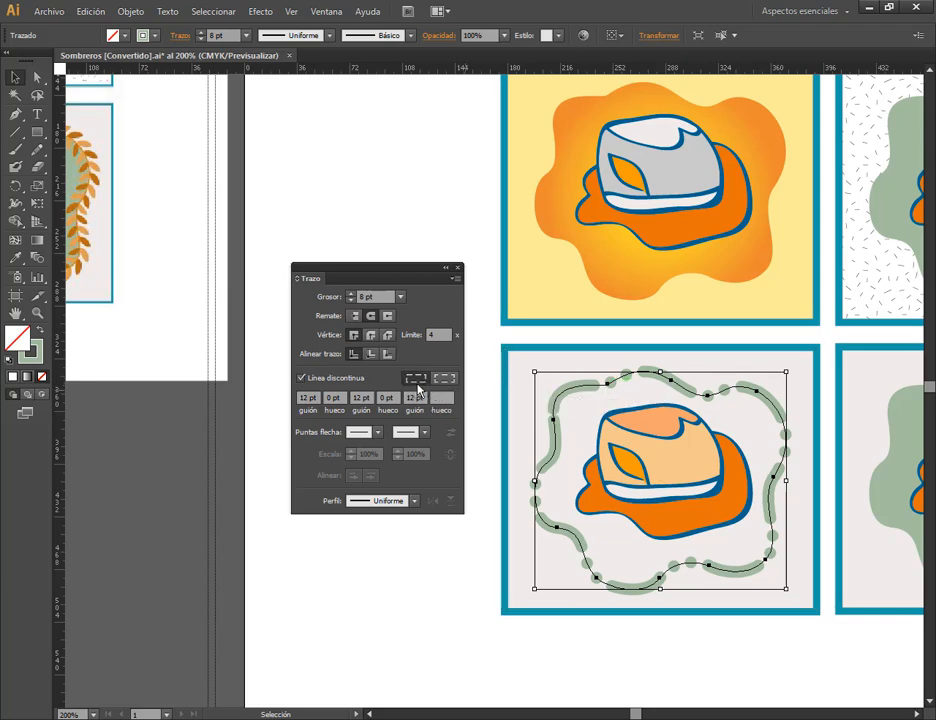
drag(394, 277, 397, 248)
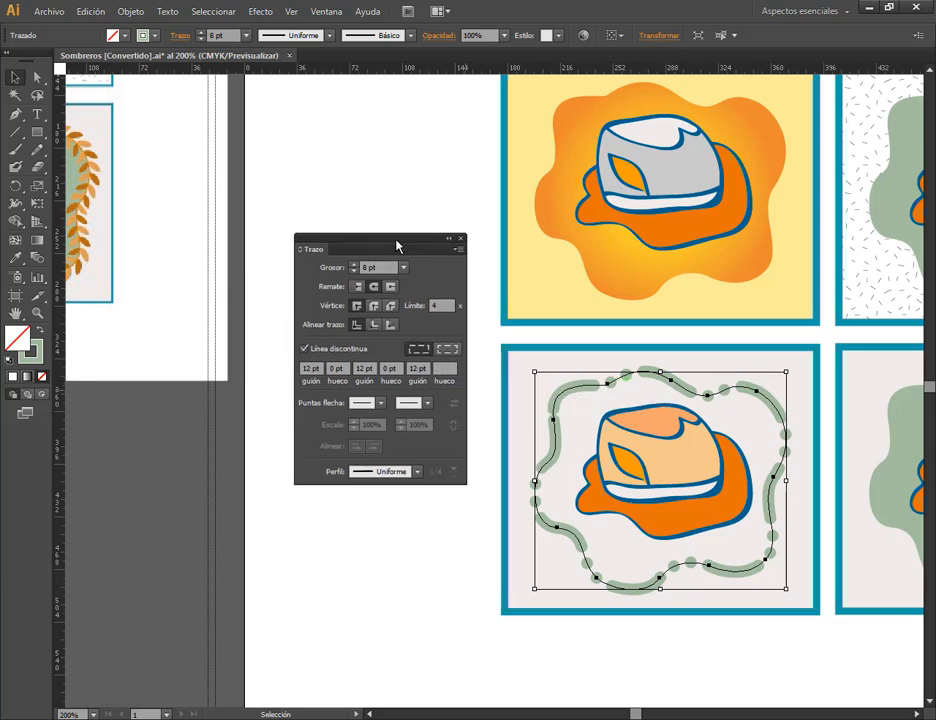
Examine the dash and gap values one by one against the matching dashes and dots along the green outline.
double_click(312, 369)
click(336, 369)
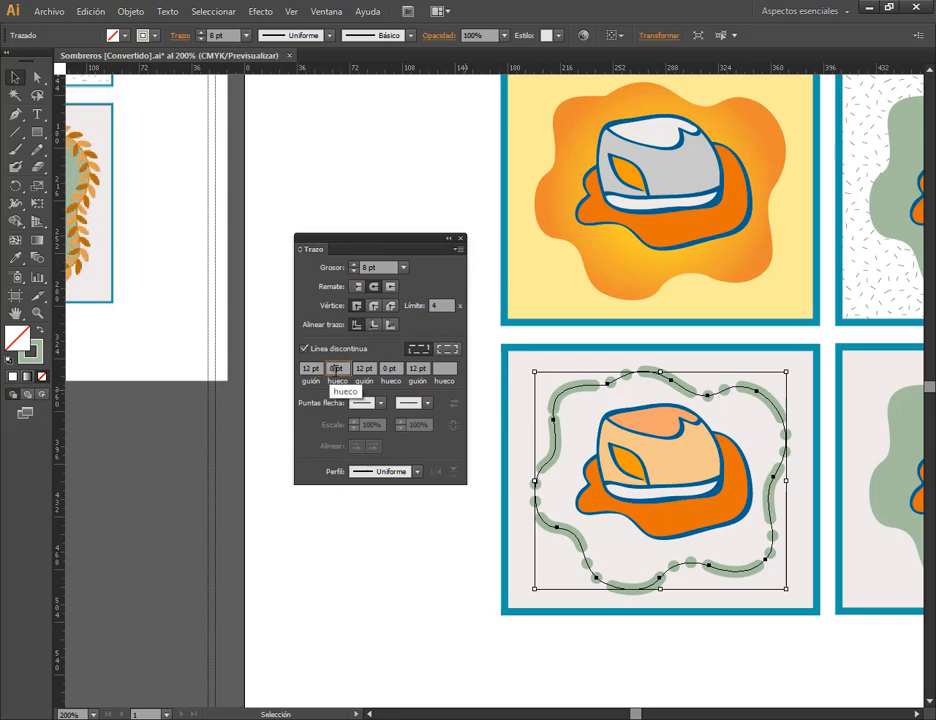
click(363, 369)
click(389, 369)
click(412, 369)
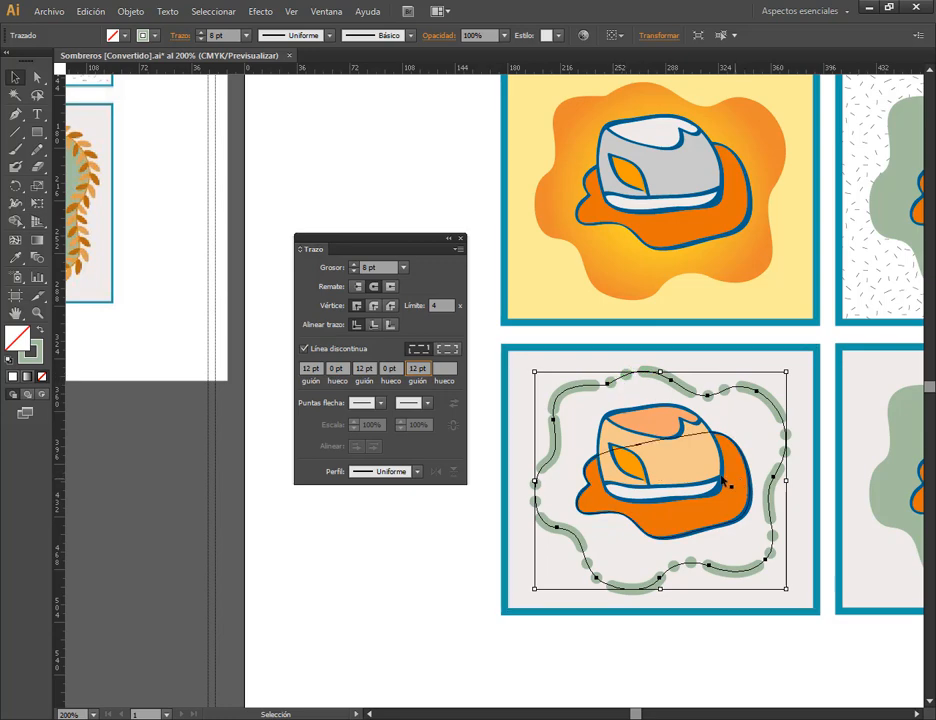
click(313, 369)
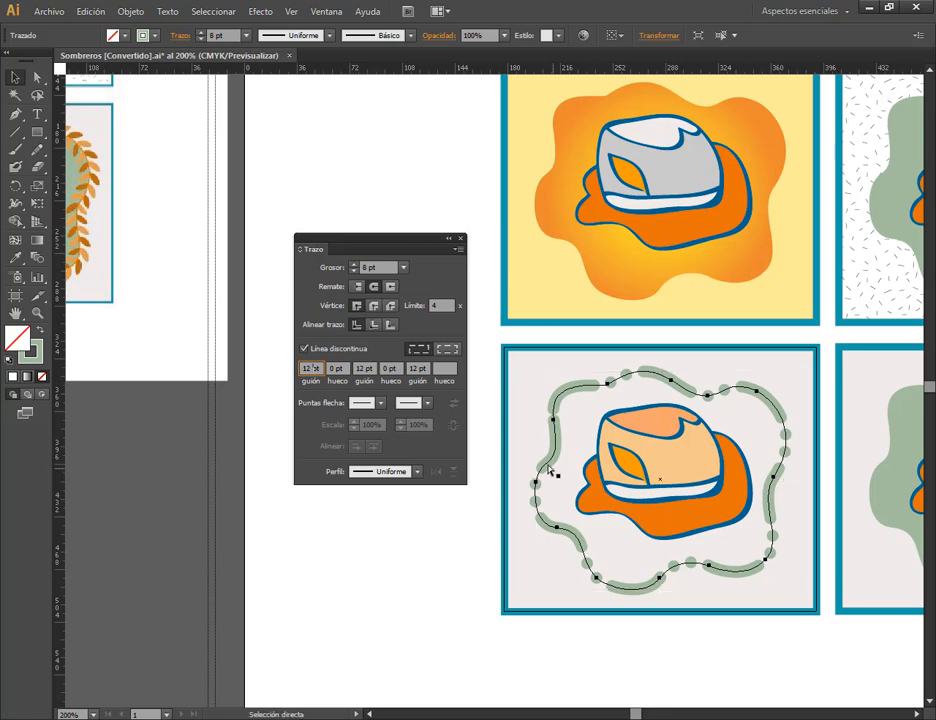
key(ctrl+shift+d)
drag(495, 437, 548, 449)
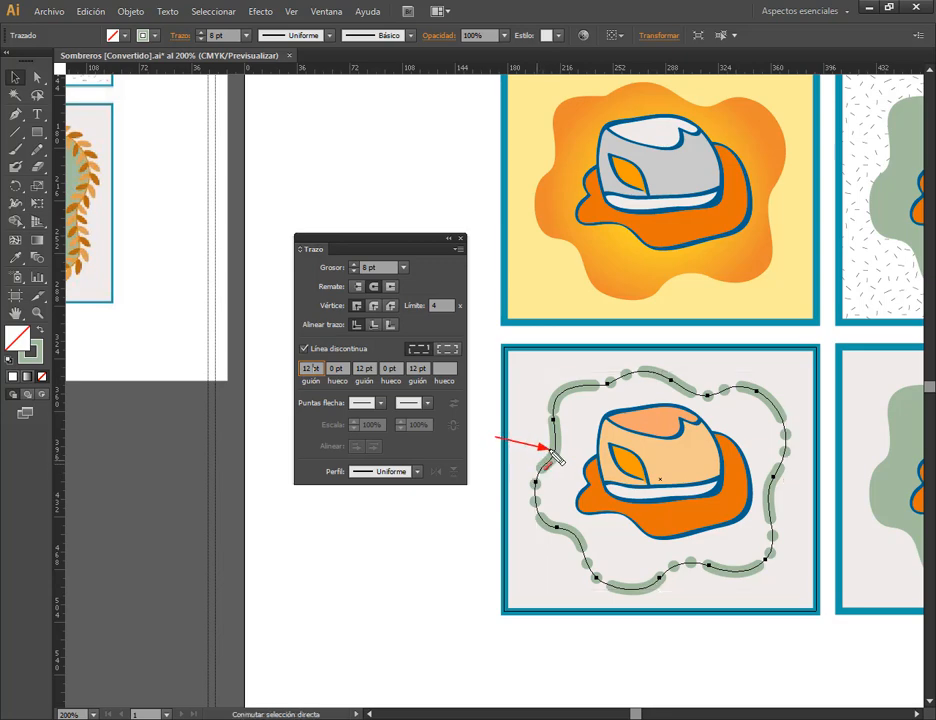
drag(508, 405, 548, 413)
drag(560, 347, 571, 380)
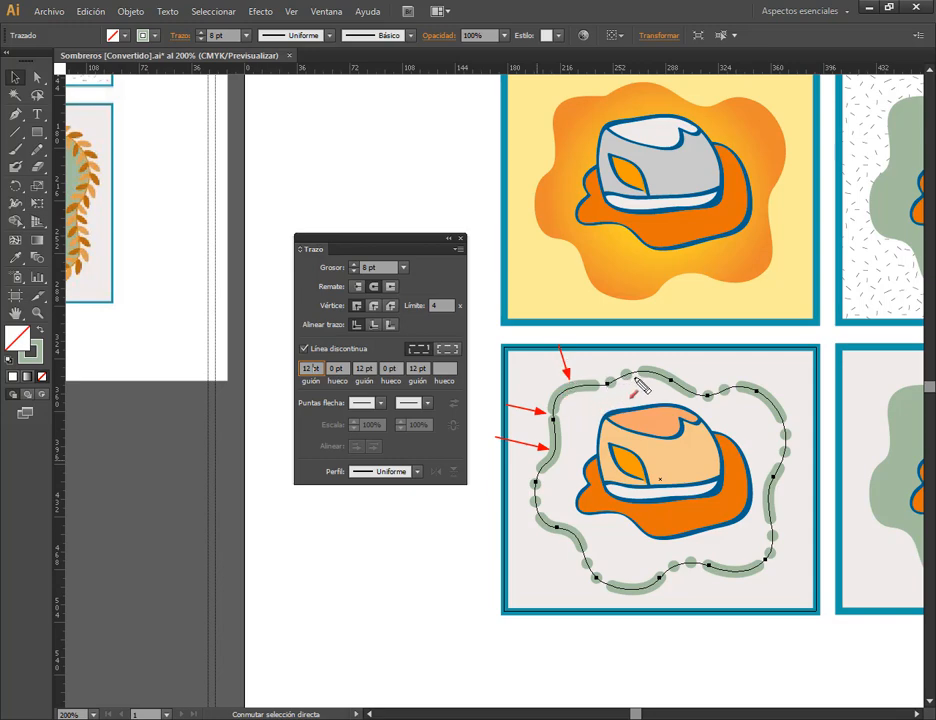
drag(603, 341, 607, 378)
drag(618, 333, 621, 363)
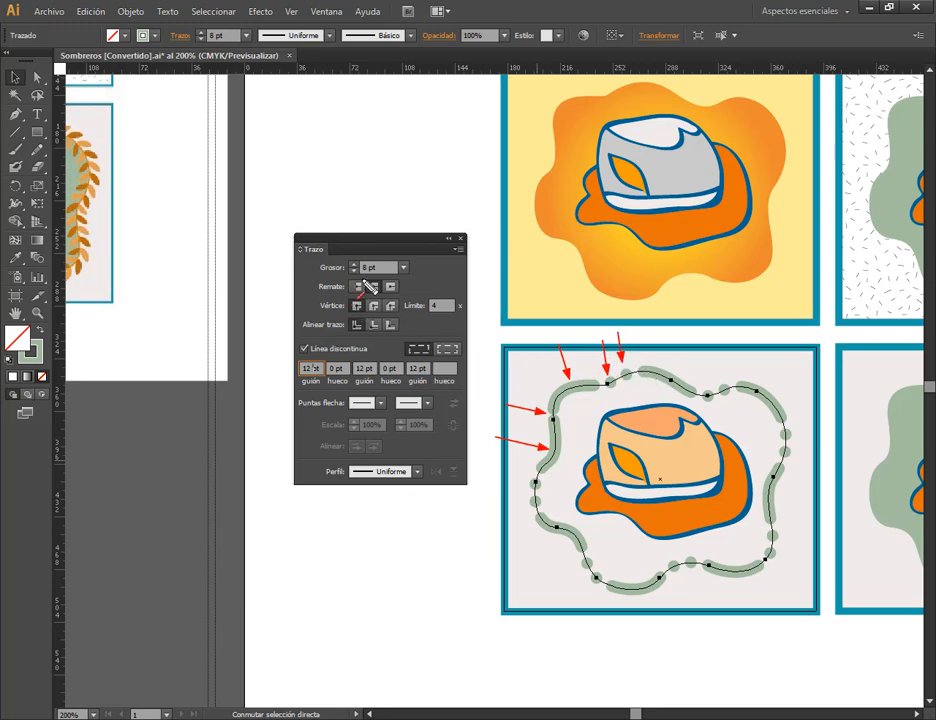
drag(425, 295, 420, 345)
key(Escape)
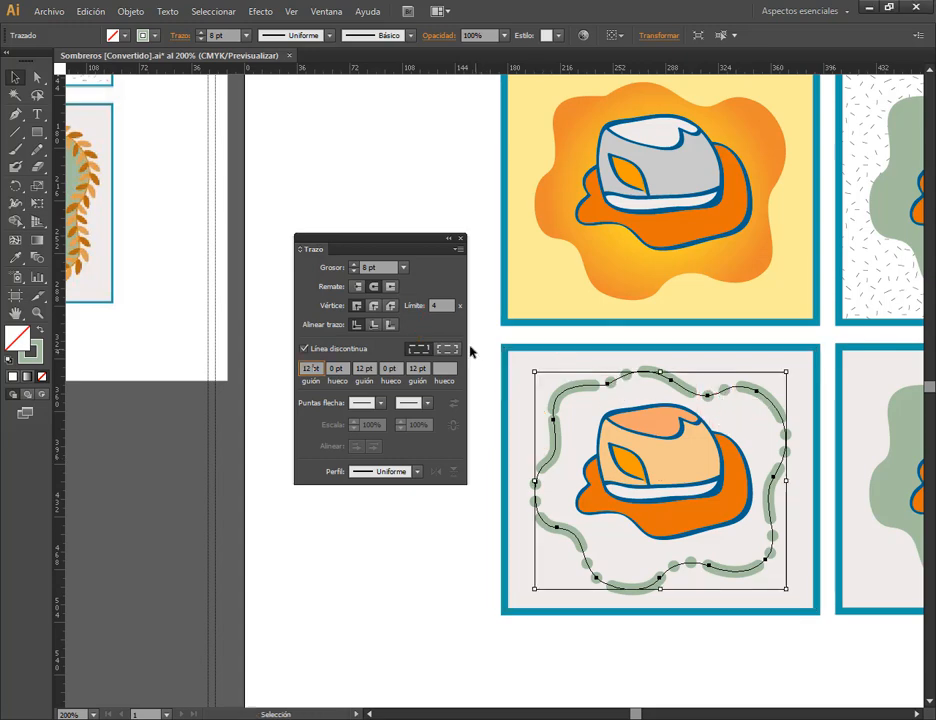
Try aligning the green outline's dashes to corners and path ends, and return to exact dash and gap lengths.
click(447, 350)
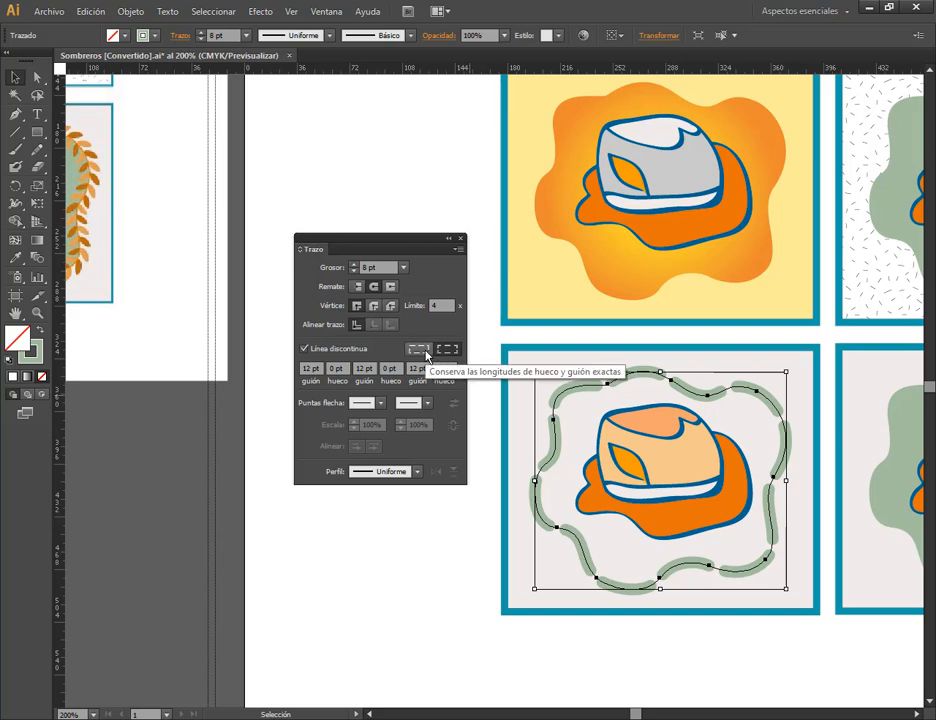
click(426, 352)
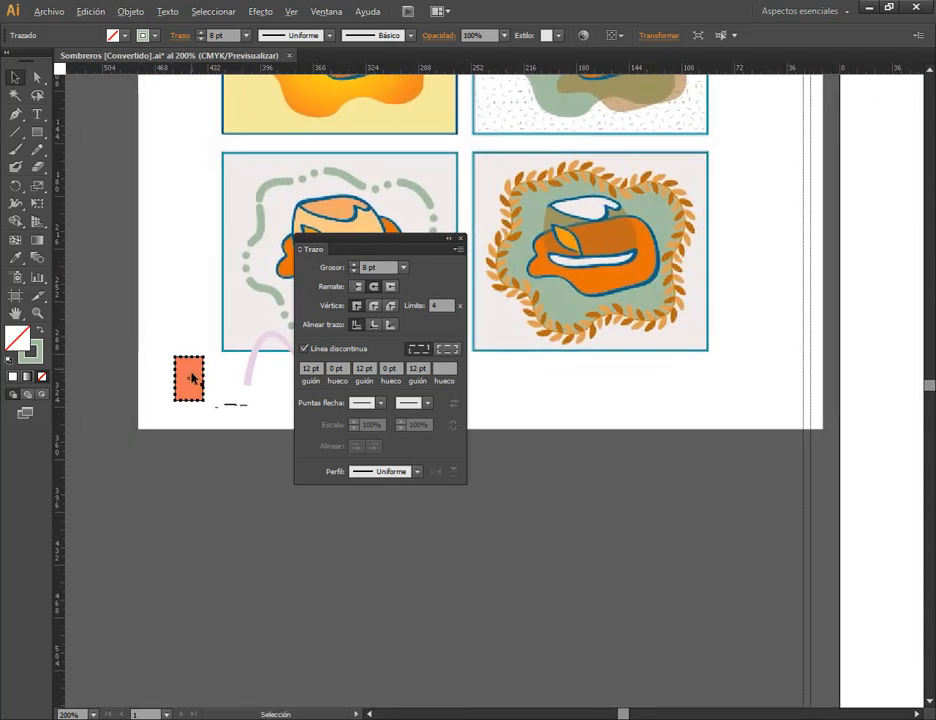
Select the small orange rectangle below the reference pictures, switch its dashed border to exact dash lengths, and inspect its corners.
scroll(189, 374, up, 5)
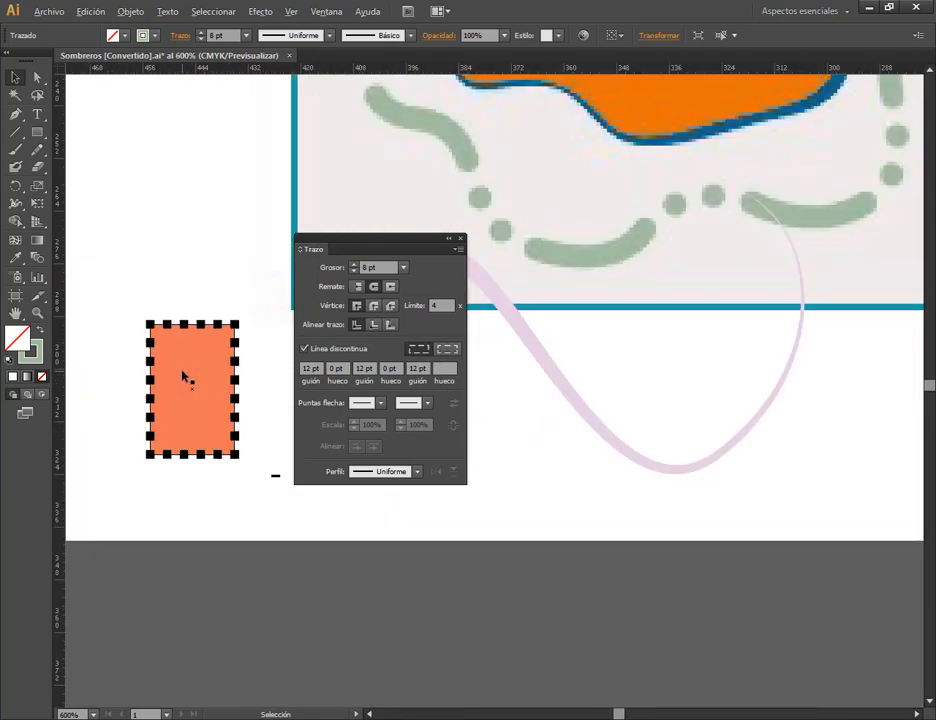
click(204, 278)
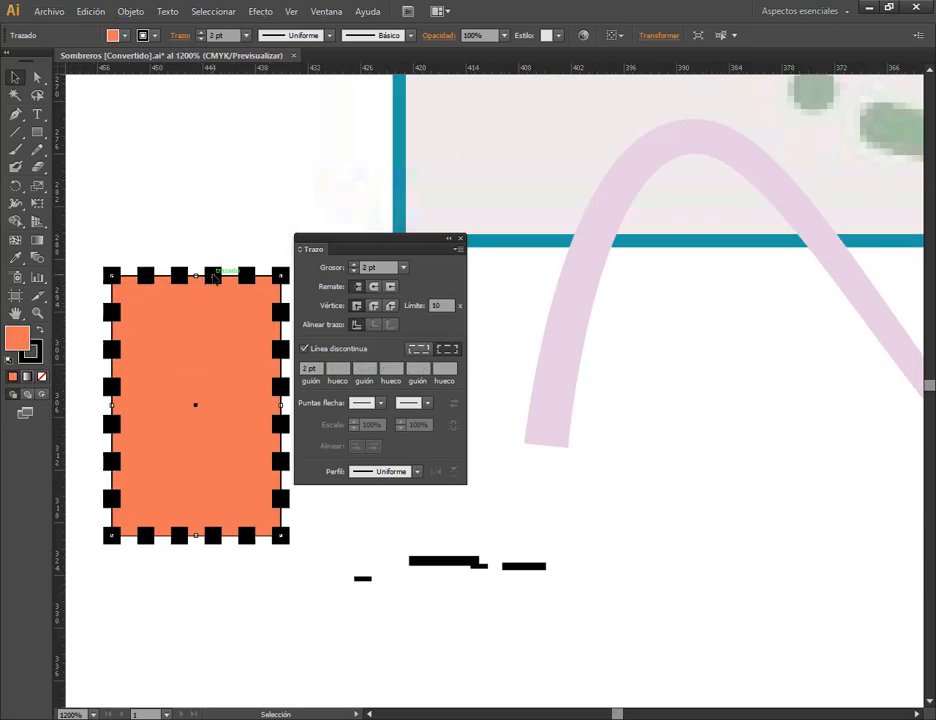
drag(338, 250, 462, 250)
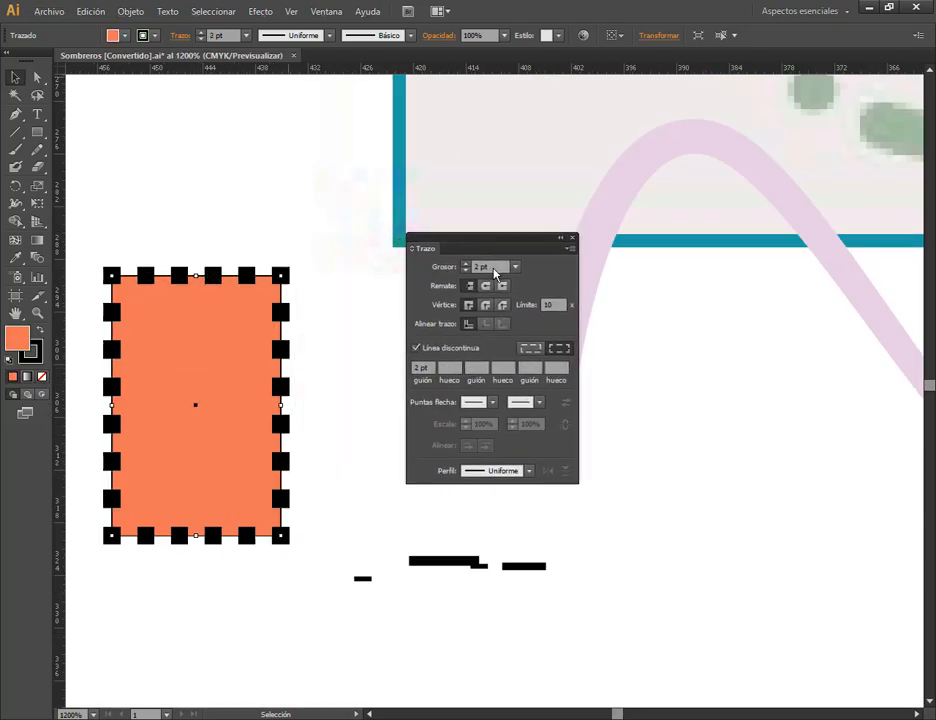
click(534, 348)
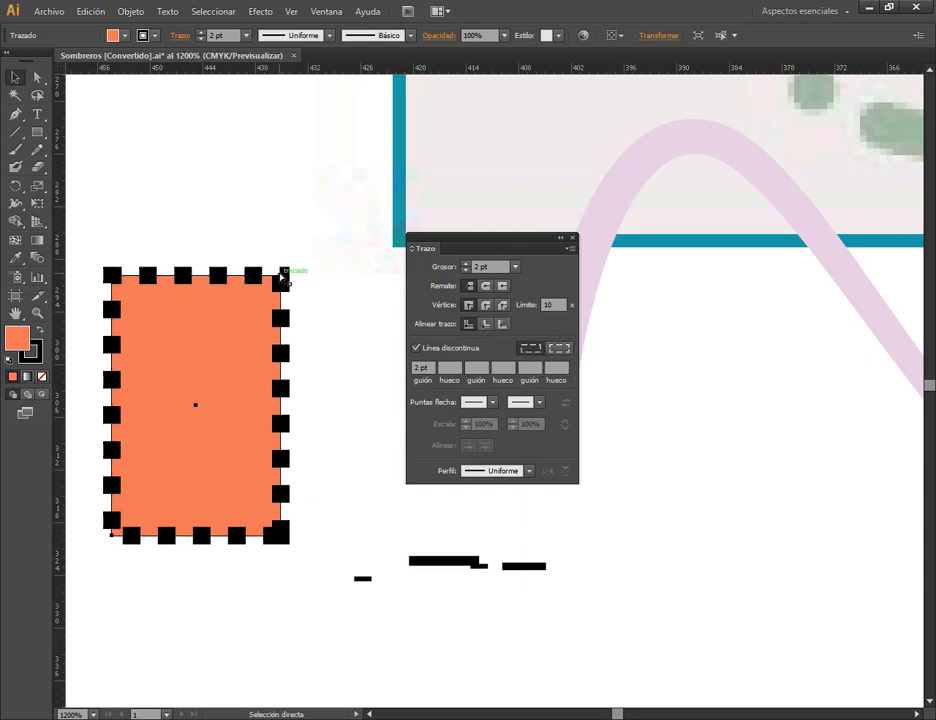
drag(264, 256, 302, 300)
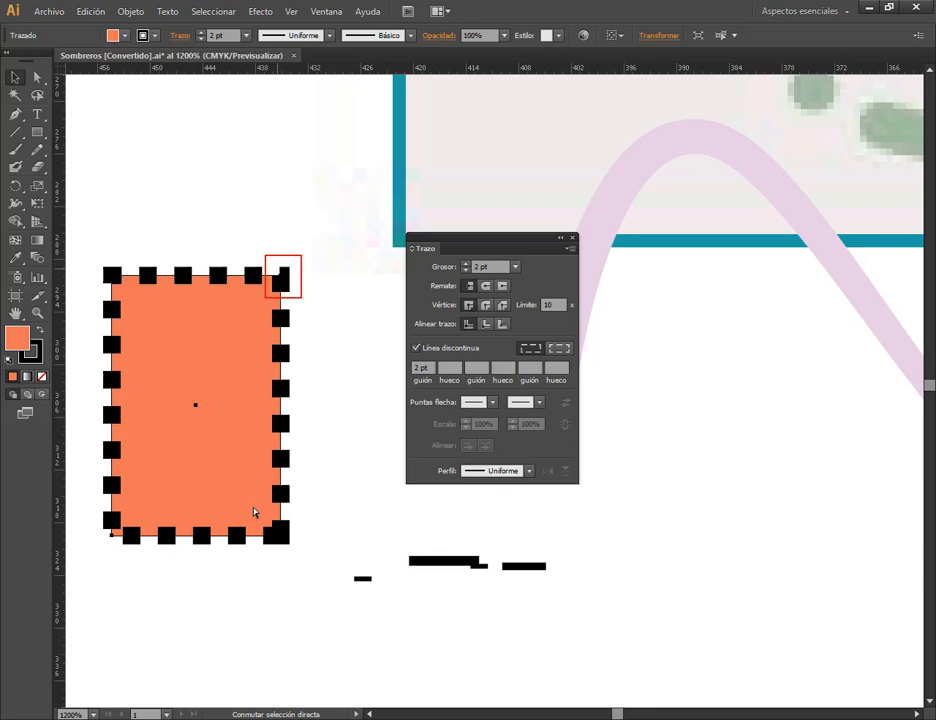
drag(258, 510, 300, 550)
drag(100, 531, 117, 541)
Align the orange rectangle's dashes to its corners, comparing the result once more with exact dash lengths.
click(558, 352)
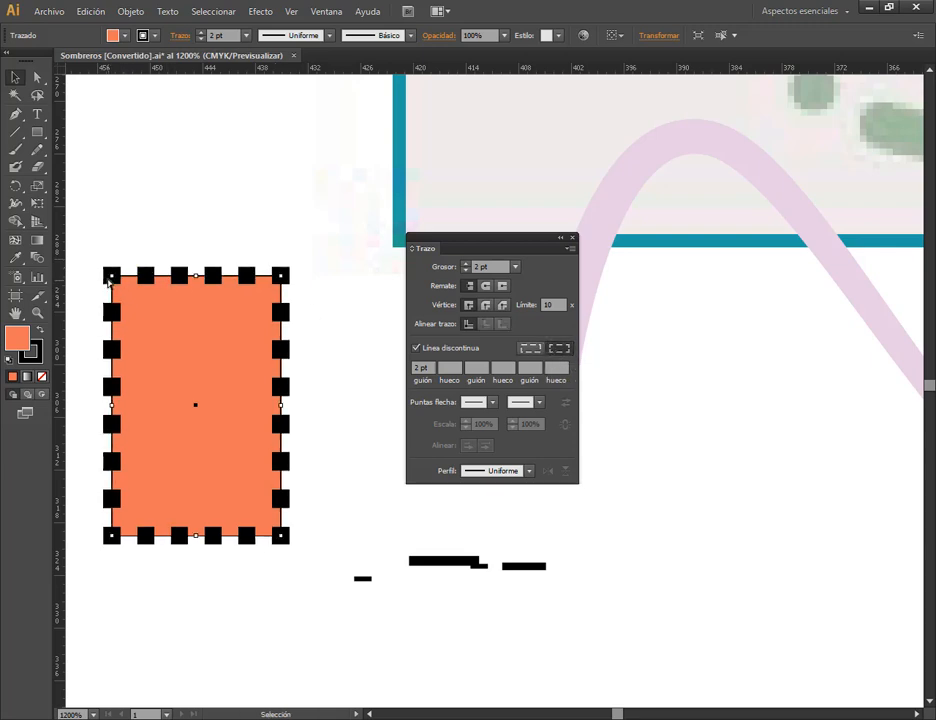
key(a)
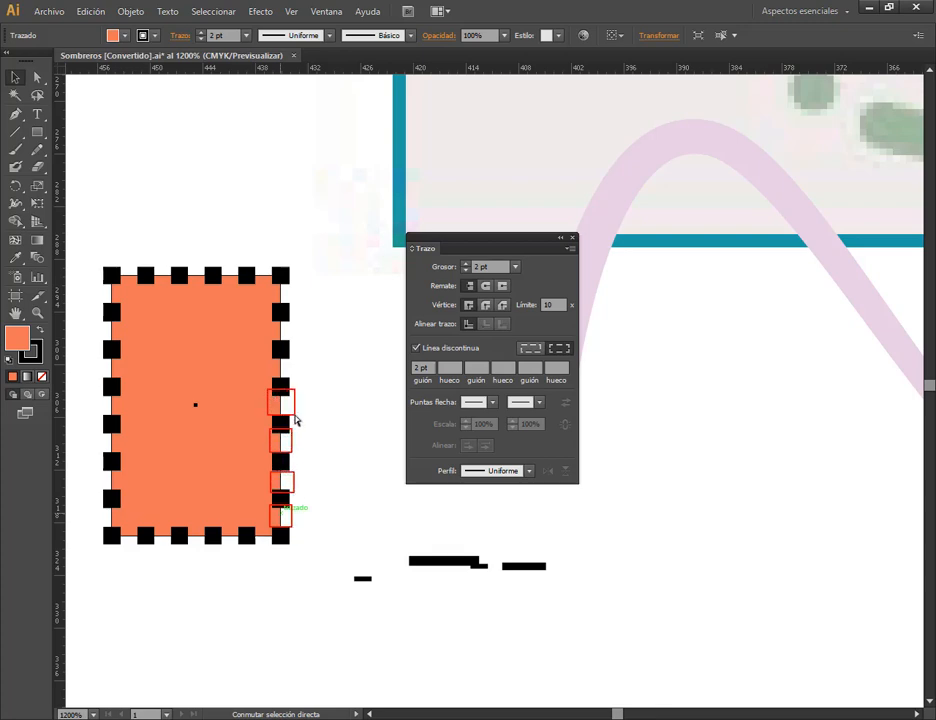
click(531, 348)
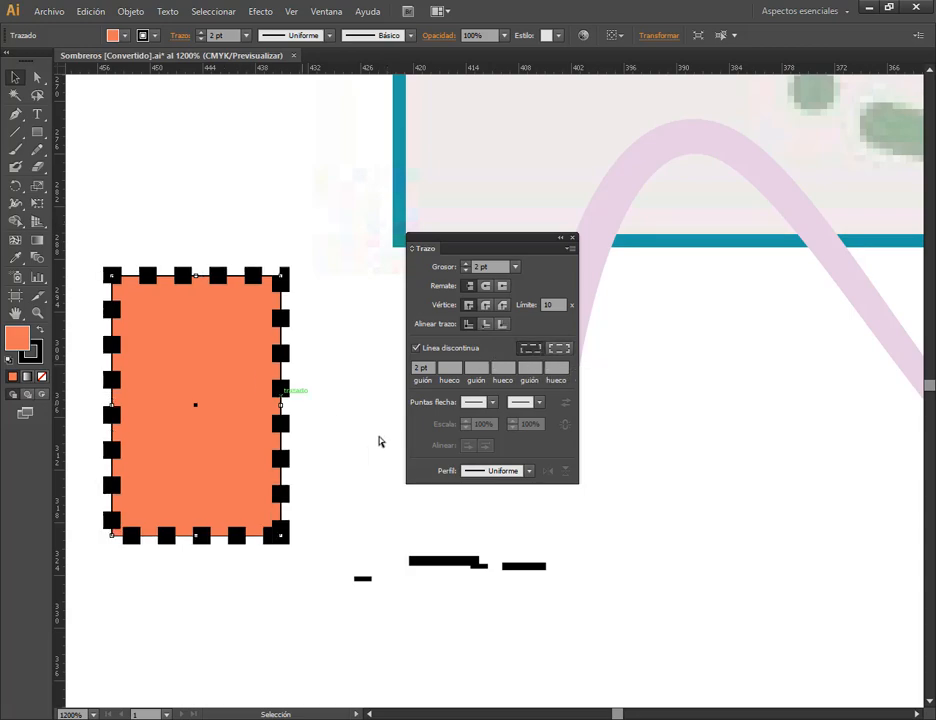
click(563, 350)
scroll(217, 433, down, 5)
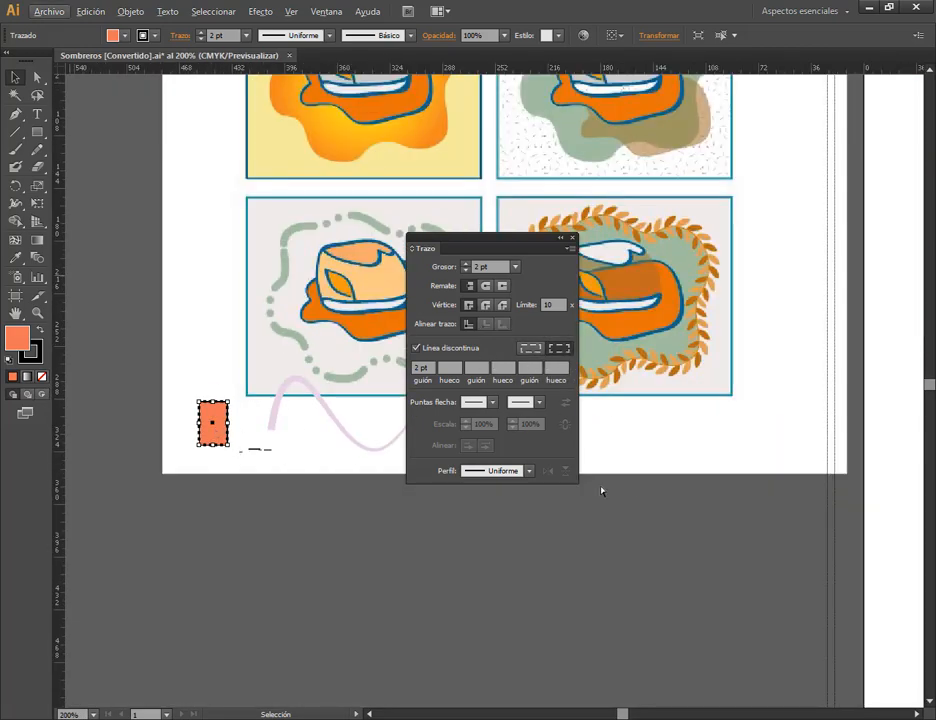
Return to the third hat picture, select its green dashed outline to check the stroke, and deselect it.
drag(602, 500, 250, 433)
drag(801, 582, 631, 470)
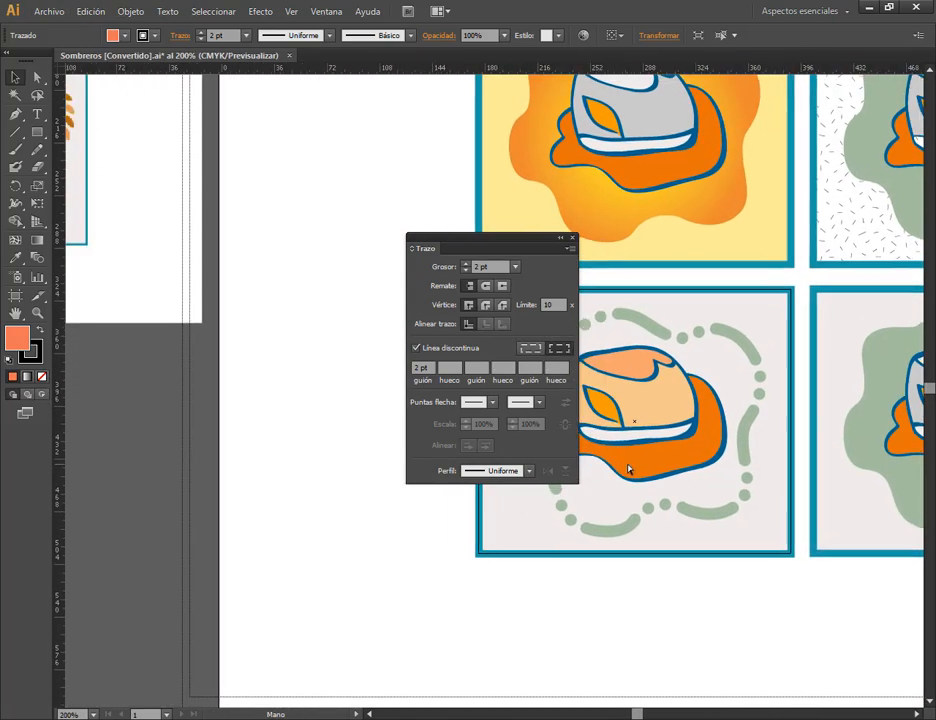
drag(532, 240, 425, 206)
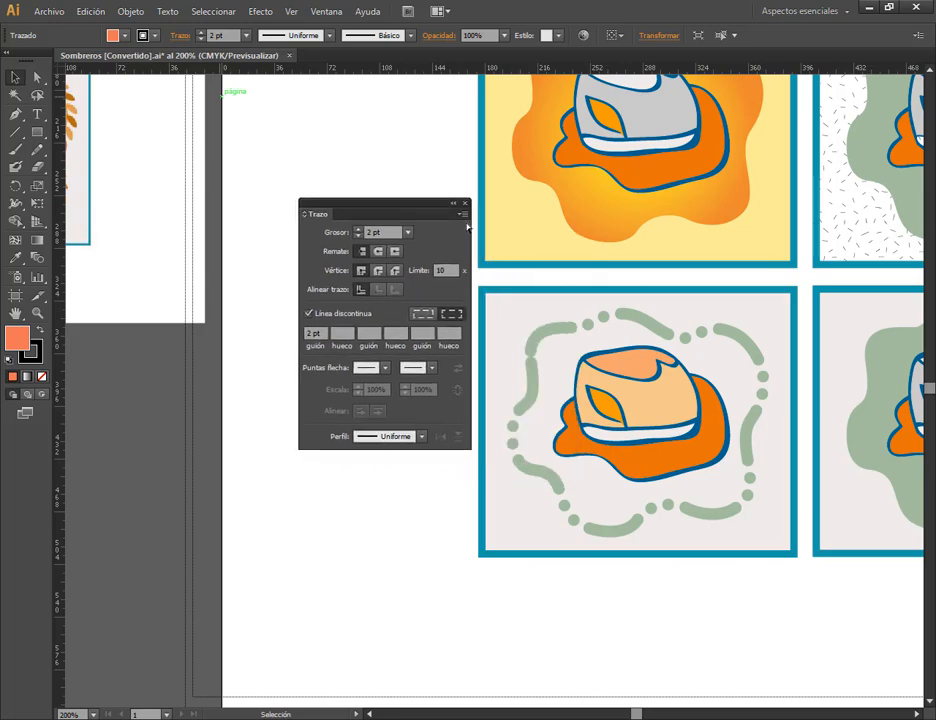
click(660, 332)
scroll(544, 484, down, 2)
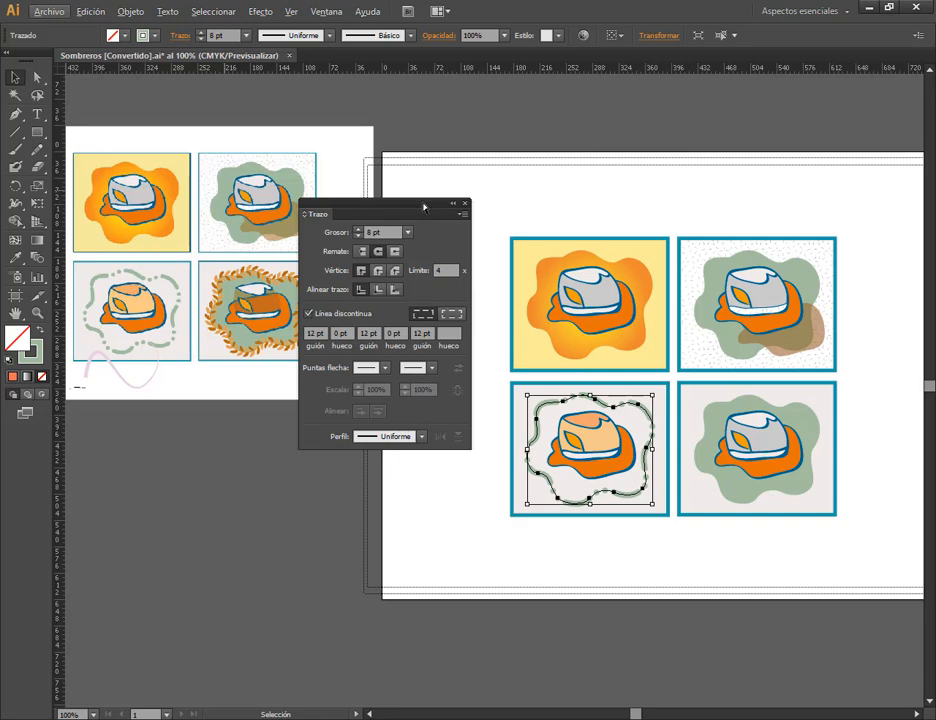
click(581, 574)
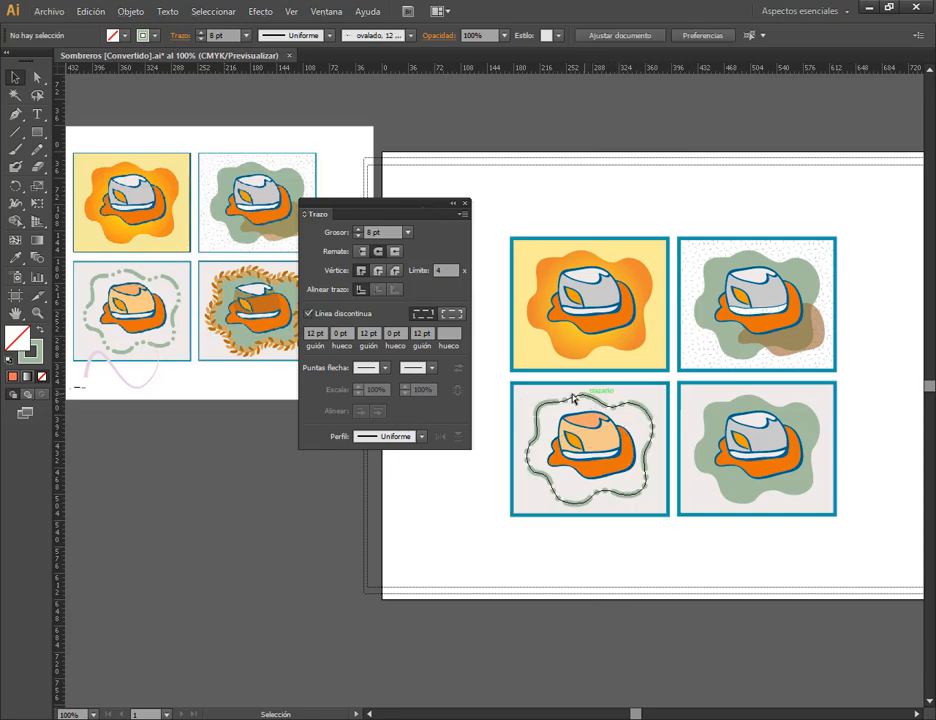
drag(378, 212, 369, 418)
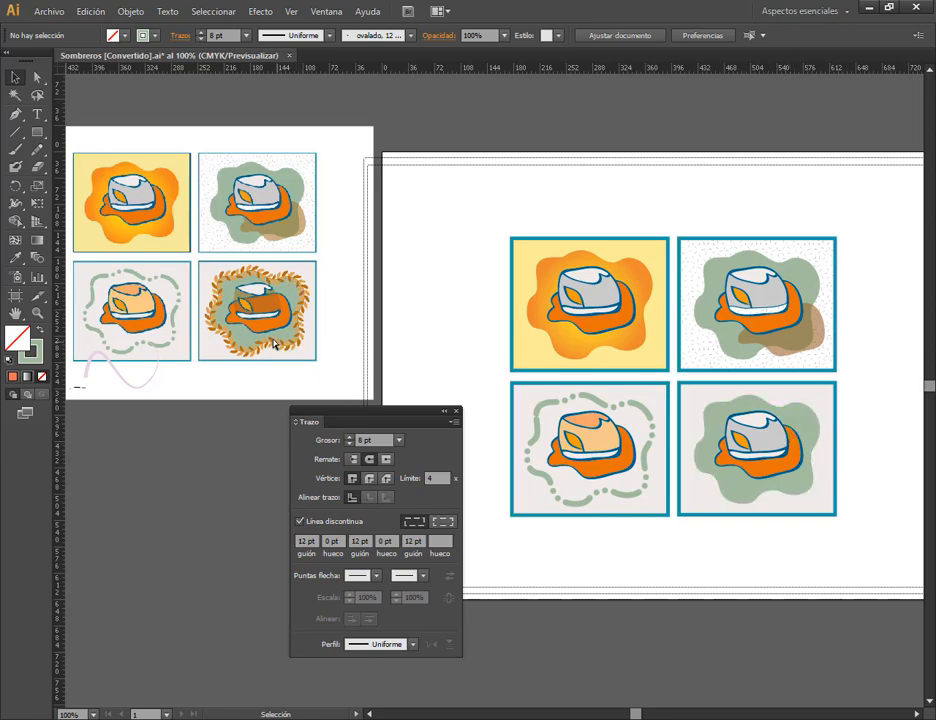
Select the green wavy shape behind the fourth hat and display the brush collection beside the artwork.
click(813, 425)
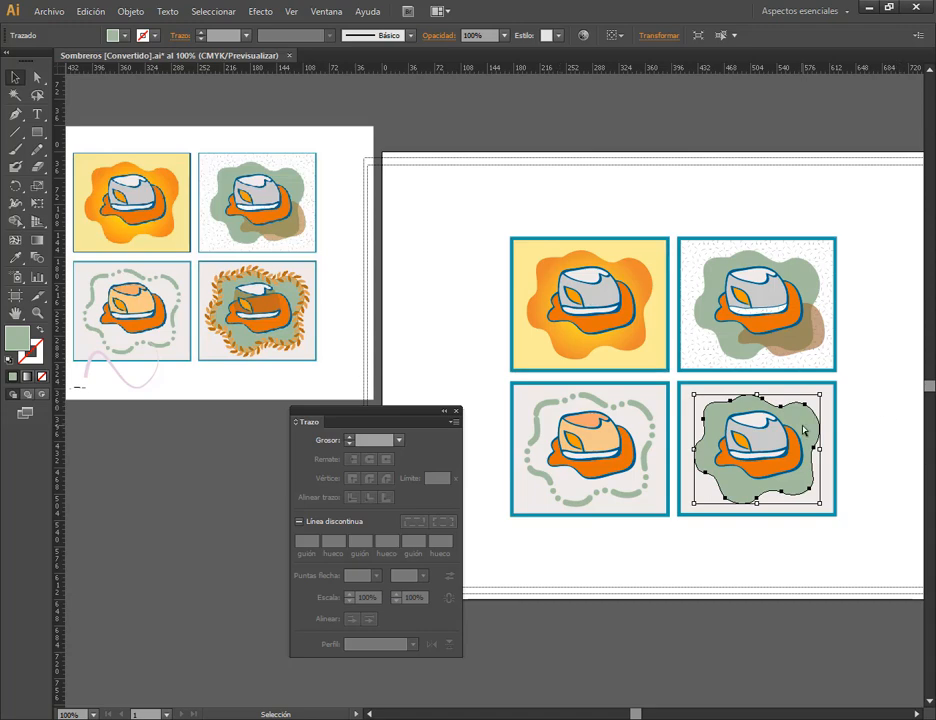
click(37, 362)
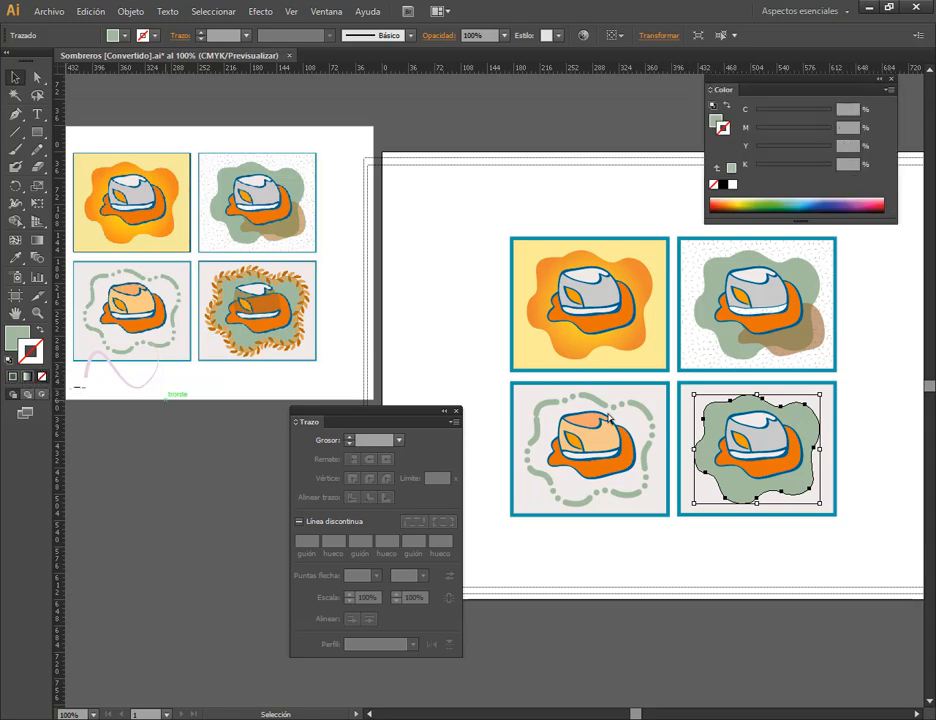
click(881, 82)
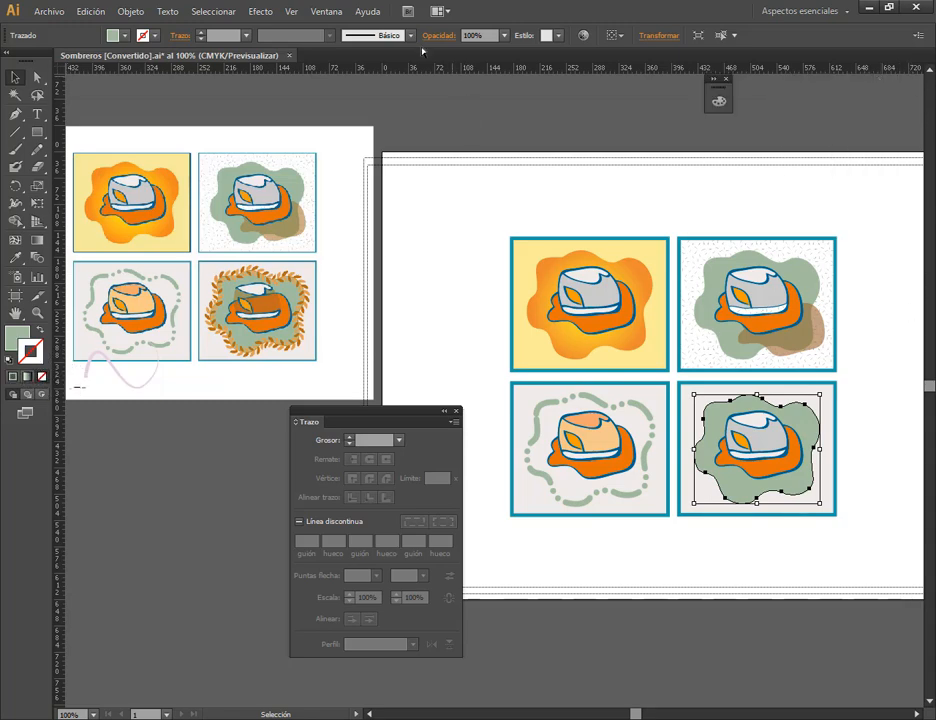
click(320, 11)
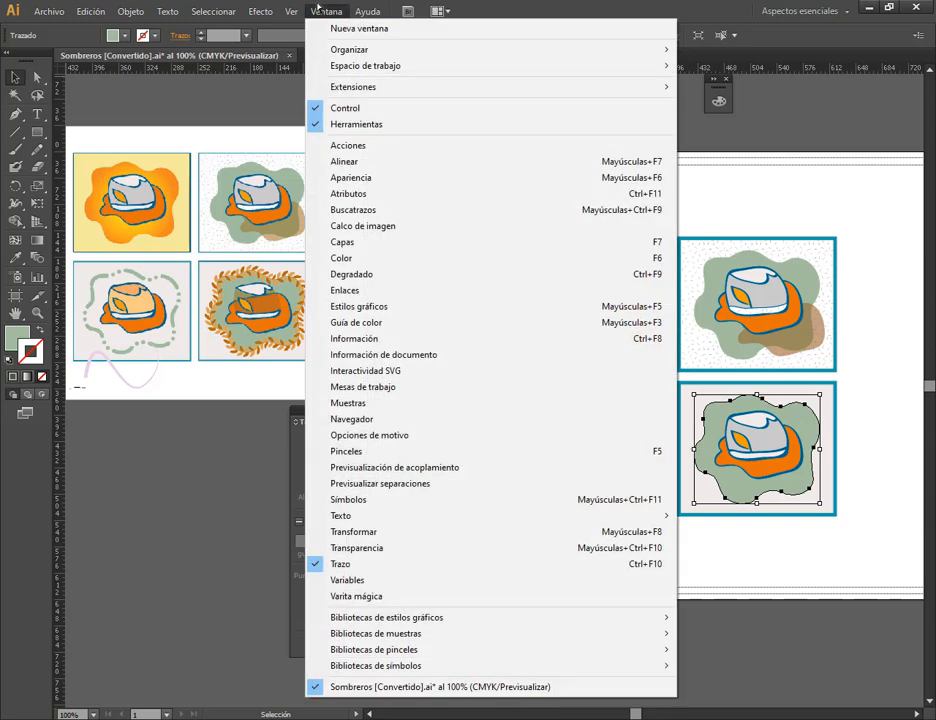
click(380, 452)
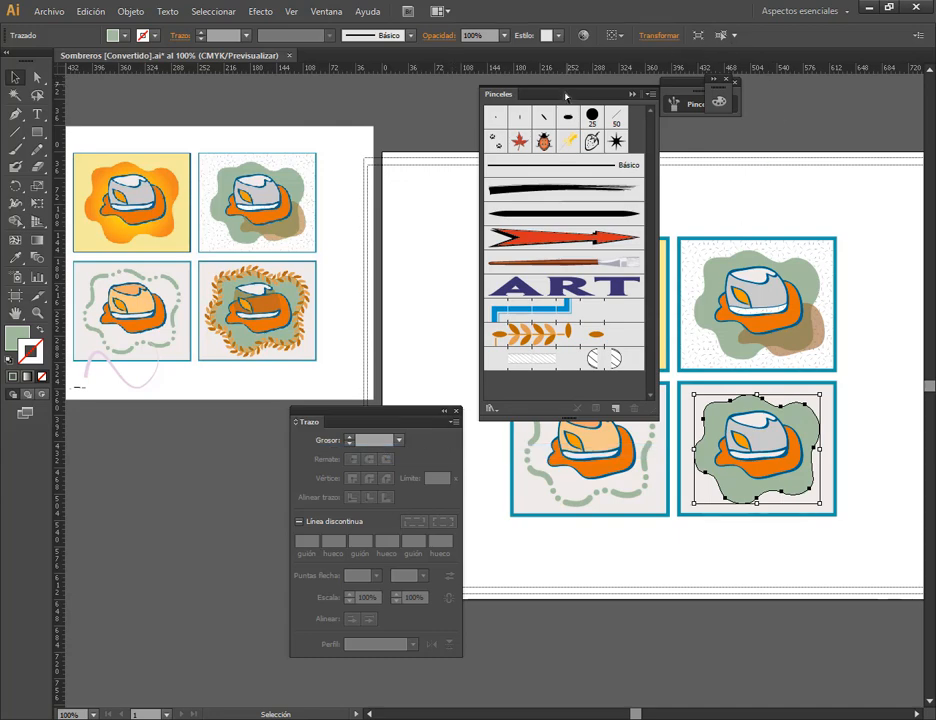
drag(497, 104, 378, 93)
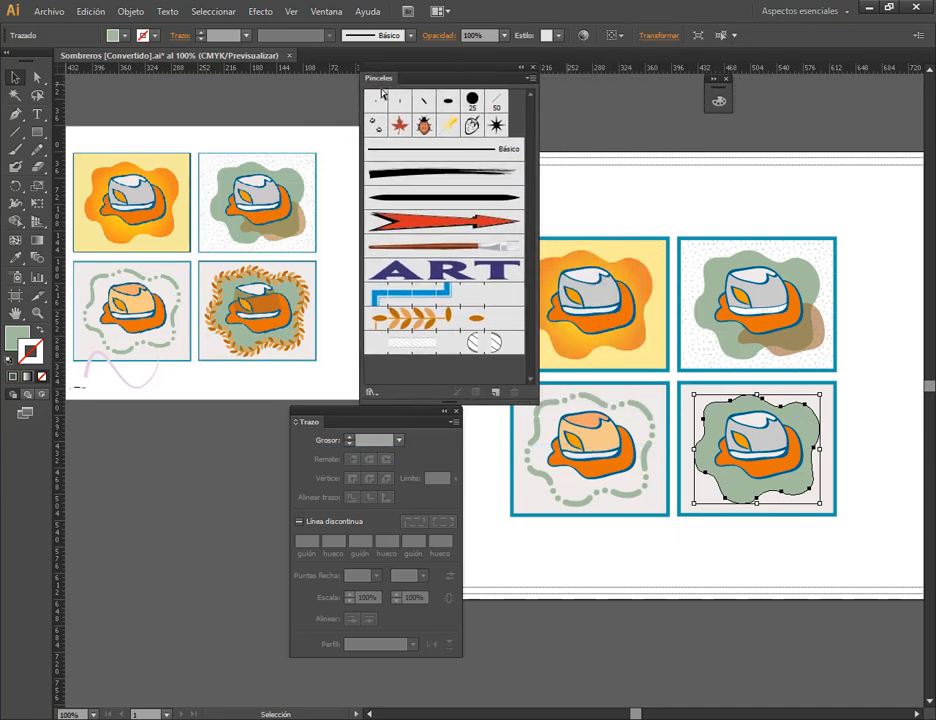
Apply the Laurel pattern brush to the green shape's outline and open the brush's options with the artwork in view.
double_click(425, 320)
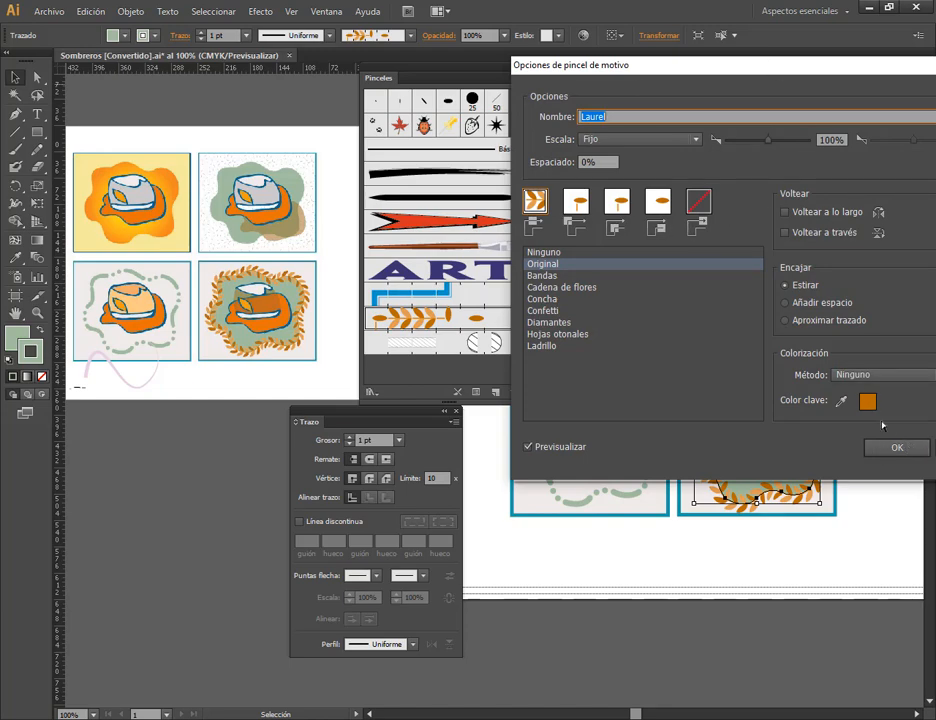
click(898, 449)
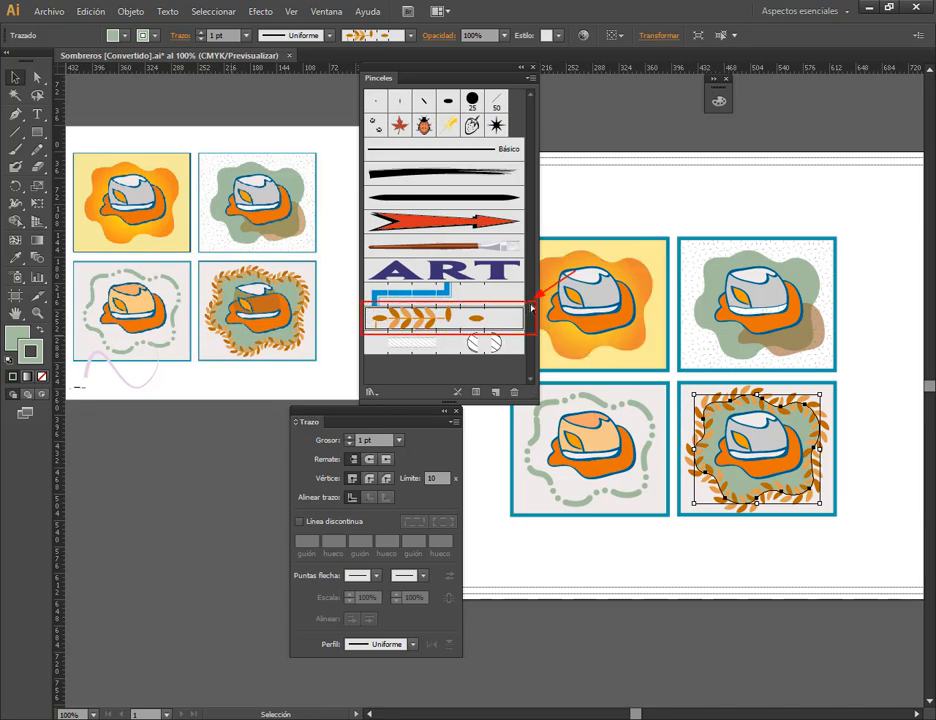
double_click(437, 320)
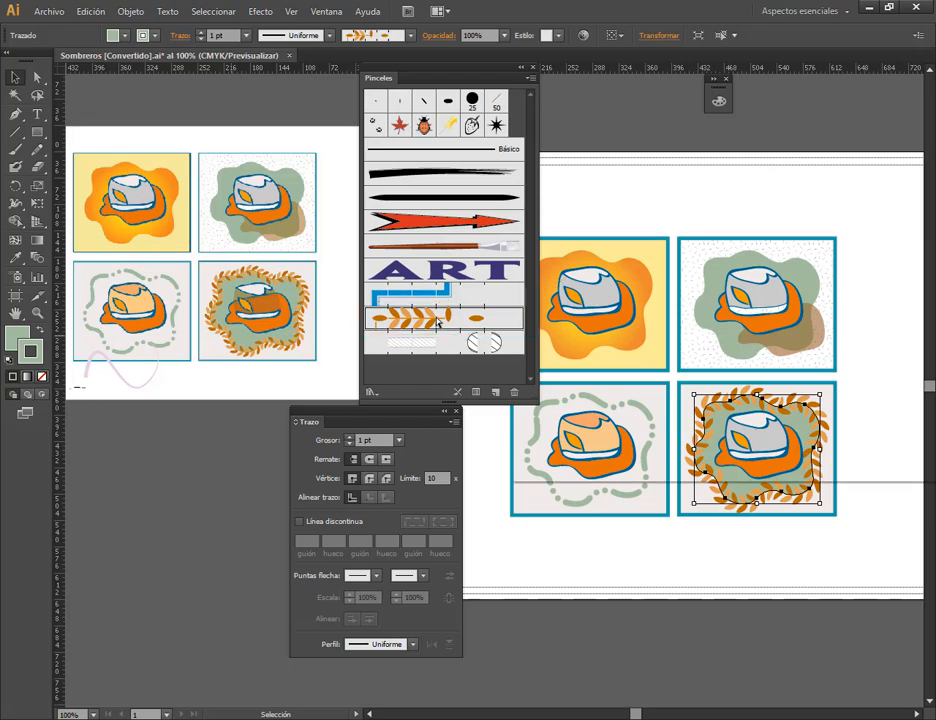
drag(815, 67, 396, 42)
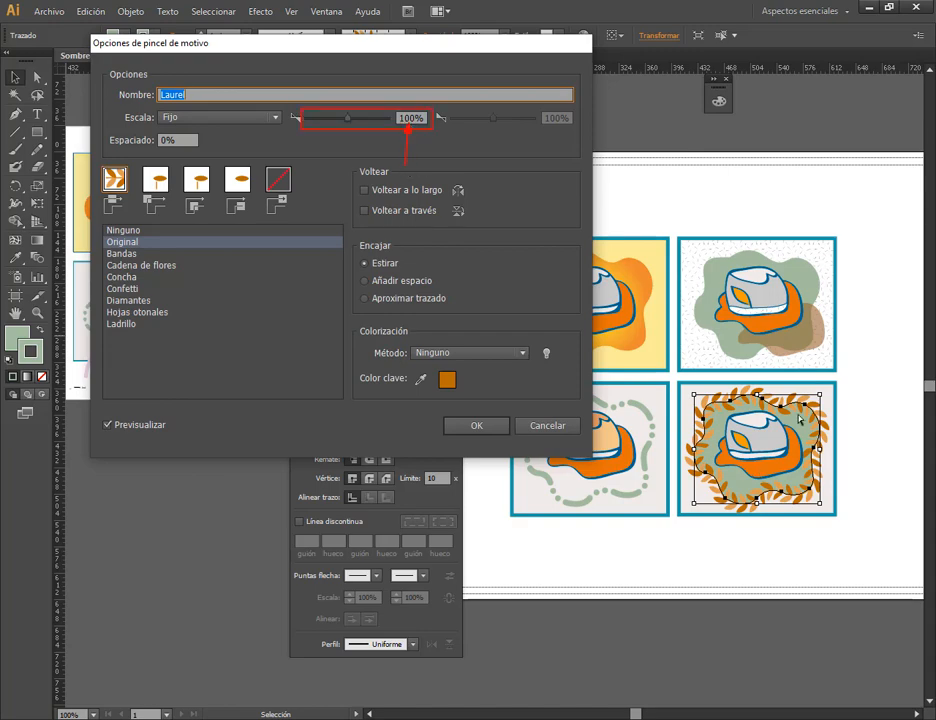
Try the Laurel brush at scales of 135% and 201%, and return it to 100%.
click(409, 118)
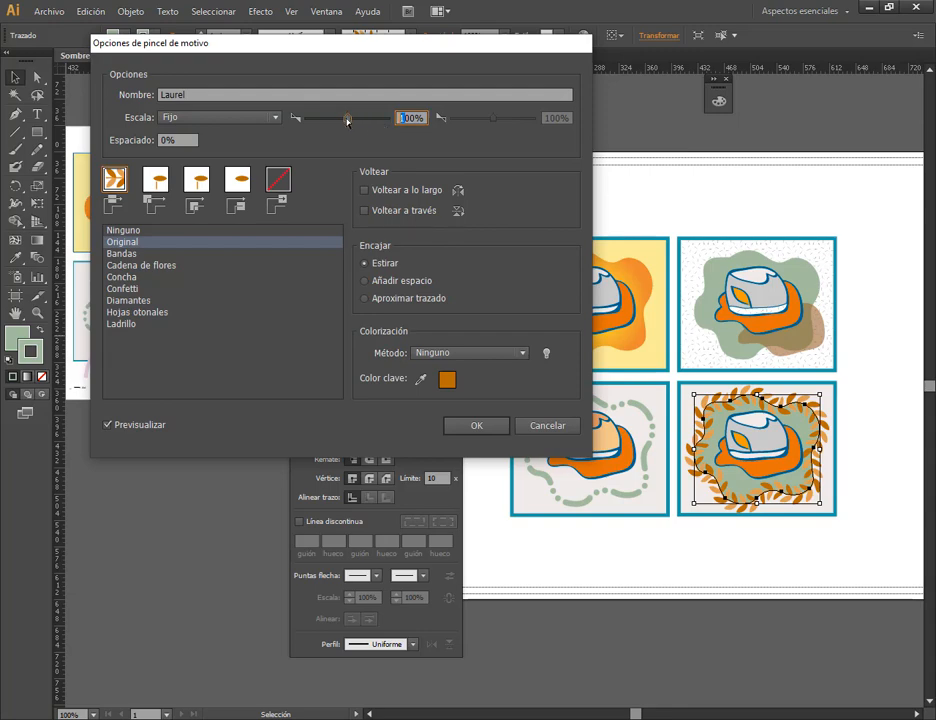
drag(348, 119, 350, 121)
drag(411, 121, 392, 121)
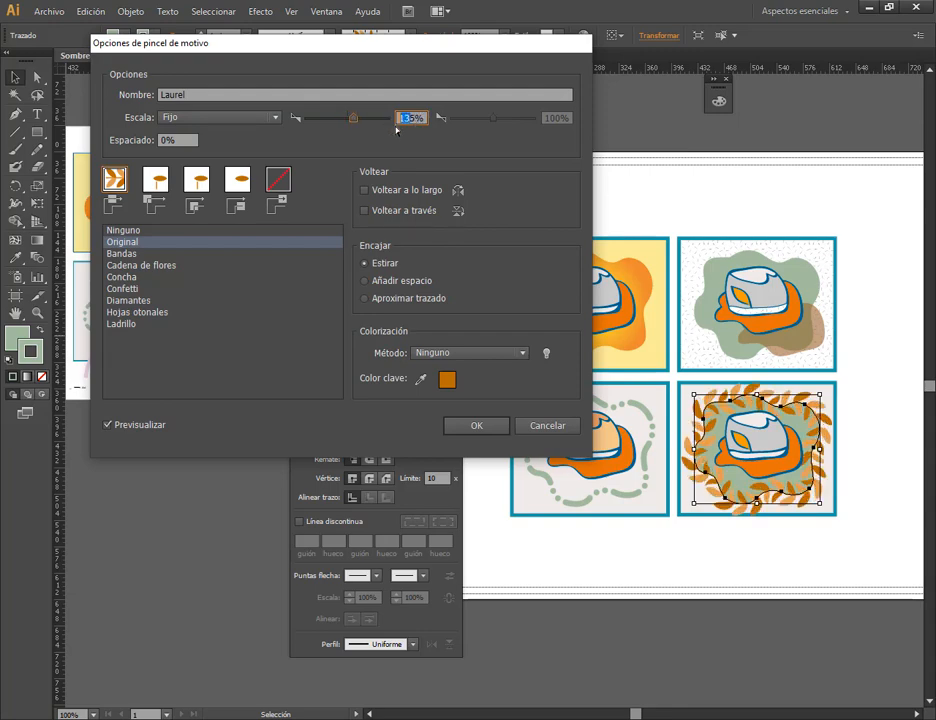
text(20)
key(Delete)
text(0)
key(Up)
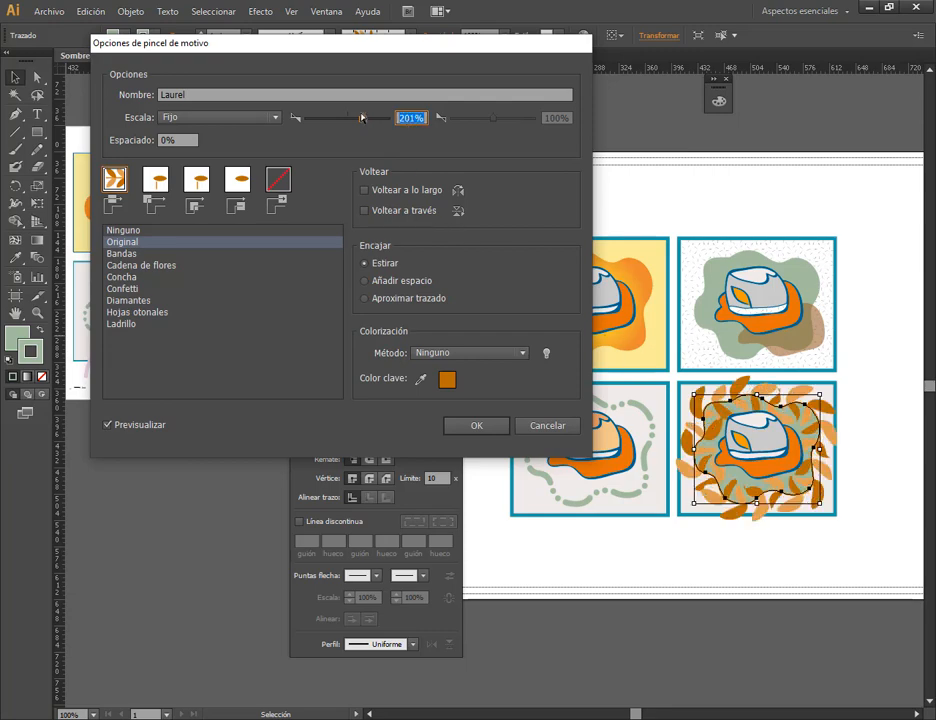
text(100)
key(Tab)
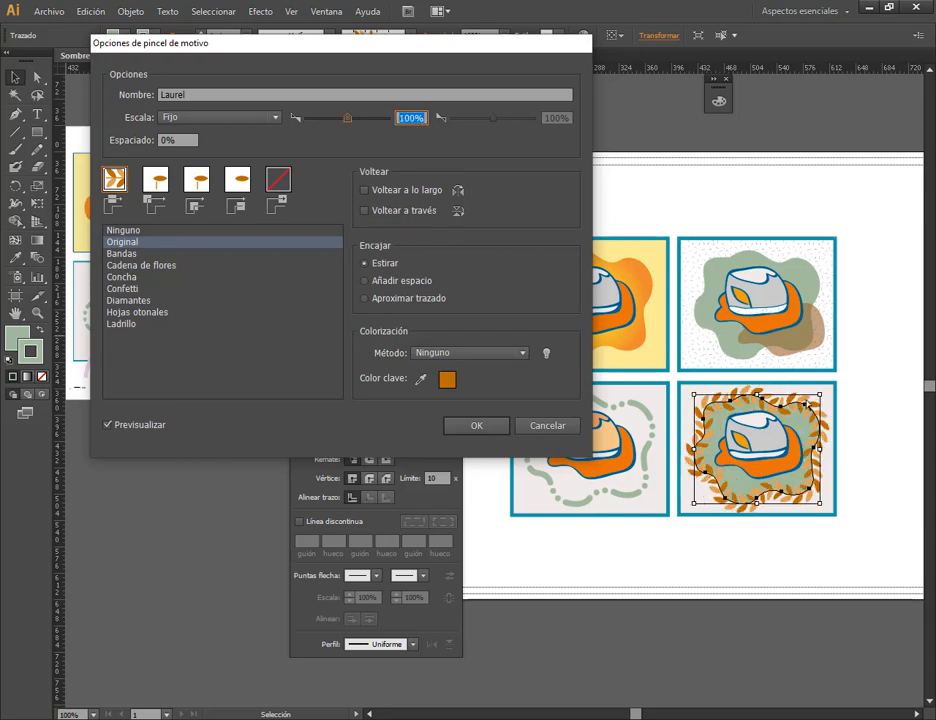
Try a 50% scale for the Laurel brush and restore it to 100%.
drag(409, 124, 399, 122)
text(5)
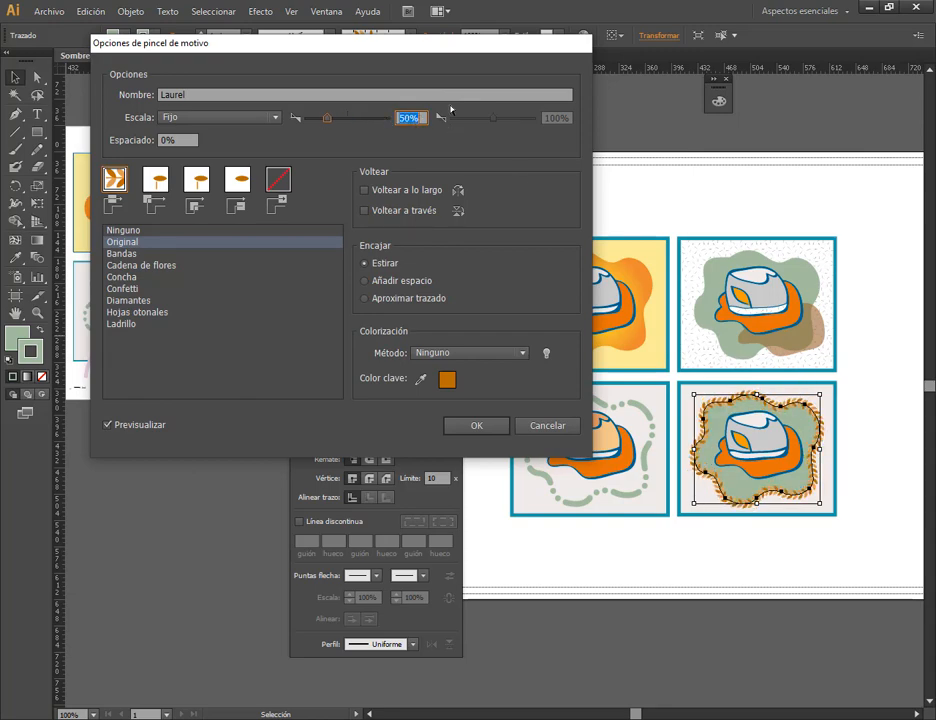
drag(413, 57, 441, 112)
text(100)
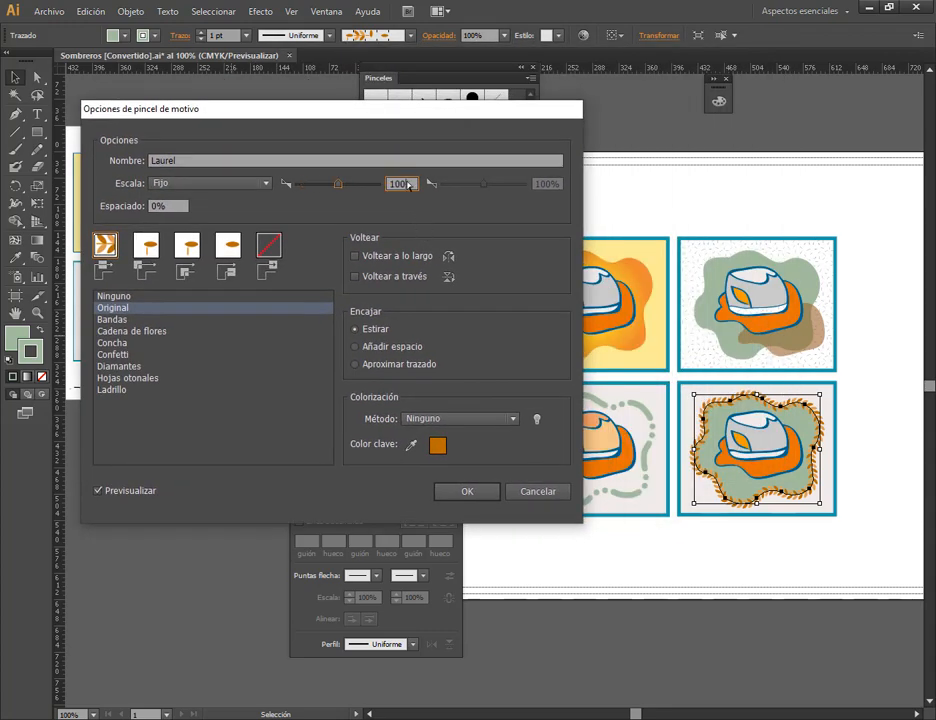
click(409, 185)
click(409, 184)
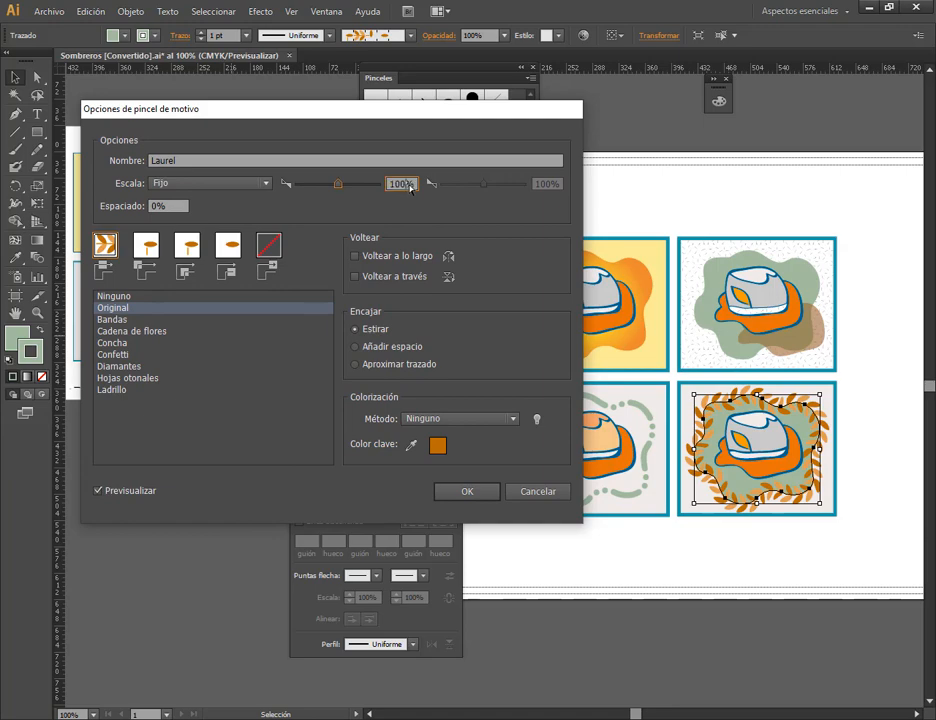
Reduce the Laurel brush's scale gradually to 70%, comparing the leaves around the fourth hat with the reference.
drag(415, 188, 383, 190)
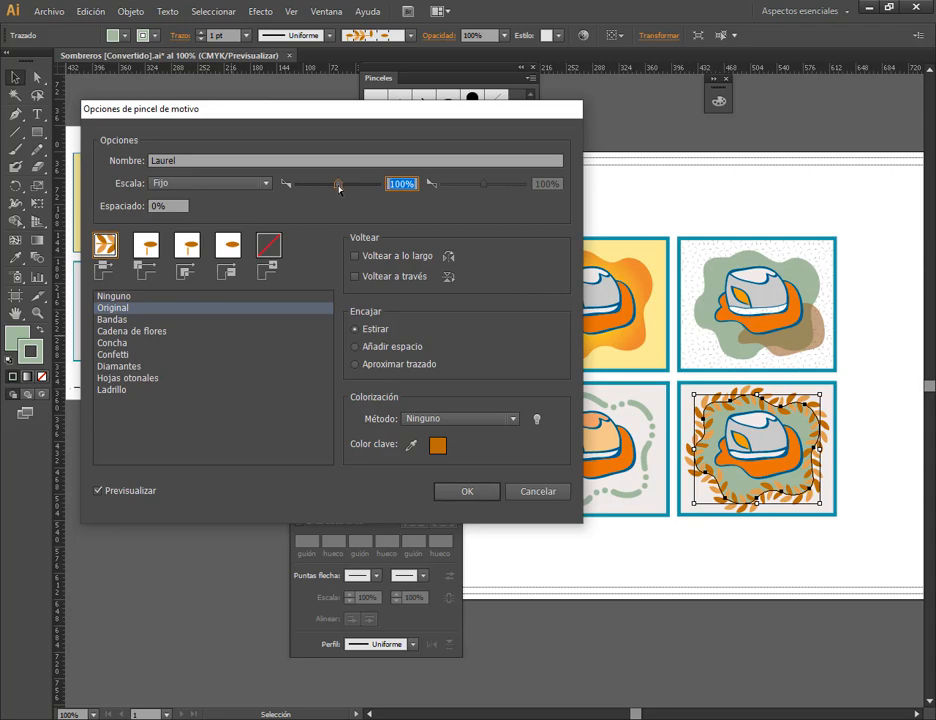
mouse_move(340, 188)
mouse_down()
mouse_move(351, 188)
mouse_move(329, 186)
mouse_up()
click(410, 188)
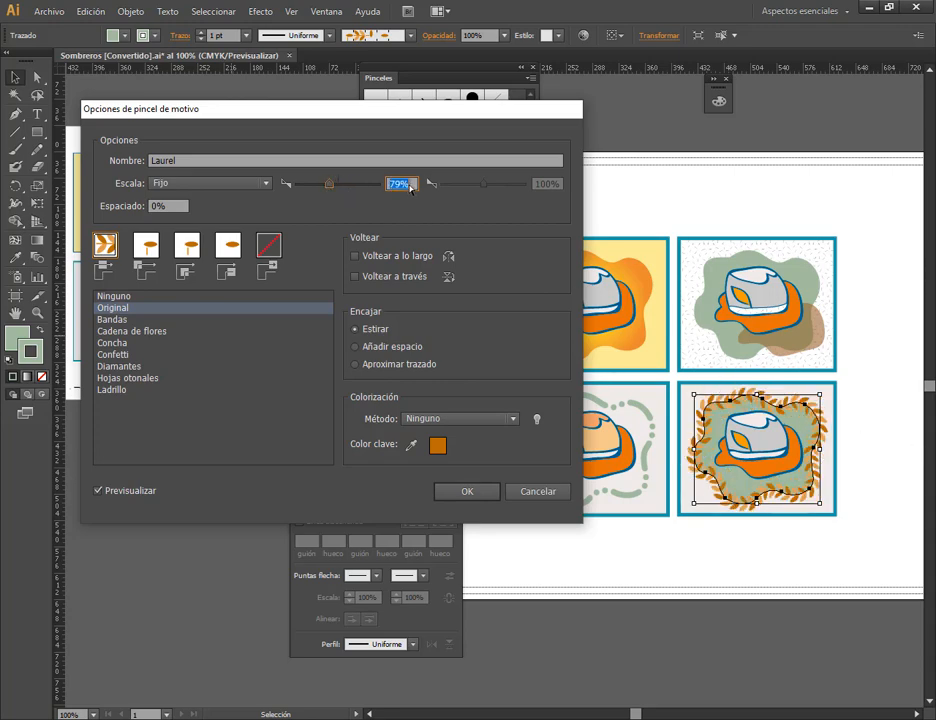
key(Down)
key(Down)
key(Down)
key(Down)
key(Down)
key(Down)
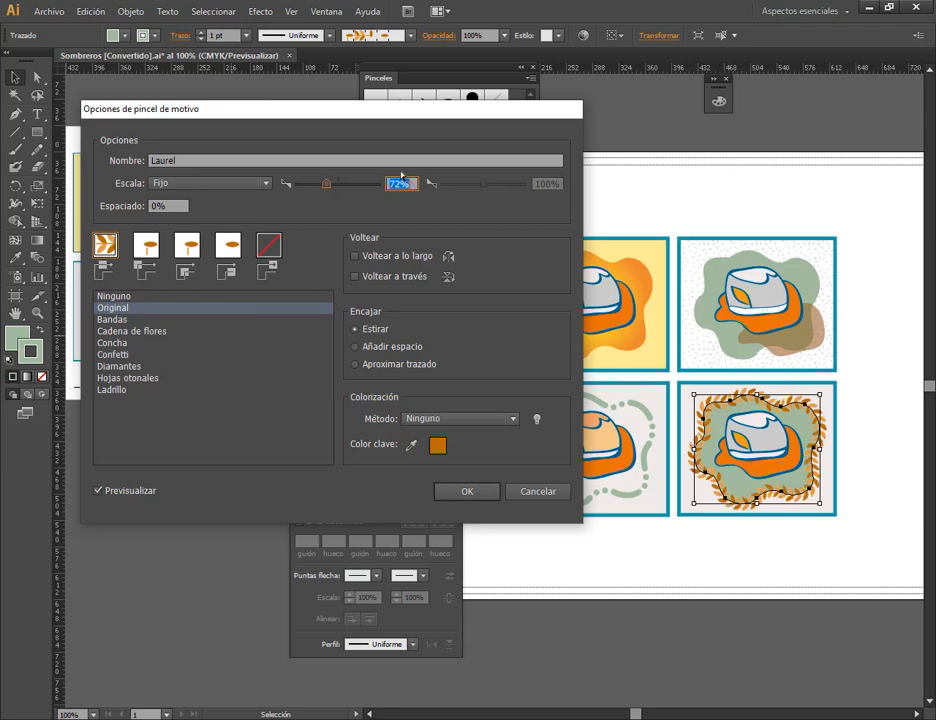
key(Down)
key(Down)
key(Down)
key(Down)
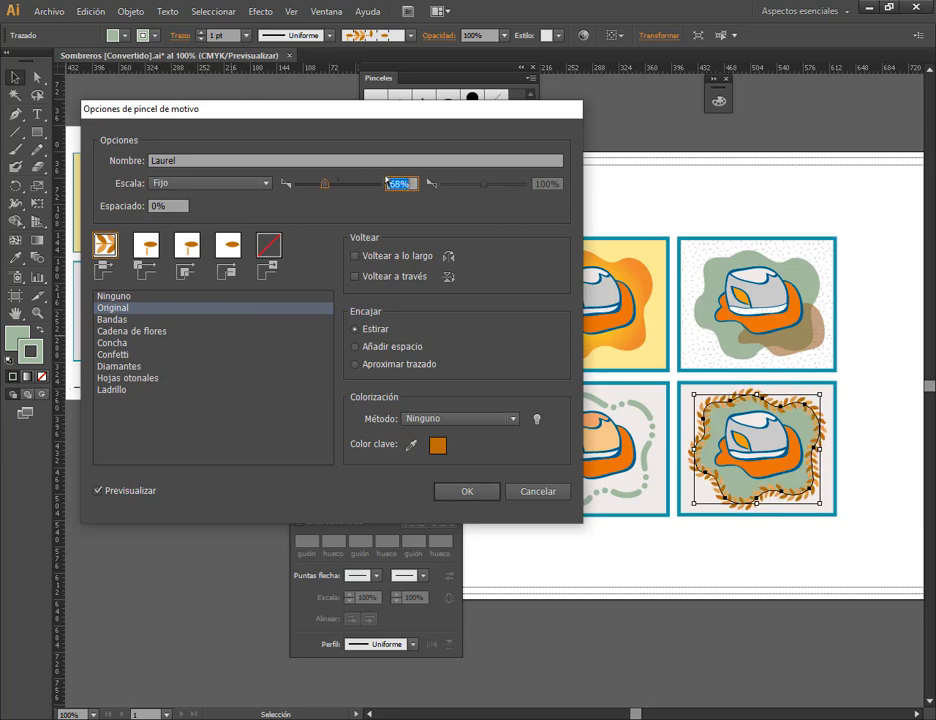
key(Up)
key(Up)
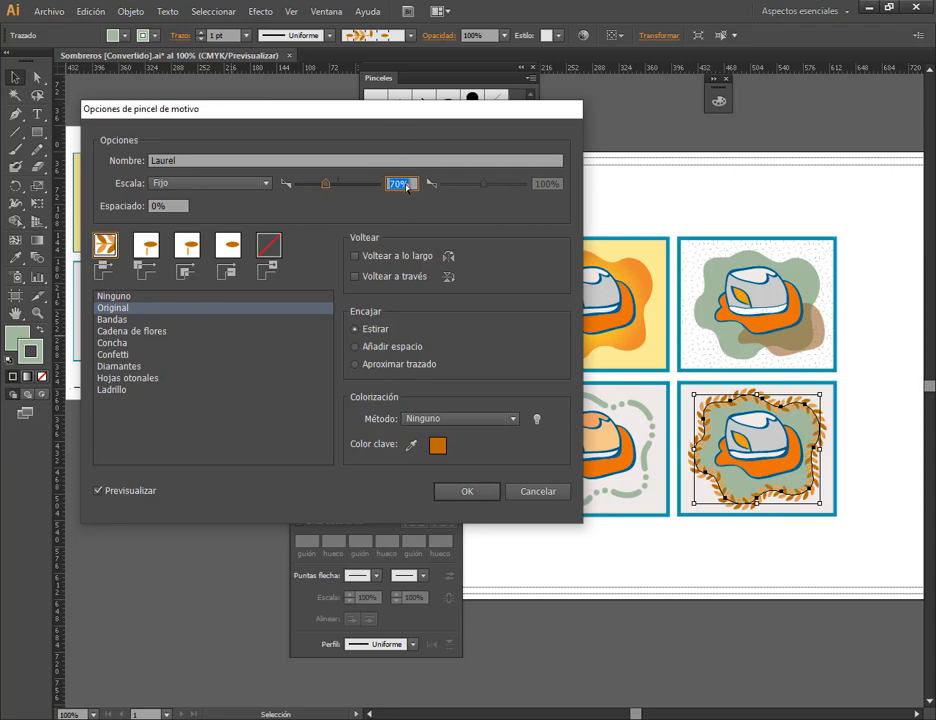
key(Down)
key(Up)
drag(401, 119, 413, 142)
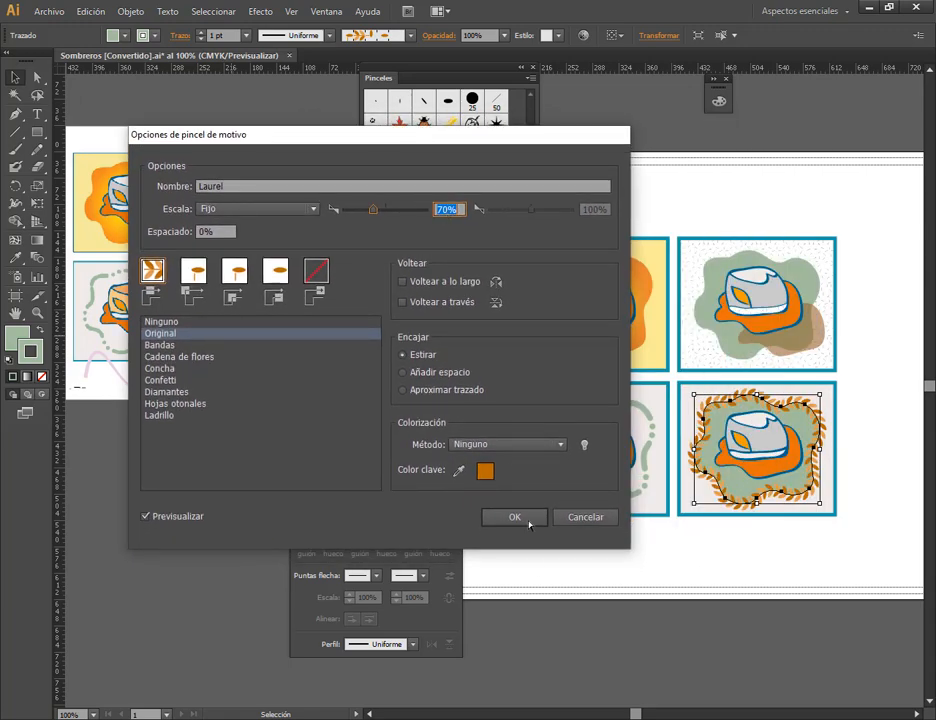
Accept the Laurel brush options, apply the changes to the existing strokes, and deselect the shape.
click(514, 518)
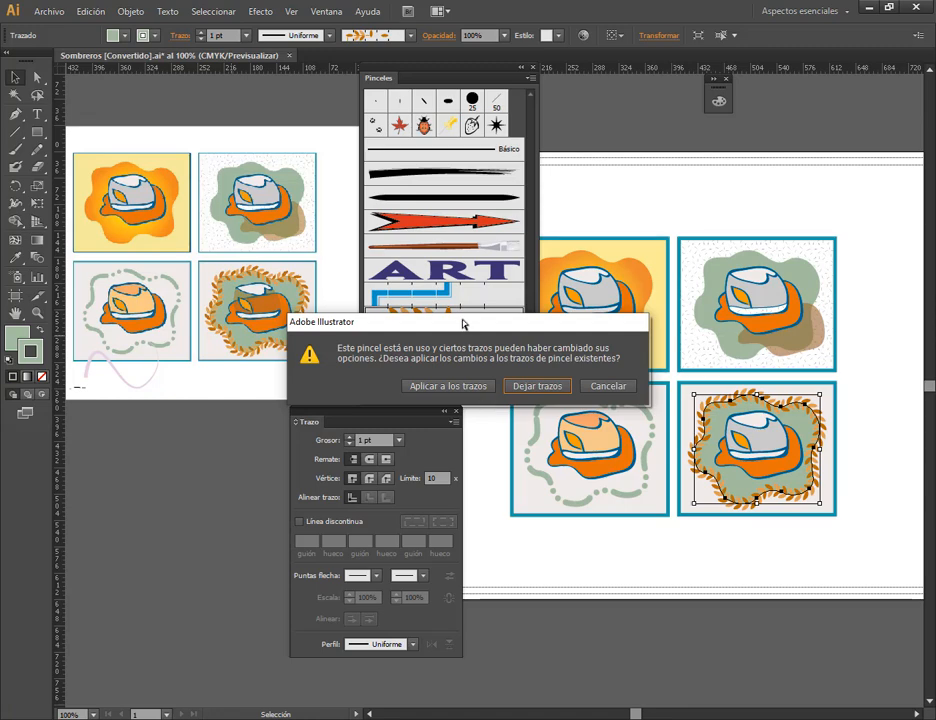
mouse_move(461, 325)
mouse_down()
mouse_move(618, 306)
mouse_move(461, 276)
mouse_move(619, 230)
mouse_move(590, 366)
mouse_move(490, 418)
mouse_move(386, 439)
mouse_up()
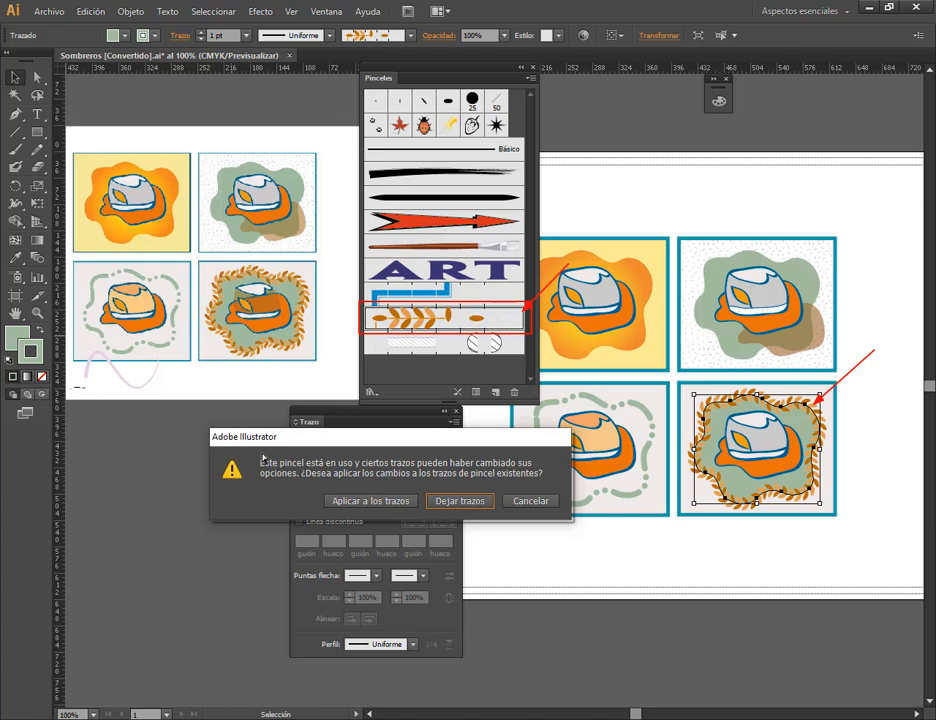
drag(253, 452, 568, 514)
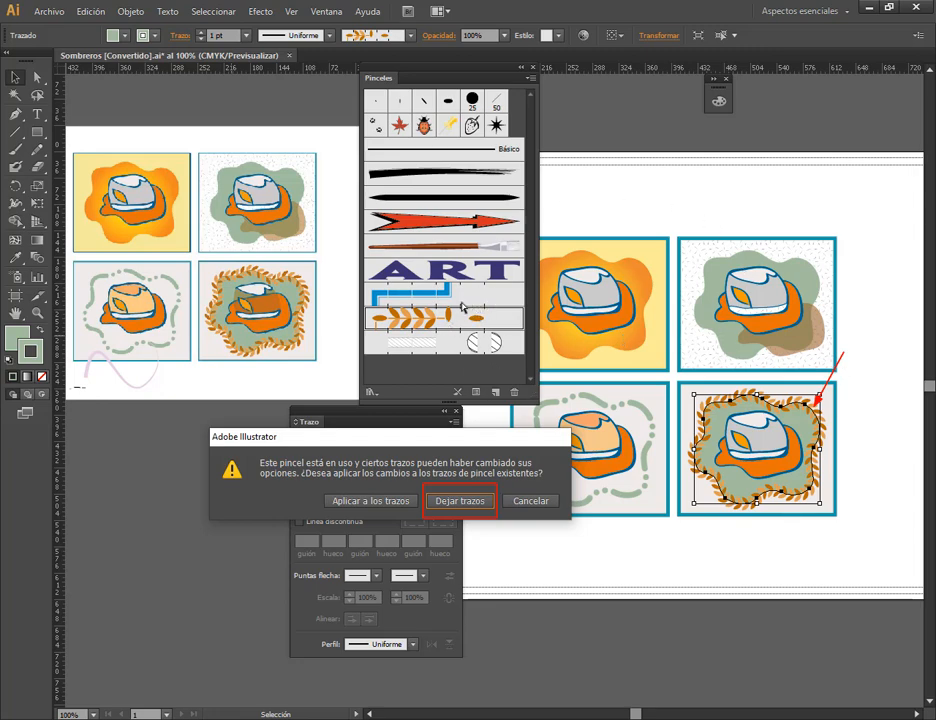
click(389, 502)
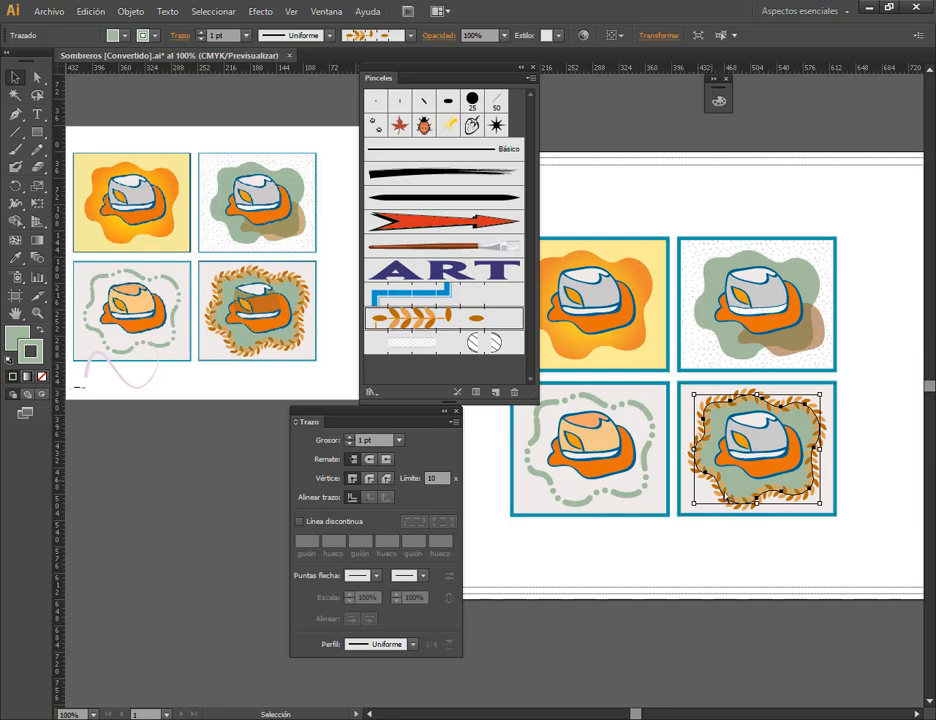
click(754, 541)
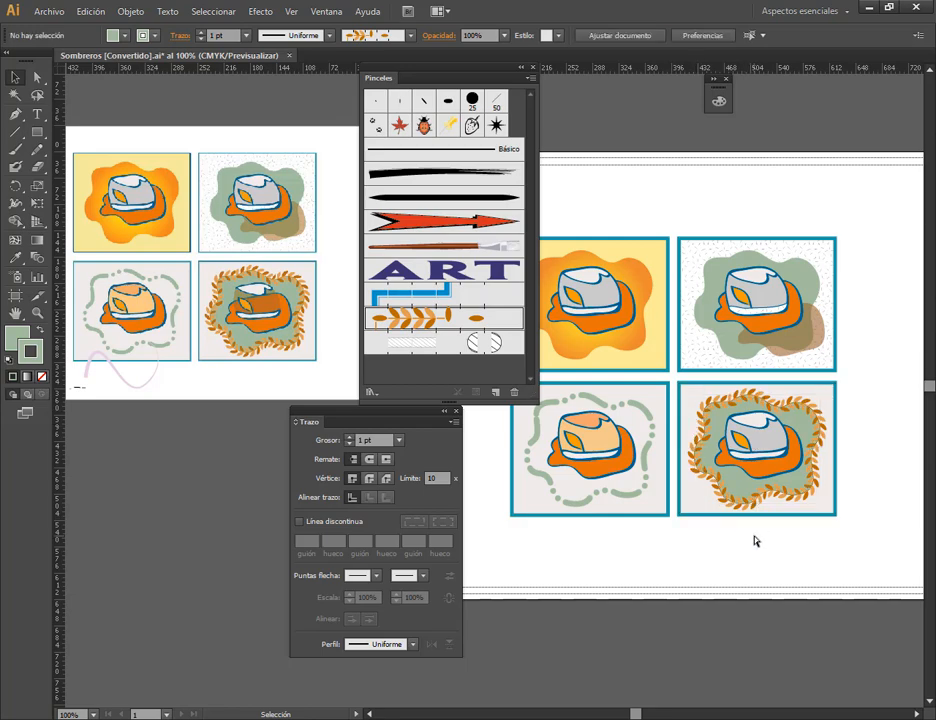
Undo the laurel brush changes on the fourth hat's green shape and select the whole shape again.
key(a)
click(787, 497)
key(ctrl+z)
key(ctrl+z)
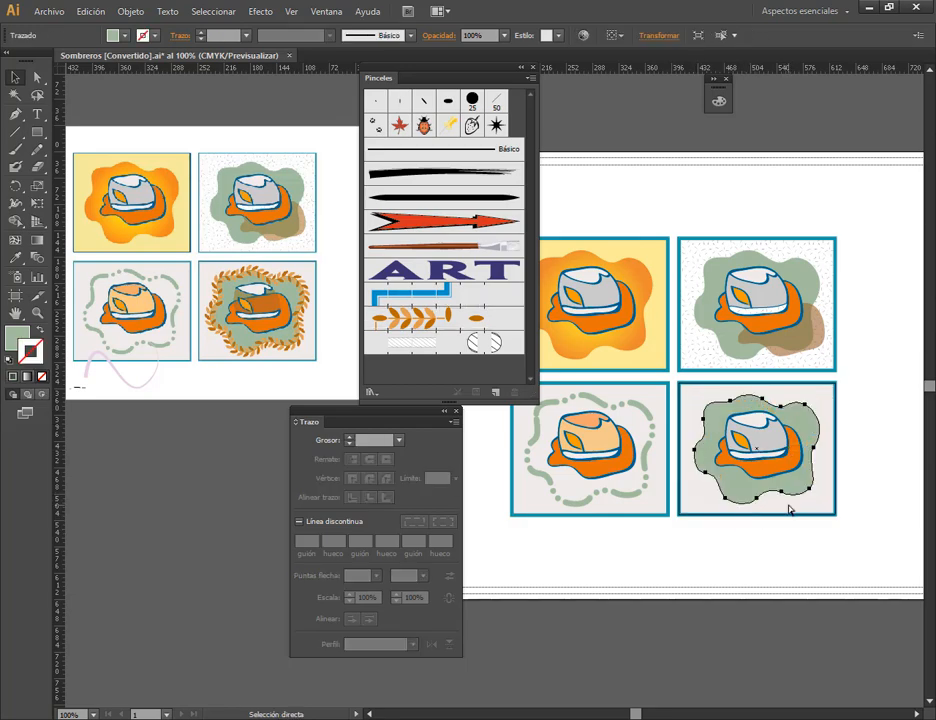
click(808, 491)
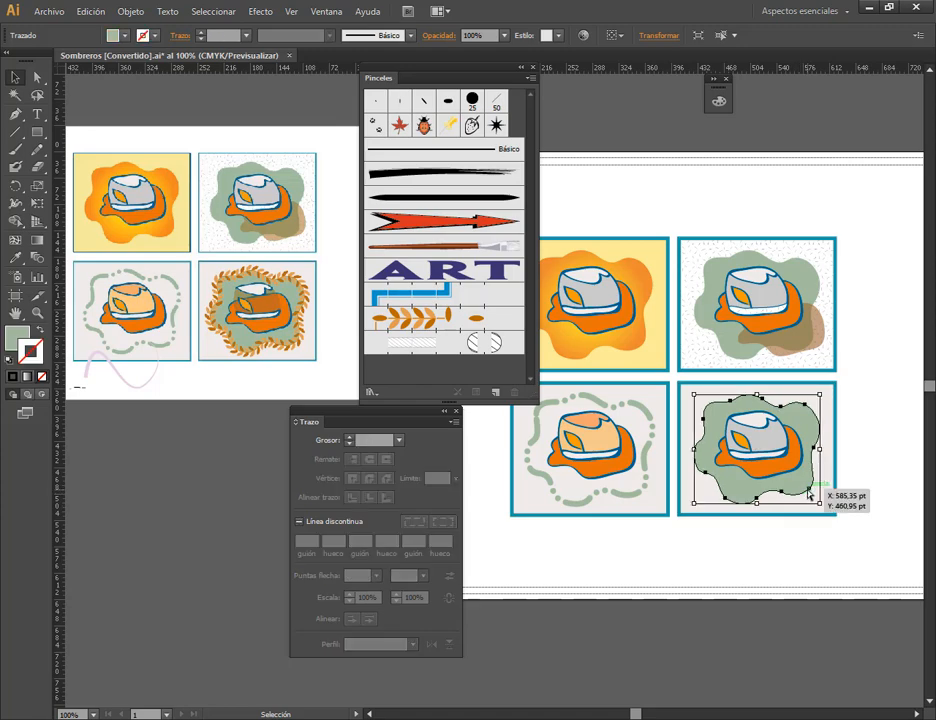
key(a)
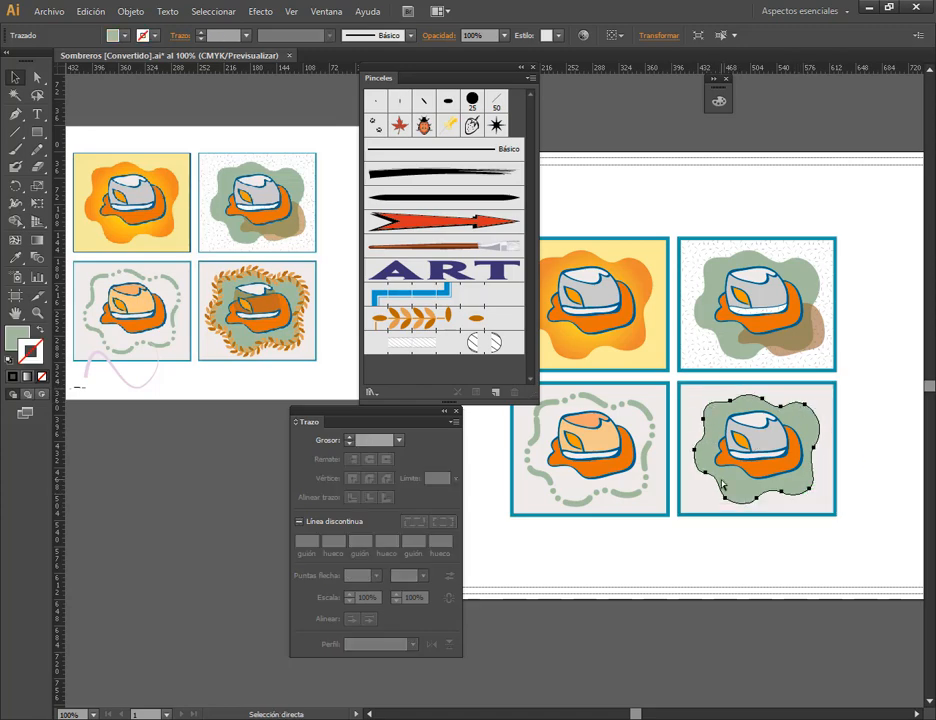
click(30, 353)
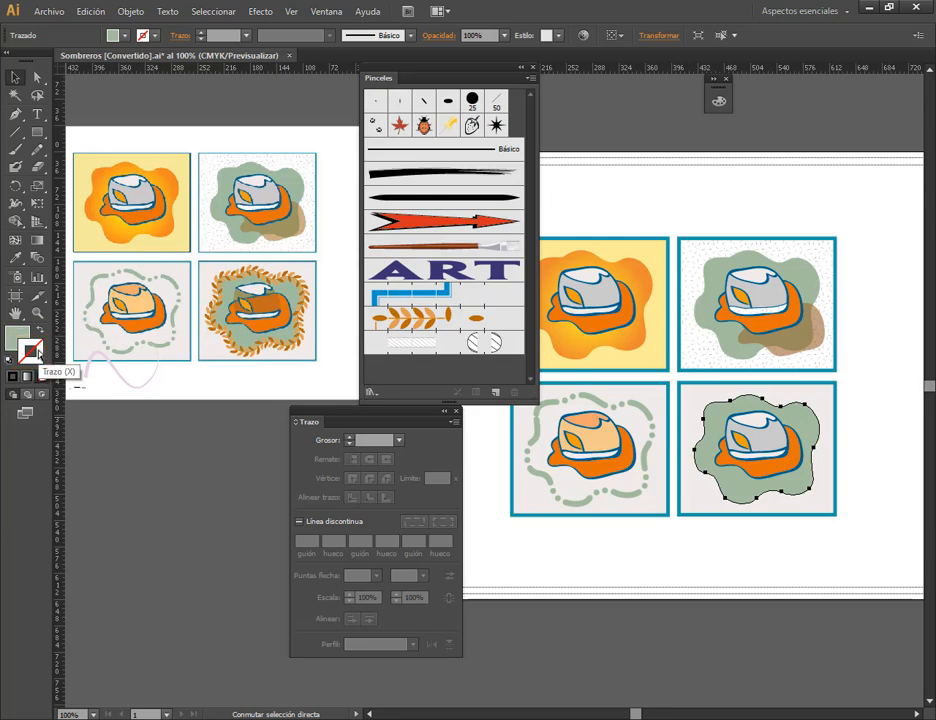
double_click(33, 352)
click(872, 172)
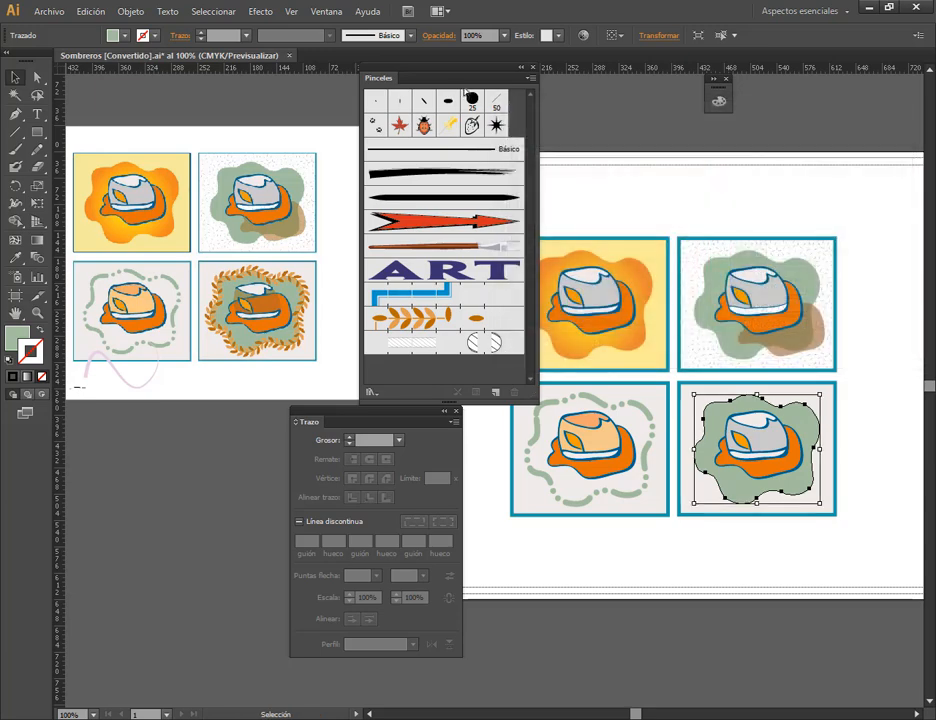
Reopen the Brushes panel and apply the Laurel pattern brush to the outline of the fourth hat's green shape.
click(533, 71)
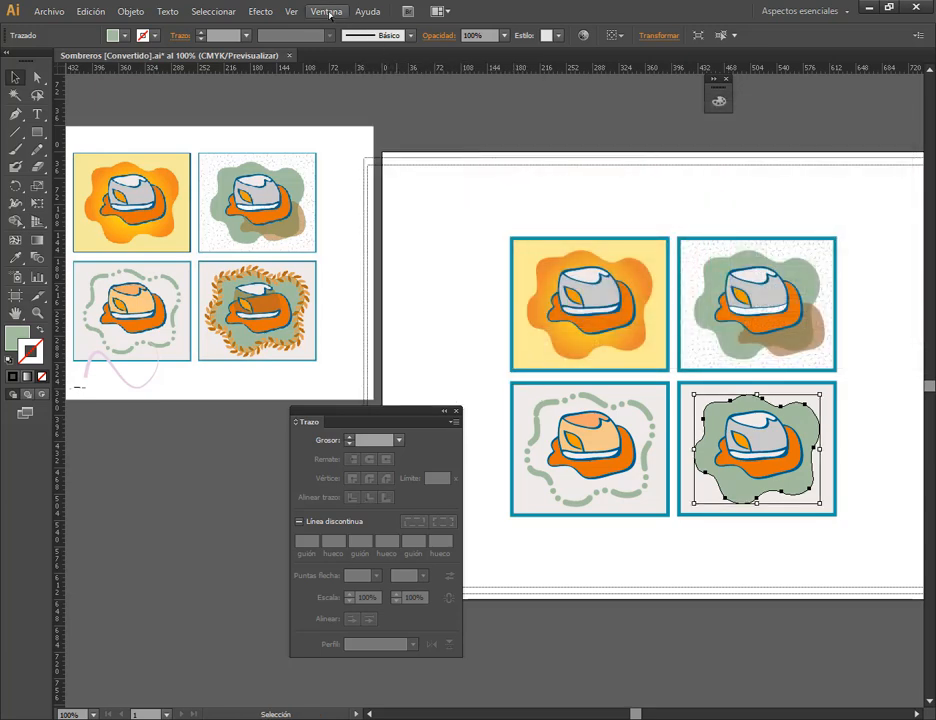
click(326, 11)
click(372, 452)
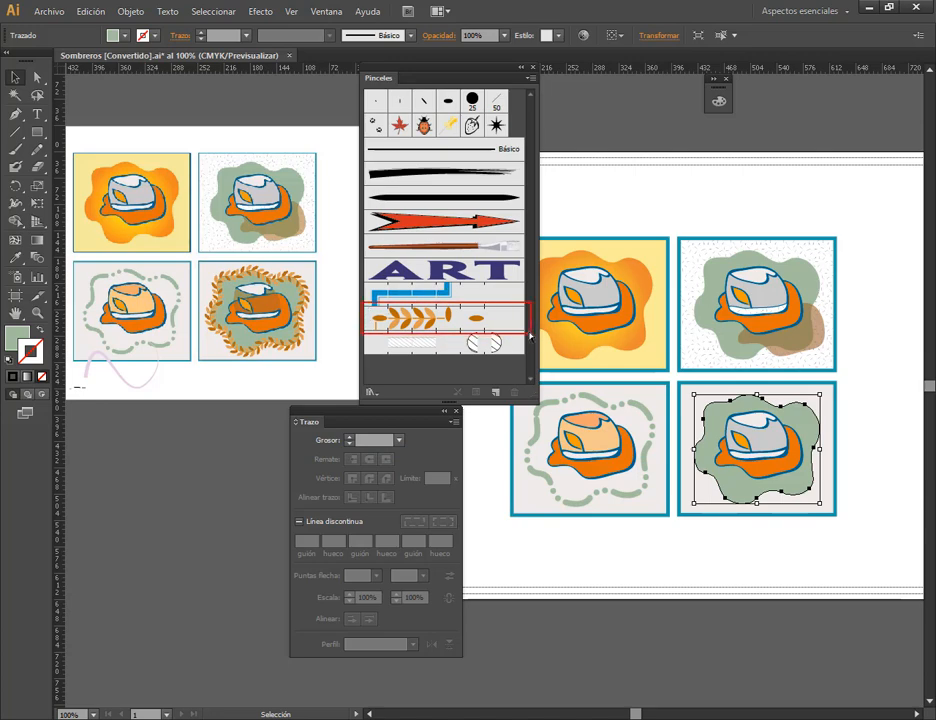
click(479, 320)
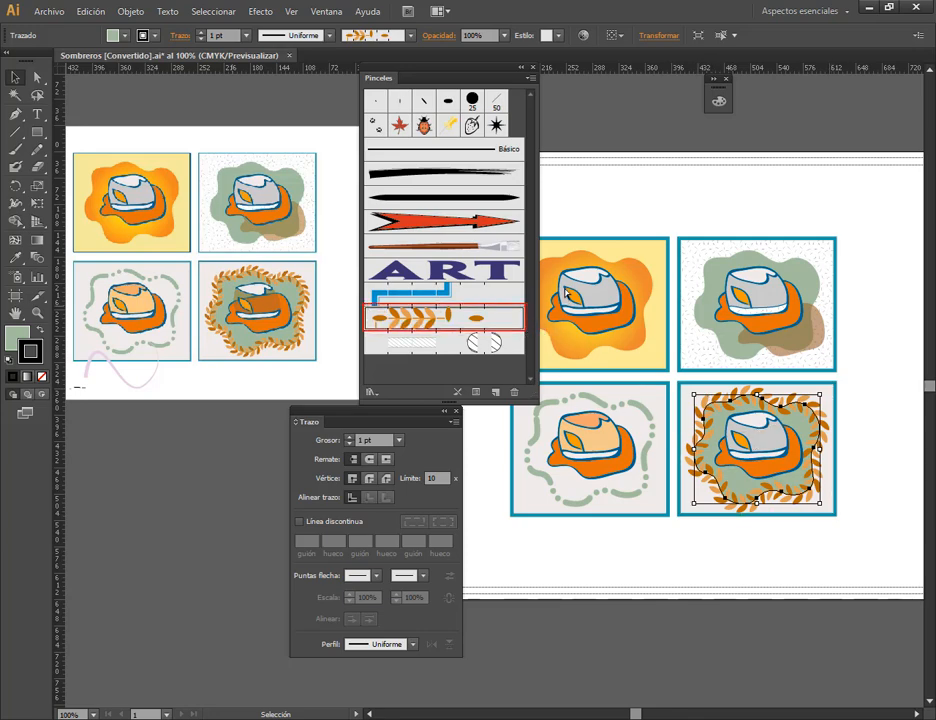
Set the Laurel brush's fixed scale to 73% and apply the change to the existing strokes.
double_click(505, 321)
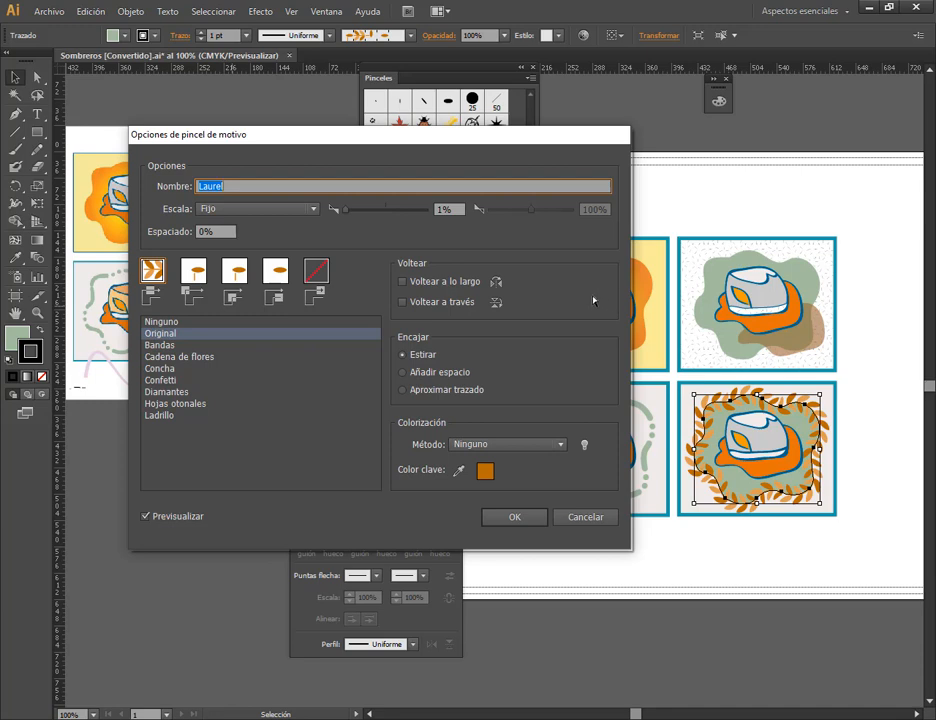
mouse_move(347, 210)
mouse_down()
mouse_move(389, 210)
mouse_move(377, 213)
mouse_up()
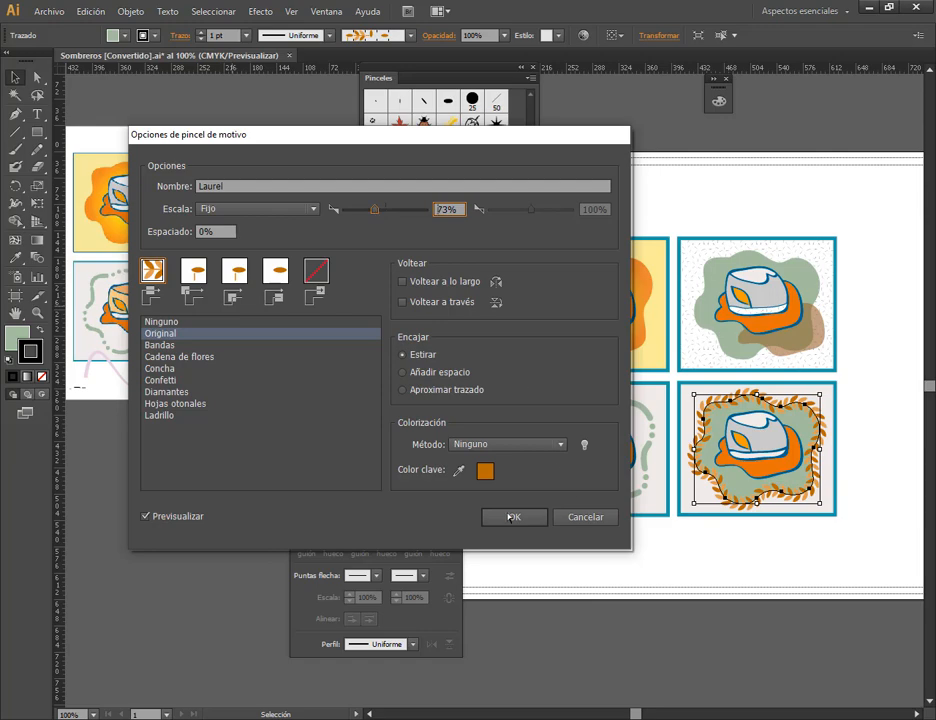
click(505, 517)
click(432, 387)
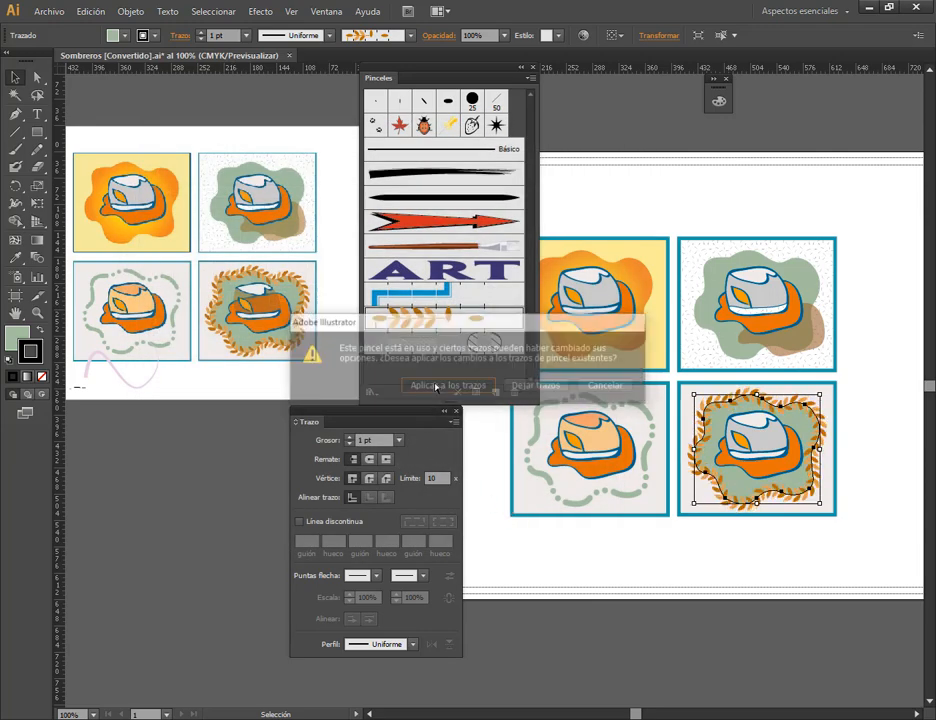
click(619, 597)
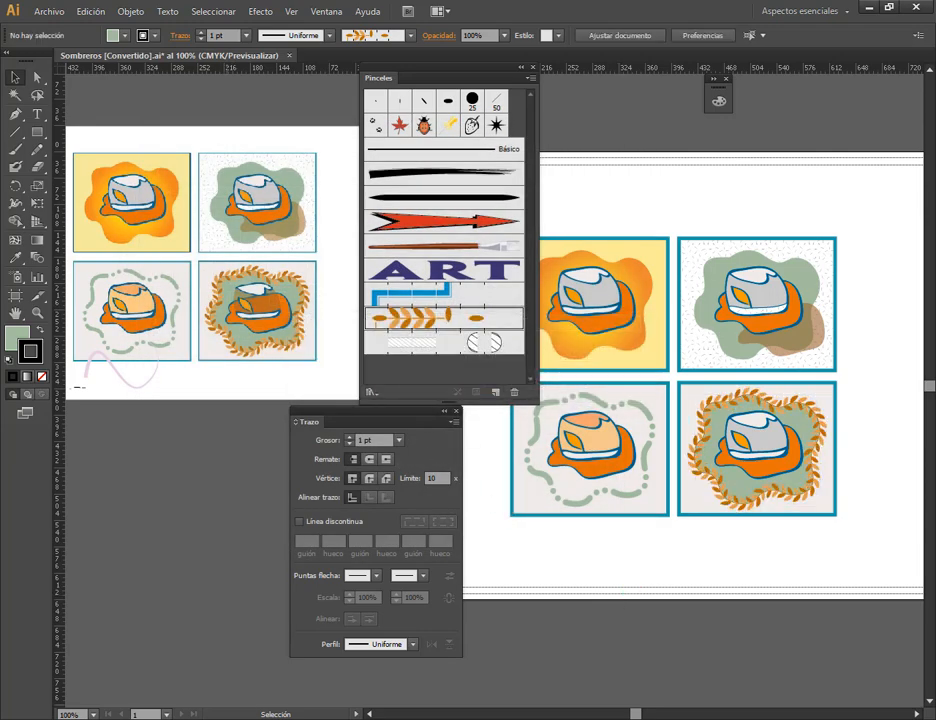
Check the chat messages of the Google Meet call and return to Sombreros [Convertido].ai in Illustrator.
mouse_move(200, 718)
click(77, 660)
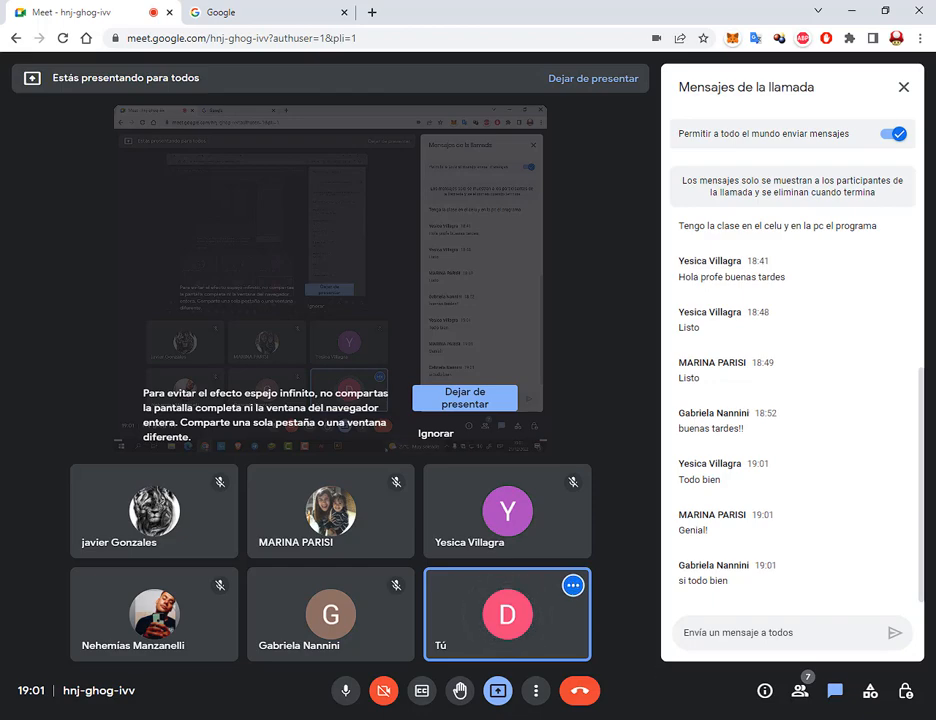
mouse_move(490, 716)
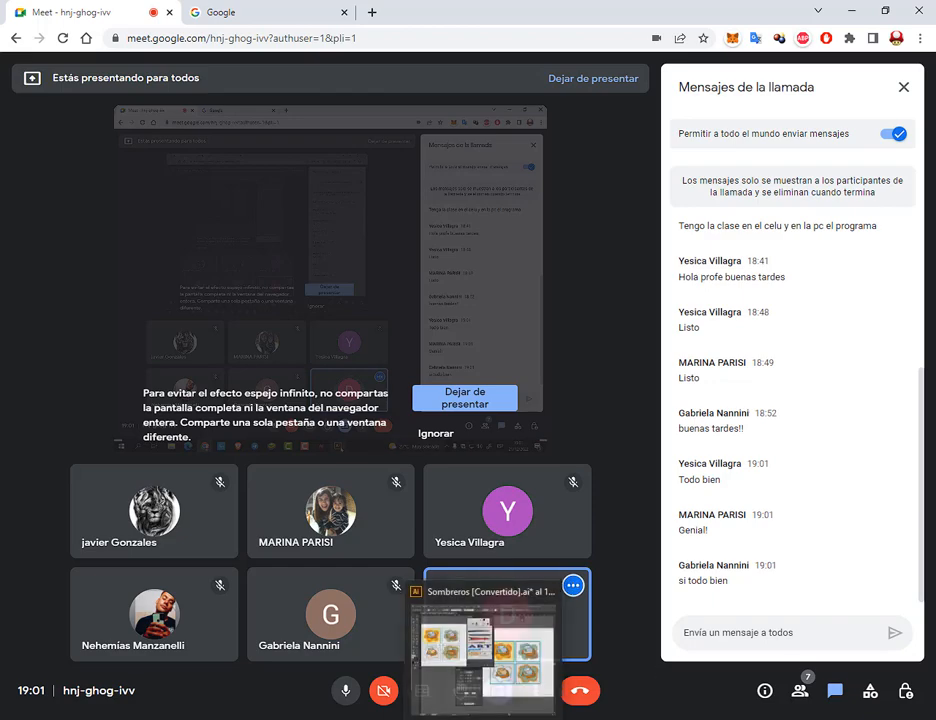
click(505, 697)
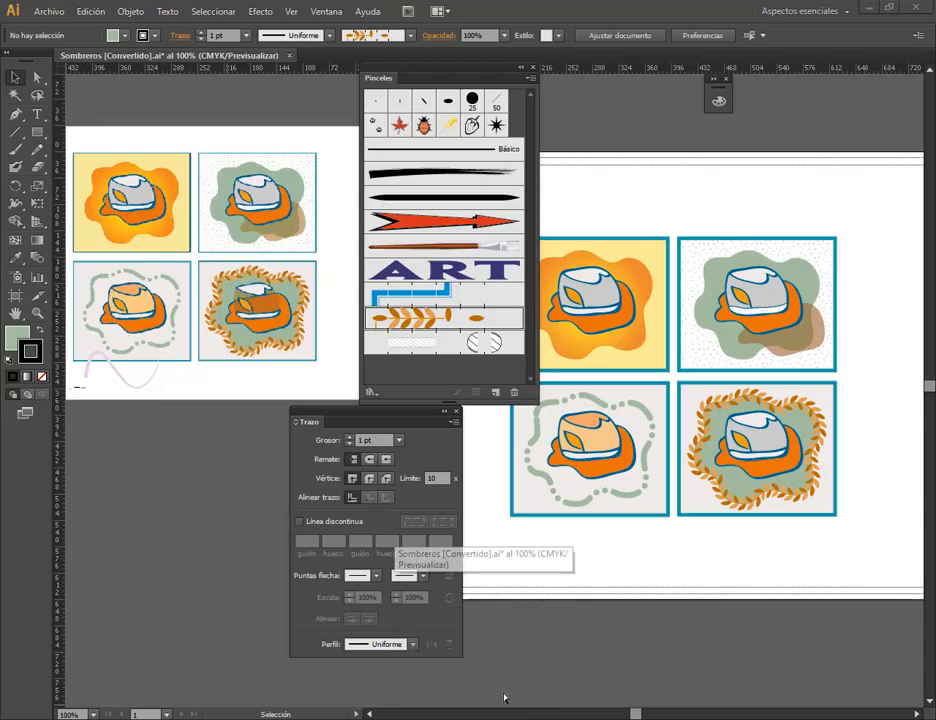
Select the fourth hat's grey crown with its fill active, and replace the open Color, Brushes and Stroke panels with the Swatches panel.
click(776, 442)
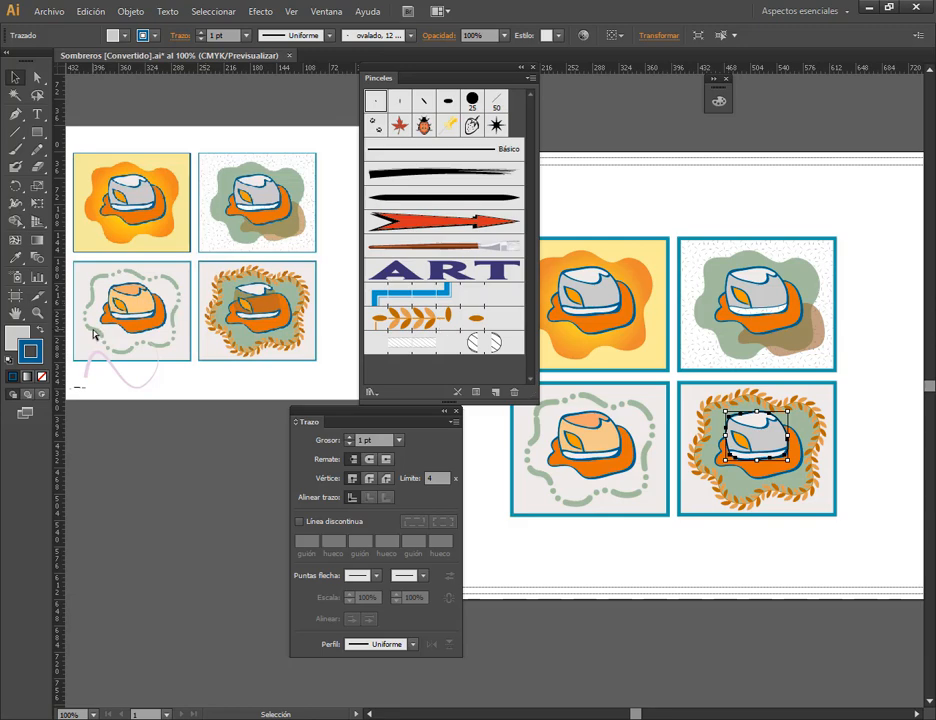
click(26, 334)
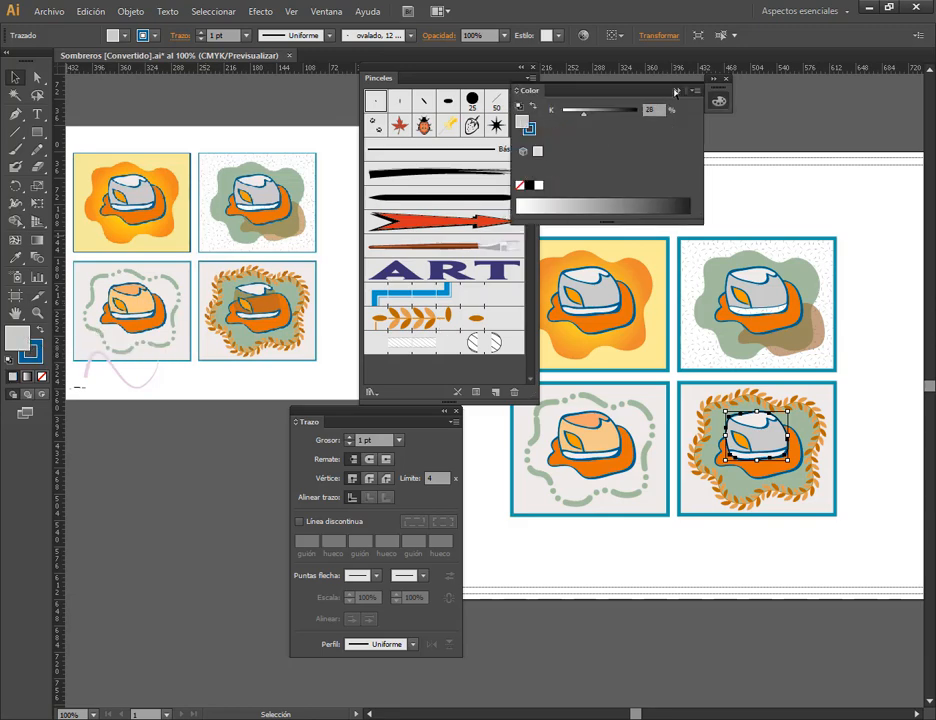
click(726, 78)
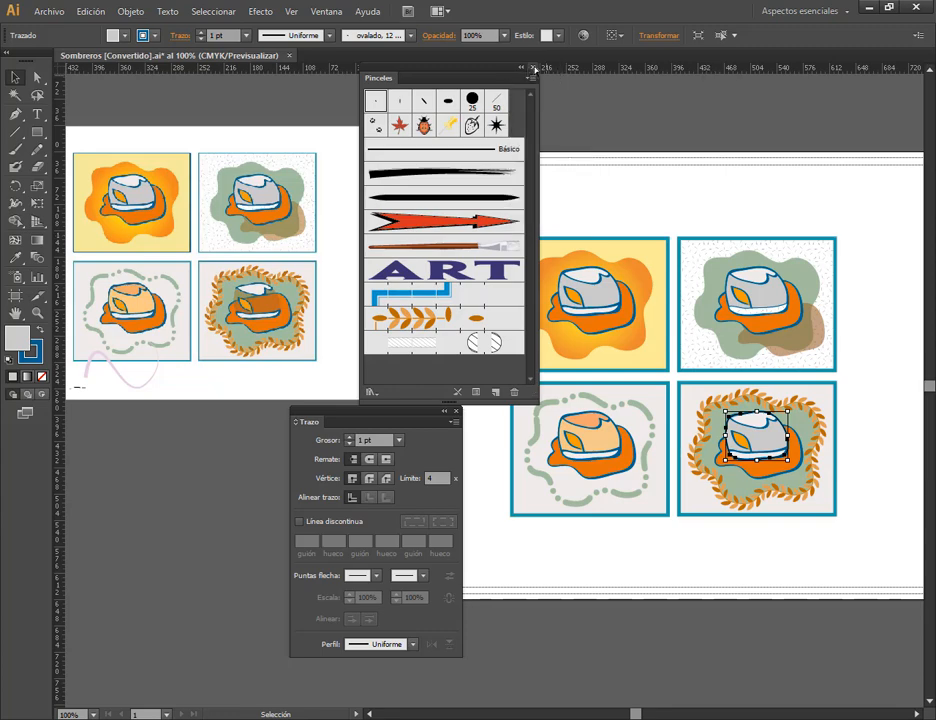
click(532, 67)
click(457, 411)
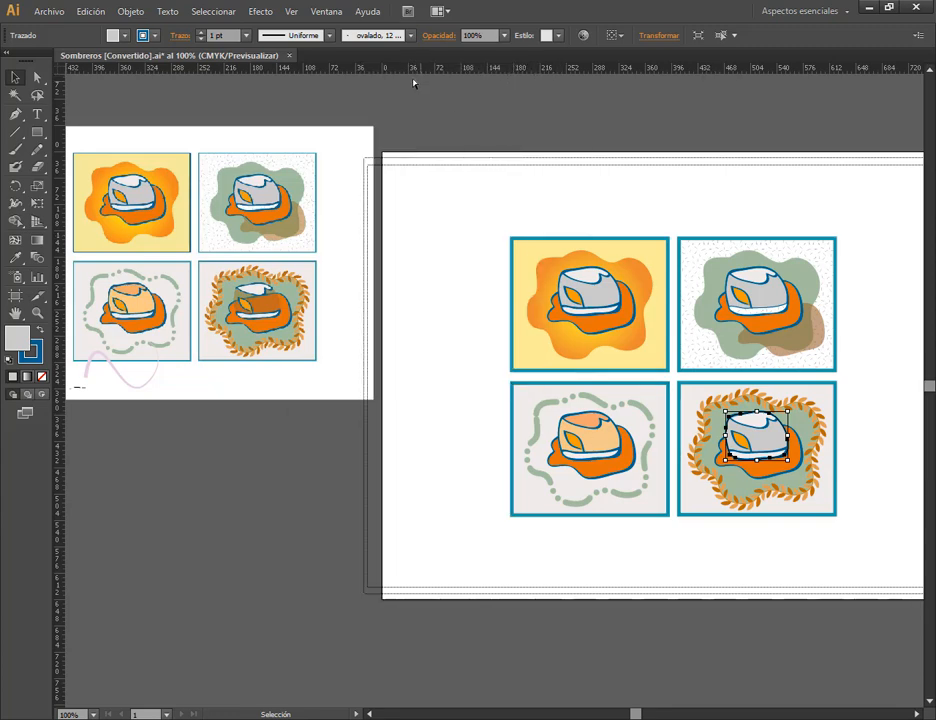
click(326, 11)
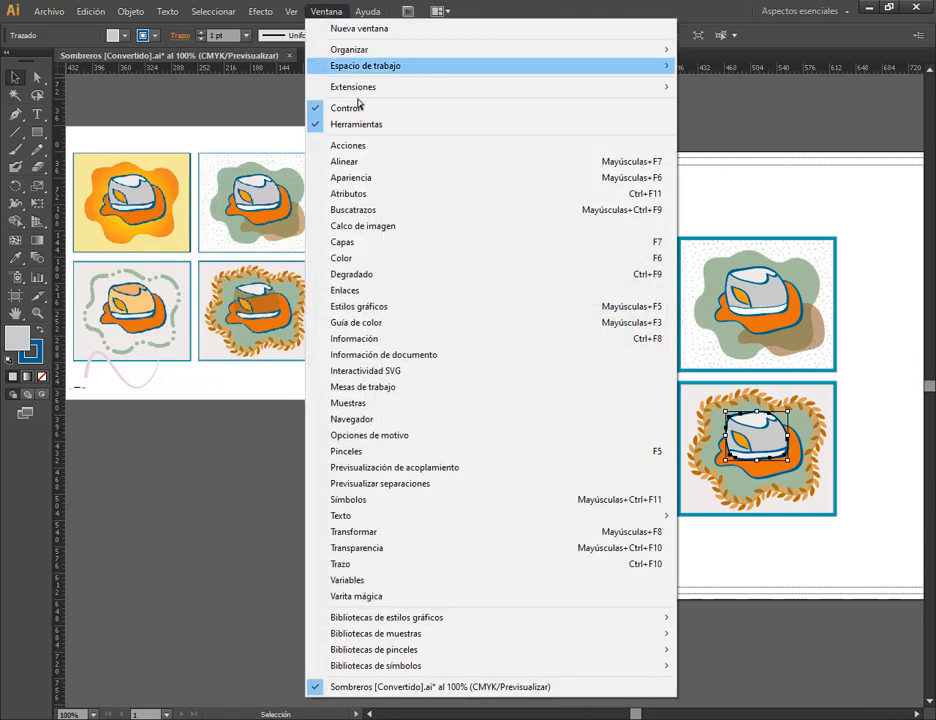
click(339, 405)
drag(309, 470, 405, 405)
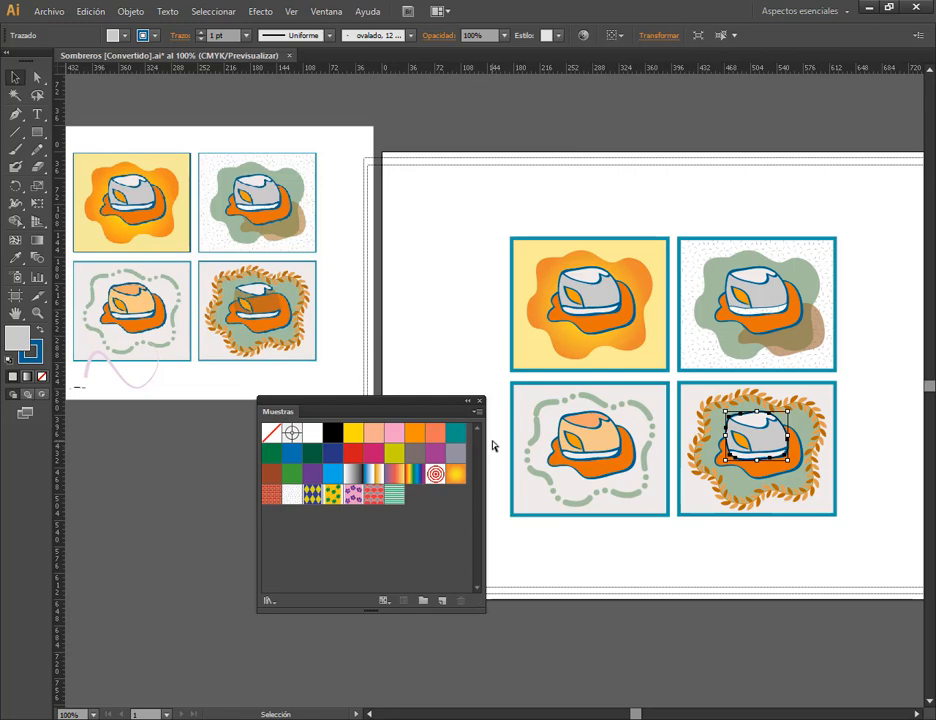
Fill the fourth hat's crown with the orange swatch C=0 M=50 Y=100 K=0 and set its opacity to 40%, trying 20% first.
click(413, 433)
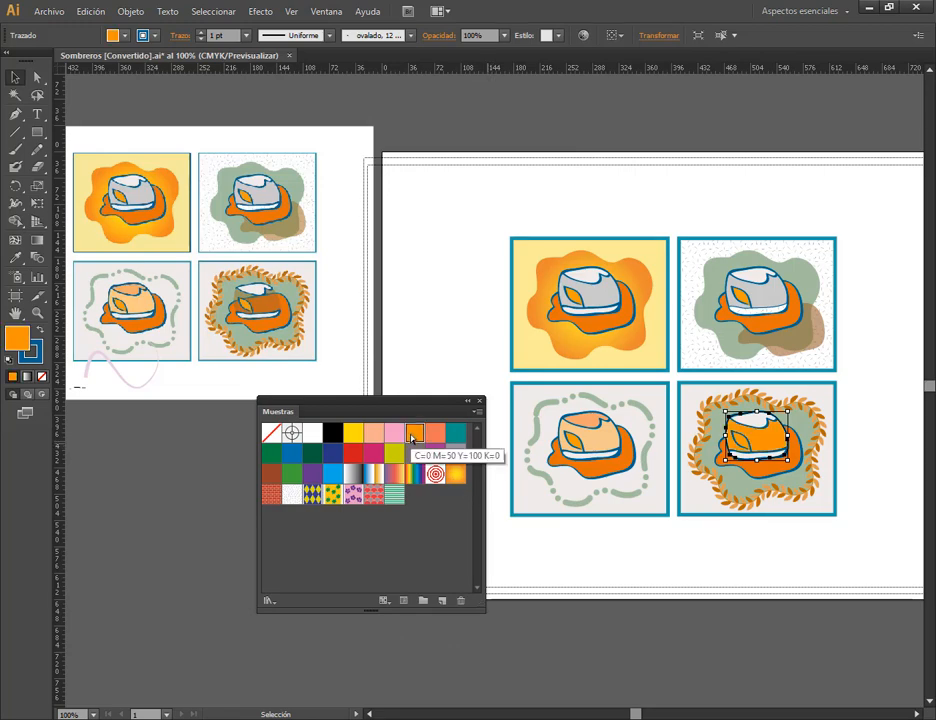
click(505, 36)
click(522, 85)
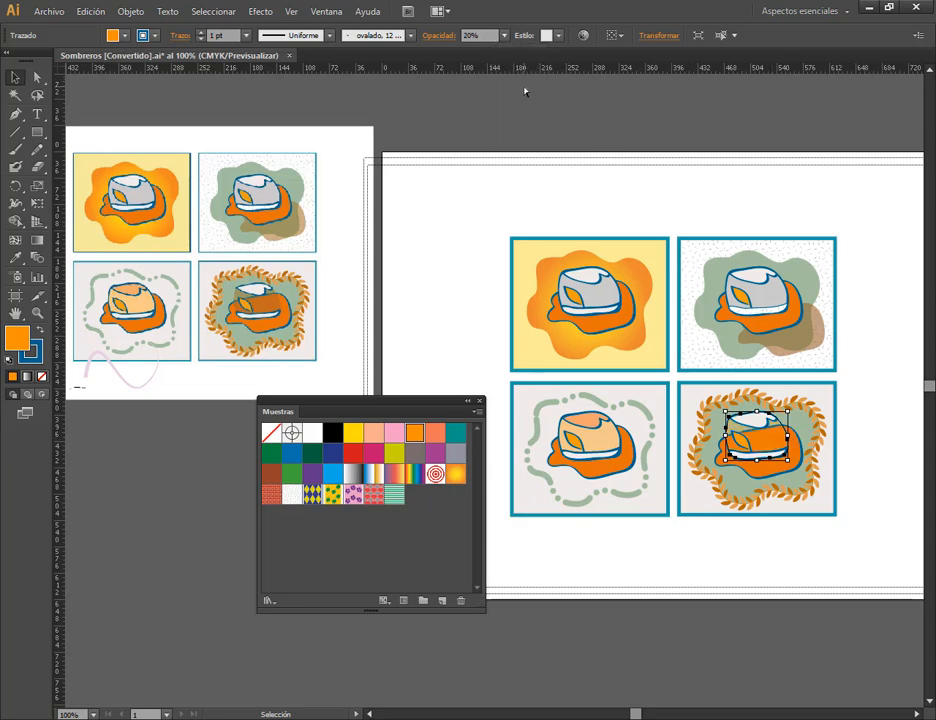
click(505, 36)
click(520, 113)
Darken the fourth hat's crown fill to the brownish orange B76A06 and deselect it.
double_click(20, 343)
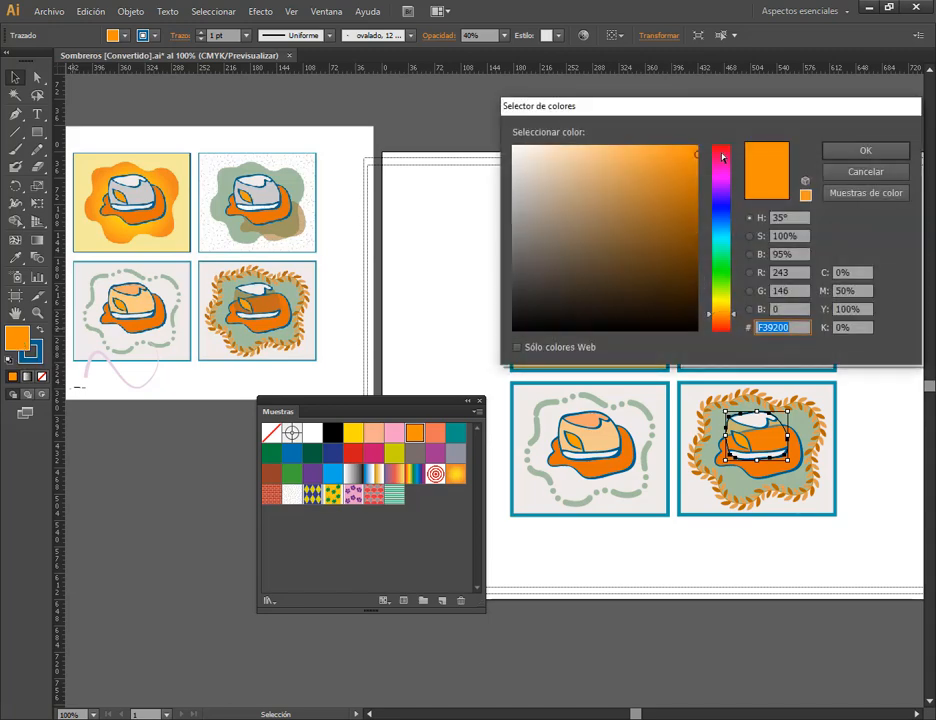
click(695, 202)
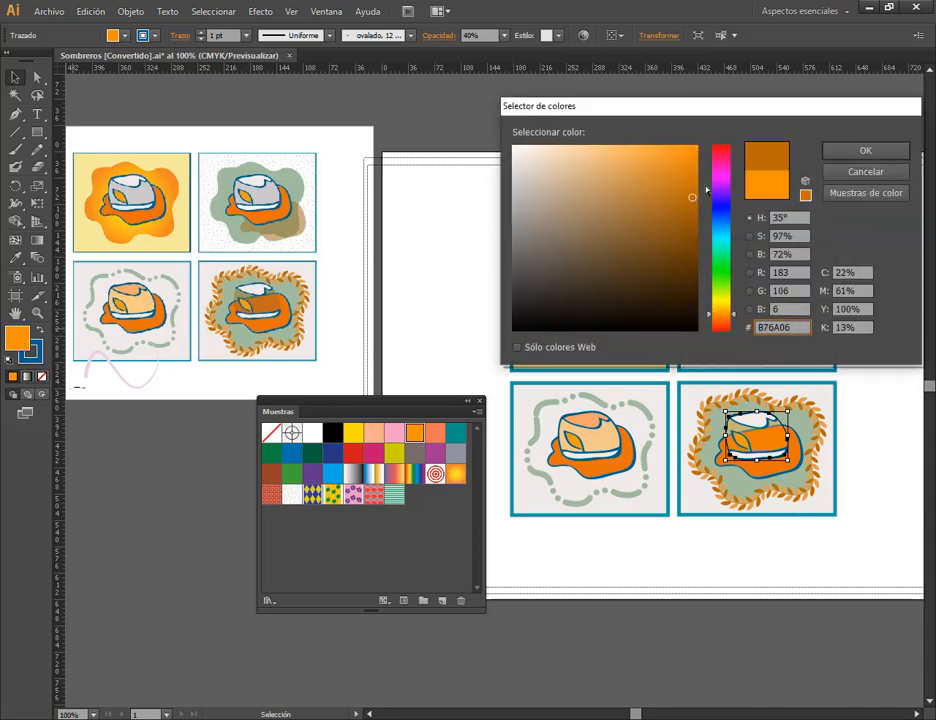
click(860, 150)
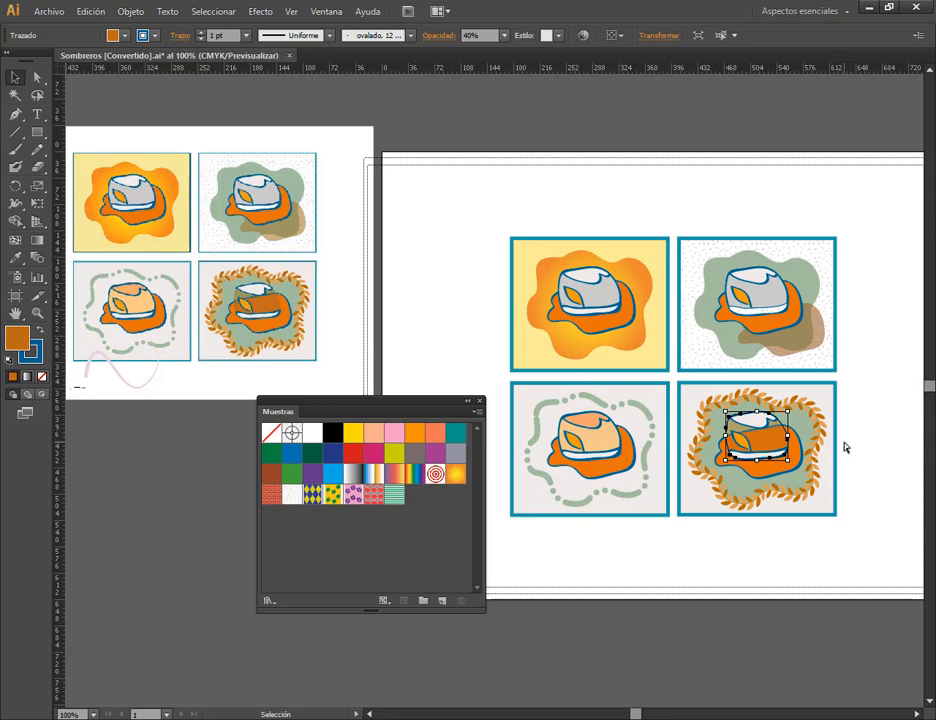
click(798, 562)
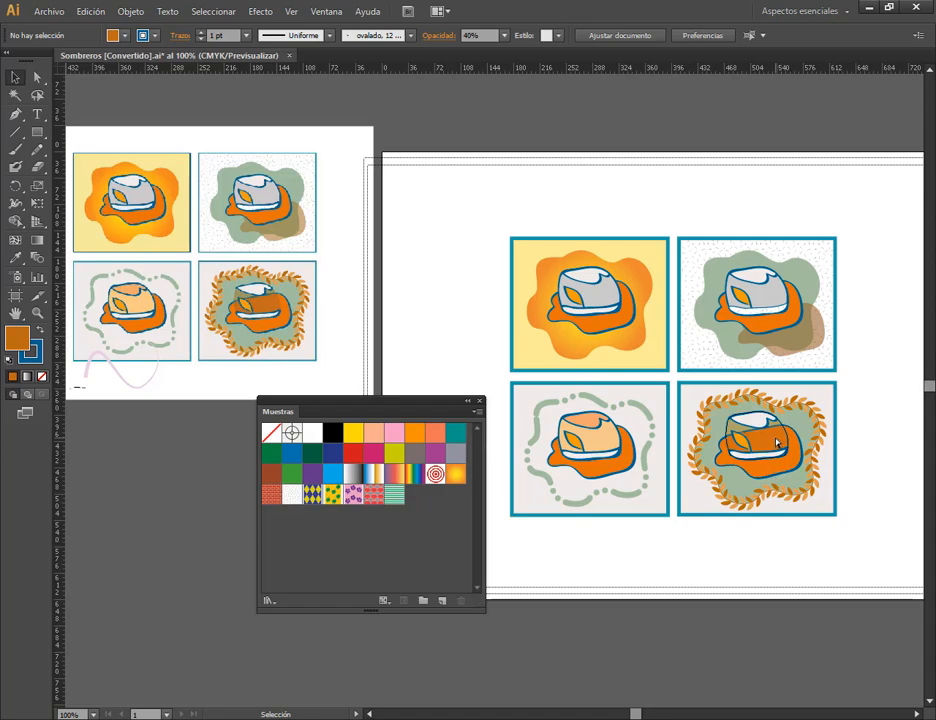
Remove the stroke from the fourth hat's semi-transparent crown and deselect it.
click(707, 436)
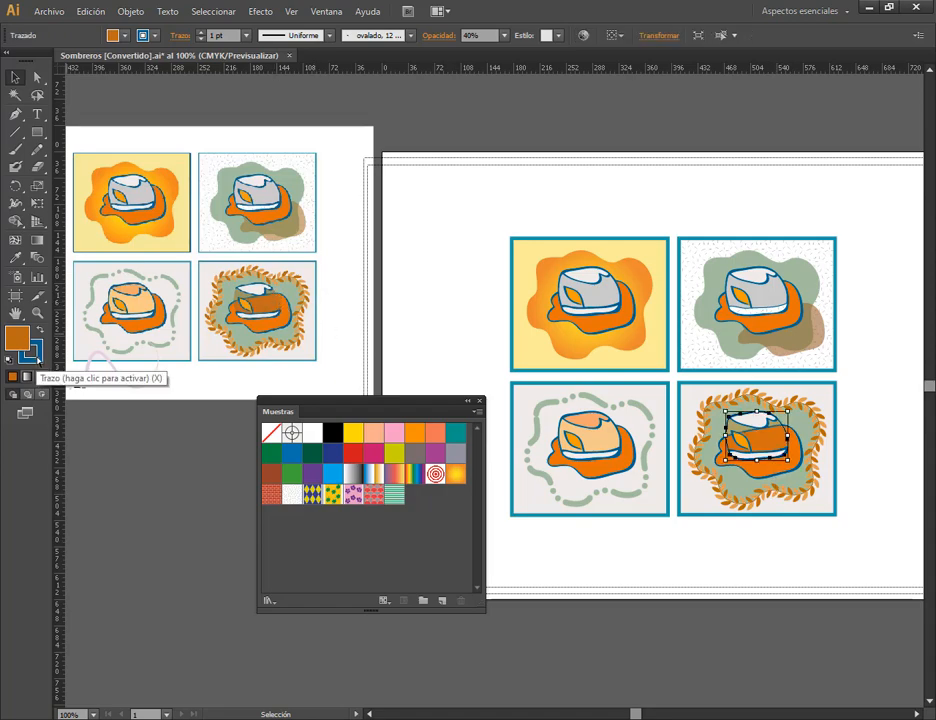
click(33, 355)
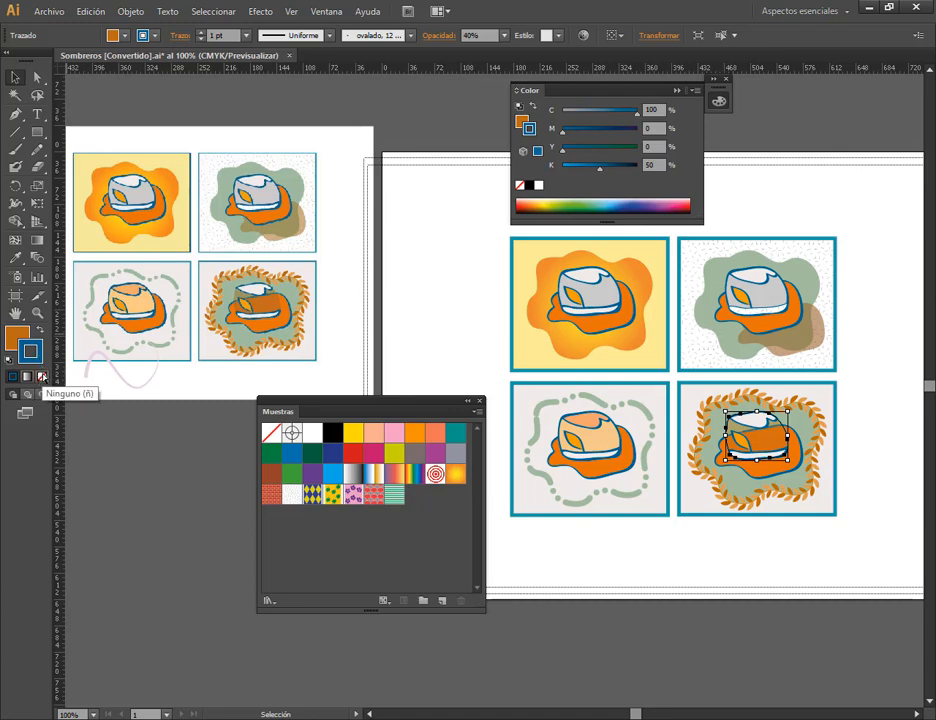
click(42, 377)
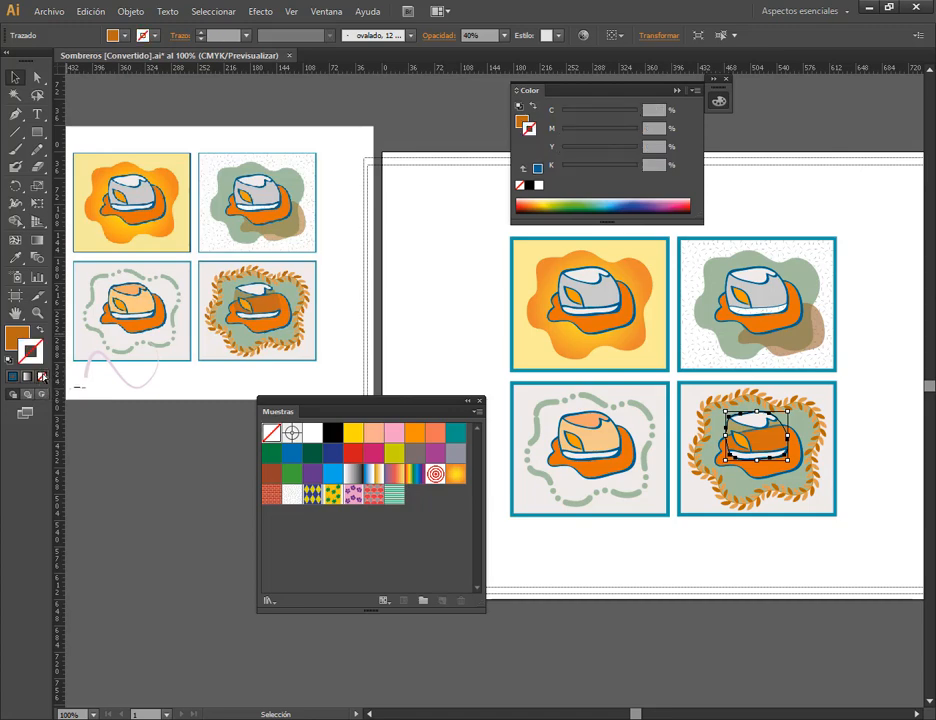
click(732, 188)
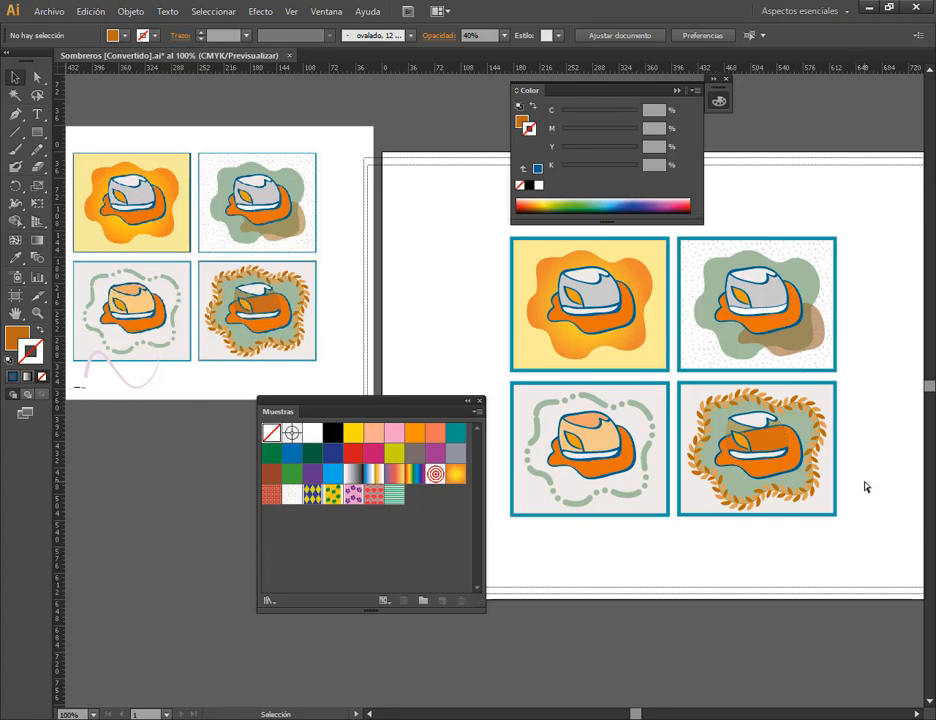
Set the fourth hat's crown fill to the more saturated orange C6680A and collapse the Color panel.
click(758, 447)
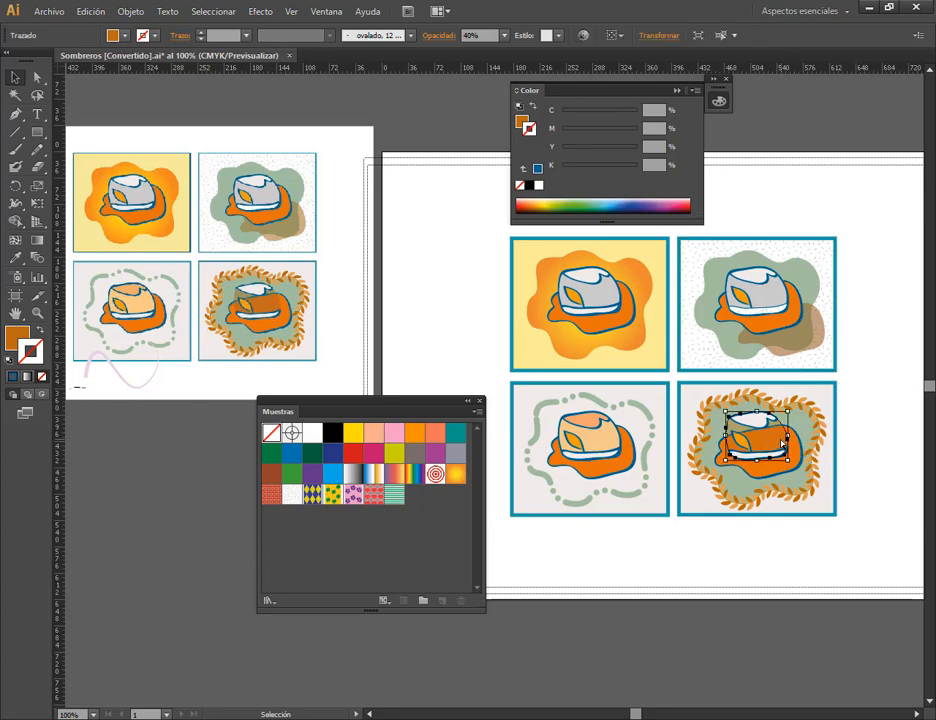
click(15, 337)
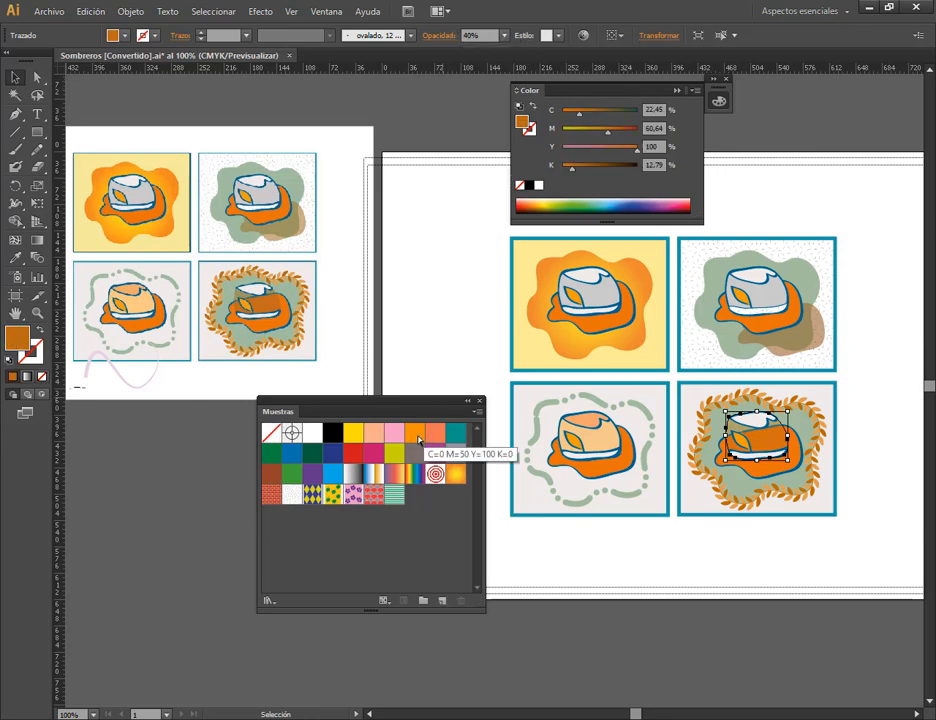
double_click(18, 338)
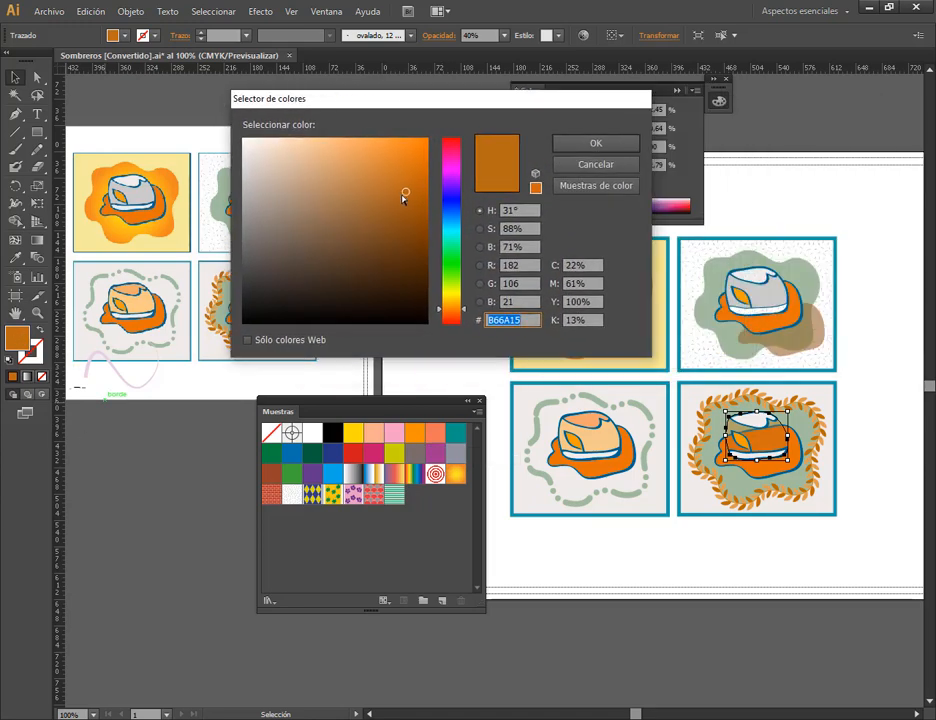
drag(405, 194, 418, 179)
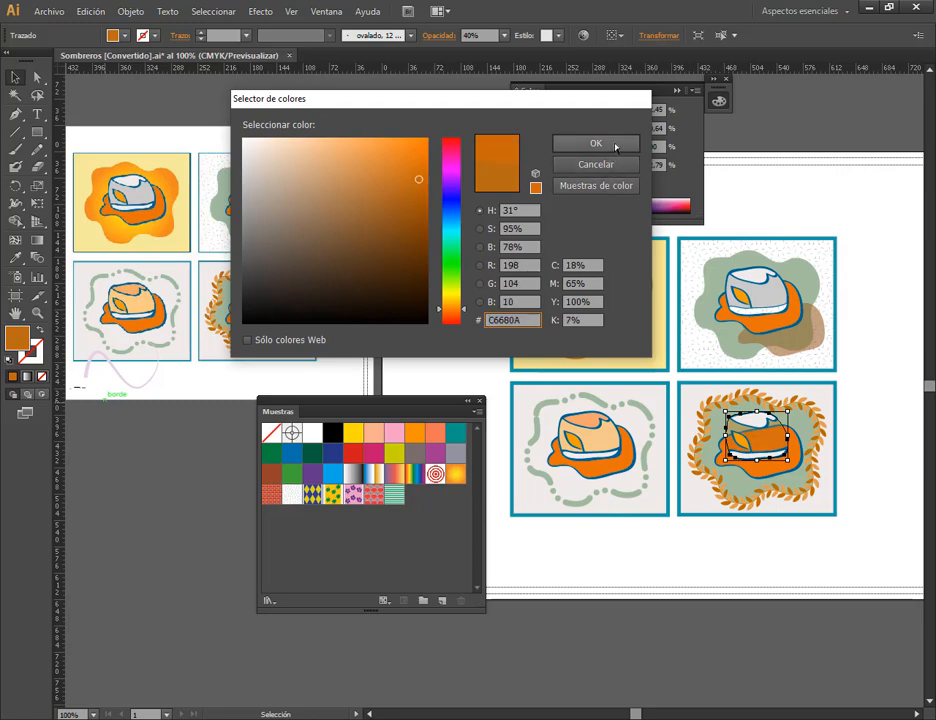
click(615, 146)
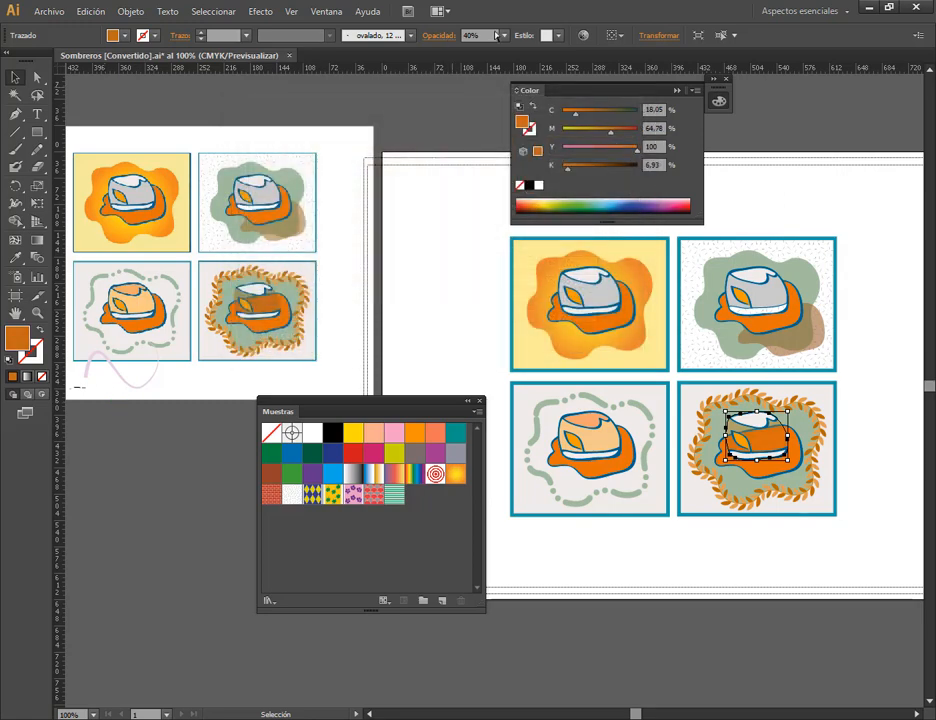
click(678, 91)
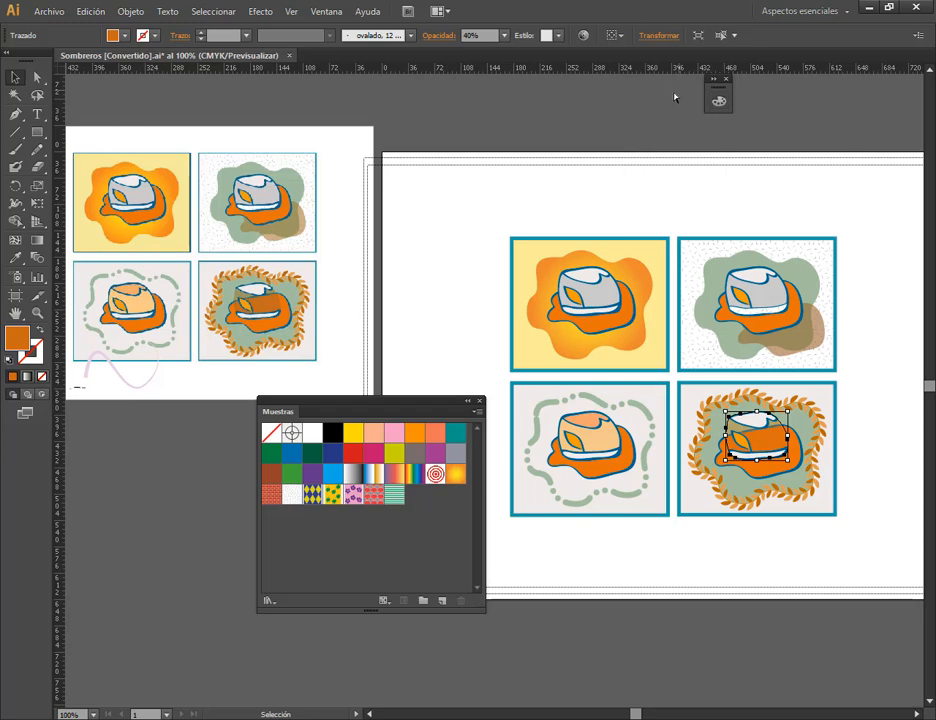
Collapse the Color panel with the fourth hat's crown deselected, and save the Sombreros [Convertido].ai document.
click(35, 359)
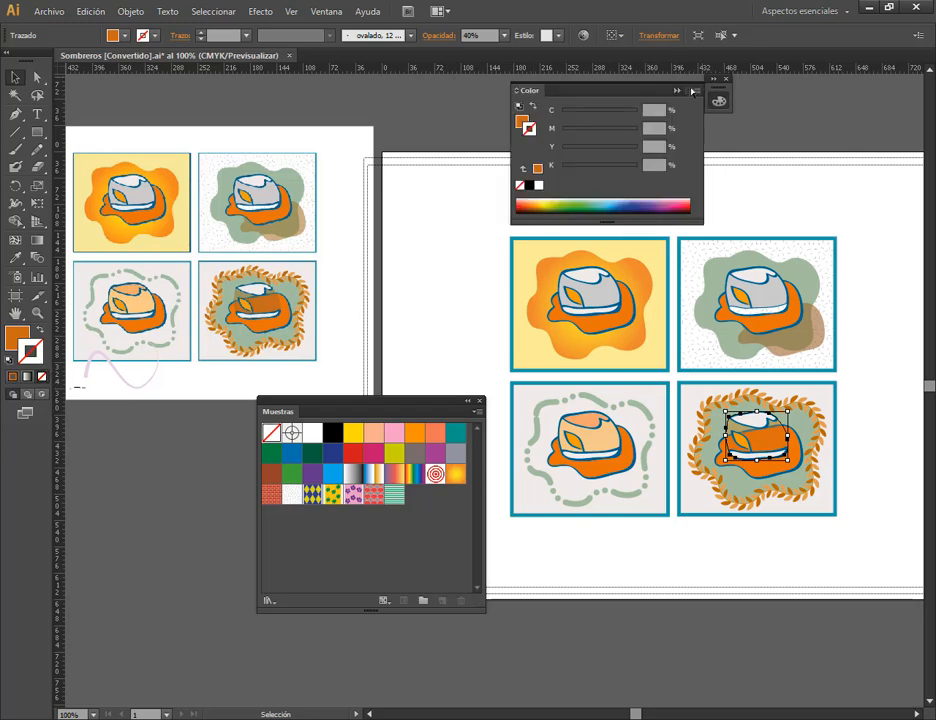
click(676, 90)
click(877, 448)
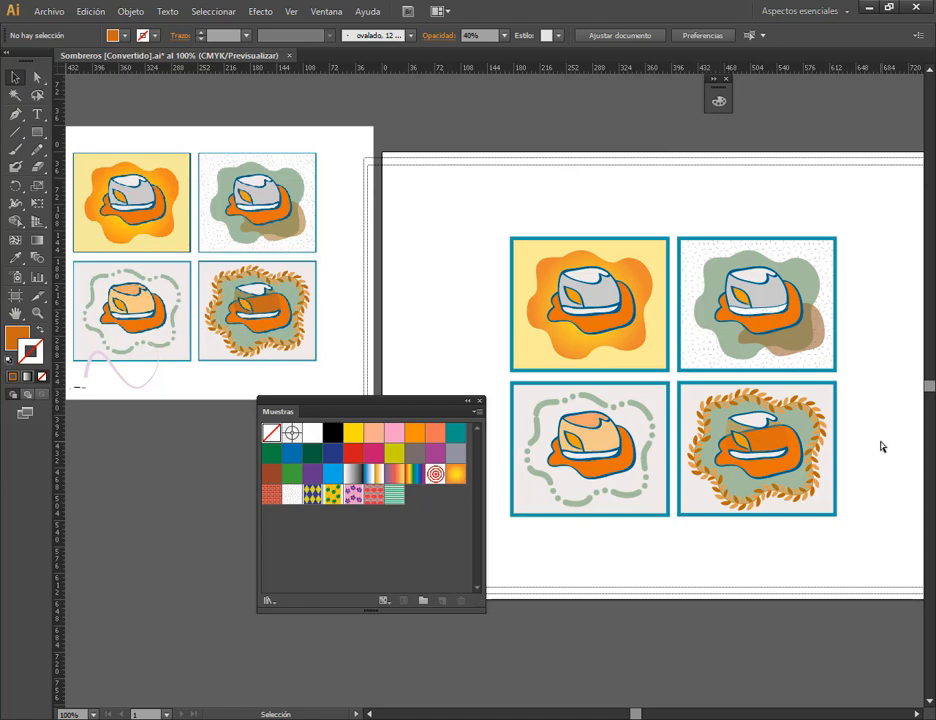
click(49, 12)
click(71, 134)
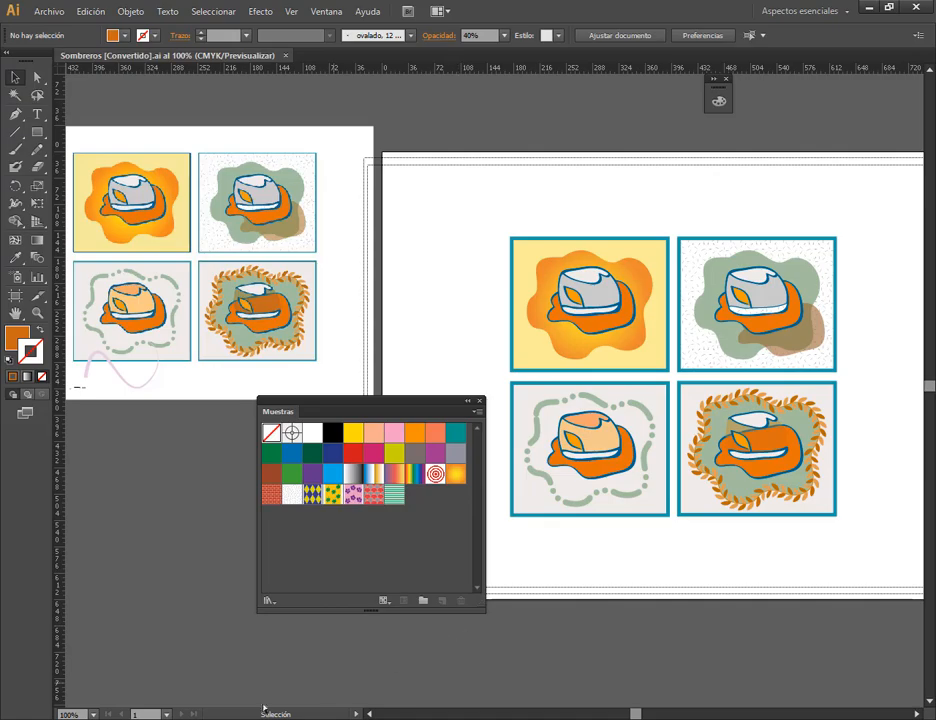
Check the call messages in Google Meet and return to the Sombreros document in Illustrator.
click(127, 688)
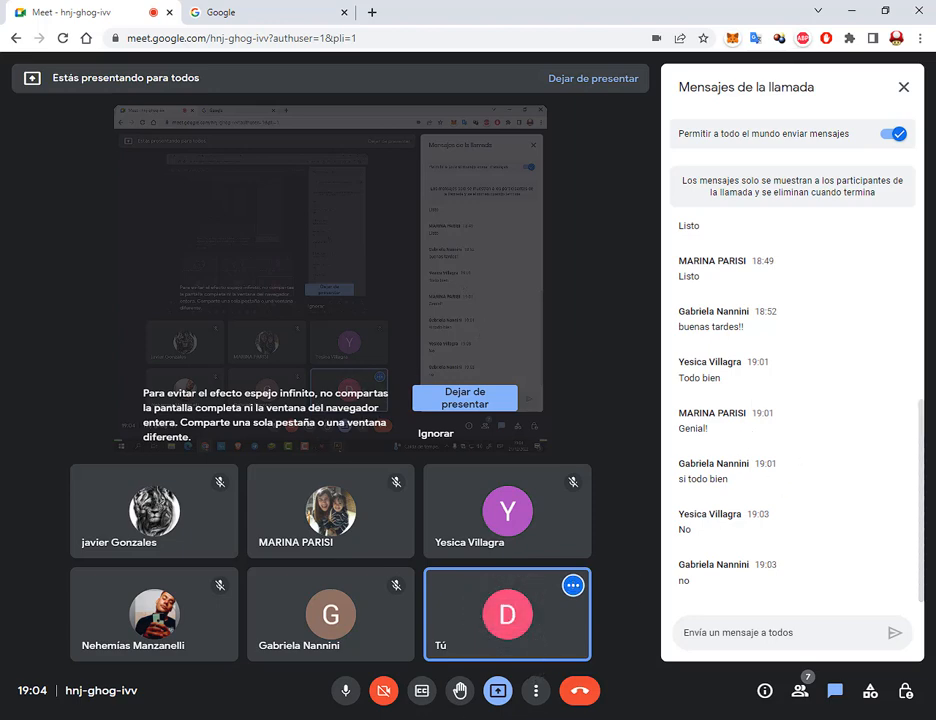
mouse_move(484, 719)
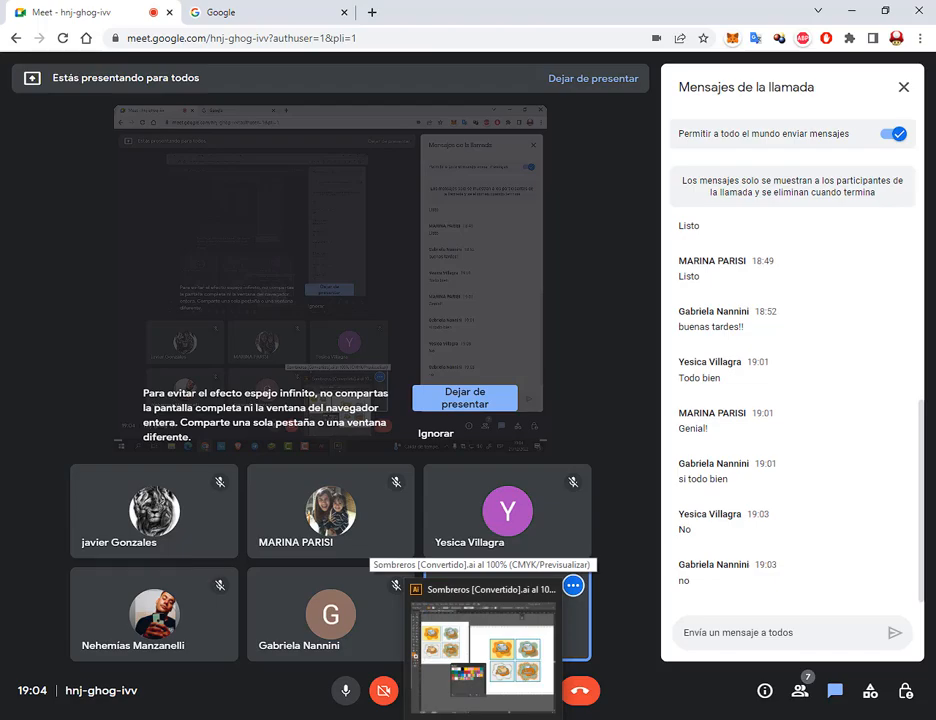
click(484, 640)
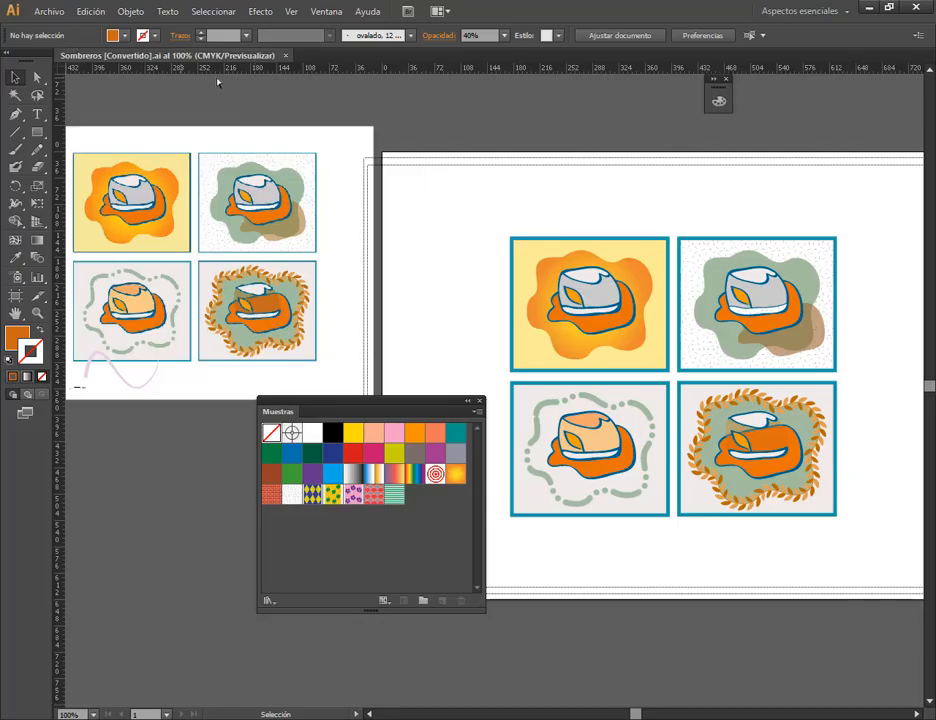
Close the Sombreros [Convertido].ai document and the Swatches panel.
click(48, 11)
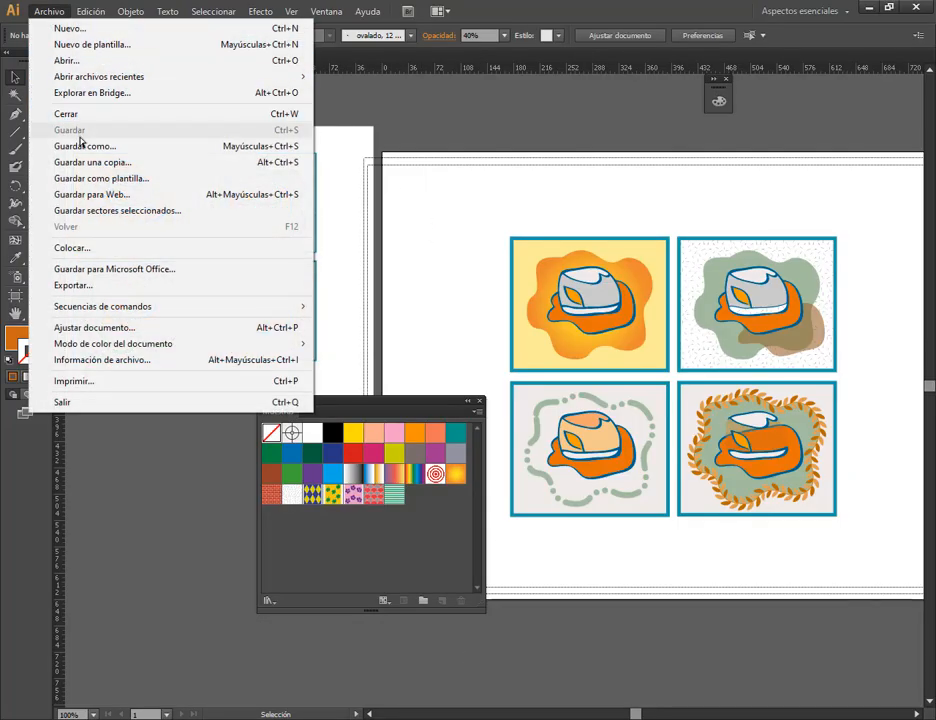
click(117, 116)
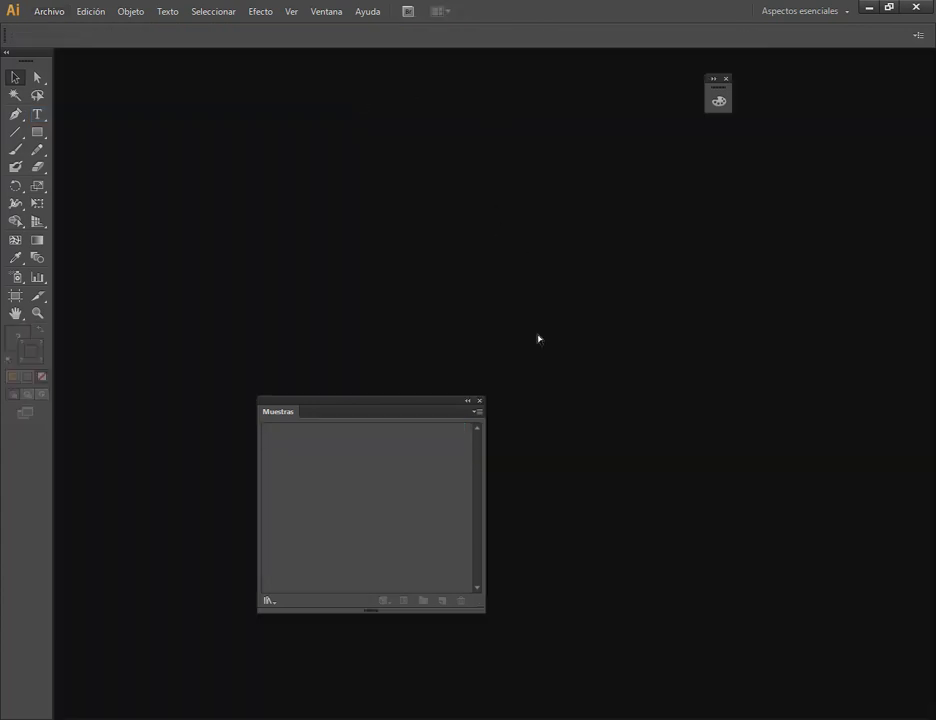
click(480, 401)
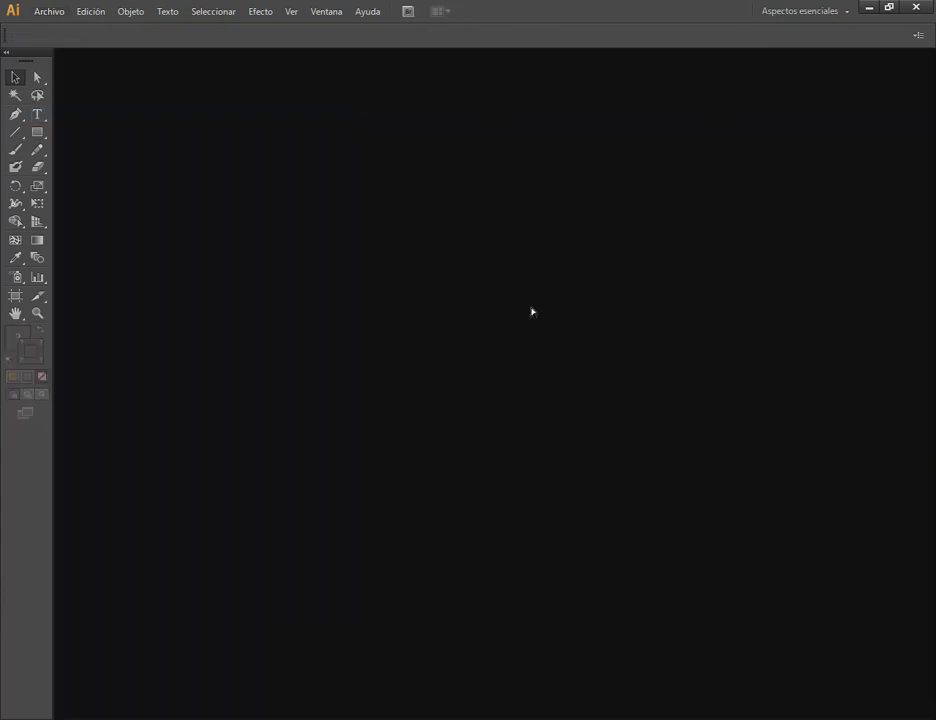
Switch to the incognito Google Classroom window and copy the OPERADOR GRÁFICO class invitation link from its stream page.
mouse_move(200, 718)
click(236, 660)
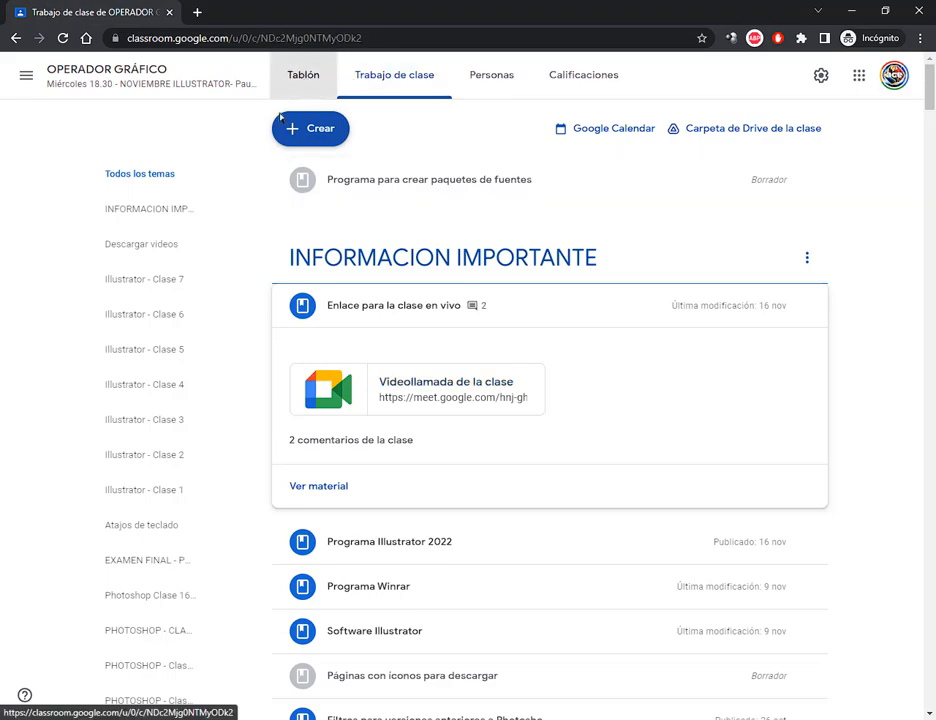
click(302, 75)
click(189, 358)
click(584, 475)
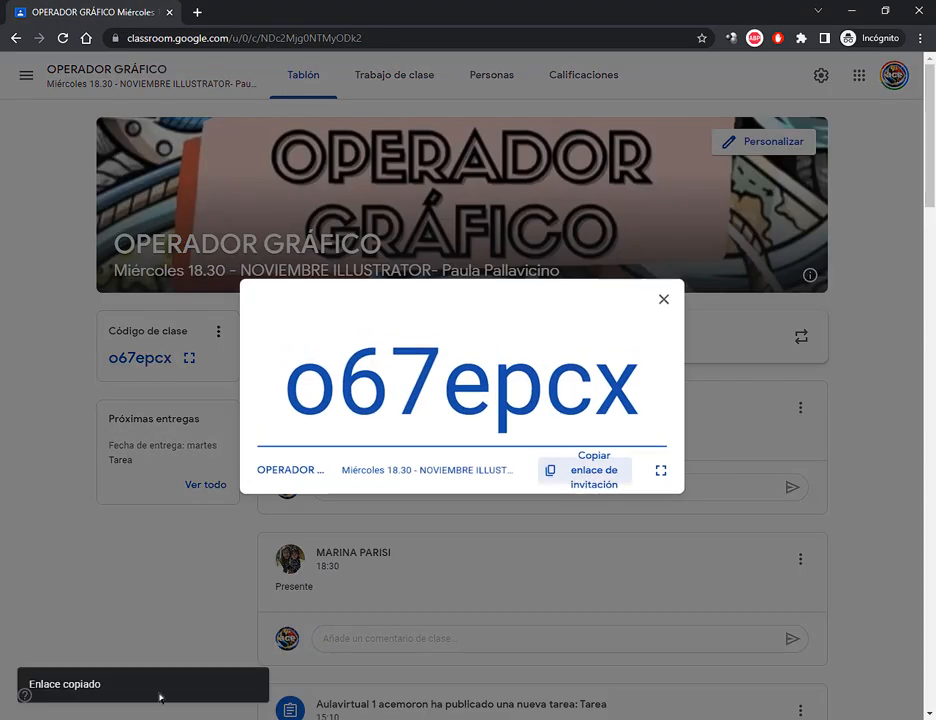
Switch to the regular Chrome window and open the copied Classroom invitation link in the Google tab.
mouse_move(165, 715)
click(75, 650)
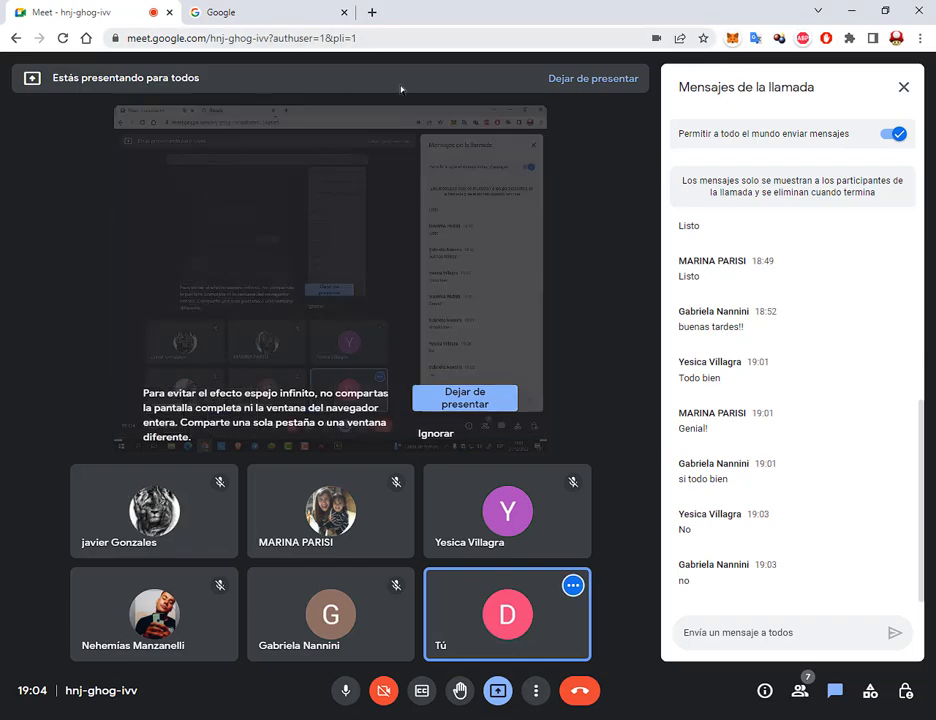
click(240, 12)
right_click(264, 38)
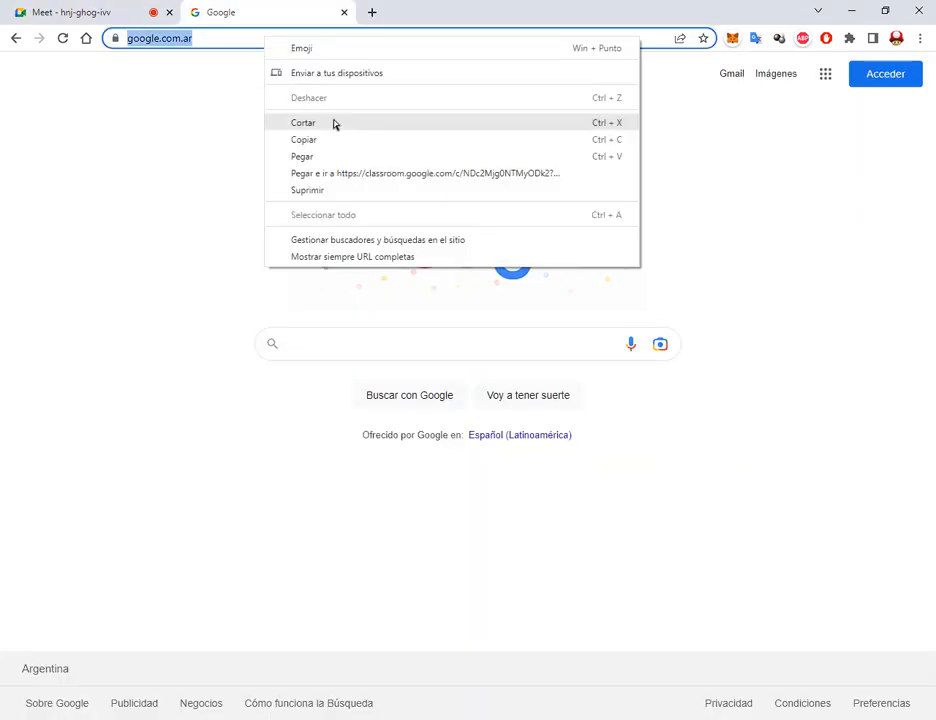
click(355, 174)
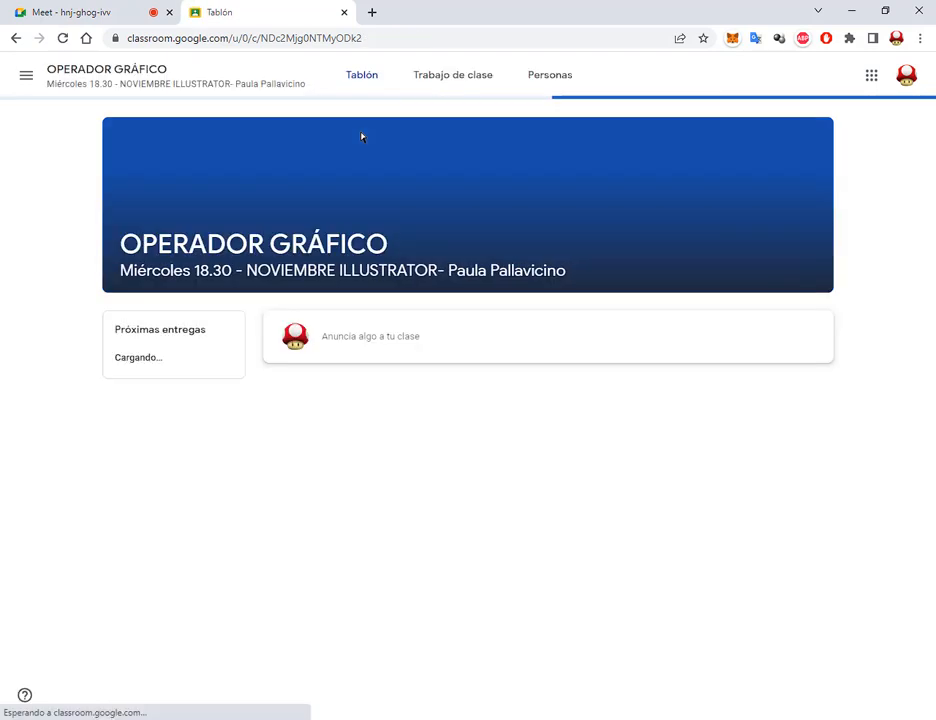
Open the Clase 7 Drive folder attached to the Illustrator - Clase 7 assignment in the class work.
click(446, 75)
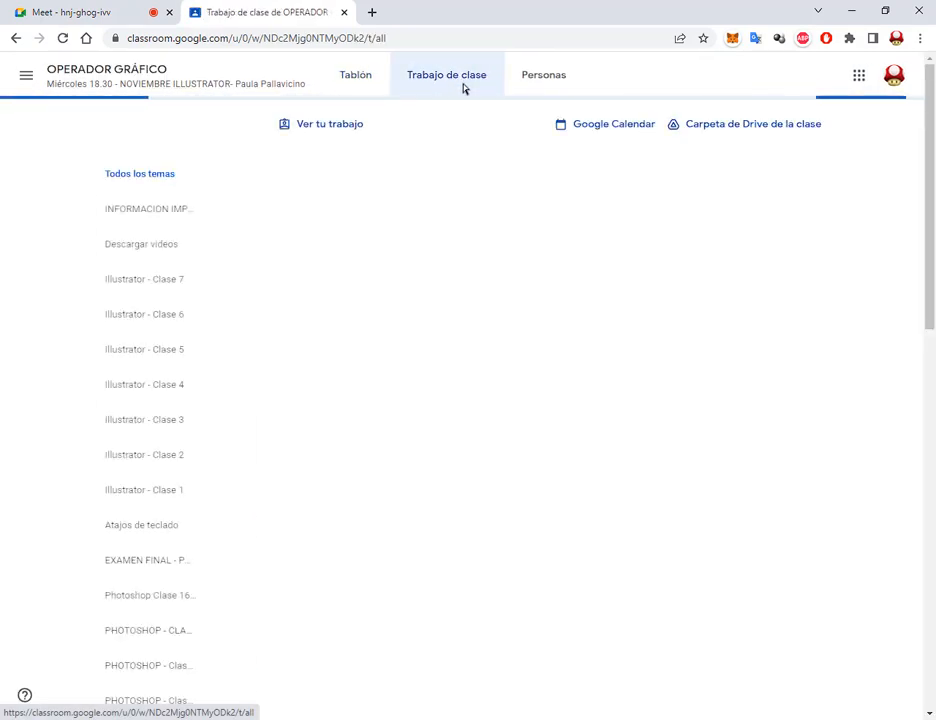
scroll(352, 506, down, 3)
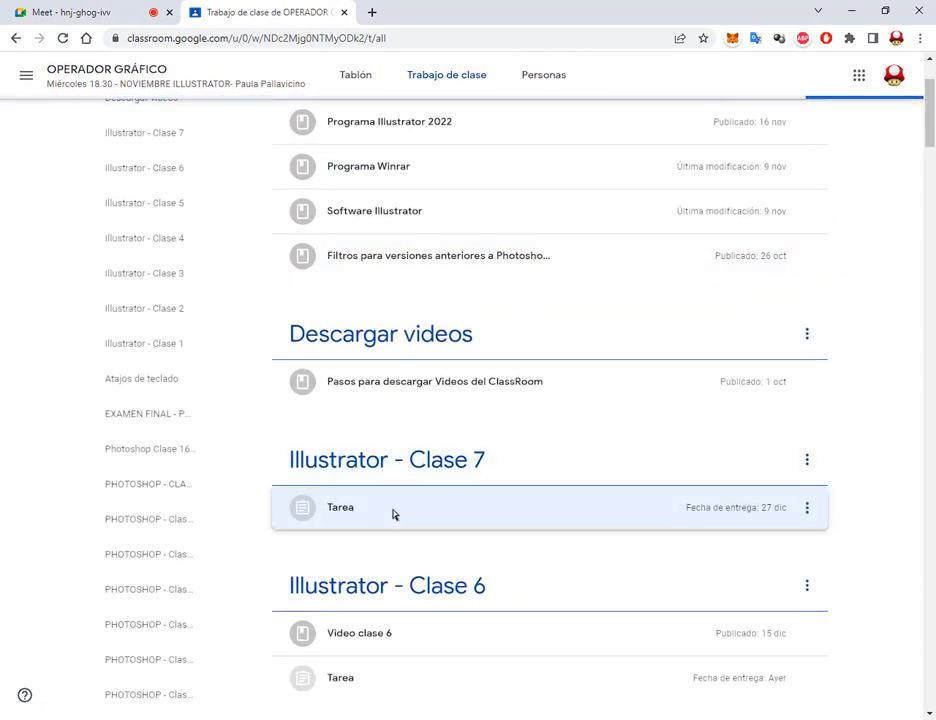
click(393, 510)
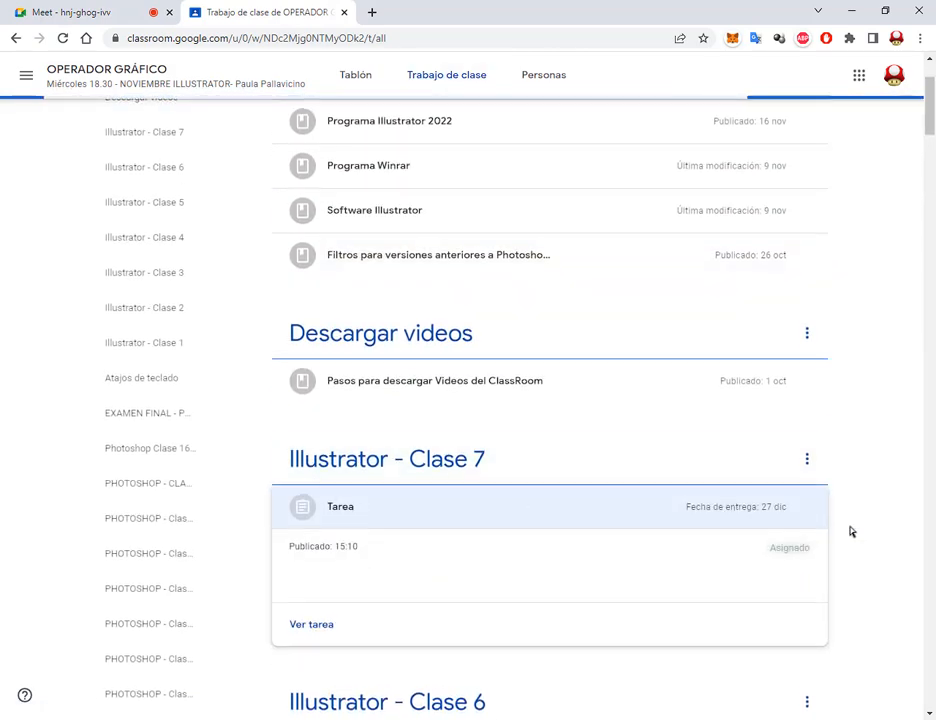
scroll(551, 341, down, 4)
click(446, 397)
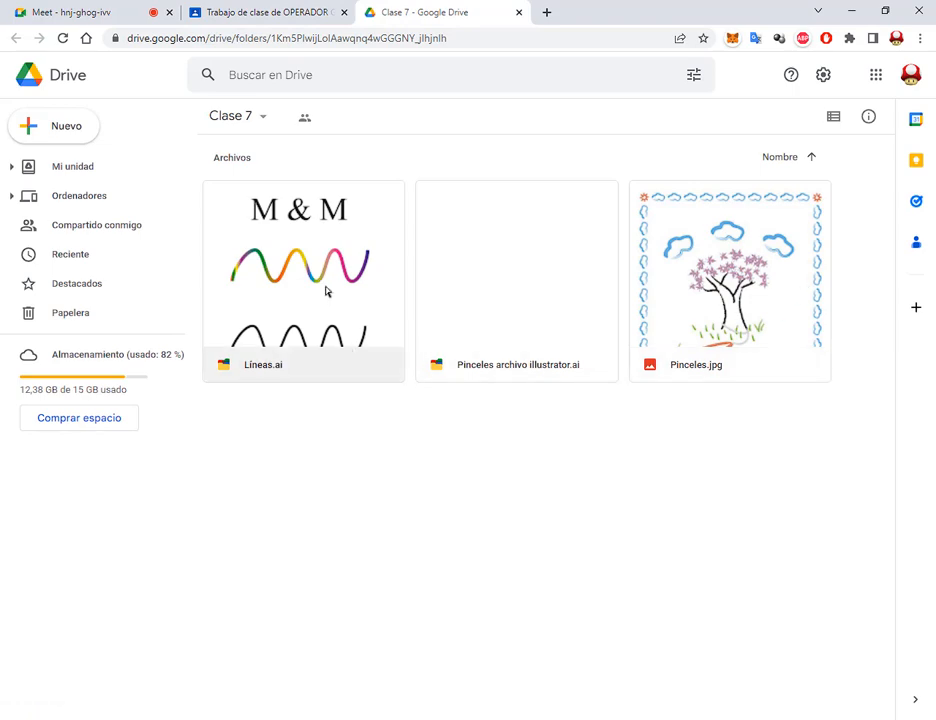
Switch to the incognito Classroom window and open the Clase 7 Drive folder from the Illustrator - Clase 7 assignment.
mouse_move(220, 716)
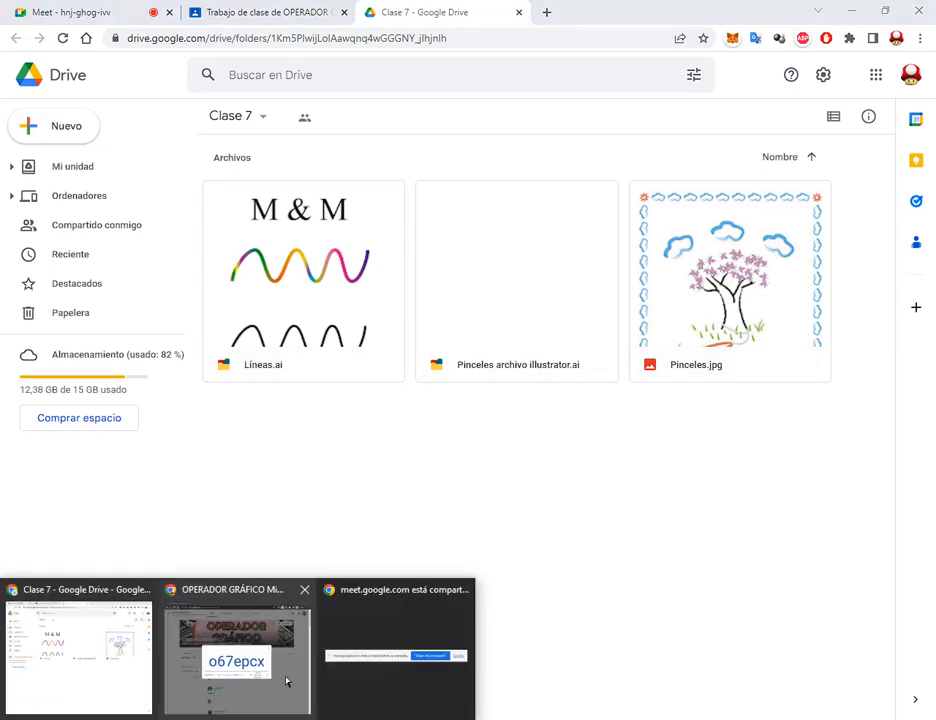
click(286, 681)
click(663, 299)
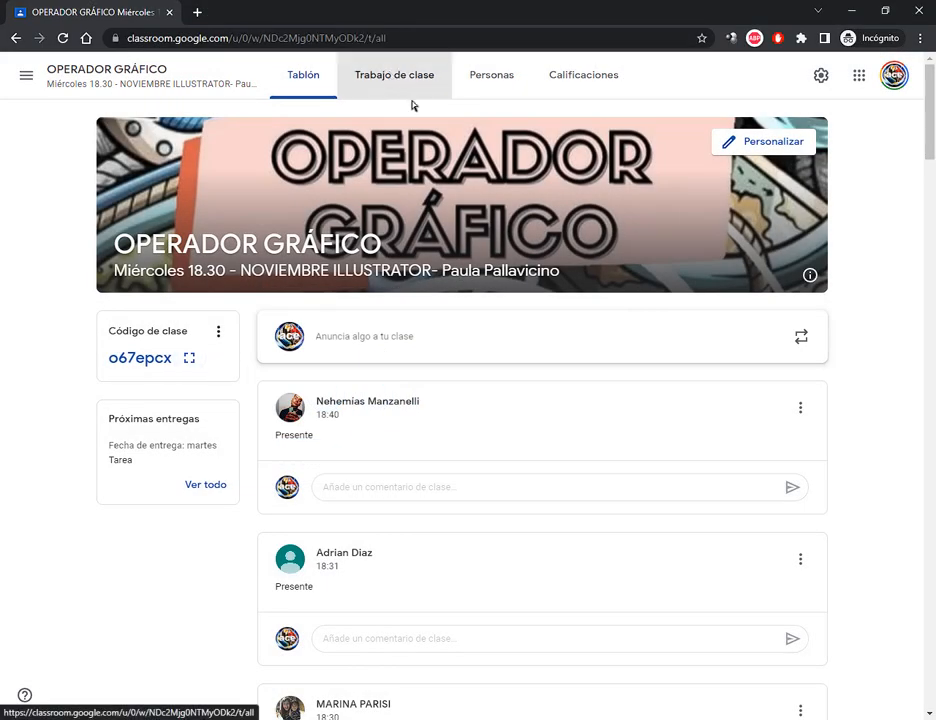
click(408, 92)
scroll(505, 426, down, 4)
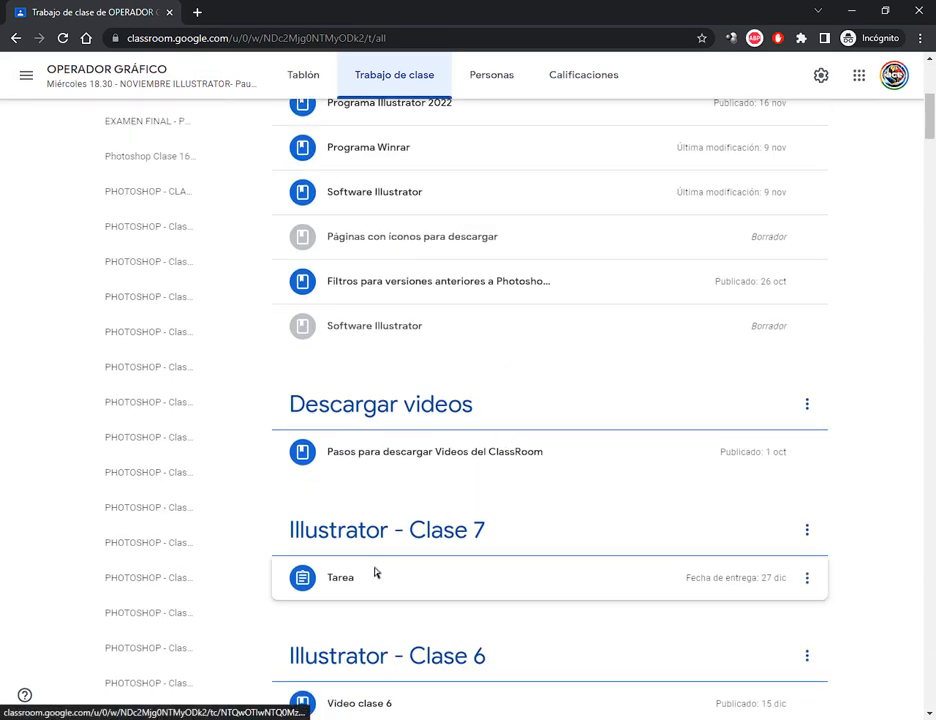
click(341, 580)
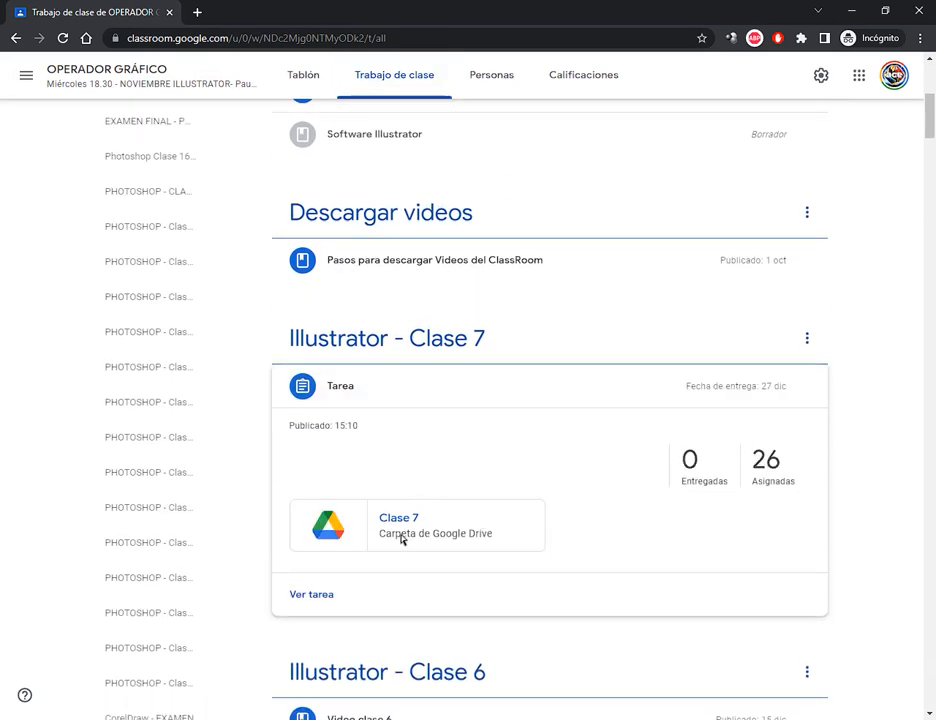
click(405, 537)
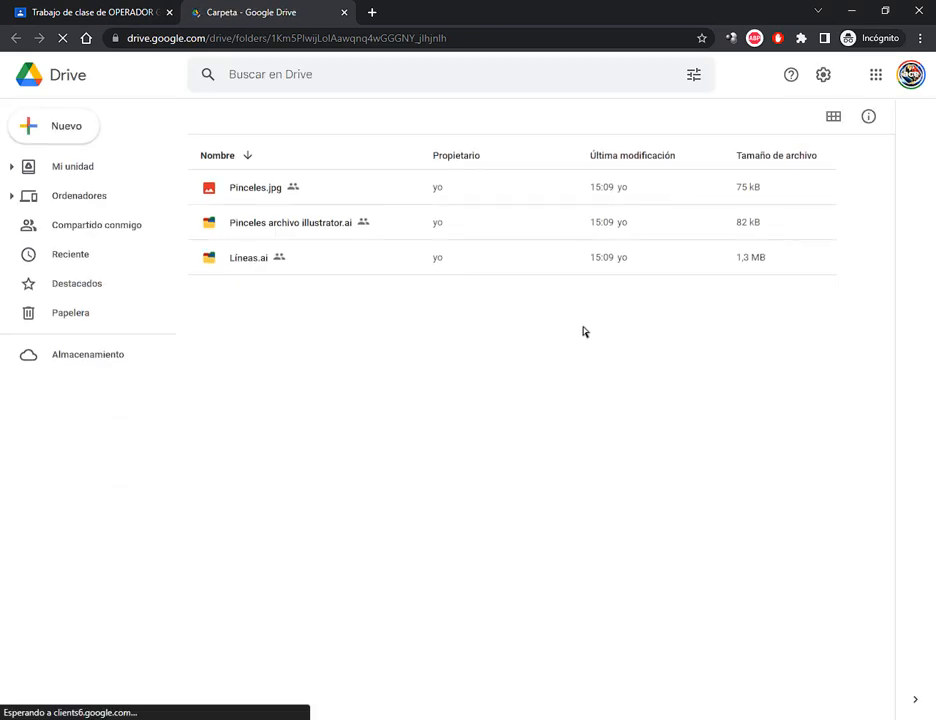
Remove Líneas.ai from the Clase 7 folder and reload the folder in the regular Chrome window.
right_click(250, 263)
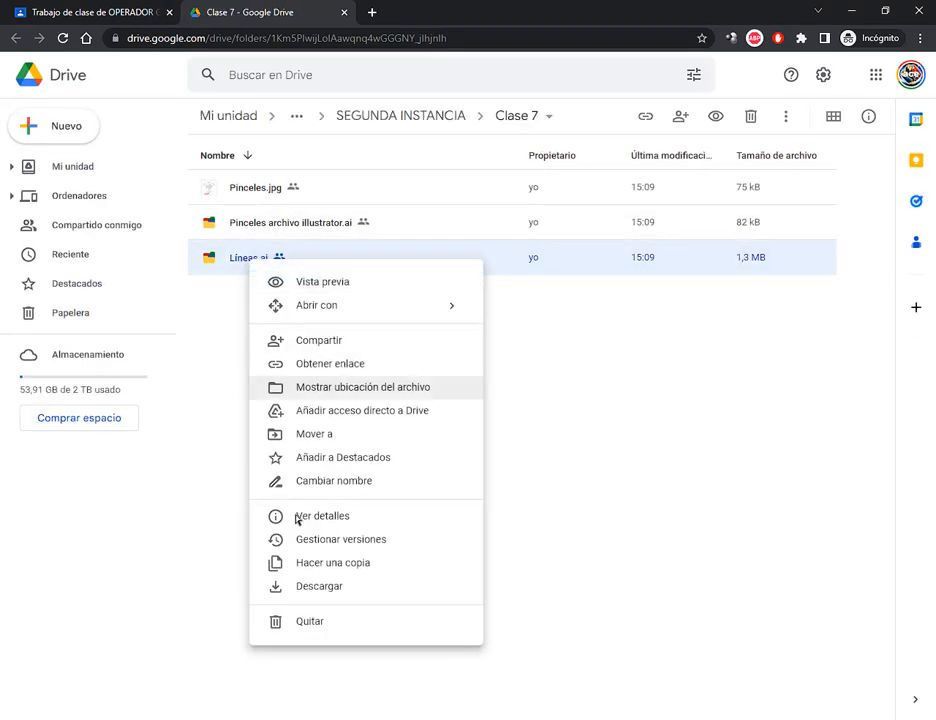
click(311, 622)
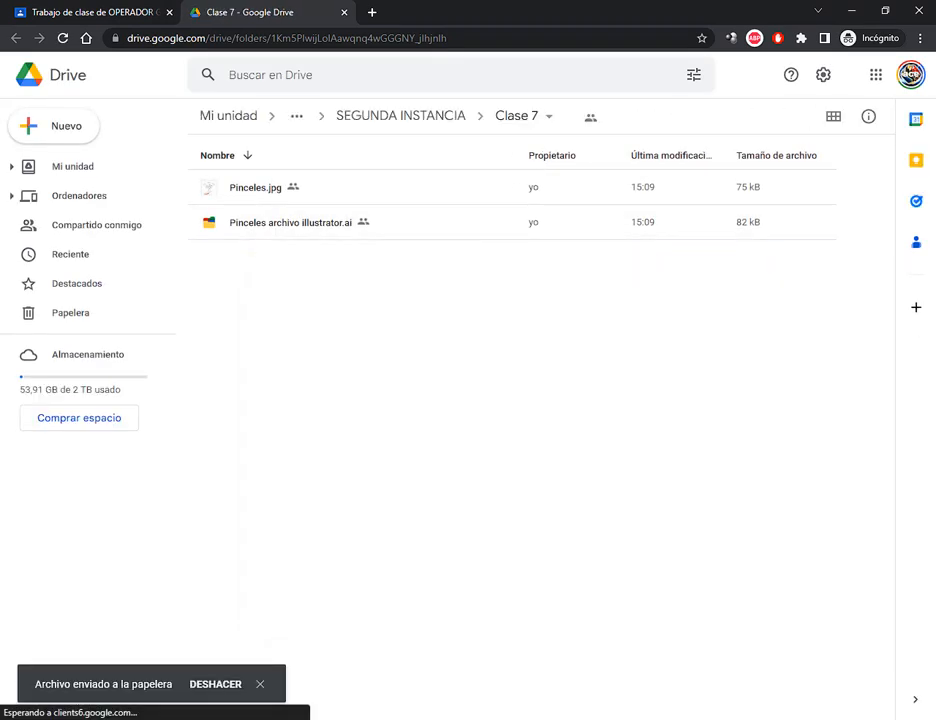
mouse_move(237, 719)
click(120, 668)
right_click(556, 490)
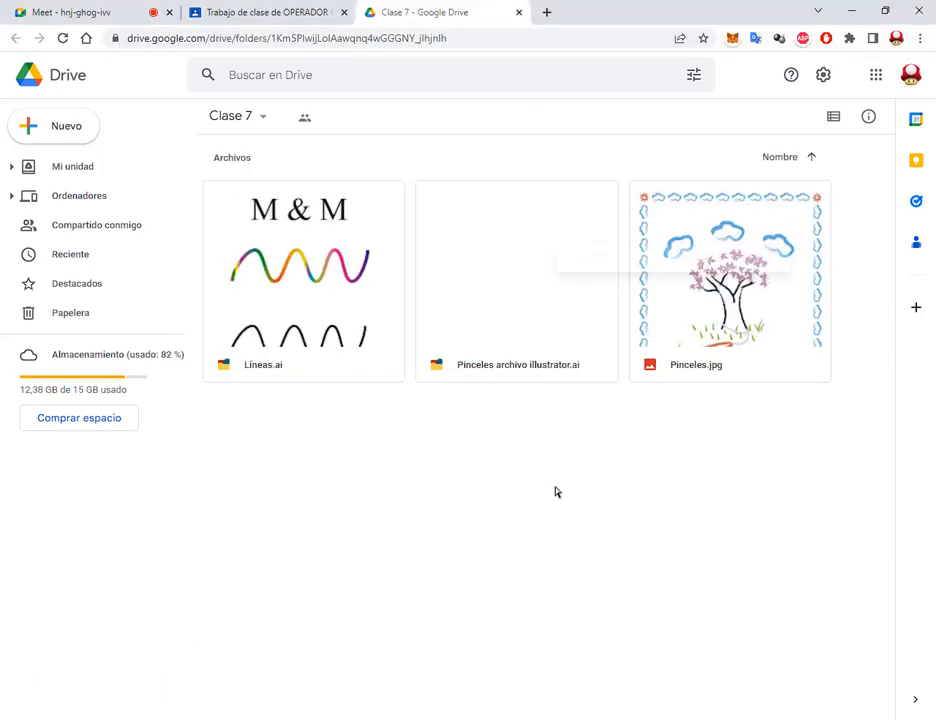
click(234, 195)
click(62, 38)
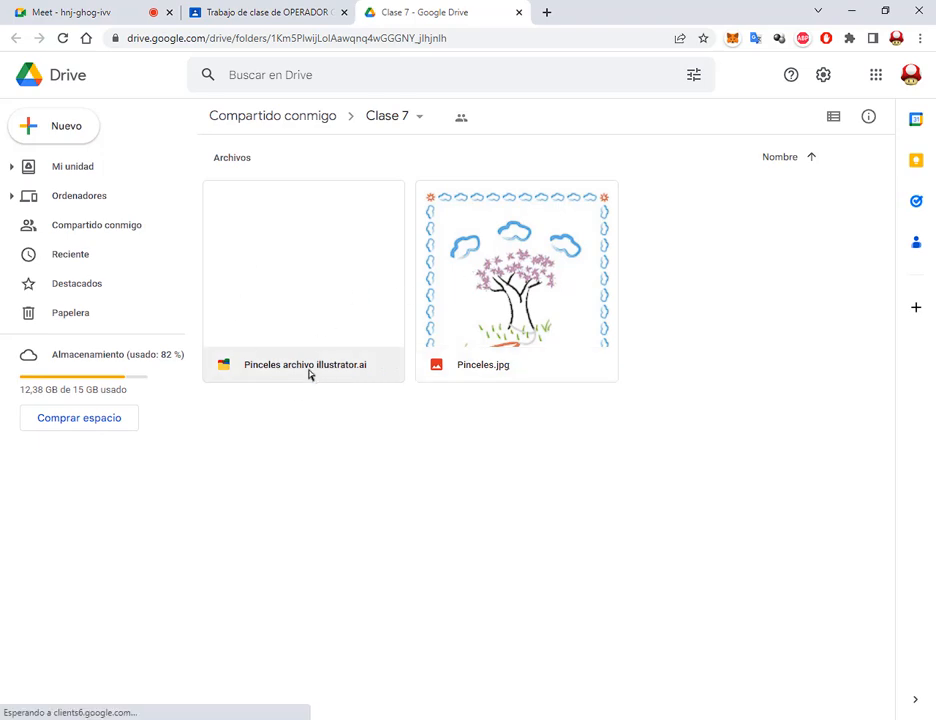
Preview Pinceles.jpg up close and at full size, and check the call messages in Google Meet.
click(549, 299)
double_click(549, 299)
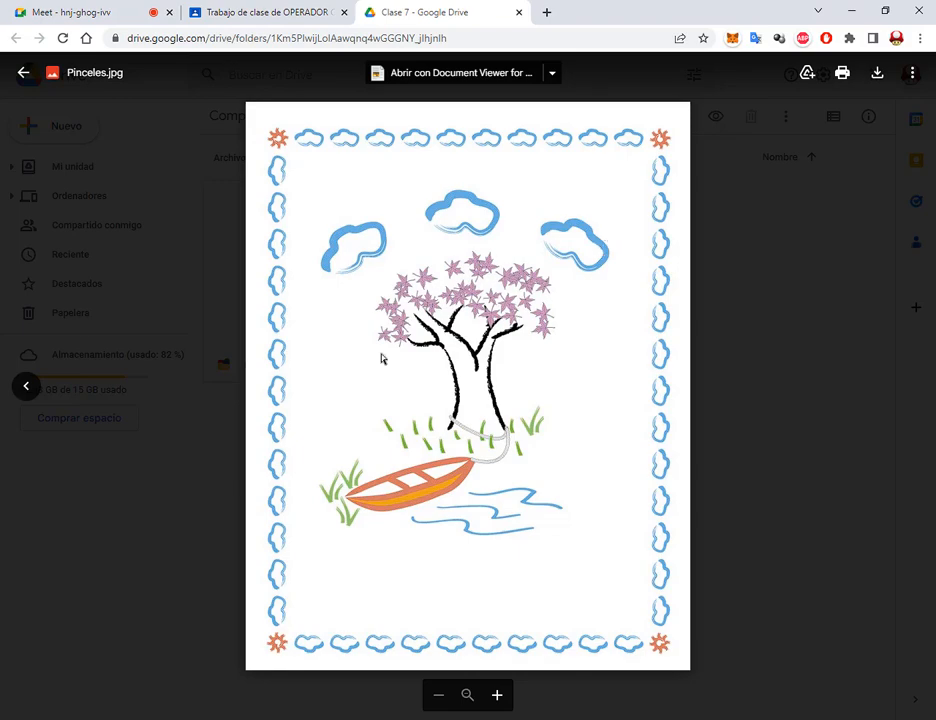
scroll(465, 335, up, 5)
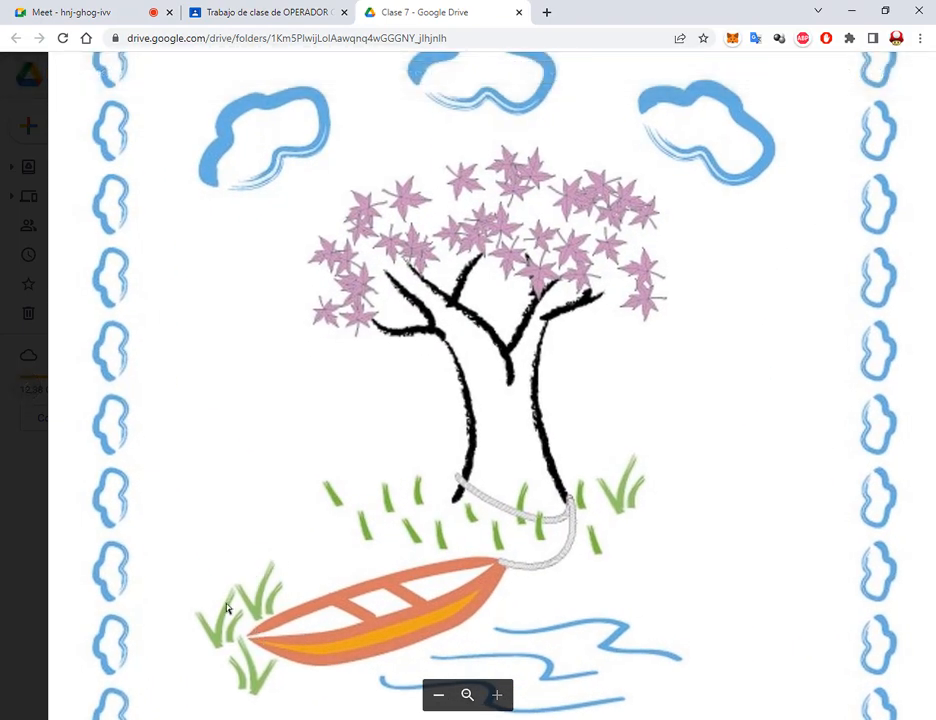
scroll(397, 533, down, 5)
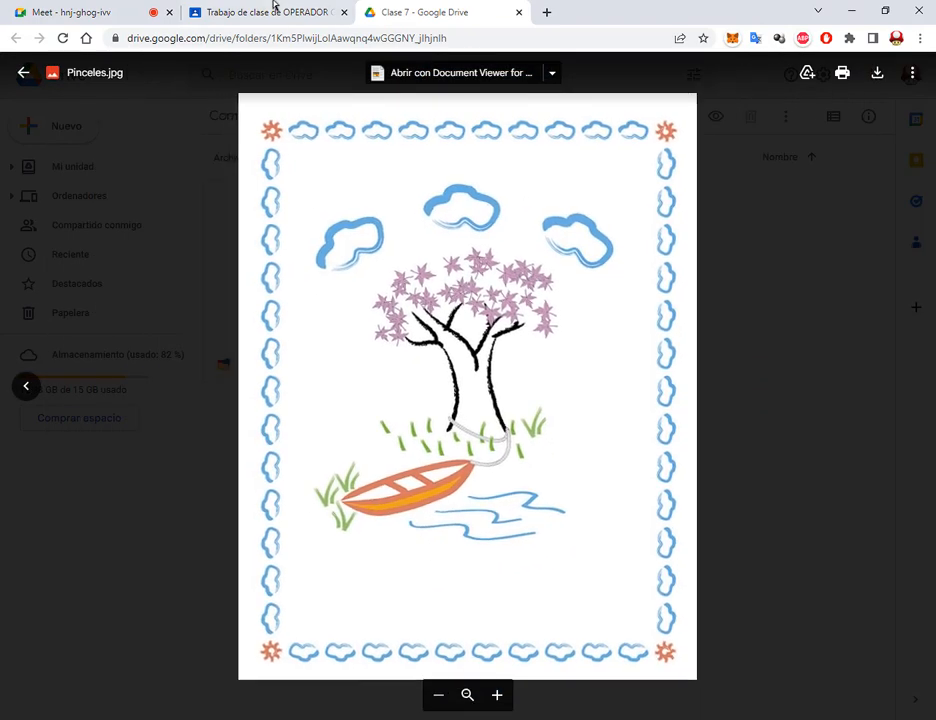
click(75, 12)
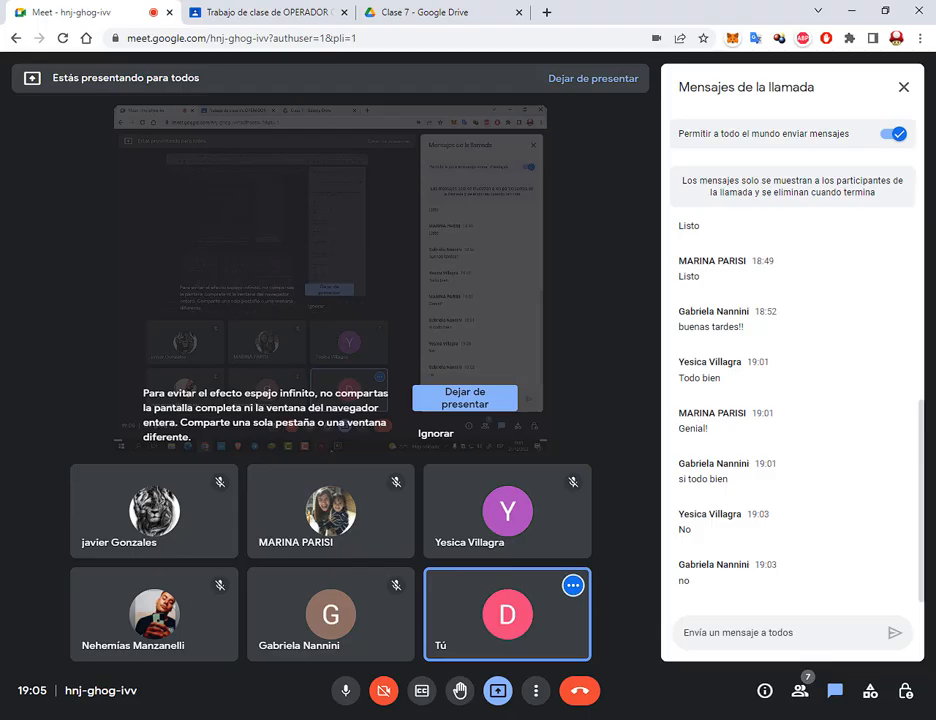
Switch to Illustrator and create a new A4 landscape document of 297 x 210 mm with one artboard.
key(alt+Tab)
click(50, 12)
click(56, 28)
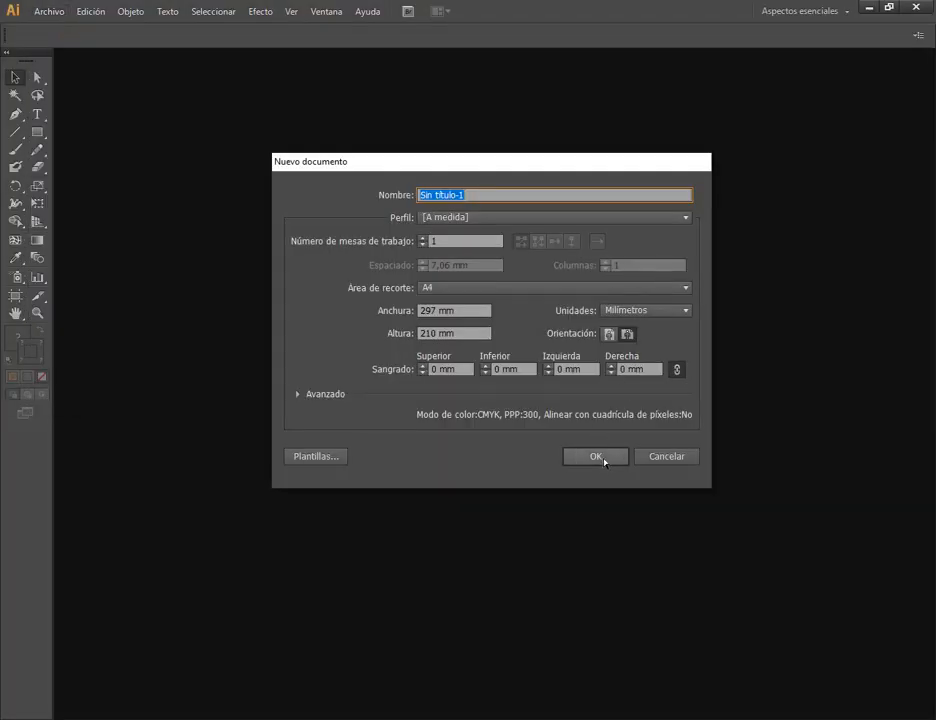
click(596, 457)
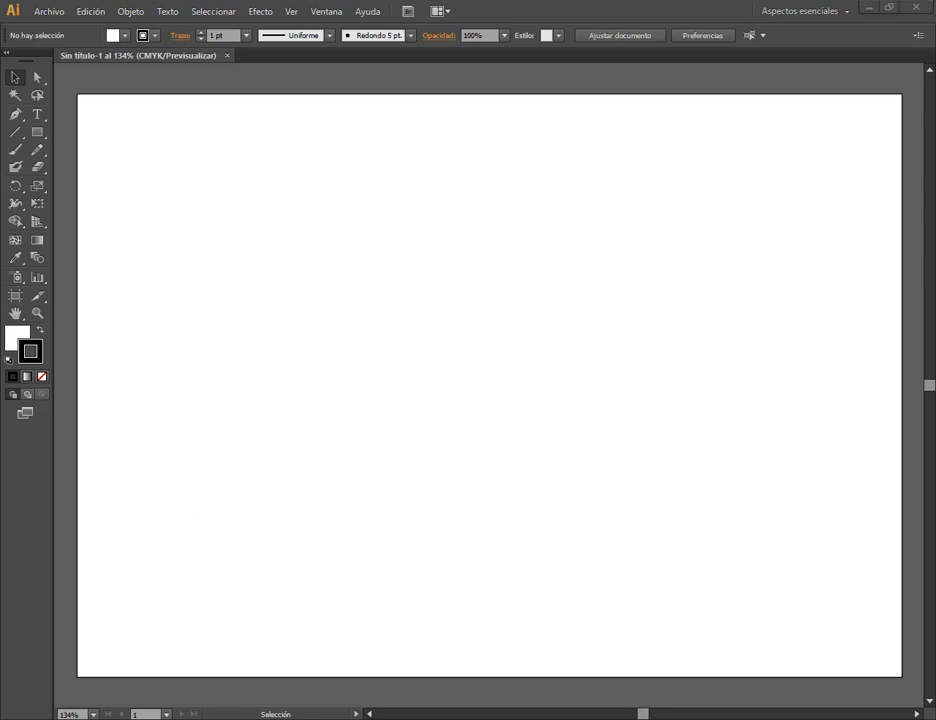
Read the latest participant message in the Google Meet chat and return to the blank Illustrator document.
mouse_move(224, 716)
click(136, 664)
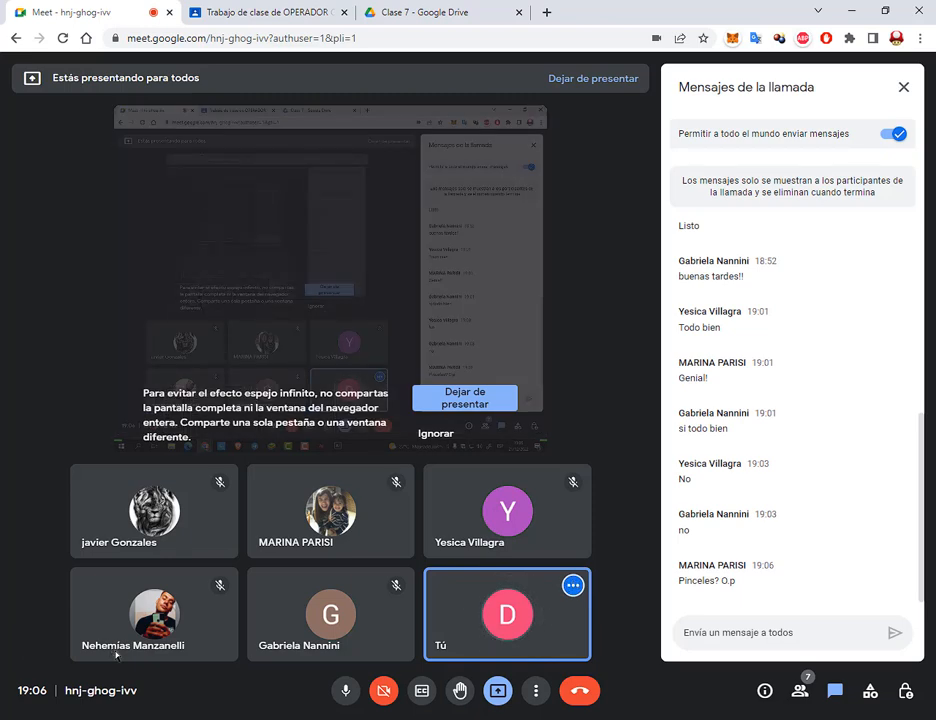
key(alt+Tab)
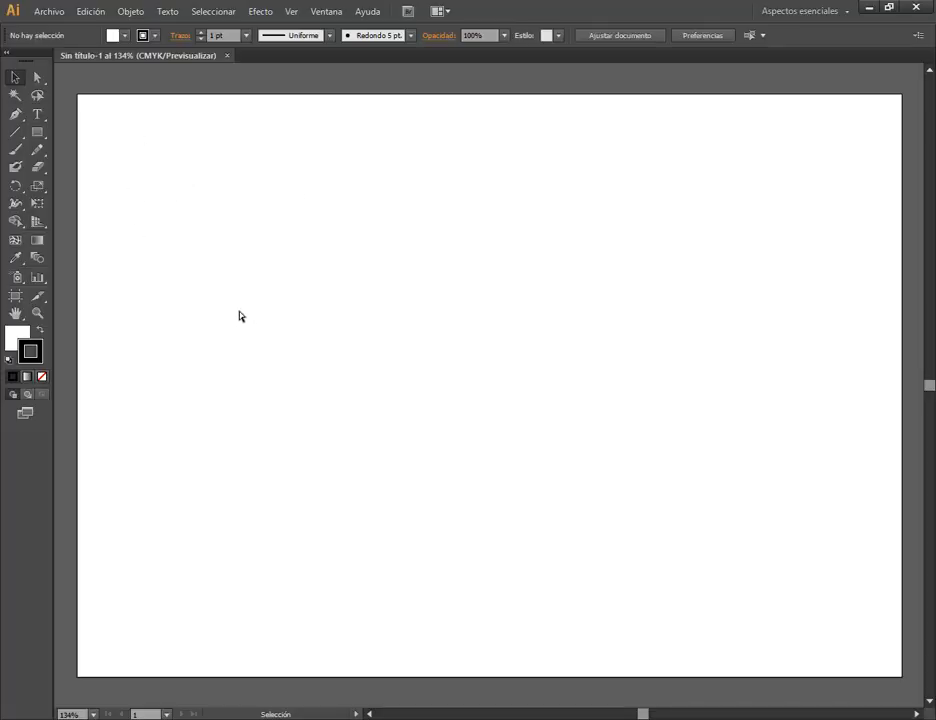
Set the stroke colour to a strong blue and paint a wavy freehand line across the artboard with the Paintbrush tool.
key(ctrl)
click(16, 150)
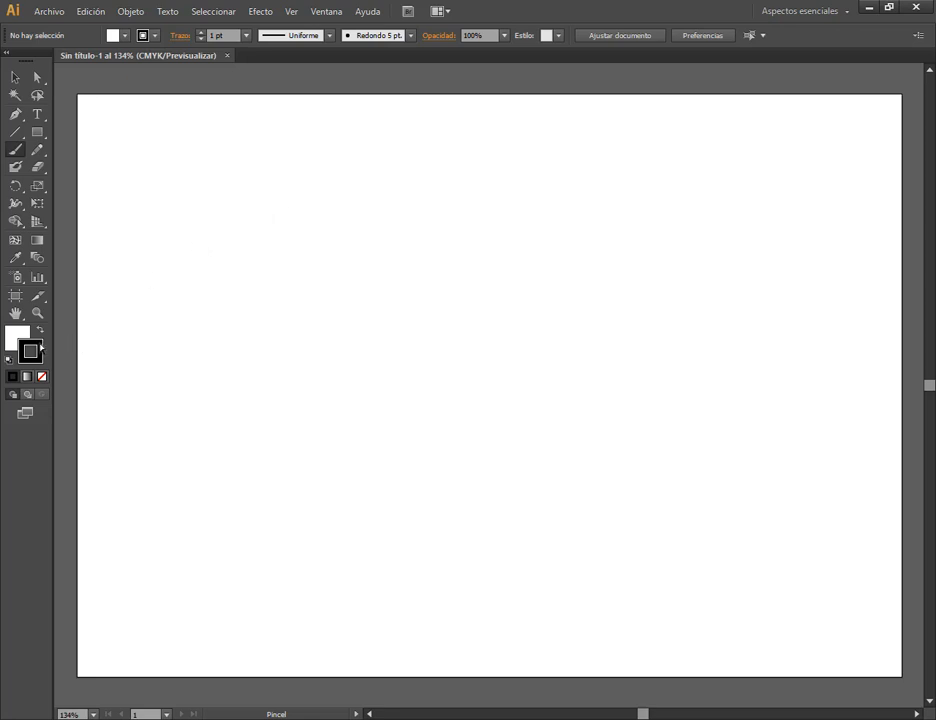
double_click(36, 347)
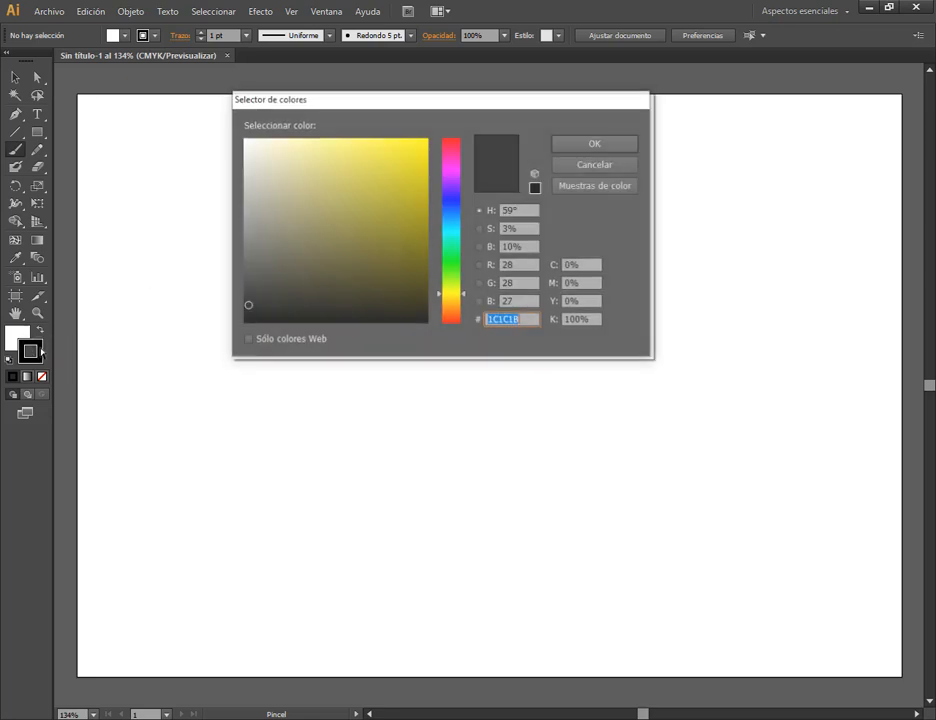
click(455, 206)
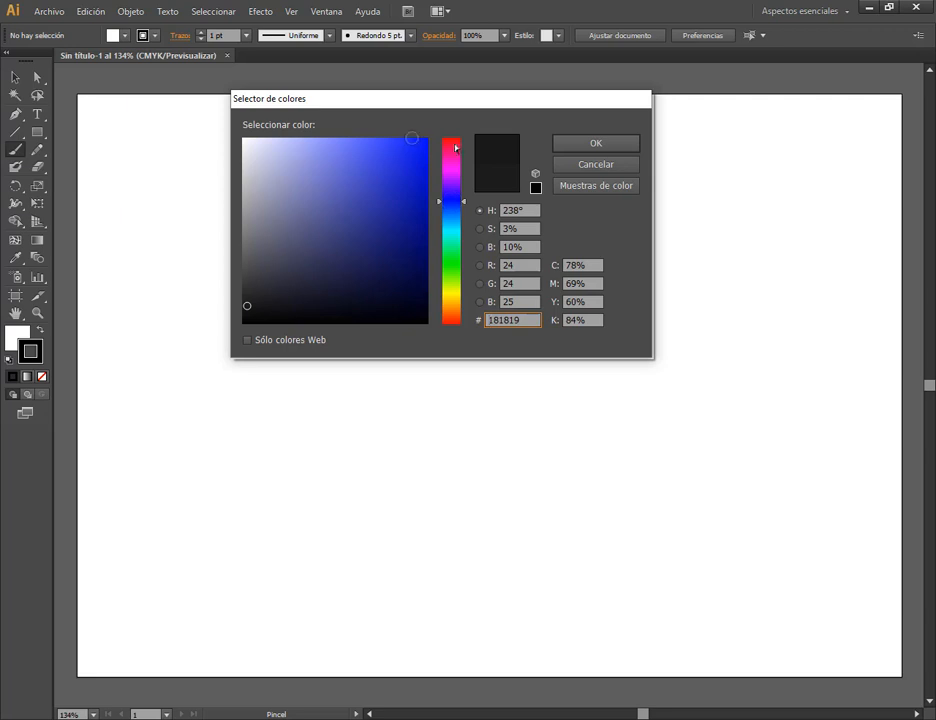
click(417, 156)
key(Return)
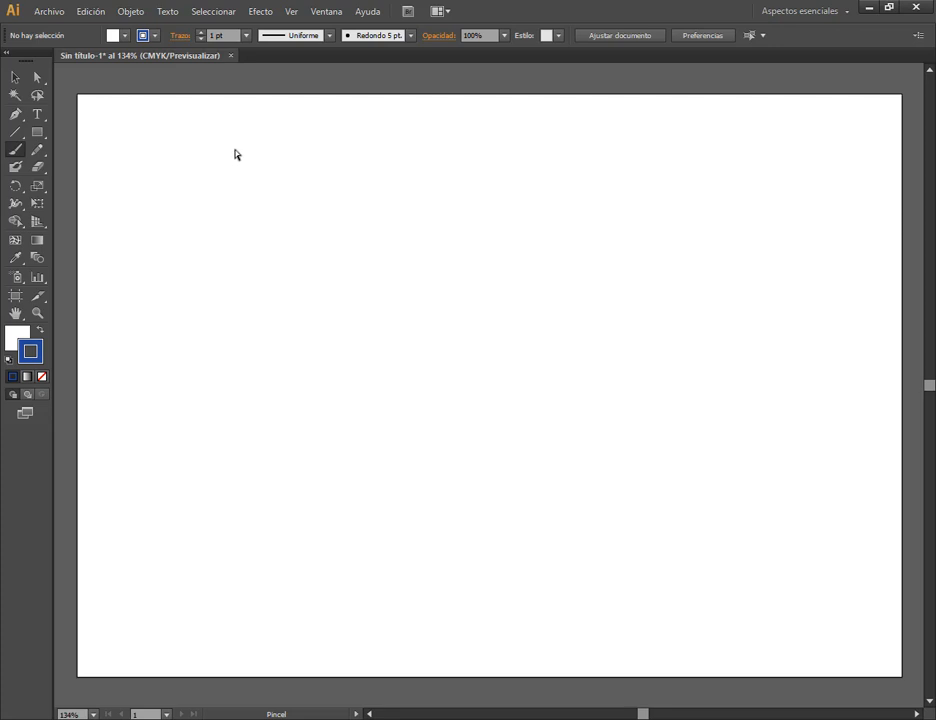
mouse_move(242, 153)
mouse_down()
mouse_move(247, 184)
mouse_move(216, 250)
mouse_move(221, 300)
mouse_move(252, 320)
mouse_move(367, 302)
mouse_move(419, 358)
mouse_move(421, 413)
mouse_move(472, 470)
mouse_move(509, 432)
mouse_move(492, 293)
mouse_move(551, 252)
mouse_move(612, 309)
mouse_up()
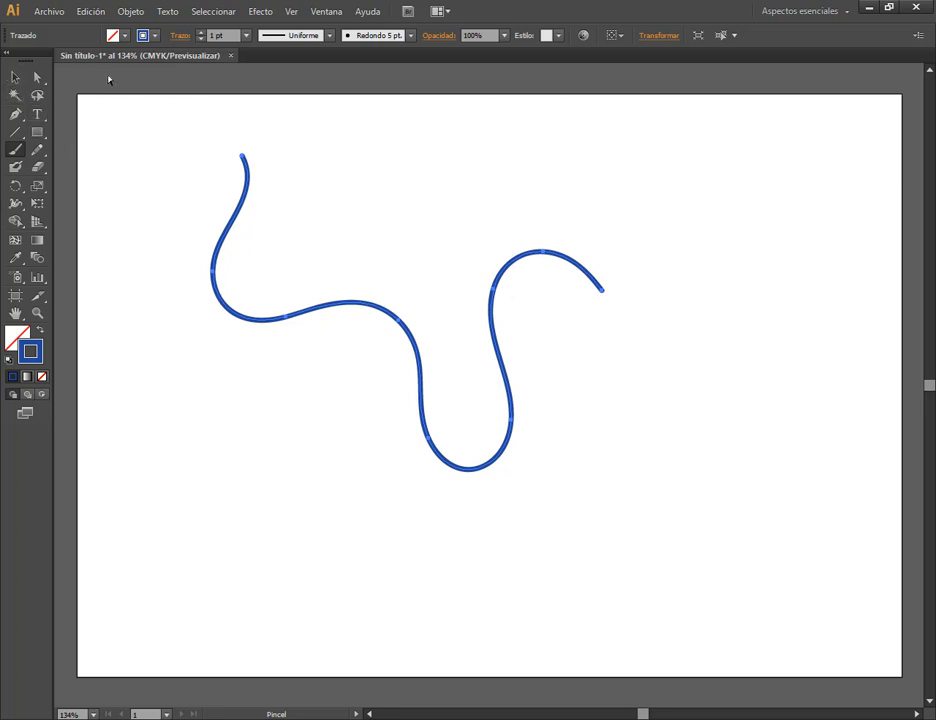
Browse the available brush definitions and try the Ovalado 5 pt. and Plano 5 pt. brushes on the wavy line.
click(14, 78)
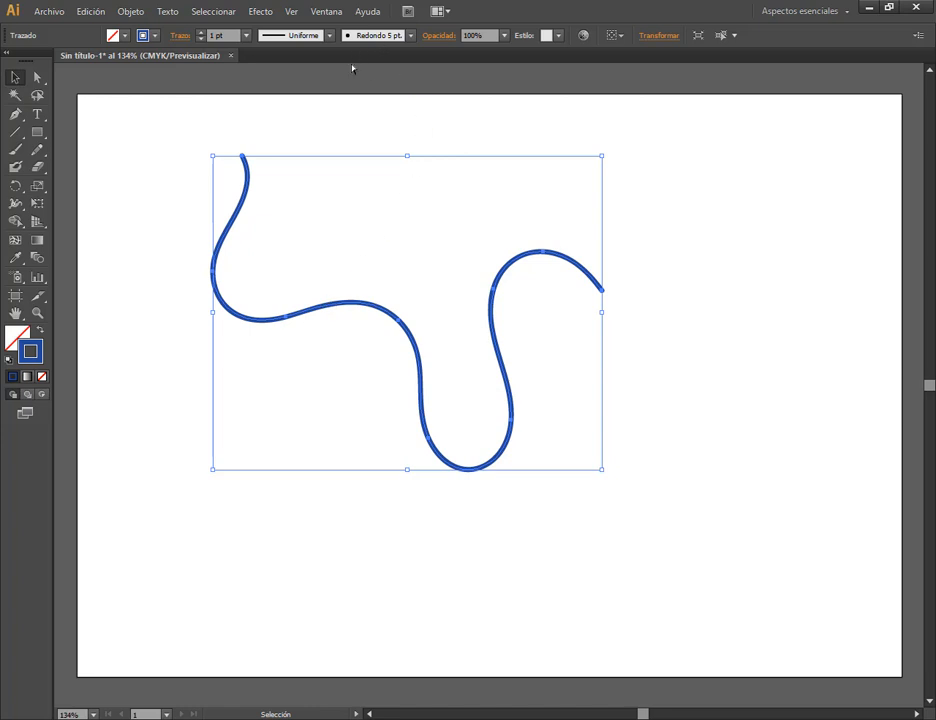
key(ctrl+shift+a)
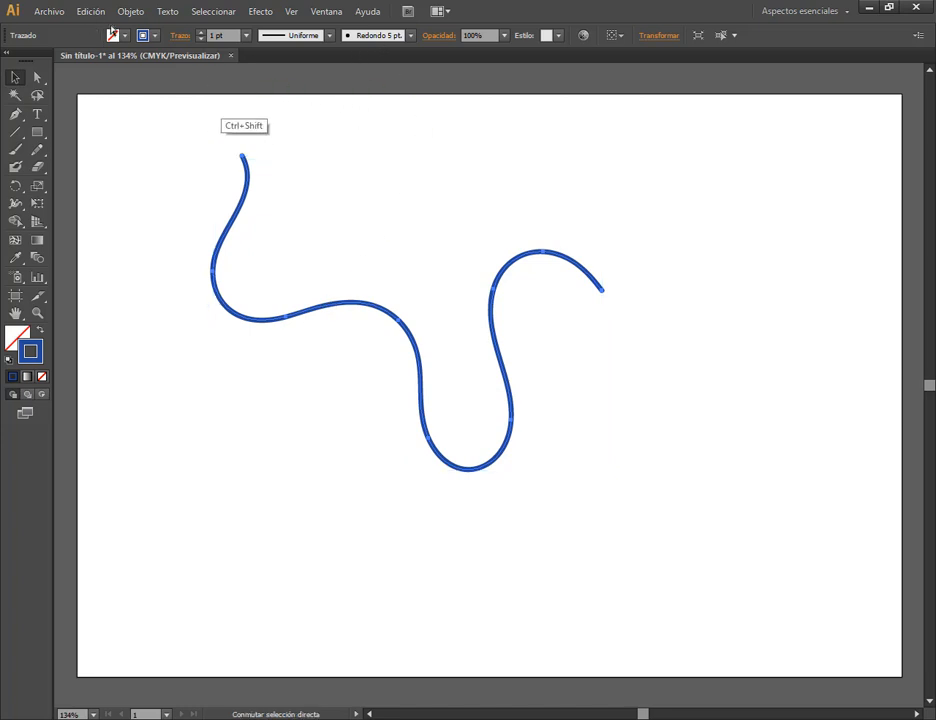
mouse_move(97, 22)
mouse_down()
mouse_move(430, 73)
mouse_move(547, 67)
mouse_move(710, 77)
mouse_move(760, 68)
mouse_up()
drag(340, 29, 421, 47)
key(Escape)
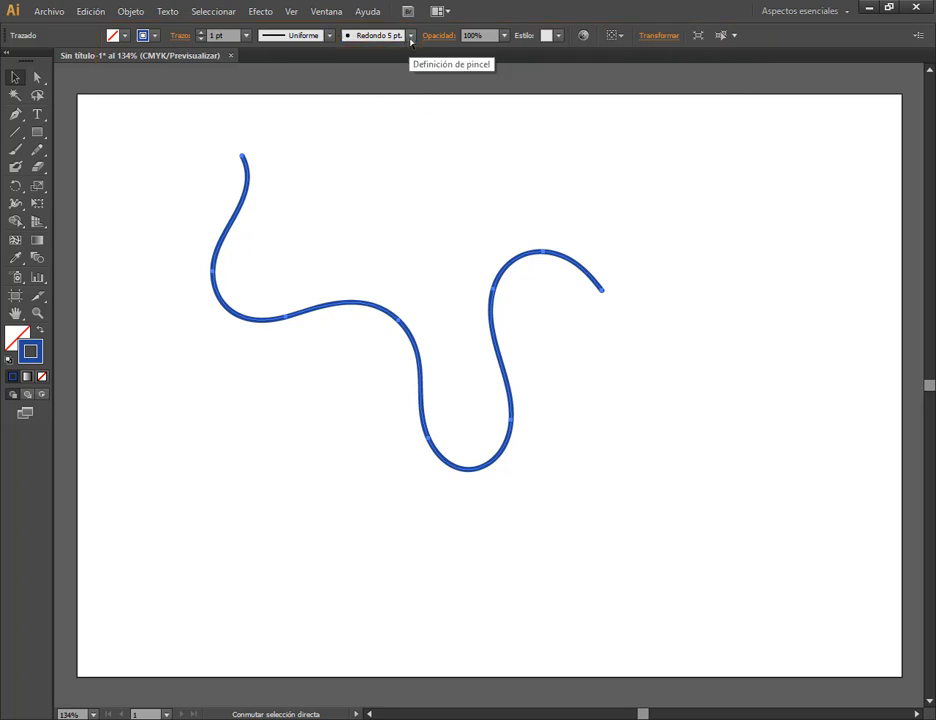
click(411, 37)
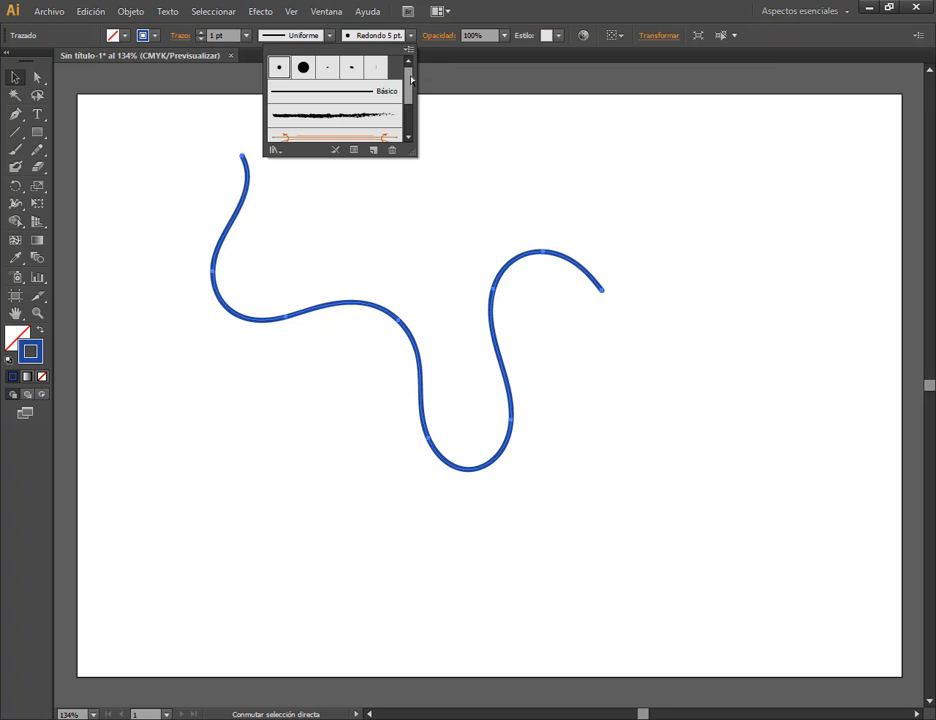
scroll(410, 88, down, 3)
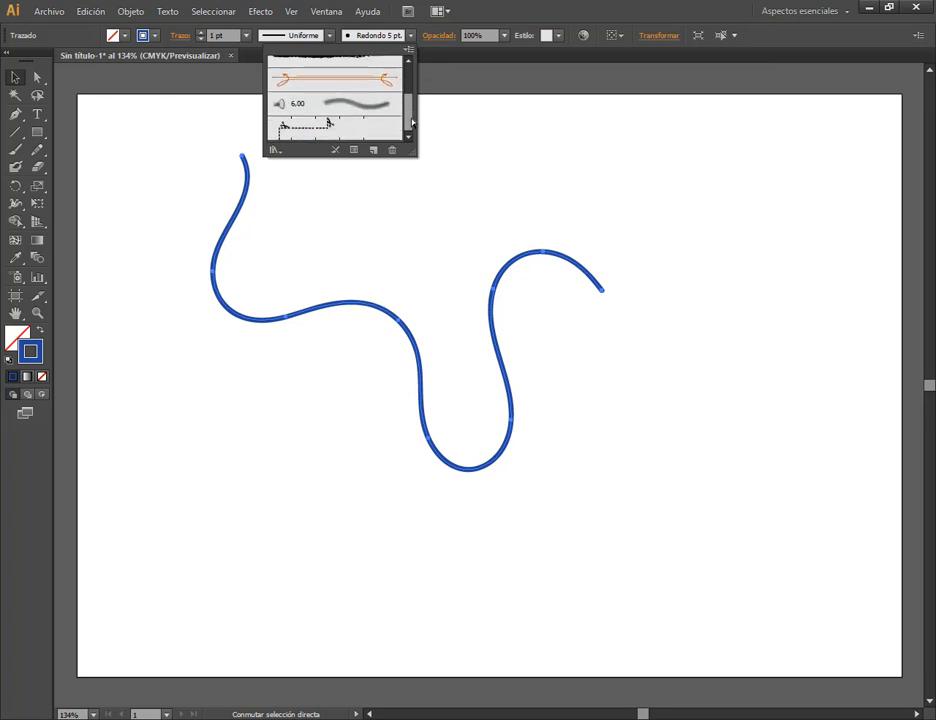
scroll(412, 80, up, 3)
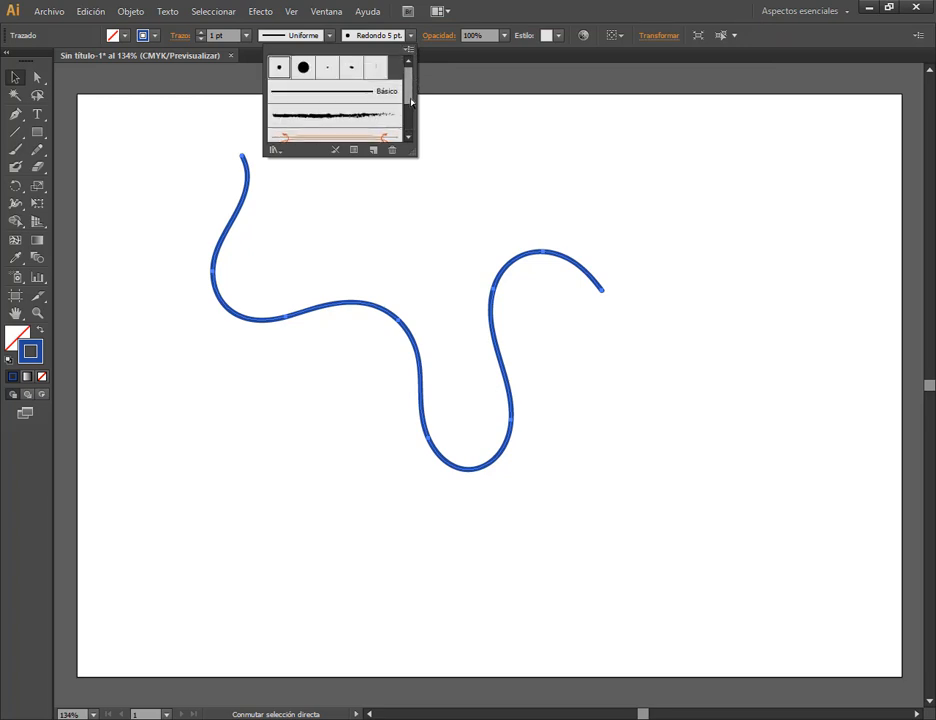
click(353, 70)
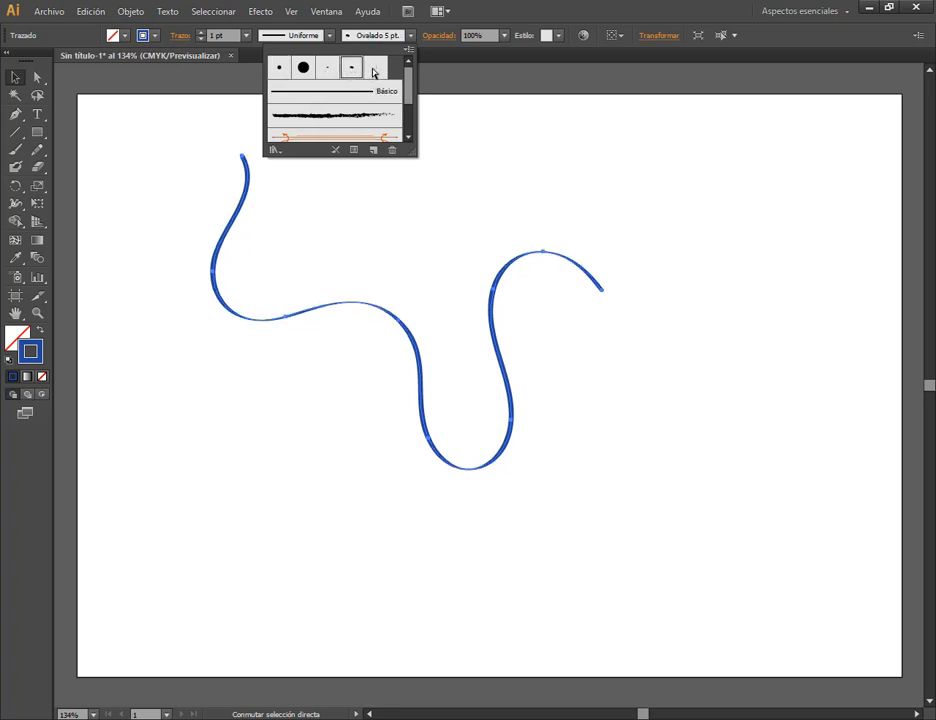
click(376, 70)
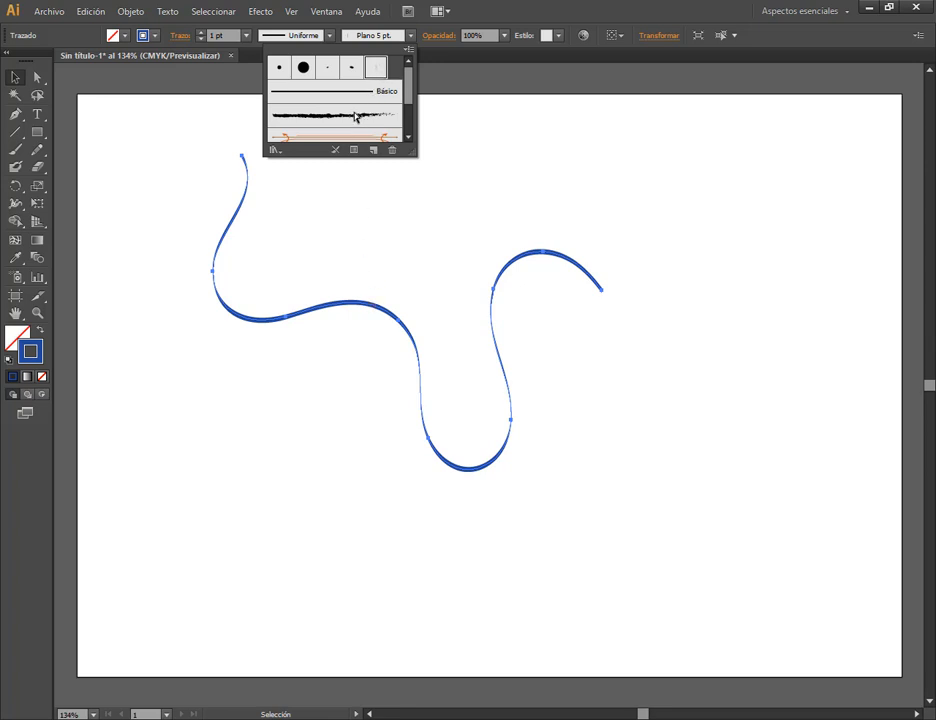
Try the rough charcoal, orange ornamental, 6,00 bristle and dashed scissors pattern brushes on the wavy line.
click(367, 113)
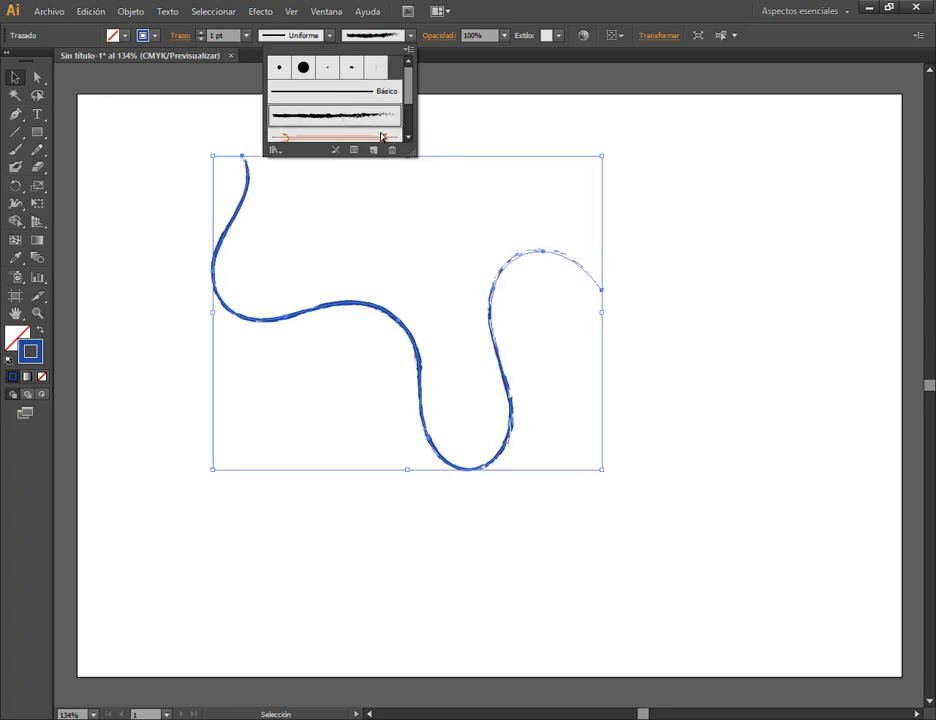
click(380, 135)
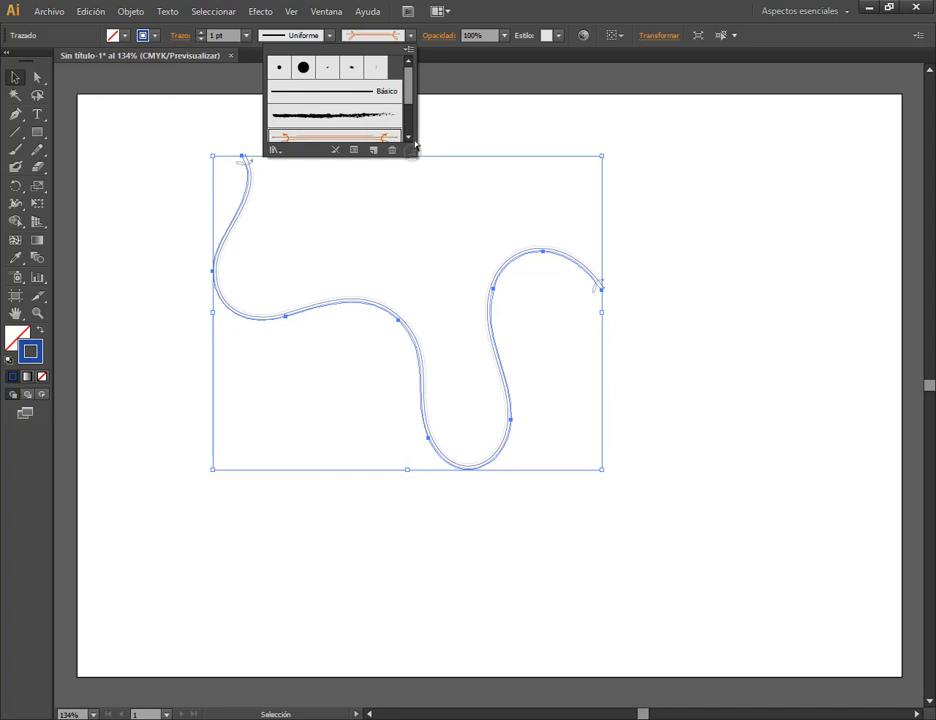
scroll(410, 134, down, 2)
click(381, 121)
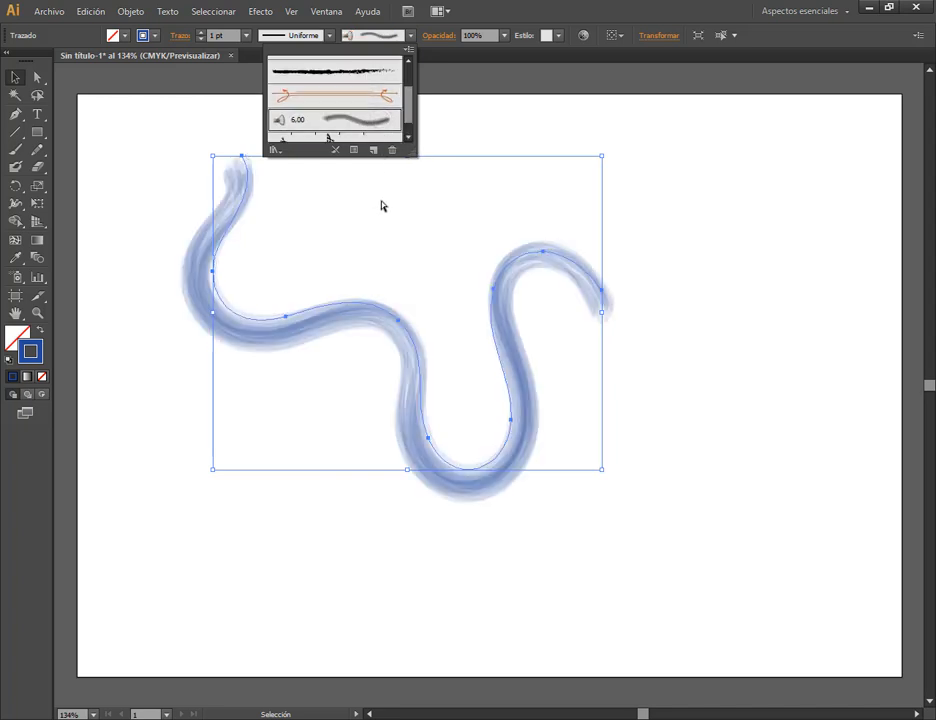
scroll(409, 138, down, 1)
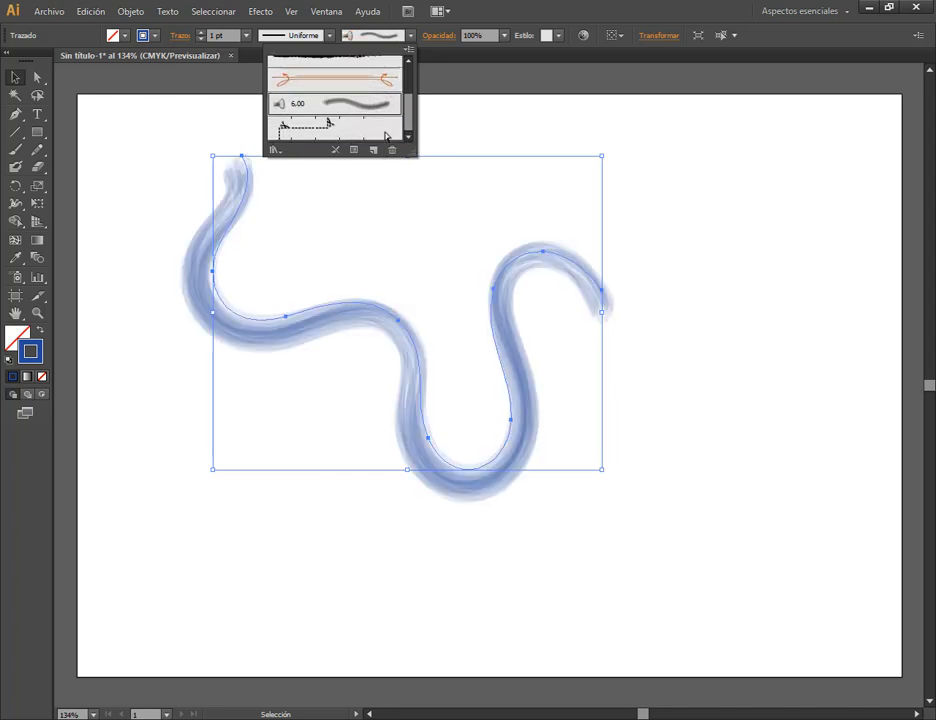
click(386, 129)
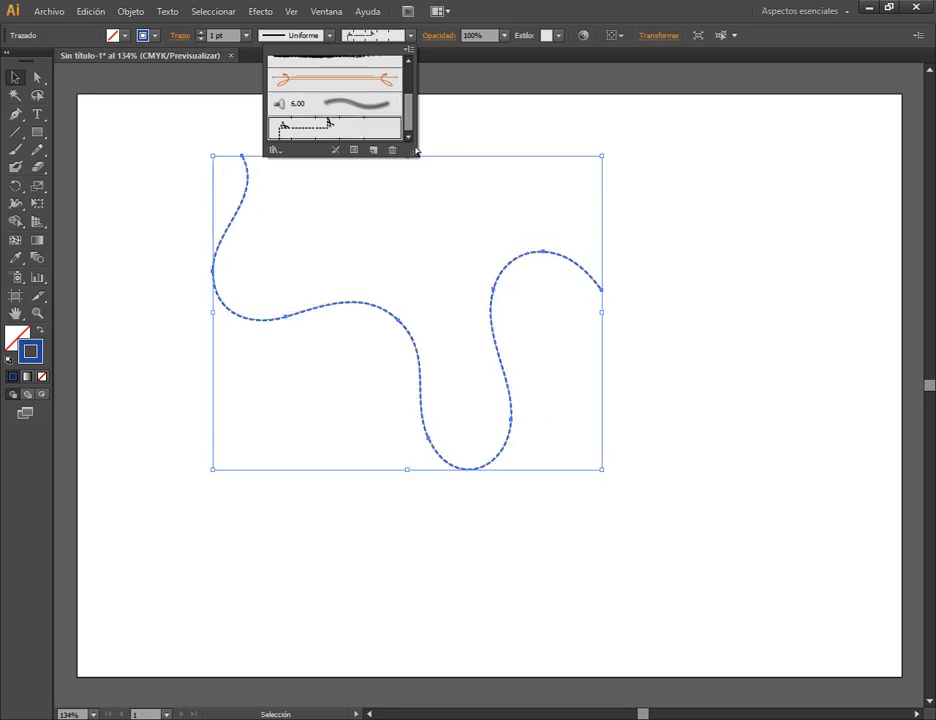
Apply the Básico brush definition to the wavy line.
scroll(407, 112, up, 3)
click(398, 91)
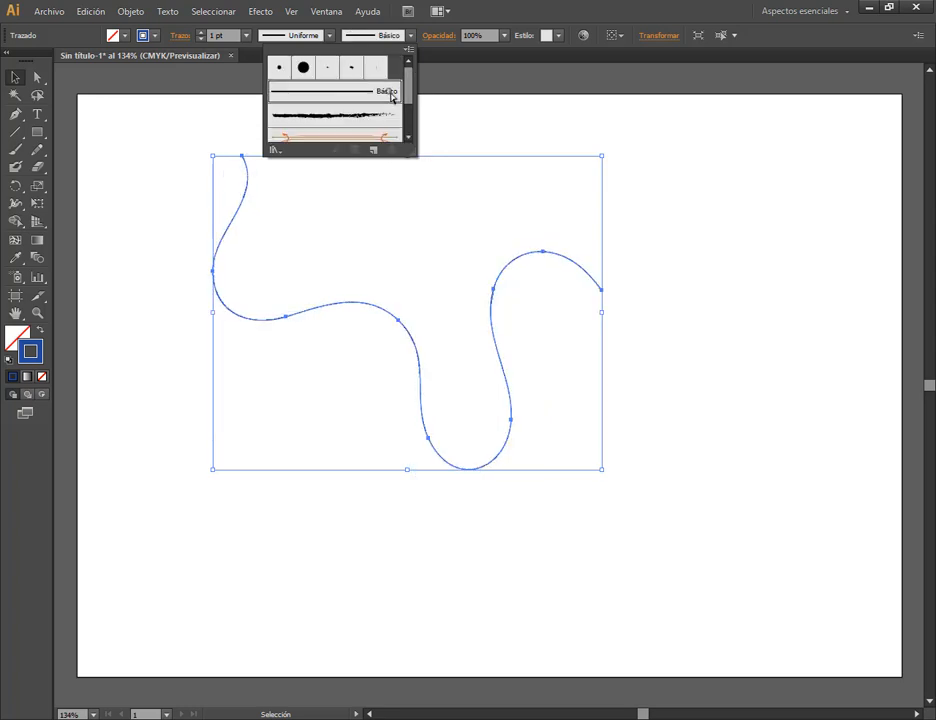
click(479, 15)
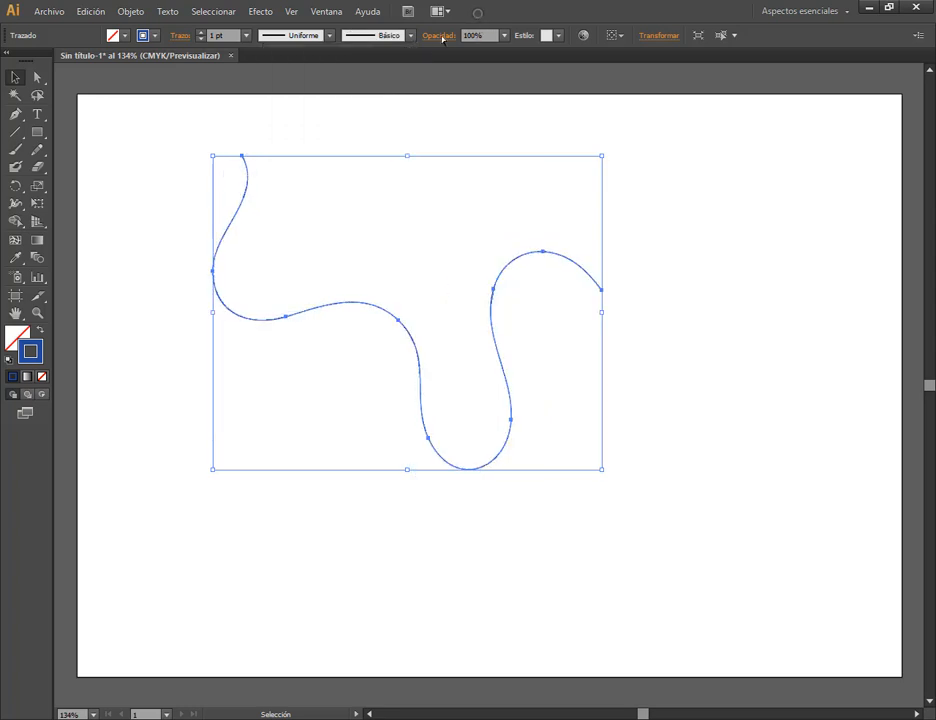
click(410, 35)
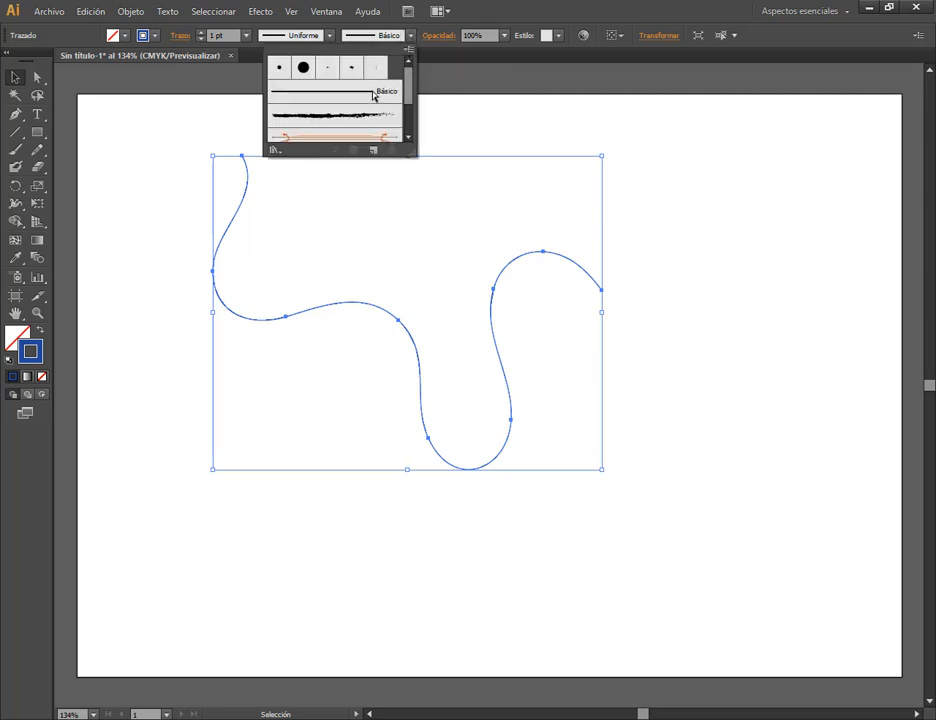
click(483, 8)
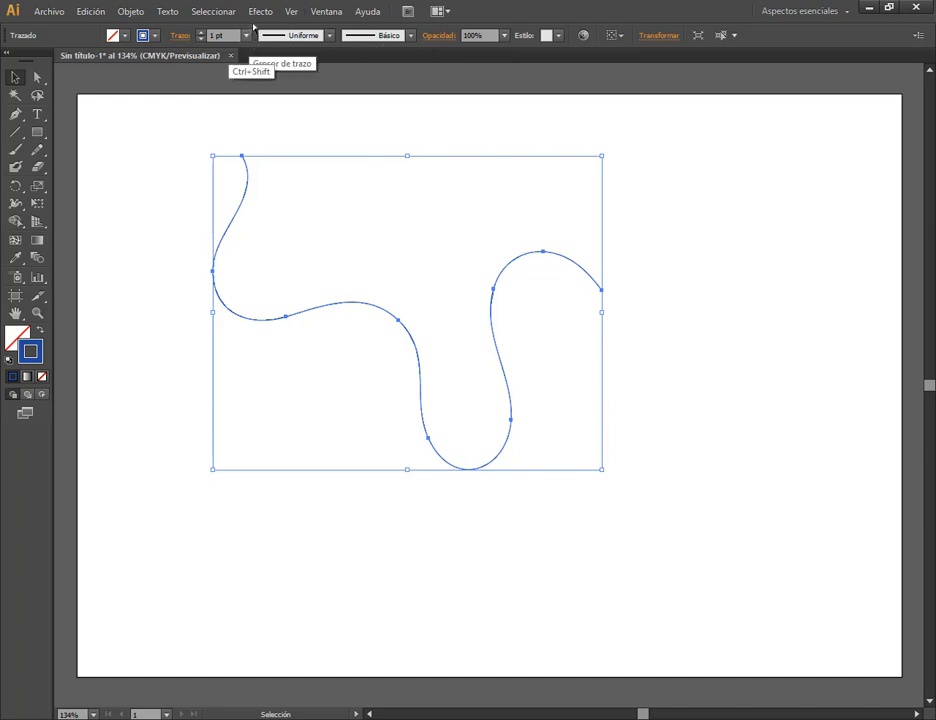
Give the wavy line the variable width profile Perfil de anchura 1 and a stroke weight of 5 pt.
click(331, 36)
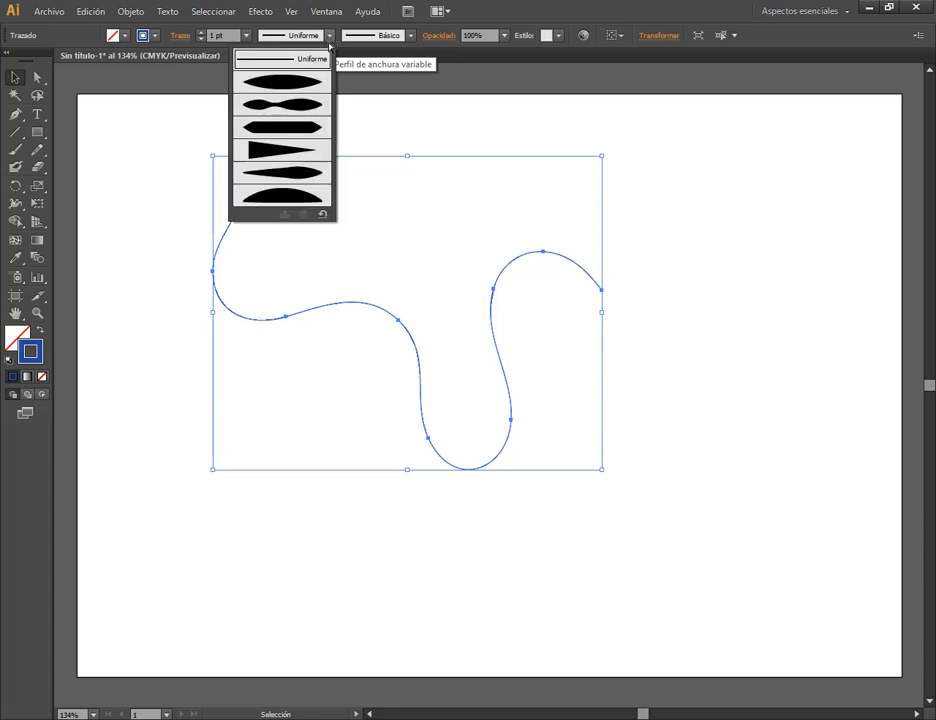
click(272, 80)
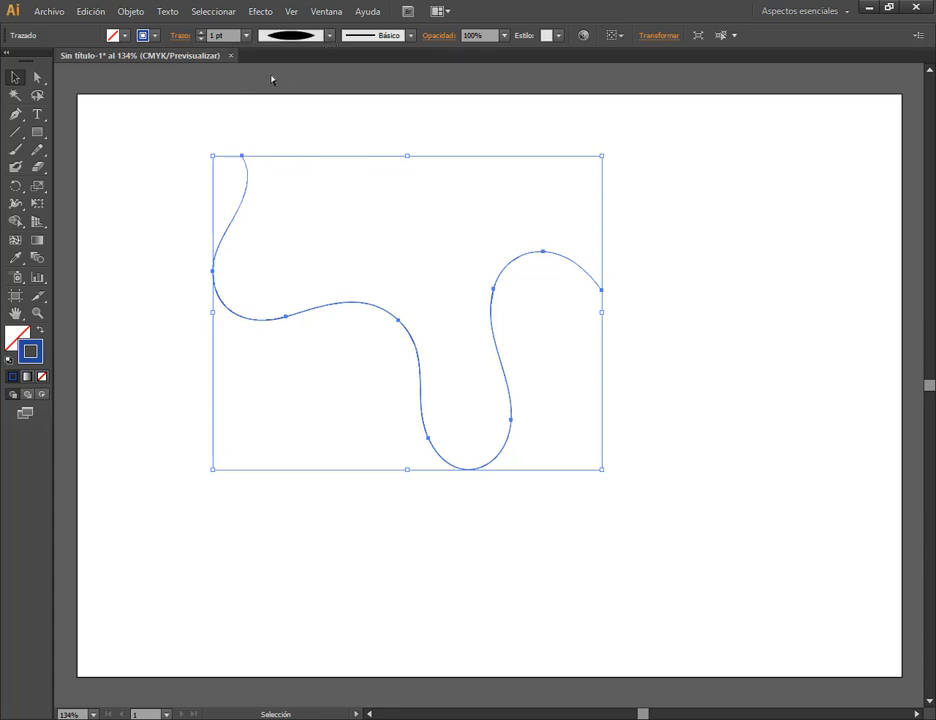
click(179, 35)
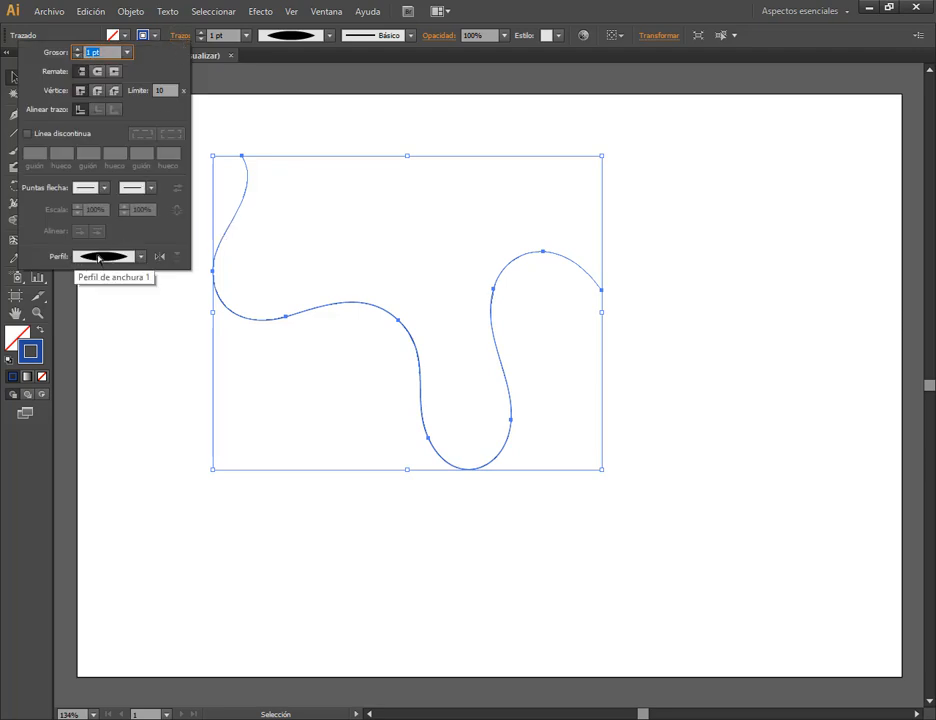
click(468, 15)
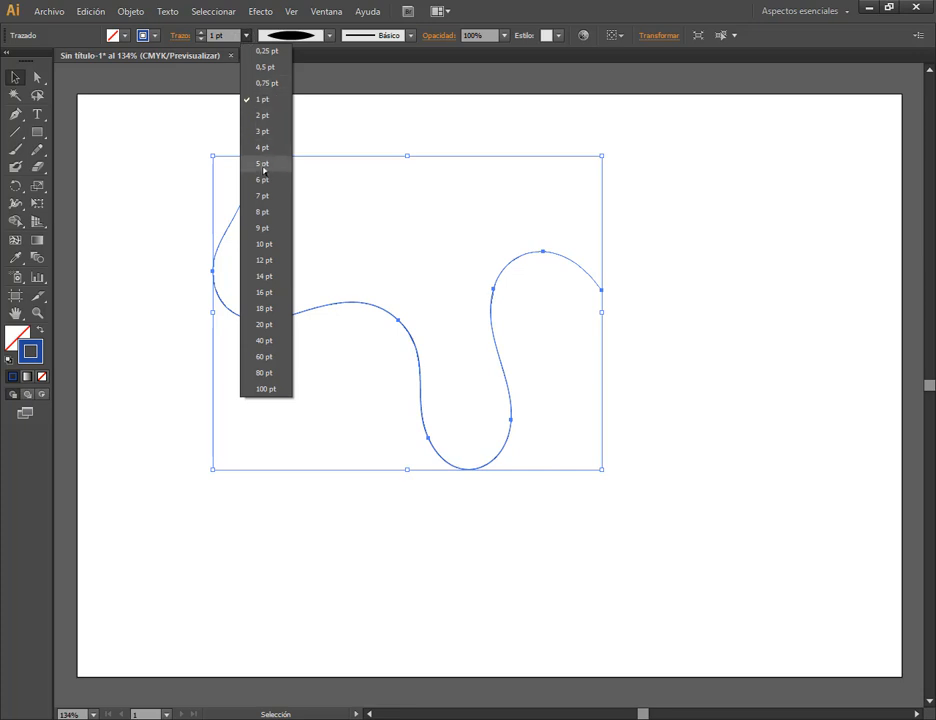
click(264, 166)
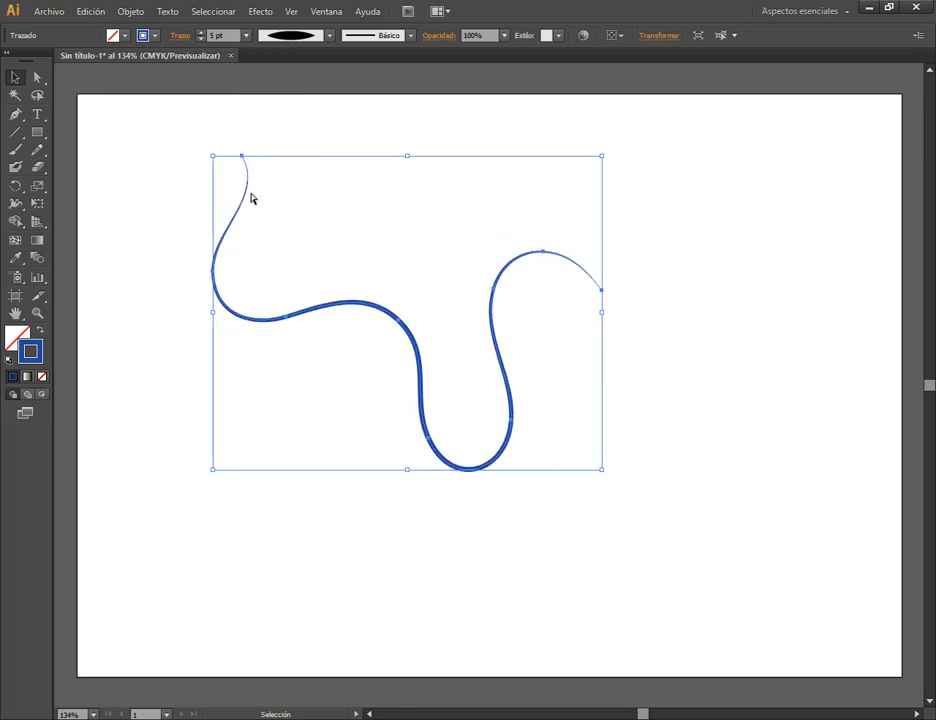
Move the wavy line slightly up and to the right on the artboard and deselect it.
click(166, 389)
drag(384, 315, 432, 277)
click(716, 219)
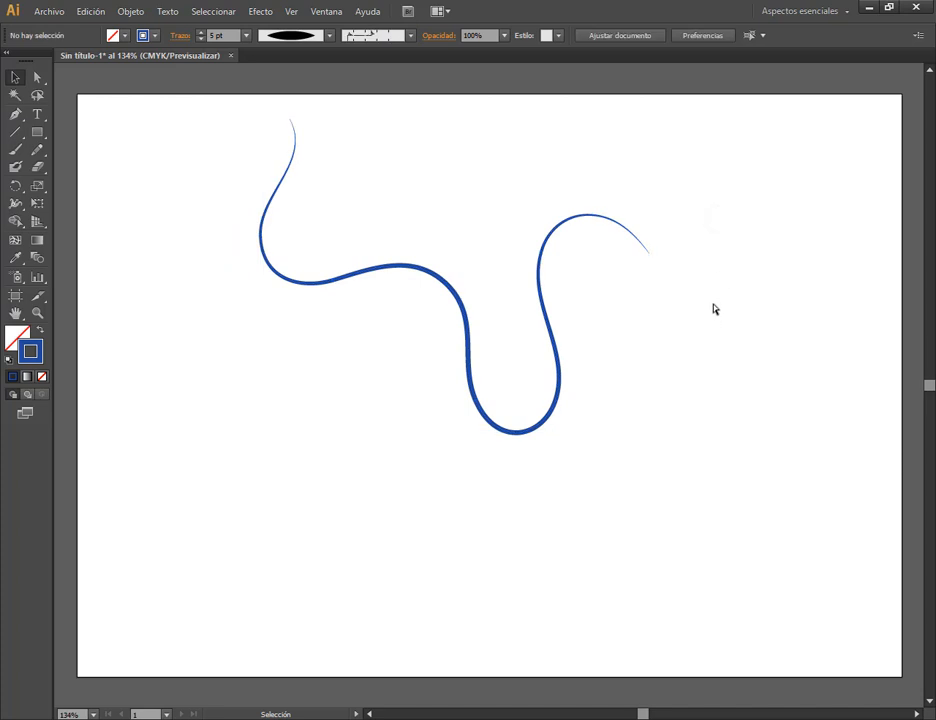
Paint a short wavy test stroke beside the blue line with the dashed pattern brush and undo it.
click(15, 149)
mouse_move(166, 233)
mouse_down()
mouse_move(165, 289)
mouse_move(221, 344)
mouse_move(262, 433)
mouse_up()
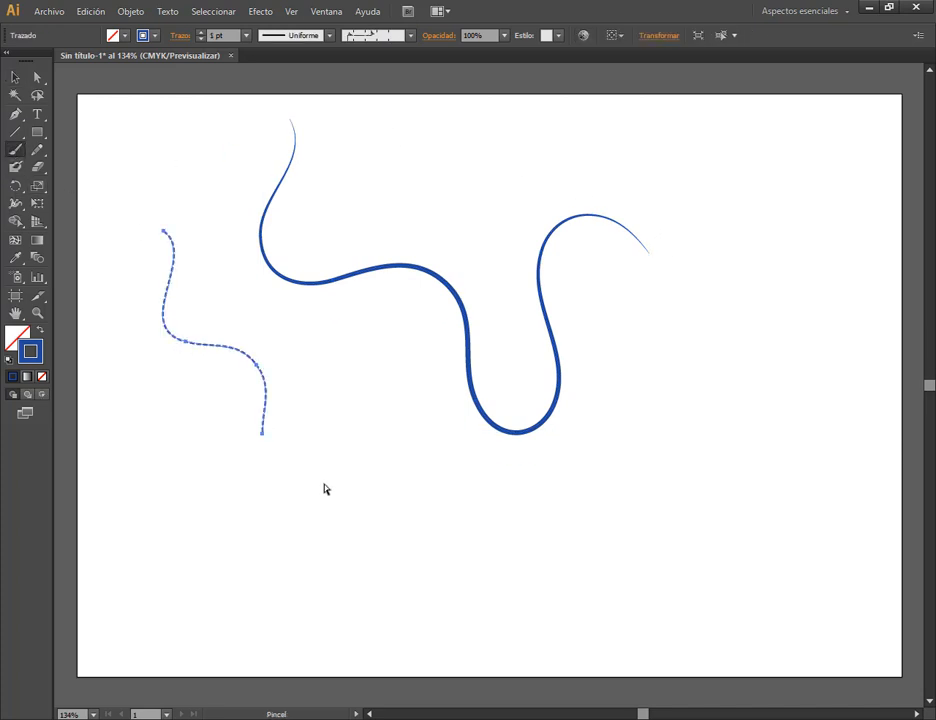
key(ctrl+z)
Set the Paintbrush's brush definition to Básico with nothing selected.
click(410, 35)
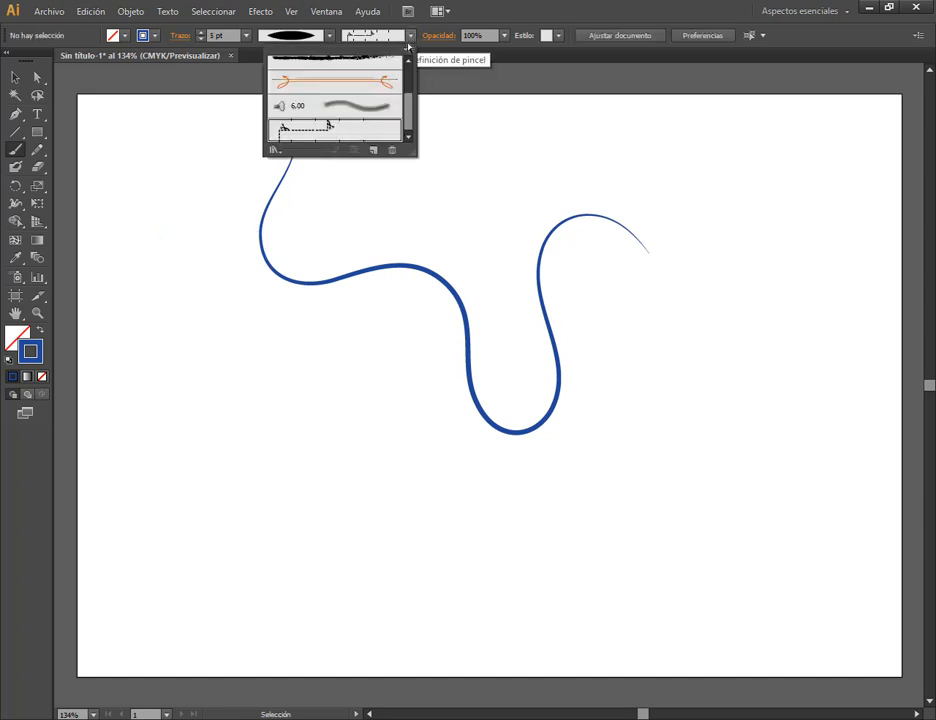
drag(408, 97, 408, 62)
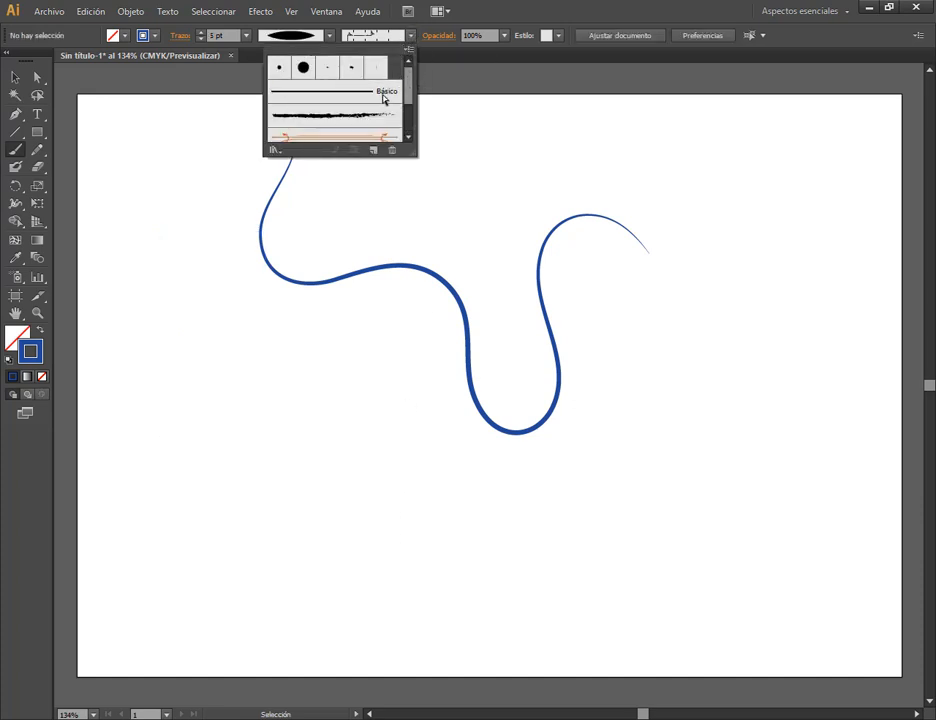
click(384, 94)
click(478, 7)
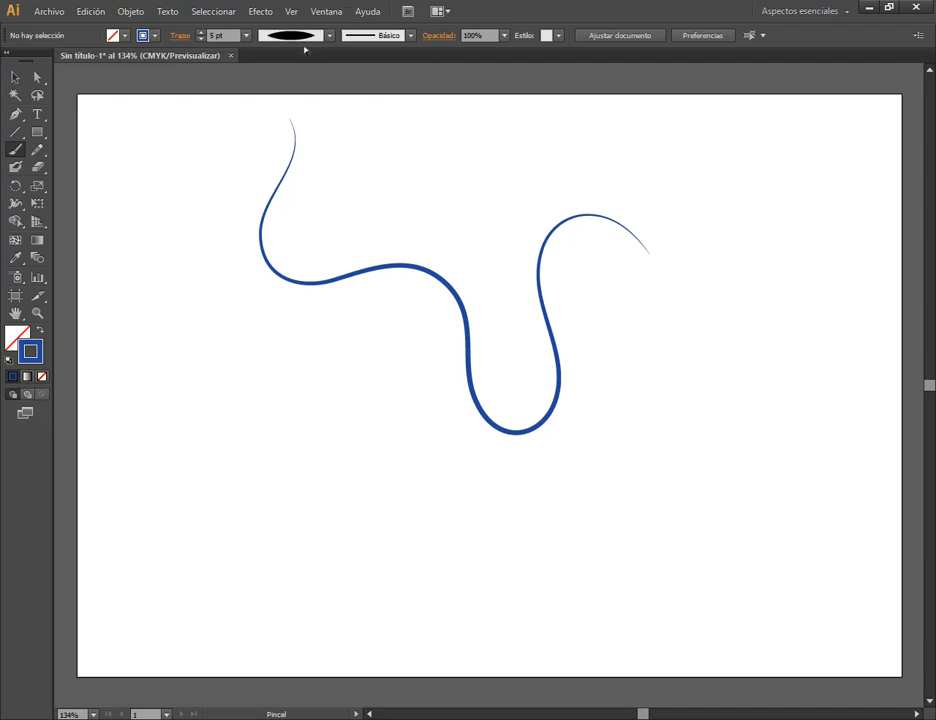
Show the Pinceles panel and place it over the right part of the artboard, clear of most of the line.
click(326, 12)
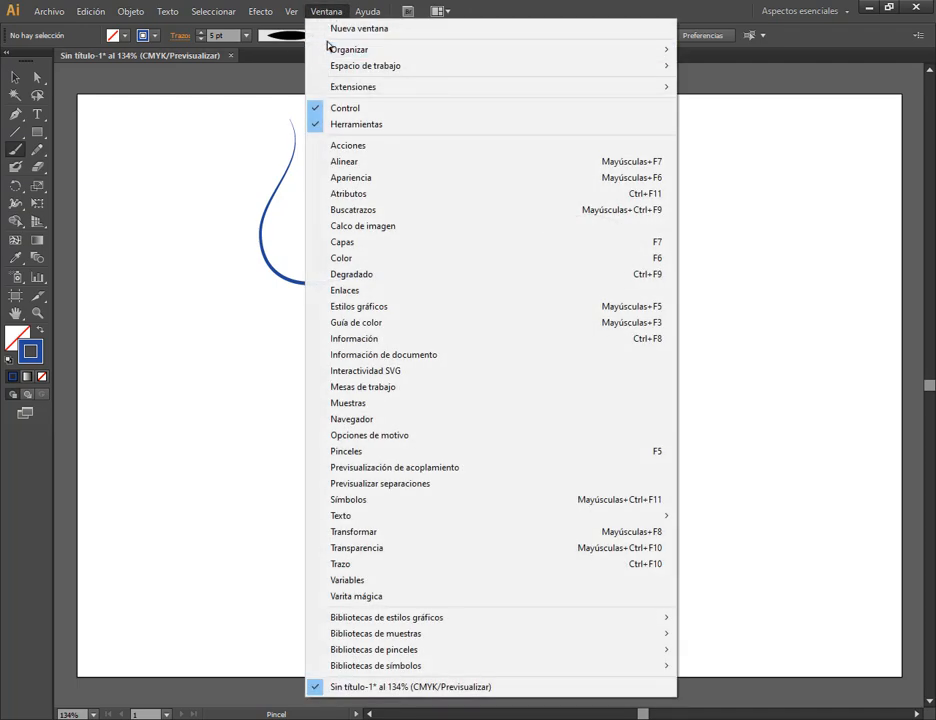
click(376, 455)
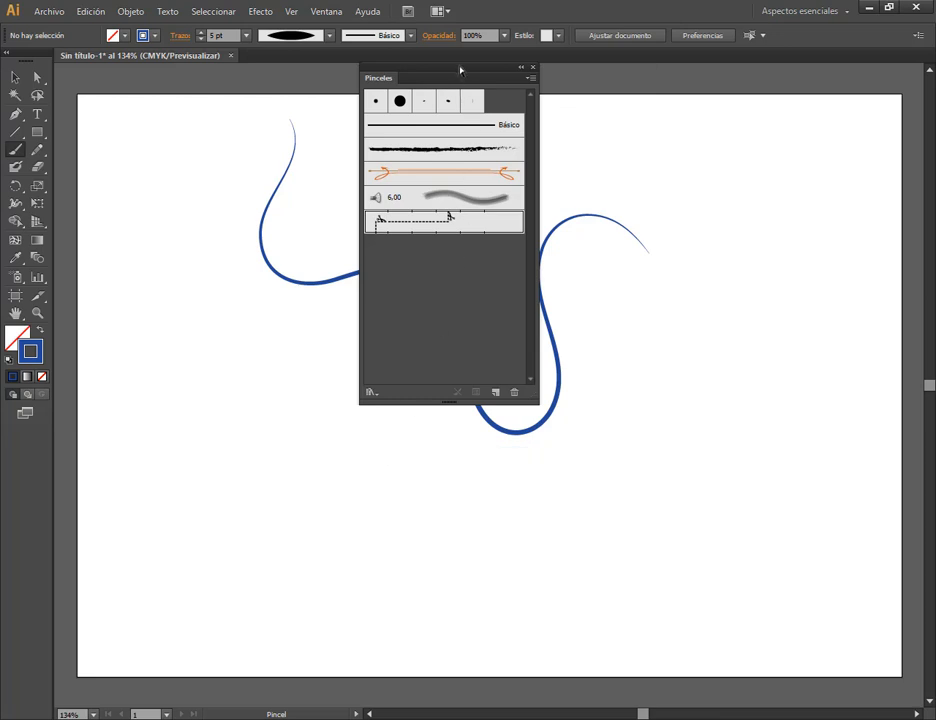
drag(460, 70, 742, 94)
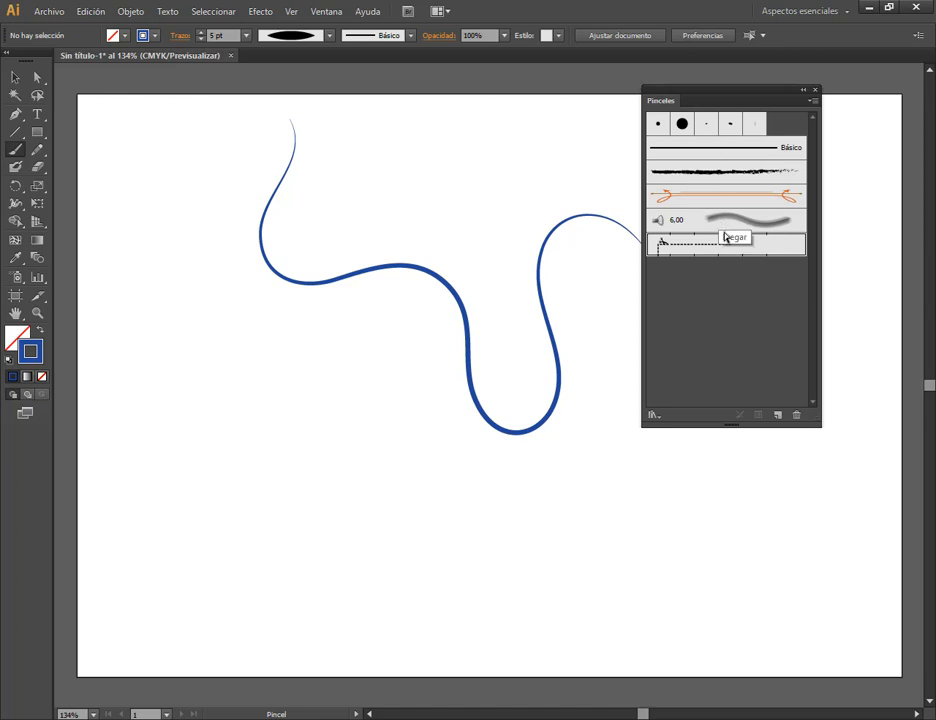
click(326, 11)
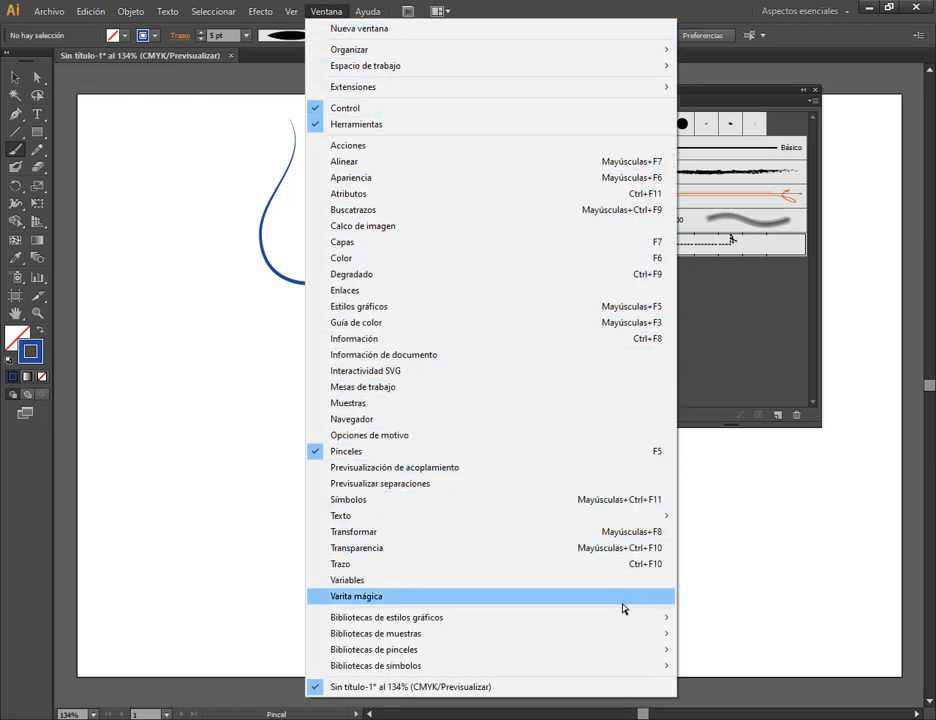
mouse_move(626, 620)
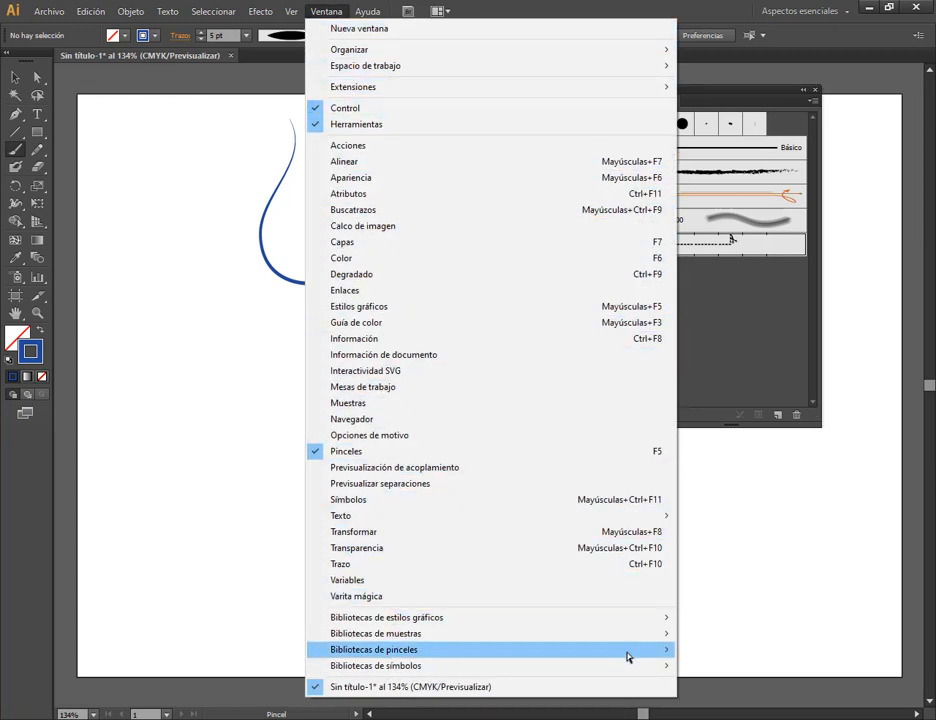
mouse_move(627, 656)
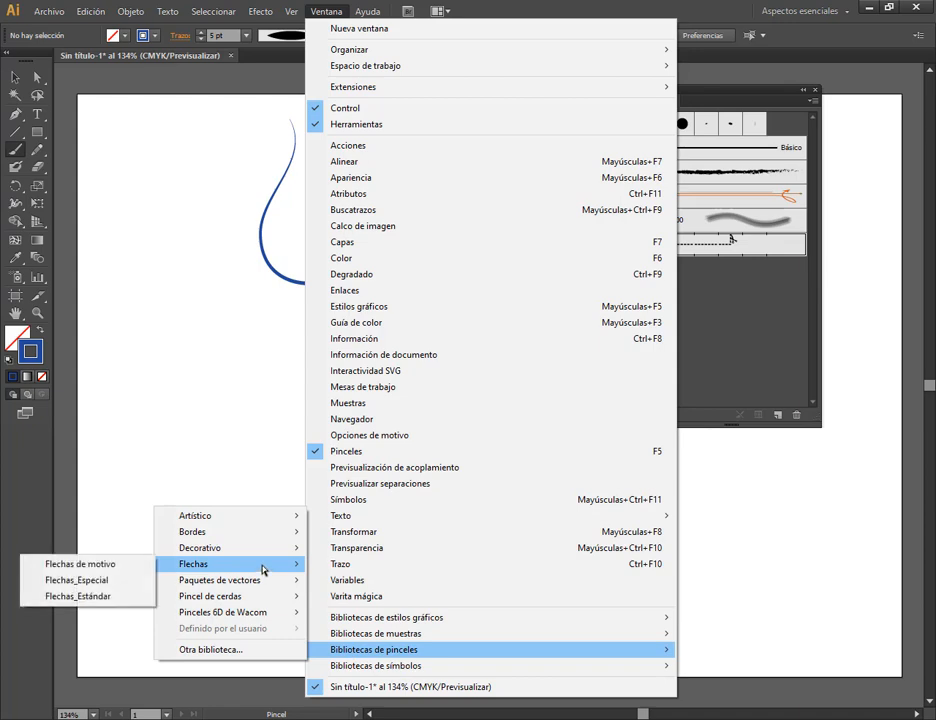
mouse_move(267, 517)
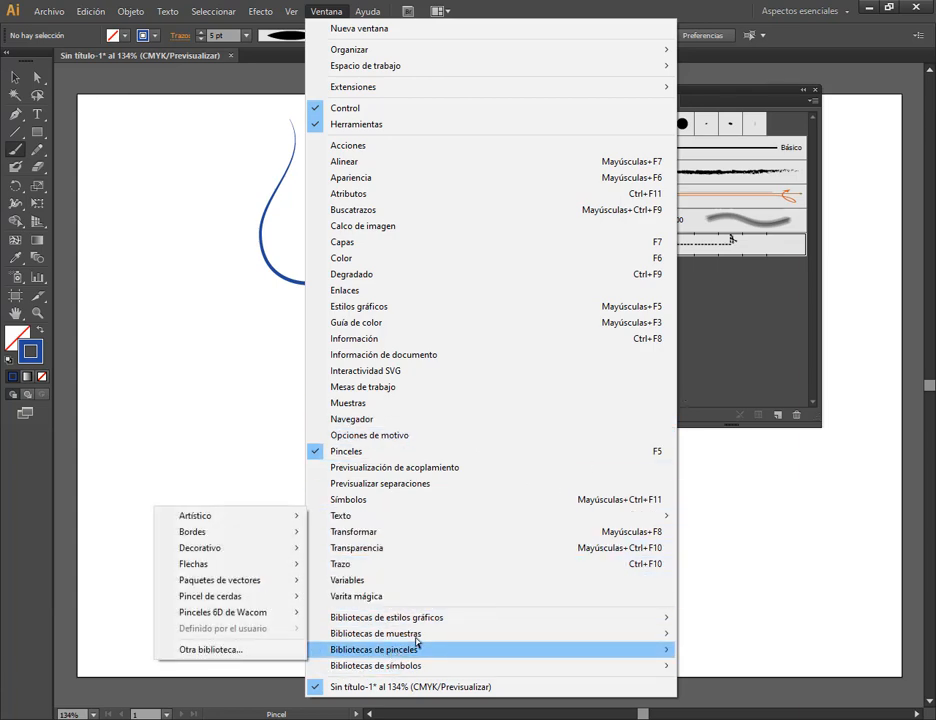
click(722, 381)
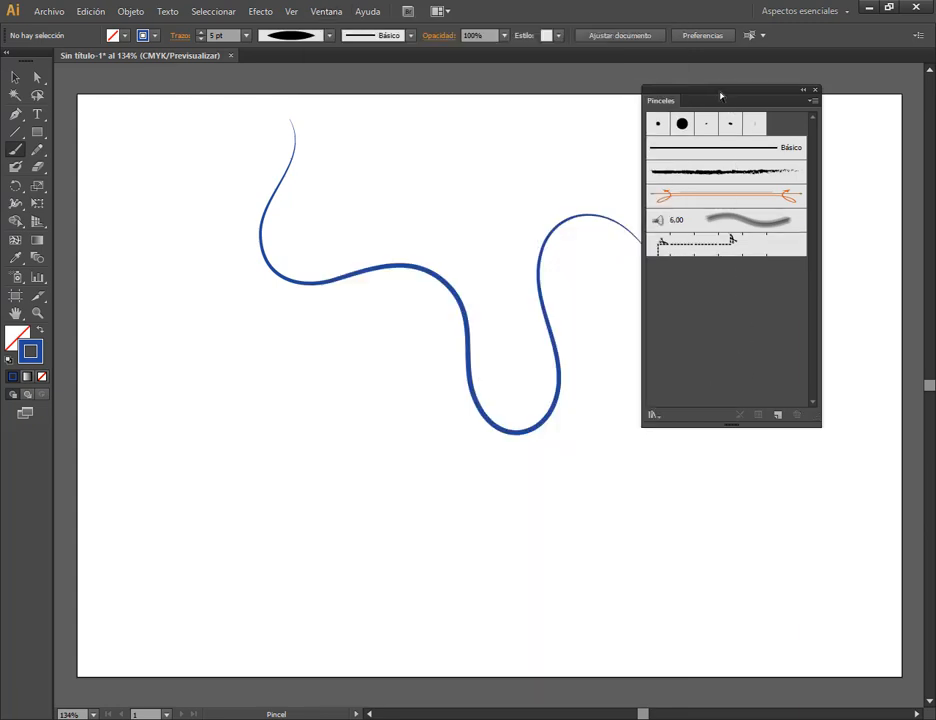
Open the Artístico_Caligráfico brush library and enlarge its panel near the artboard's upper-left corner.
mouse_move(720, 96)
mouse_down()
mouse_move(719, 115)
mouse_move(717, 86)
mouse_up()
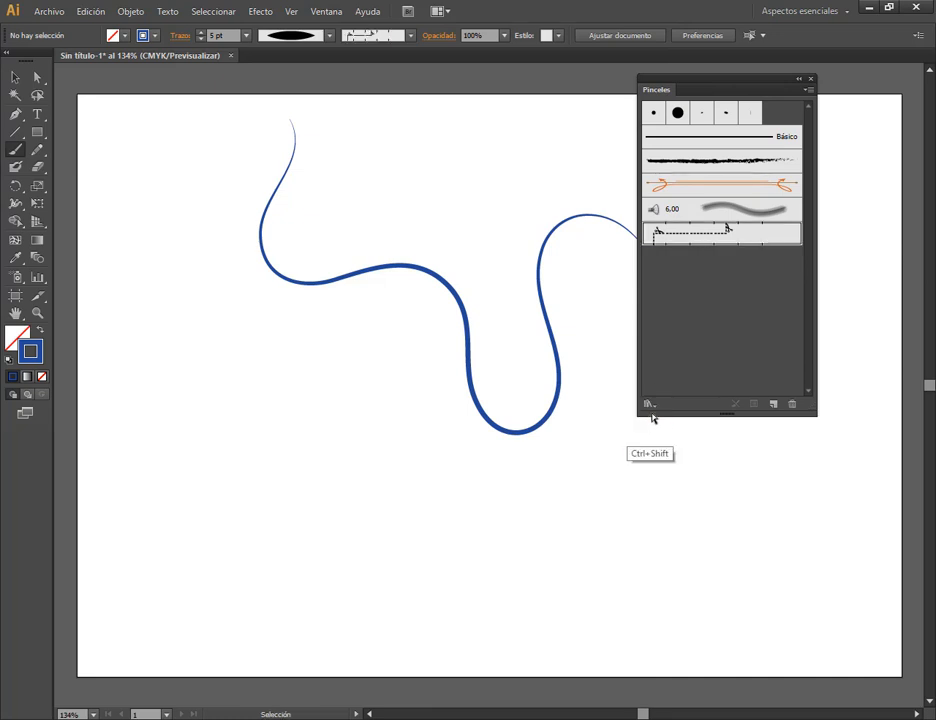
click(650, 404)
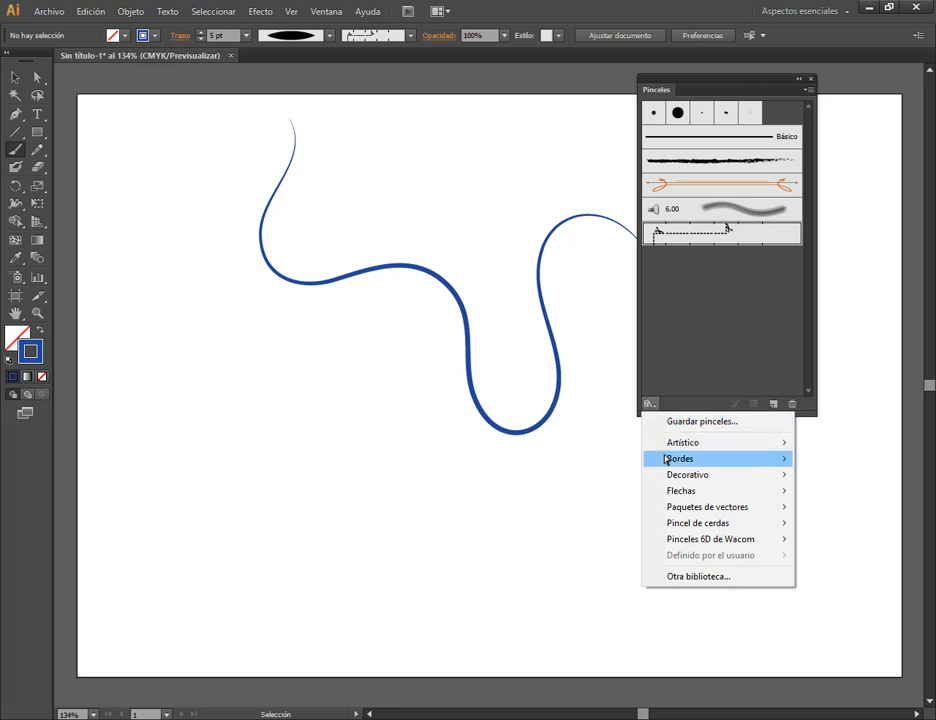
mouse_move(670, 461)
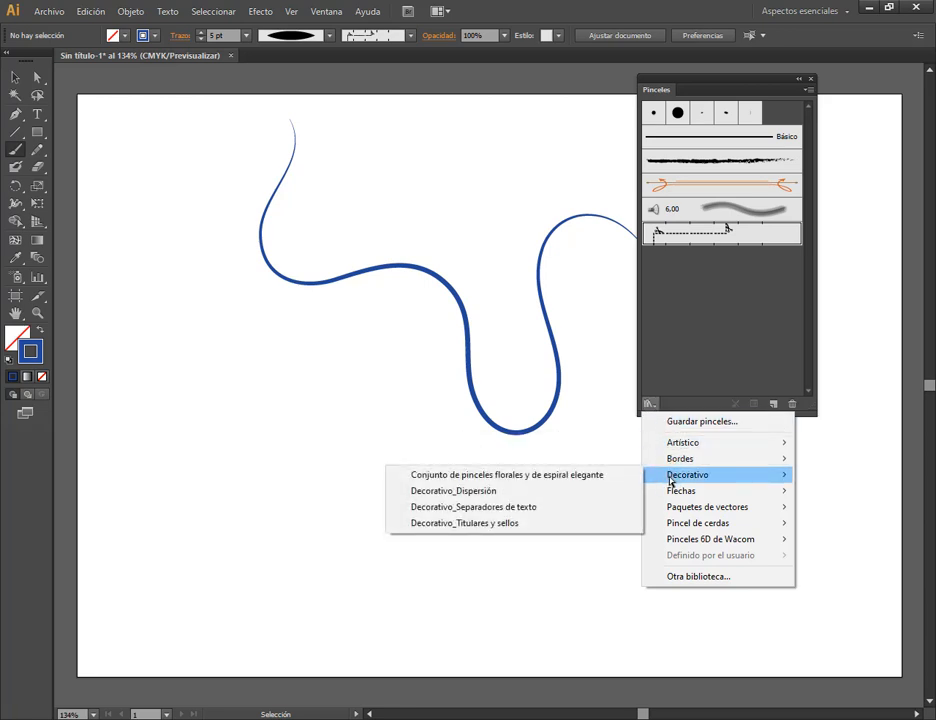
mouse_move(672, 510)
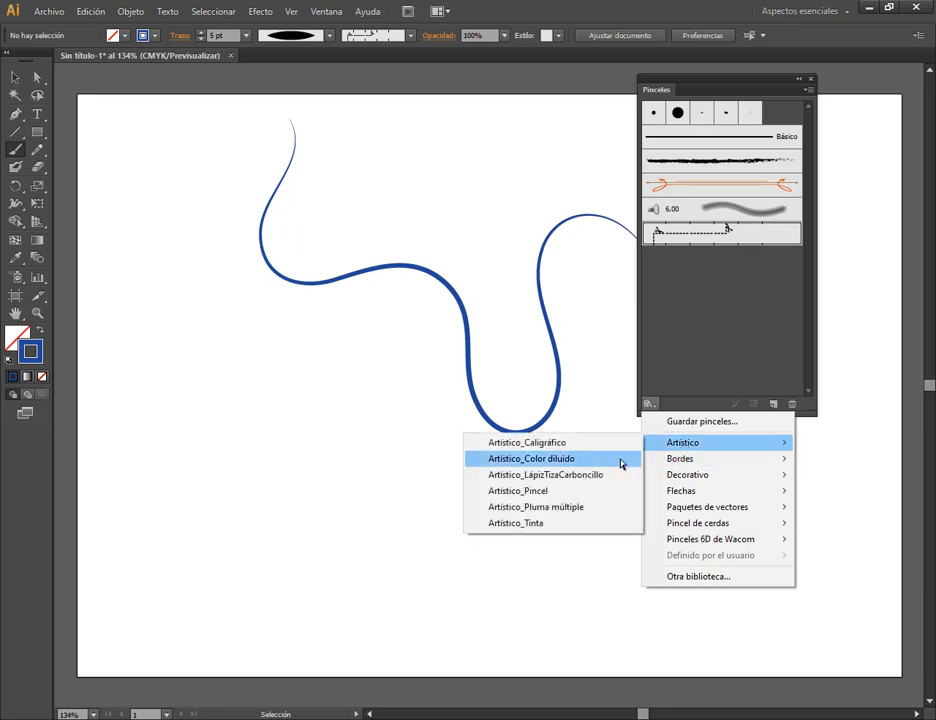
click(572, 443)
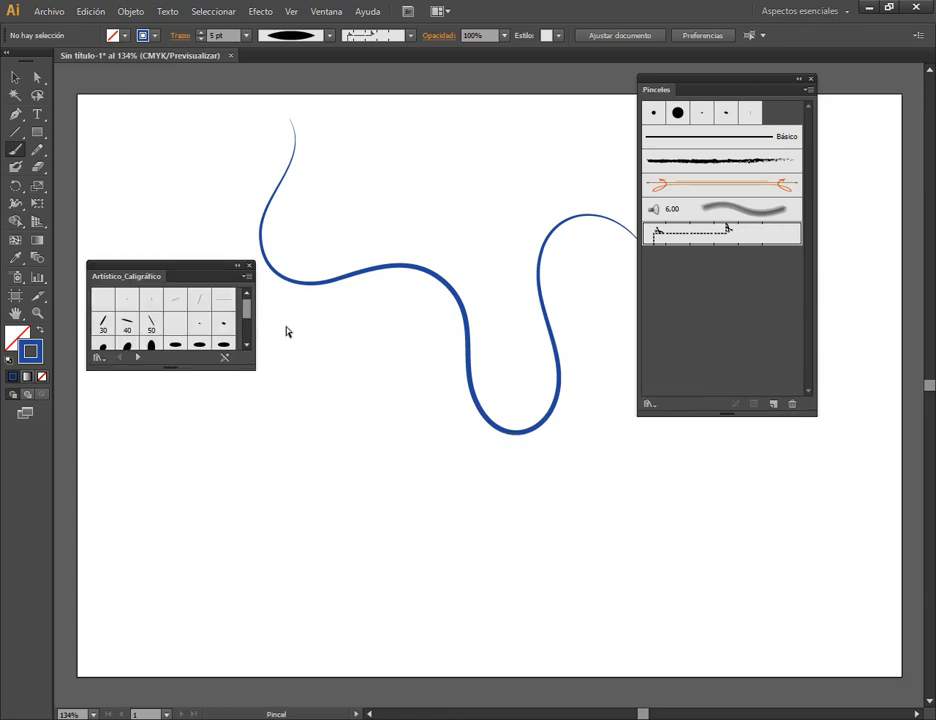
drag(250, 366, 252, 456)
drag(190, 270, 192, 115)
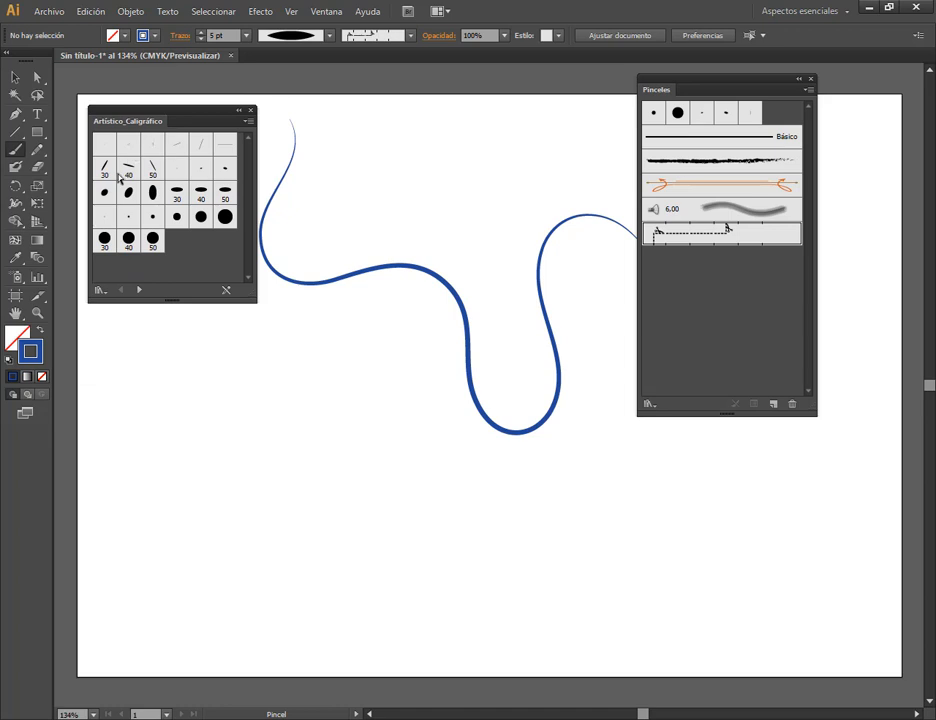
Add the Artístico_Pincel brush library alongside the calligraphic one and enlarge the shared panel to view its lower brushes.
click(649, 405)
mouse_move(671, 452)
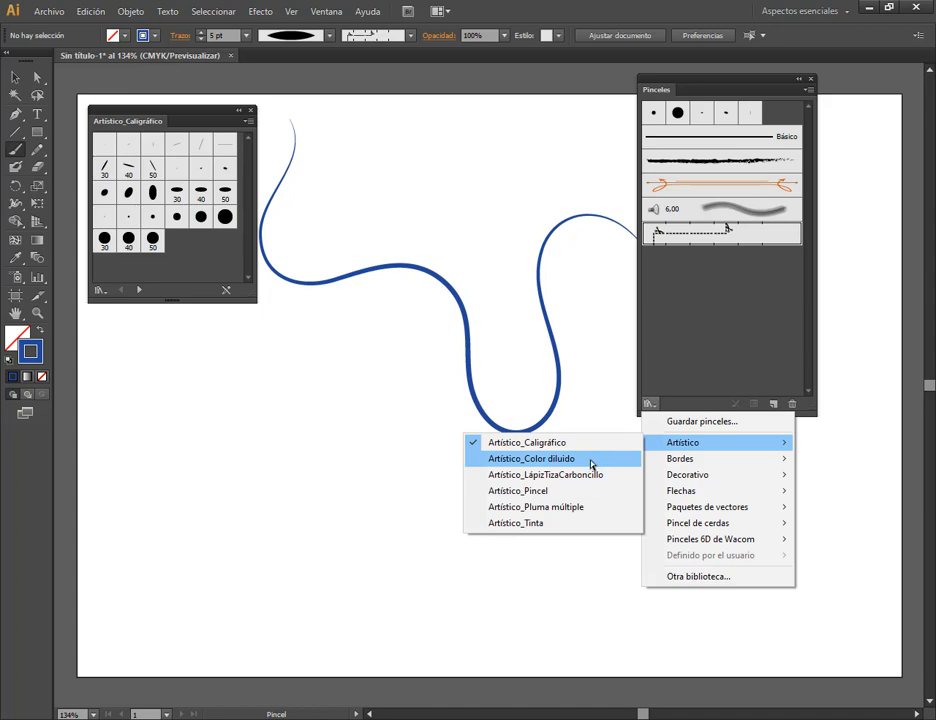
click(572, 493)
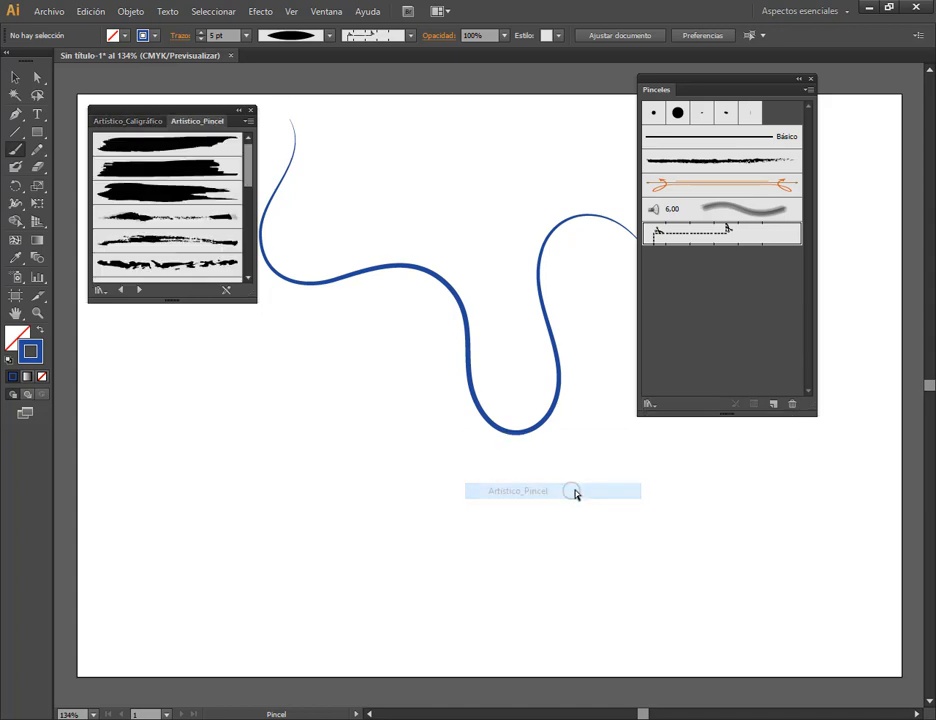
click(126, 122)
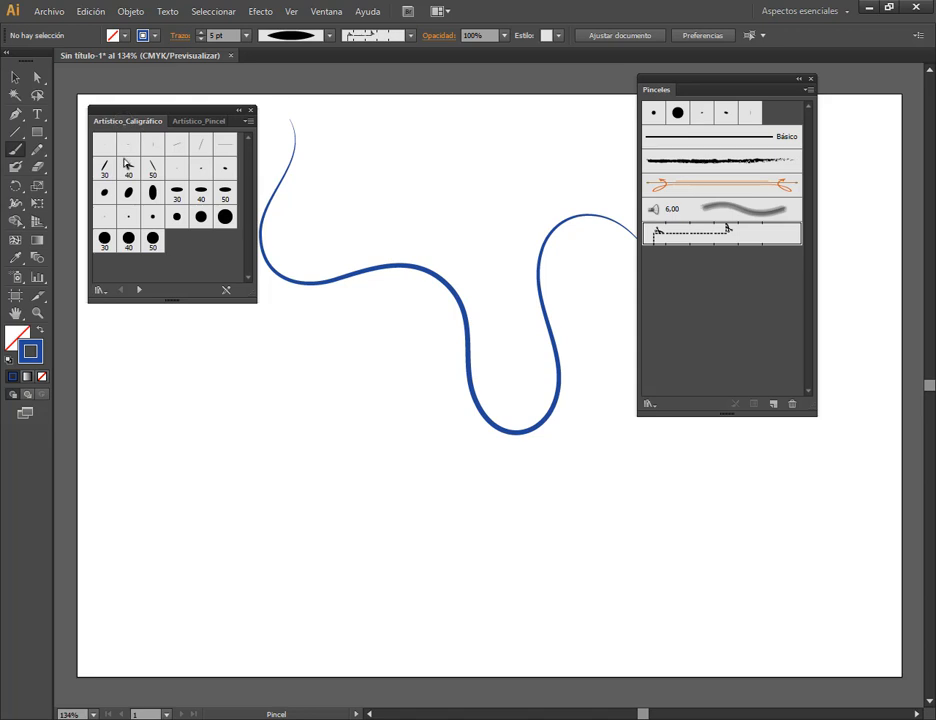
click(186, 122)
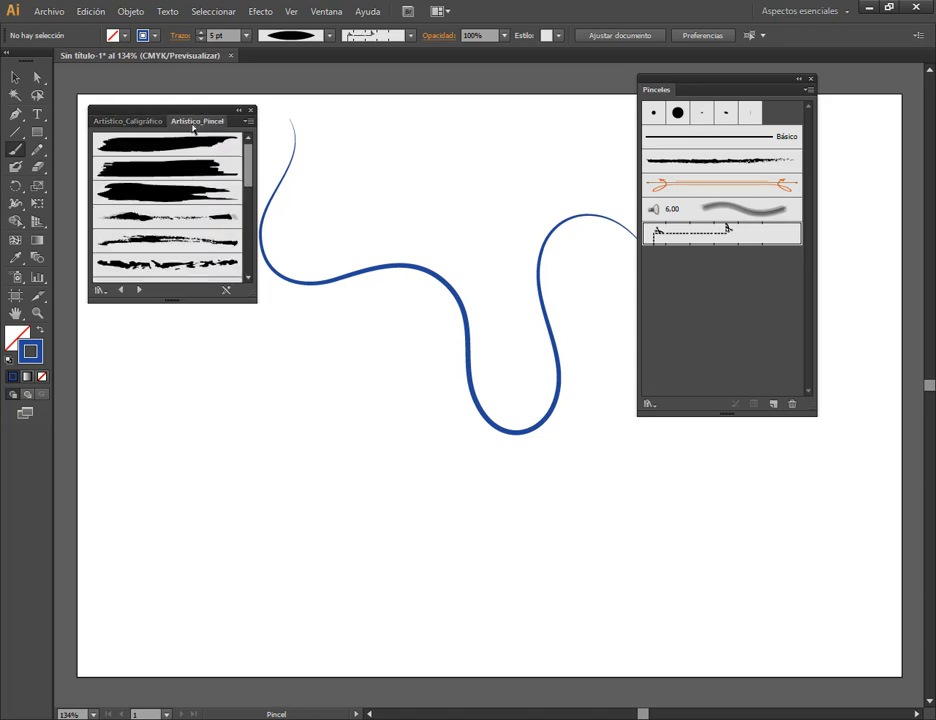
drag(199, 114, 198, 99)
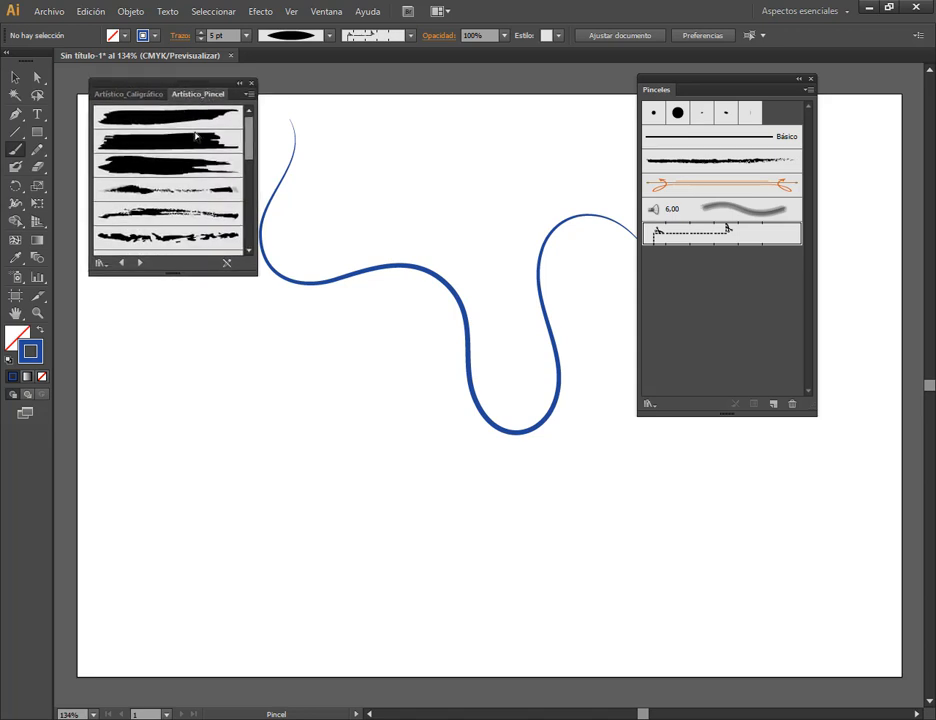
drag(254, 273, 263, 390)
scroll(263, 309, down, 2)
scroll(263, 309, down, 3)
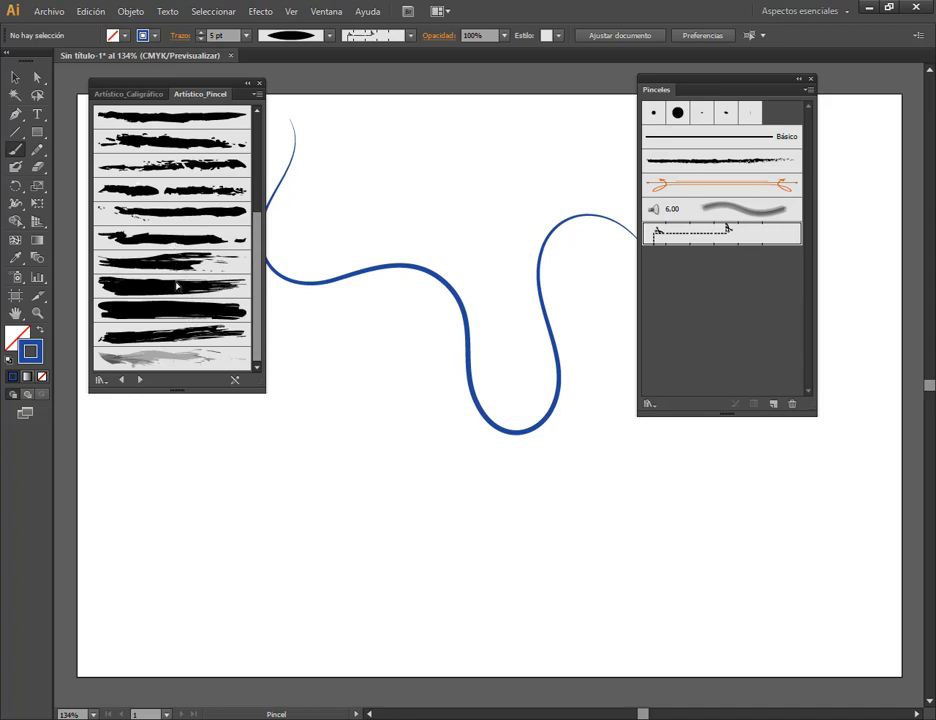
Paint a wavy stroke below the thin blue line and a short one above it with the wide dry-bristle Artístico_Pincel brush.
click(176, 286)
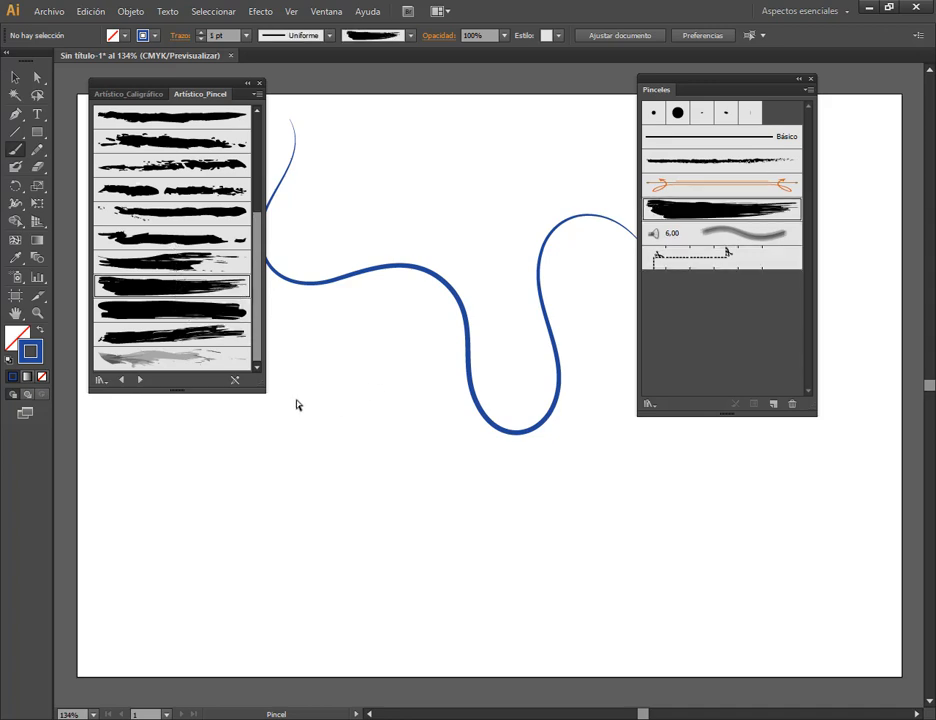
mouse_move(325, 479)
mouse_down()
mouse_move(424, 478)
mouse_move(453, 574)
mouse_move(502, 488)
mouse_up()
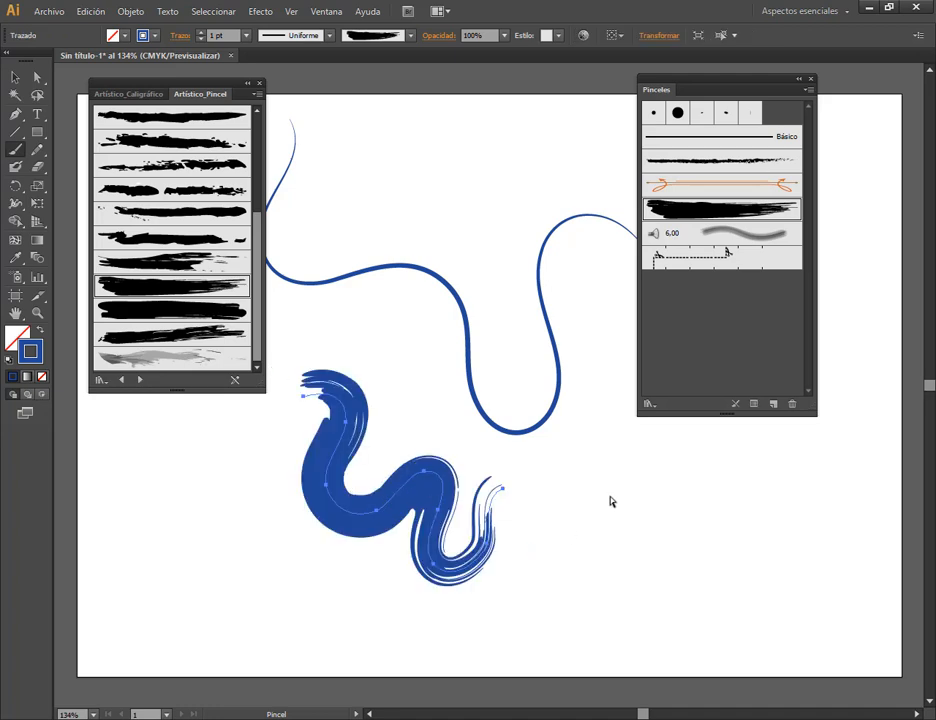
drag(343, 229, 345, 185)
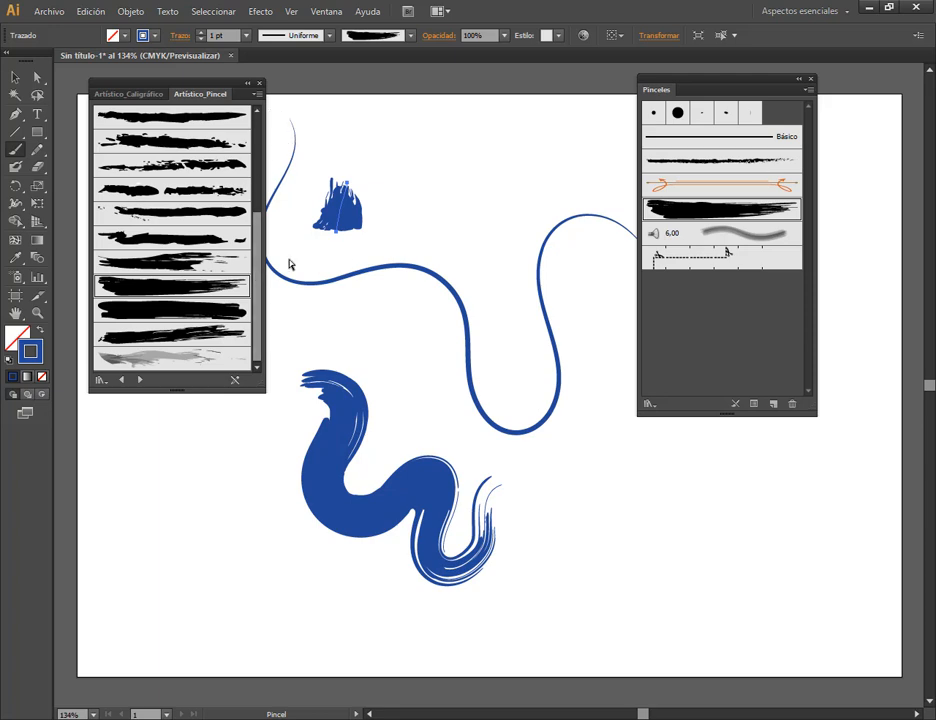
Switch the short stroke to the narrower rough-edged brush and paint another short stroke and an arch beside it.
click(234, 139)
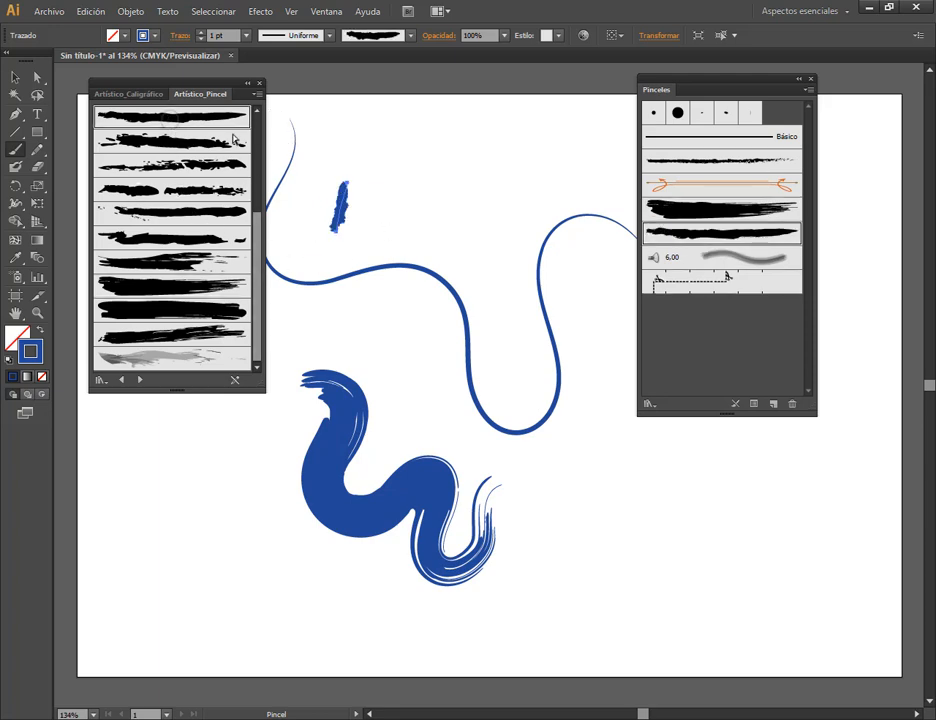
drag(396, 216, 407, 174)
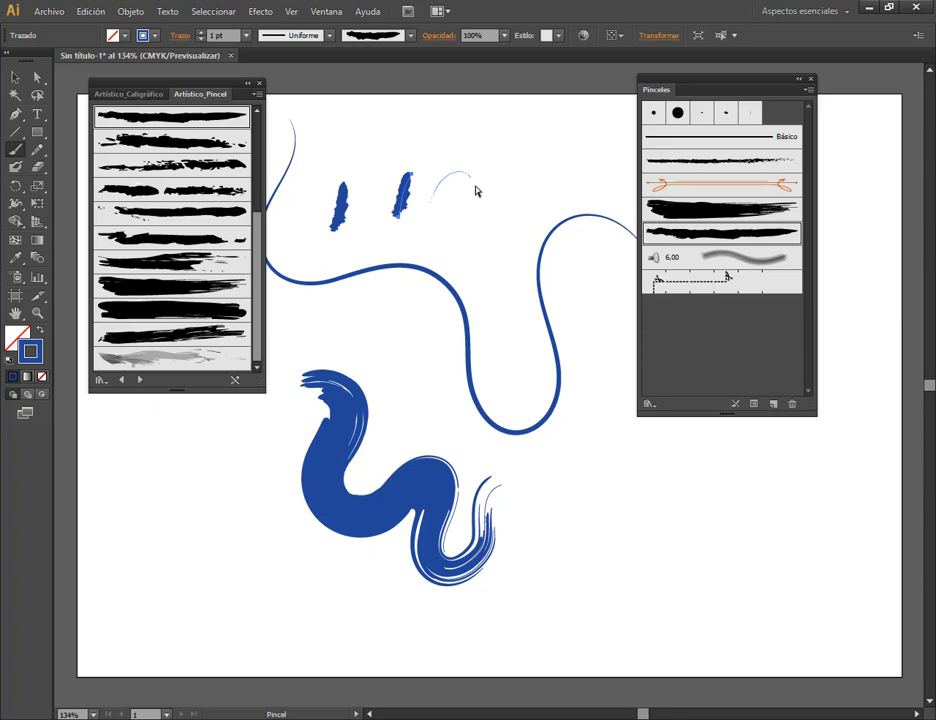
drag(476, 190, 490, 230)
Apply the 30 pt. Plano calligraphic brush to the arch and paint three more strokes with it in the empty areas.
click(122, 94)
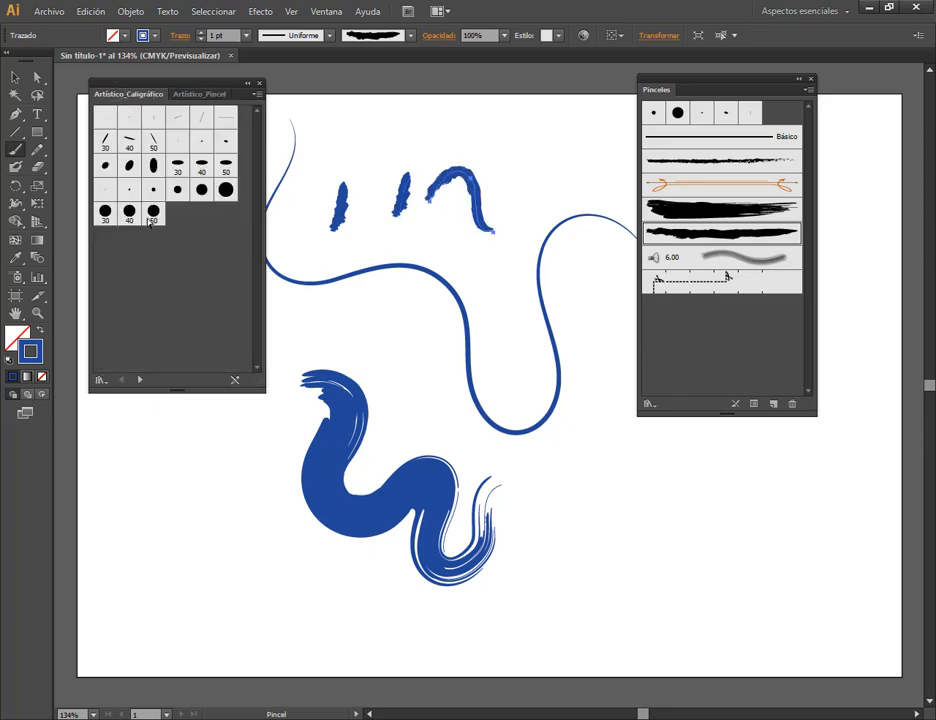
click(105, 140)
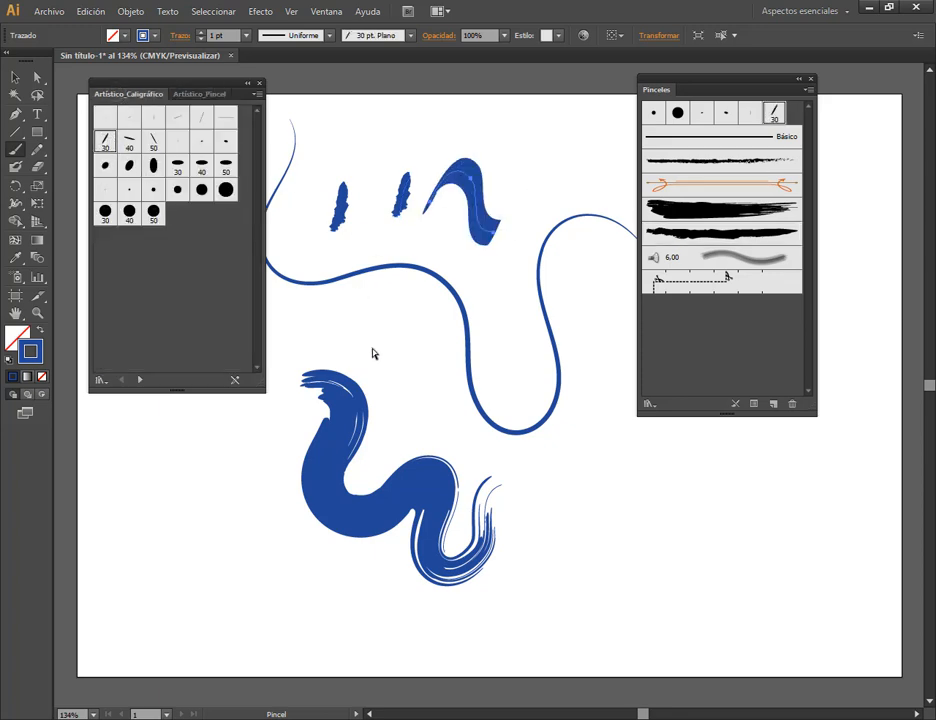
drag(322, 320, 413, 328)
drag(559, 452, 533, 578)
mouse_move(537, 470)
mouse_down()
mouse_move(577, 459)
mouse_move(611, 470)
mouse_move(610, 515)
mouse_move(657, 523)
mouse_move(688, 490)
mouse_up()
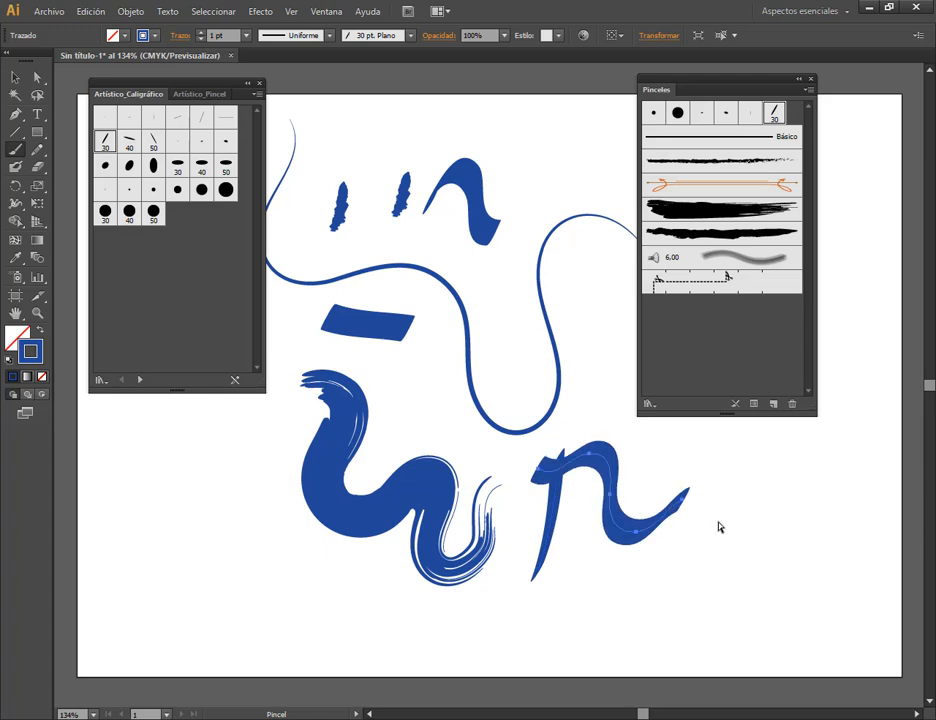
Close the brush library panel and delete all the strokes from the artboard.
click(260, 84)
click(15, 77)
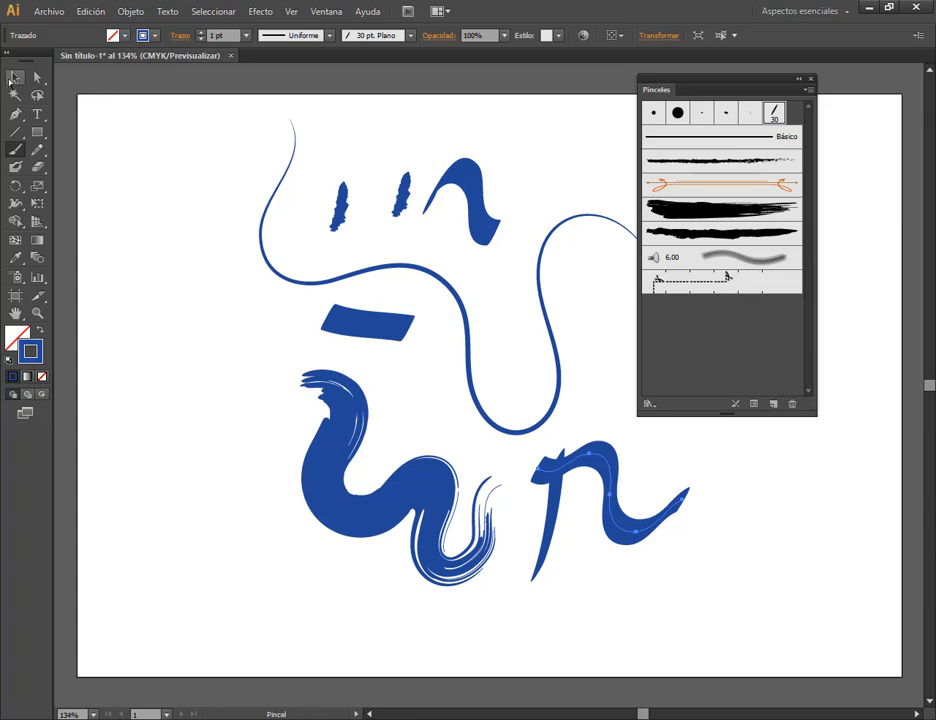
mouse_move(205, 150)
mouse_down()
mouse_move(704, 633)
mouse_move(669, 608)
mouse_up()
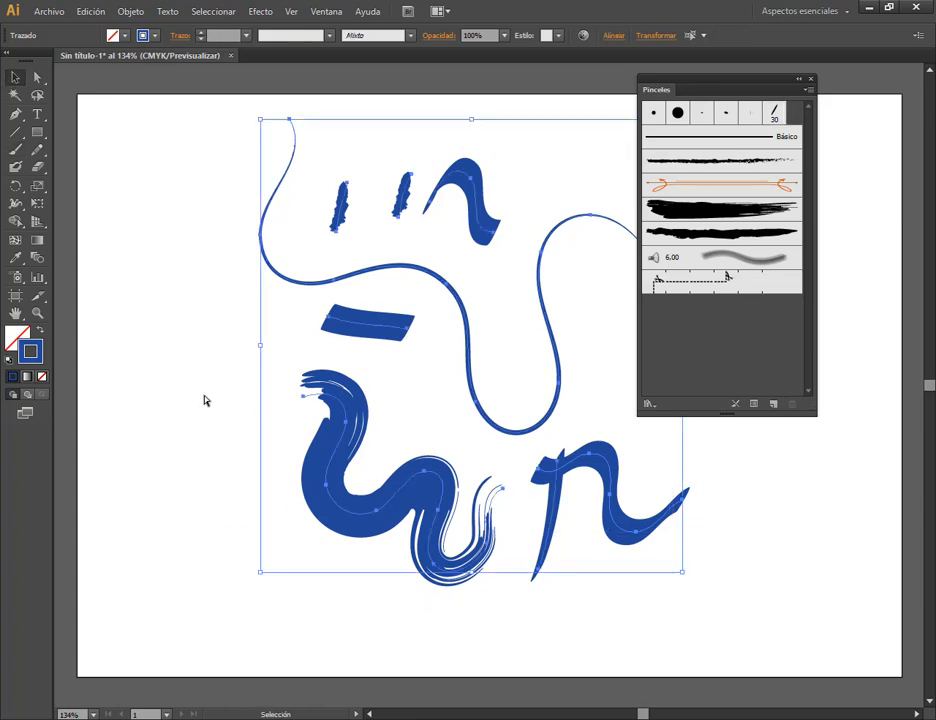
key(Delete)
Paint a curved test stroke on the empty artboard with the 30 pt. Plano brush and undo it.
click(15, 149)
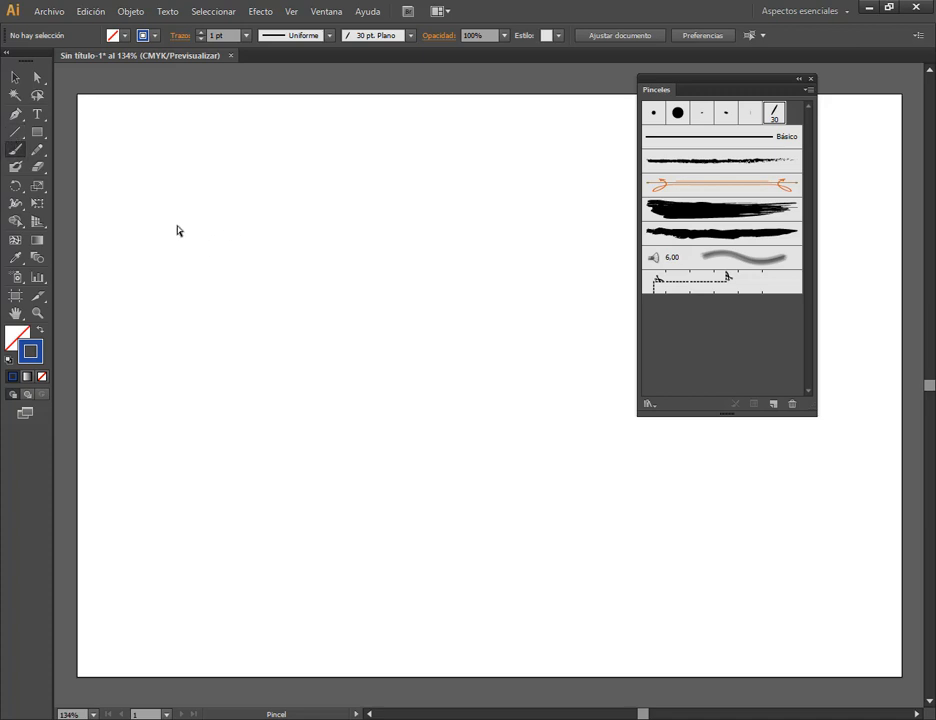
mouse_move(158, 250)
mouse_down()
mouse_move(160, 324)
mouse_move(209, 370)
mouse_move(261, 403)
mouse_up()
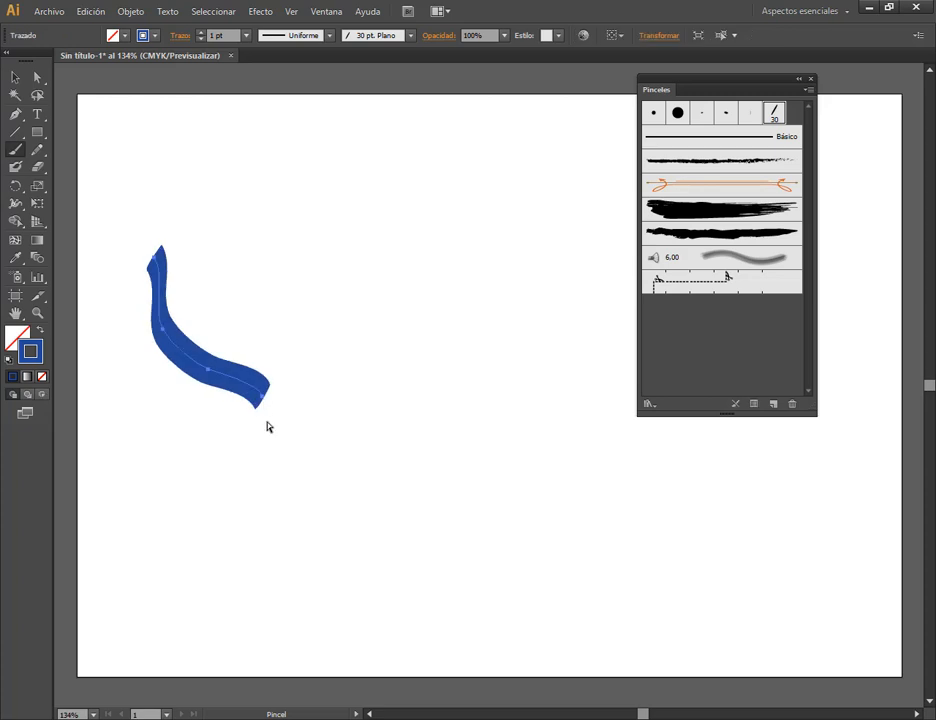
key(ctrl+z)
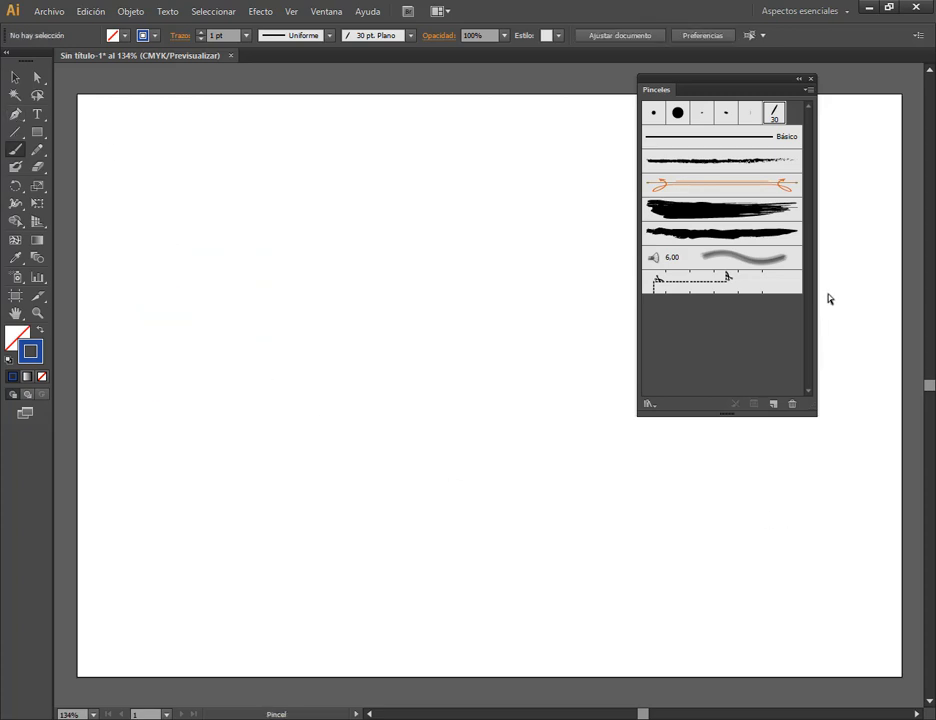
Set the brush definition to Básico and close the Pinceles panel.
click(779, 146)
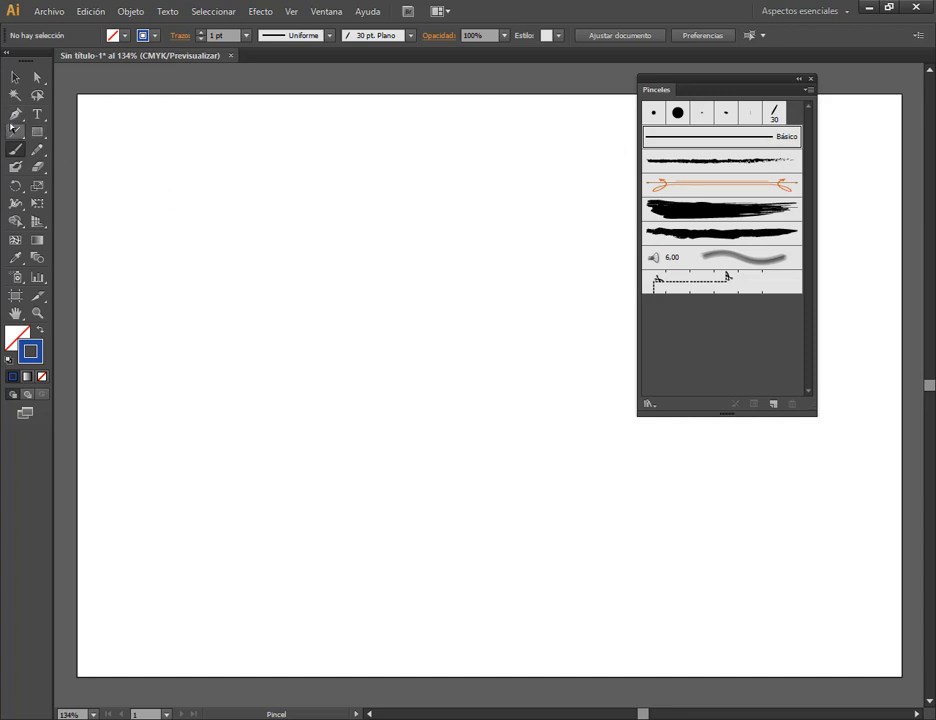
click(15, 113)
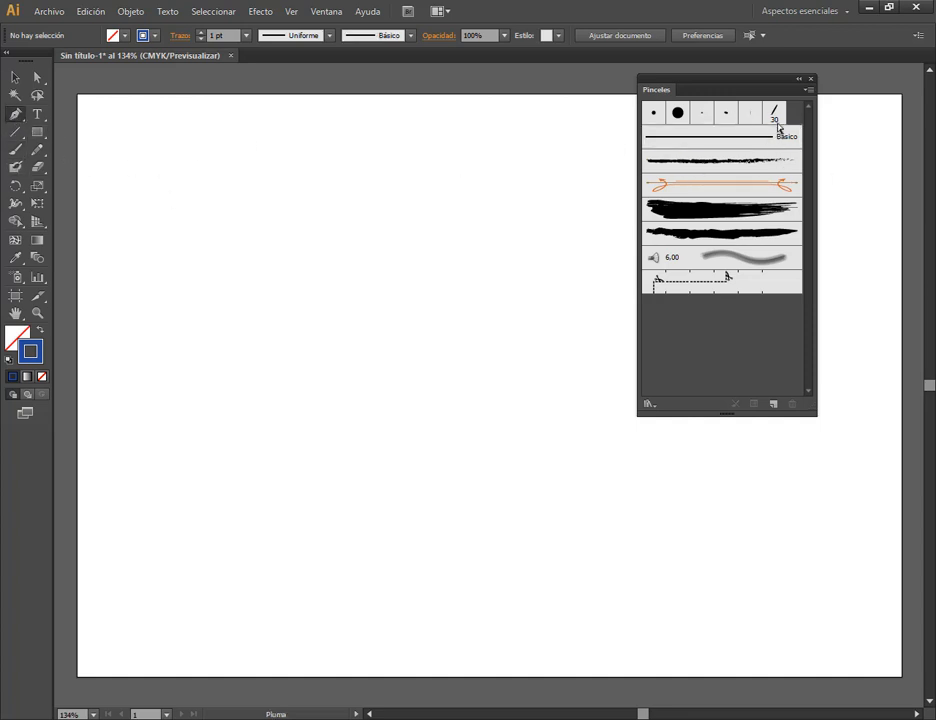
click(811, 79)
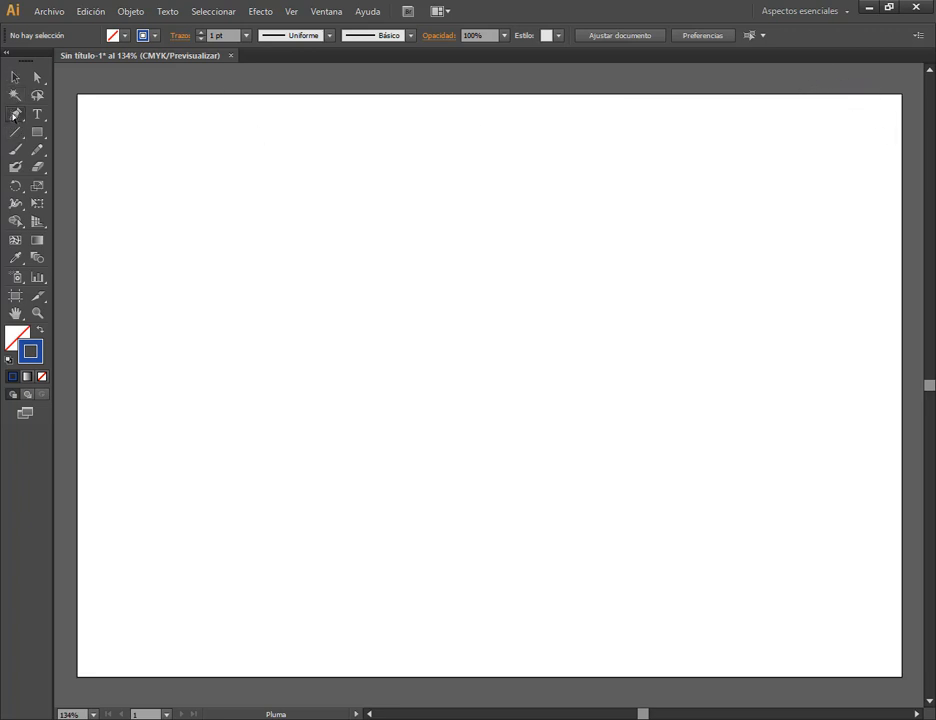
Draw an open U-shaped curve with the Pen tool across the artboard, using four anchor points, and finish the path.
click(15, 114)
click(129, 183)
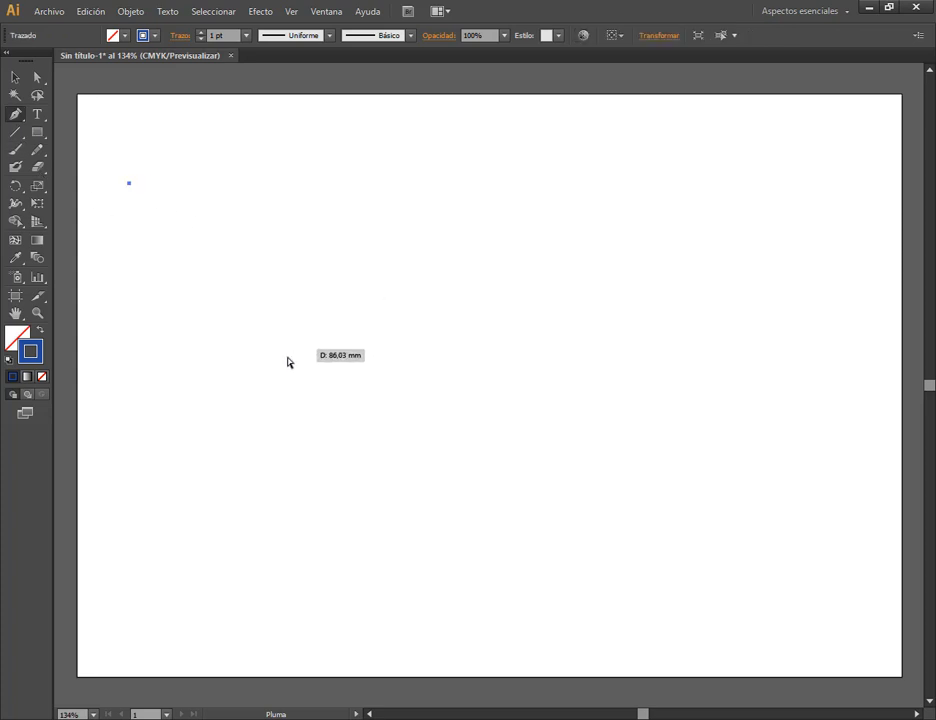
drag(254, 364, 258, 530)
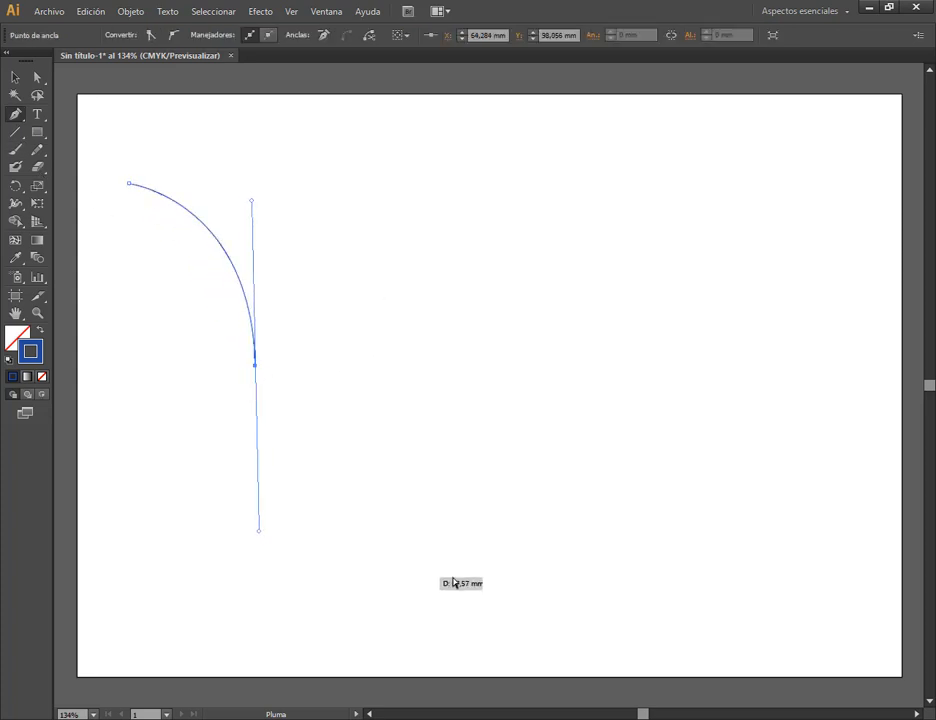
drag(608, 536, 686, 421)
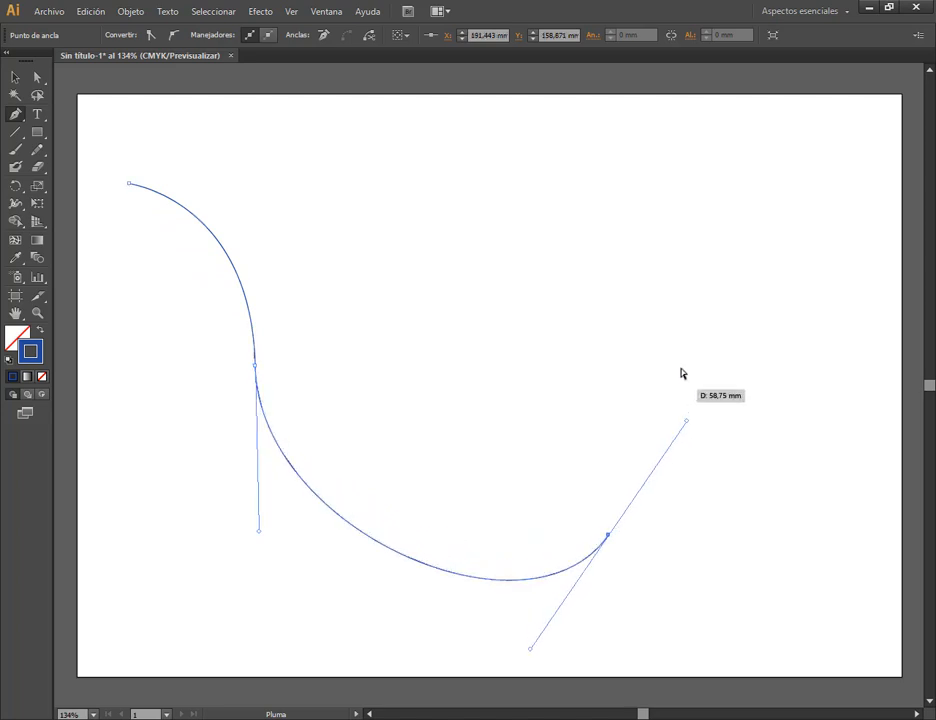
drag(743, 240, 842, 240)
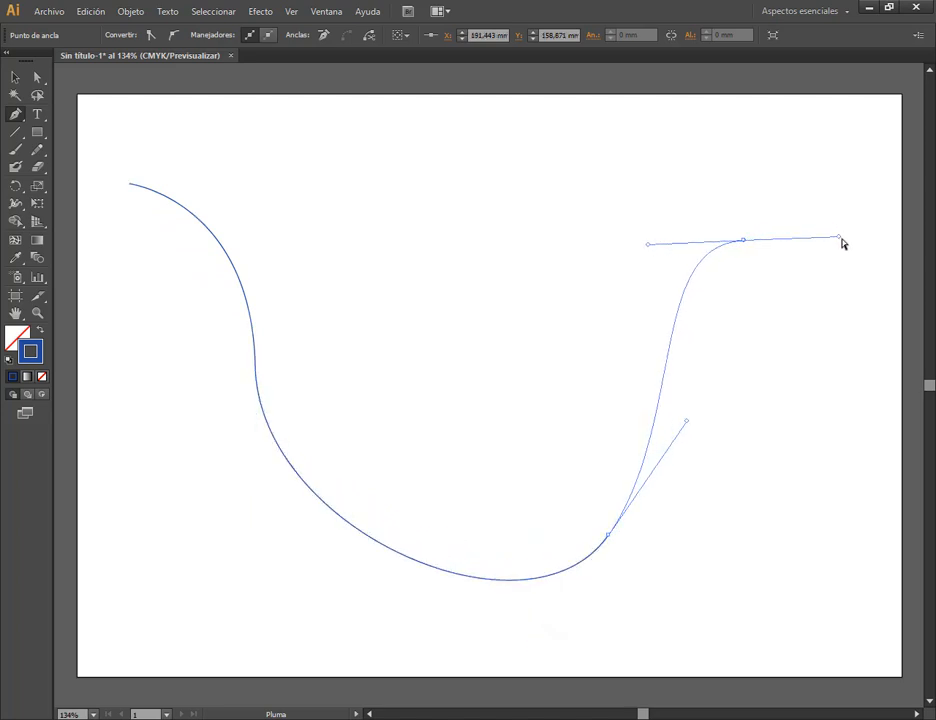
click(15, 77)
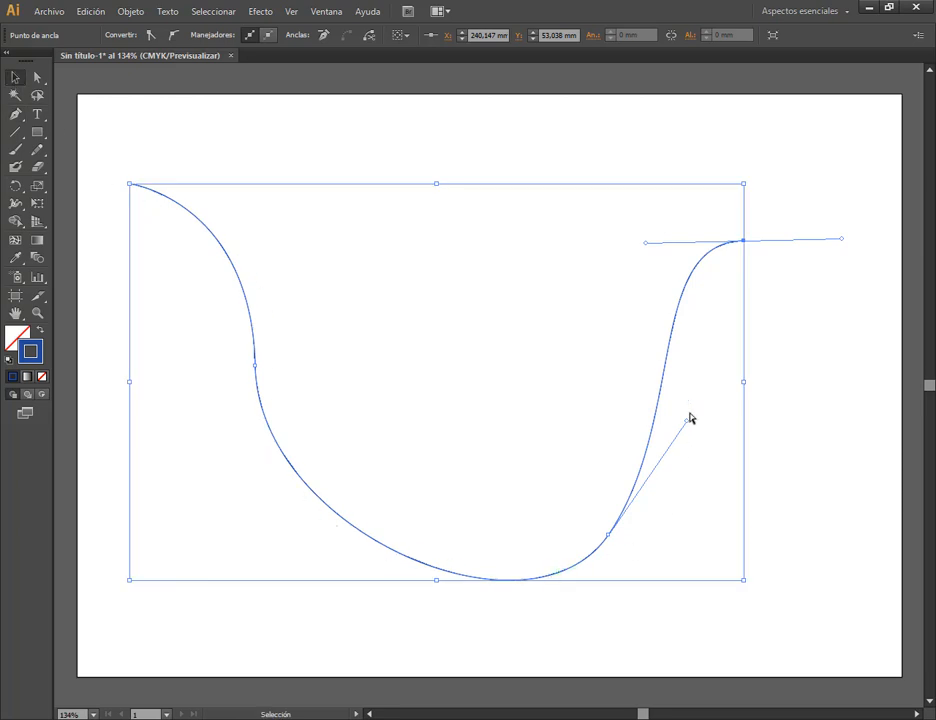
Open the Pinceles panel, move it clear of the curve's end, apply the Pincel rápido 3 brush to the curve and deselect it.
click(328, 11)
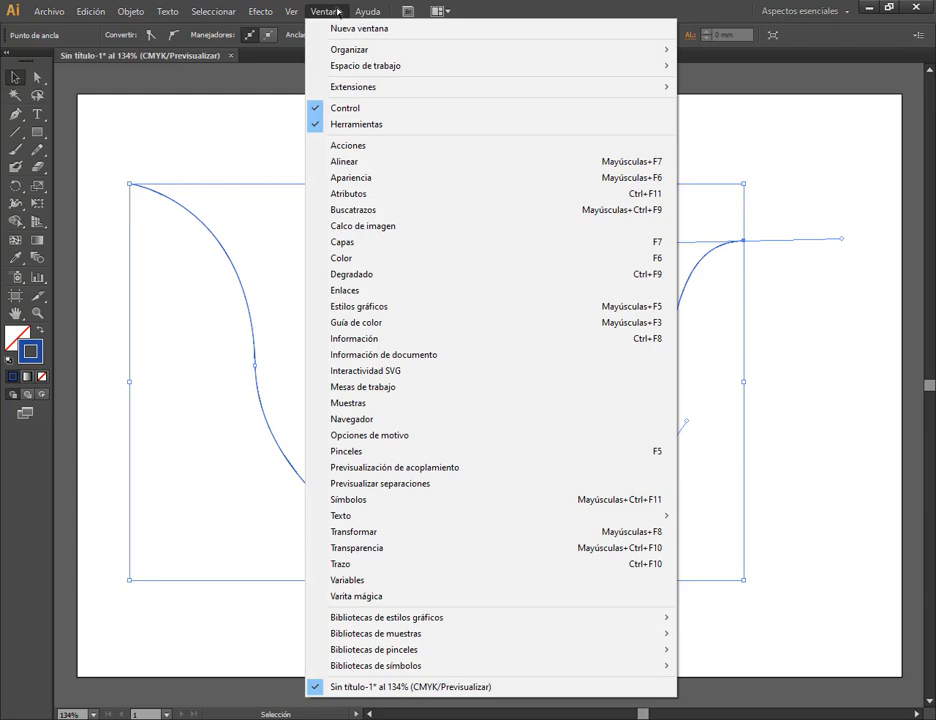
click(380, 451)
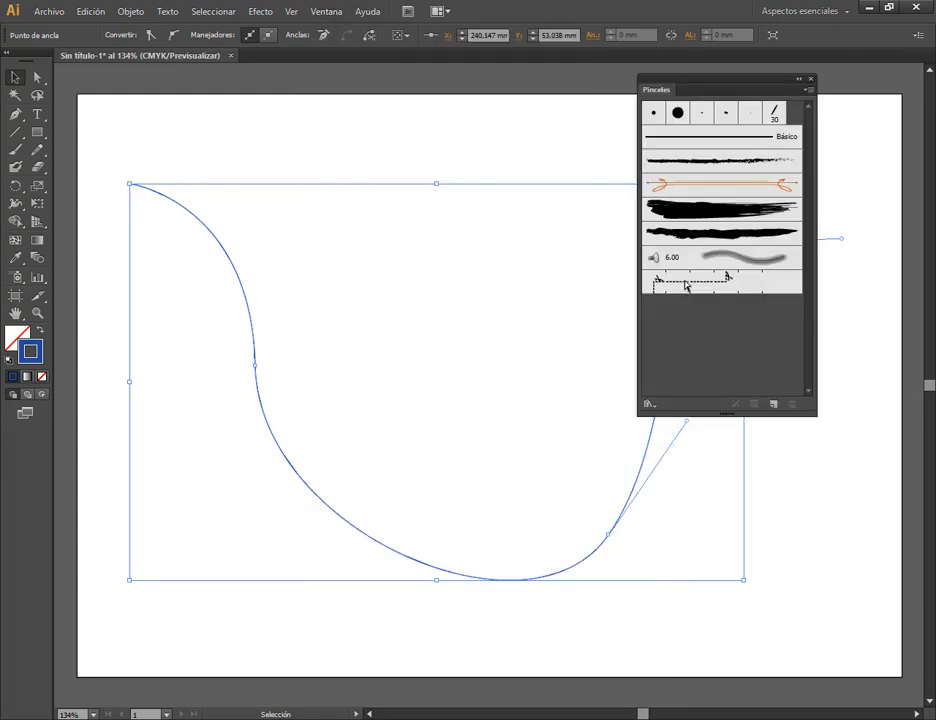
drag(730, 88, 521, 81)
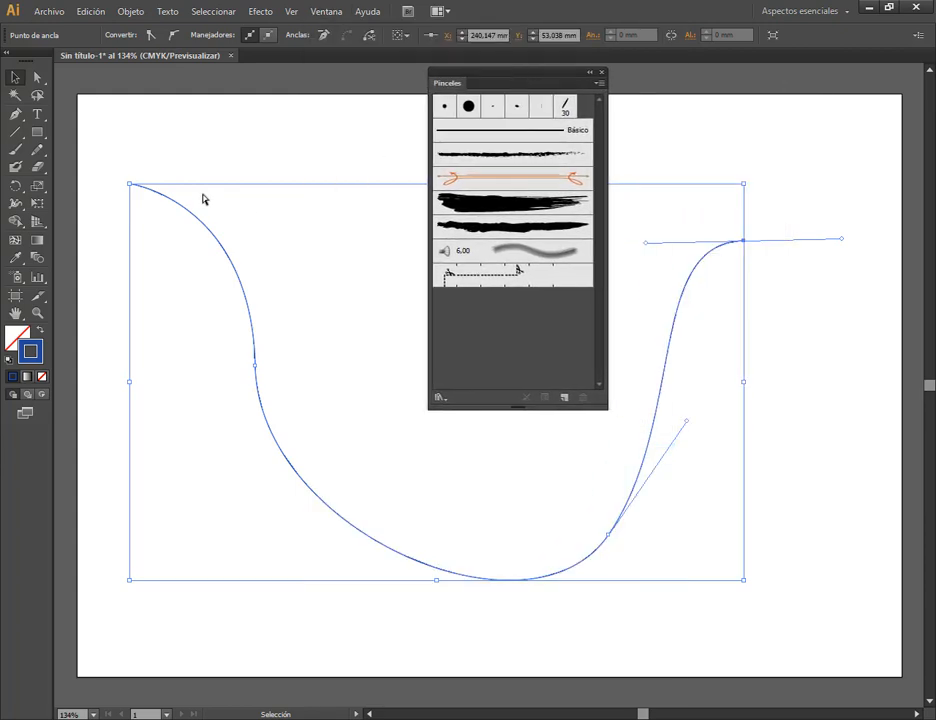
click(530, 204)
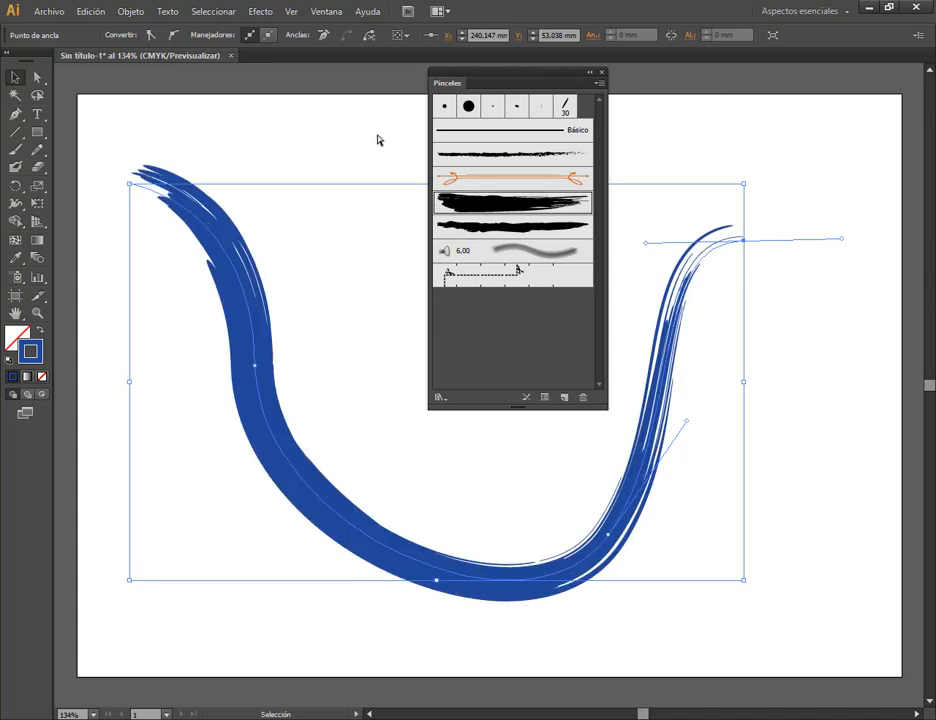
click(325, 140)
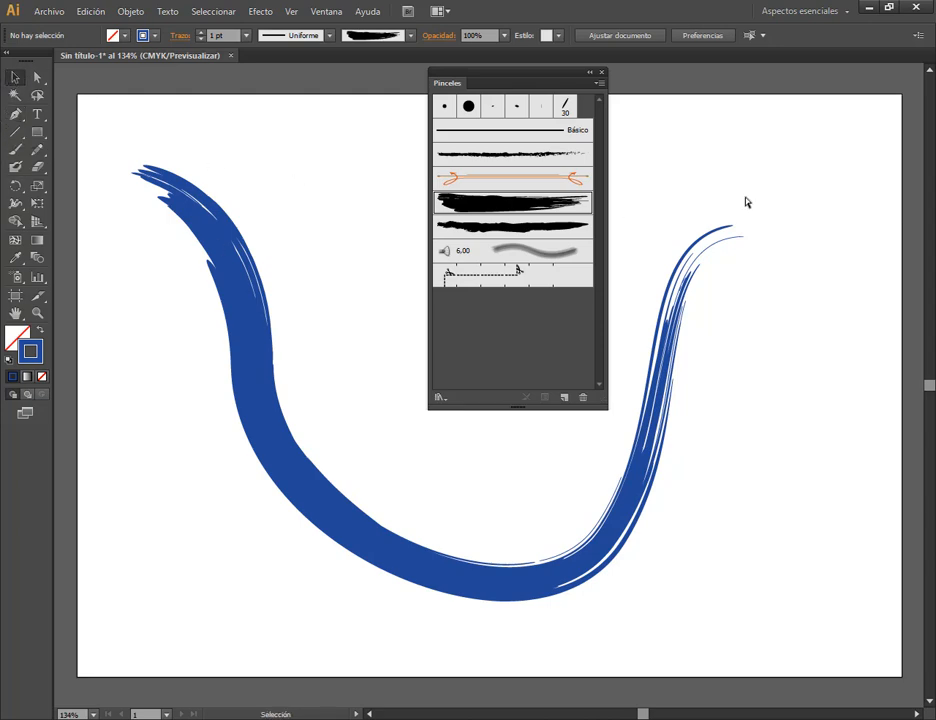
Try the rough ink, Fregar, charcoal and Básico brushes on the curve, returning it to the Pincel rápido 3 brush.
click(13, 114)
click(15, 78)
click(229, 254)
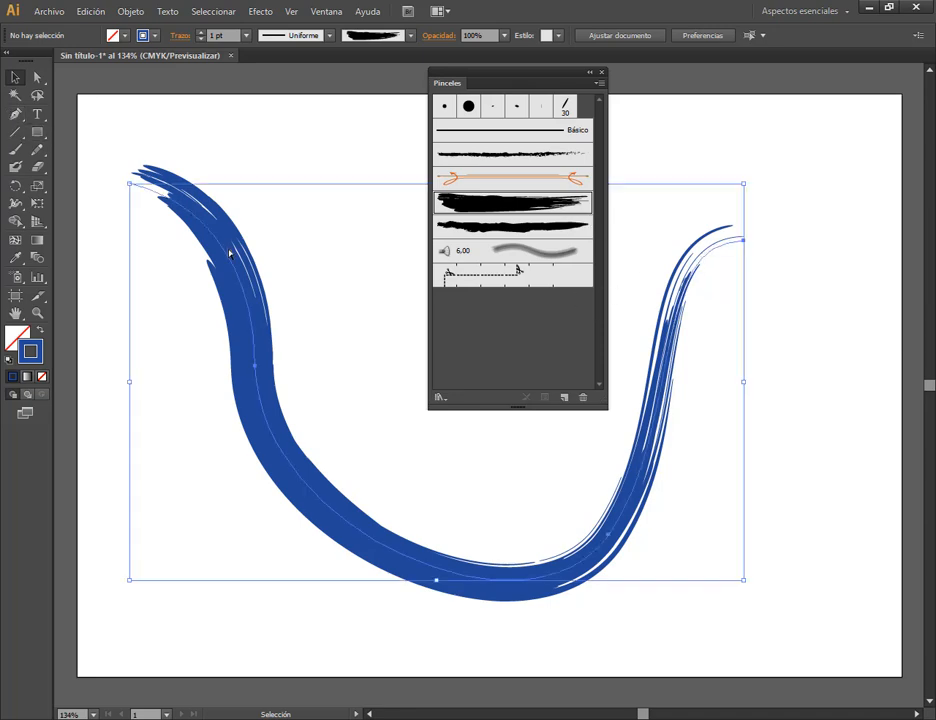
click(553, 230)
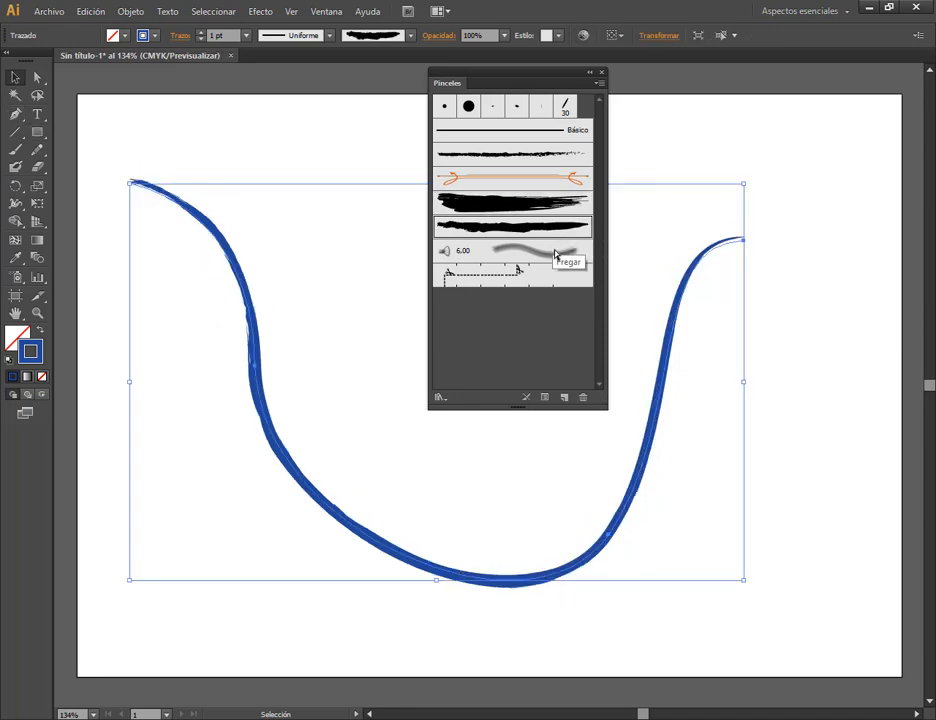
click(553, 250)
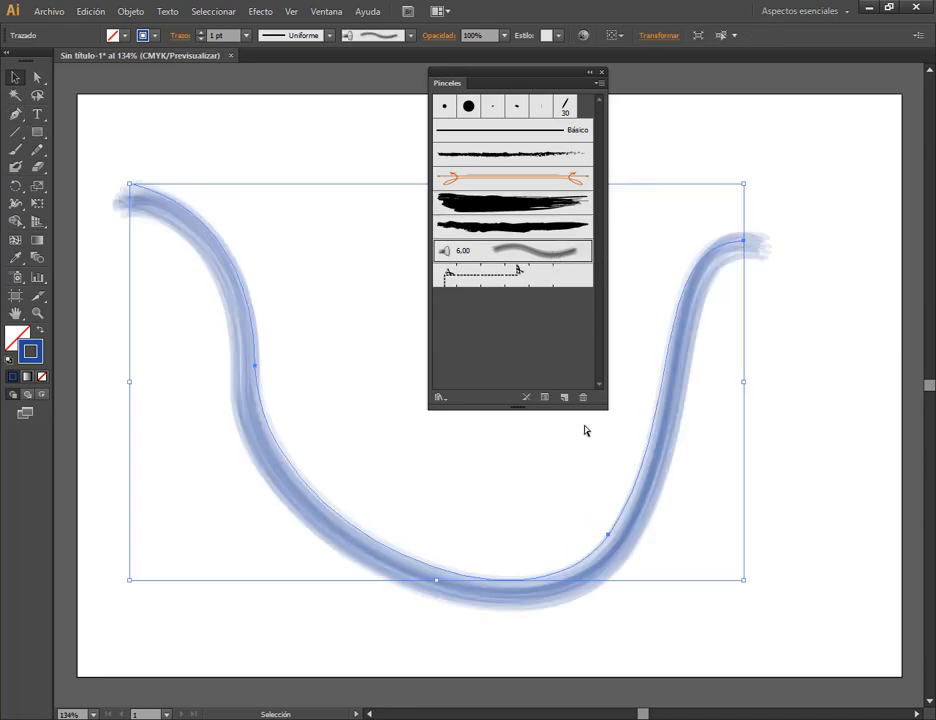
click(505, 153)
click(511, 133)
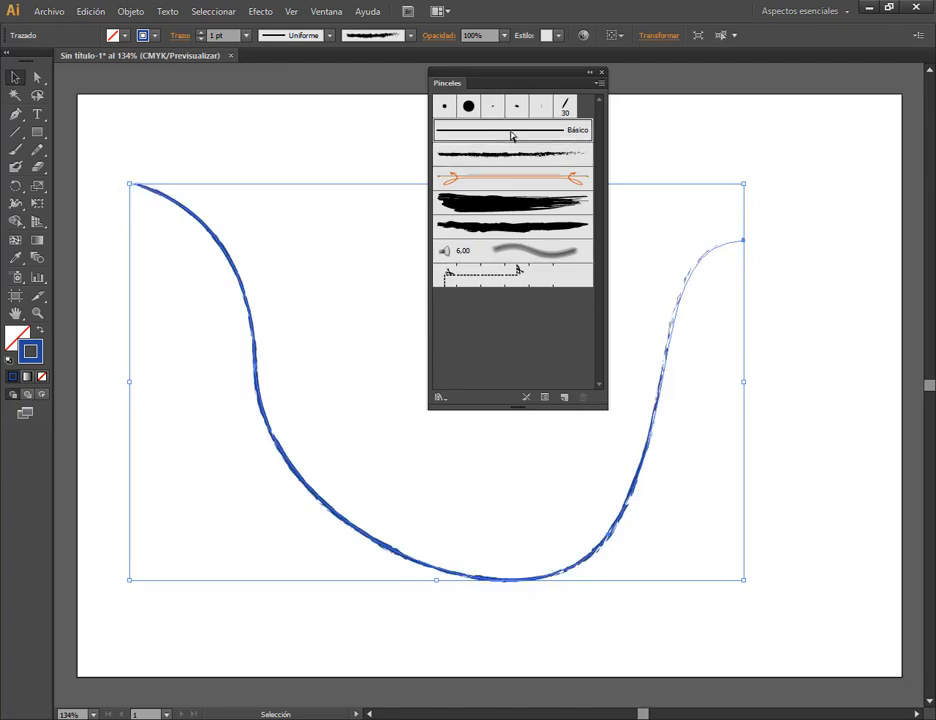
click(528, 155)
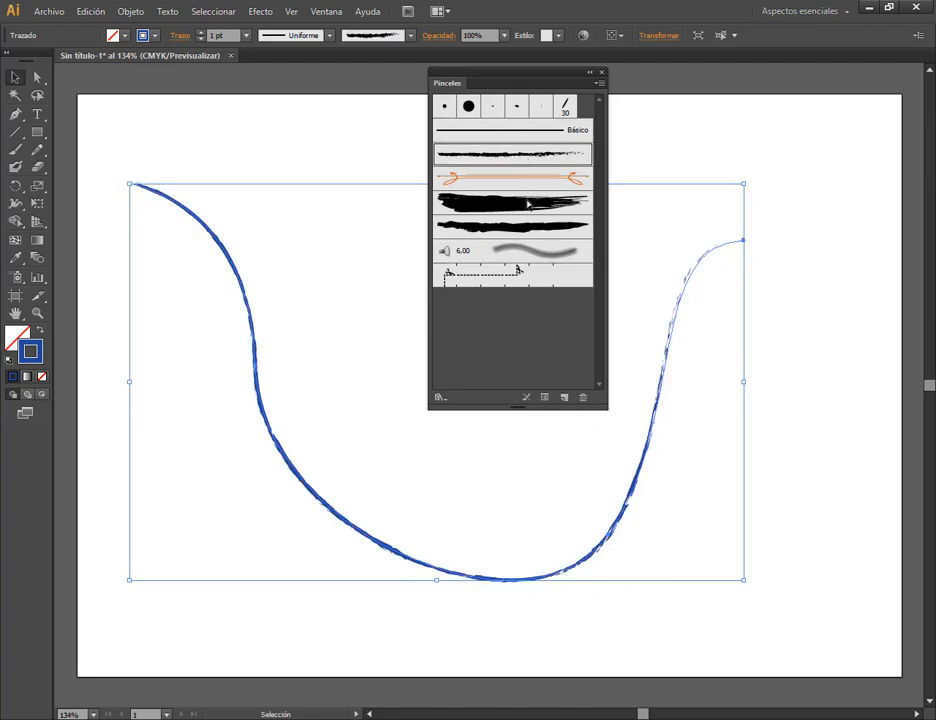
click(512, 202)
click(811, 224)
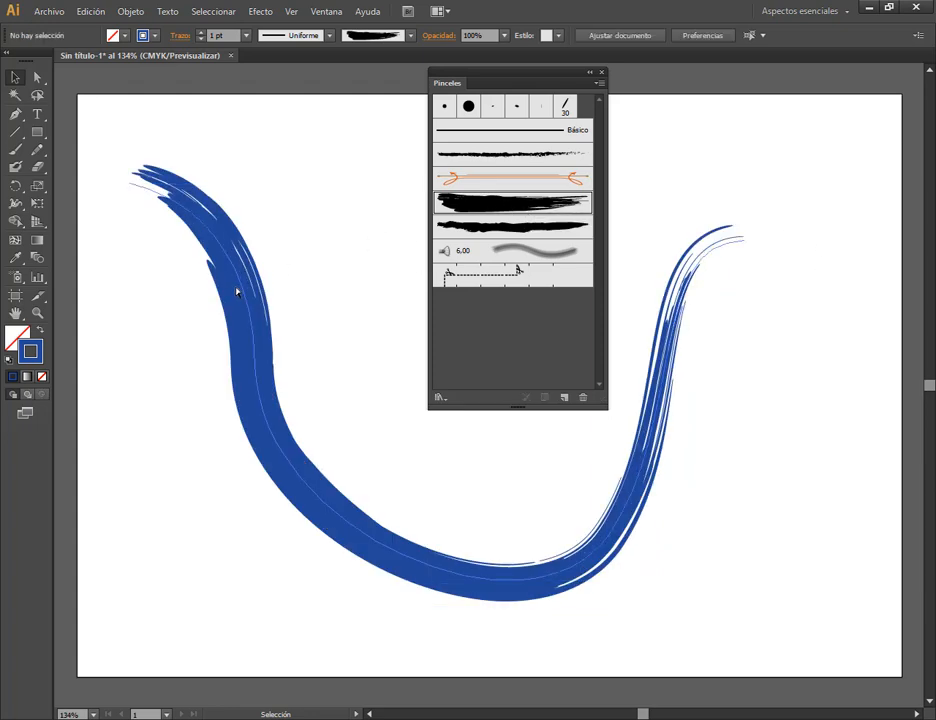
Set the fixed width of the Pincel rápido 3 brush to 67% and apply the change to the existing strokes.
click(185, 210)
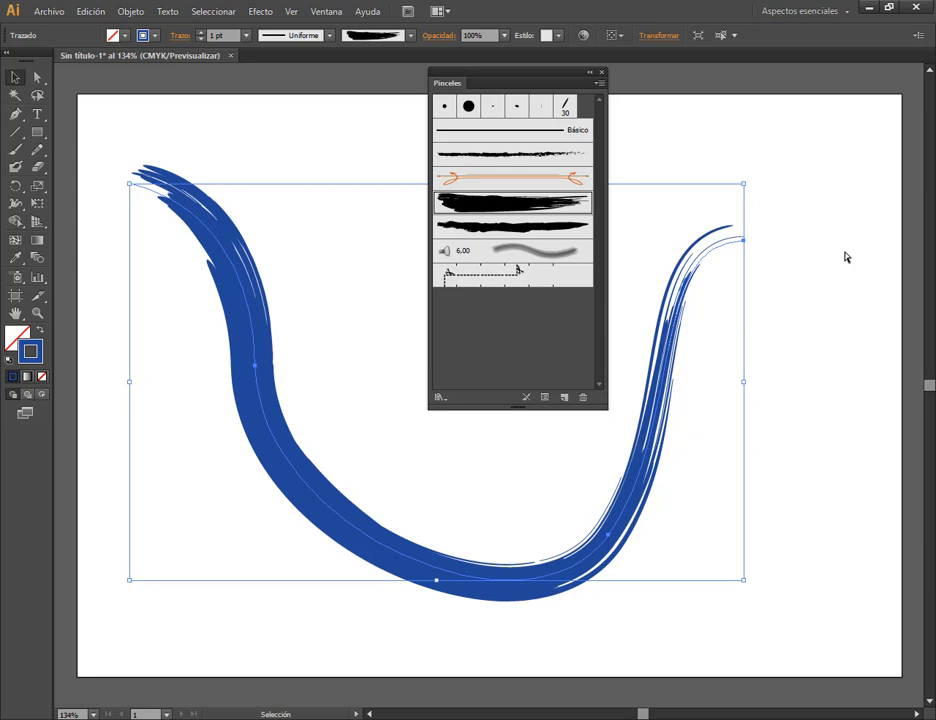
double_click(496, 201)
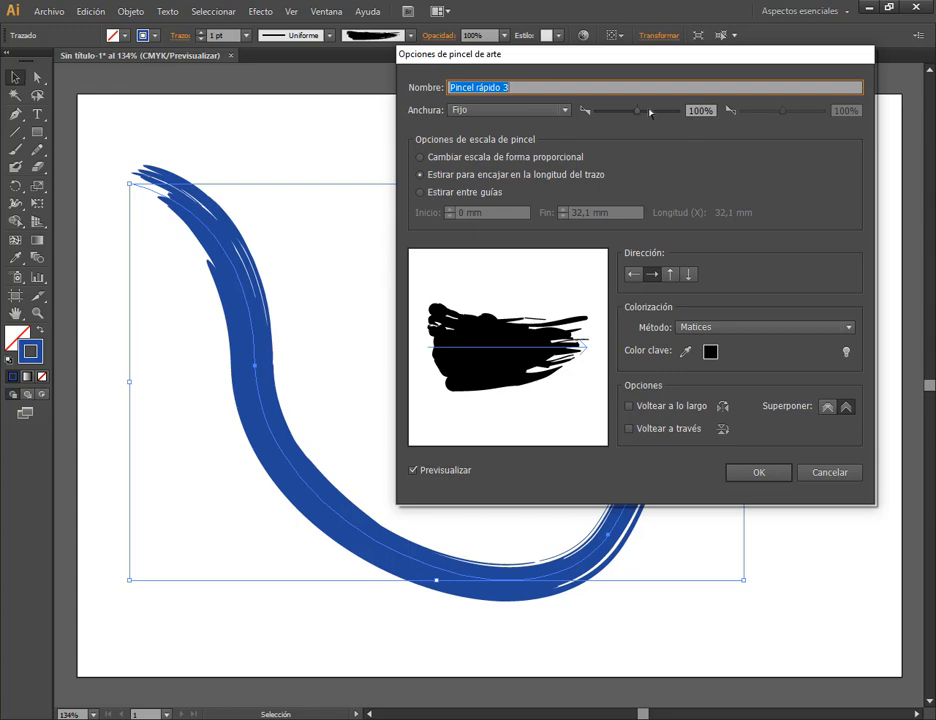
scroll(699, 113, down, 1)
scroll(699, 113, down, 18)
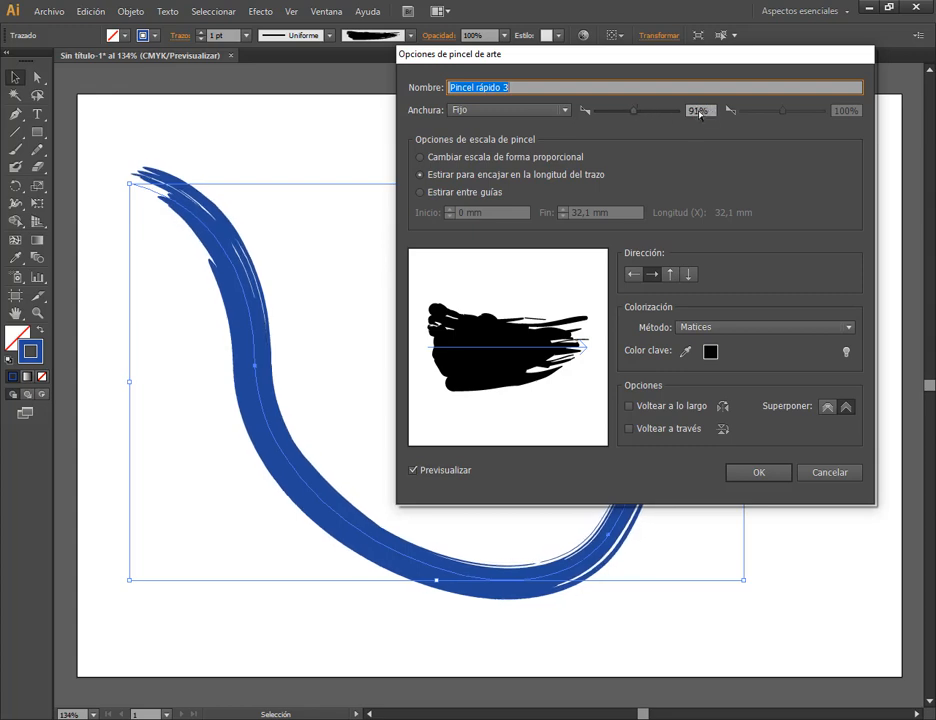
scroll(699, 113, down, 10)
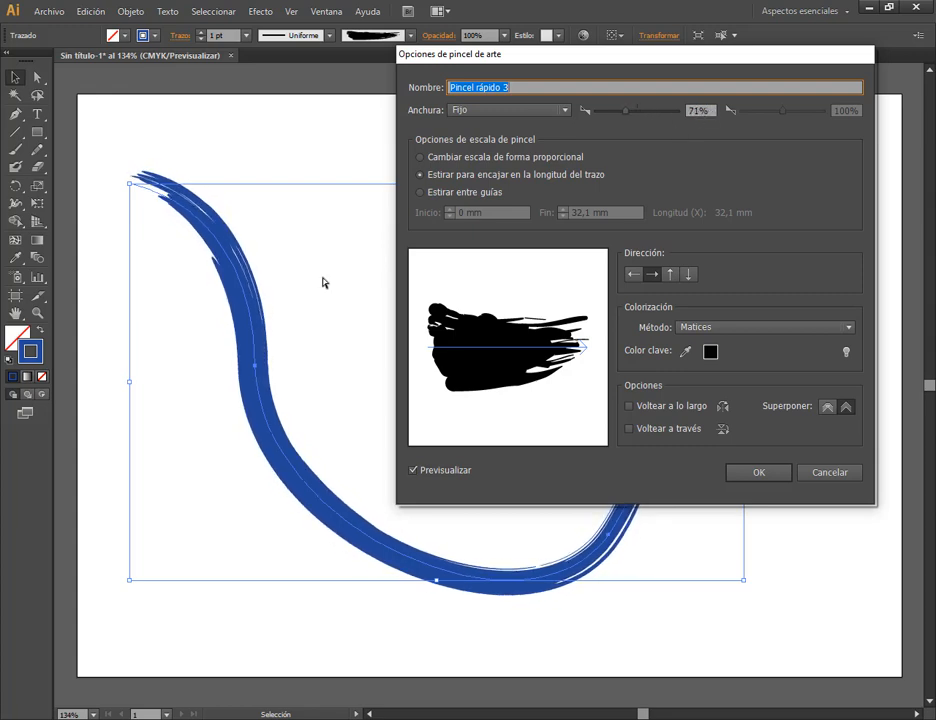
scroll(708, 114, down, 4)
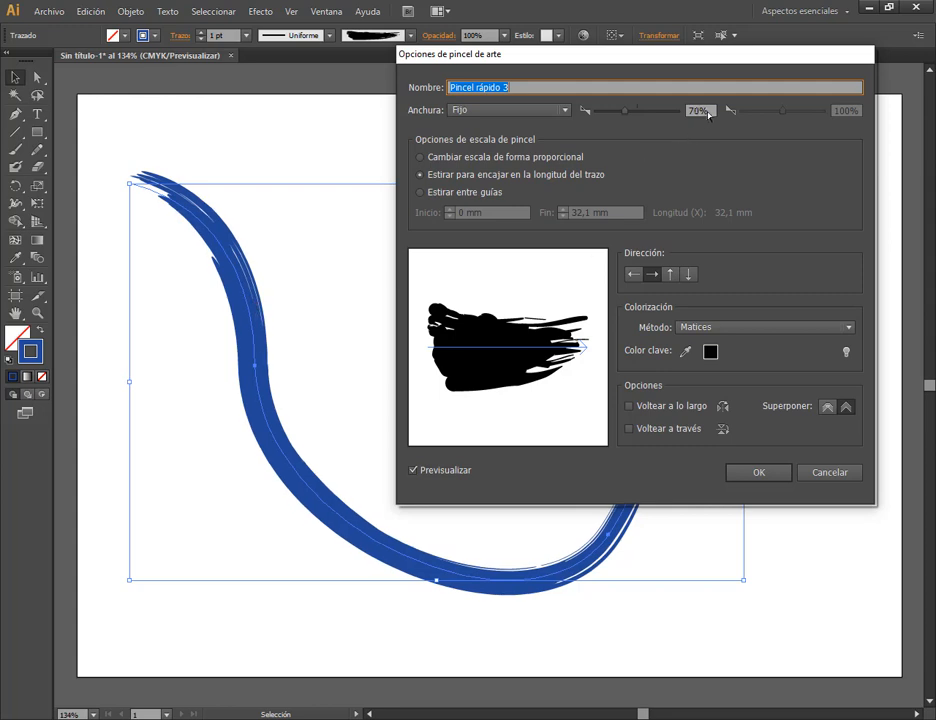
click(760, 472)
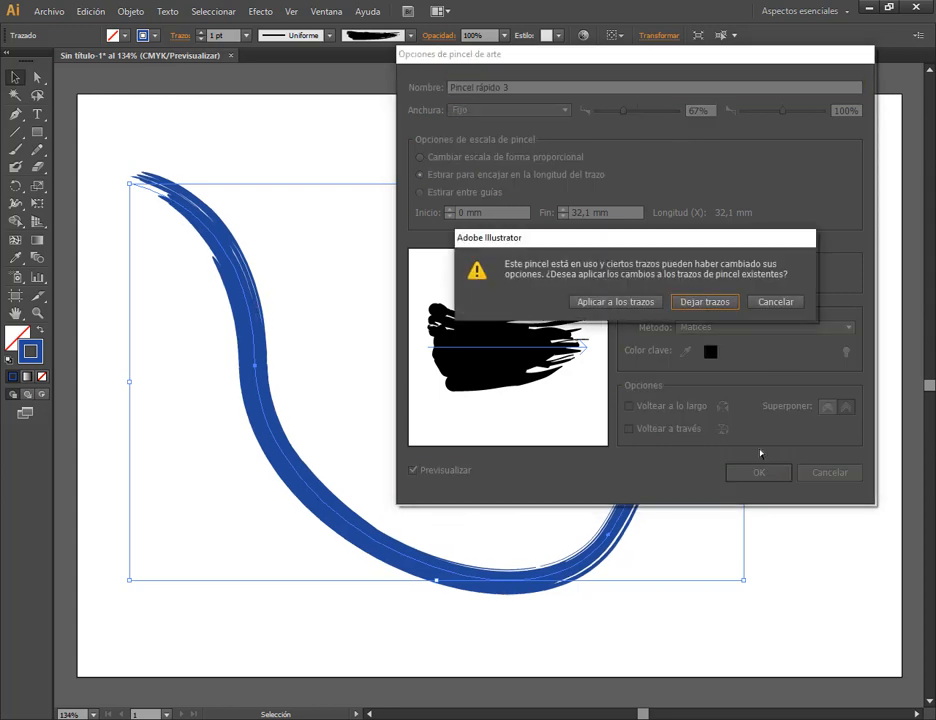
click(627, 302)
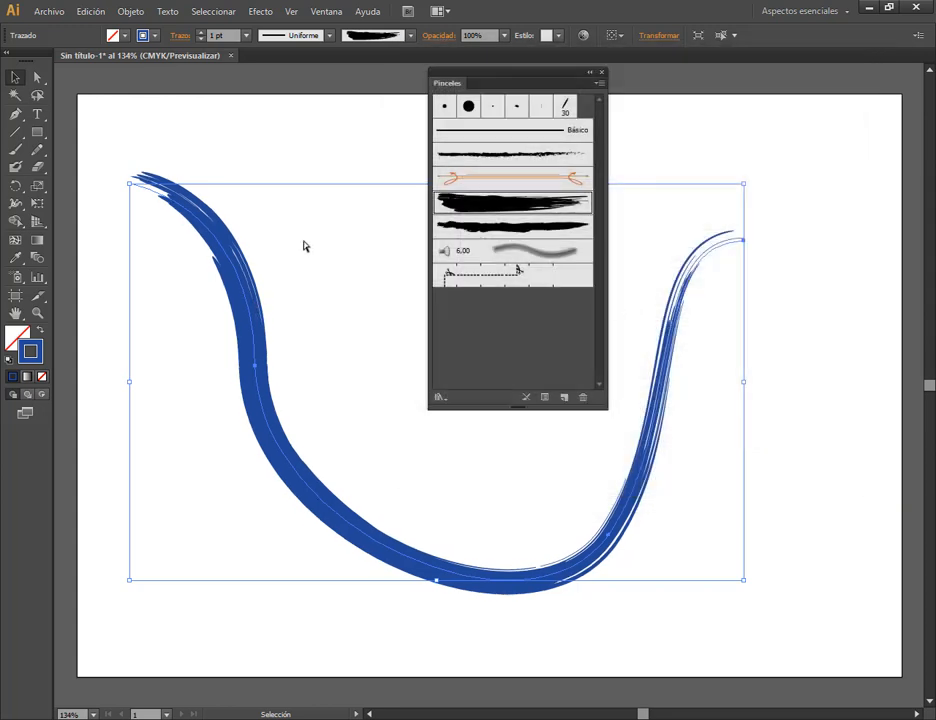
Move the curve slightly up the artboard and set the Pincel rápido 3 brush width to 36%, updating the existing strokes.
click(261, 144)
drag(244, 265, 248, 212)
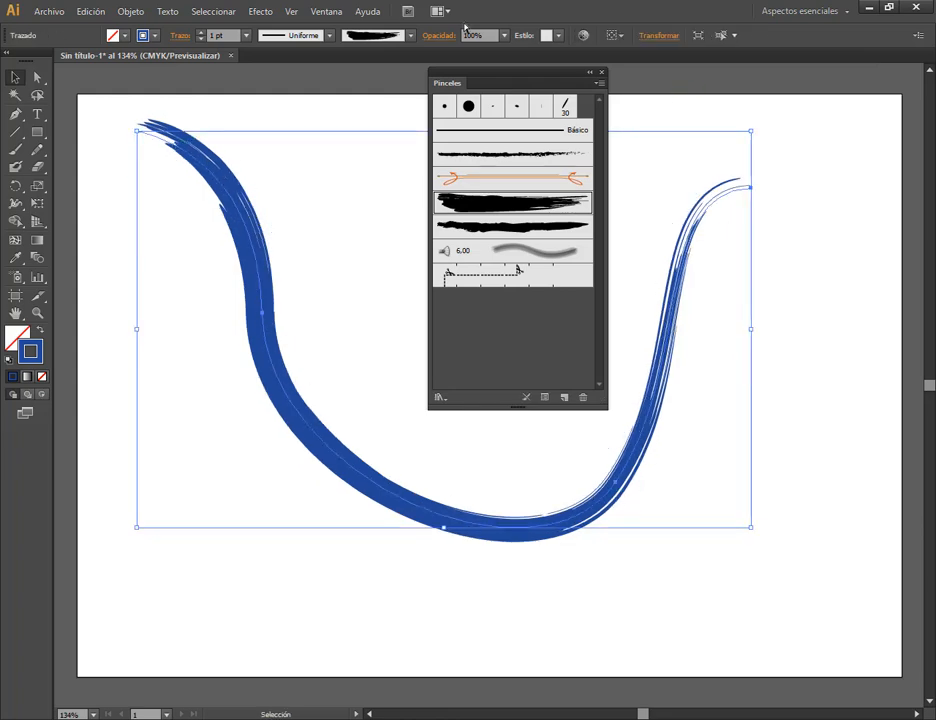
double_click(508, 204)
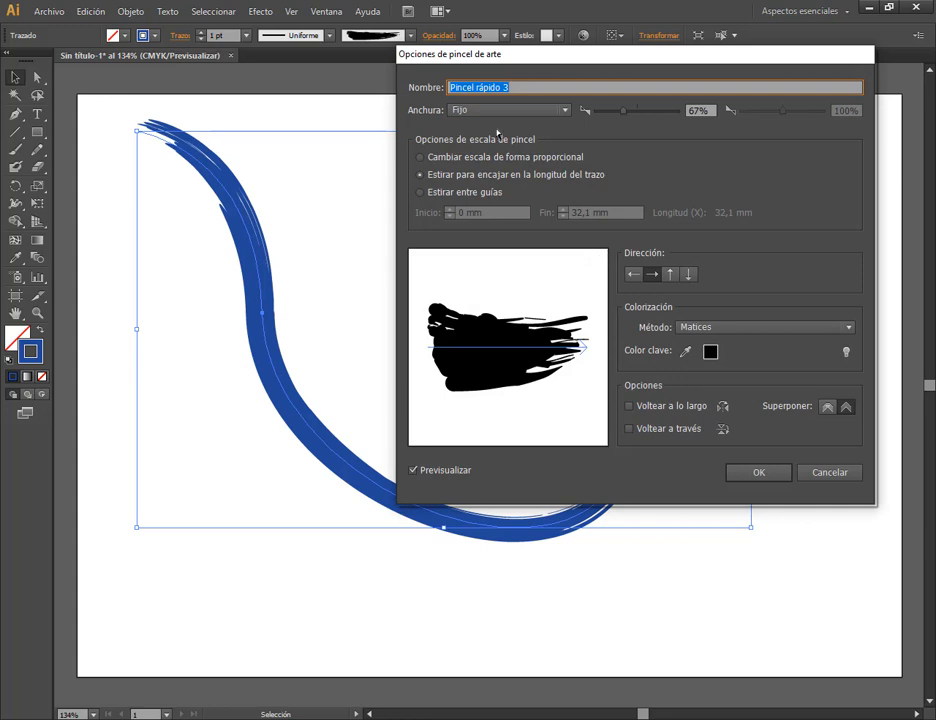
click(622, 110)
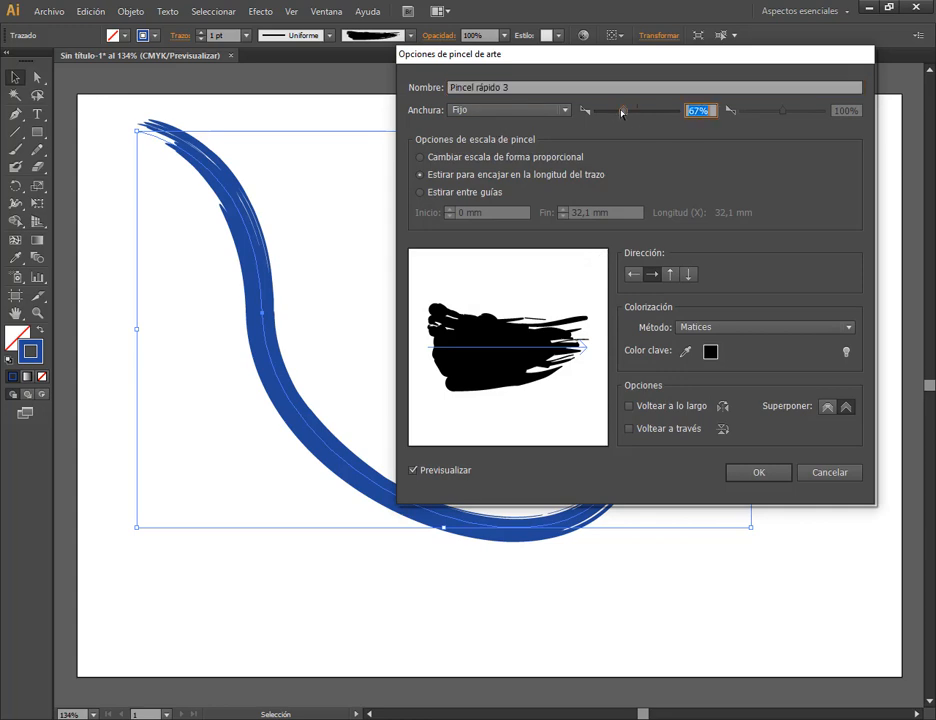
drag(622, 110, 610, 110)
click(770, 480)
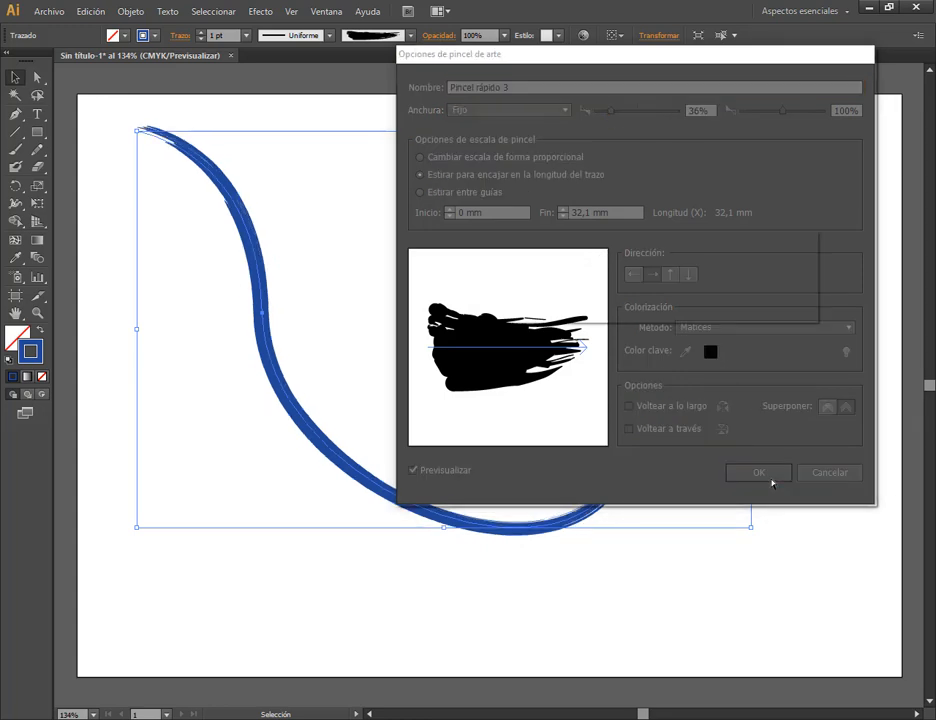
key(Return)
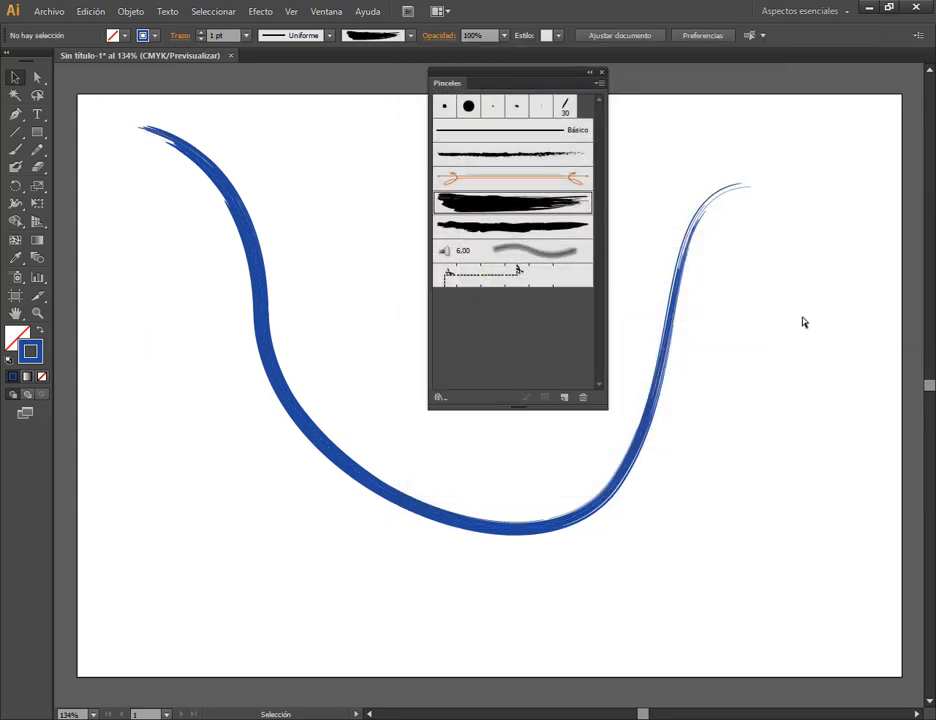
Try the rough ink brush on the curve and apply the Fregar bristle brush to it instead.
click(368, 487)
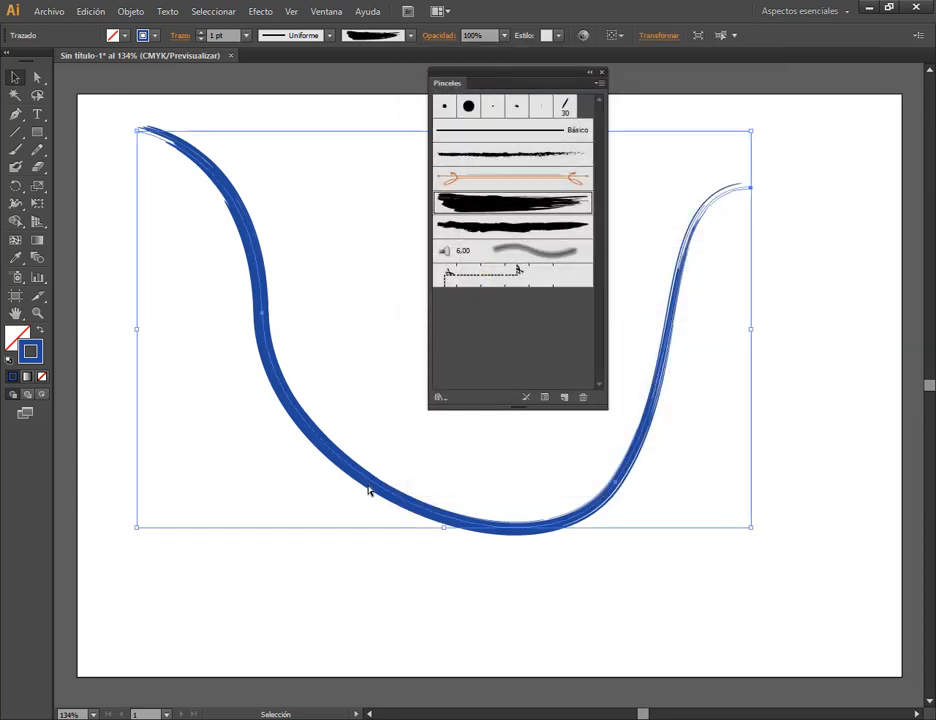
click(540, 227)
click(540, 252)
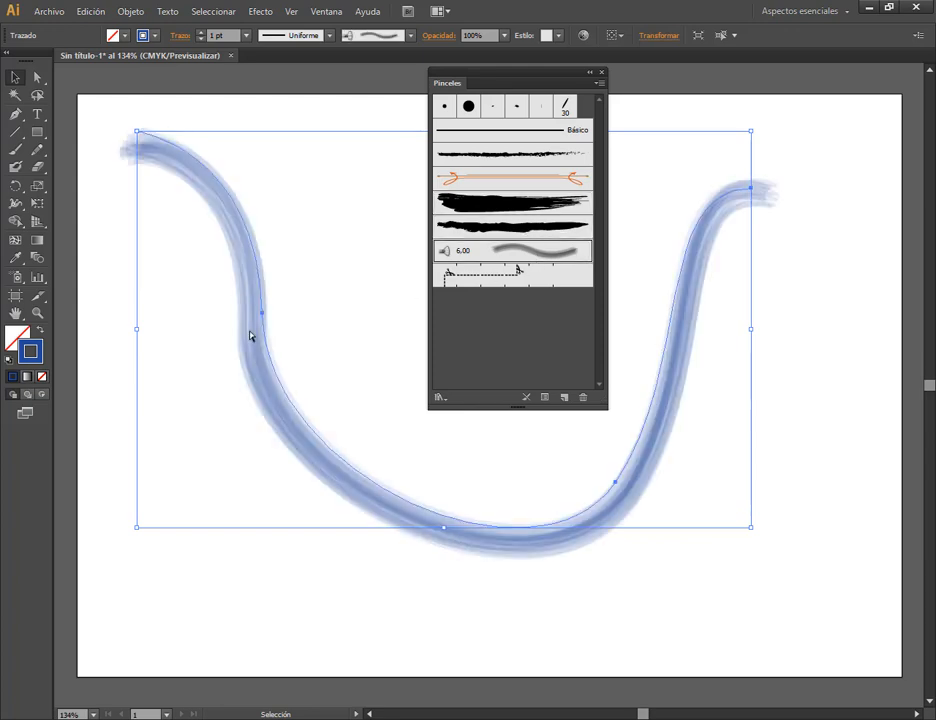
Change the curve's stroke colour to green, hex 10E21A, and deselect the curve.
double_click(39, 355)
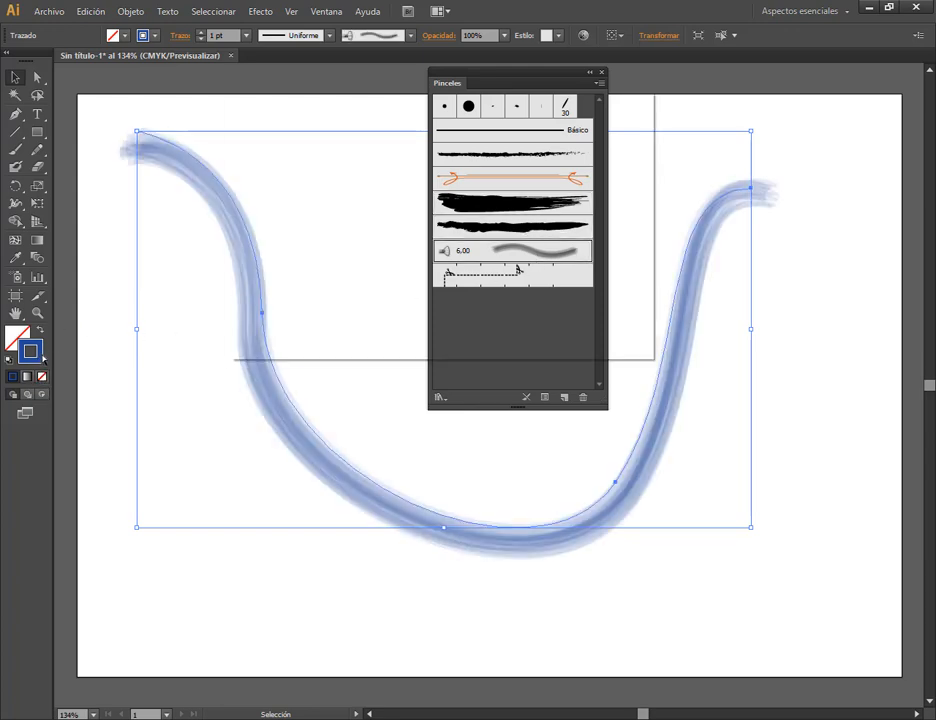
click(456, 262)
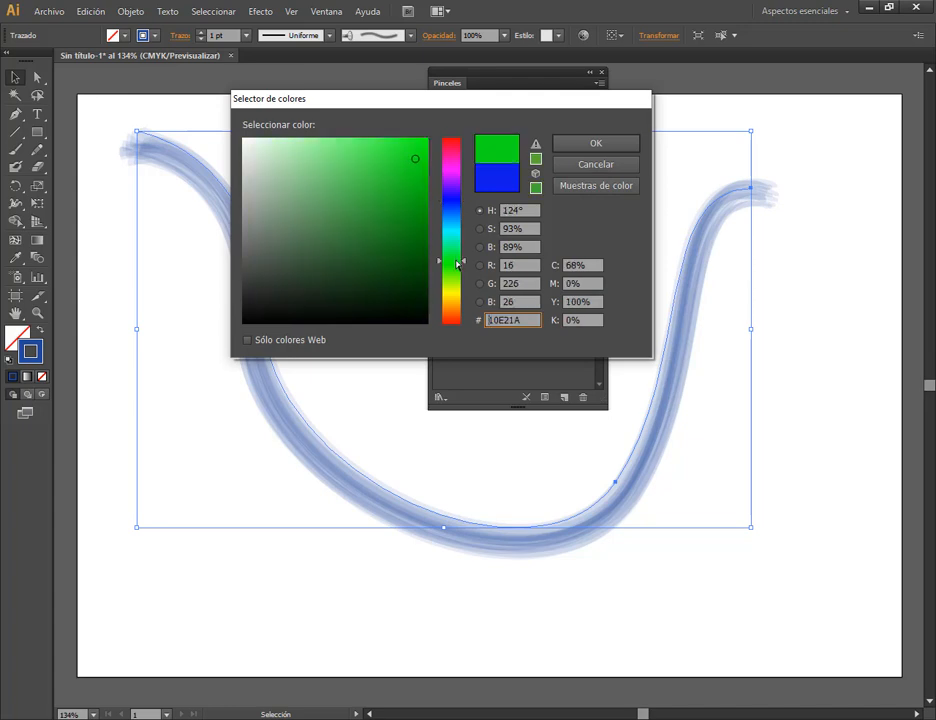
click(593, 143)
click(171, 202)
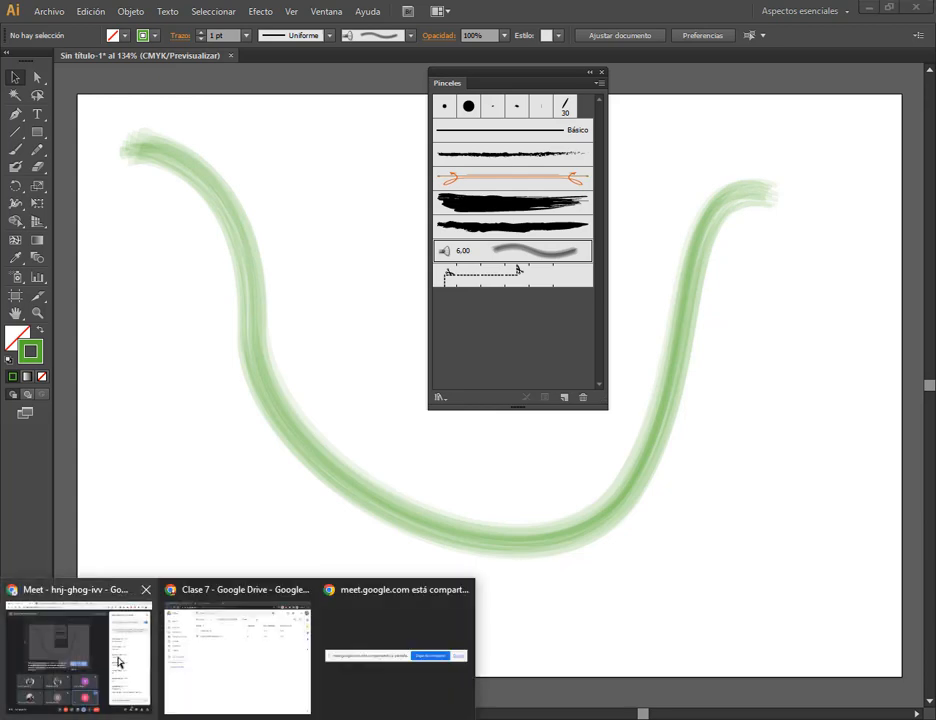
Switch to the Google Meet window and read the call messages, highlighting the word Pinceles in the latest question.
click(79, 651)
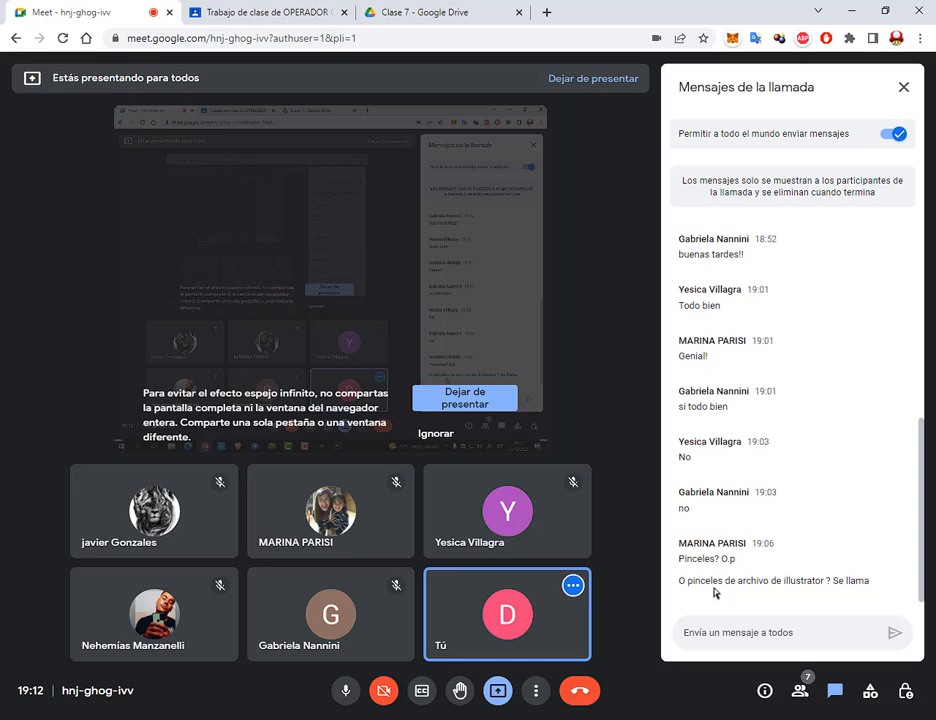
double_click(690, 561)
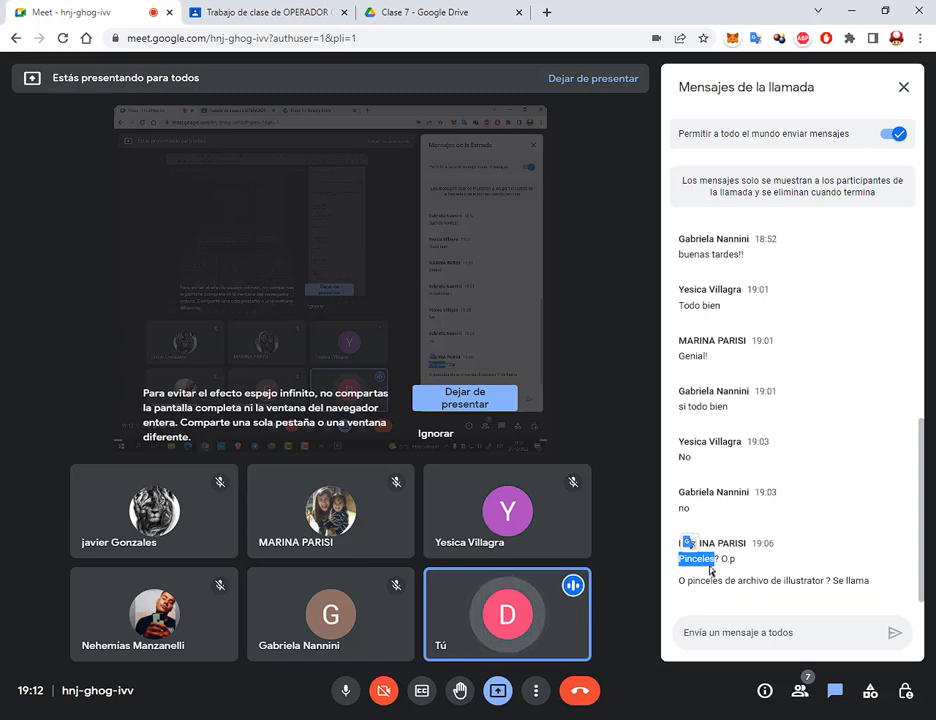
Read the follow-up call message about Illustrator file brushes, highlighting its text and clearing the highlight.
click(699, 589)
drag(699, 589, 825, 589)
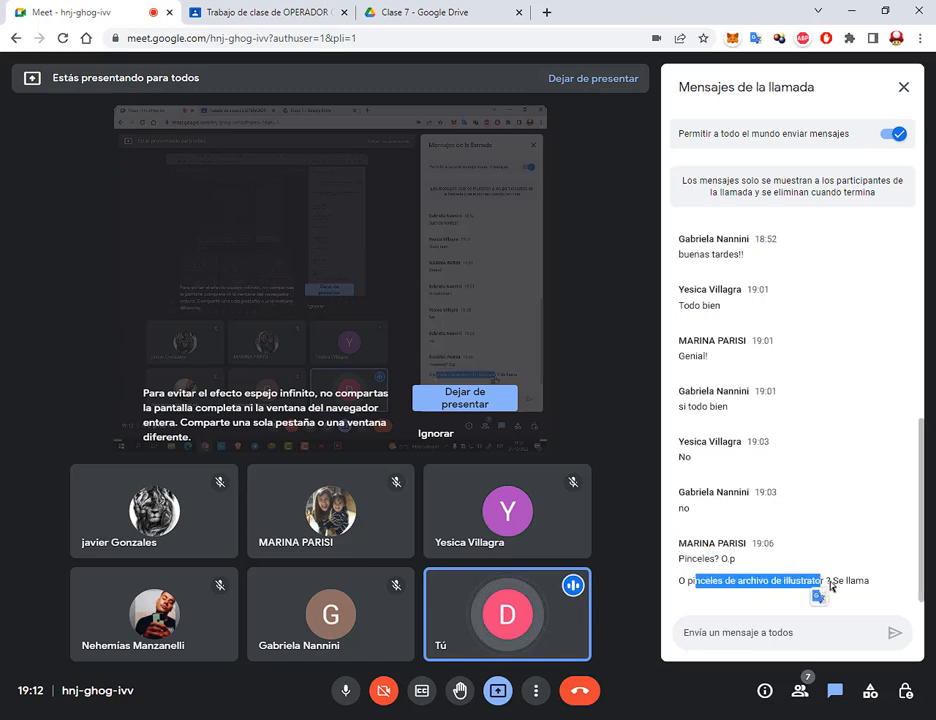
click(838, 587)
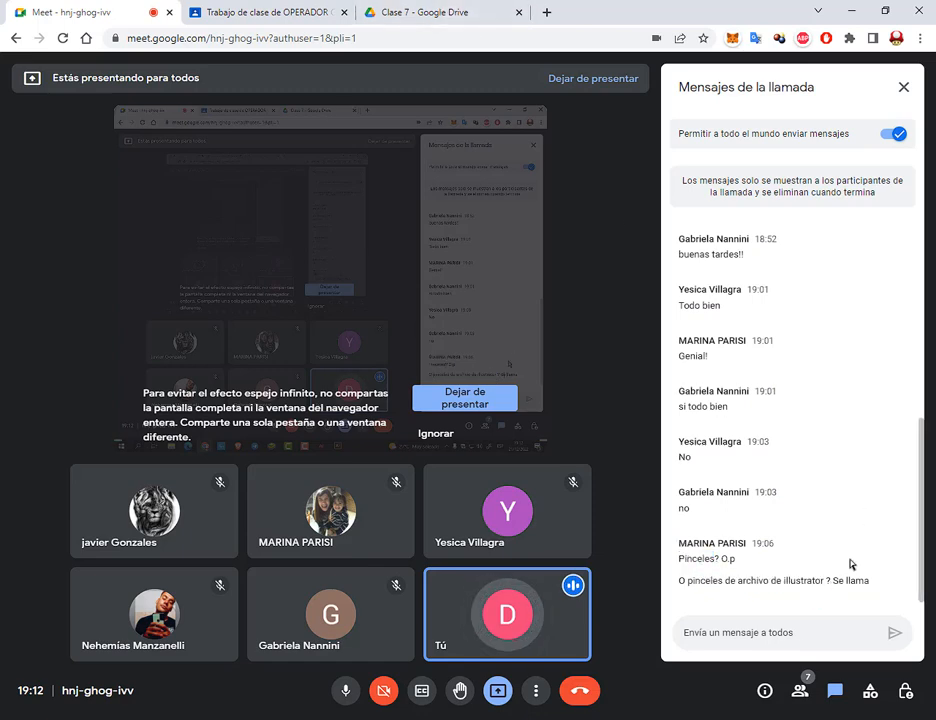
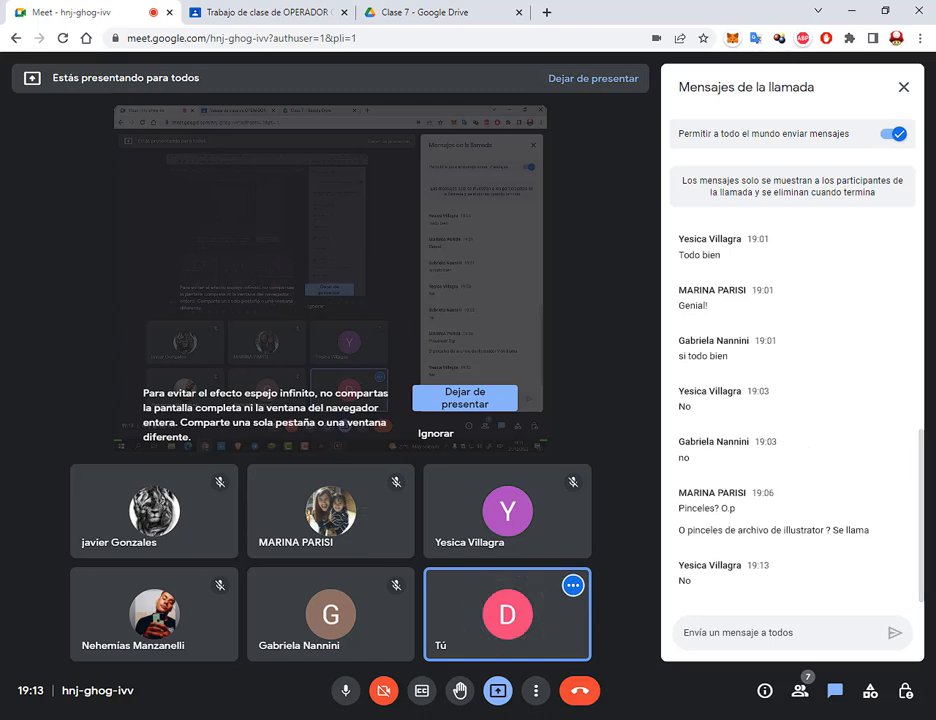
Switch back to Illustrator, delete the green curve and move the floating Pinceles panel aside to free the artboard.
key(alt+Tab)
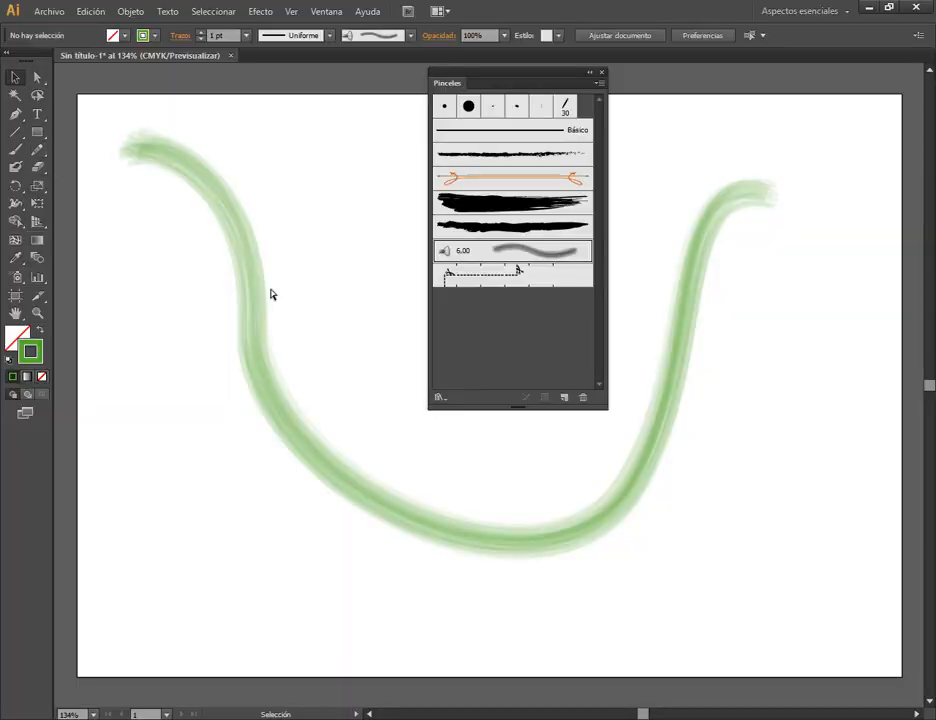
click(334, 487)
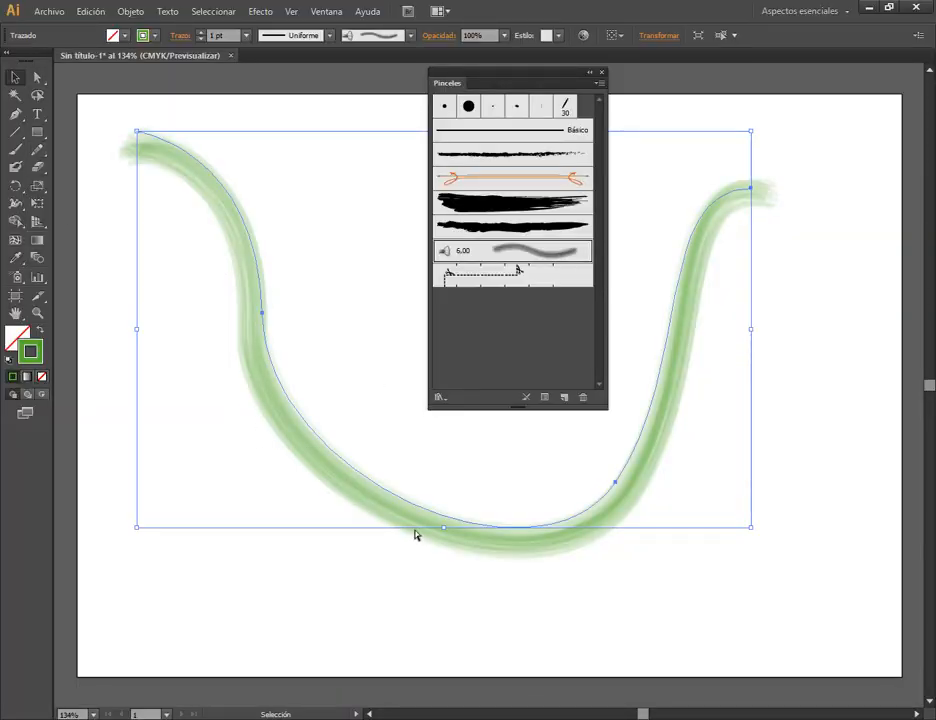
key(Delete)
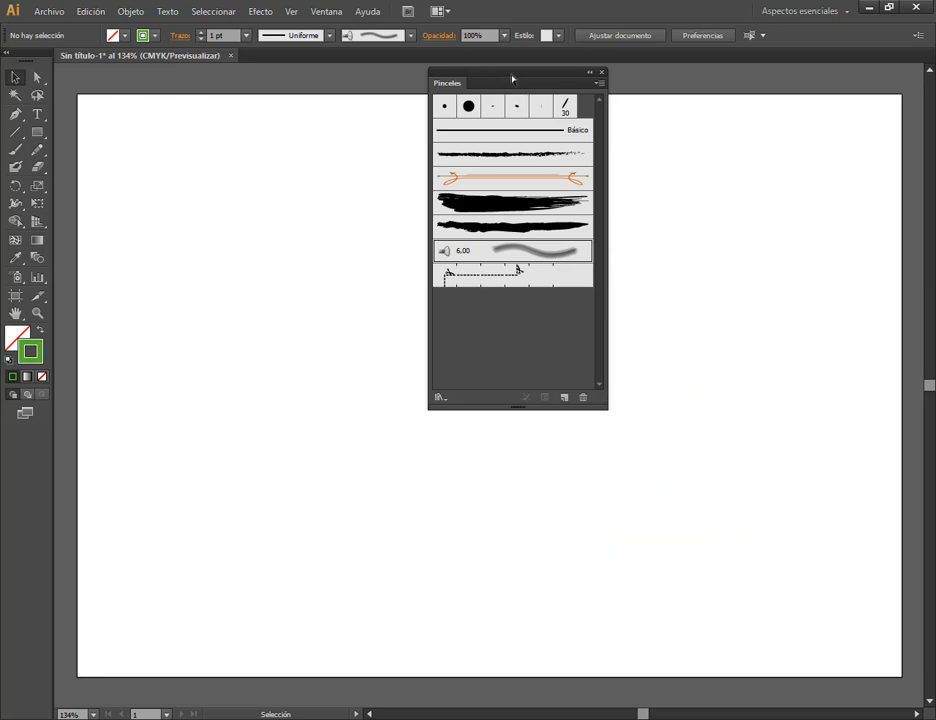
mouse_move(512, 78)
mouse_down()
mouse_move(606, 134)
mouse_move(693, 106)
mouse_up()
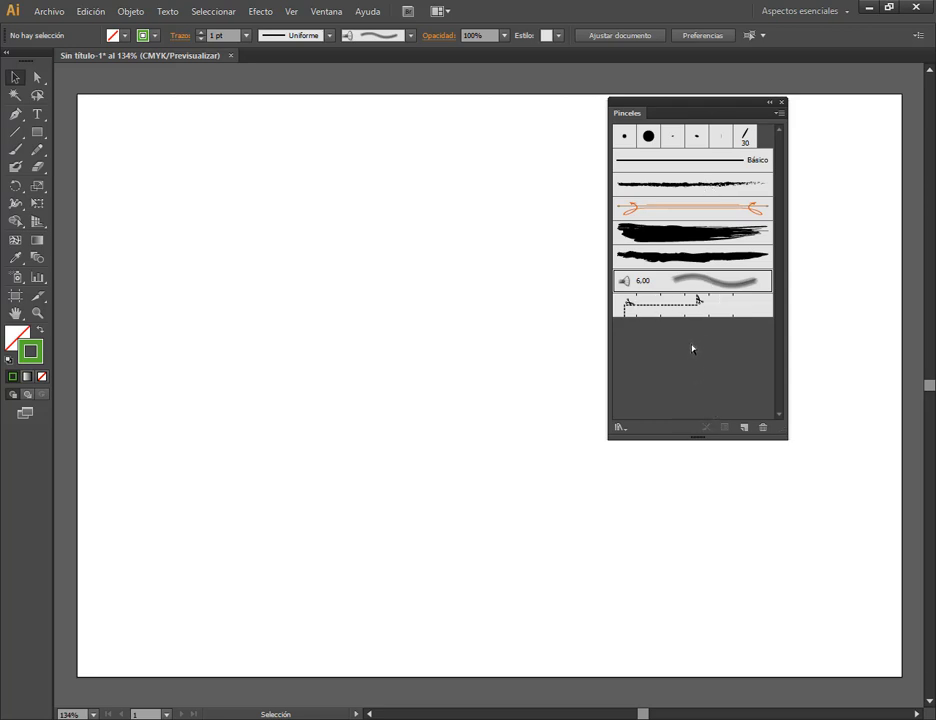
Choose the 50 pt. Plano brush from the Artístico_Caligráfico library and paint a wavy horizontal stroke on the upper artboard.
click(621, 428)
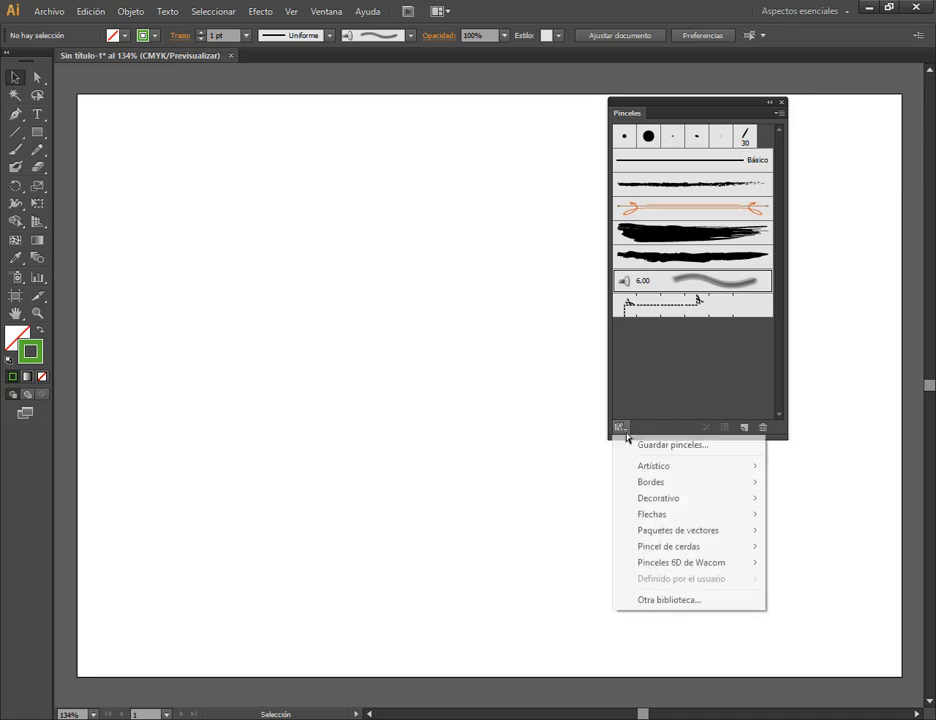
mouse_move(642, 474)
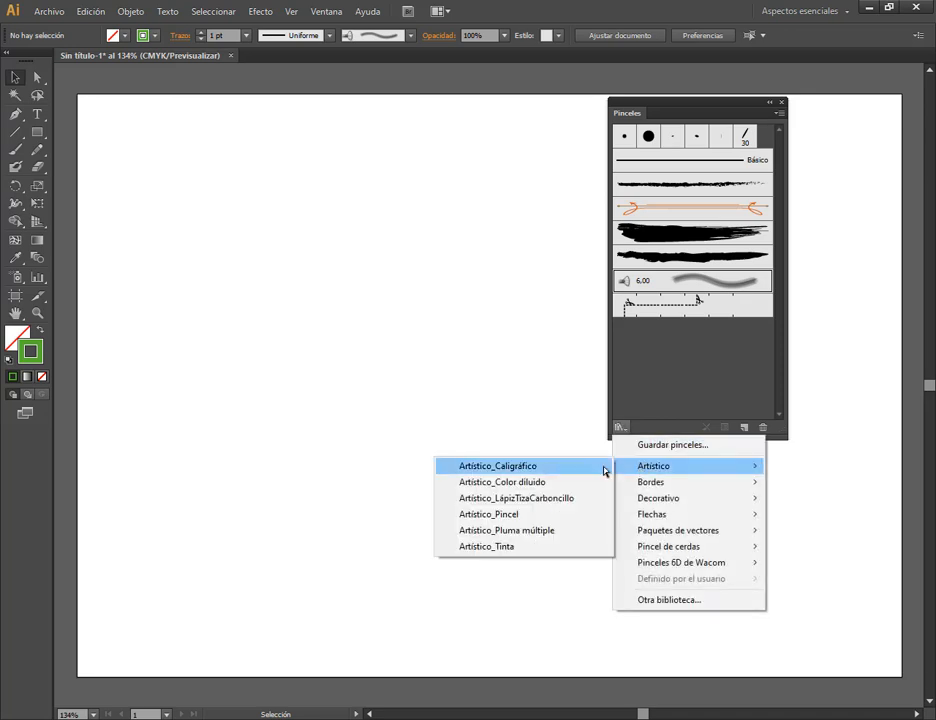
click(604, 468)
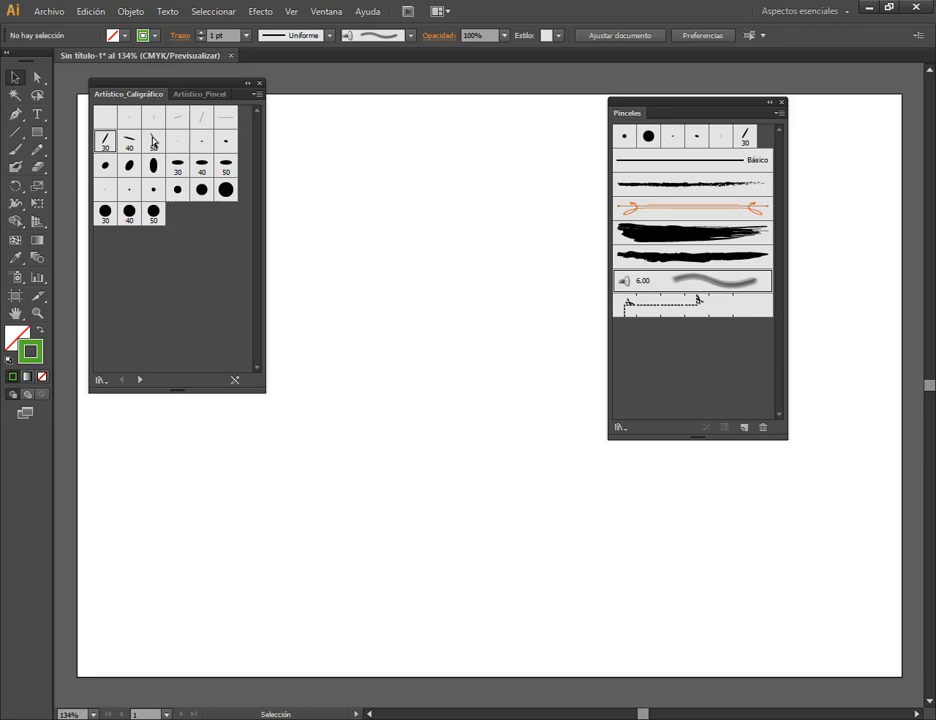
click(153, 141)
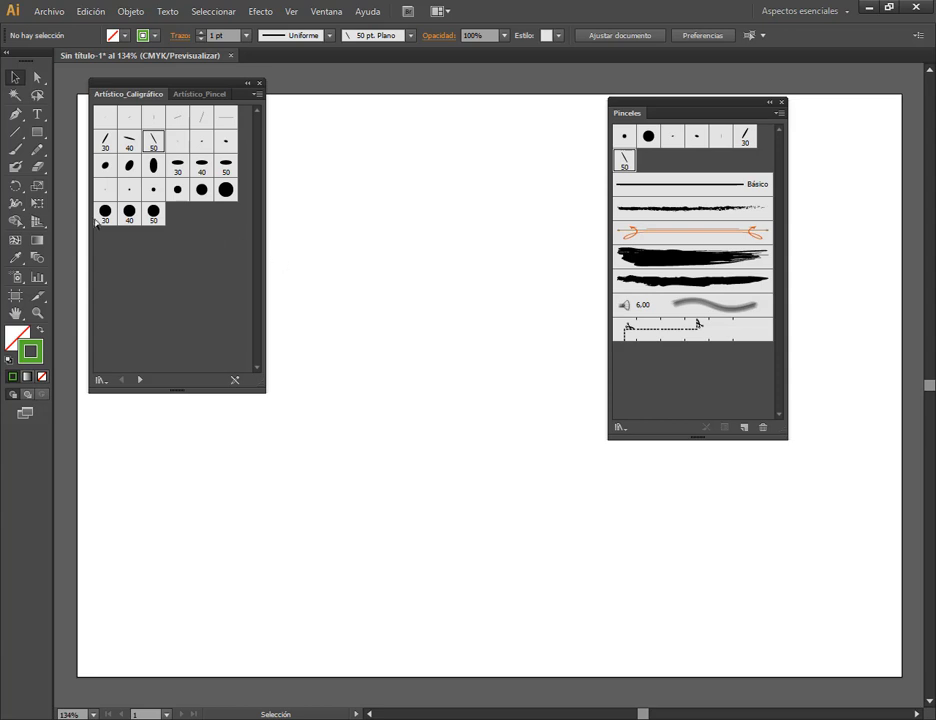
click(15, 149)
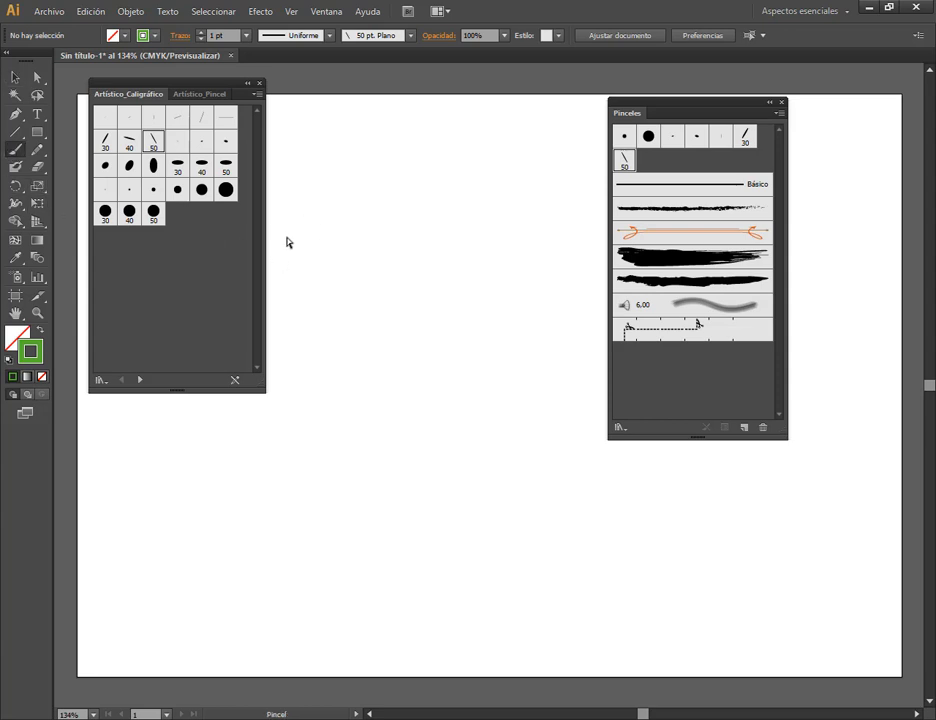
mouse_move(281, 249)
mouse_down()
mouse_move(325, 258)
mouse_move(416, 241)
mouse_up()
drag(520, 242, 556, 256)
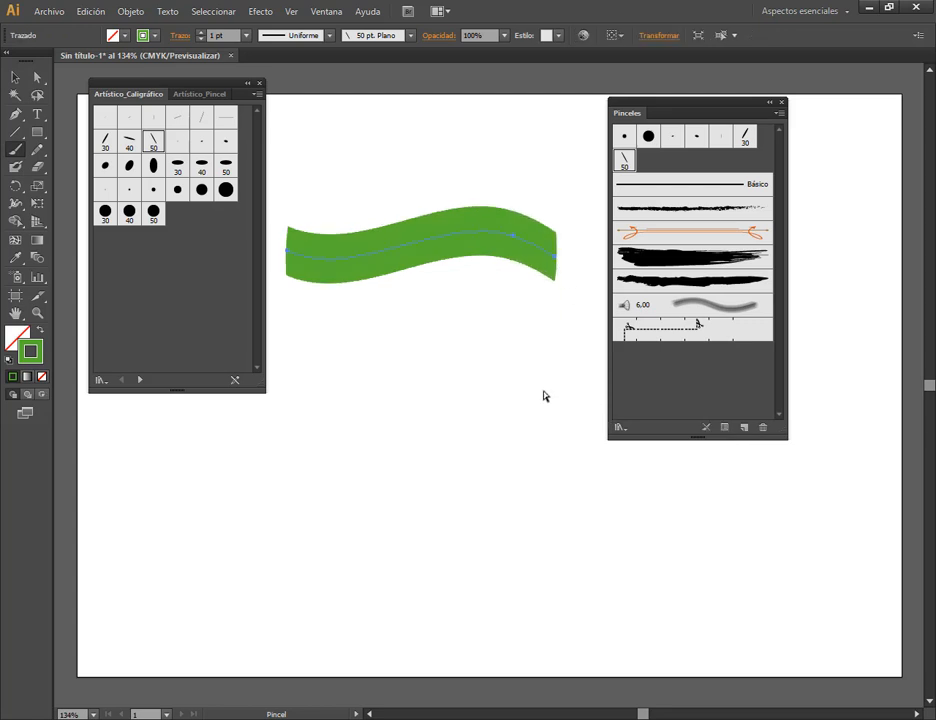
Close the Artístico_Caligráfico library and move the painted stroke slightly left and down.
click(15, 77)
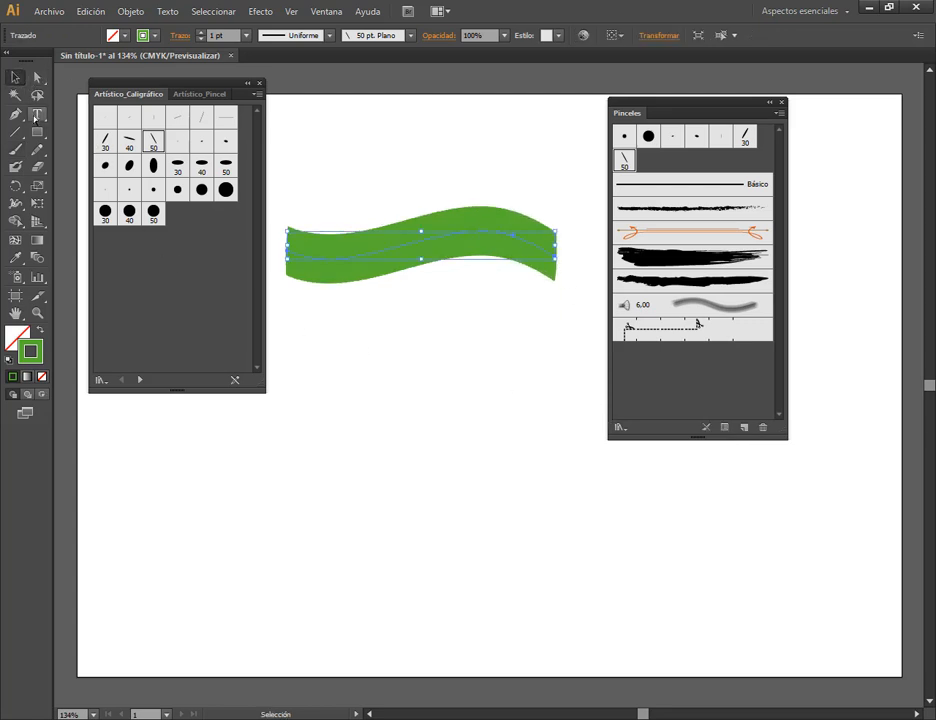
click(258, 86)
drag(468, 240, 409, 246)
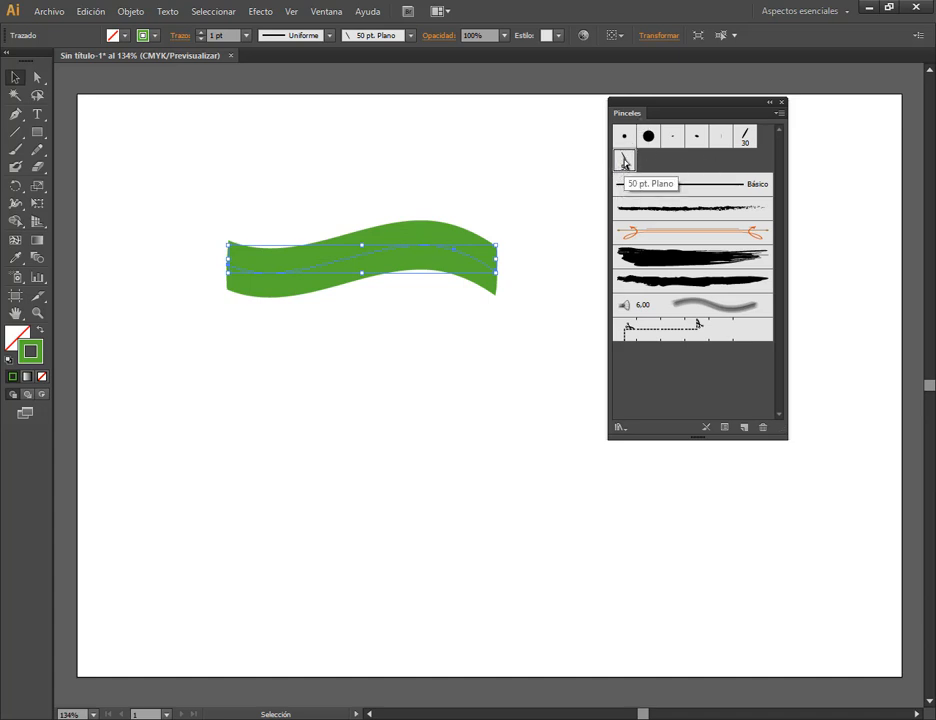
Review the calligraphic options of the 50 pt. Plano brush and cancel without changing them.
double_click(624, 163)
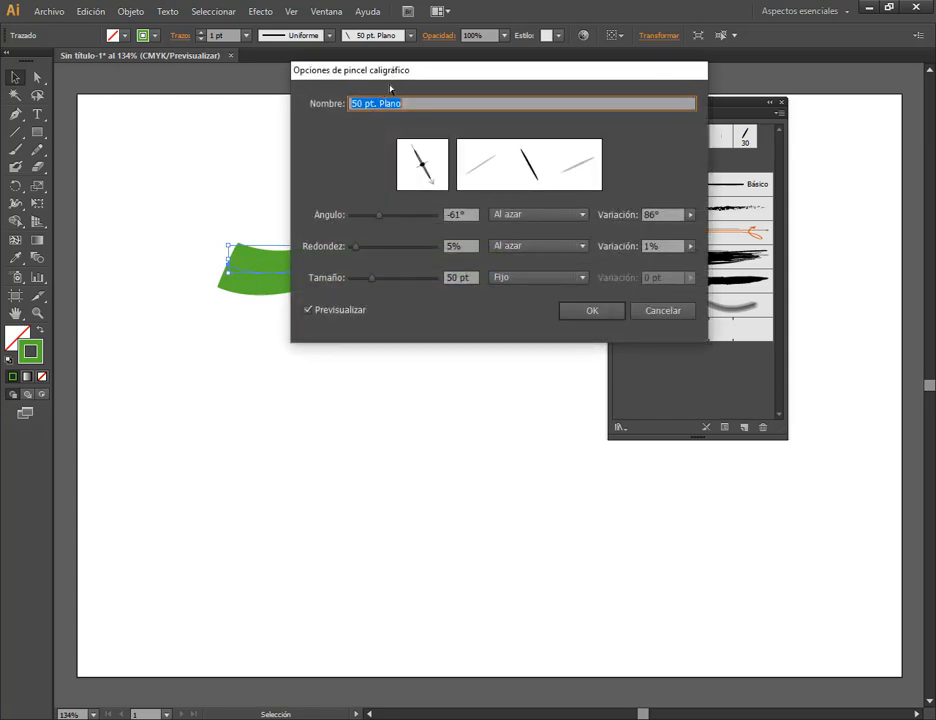
mouse_move(409, 75)
mouse_down()
mouse_move(400, 224)
mouse_move(295, 291)
mouse_up()
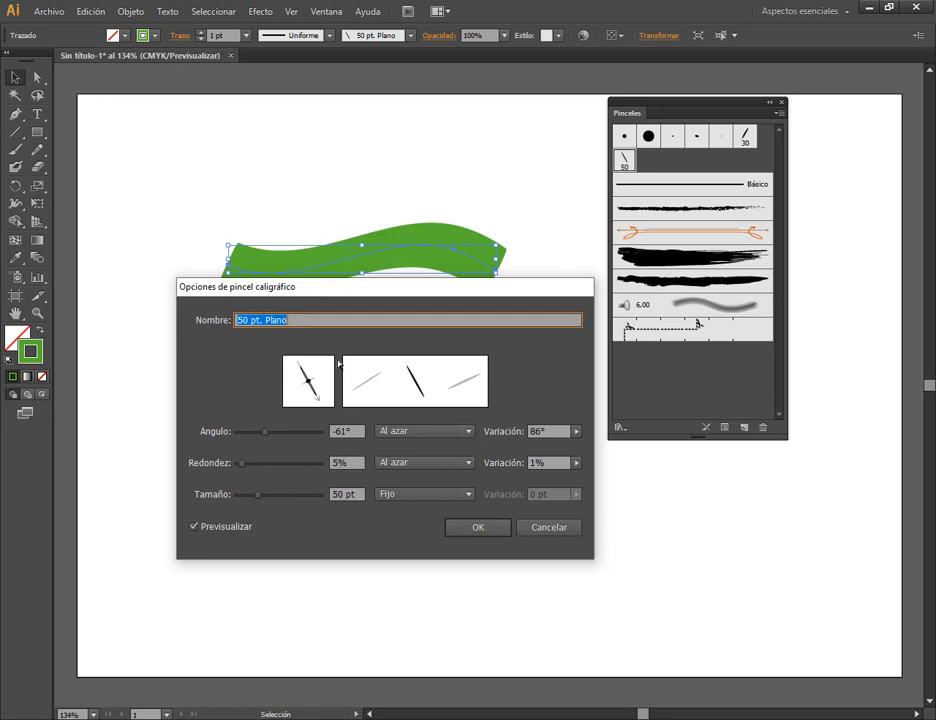
click(548, 527)
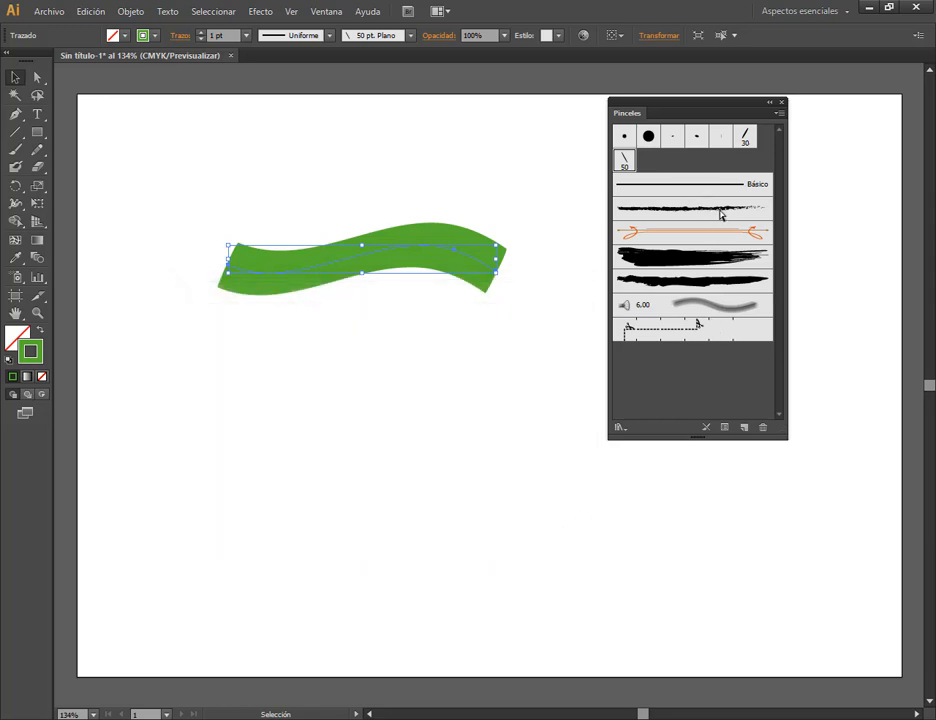
Try the Pincel rápido 3 brush on the stroke, look over its art brush options, and reapply 50 pt. Plano.
double_click(685, 265)
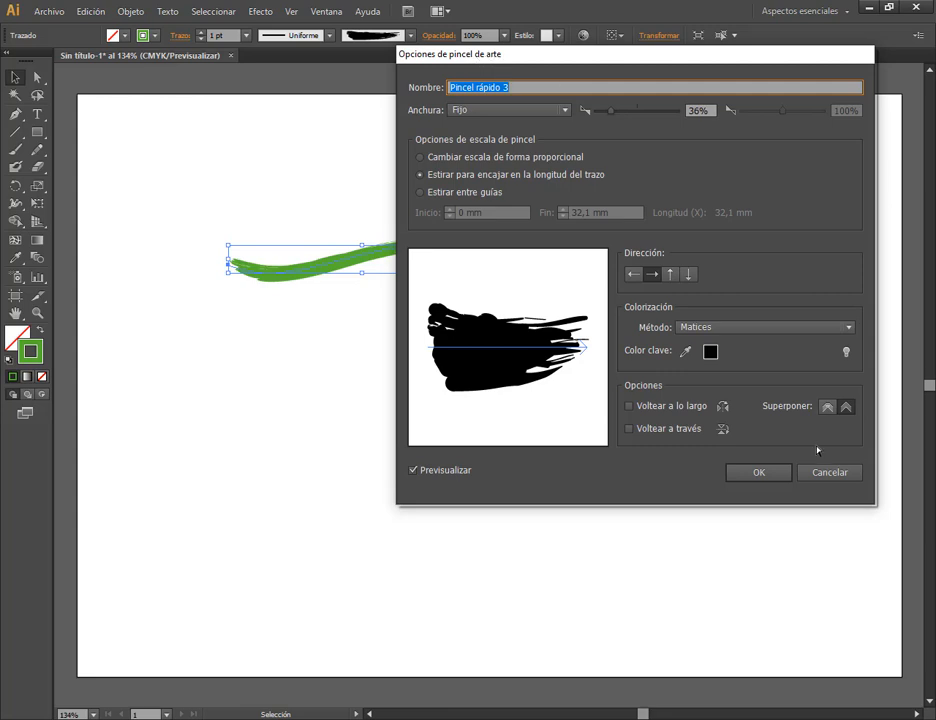
click(829, 474)
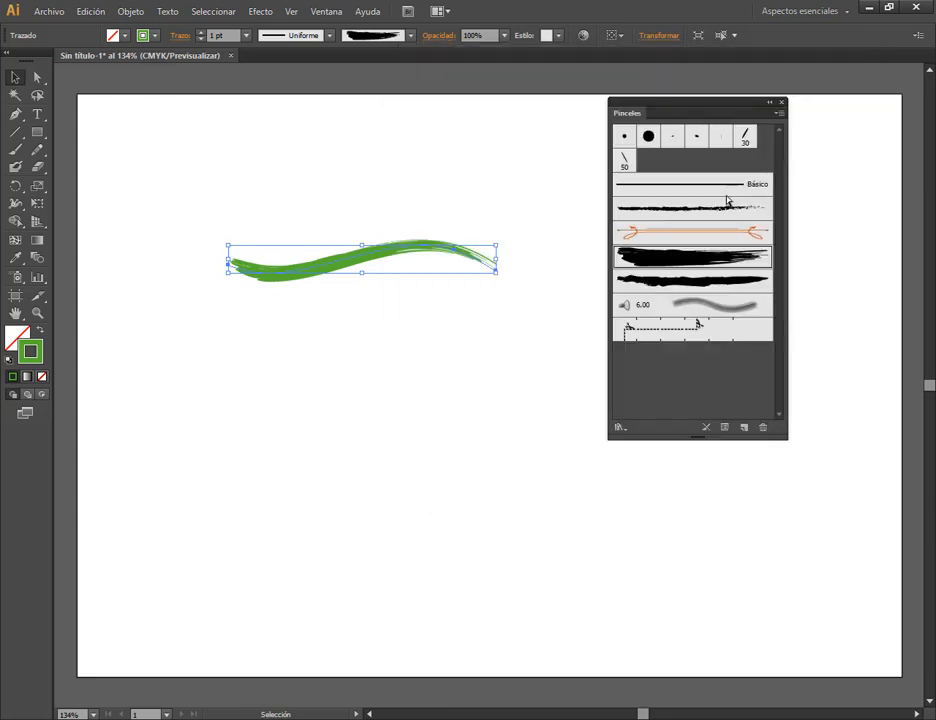
click(629, 157)
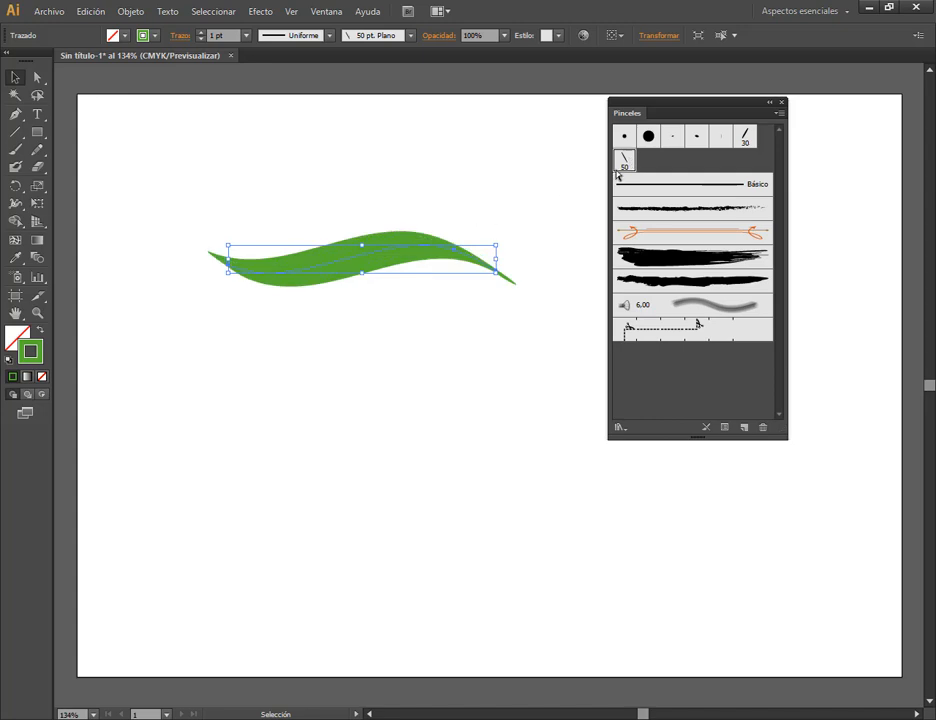
click(624, 161)
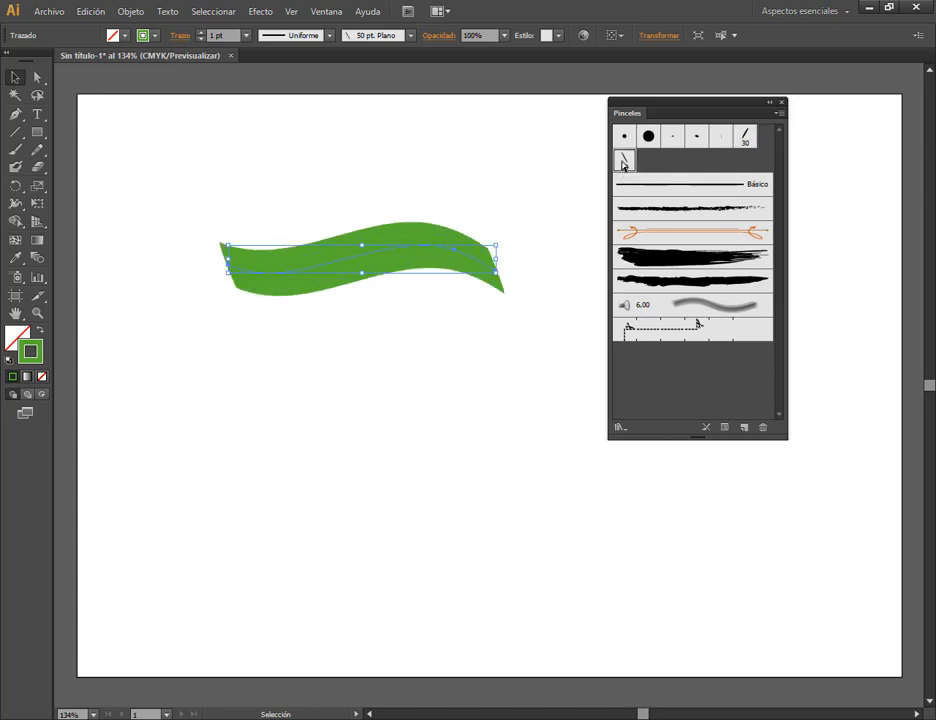
Rename the 50 pt. Plano brush as pincelCaligrafico1 in its calligraphic brush options.
double_click(624, 161)
mouse_move(487, 280)
mouse_down()
mouse_move(535, 307)
mouse_move(667, 209)
mouse_up()
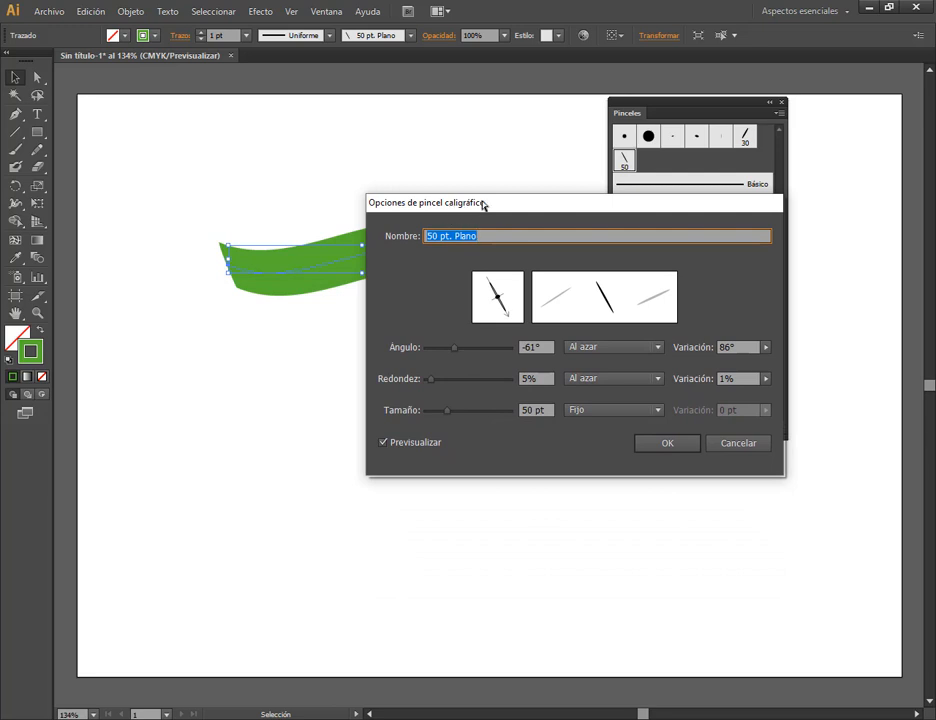
click(490, 240)
drag(489, 241, 414, 239)
double_click(489, 240)
drag(486, 241, 394, 229)
text(pincelCaligrafico1)
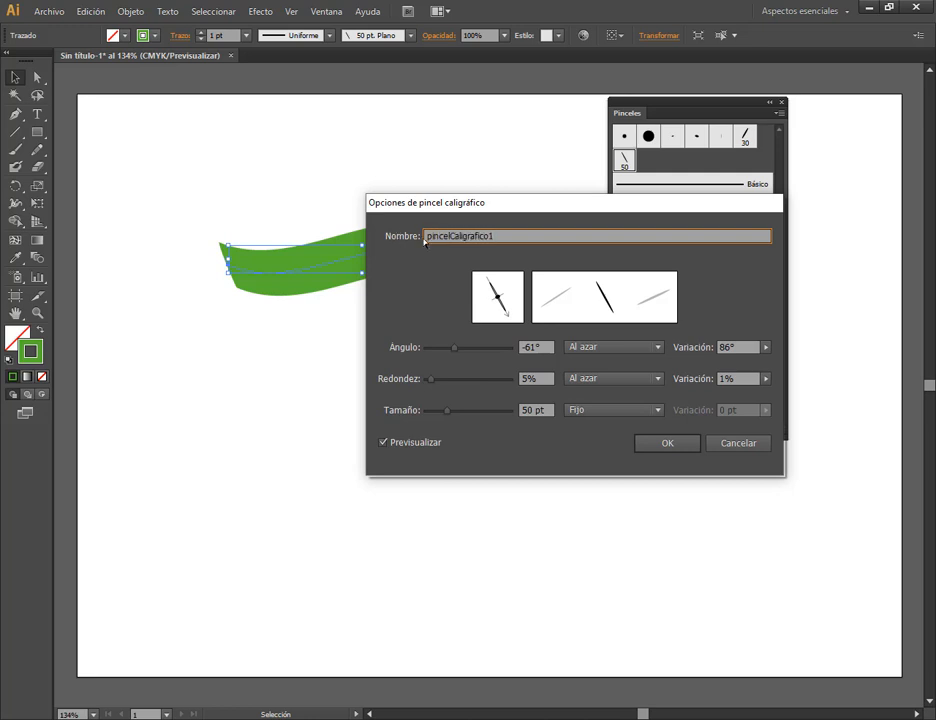
Set the calligraphic brush's angle to -80°, its roundness to 29% and its size to 15 pt, with the stroke preview in view.
drag(480, 205, 467, 284)
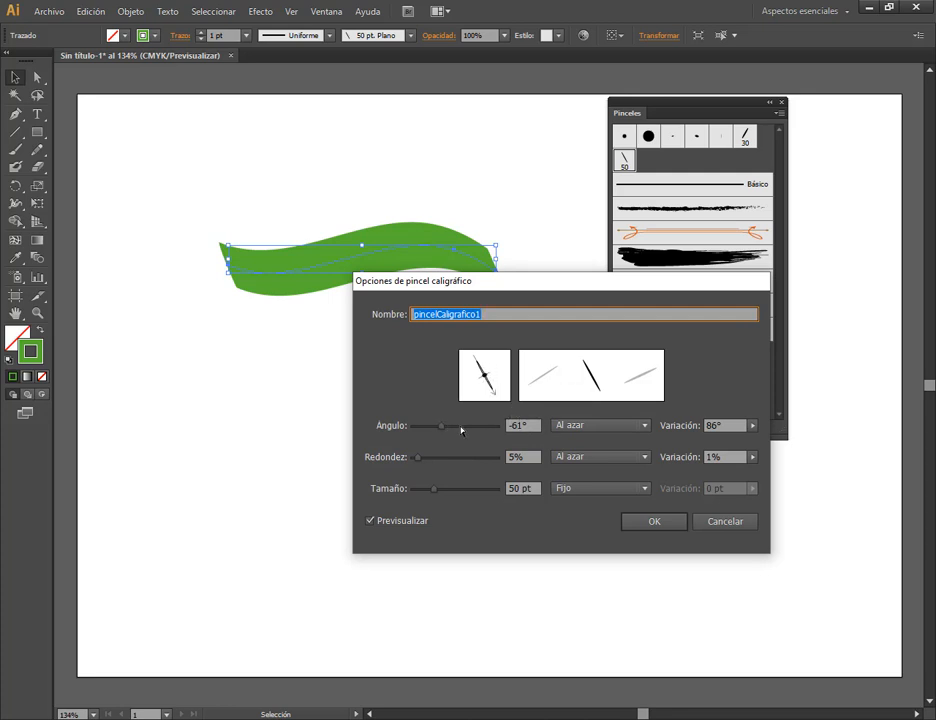
mouse_move(443, 428)
mouse_down()
mouse_move(433, 428)
mouse_move(465, 432)
mouse_move(436, 430)
mouse_up()
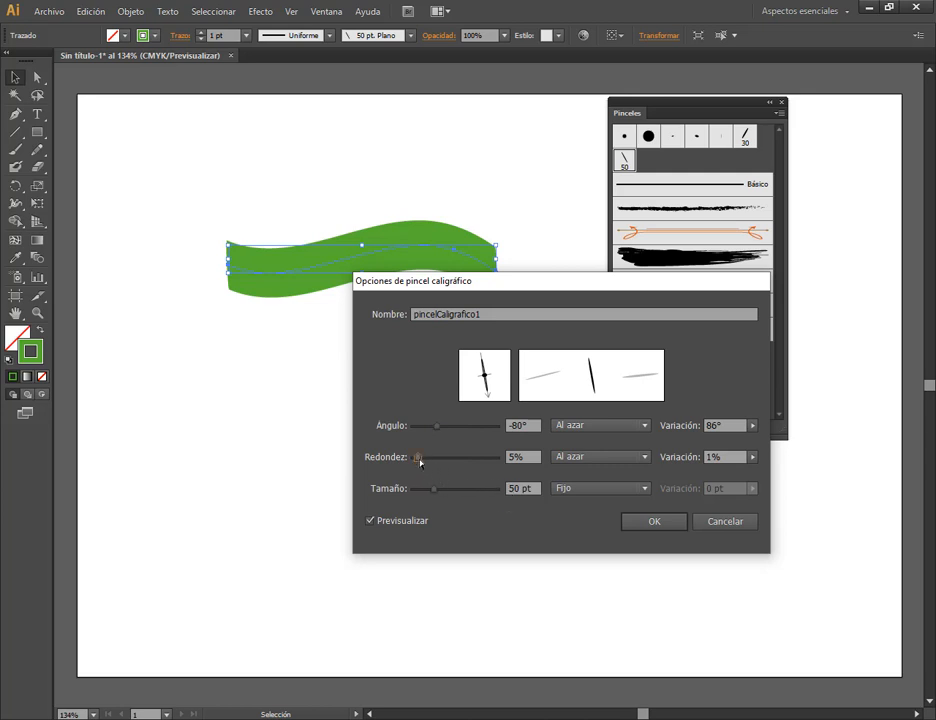
mouse_move(419, 461)
mouse_down()
mouse_move(490, 458)
mouse_move(430, 460)
mouse_move(455, 464)
mouse_move(418, 472)
mouse_move(481, 472)
mouse_move(438, 471)
mouse_up()
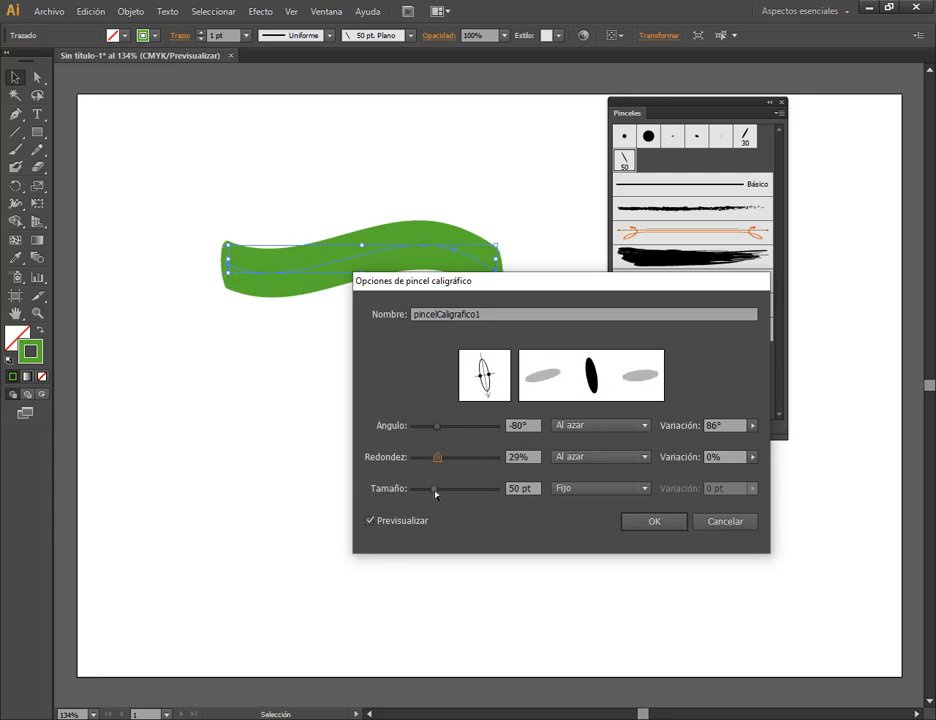
mouse_move(435, 493)
mouse_down()
mouse_move(445, 495)
mouse_move(420, 493)
mouse_up()
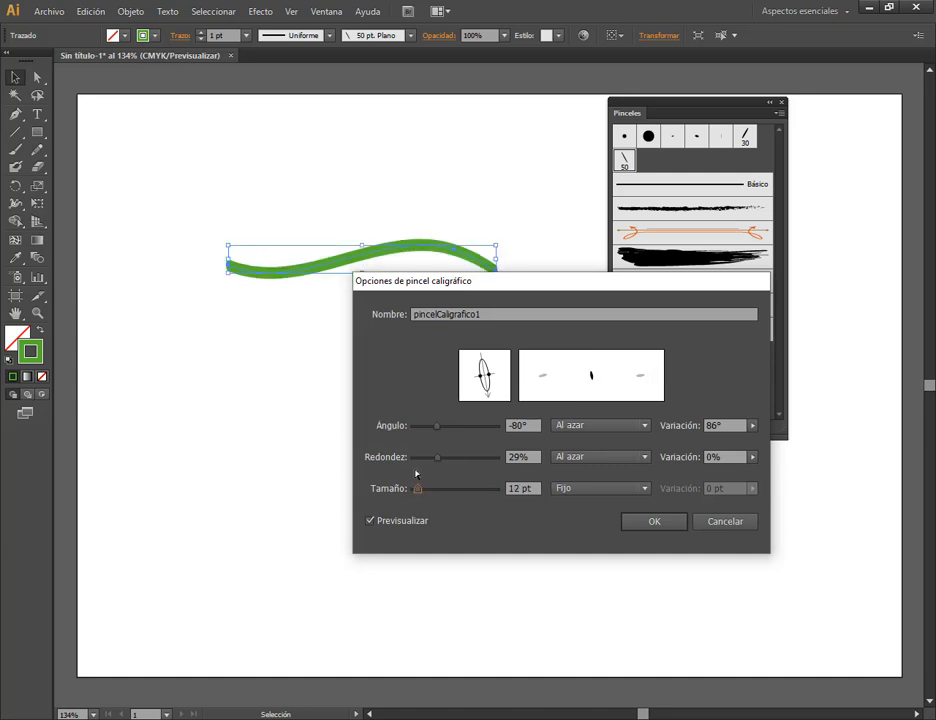
drag(470, 294, 426, 349)
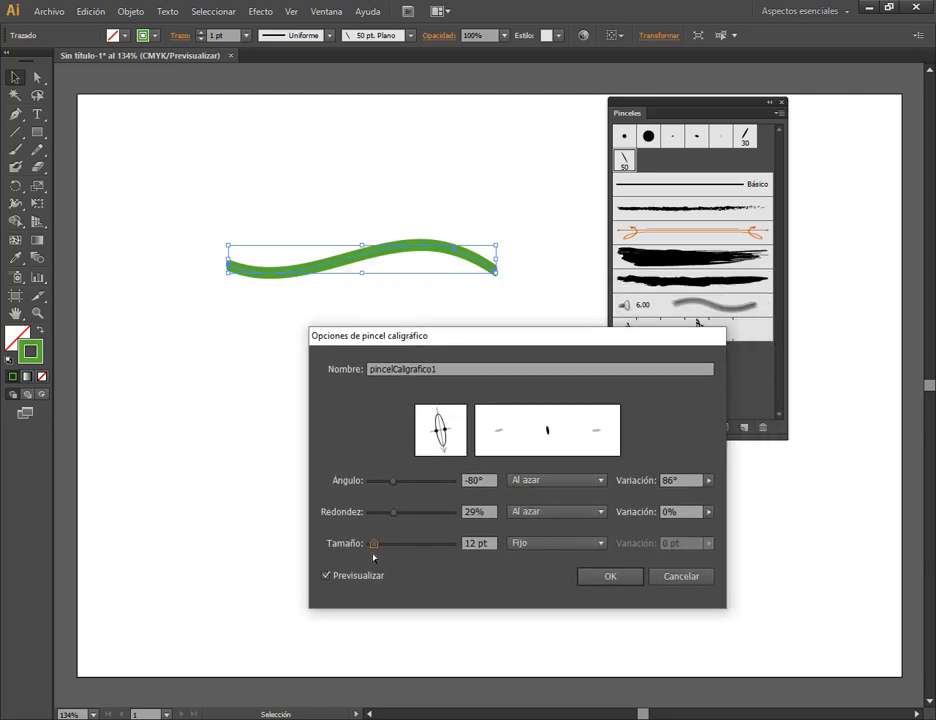
mouse_move(373, 546)
mouse_down()
mouse_move(384, 541)
mouse_move(375, 548)
mouse_up()
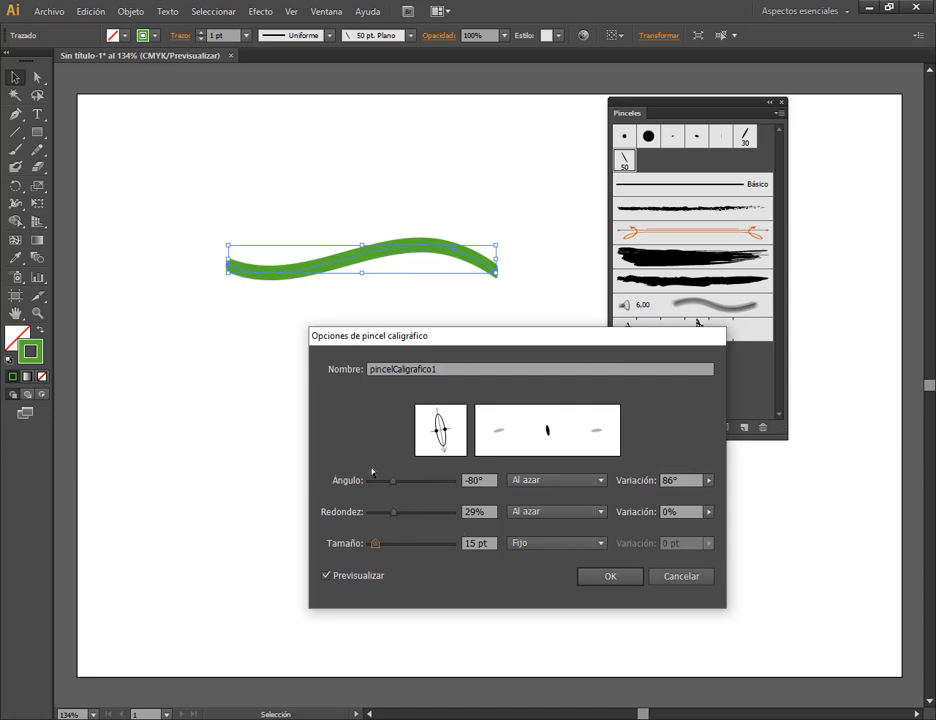
Try adjusting the calligraphic brush's angle and roundness with the angle setting and the brush shape editor.
drag(388, 485, 393, 483)
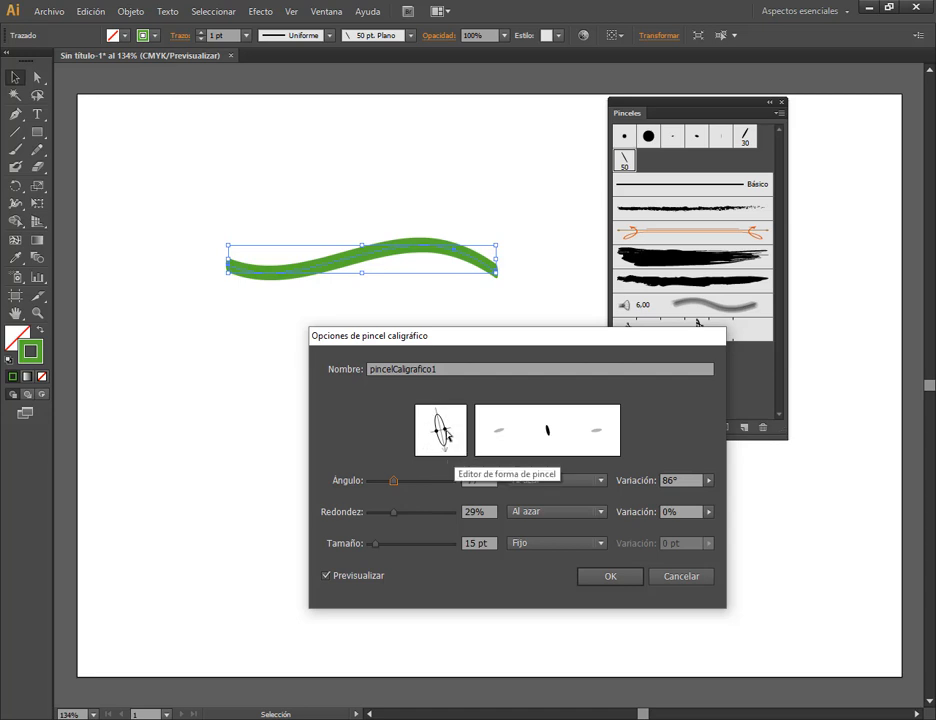
mouse_move(447, 453)
mouse_down()
mouse_move(428, 444)
mouse_move(442, 453)
mouse_move(462, 432)
mouse_move(452, 414)
mouse_move(460, 448)
mouse_move(456, 436)
mouse_move(442, 452)
mouse_move(429, 440)
mouse_move(432, 452)
mouse_move(447, 436)
mouse_up()
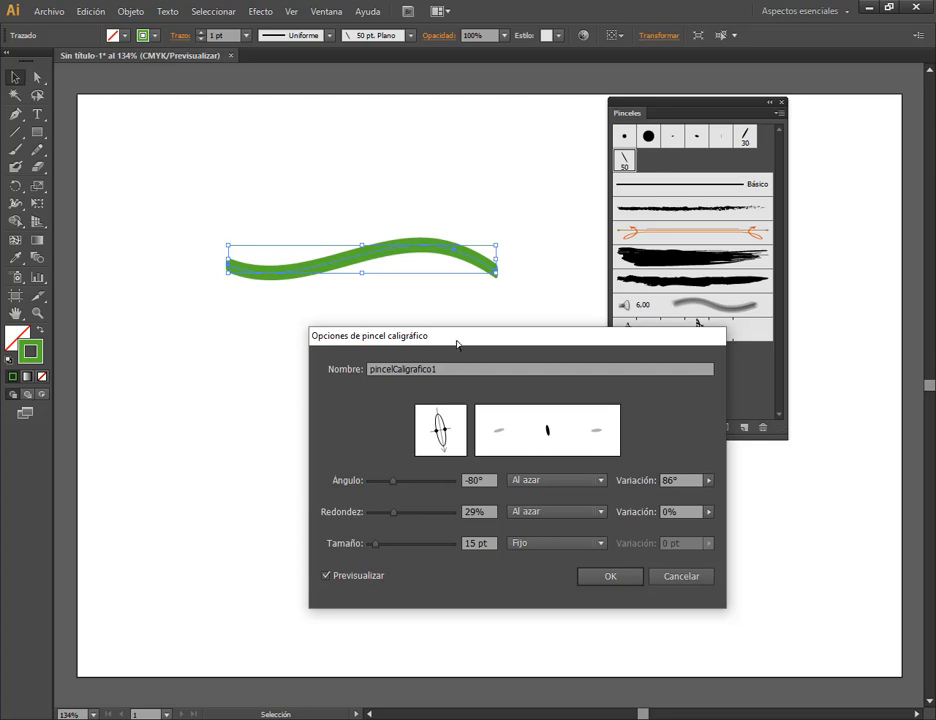
drag(457, 342, 446, 338)
mouse_move(434, 431)
mouse_down()
mouse_move(445, 432)
mouse_move(434, 433)
mouse_up()
Switch to Windows Settings and set the display scale for text, apps and other elements to 125%.
click(22, 718)
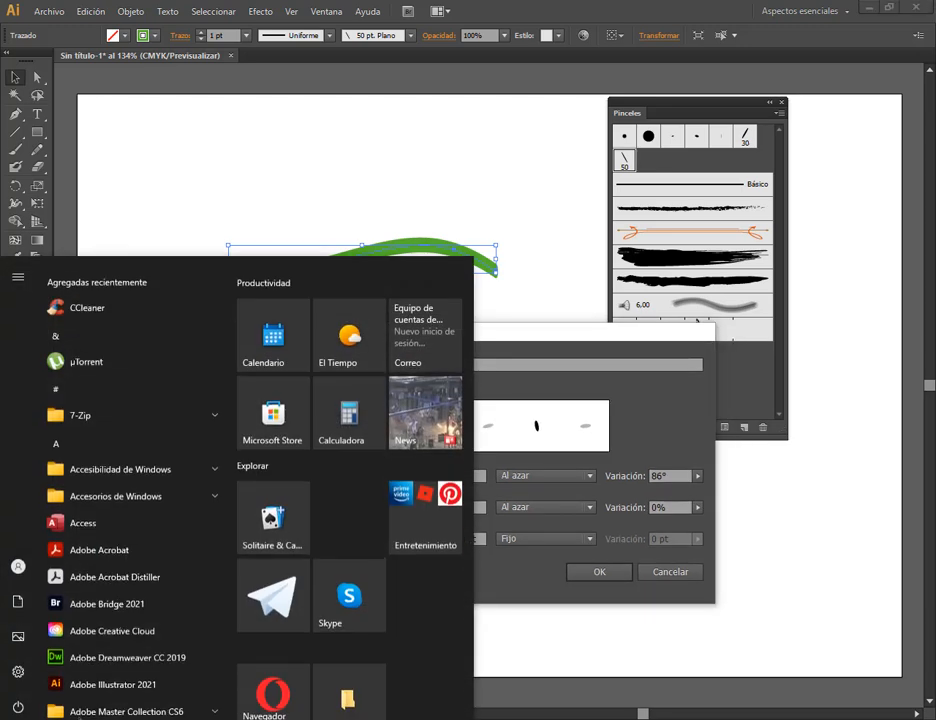
click(19, 668)
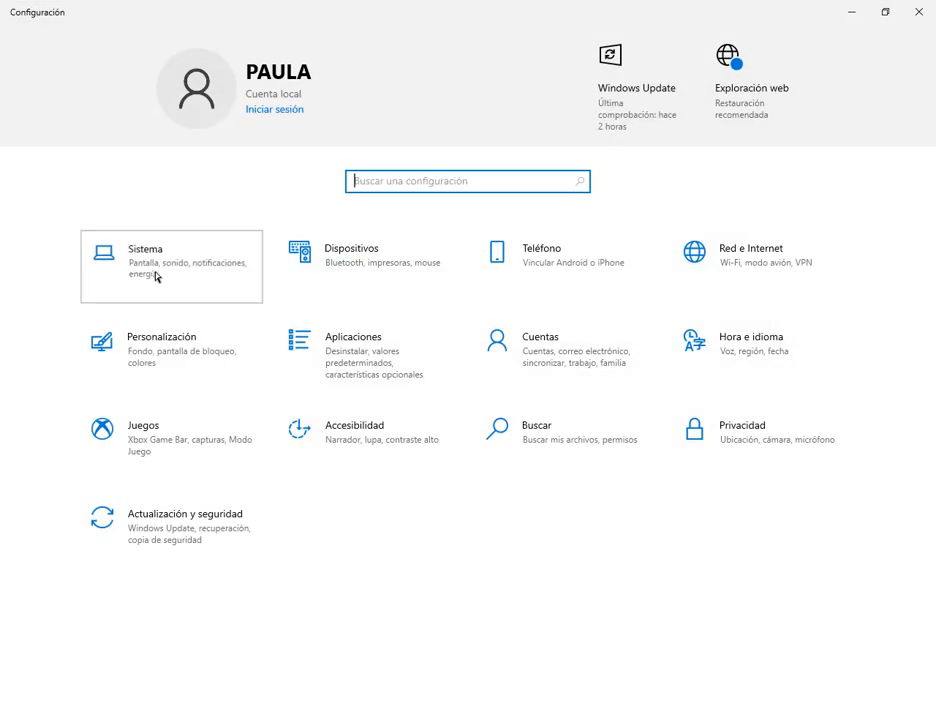
click(156, 270)
click(339, 382)
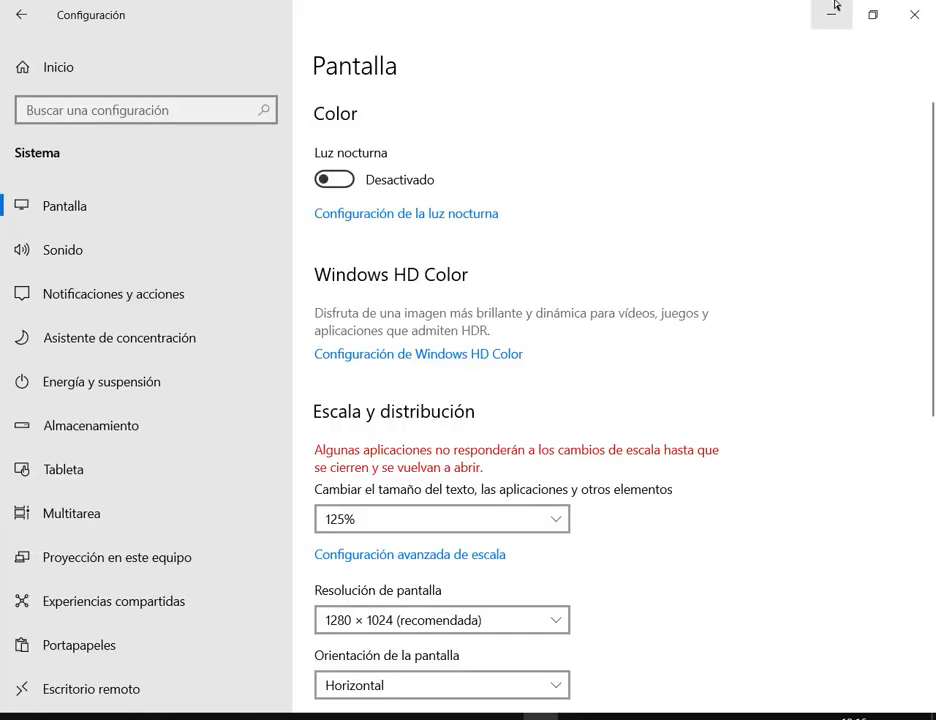
Return from Windows Settings to Illustrator and discard the pending calligraphic brush option changes.
click(829, 24)
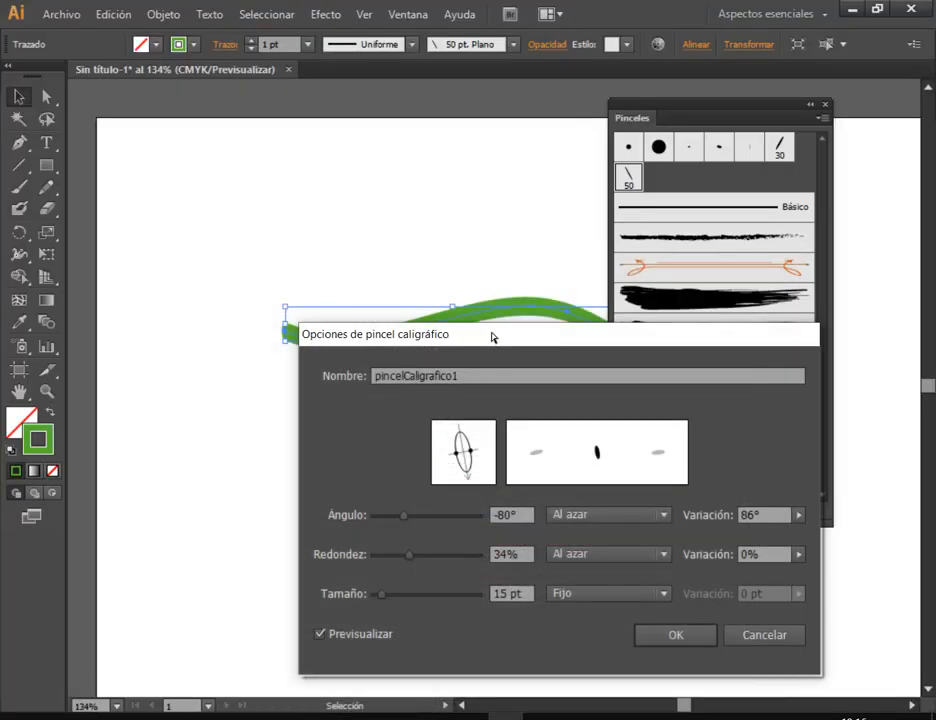
drag(492, 337, 480, 250)
click(750, 552)
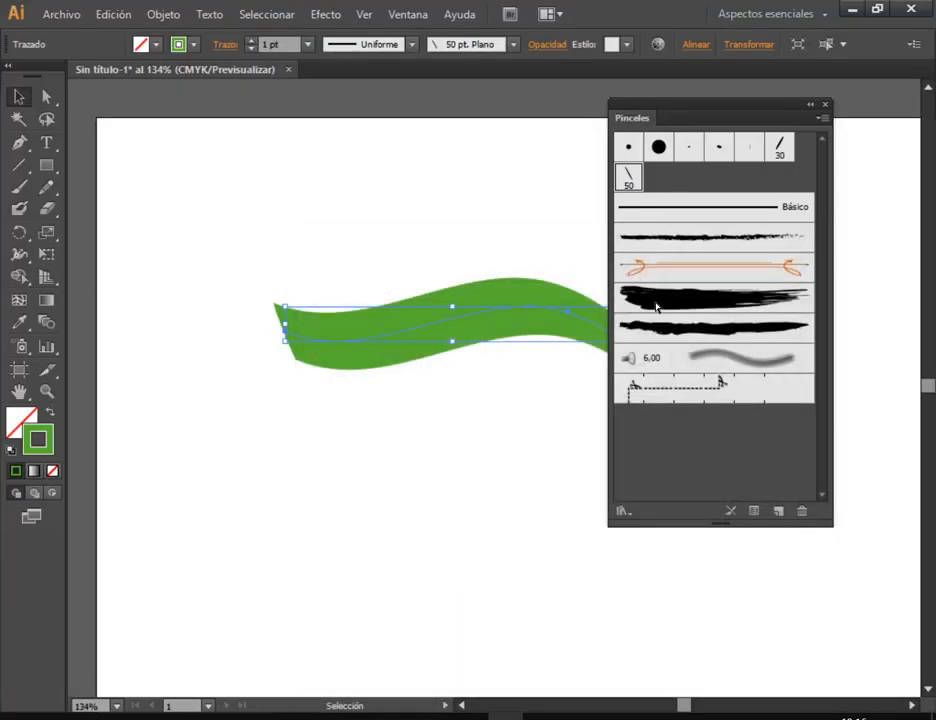
Open the 50 pt. Plano brush's options again and rename the brush PincelCaligrafico1.
double_click(629, 178)
drag(493, 250, 470, 179)
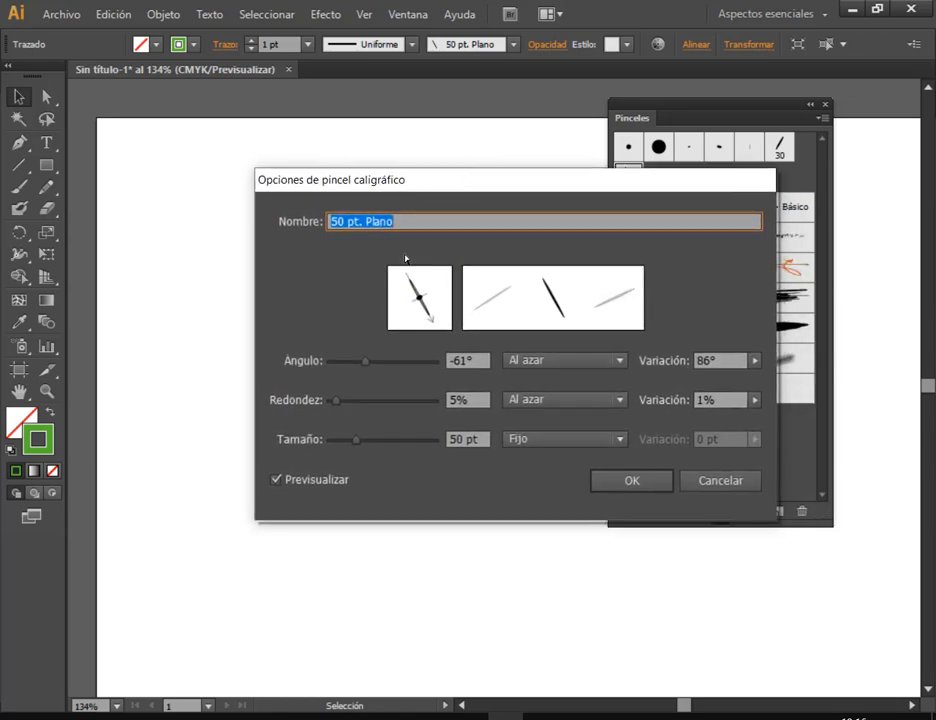
text(P)
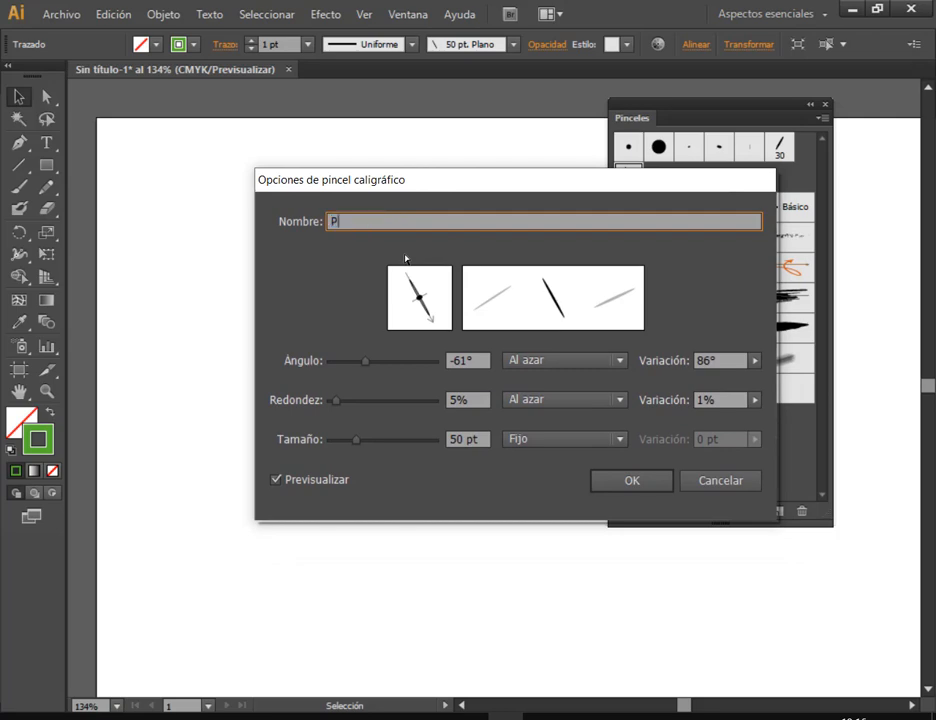
text(incelCaligrafico1)
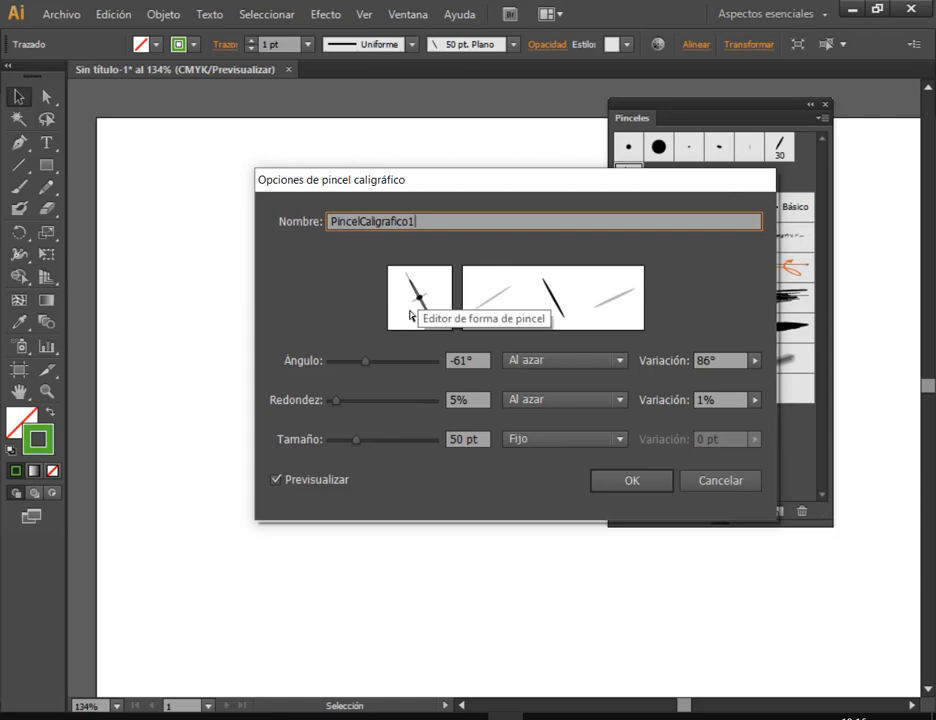
Set the brush's angle to -89° and its roundness to 29%, applying the changes to the existing strokes.
drag(335, 400, 360, 400)
mouse_move(430, 309)
mouse_down()
mouse_move(403, 322)
mouse_move(416, 320)
mouse_up()
mouse_move(426, 276)
mouse_down()
mouse_move(397, 282)
mouse_move(445, 301)
mouse_move(397, 292)
mouse_move(418, 313)
mouse_move(441, 300)
mouse_move(426, 299)
mouse_up()
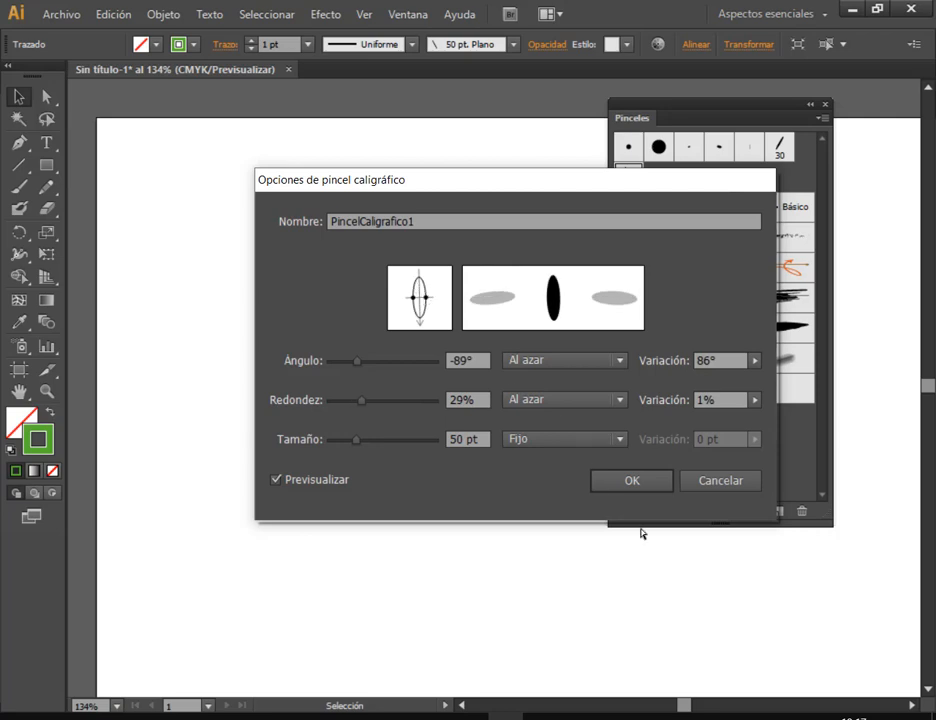
click(656, 487)
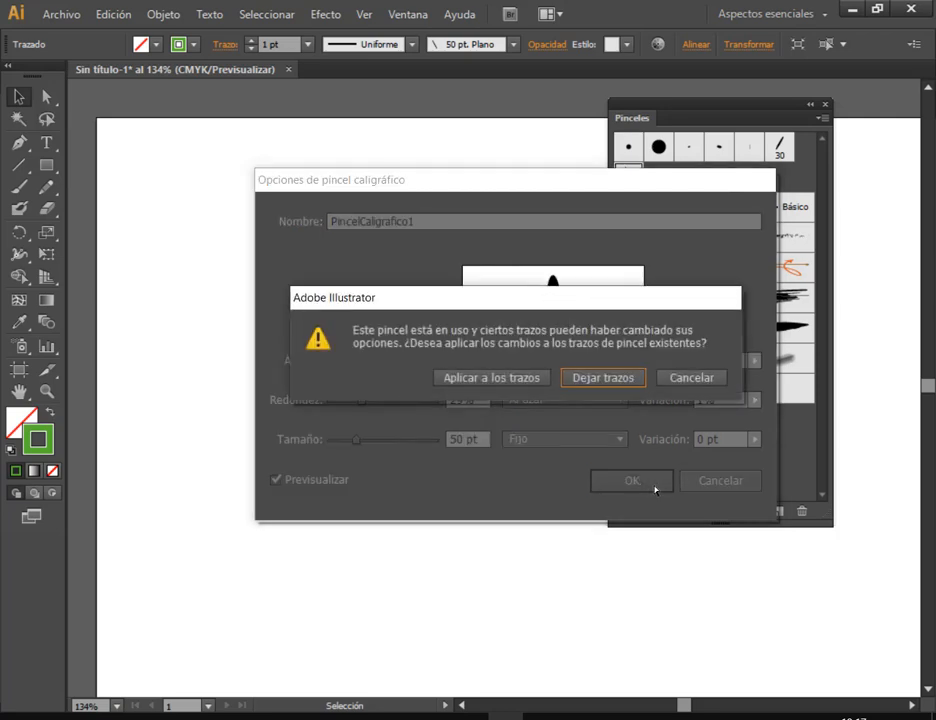
click(534, 379)
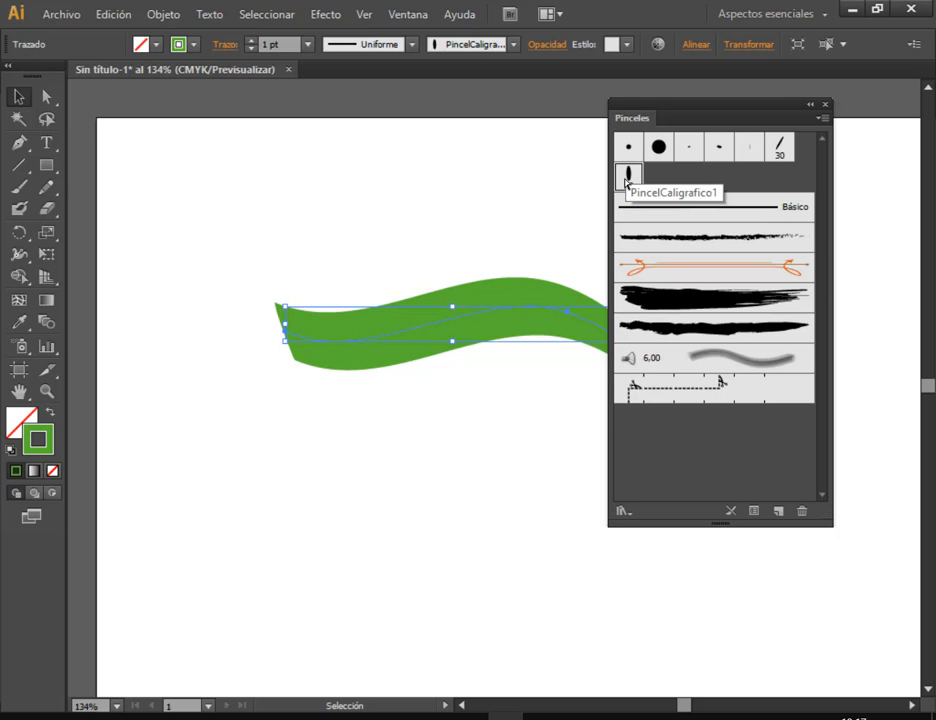
Delete the green wavy stroke from the artboard.
mouse_move(466, 321)
mouse_down()
mouse_move(345, 150)
mouse_move(334, 188)
mouse_up()
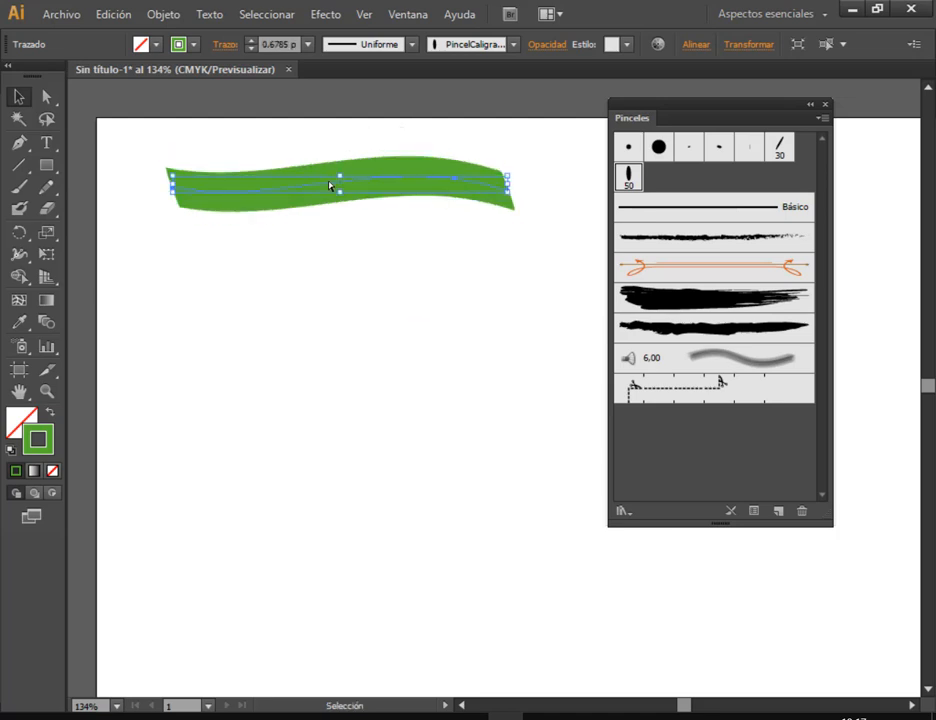
click(482, 292)
click(407, 181)
key(Delete)
Paint a long winding green stroke across the artboard with the Paintbrush and the PincelCaligrafico1 brush.
click(19, 186)
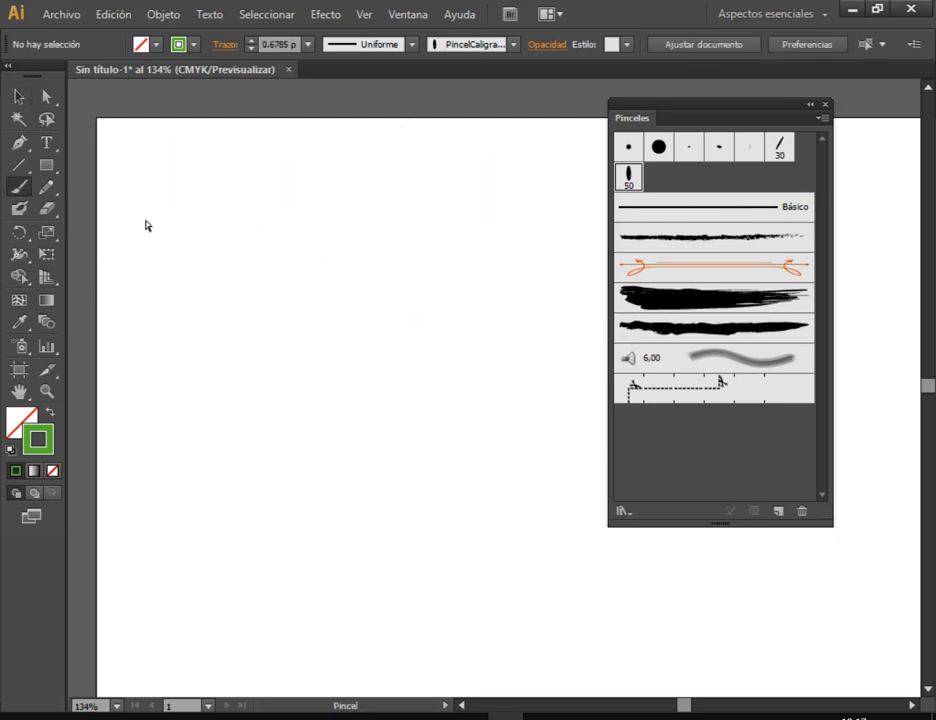
mouse_move(212, 233)
mouse_down()
mouse_move(256, 321)
mouse_move(292, 266)
mouse_move(334, 238)
mouse_move(340, 314)
mouse_move(428, 320)
mouse_move(485, 235)
mouse_move(522, 307)
mouse_move(530, 377)
mouse_move(353, 435)
mouse_move(326, 496)
mouse_move(245, 471)
mouse_move(187, 506)
mouse_move(265, 573)
mouse_move(435, 540)
mouse_move(470, 478)
mouse_move(551, 484)
mouse_move(564, 409)
mouse_move(594, 356)
mouse_move(542, 178)
mouse_move(342, 143)
mouse_move(240, 158)
mouse_up()
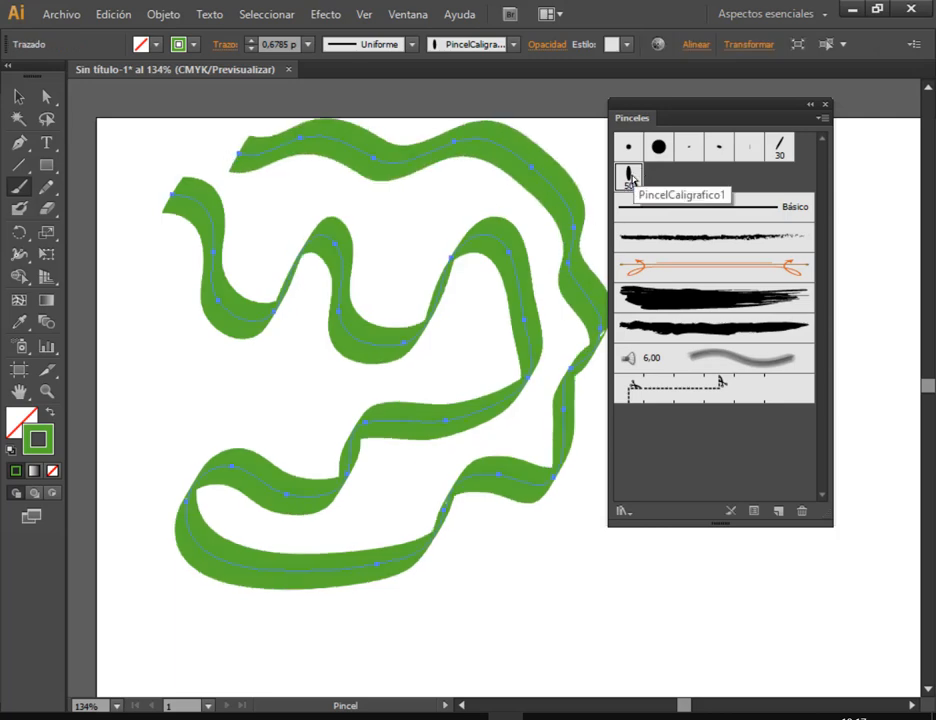
click(18, 96)
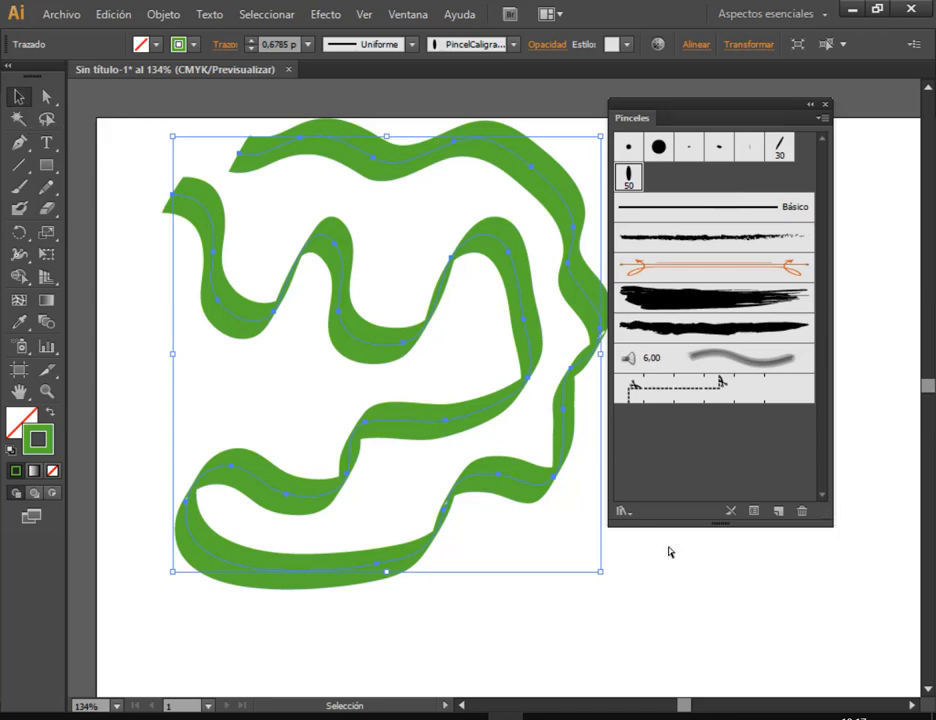
Open the Artístico_Caligráfico brush library, examine the original 50 pt flat brush in it and close the library.
click(626, 513)
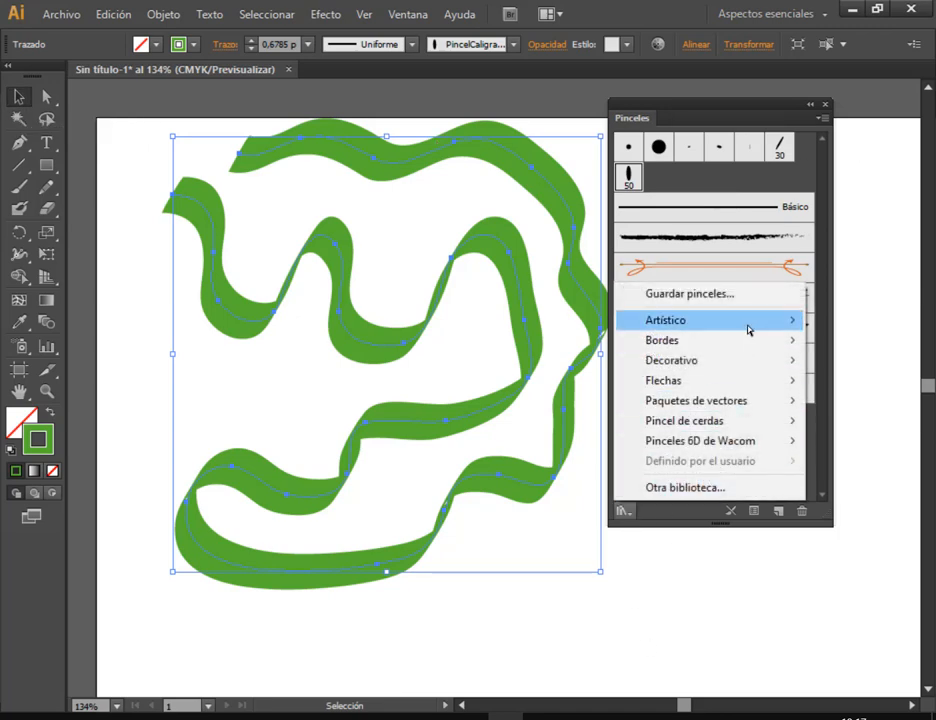
mouse_move(738, 335)
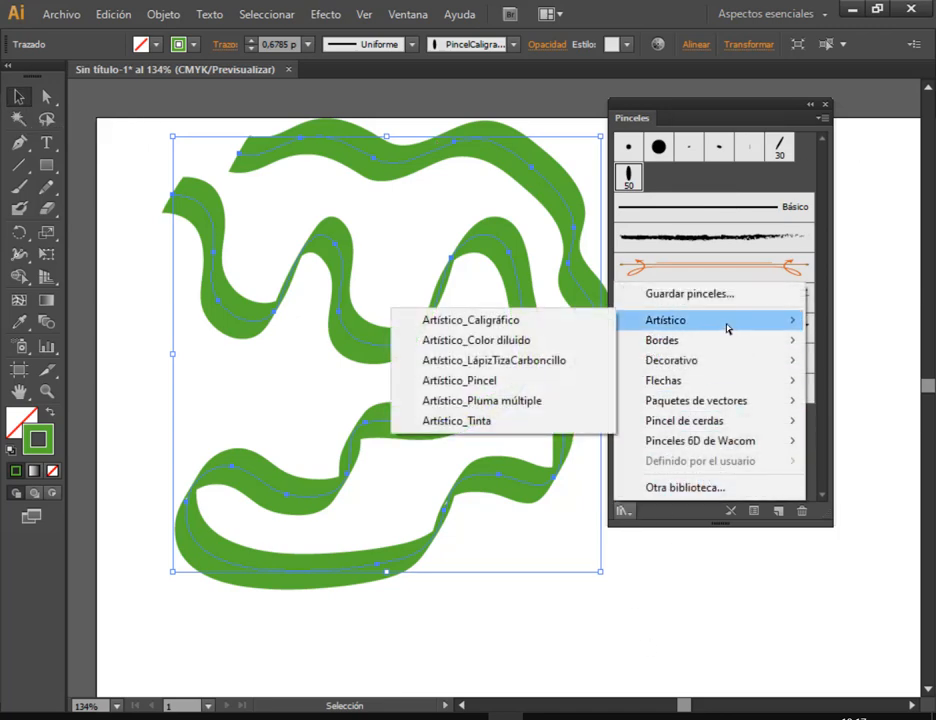
click(516, 321)
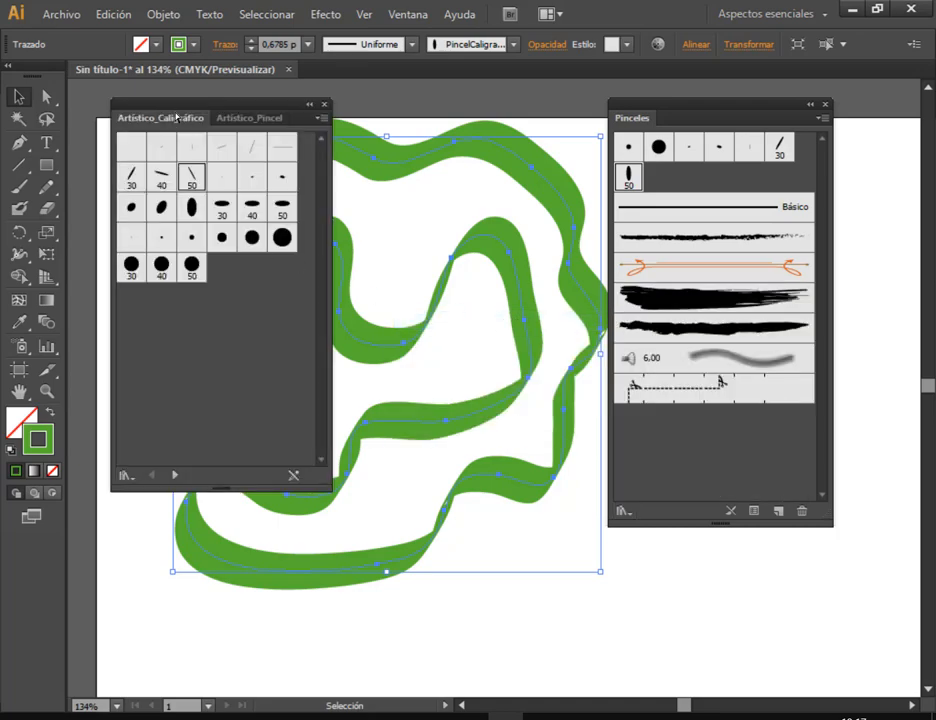
drag(205, 108, 218, 205)
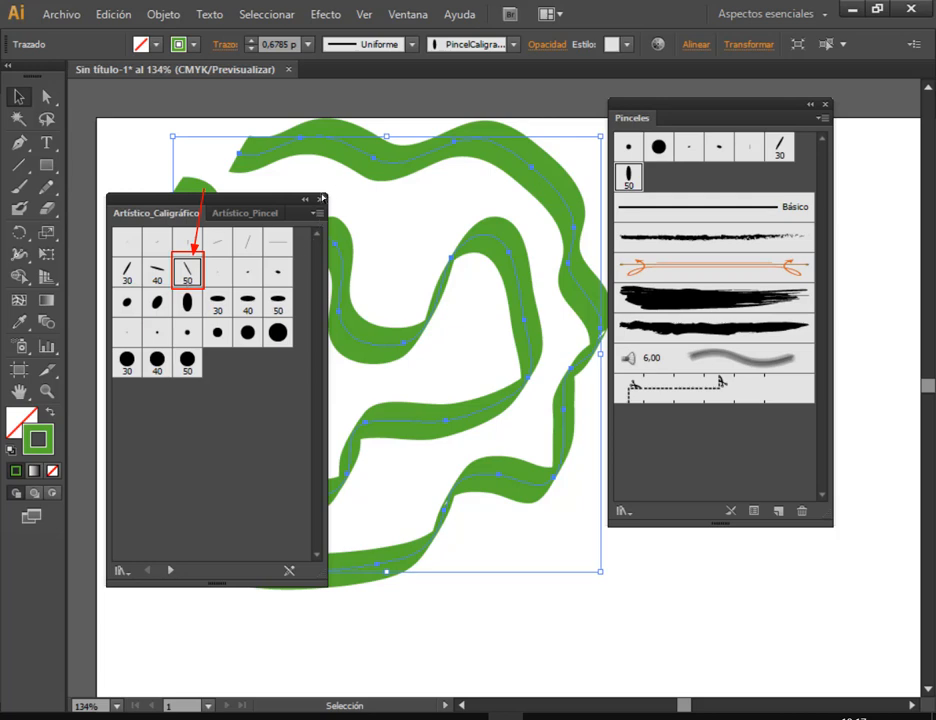
click(320, 199)
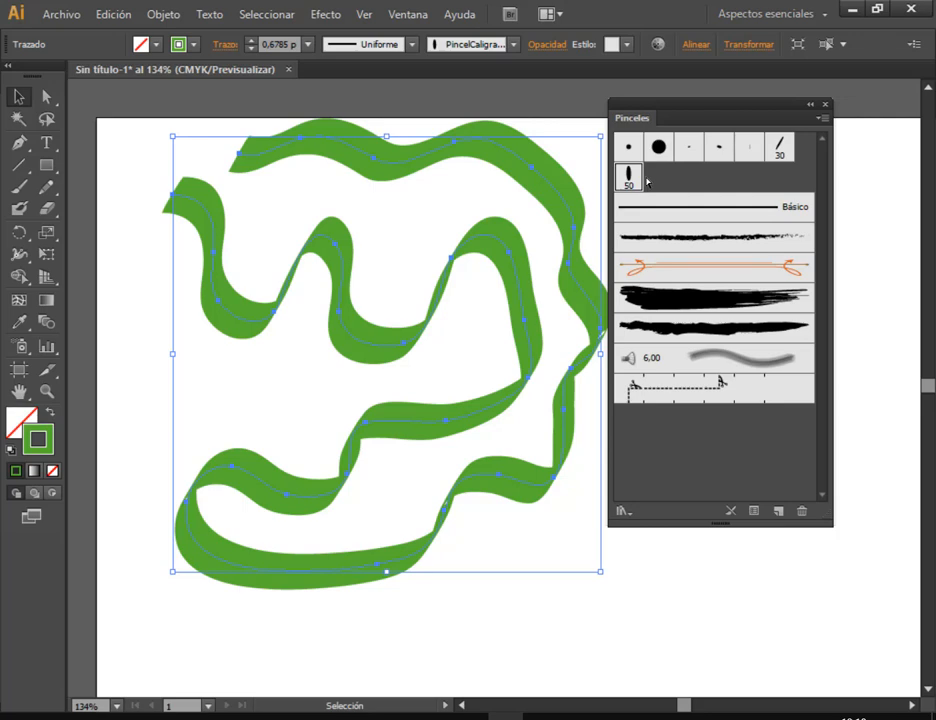
Move the winding green stroke on the artboard and delete it.
click(566, 100)
drag(512, 182, 500, 213)
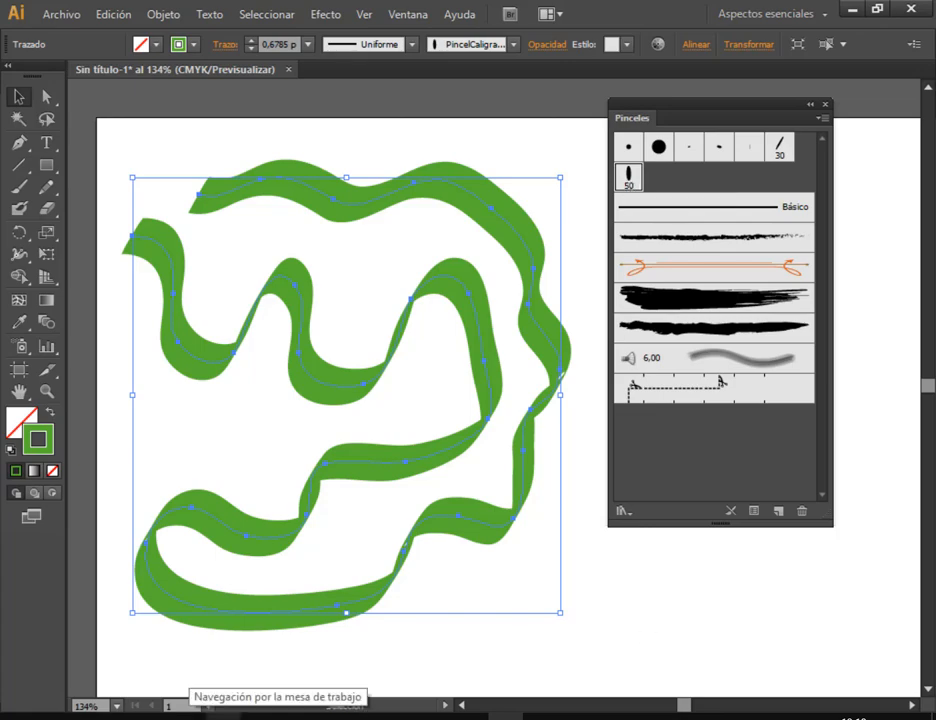
mouse_move(224, 717)
click(141, 657)
scroll(852, 501, down, 3)
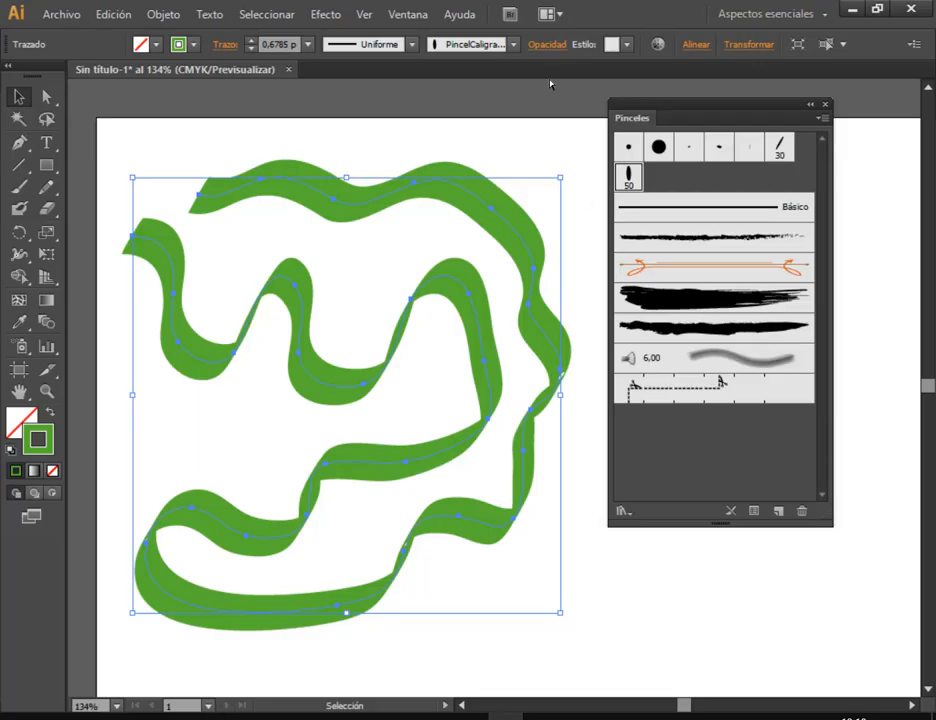
click(478, 159)
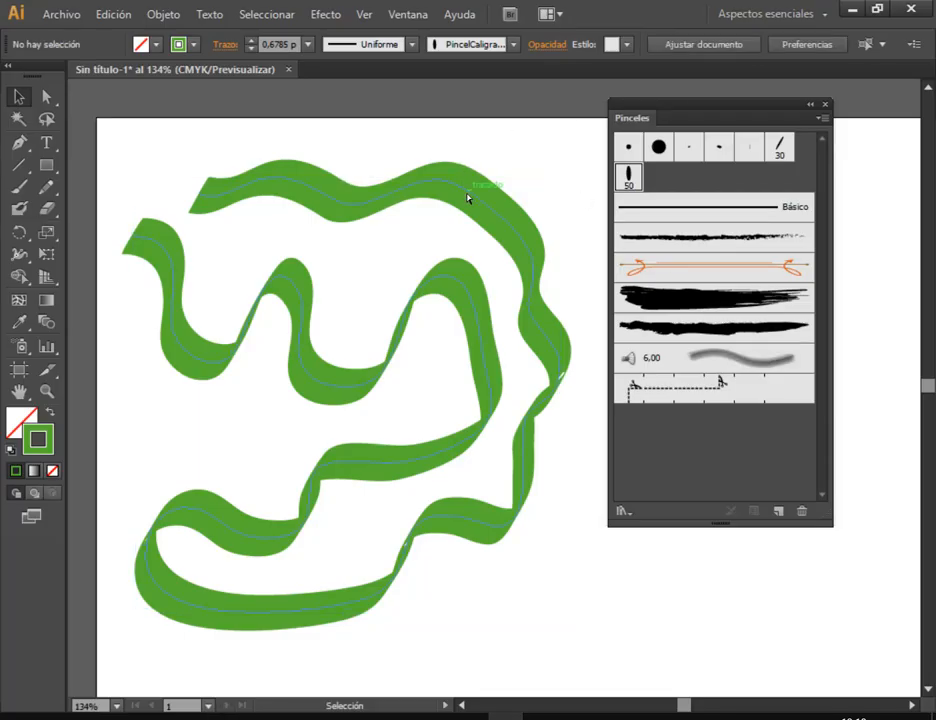
click(467, 197)
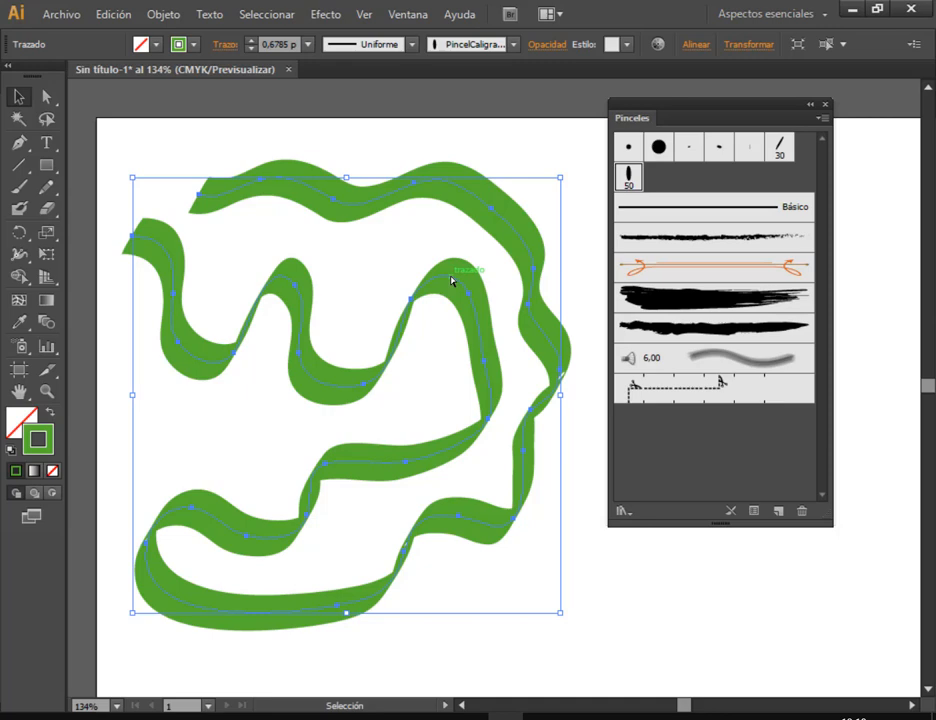
key(Delete)
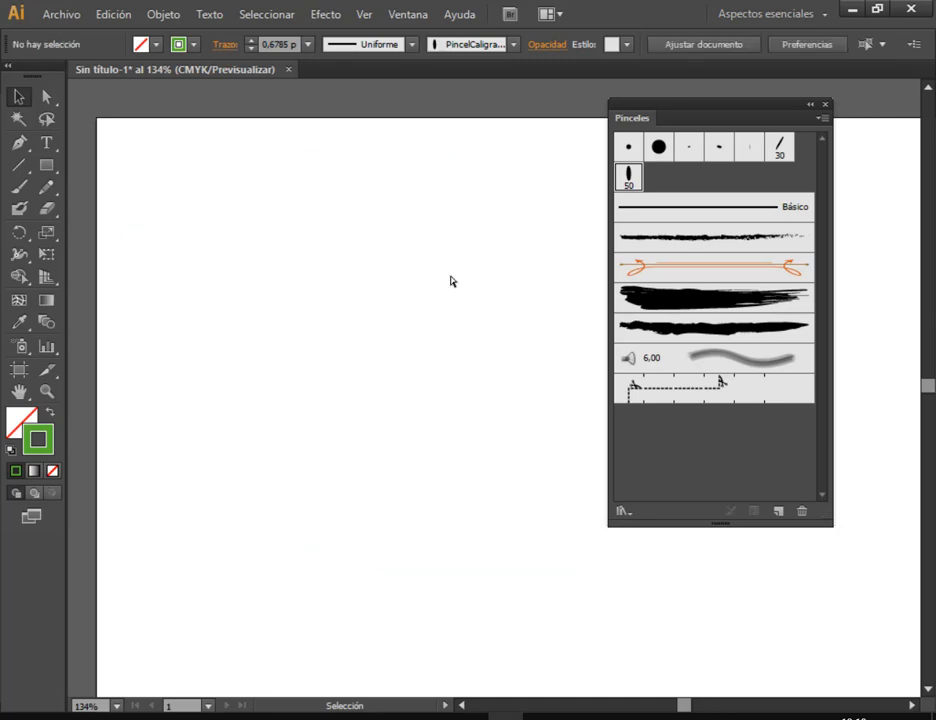
Start a new brush, trying the bristle and pattern types before choosing the calligraphic type.
right_click(695, 107)
click(552, 146)
click(778, 512)
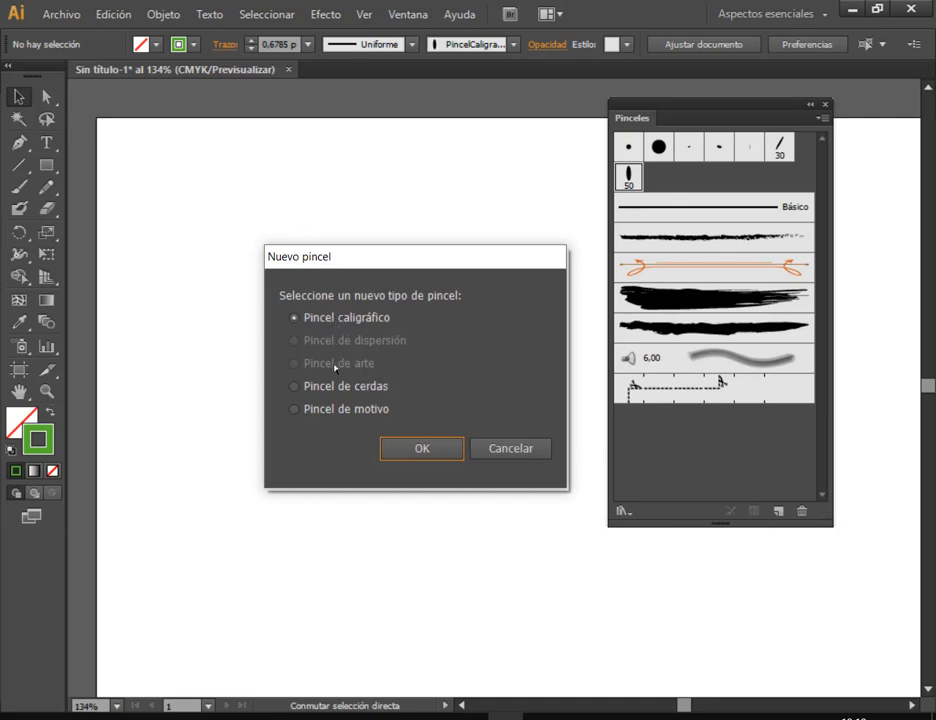
click(340, 319)
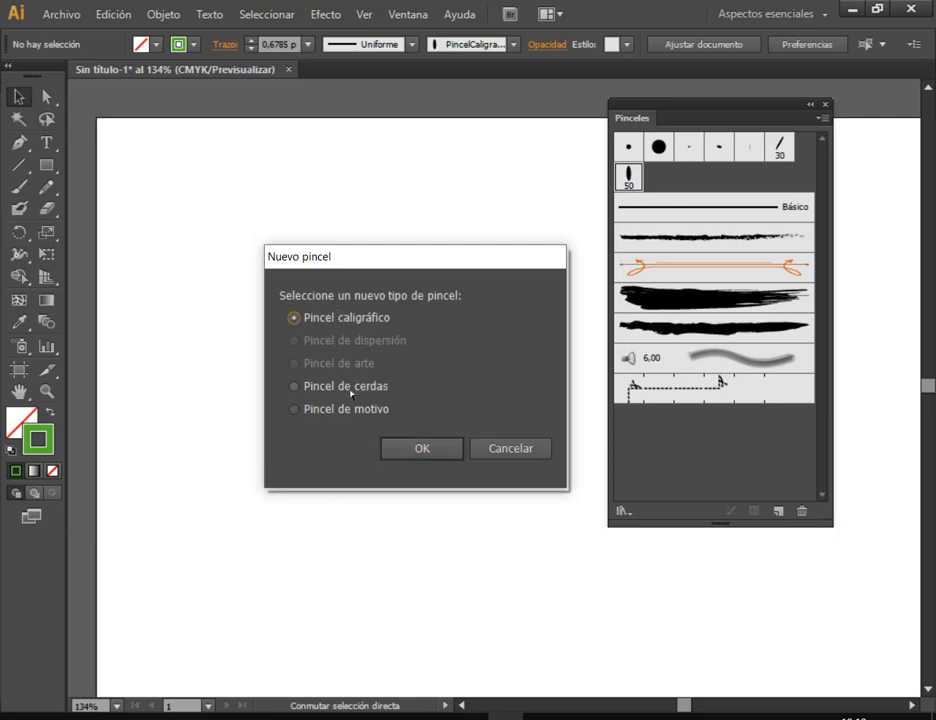
click(350, 387)
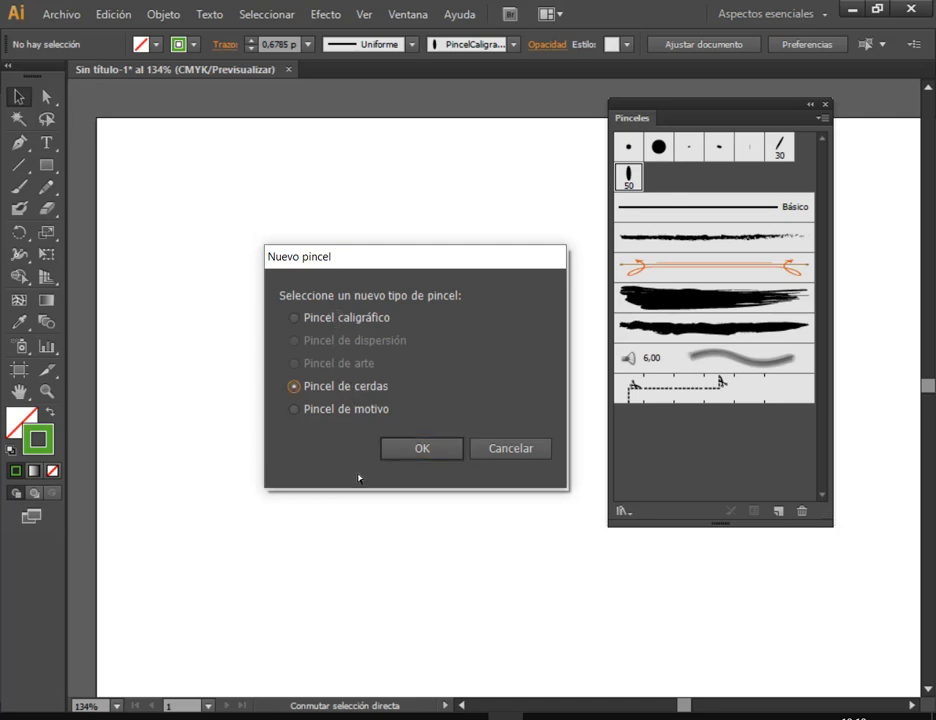
click(339, 410)
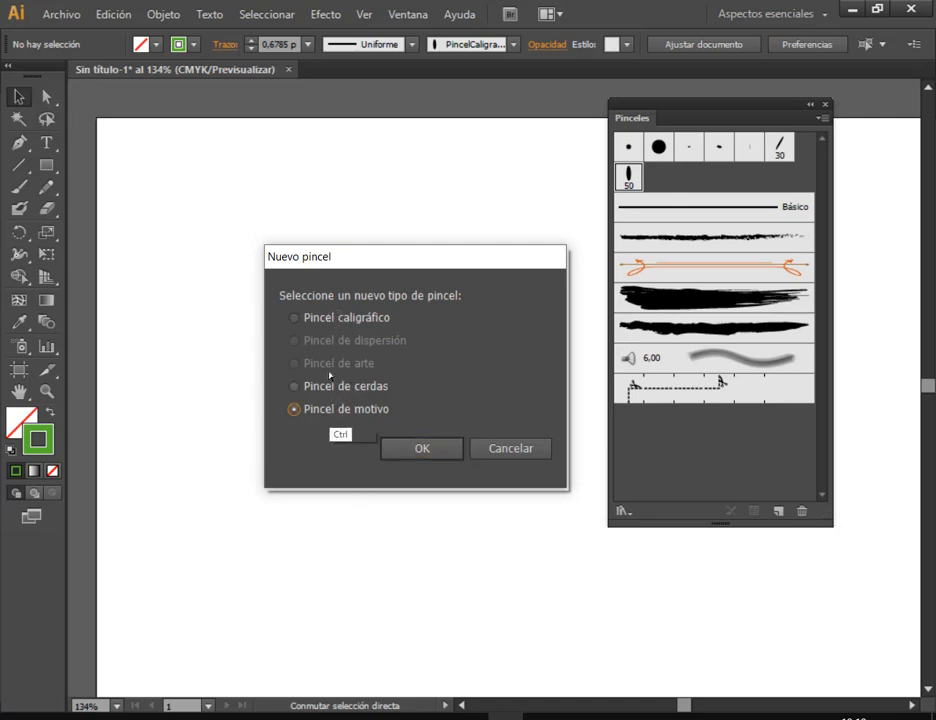
drag(285, 329, 412, 368)
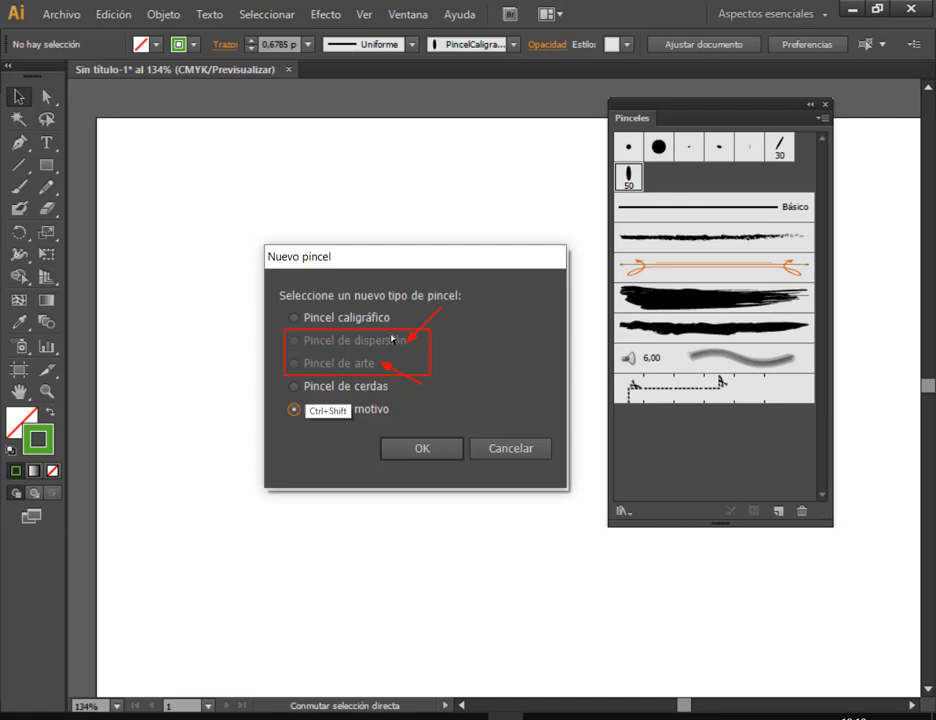
key(Escape)
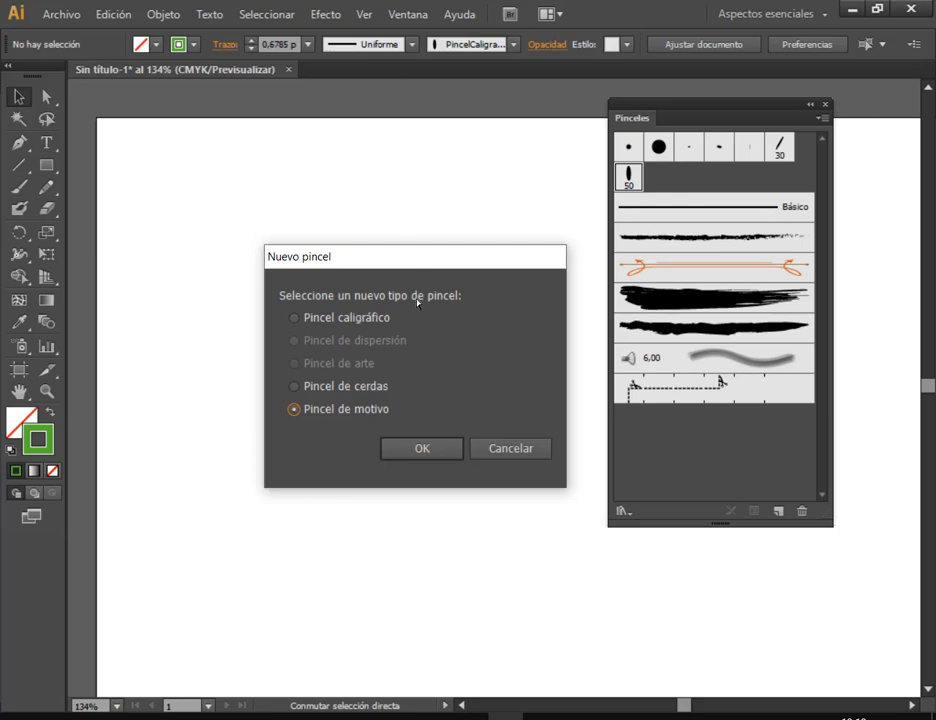
click(295, 320)
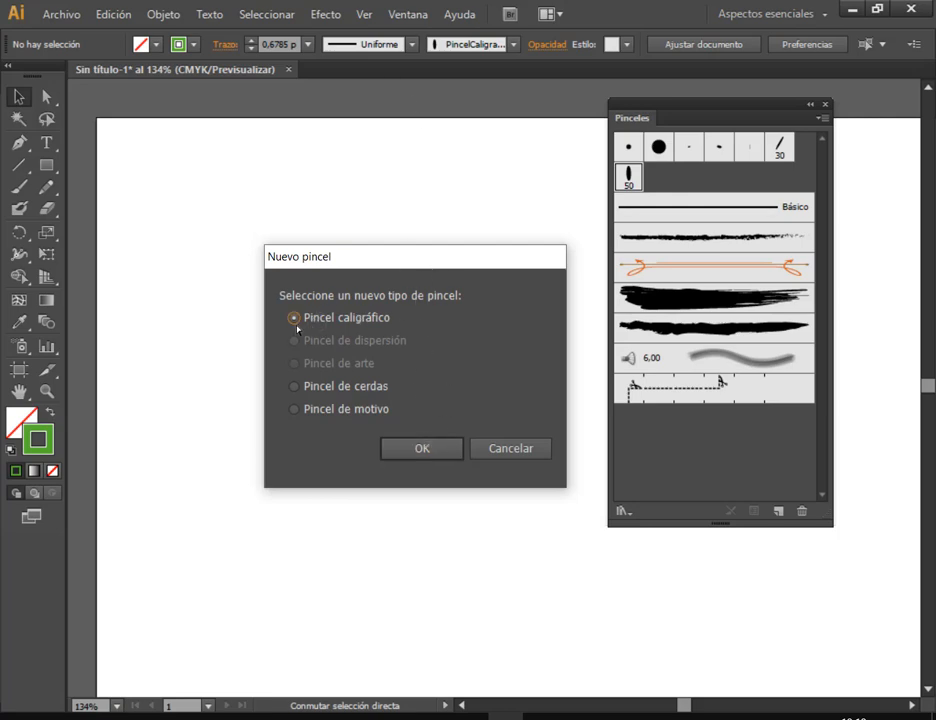
click(422, 449)
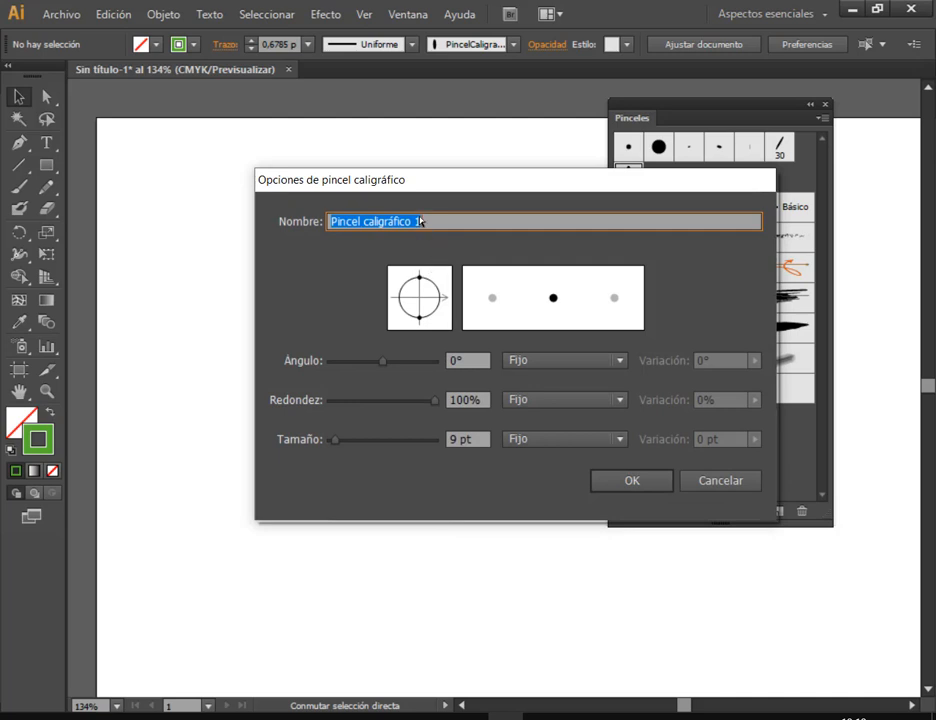
Name the new calligraphic brush PincelCaligrafico2.
text(PincelCali)
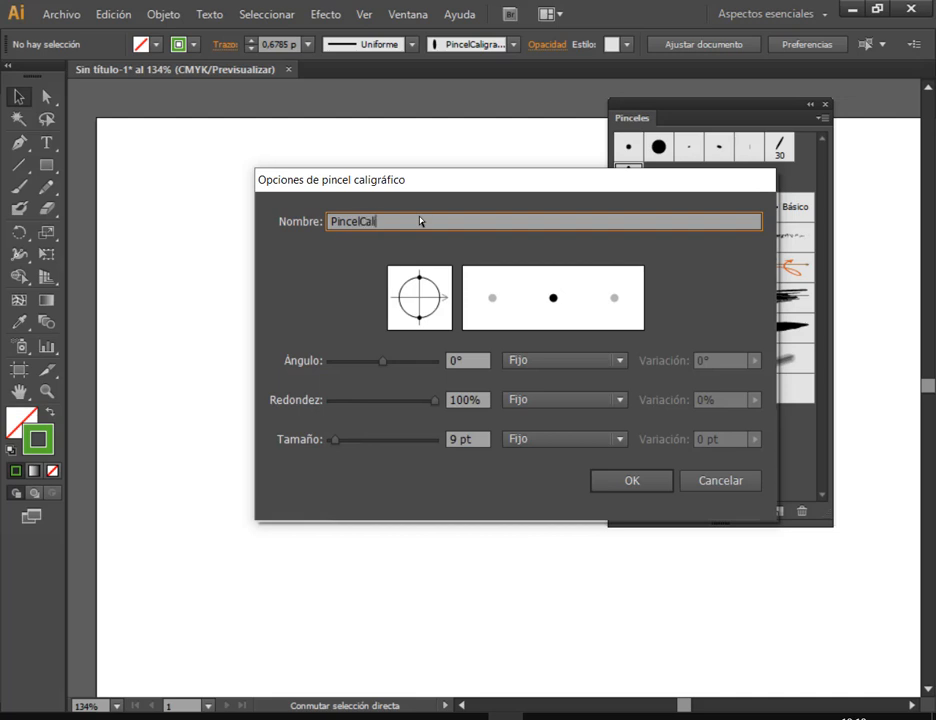
text(grafico2)
drag(428, 185, 355, 158)
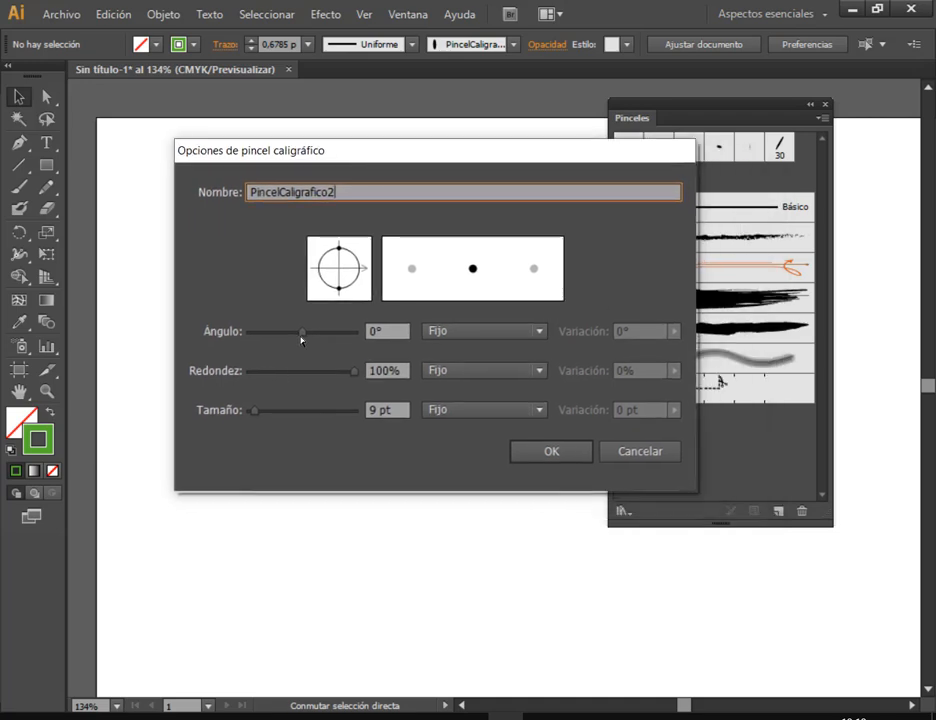
Set the calligraphic brush's angle to 44° and its roundness to 13%, and try a size of 918 pt.
mouse_move(303, 333)
mouse_down()
mouse_move(288, 333)
mouse_move(301, 333)
mouse_up()
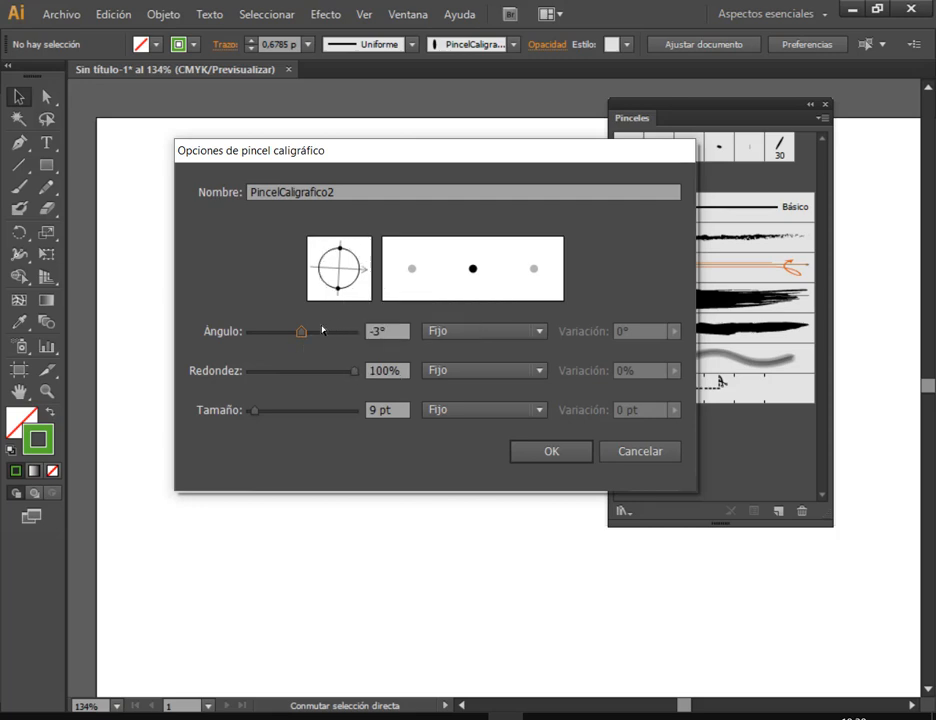
mouse_move(302, 336)
mouse_down()
mouse_move(325, 333)
mouse_move(275, 333)
mouse_move(316, 334)
mouse_move(302, 333)
mouse_up()
mouse_move(353, 373)
mouse_down()
mouse_move(244, 373)
mouse_move(253, 377)
mouse_up()
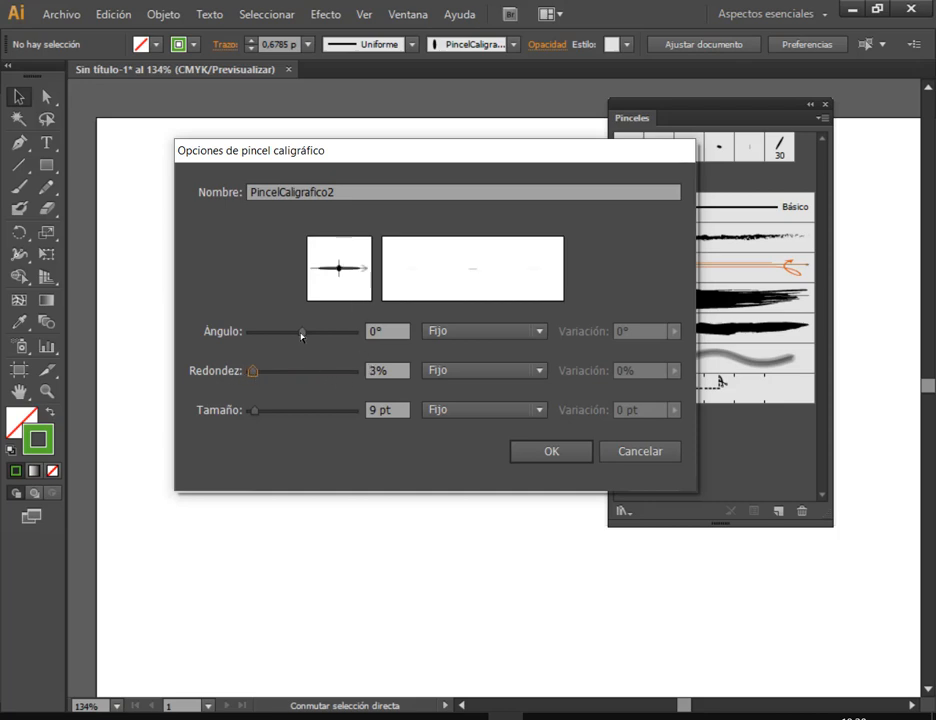
drag(302, 332, 314, 334)
mouse_move(255, 370)
mouse_down()
mouse_move(265, 376)
mouse_move(263, 417)
mouse_move(281, 417)
mouse_move(257, 417)
mouse_move(347, 410)
mouse_move(356, 398)
mouse_up()
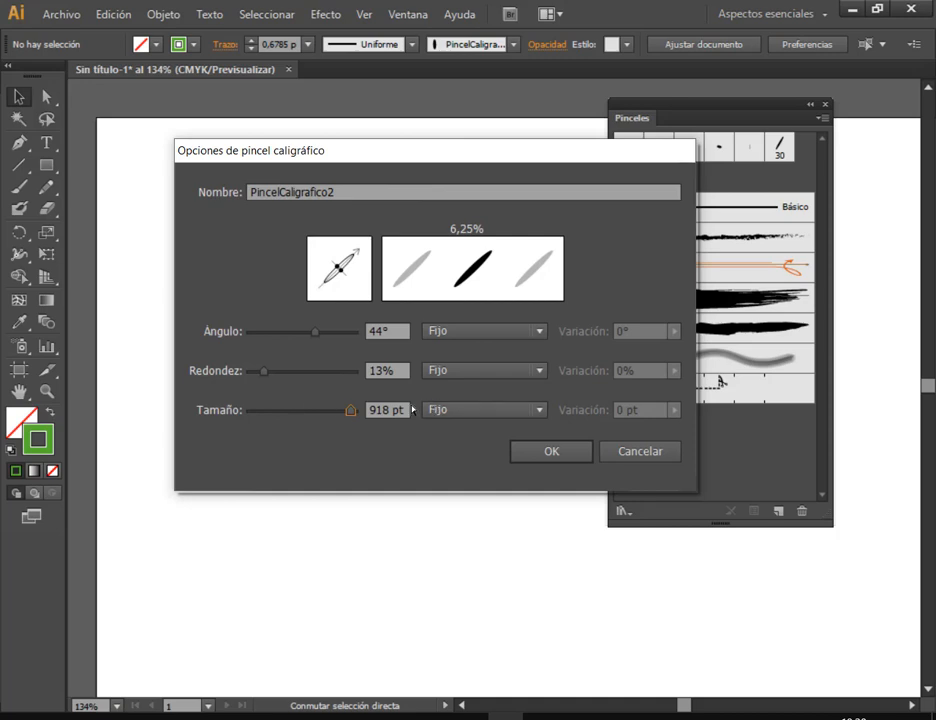
Reduce the calligraphic brush's size to 23 pt and create the brush.
double_click(375, 409)
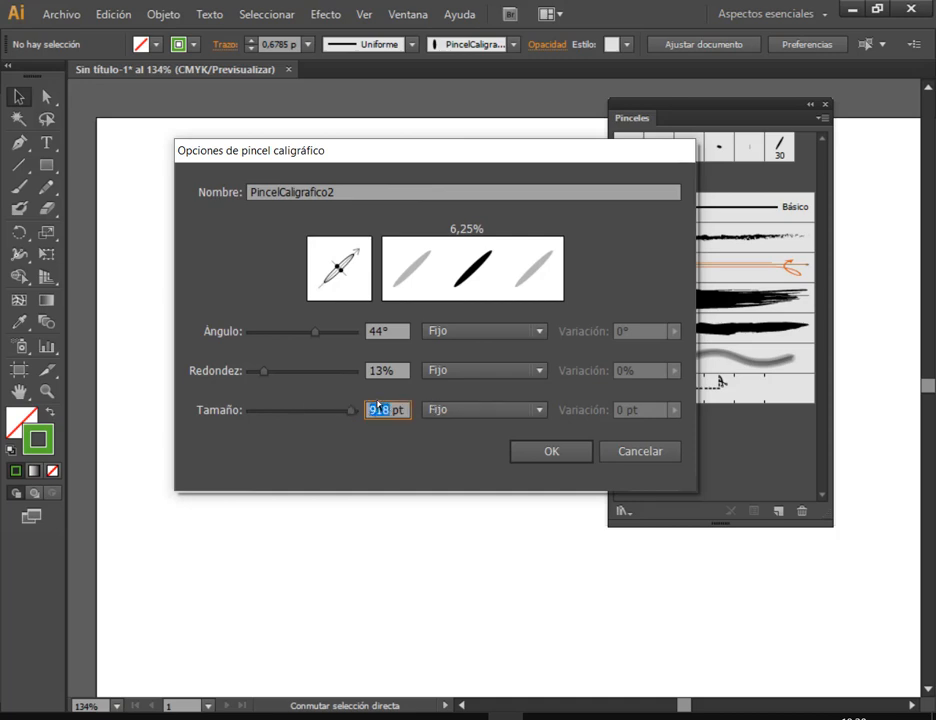
click(383, 409)
drag(392, 411, 367, 411)
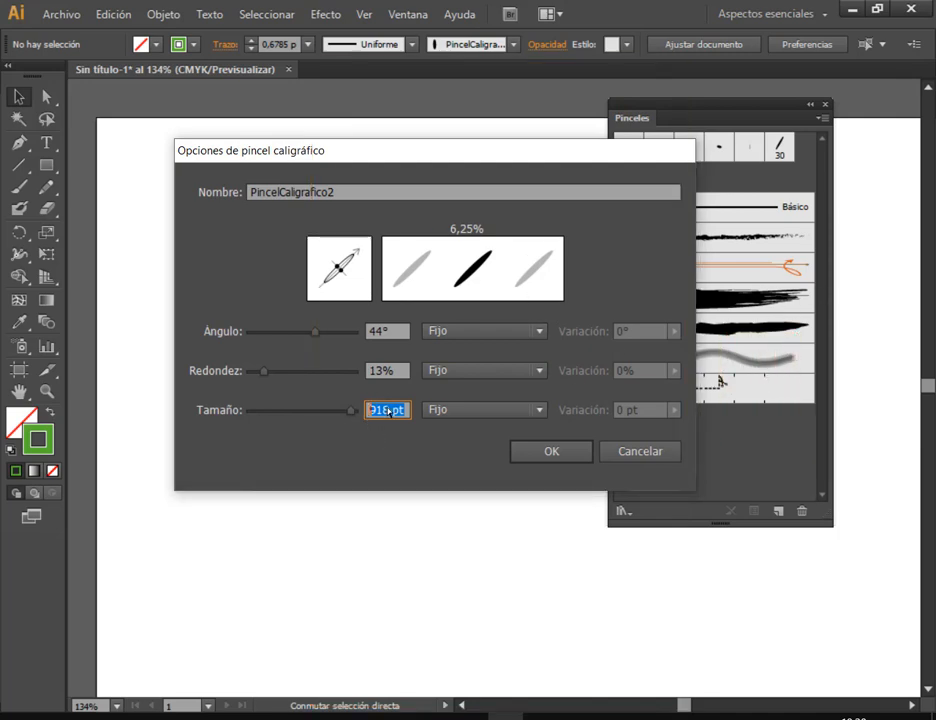
drag(352, 412, 263, 416)
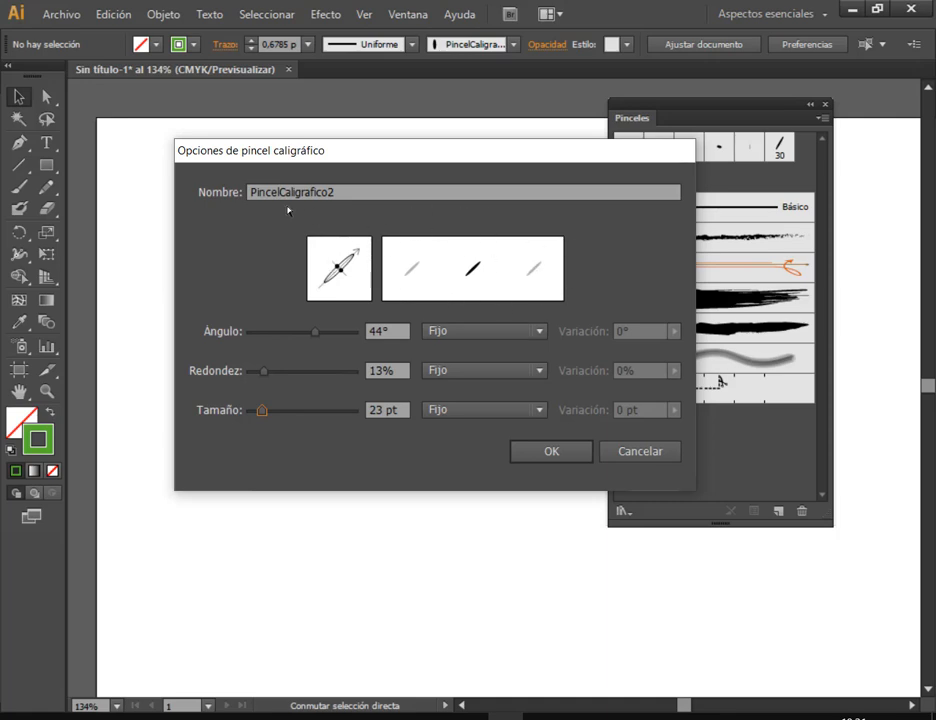
drag(268, 193, 296, 193)
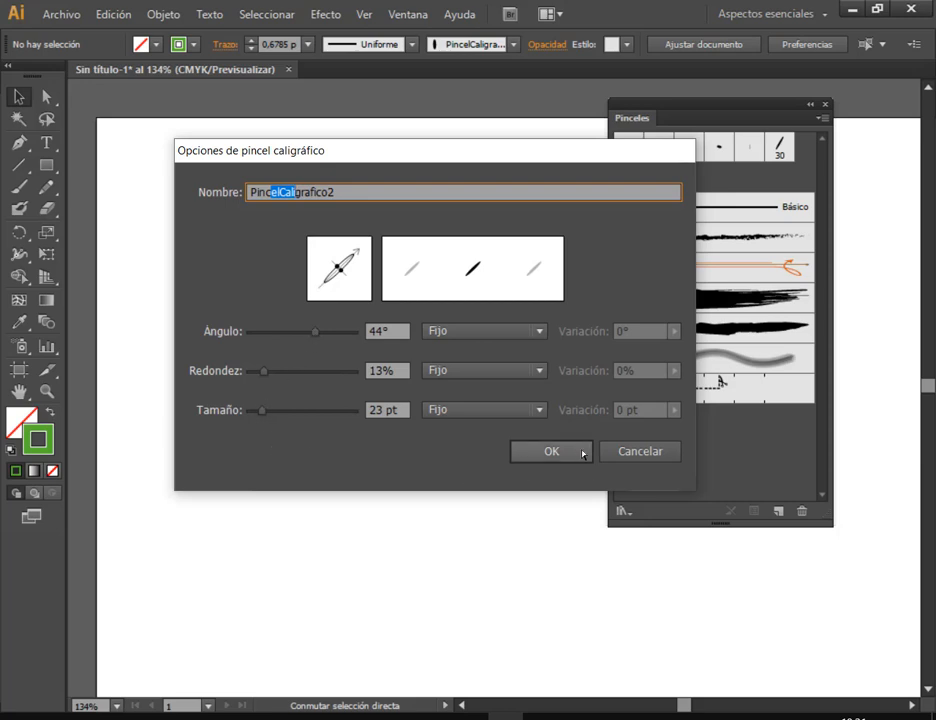
click(551, 451)
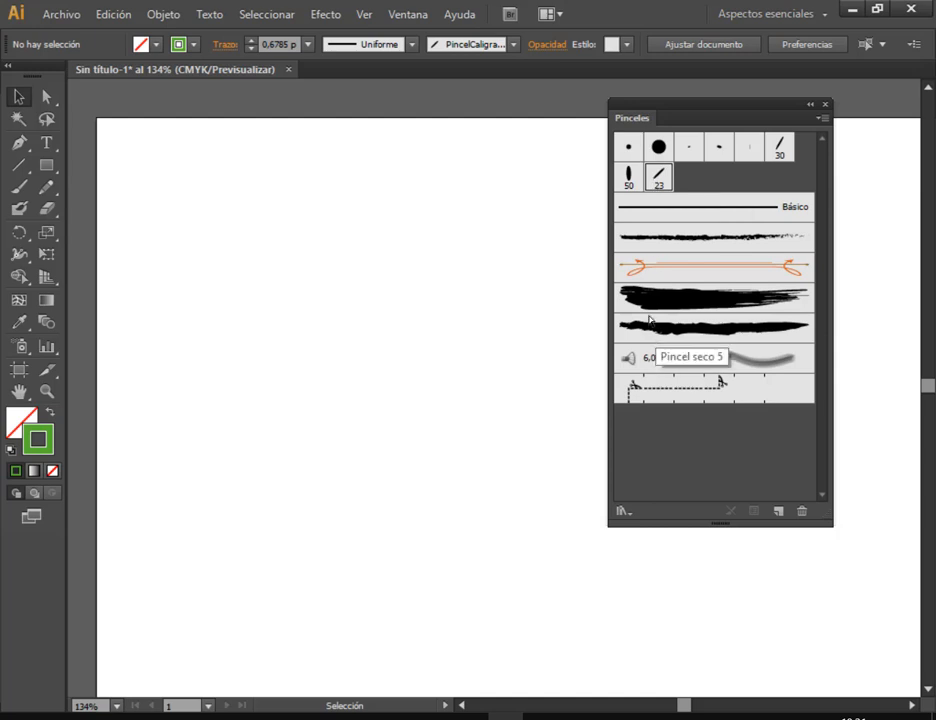
Paint a zigzag test stroke with the new brush, undo it, and paint a scalloped stroke ending in a long downstroke.
click(18, 186)
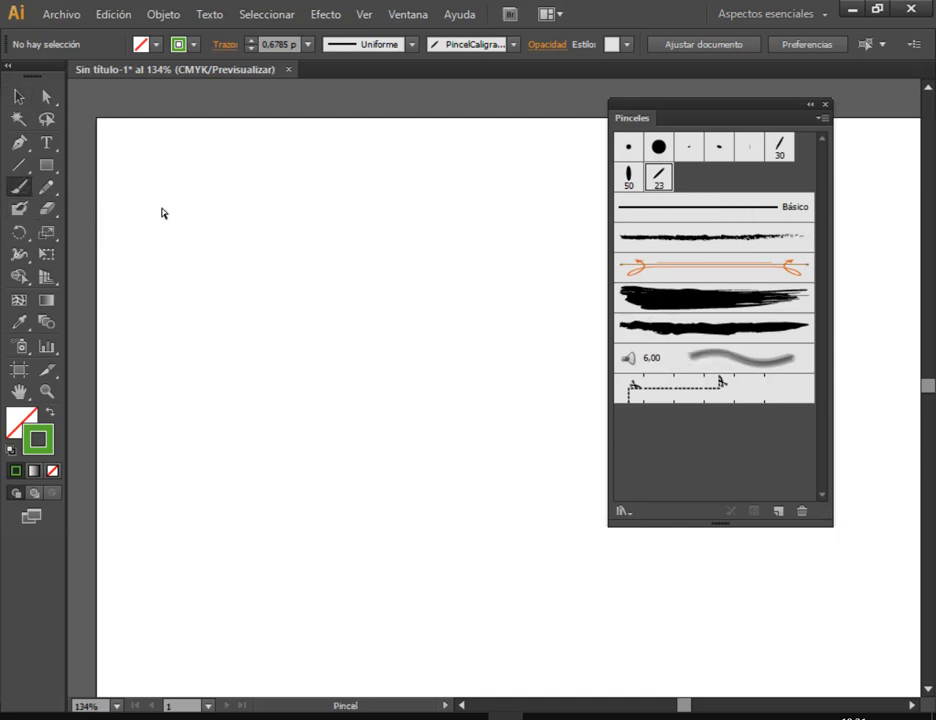
drag(159, 230, 198, 272)
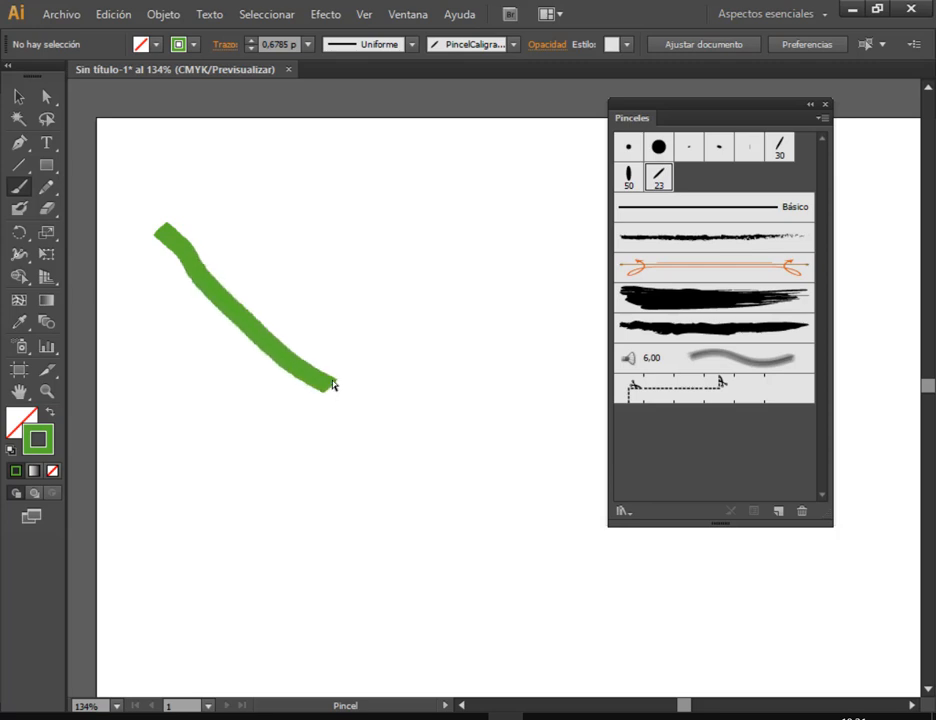
mouse_move(333, 385)
mouse_down()
mouse_move(316, 241)
mouse_move(375, 208)
mouse_up()
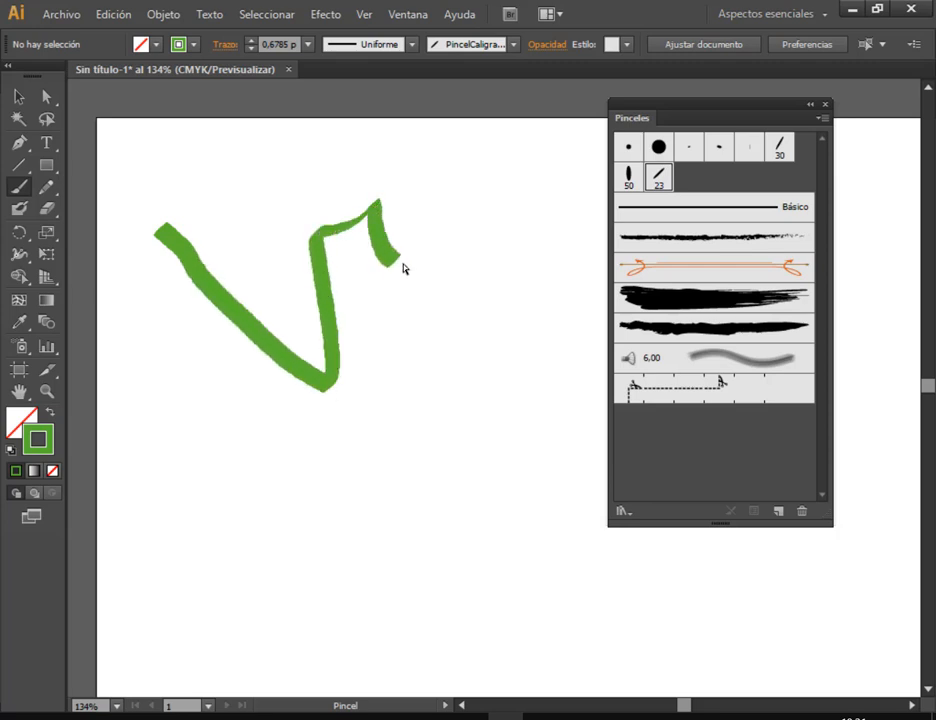
mouse_move(447, 238)
mouse_down()
mouse_move(486, 212)
mouse_move(540, 203)
mouse_up()
key(ctrl+z)
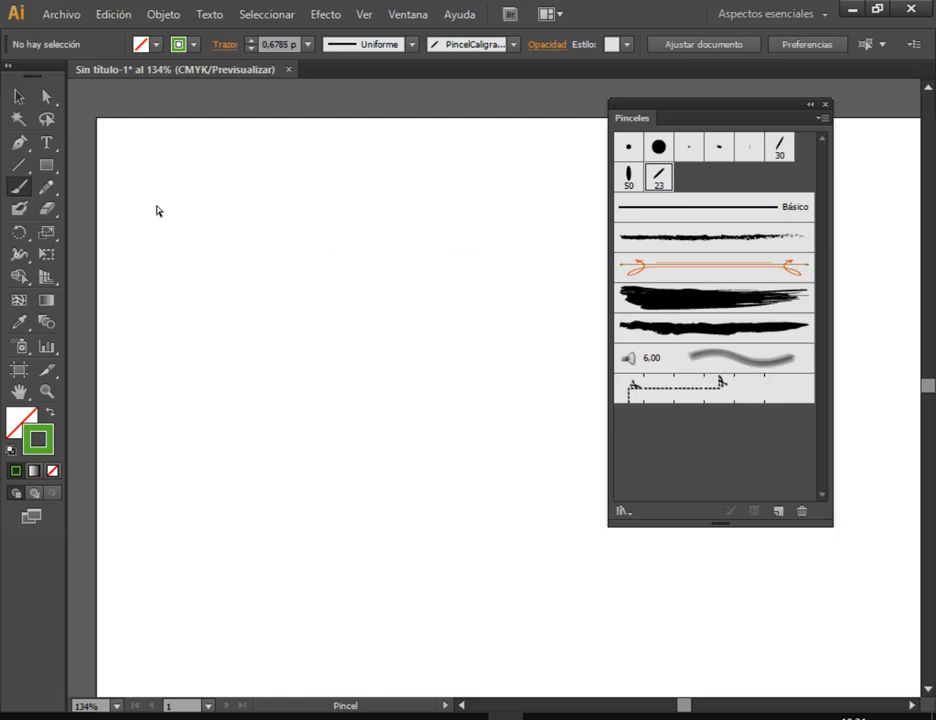
mouse_move(157, 210)
mouse_down()
mouse_move(234, 207)
mouse_move(288, 213)
mouse_move(292, 203)
mouse_move(300, 354)
mouse_up()
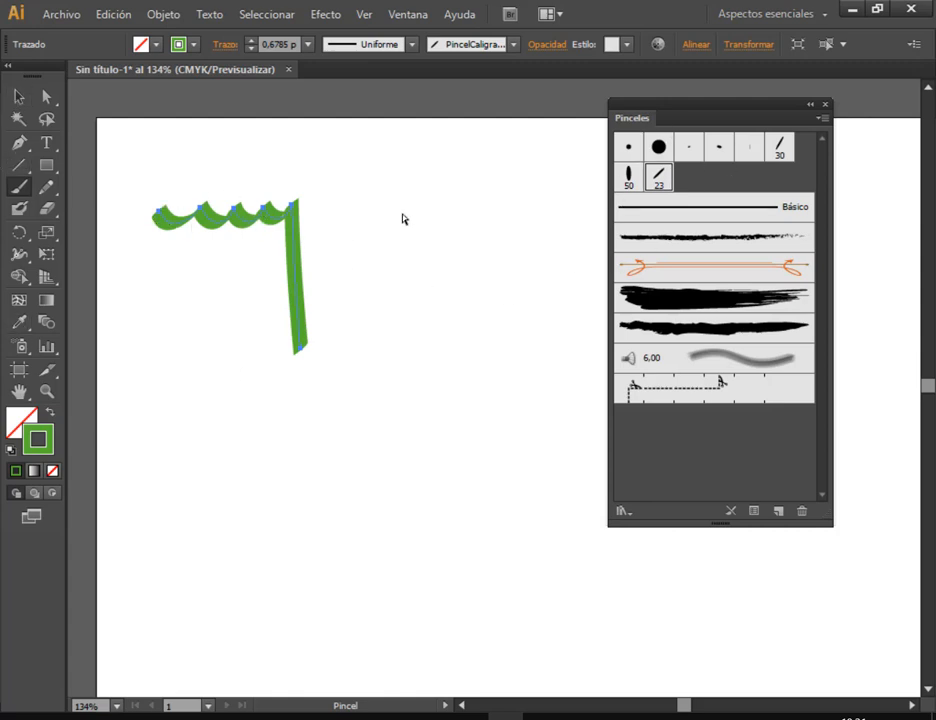
Reopen the PincelCaligrafico2 brush options, keep the stroke in view and set the angle to 60°.
double_click(662, 176)
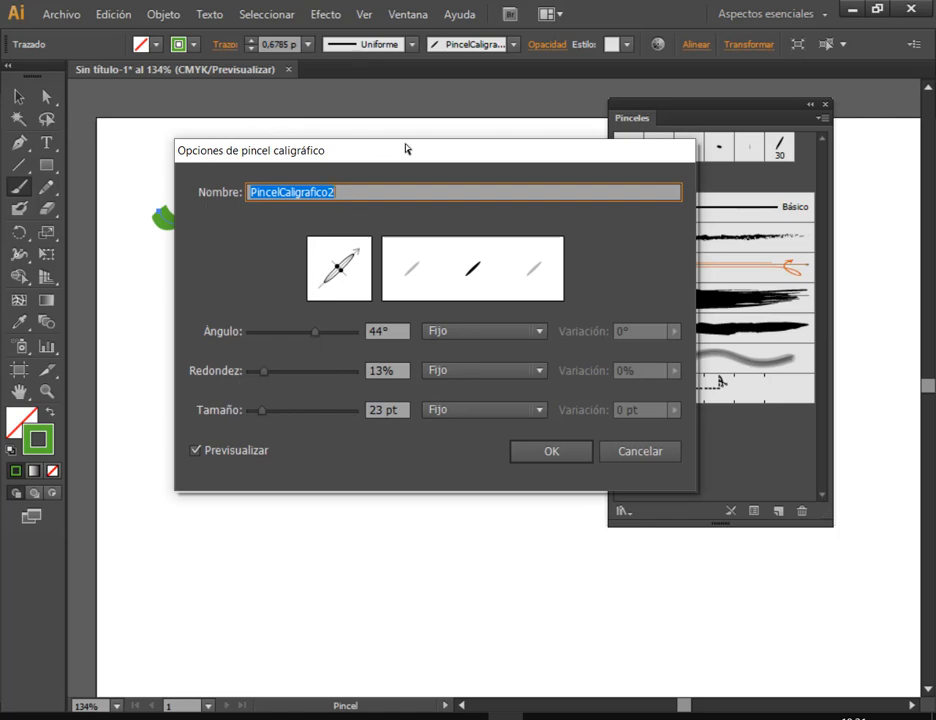
drag(405, 148, 434, 327)
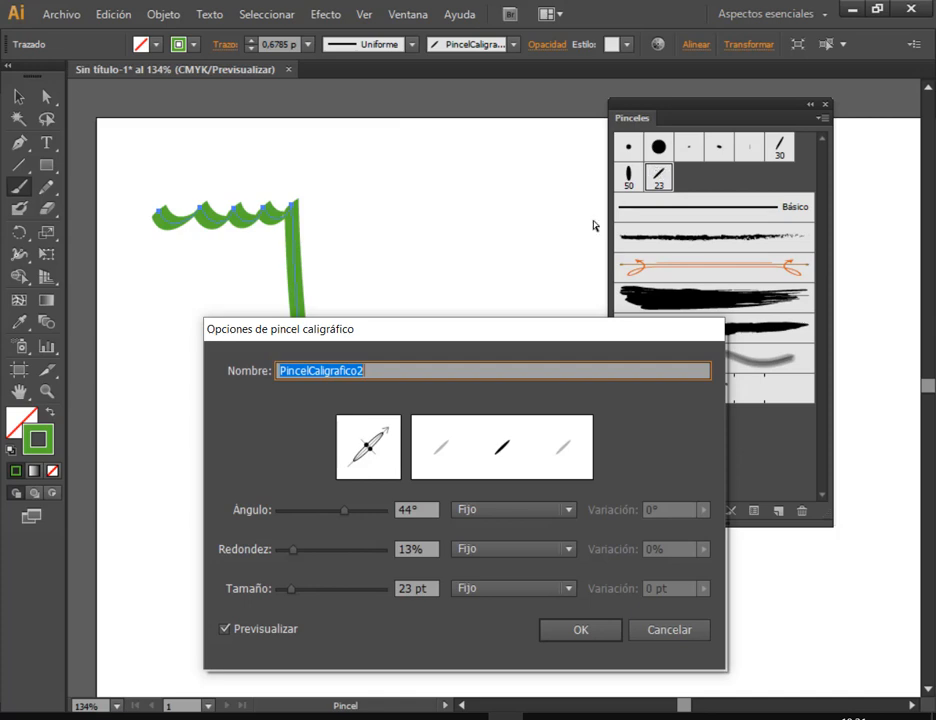
click(369, 373)
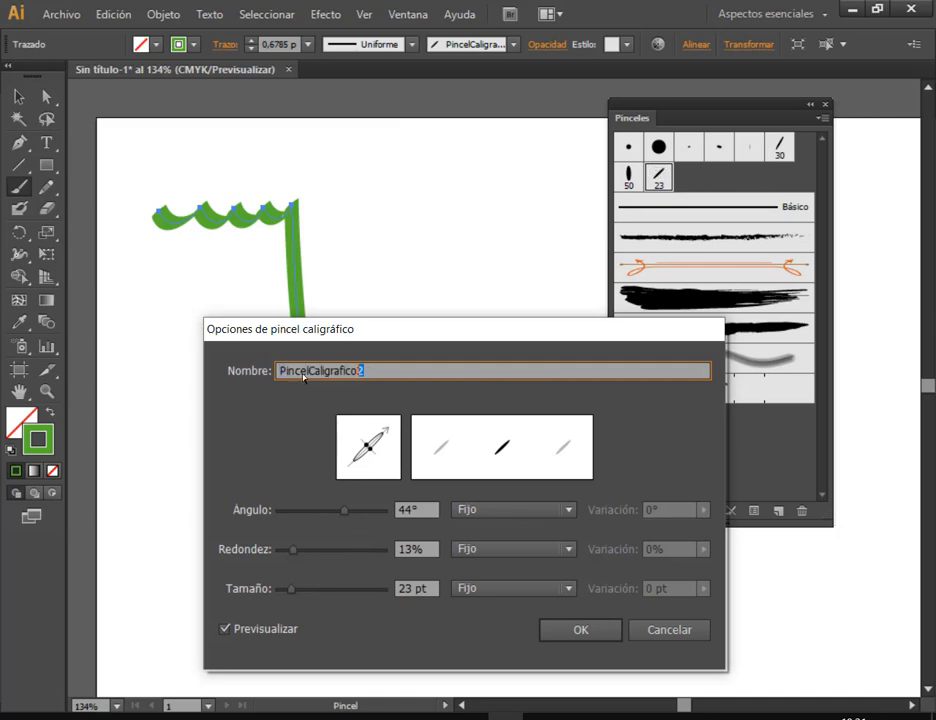
drag(303, 377, 250, 377)
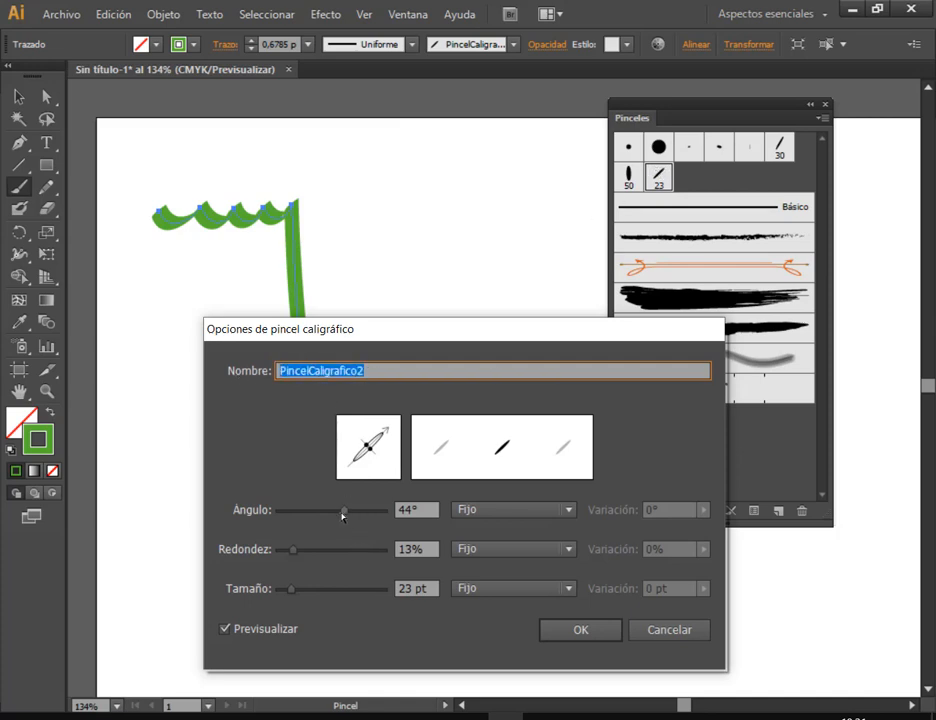
mouse_move(342, 516)
mouse_down()
mouse_move(363, 516)
mouse_move(348, 517)
mouse_up()
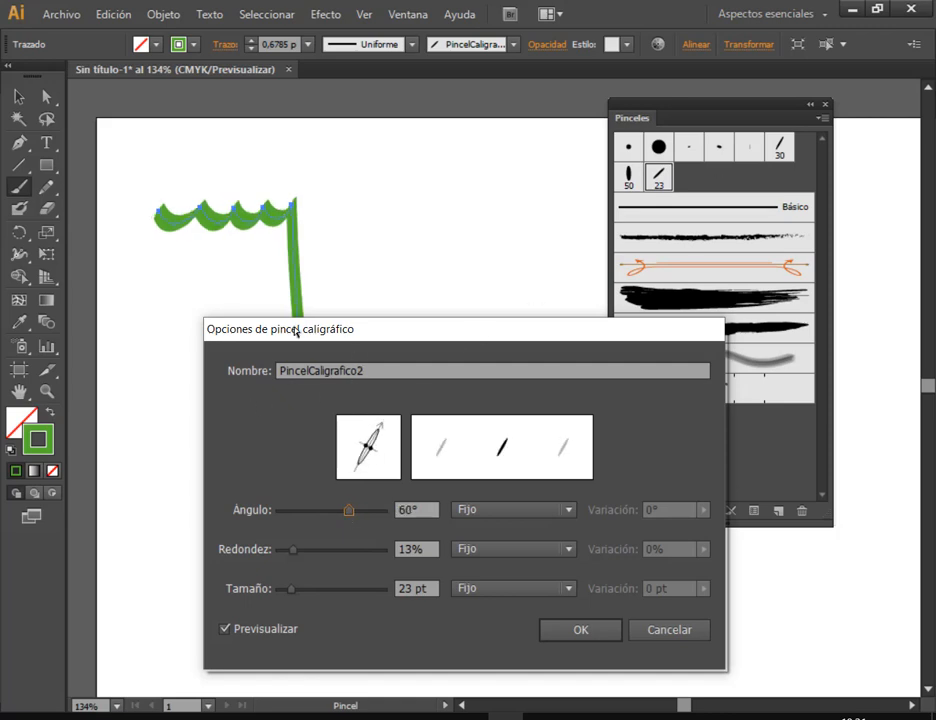
Set the PincelCaligrafico2 roundness to 0%, apply the changes to the existing strokes and deselect the stroke.
drag(430, 371, 276, 371)
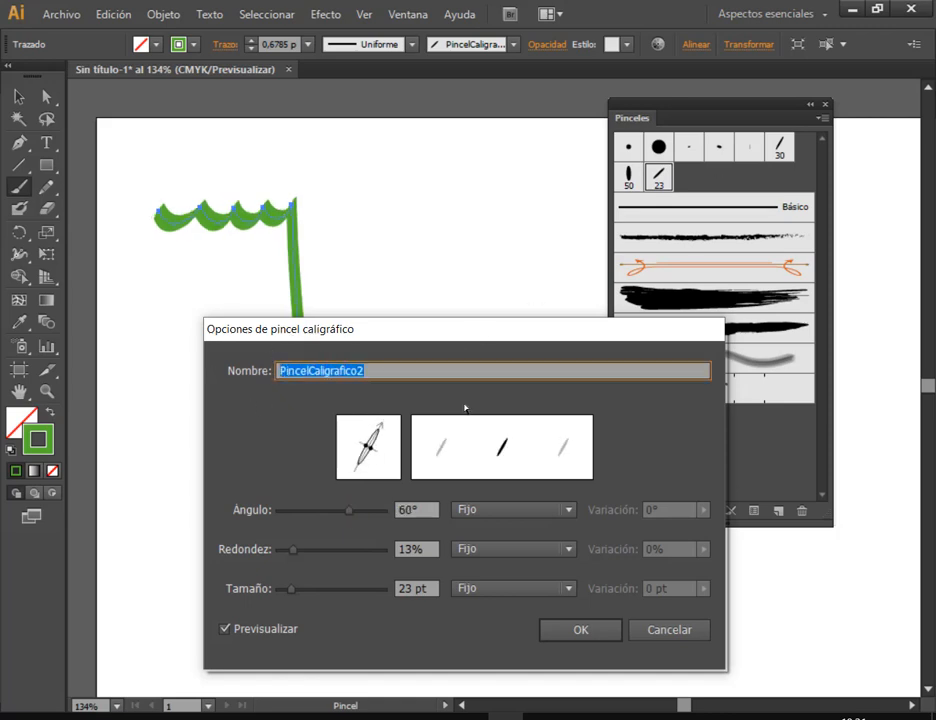
click(292, 551)
drag(293, 552, 275, 552)
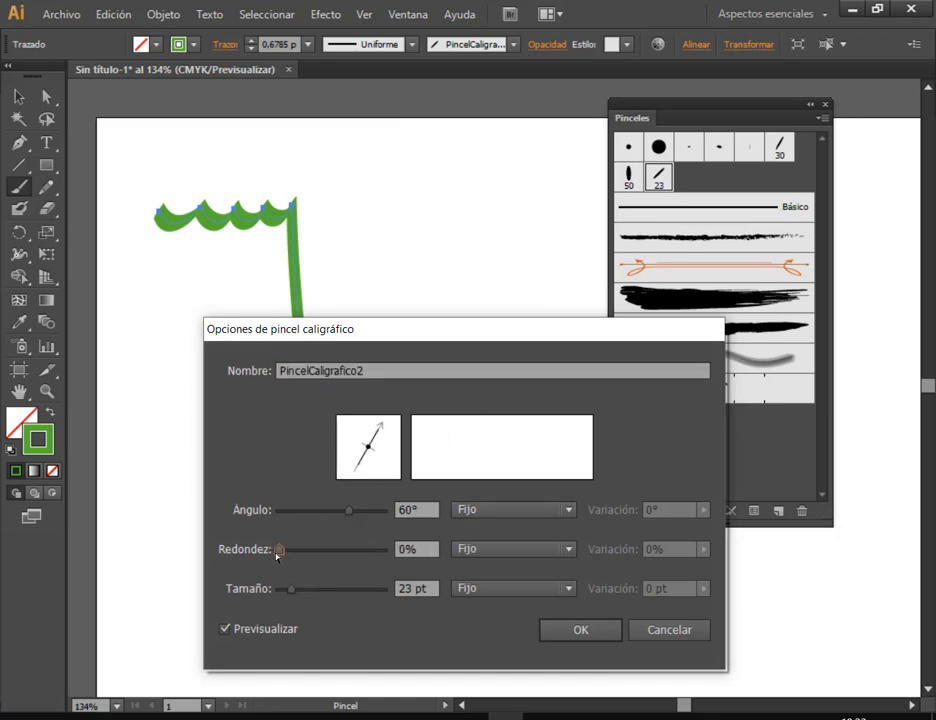
click(582, 630)
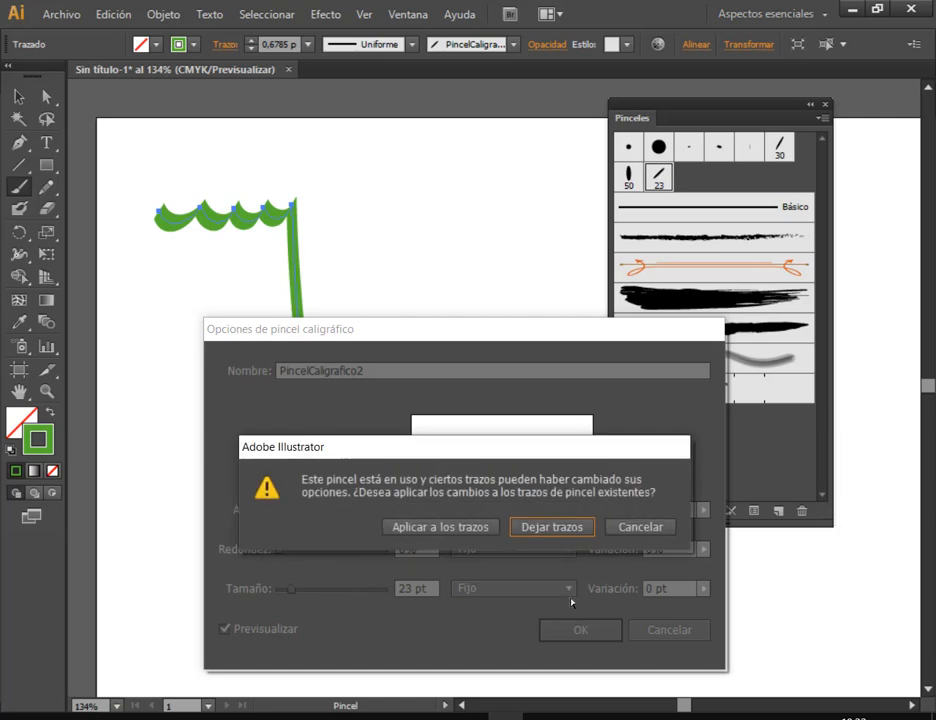
click(468, 529)
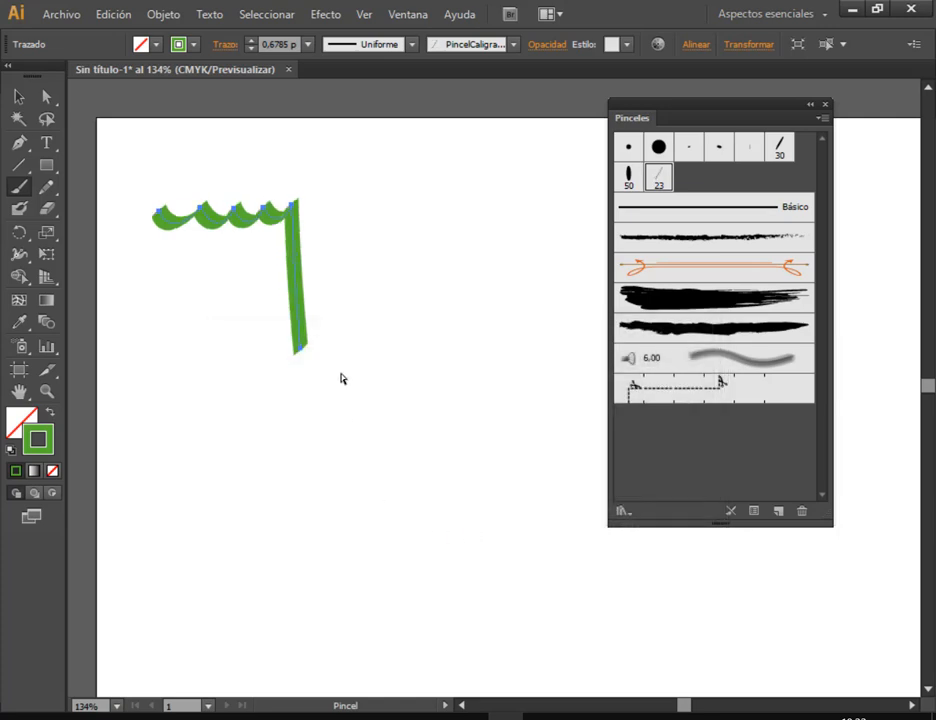
click(18, 96)
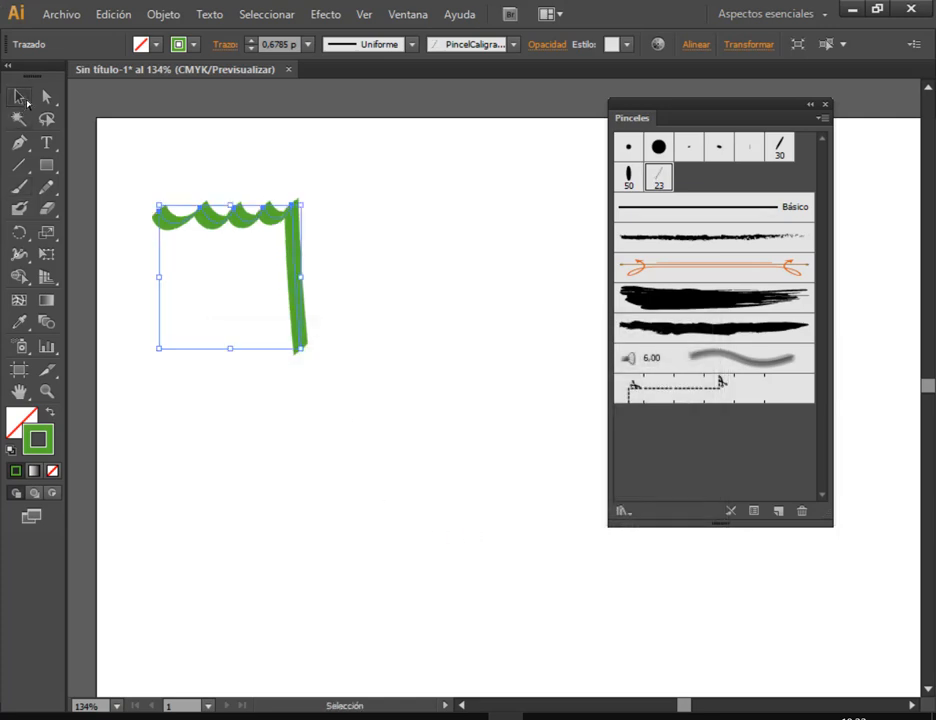
click(415, 337)
Switch to the Google Meet call, check the chat messages and return to Illustrator.
mouse_move(297, 716)
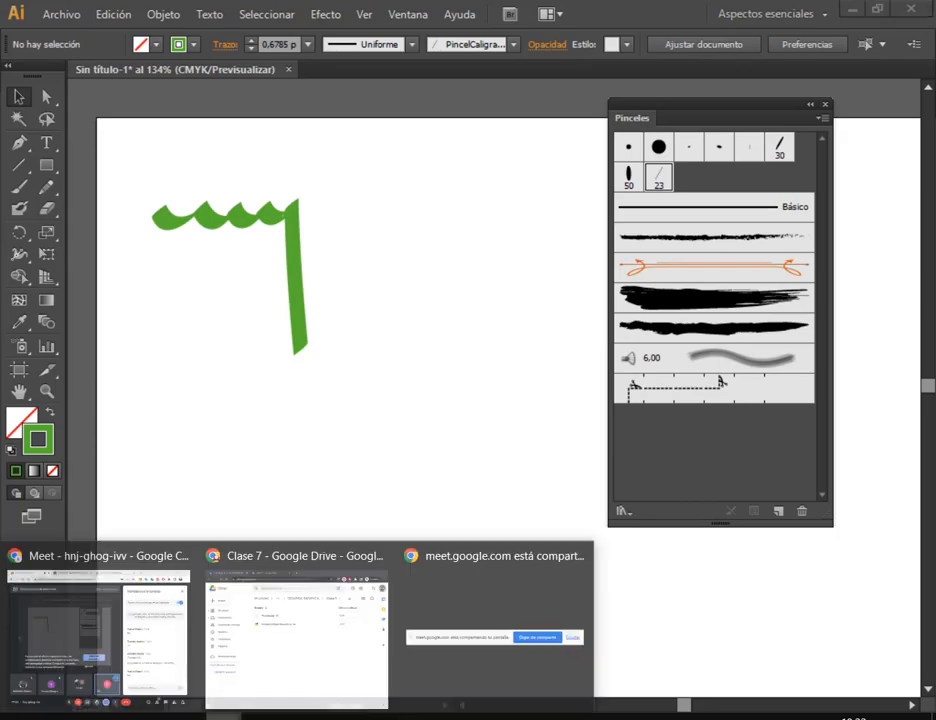
click(94, 620)
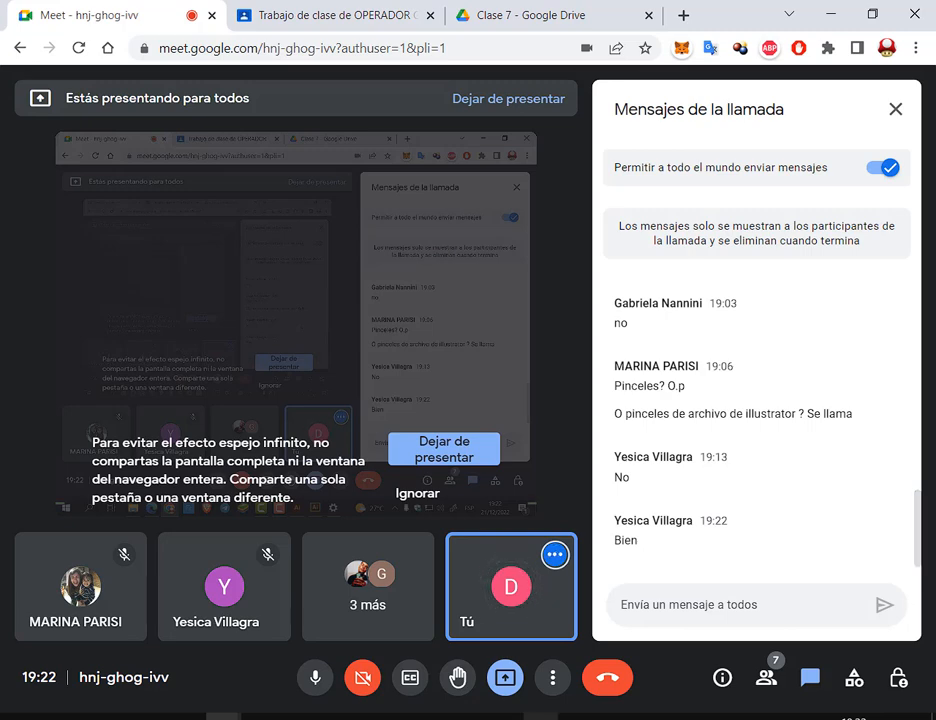
key(alt+Tab)
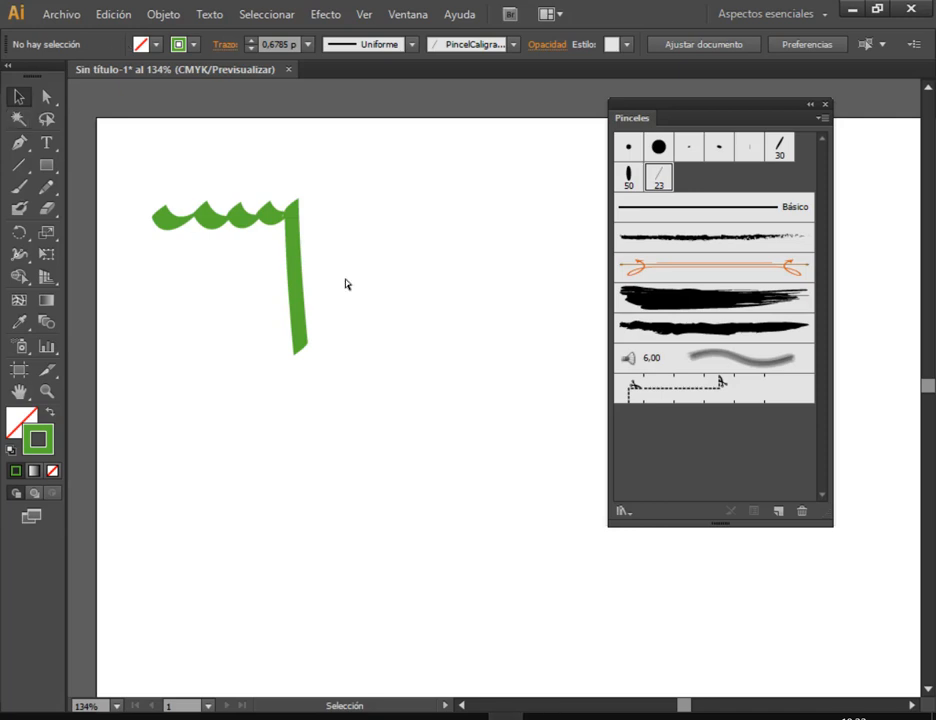
Delete the scalloped green stroke and start a new bristle brush (Pincel de cerdas), keeping the brush list in view.
click(288, 217)
key(Delete)
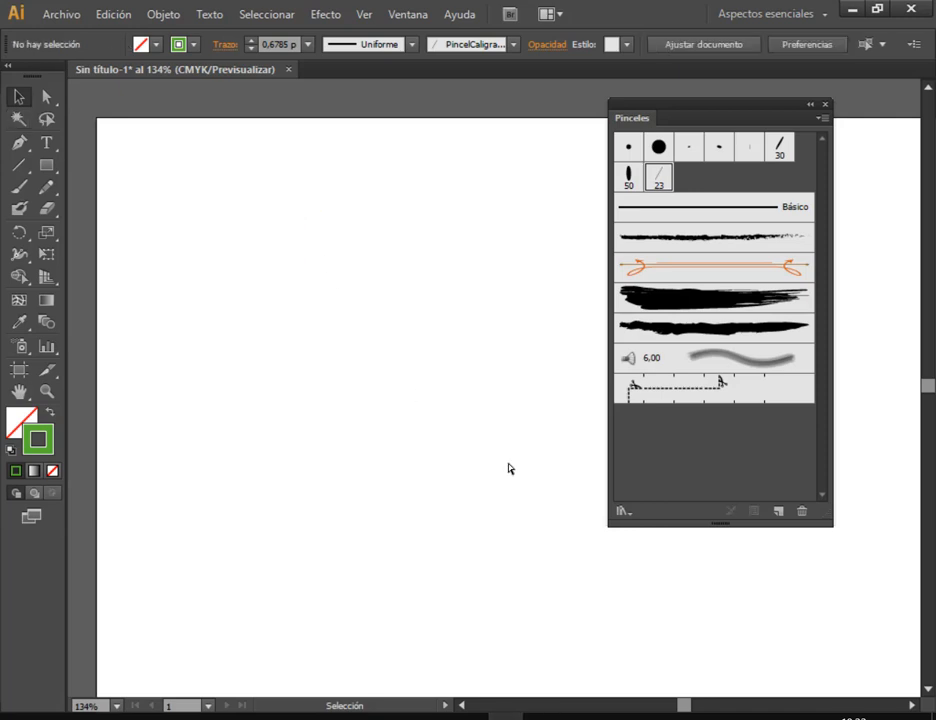
click(778, 511)
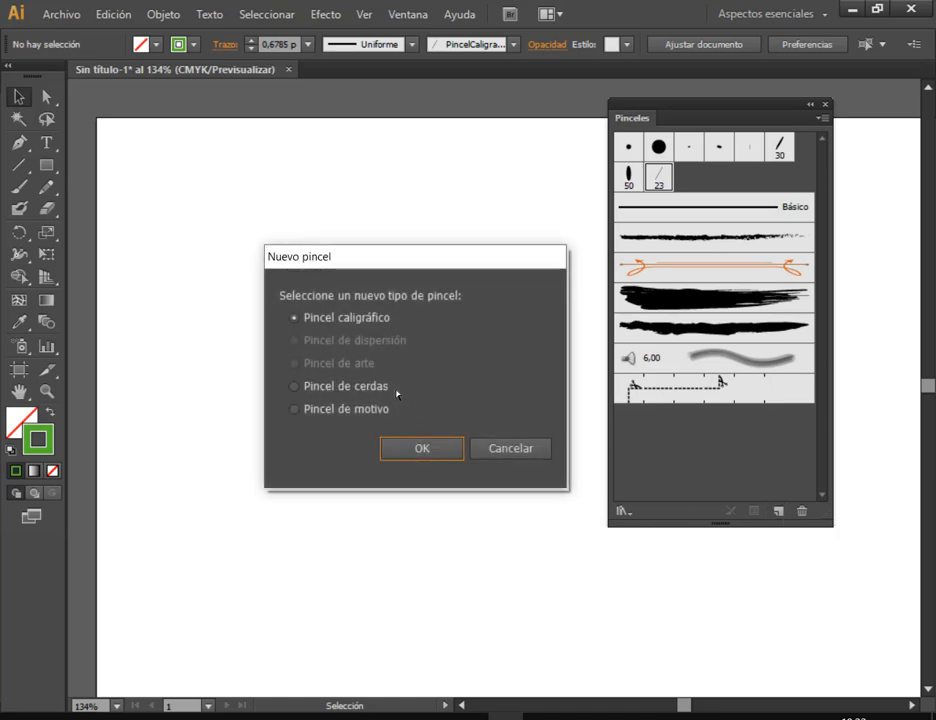
click(347, 386)
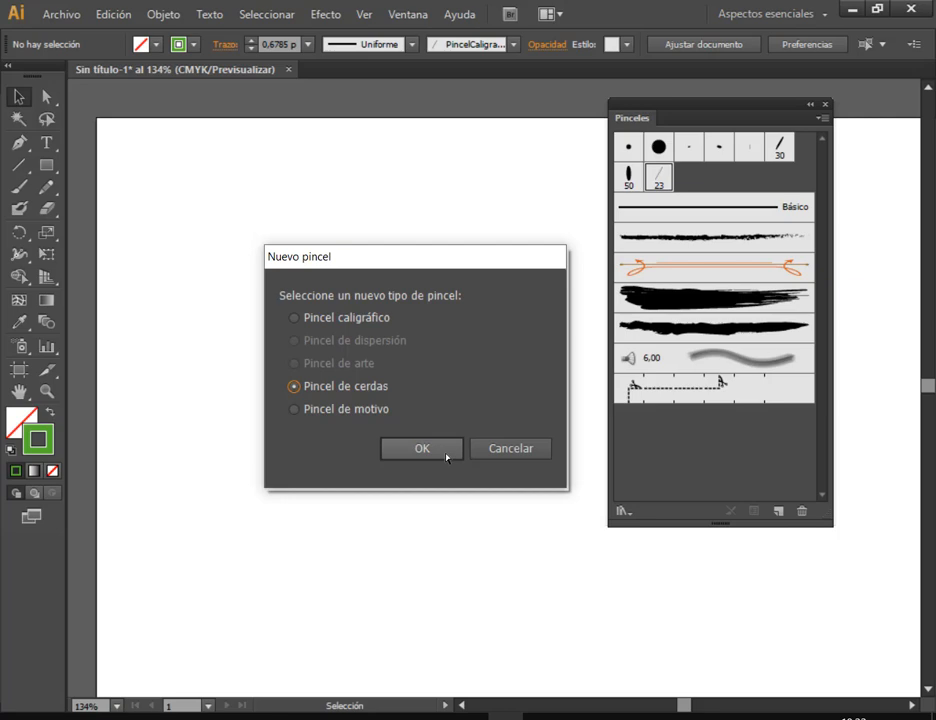
click(447, 457)
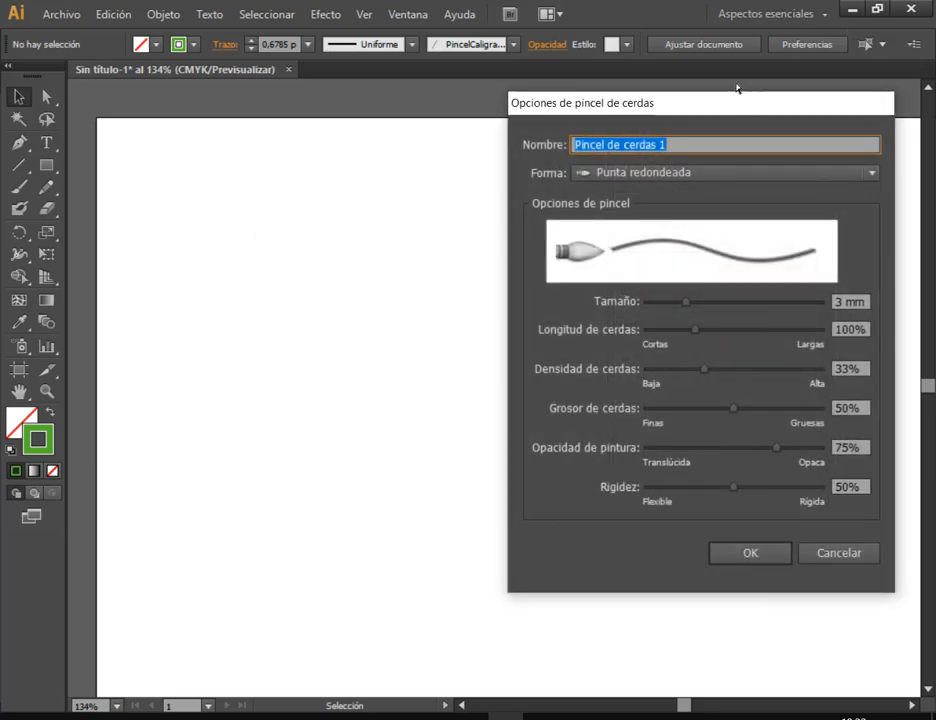
drag(744, 109, 383, 56)
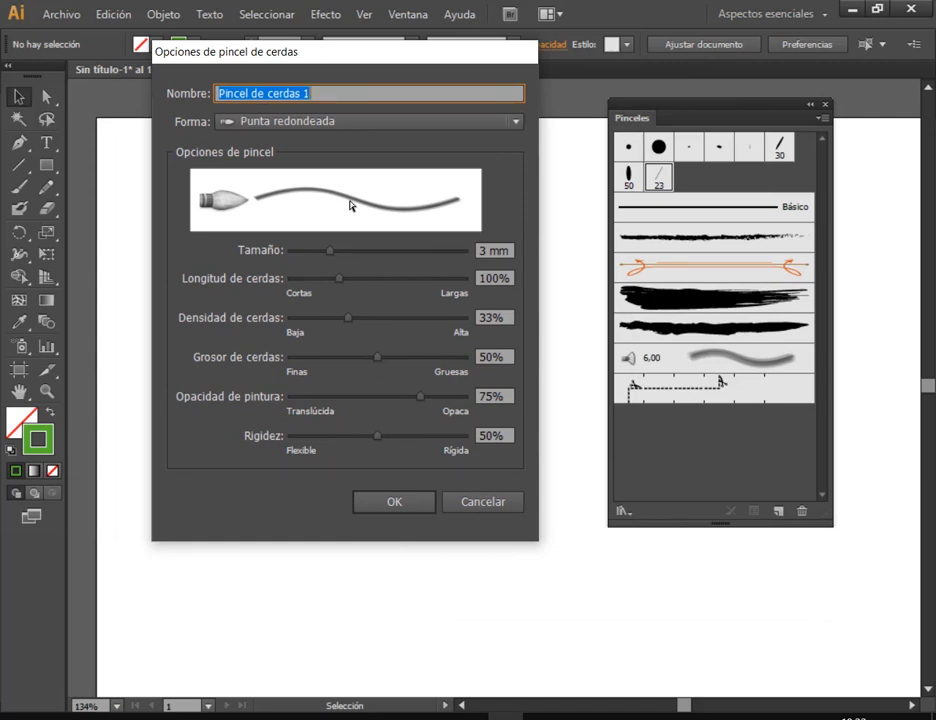
Set the new bristle brush's shape to Abanico plano, its size to 2,71 mm and its bristle length to 102%.
click(256, 122)
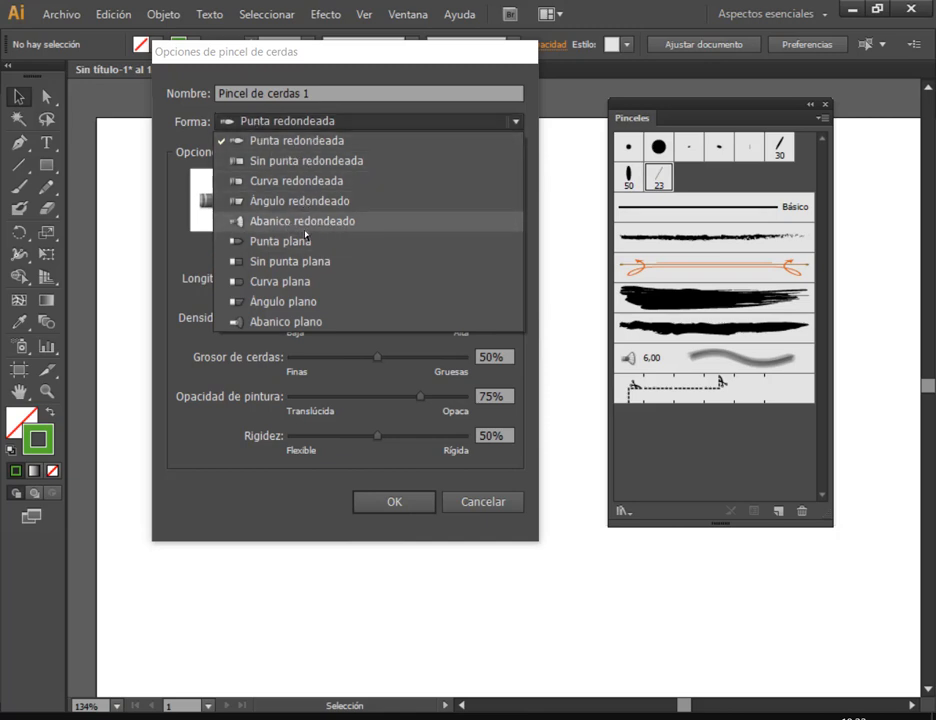
click(308, 321)
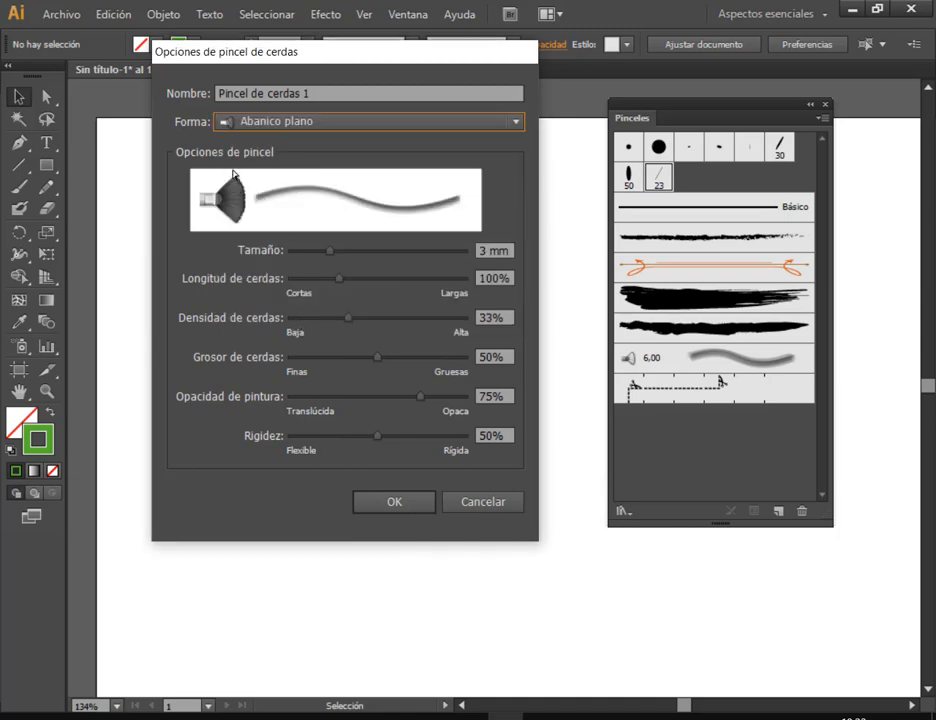
click(331, 251)
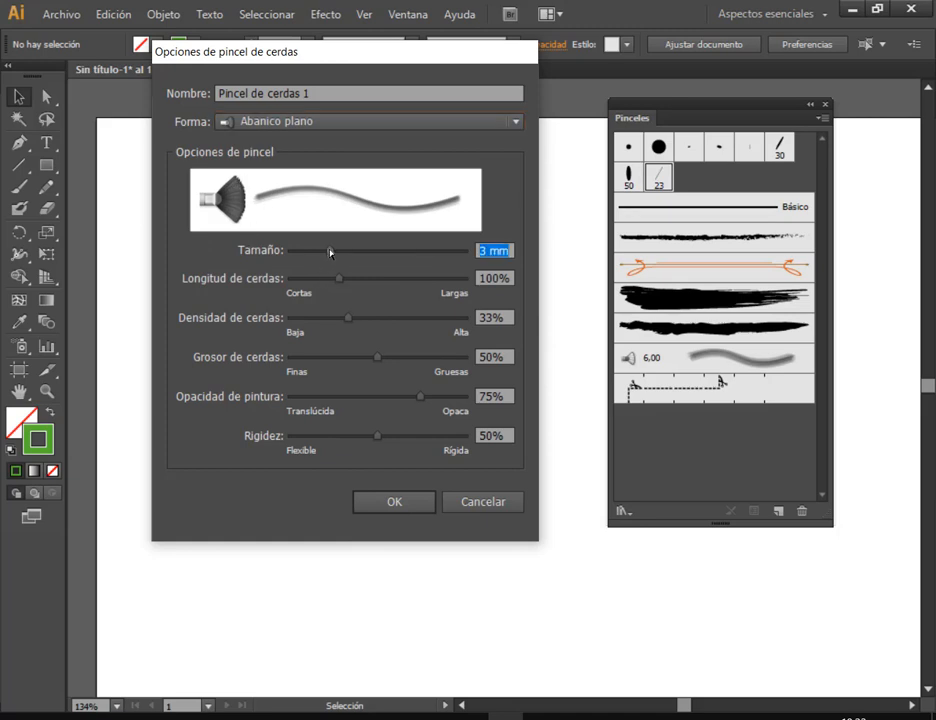
mouse_move(331, 251)
mouse_down()
mouse_move(336, 280)
mouse_move(312, 278)
mouse_move(373, 282)
mouse_move(339, 280)
mouse_up()
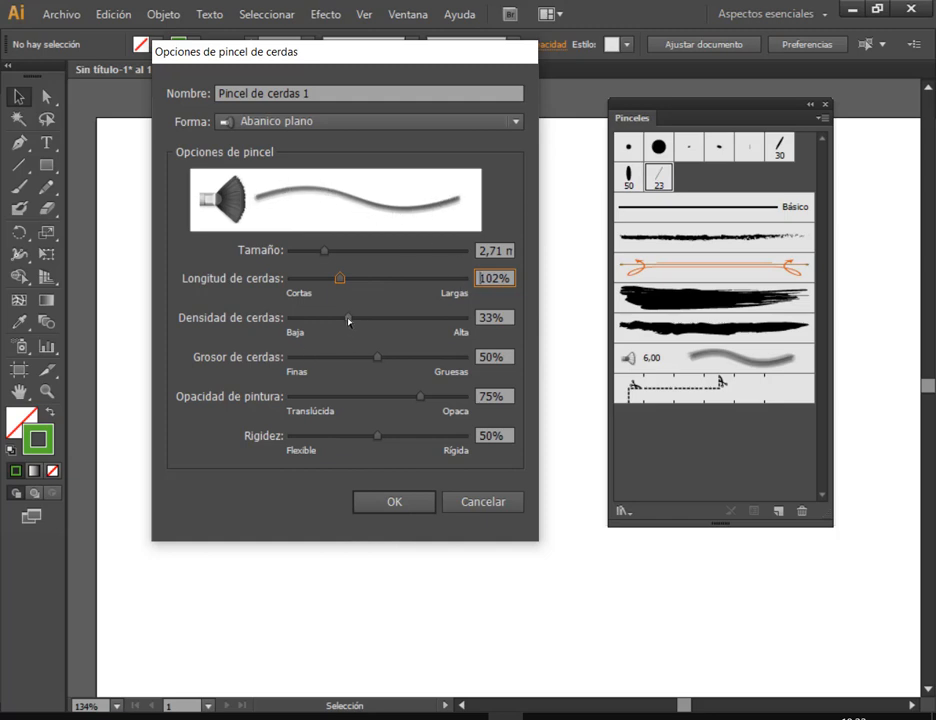
Set the bristle density to 34%, thickness to 80%, paint opacity to 71% and stiffness to 74%, and create the brush.
mouse_move(349, 321)
mouse_down()
mouse_move(372, 320)
mouse_move(305, 322)
mouse_move(349, 320)
mouse_up()
mouse_move(378, 360)
mouse_down()
mouse_move(431, 364)
mouse_move(420, 397)
mouse_move(338, 398)
mouse_move(414, 396)
mouse_up()
drag(376, 436, 420, 437)
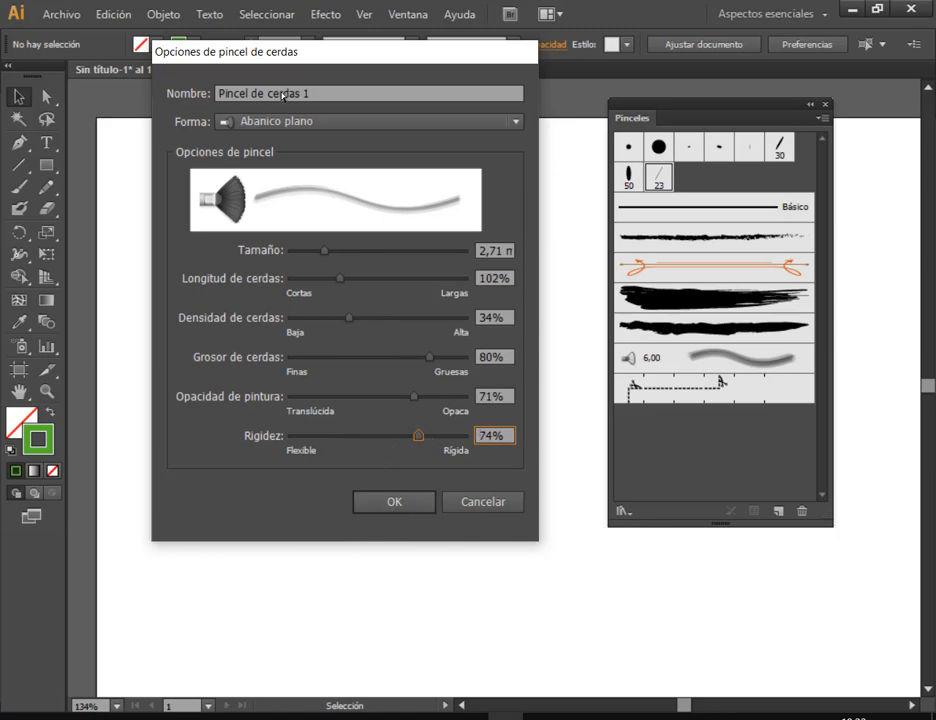
click(398, 501)
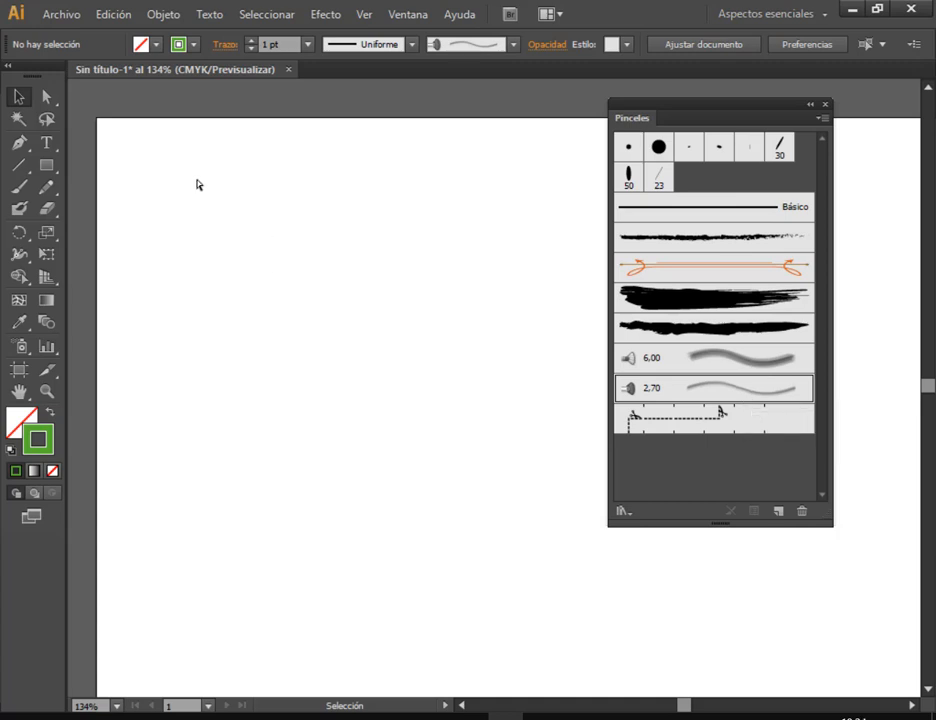
Paint a row of overlapping, mostly vertical green strokes with the new bristle brush across the artboard's upper-left area, using the Paintbrush tool.
click(18, 186)
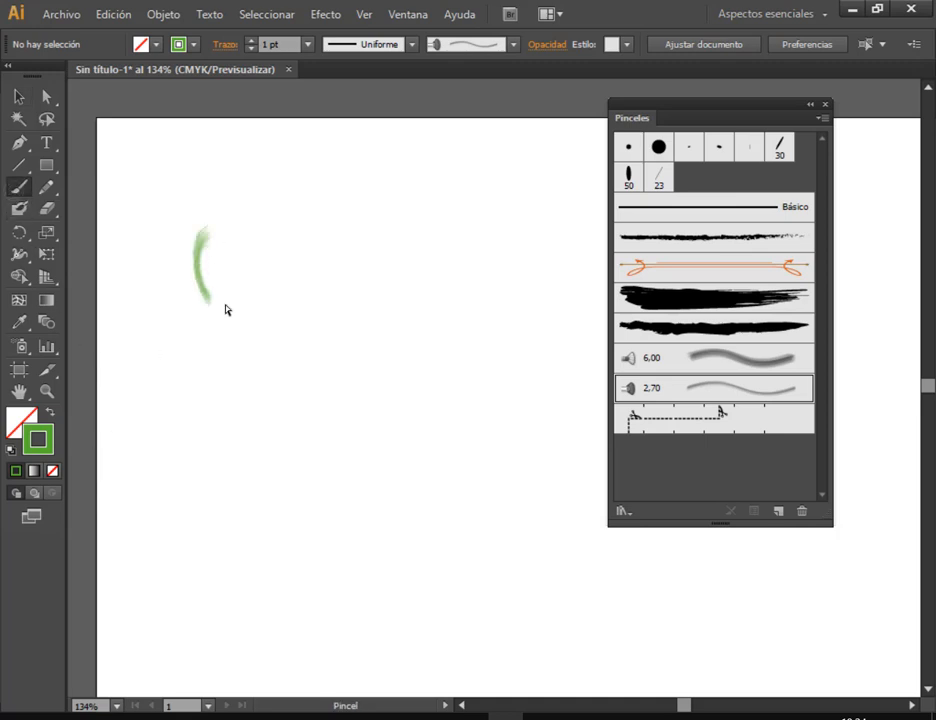
drag(226, 310, 252, 301)
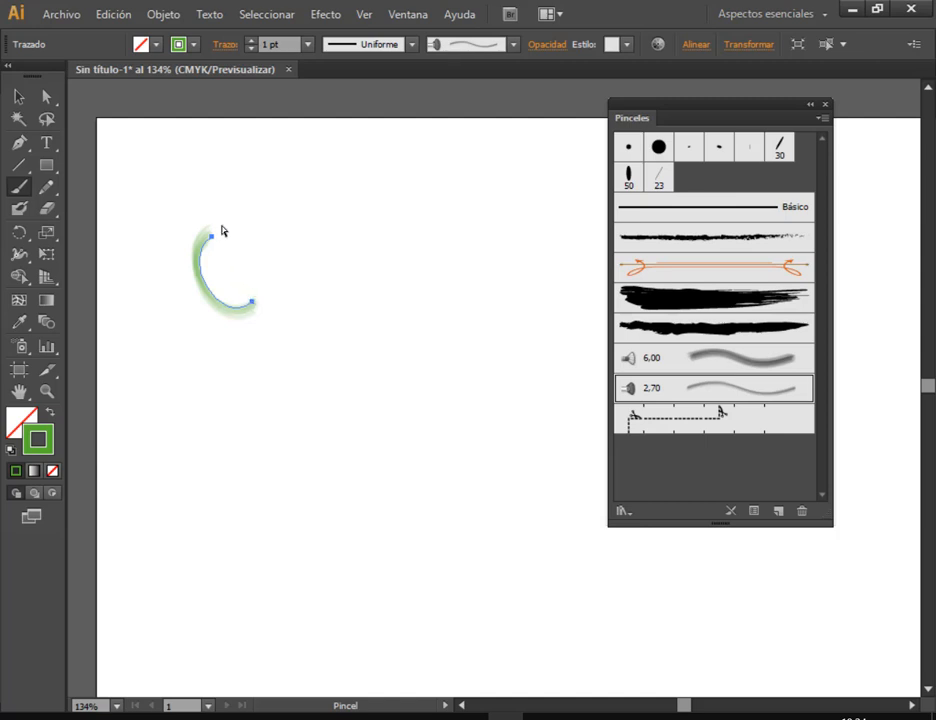
drag(210, 233, 229, 294)
click(229, 247)
drag(232, 226, 243, 286)
drag(246, 217, 268, 322)
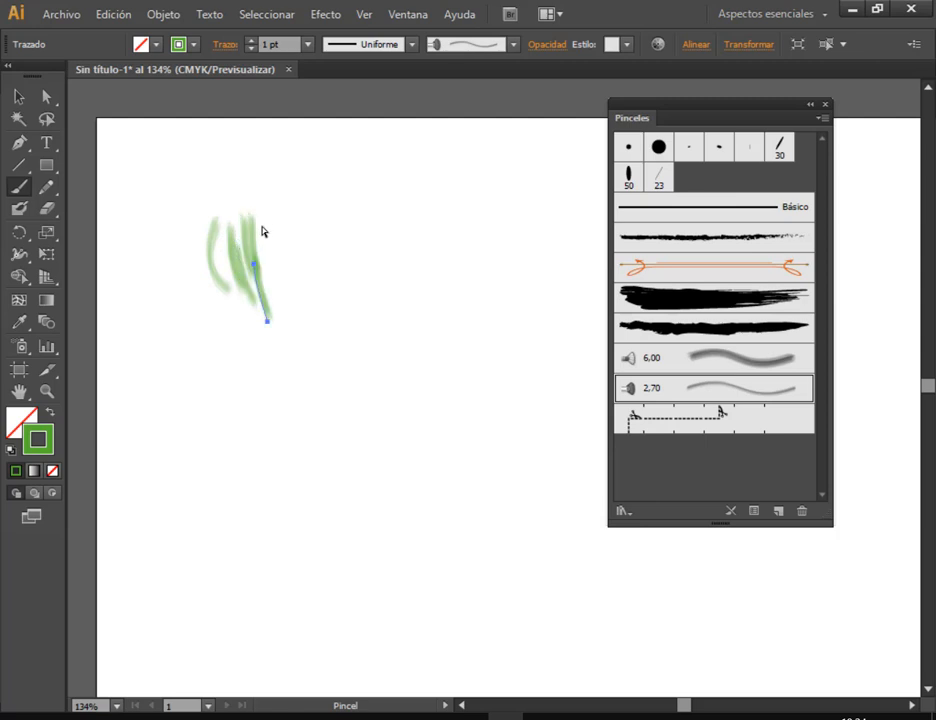
drag(265, 263, 278, 309)
mouse_move(275, 207)
mouse_down()
mouse_move(270, 265)
mouse_move(254, 227)
mouse_up()
mouse_move(254, 182)
mouse_down()
mouse_move(226, 278)
mouse_move(246, 303)
mouse_up()
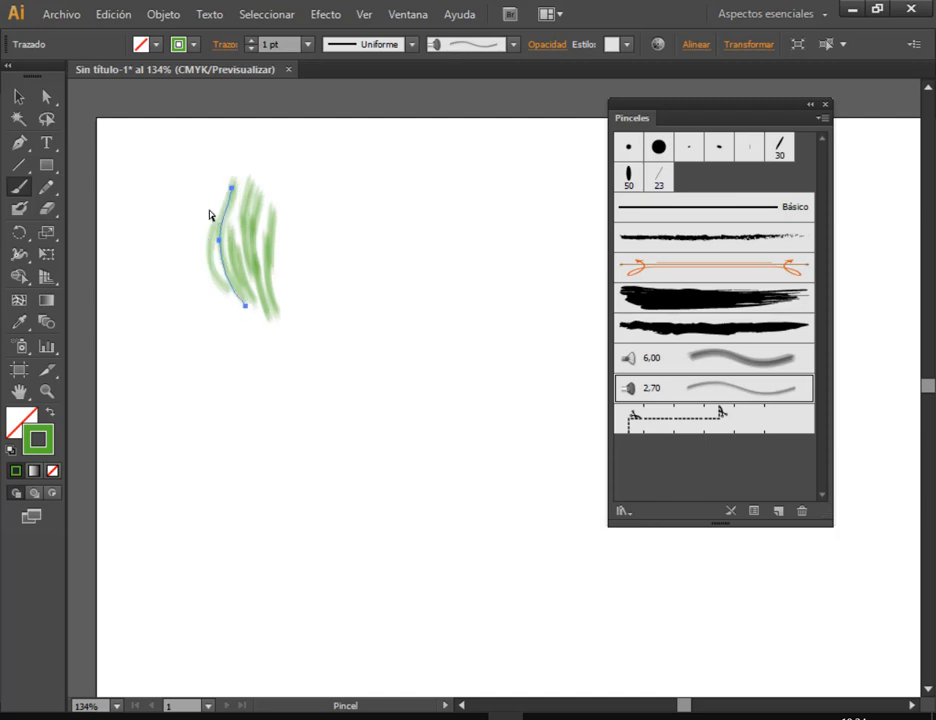
mouse_move(205, 201)
mouse_down()
mouse_move(203, 234)
mouse_move(228, 304)
mouse_up()
drag(281, 213, 290, 314)
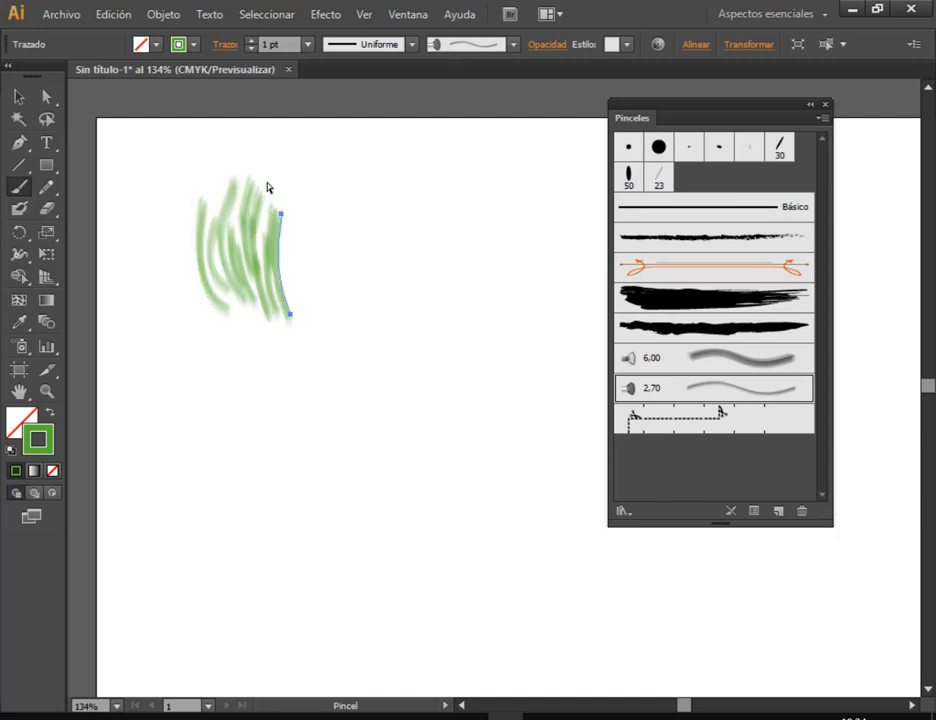
drag(273, 183, 260, 249)
mouse_move(293, 192)
mouse_down()
mouse_move(299, 292)
mouse_move(326, 305)
mouse_up()
drag(337, 220, 337, 307)
drag(316, 355, 333, 288)
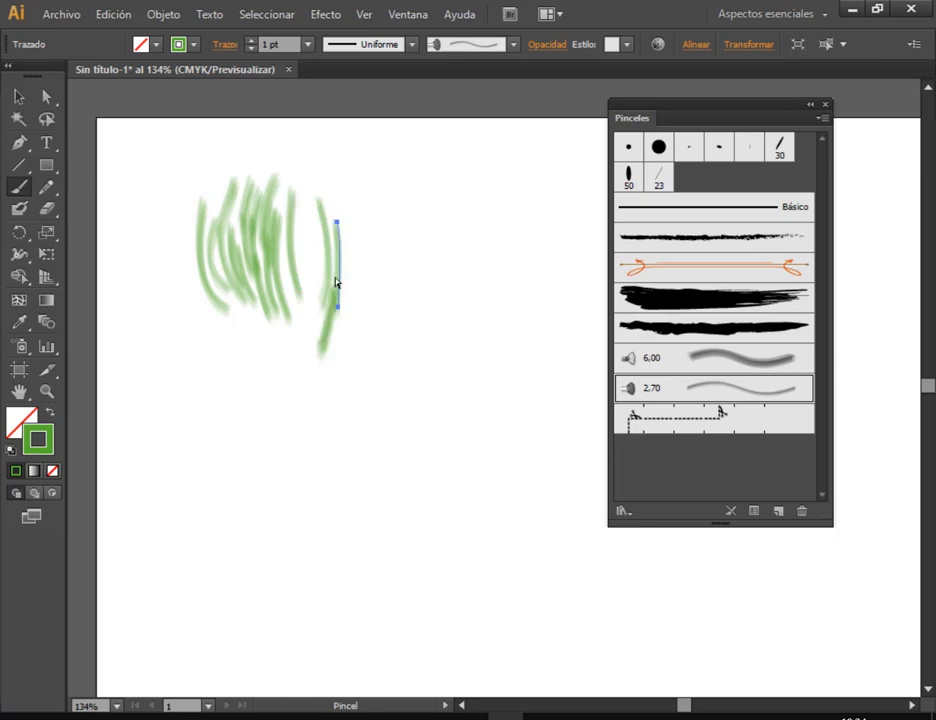
drag(308, 222, 319, 286)
mouse_move(319, 201)
mouse_down()
mouse_move(326, 298)
mouse_move(341, 263)
mouse_up()
mouse_move(350, 220)
mouse_down()
mouse_move(357, 303)
mouse_move(349, 361)
mouse_up()
mouse_move(345, 211)
mouse_down()
mouse_move(350, 270)
mouse_move(357, 257)
mouse_up()
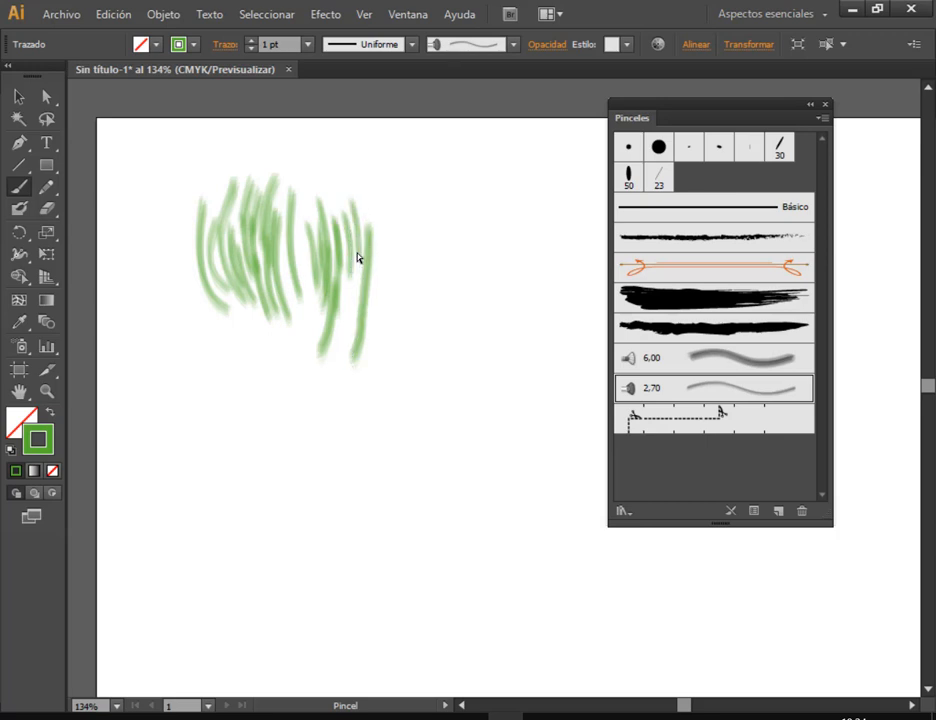
mouse_move(377, 207)
mouse_down()
mouse_move(383, 262)
mouse_move(359, 366)
mouse_up()
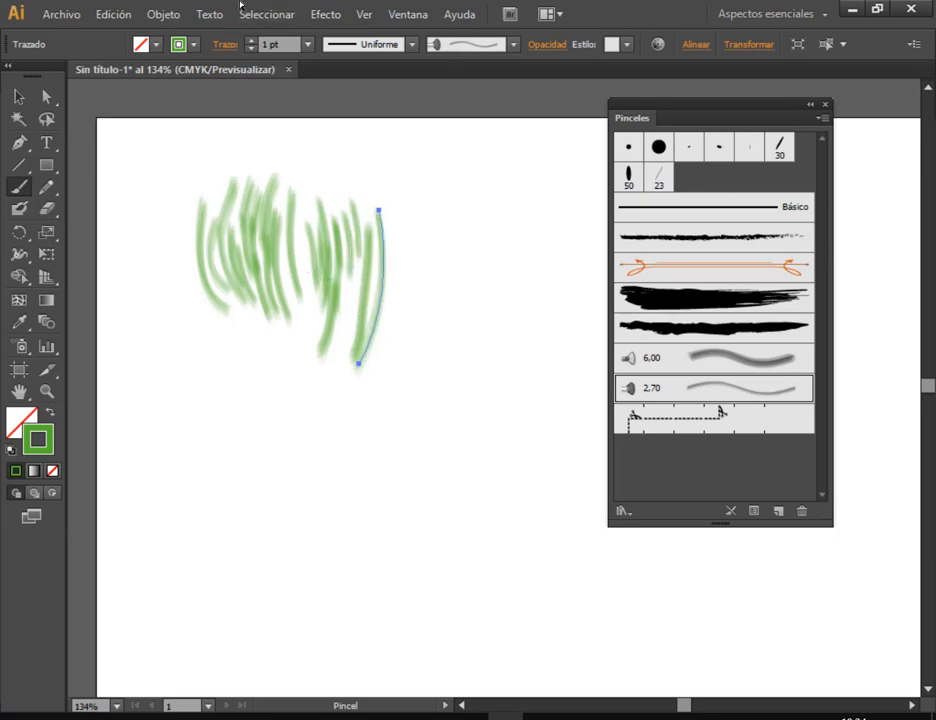
Increase the size of Pincel de cerdas 1 to 4,80 mm and apply the change to the existing strokes.
double_click(634, 388)
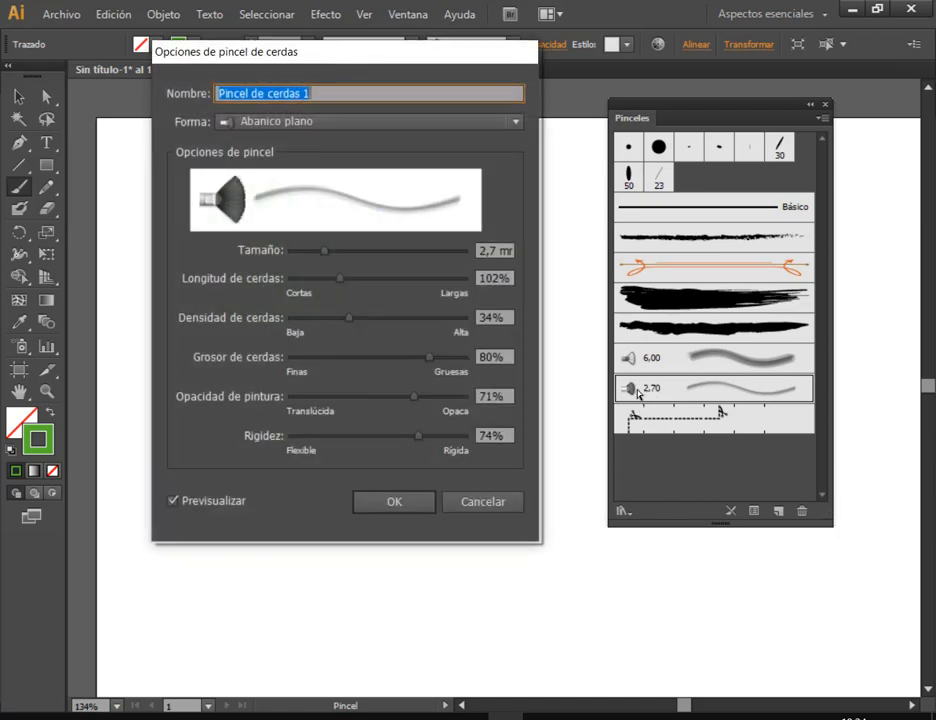
drag(345, 257, 363, 252)
click(394, 502)
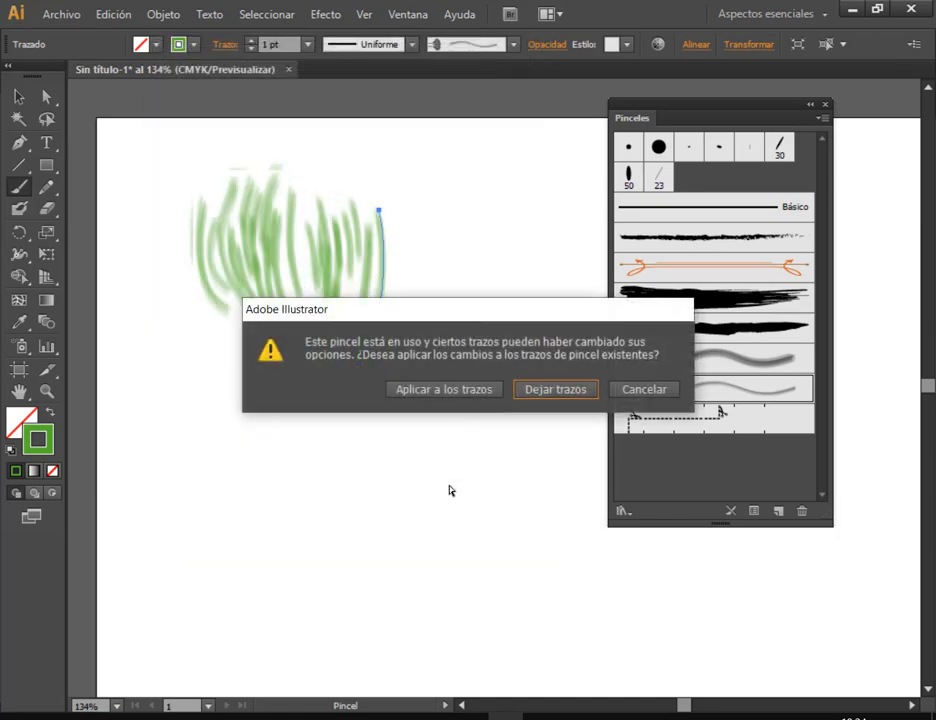
click(433, 389)
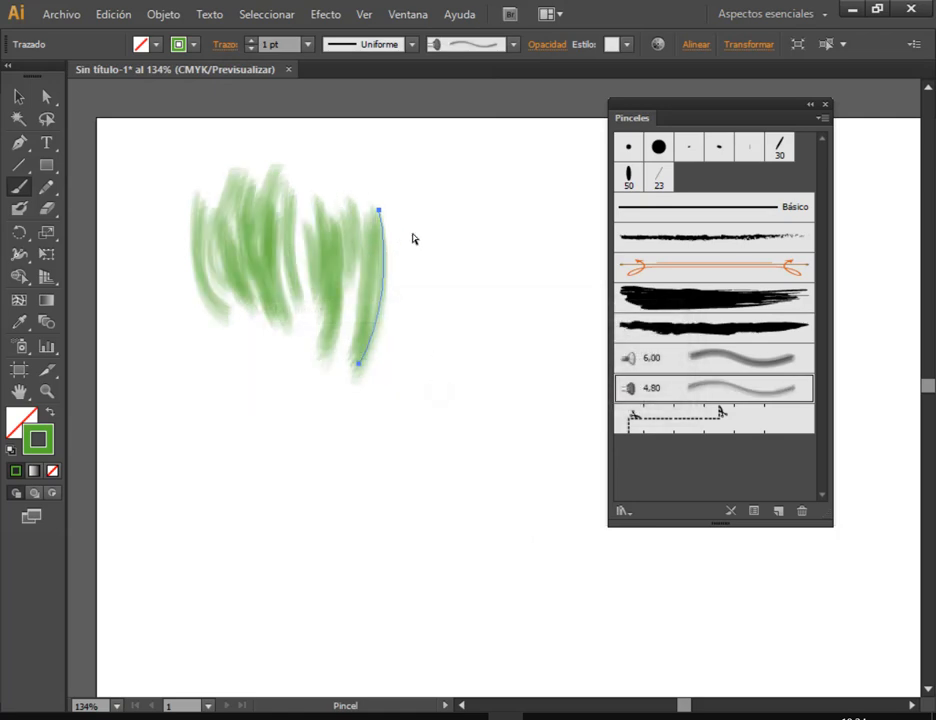
Select all the green brush strokes on the artboard and delete them.
click(18, 96)
mouse_move(179, 181)
mouse_down()
mouse_move(418, 358)
mouse_move(462, 377)
mouse_up()
key(Delete)
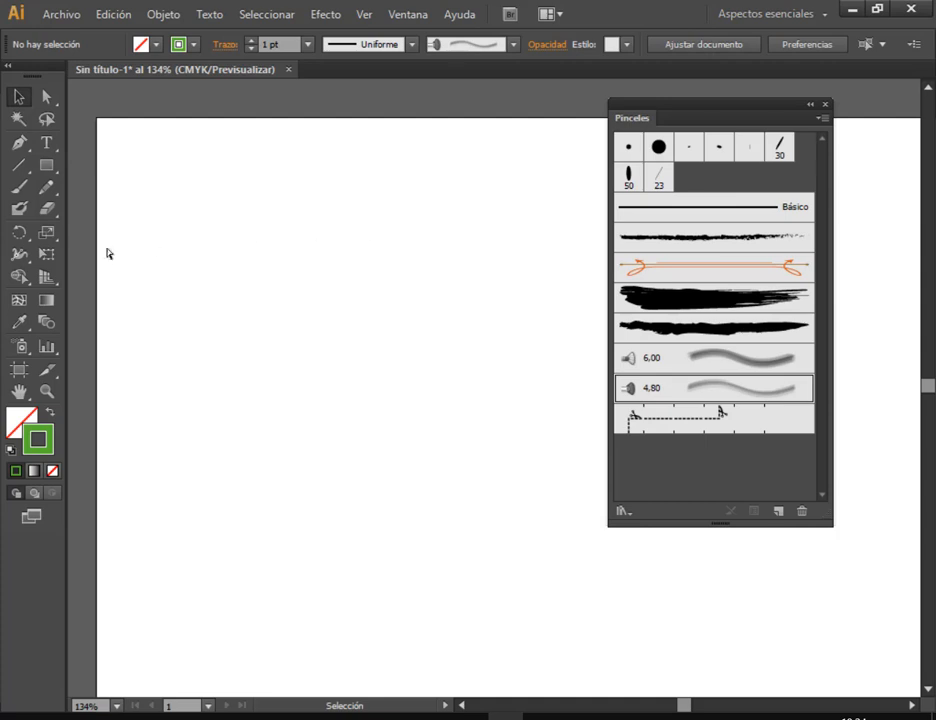
Paint a vertical green stroke with the 4,80 bristle brush near the artboard's upper-left corner, plus a small dab beside it.
click(18, 186)
mouse_move(215, 180)
mouse_down()
mouse_move(208, 215)
mouse_move(222, 309)
mouse_up()
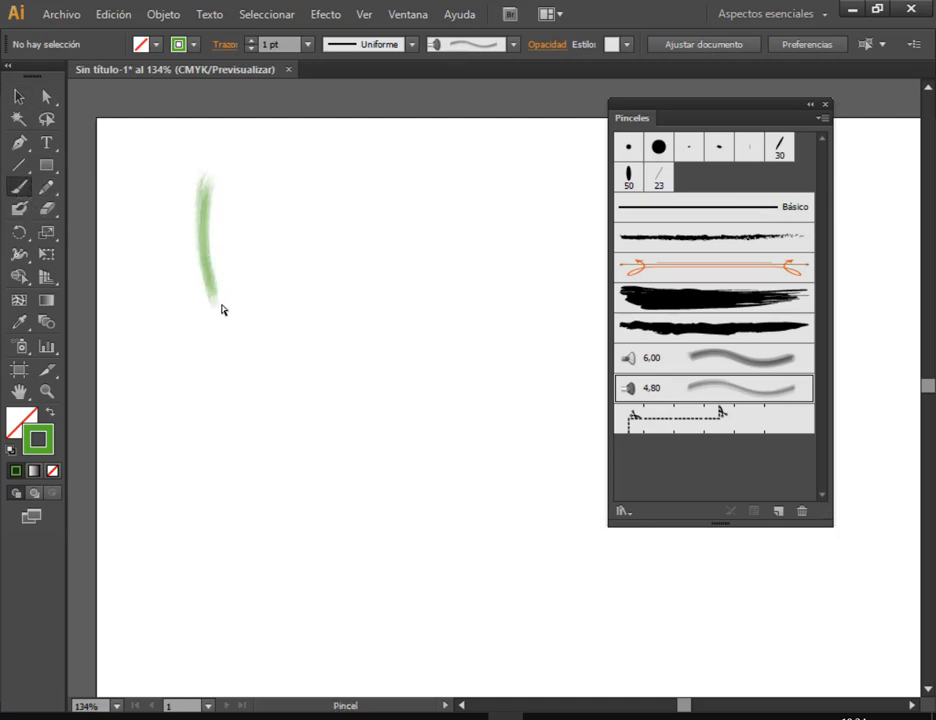
click(162, 301)
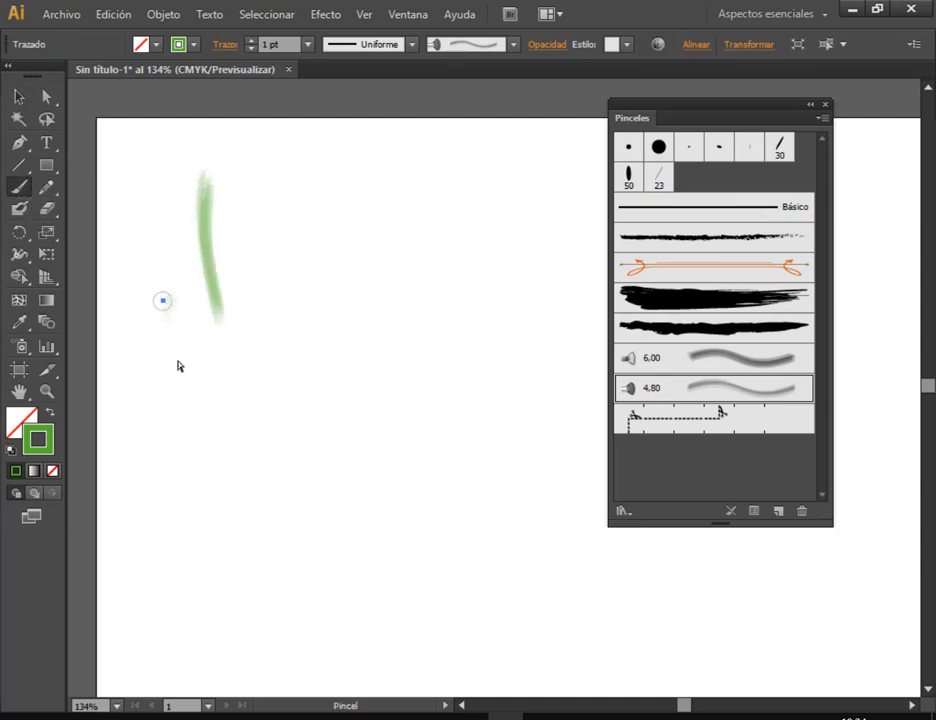
Set the stroke colour to blue #1212E0 and paint a short vertical stroke beside the green one.
double_click(50, 437)
click(552, 250)
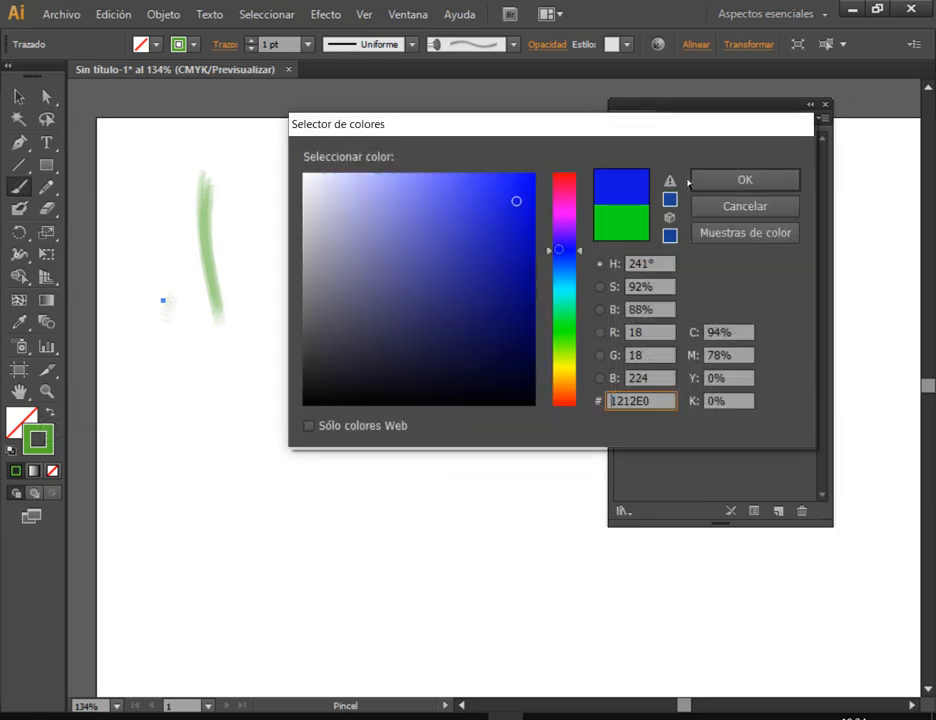
click(700, 179)
drag(230, 190, 236, 265)
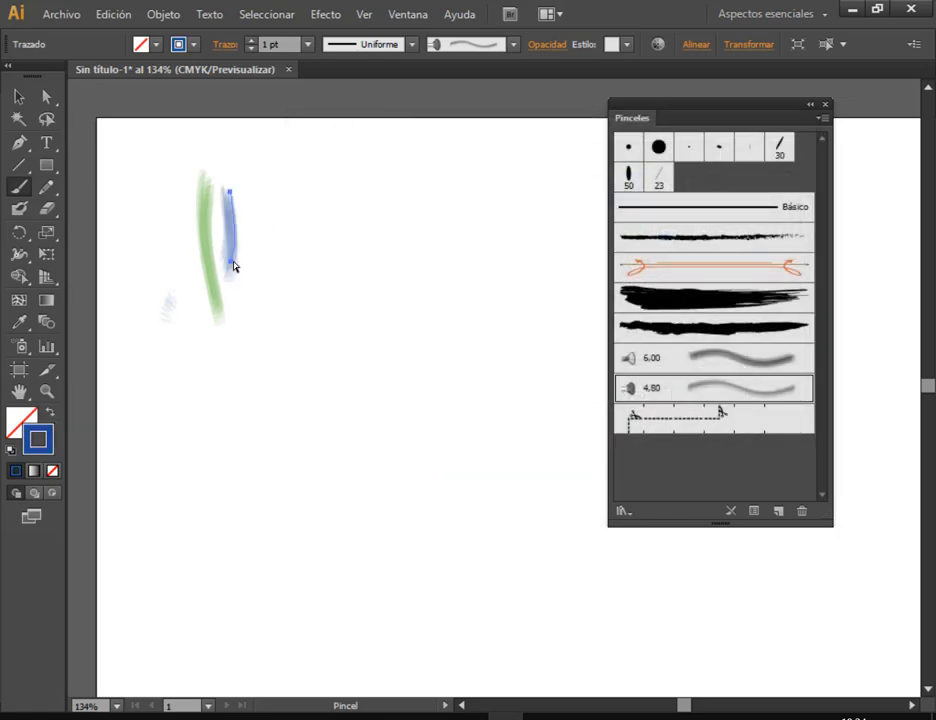
With nothing selected, set the stroke colour to magenta #E80C85 and paint a vertical stroke beside the blue one.
key(v)
click(123, 152)
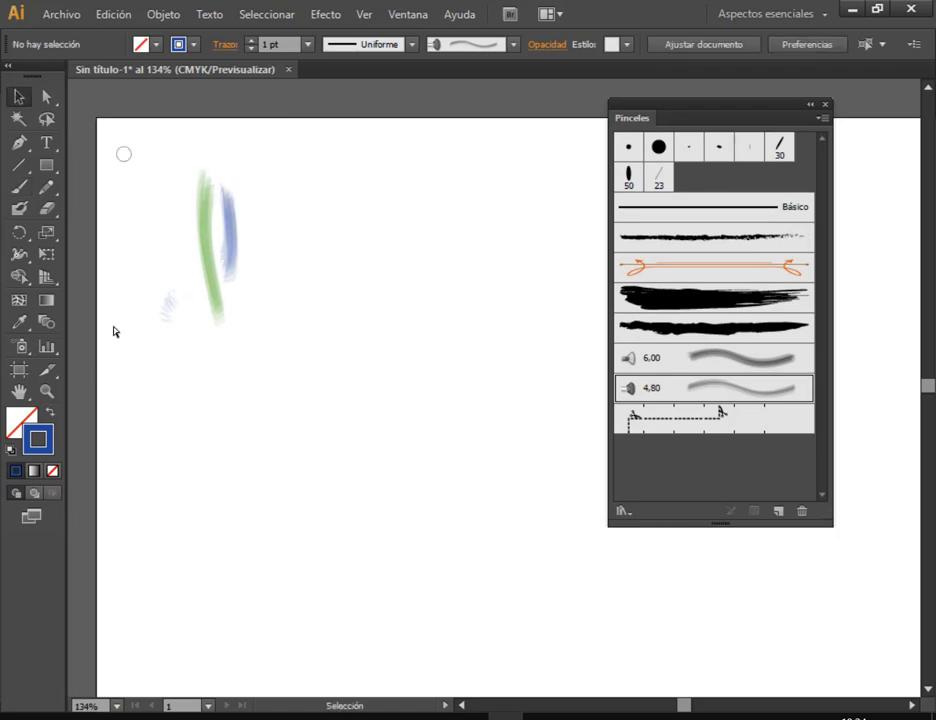
double_click(48, 440)
click(567, 197)
click(518, 194)
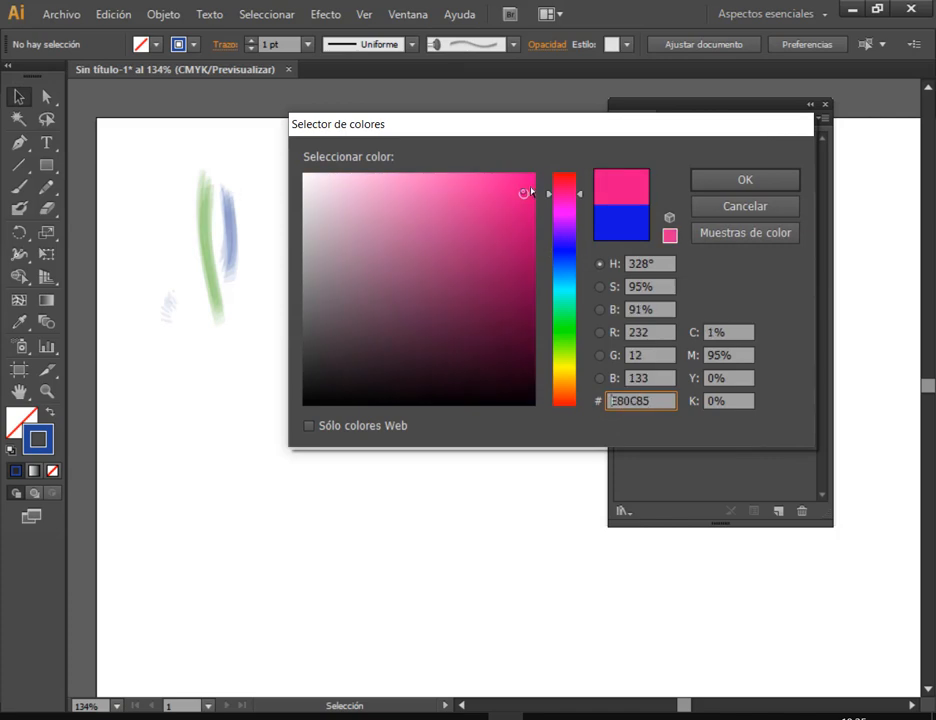
click(714, 181)
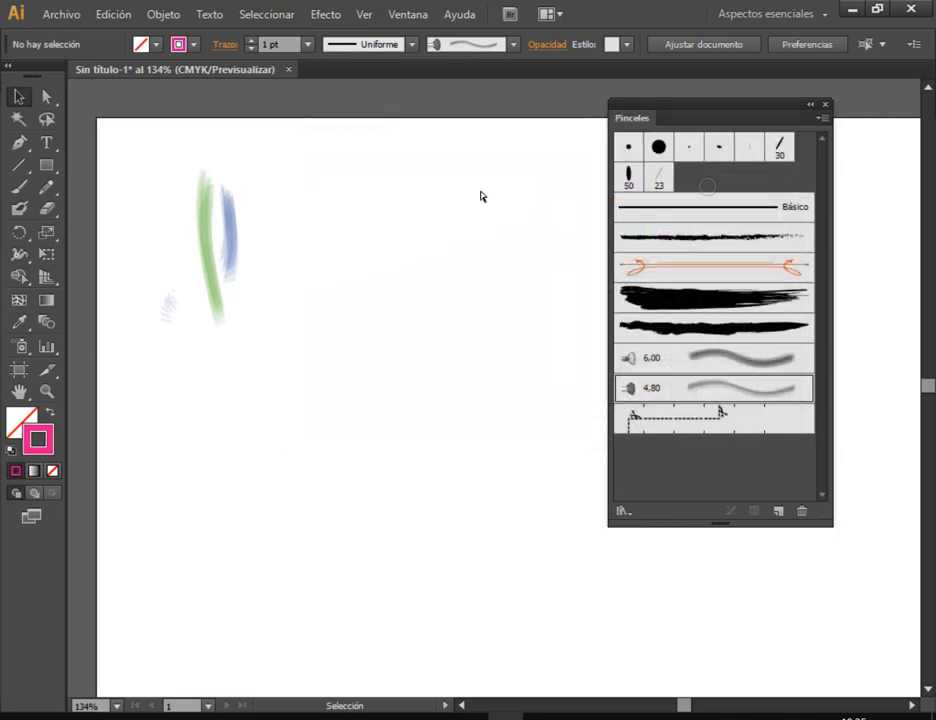
click(18, 186)
mouse_move(243, 182)
mouse_down()
mouse_move(256, 228)
mouse_move(247, 292)
mouse_up()
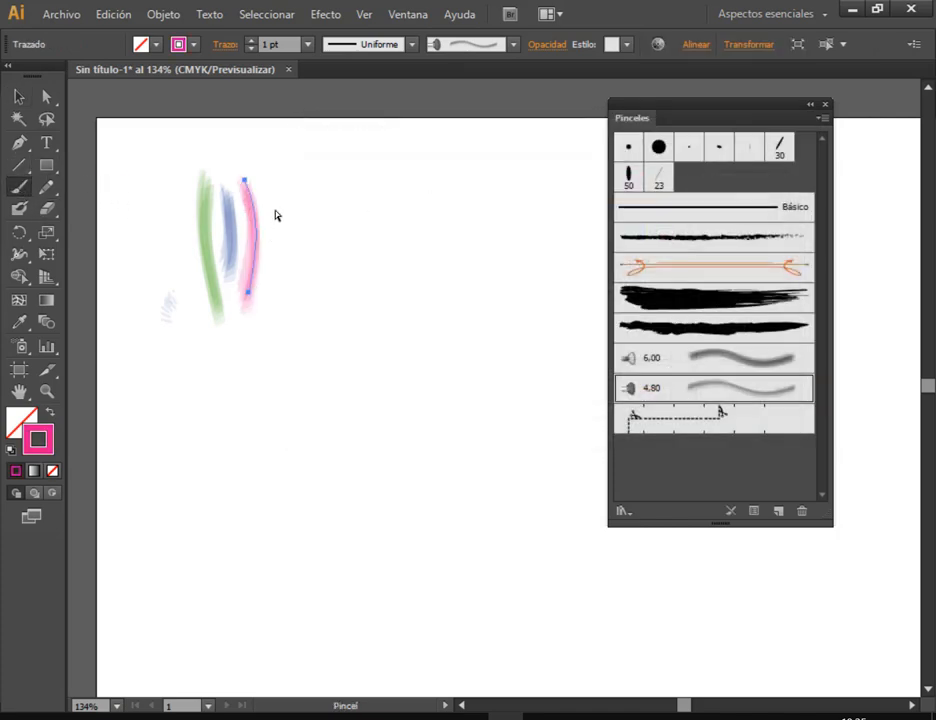
Move the magenta and green strokes onto the blue stroke so that all three colours overlap.
key(v)
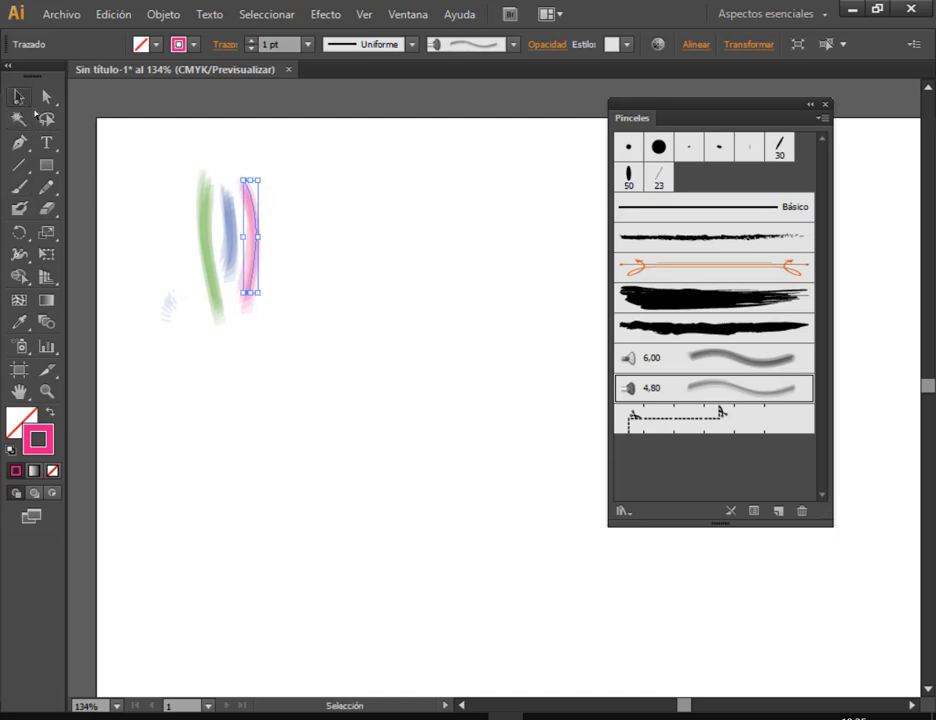
click(300, 243)
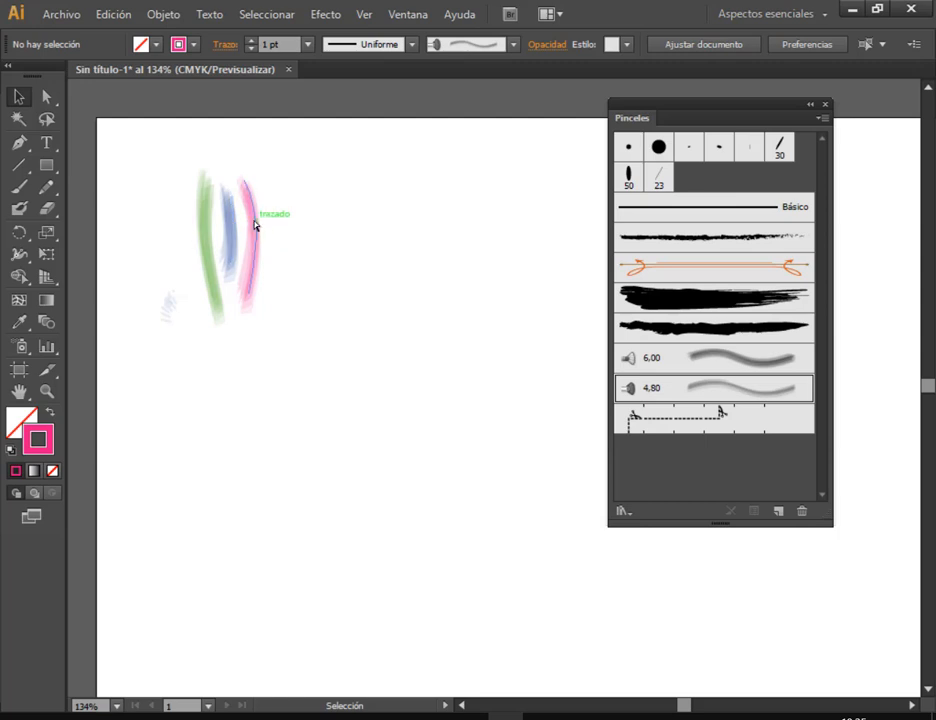
mouse_move(255, 225)
mouse_down()
mouse_move(230, 292)
mouse_move(238, 316)
mouse_up()
click(288, 245)
click(286, 278)
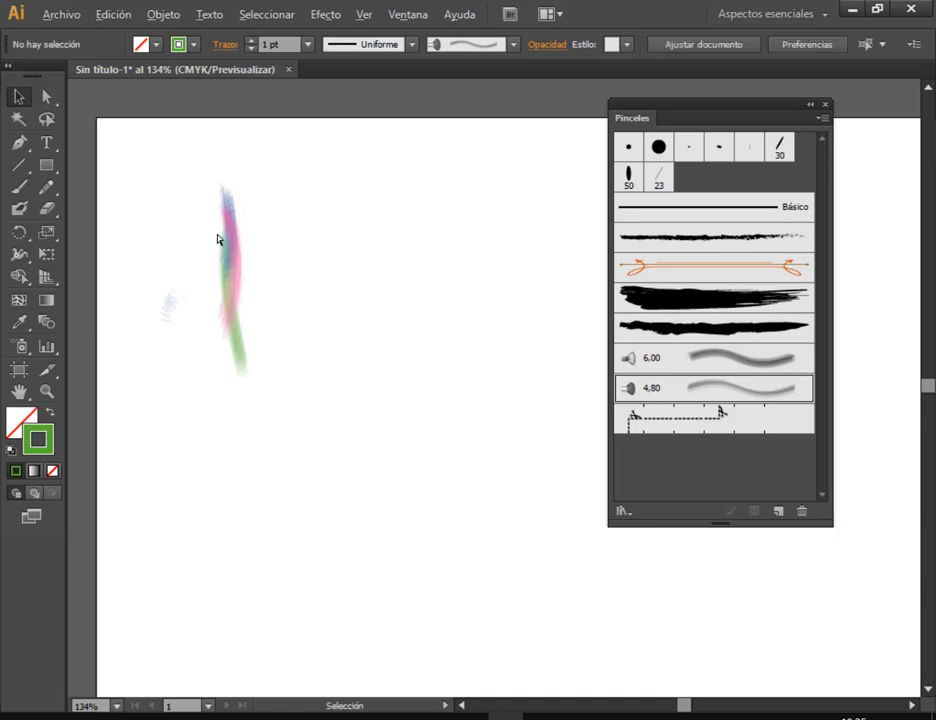
Rotate the magenta stroke into a diagonal across the green one and move the blue stroke down over their crossing.
scroll(218, 239, up, 5)
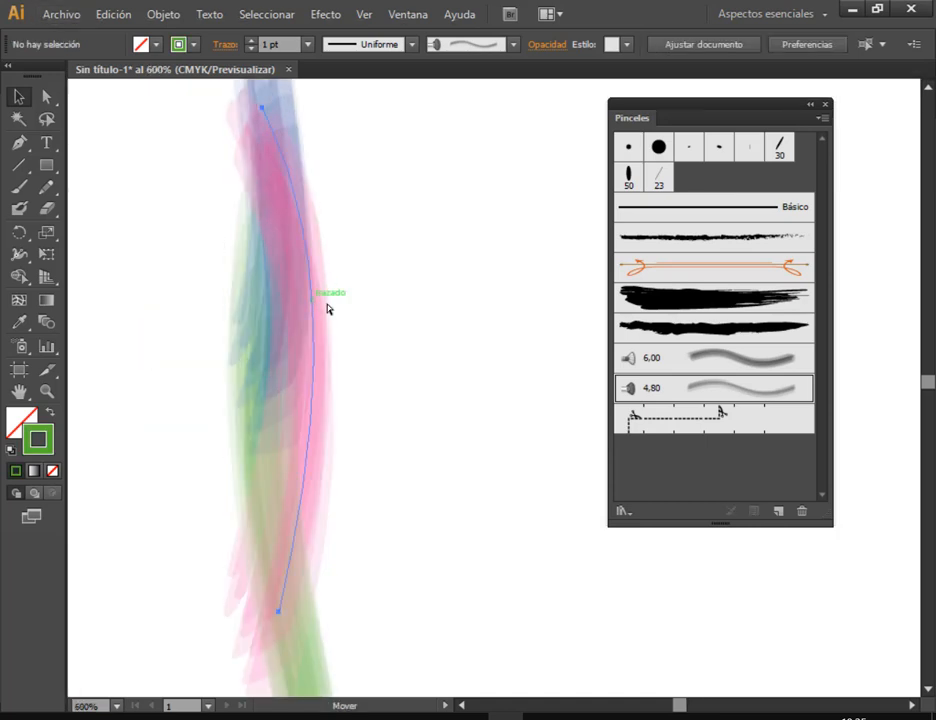
mouse_move(328, 307)
mouse_down()
mouse_move(386, 337)
mouse_move(259, 305)
mouse_move(260, 294)
mouse_up()
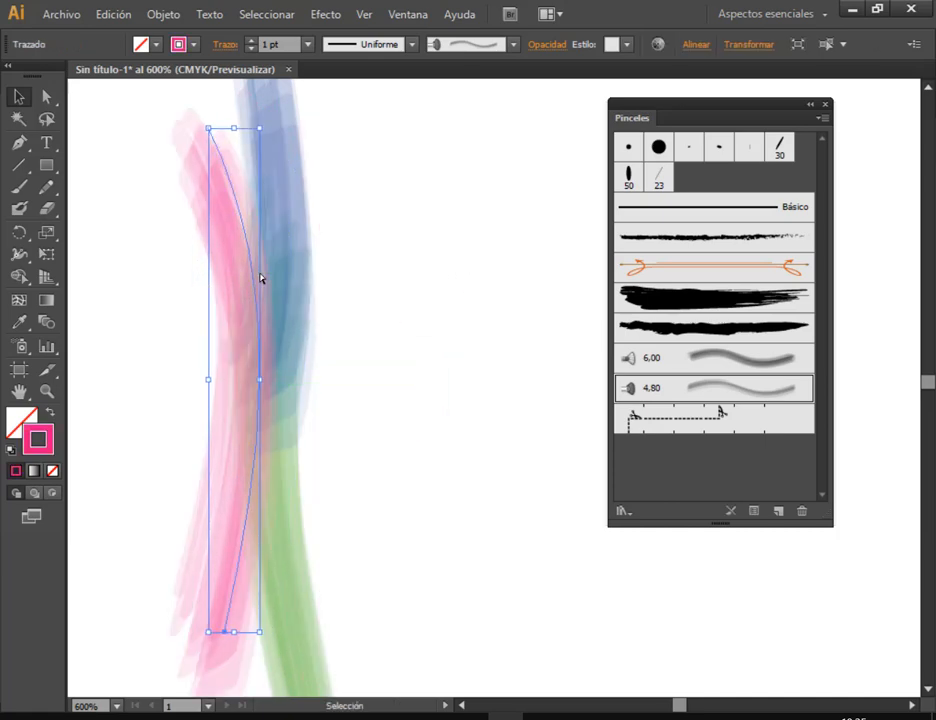
mouse_move(265, 125)
mouse_down()
mouse_move(359, 192)
mouse_move(390, 190)
mouse_up()
click(451, 387)
mouse_move(269, 152)
mouse_down()
mouse_move(293, 288)
mouse_move(278, 224)
mouse_up()
click(473, 407)
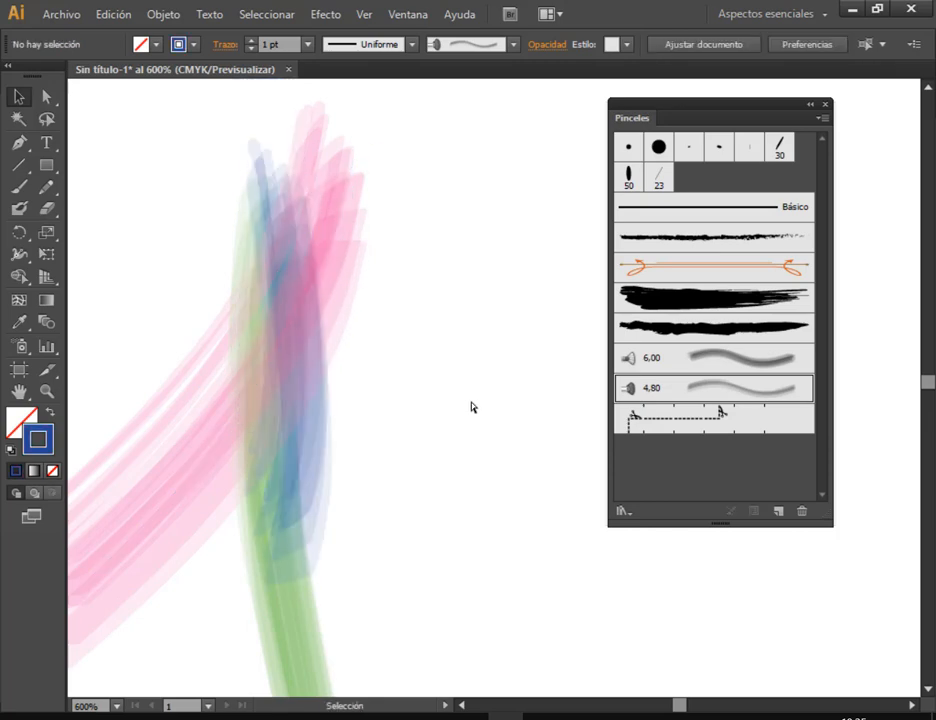
scroll(465, 399, down, 2)
drag(539, 457, 441, 402)
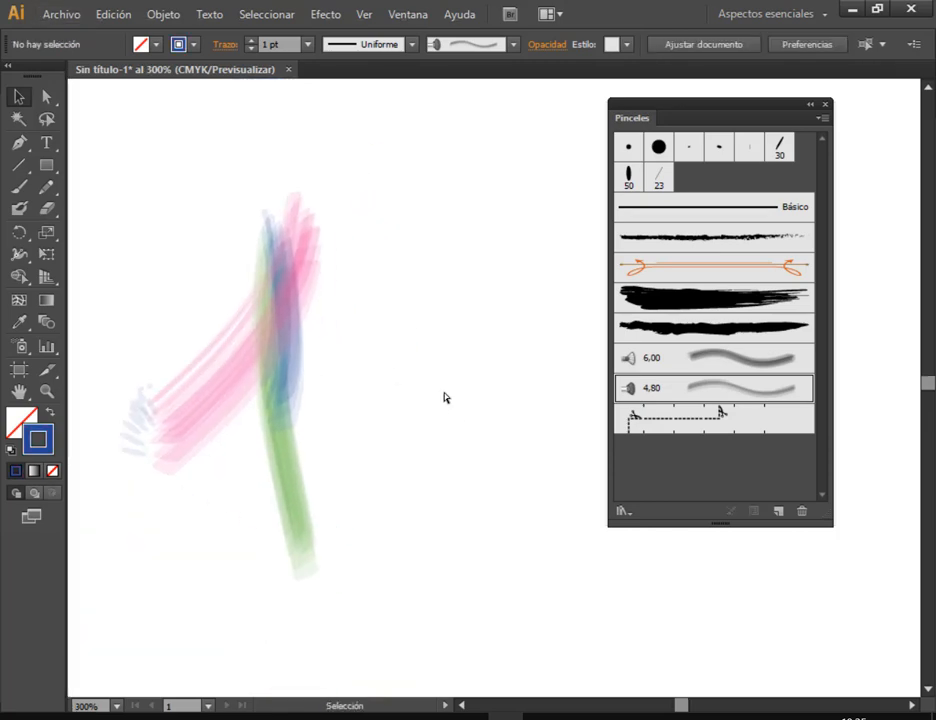
Try painting a thick S-shaped blue stroke with the size 50 calligraphic brush, and undo it.
click(628, 177)
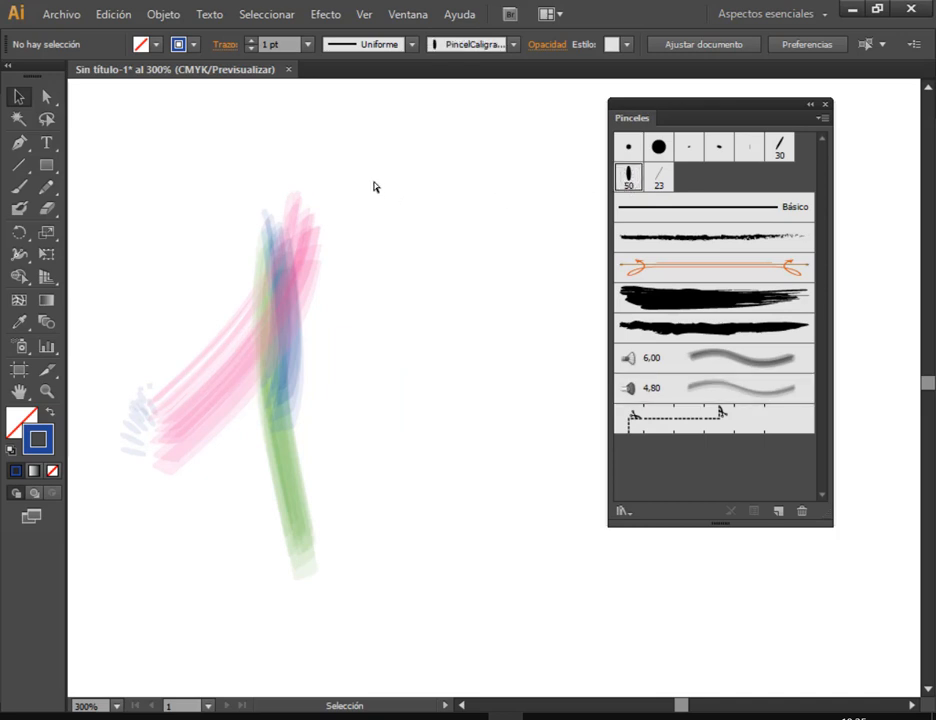
drag(288, 176, 389, 171)
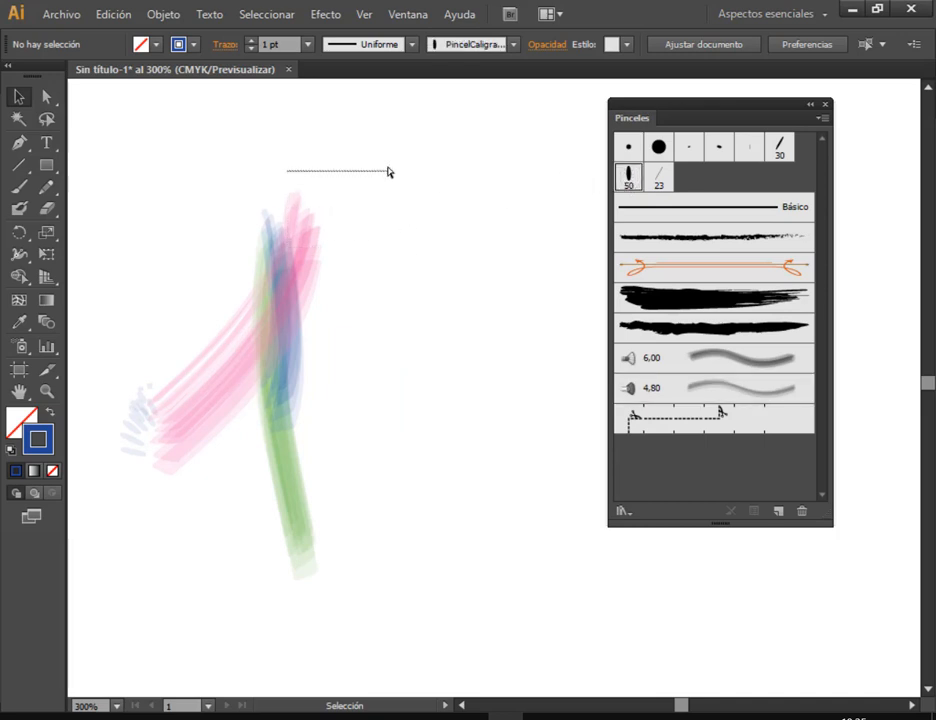
click(17, 189)
mouse_move(326, 142)
mouse_down()
mouse_move(397, 286)
mouse_move(462, 324)
mouse_up()
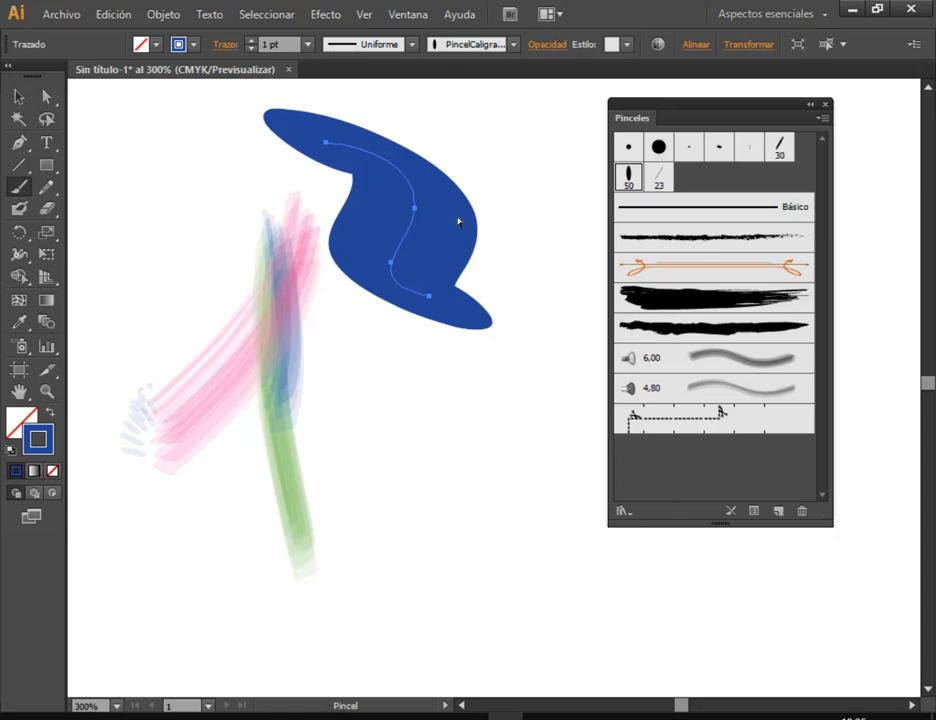
key(ctrl+z)
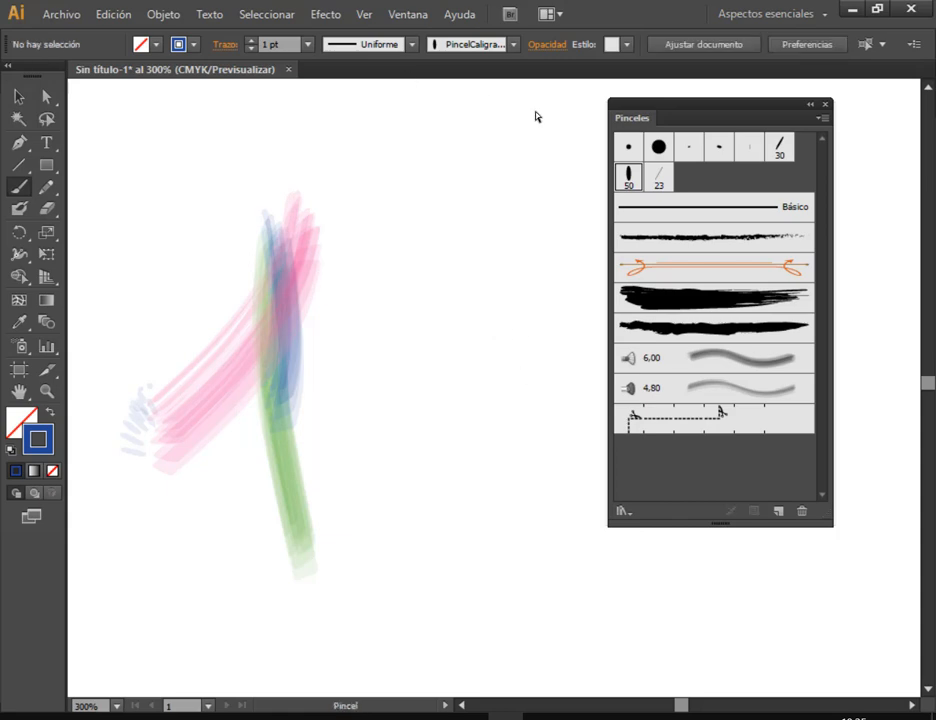
Try painting a blue hooked stroke with the size 23 calligraphic brush, and undo it.
click(658, 176)
mouse_move(340, 144)
mouse_down()
mouse_move(375, 159)
mouse_move(424, 150)
mouse_move(414, 299)
mouse_up()
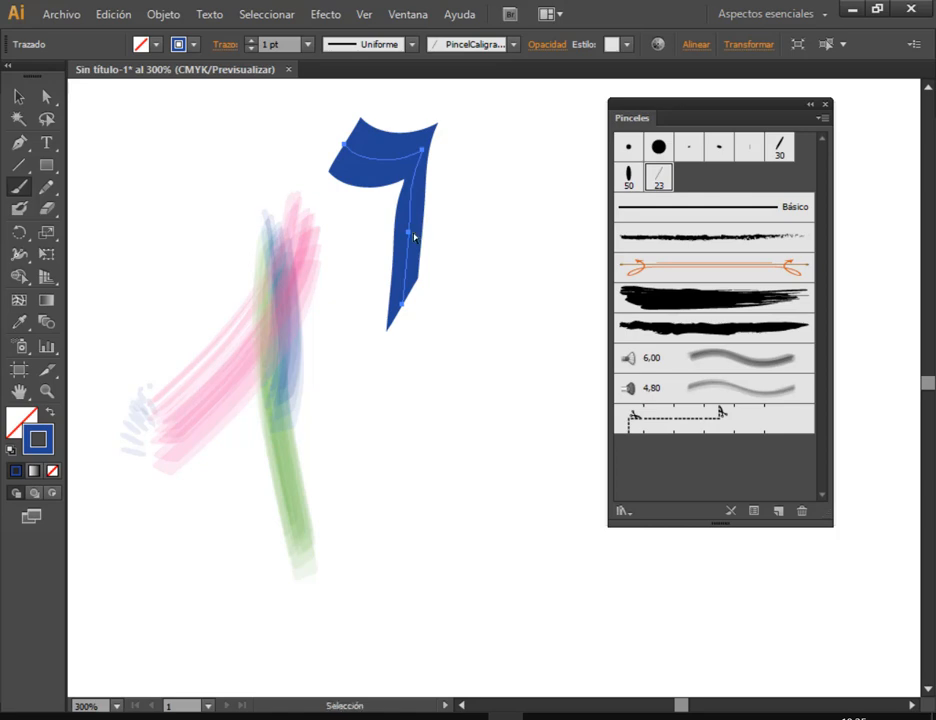
key(ctrl+z)
Select all the overlapping coloured strokes and delete them to empty the artboard.
scroll(432, 299, down, 3)
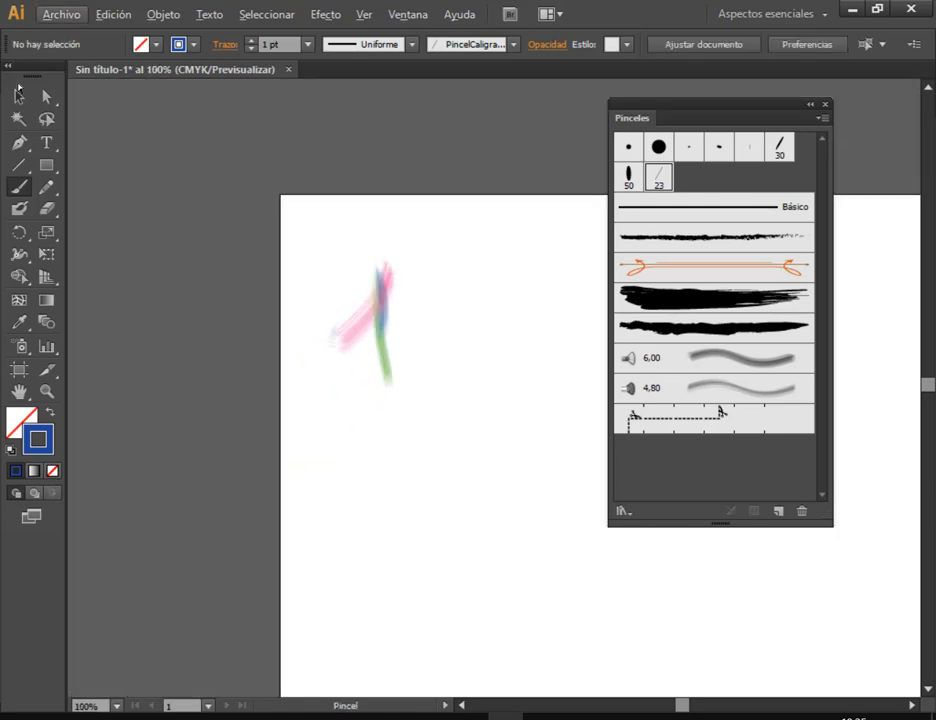
click(17, 92)
mouse_move(289, 211)
mouse_down()
mouse_move(520, 441)
mouse_move(584, 540)
mouse_up()
key(Delete)
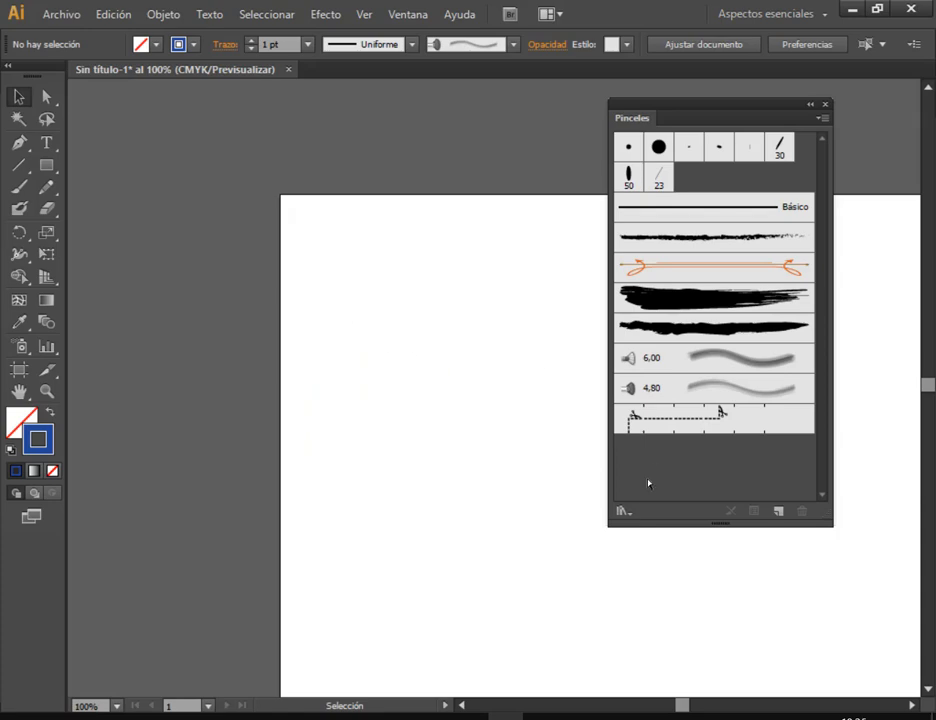
Open the bristle brush library (Biblioteca de pincel de cerdas) and enlarge it to show its brushes.
click(621, 512)
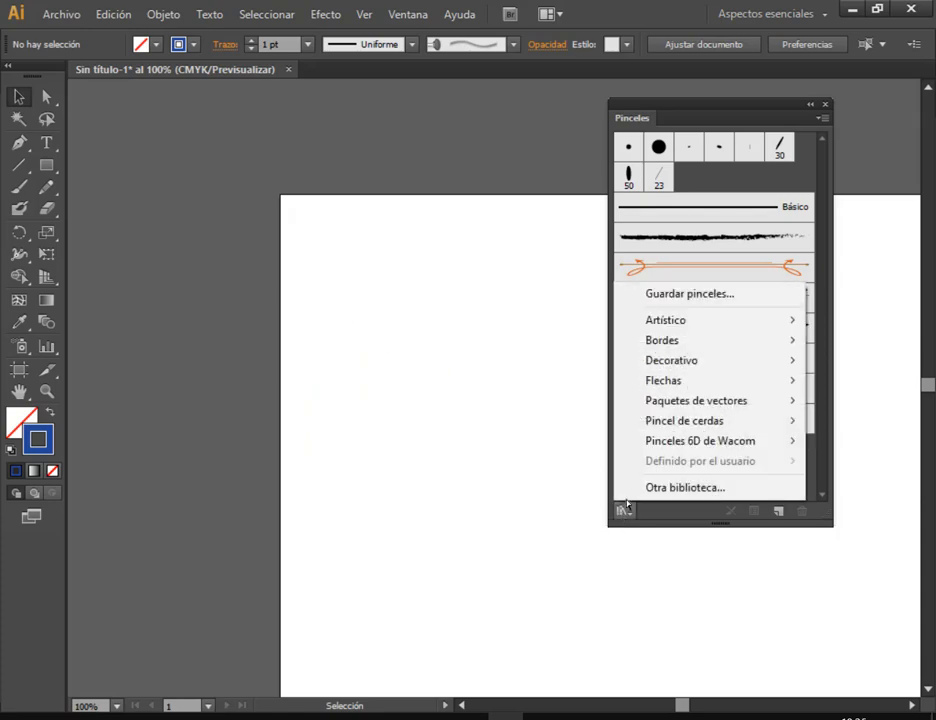
mouse_move(697, 319)
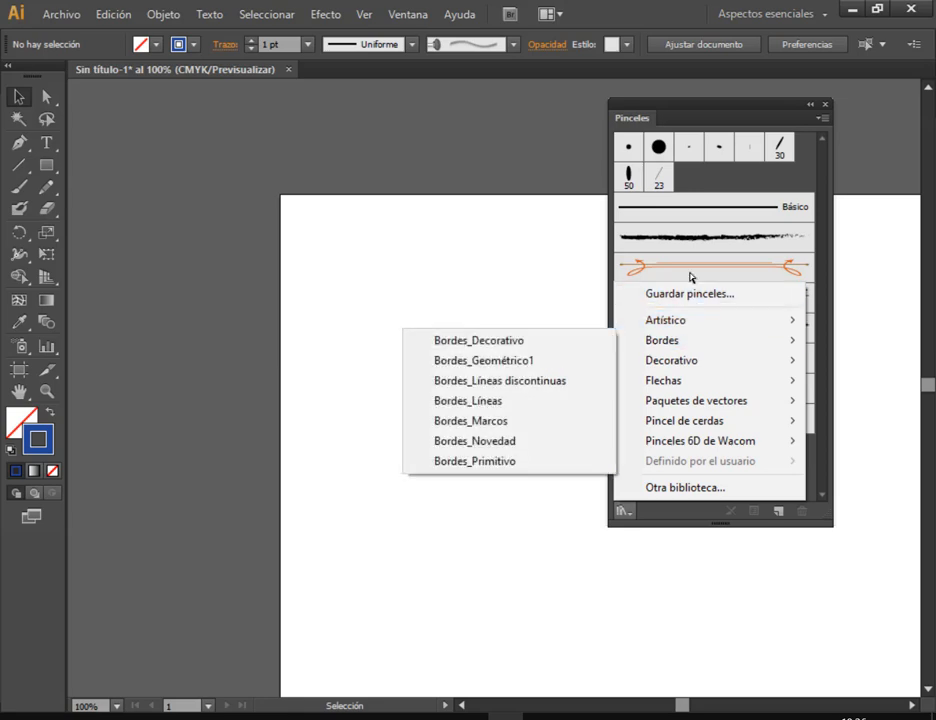
mouse_move(652, 343)
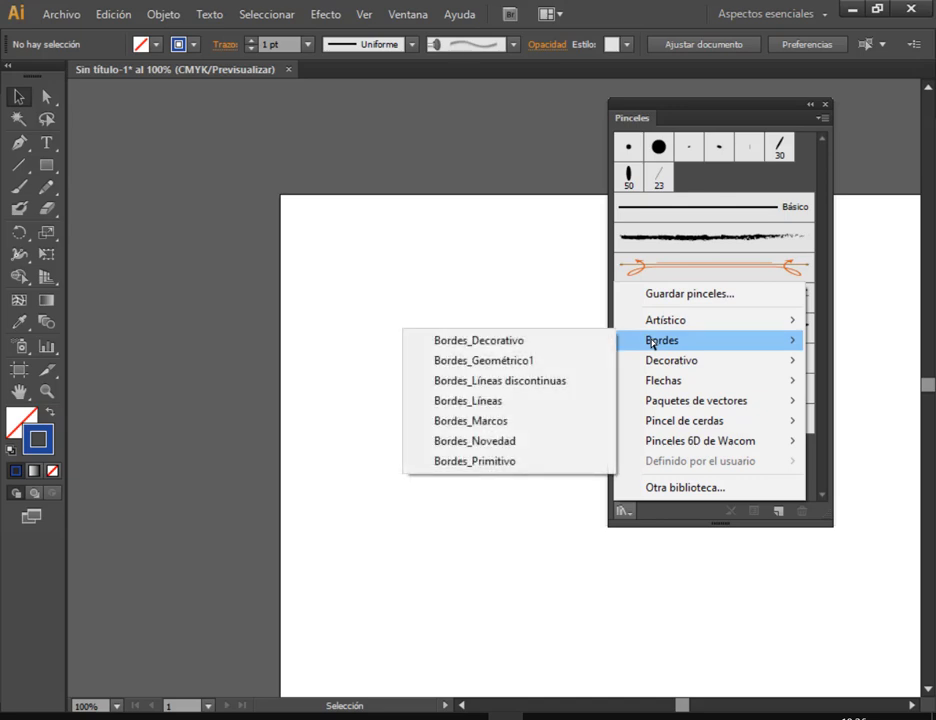
mouse_move(660, 365)
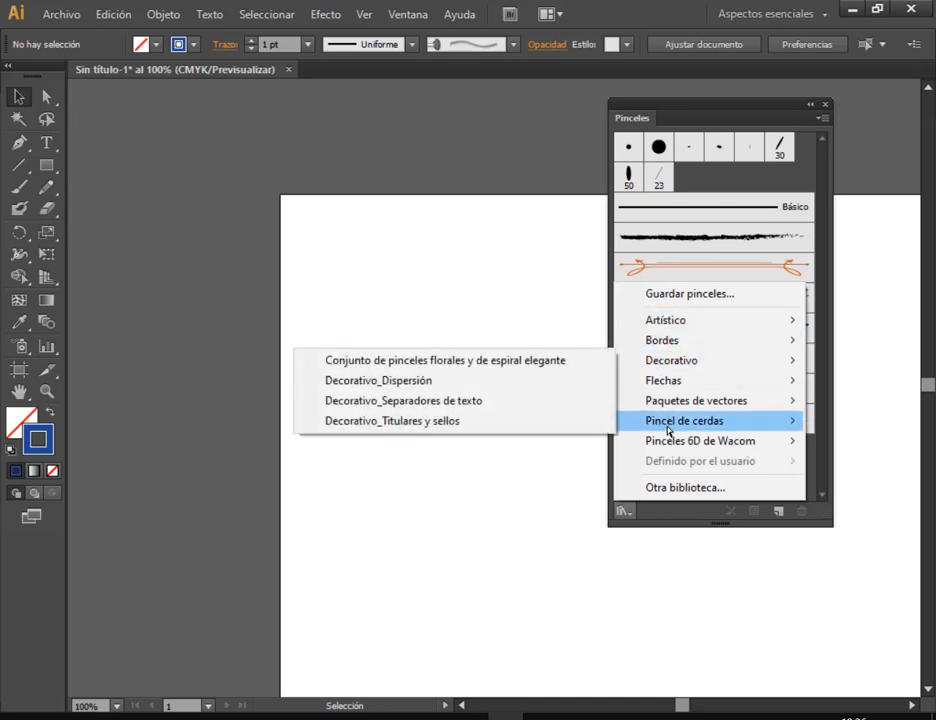
mouse_move(668, 428)
click(545, 423)
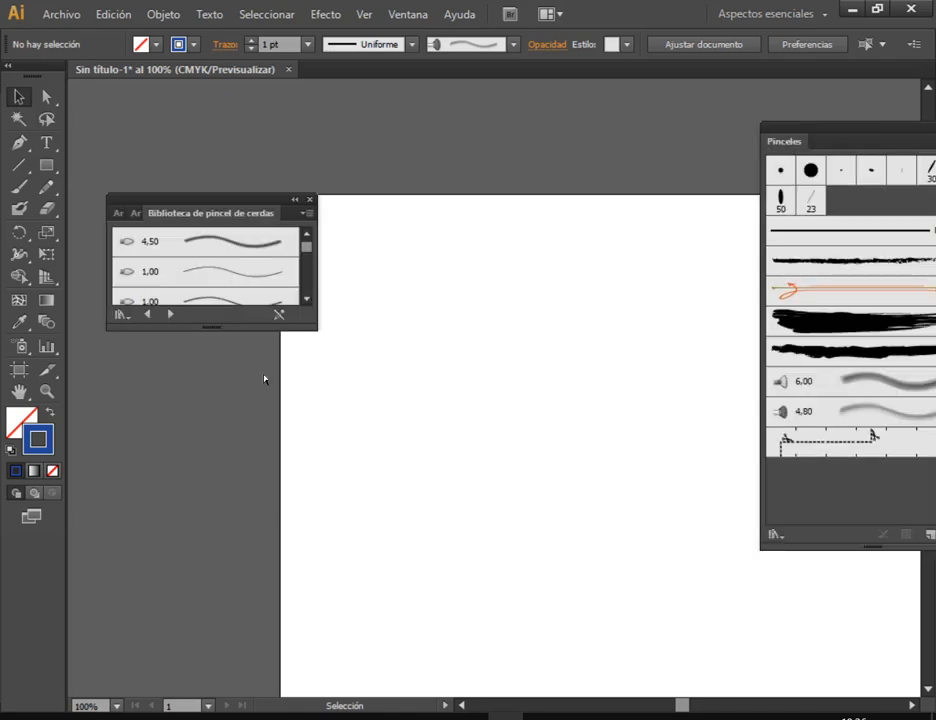
mouse_move(311, 324)
mouse_down()
mouse_move(297, 520)
mouse_move(311, 637)
mouse_up()
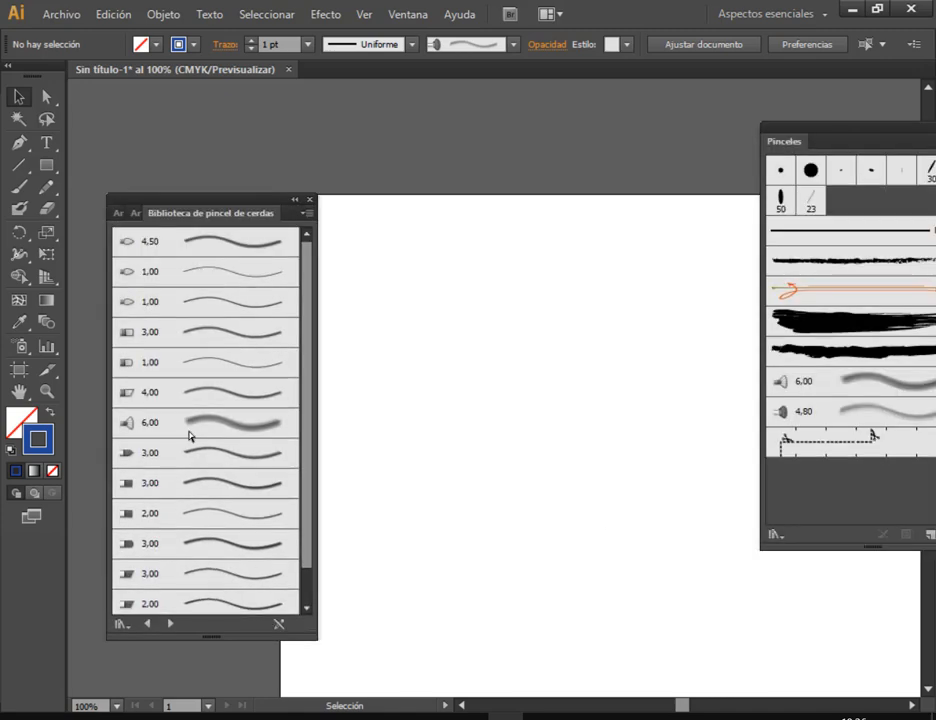
scroll(184, 433, down, 1)
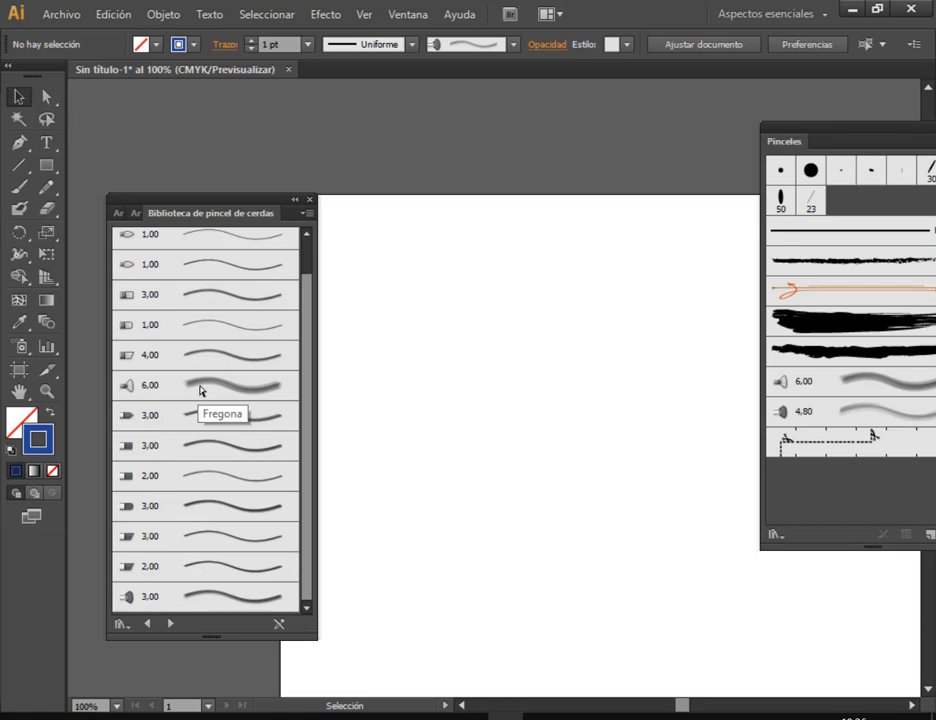
Try adding the 6,00 Fregona bristle brush to the document's brushes, and delete that added brush.
click(266, 383)
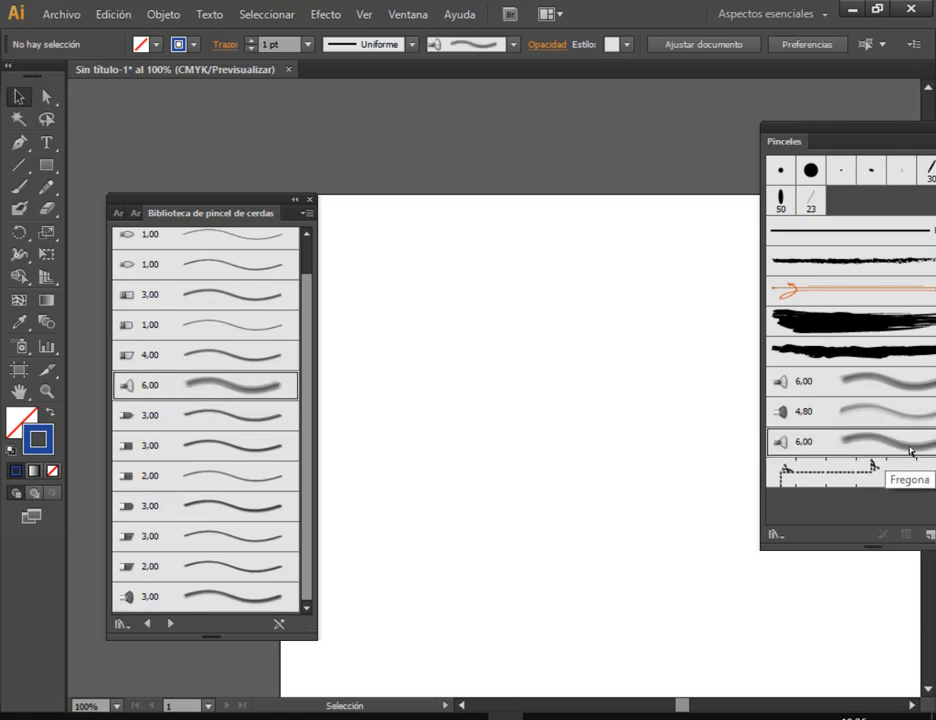
drag(845, 135, 696, 110)
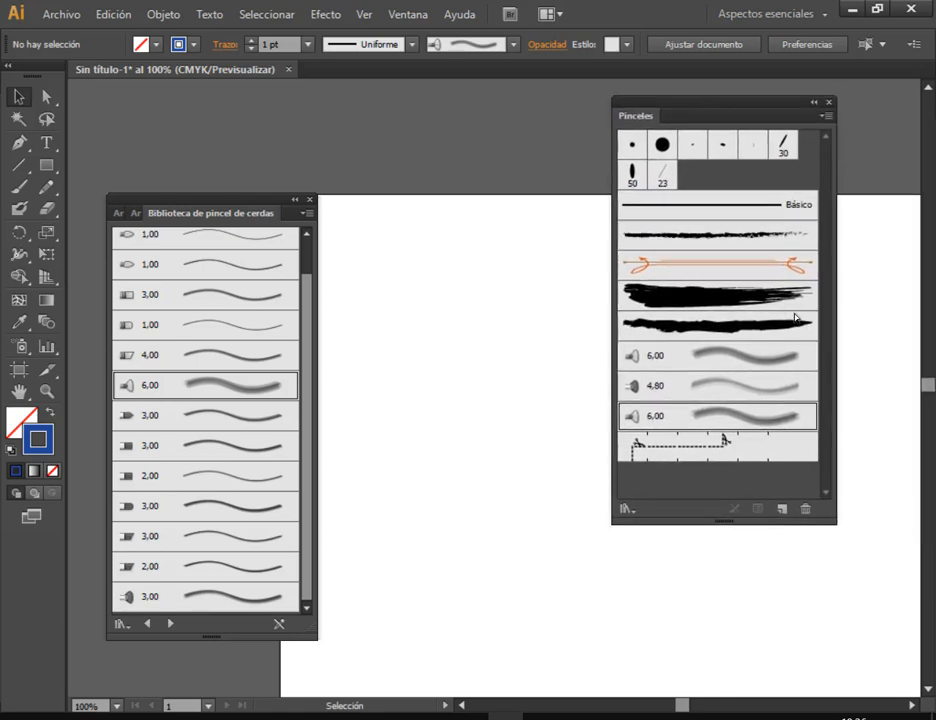
click(806, 509)
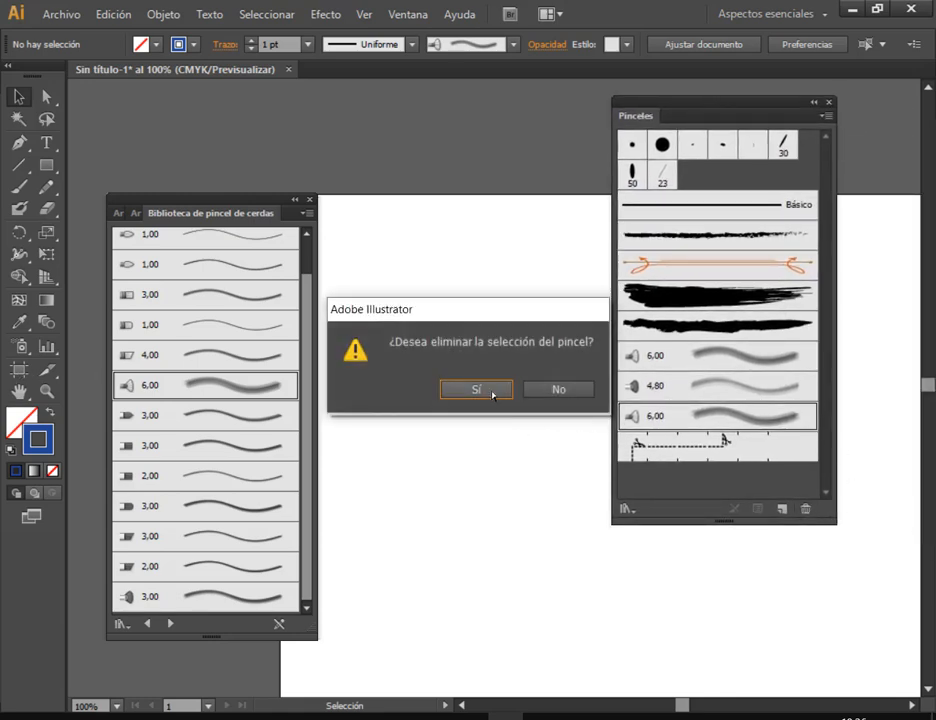
click(484, 390)
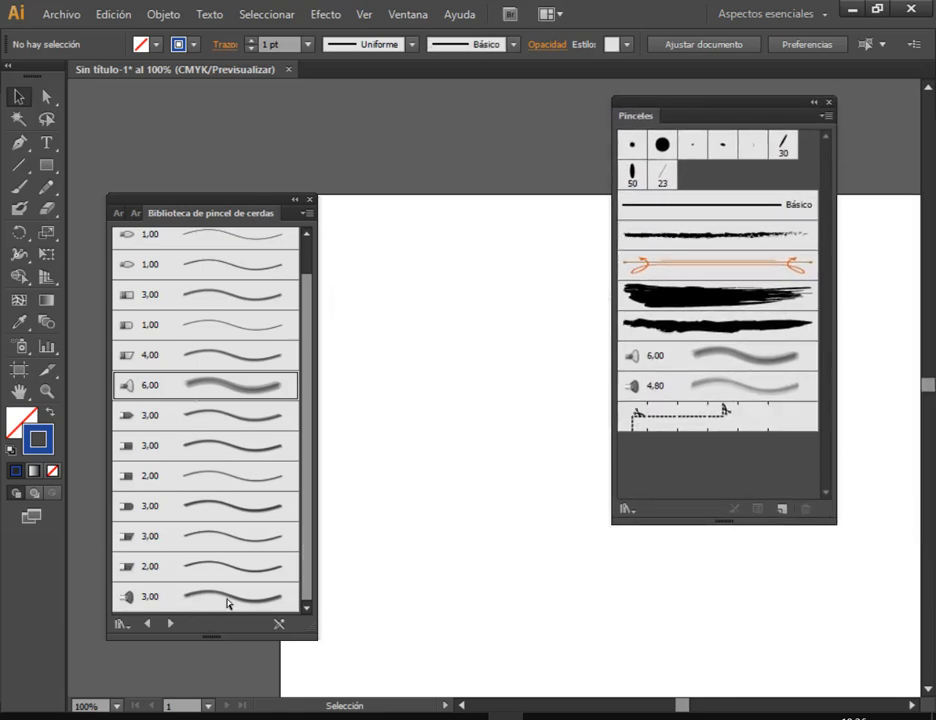
Add the 3,00 bristle brush located two rows above the 4,00 one in the library to the document's brushes.
click(169, 304)
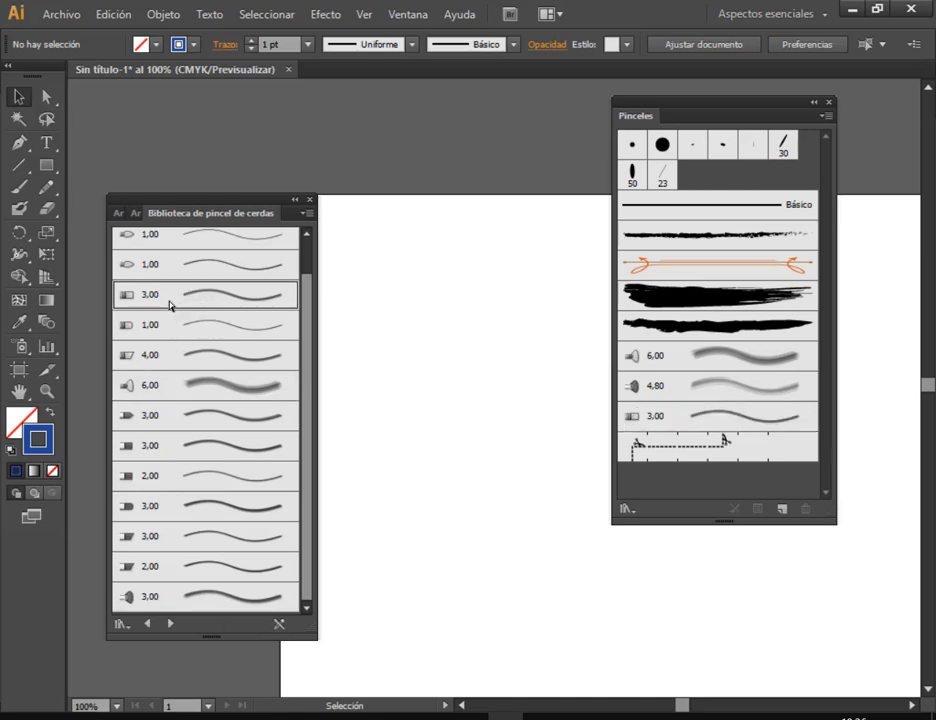
Paint a wavy blue stroke across the artboard with the 3,00 flat bristle brush.
click(727, 422)
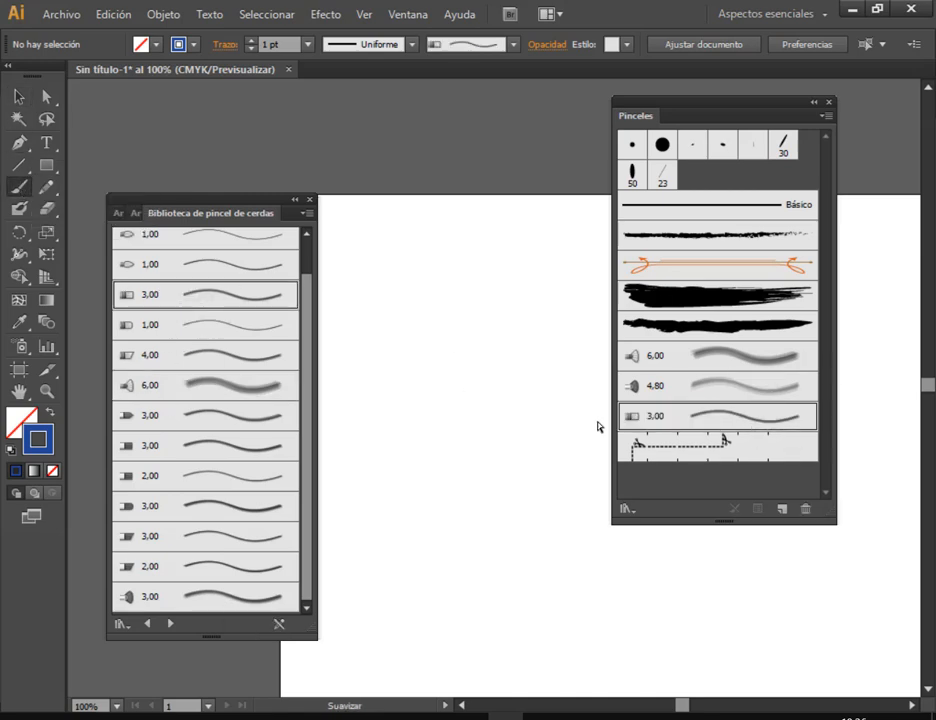
drag(566, 368, 381, 392)
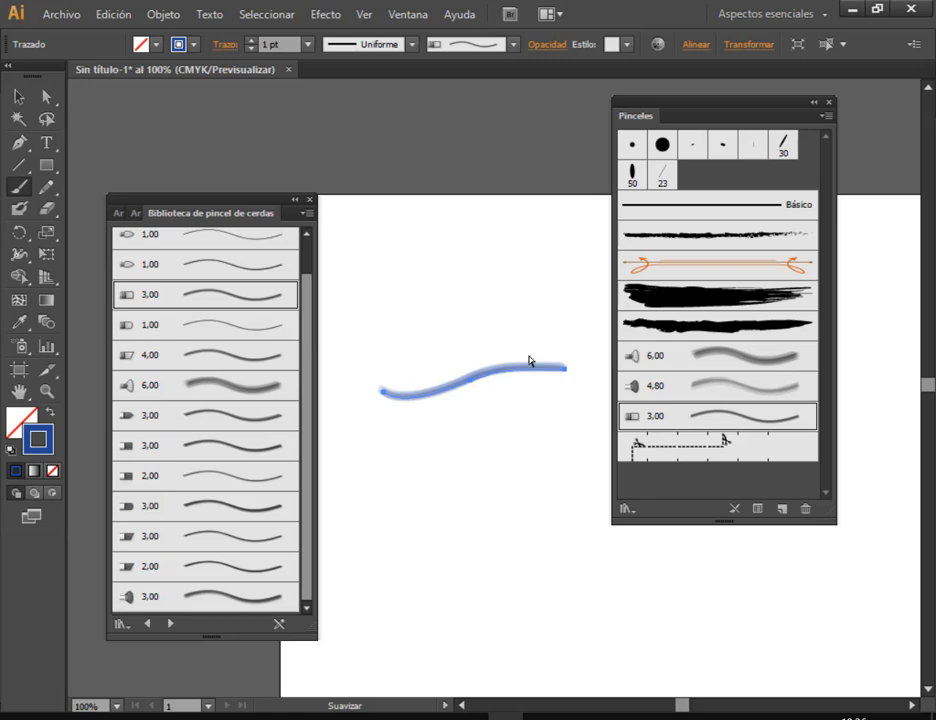
alt+scroll(519, 390, up, 1)
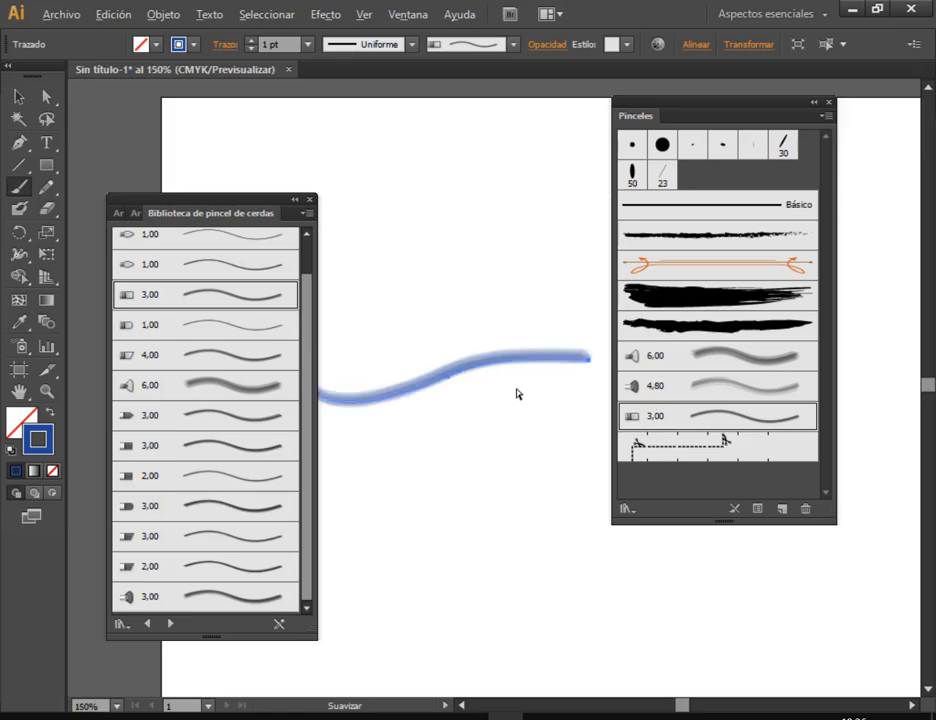
double_click(707, 414)
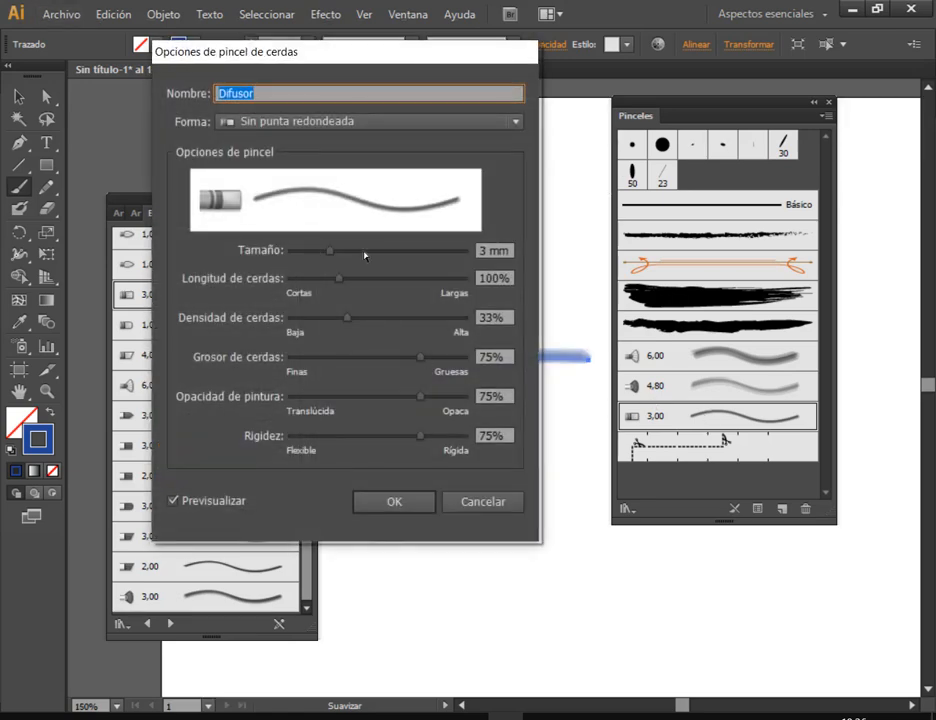
drag(328, 251, 373, 253)
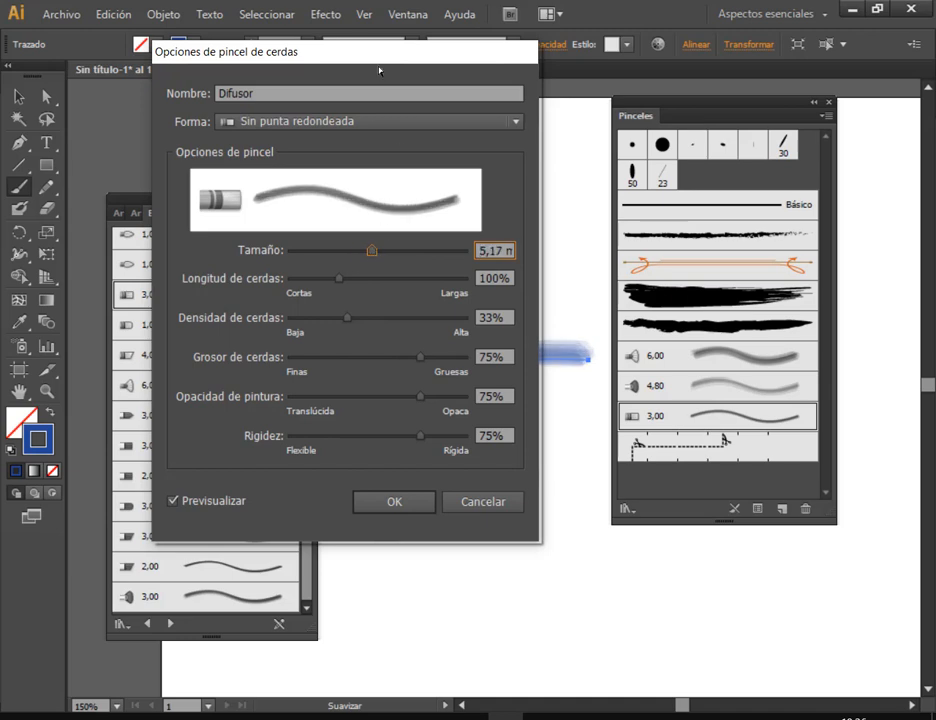
mouse_move(357, 60)
mouse_down()
mouse_move(380, 72)
mouse_move(821, 60)
mouse_up()
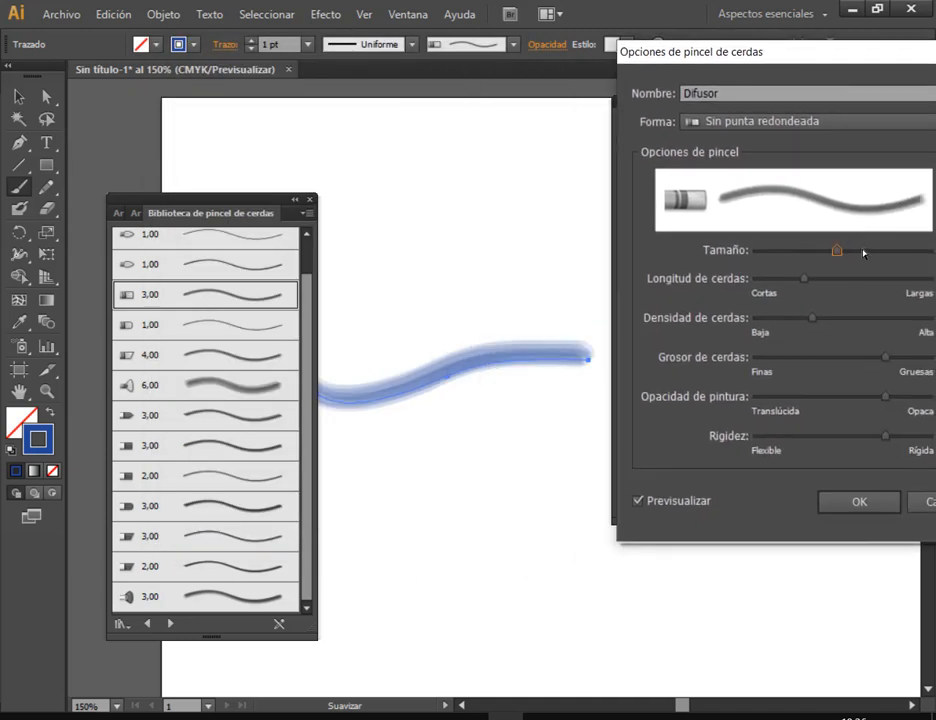
click(864, 252)
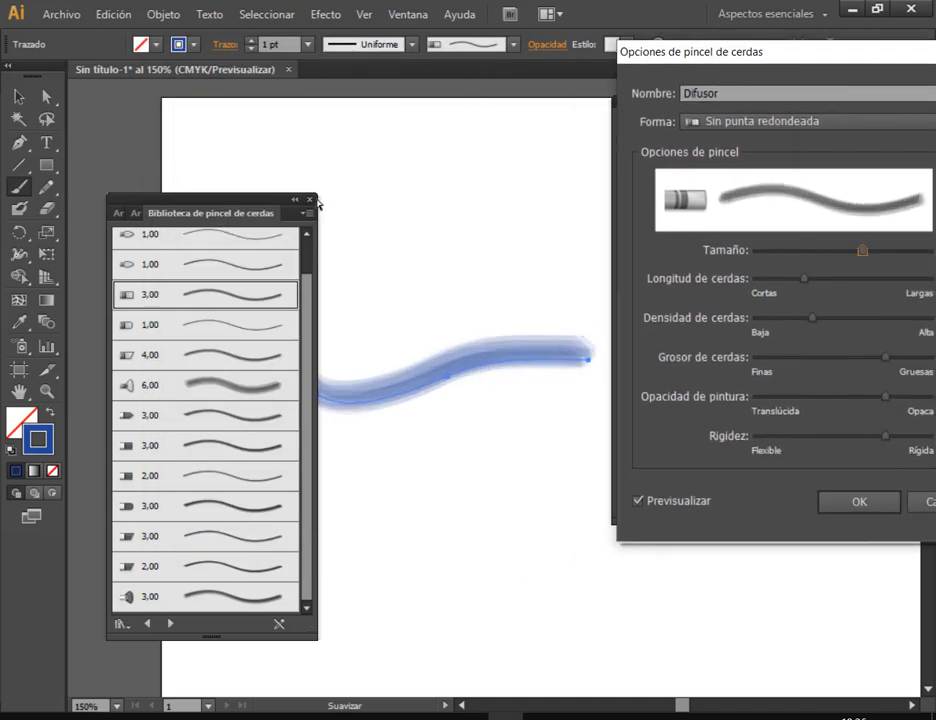
click(876, 252)
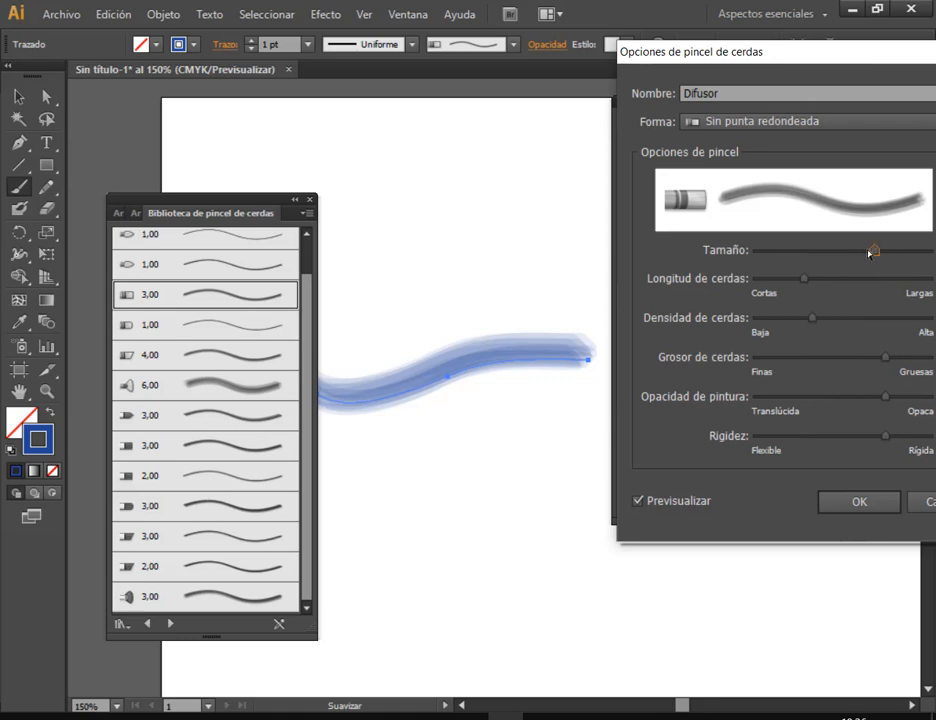
mouse_move(874, 251)
mouse_down()
mouse_move(845, 252)
mouse_move(877, 251)
mouse_up()
drag(769, 52, 397, 79)
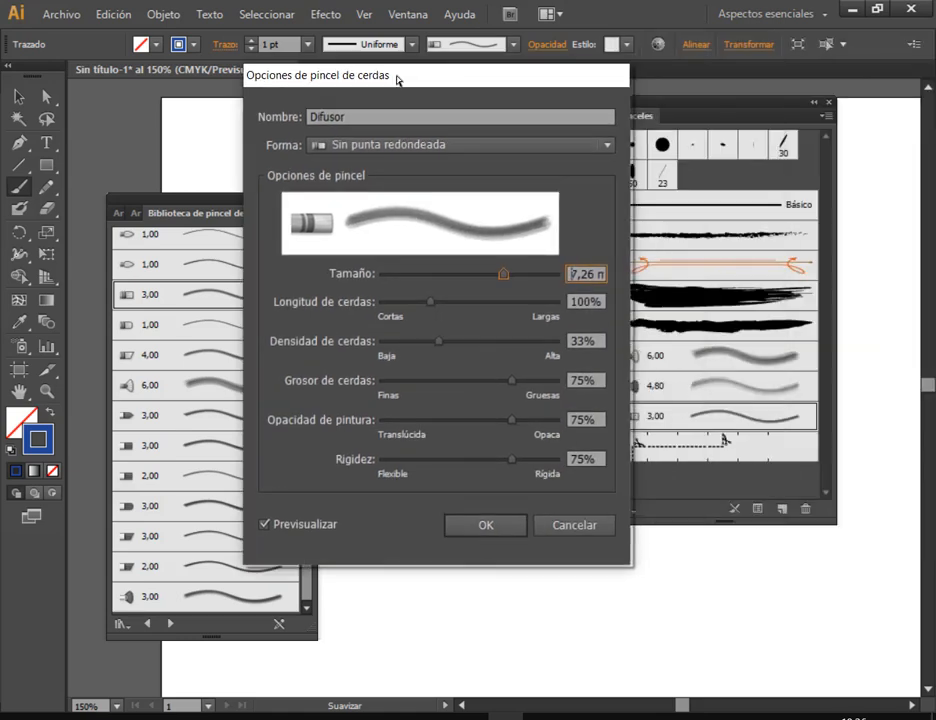
click(598, 523)
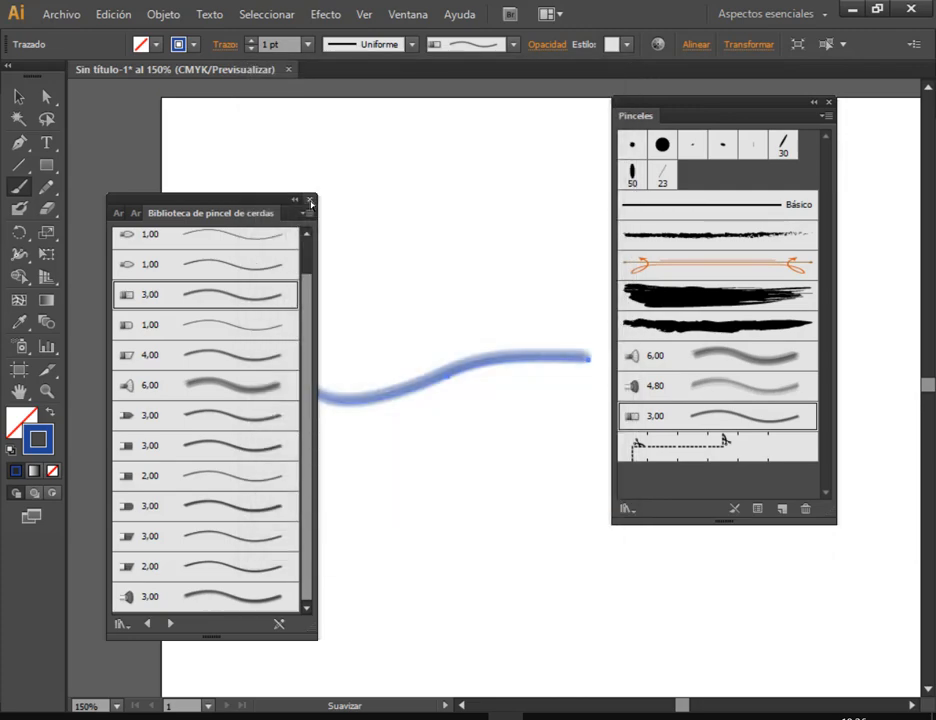
Close the bristle brush library and move the blue stroke towards the artboard's upper left.
click(311, 201)
key(v)
drag(499, 368, 420, 218)
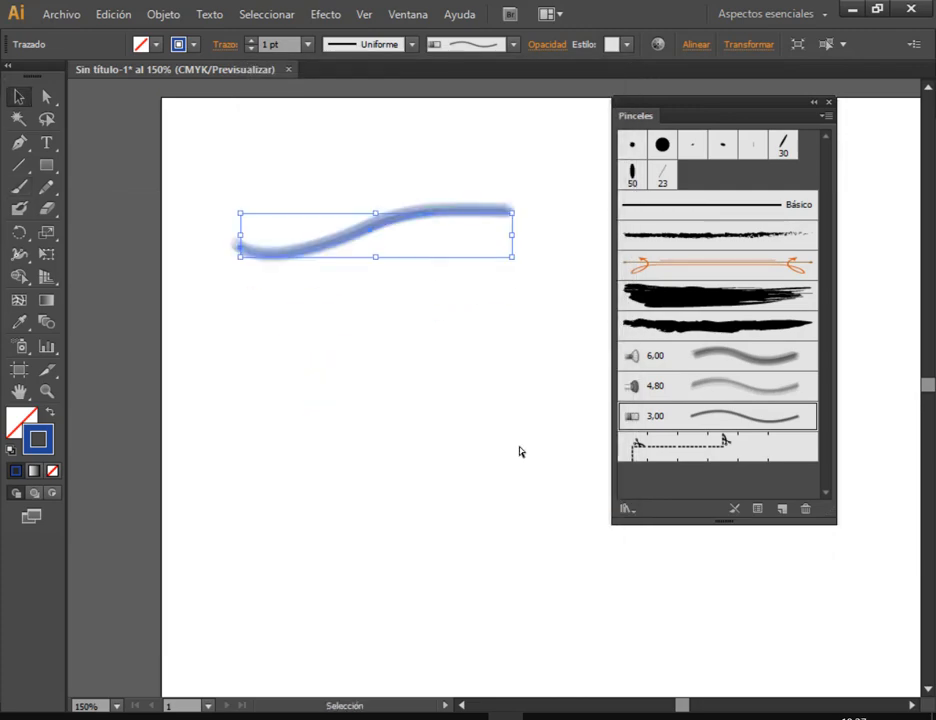
click(520, 451)
click(783, 510)
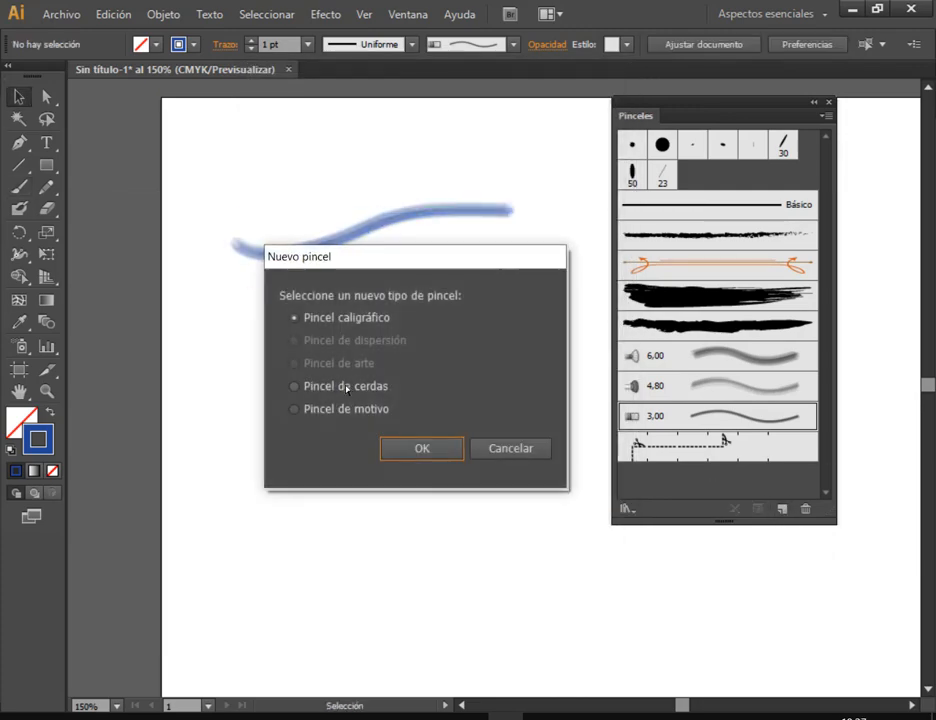
click(346, 390)
click(420, 447)
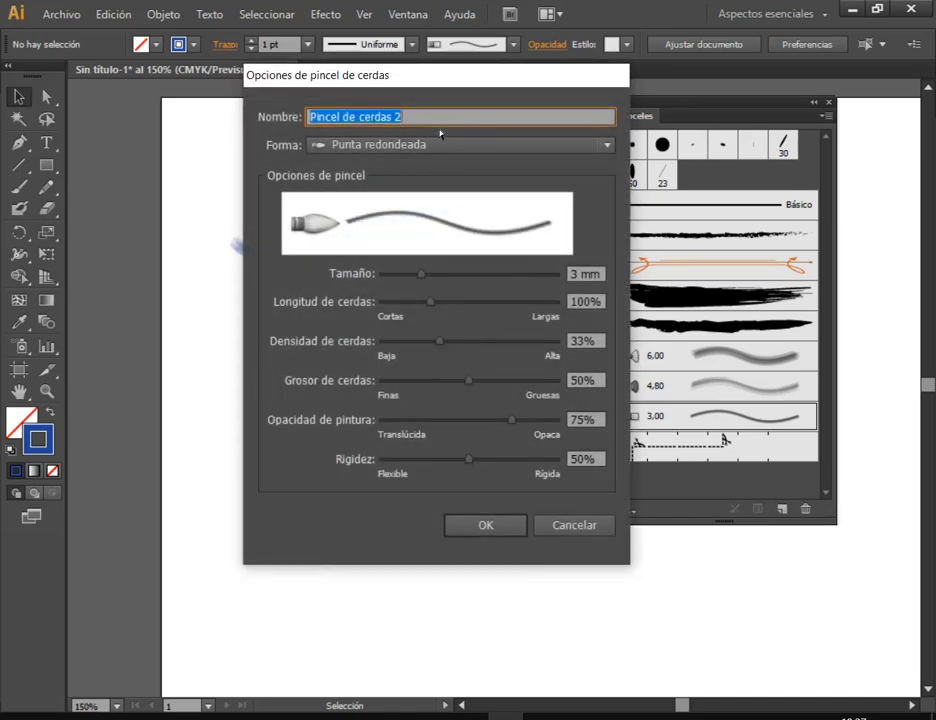
click(574, 525)
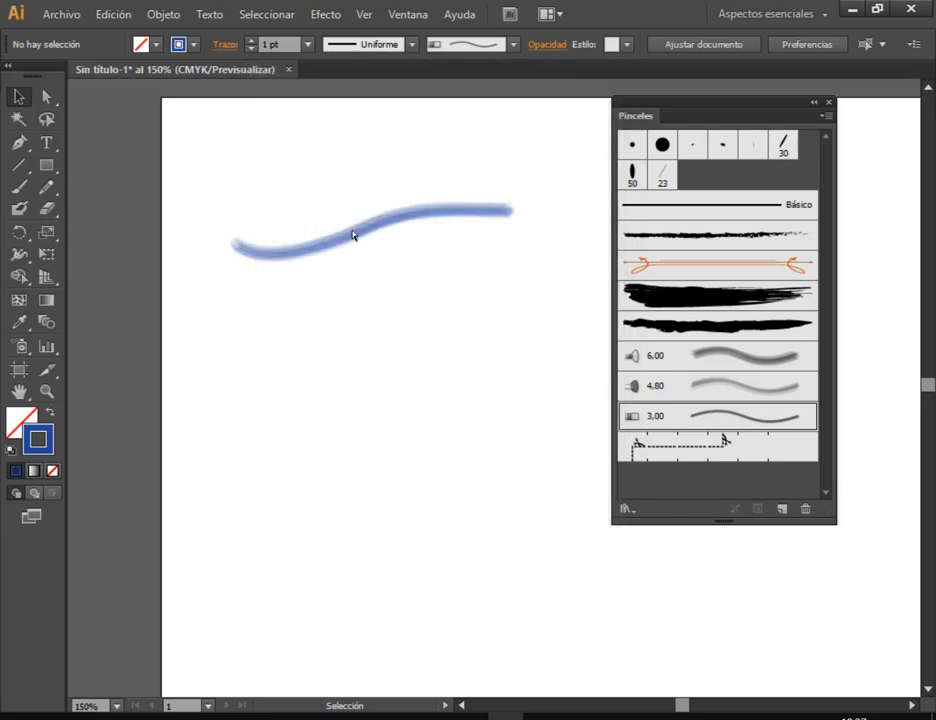
Move the blue stroke higher, and set its Difusor bristle brush to size 6,31 mm and bristle length 42%.
click(356, 238)
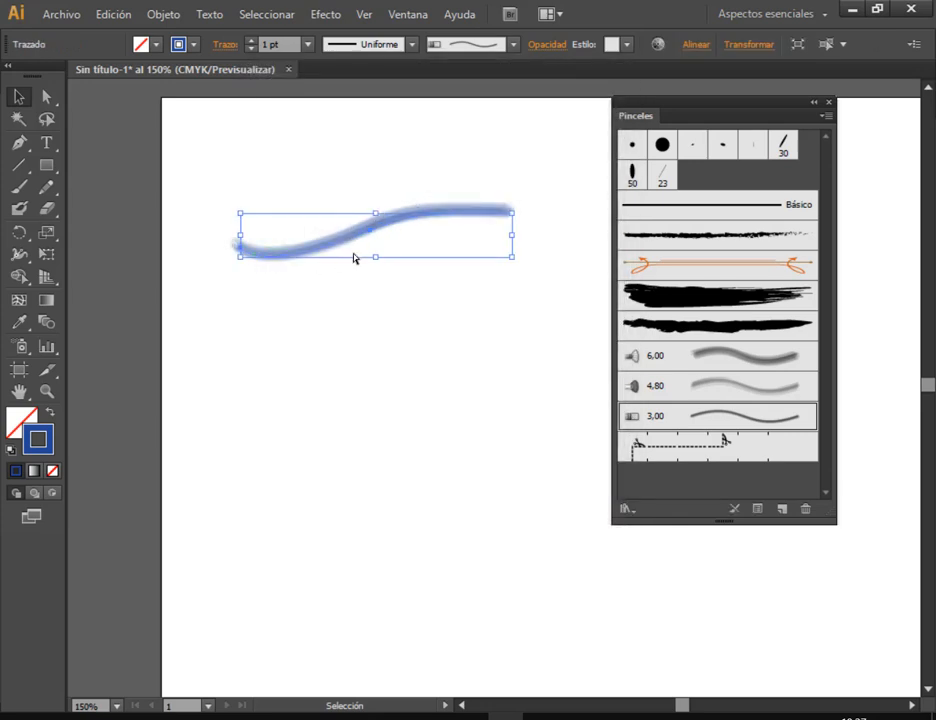
mouse_move(407, 217)
mouse_down()
mouse_move(359, 257)
mouse_move(381, 173)
mouse_up()
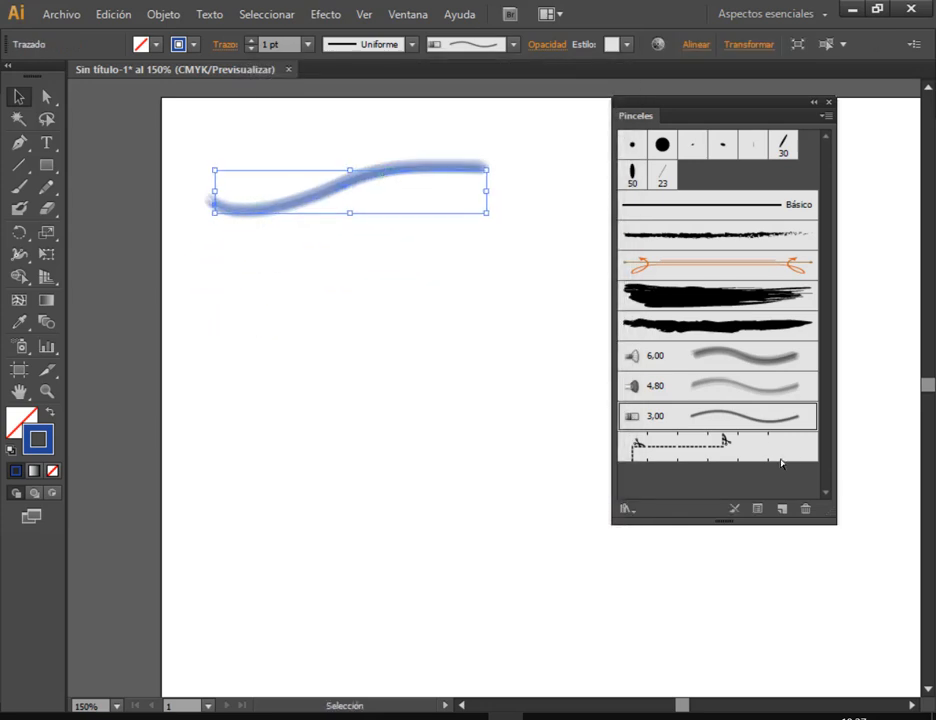
double_click(754, 425)
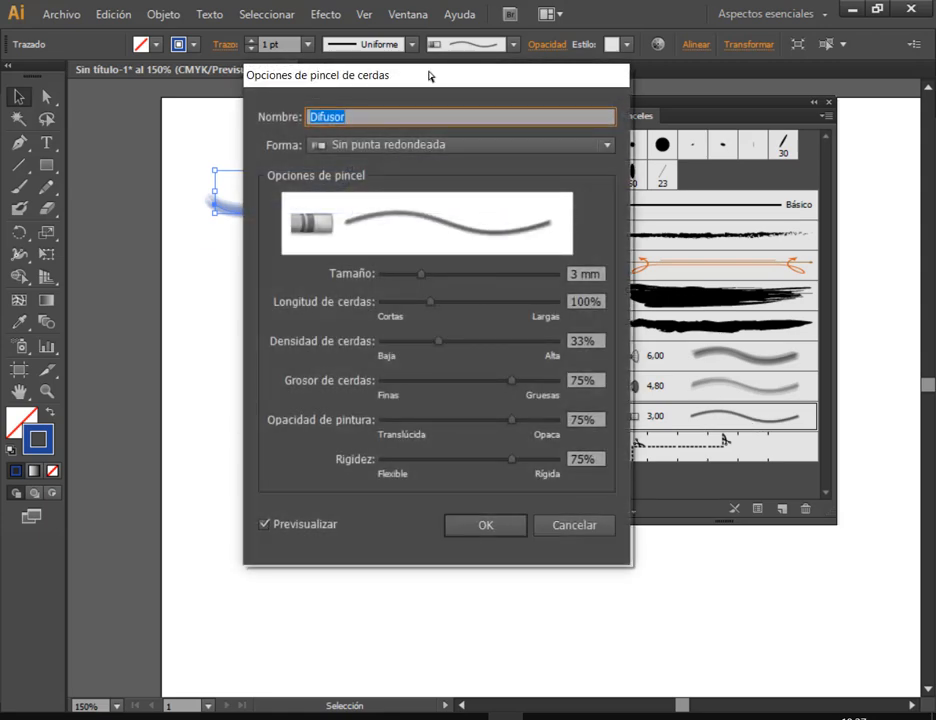
mouse_move(428, 75)
mouse_down()
mouse_move(687, 207)
mouse_move(690, 182)
mouse_up()
click(719, 380)
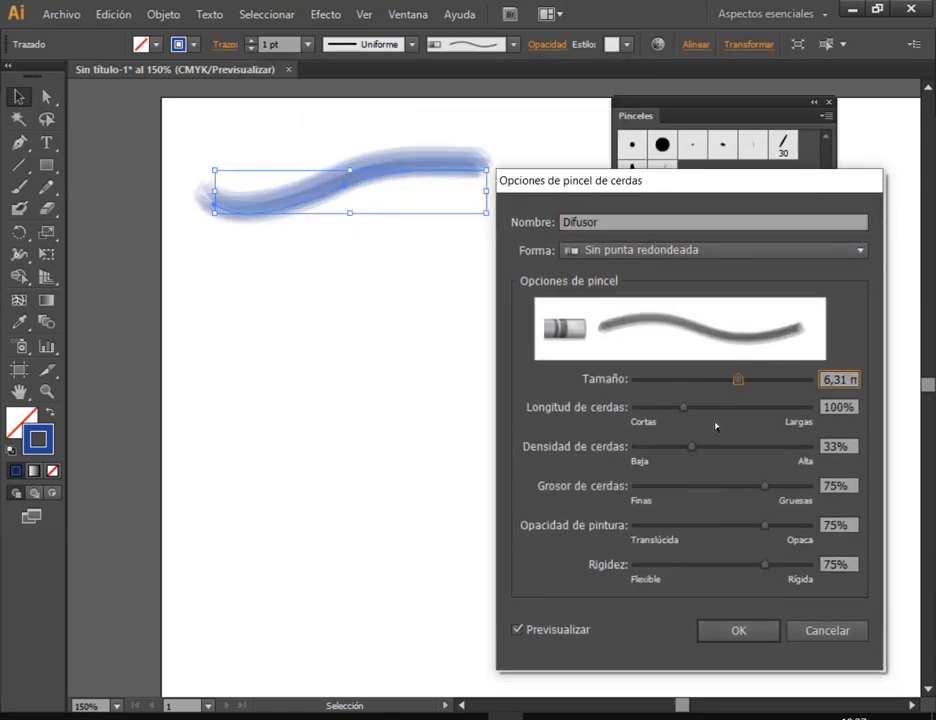
drag(684, 407, 716, 407)
click(646, 407)
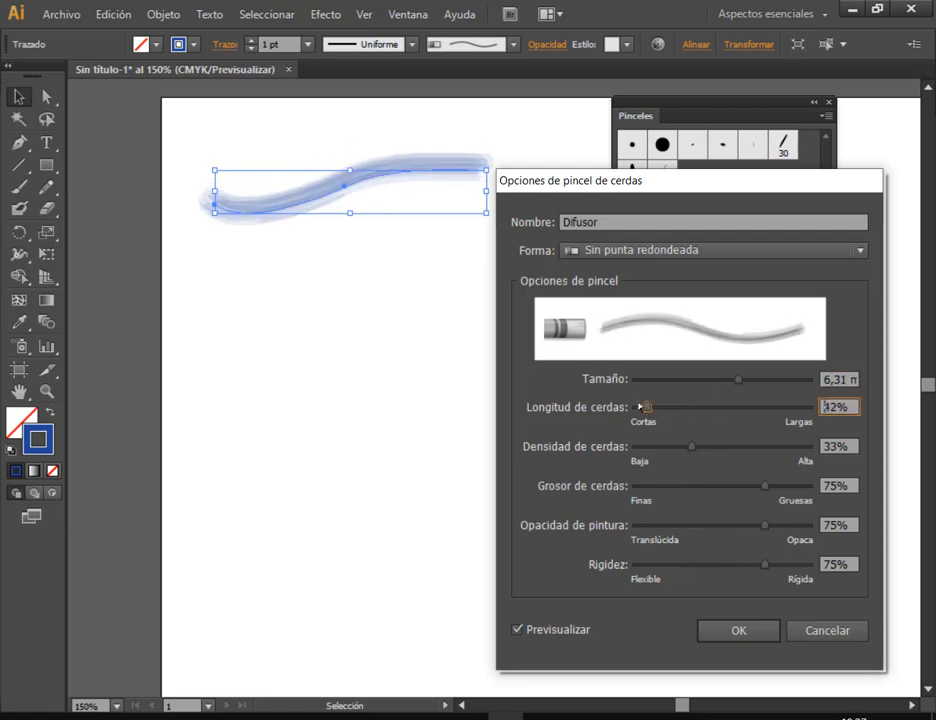
Set the Difusor brush's bristle density to 62% and paint opacity to 53%, apply the options, and deselect the stroke.
drag(692, 449, 742, 449)
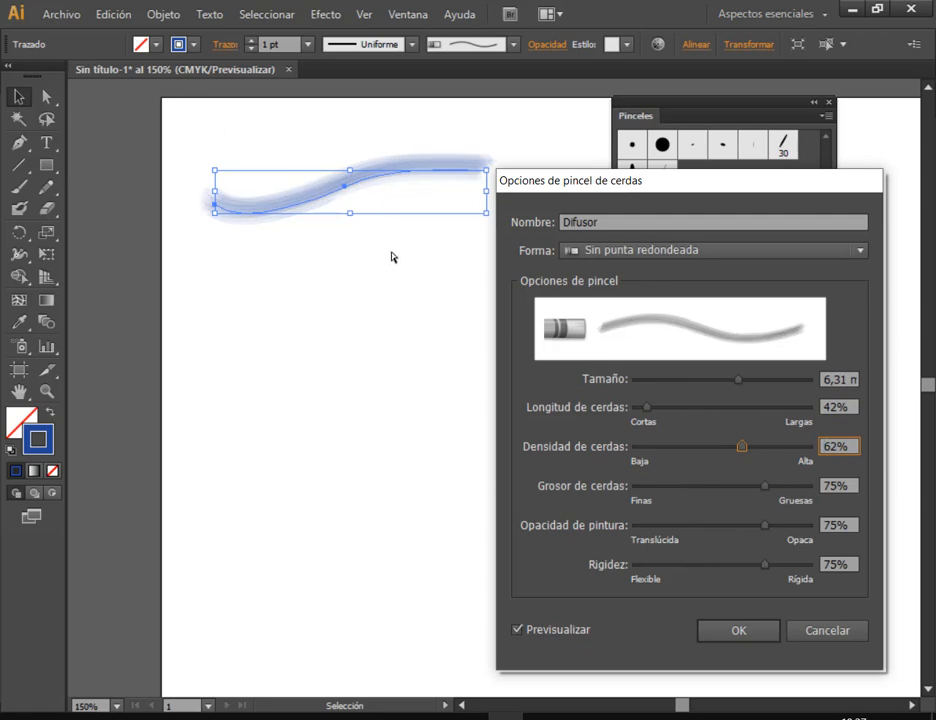
mouse_move(697, 186)
mouse_down()
mouse_move(213, 123)
mouse_move(733, 175)
mouse_up()
mouse_move(801, 520)
mouse_down()
mouse_move(702, 518)
mouse_move(762, 519)
mouse_up()
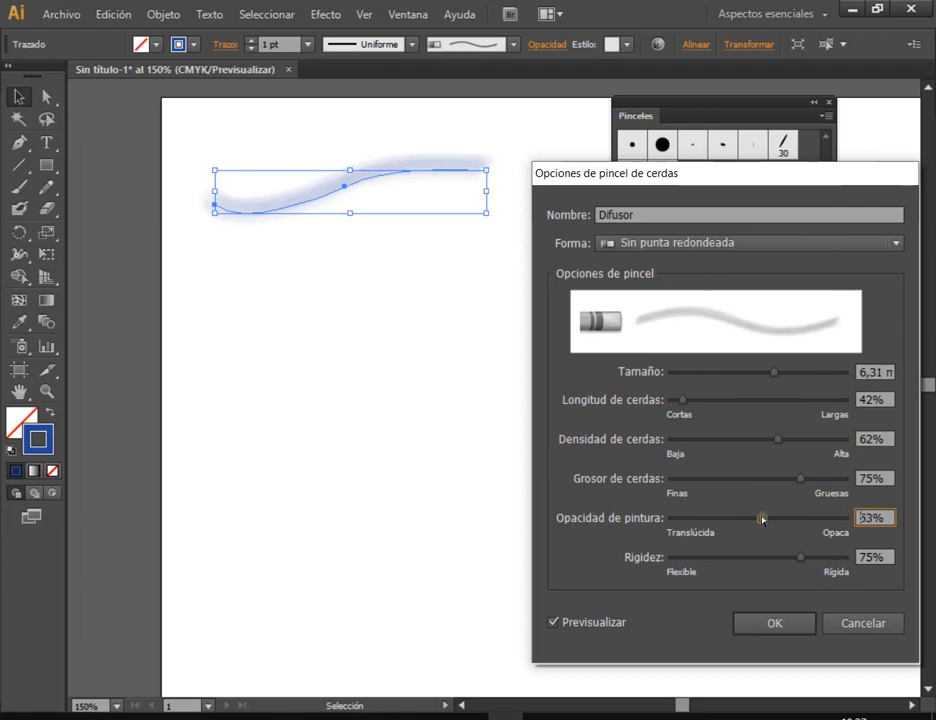
click(772, 625)
click(434, 392)
click(439, 445)
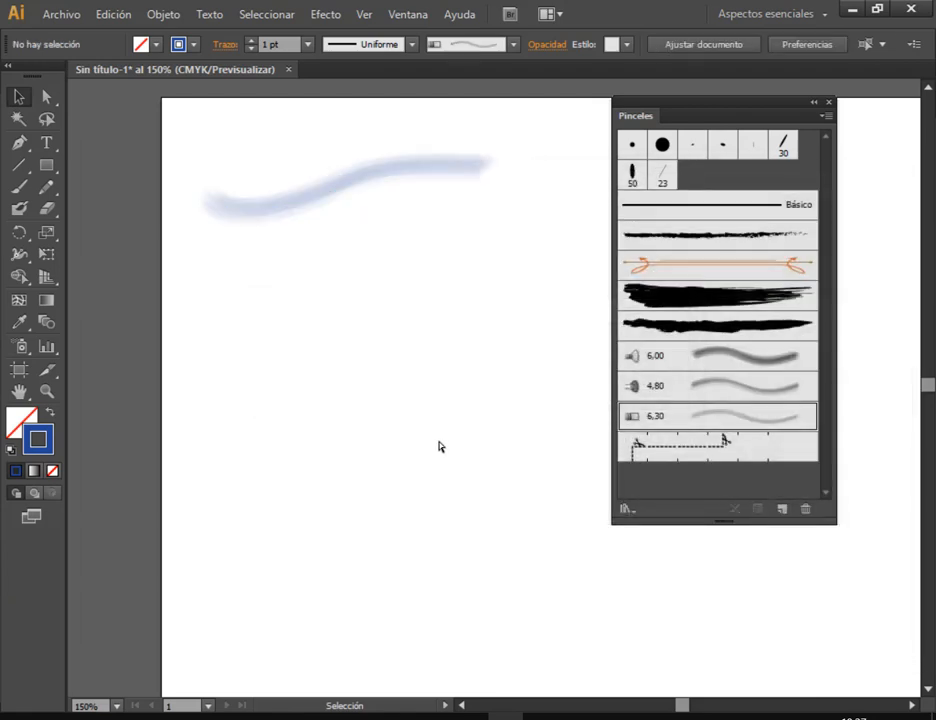
Delete the pale blue stroke from the artboard and close the brushes panel (Pinceles).
drag(427, 176, 428, 196)
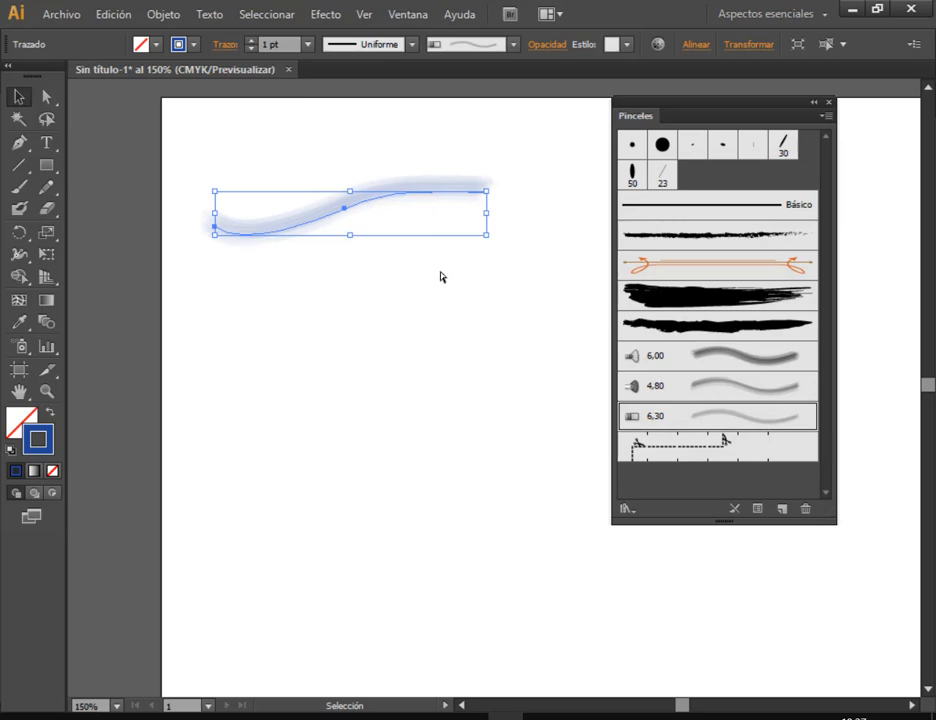
key(Delete)
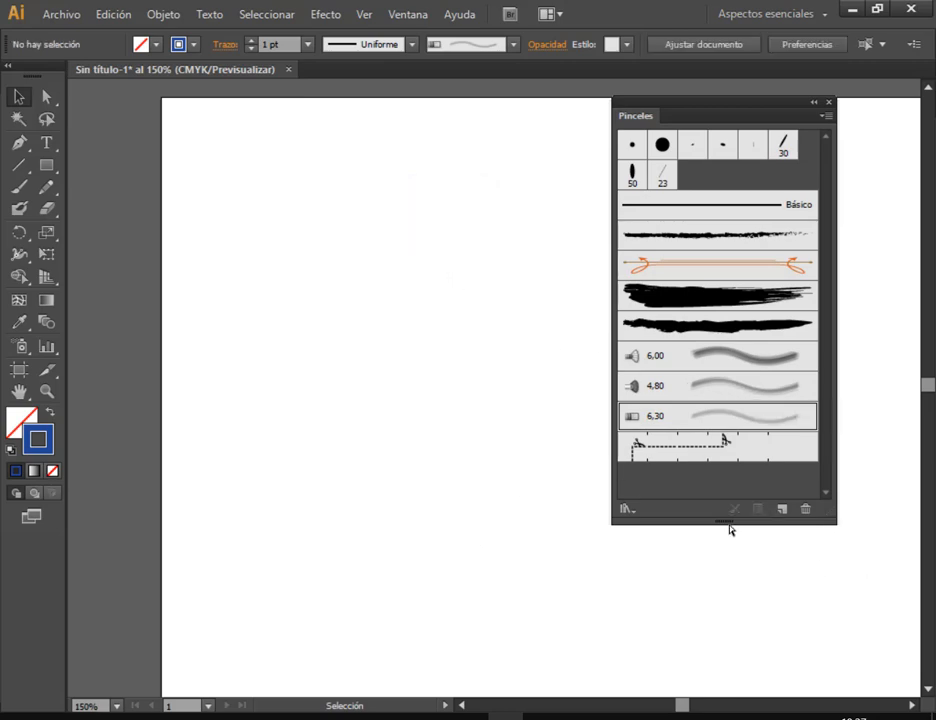
click(781, 509)
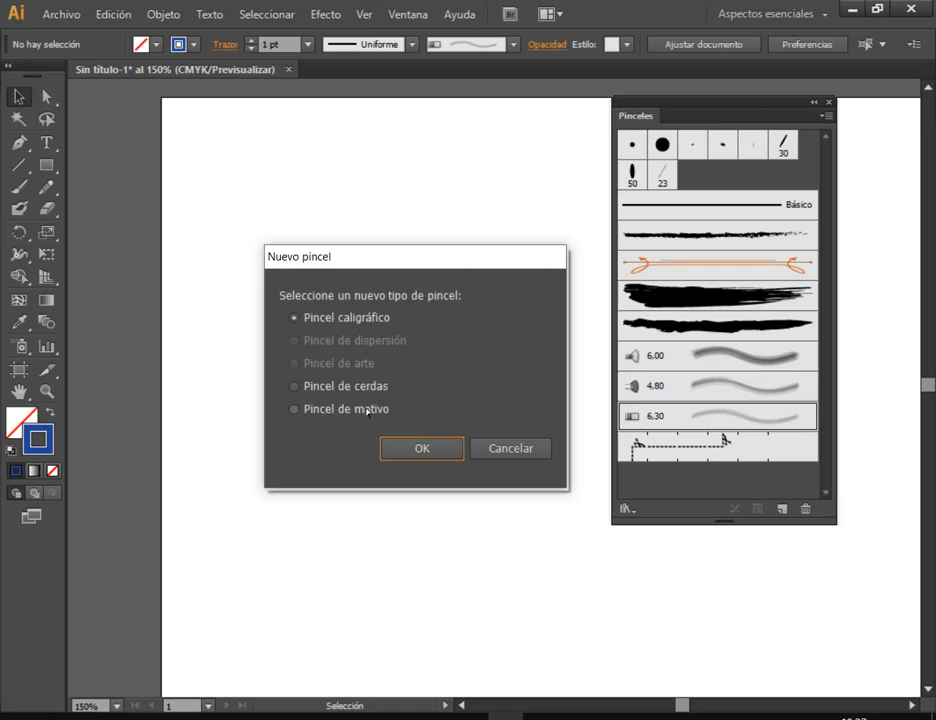
click(539, 448)
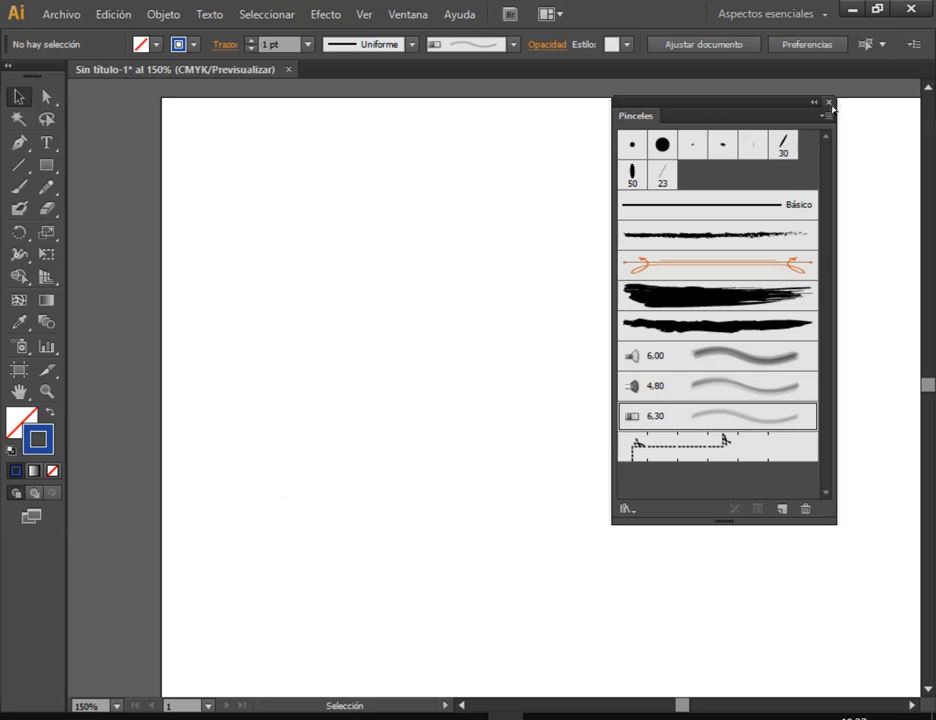
click(829, 103)
Draw an unfilled blue-outlined rectangle about 74,6 mm wide and 80,7 mm high in the artboard's upper-left area.
click(44, 166)
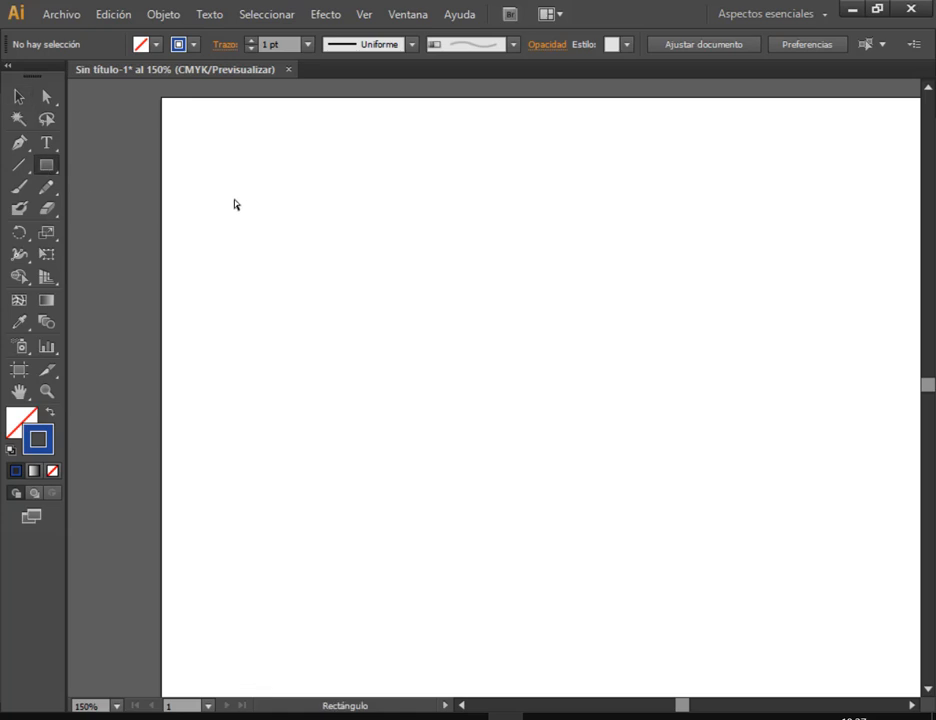
mouse_move(218, 192)
mouse_down()
mouse_move(458, 396)
mouse_move(507, 504)
mouse_up()
click(507, 504)
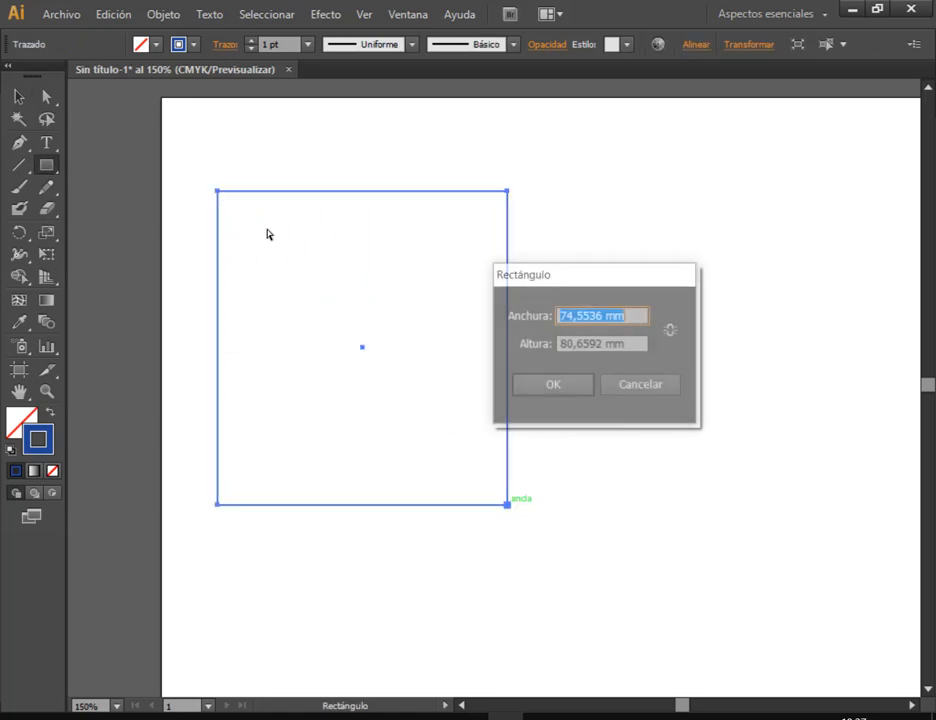
click(585, 384)
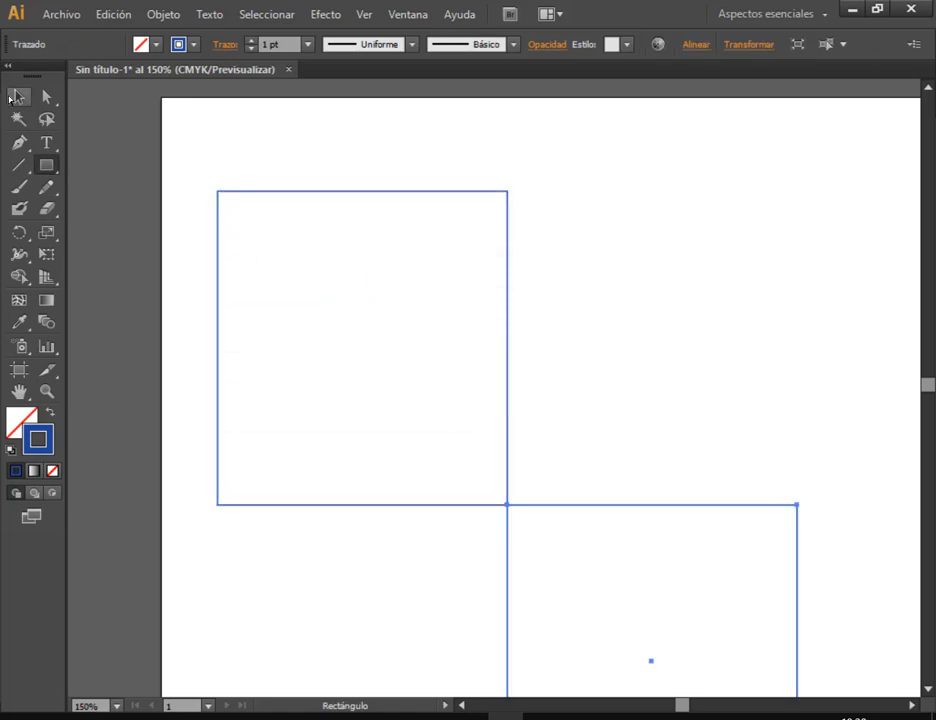
key(v)
click(727, 584)
click(750, 503)
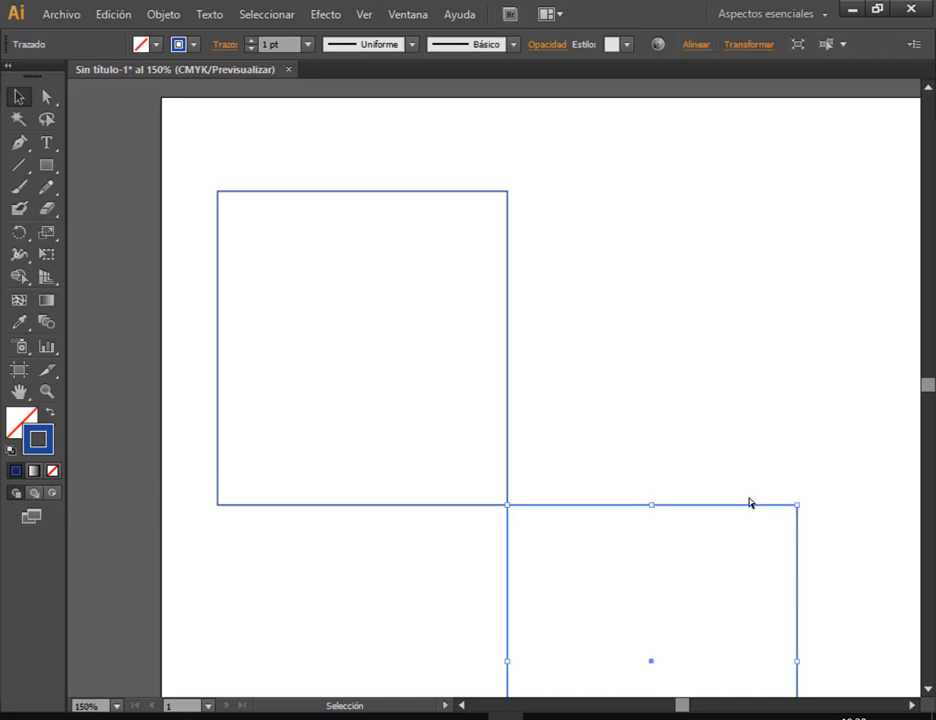
key(Delete)
Move the rectangle slightly to the left and deselect it.
drag(405, 191, 385, 192)
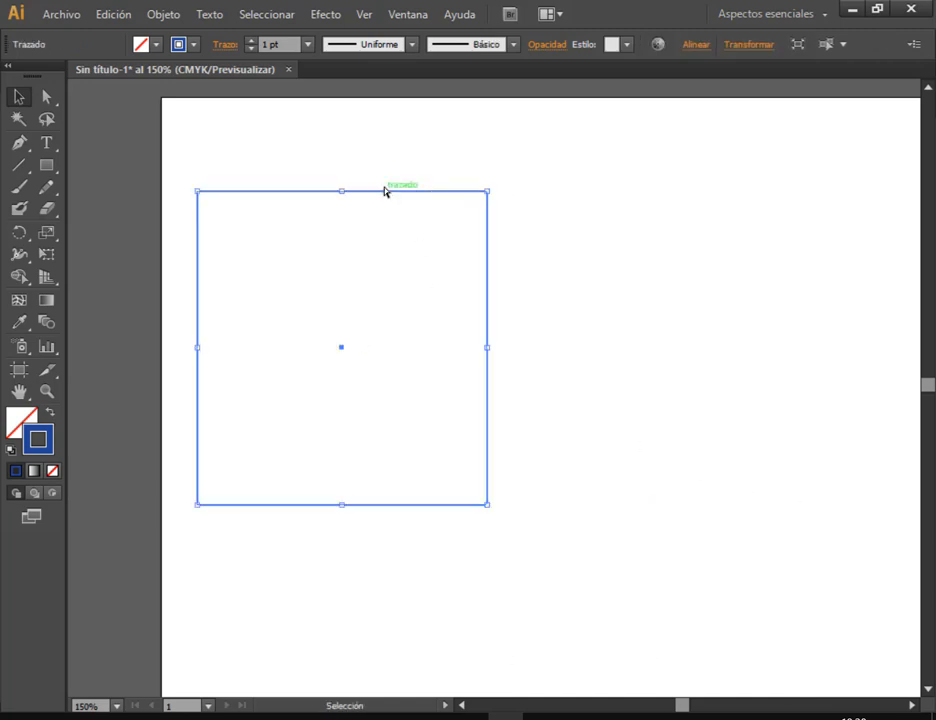
key(ctrl+shift+a)
click(410, 12)
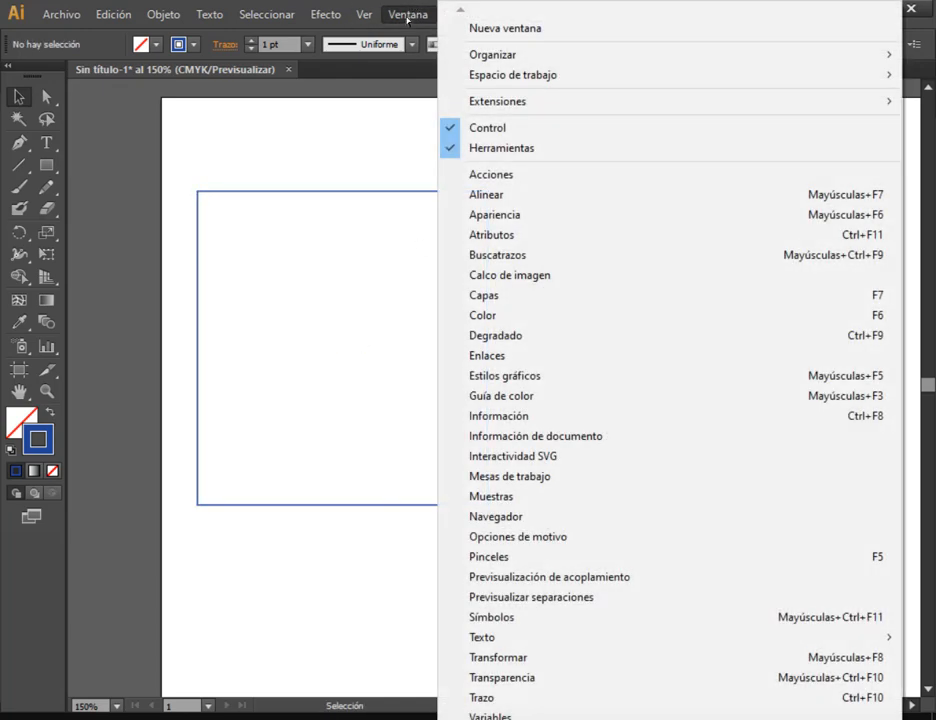
click(343, 150)
click(281, 192)
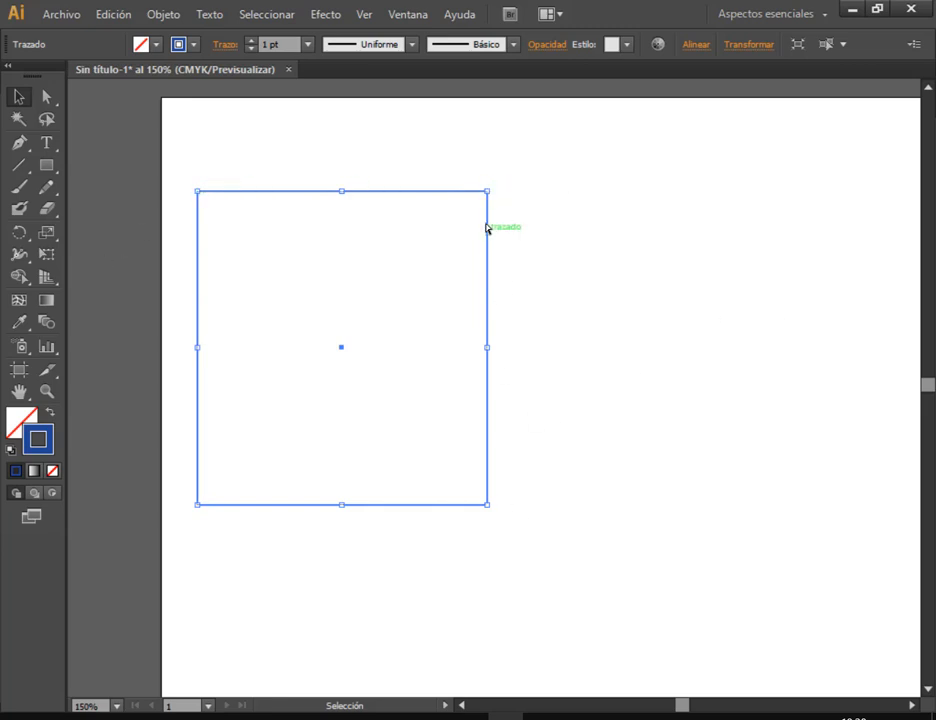
key(p)
key(v)
click(587, 215)
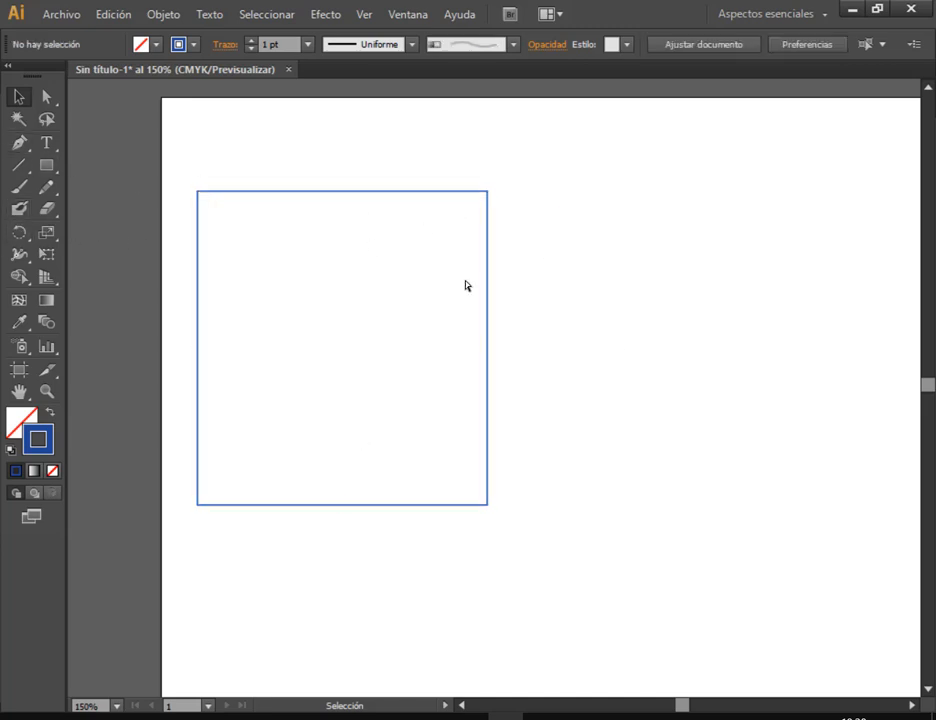
click(211, 192)
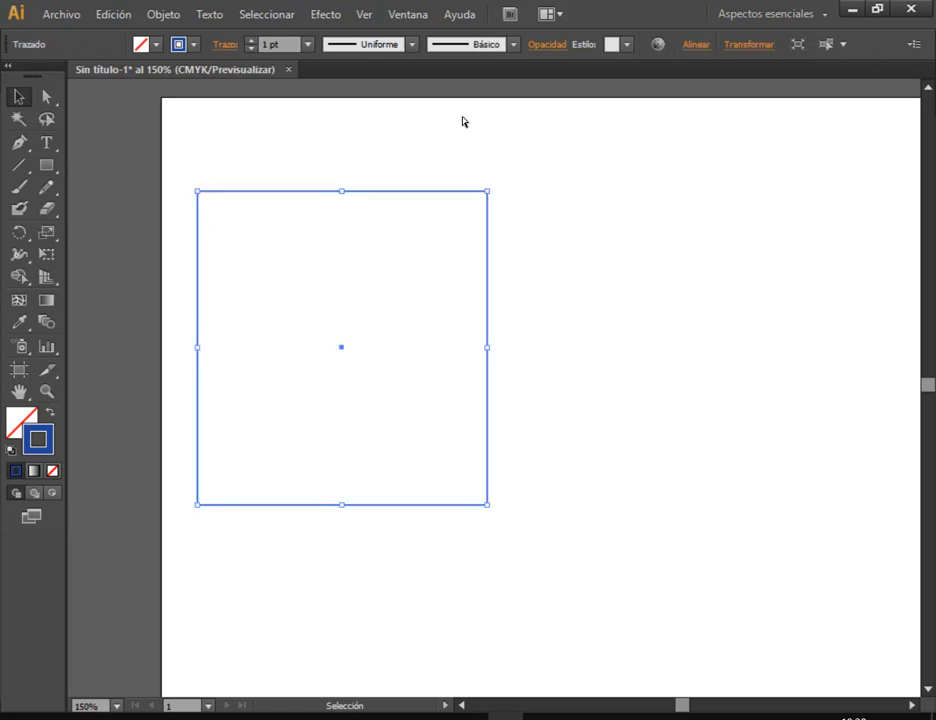
Open the brushes panel (Pinceles) and look at the list of brush libraries it offers.
click(397, 15)
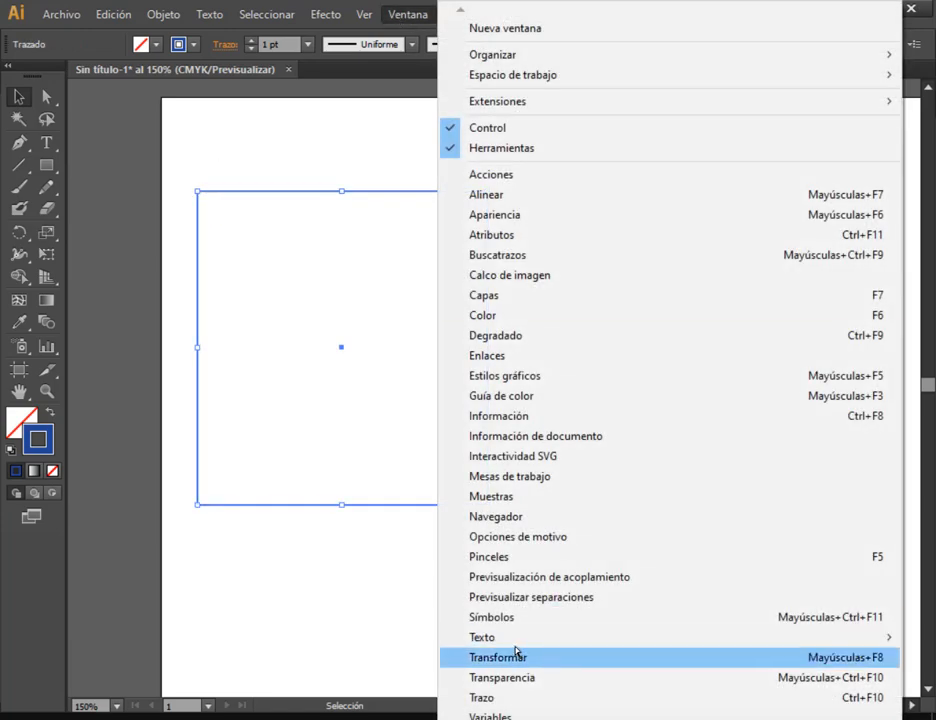
click(504, 562)
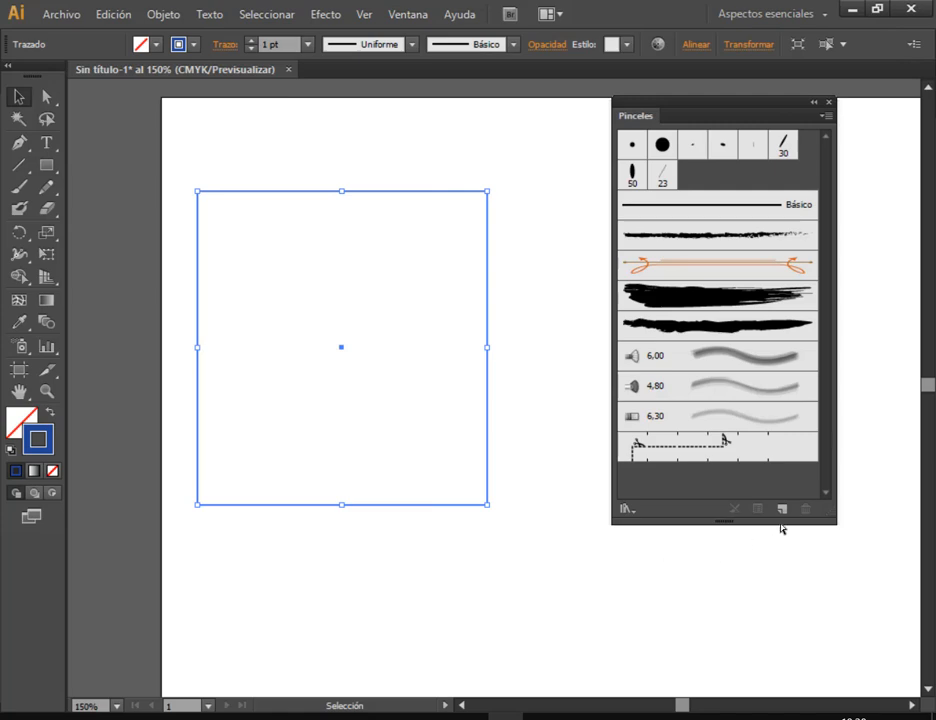
click(630, 511)
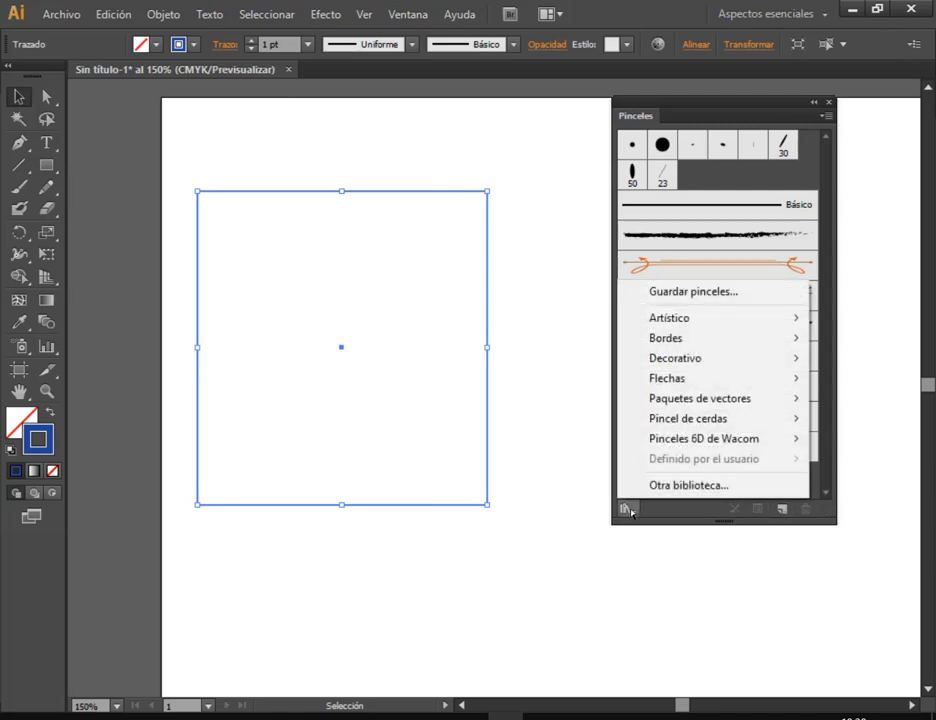
click(657, 516)
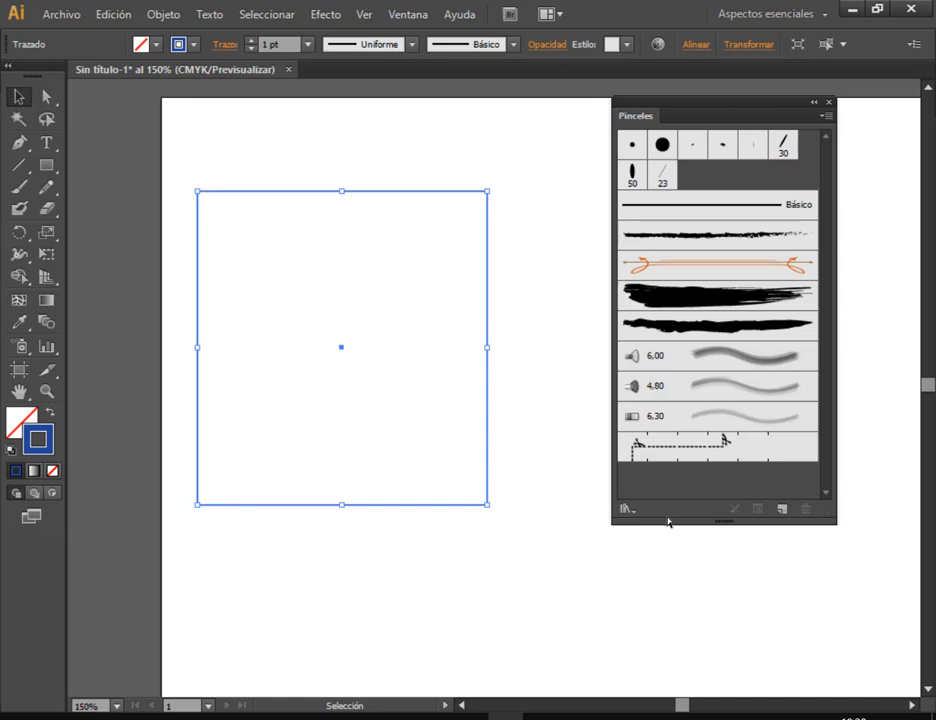
Try the scissors and dashed-line pattern brush on the rectangle's outline, and undo its application.
click(697, 450)
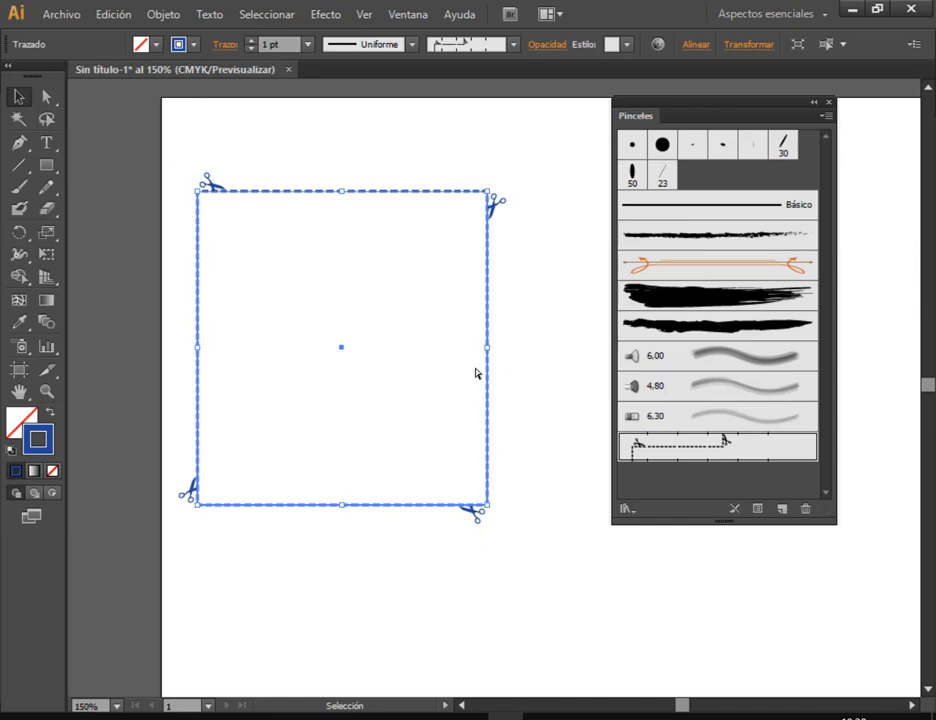
click(790, 487)
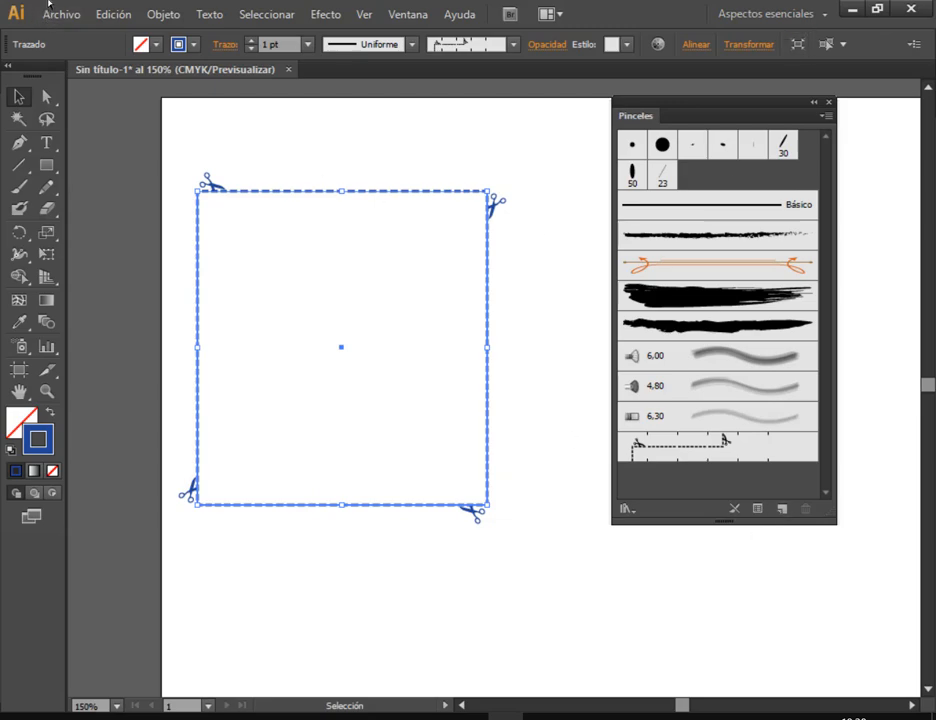
click(113, 14)
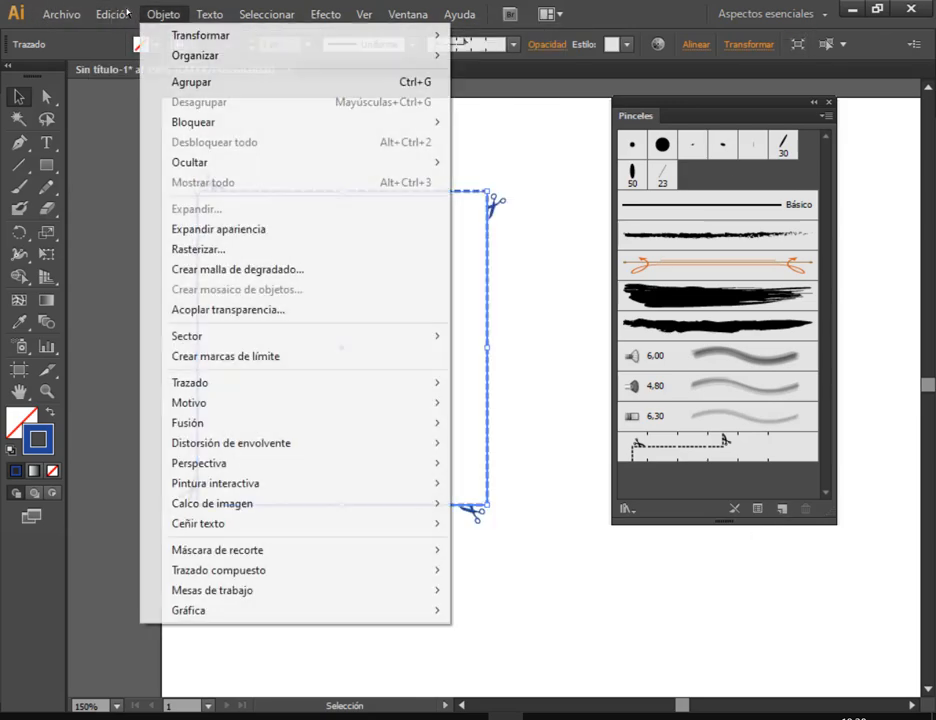
mouse_move(113, 10)
click(106, 34)
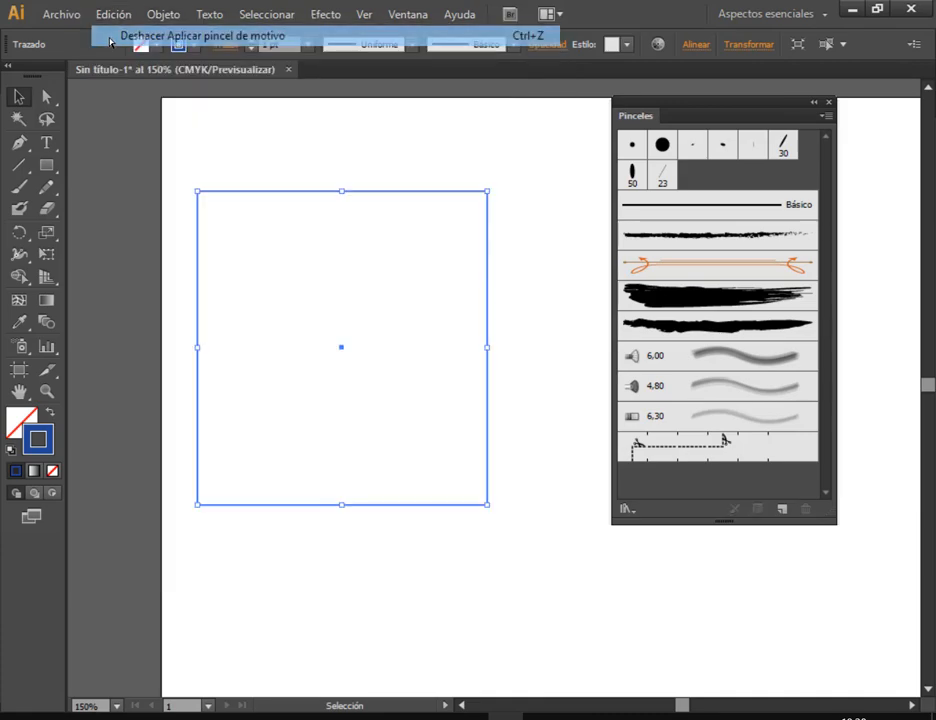
Move the blue rectangle up and slightly to the right on the artboard and deselect it.
click(523, 180)
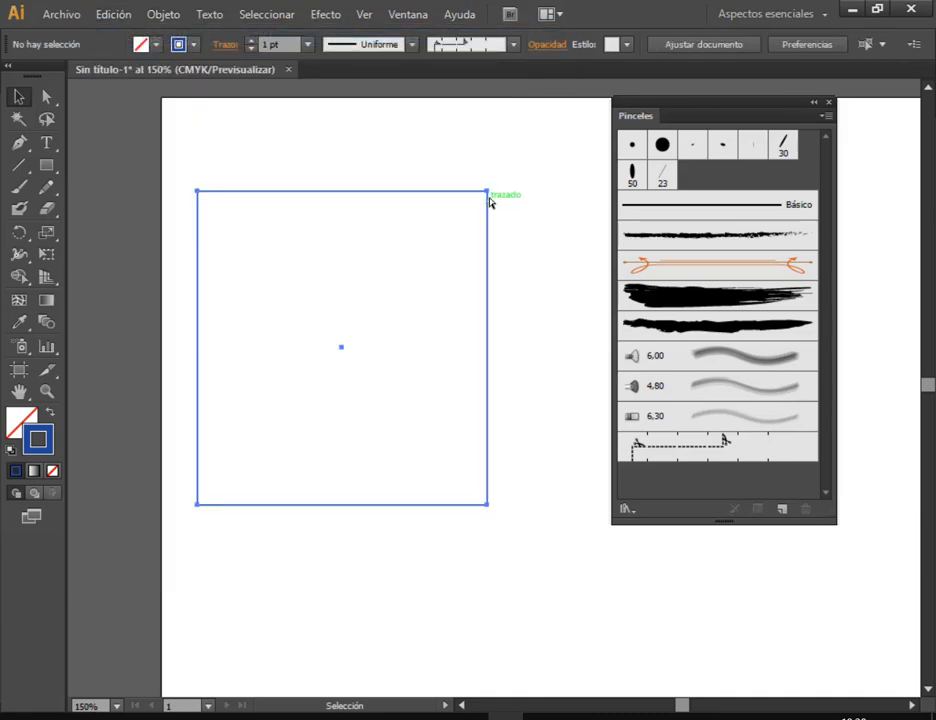
drag(488, 200, 520, 136)
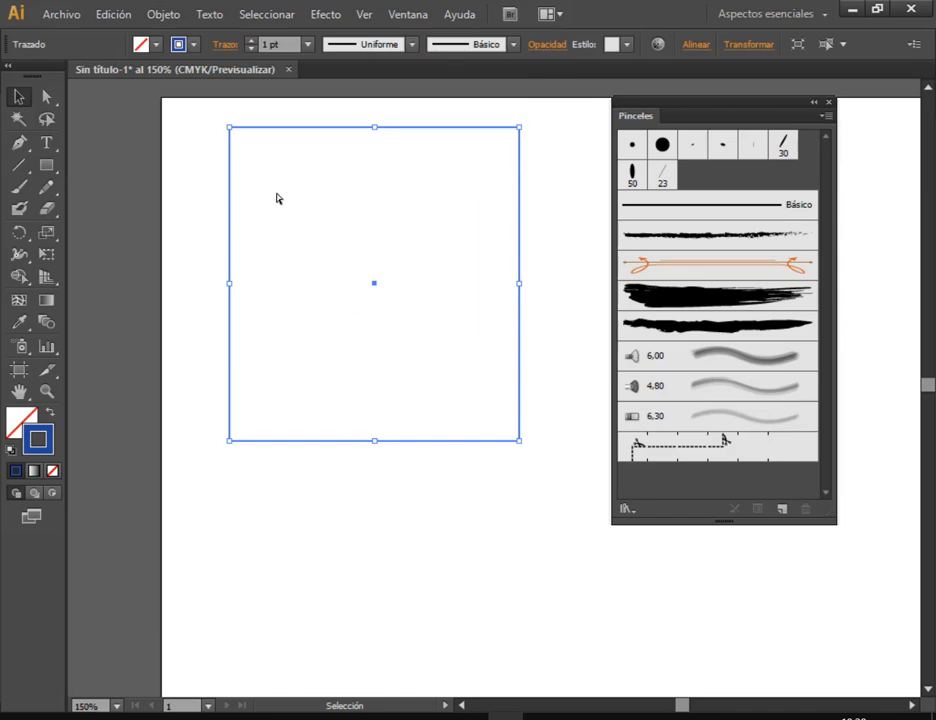
click(413, 575)
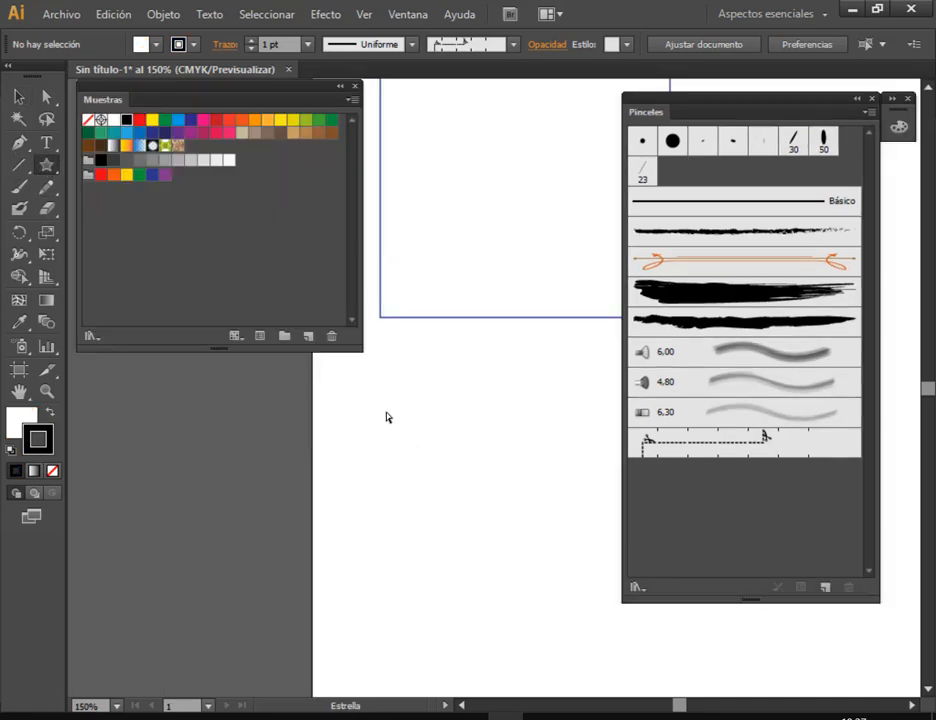
Draw a five-pointed star about 15,7 mm wide and a circle about 10,7 mm in diameter below the rectangle.
drag(400, 414, 430, 445)
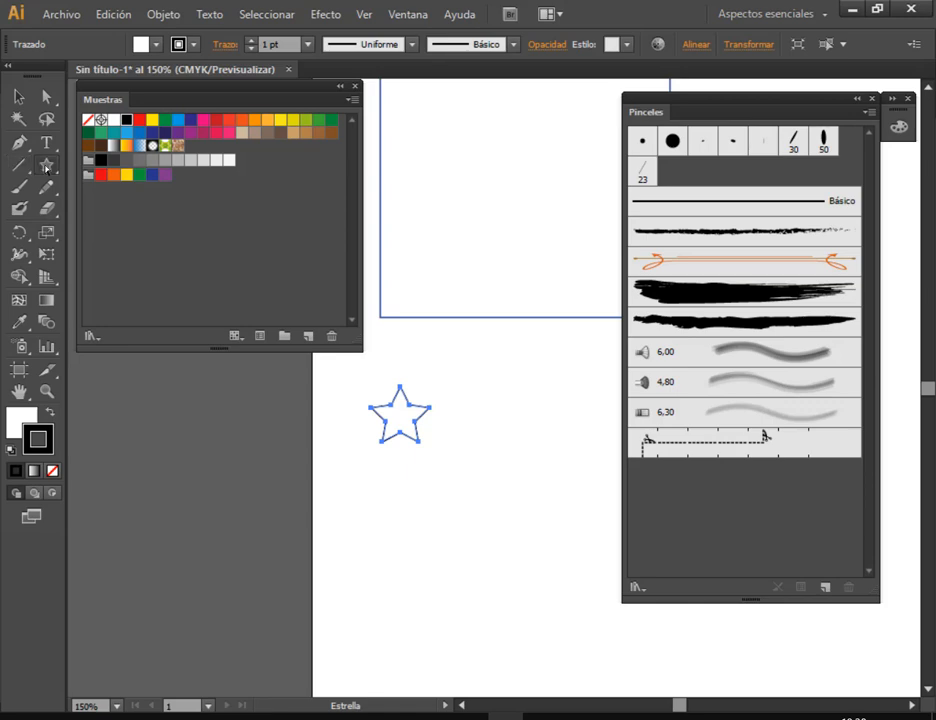
drag(46, 164, 100, 207)
drag(446, 512, 488, 554)
Fill the circle with the orange swatch C=0 M=35 Y=85 K=0 and deselect it.
click(19, 97)
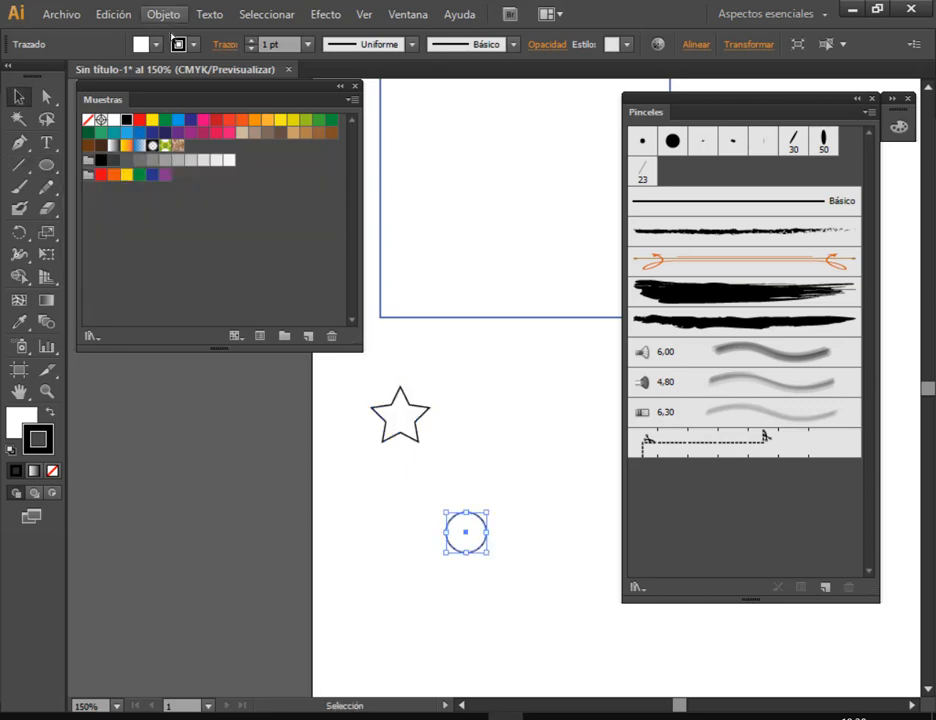
click(156, 44)
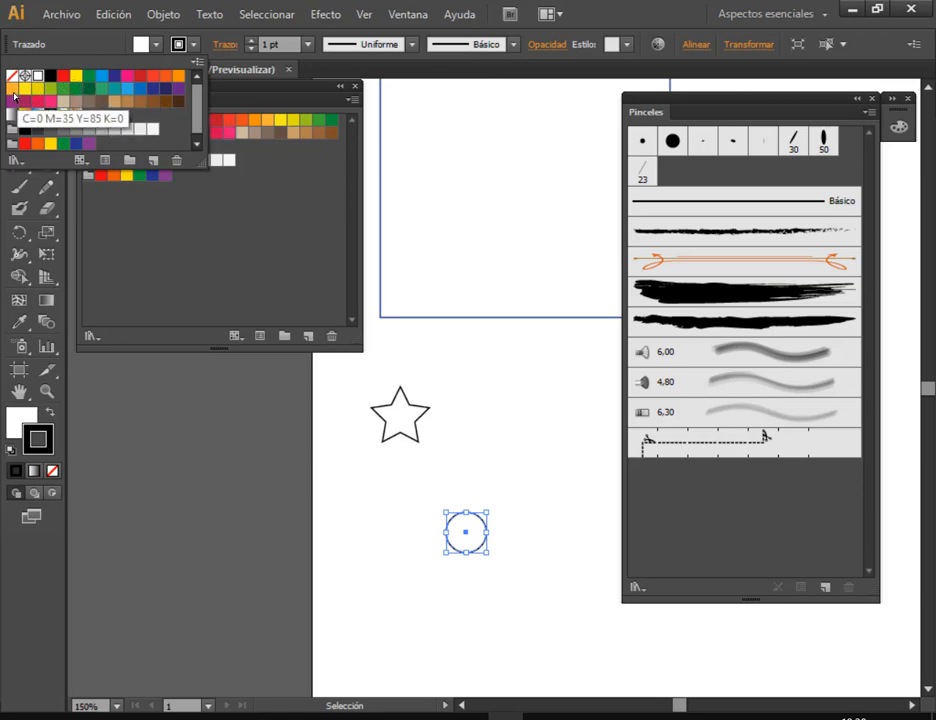
click(13, 88)
click(393, 460)
Fill the five-pointed star with the yellow swatch.
click(414, 417)
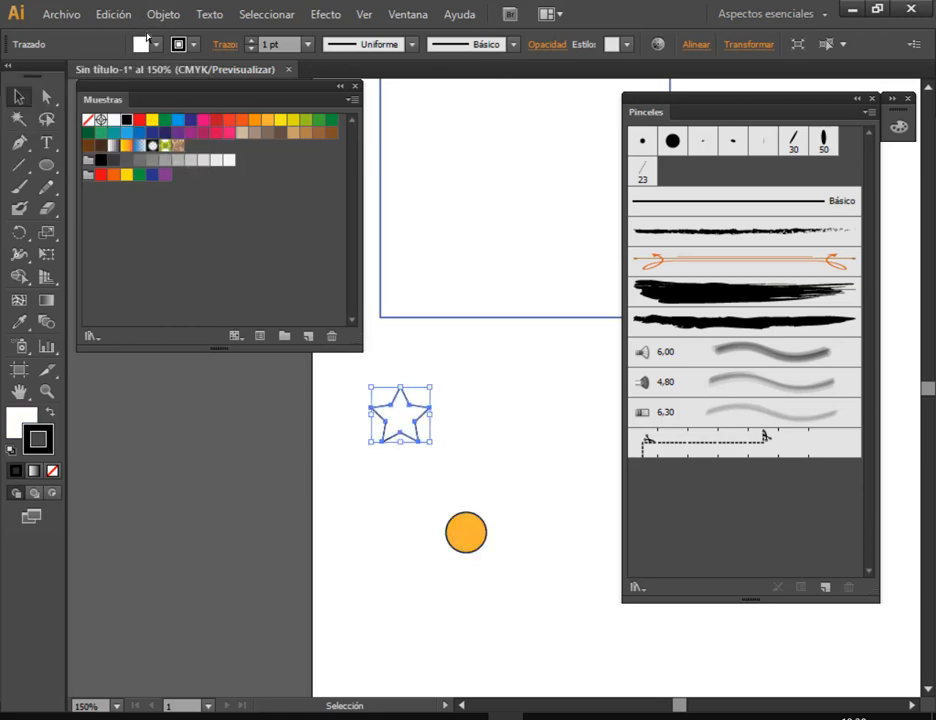
click(156, 44)
click(76, 76)
click(432, 418)
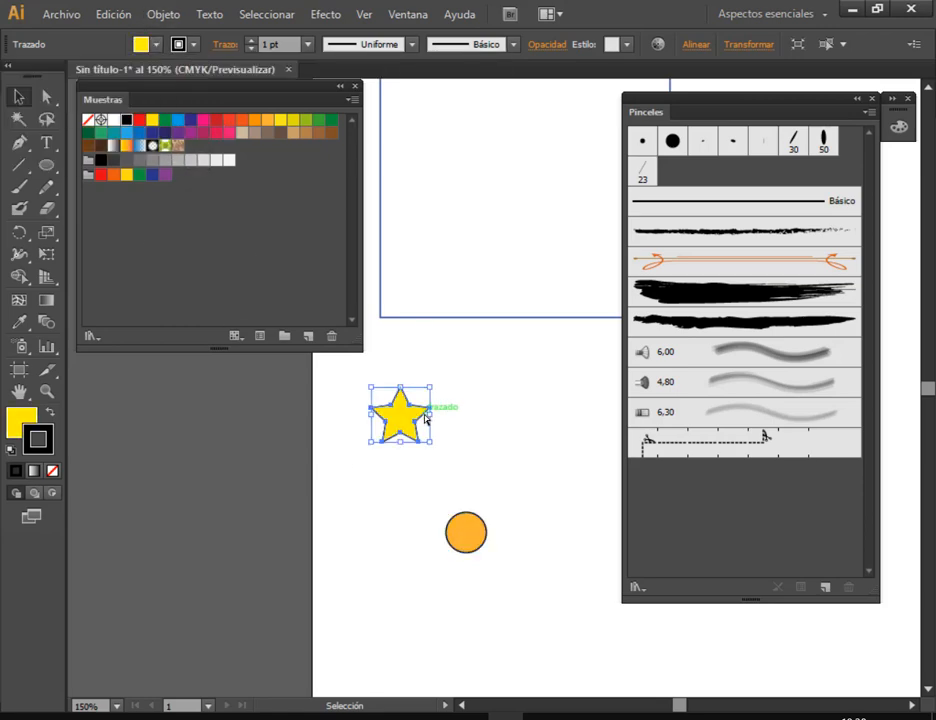
Add the yellow star and the orange circle to the Muestras panel as pattern swatches.
click(451, 414)
drag(425, 408, 204, 152)
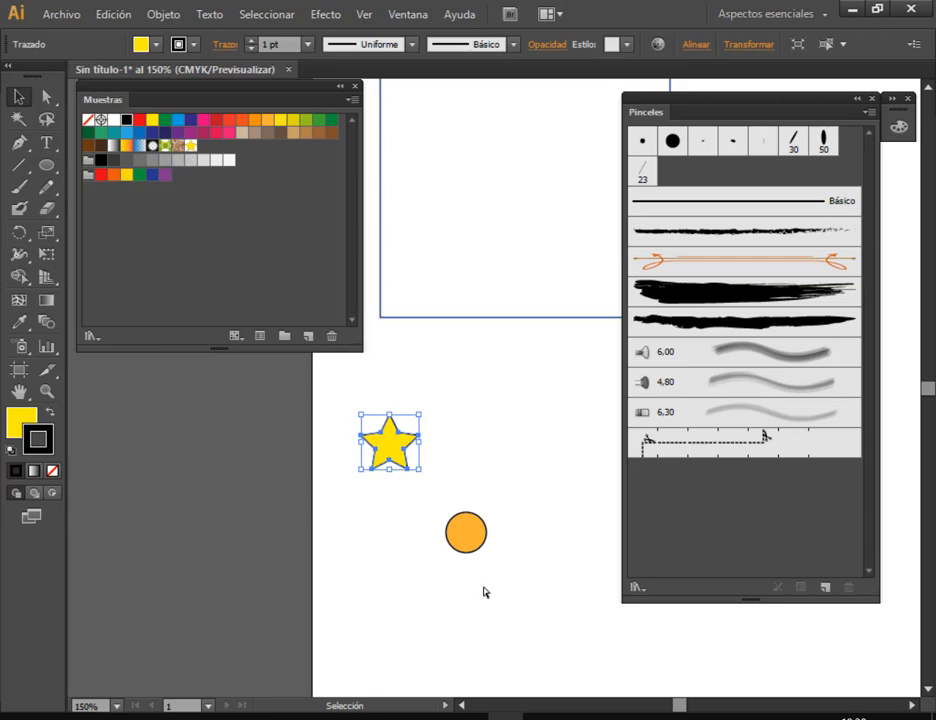
drag(466, 534, 235, 155)
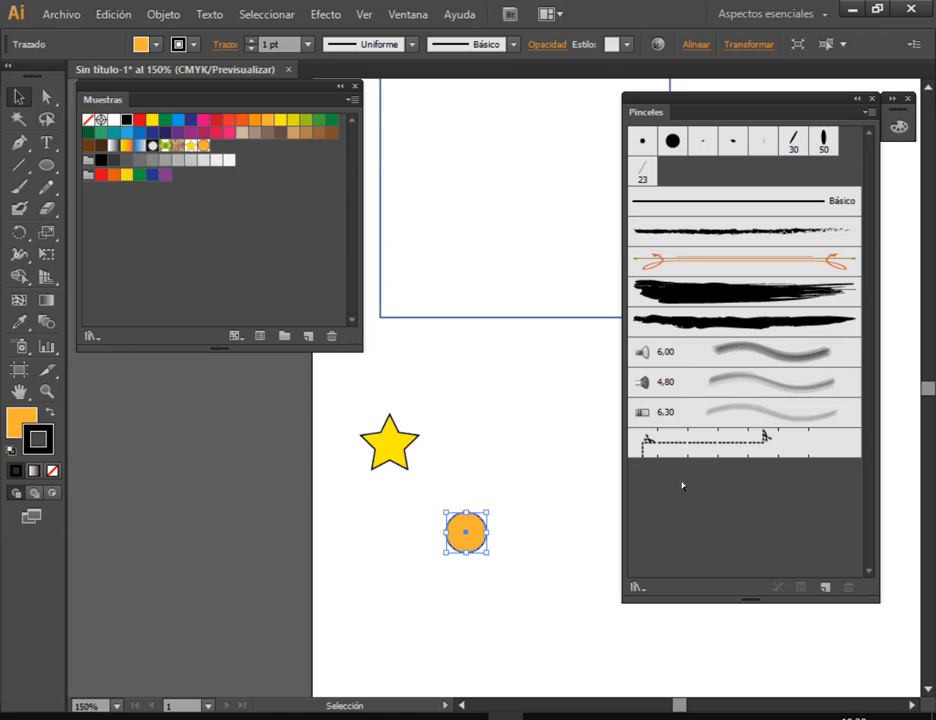
click(826, 588)
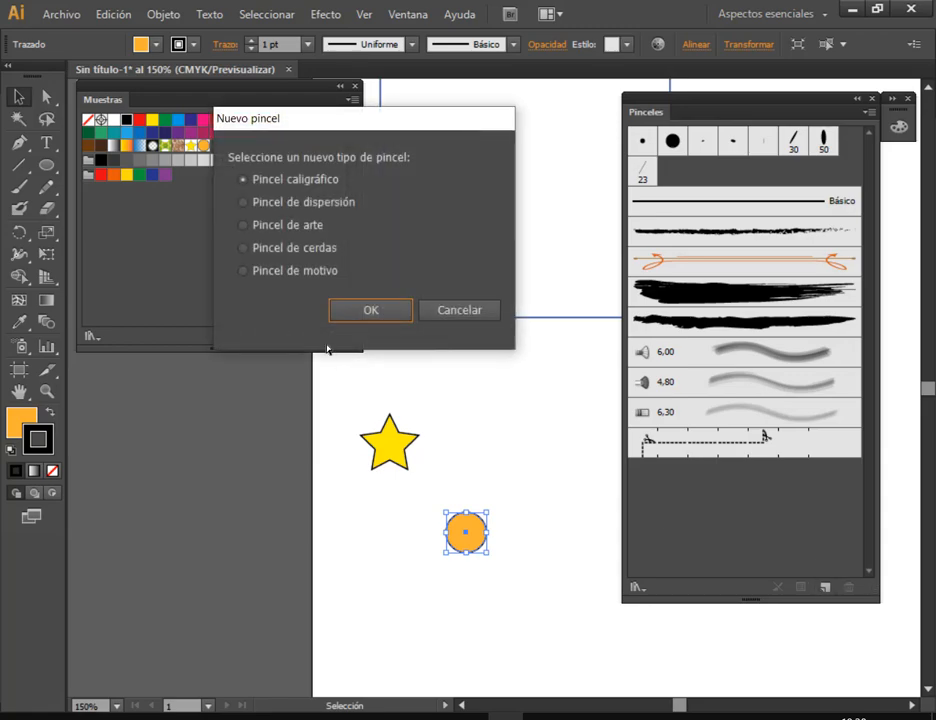
click(298, 271)
click(373, 312)
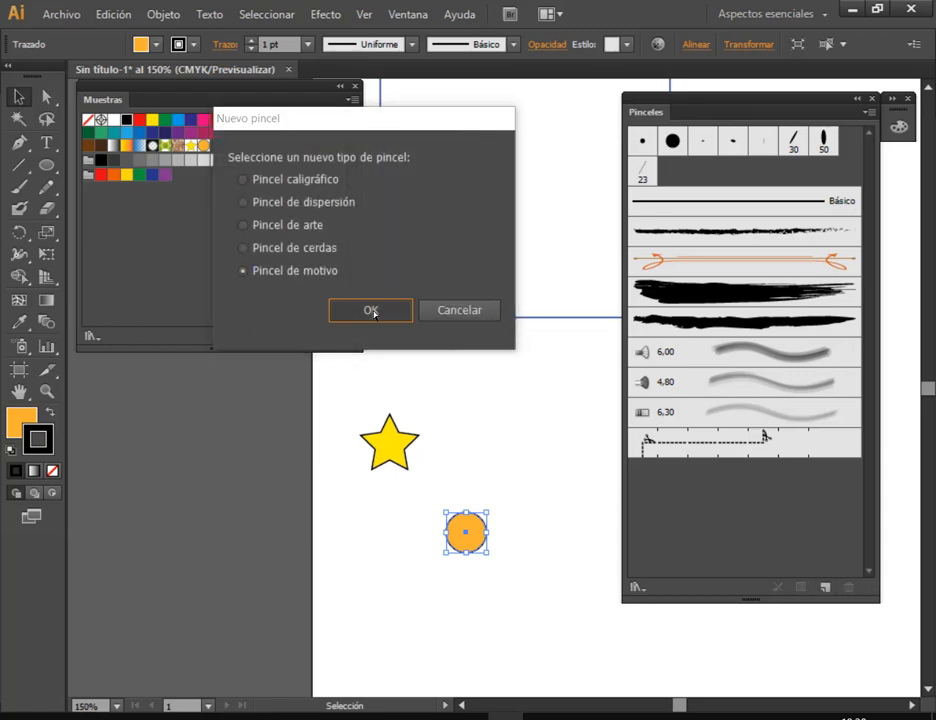
click(873, 524)
click(531, 476)
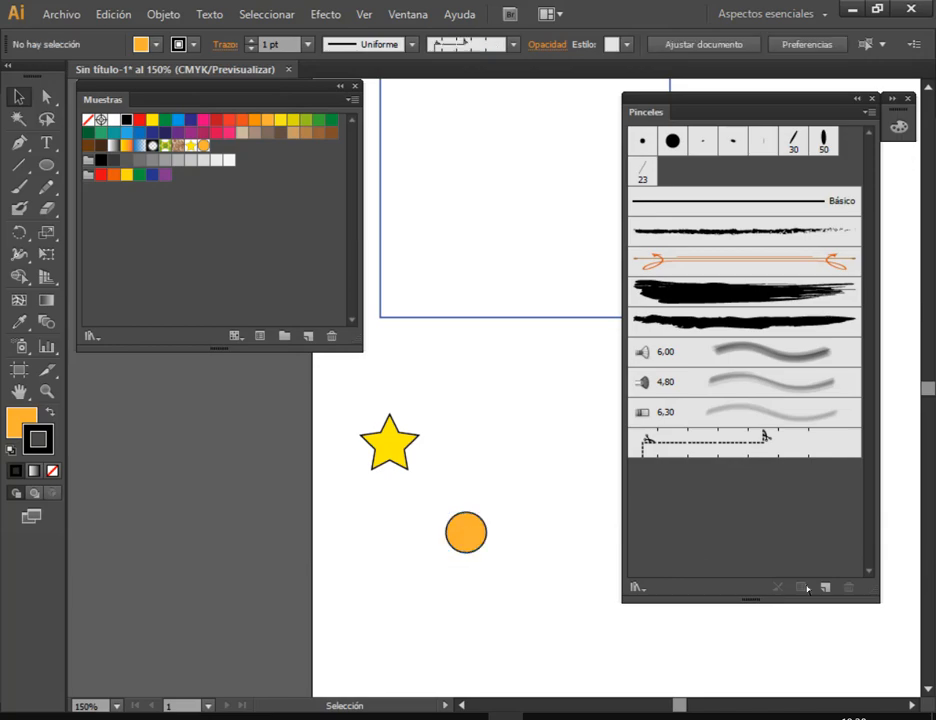
Try the star and circle pattern swatches as the side tile of a new pattern brush (Pincel de motivo).
click(826, 588)
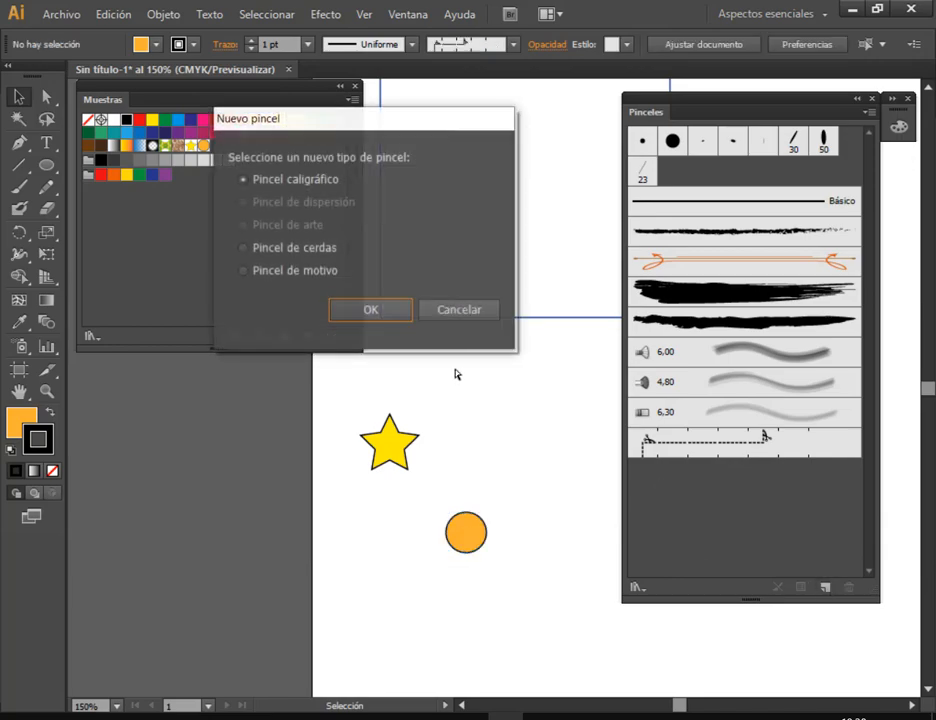
click(298, 271)
click(380, 312)
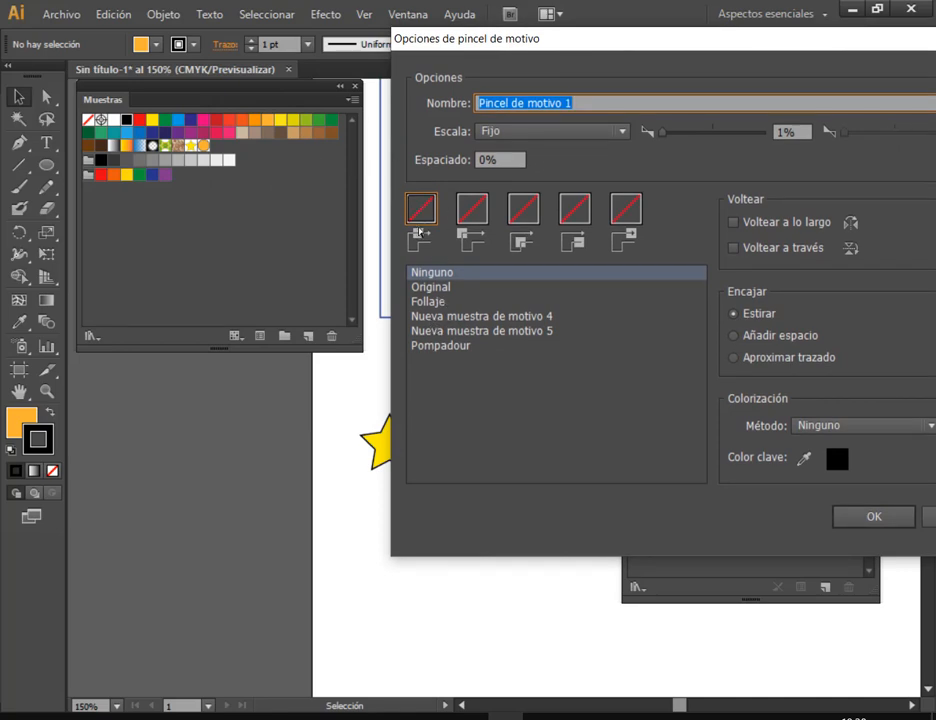
click(454, 318)
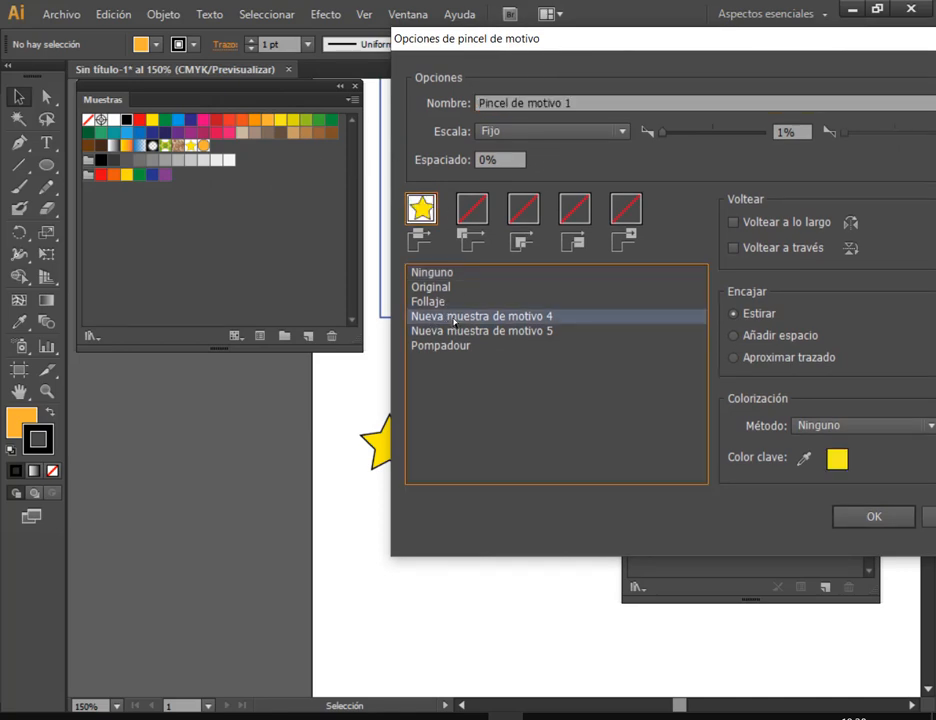
click(553, 331)
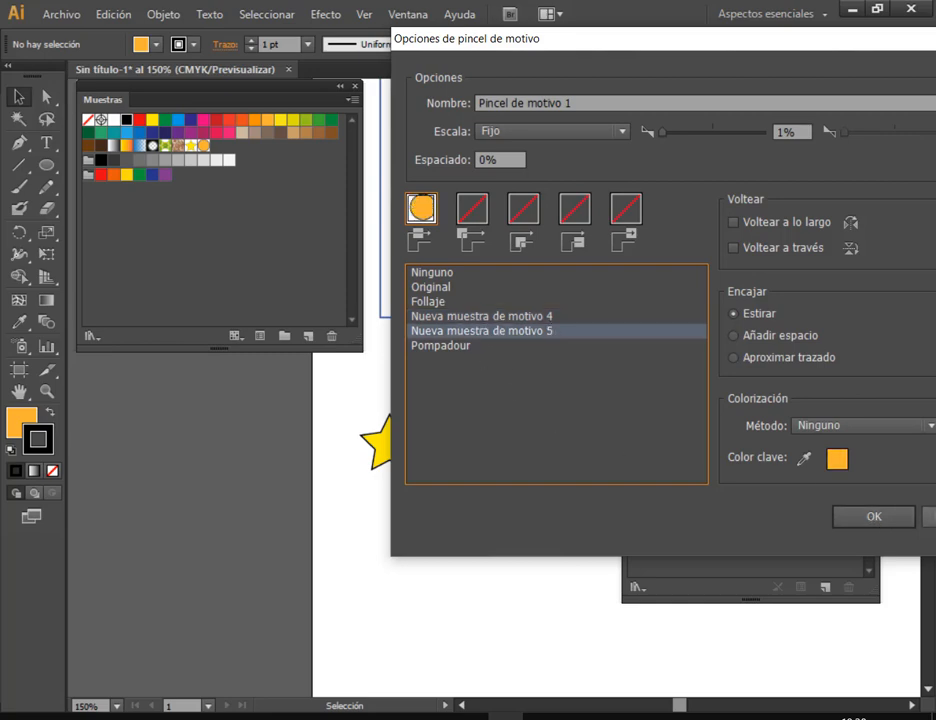
click(873, 516)
Rename the star pattern swatch as Estrella and leave pattern editing.
double_click(190, 147)
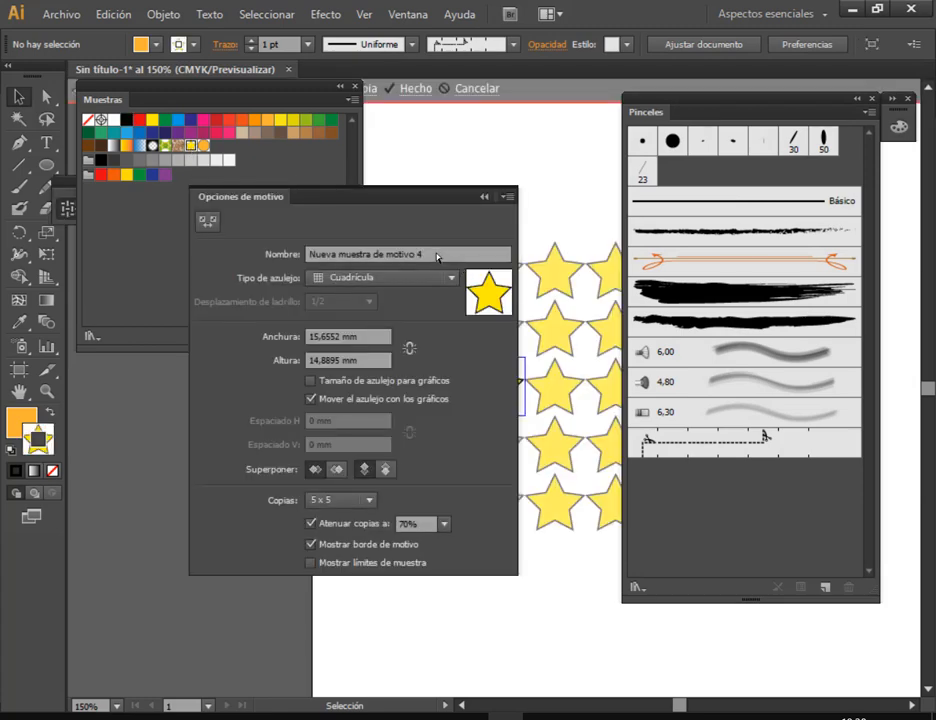
drag(437, 257, 279, 254)
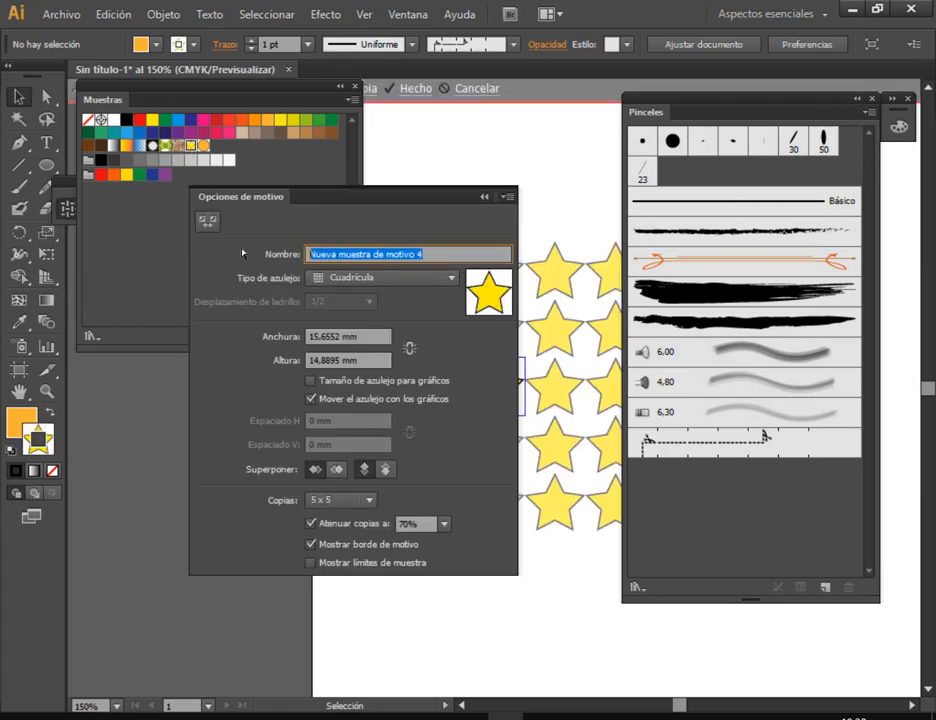
text(ella)
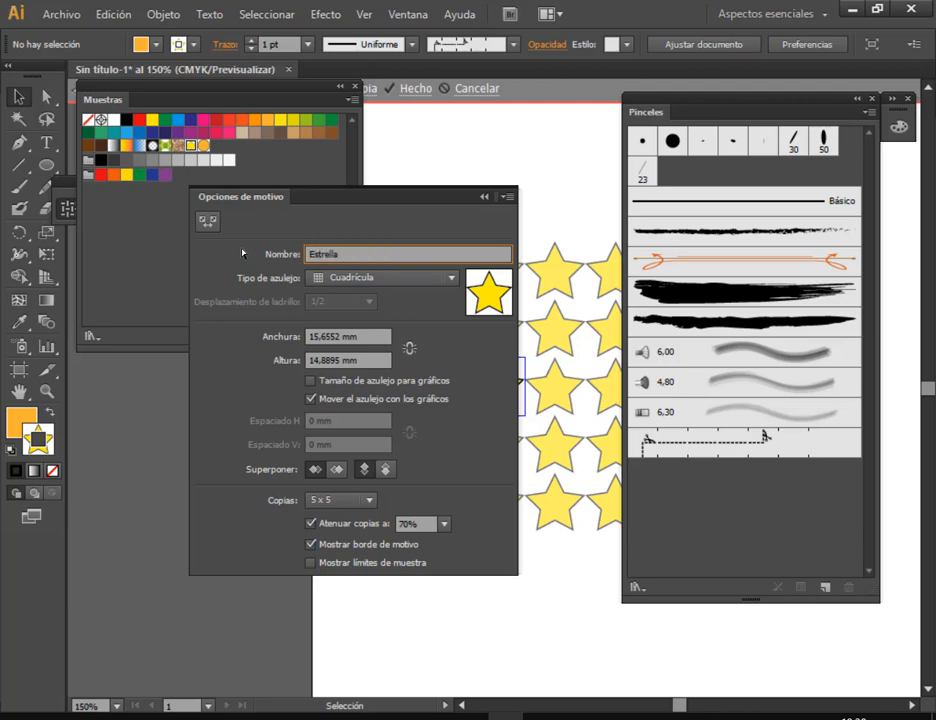
key(Return)
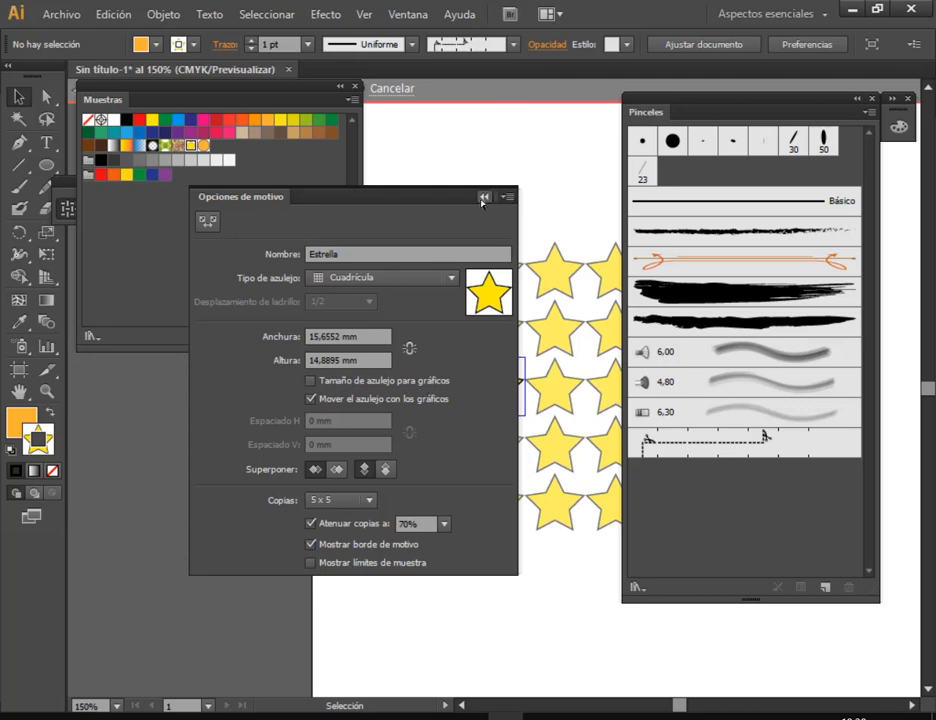
key(Escape)
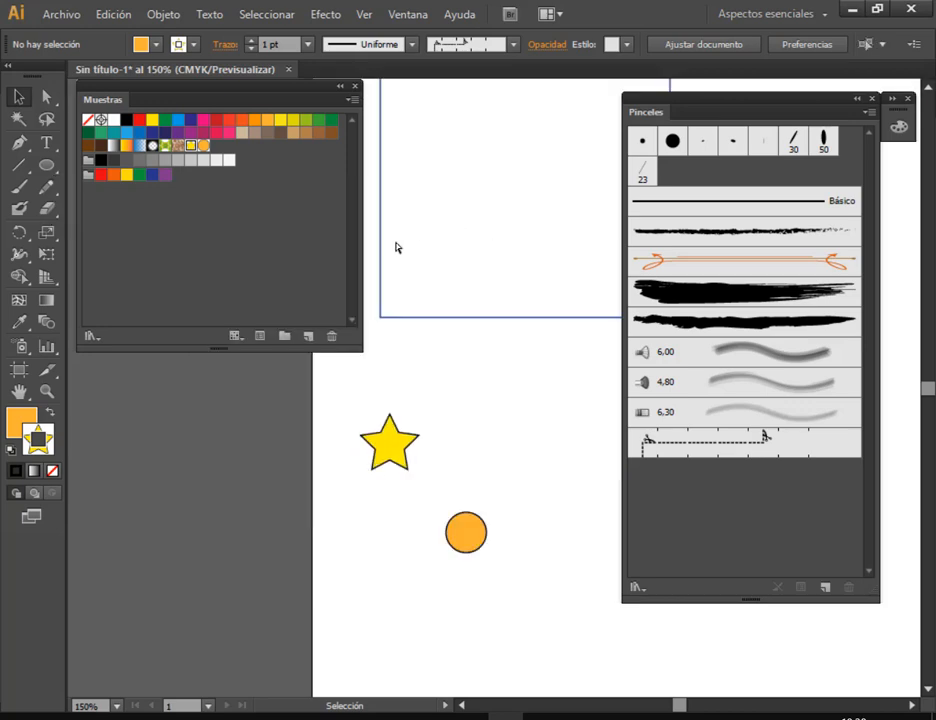
Rename the orange circle pattern swatch as Circulo, collapse the pattern options and leave pattern editing.
click(202, 147)
double_click(203, 147)
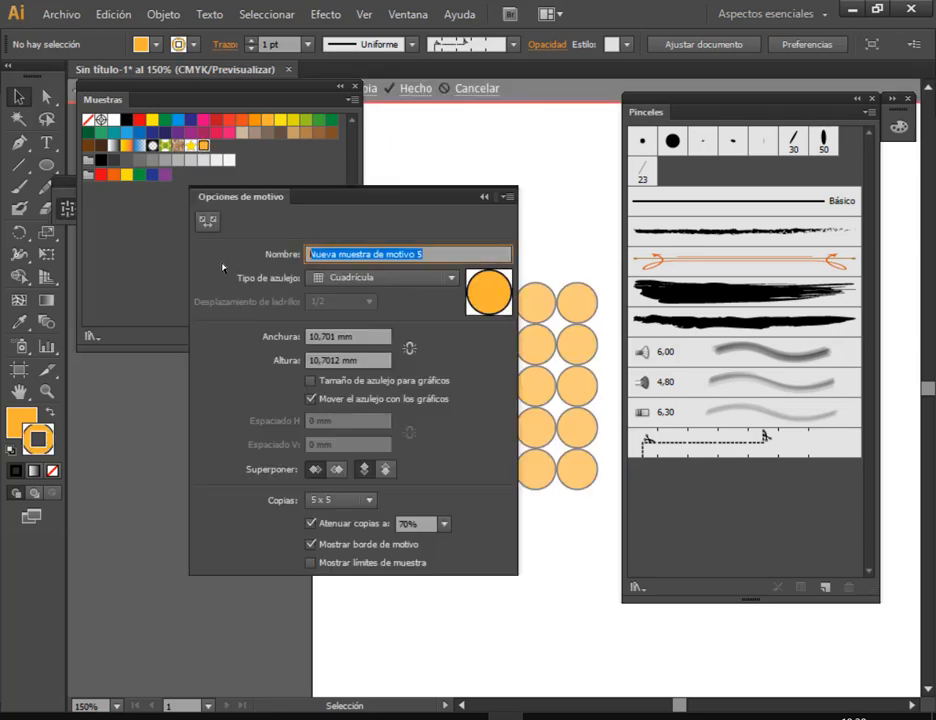
text(Ci)
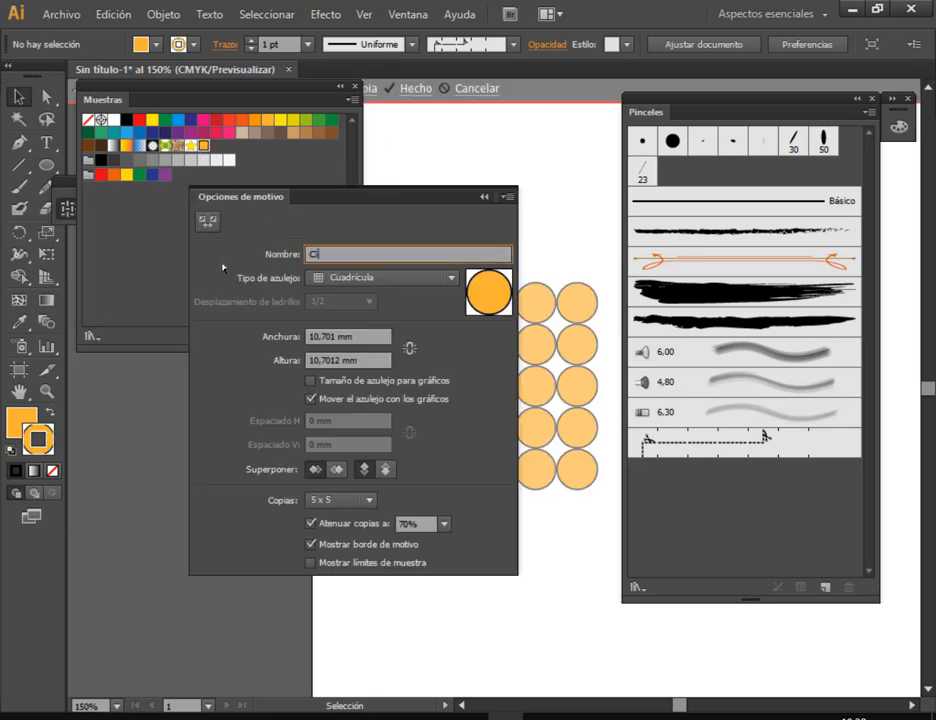
text(rculo)
key(Return)
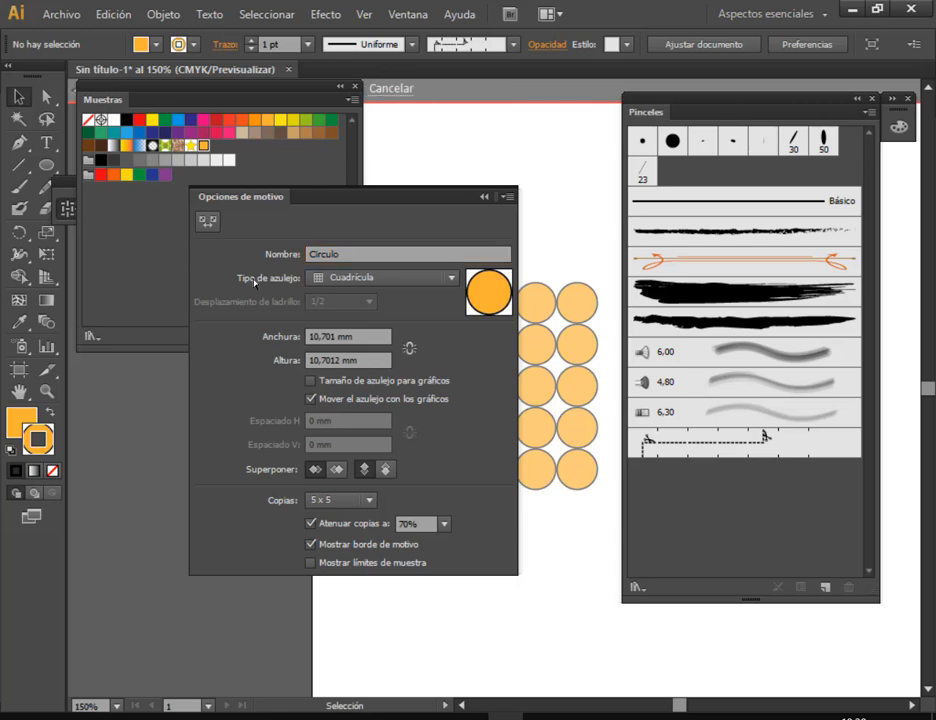
click(483, 196)
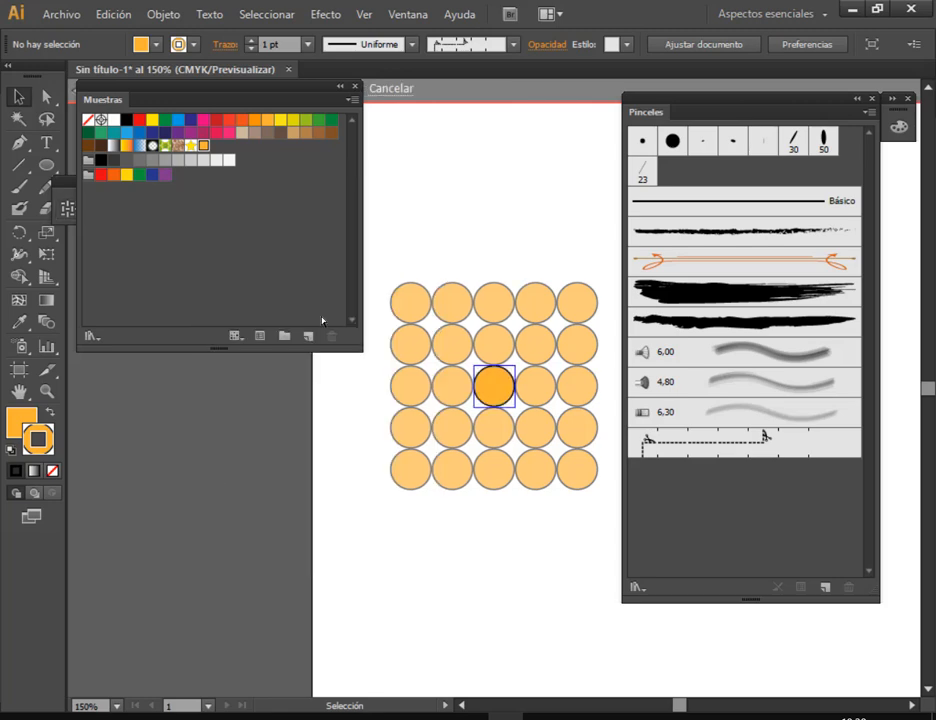
double_click(244, 493)
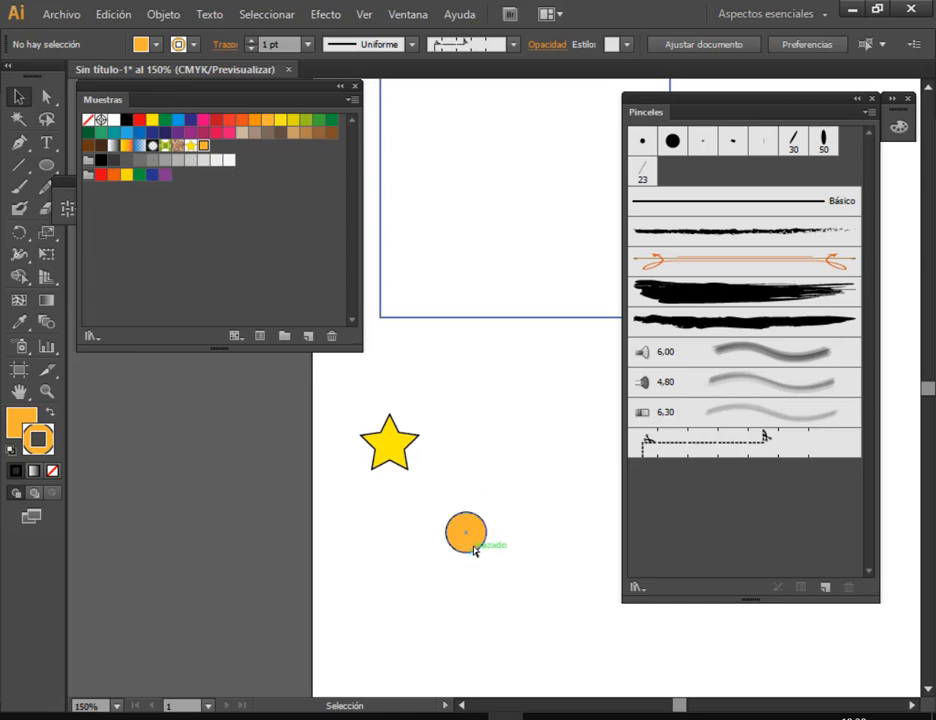
Move the orange circle up beside the star and shift the Pinceles panel clear of the blue rectangle, leaving nothing selected.
drag(475, 547, 499, 493)
click(515, 611)
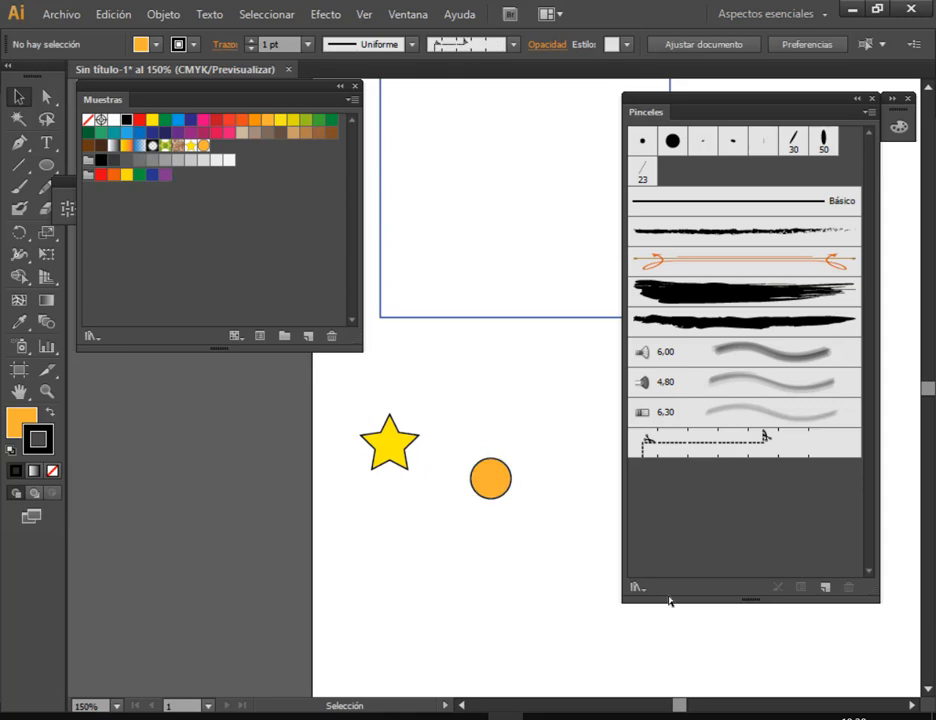
click(497, 320)
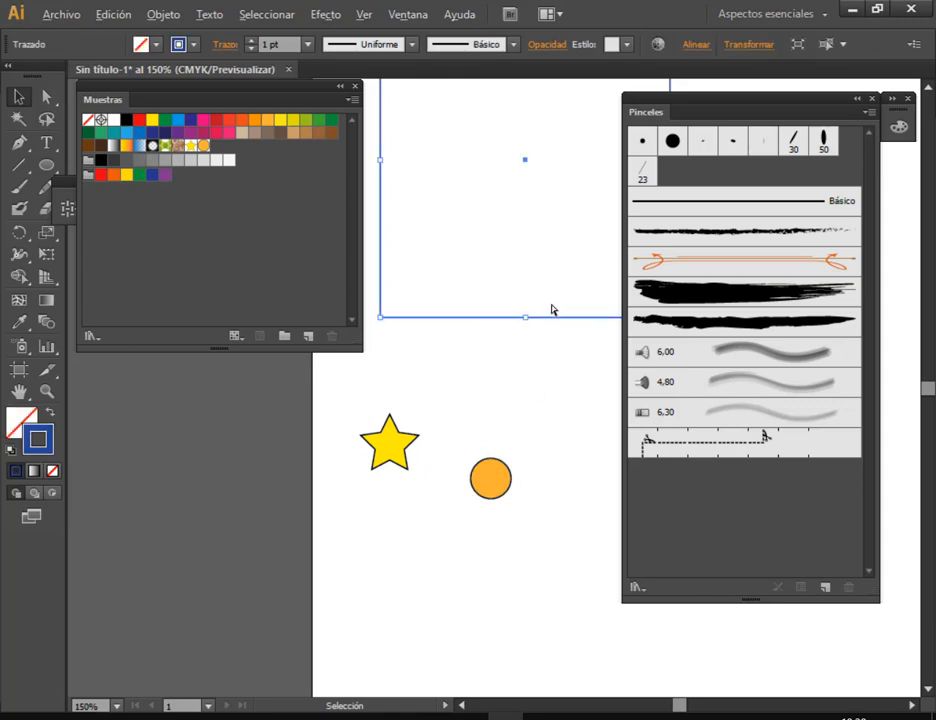
scroll(545, 311, down, 2)
drag(588, 300, 526, 357)
scroll(452, 314, up, 1)
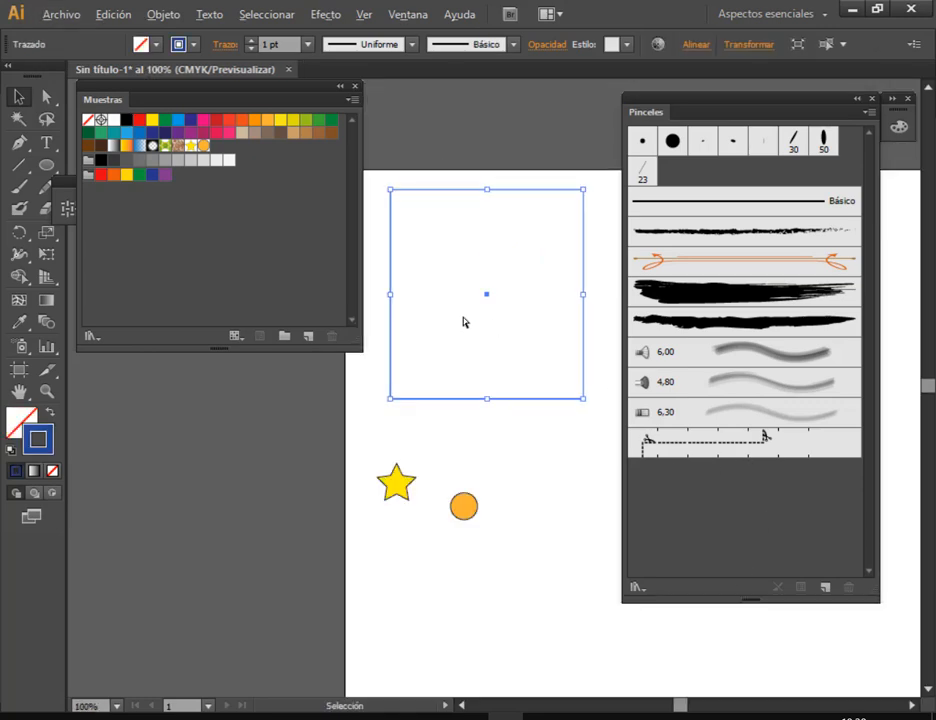
drag(753, 107, 809, 107)
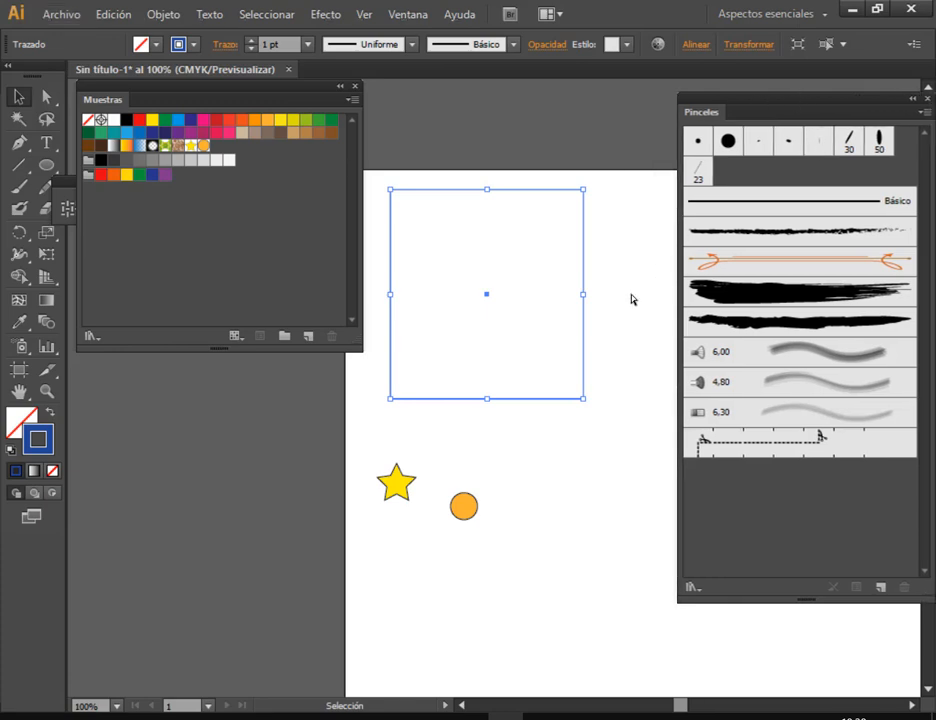
click(631, 299)
Start a new Pincel de motivo and assign the Estrella pattern to its outer corner tile.
click(880, 587)
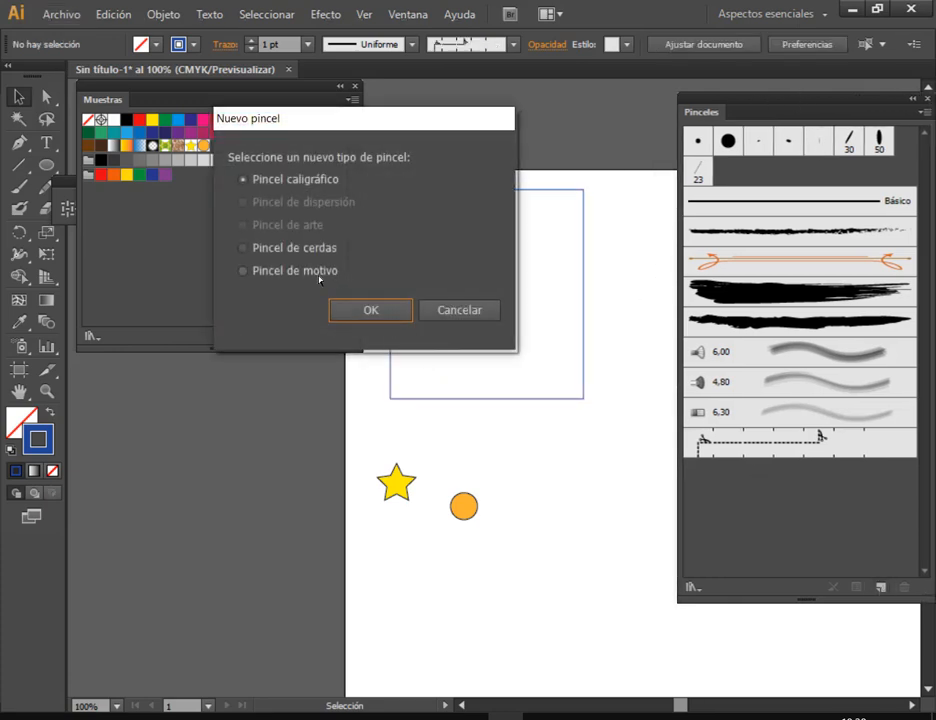
click(320, 280)
click(368, 312)
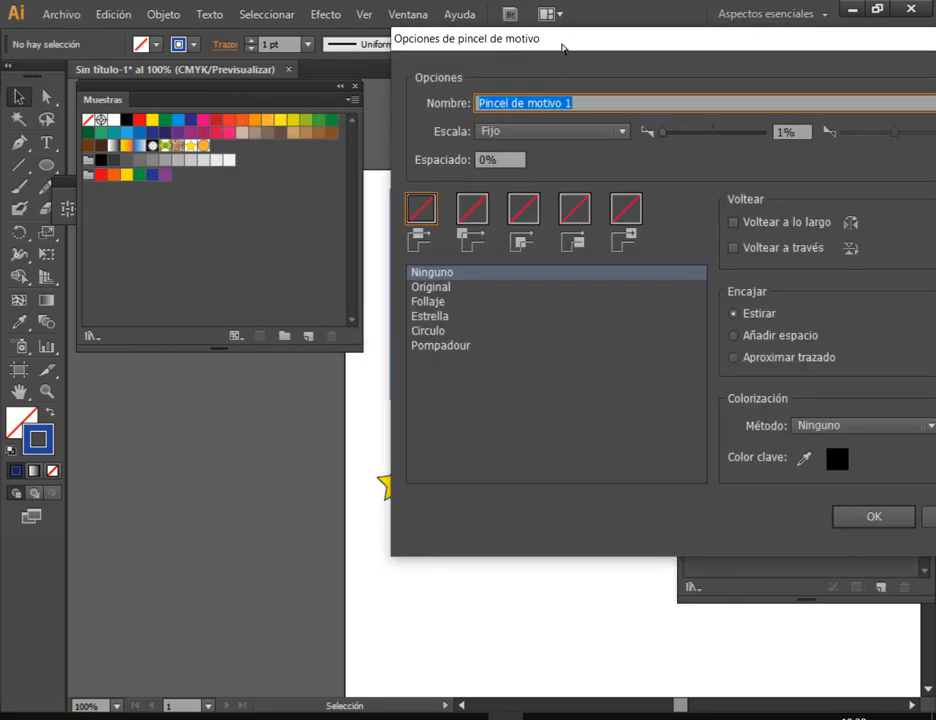
drag(563, 48, 744, 100)
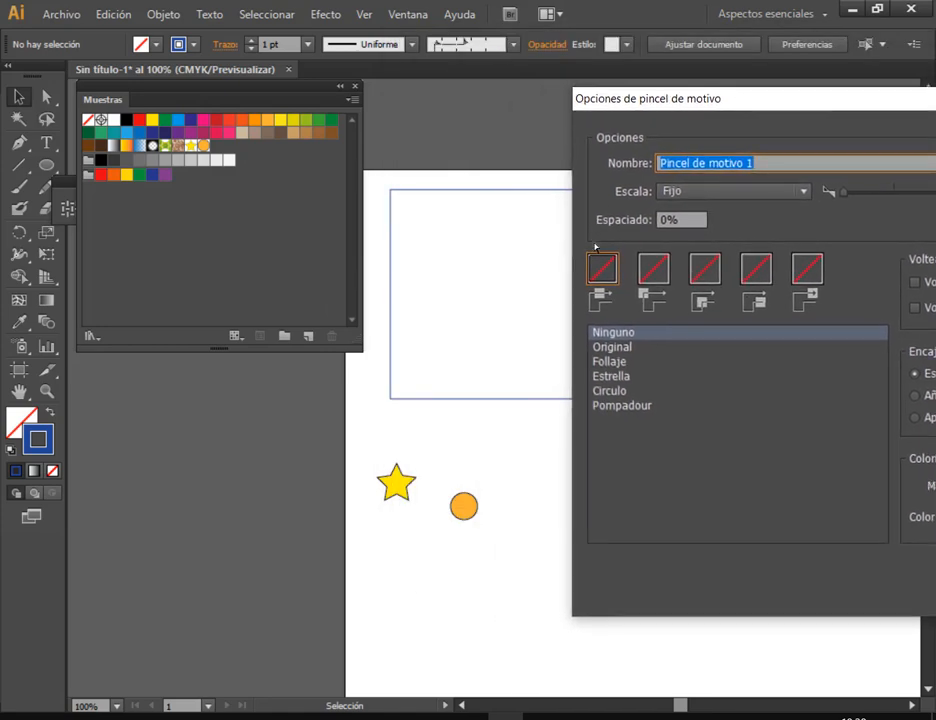
click(654, 278)
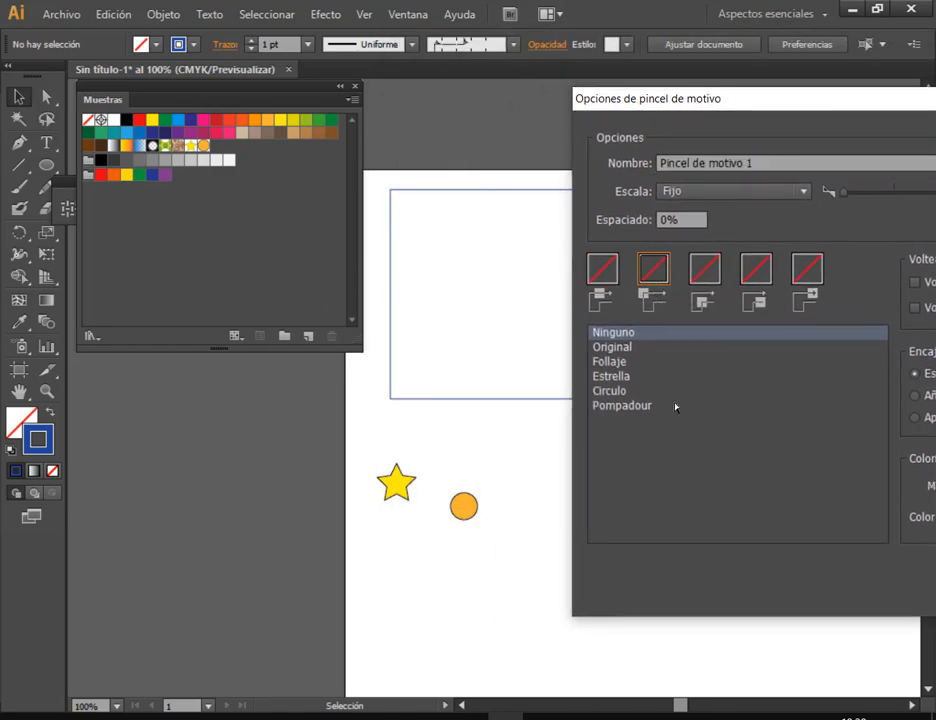
click(612, 376)
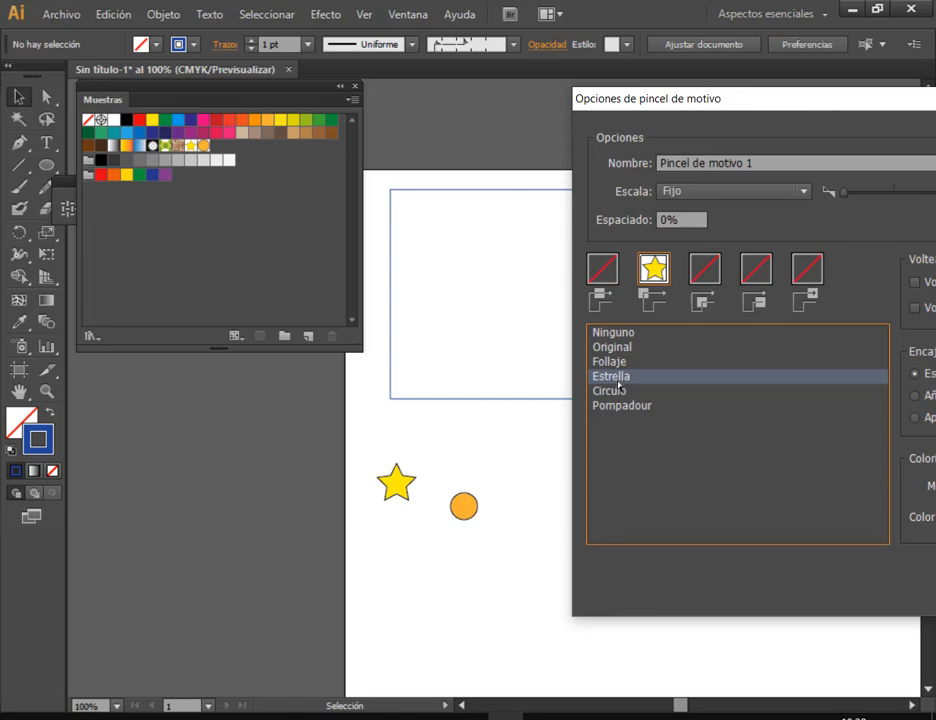
Assign the Circulo pattern to the side tile and create the pattern brush.
click(609, 271)
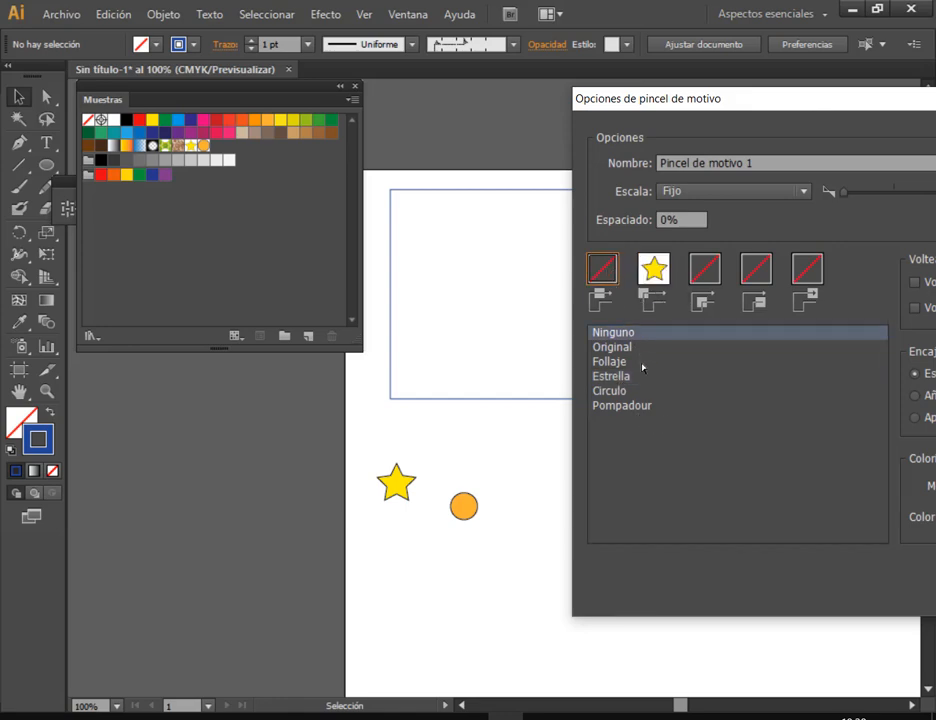
click(619, 391)
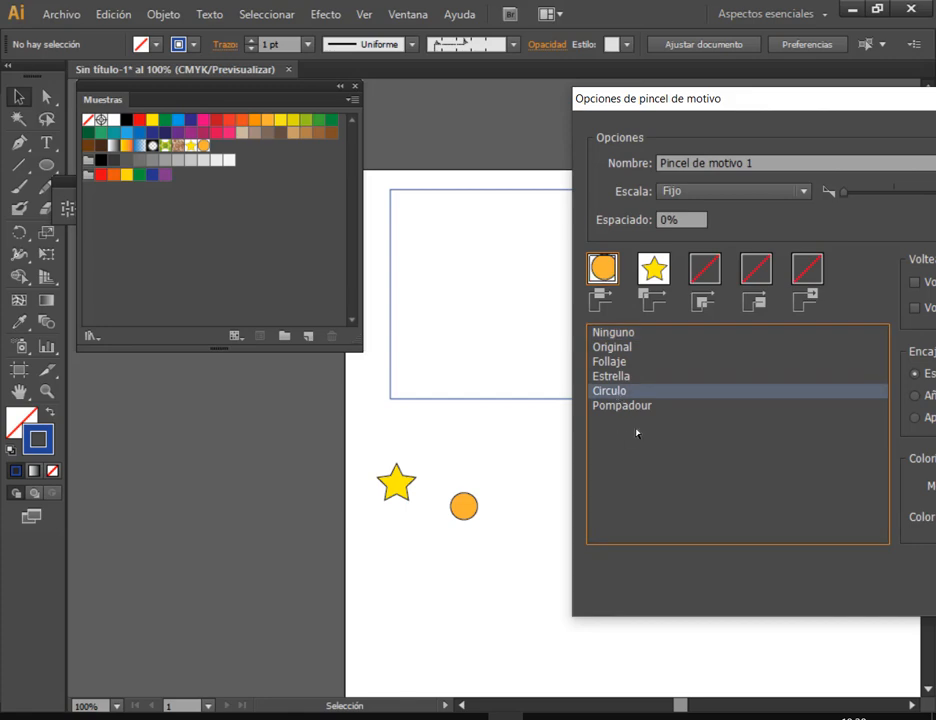
drag(715, 90, 459, 115)
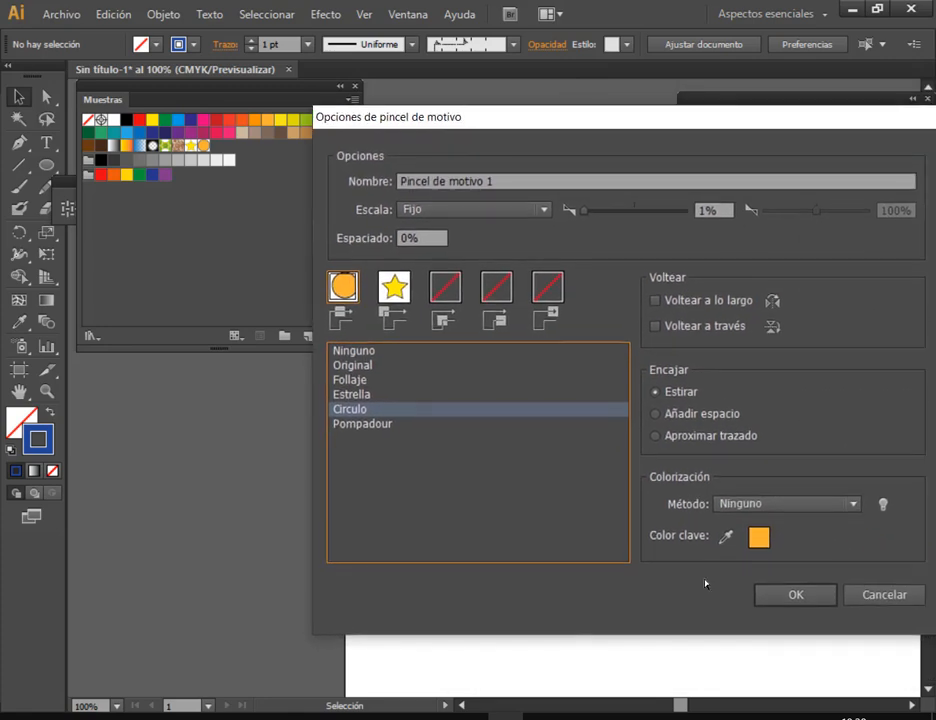
click(796, 596)
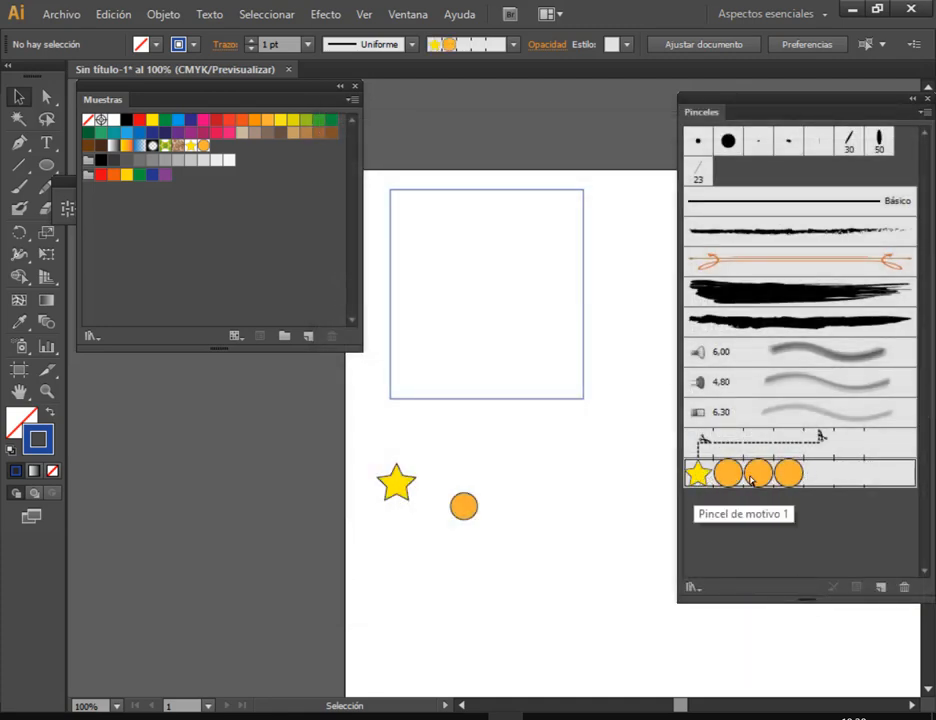
Apply the star-and-circle pattern brush to the blue rectangle, and reposition the loose star and orange circle below it.
click(584, 381)
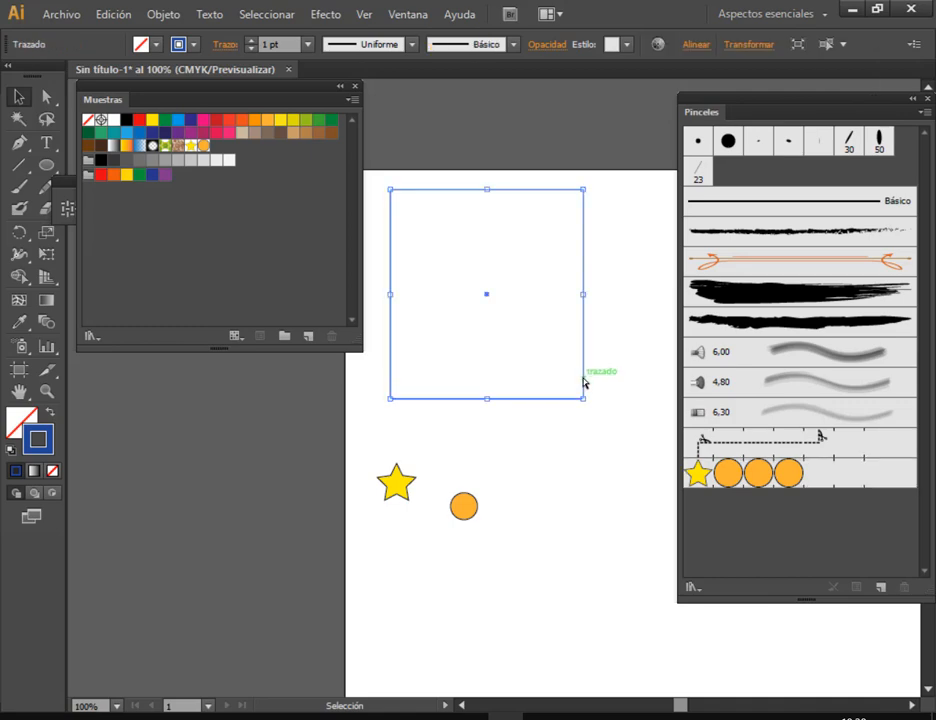
click(753, 485)
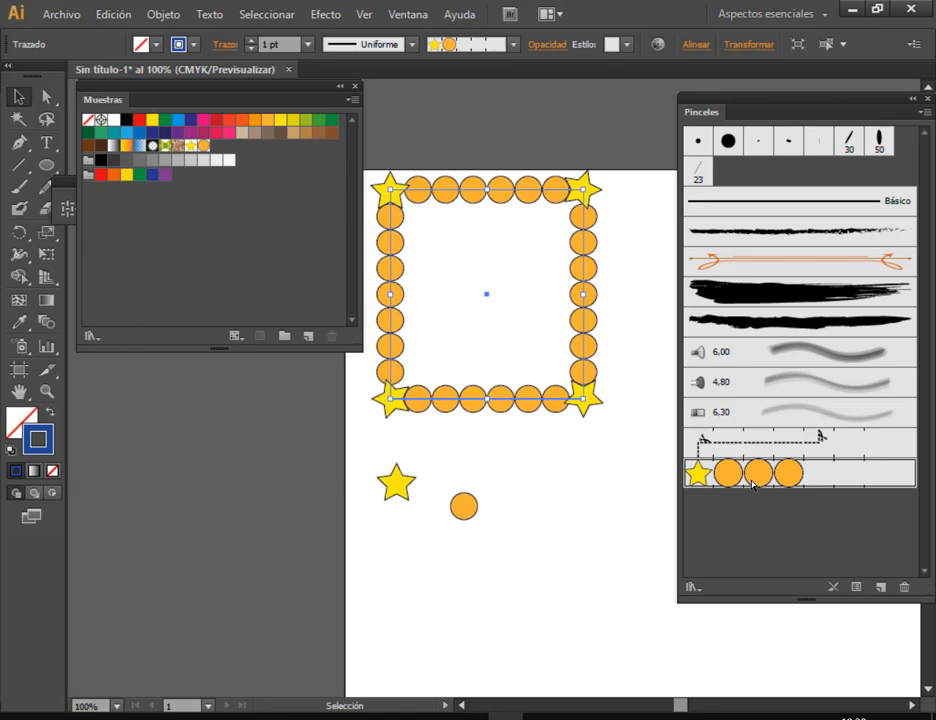
click(650, 224)
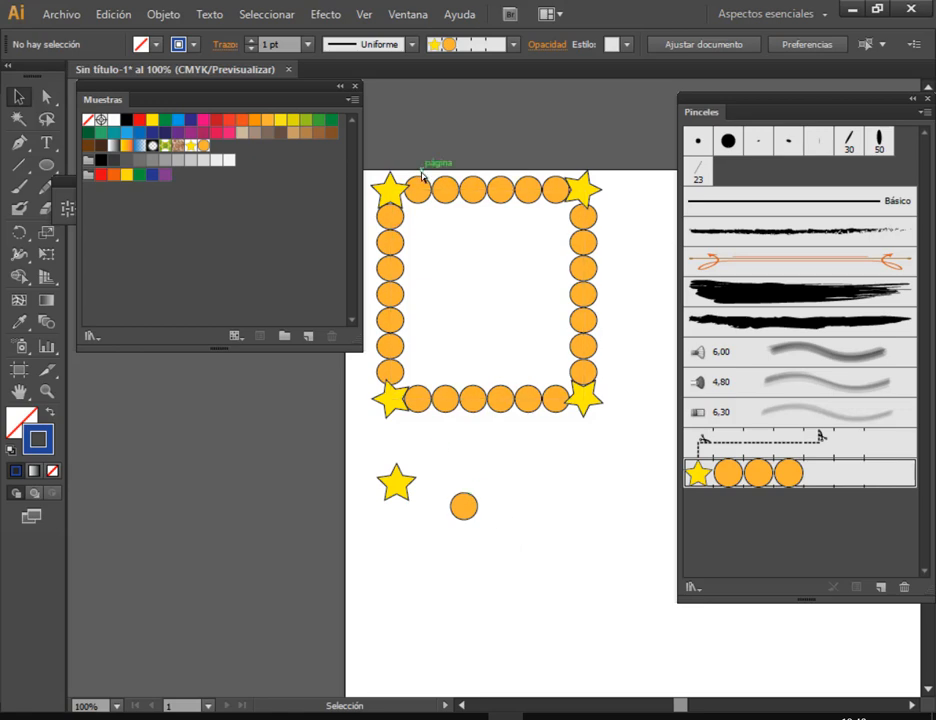
mouse_move(397, 468)
mouse_down()
mouse_move(418, 487)
mouse_move(390, 450)
mouse_up()
drag(465, 508, 486, 486)
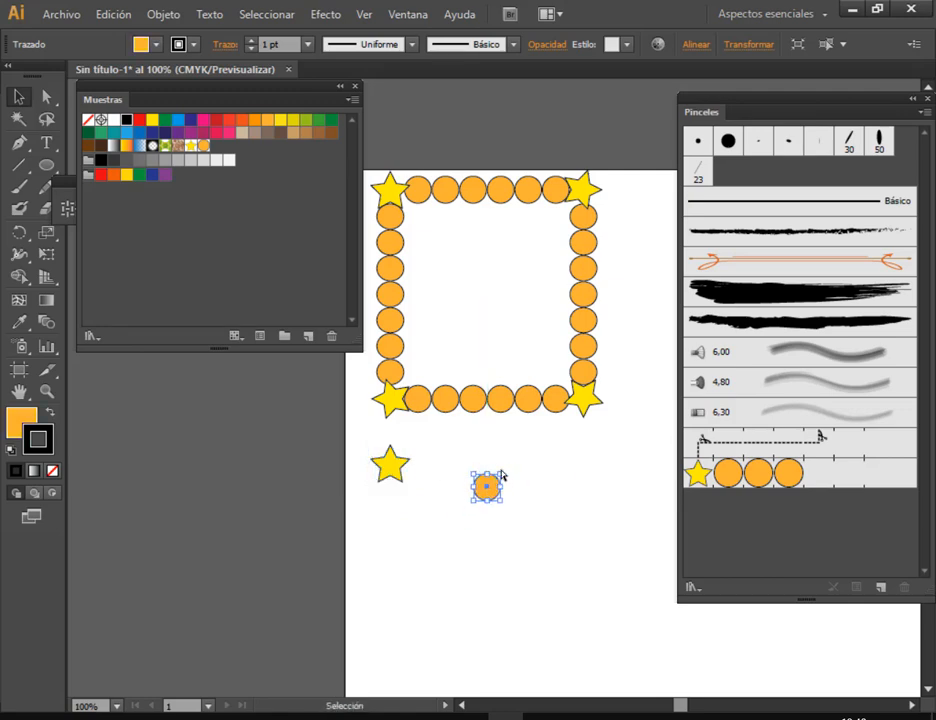
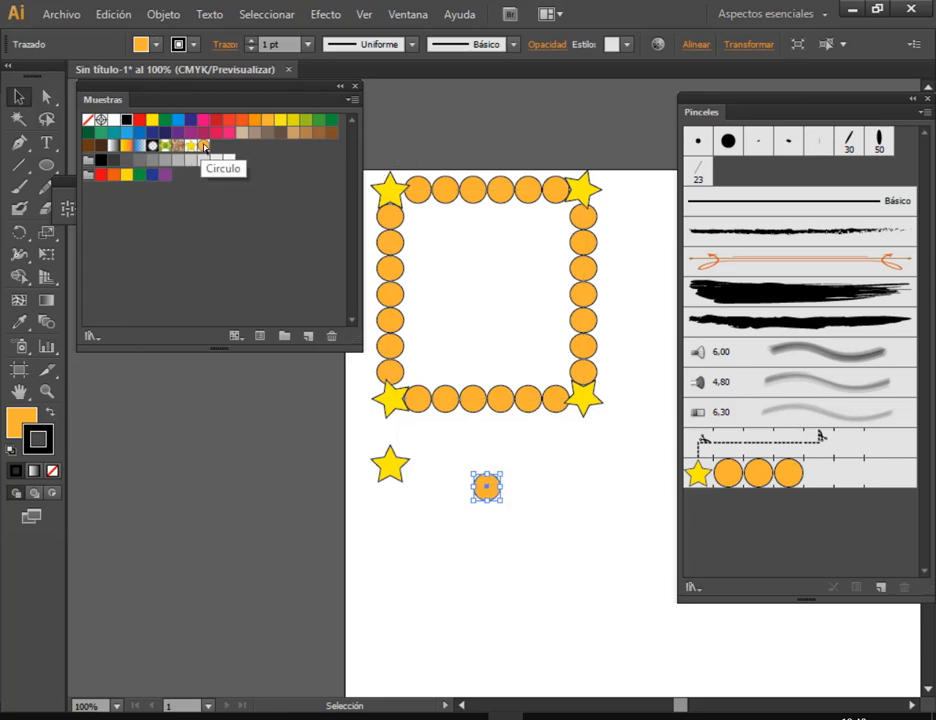
Open the Circulo swatch for pattern editing to examine its options, and exit the pattern editing.
double_click(205, 147)
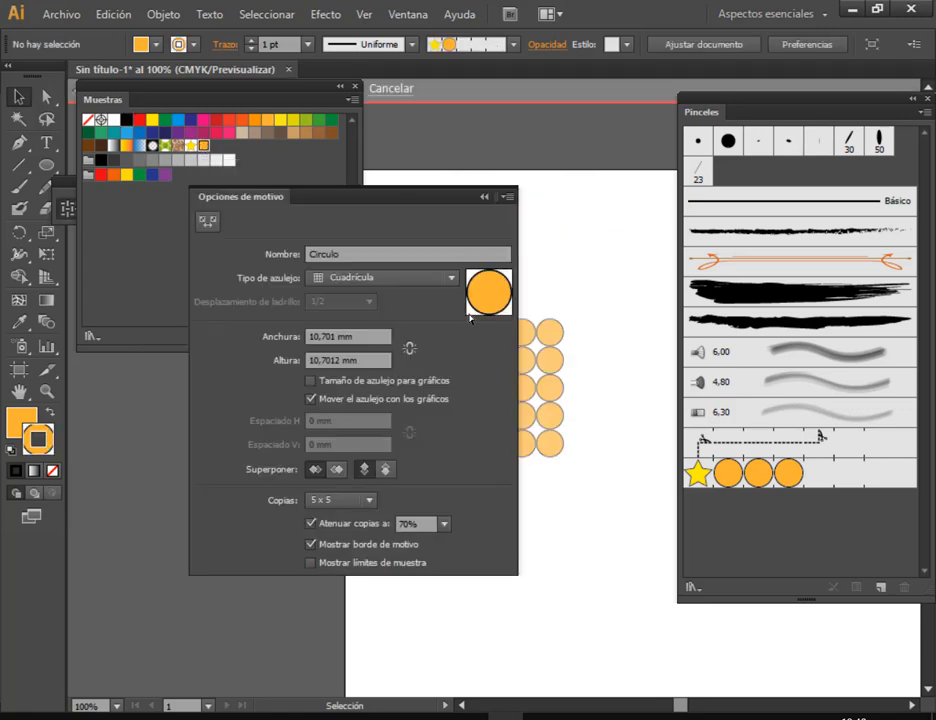
click(409, 347)
key(Escape)
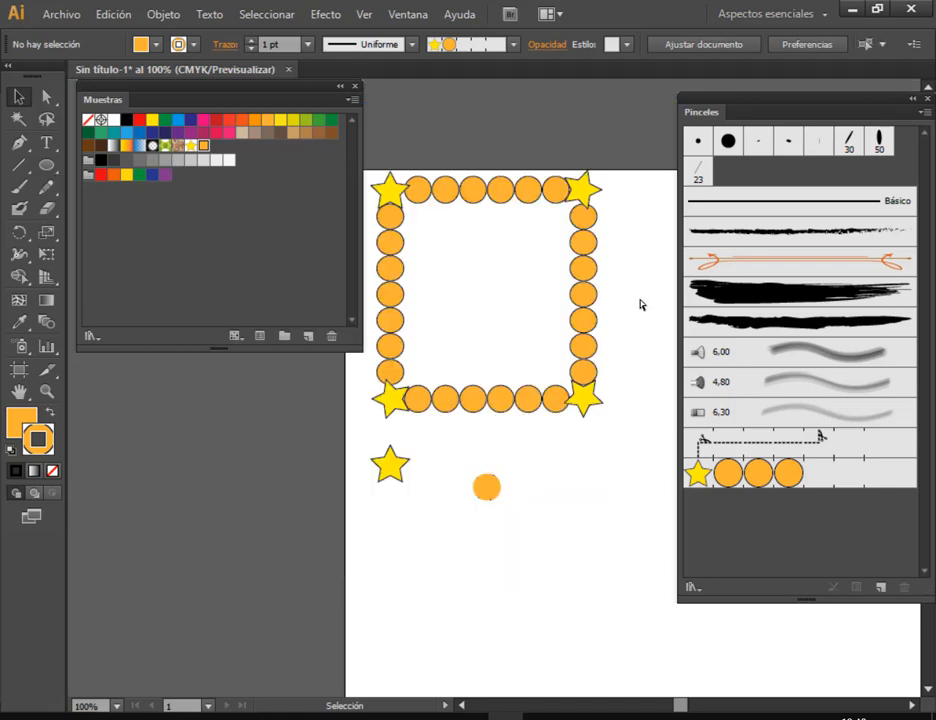
Delete the Circulo pattern swatch from the Muestras panel.
click(487, 494)
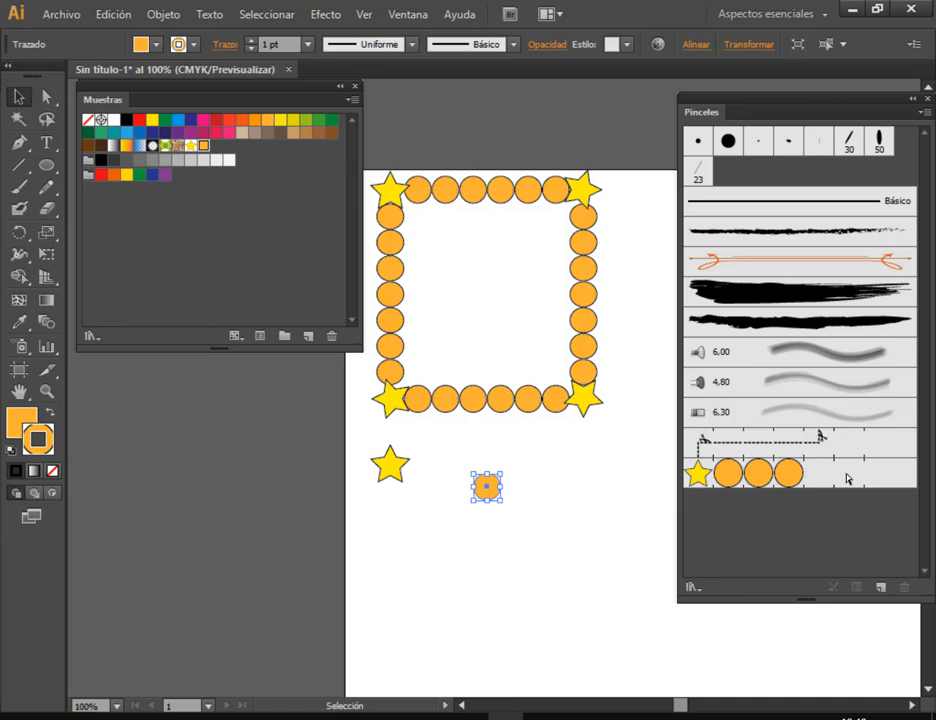
click(601, 422)
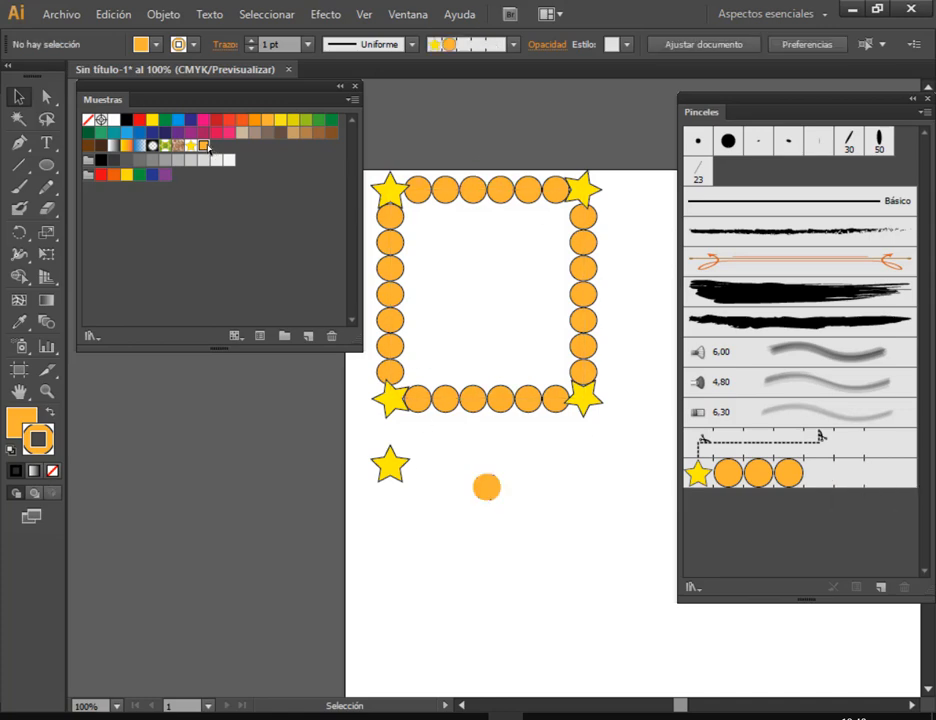
click(332, 336)
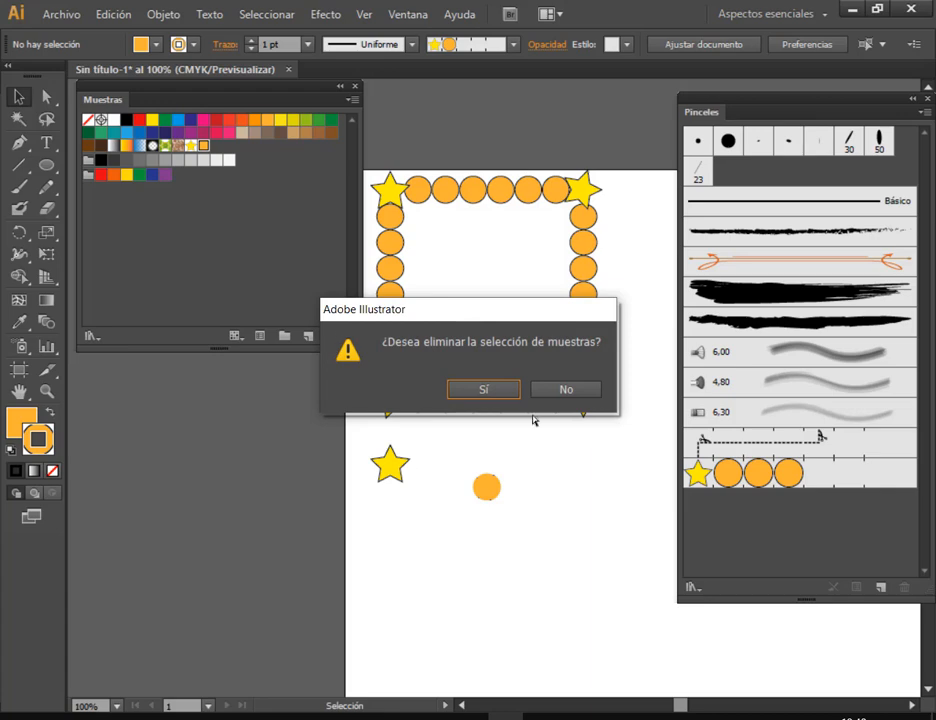
click(501, 388)
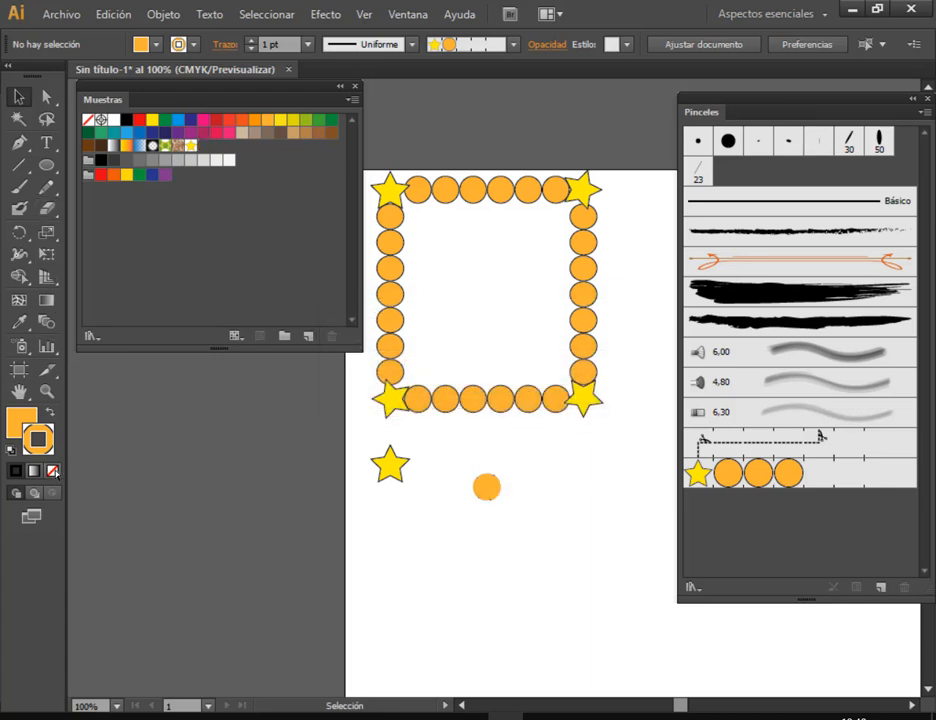
Draw a small orange circle without a stroke beside the larger one and add it to the Muestras panel as a pattern swatch.
click(53, 471)
click(46, 165)
drag(546, 497, 220, 148)
click(18, 96)
click(531, 549)
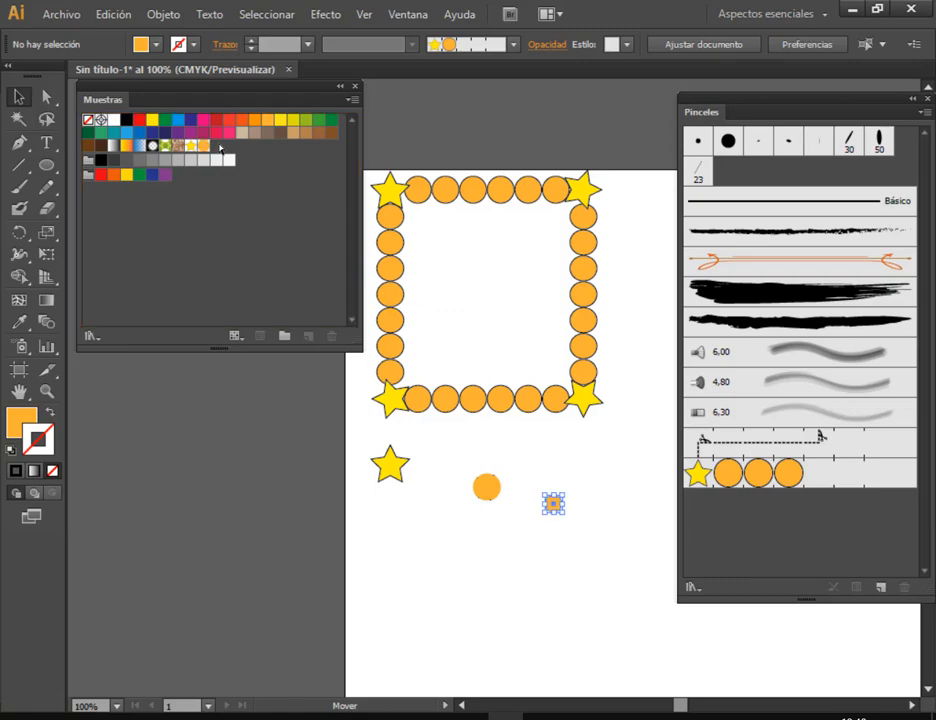
click(873, 484)
double_click(873, 484)
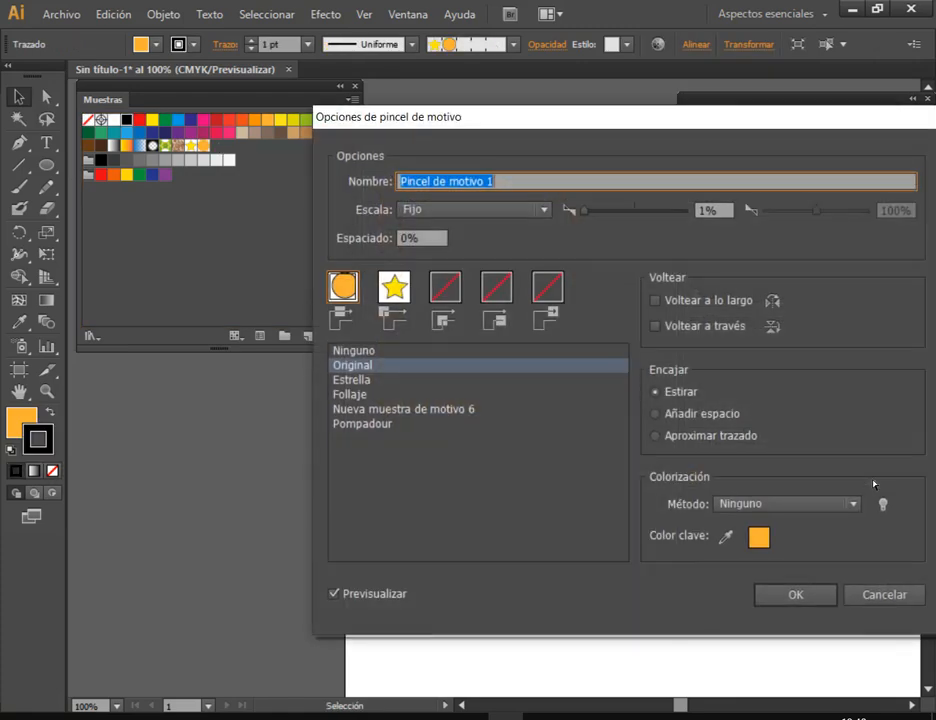
click(875, 594)
click(579, 490)
drag(600, 458, 460, 560)
click(601, 560)
click(552, 500)
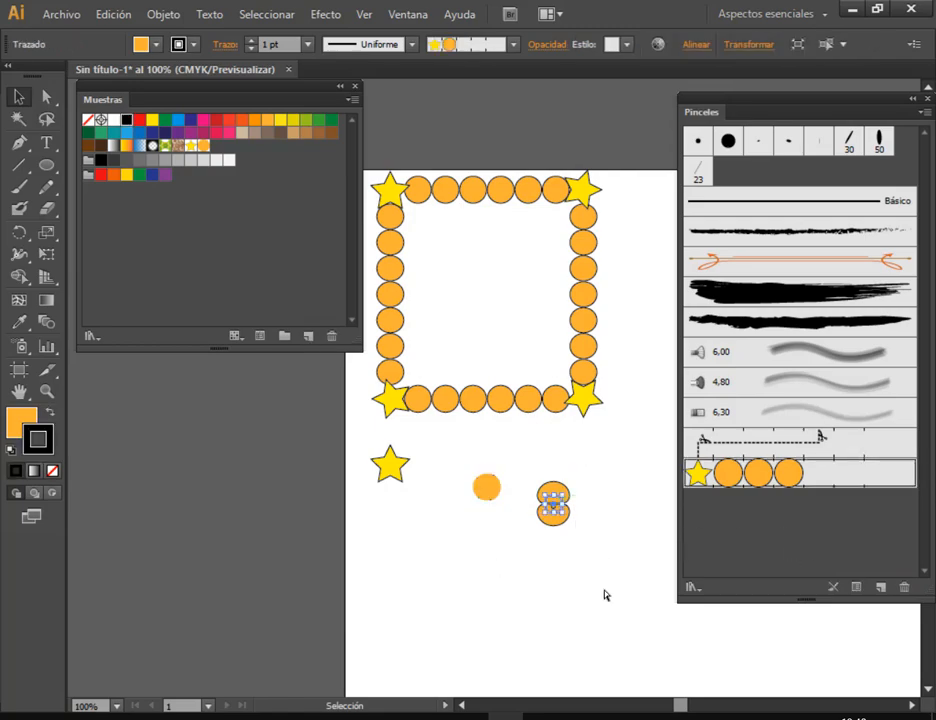
Change the pattern brush's side tile to Nueva muestra de motivo 6 and apply the change to the existing strokes.
click(606, 595)
double_click(795, 487)
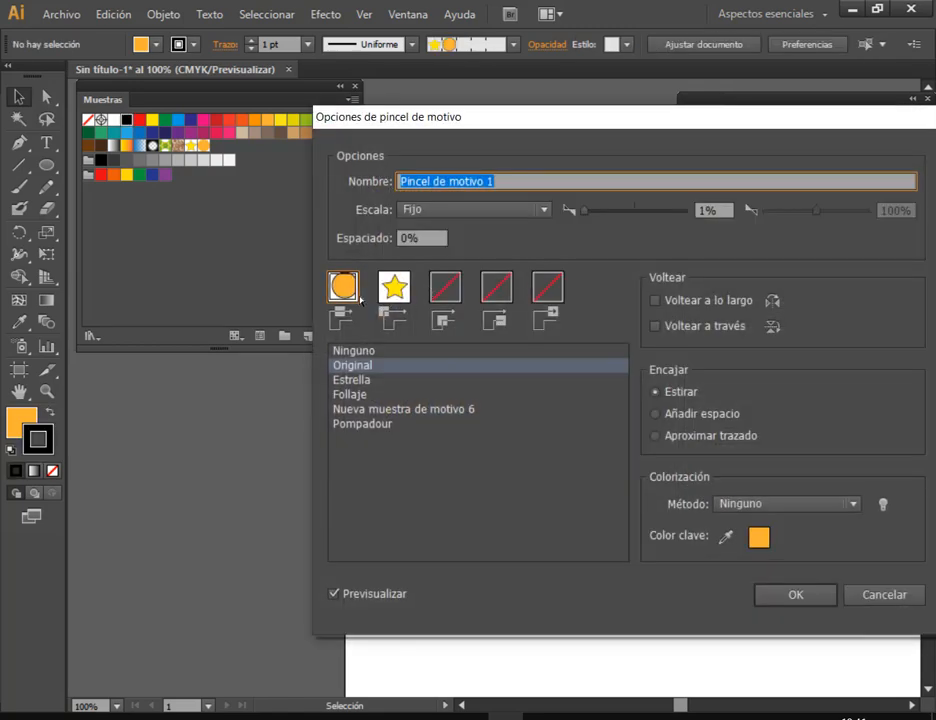
click(378, 412)
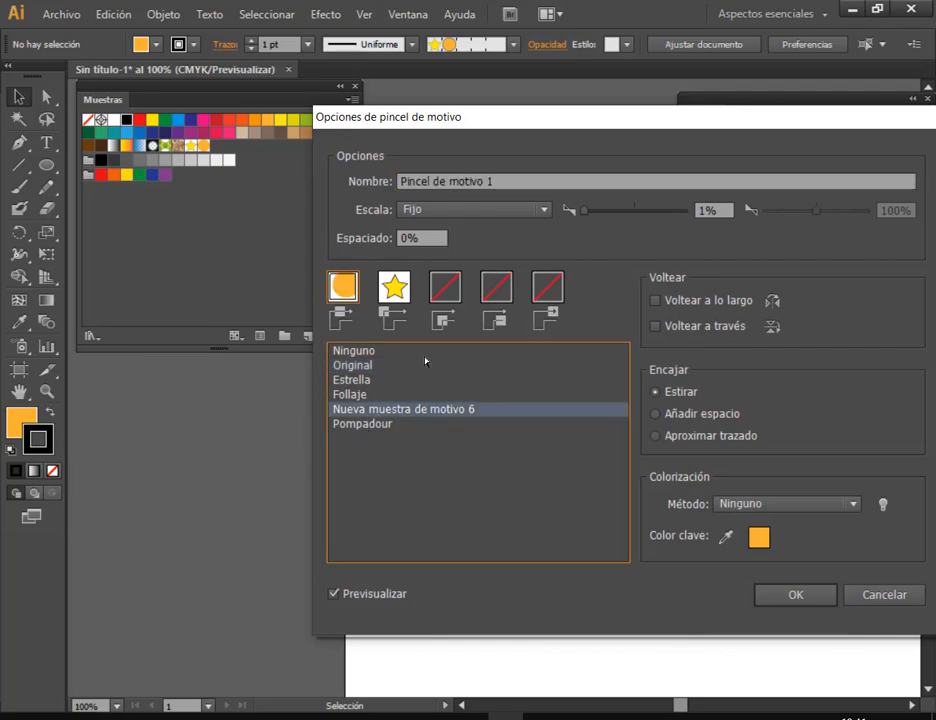
click(794, 593)
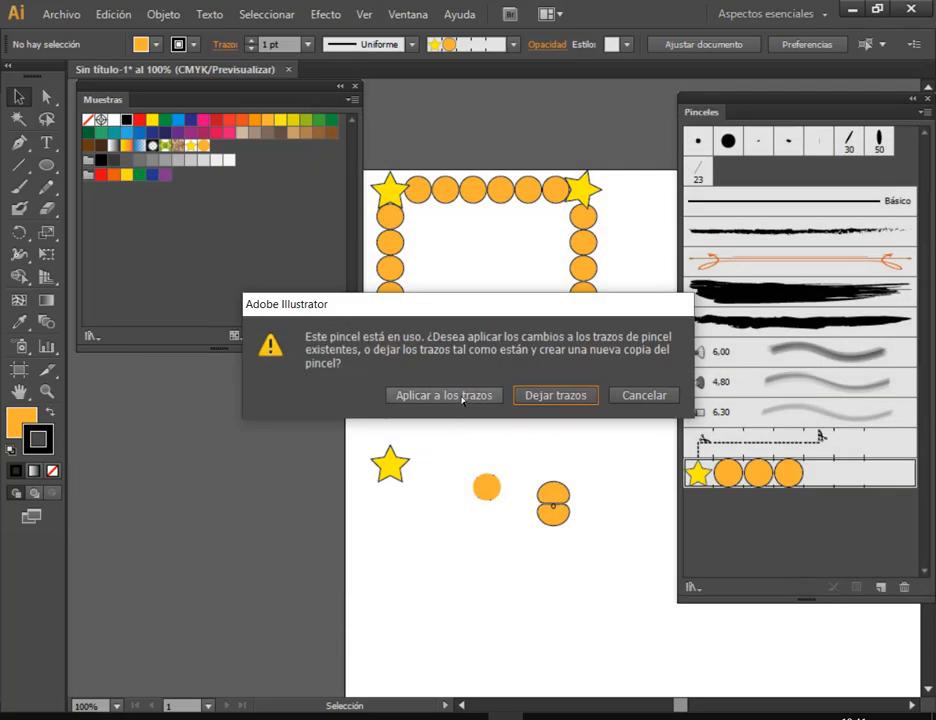
click(463, 398)
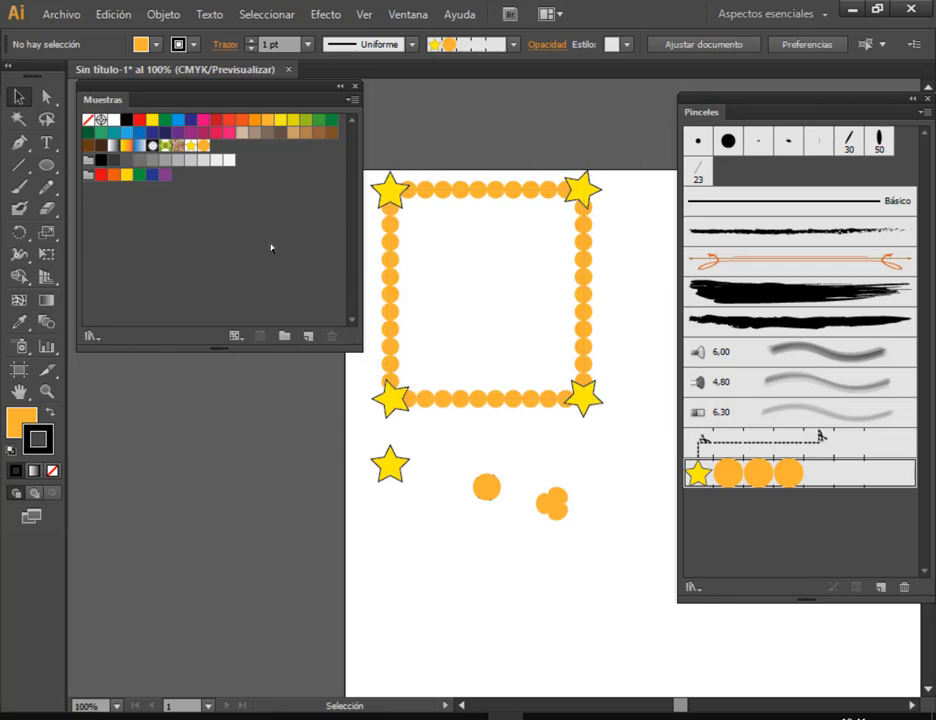
Close the Muestras panel and delete all the artwork from the artboard.
click(354, 87)
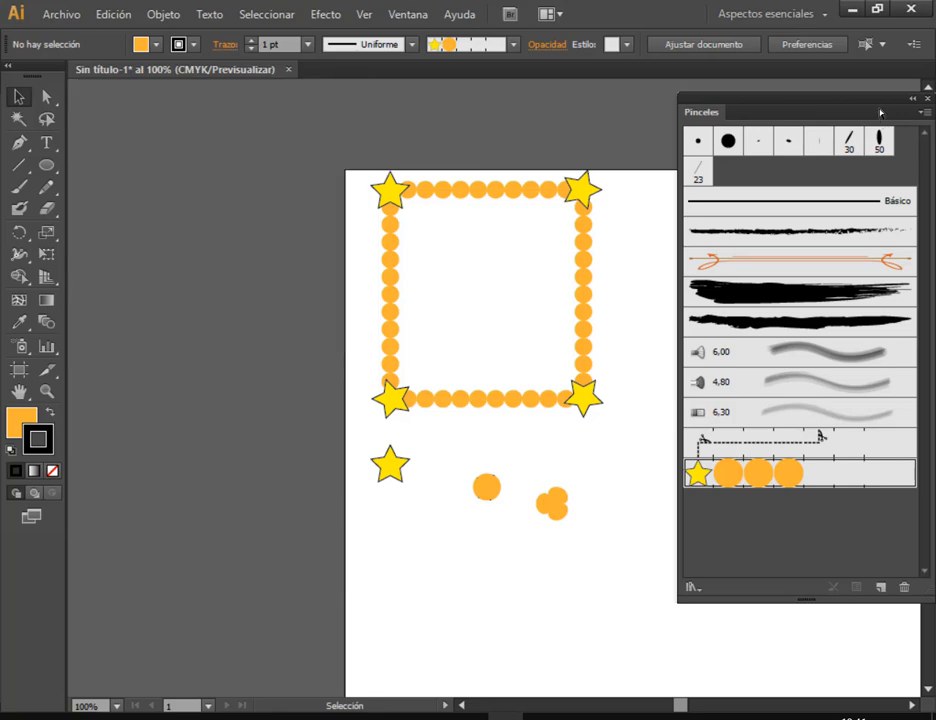
drag(264, 151, 614, 584)
key(Delete)
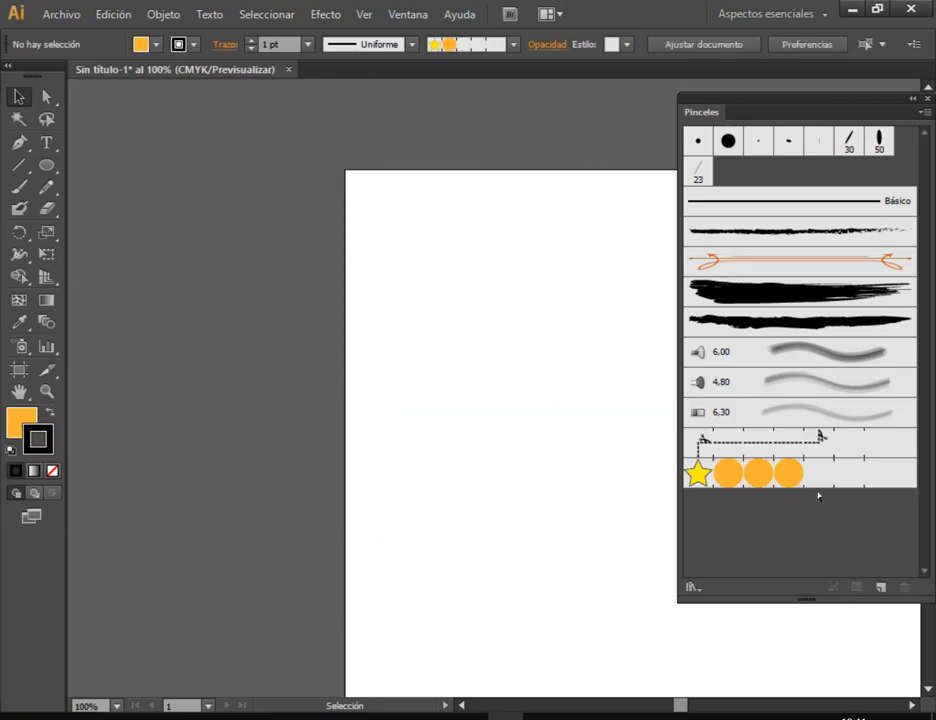
Delete the star-and-circle pattern brush from the Pinceles panel.
click(904, 588)
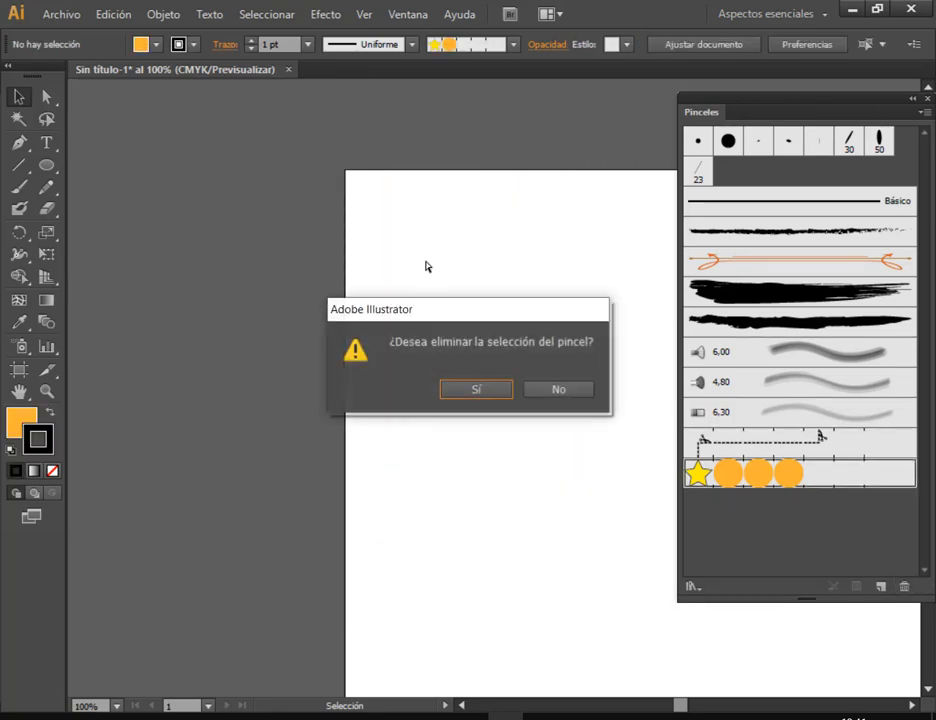
click(480, 388)
key(space)
drag(600, 393, 335, 349)
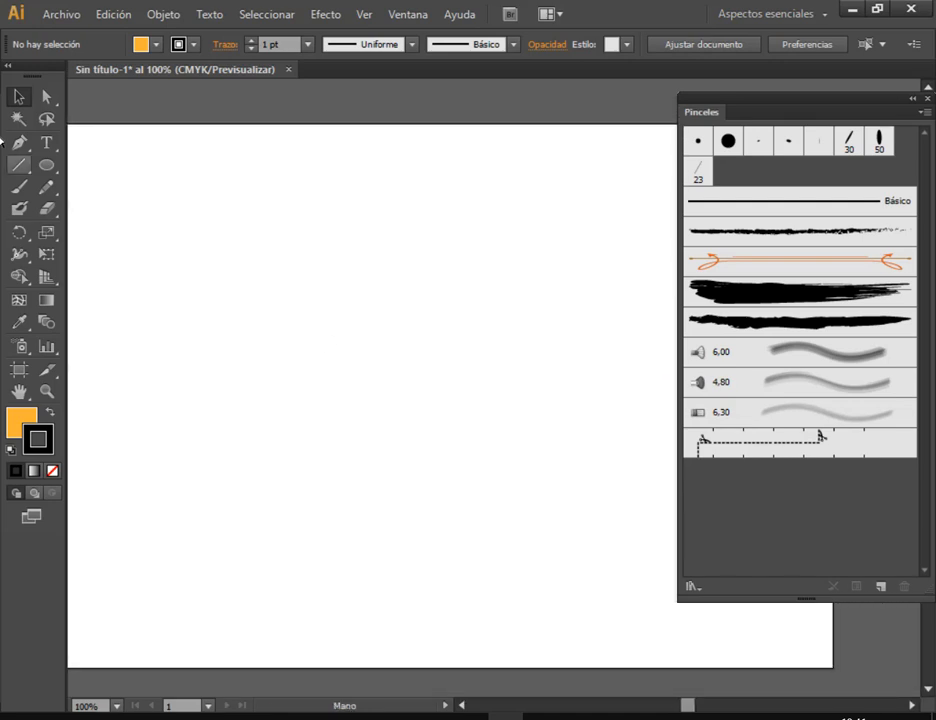
Draw a rectangle with no fill and a 1 pt black stroke near the artboard's upper-left corner.
click(49, 164)
drag(52, 167, 328, 390)
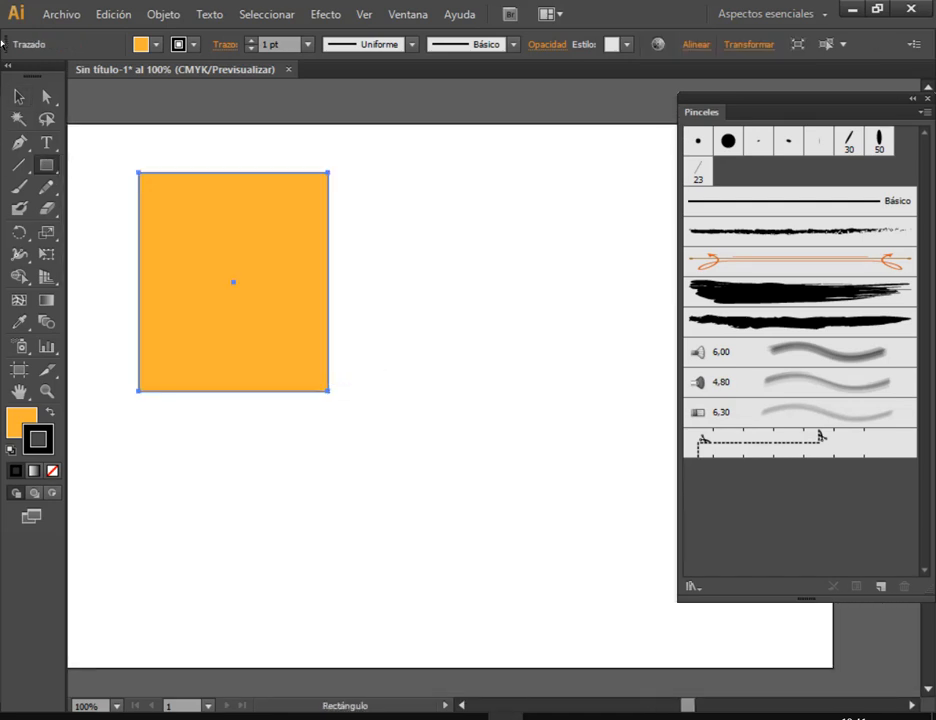
click(20, 419)
click(52, 470)
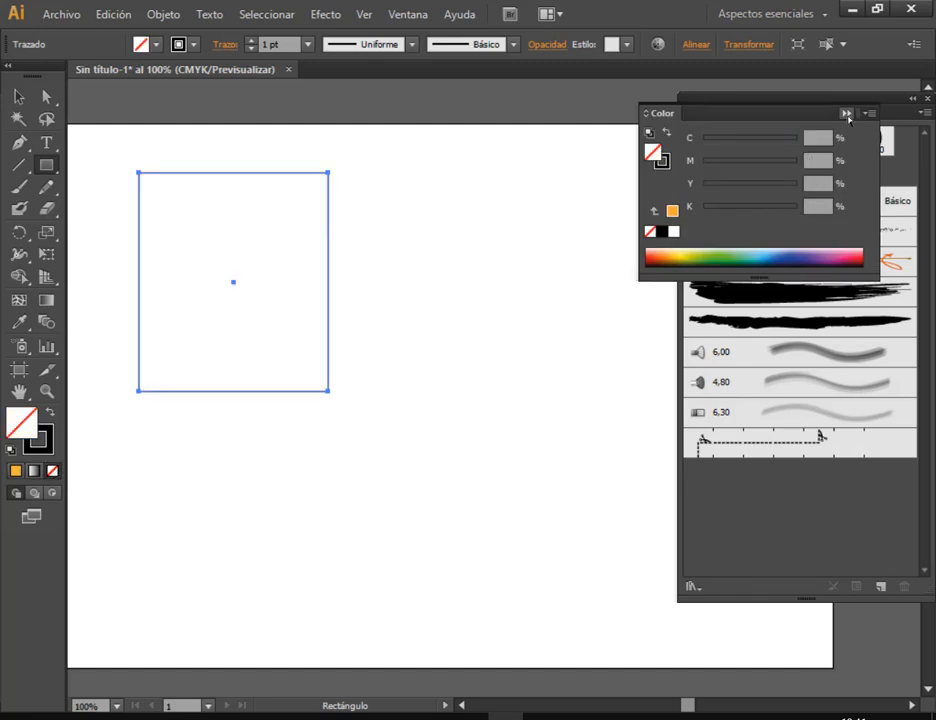
click(846, 114)
key(v)
click(238, 140)
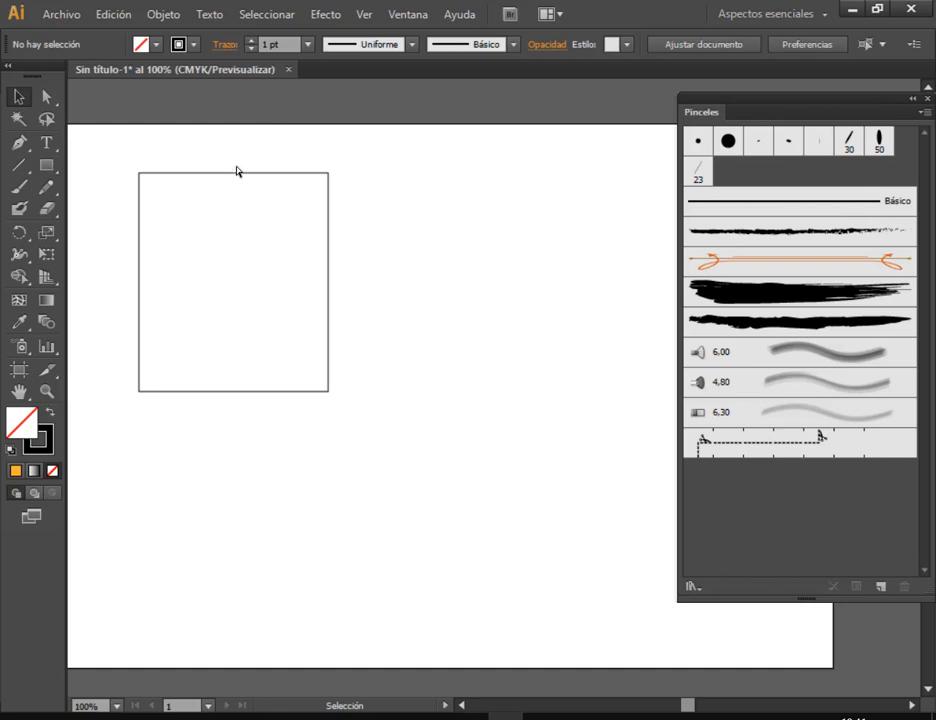
drag(50, 166, 96, 252)
drag(456, 197, 503, 240)
click(8, 103)
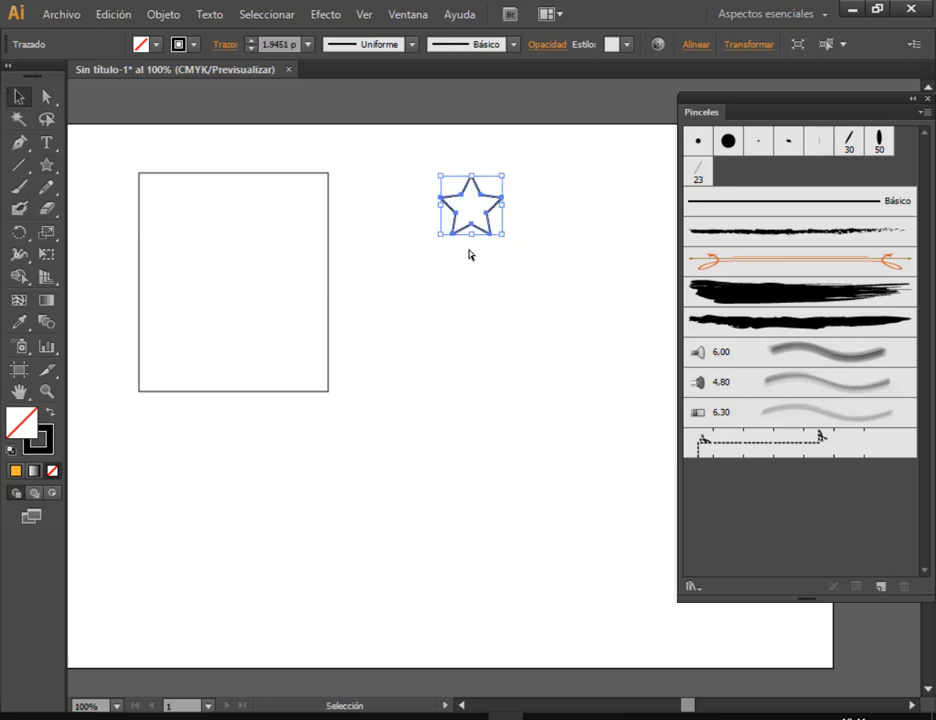
key(Delete)
drag(46, 165, 104, 208)
drag(493, 213, 512, 236)
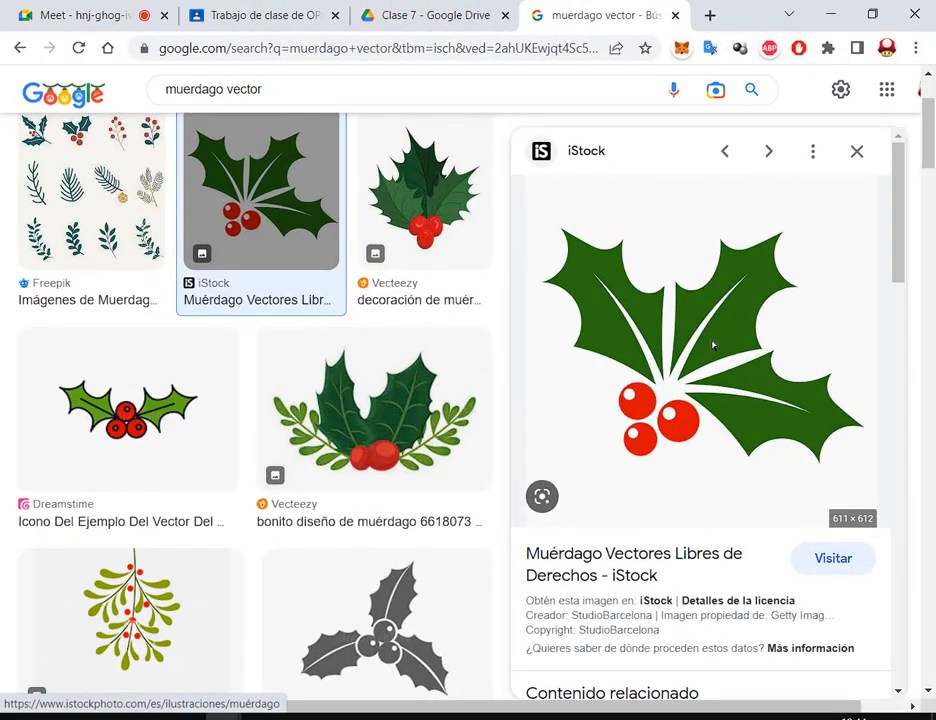
In the browser's image results, save the iStock holly picture as a JPG in the Escritorio folder.
right_click(660, 341)
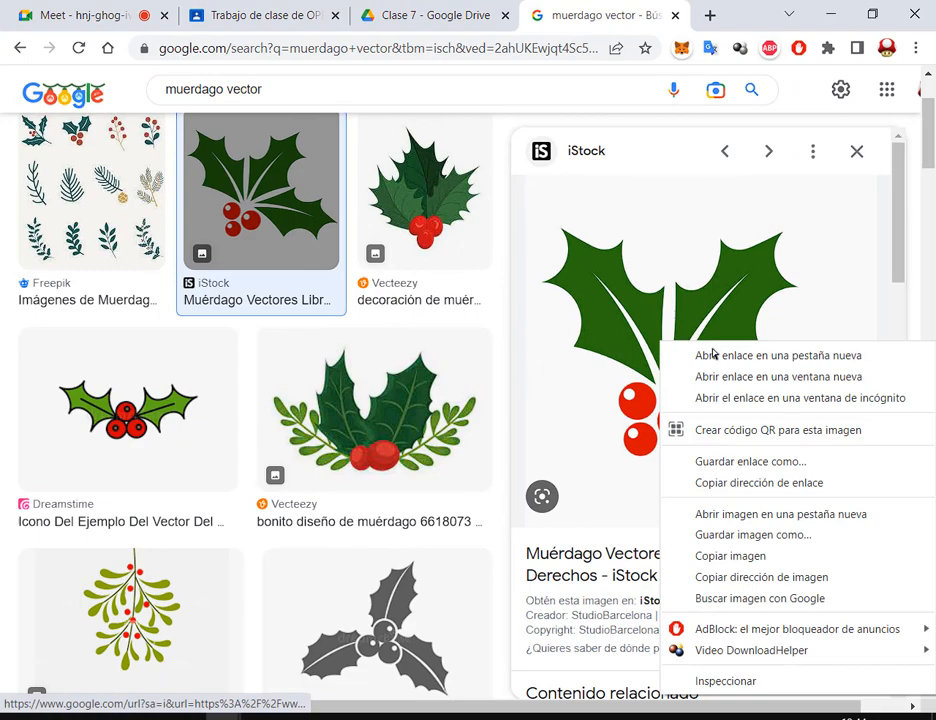
click(752, 535)
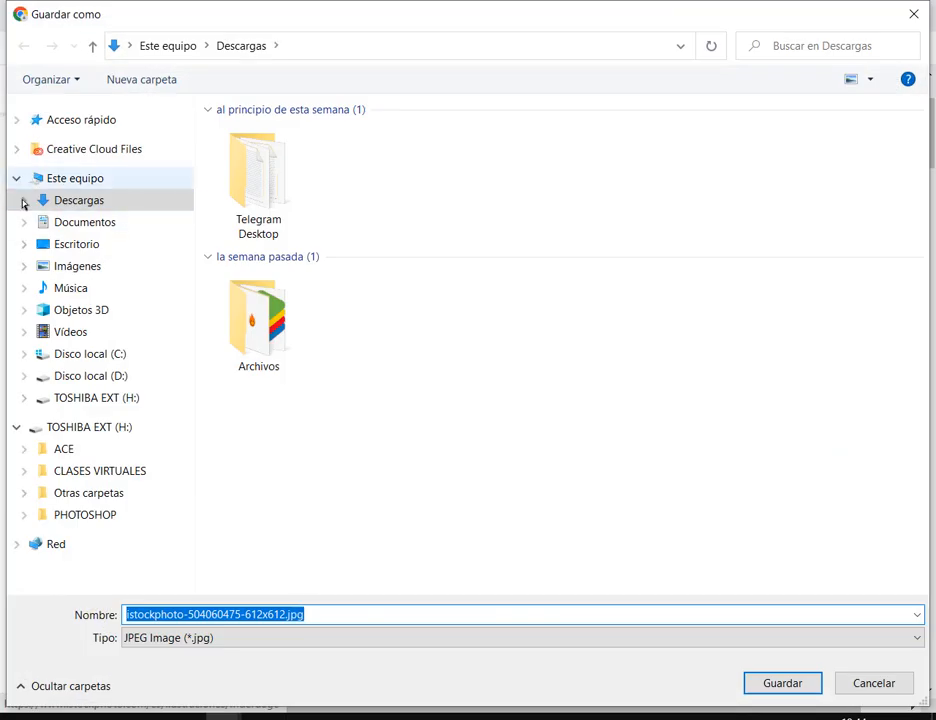
click(77, 244)
click(783, 683)
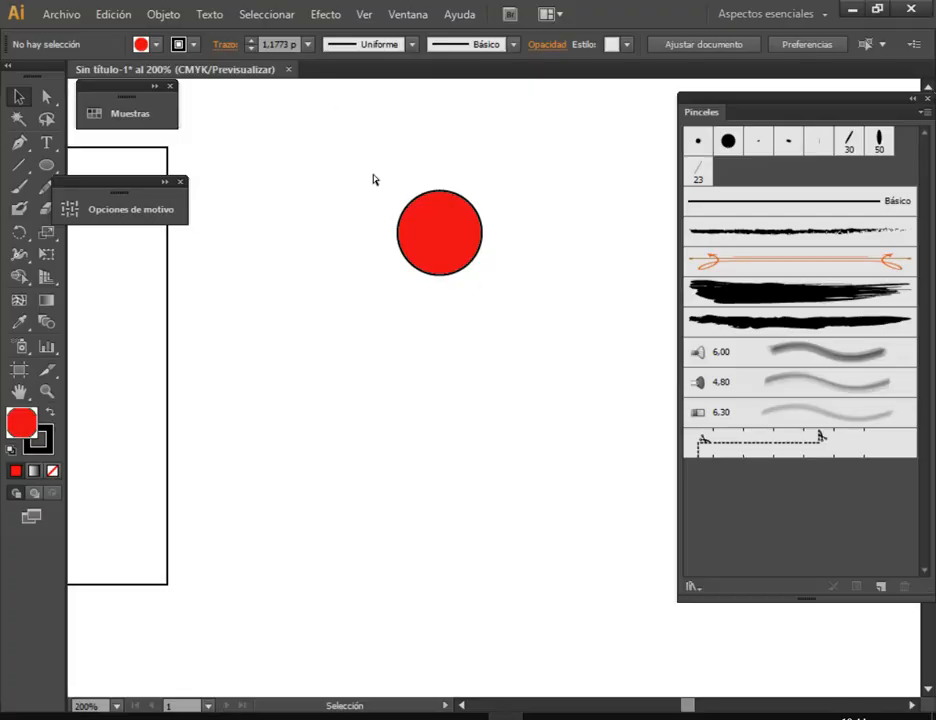
Switch back to Illustrator and place the downloaded holly JPG from Escritorio in the document.
drag(408, 206, 474, 278)
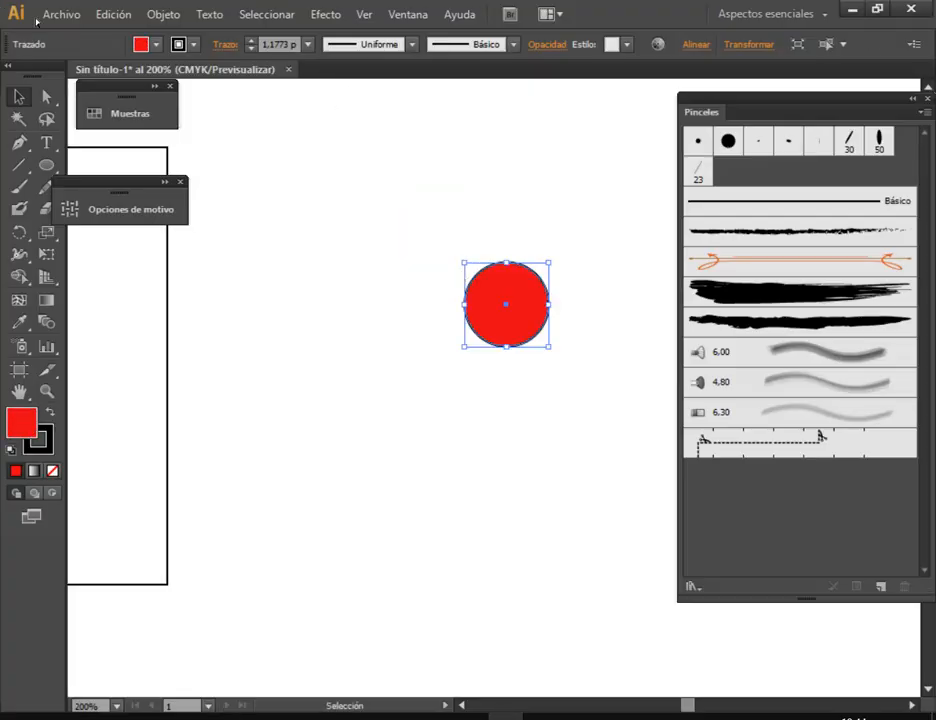
click(60, 14)
click(137, 316)
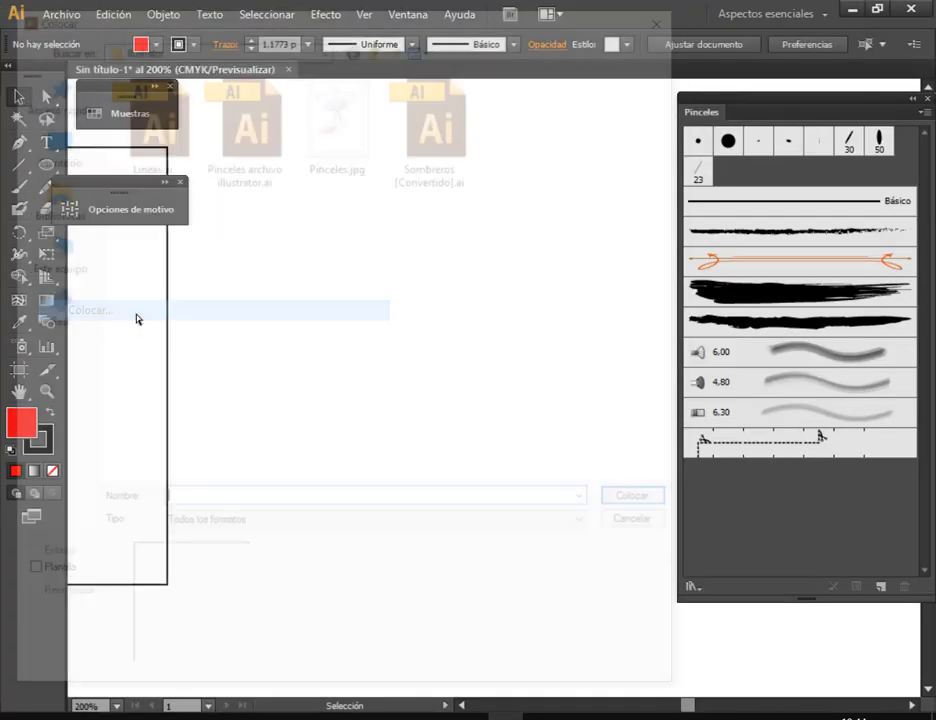
click(50, 155)
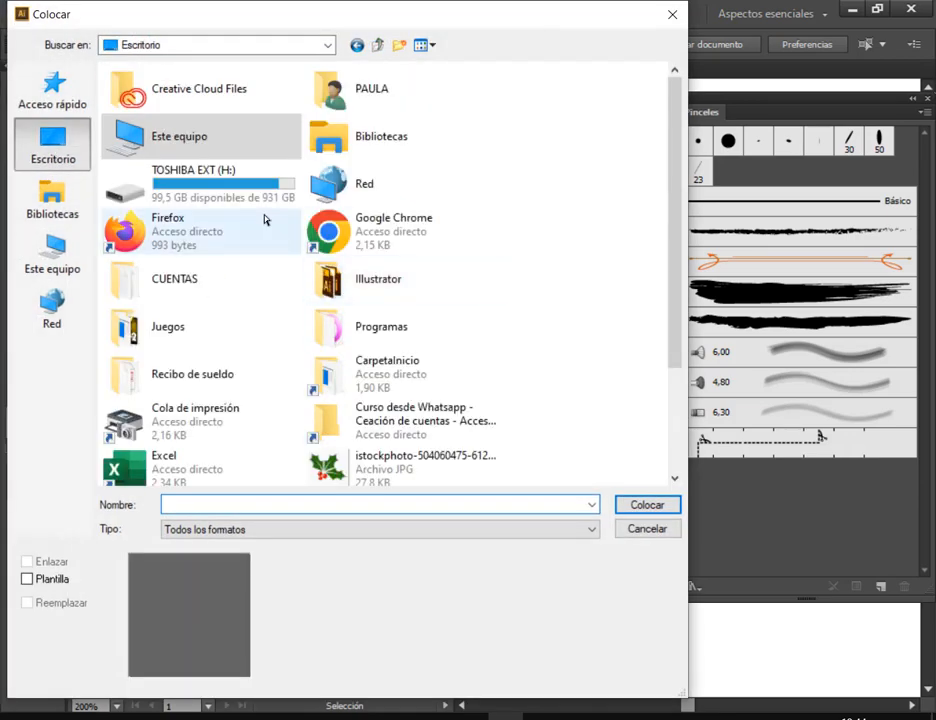
scroll(265, 219, down, 3)
double_click(360, 310)
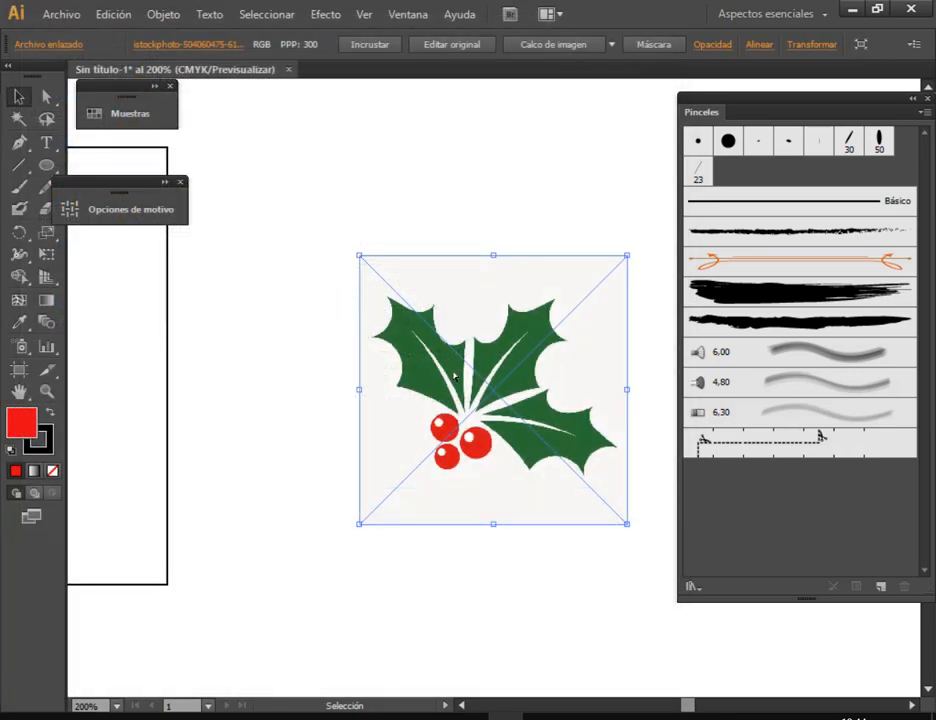
Scale the placed holly image down and position it beside the rectangle.
drag(525, 343, 438, 192)
click(616, 192)
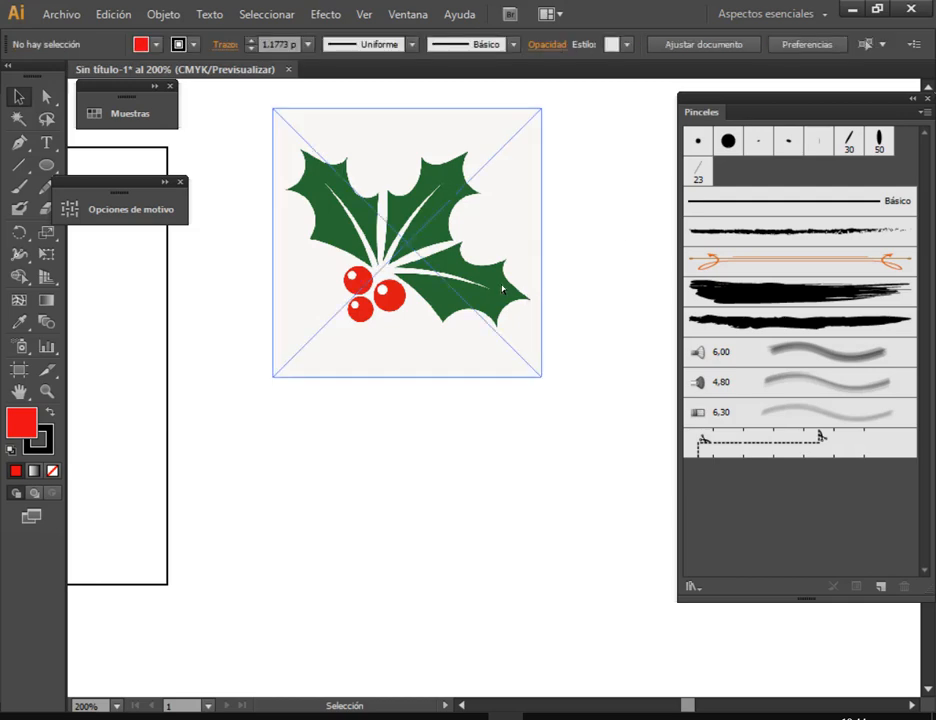
drag(500, 285, 522, 285)
drag(564, 109, 457, 214)
drag(391, 272, 403, 172)
click(545, 196)
click(405, 181)
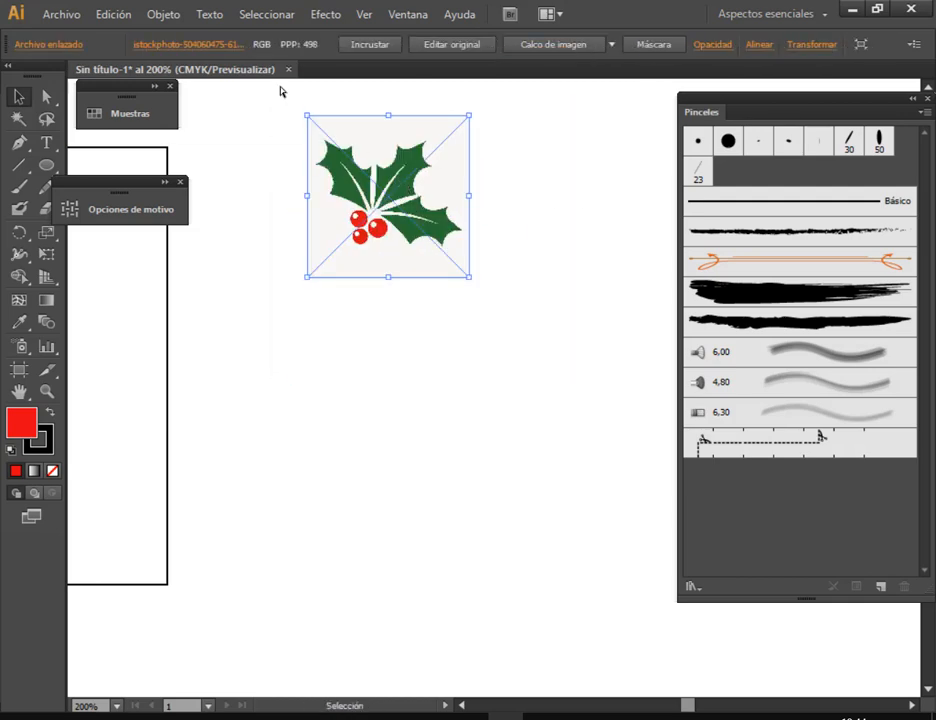
Embed the linked holly image in the document and reposition it for tracing.
click(349, 44)
click(539, 194)
scroll(432, 171, up, 2)
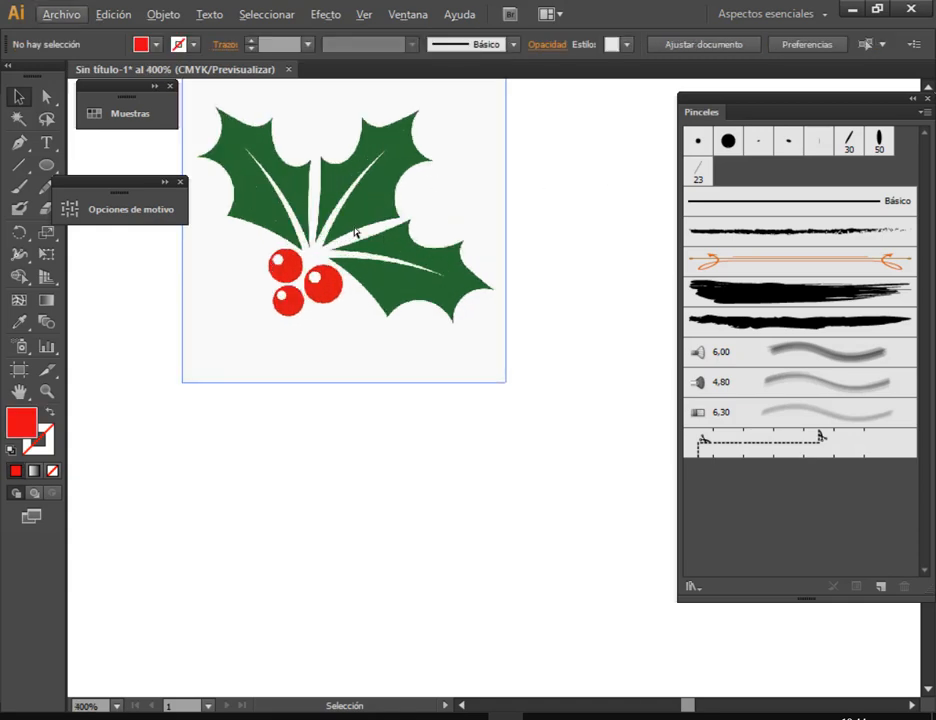
drag(354, 229, 390, 329)
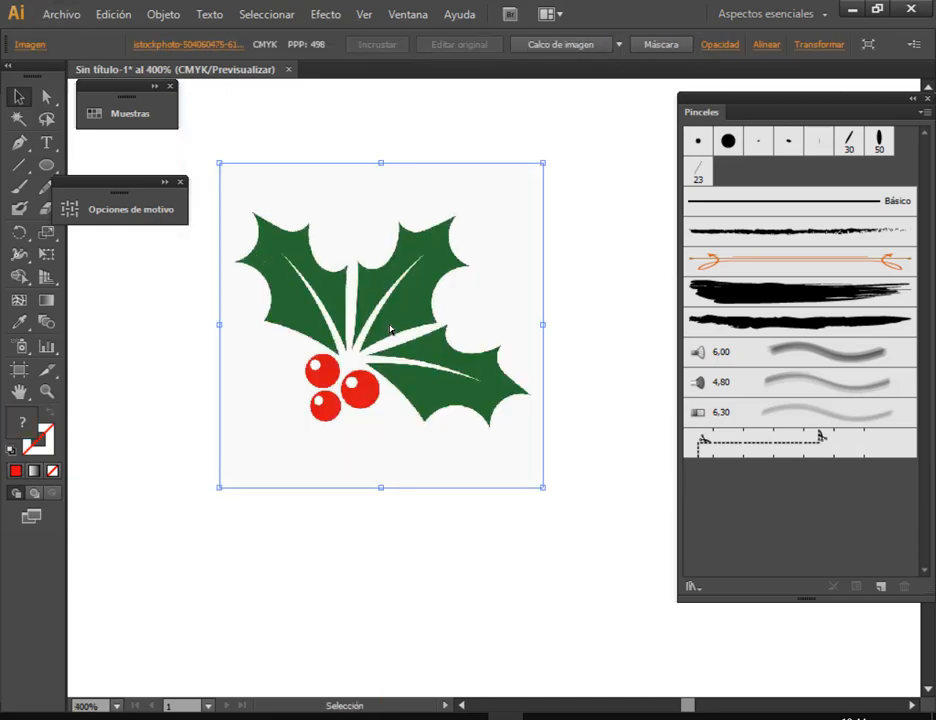
Set the holly image's opacity to 40%.
click(19, 142)
click(19, 96)
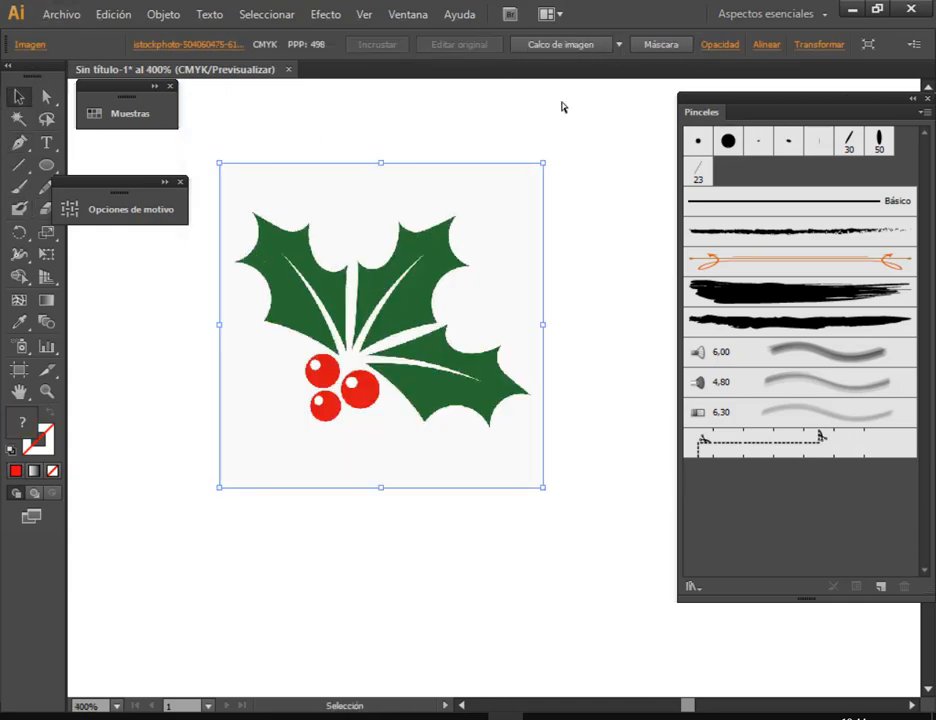
click(475, 147)
click(443, 198)
click(716, 44)
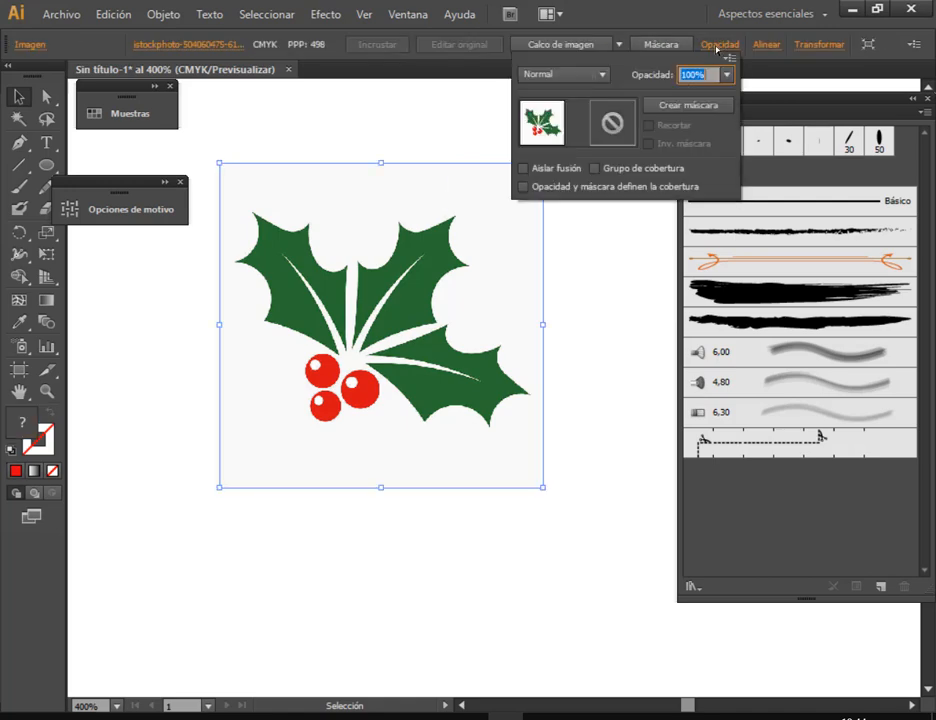
click(726, 75)
click(746, 171)
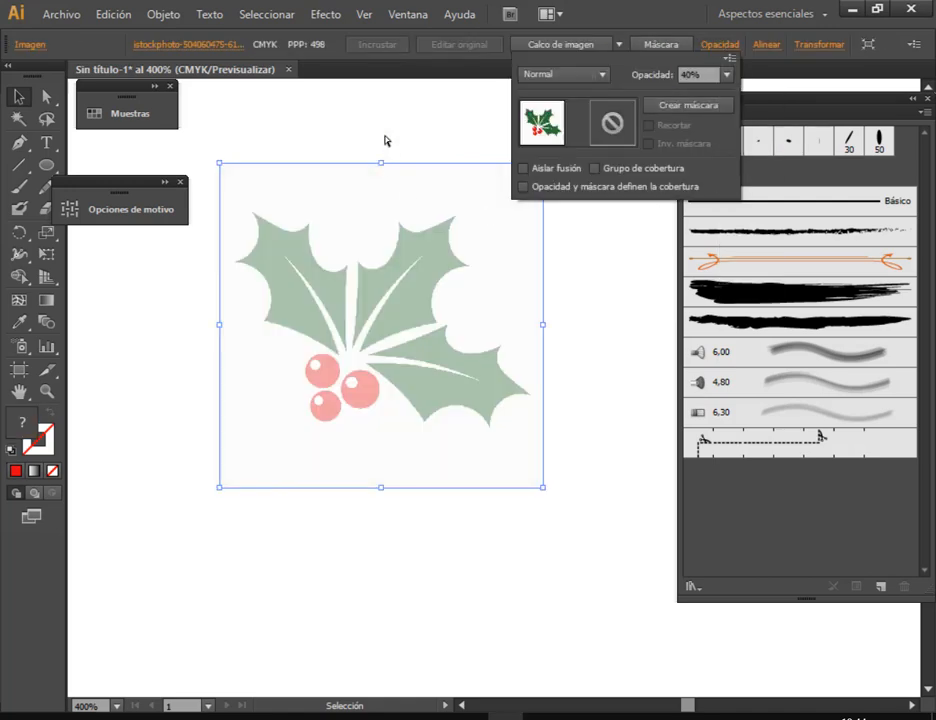
click(422, 260)
Lock the faded holly image as a tracing template.
click(209, 14)
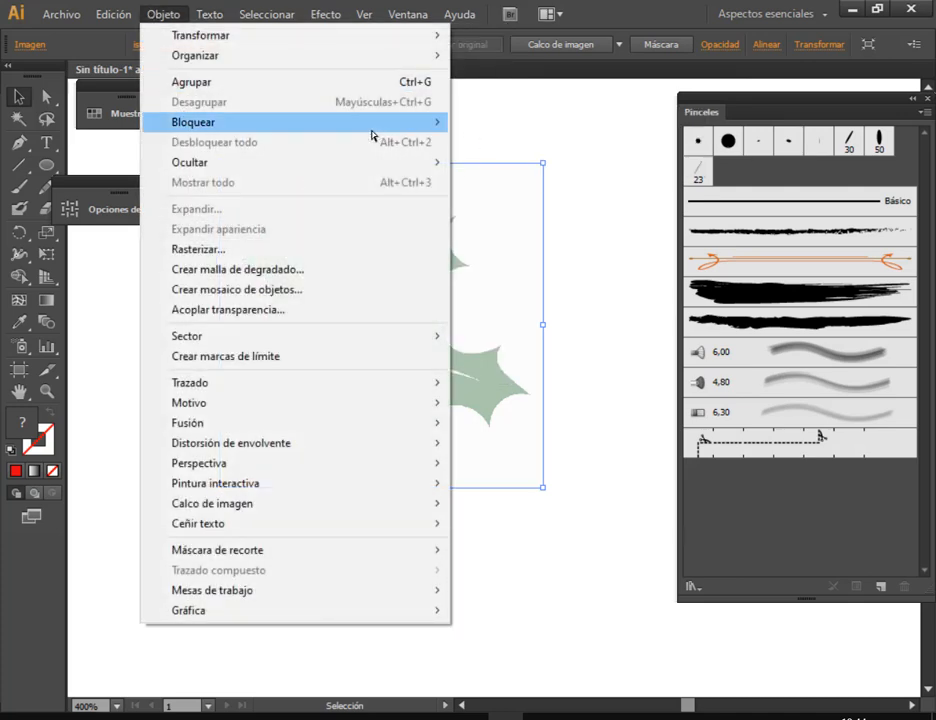
mouse_move(380, 122)
click(503, 128)
scroll(328, 307, up, 1)
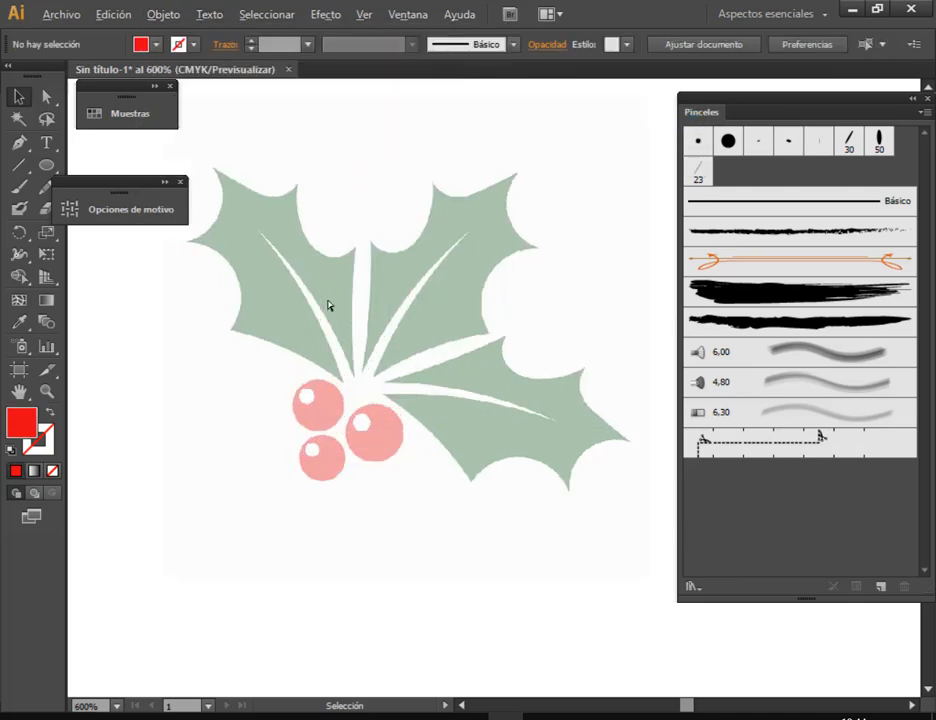
Trace the upper-left holly leaf with a straight-segment Pen path through its outer tips and base.
click(18, 143)
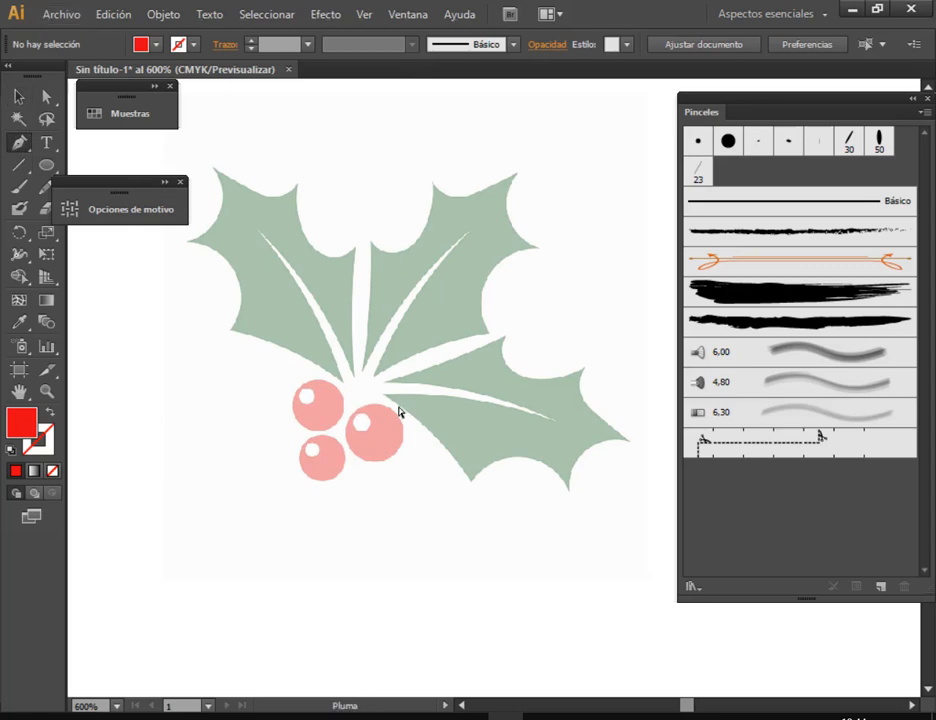
click(342, 381)
click(229, 329)
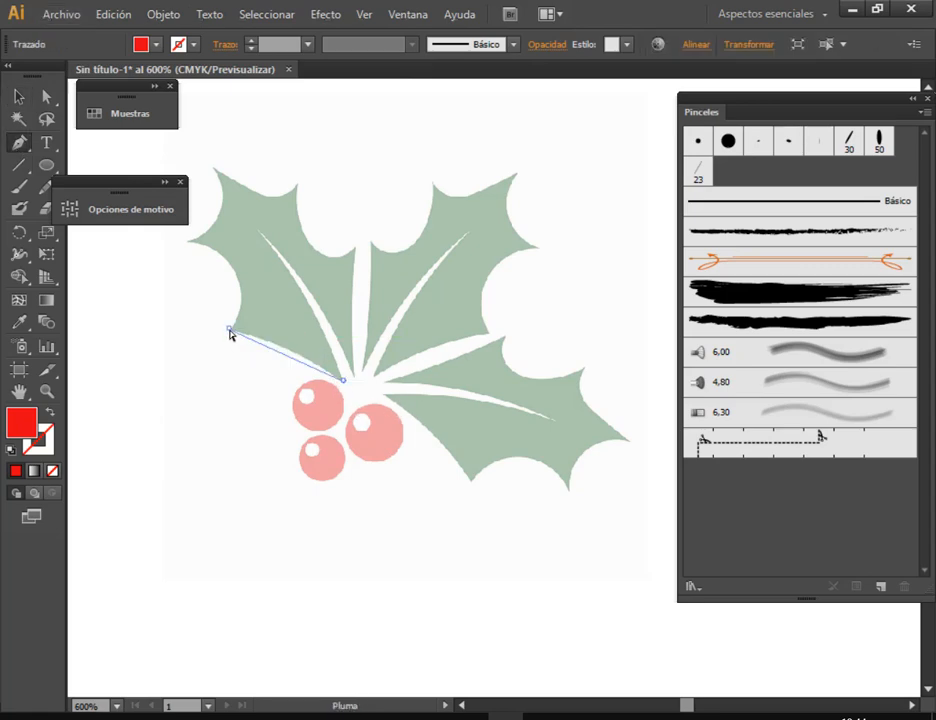
click(186, 240)
click(212, 164)
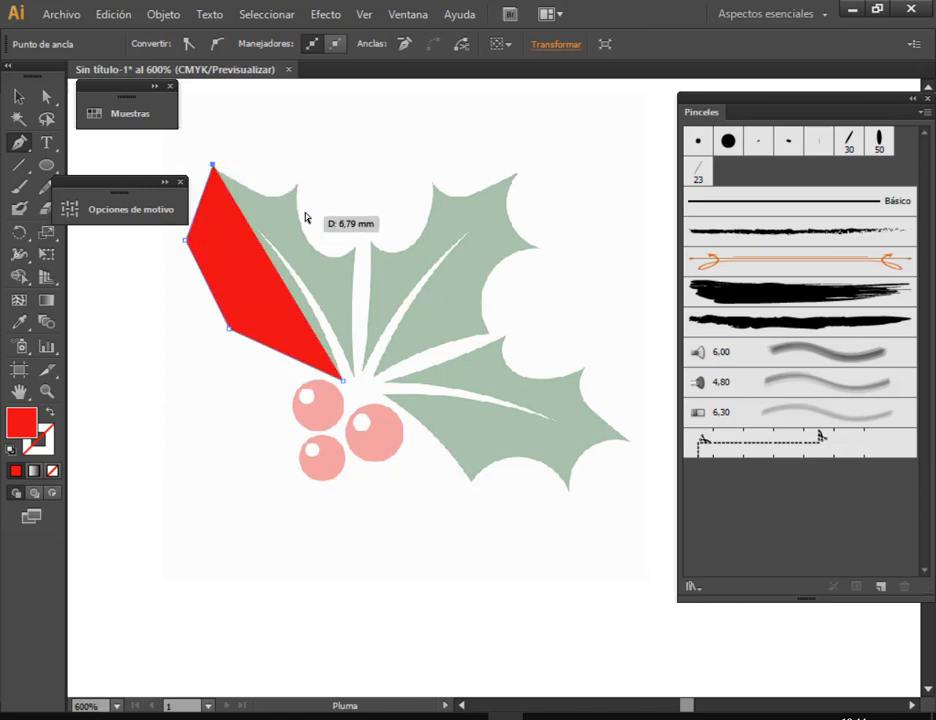
click(296, 185)
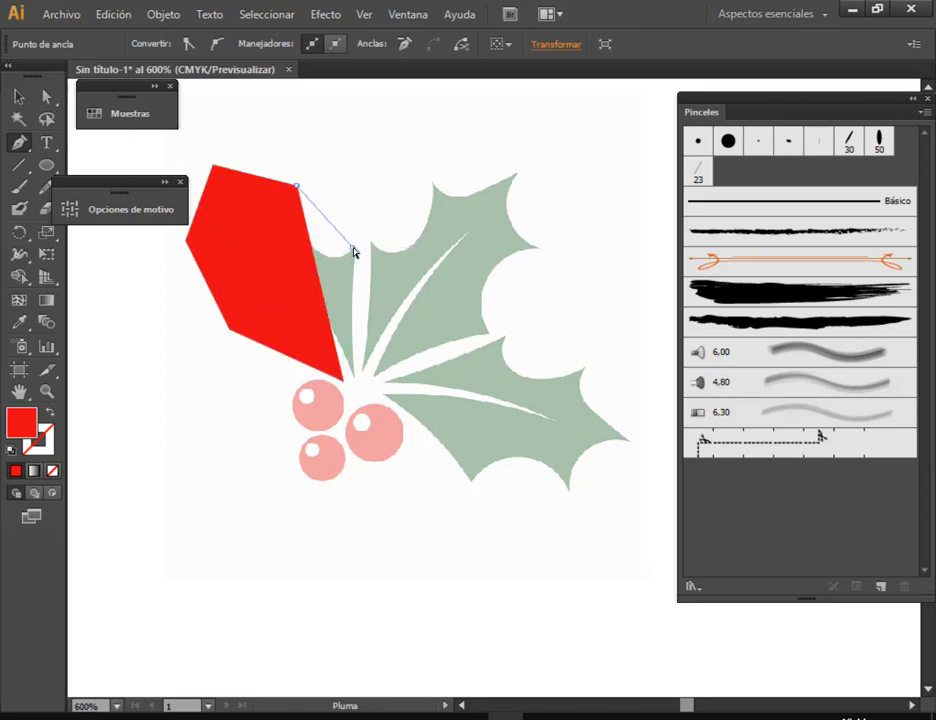
click(353, 250)
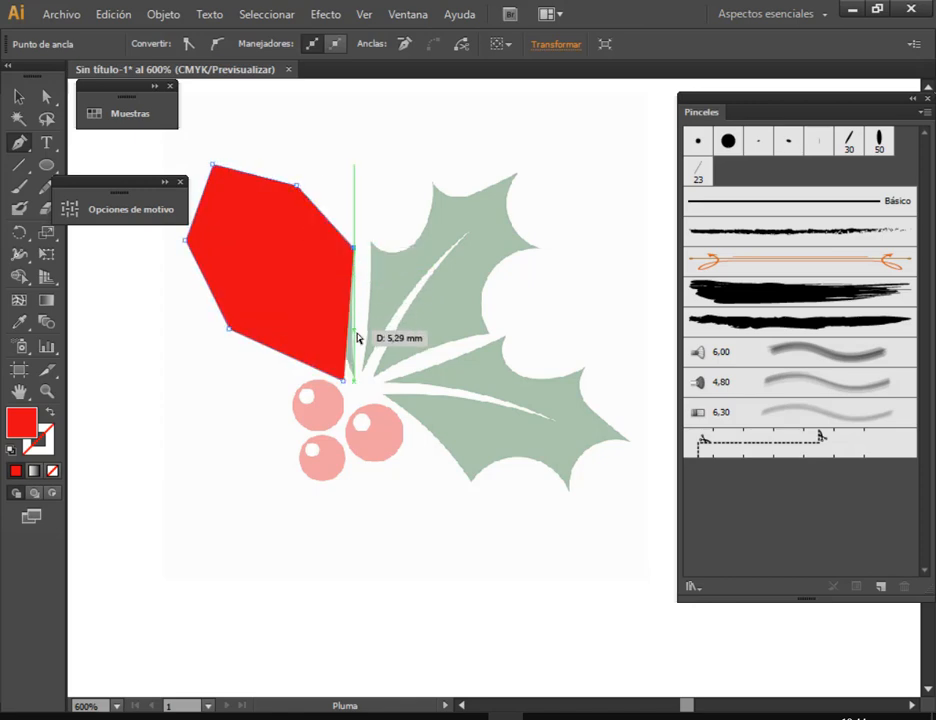
click(344, 382)
Swap the leaf path's fill and stroke, and close the Opciones de motivo and Muestras panels.
click(51, 413)
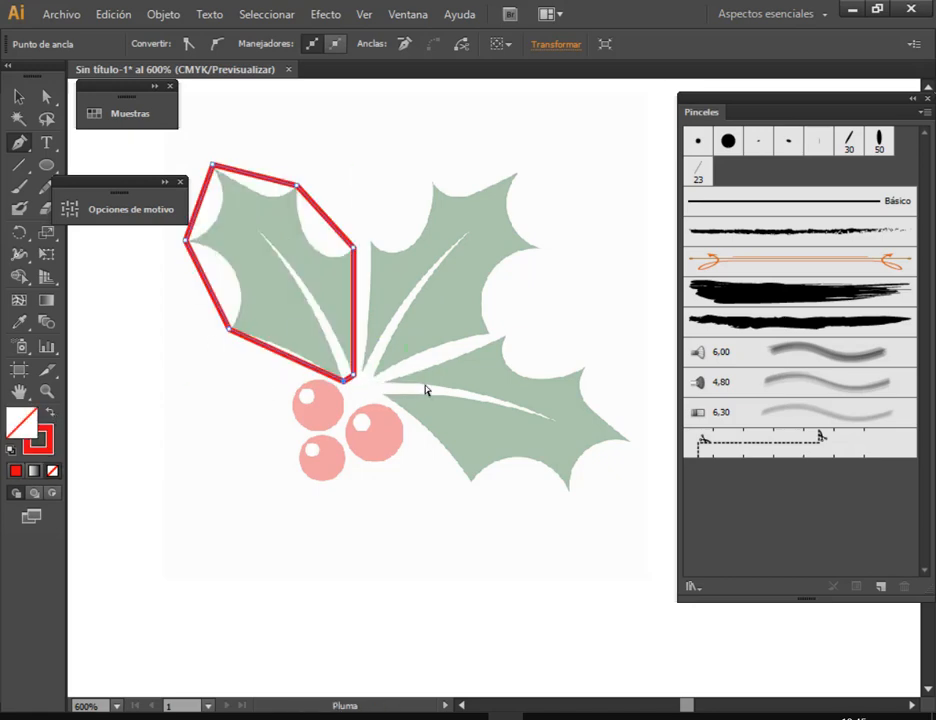
click(180, 183)
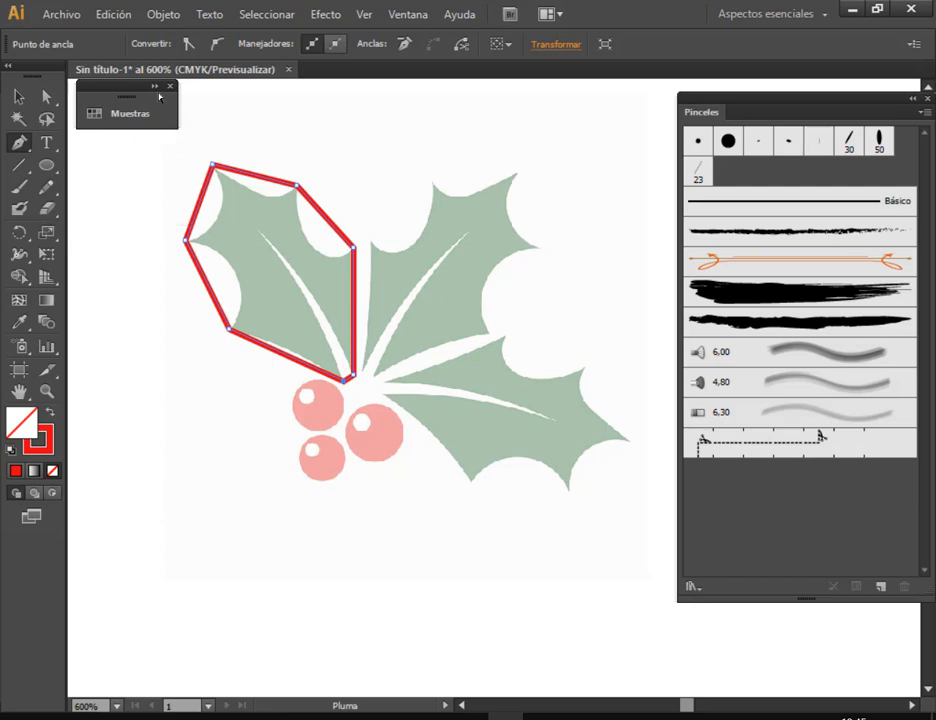
click(172, 88)
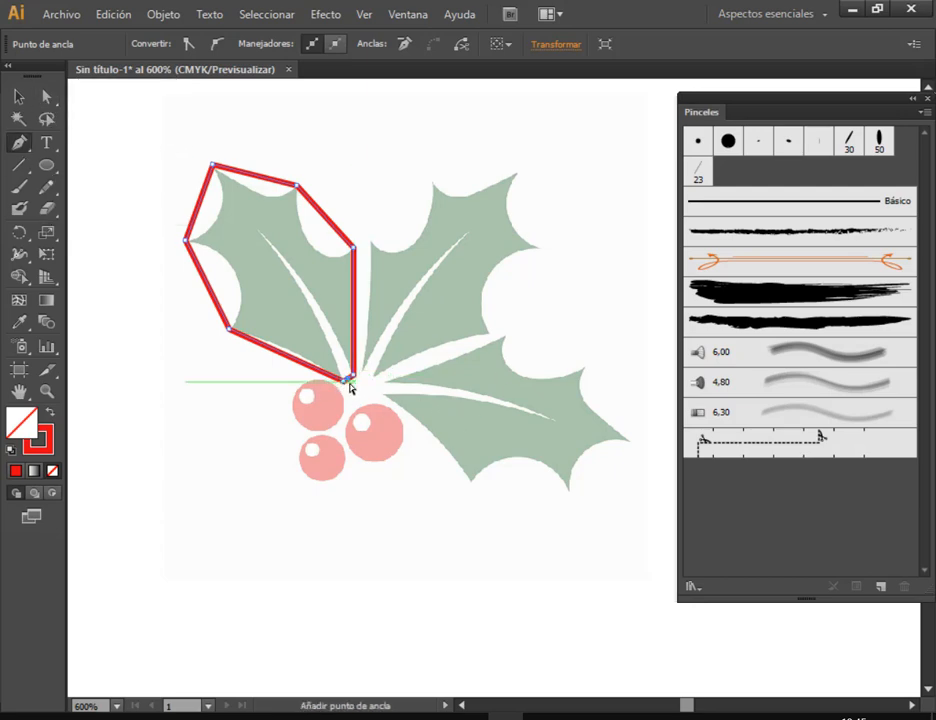
Add an anchor point on the leaf path's short base segment and move it to the upper end of the leaf's central vein.
key(a)
drag(350, 386, 256, 233)
scroll(257, 234, up, 2)
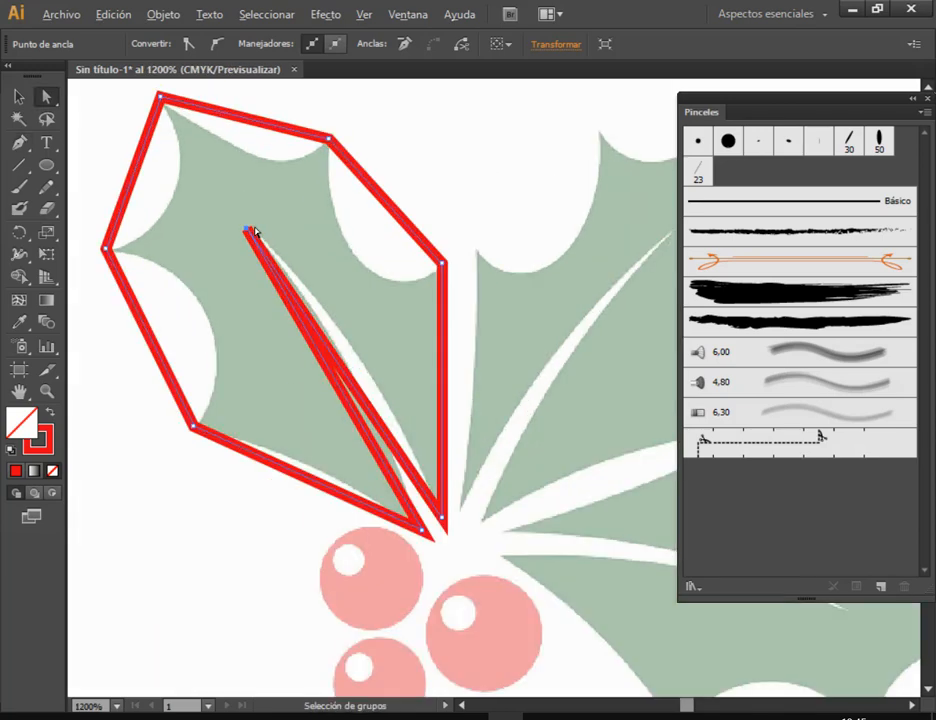
drag(328, 313, 397, 426)
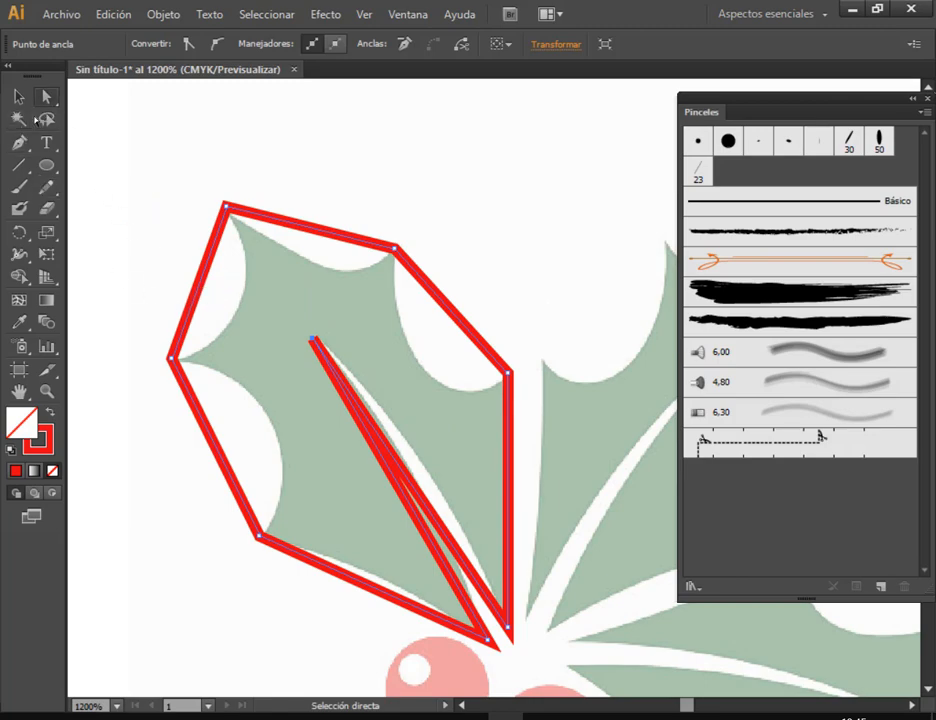
Detach the Pen tool group and curve the leaf path's left and upper edges with the Convert Anchor Point tool to follow the template.
drag(18, 142, 382, 203)
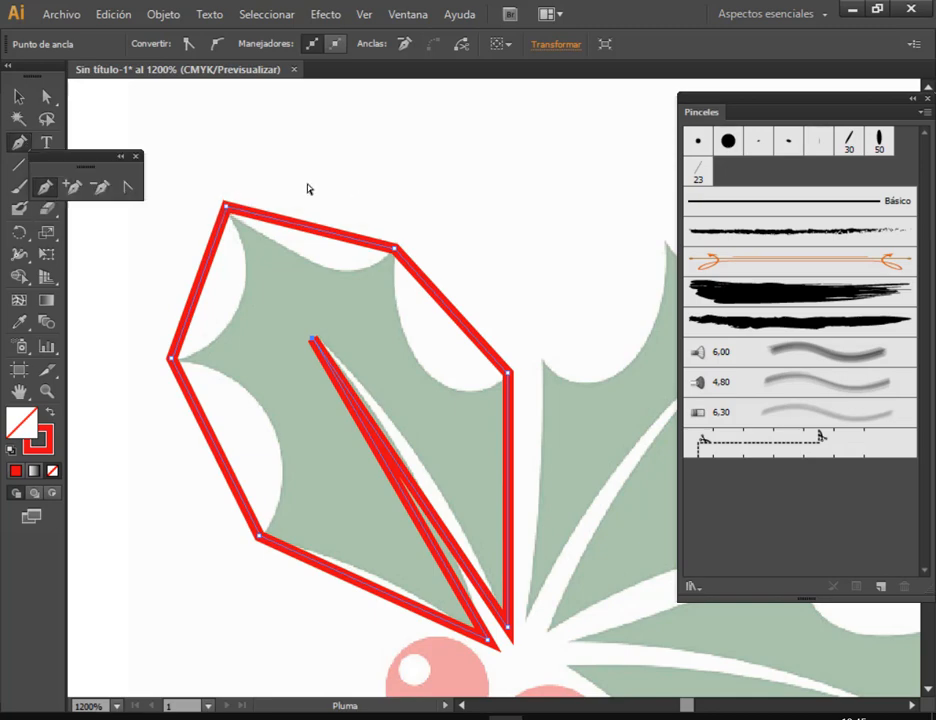
drag(92, 160, 164, 115)
click(201, 142)
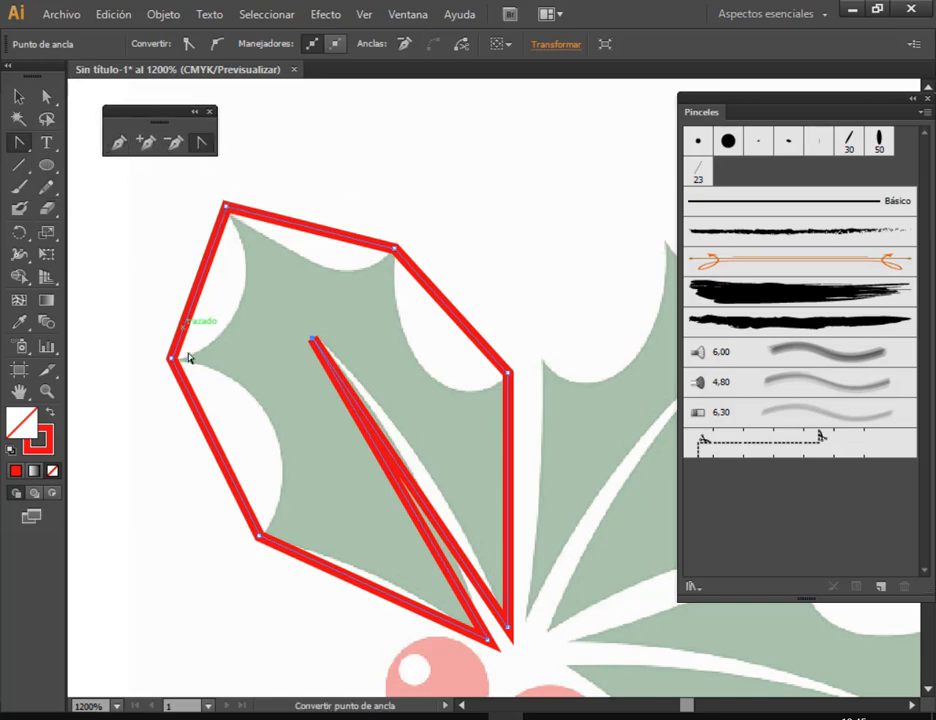
mouse_move(172, 358)
mouse_down()
mouse_move(204, 377)
mouse_move(253, 334)
mouse_move(292, 327)
mouse_up()
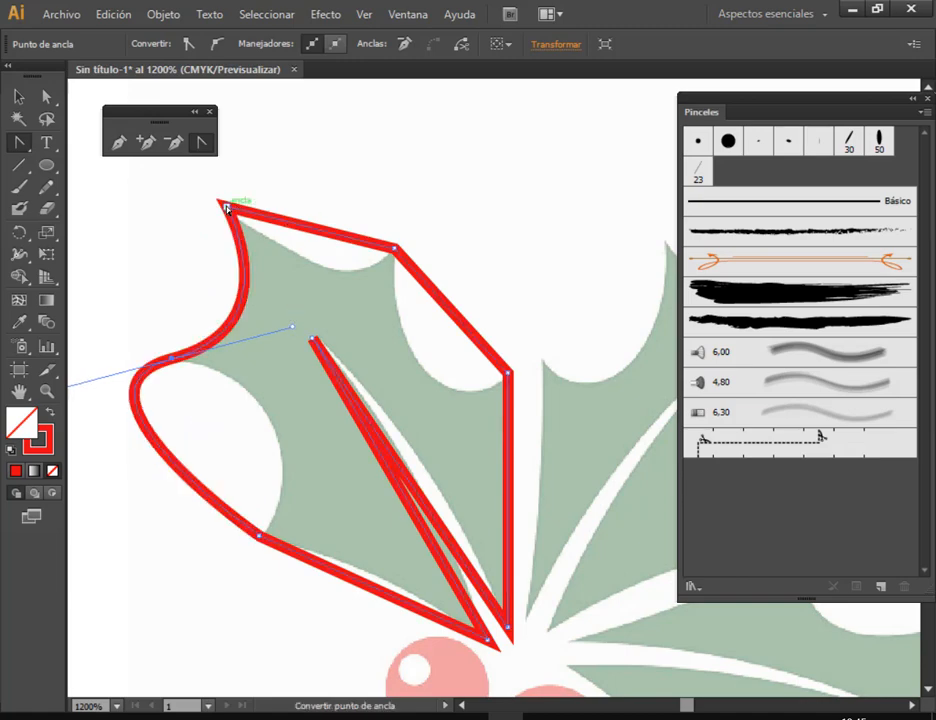
mouse_move(227, 208)
mouse_down()
mouse_move(246, 192)
mouse_move(228, 172)
mouse_move(219, 183)
mouse_move(215, 174)
mouse_move(272, 188)
mouse_move(341, 288)
mouse_move(336, 324)
mouse_move(349, 318)
mouse_up()
Break the direction handle at the leaf's right tip so its right edge bends slightly inward down to the base.
mouse_move(509, 376)
mouse_down()
mouse_move(570, 386)
mouse_move(602, 319)
mouse_move(633, 295)
mouse_move(636, 320)
mouse_move(614, 293)
mouse_move(602, 379)
mouse_move(514, 449)
mouse_move(515, 400)
mouse_up()
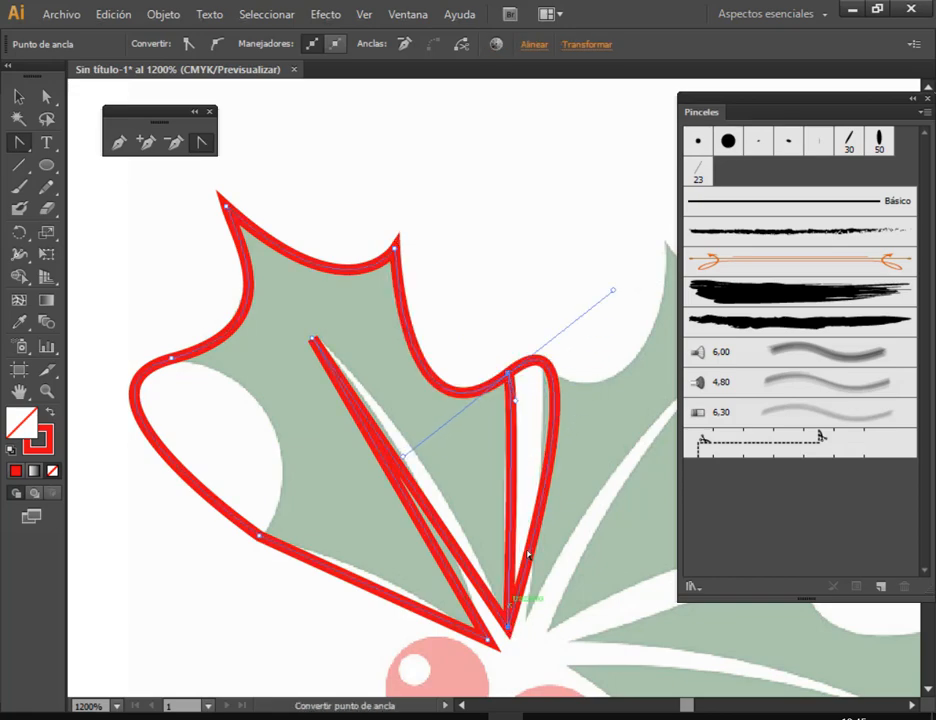
key(ctrl+z)
key(a)
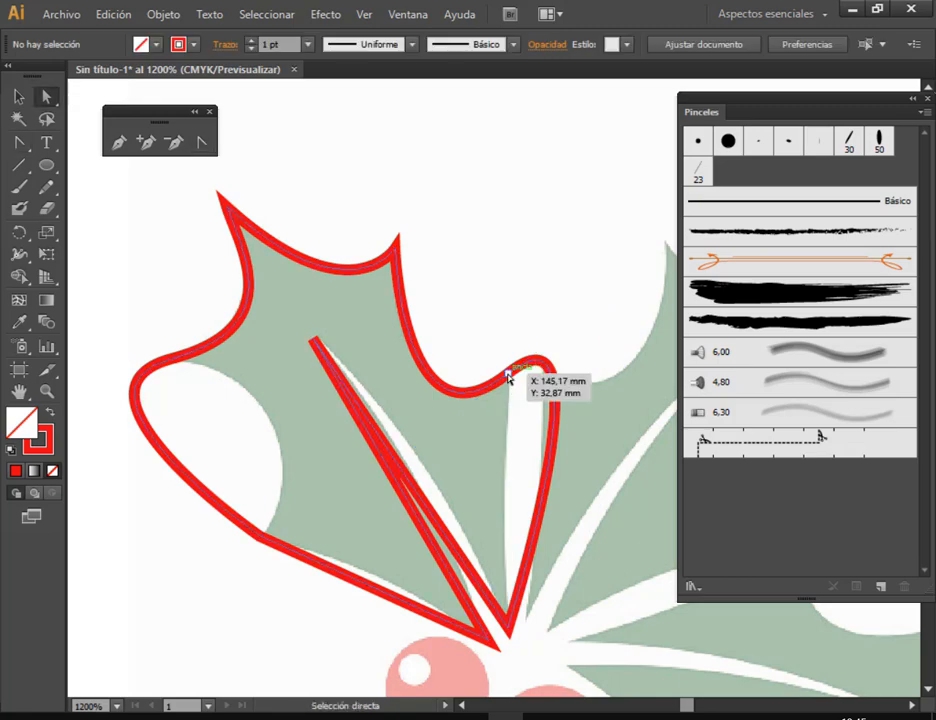
click(510, 377)
drag(615, 292, 592, 311)
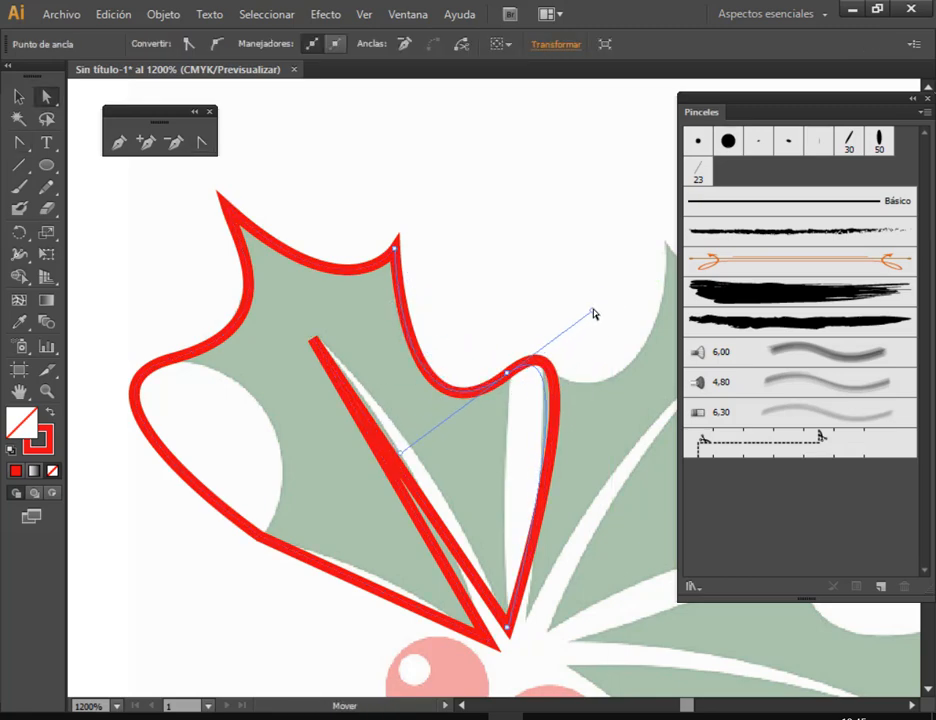
click(203, 141)
drag(594, 313, 497, 497)
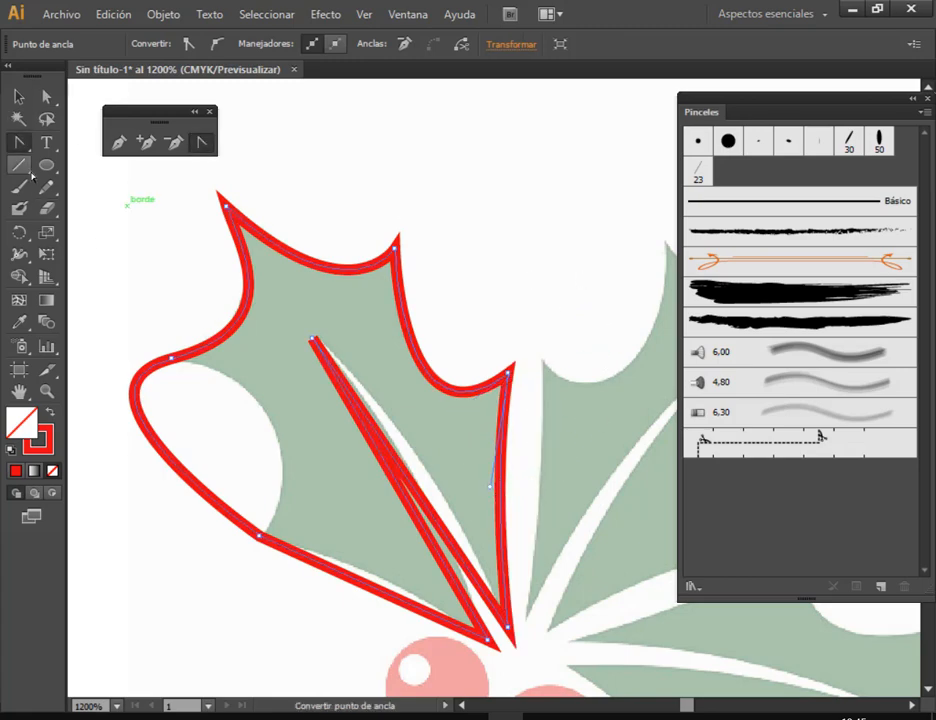
Curve the leaf's two lower-left edges inward by breaking the left tip's handle and converting the lower tip's anchor point.
click(46, 96)
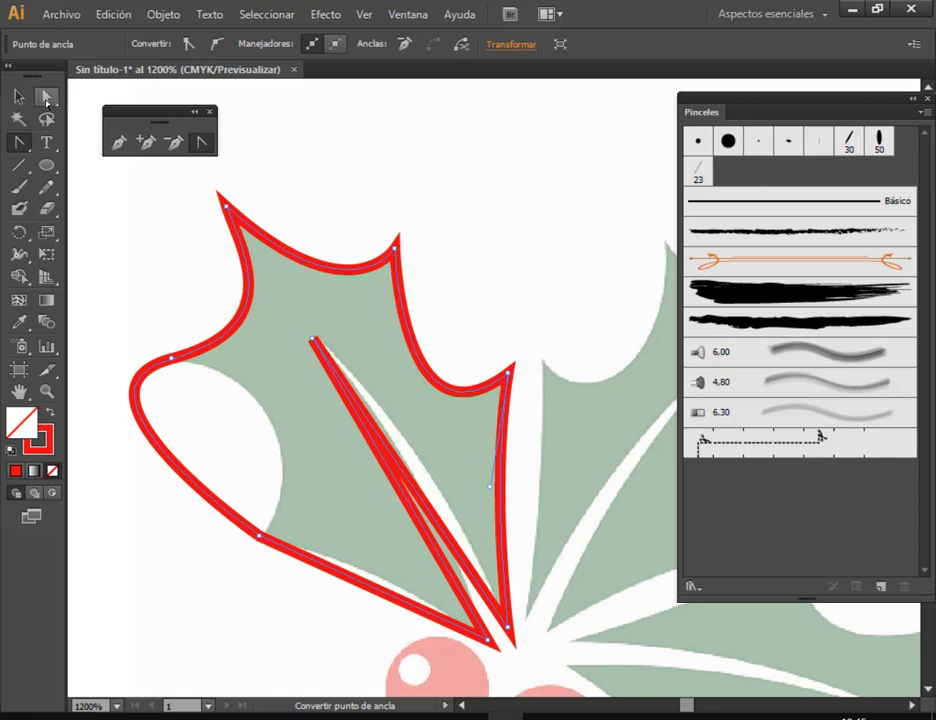
click(171, 360)
drag(224, 456, 322, 388)
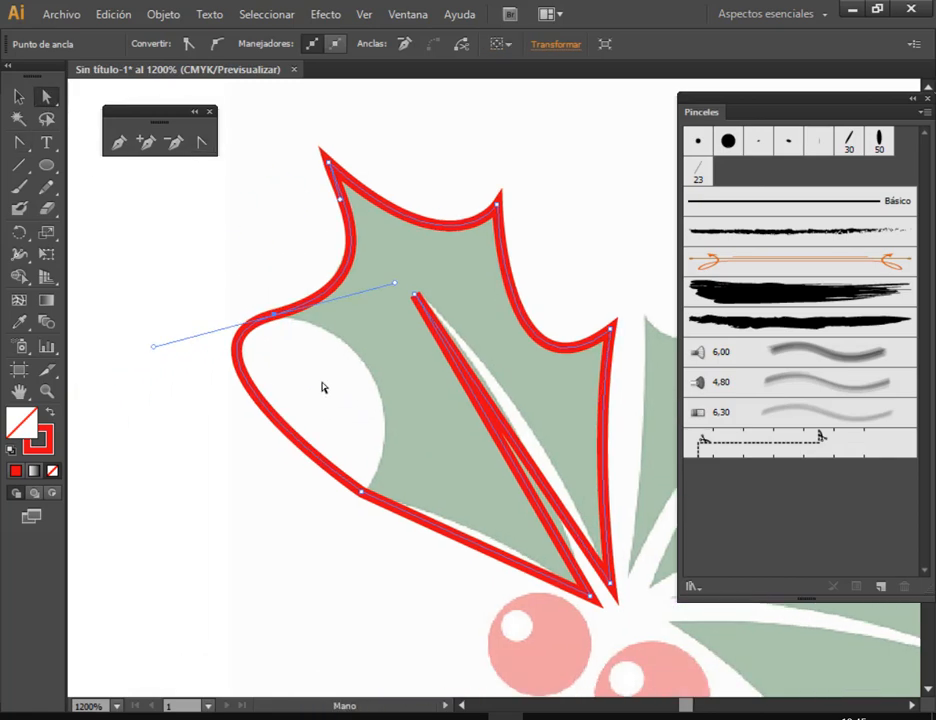
click(201, 144)
drag(151, 352, 451, 360)
drag(420, 453, 339, 366)
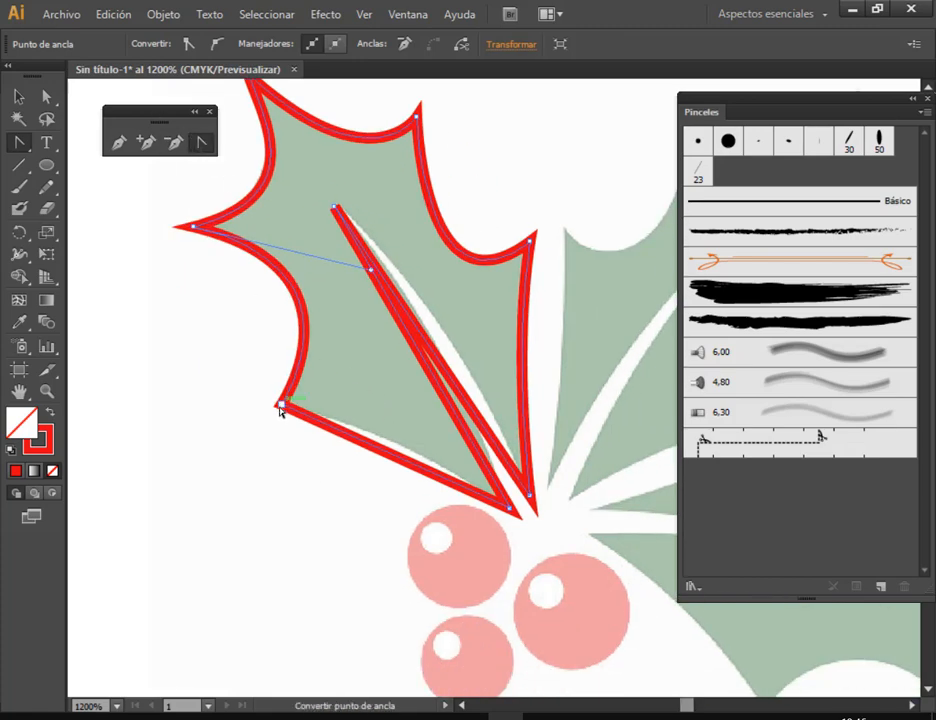
mouse_move(281, 405)
mouse_down()
mouse_move(290, 443)
mouse_move(242, 393)
mouse_move(283, 383)
mouse_move(268, 431)
mouse_move(396, 425)
mouse_up()
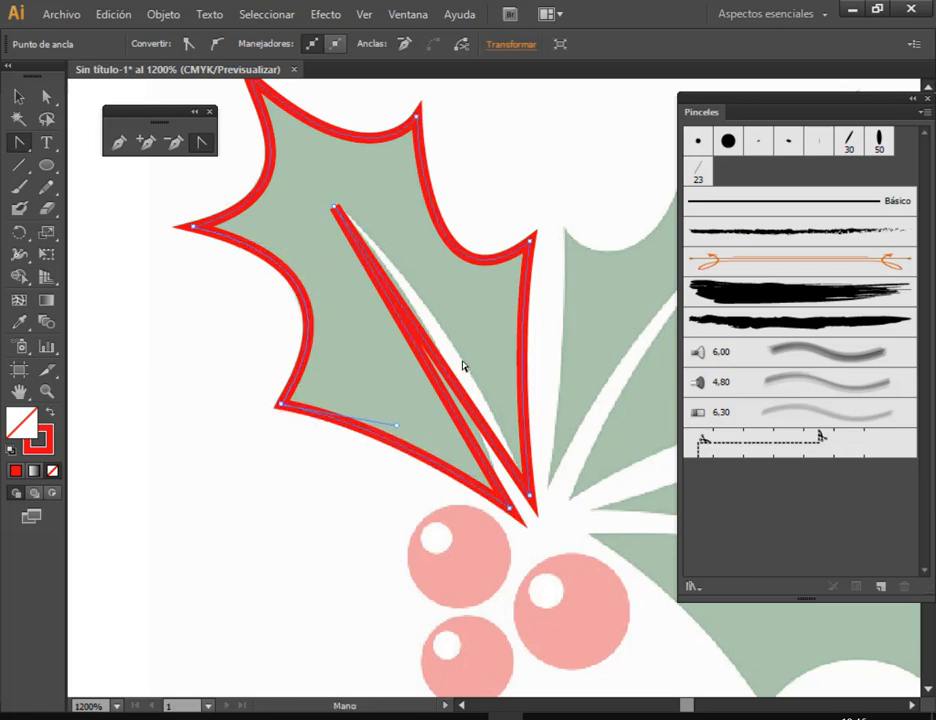
Curve both sides of the leaf's central vein from its upper anchor point to match the template's white gap.
drag(463, 367, 455, 411)
mouse_move(329, 251)
mouse_down()
mouse_move(355, 234)
mouse_move(287, 265)
mouse_up()
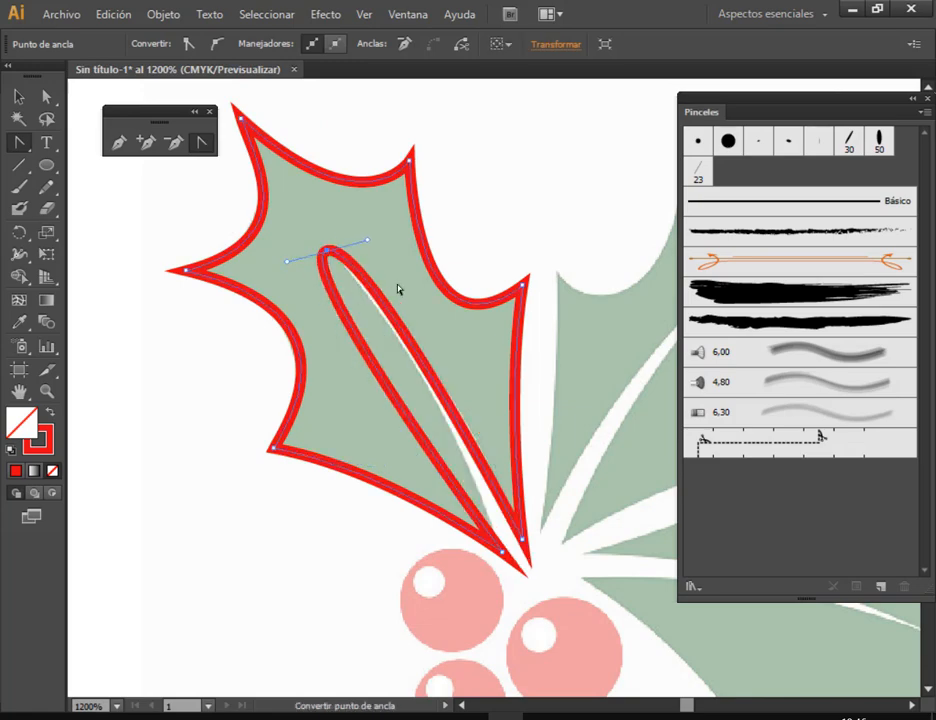
drag(371, 244, 439, 306)
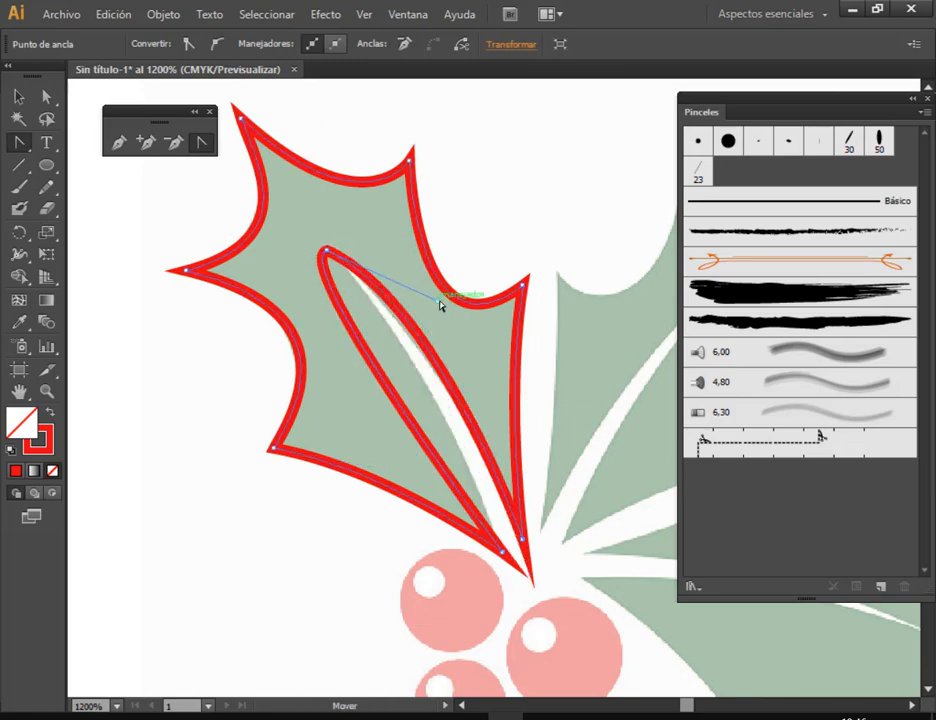
key(a)
click(327, 251)
click(201, 142)
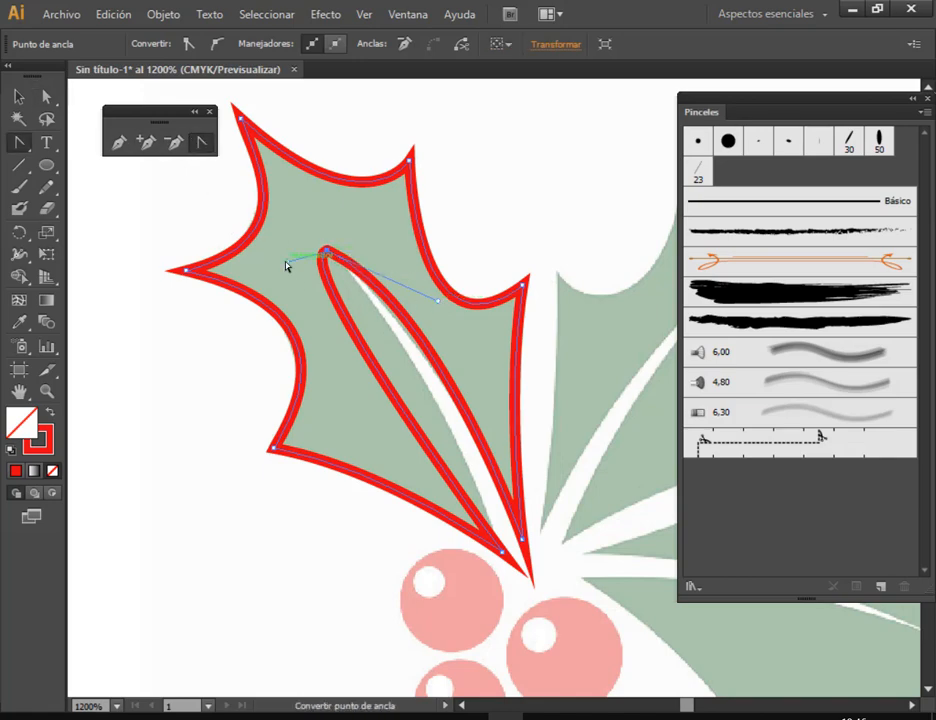
mouse_move(287, 265)
mouse_down()
mouse_move(403, 359)
mouse_move(464, 393)
mouse_move(467, 420)
mouse_up()
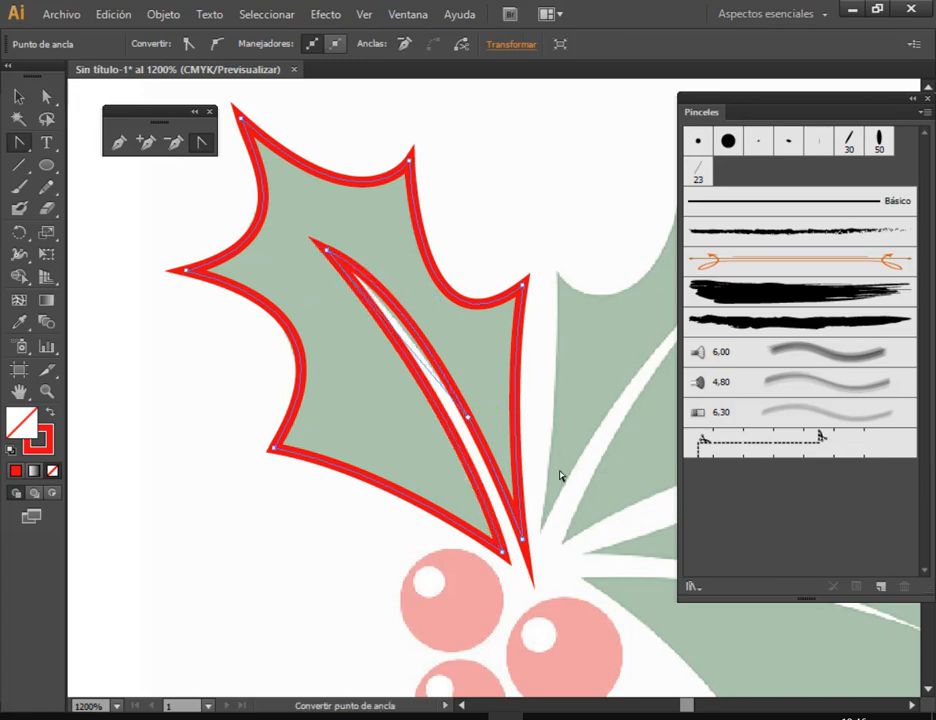
Swap the traced leaf's fill and stroke to give it a solid red fill, and deselect it.
click(22, 97)
scroll(475, 318, down, 2)
drag(543, 389, 378, 413)
click(380, 229)
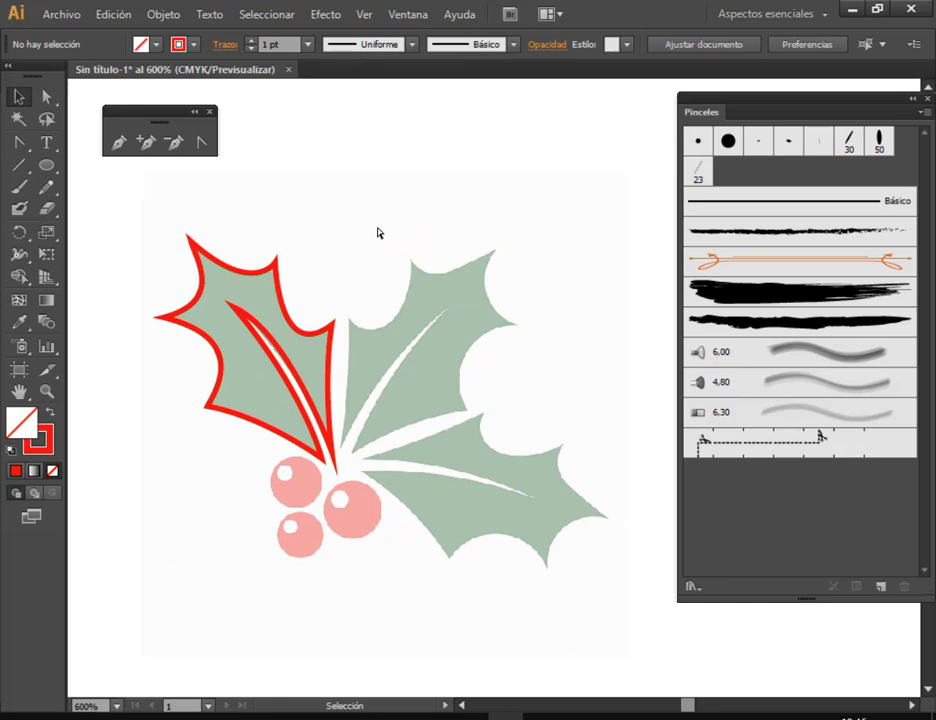
click(325, 333)
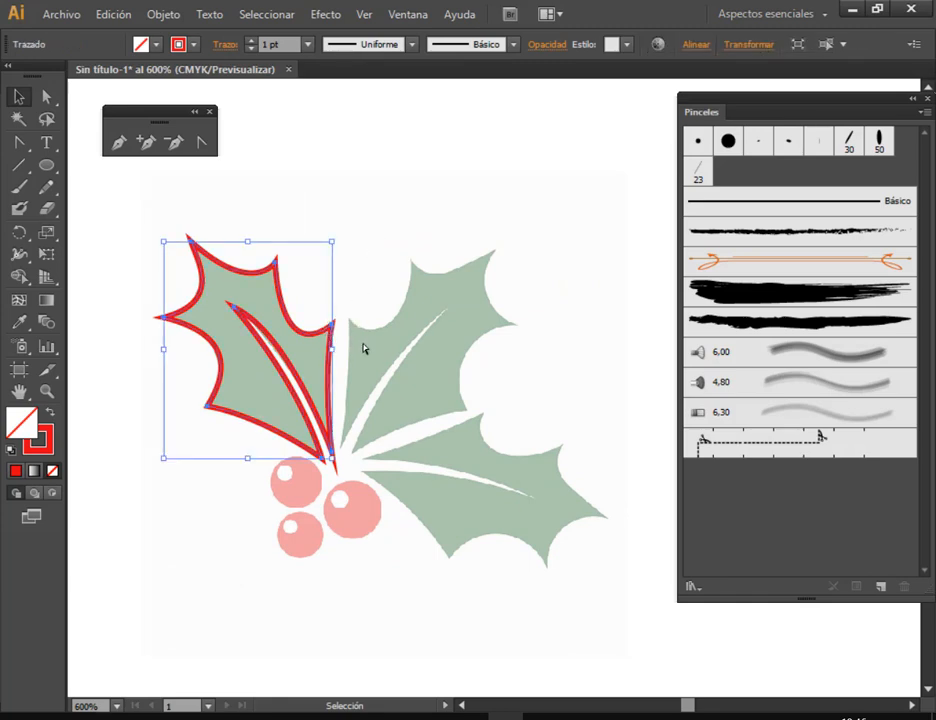
click(51, 413)
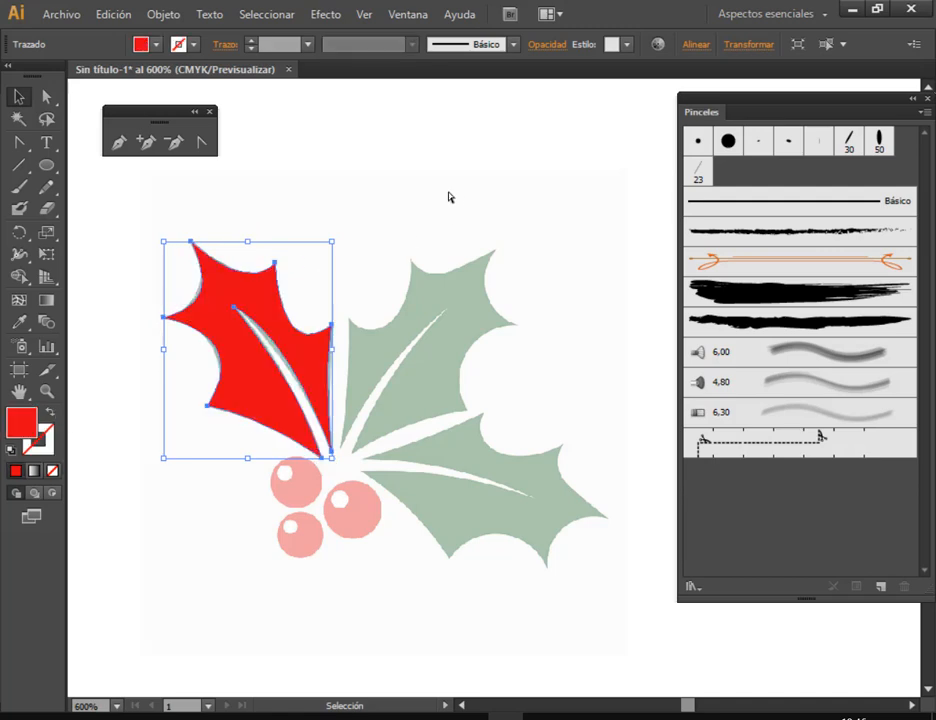
click(362, 214)
Rotate a copy of the red leaf by 291° about the point where the three leaves converge.
click(310, 349)
click(18, 232)
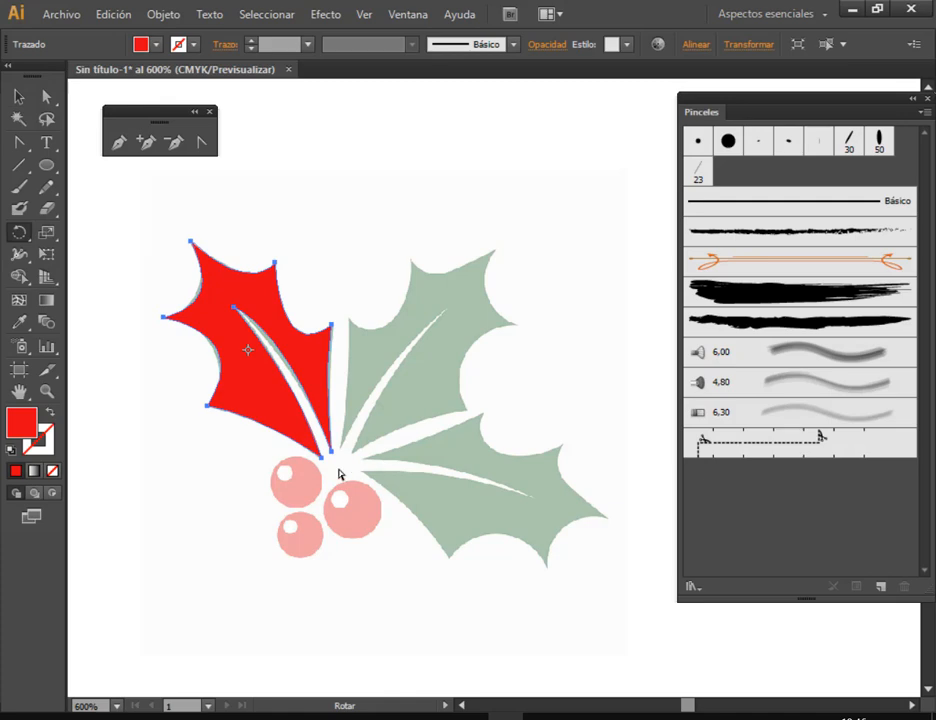
alt+click(337, 468)
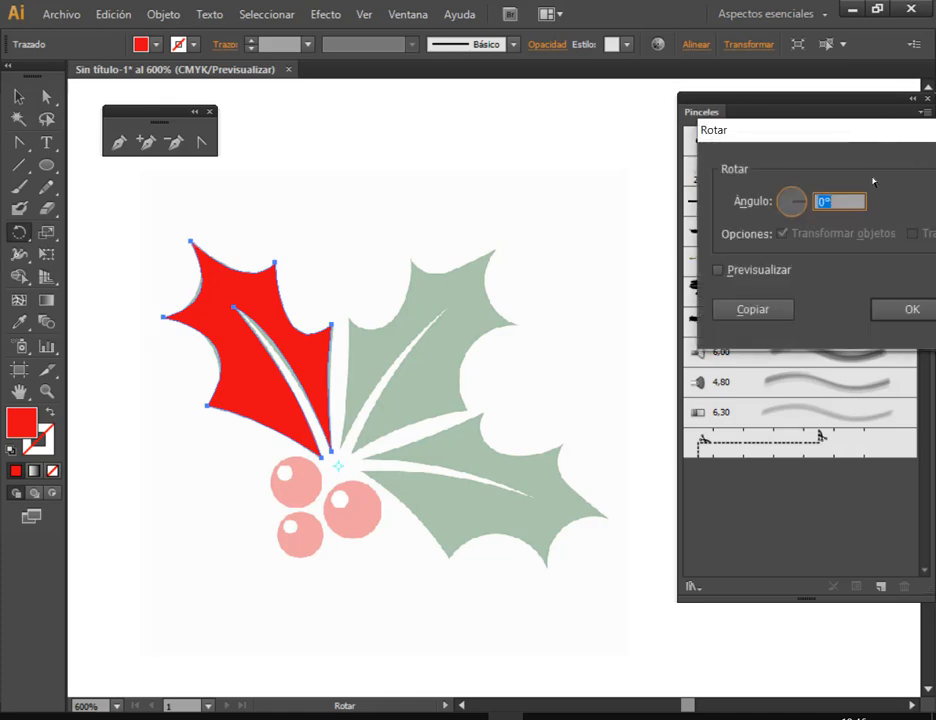
click(774, 279)
drag(819, 141, 697, 131)
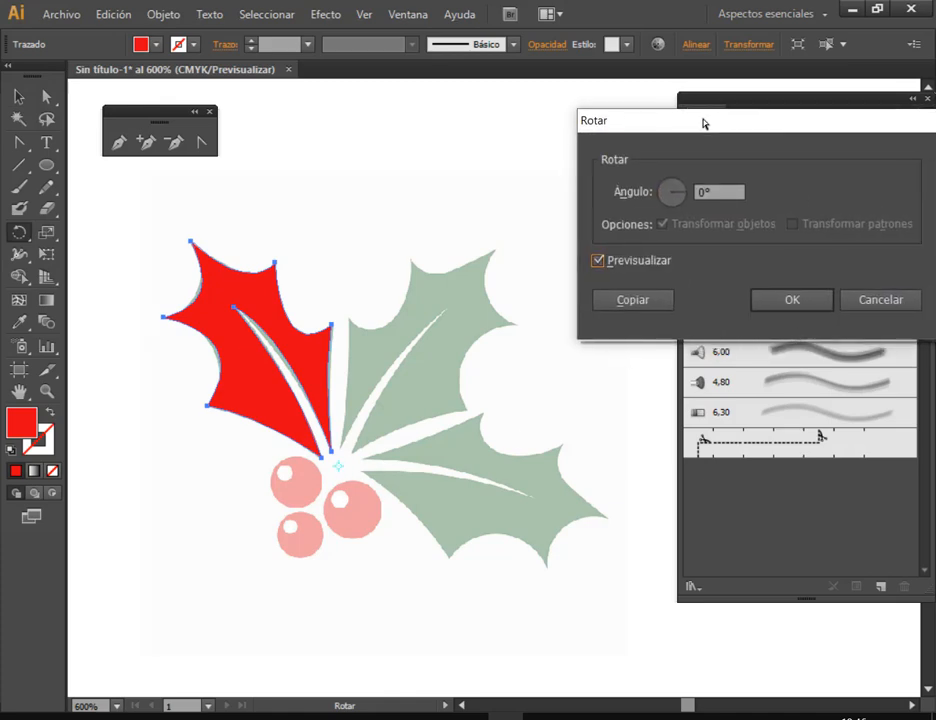
click(671, 191)
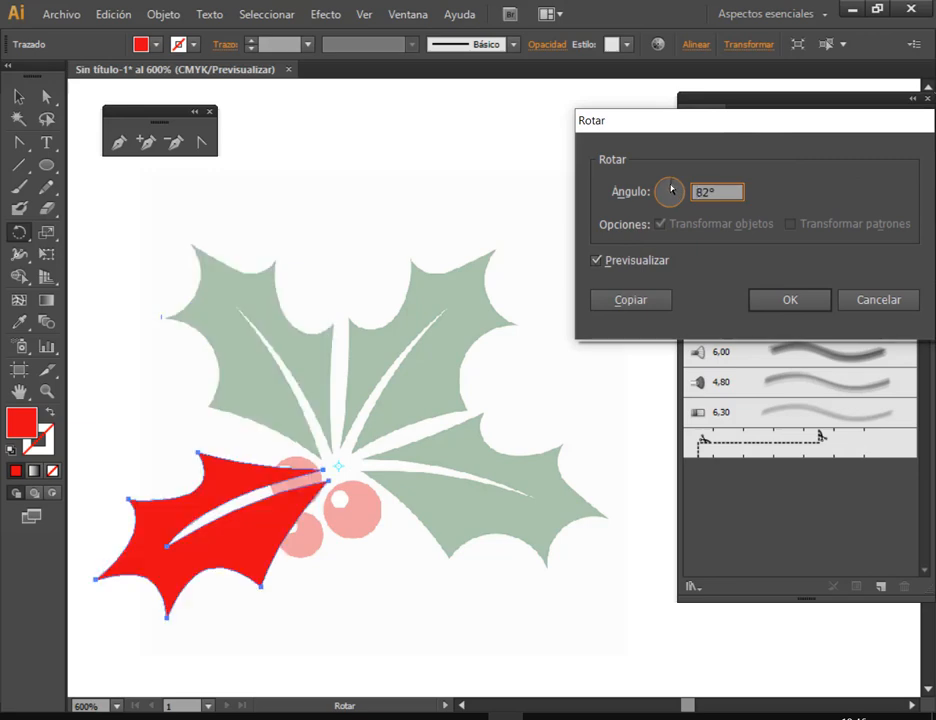
drag(676, 196, 673, 201)
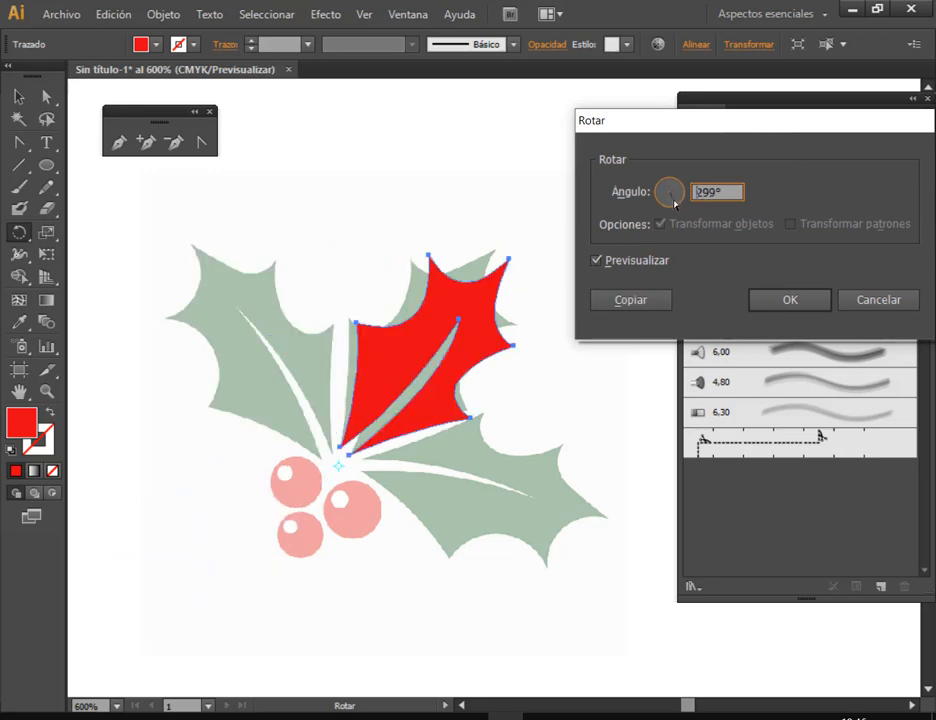
scroll(716, 190, up, 3)
scroll(720, 195, down, 10)
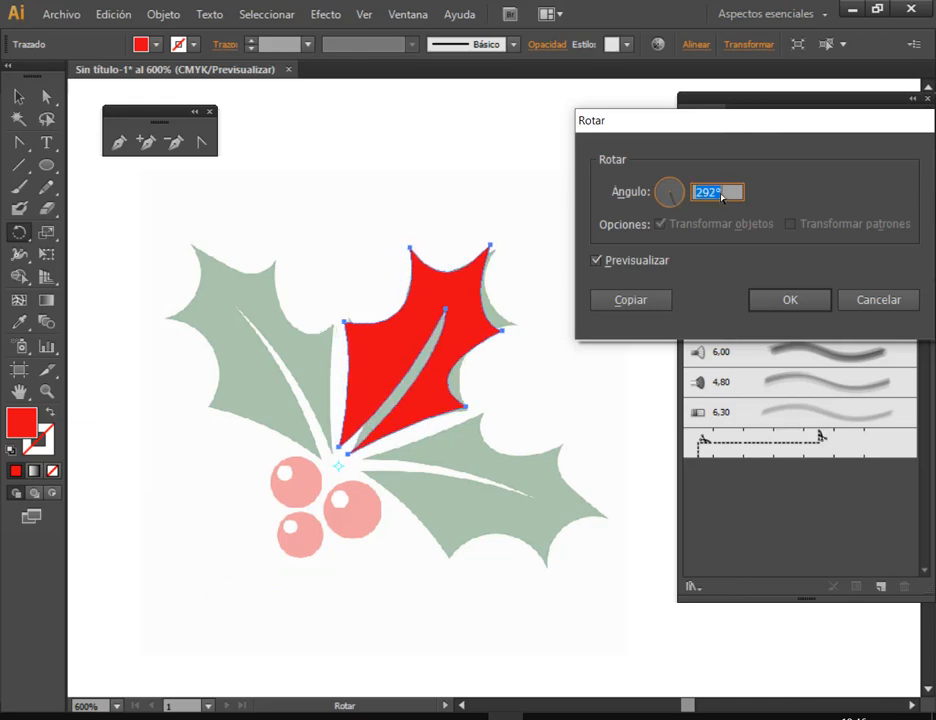
scroll(722, 197, up, 5)
scroll(722, 197, down, 6)
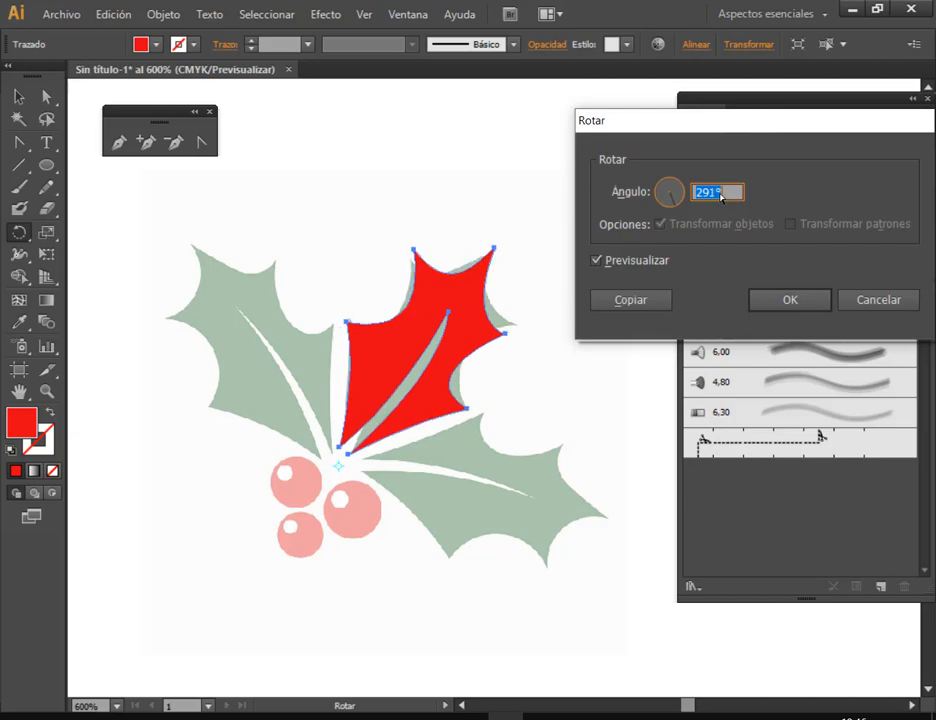
click(641, 303)
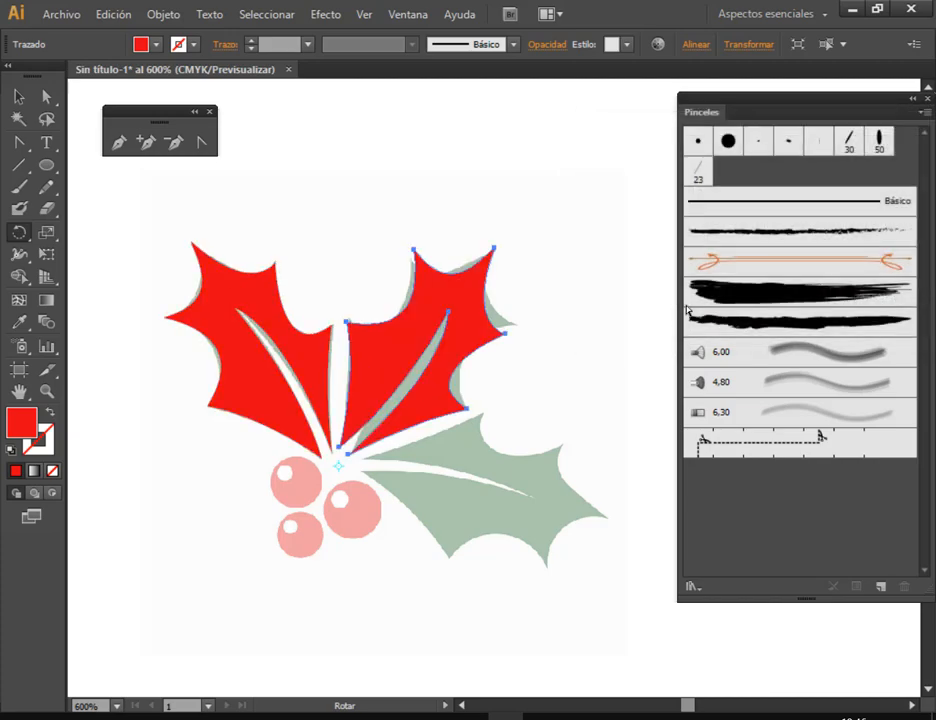
Repeat the last rotate-and-copy transformation to add a third leaf over the template's lower-right leaf.
click(166, 14)
click(162, 13)
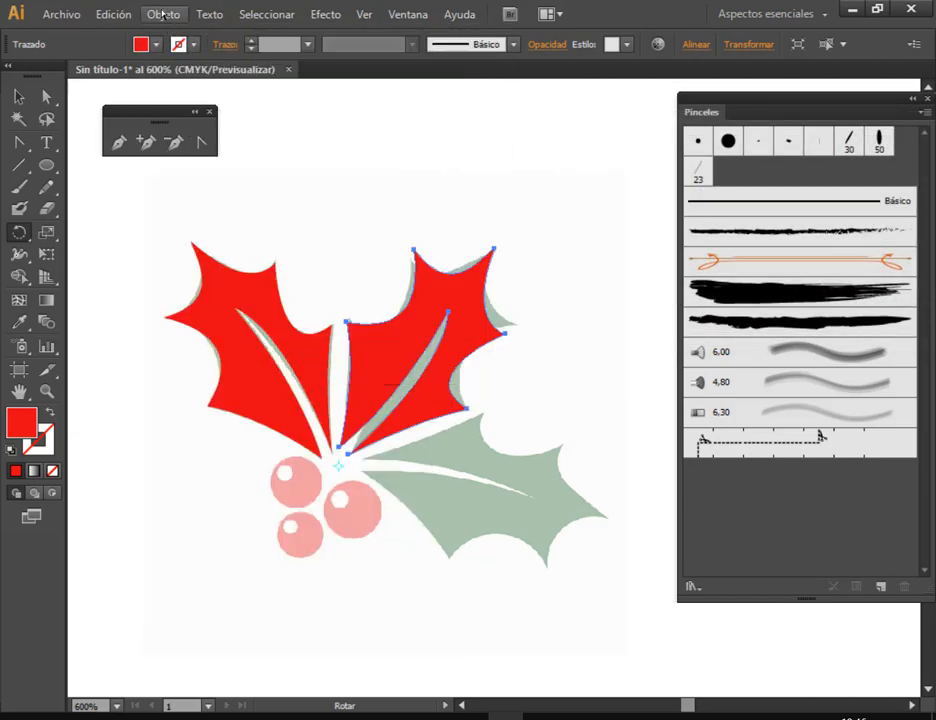
click(148, 12)
mouse_move(334, 38)
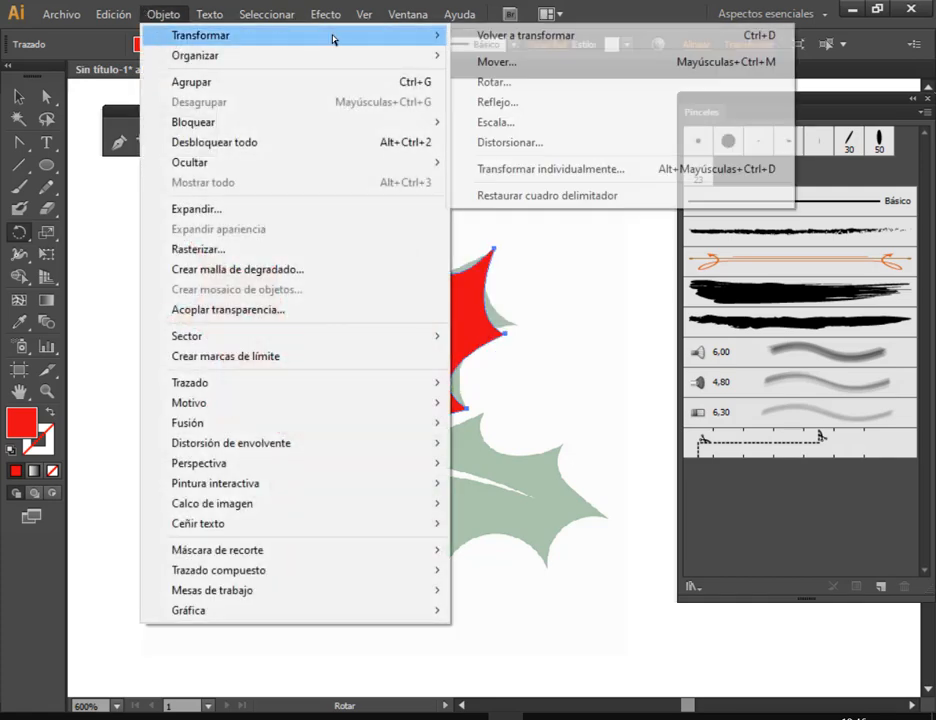
click(540, 38)
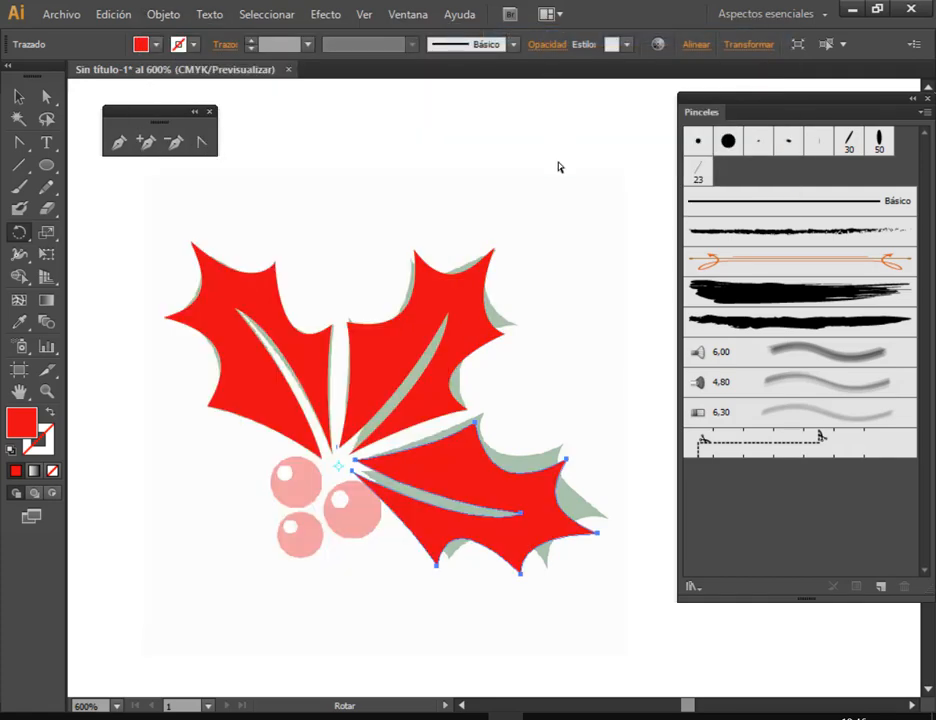
click(18, 96)
click(745, 424)
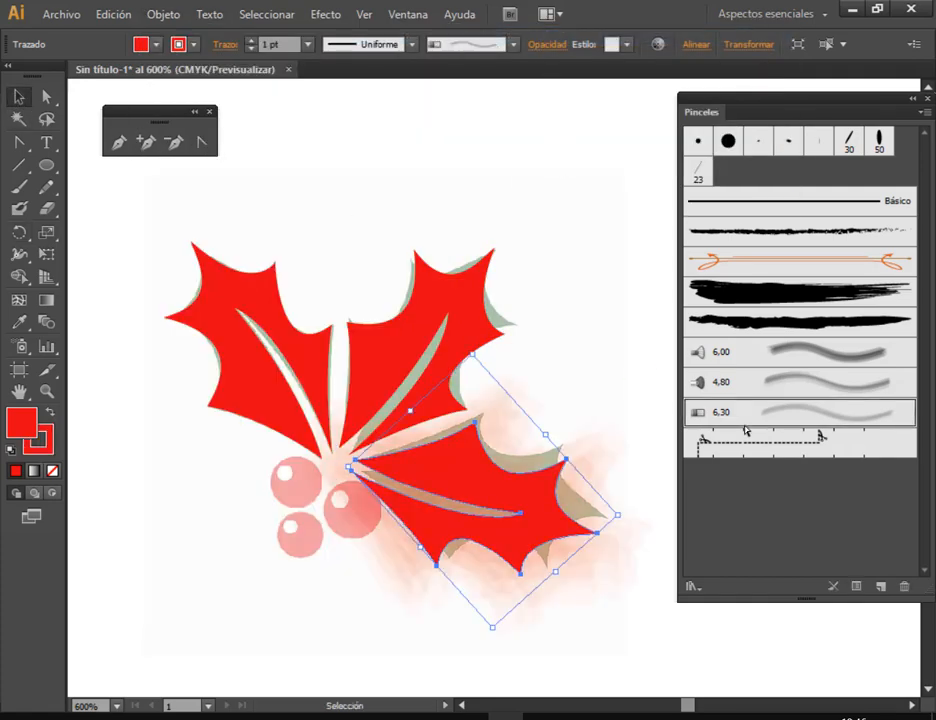
click(628, 422)
key(ctrl+z)
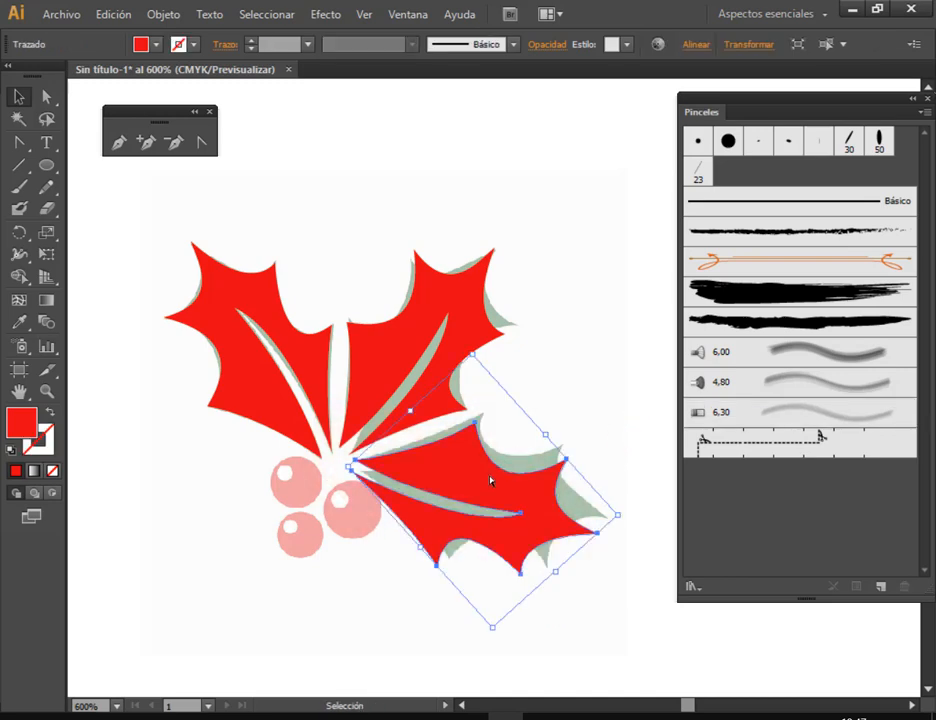
Move the third leaf slightly right and up to fit the template's lower-right leaf better.
mouse_move(490, 481)
mouse_down()
mouse_move(568, 468)
mouse_move(502, 476)
mouse_up()
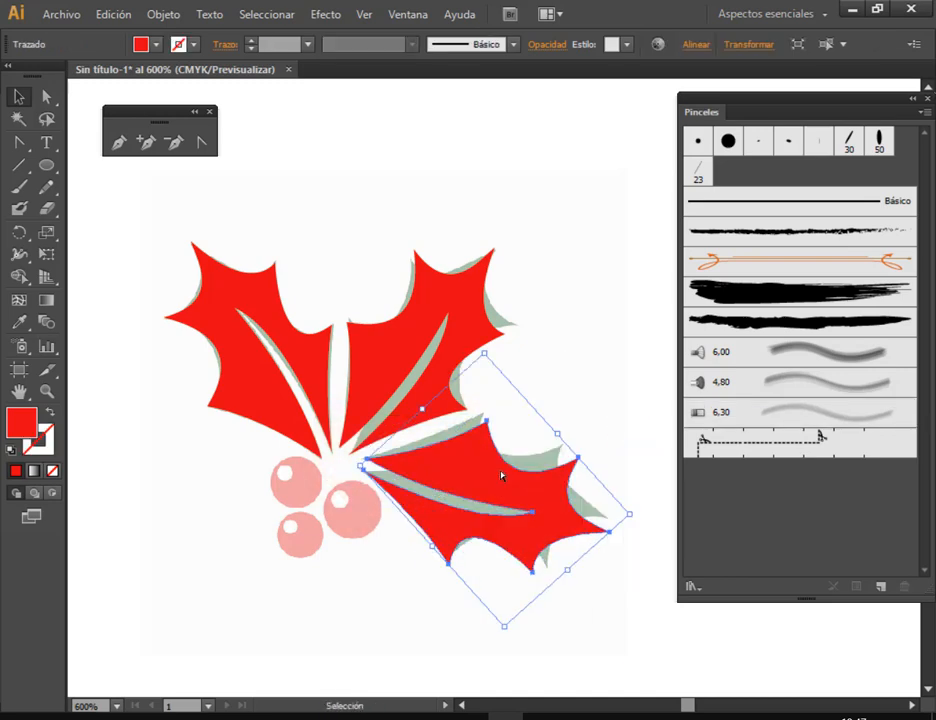
click(209, 14)
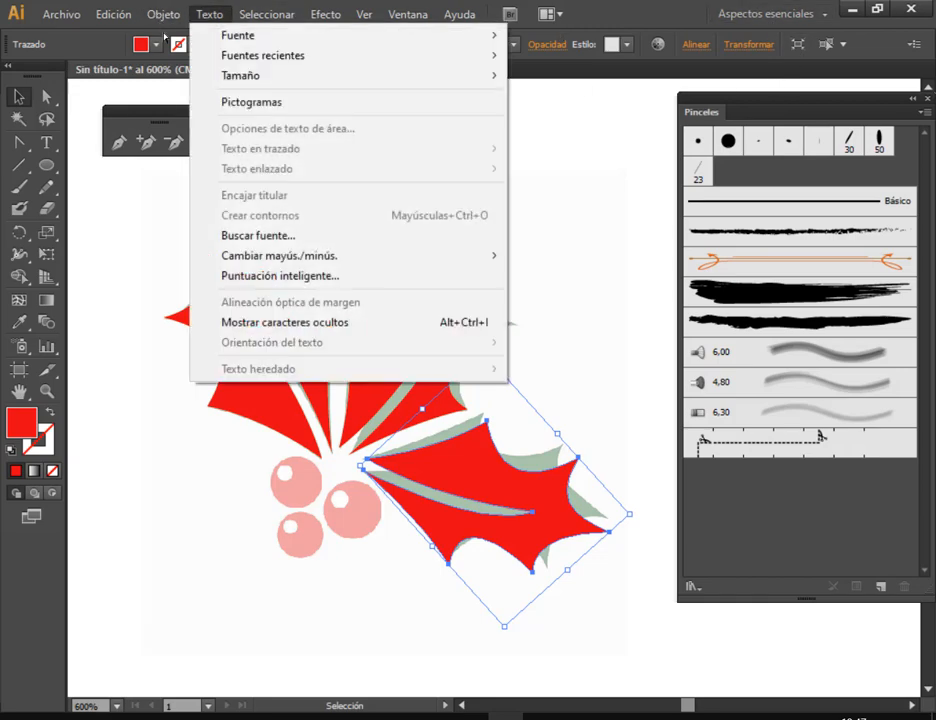
click(636, 4)
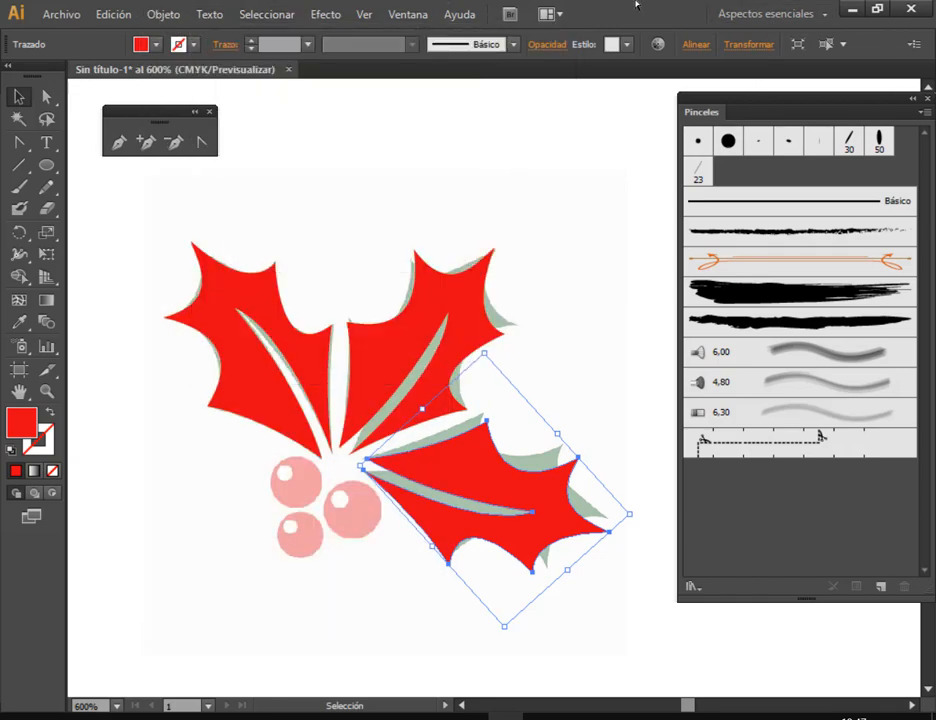
click(209, 14)
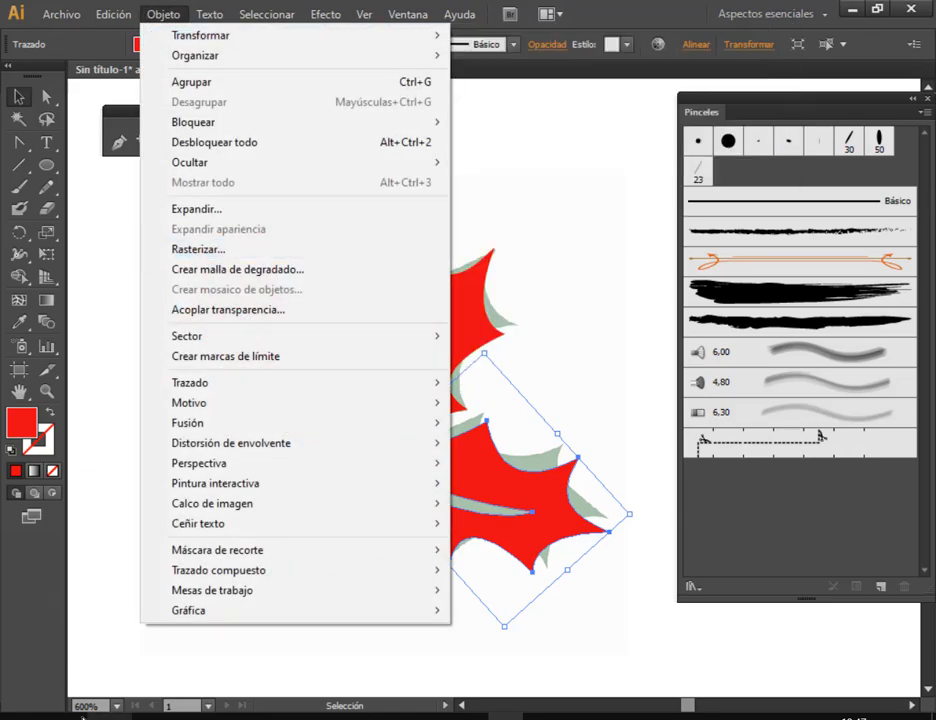
Reduce the display scale for text and apps in the Windows display settings and return to the Illustrator document.
click(115, 382)
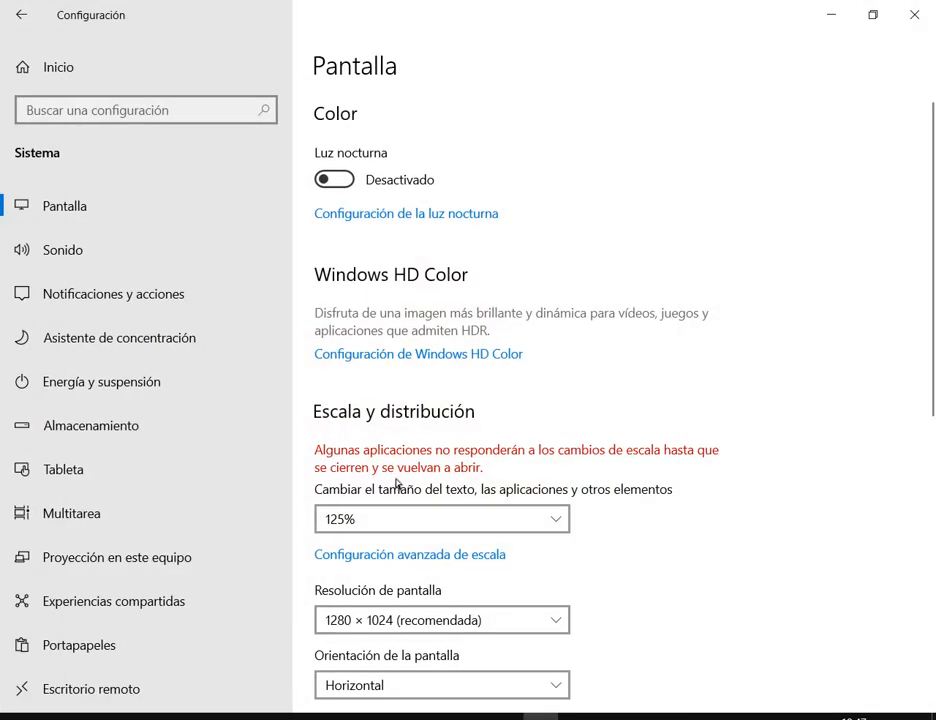
click(437, 514)
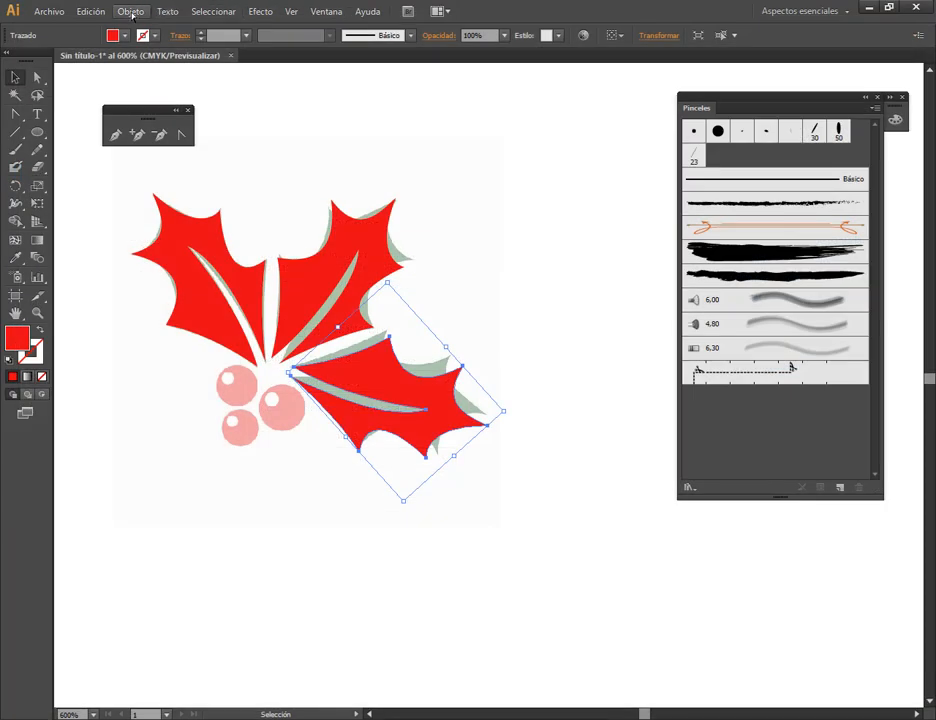
Reflect the third red leaf across the horizontal axis.
click(132, 12)
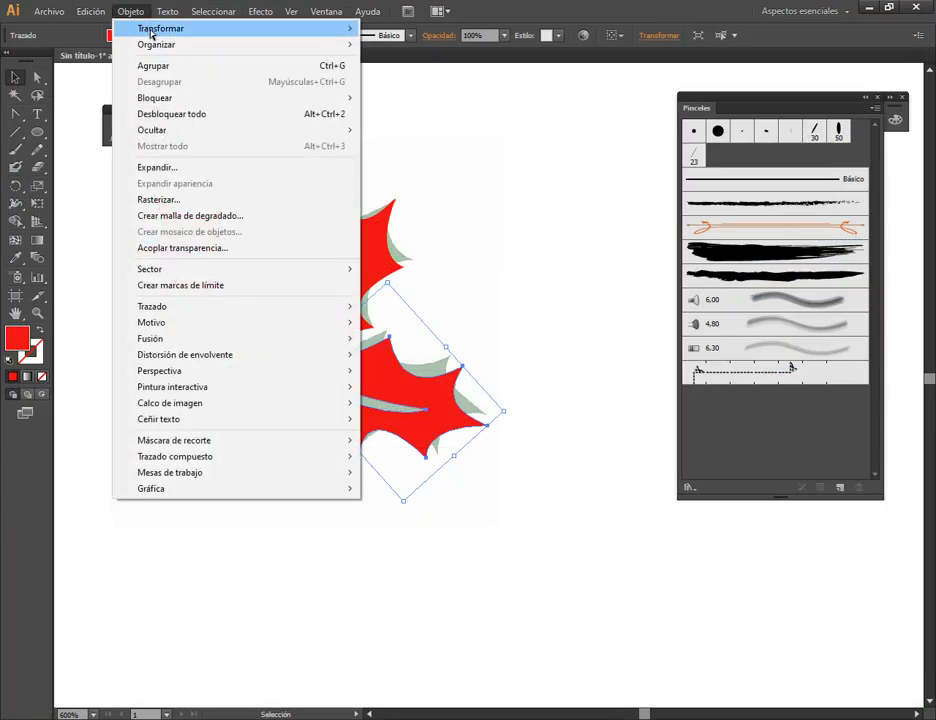
mouse_move(180, 30)
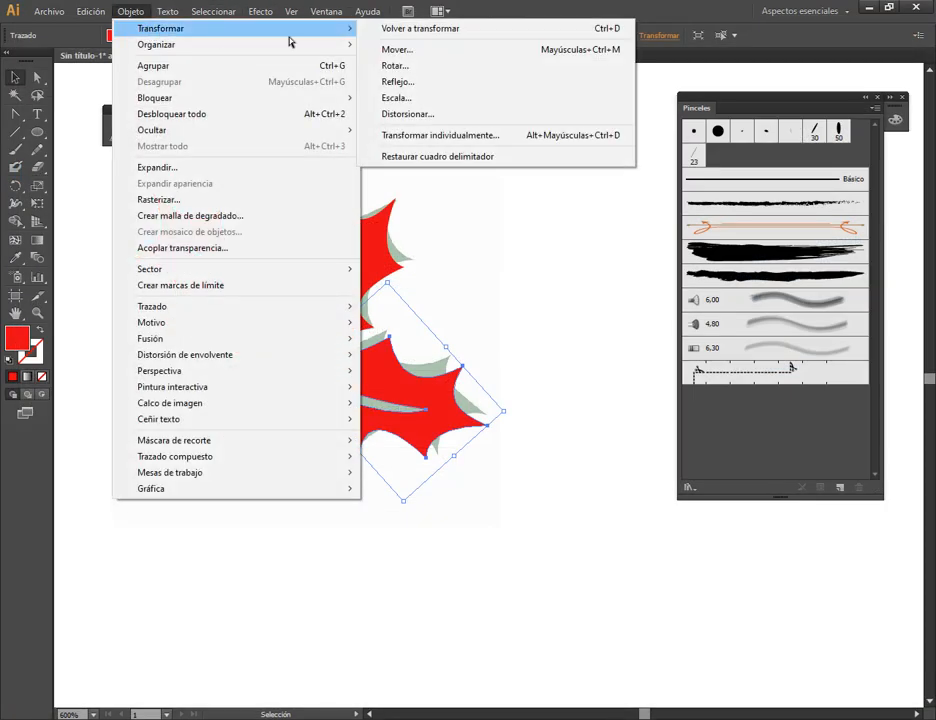
click(464, 82)
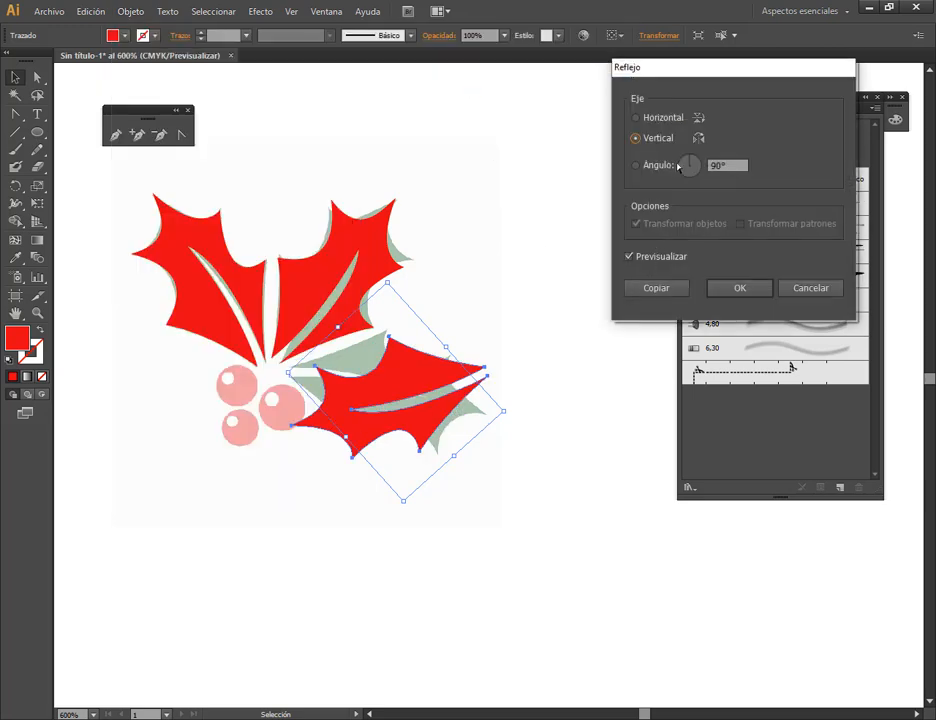
click(662, 118)
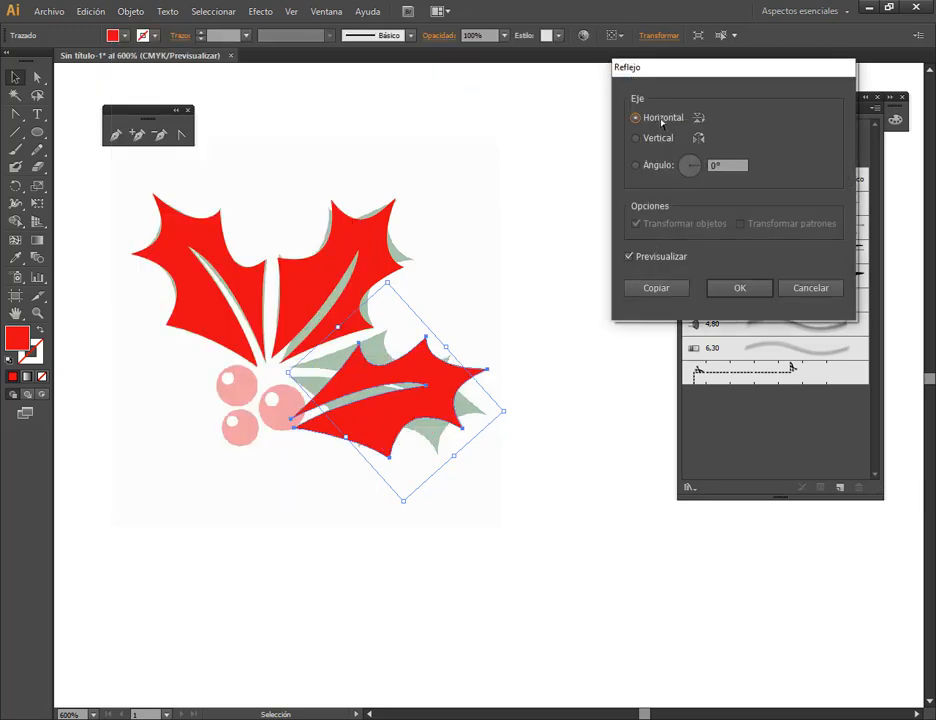
click(738, 288)
Move the reflected leaf so its stem end meets the inner tip of the template's lower-right leaf, and collapse the brushes list.
drag(397, 385, 397, 310)
scroll(360, 350, up, 3)
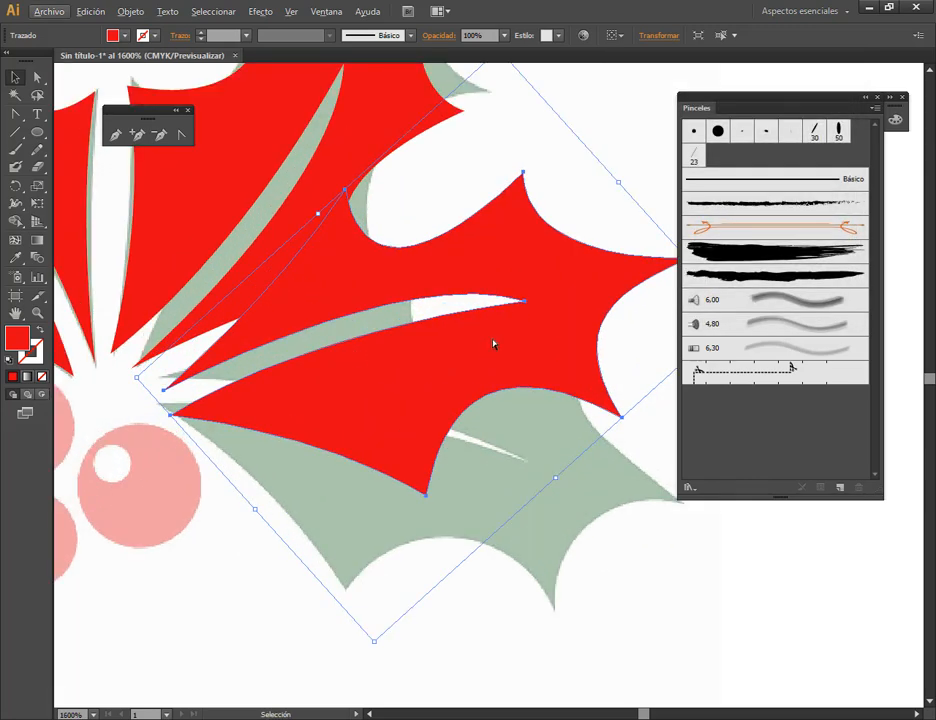
click(865, 98)
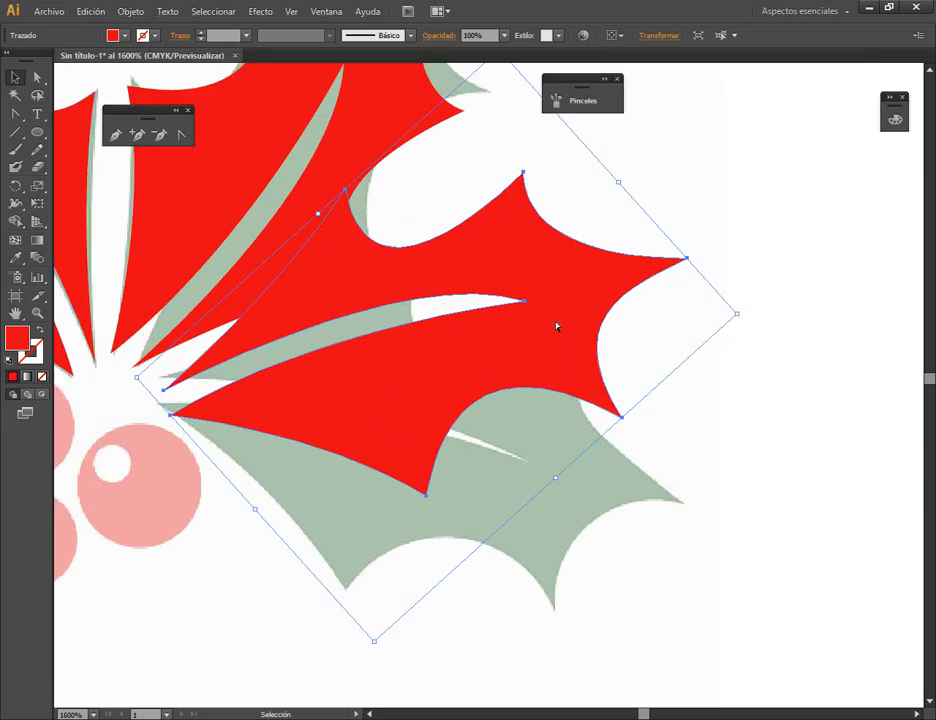
drag(557, 326, 548, 329)
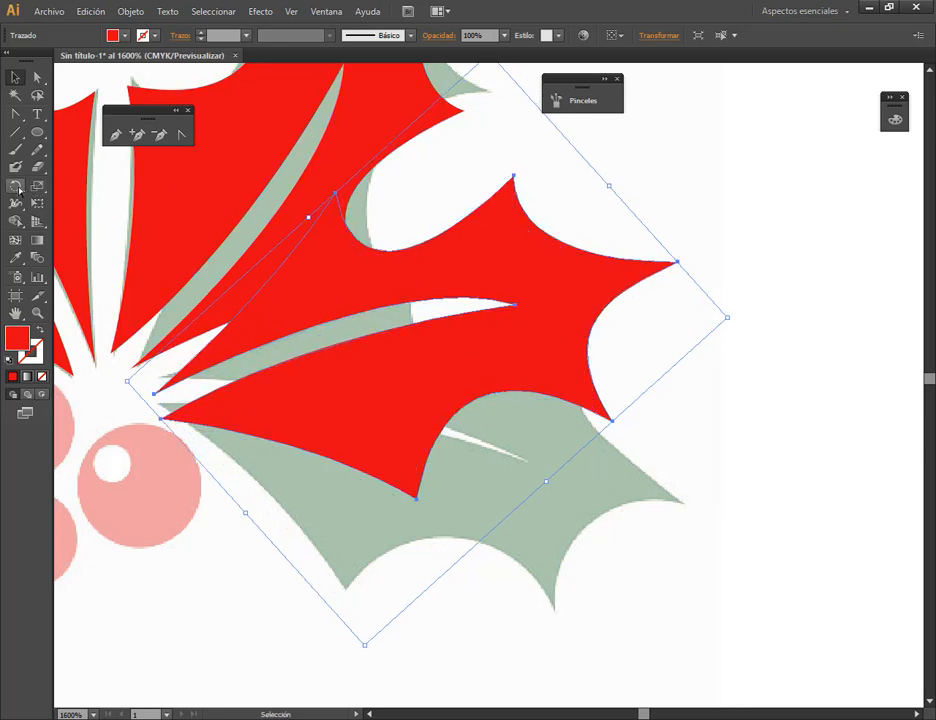
Rotate the reflected leaf clockwise and nudge it to cover the template's lower-right leaf.
click(16, 187)
drag(490, 344, 573, 506)
key(a)
drag(502, 509, 498, 469)
drag(449, 398, 491, 468)
click(15, 77)
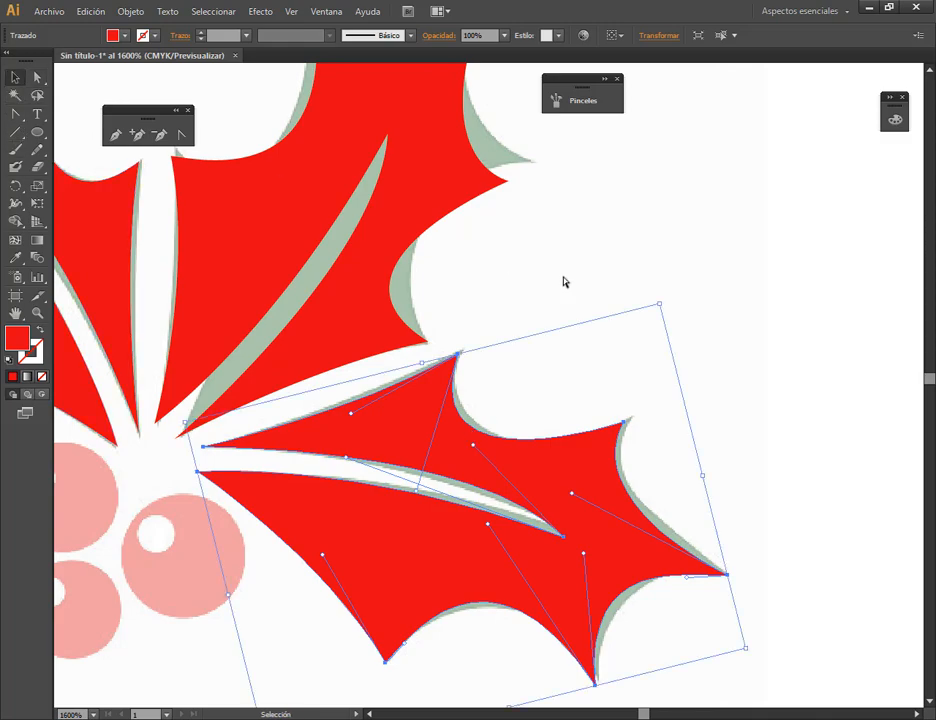
Reflect the upper-right red leaf across the vertical axis.
click(506, 294)
drag(506, 294, 612, 442)
click(535, 338)
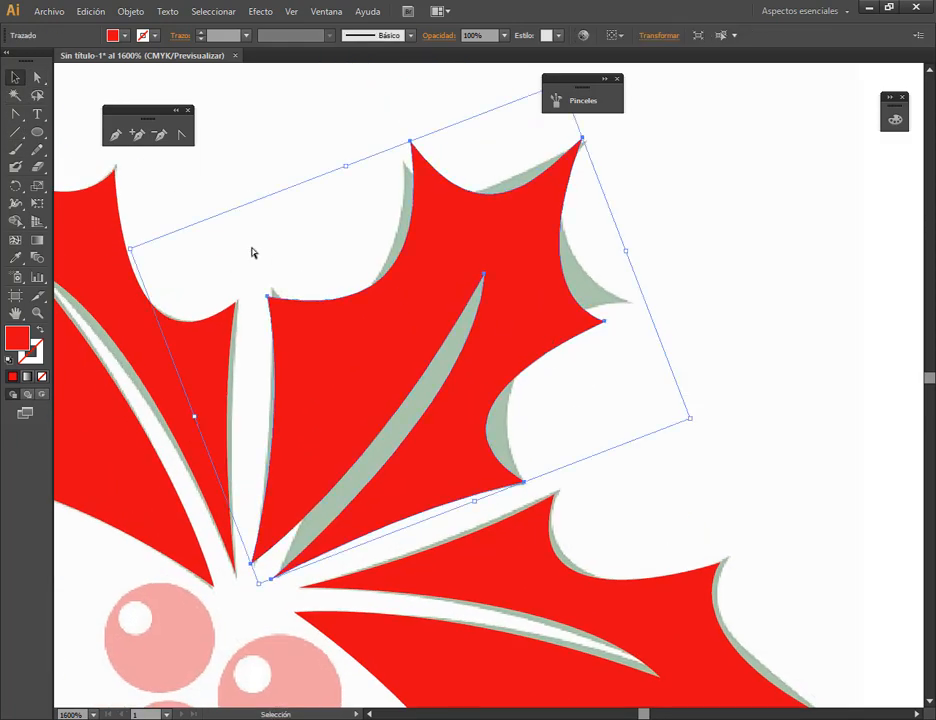
click(131, 12)
mouse_move(157, 34)
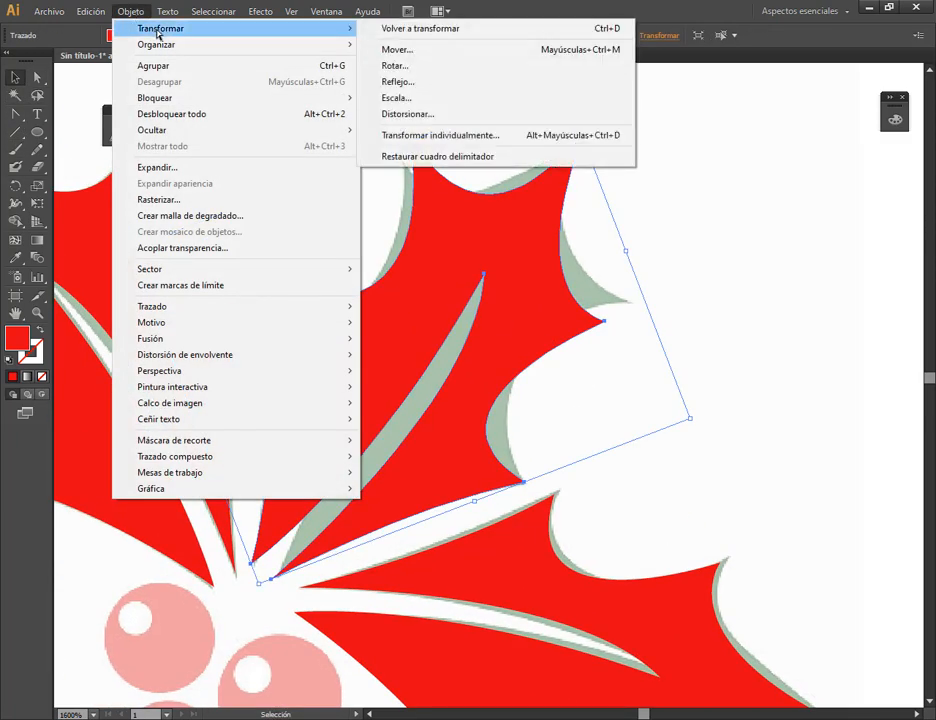
click(445, 81)
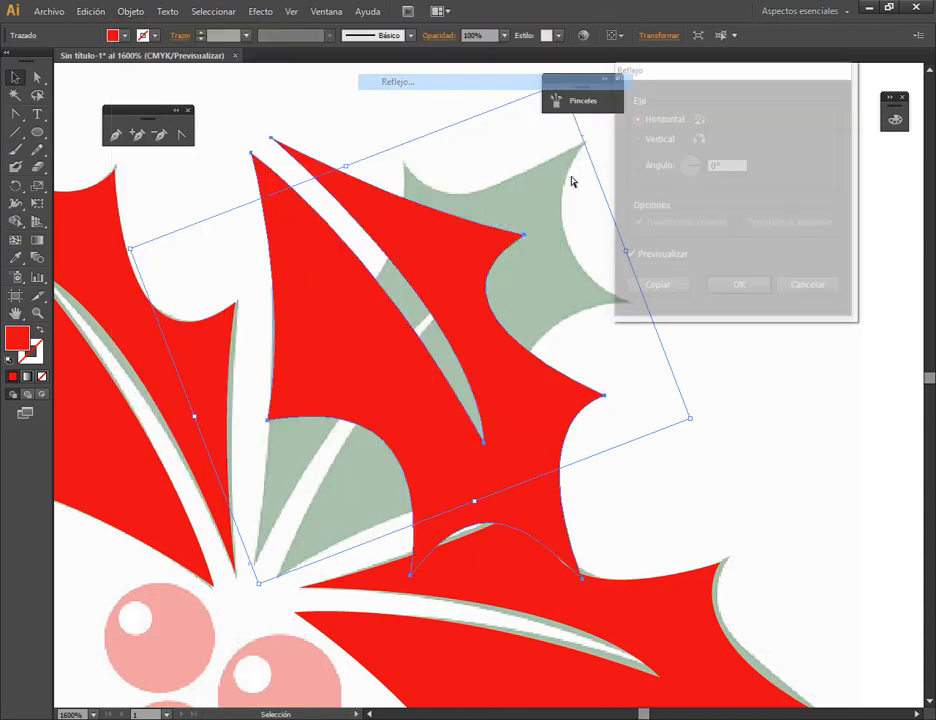
click(658, 138)
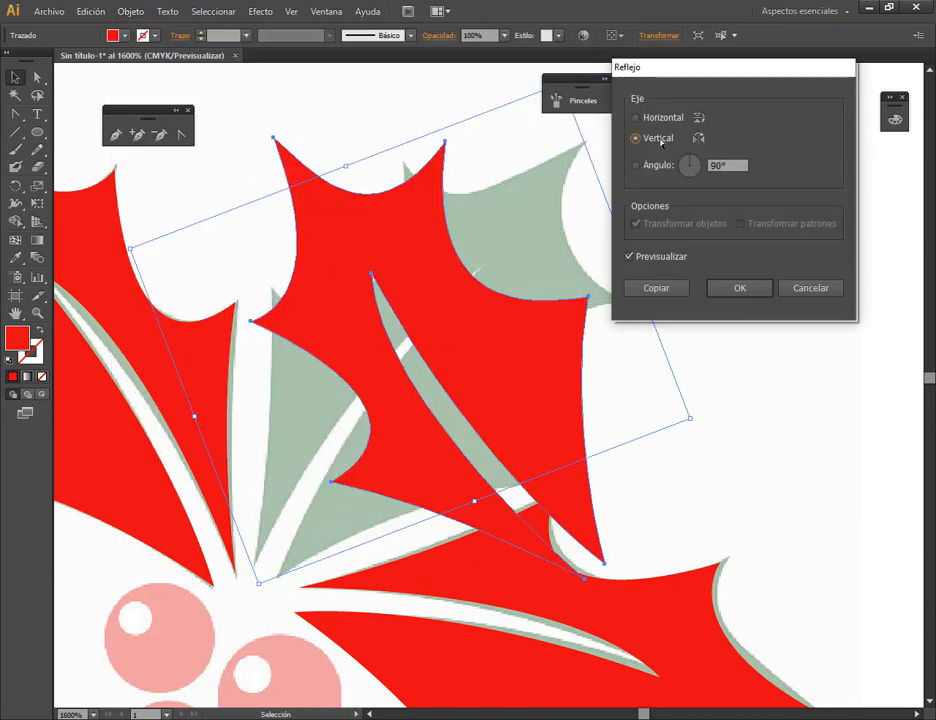
click(739, 286)
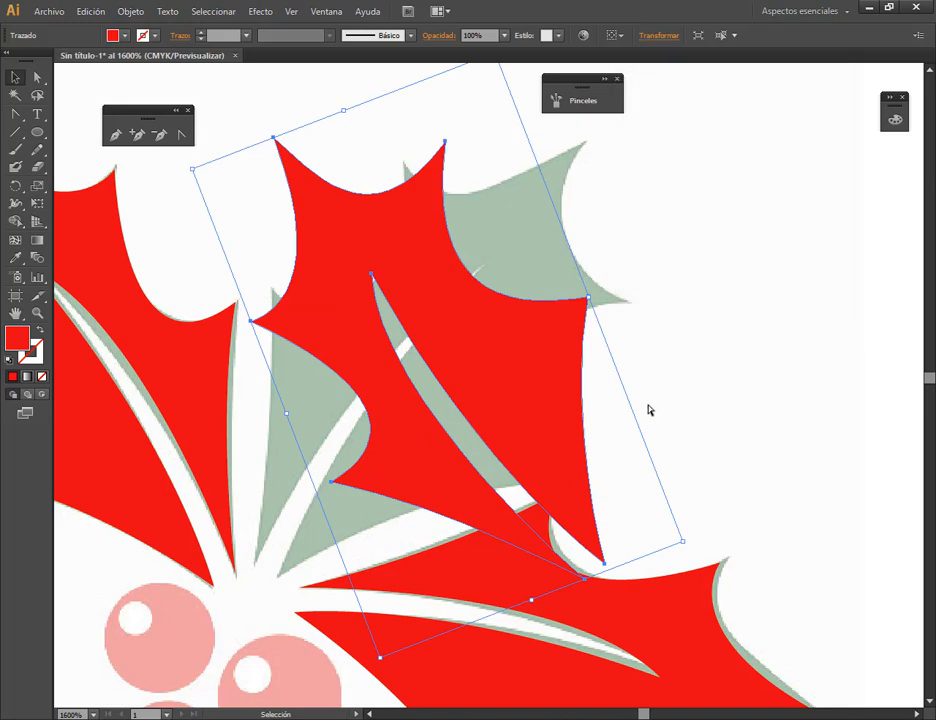
Reposition and rotate the mirrored leaf to fit the template's upper-right leaf, and deselect it.
drag(492, 456, 101, 464)
key(r)
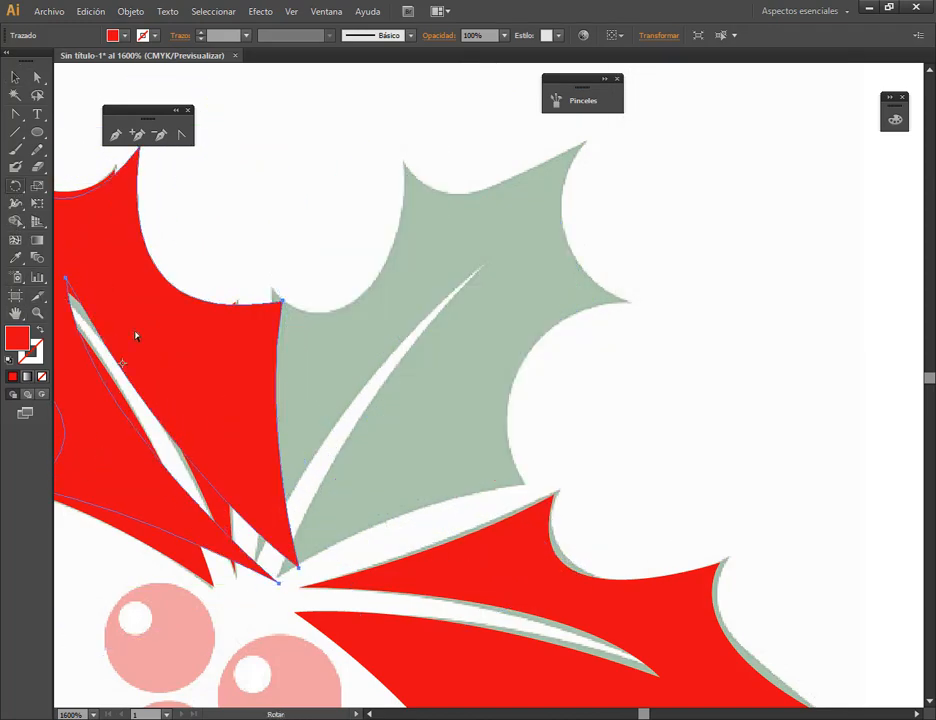
drag(186, 303, 483, 367)
key(v)
click(779, 399)
Draw a red circle with the Ellipse tool over the template's upper-left berry.
key(space)
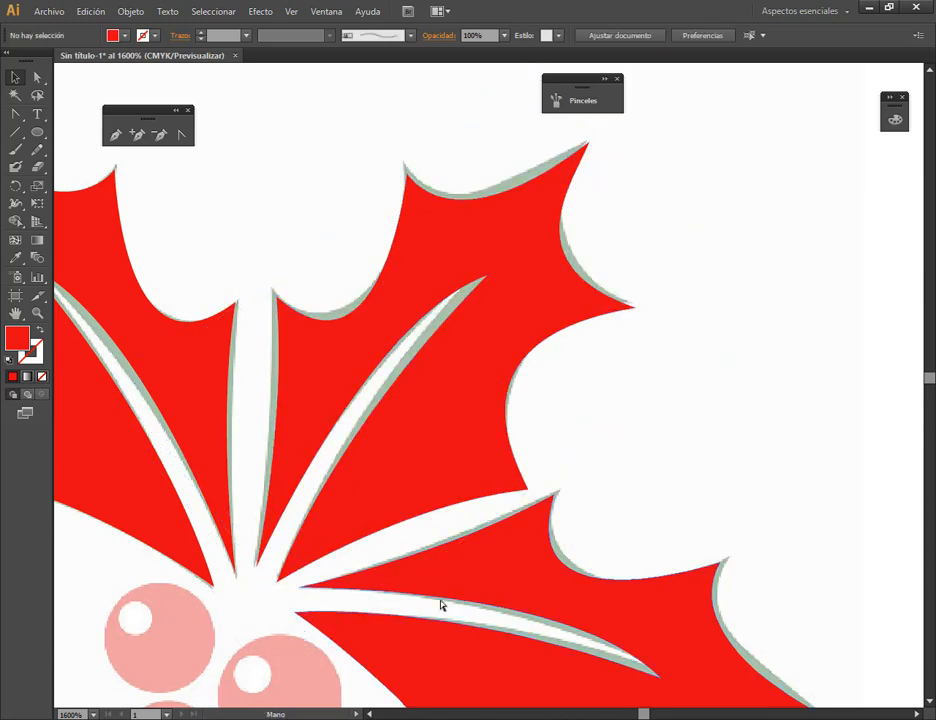
drag(441, 606, 616, 350)
click(38, 133)
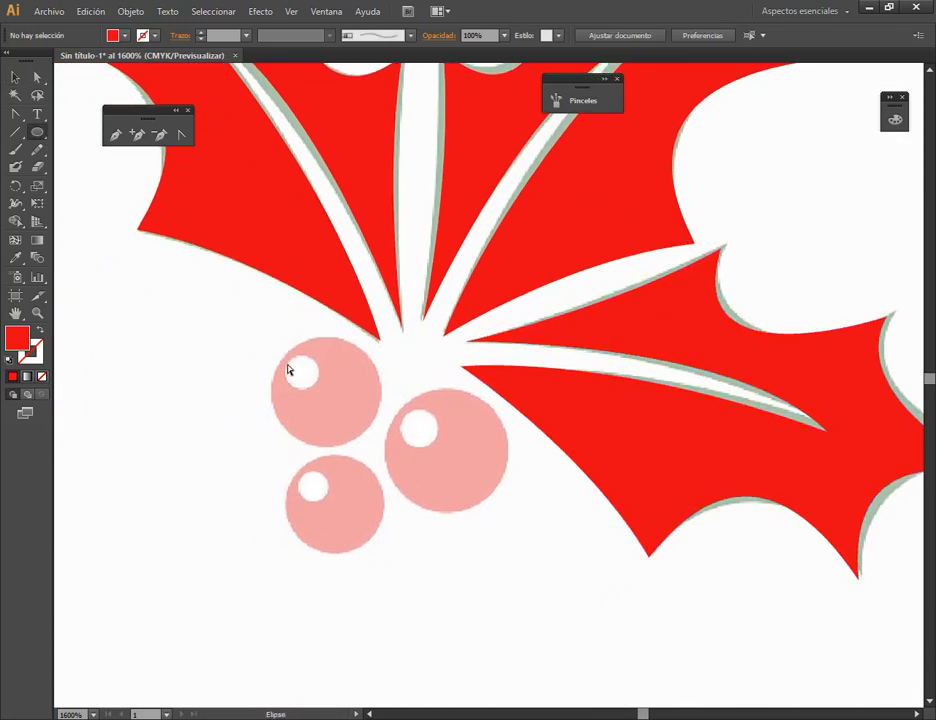
drag(270, 337, 383, 440)
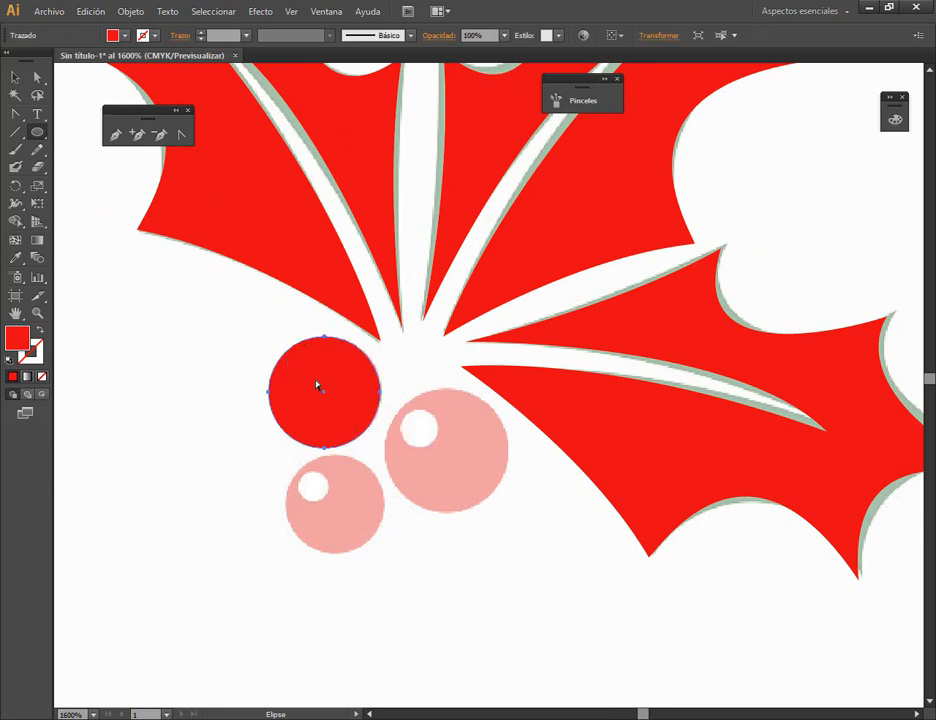
Draw a small circle over the berry's highlight and fill it with white.
drag(301, 370, 300, 353)
click(113, 36)
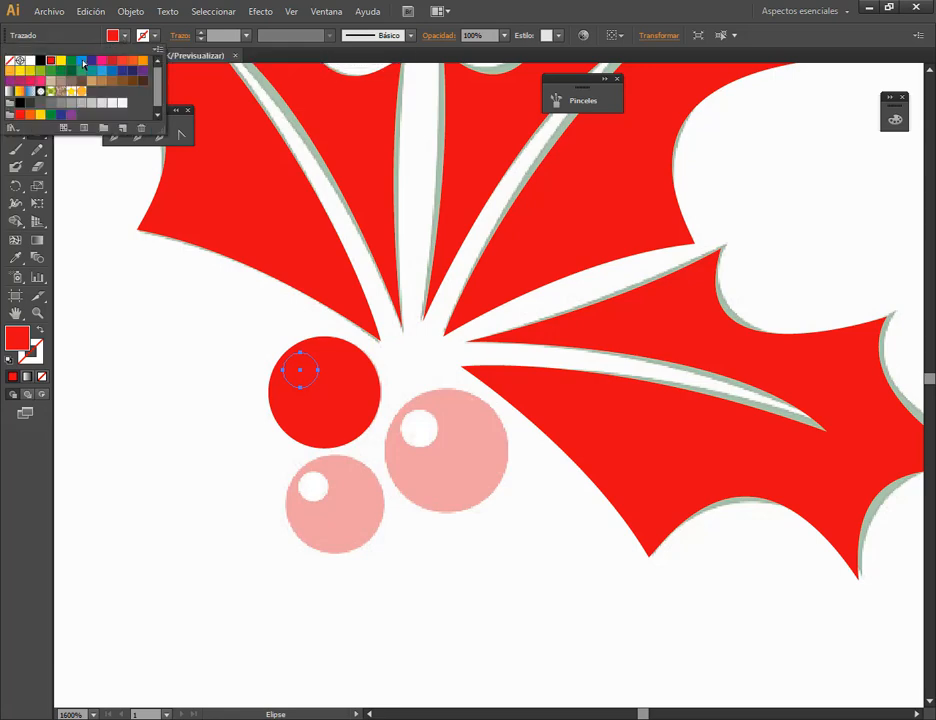
click(30, 61)
click(615, 4)
Copy the berry and its highlight onto the template's lower berry and scale the copy down to fit.
click(15, 78)
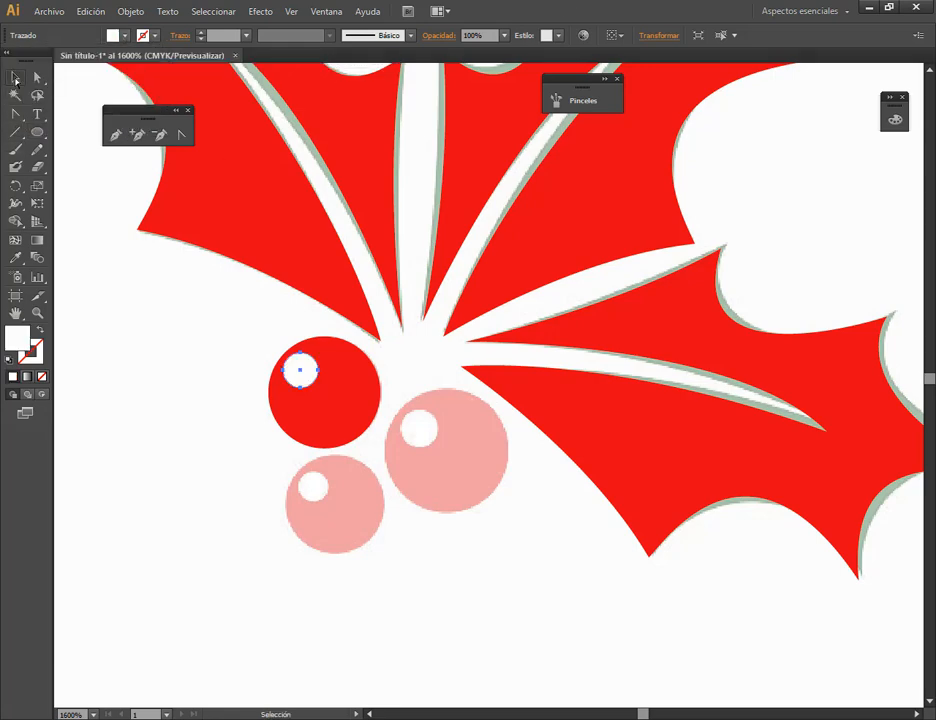
click(120, 304)
drag(242, 340, 343, 521)
drag(390, 454, 385, 461)
Copy the first berry with its highlight onto the template's right berry, enlarge the copy to fit, and deselect it.
click(310, 390)
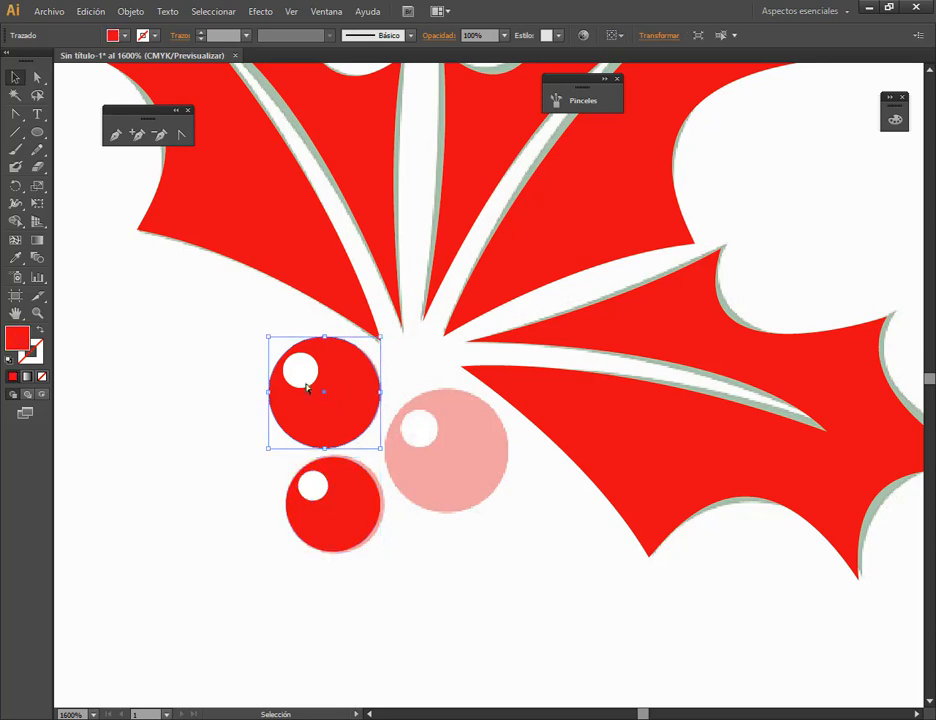
drag(338, 405, 466, 464)
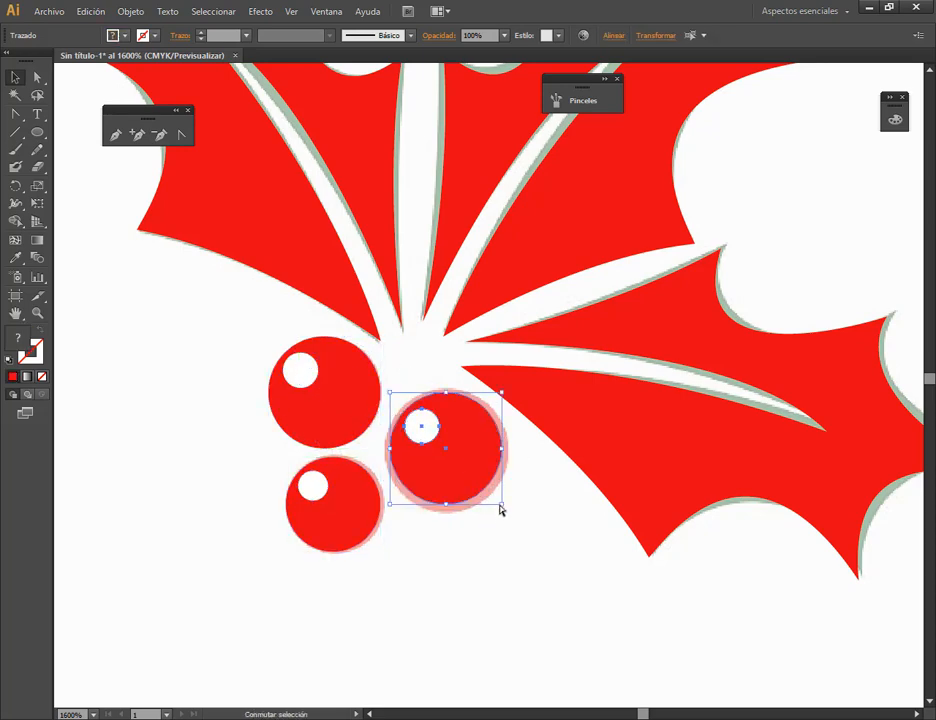
drag(500, 510, 497, 507)
click(529, 556)
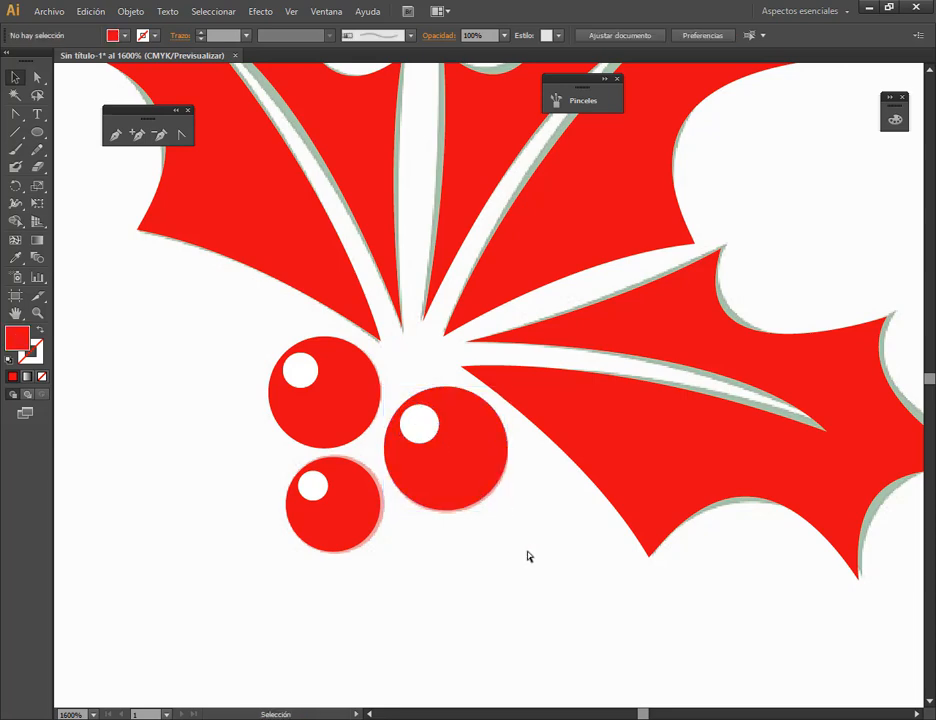
Fill all three holly leaves with a solid green swatch and deselect them.
scroll(505, 501, down, 2)
click(529, 380)
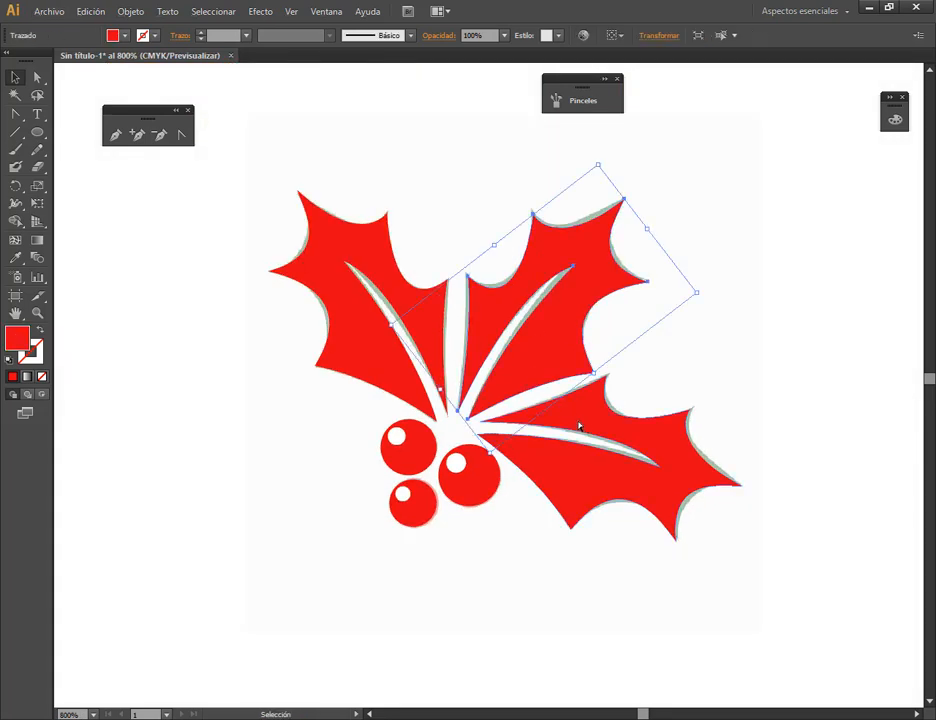
shift+click(579, 424)
shift+click(379, 314)
click(112, 35)
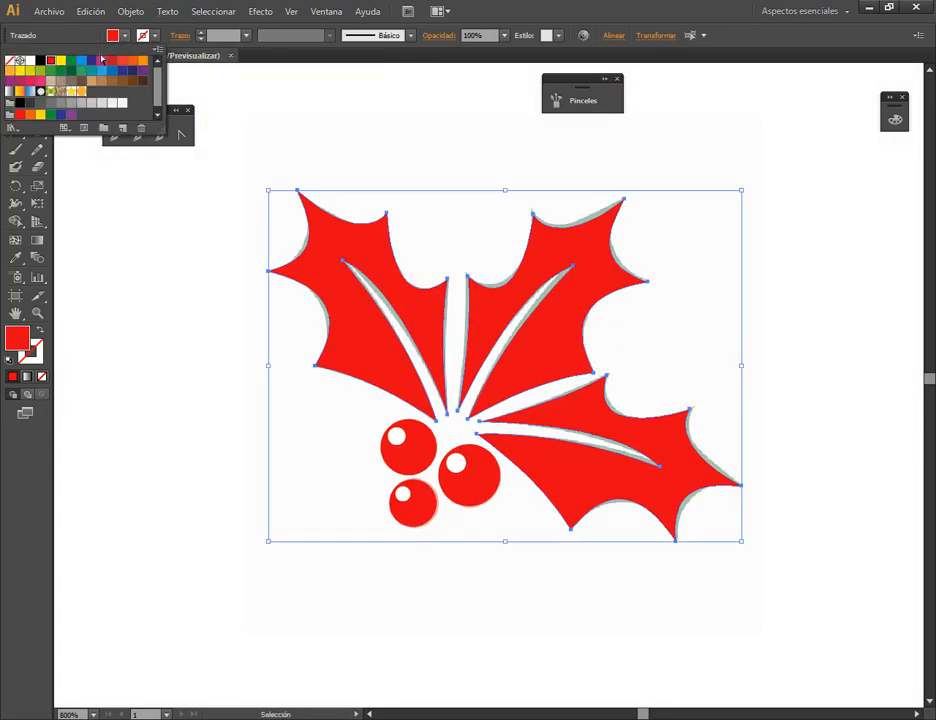
click(59, 72)
click(332, 133)
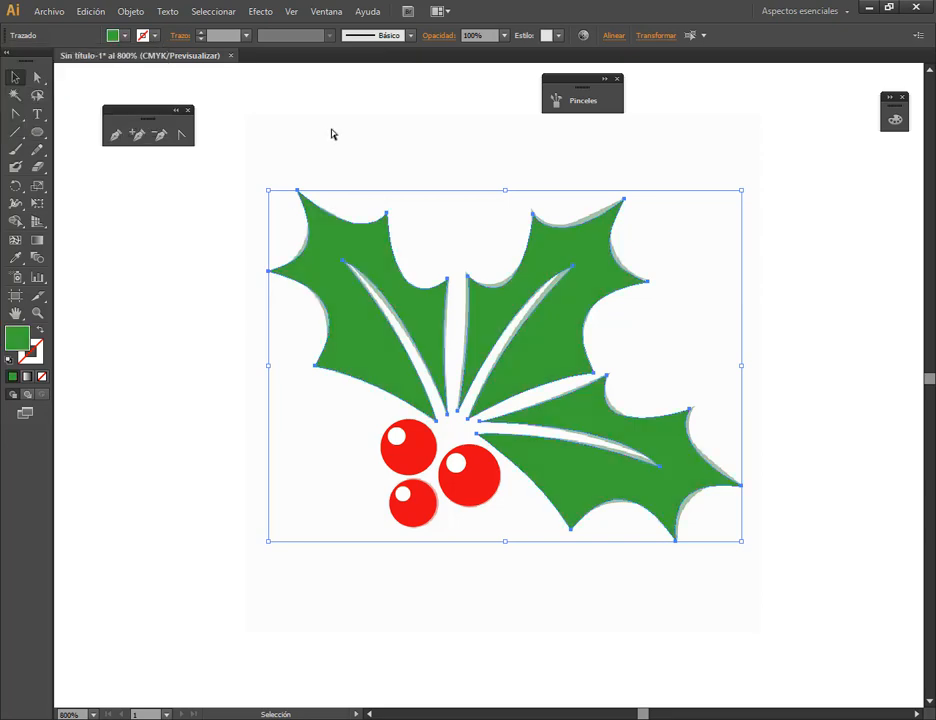
click(360, 157)
Move the complete traced holly artwork below the faded template image and deselect it.
scroll(360, 157, down, 4)
drag(349, 169, 533, 315)
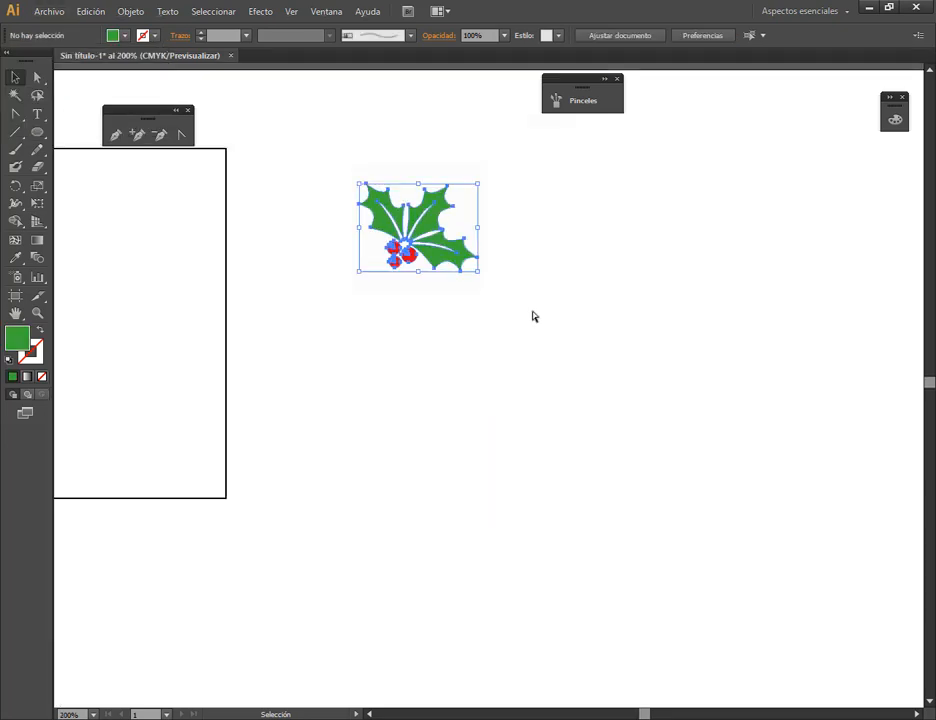
drag(428, 229, 442, 343)
click(643, 317)
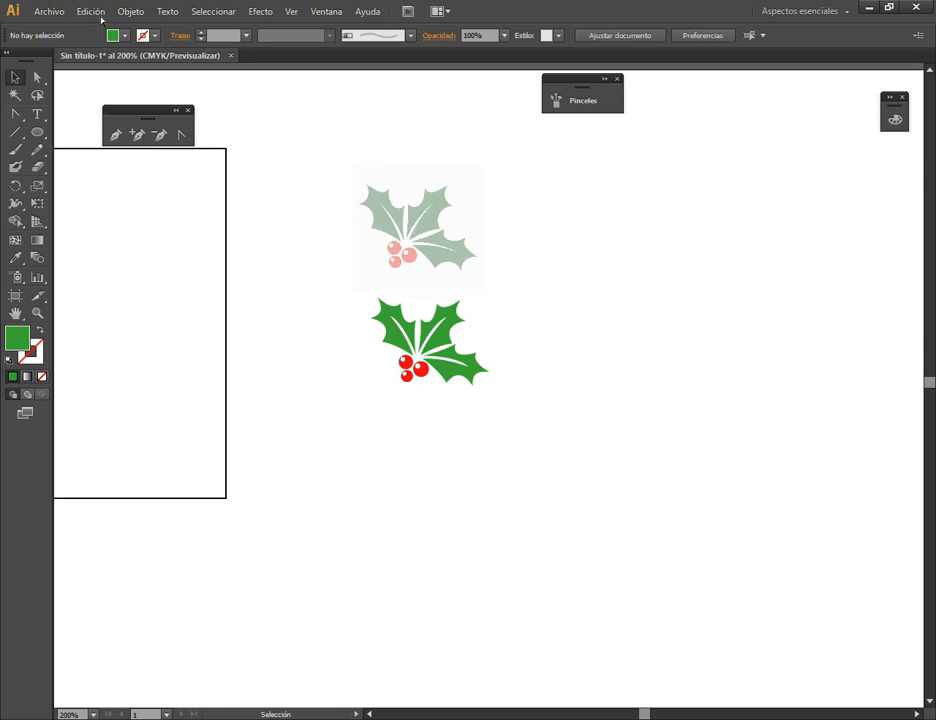
Unlock the faded template image and delete it.
click(131, 11)
click(209, 118)
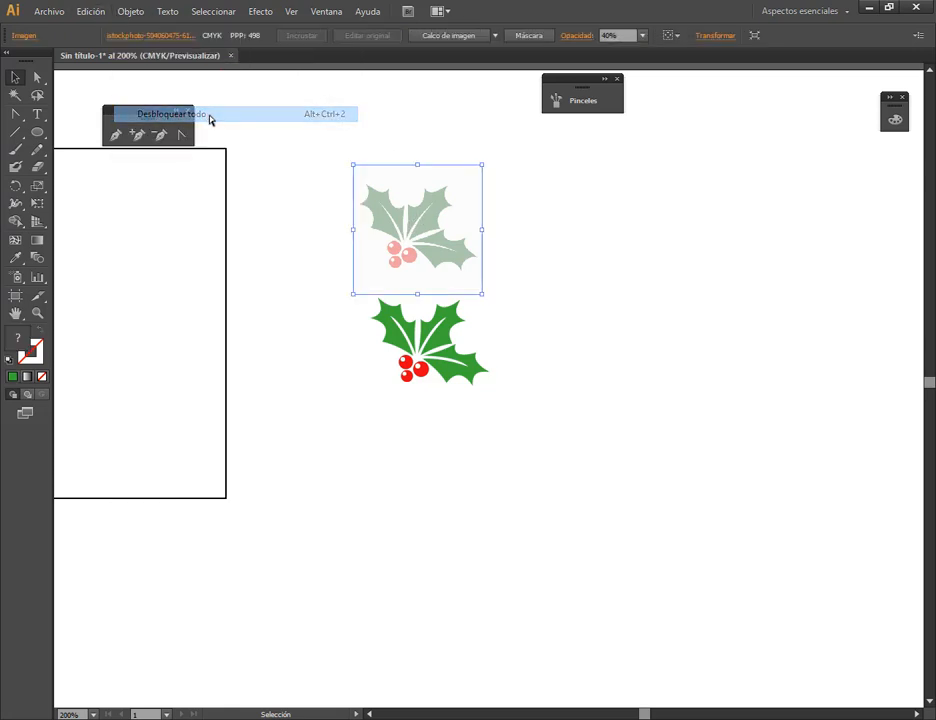
drag(433, 213, 452, 182)
key(Delete)
Group all the holly leaves and berries, and deselect the group.
drag(357, 274, 531, 408)
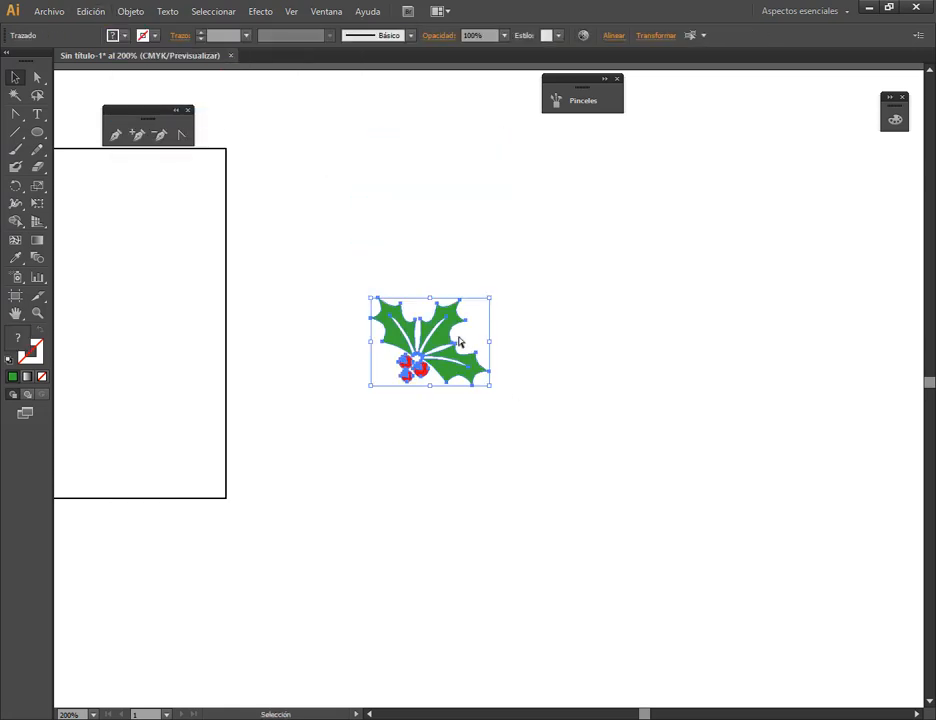
click(131, 11)
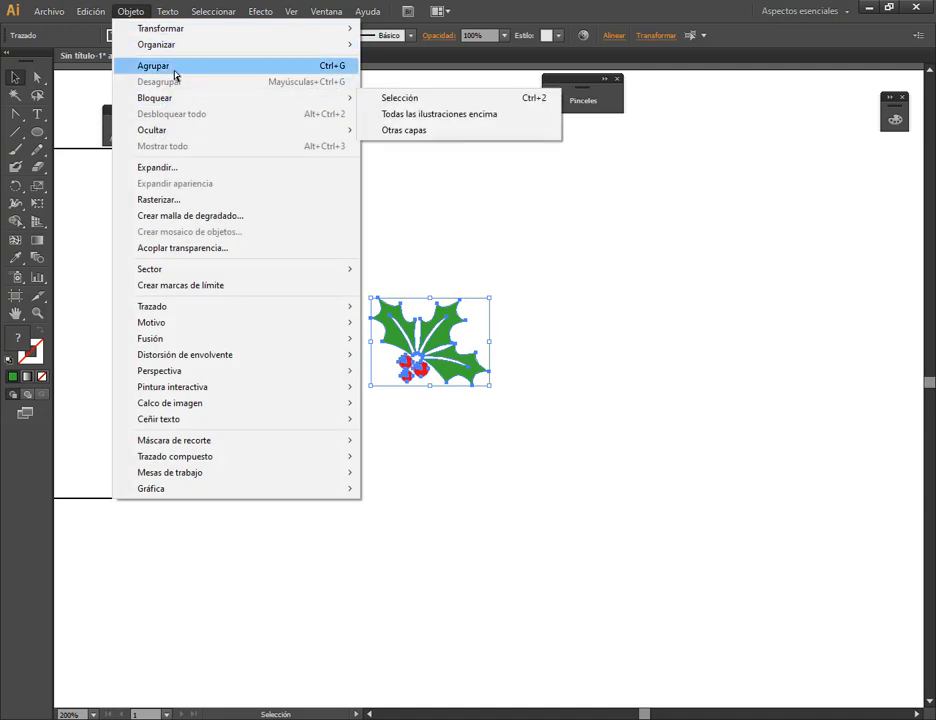
click(174, 71)
click(332, 210)
Scale the holly group down slightly and move it up to sit beside the rectangle's upper part.
drag(478, 339, 645, 369)
drag(697, 340, 641, 286)
click(682, 357)
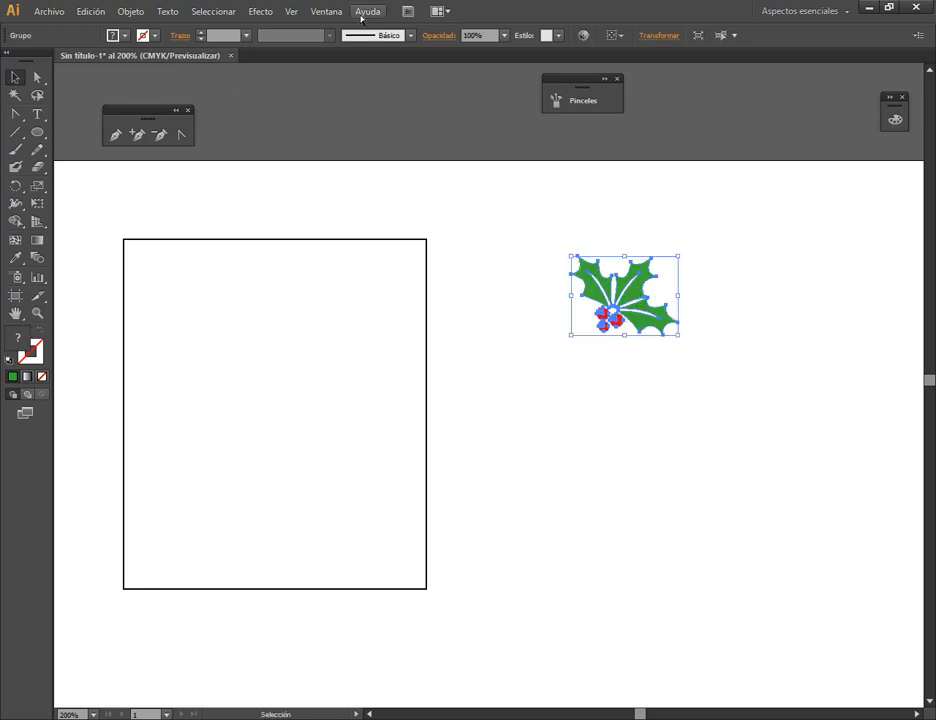
Show the document swatches and add the holly group to them as a new pattern swatch.
click(326, 11)
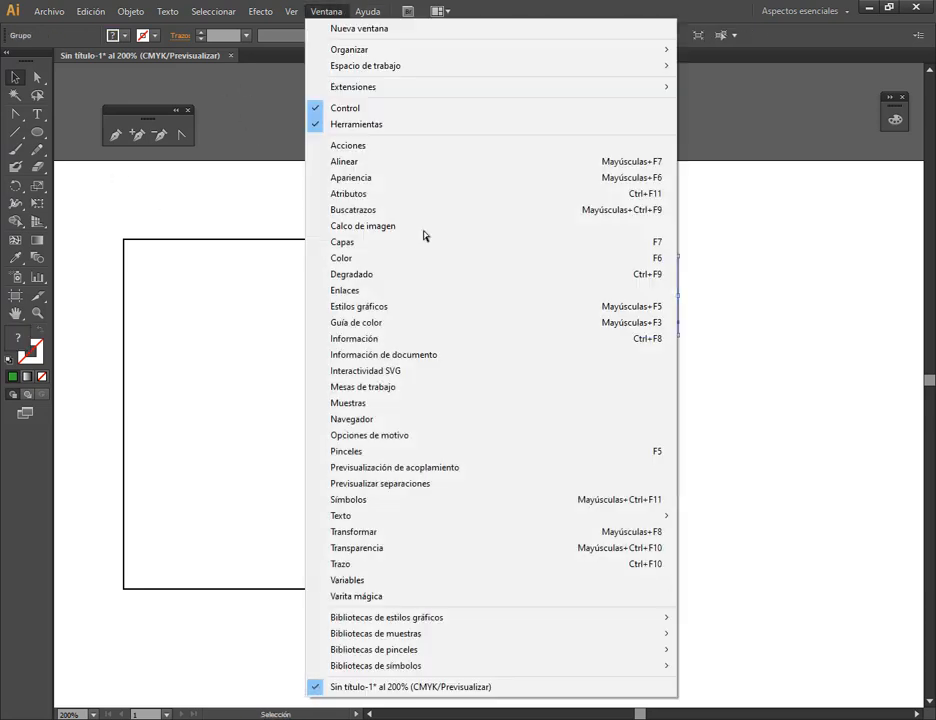
click(366, 403)
drag(627, 310, 289, 138)
click(256, 118)
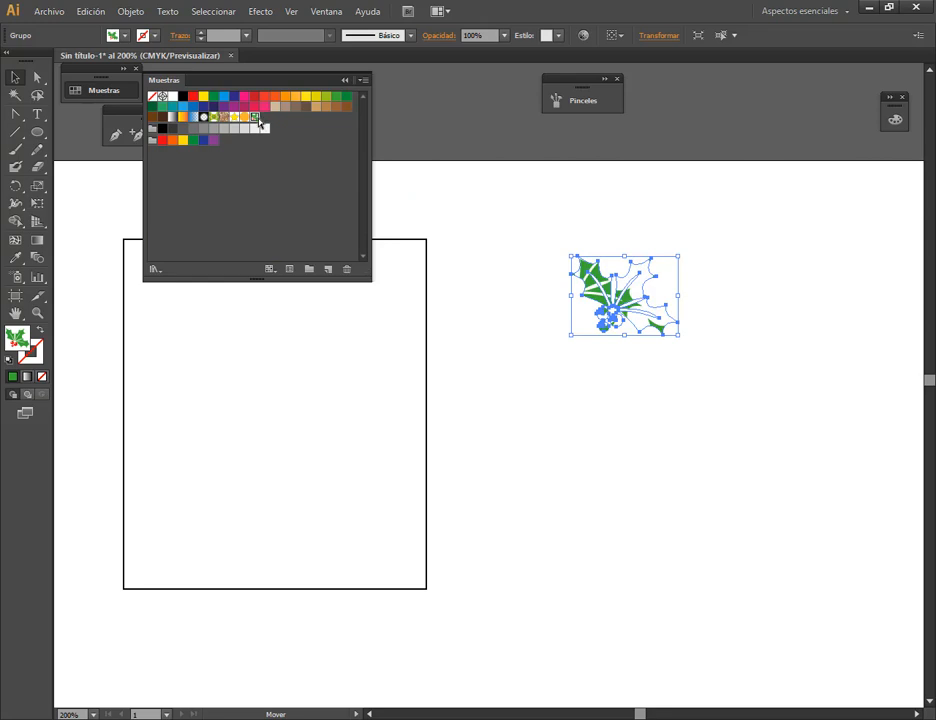
Rename the new holly pattern swatch as Muerdago and leave pattern editing.
key(ctrl+z)
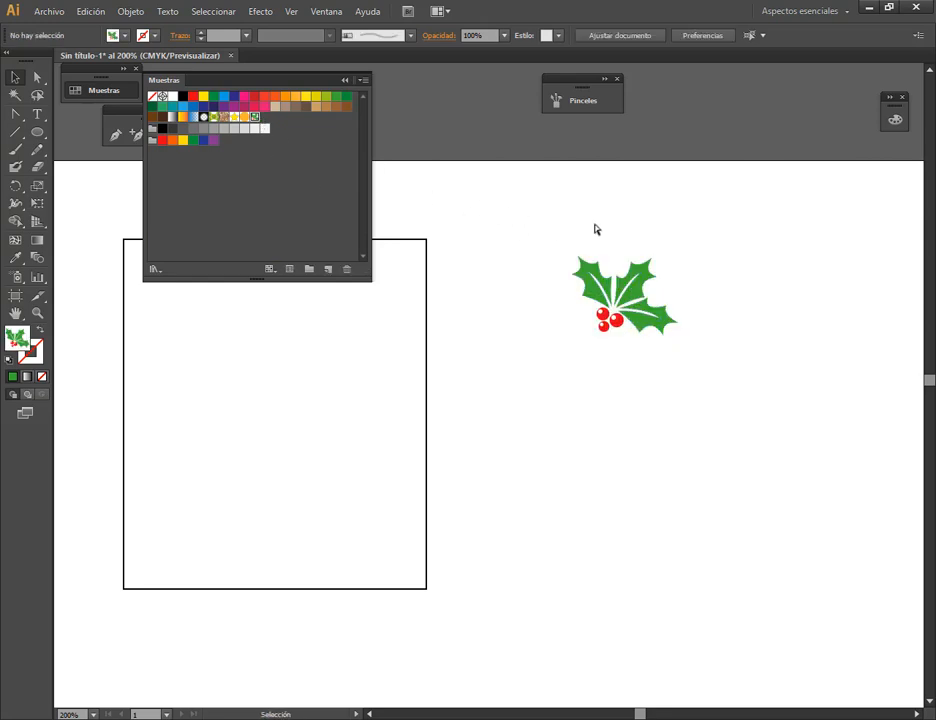
double_click(256, 118)
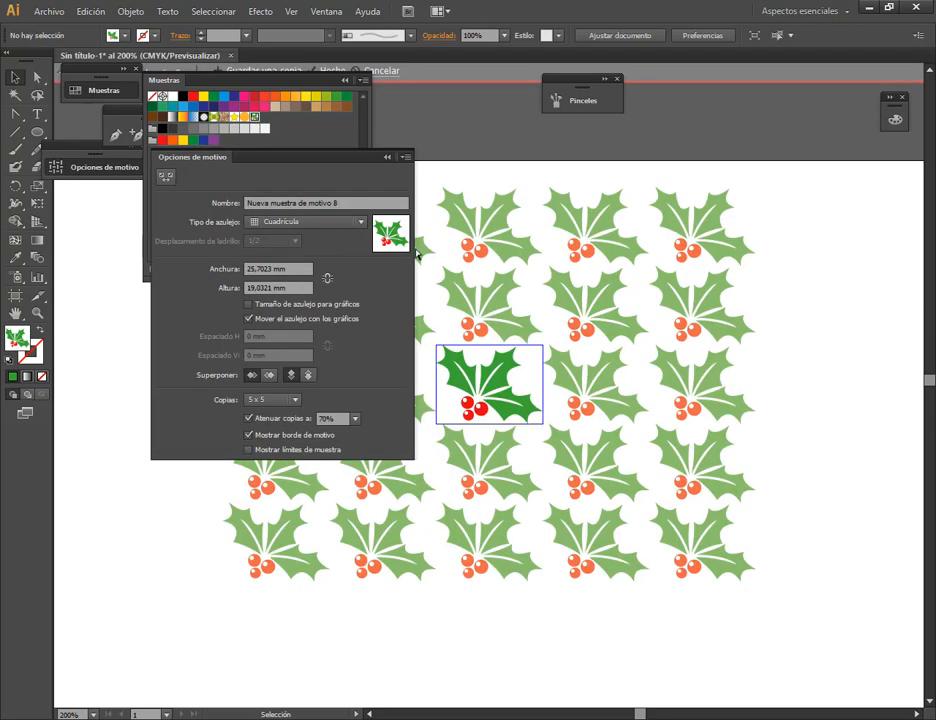
drag(350, 204, 248, 205)
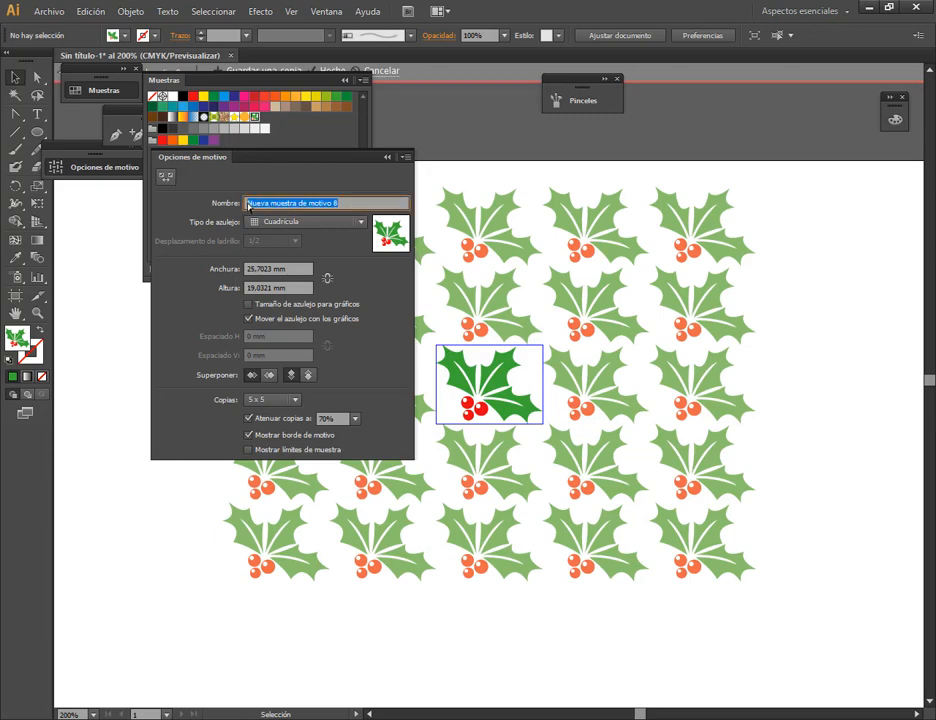
key(BackSpace)
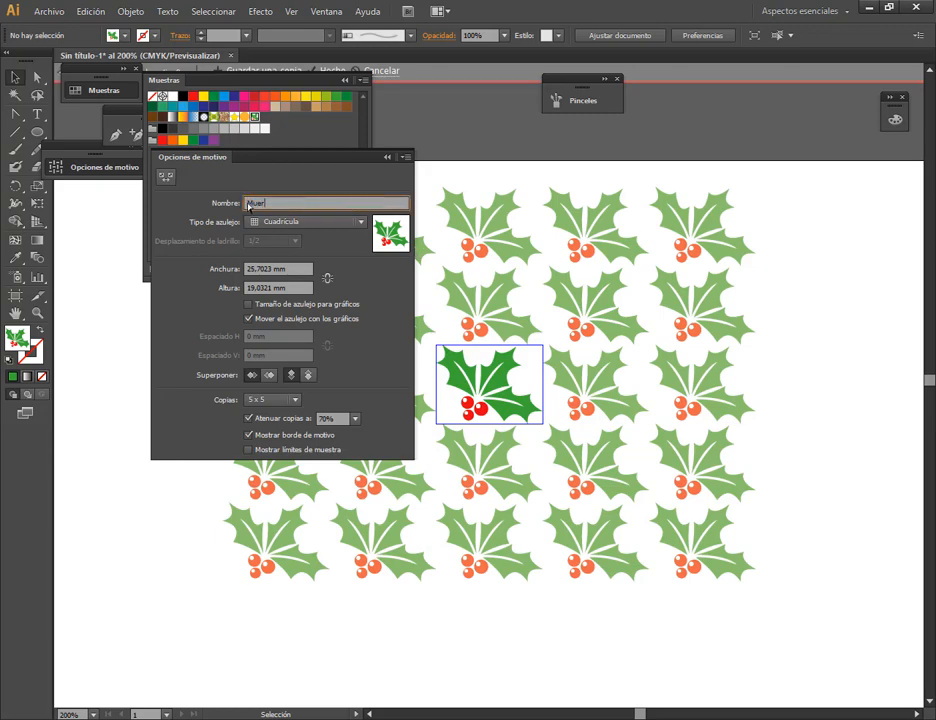
text(Muerdago)
key(Return)
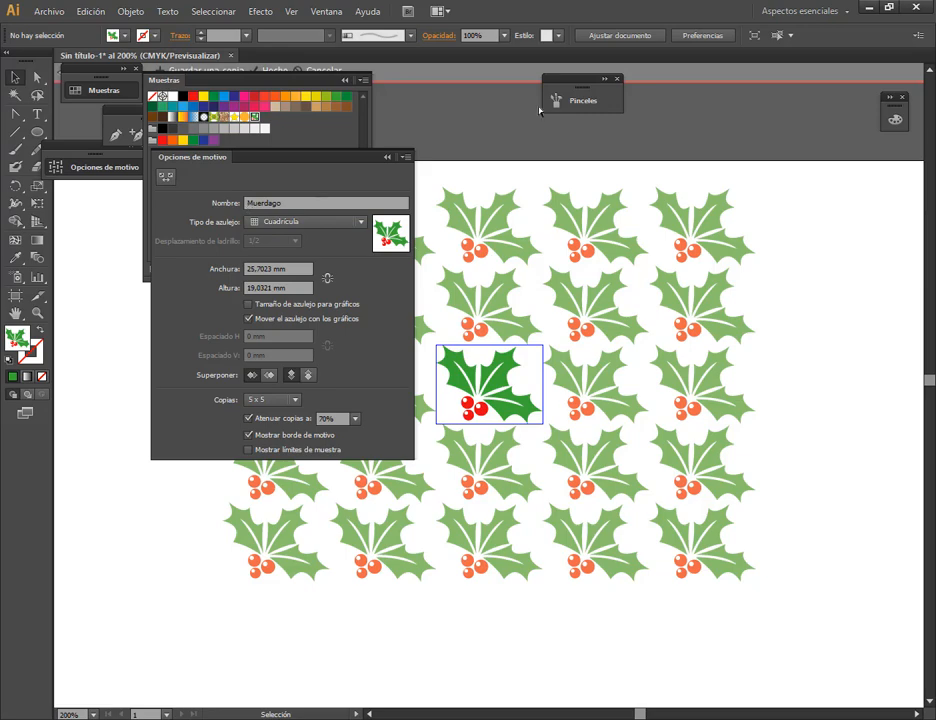
key(Escape)
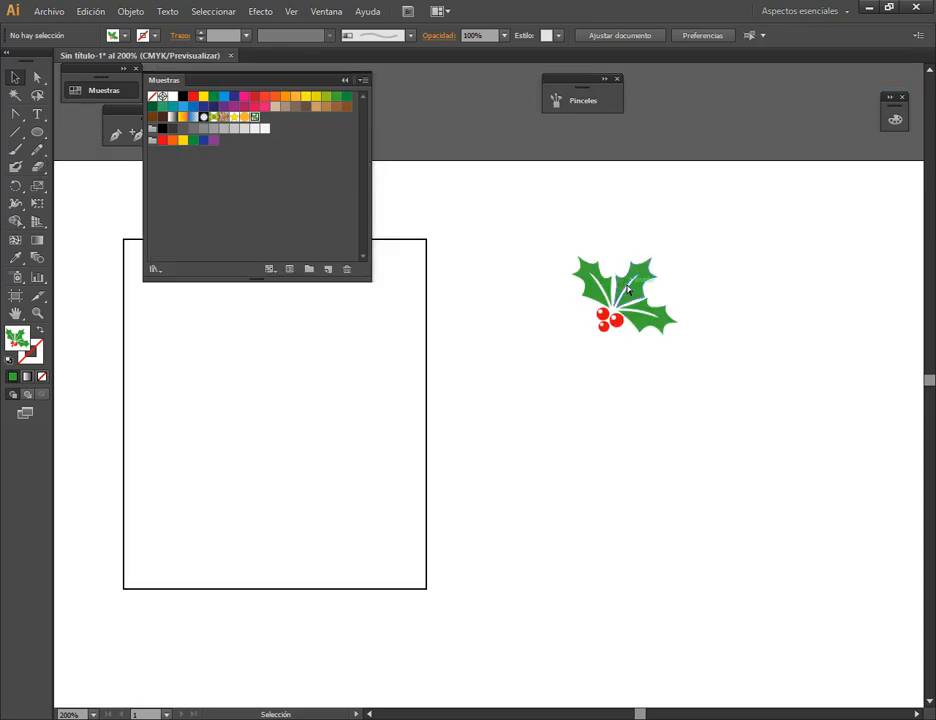
Move the holly group slightly up and away from the rectangle, and show the document's brushes.
drag(604, 260, 632, 204)
click(381, 122)
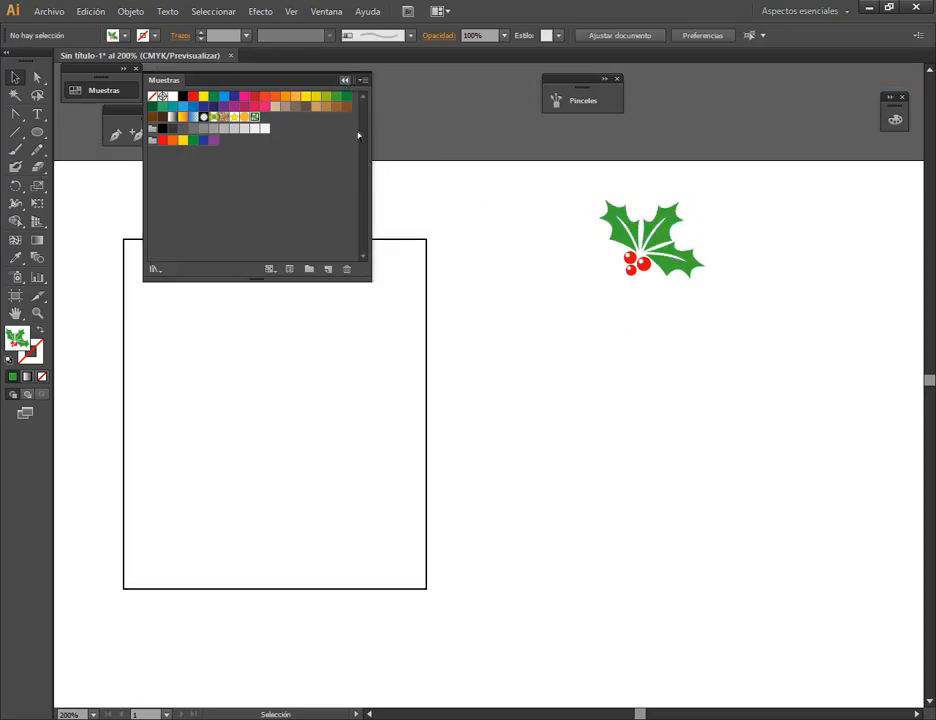
click(397, 240)
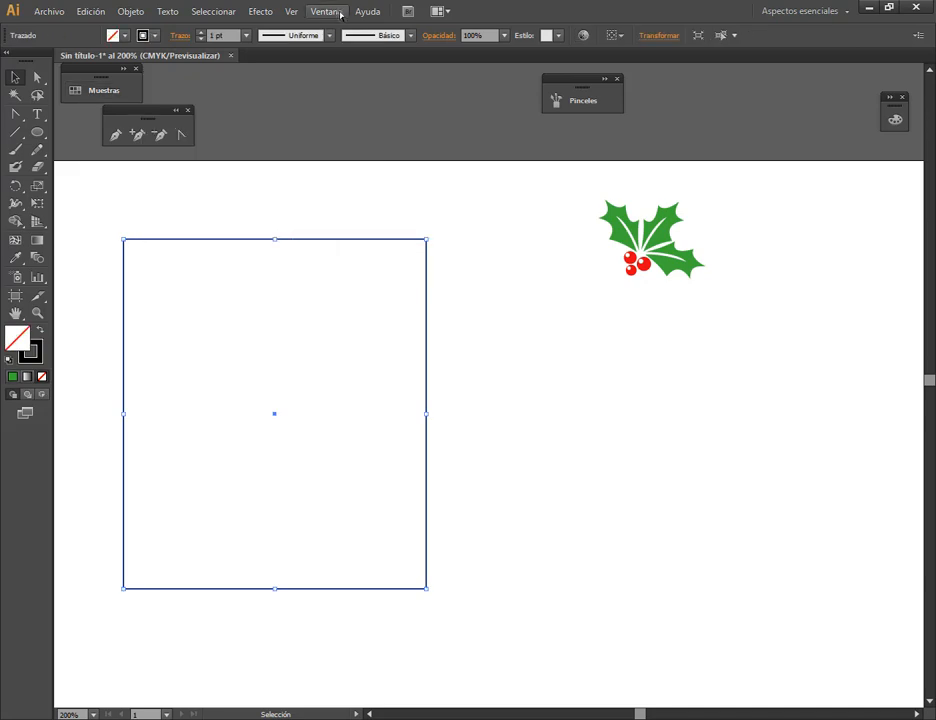
click(340, 14)
click(568, 77)
click(604, 80)
click(704, 468)
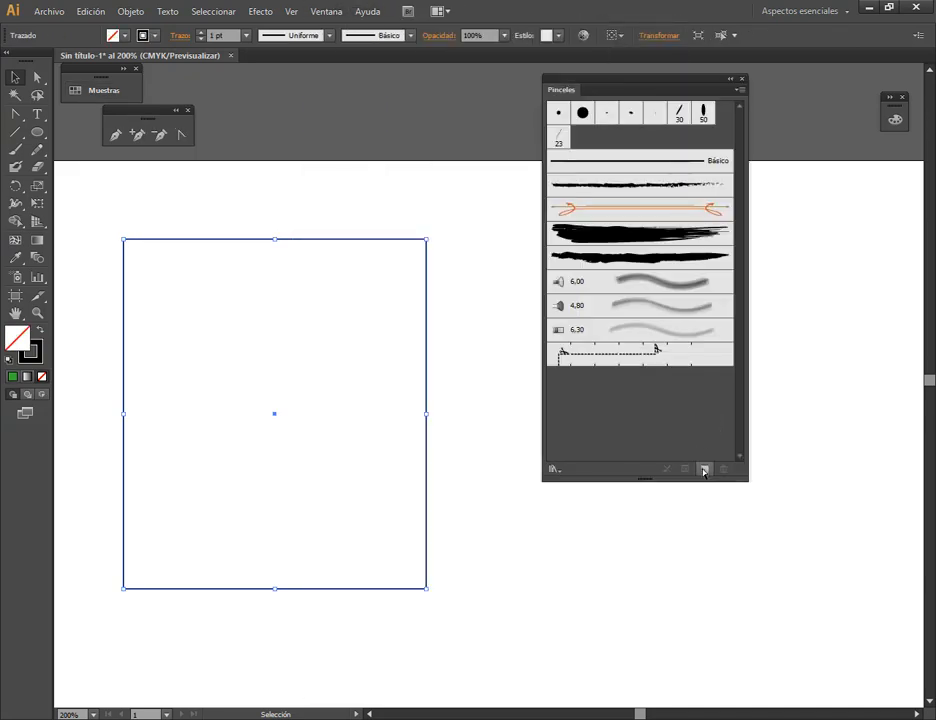
click(259, 217)
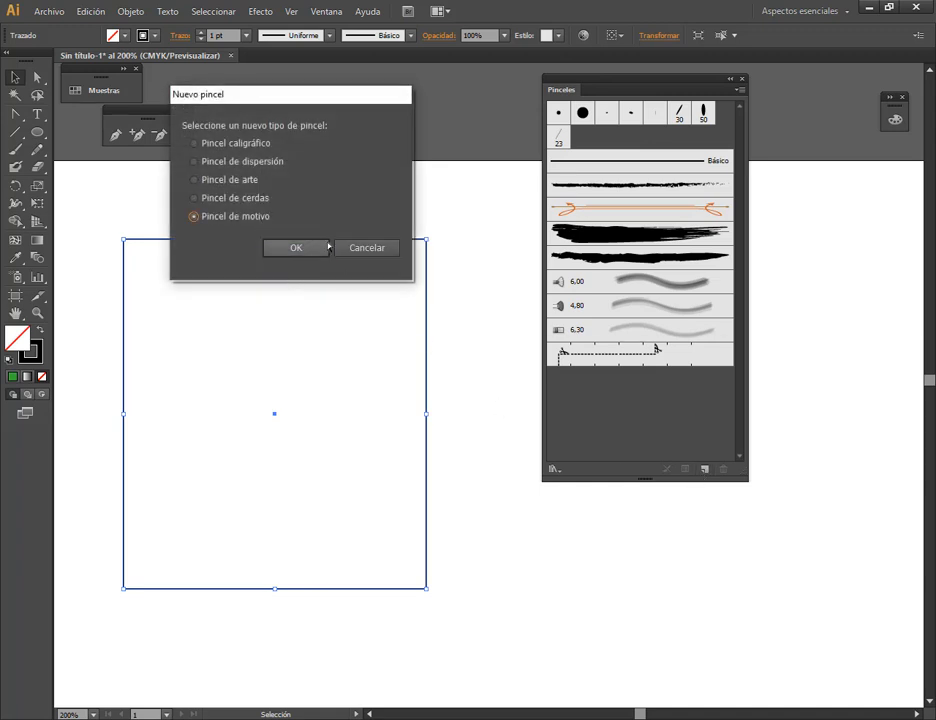
click(366, 247)
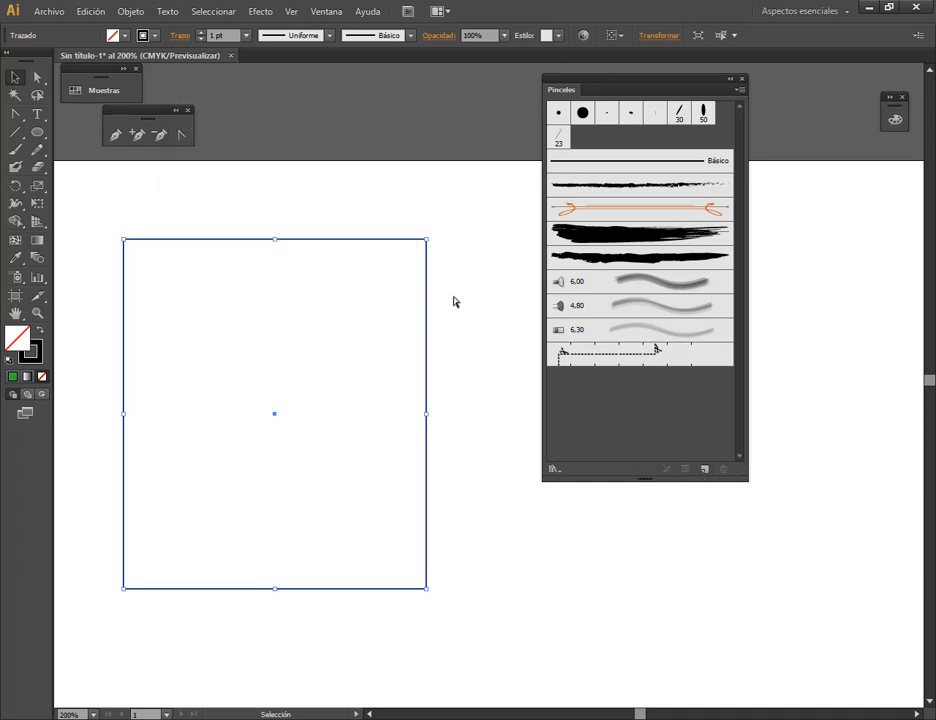
Try to create a pattern brush with only the Muerdago swatch as its outer corner tile.
click(453, 301)
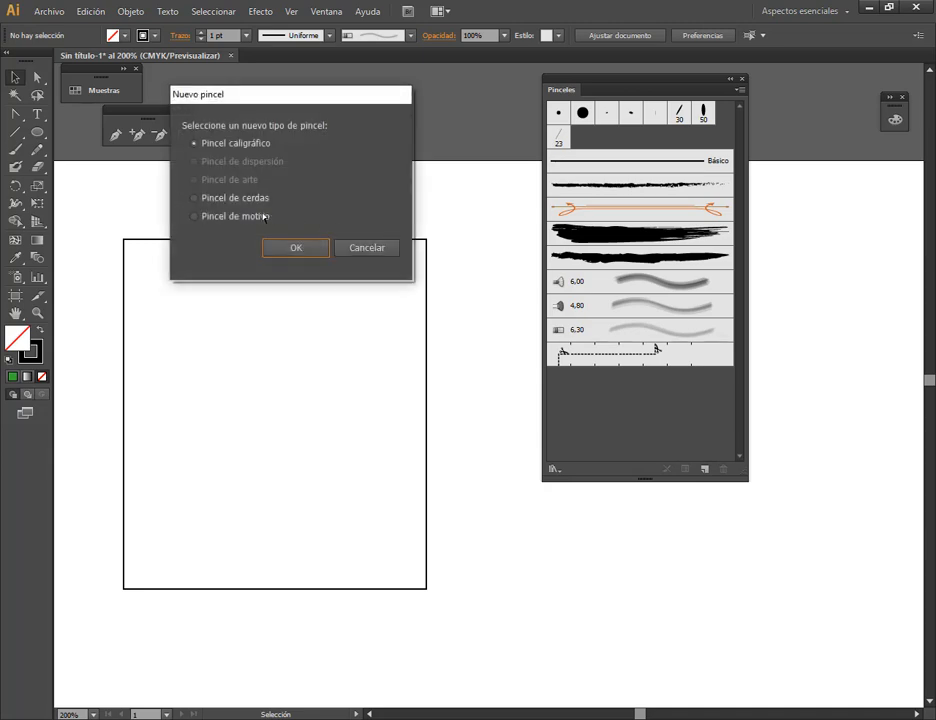
click(258, 216)
click(299, 247)
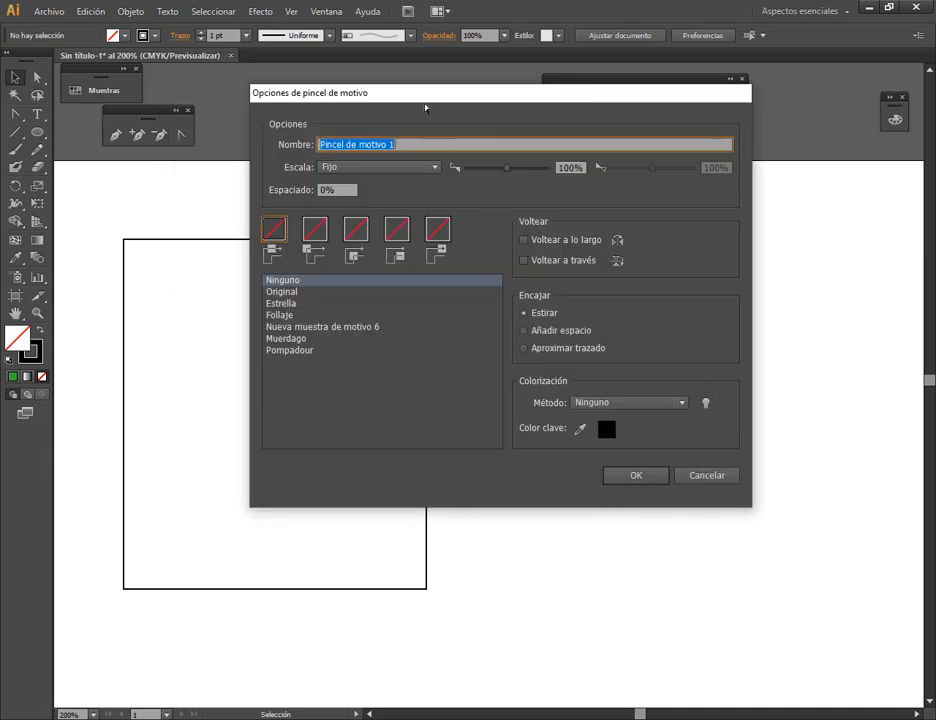
drag(436, 88, 603, 56)
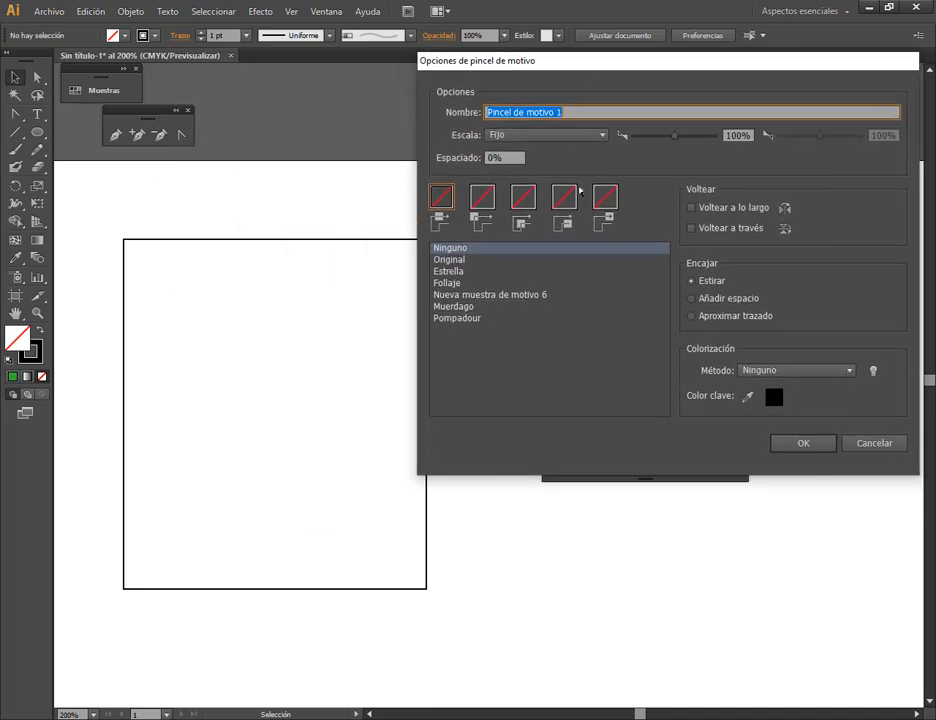
click(485, 202)
click(459, 308)
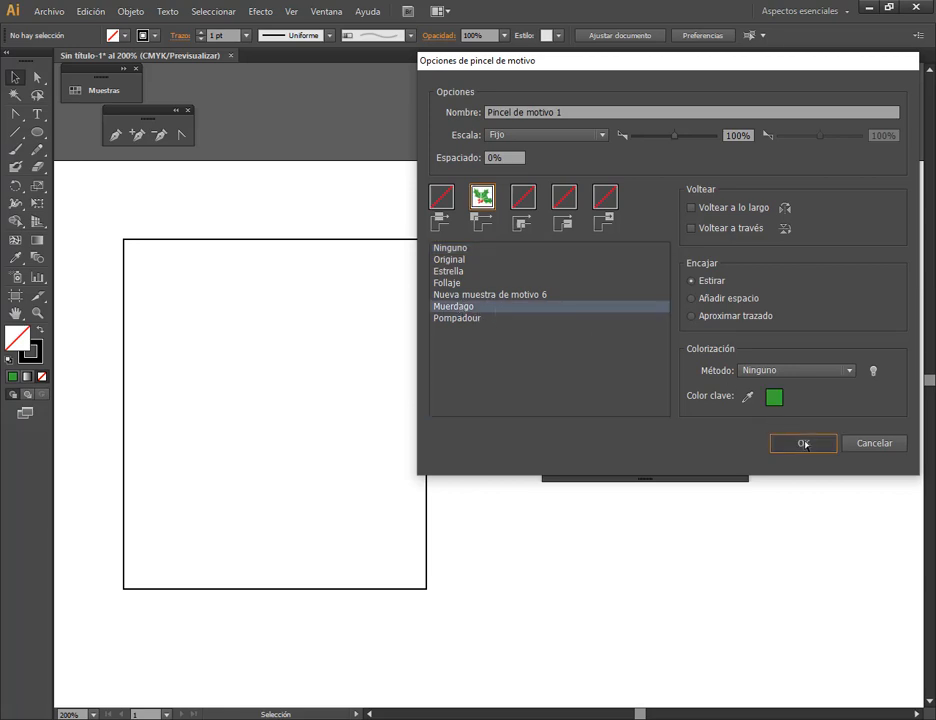
click(800, 441)
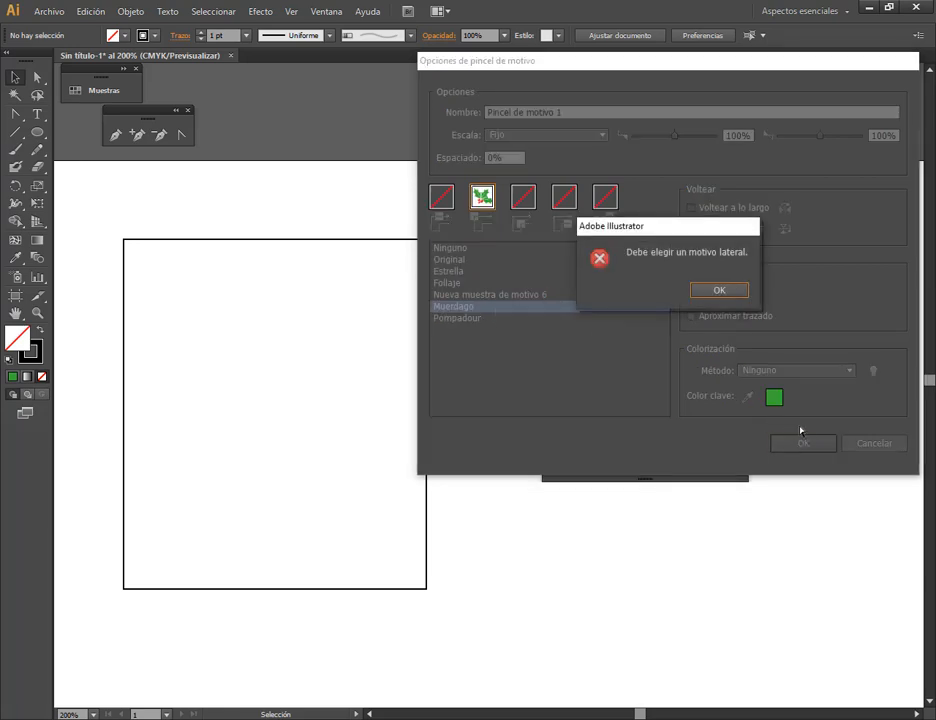
click(720, 290)
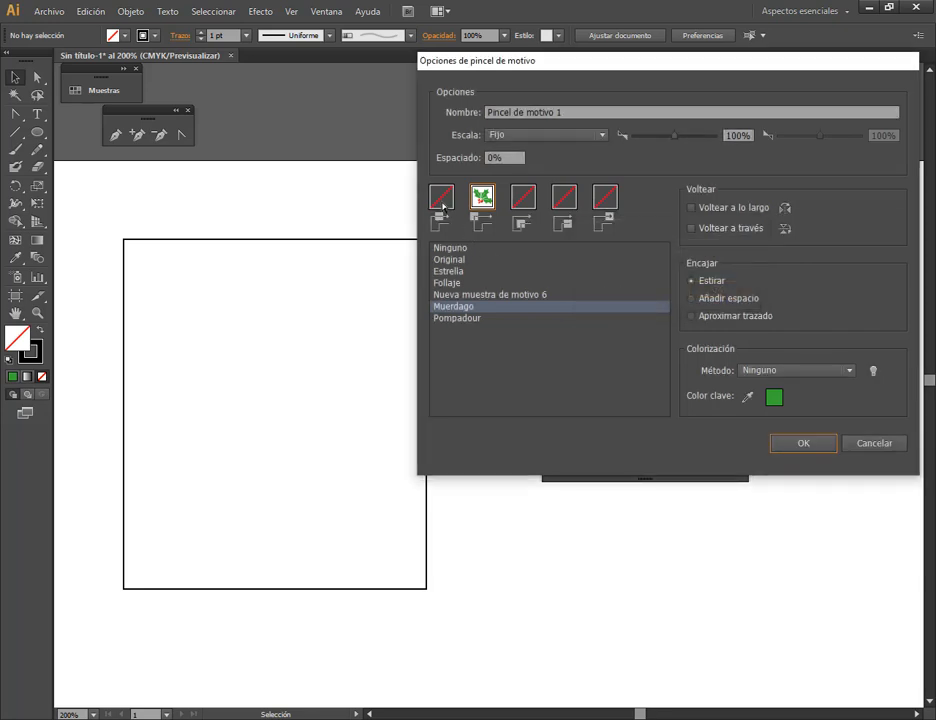
click(874, 443)
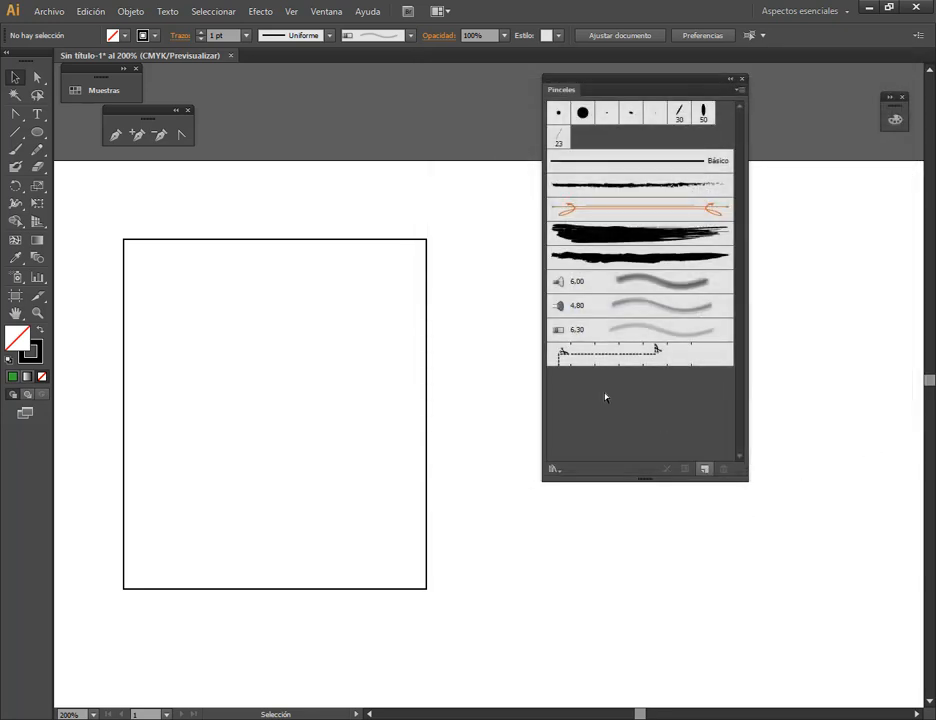
click(730, 79)
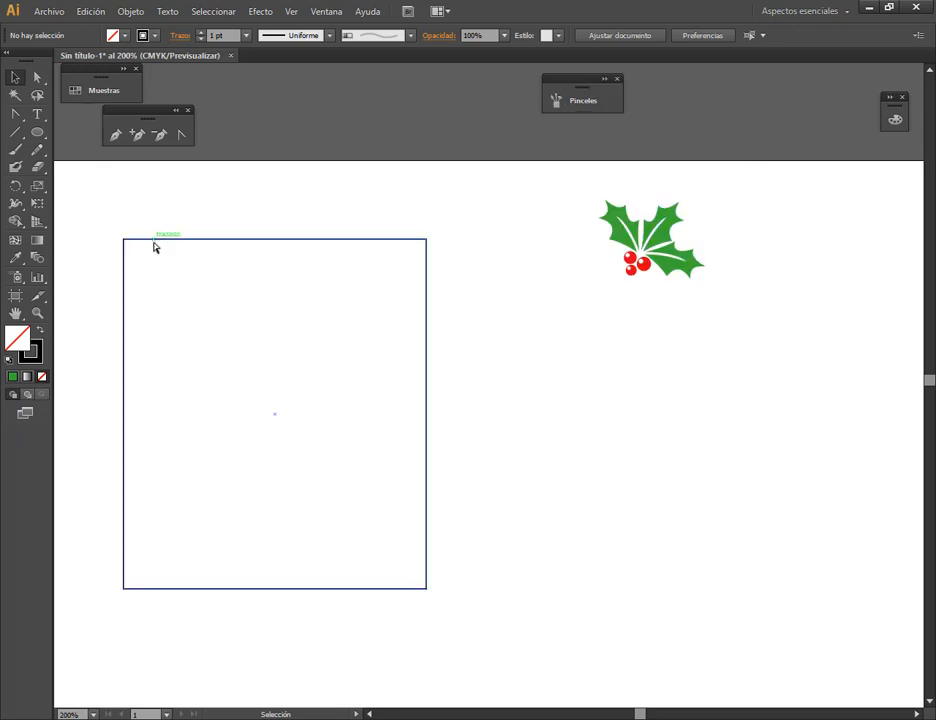
click(609, 81)
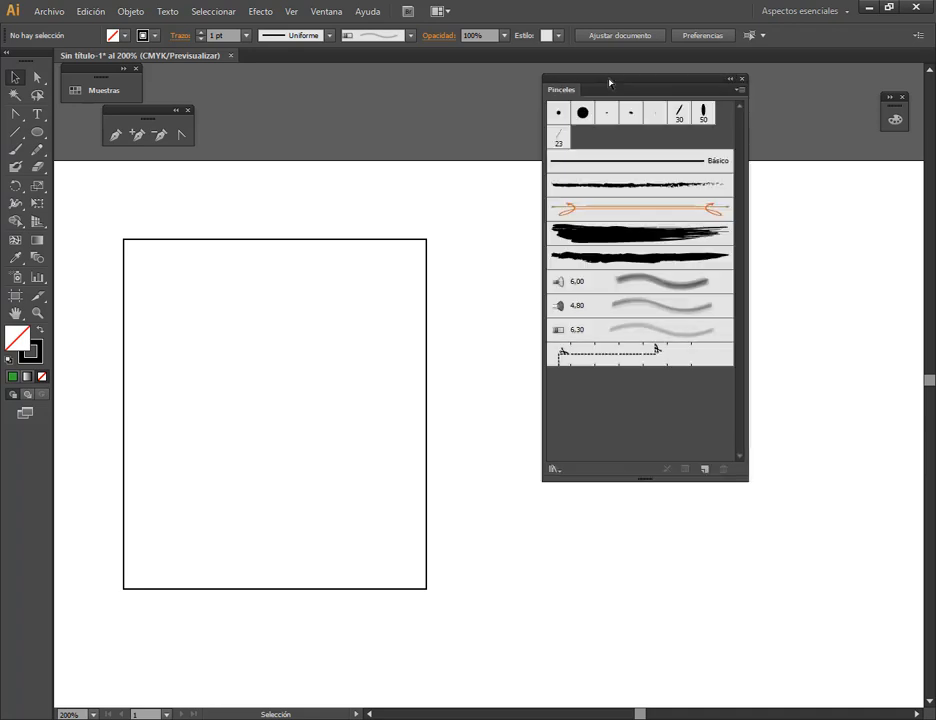
click(704, 469)
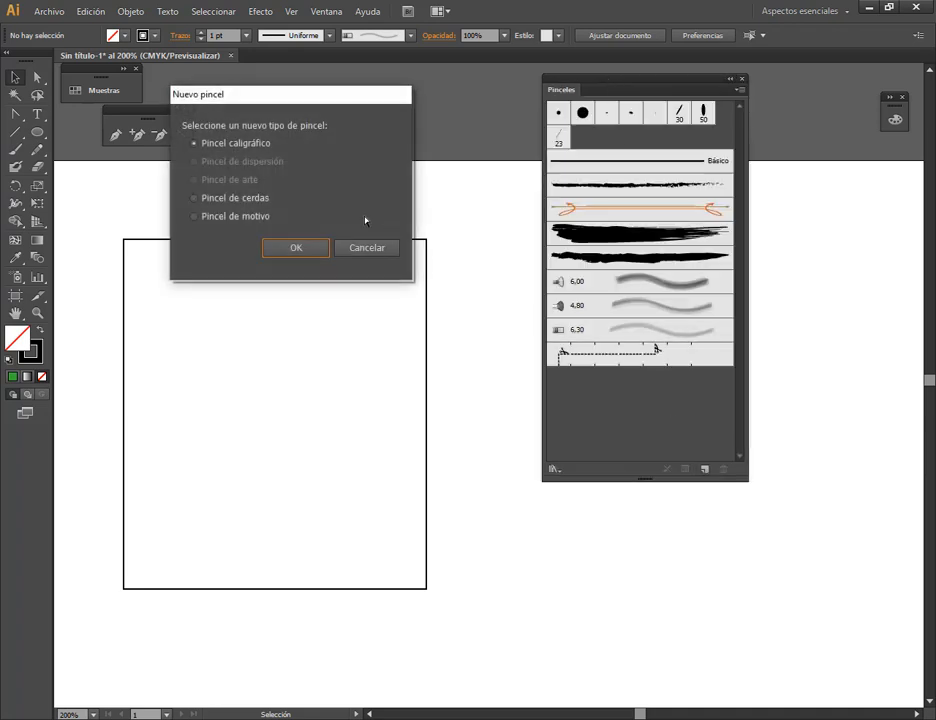
click(368, 250)
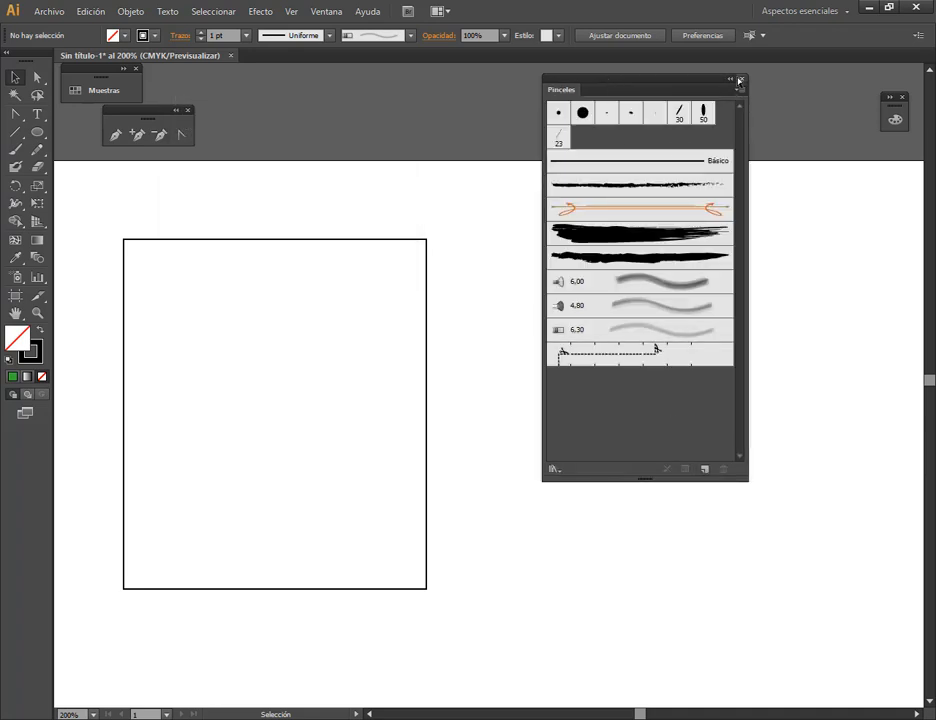
Show the document swatches and collapse the brushes.
click(122, 71)
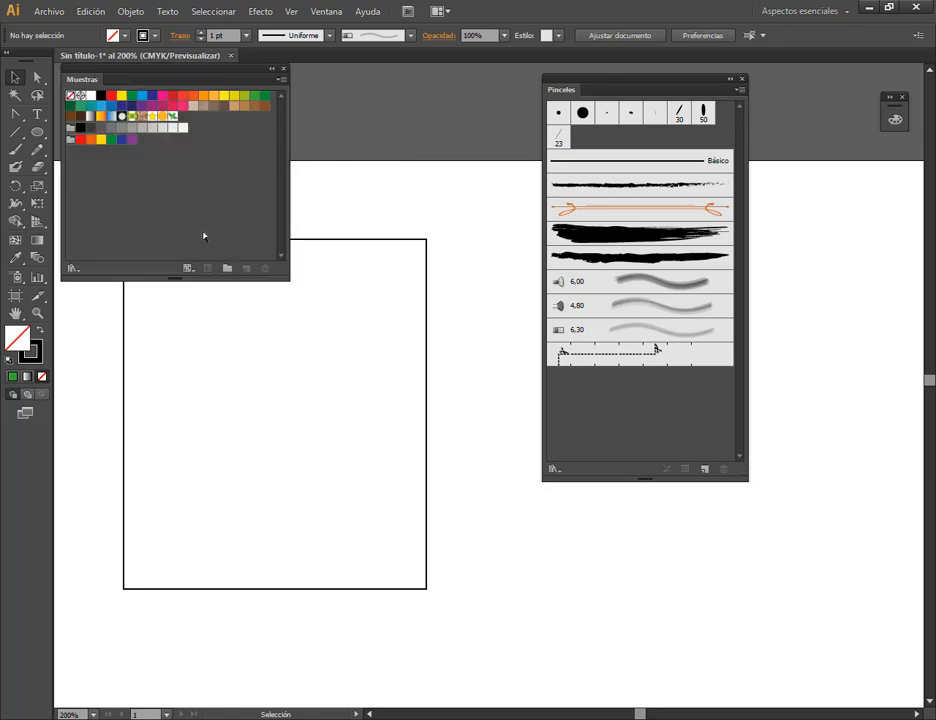
click(732, 79)
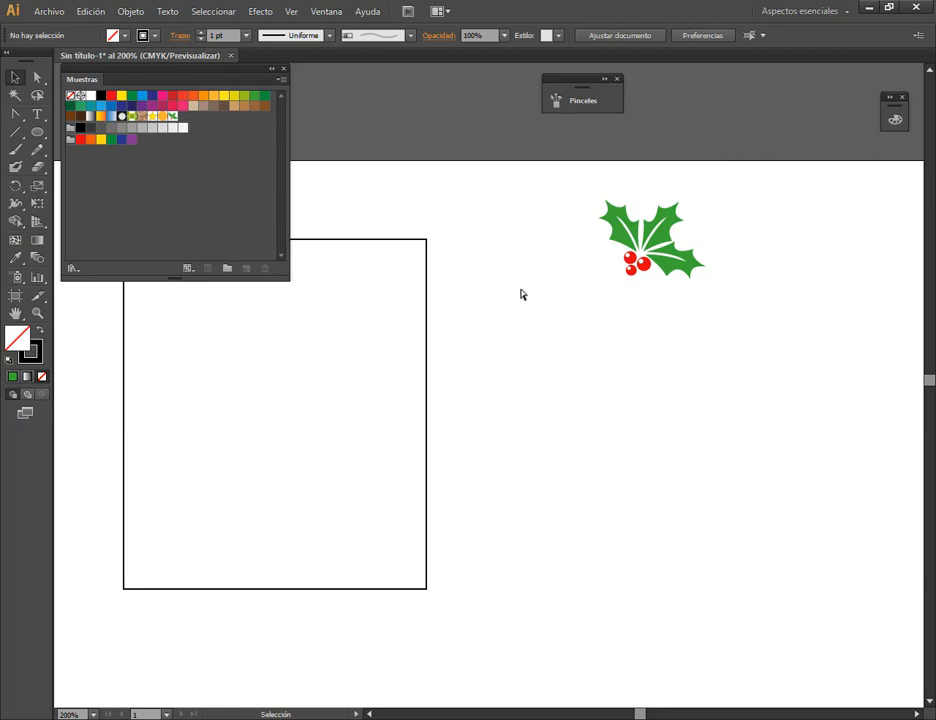
Switch to the browser and look through the "muerdago vector" image results for further decoration references.
mouse_move(237, 717)
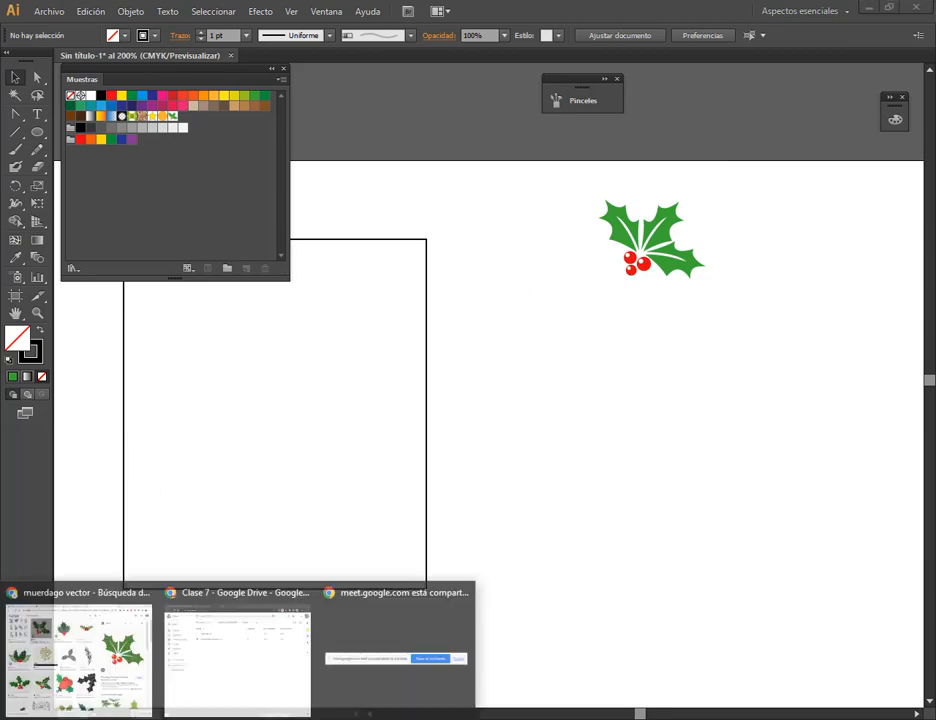
click(79, 652)
scroll(641, 367, down, 1)
scroll(641, 367, down, 2)
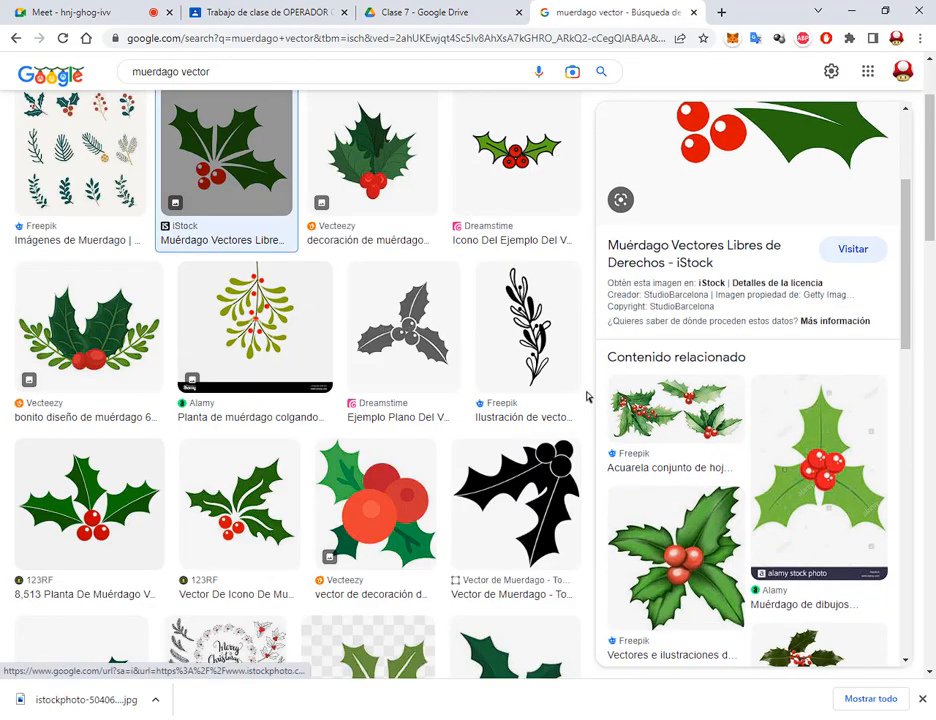
scroll(681, 380, down, 6)
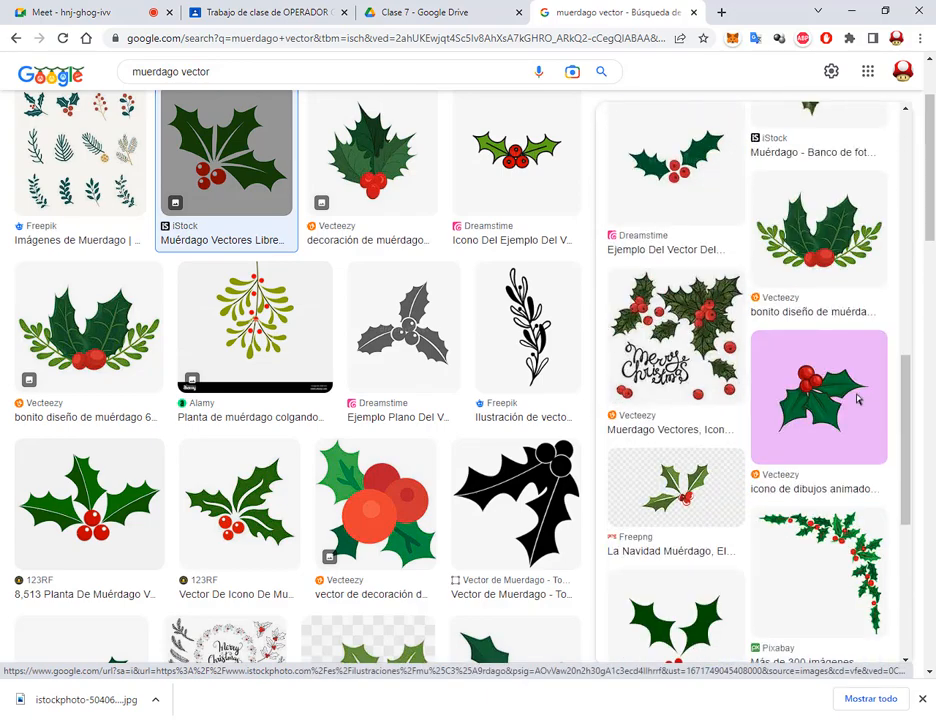
scroll(497, 407, down, 4)
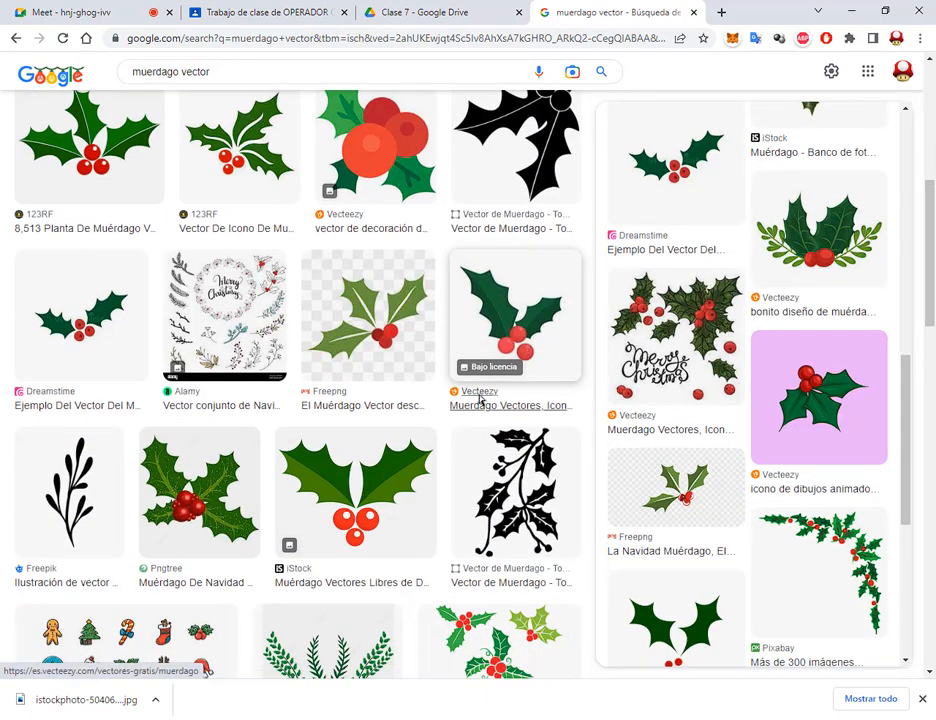
scroll(379, 336, down, 3)
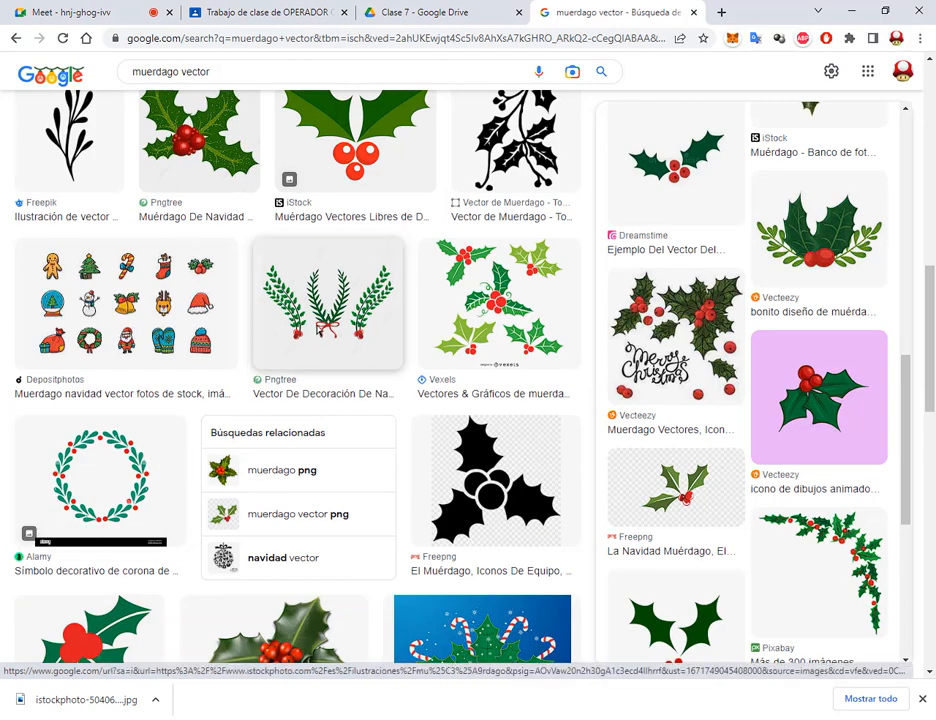
View the Alamy Christmas wreath image and examine its related wreath designs.
click(100, 475)
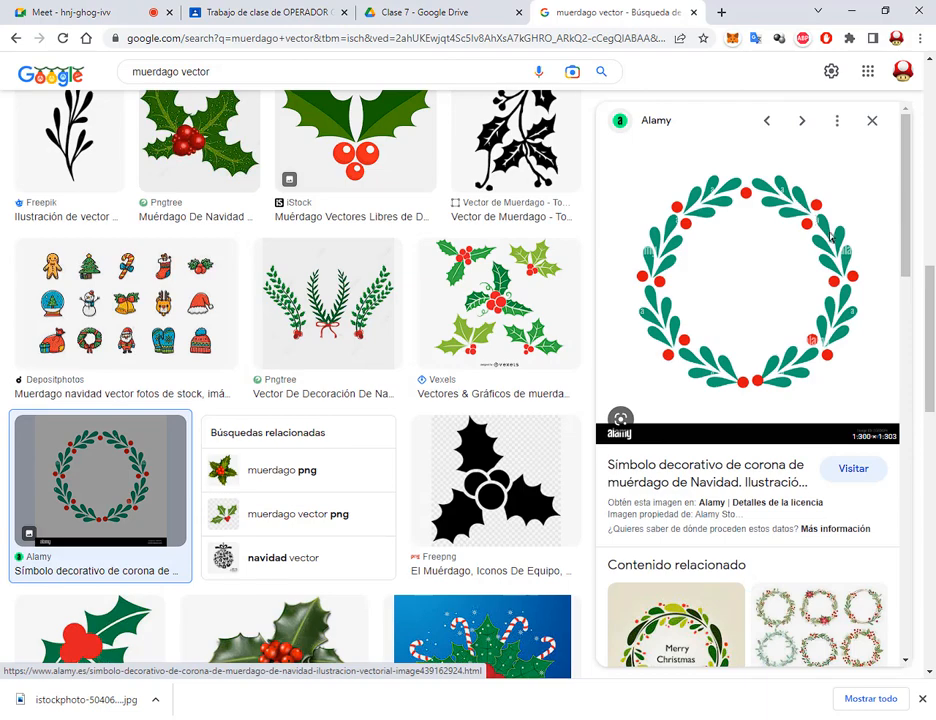
scroll(829, 240, down, 5)
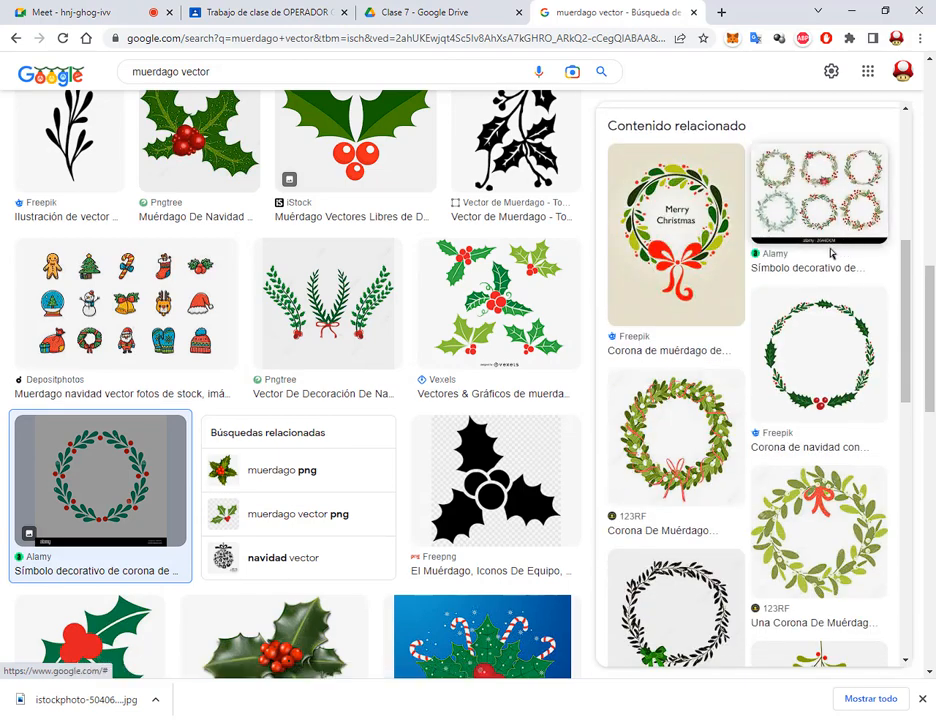
scroll(778, 400, down, 3)
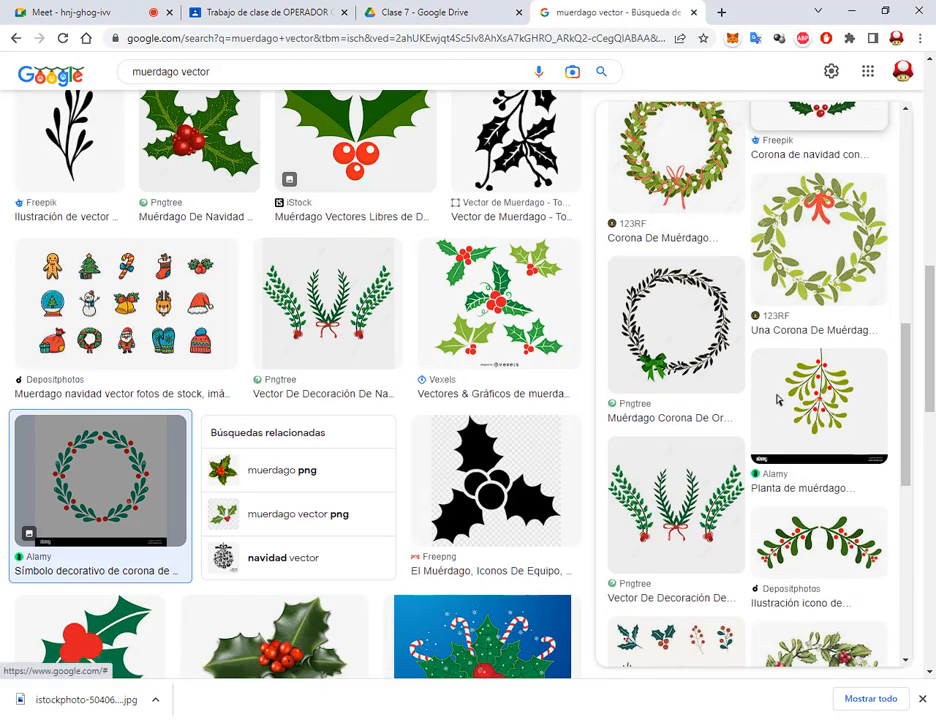
scroll(778, 400, down, 3)
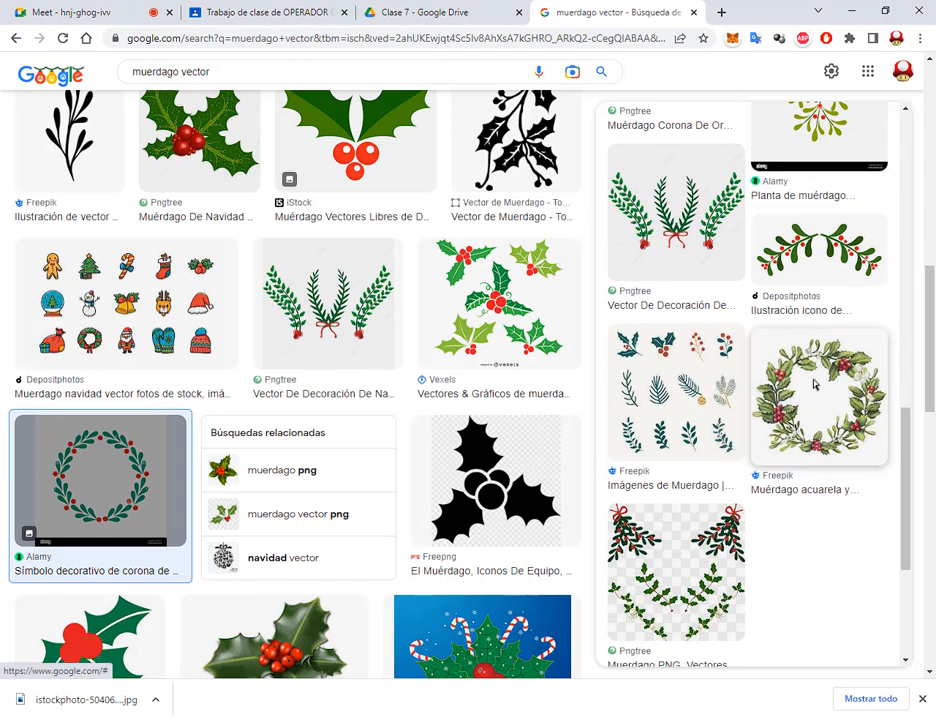
scroll(814, 385, up, 10)
scroll(355, 378, up, 4)
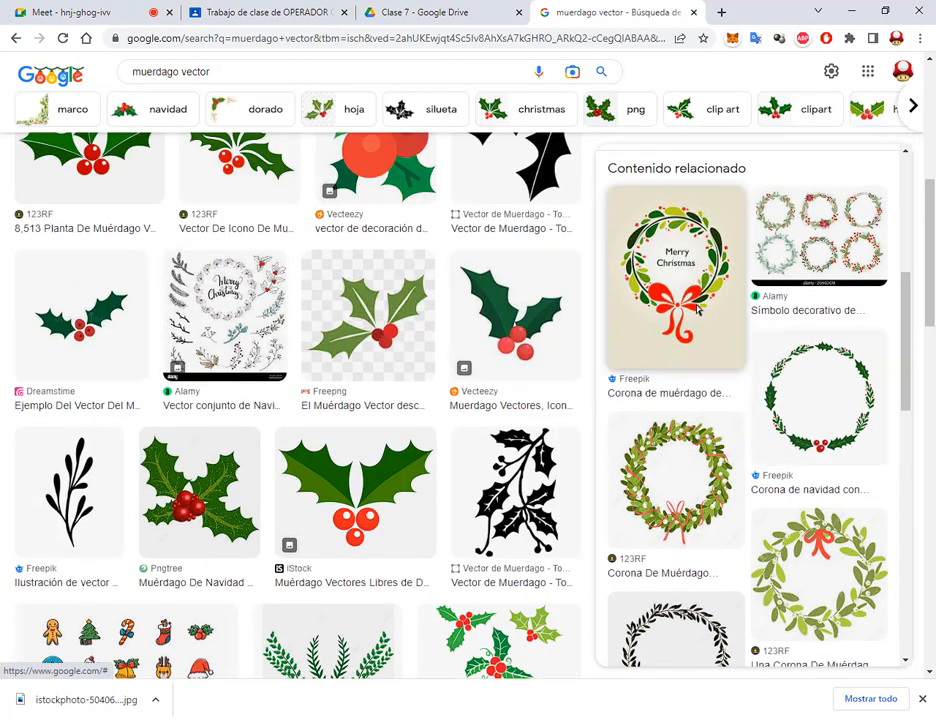
scroll(697, 310, down, 2)
click(700, 240)
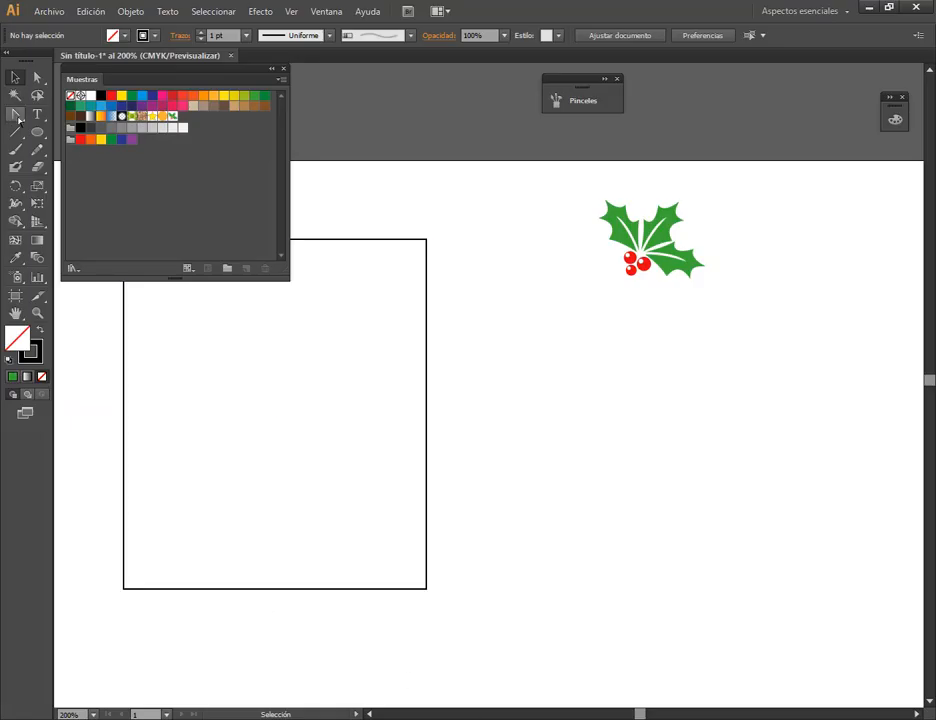
Draw a short horizontal guide line with the Line Segment tool in the empty area below the holly.
click(15, 131)
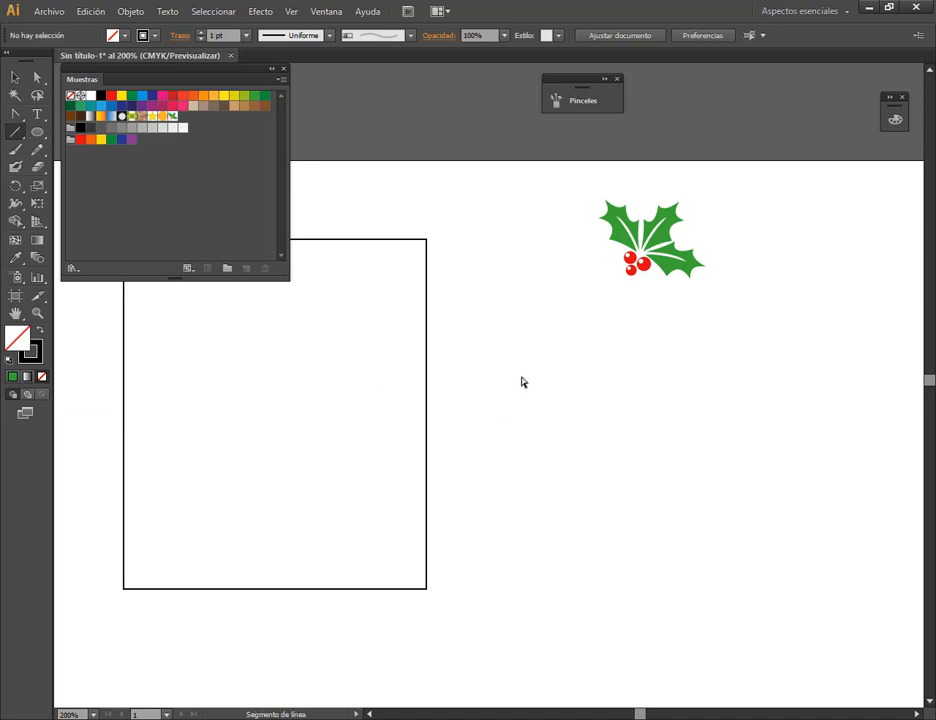
drag(521, 377, 626, 377)
scroll(578, 391, up, 3)
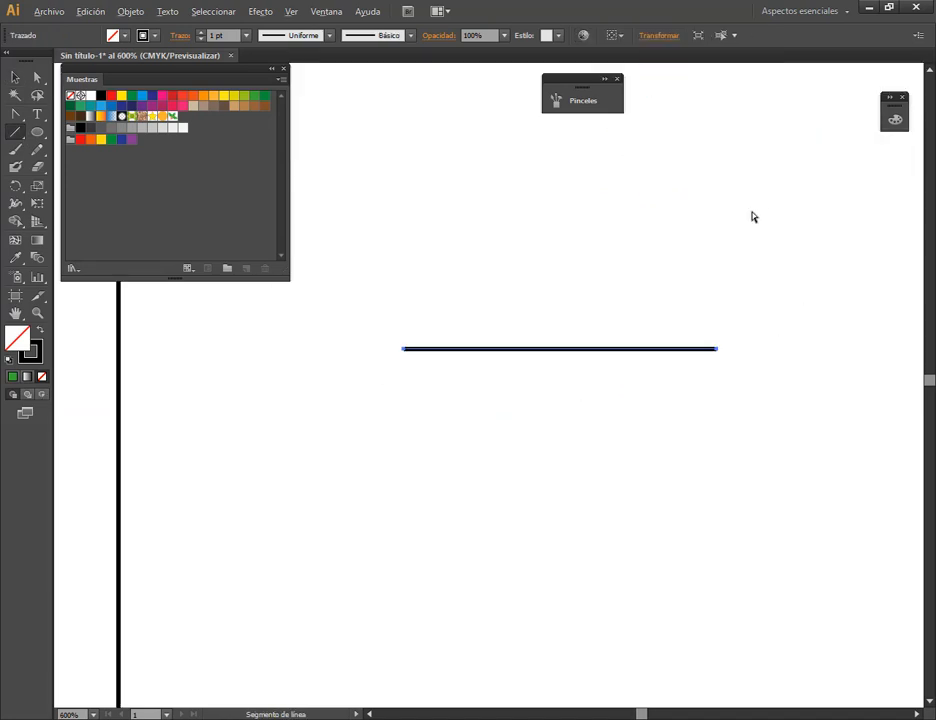
Draw a narrow vertical ellipse above the line and shorten its bottom anchor's handles to taper it.
click(35, 134)
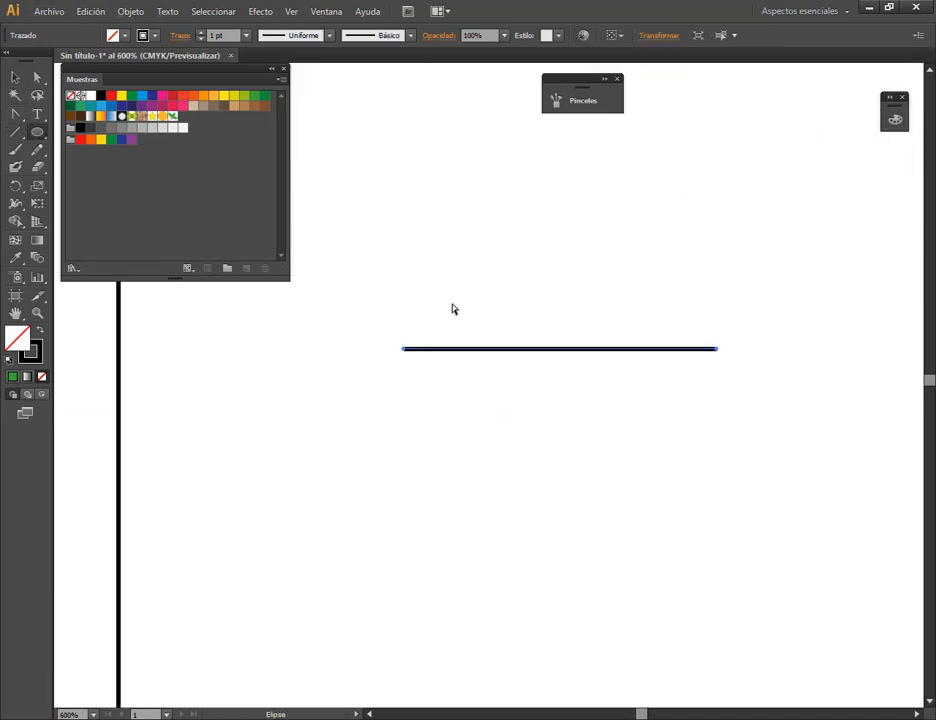
drag(459, 232, 482, 320)
key(a)
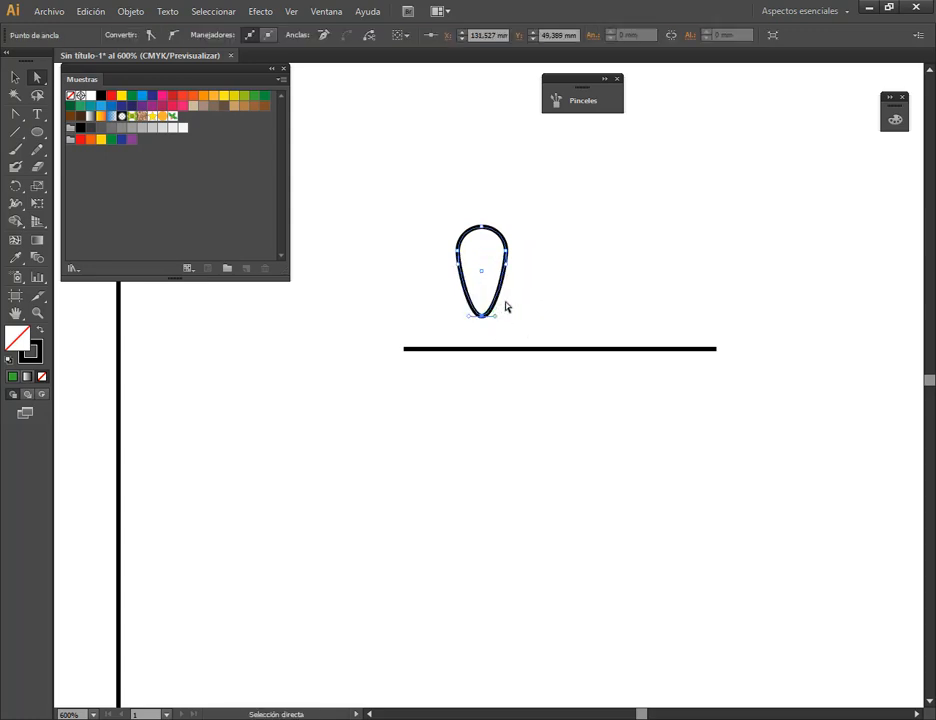
Convert the ellipse's bottom anchor to a sharp point and aim both its handles upward to form a symmetrical teardrop leaf.
scroll(503, 299, up, 4)
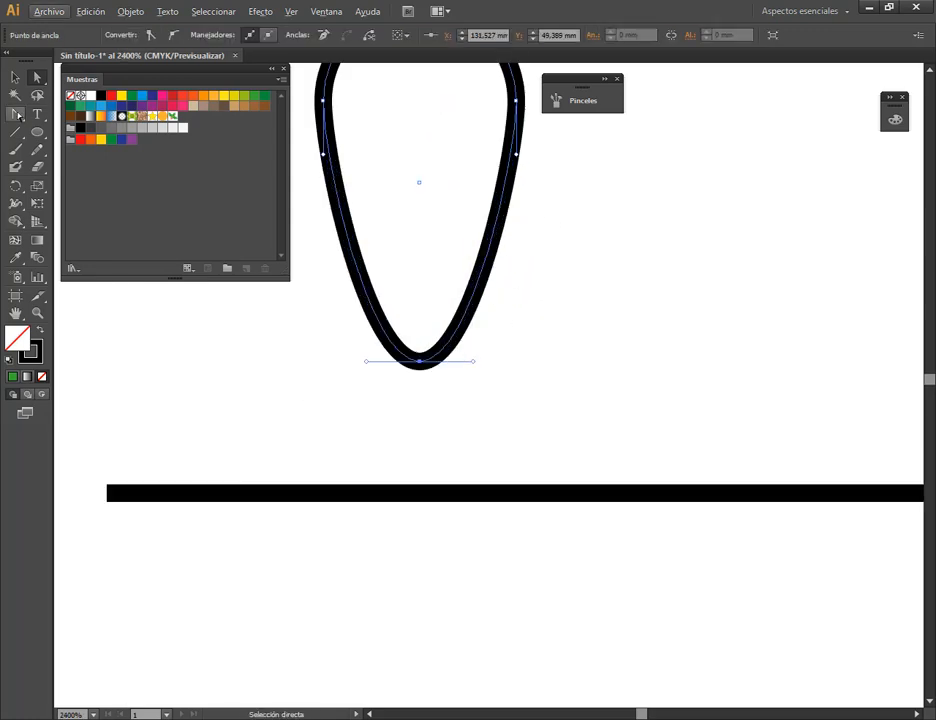
key(shift+c)
click(15, 113)
click(122, 168)
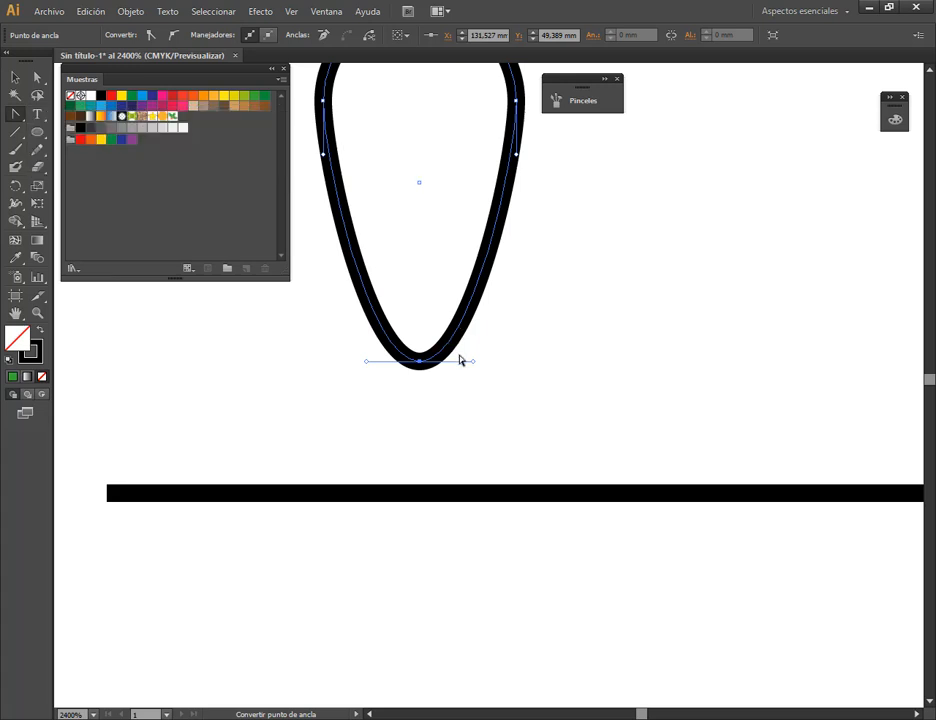
click(474, 362)
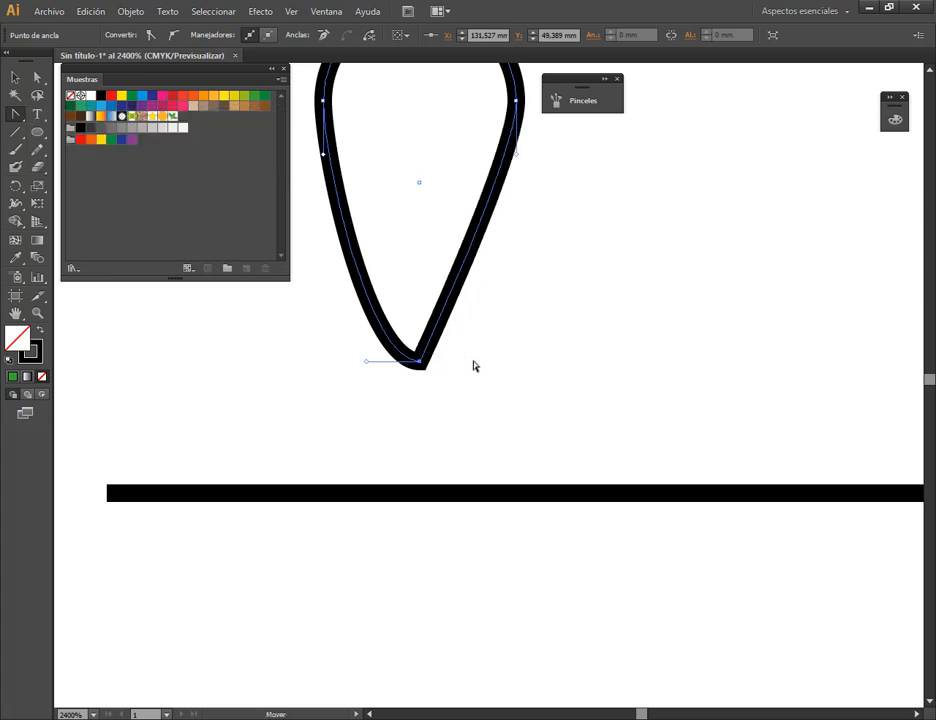
drag(420, 368, 434, 288)
key(a)
click(420, 362)
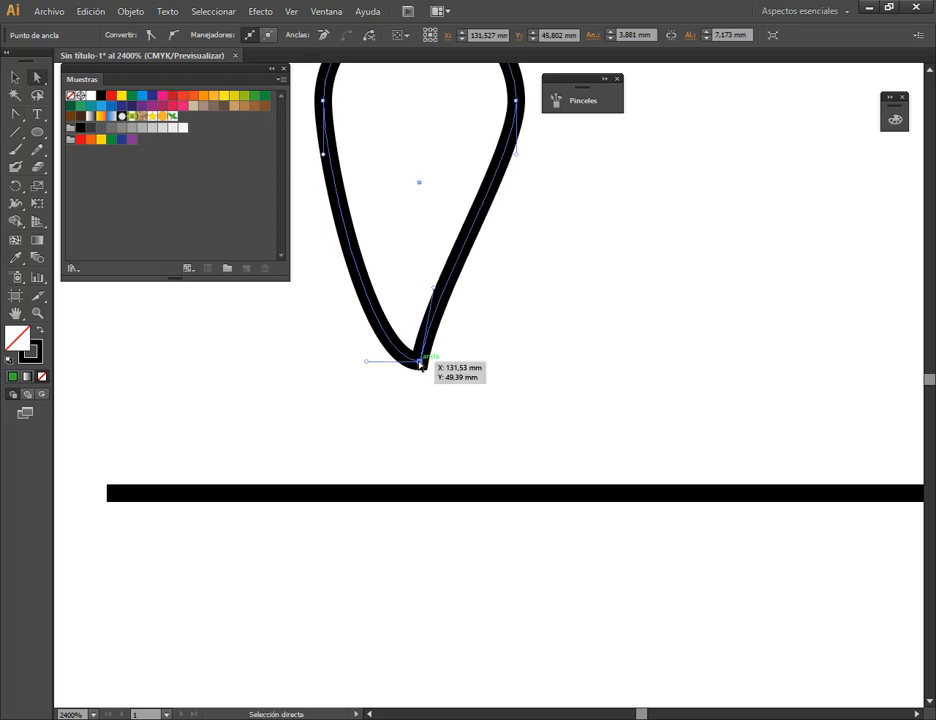
drag(366, 364, 412, 300)
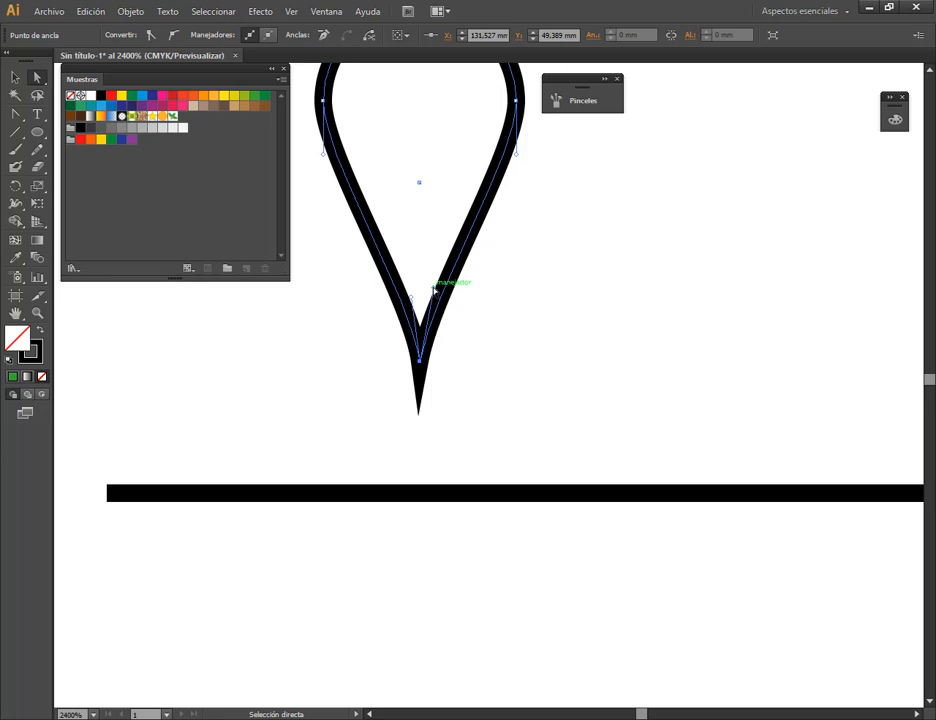
drag(428, 301, 427, 298)
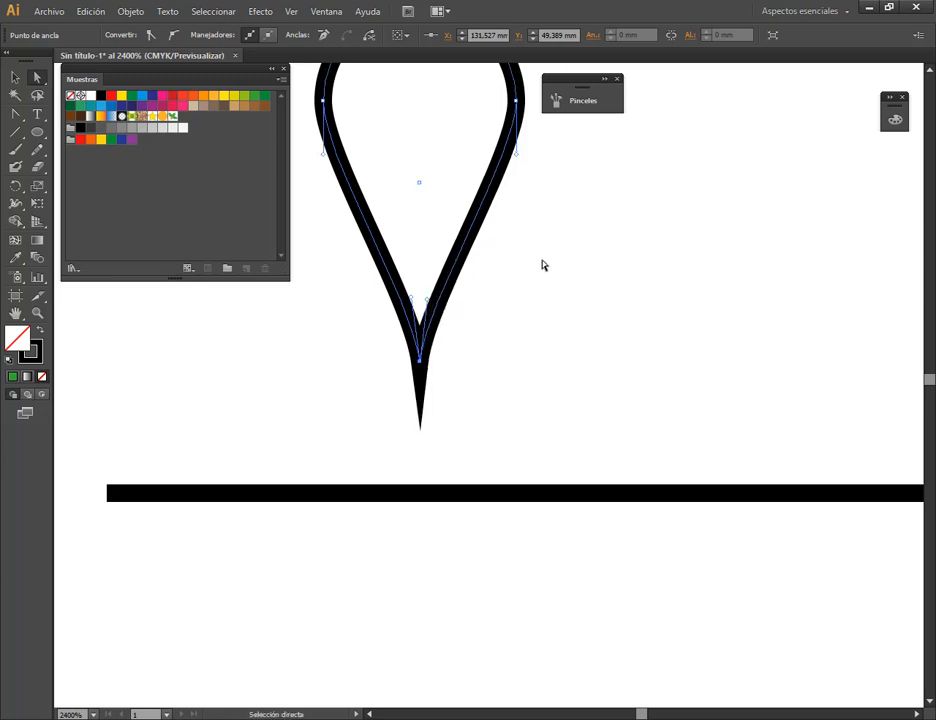
alt+click(539, 305)
Select the teardrop leaf and make it narrower while keeping its height.
click(15, 77)
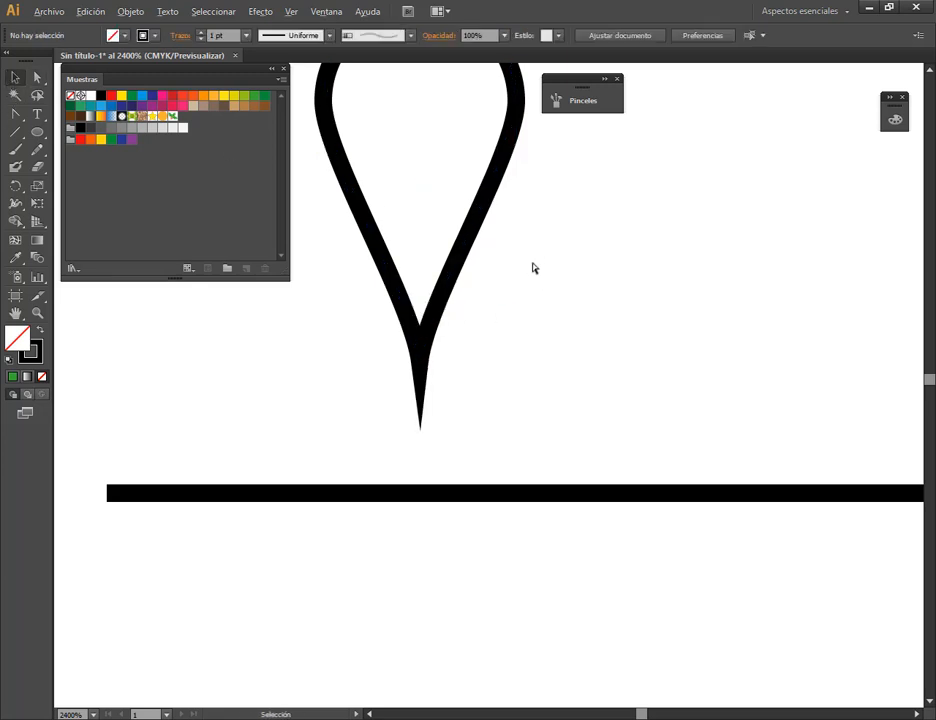
scroll(530, 270, down, 2)
drag(579, 282, 521, 352)
click(456, 267)
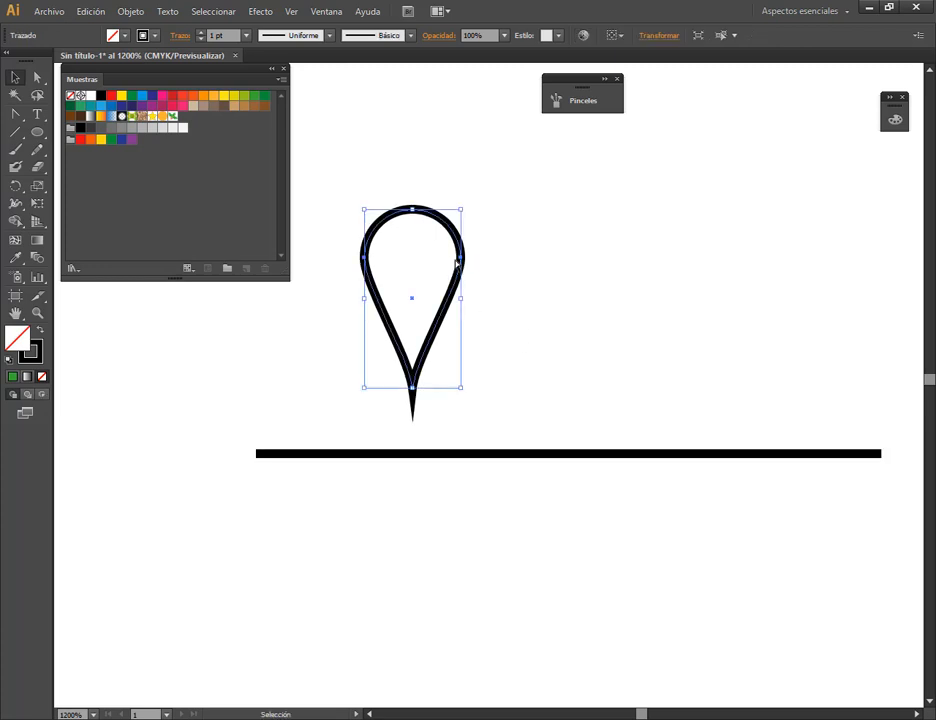
drag(462, 302, 437, 300)
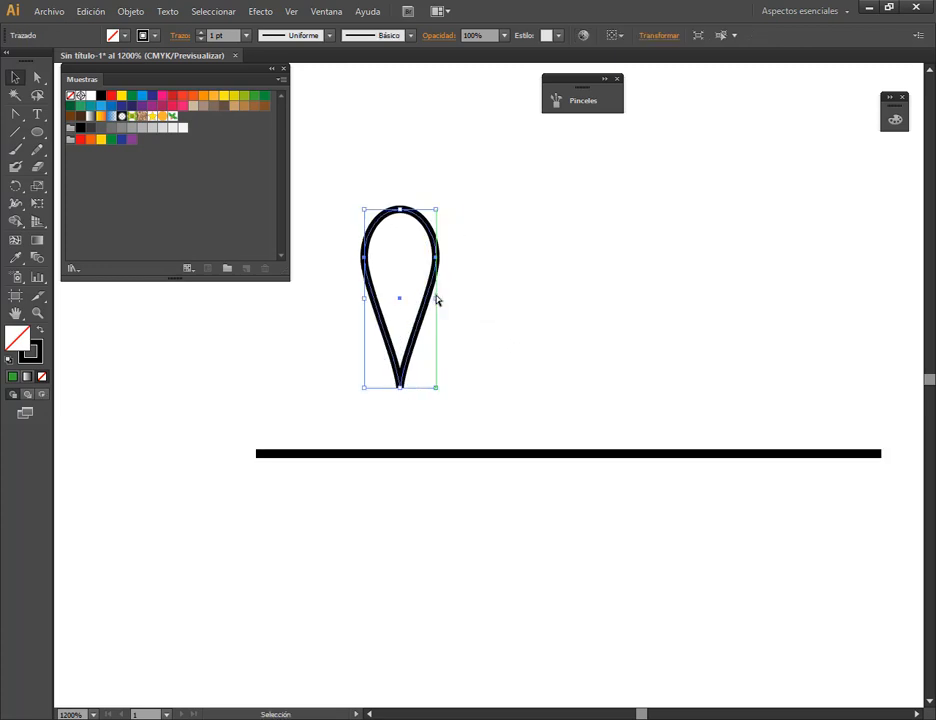
Tilt the leaf to the right with its tip at the line's left end, and fill it lime green without a stroke.
drag(437, 208, 545, 288)
drag(465, 250, 409, 349)
click(405, 280)
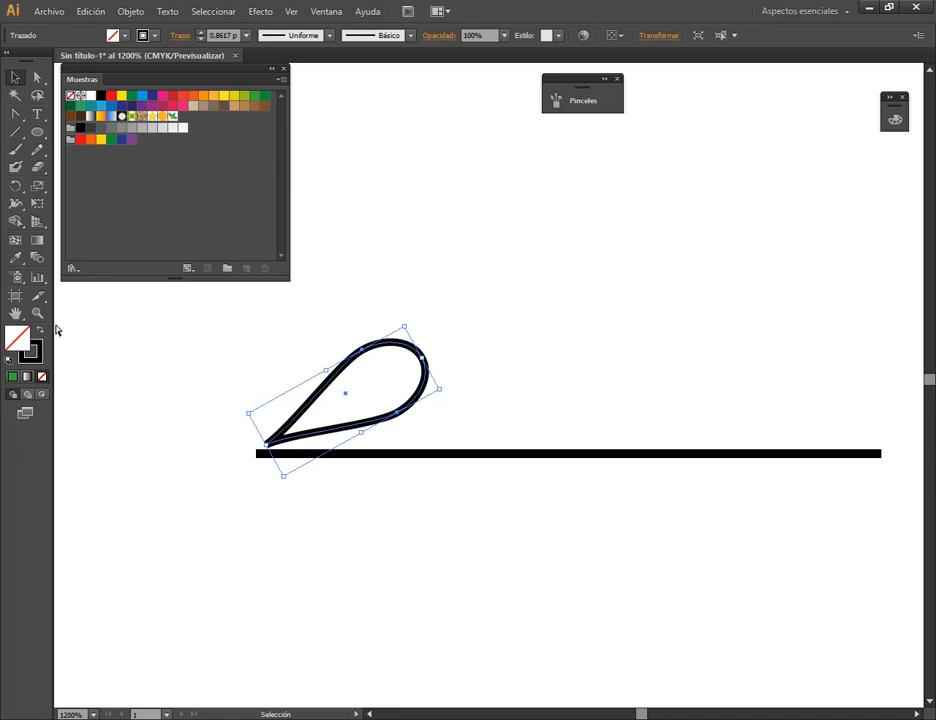
key(shift+x)
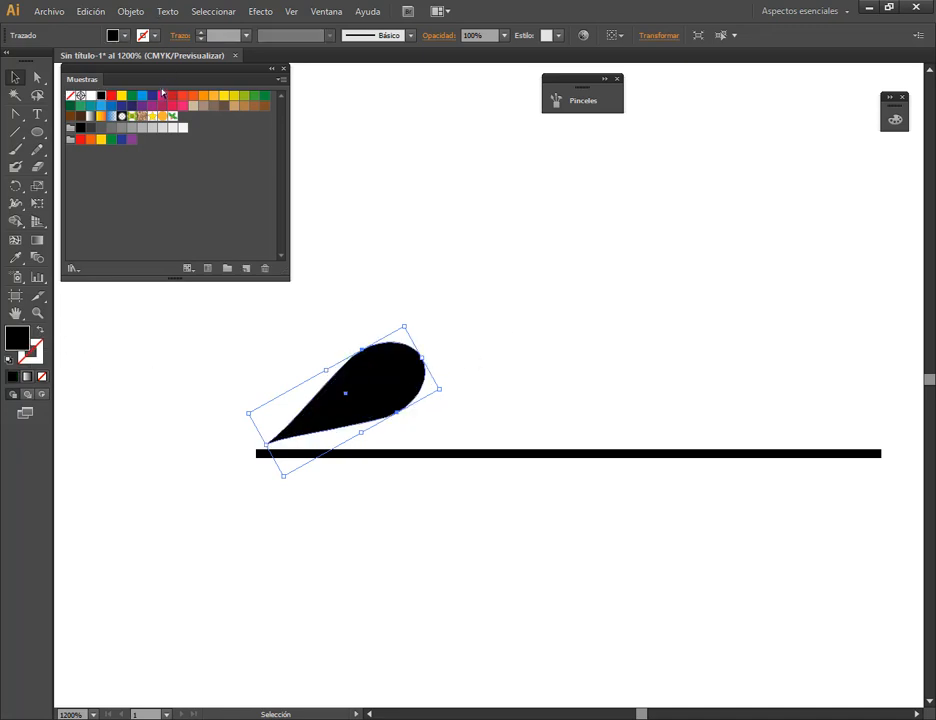
click(244, 95)
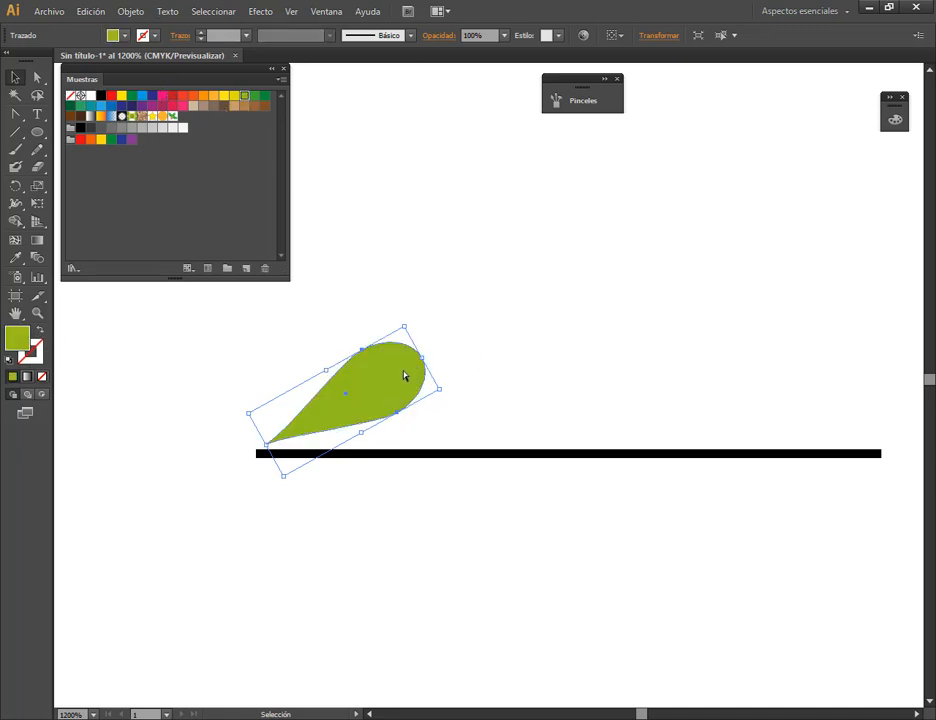
Reflect a copy of the leaf across the horizontal axis with the line as the mirror origin.
key(alt)
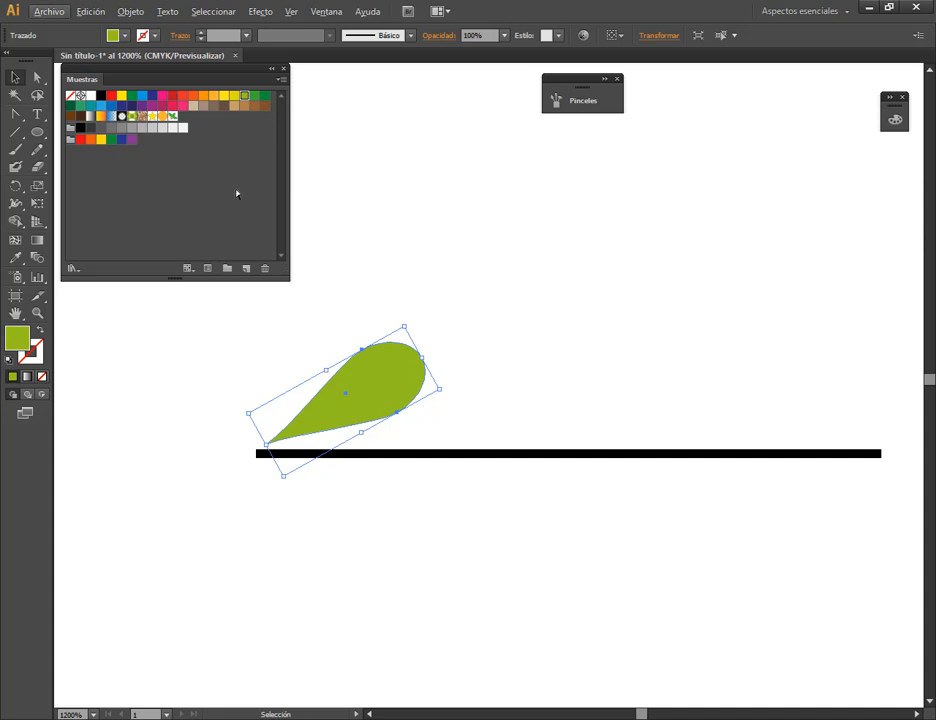
click(32, 190)
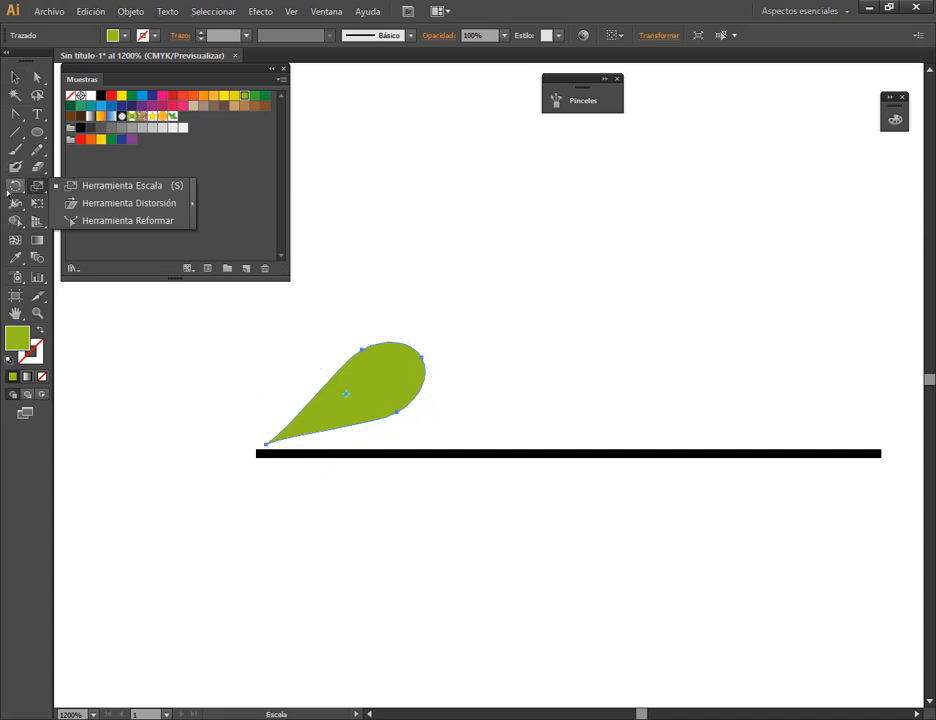
drag(15, 186, 92, 203)
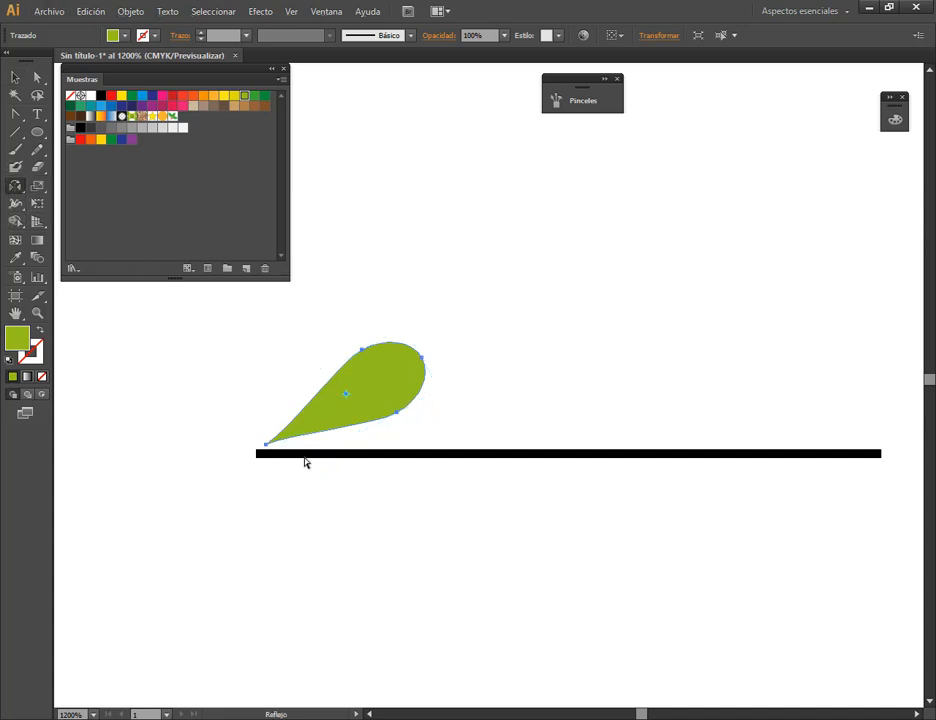
alt+click(267, 455)
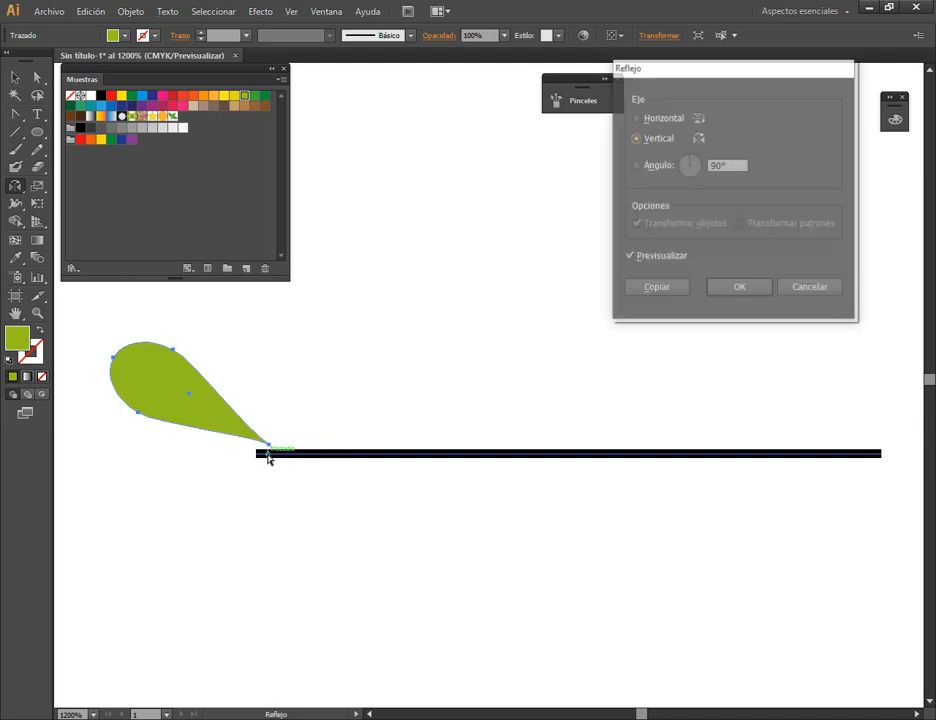
click(636, 118)
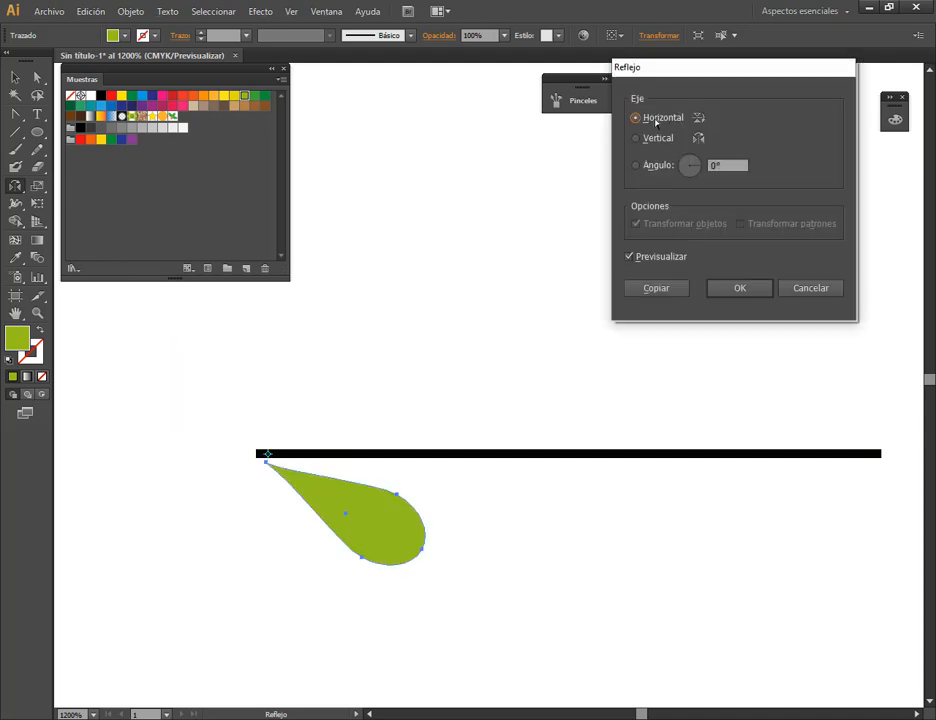
click(656, 288)
click(15, 77)
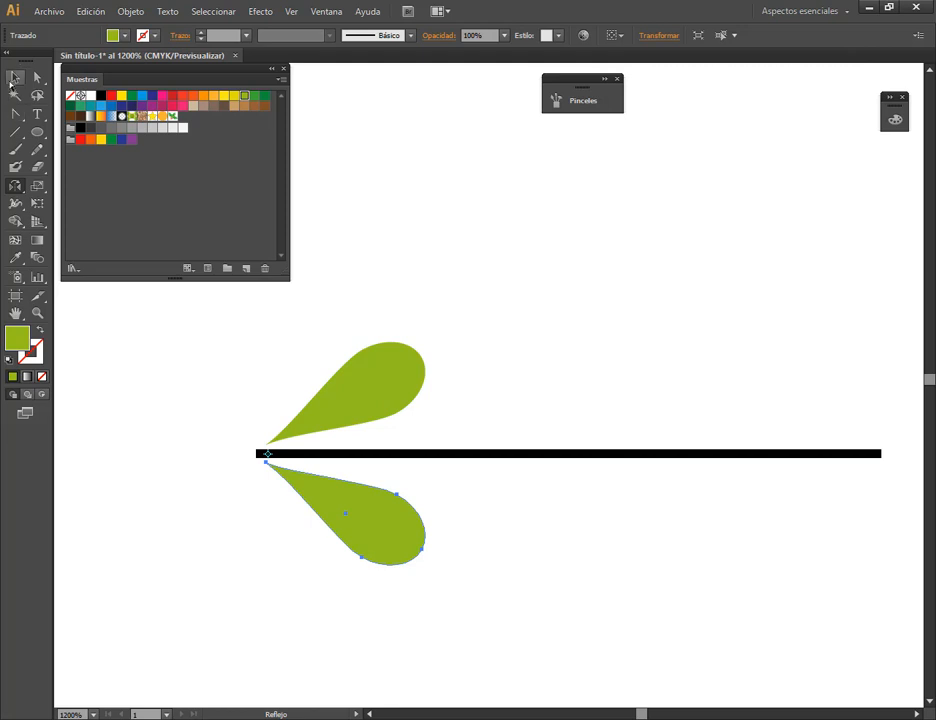
Fill the mirrored leaf below the line with the dark green swatch.
click(548, 540)
click(391, 522)
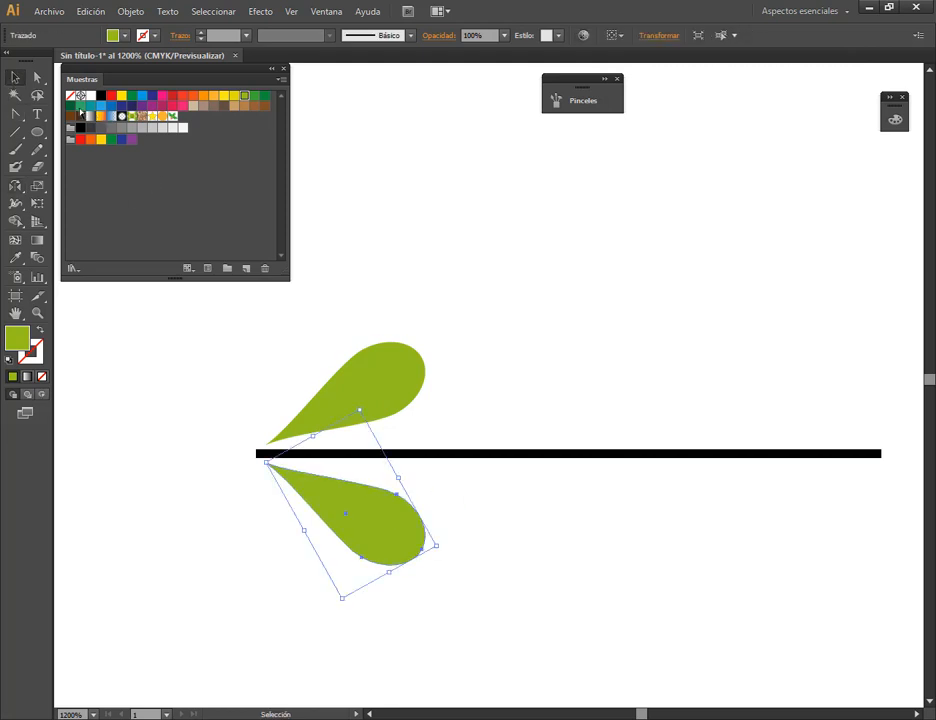
click(72, 104)
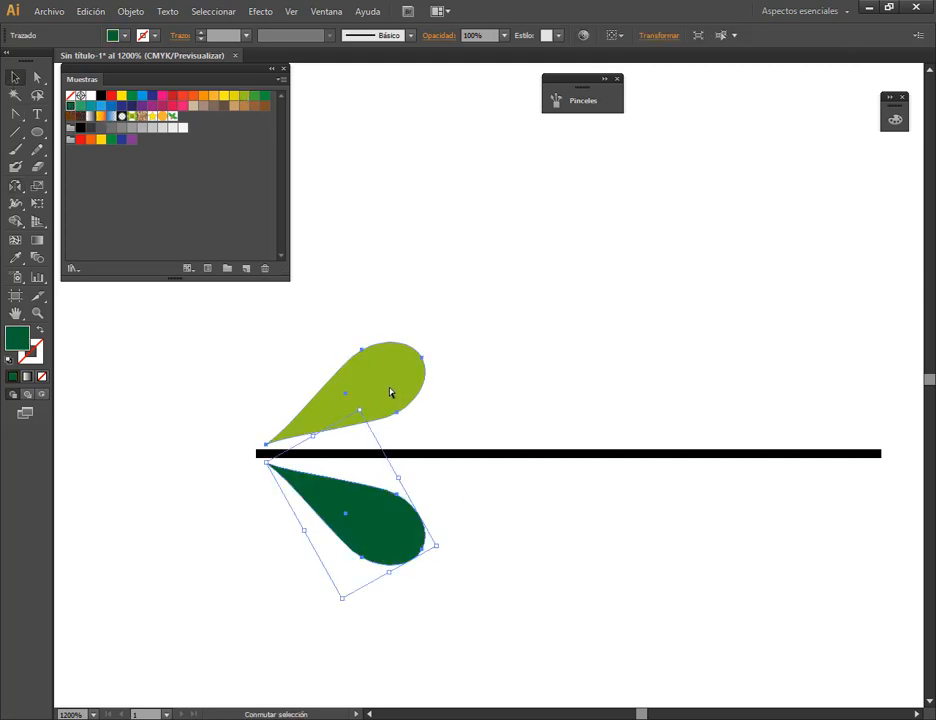
Duplicate the leaf pair along the line at roughly even spacing to make a row of five pairs.
shift+click(390, 392)
drag(390, 392, 498, 395)
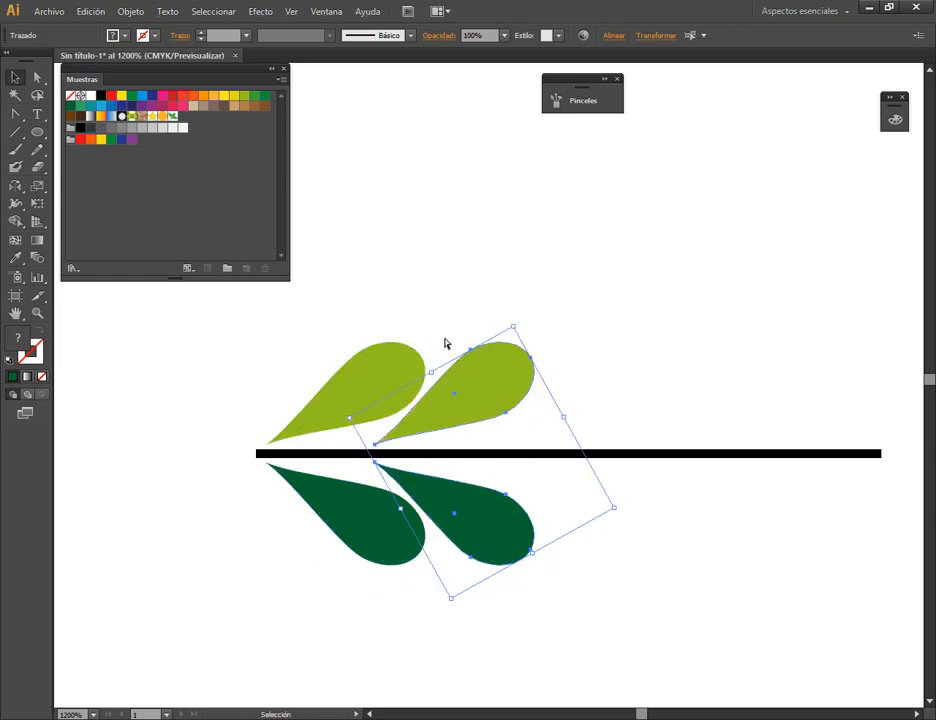
shift+click(506, 394)
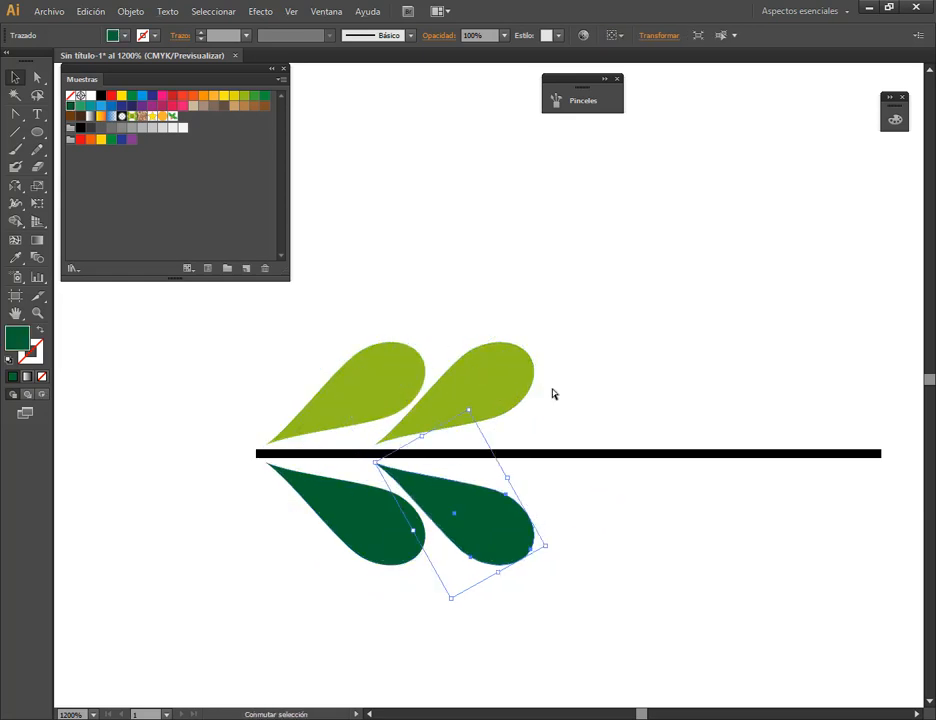
shift+click(495, 382)
drag(487, 409, 813, 421)
click(794, 323)
scroll(792, 330, down, 4)
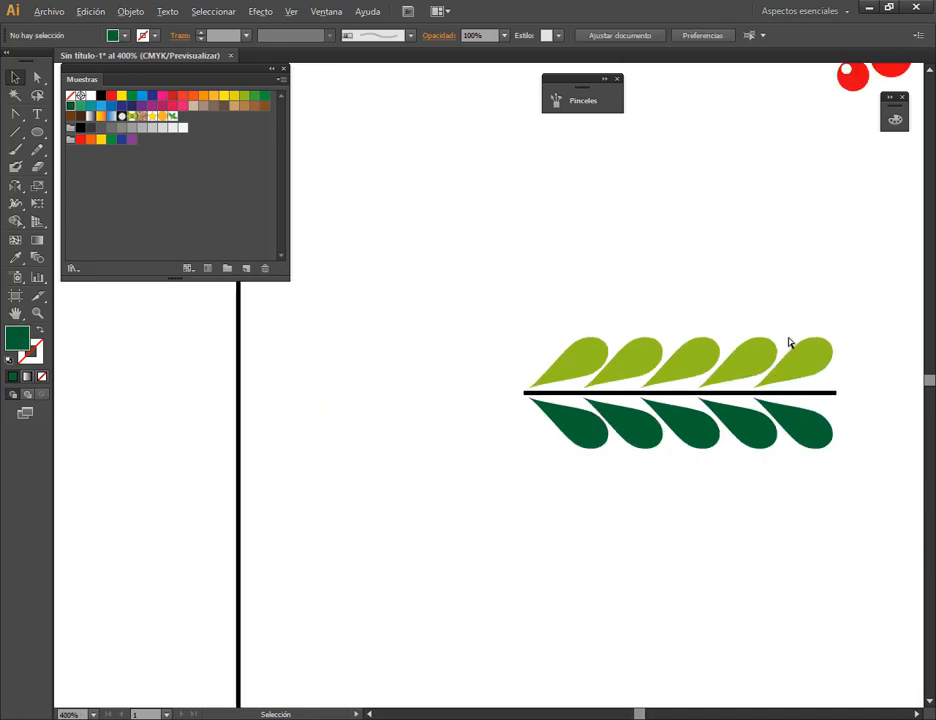
Move the lime green leaves down until their tips meet the line, and delete the line.
drag(825, 341, 723, 428)
scroll(648, 432, up, 4)
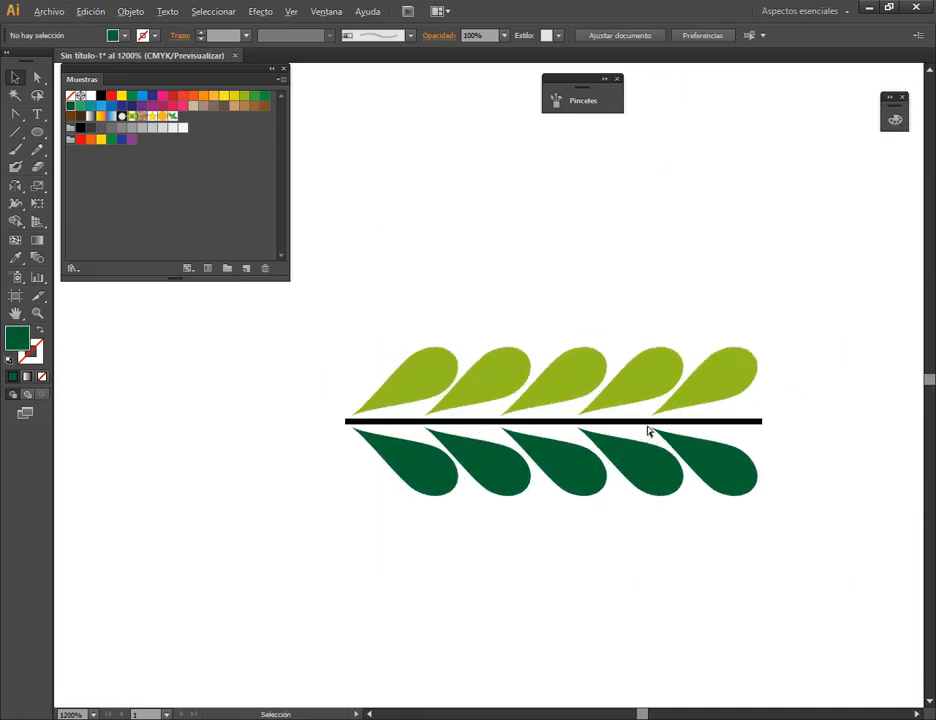
drag(320, 270, 740, 397)
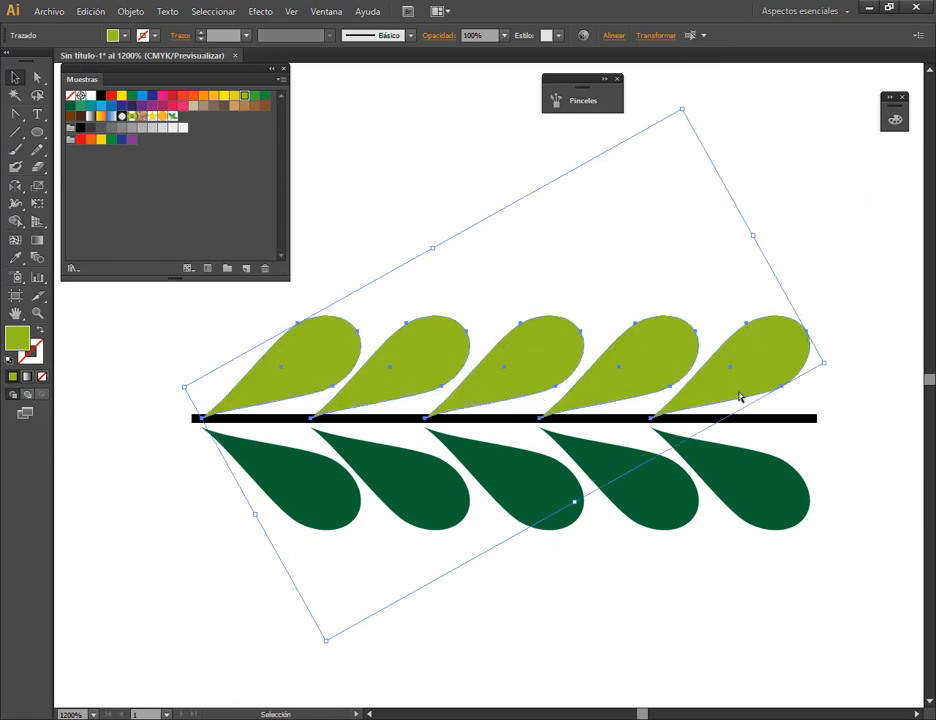
click(842, 447)
click(794, 419)
key(Delete)
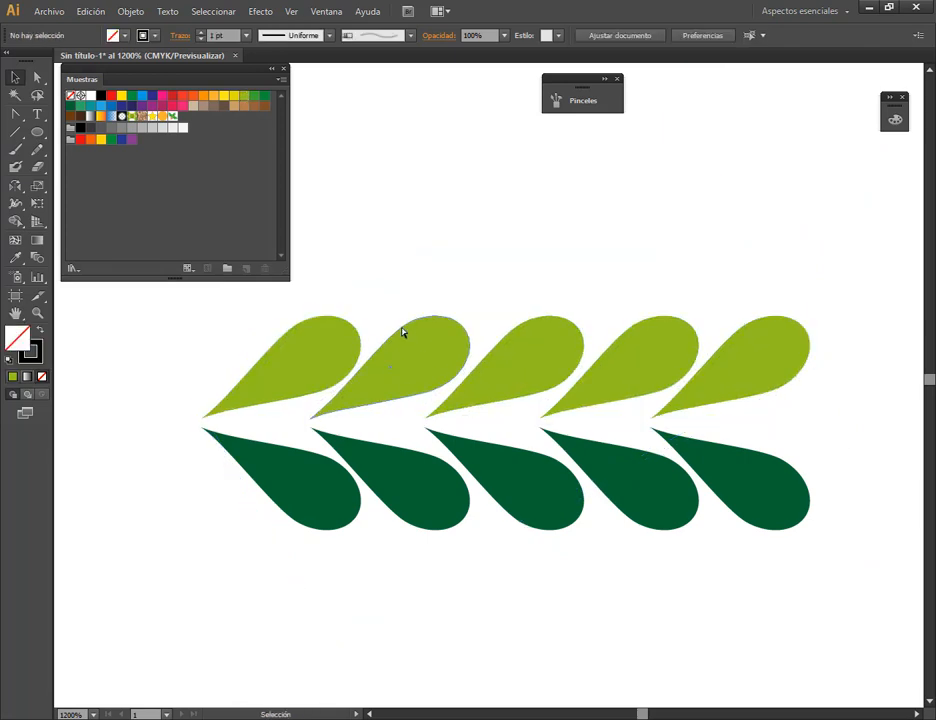
Shift the lime green row left and slightly down so it sits staggered against the dark green row.
drag(299, 290, 838, 392)
drag(773, 388, 743, 406)
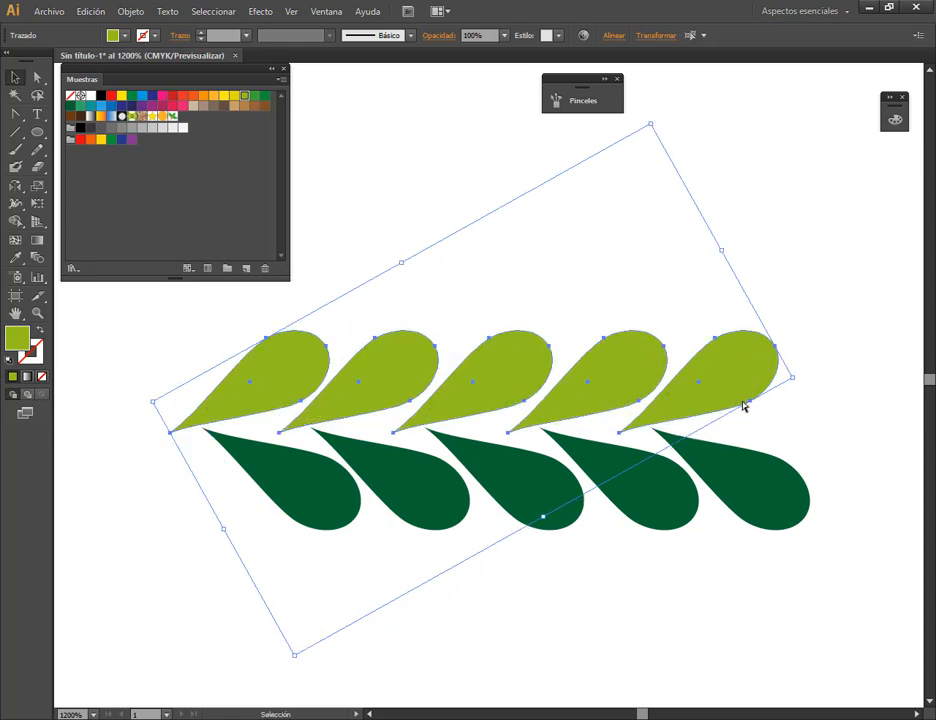
click(763, 274)
Select both rows of leaves and scale them down proportionally to about two thirds.
scroll(685, 455, down, 2)
scroll(702, 493, down, 1)
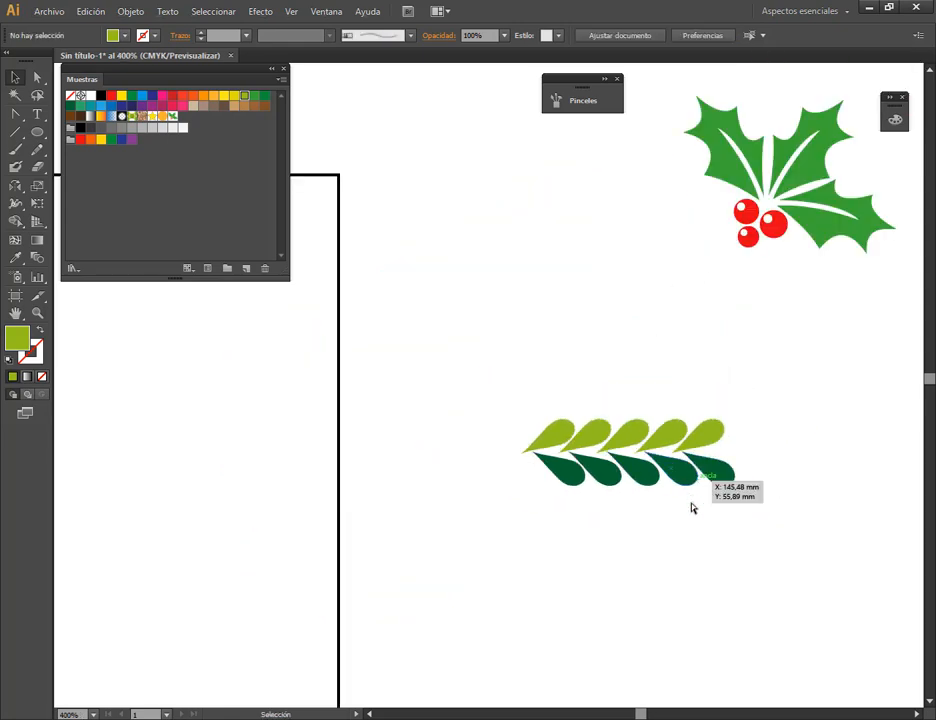
drag(788, 505, 631, 458)
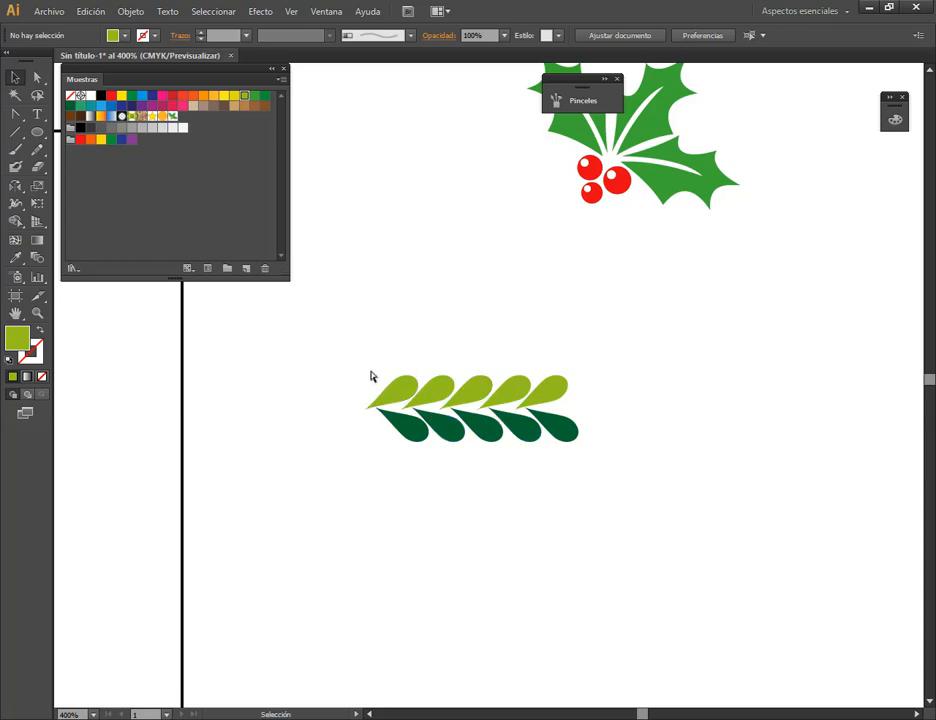
drag(371, 376, 600, 472)
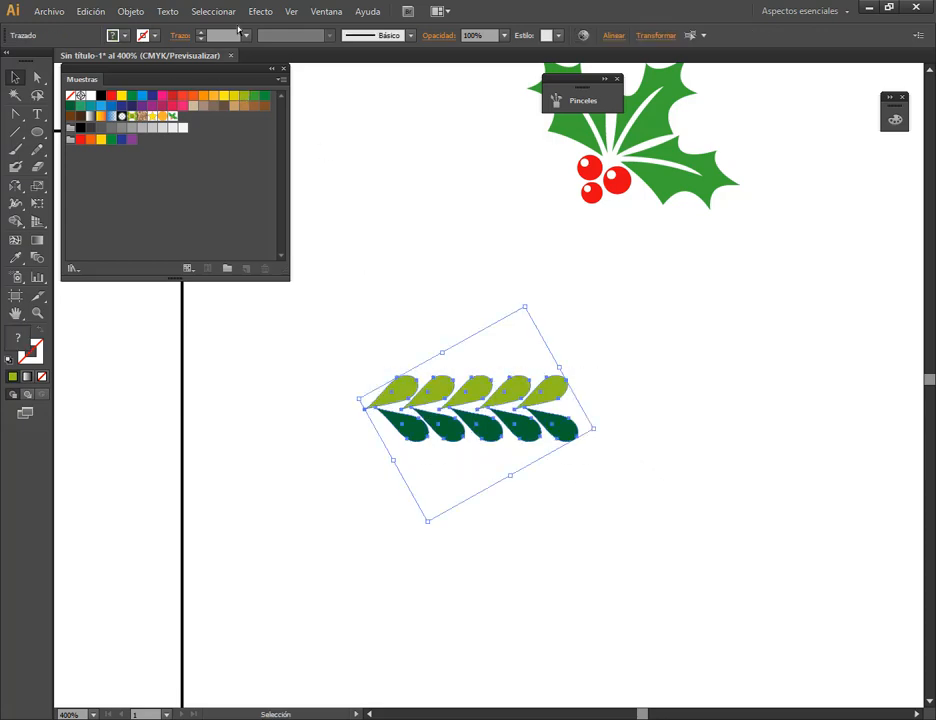
drag(525, 307, 495, 383)
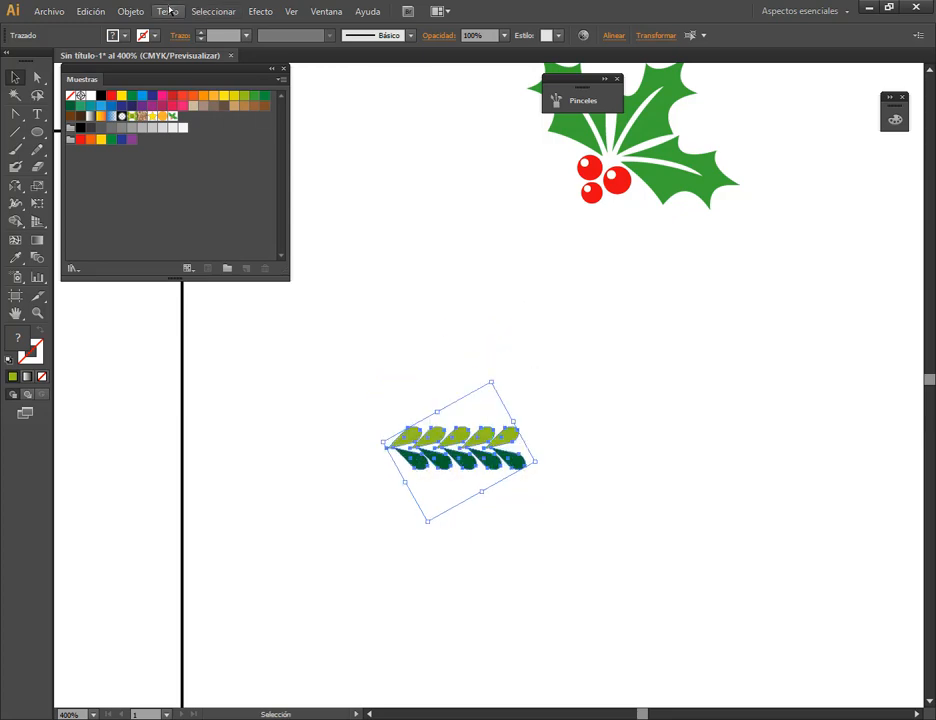
Group the two rows of leaves and add the group to the swatches as a pattern.
click(128, 11)
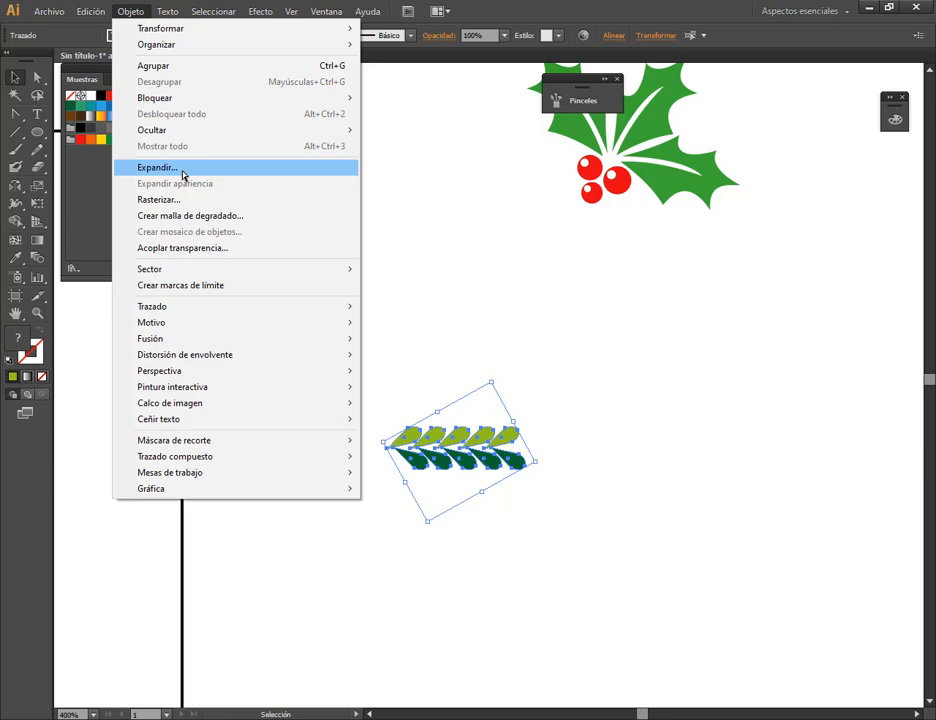
click(153, 67)
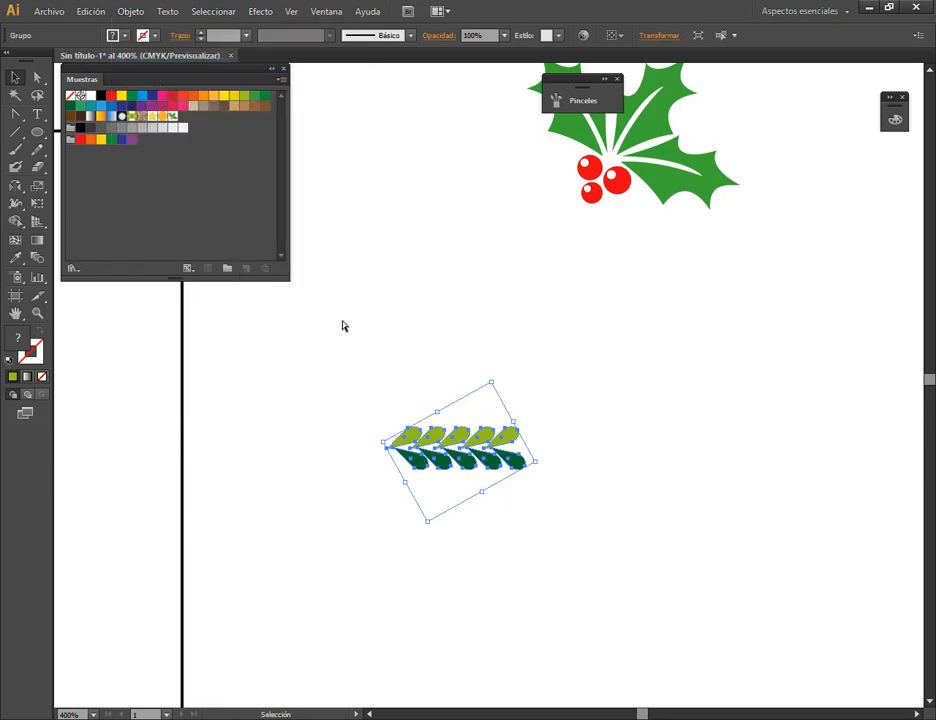
drag(446, 436, 181, 122)
click(420, 274)
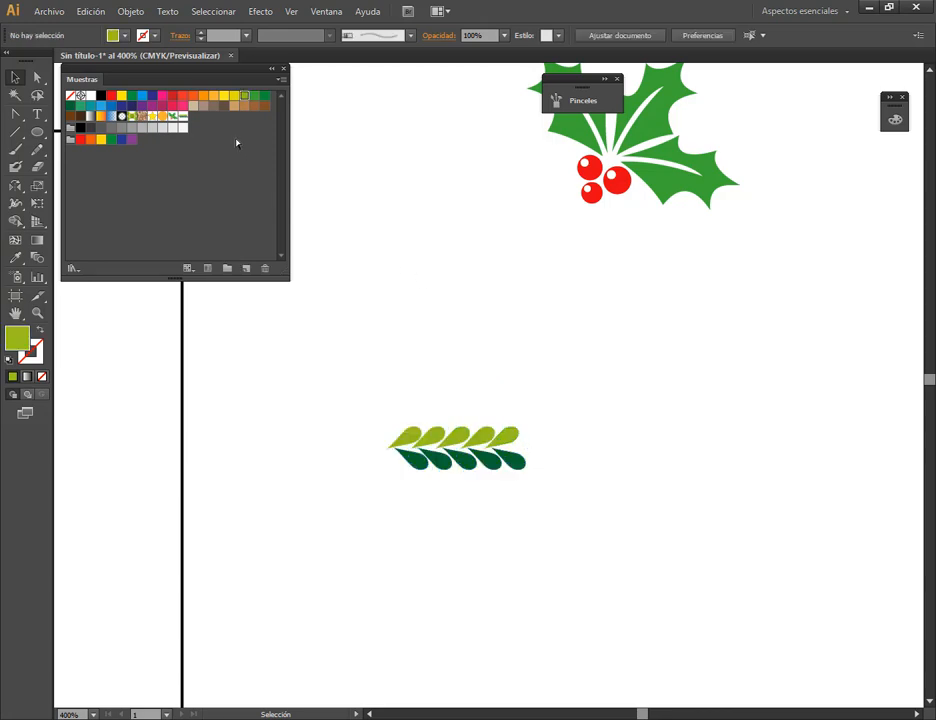
Name the new leaf garland pattern swatch "borde" and leave pattern editing.
double_click(183, 118)
click(258, 203)
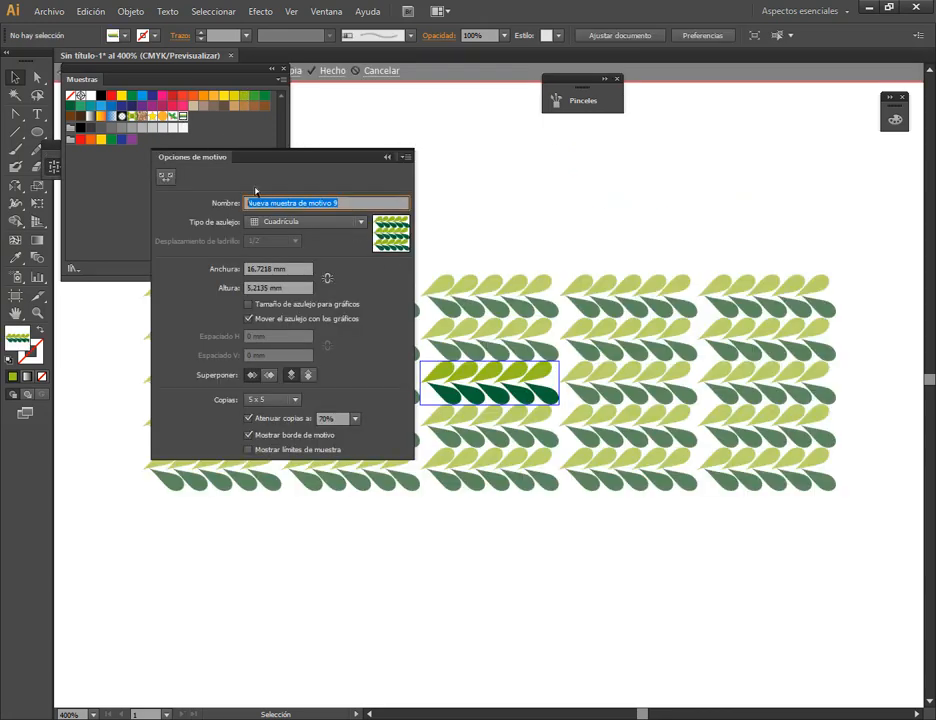
text(borde)
key(Return)
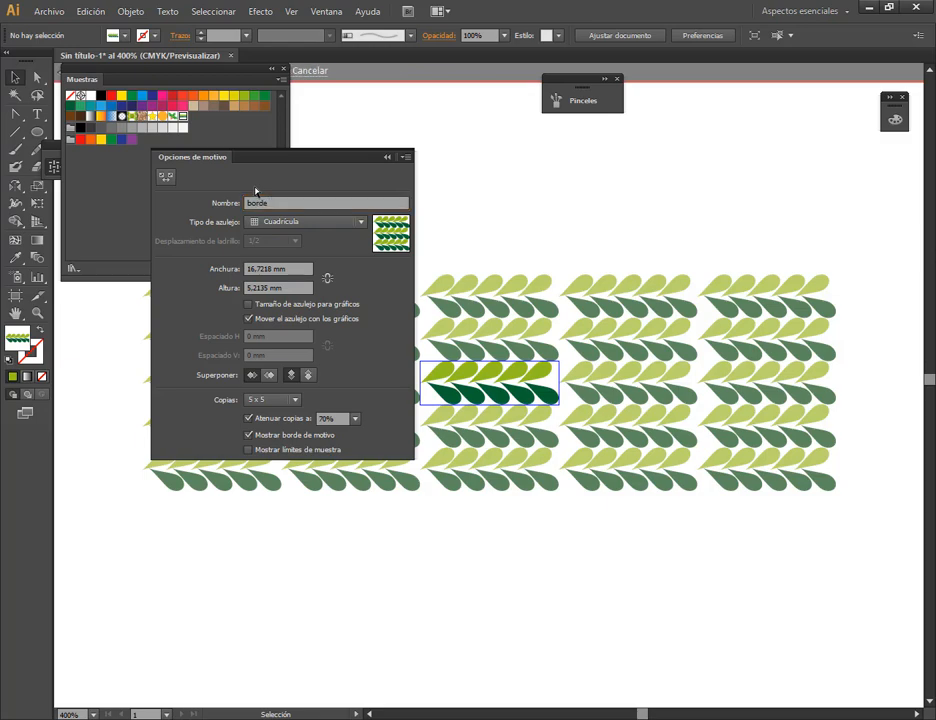
click(389, 156)
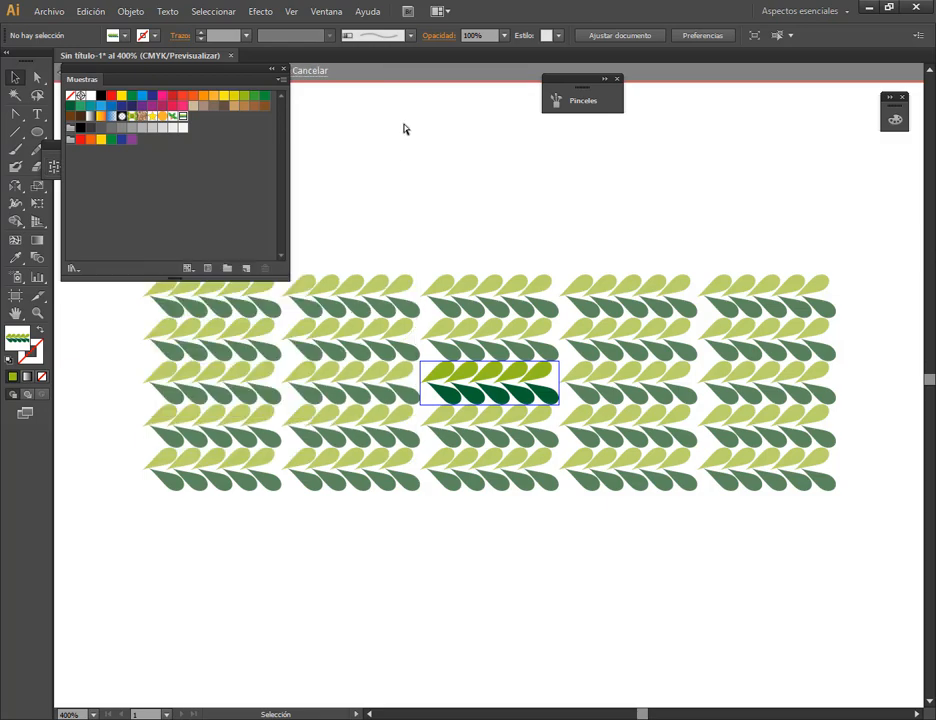
key(Escape)
Create a pattern brush with Muerdago as the outer corner tile and borde as the side tile.
click(604, 78)
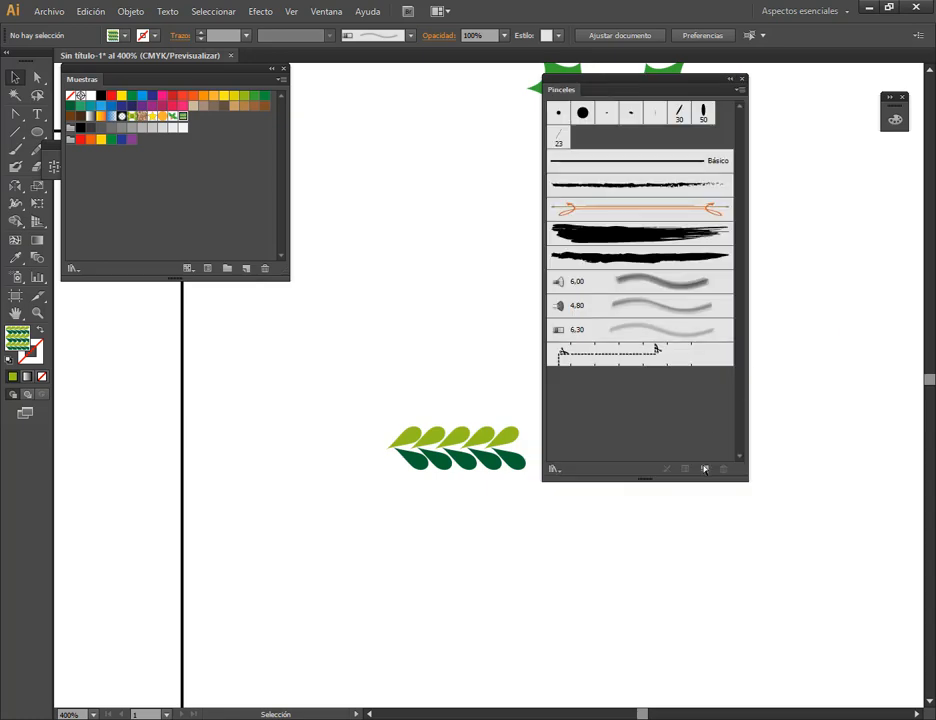
click(705, 469)
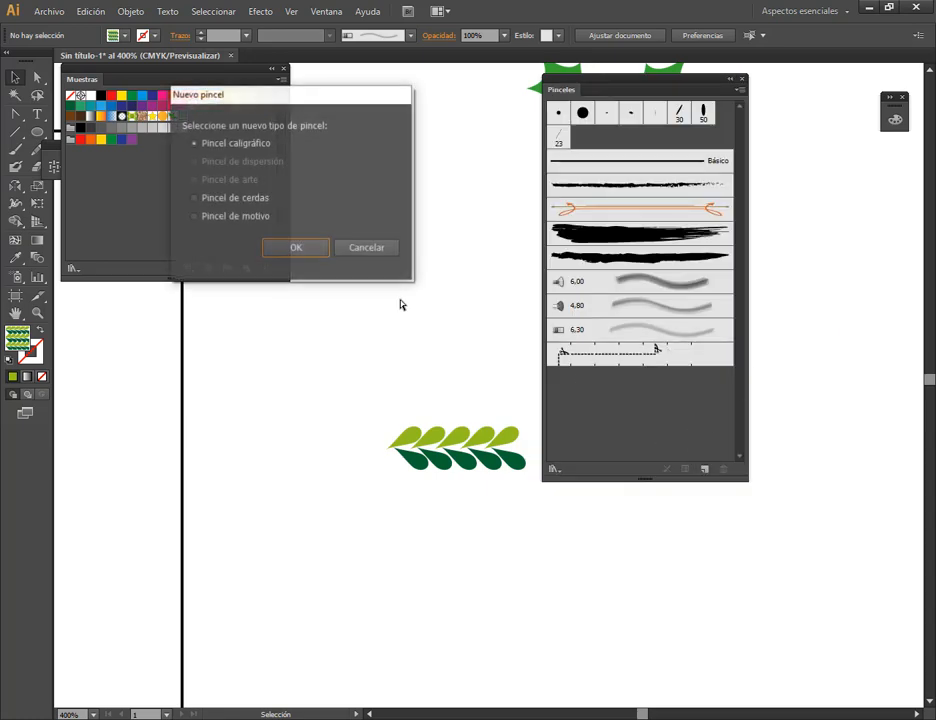
click(272, 217)
click(292, 247)
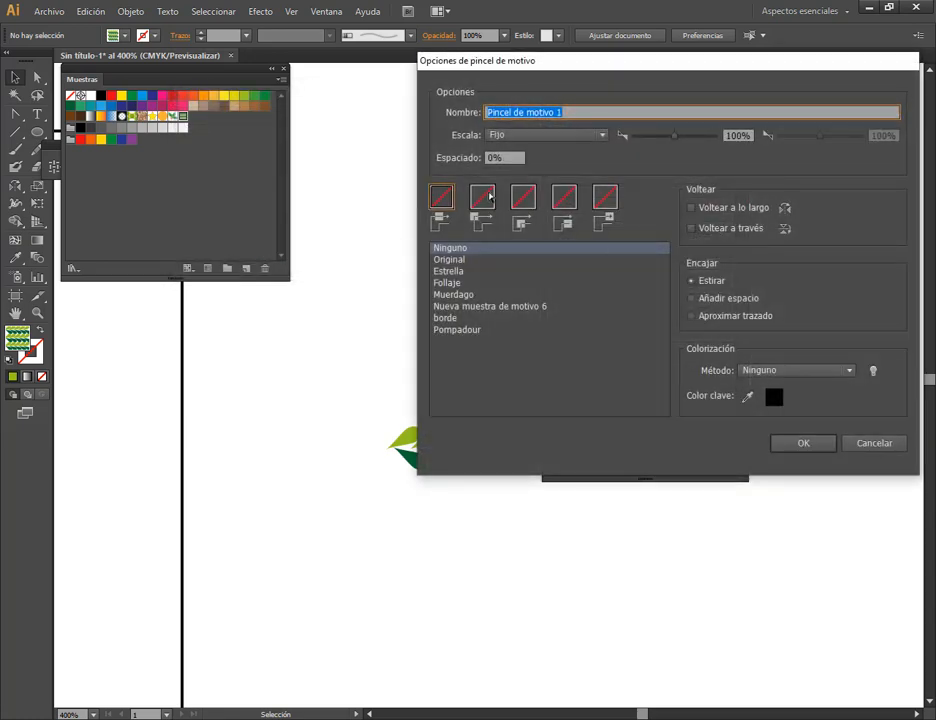
click(489, 197)
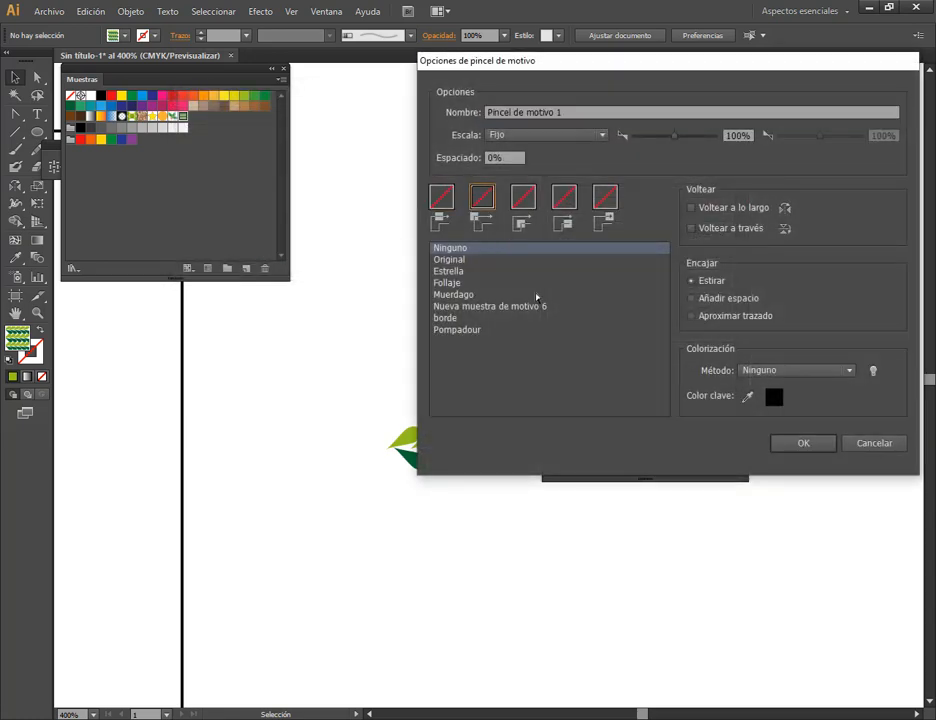
click(452, 295)
click(441, 200)
click(452, 318)
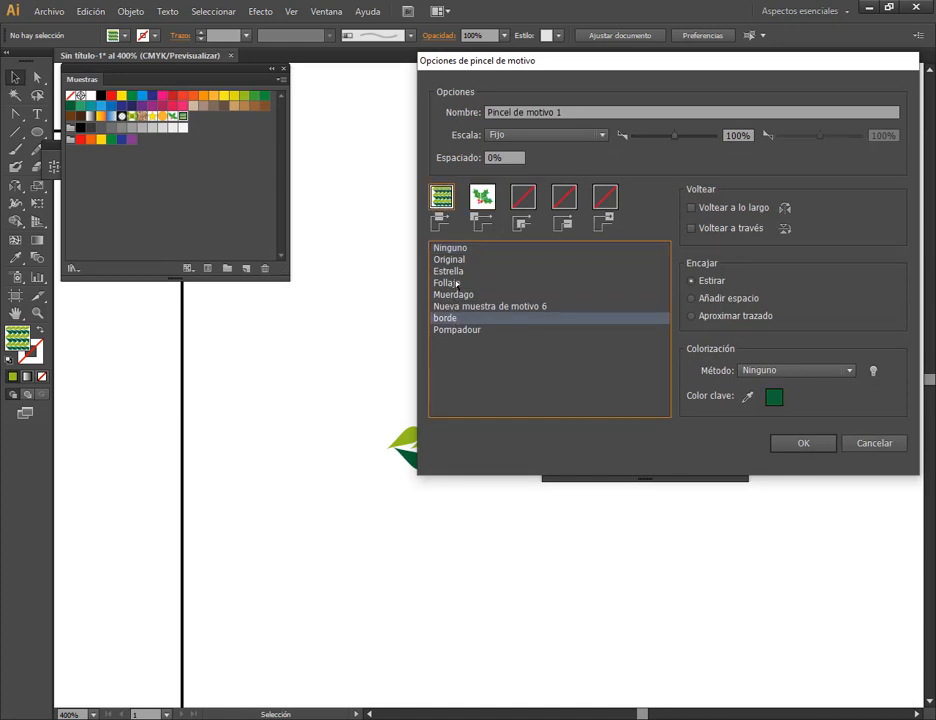
click(802, 443)
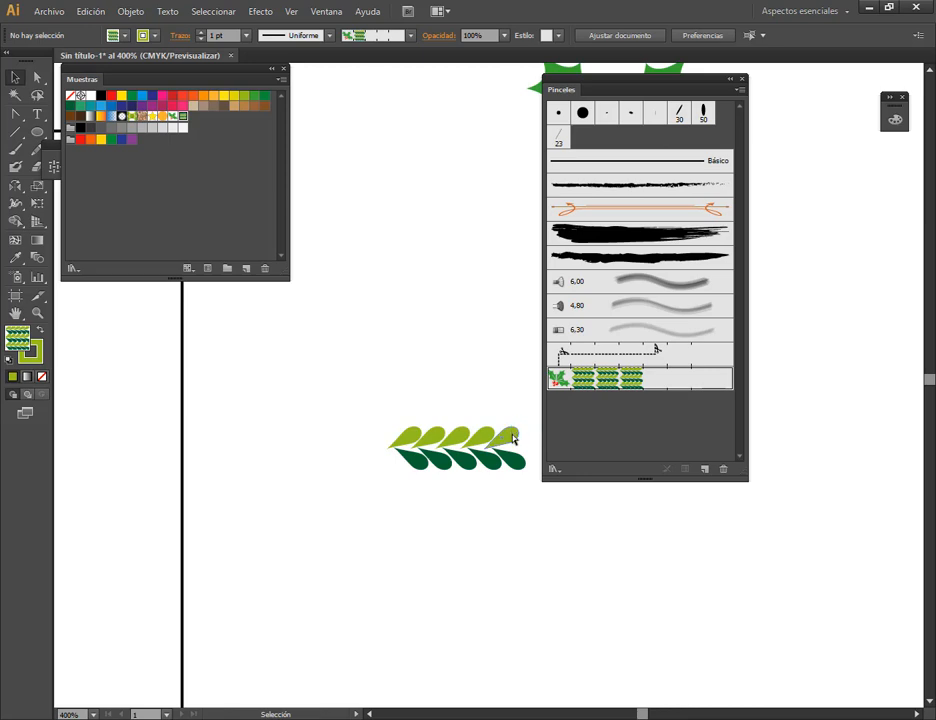
Try the new pattern brush on the leaf garland group, and undo it.
scroll(397, 454, down, 4)
drag(318, 405, 420, 370)
click(375, 329)
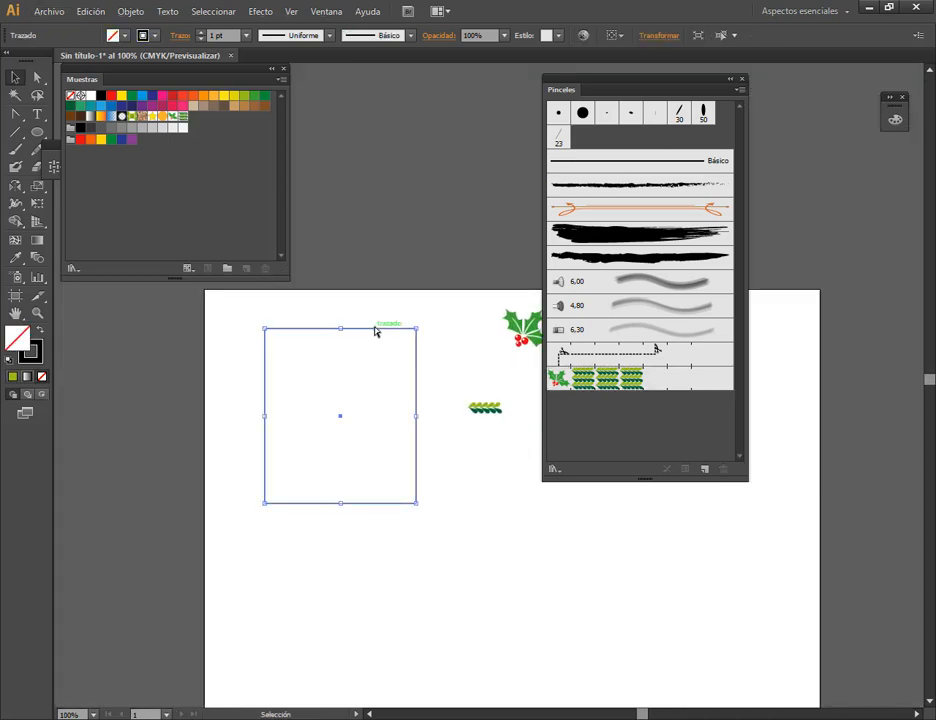
click(482, 409)
click(497, 453)
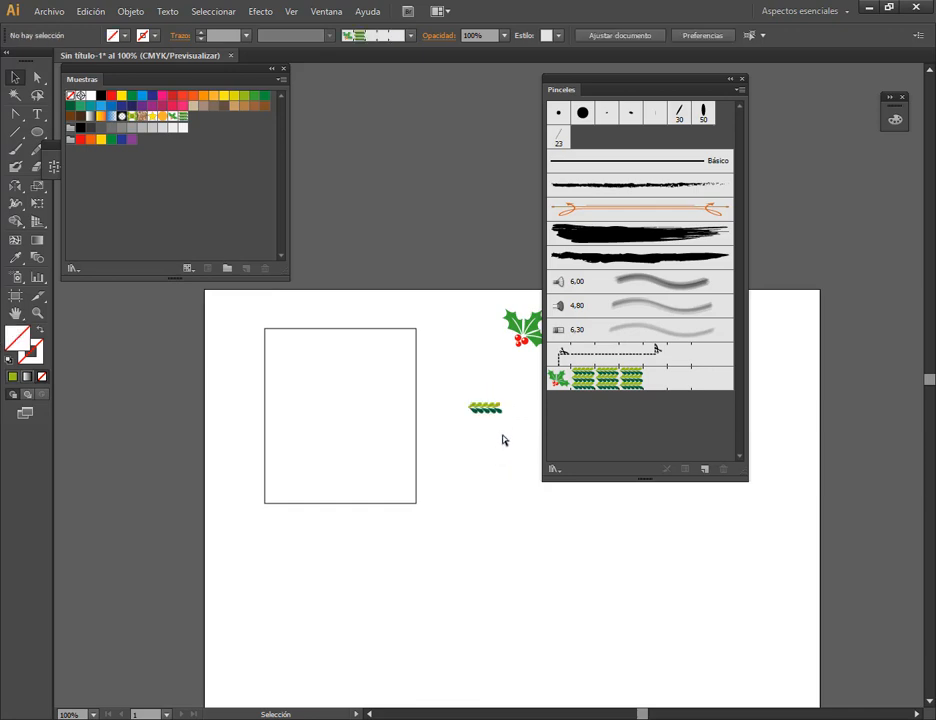
scroll(489, 420, up, 1)
scroll(489, 421, up, 1)
scroll(490, 425, down, 2)
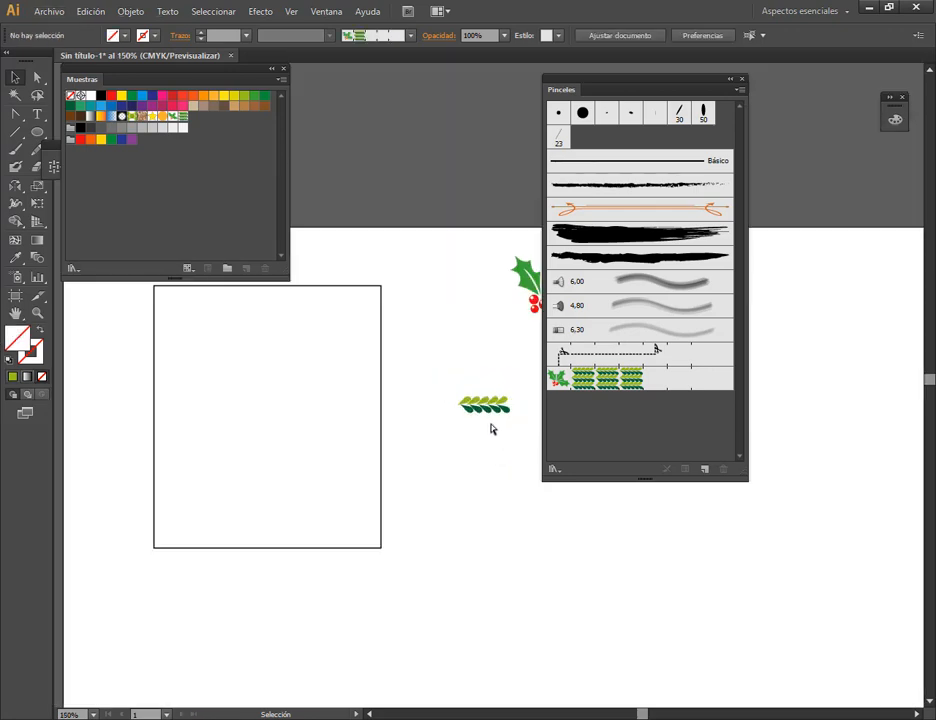
drag(447, 384, 534, 431)
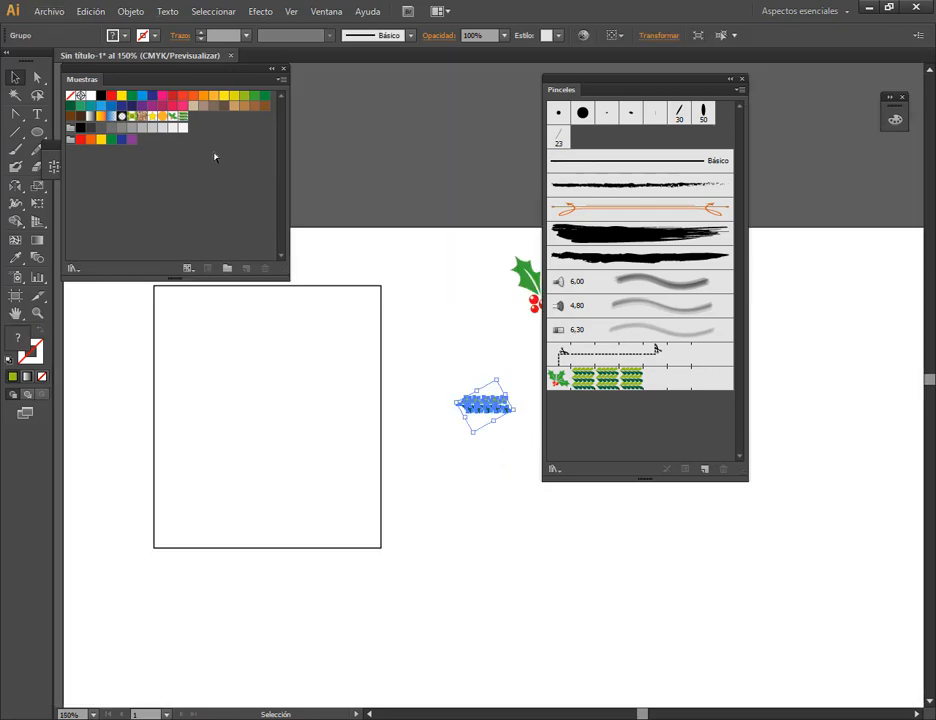
click(595, 378)
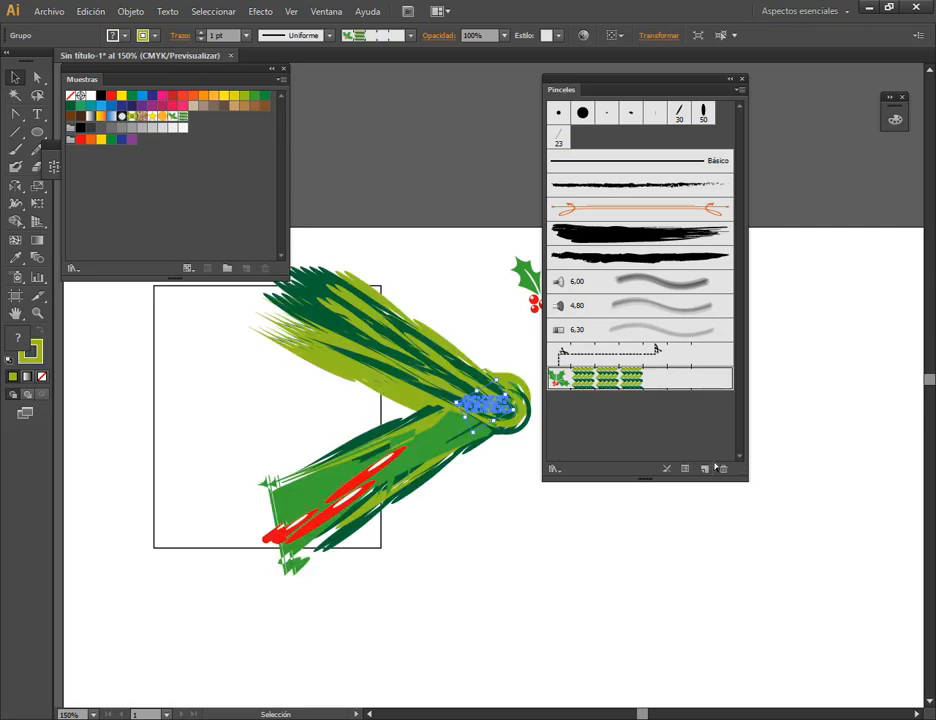
click(508, 459)
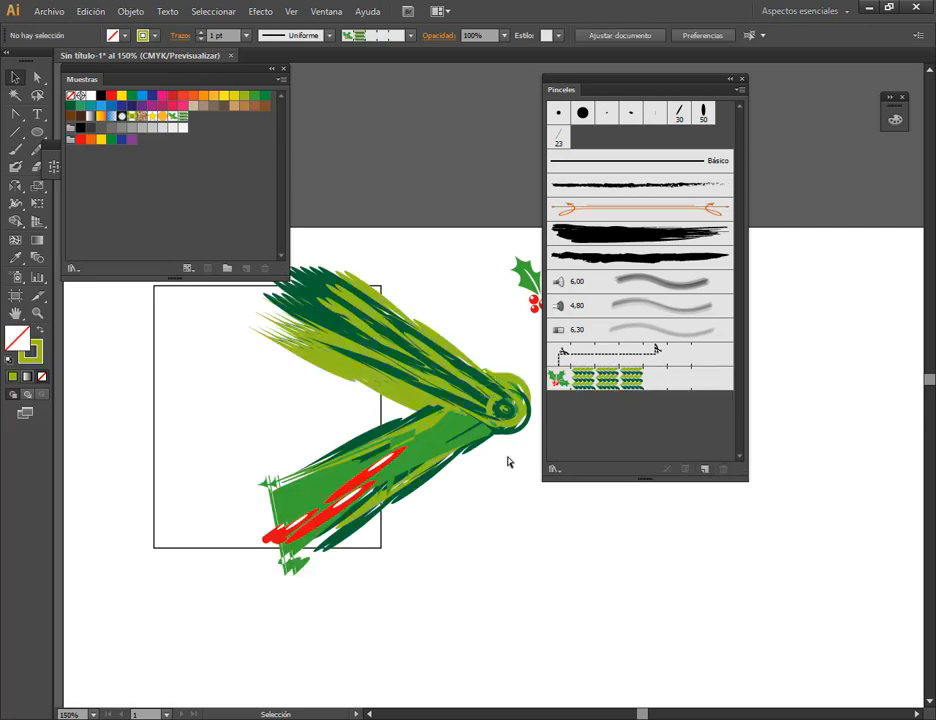
key(ctrl+z)
click(595, 486)
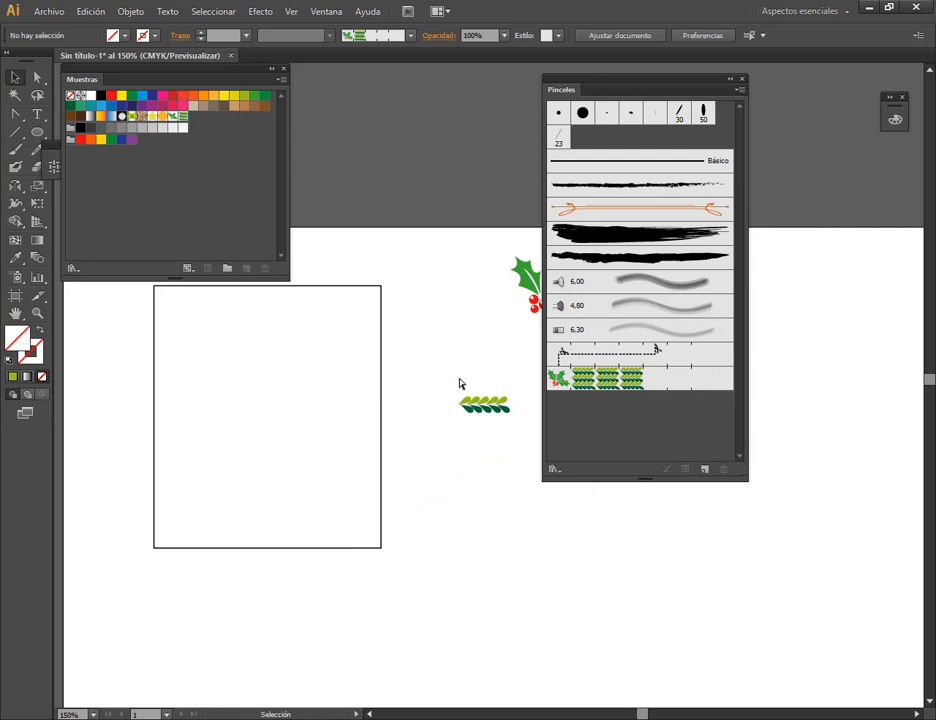
Ungroup the leaf garland into separate leaves.
drag(459, 382, 477, 362)
scroll(487, 415, up, 1)
scroll(504, 457, up, 4)
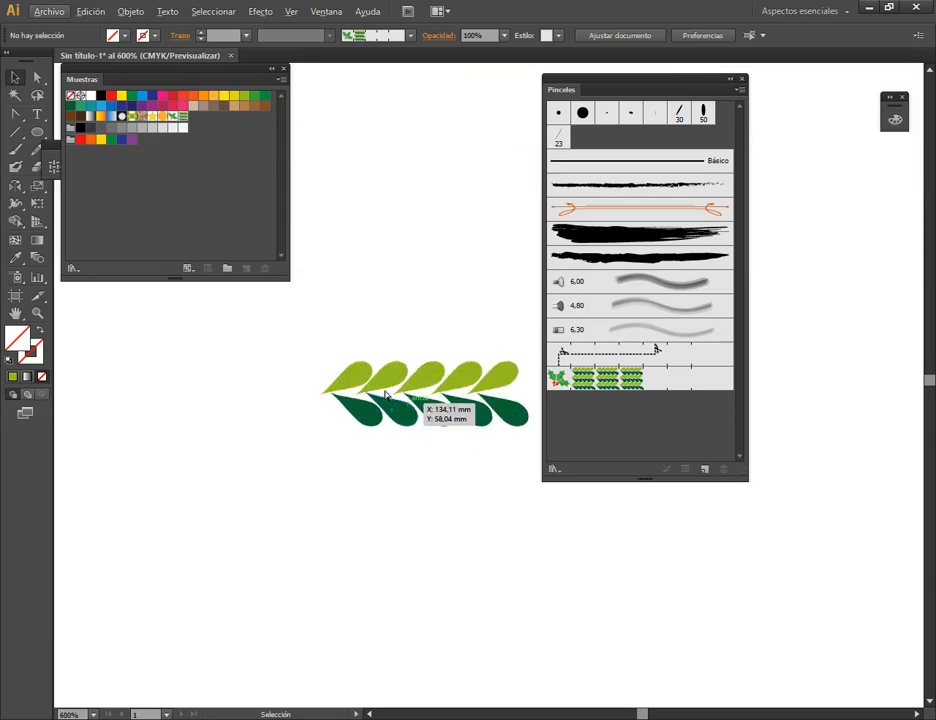
drag(334, 449, 530, 412)
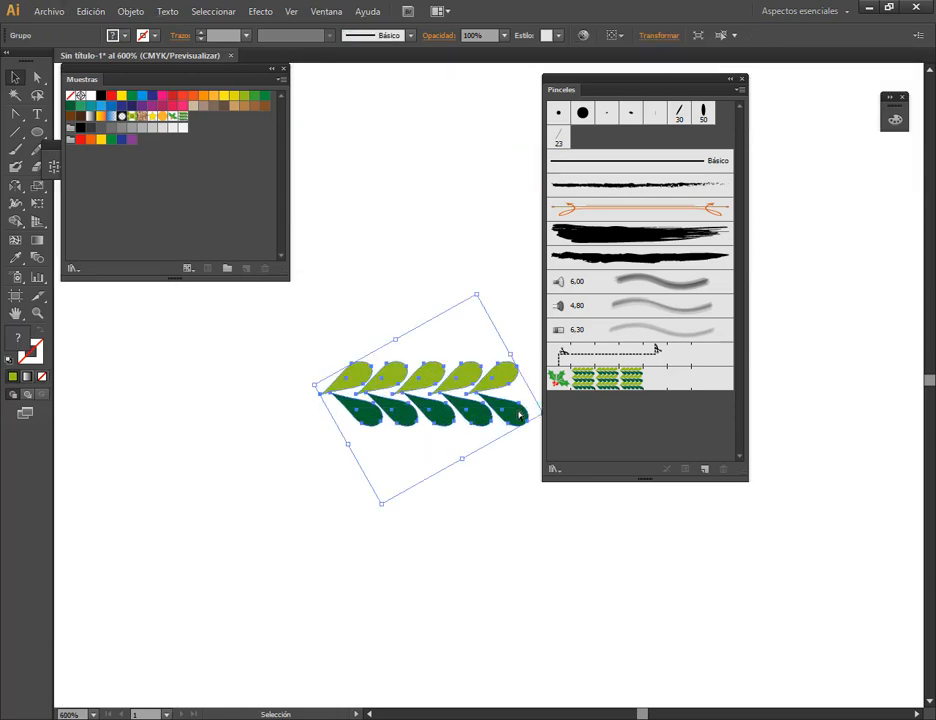
click(130, 11)
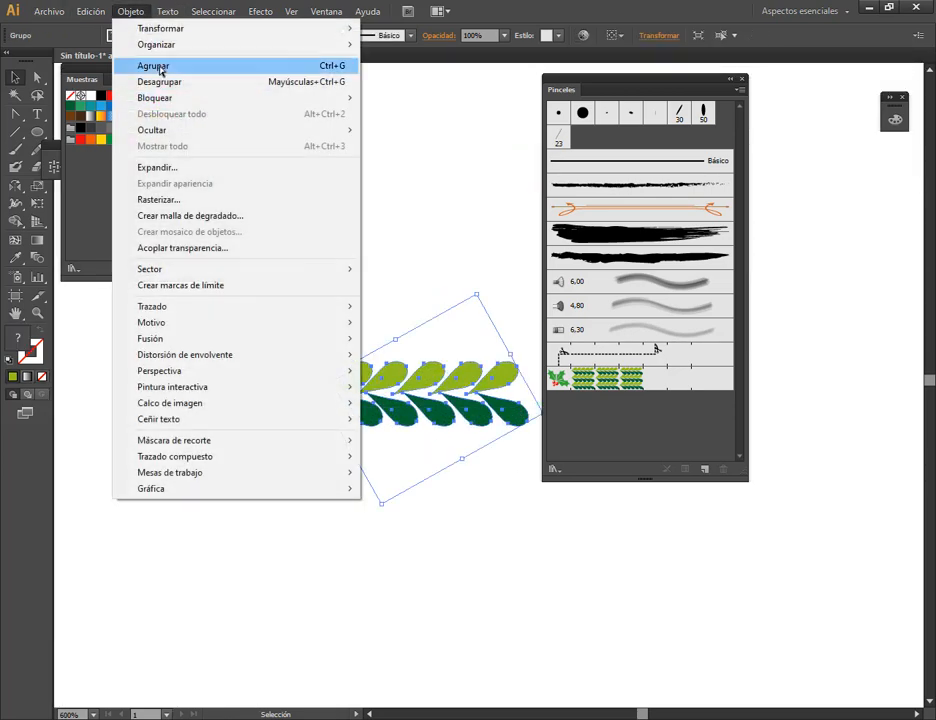
click(160, 70)
click(363, 169)
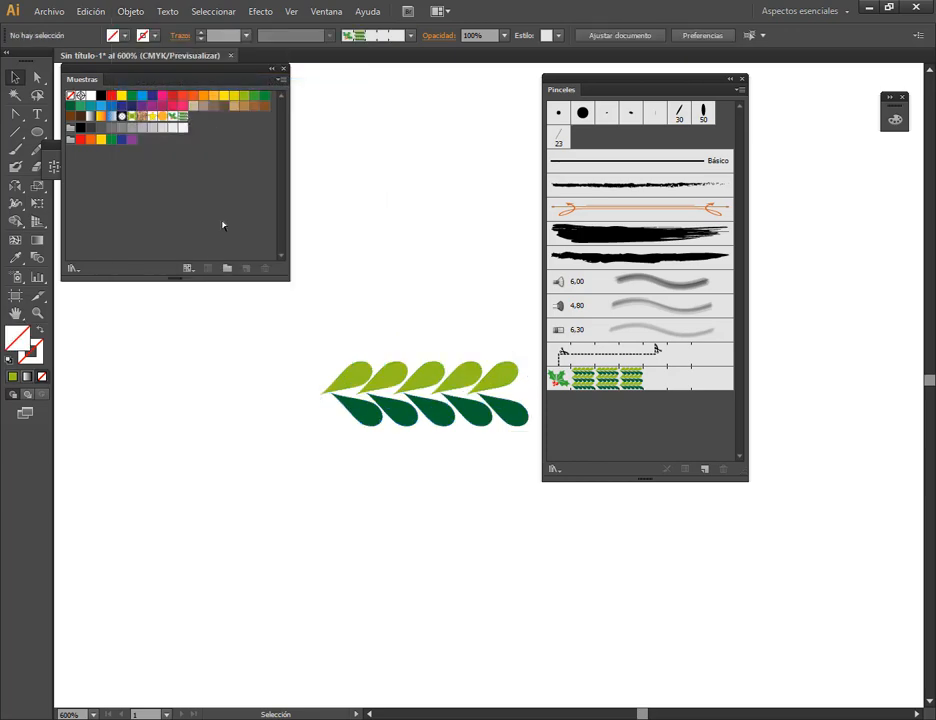
Delete the borde pattern from the swatches.
click(183, 116)
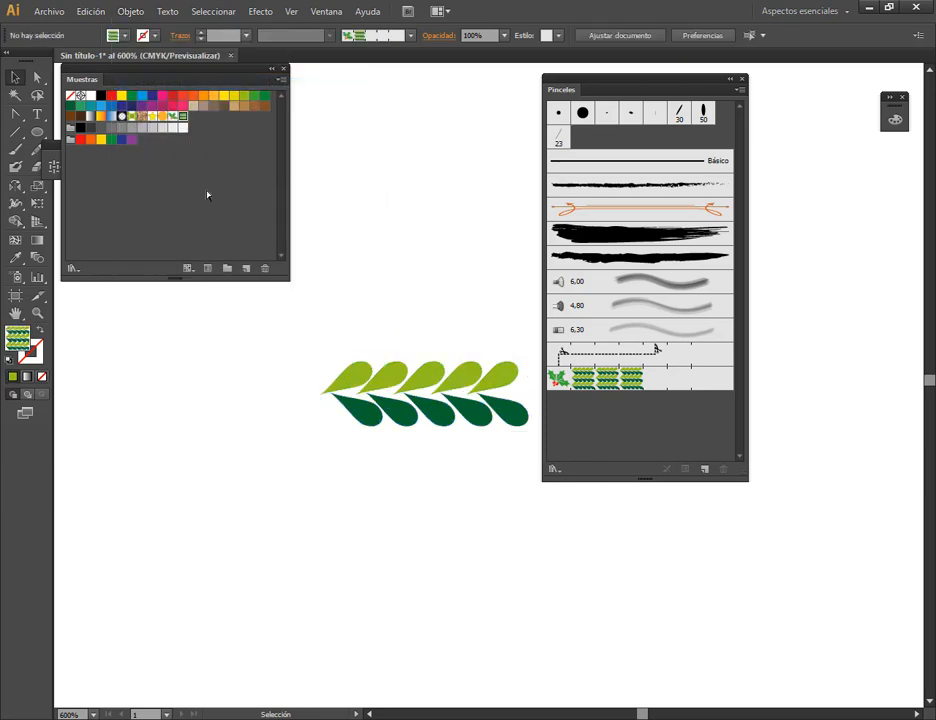
key(Delete)
click(500, 391)
drag(305, 347, 528, 465)
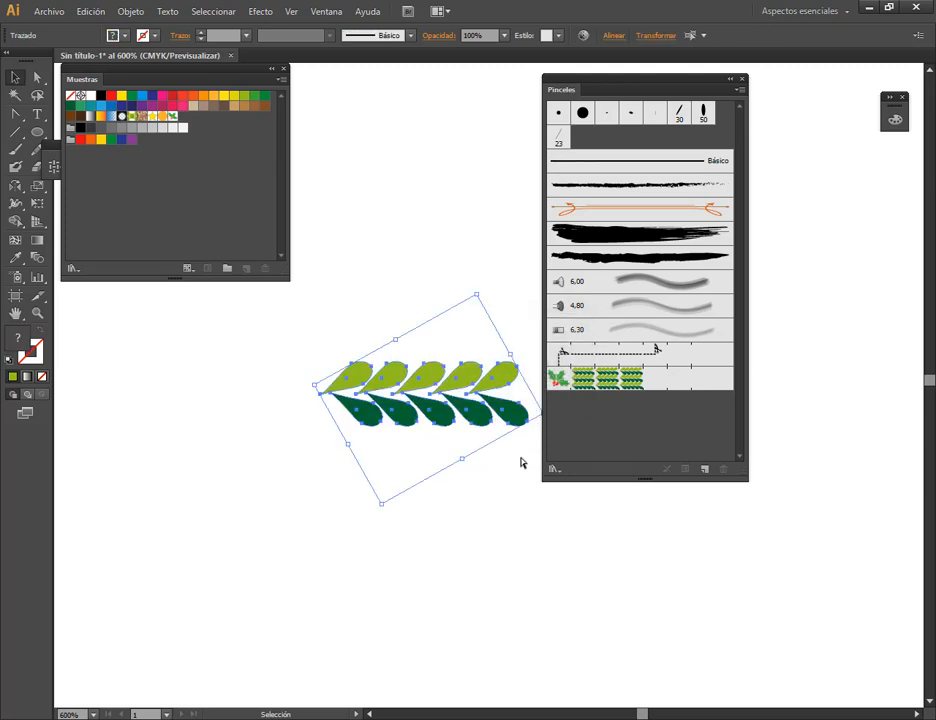
click(390, 298)
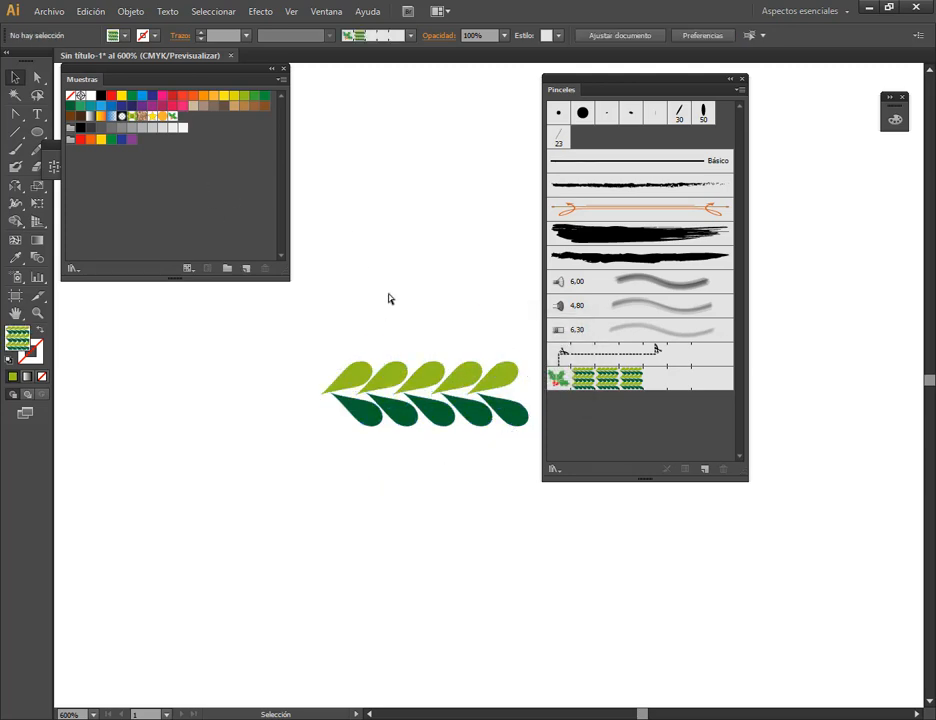
Duplicate the lime green row of leaves below the garland and fill the copy with white.
drag(310, 352, 526, 376)
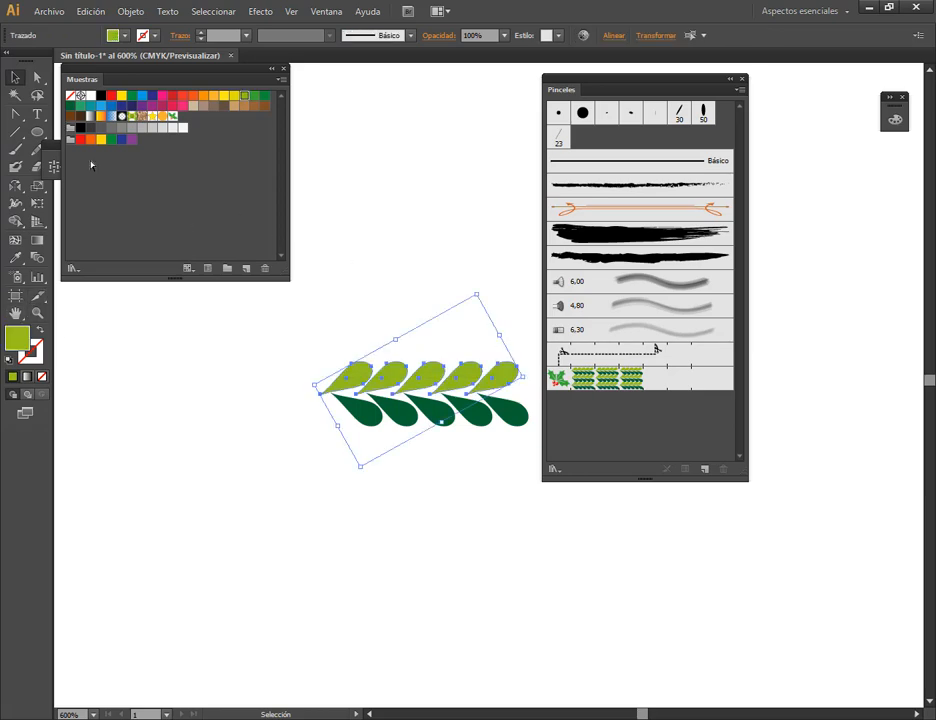
click(119, 36)
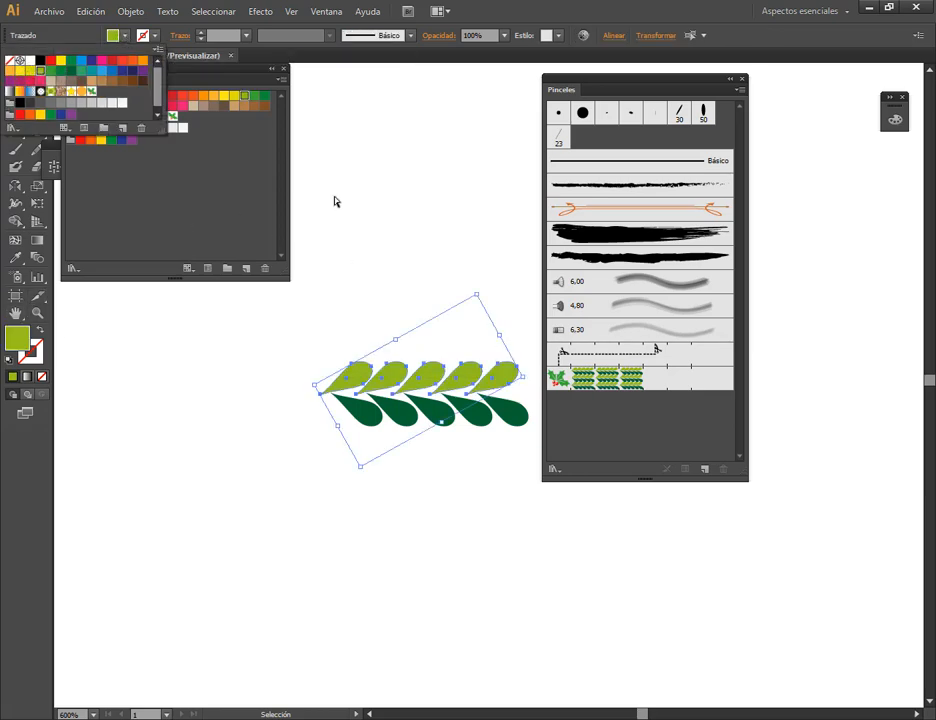
click(393, 382)
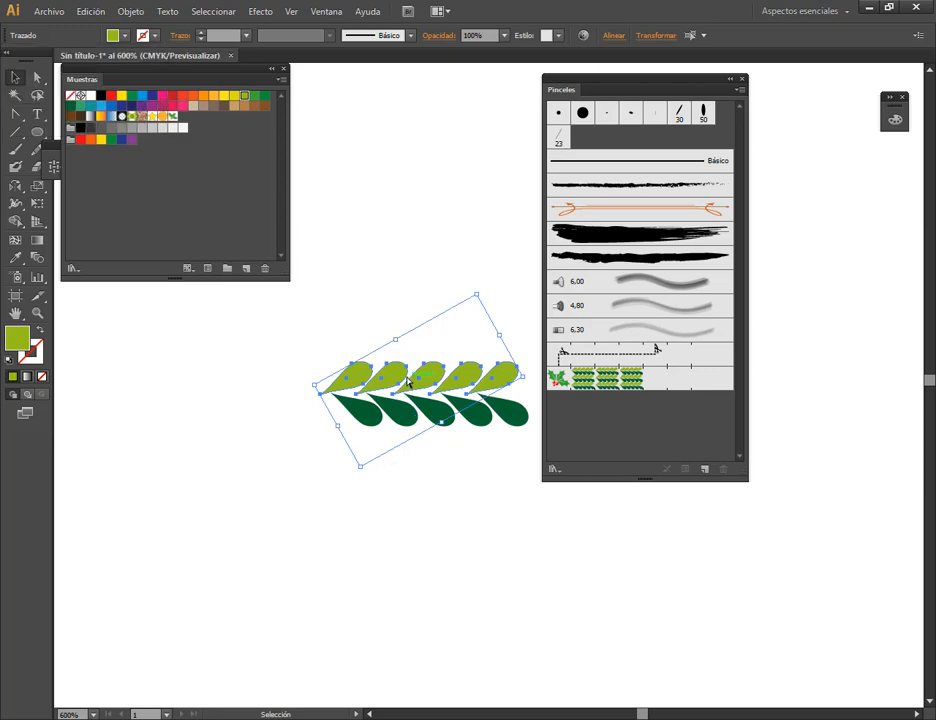
alt+drag(395, 377, 368, 590)
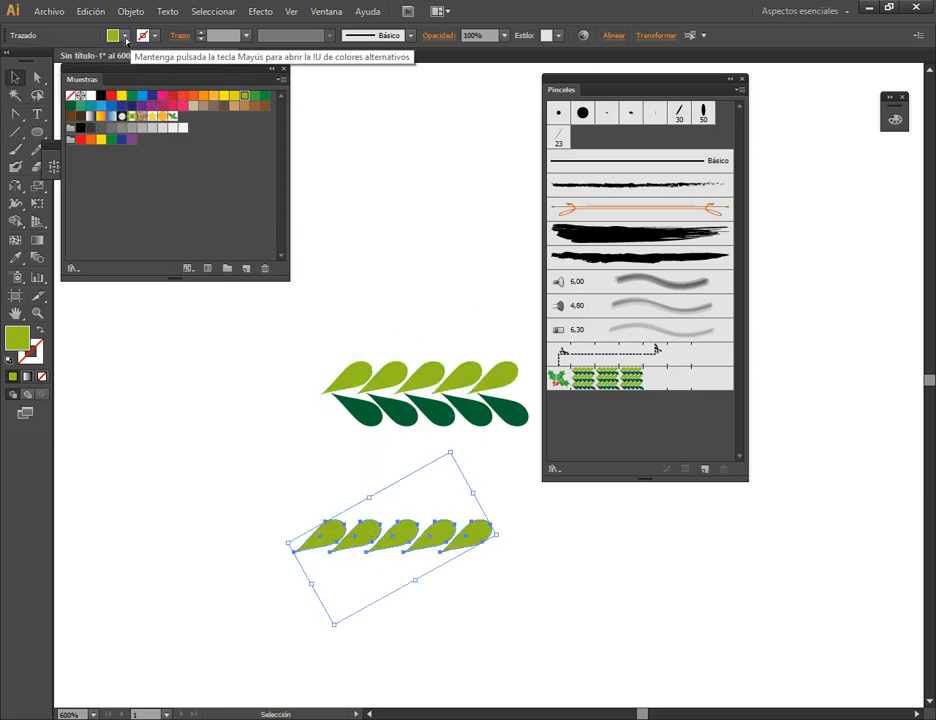
click(120, 36)
click(30, 60)
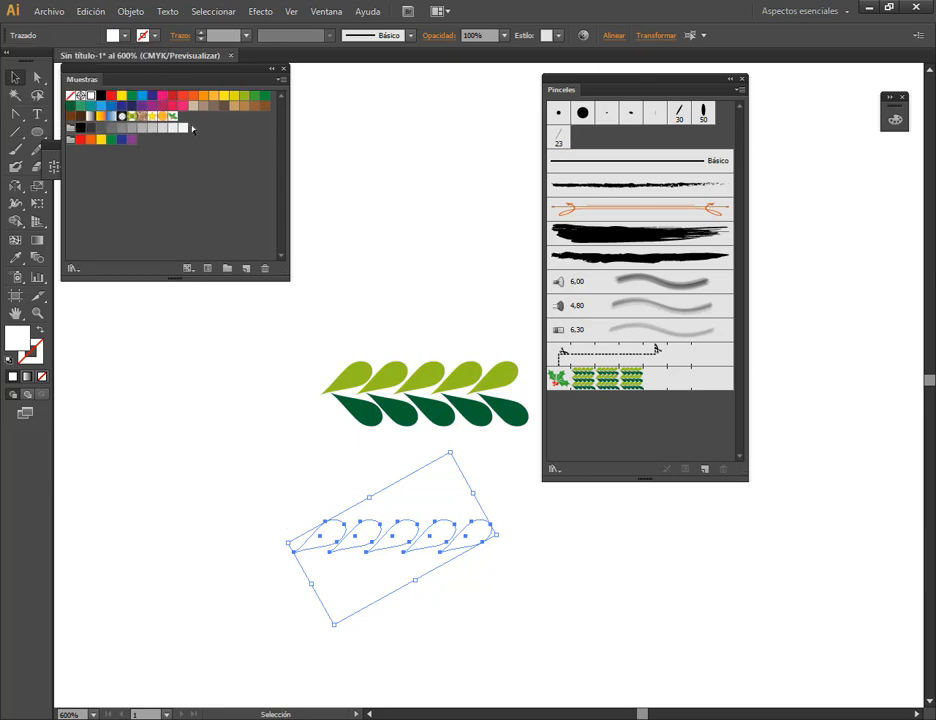
Group the white copy of the leaf row and move it into the swatches as a pattern.
click(131, 11)
click(166, 67)
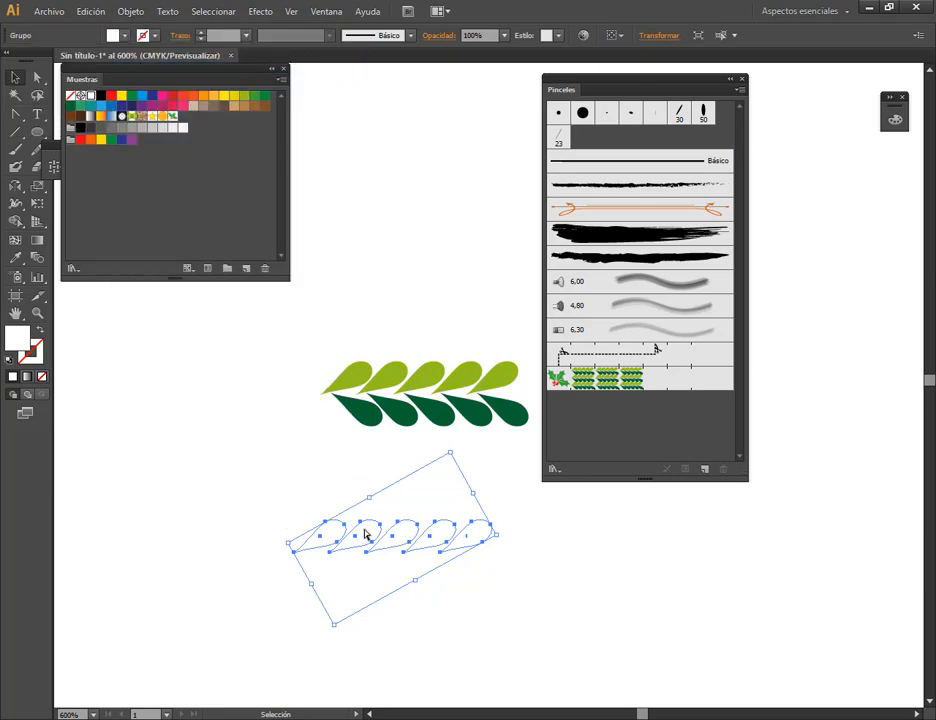
drag(366, 537, 222, 188)
drag(218, 127, 208, 129)
click(387, 198)
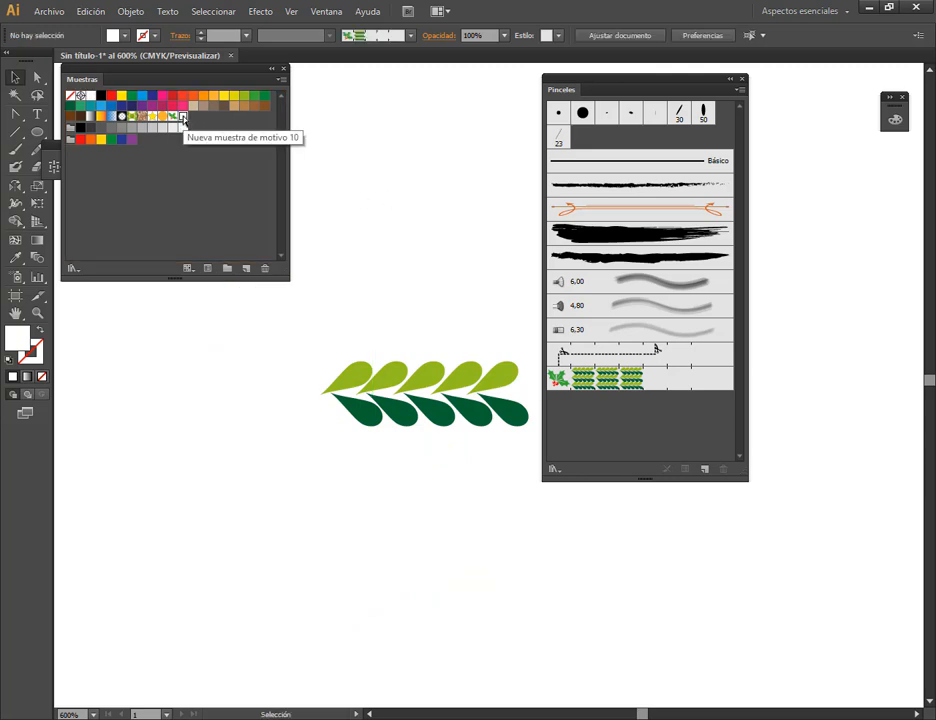
Rename the white leaf pattern swatch as borde and leave pattern editing.
double_click(182, 117)
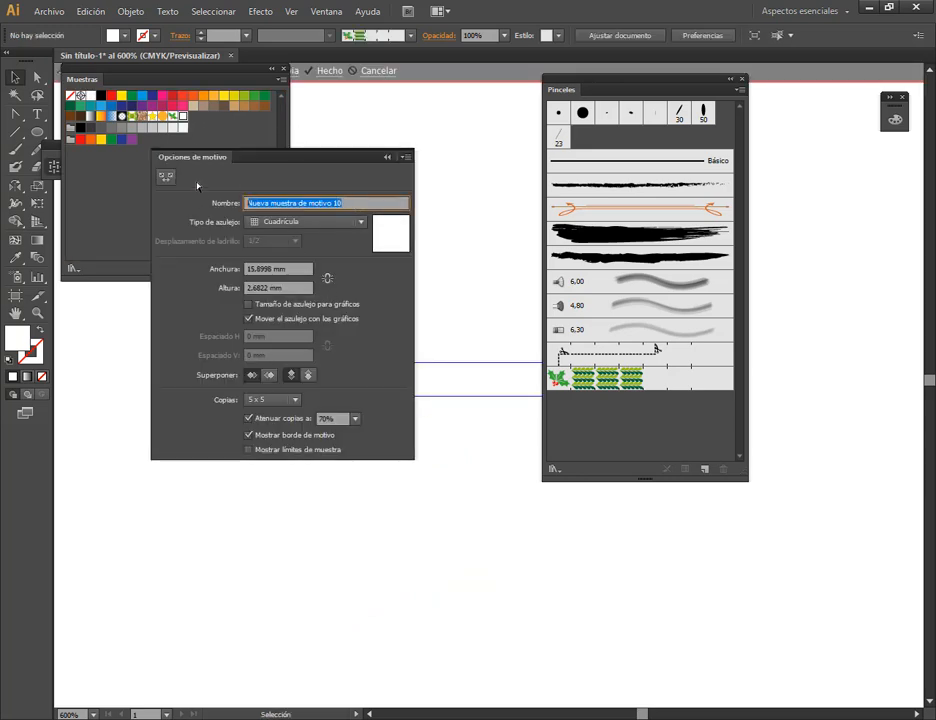
text(borde)
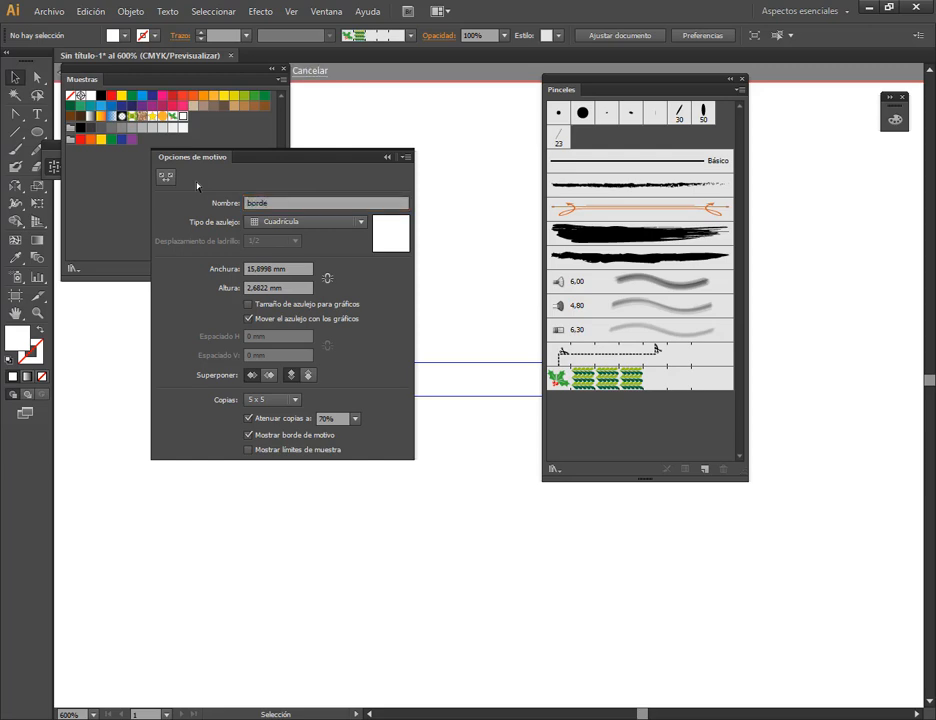
click(387, 158)
double_click(436, 192)
Delete the old pattern brush that combines the holly corner with green leaf sides.
click(698, 384)
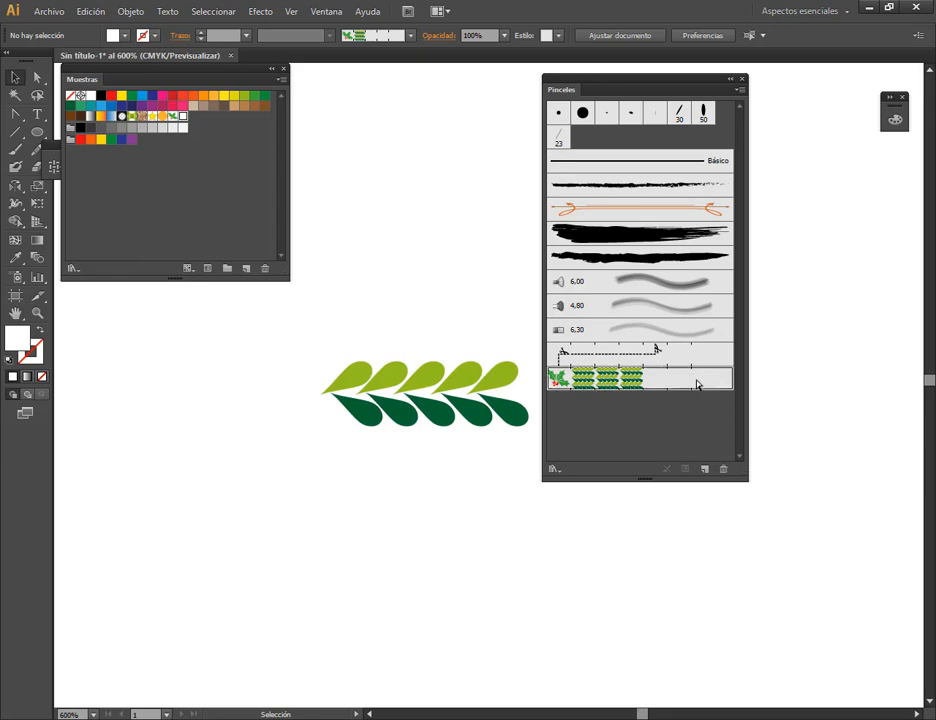
click(722, 468)
click(487, 387)
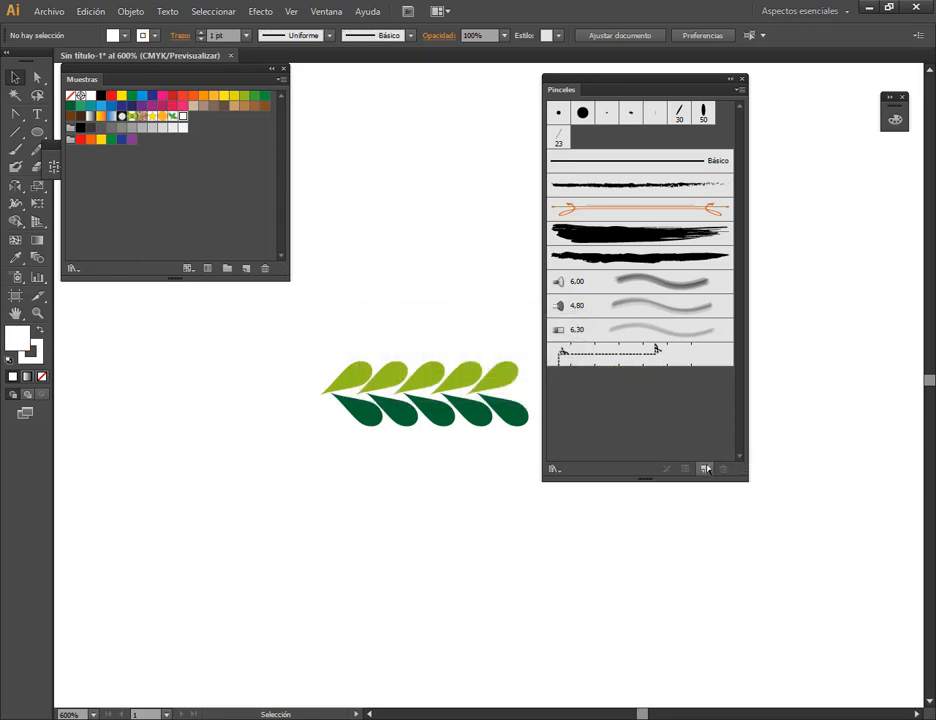
Create a new pattern brush with Muerdago as the outer corner tile and borde as the side tile.
click(704, 468)
click(230, 216)
click(287, 247)
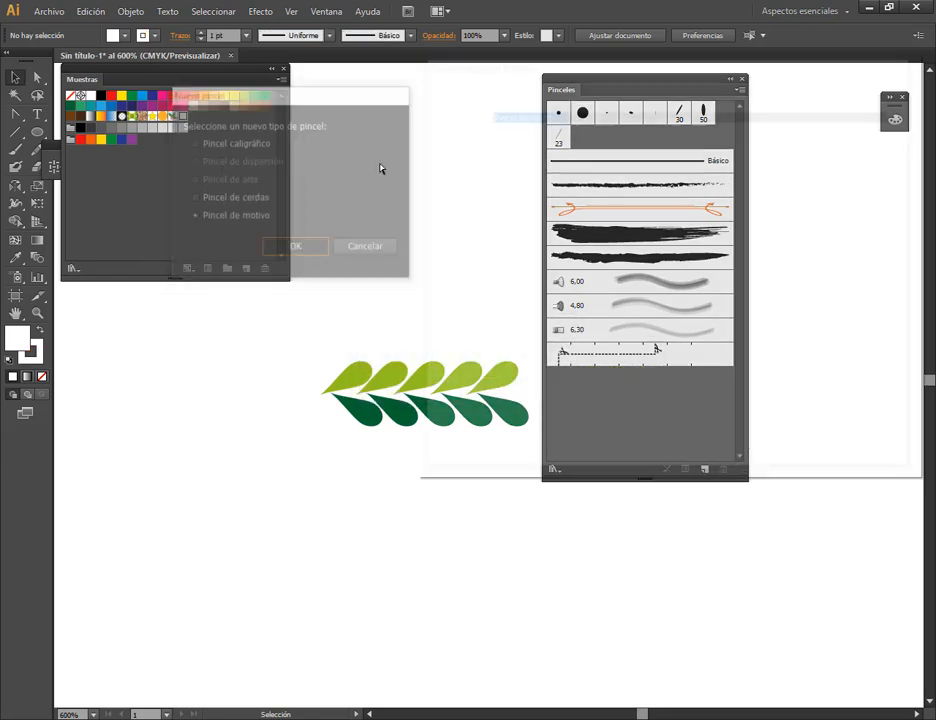
click(476, 210)
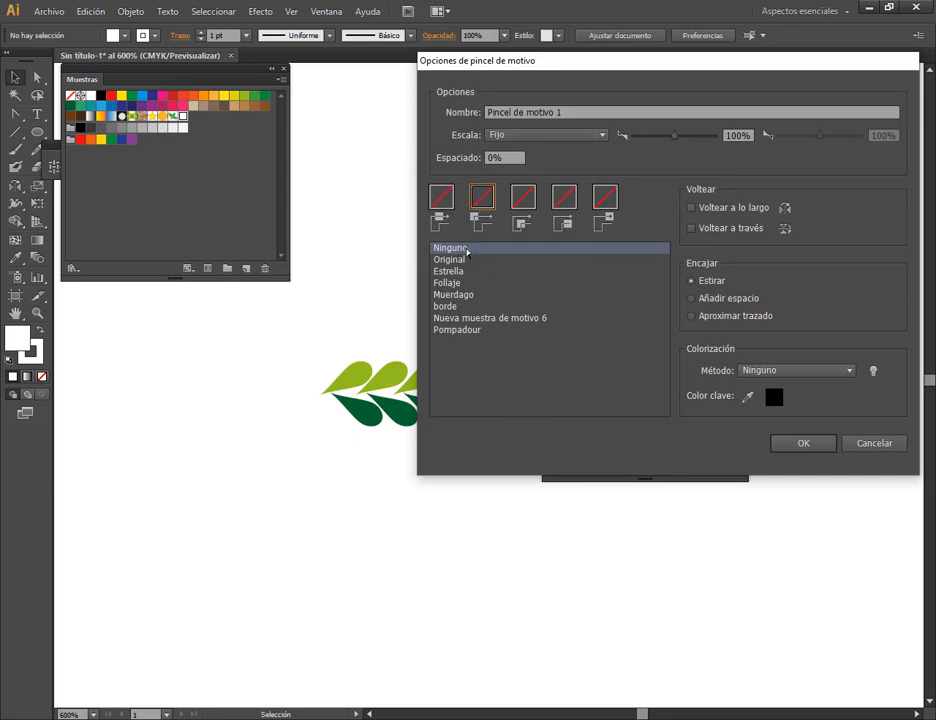
click(447, 297)
click(442, 198)
click(445, 307)
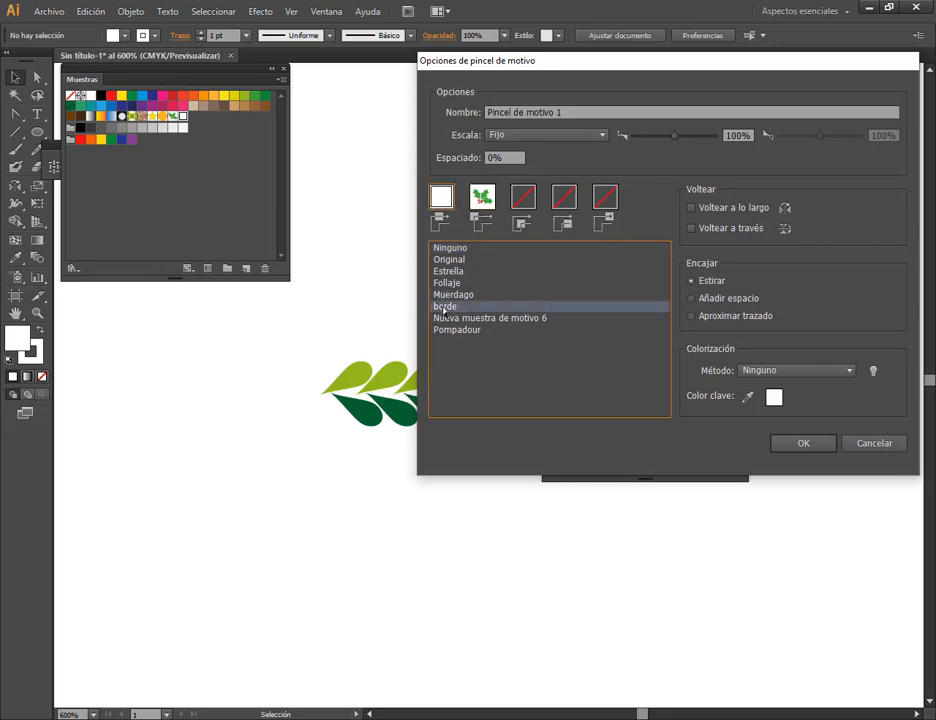
click(796, 446)
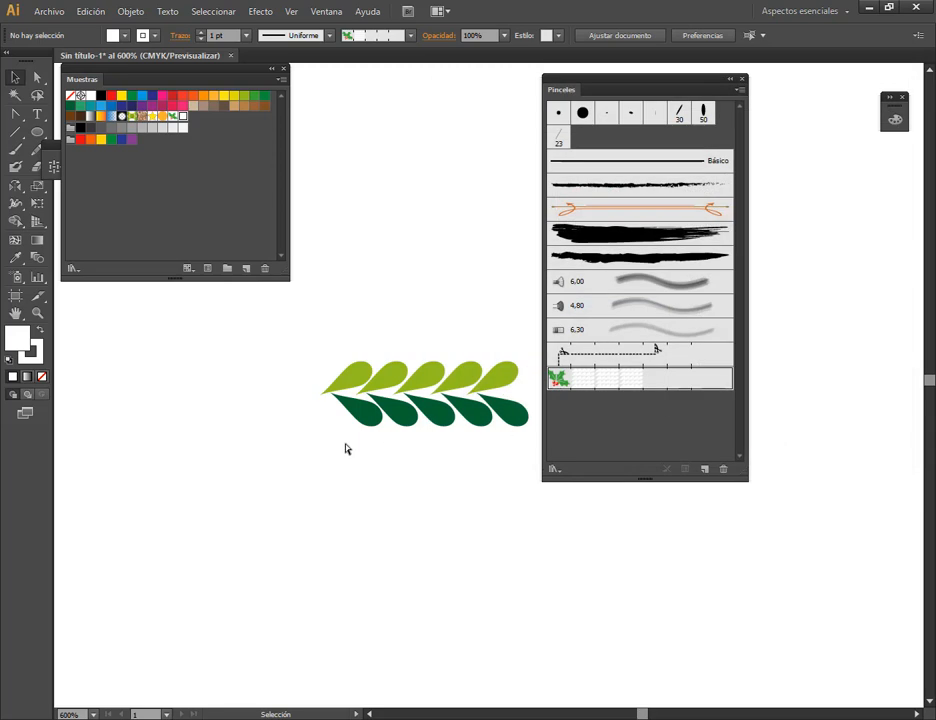
Apply the new holly-corner pattern brush to the outline of the empty rectangle.
scroll(346, 448, down, 5)
drag(257, 424, 370, 415)
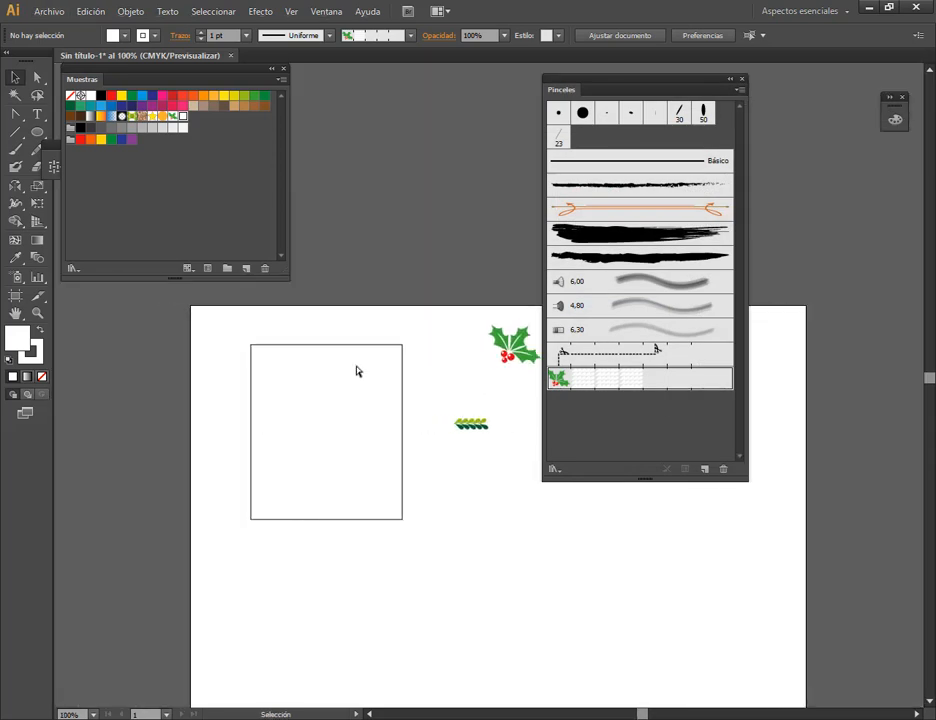
click(359, 346)
click(591, 381)
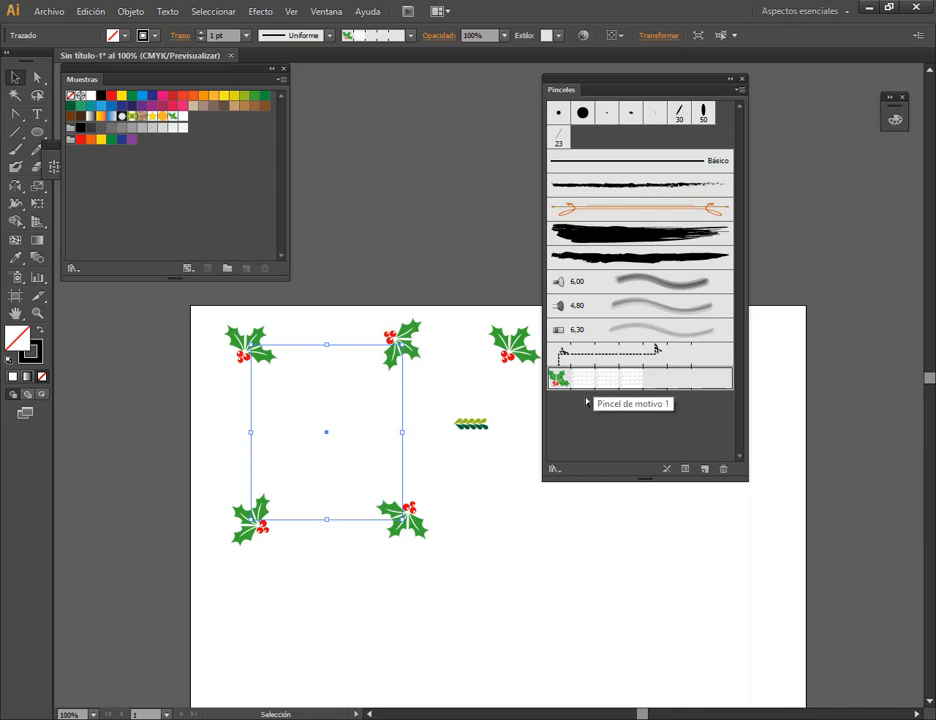
click(476, 539)
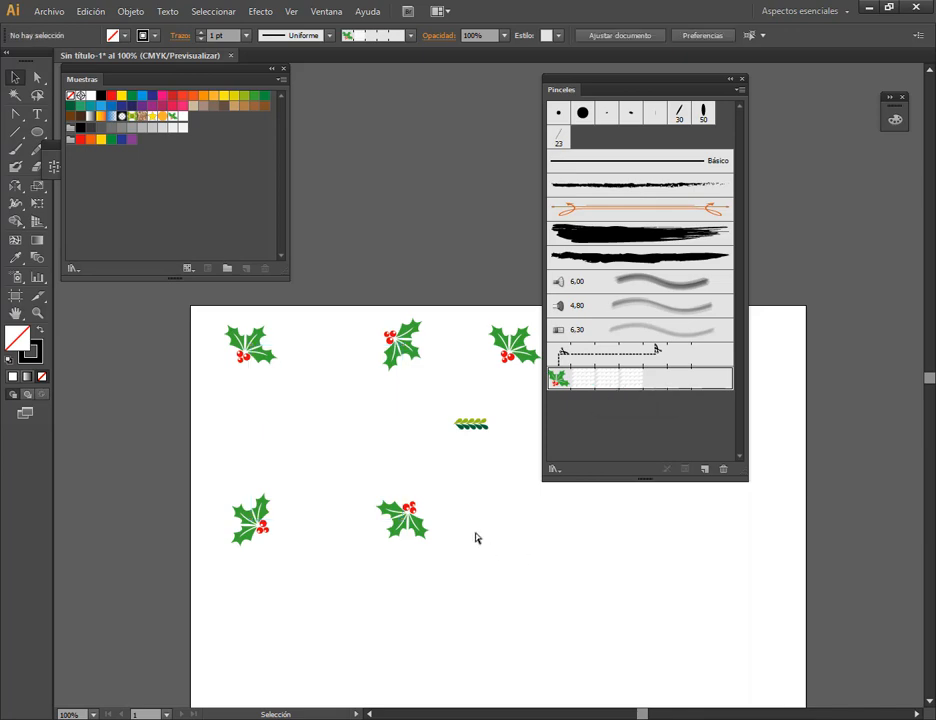
click(401, 358)
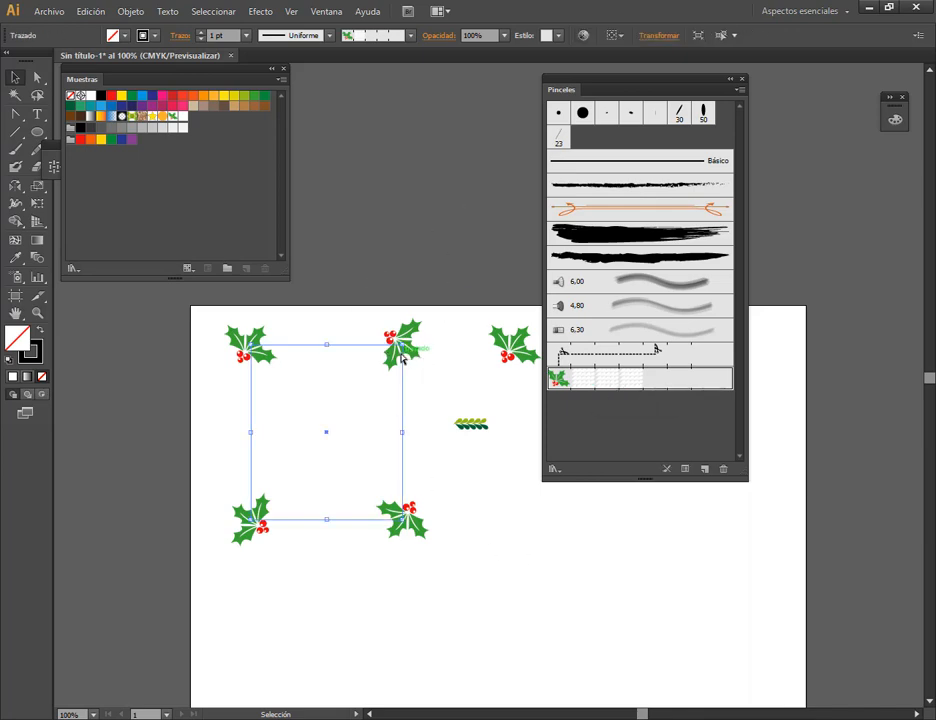
click(512, 344)
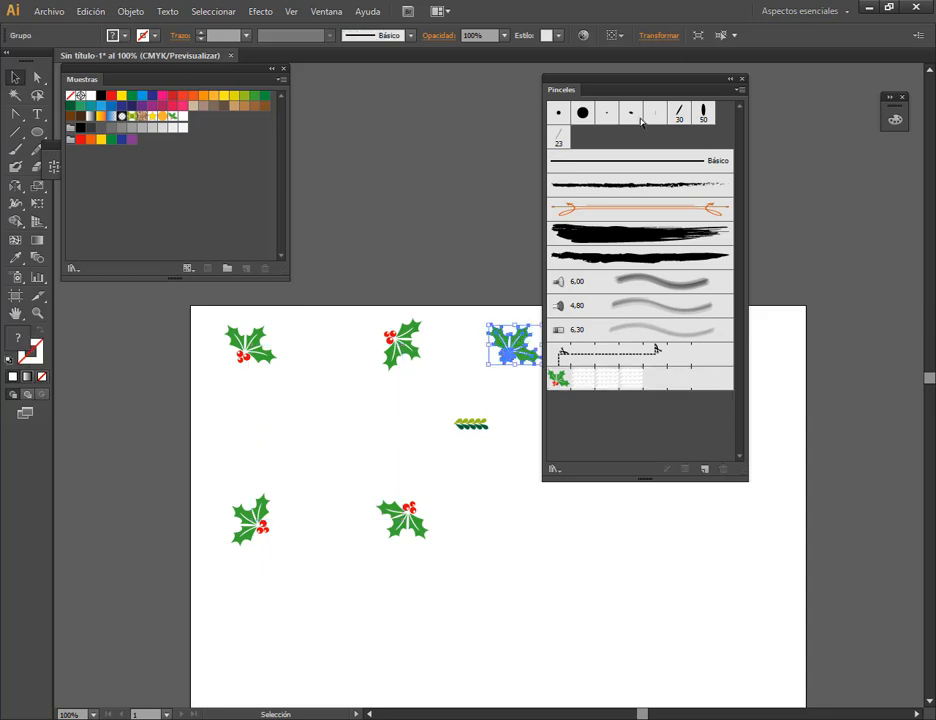
click(357, 272)
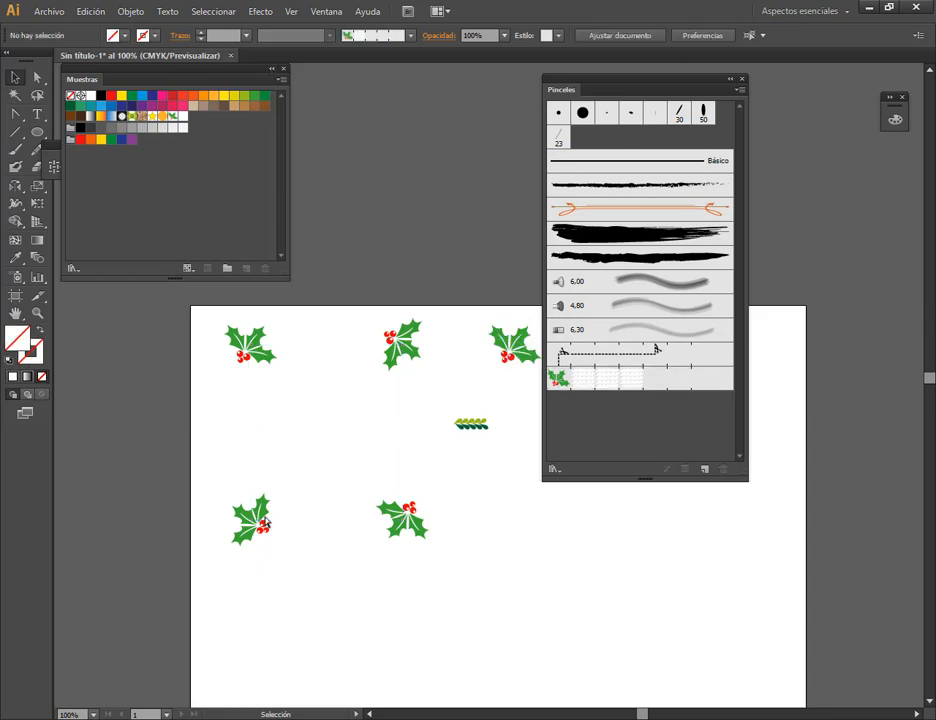
click(253, 527)
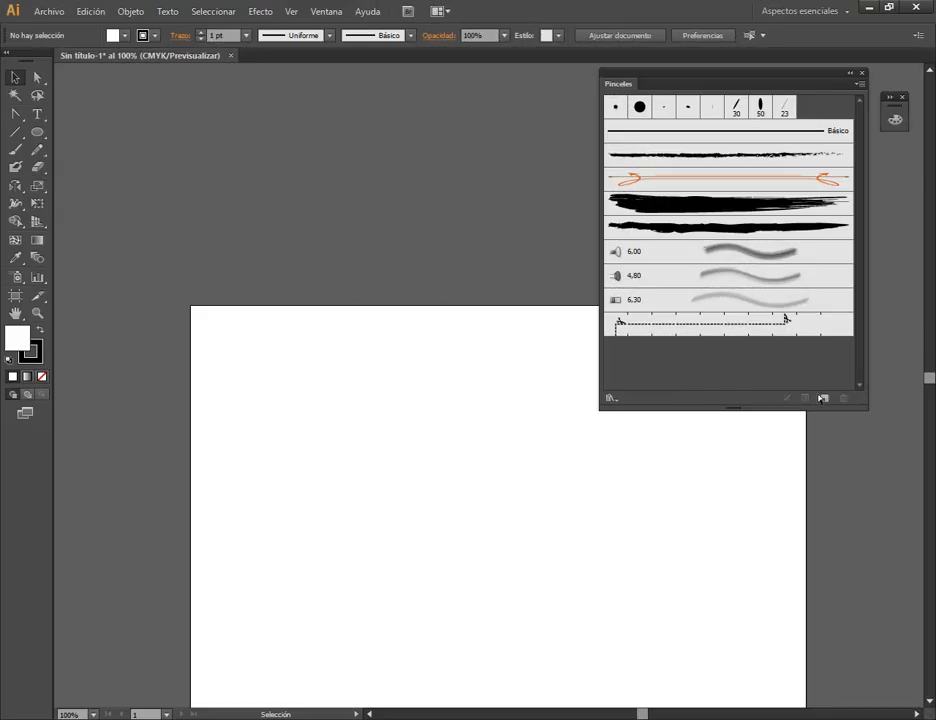
click(822, 398)
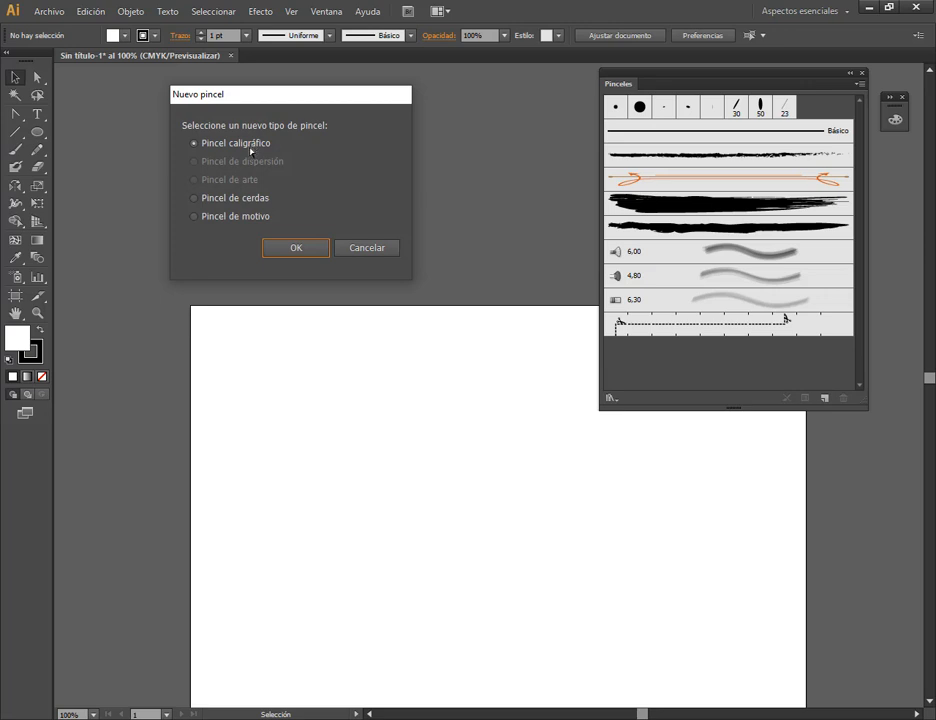
click(312, 197)
click(268, 217)
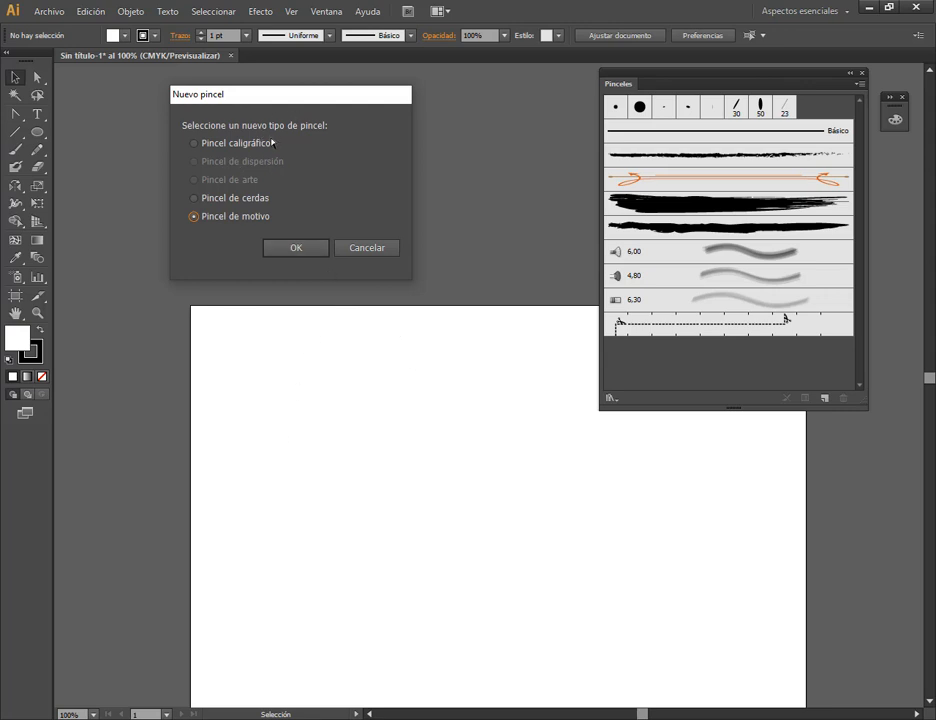
click(364, 247)
Draw a small five-pointed star in the upper-left area of the artboard.
key(space)
drag(426, 482, 372, 345)
drag(37, 131, 89, 199)
mouse_move(207, 250)
mouse_down()
mouse_move(217, 269)
mouse_move(210, 257)
mouse_up()
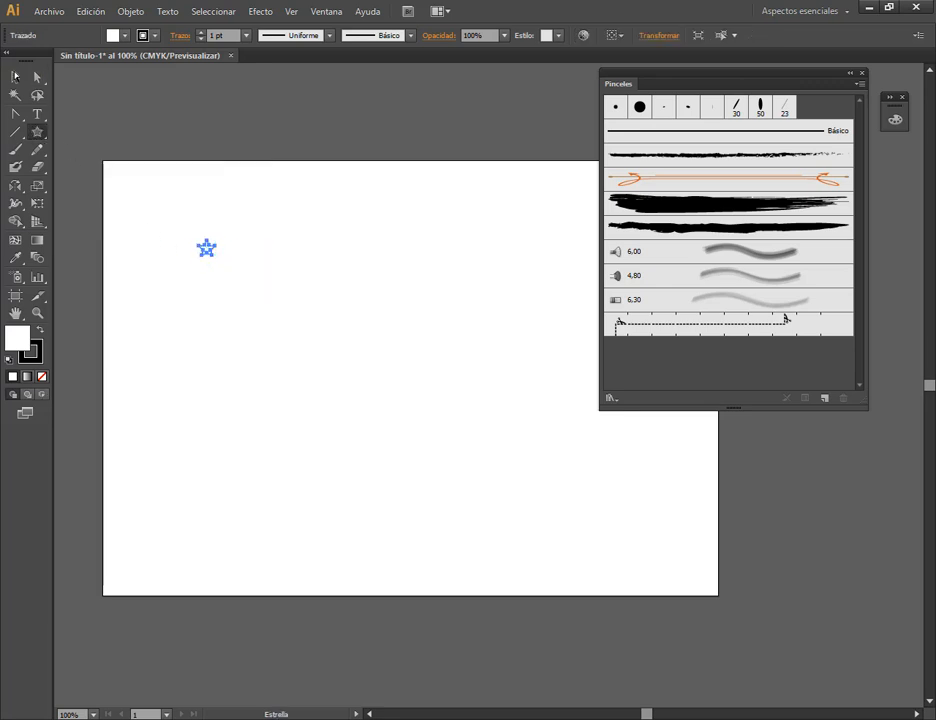
Fill the star with CMYK yellow and remove its stroke.
click(15, 77)
click(124, 35)
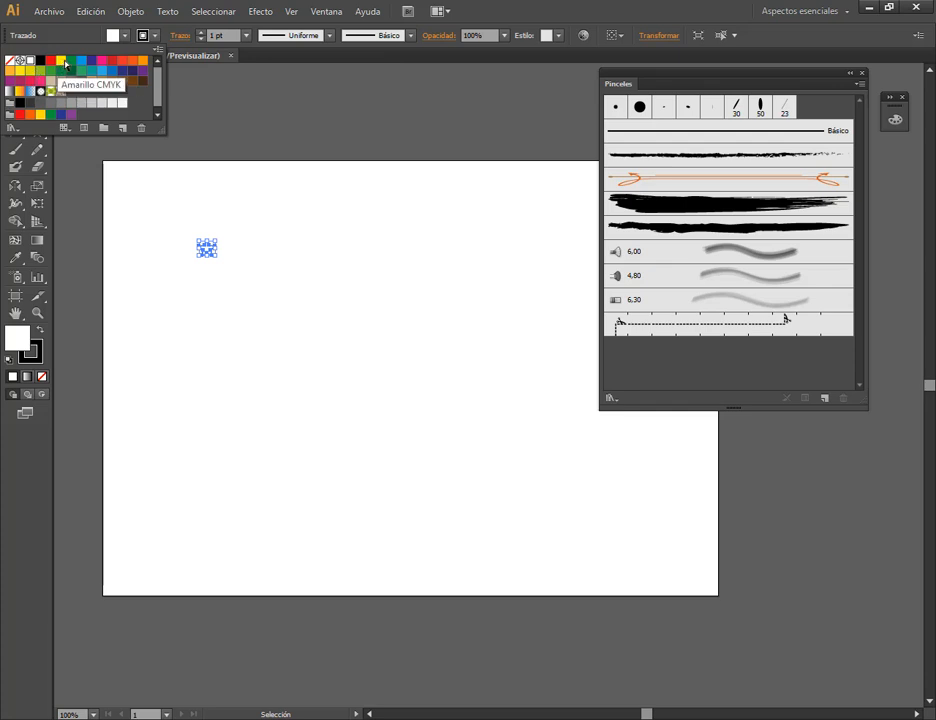
click(61, 61)
click(154, 36)
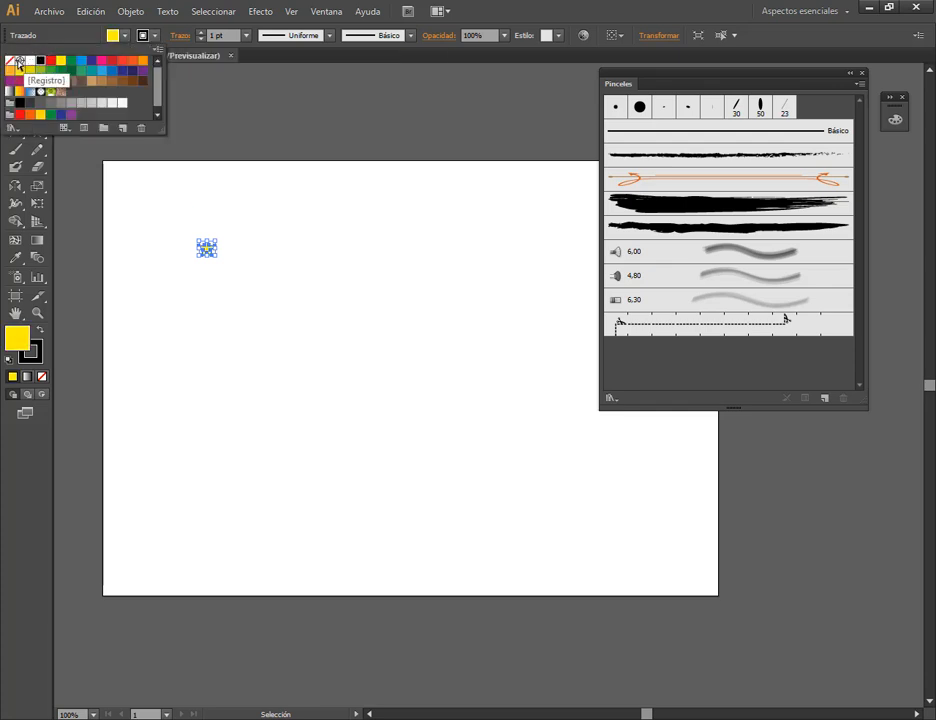
click(9, 60)
click(259, 275)
click(231, 283)
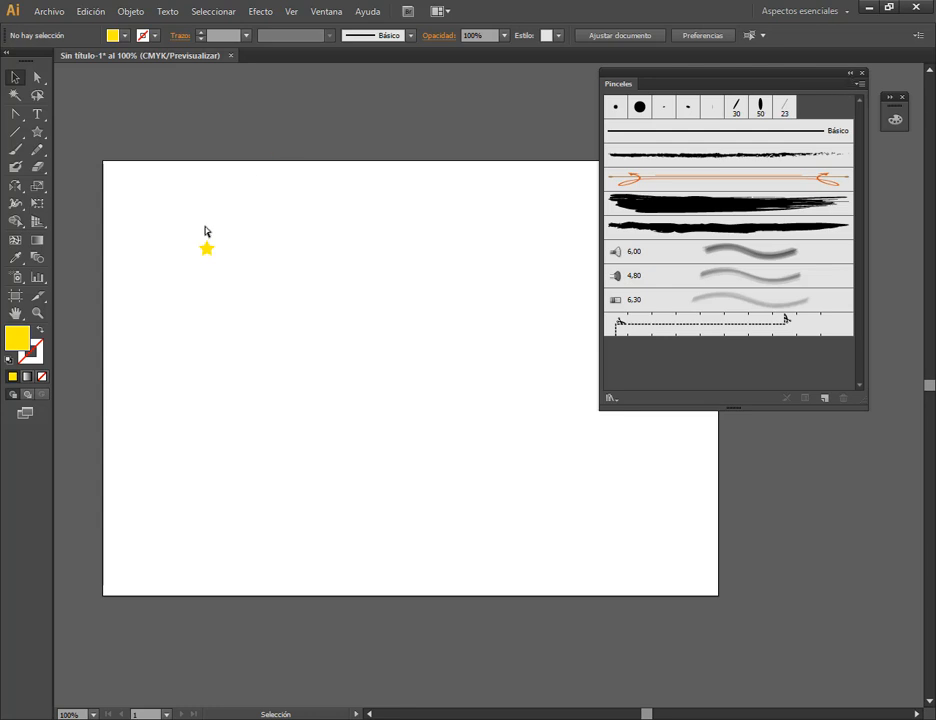
Move the star above the artboard and draw a rectangle covering the whole artboard.
drag(206, 247, 206, 120)
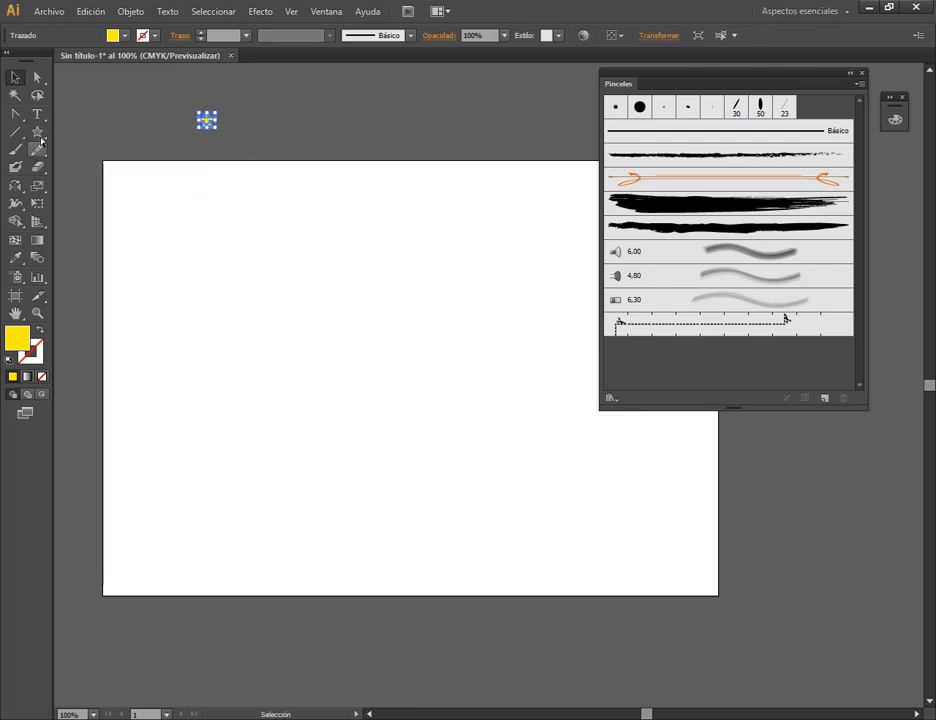
mouse_move(37, 131)
mouse_down()
mouse_move(90, 130)
mouse_move(718, 595)
mouse_up()
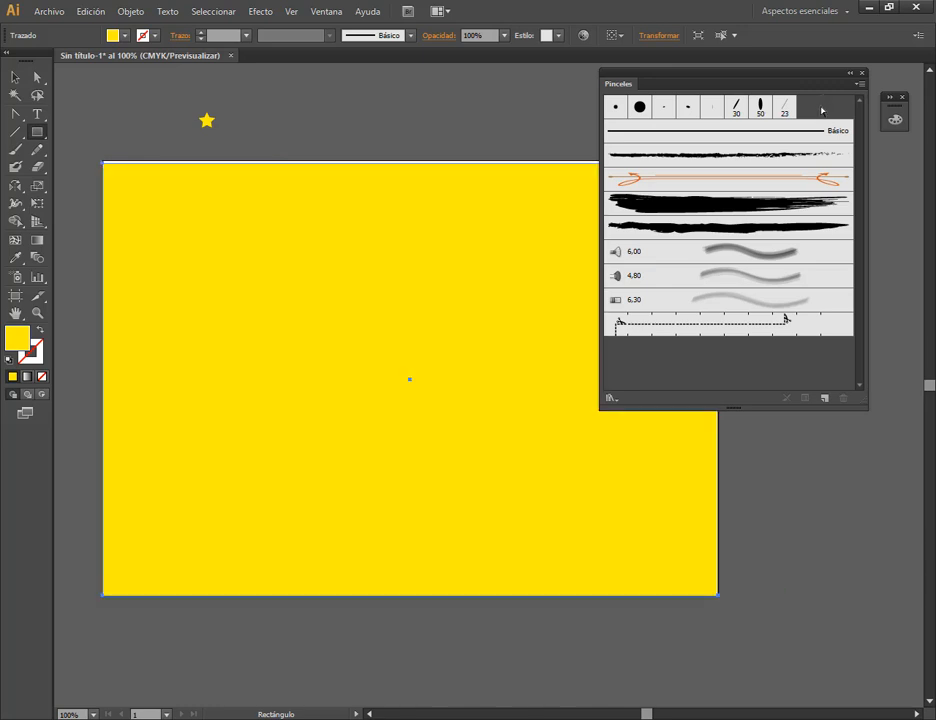
click(850, 73)
click(16, 78)
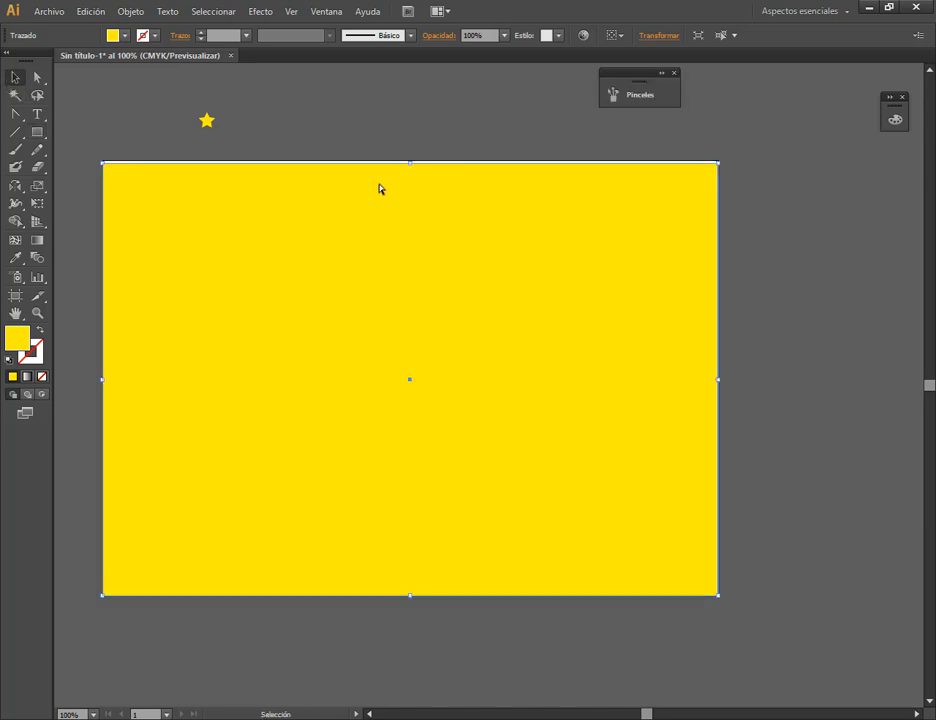
drag(410, 166, 412, 160)
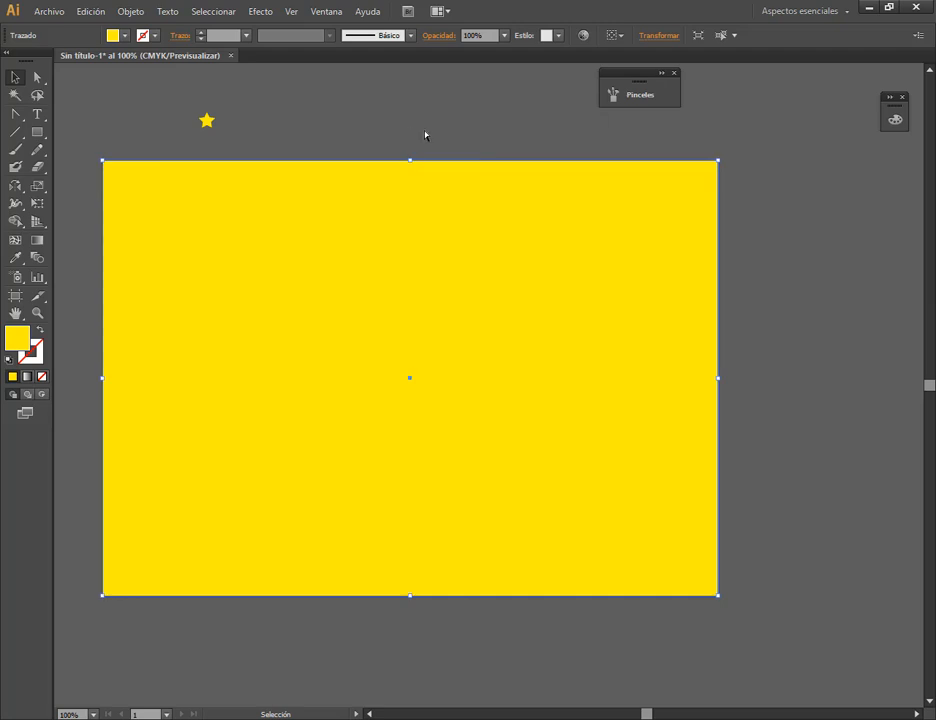
Fill the background rectangle with a linear gradient at a 90° angle.
click(27, 376)
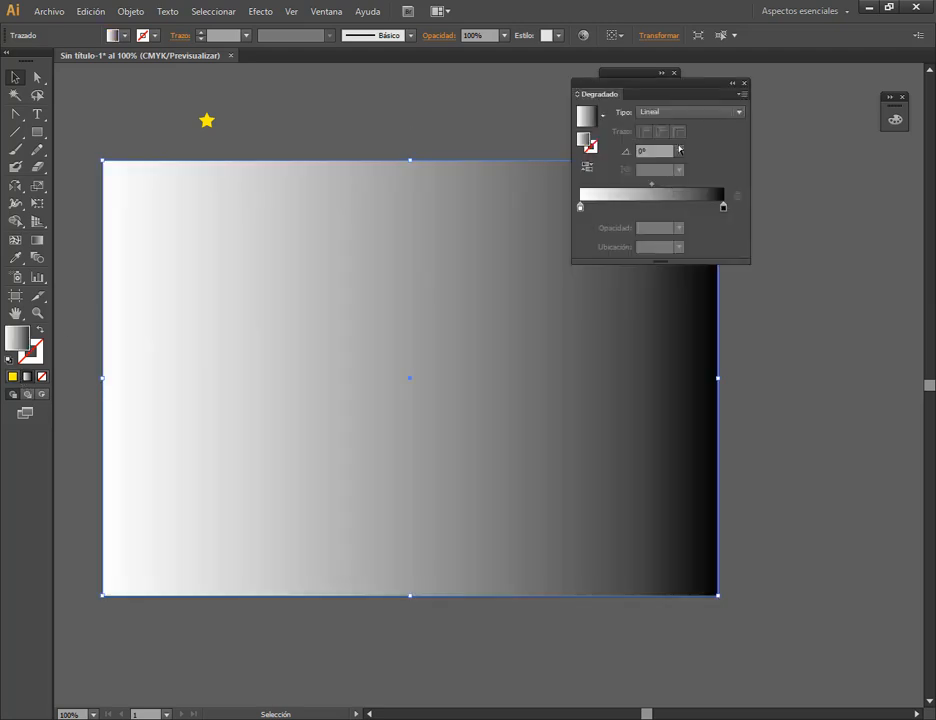
drag(679, 91, 807, 109)
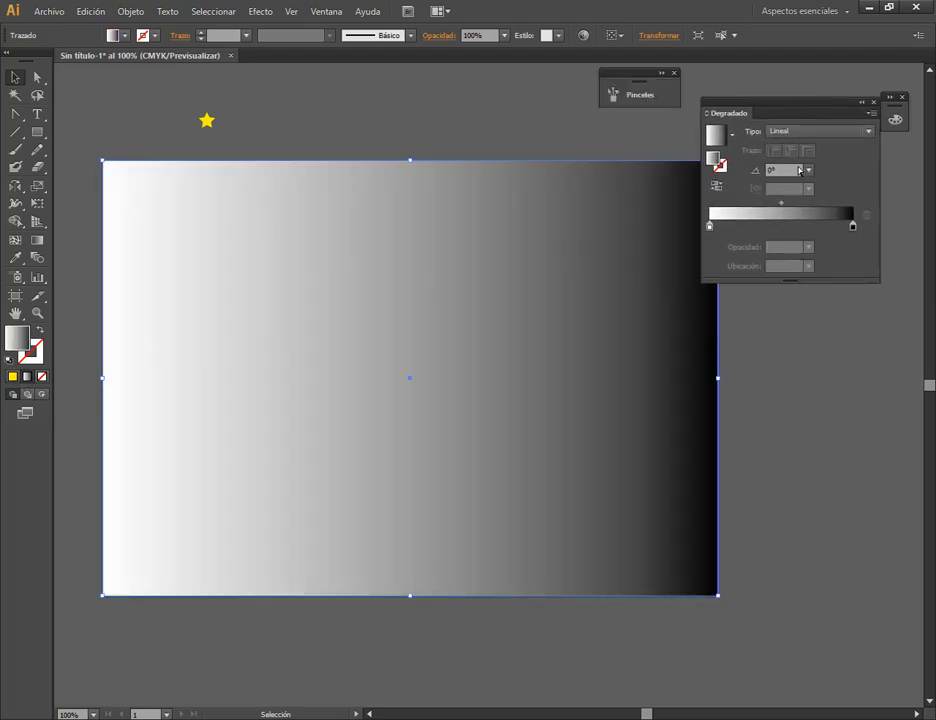
click(808, 170)
click(829, 253)
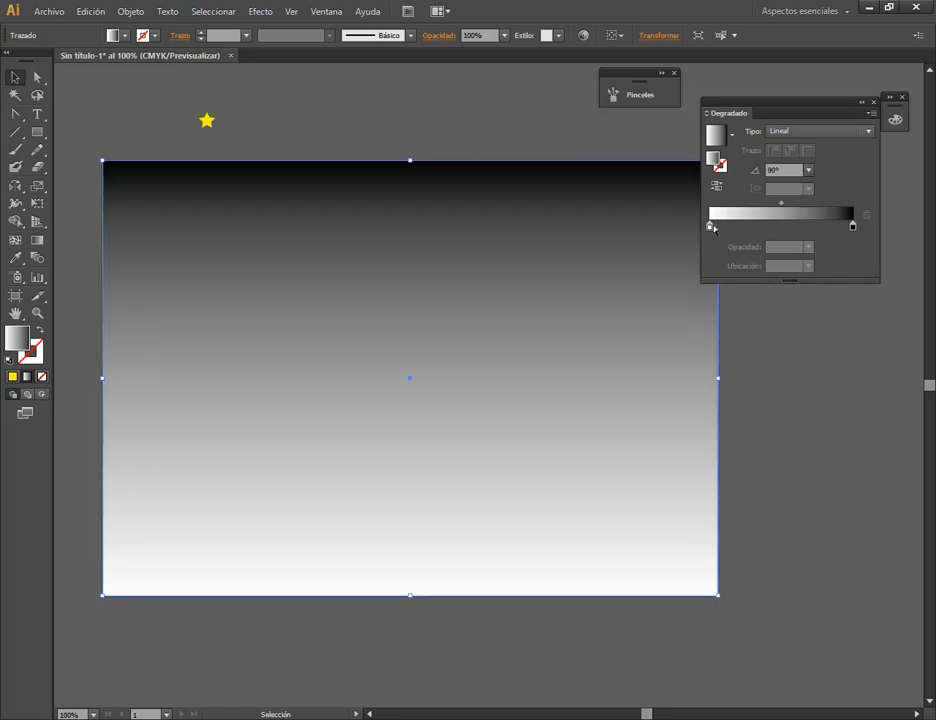
Color the background gradient from medium blue at the start stop to dark navy blue at the end stop.
double_click(853, 228)
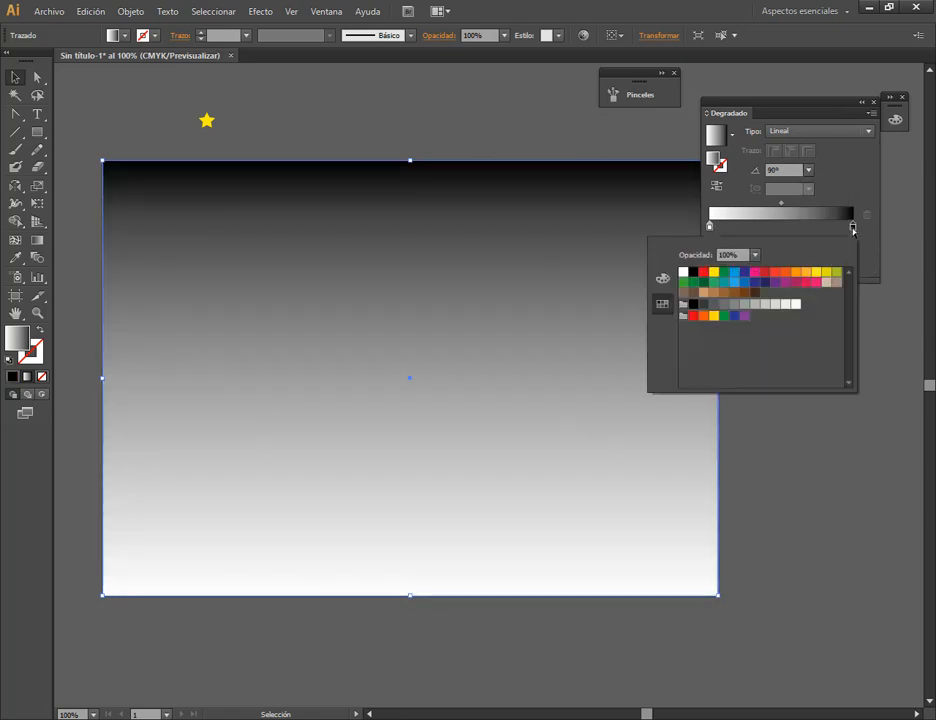
click(744, 272)
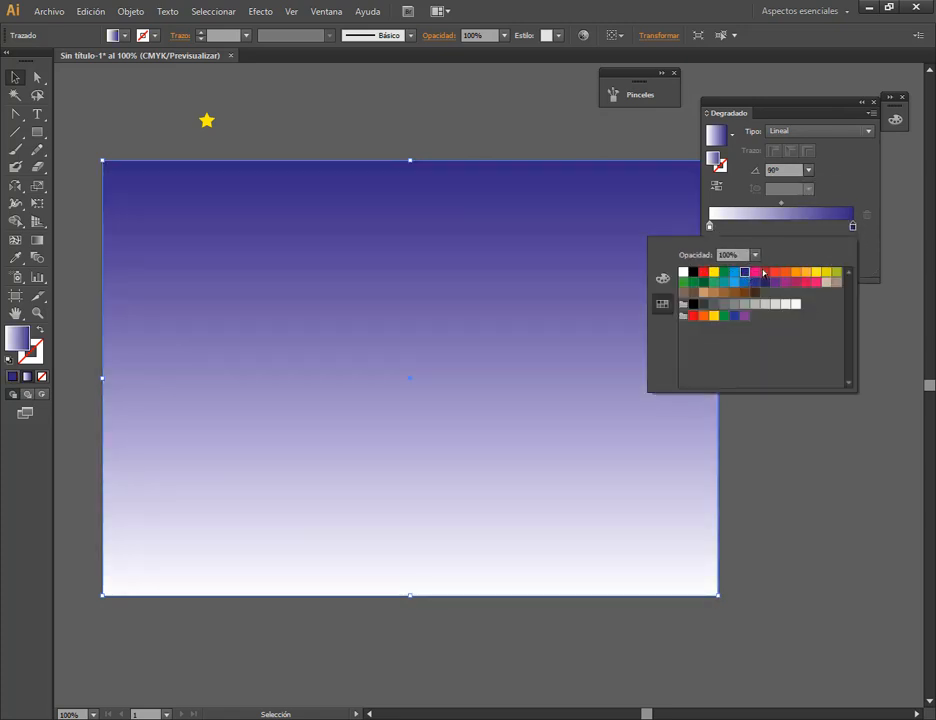
click(766, 282)
click(709, 227)
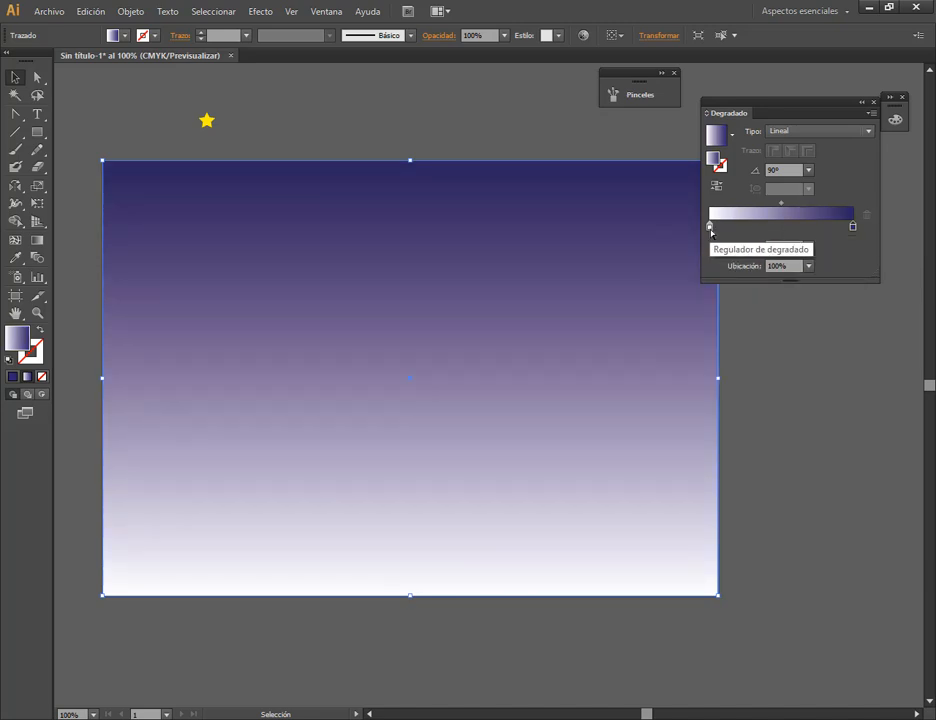
double_click(710, 228)
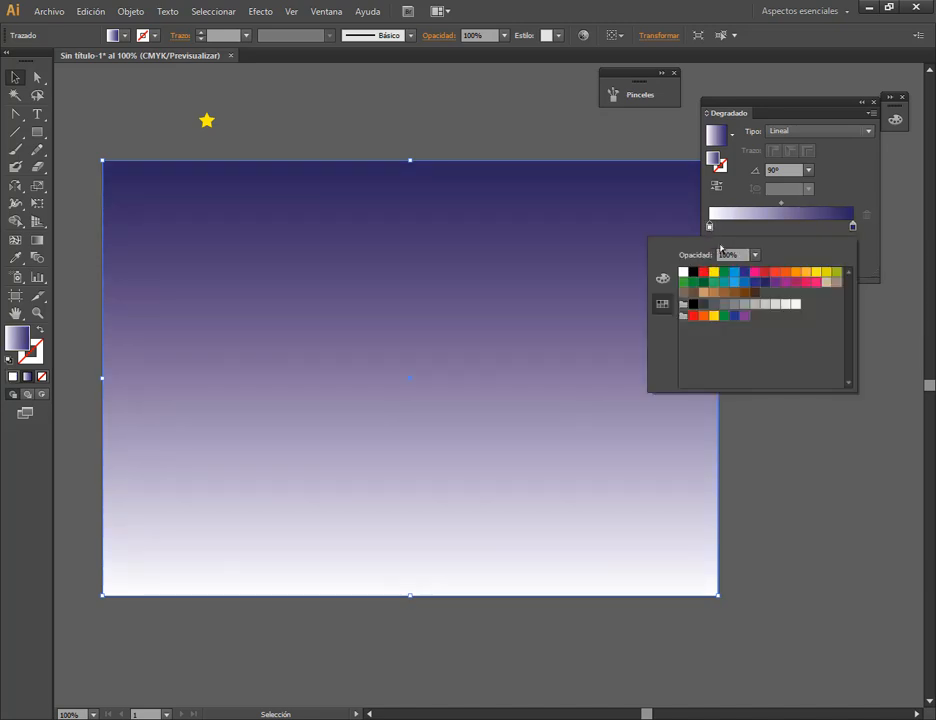
click(754, 284)
click(745, 284)
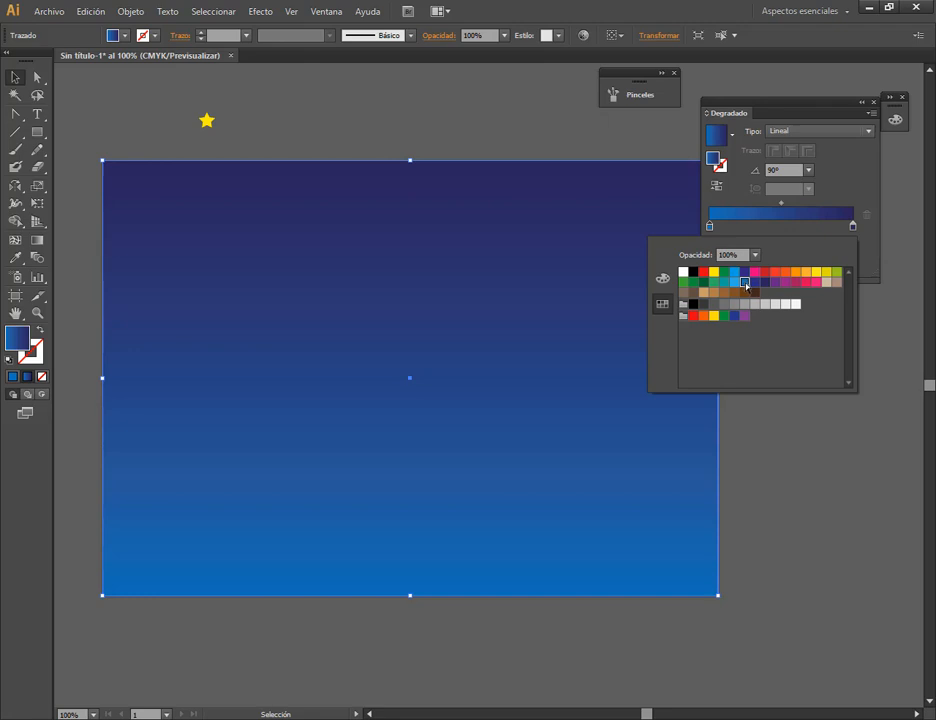
click(852, 170)
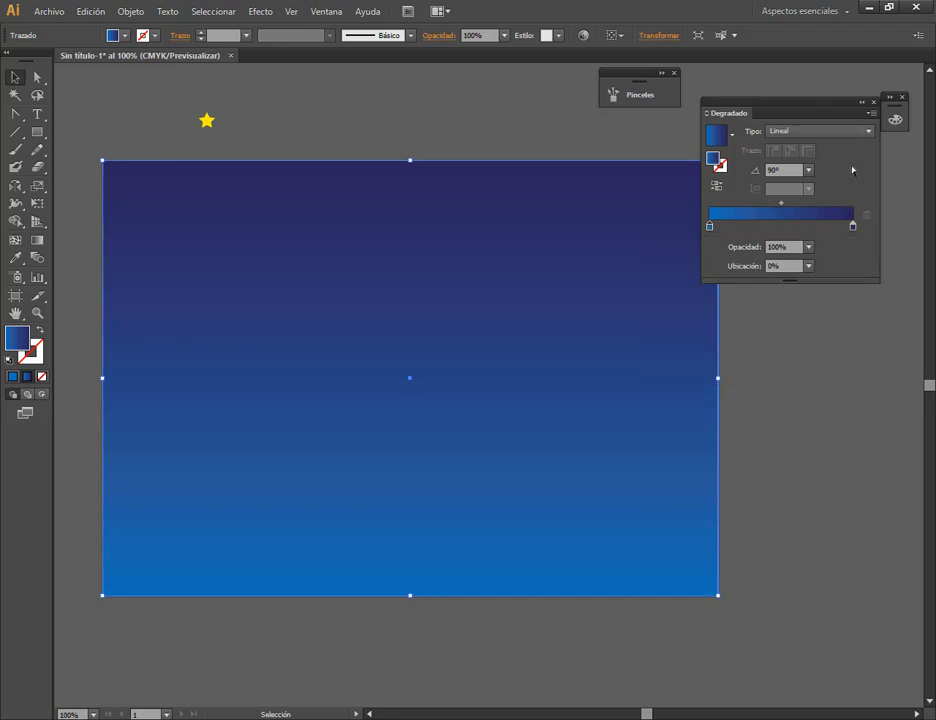
click(859, 103)
Move the star onto the upper-left area of the gradient background and bring it to the front.
drag(207, 120, 179, 241)
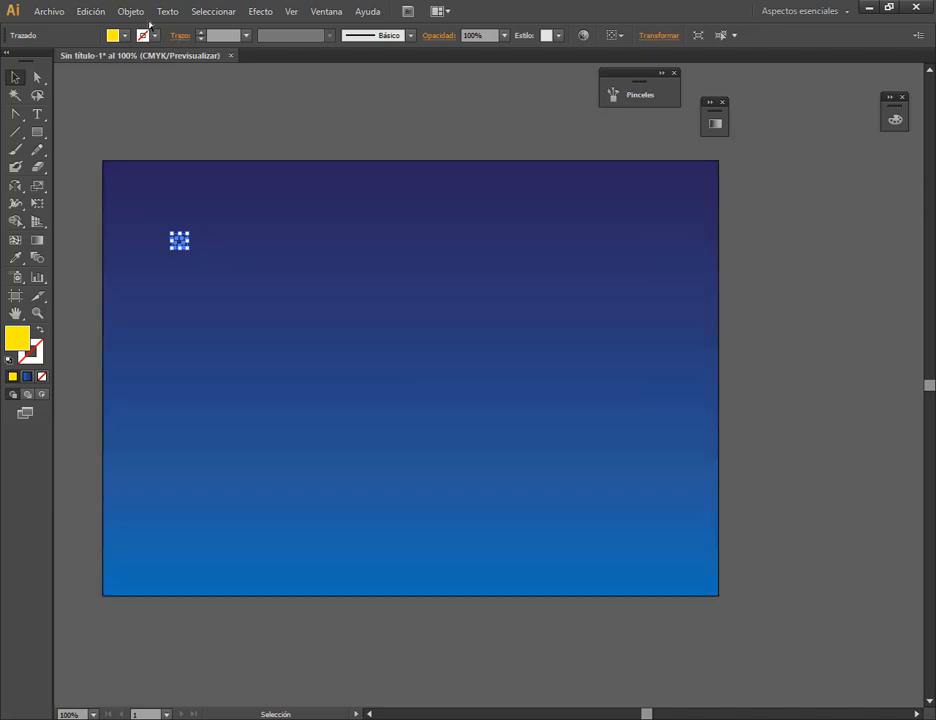
click(140, 12)
mouse_move(230, 44)
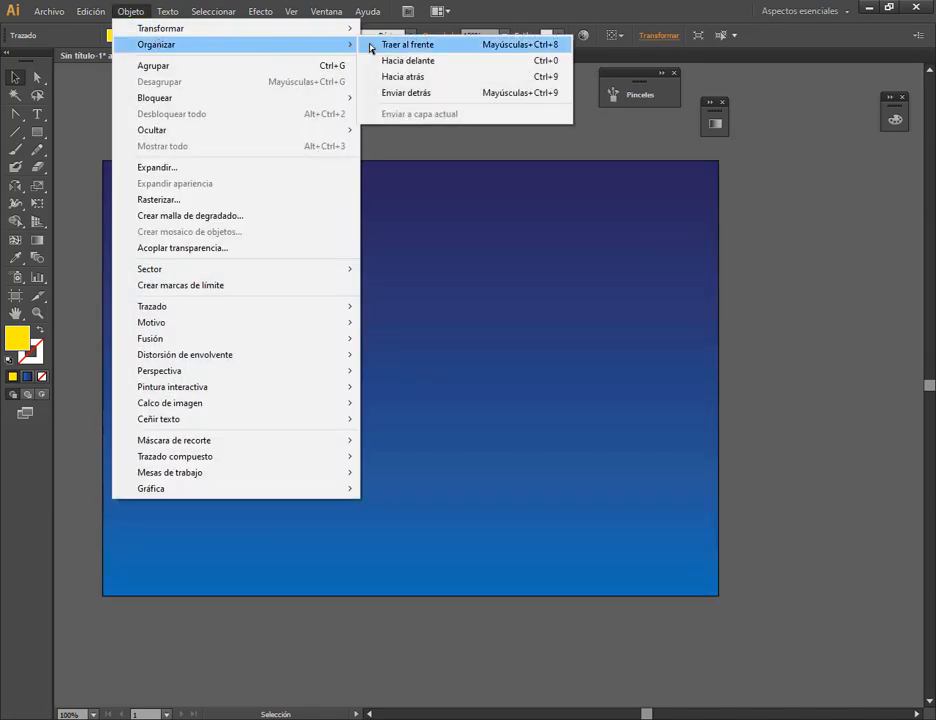
click(386, 46)
click(320, 247)
drag(180, 242, 171, 226)
click(240, 196)
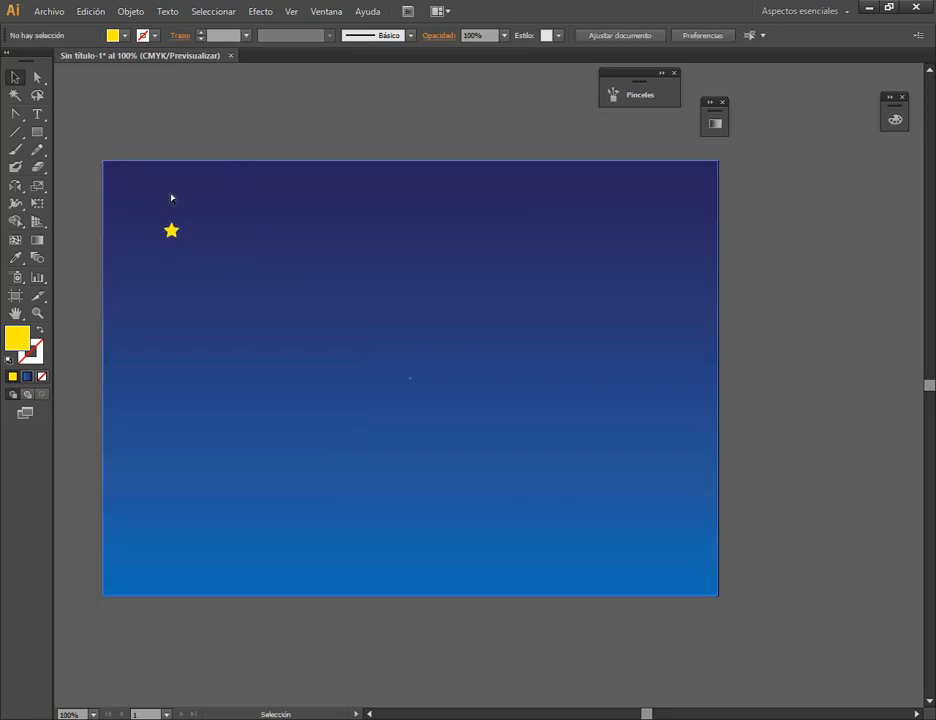
Draw a tiny circle just to the right of the star and fill it with white.
click(37, 131)
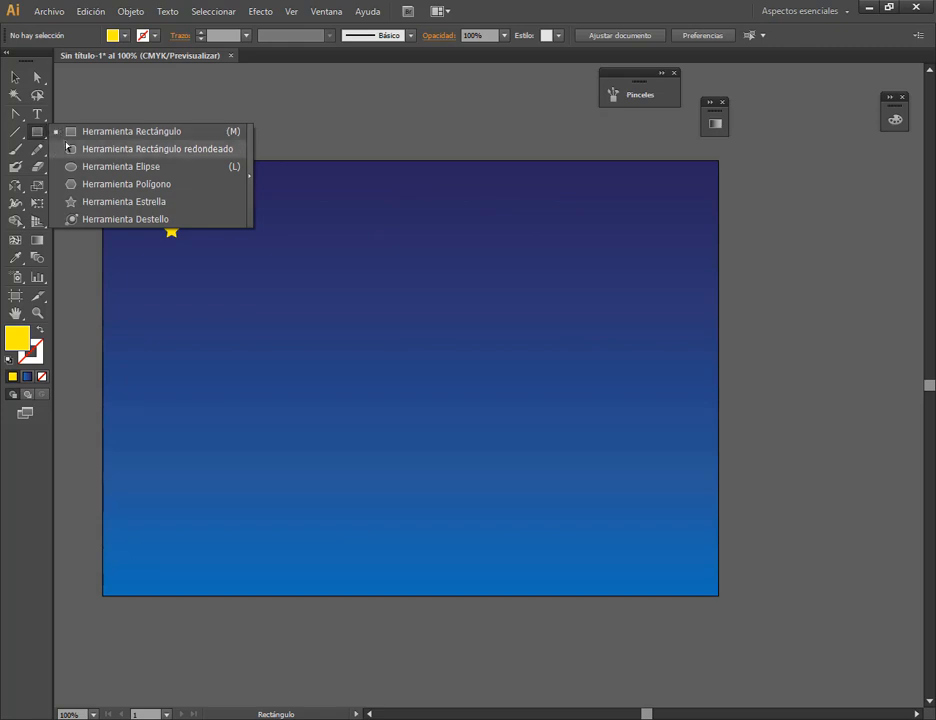
click(65, 166)
scroll(175, 240, up, 3)
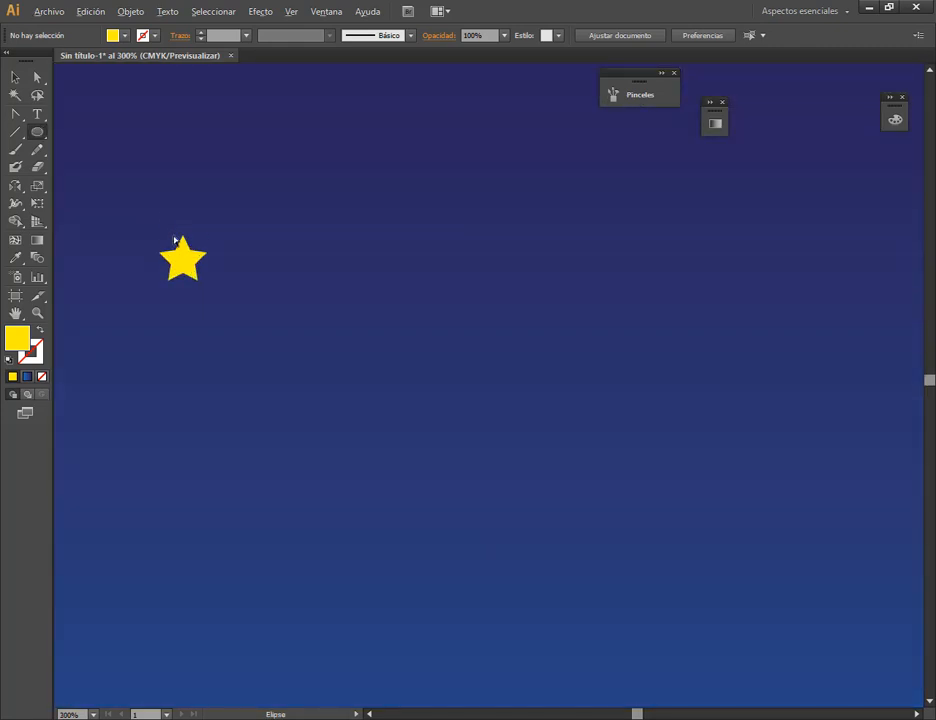
scroll(175, 240, up, 3)
drag(349, 255, 357, 261)
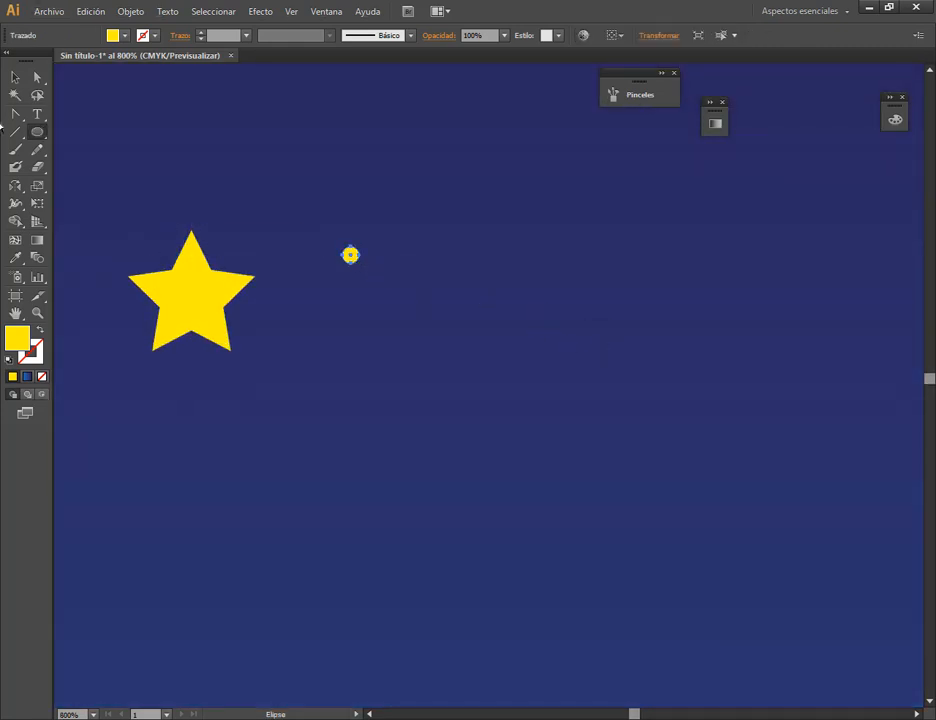
click(15, 77)
click(113, 35)
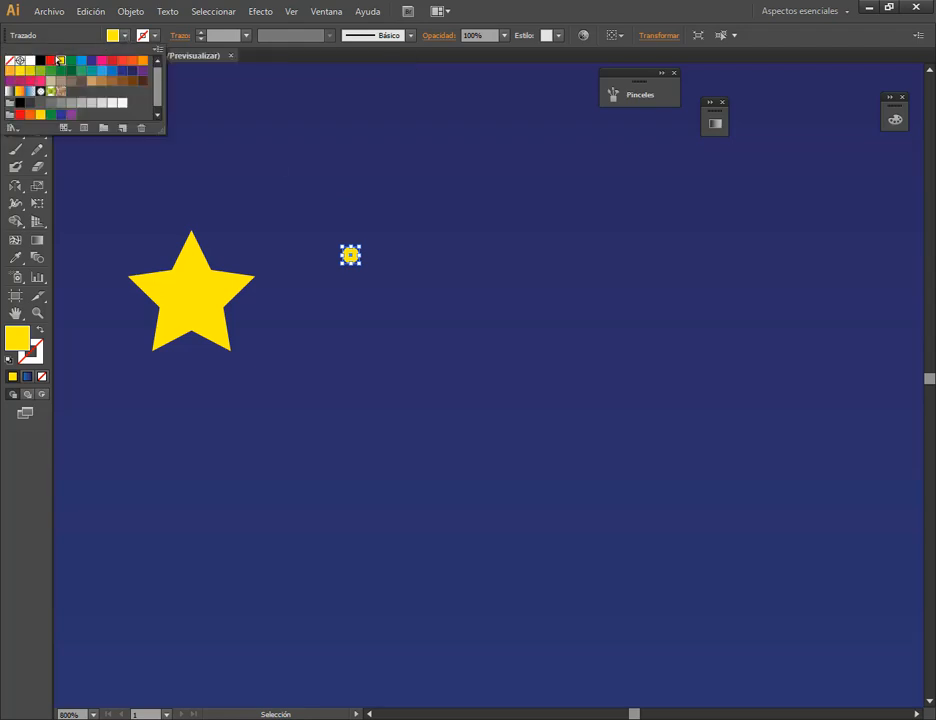
click(30, 61)
Select the gradient background rectangle and lock it.
click(441, 257)
scroll(441, 257, down, 2)
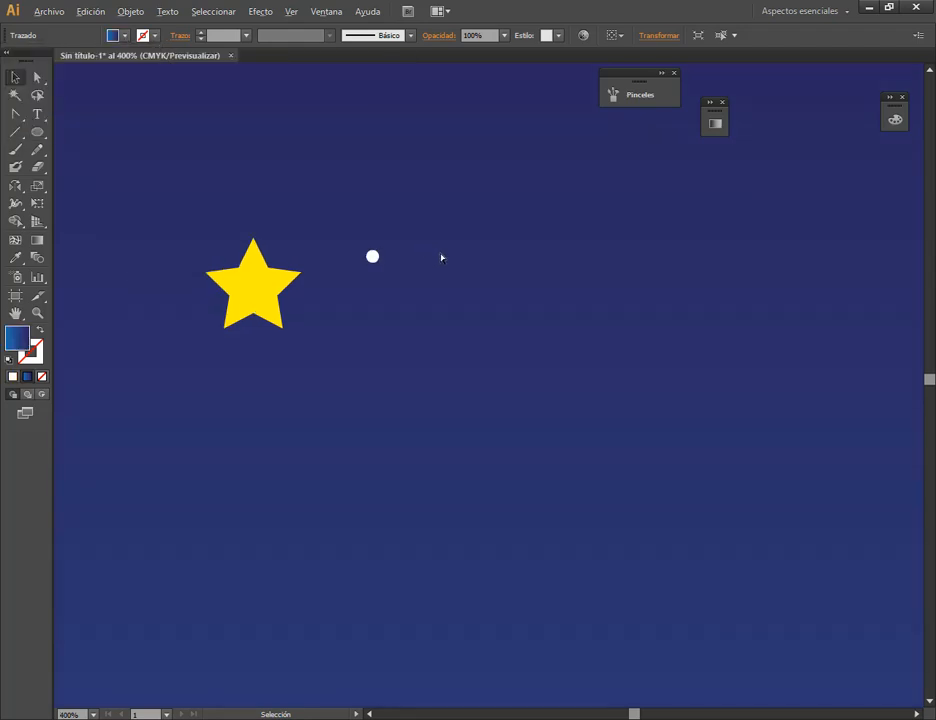
scroll(441, 257, down, 3)
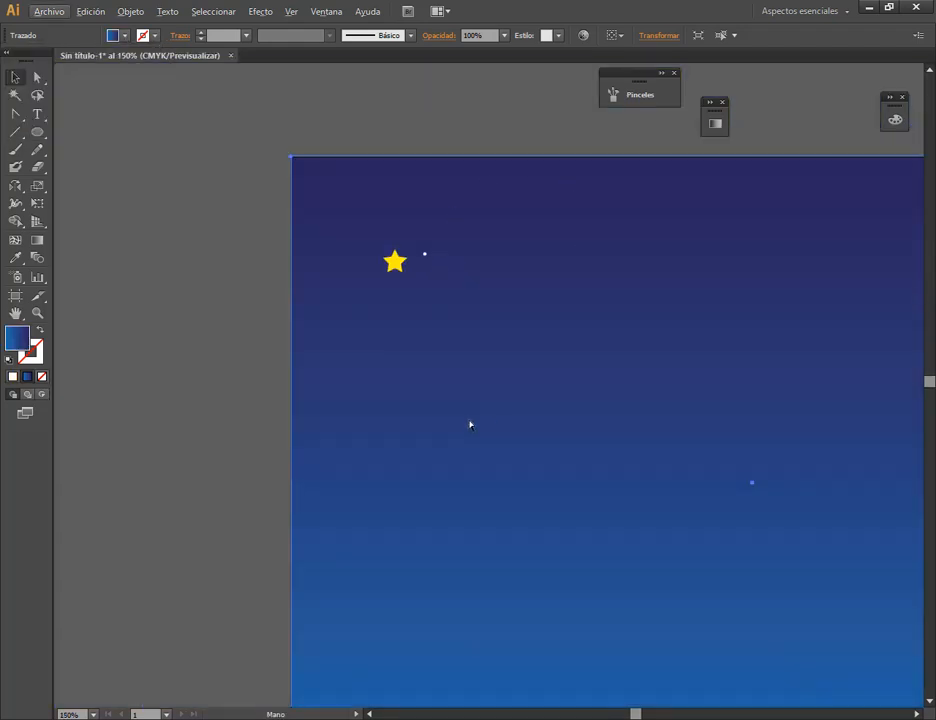
drag(470, 425, 356, 400)
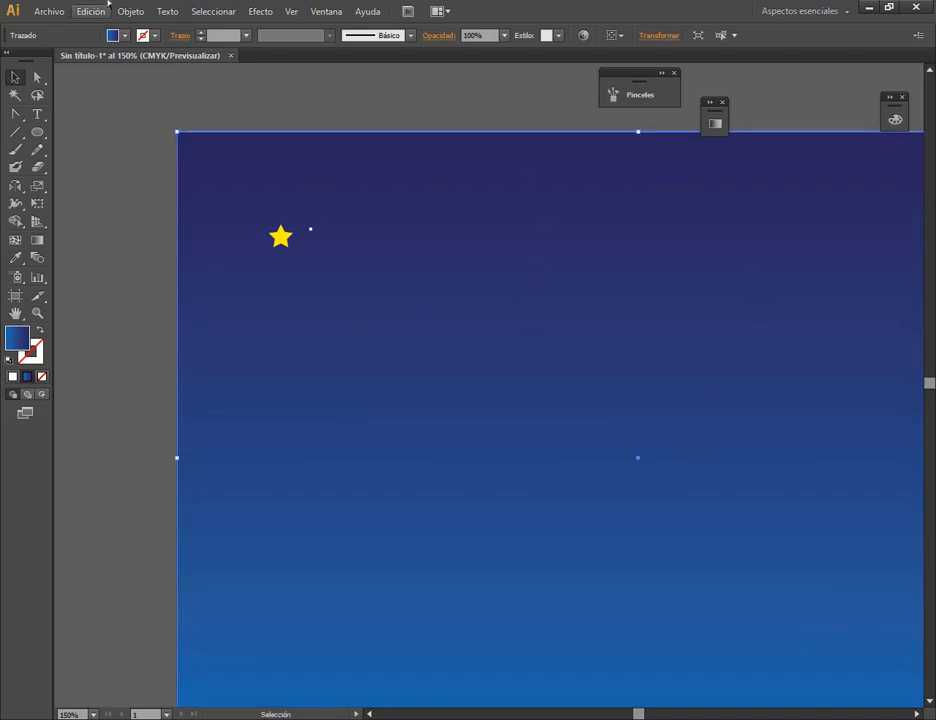
click(130, 11)
mouse_move(288, 100)
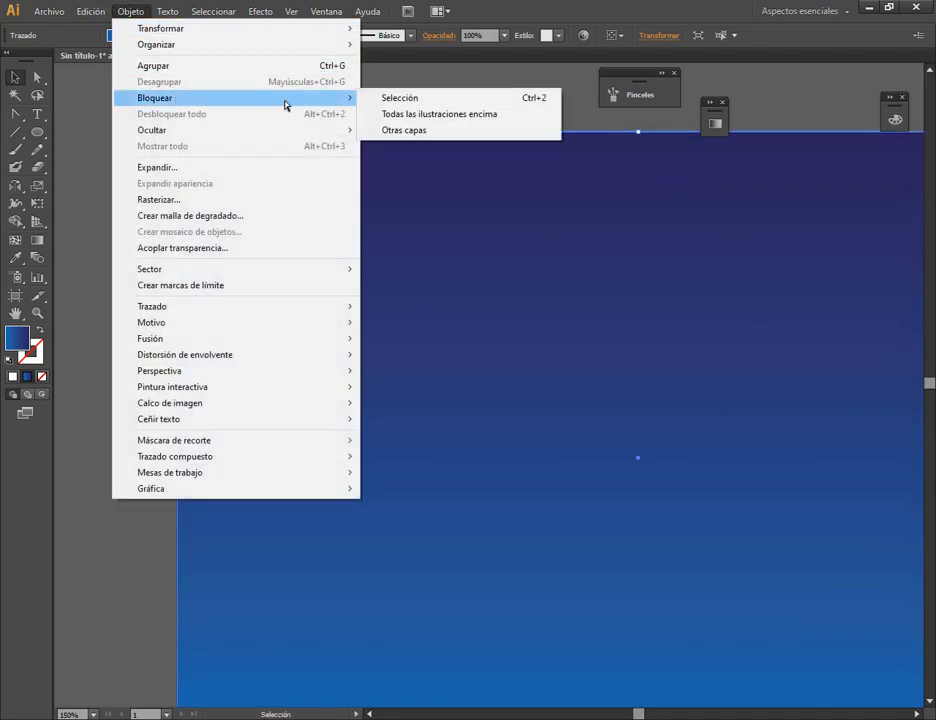
click(417, 100)
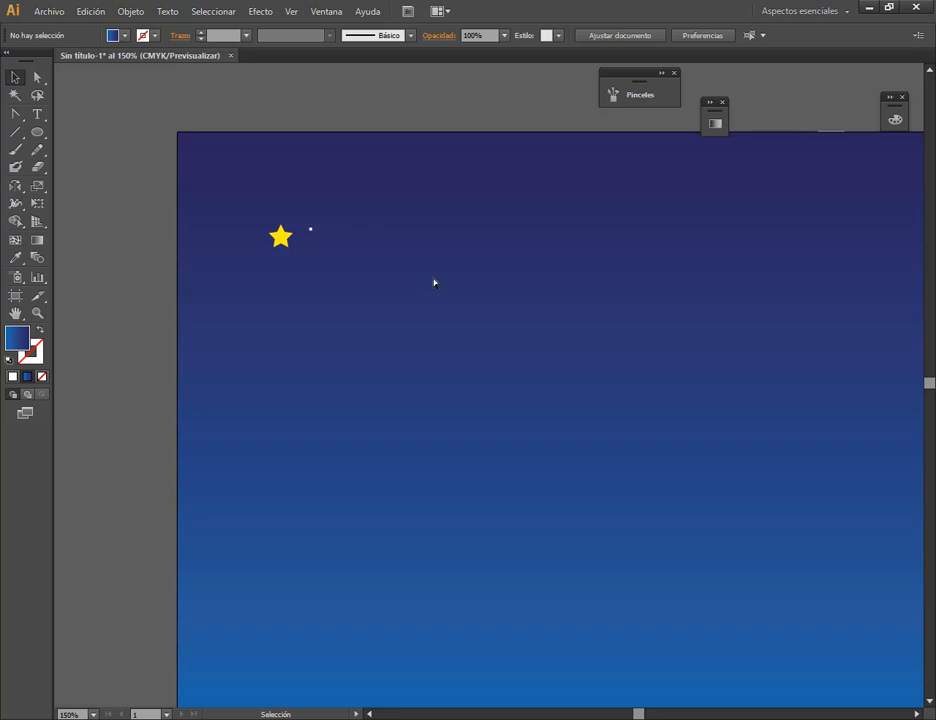
Move the star and the white dot together off the background to the empty area above the artboard.
scroll(434, 283, down, 2)
drag(432, 297, 370, 313)
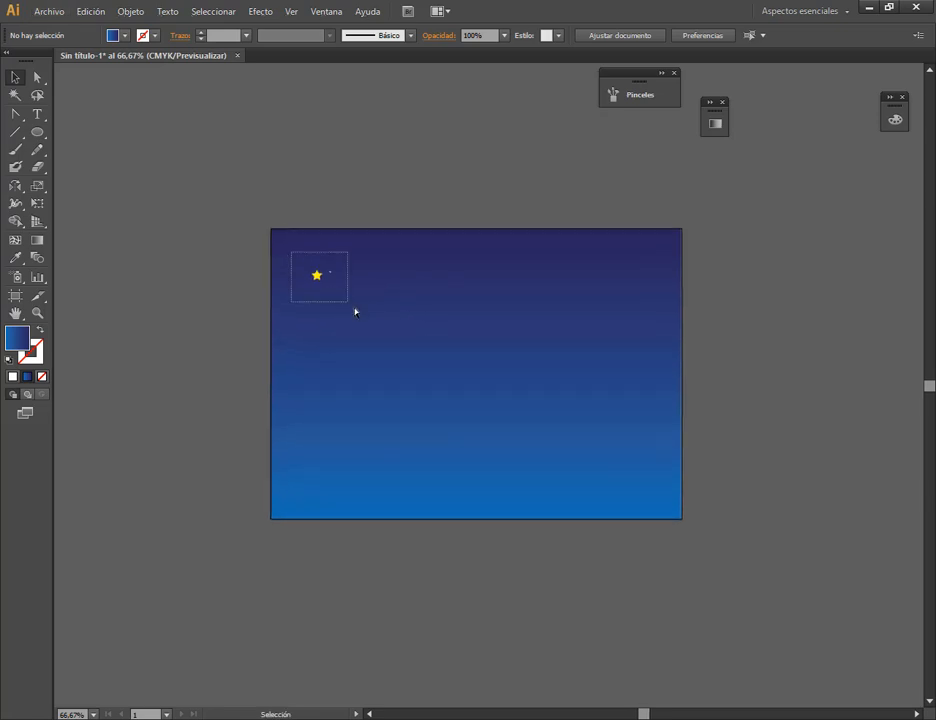
drag(318, 274, 304, 189)
click(448, 181)
scroll(423, 193, up, 1)
Expand the brush list and start a new brush to view the available brush types.
click(662, 74)
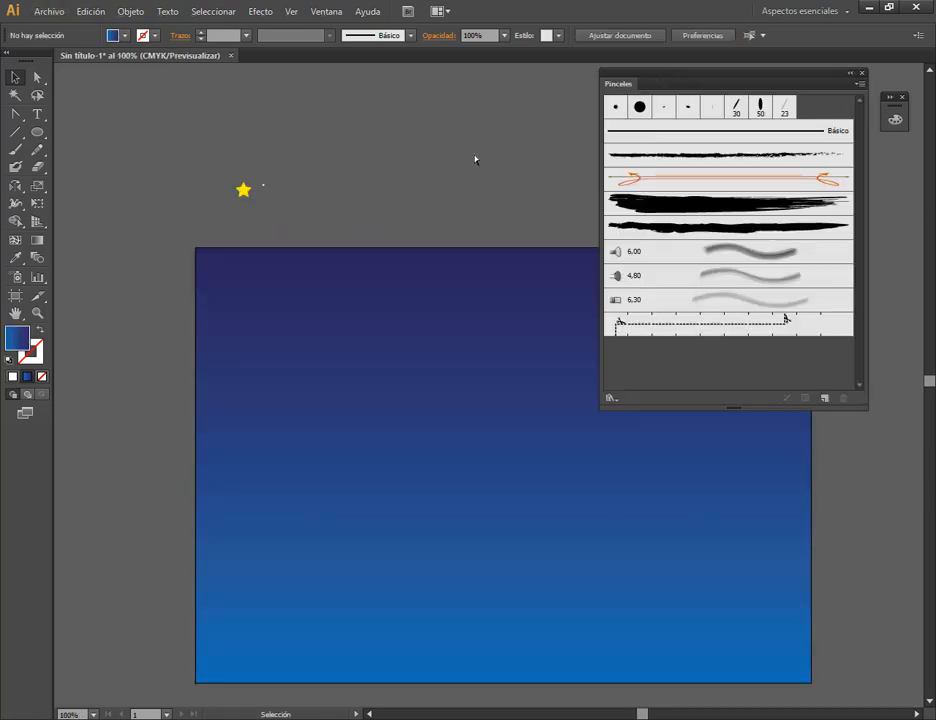
click(828, 397)
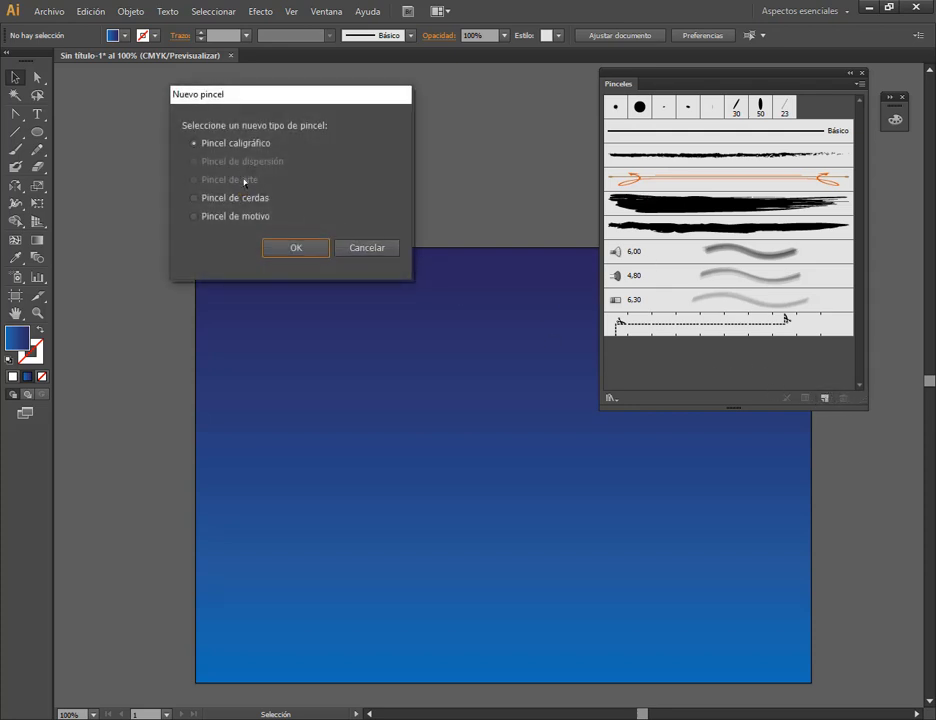
Close the brush type choice, select the yellow star above the artboard, and start a new scatter brush from it.
click(366, 247)
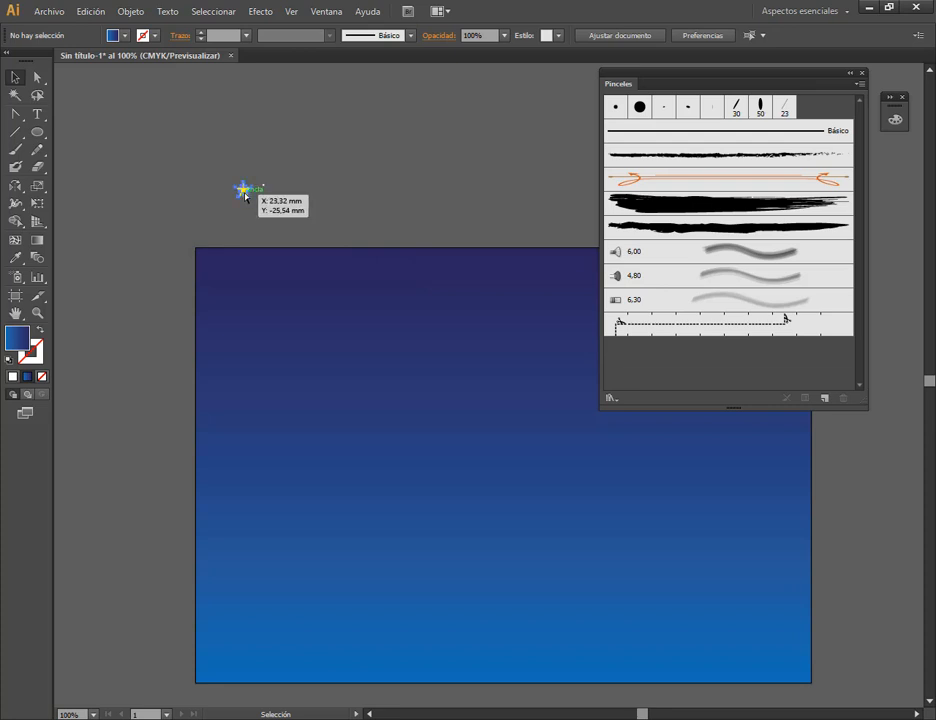
click(245, 195)
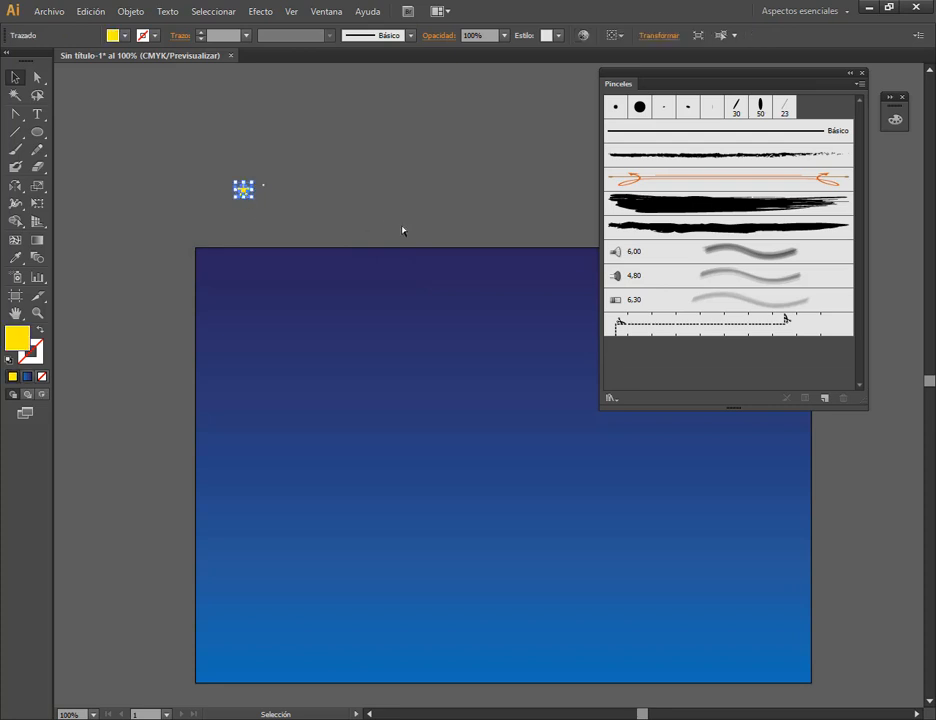
click(826, 399)
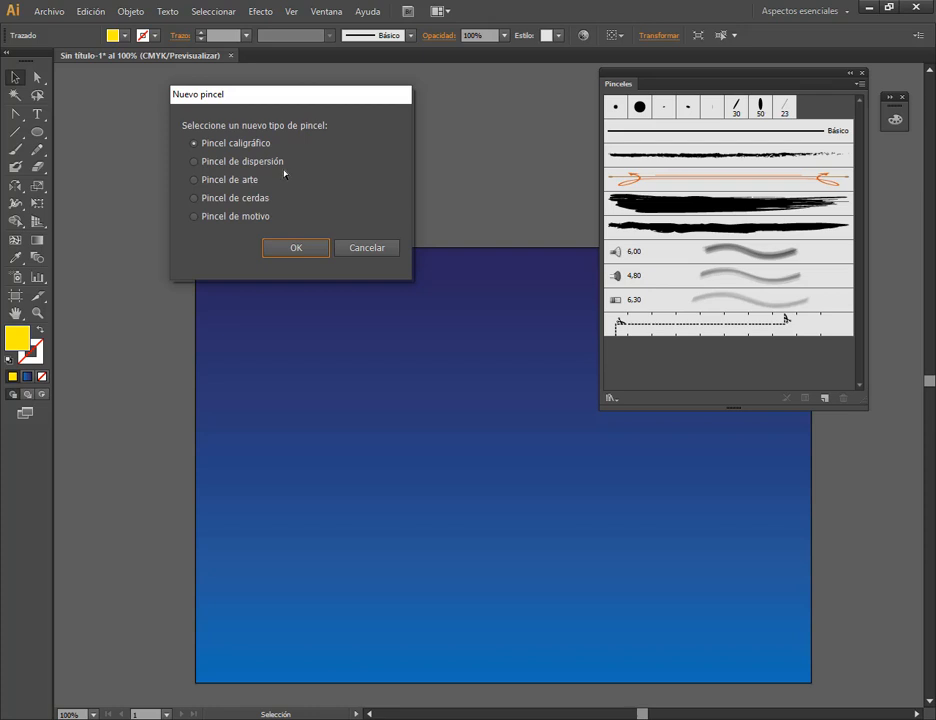
click(268, 165)
click(306, 251)
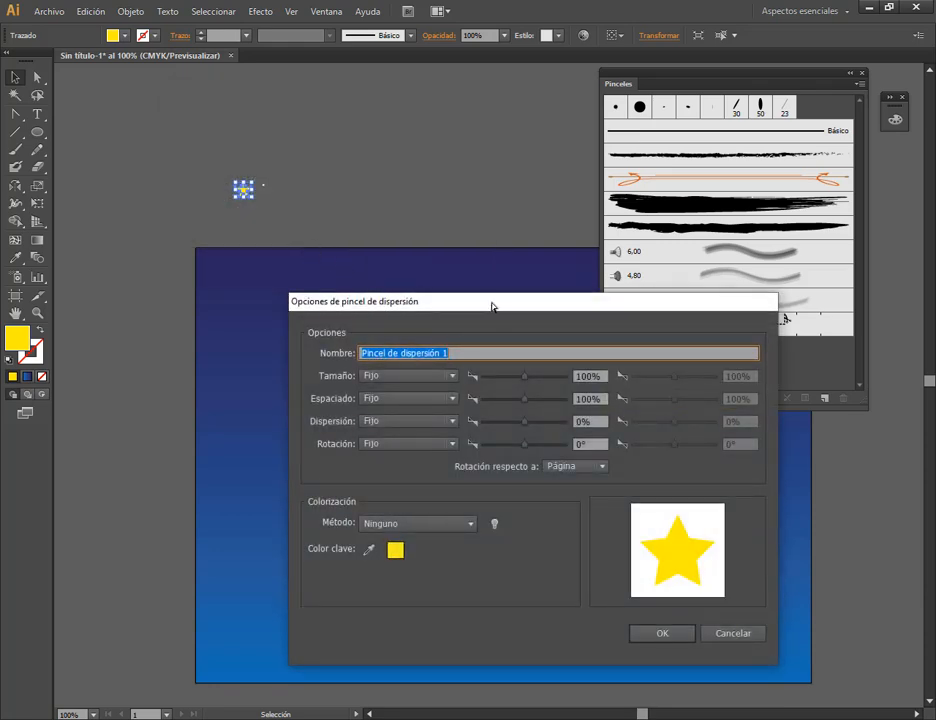
Name the scatter brush "Estrellas", set its fixed size to 26%, and create it.
drag(496, 309, 473, 159)
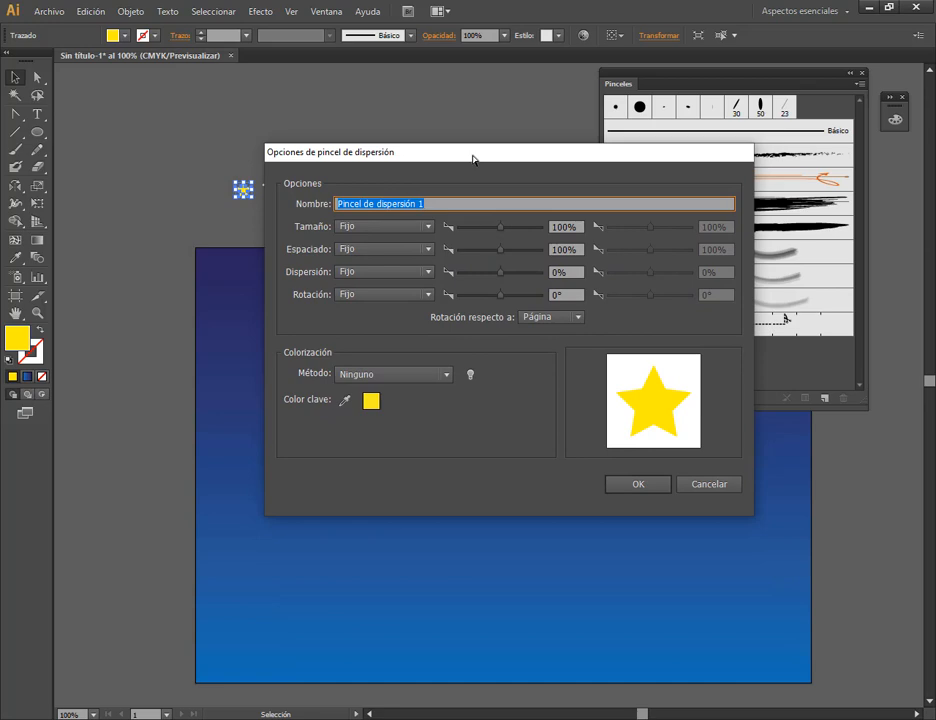
text(Estrellas)
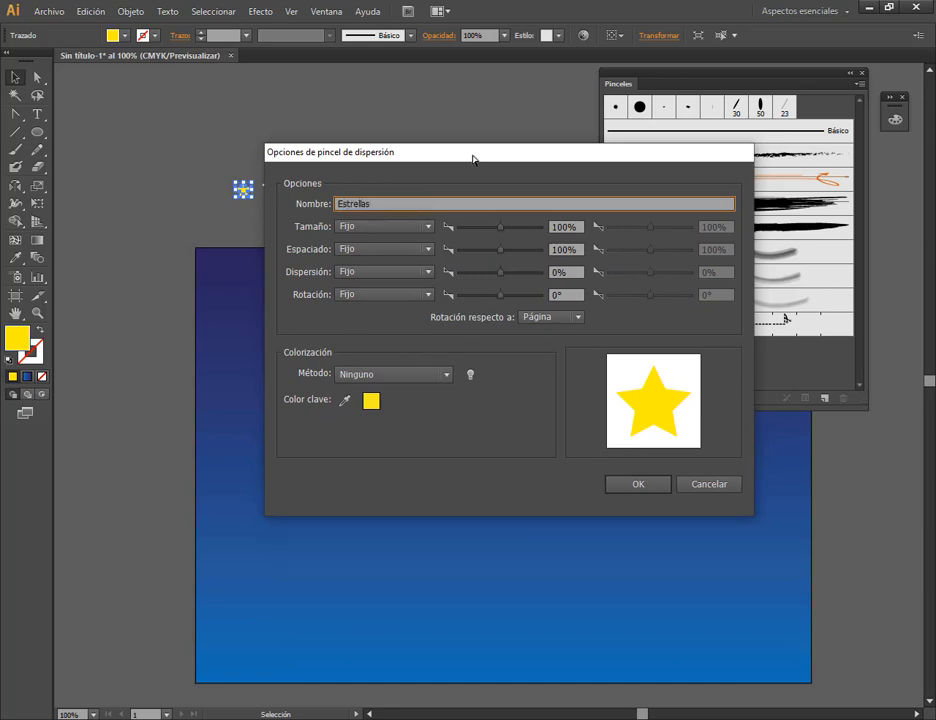
drag(447, 157, 307, 257)
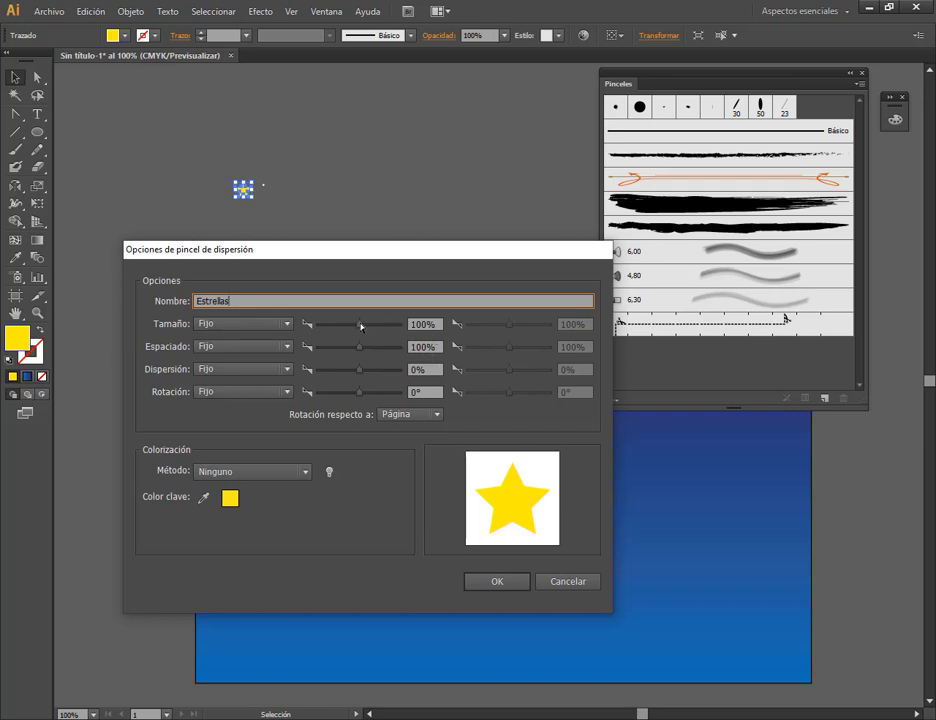
drag(361, 327, 369, 329)
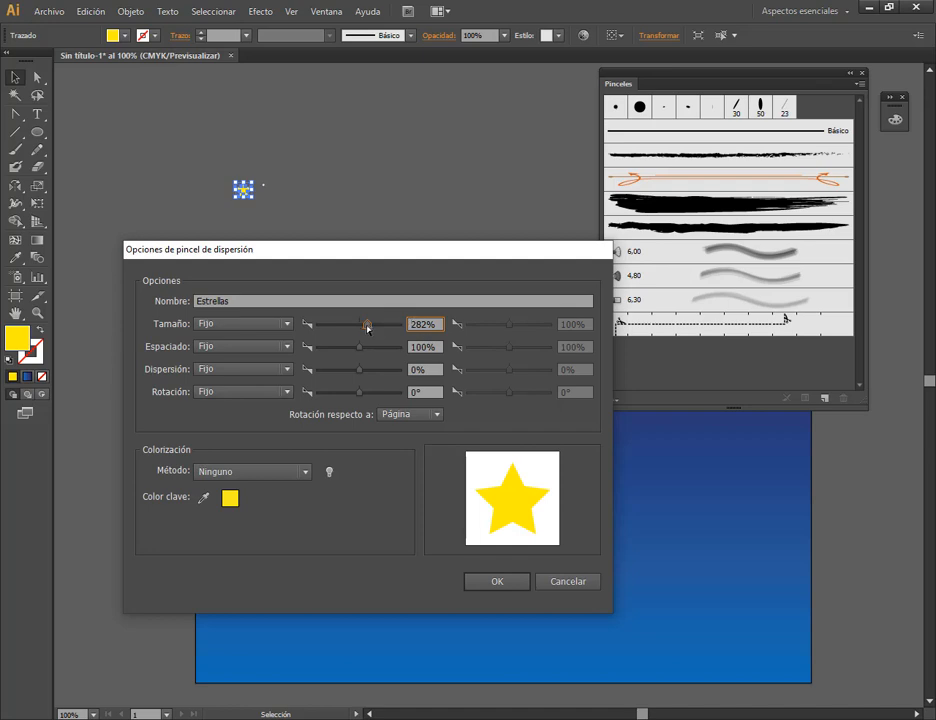
drag(368, 328, 355, 328)
drag(290, 250, 438, 135)
drag(501, 213, 492, 213)
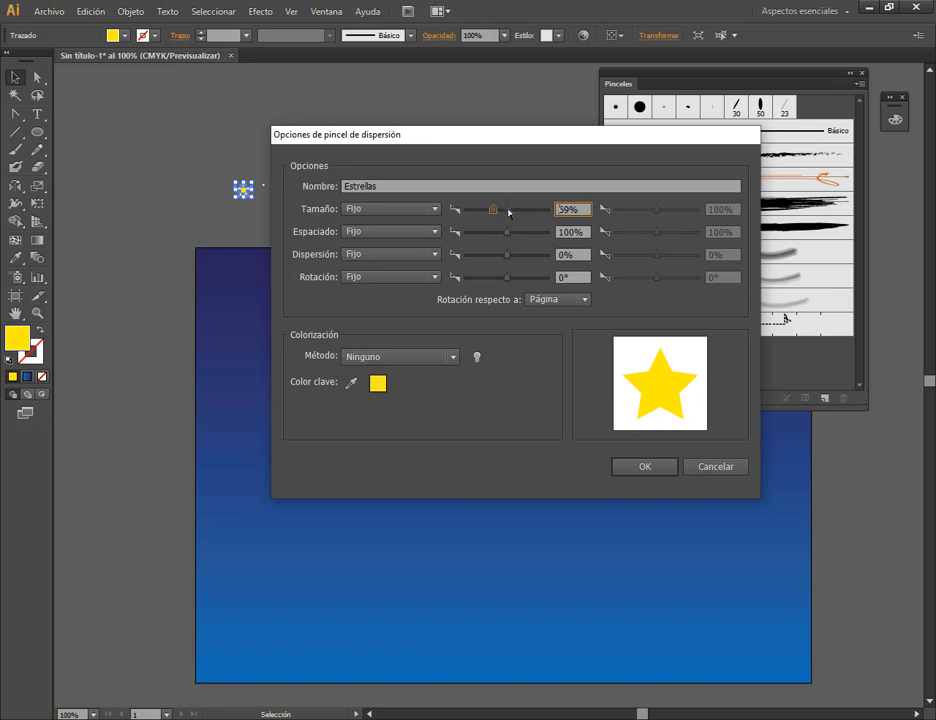
drag(509, 212, 478, 210)
click(663, 467)
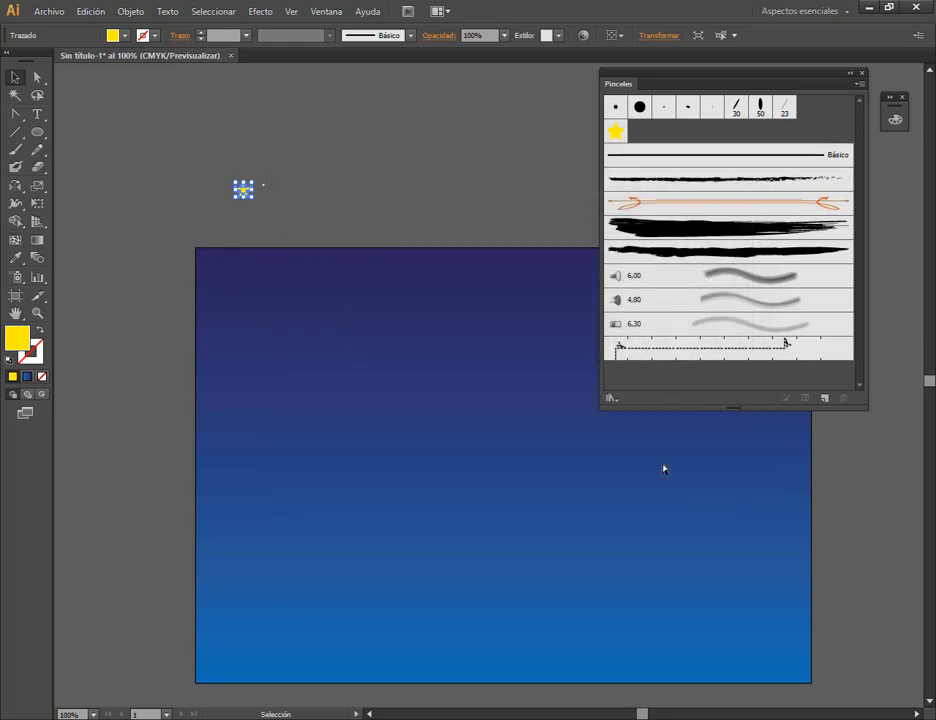
Deselect the star and paint a long wavy stroke across the blue background with the Estrellas brush, then deselect it.
click(615, 132)
click(506, 143)
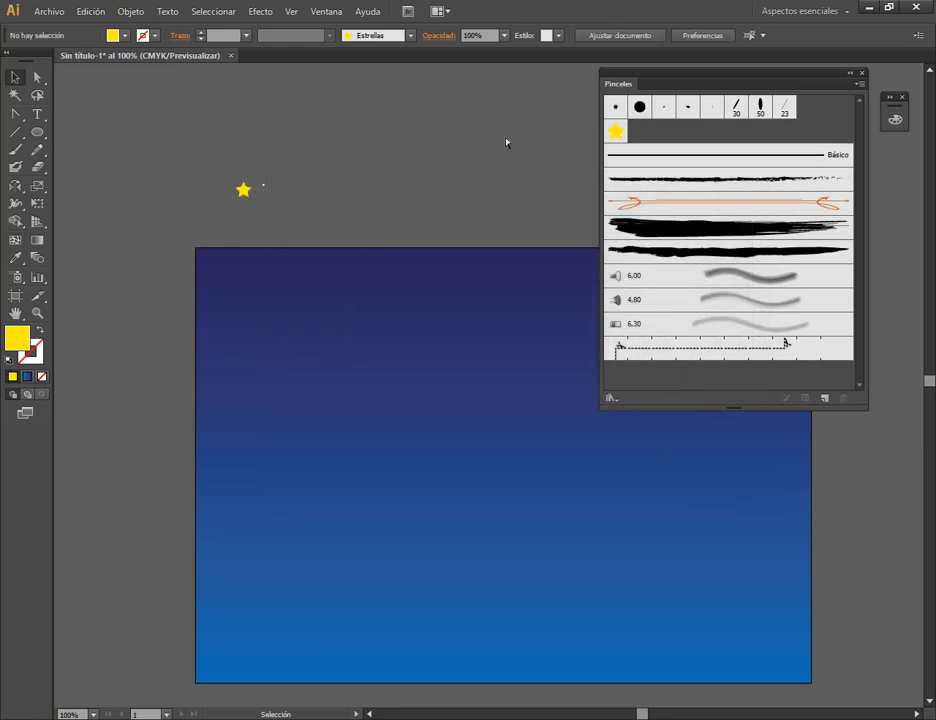
click(15, 149)
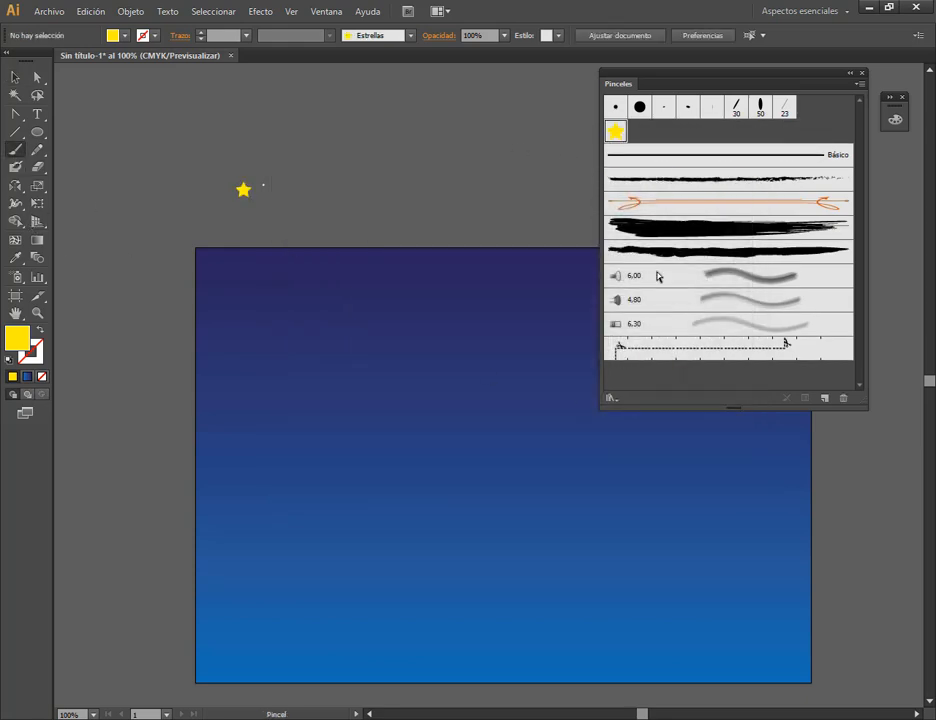
click(620, 136)
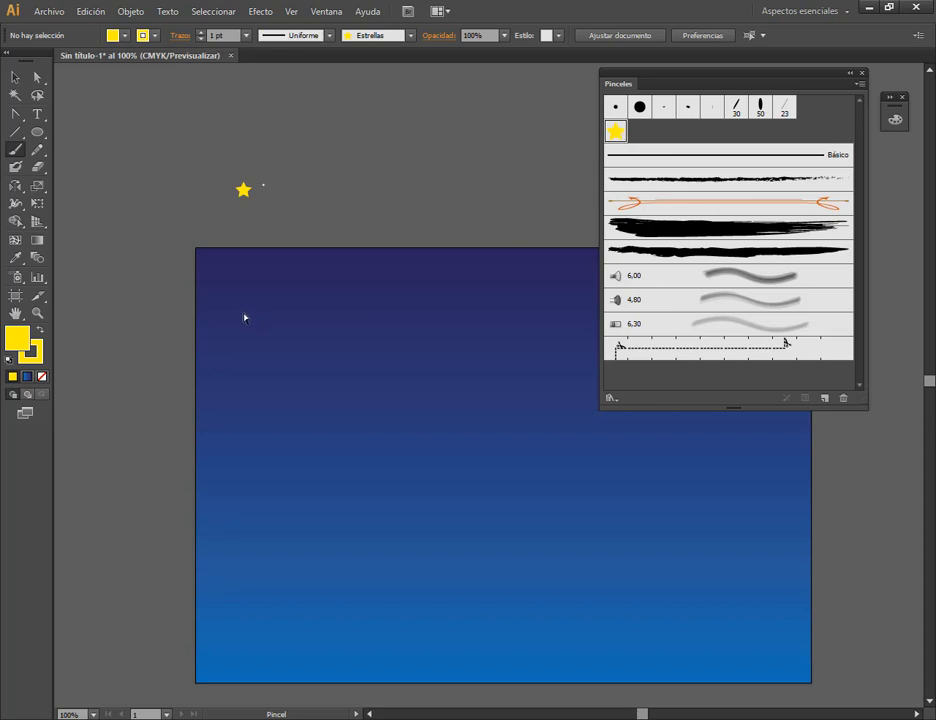
mouse_move(244, 314)
mouse_down()
mouse_move(324, 334)
mouse_move(388, 399)
mouse_up()
drag(661, 466, 716, 454)
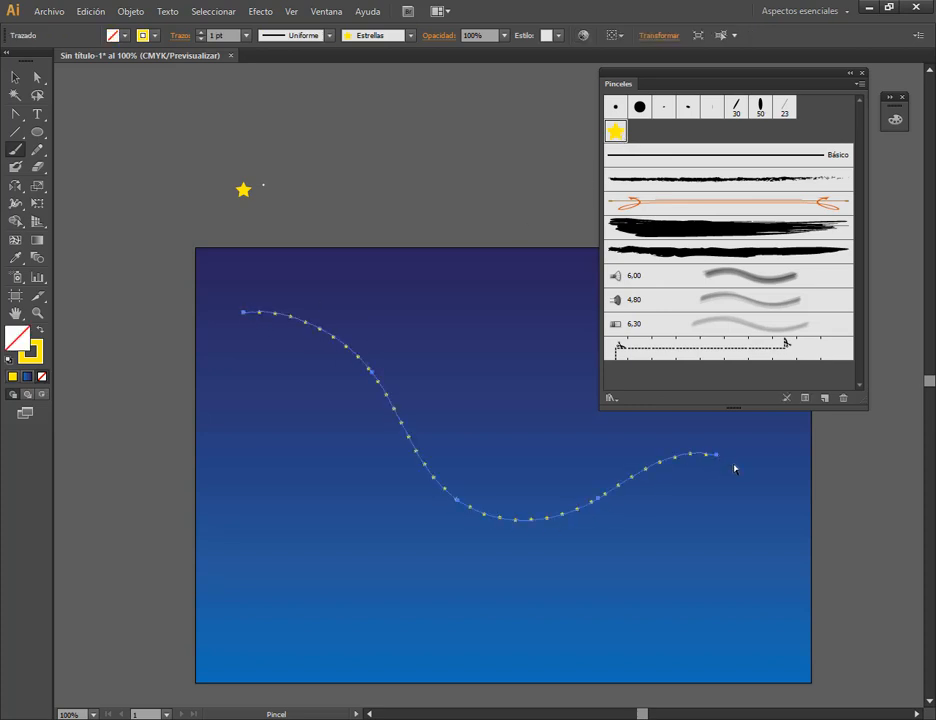
key(v)
click(391, 167)
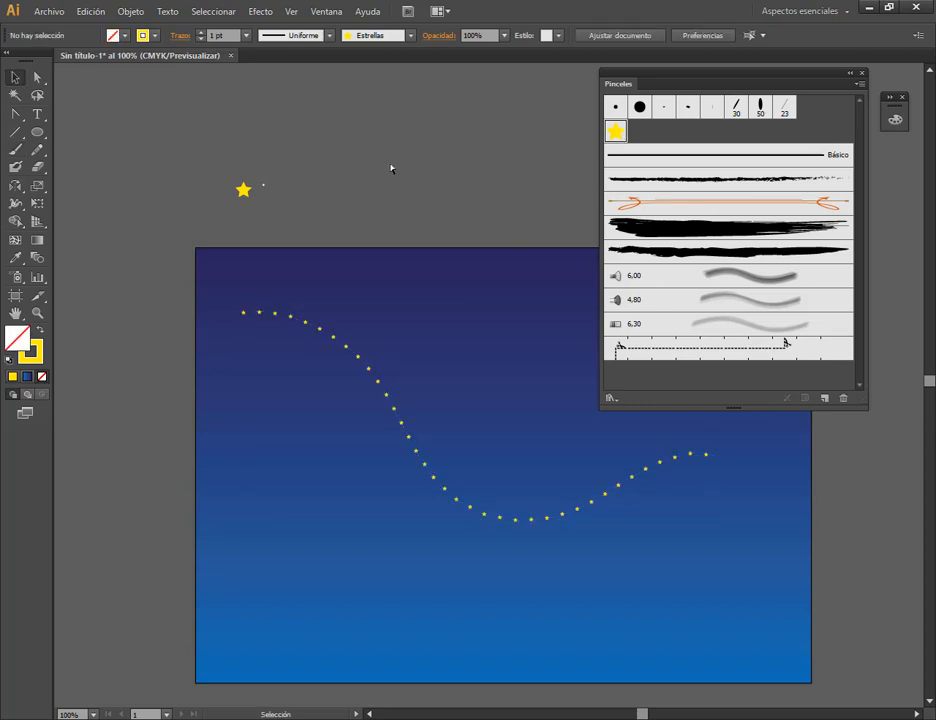
Select the wavy star stroke, open the Estrellas brush options, and set the fixed size to 91%.
click(392, 401)
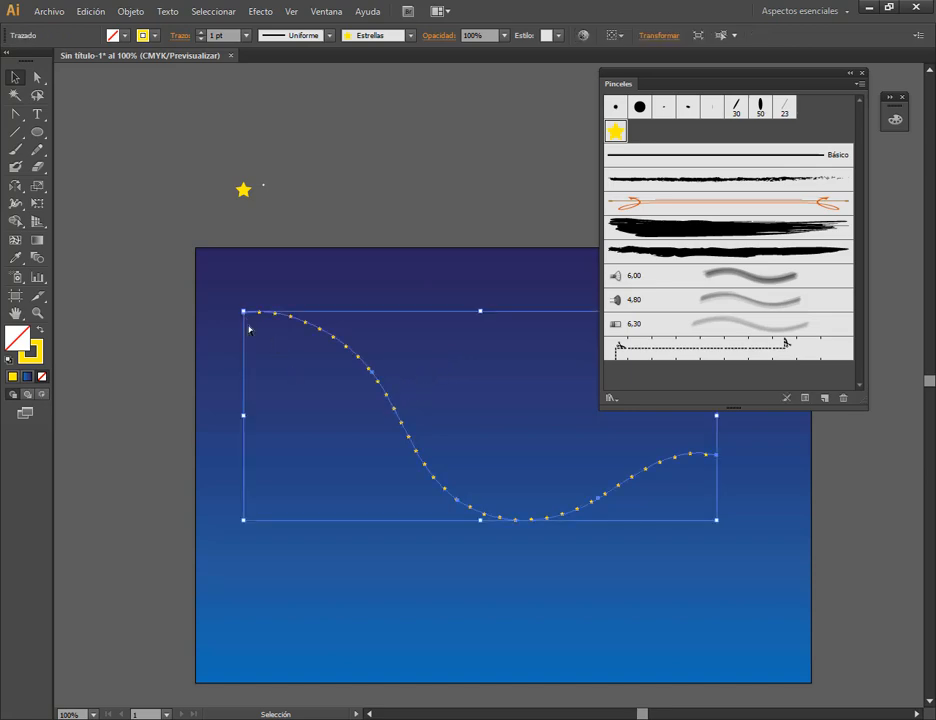
drag(712, 73, 760, 70)
key(ctrl+shift+a)
click(652, 479)
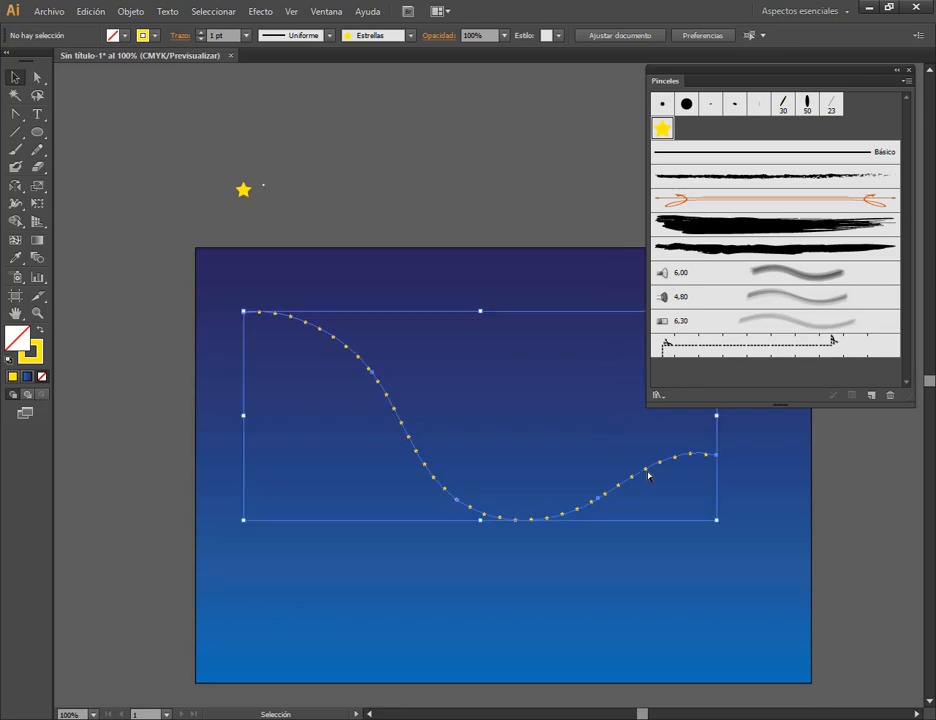
double_click(664, 128)
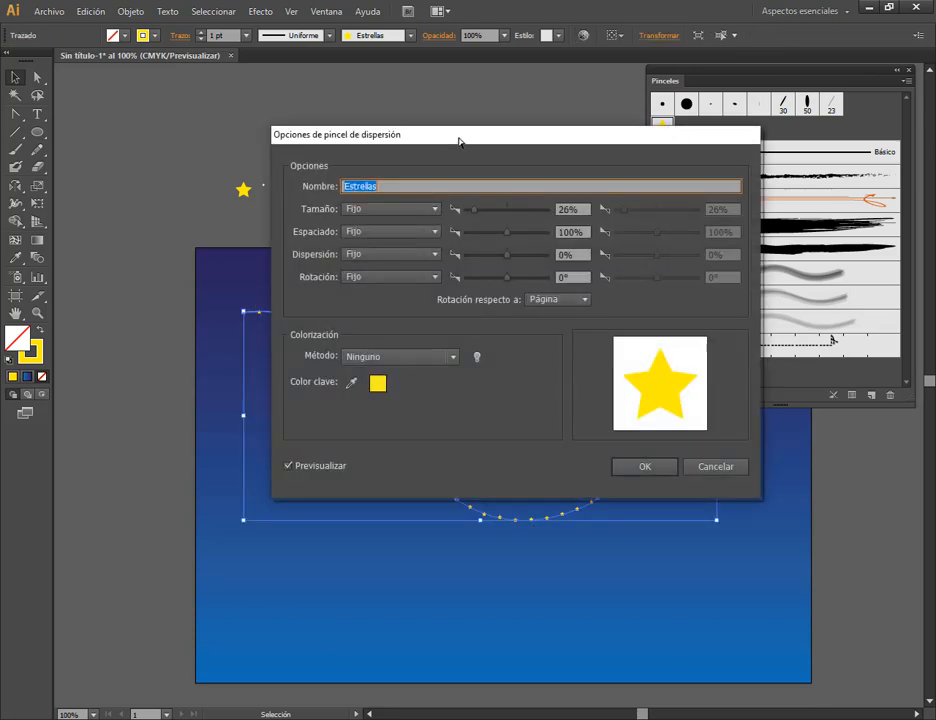
drag(459, 141, 595, 67)
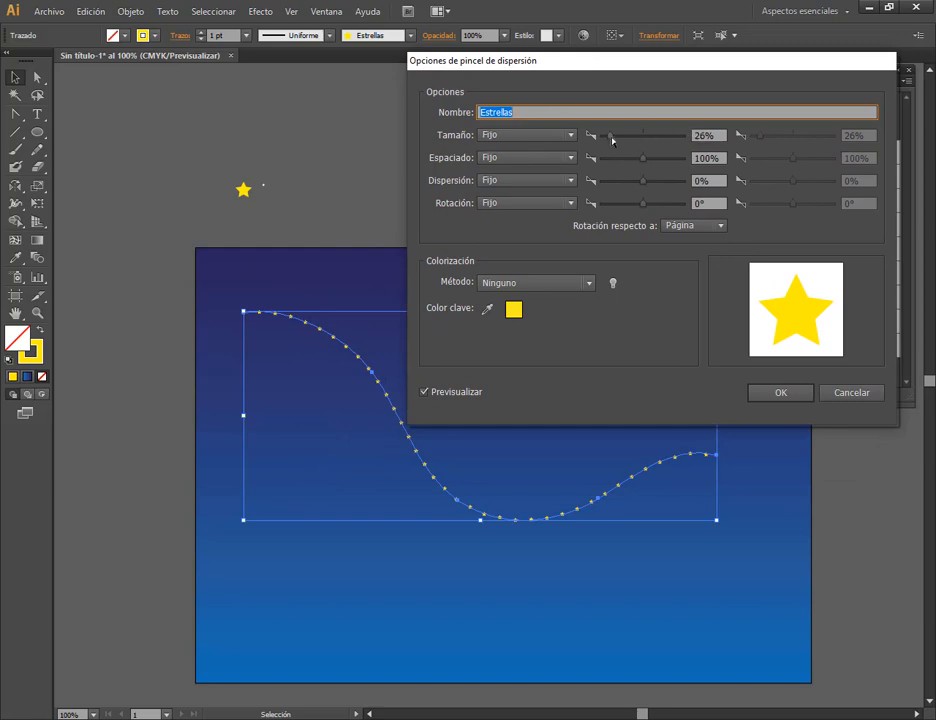
drag(611, 136, 635, 142)
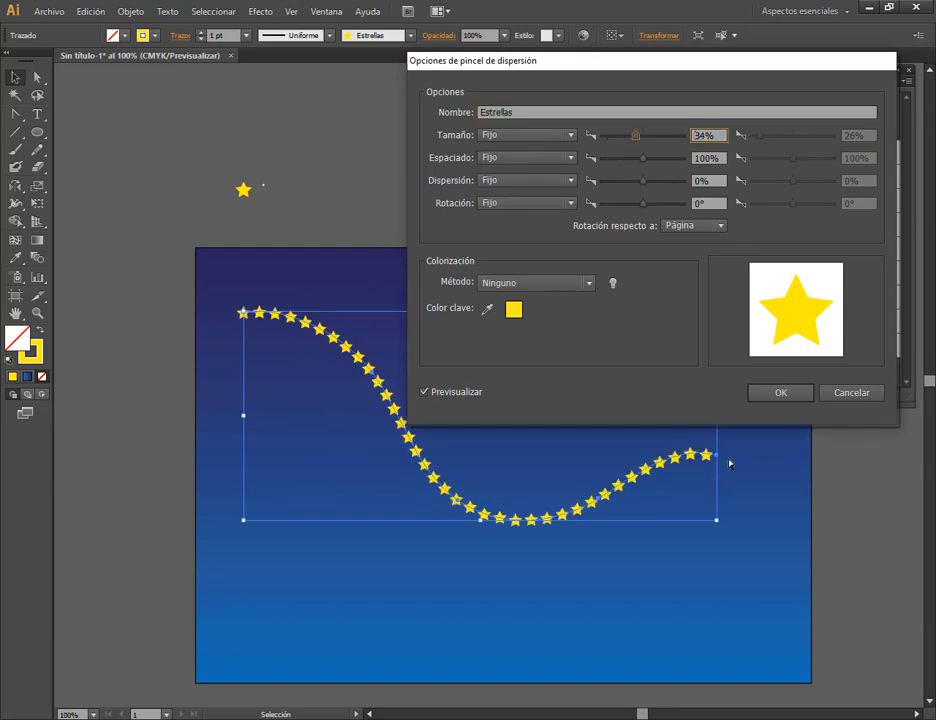
mouse_move(636, 135)
mouse_down()
mouse_move(654, 140)
mouse_move(638, 142)
mouse_up()
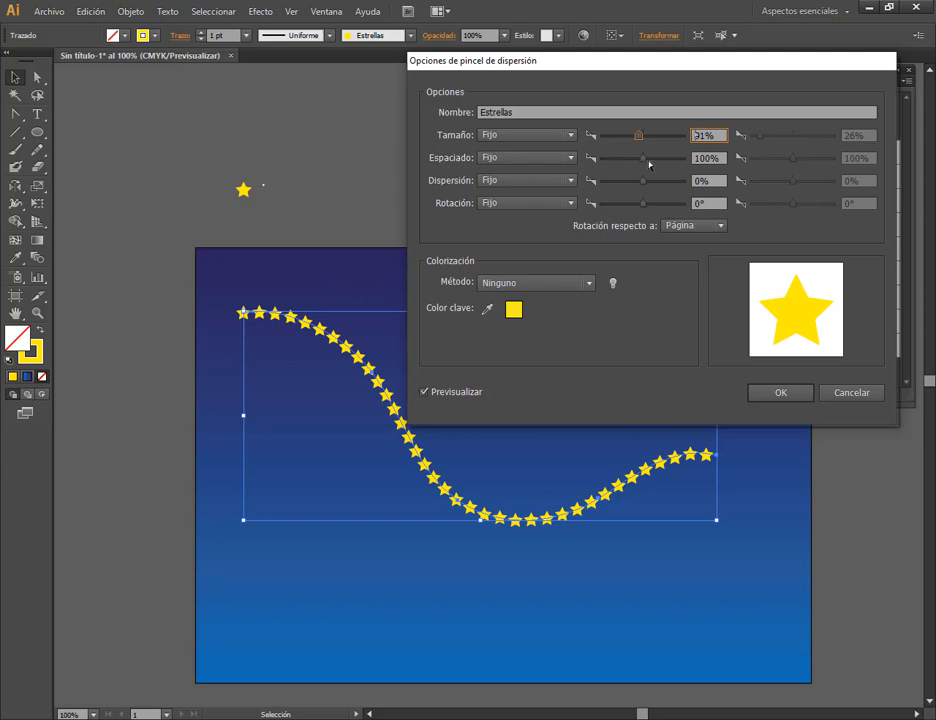
Set the Estrellas brush's fixed spacing to 137%.
drag(643, 158, 623, 161)
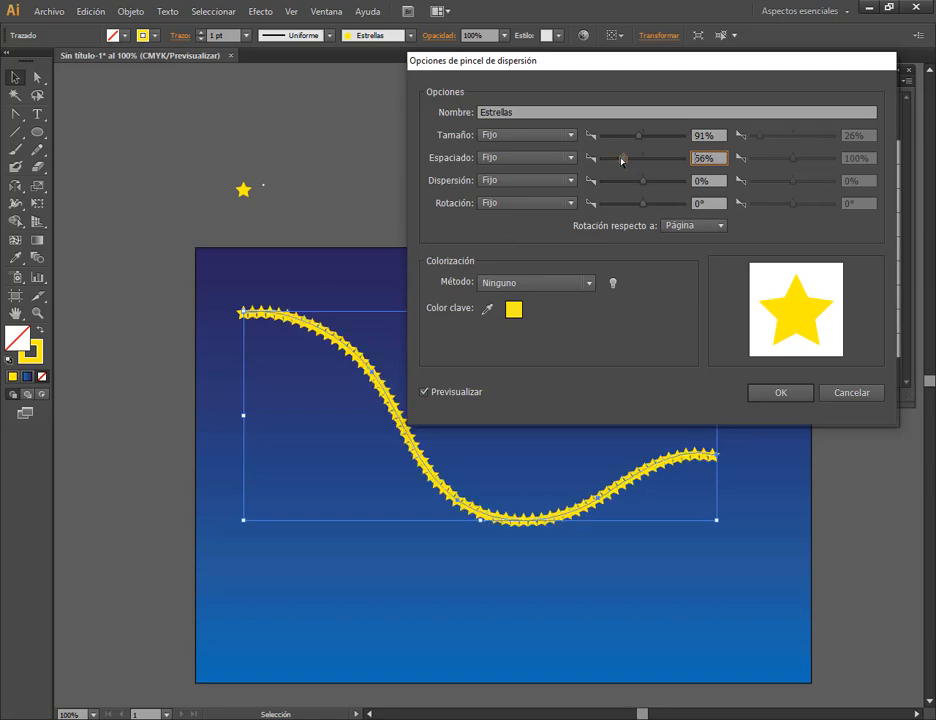
scroll(712, 160, up, 20)
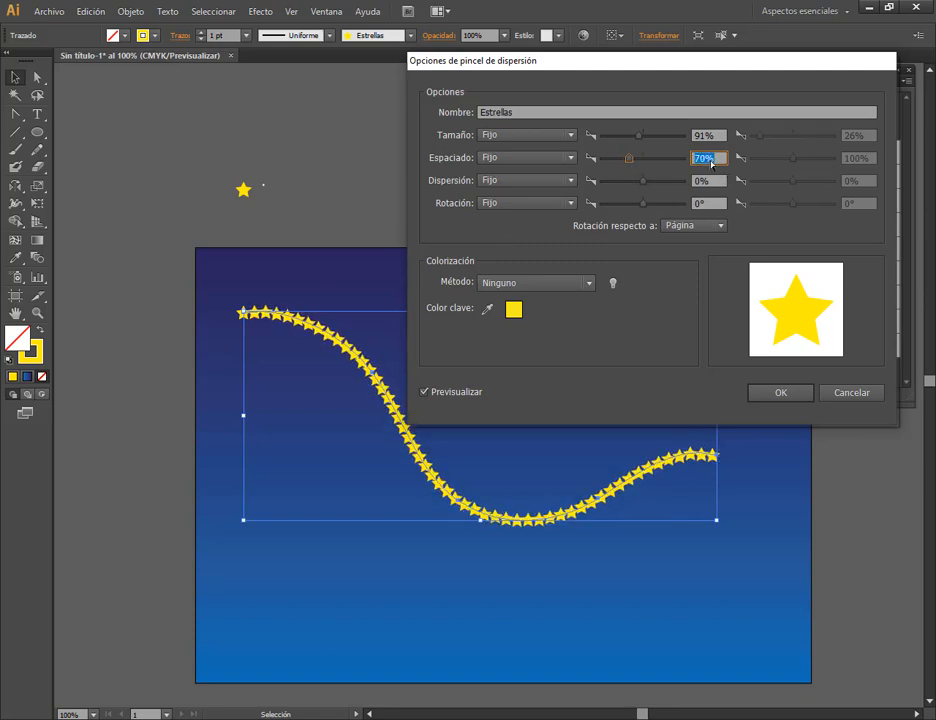
scroll(712, 161, up, 20)
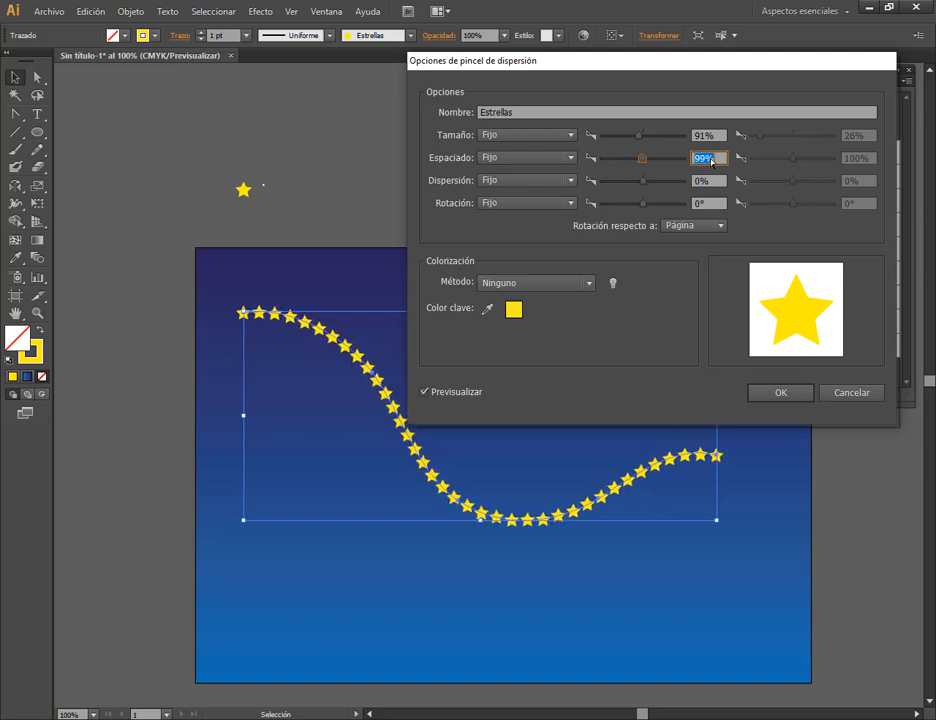
scroll(712, 161, up, 20)
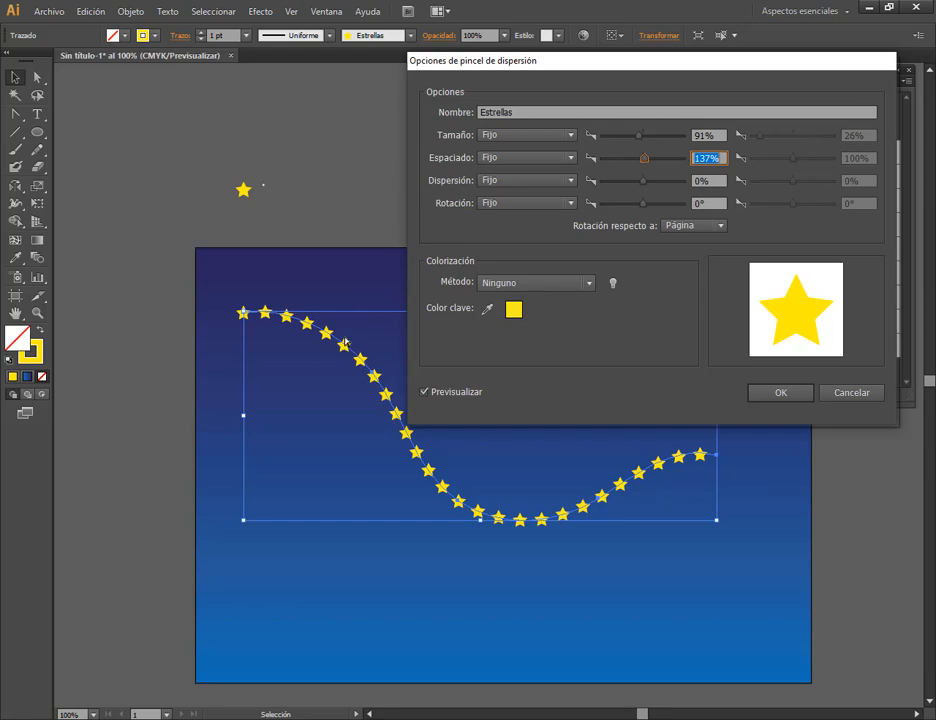
Try negative scatter on the Estrellas brush, then set its fixed scatter to 135%.
click(719, 184)
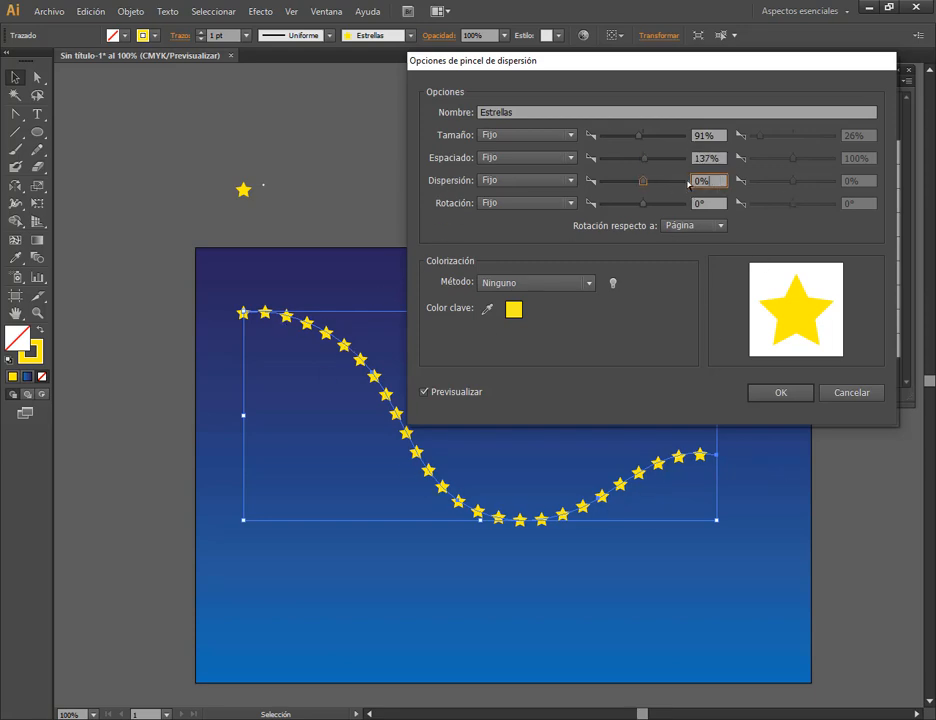
scroll(709, 185, down, 3)
scroll(709, 185, down, 20)
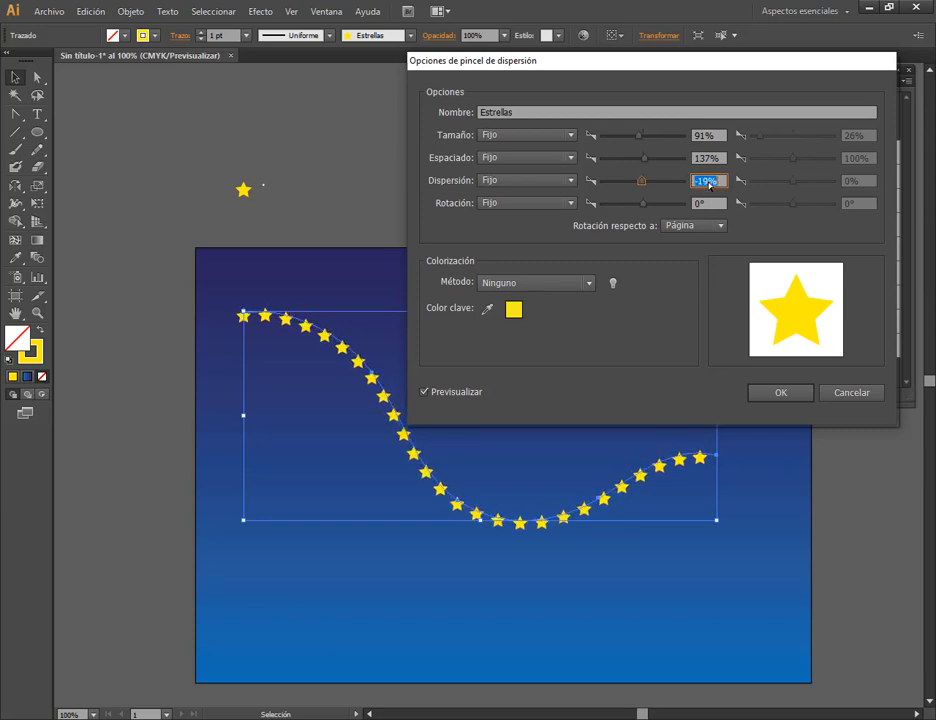
scroll(709, 185, down, 20)
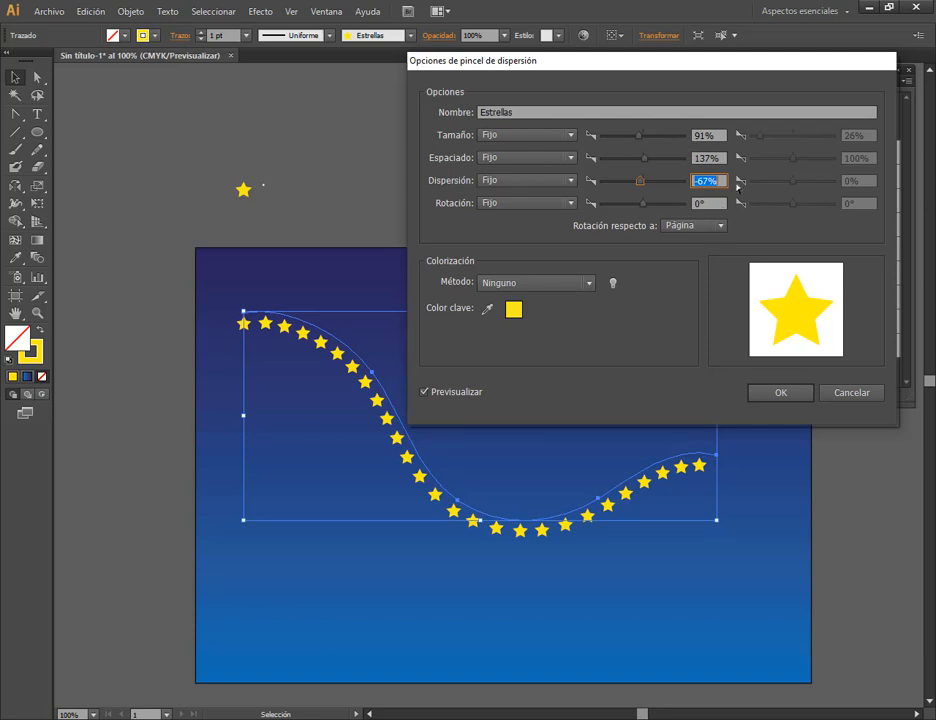
drag(637, 182, 648, 182)
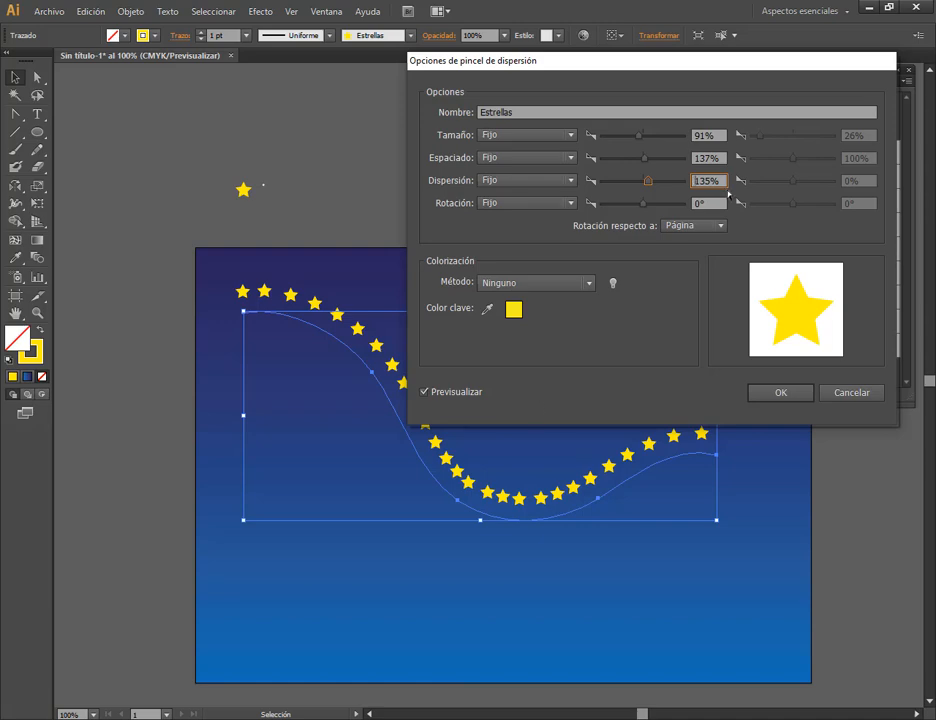
Set the brush's fixed rotation to about 60° and apply the changed brush options to the existing strokes.
drag(692, 60, 708, 30)
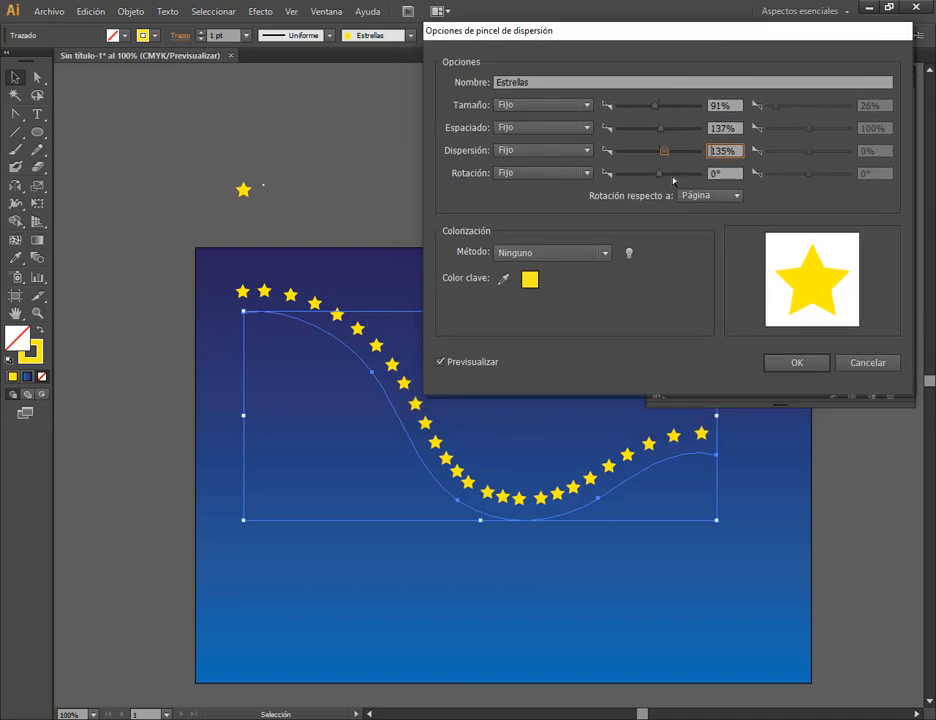
drag(661, 178, 676, 178)
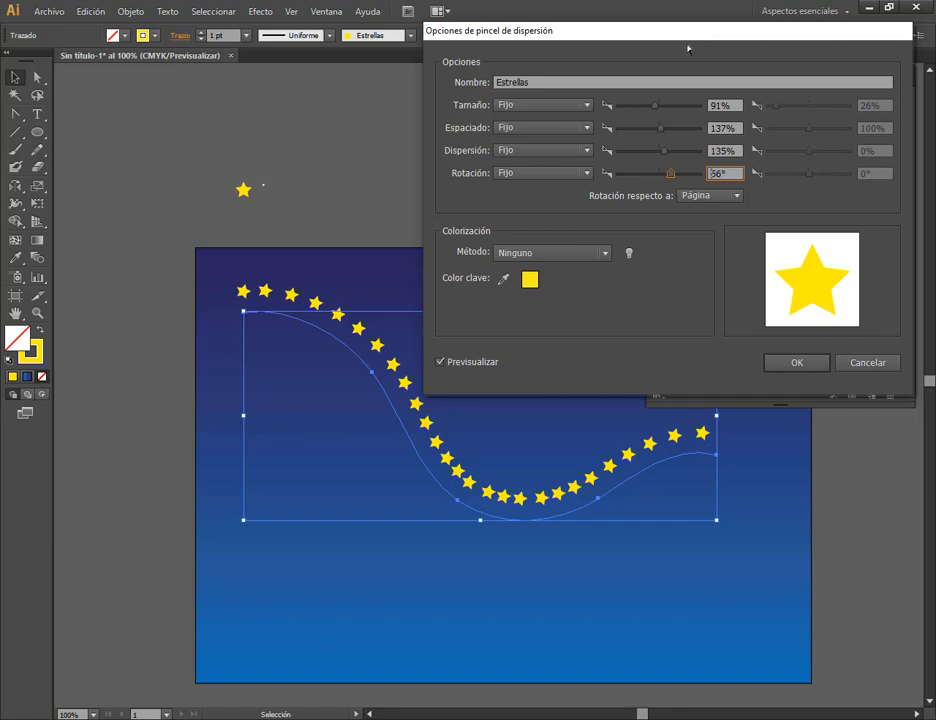
key(Return)
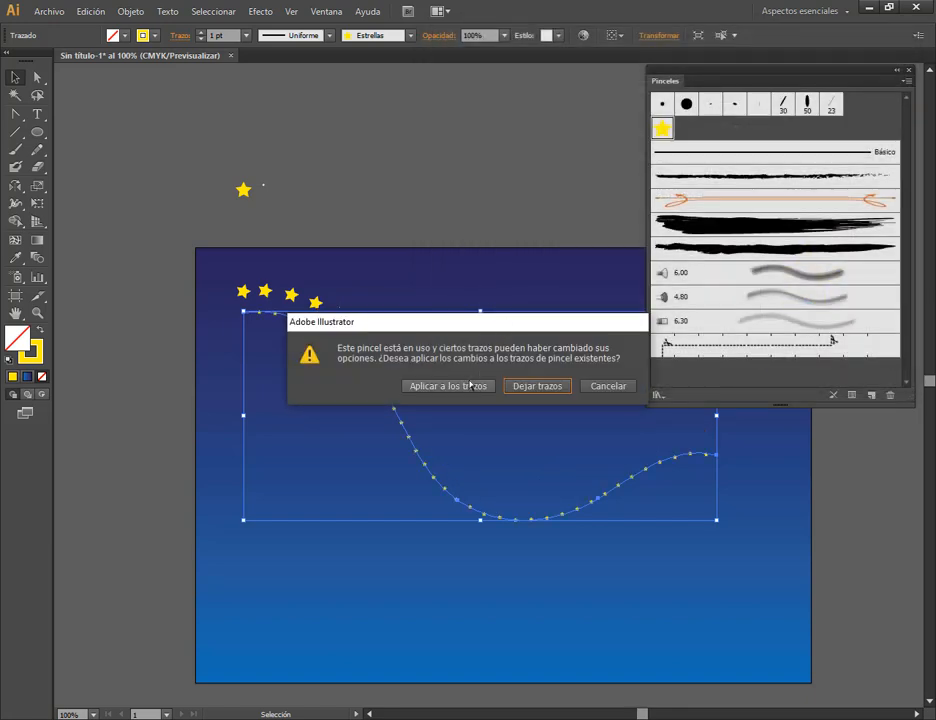
click(449, 386)
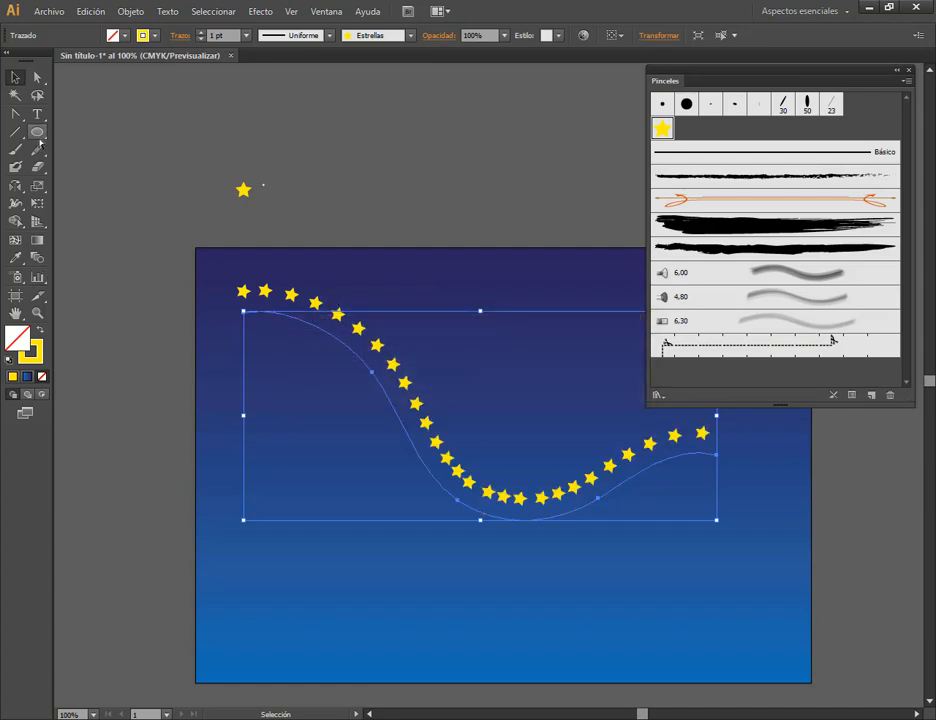
Paint two more Estrellas strokes: a short descending curve below the wavy one and a nearly horizontal line above it.
click(15, 149)
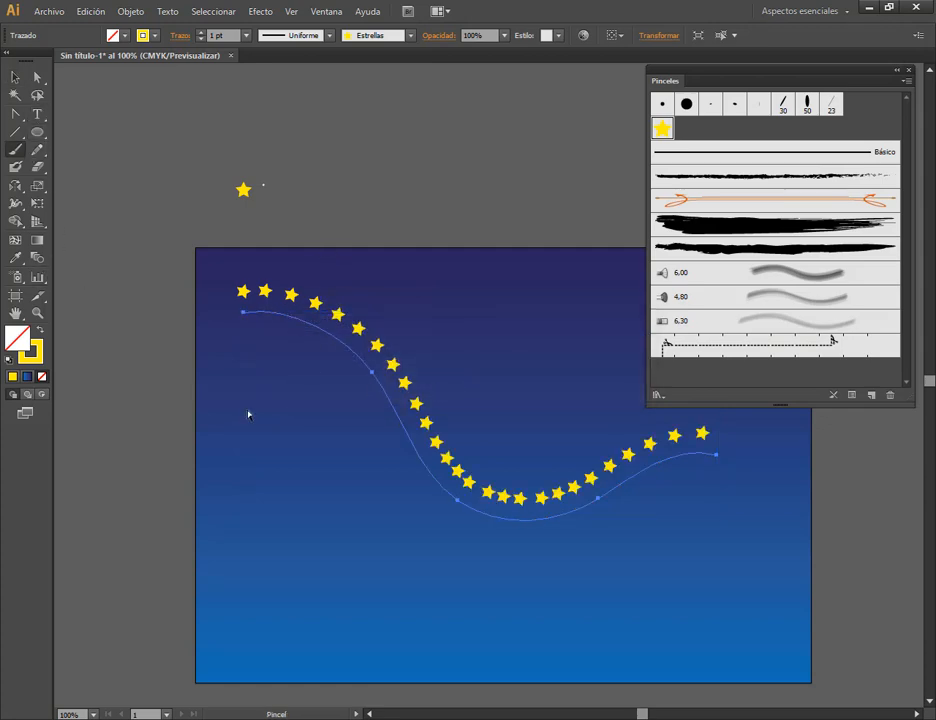
drag(231, 414, 395, 490)
drag(425, 309, 632, 300)
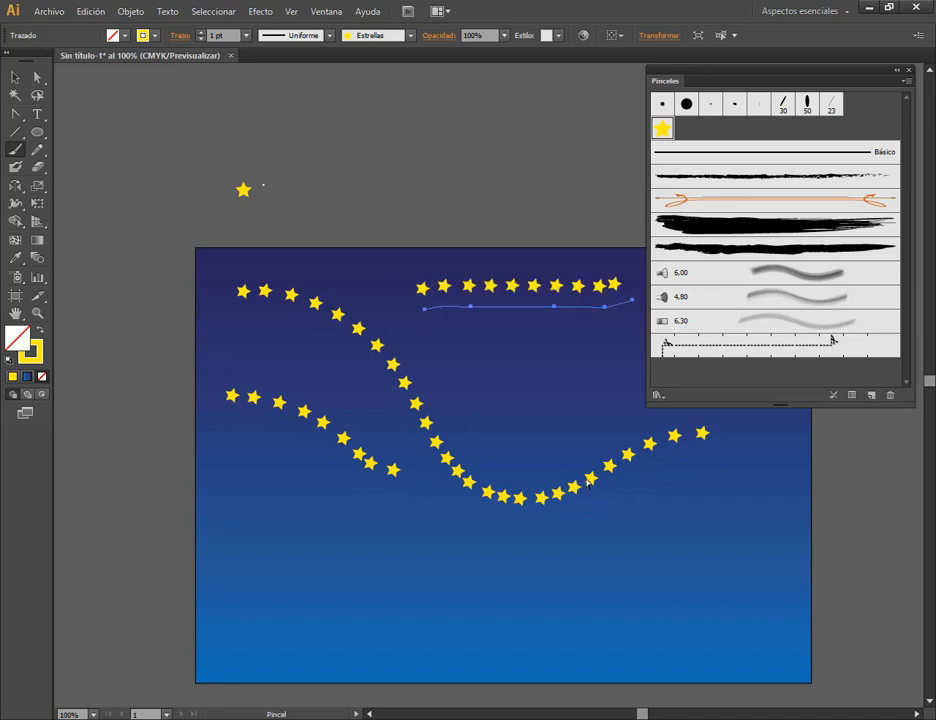
Paint more Estrellas strokes: a slanted one at lower right, a long horizontal one, a short one at lower left, and a vertical one near the artboard's right edge.
drag(731, 552, 446, 603)
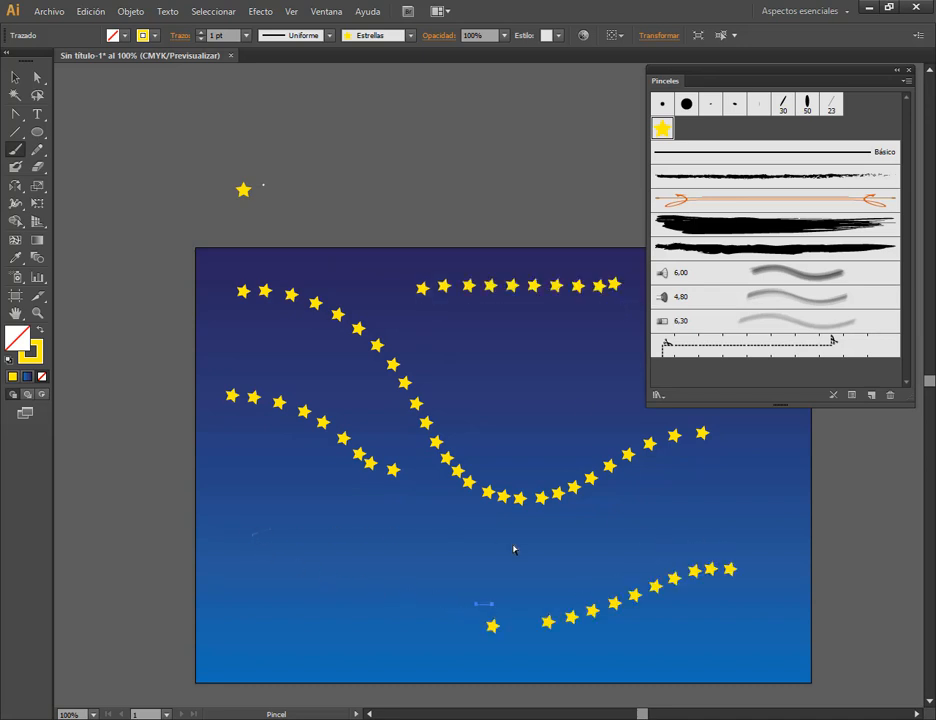
drag(251, 535, 665, 522)
drag(226, 624, 408, 593)
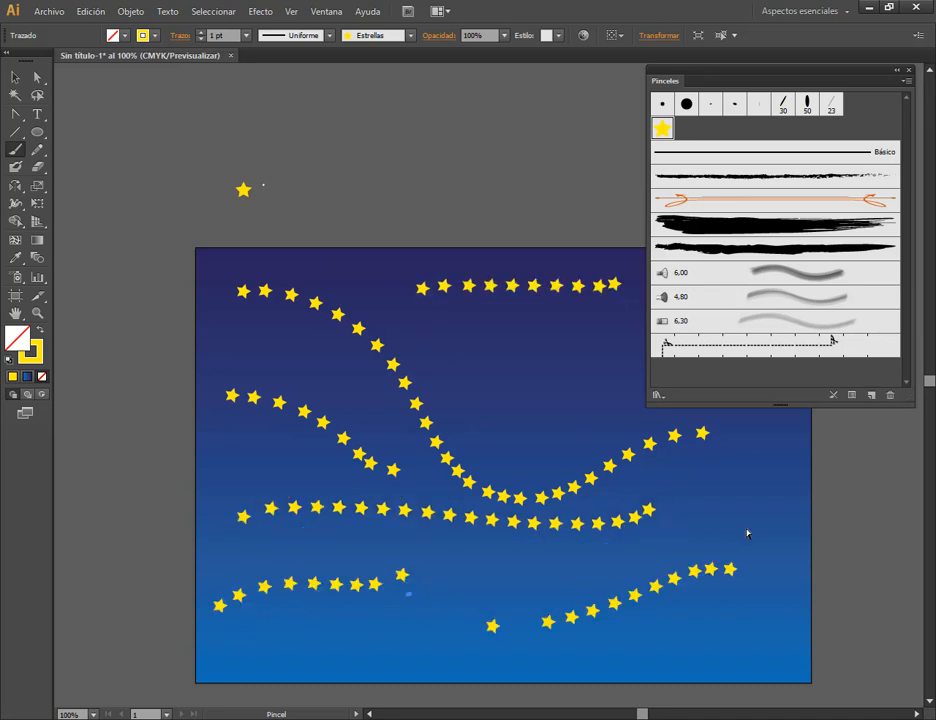
drag(780, 533, 783, 637)
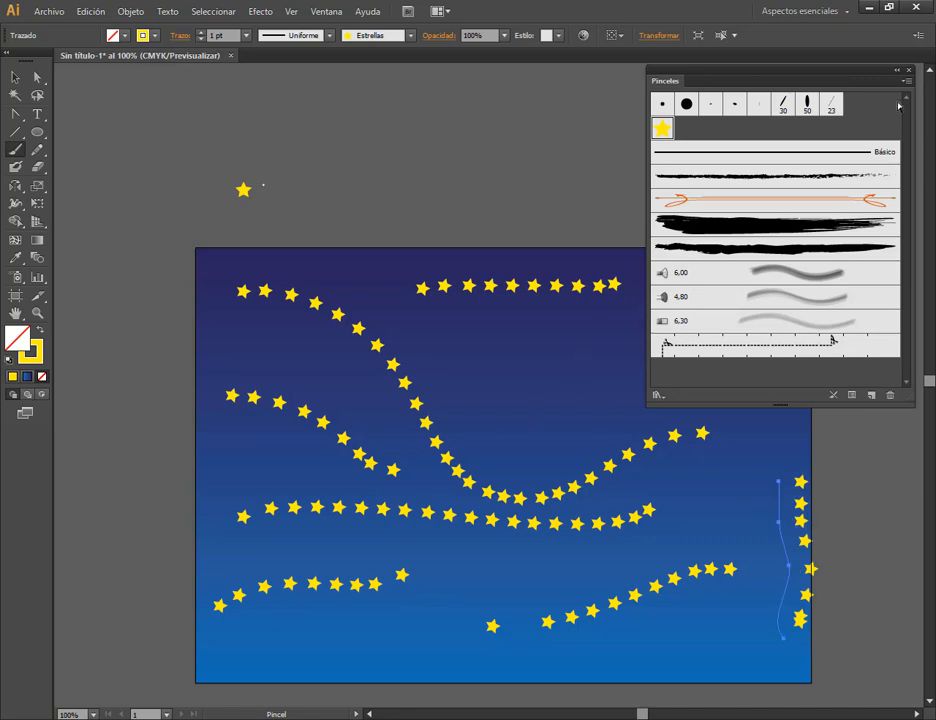
Delete every painted Estrellas stroke on the artboard except the long wavy one.
drag(861, 70, 874, 59)
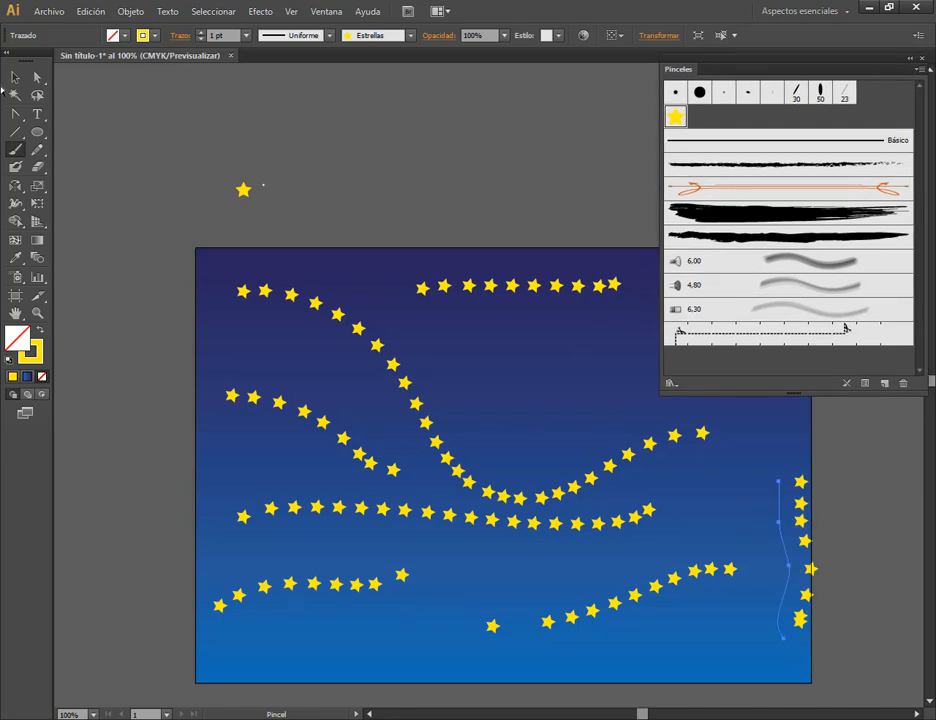
key(v)
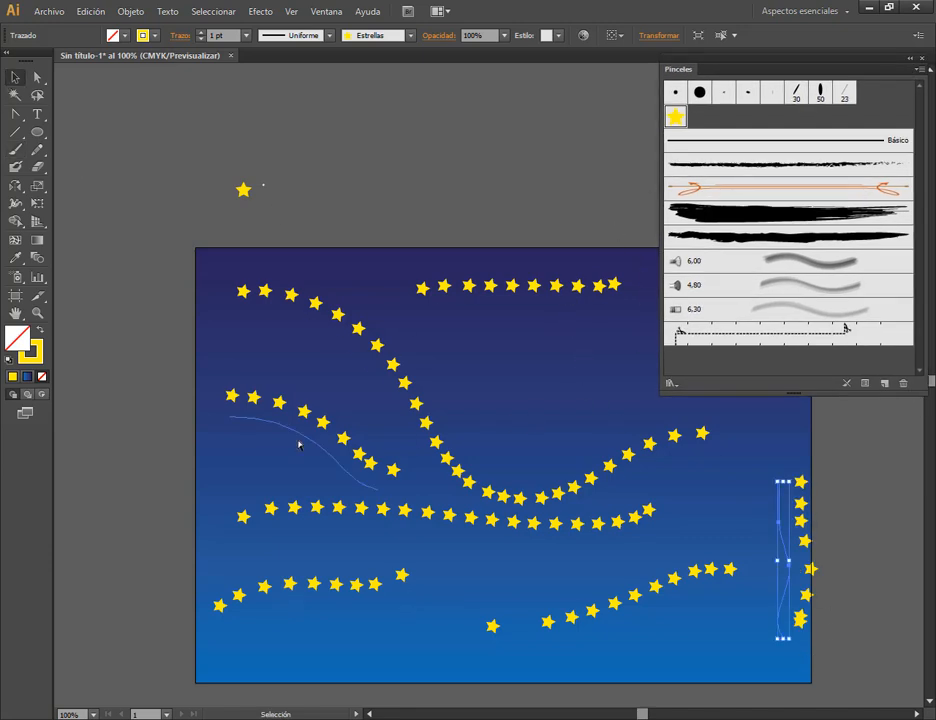
drag(186, 397, 424, 673)
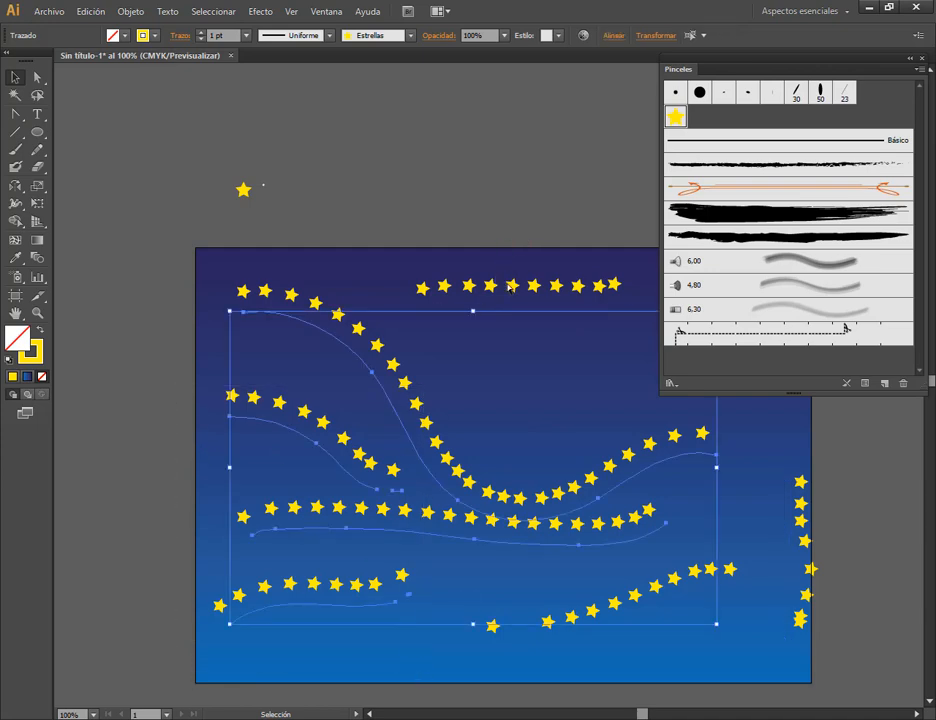
shift+click(510, 287)
shift+click(379, 383)
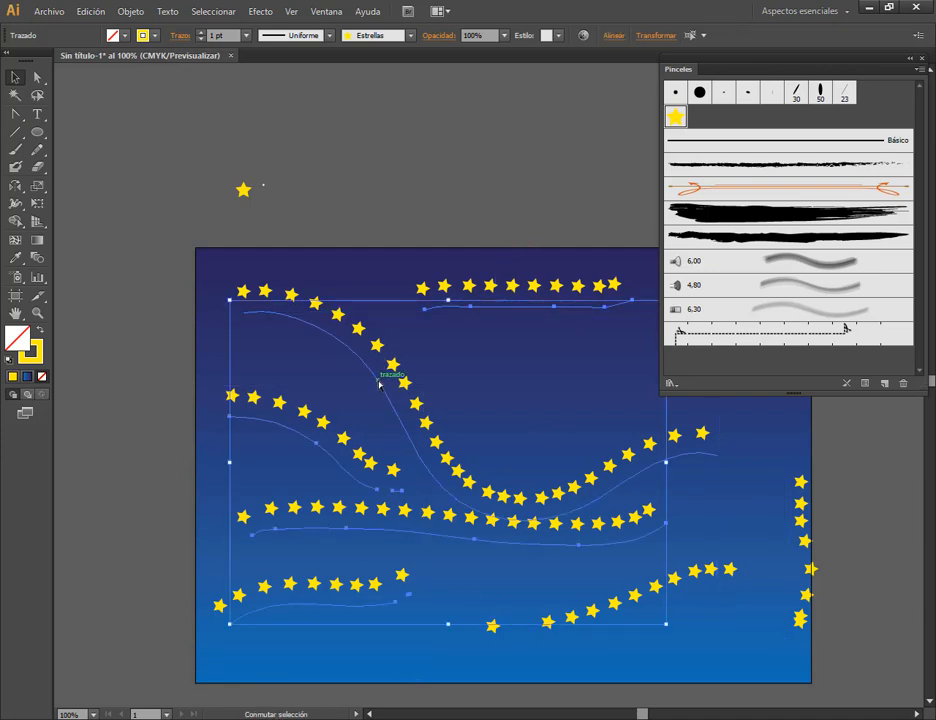
key(Delete)
mouse_move(856, 471)
mouse_down()
mouse_move(773, 637)
mouse_move(730, 678)
mouse_up()
key(Delete)
drag(474, 682, 508, 604)
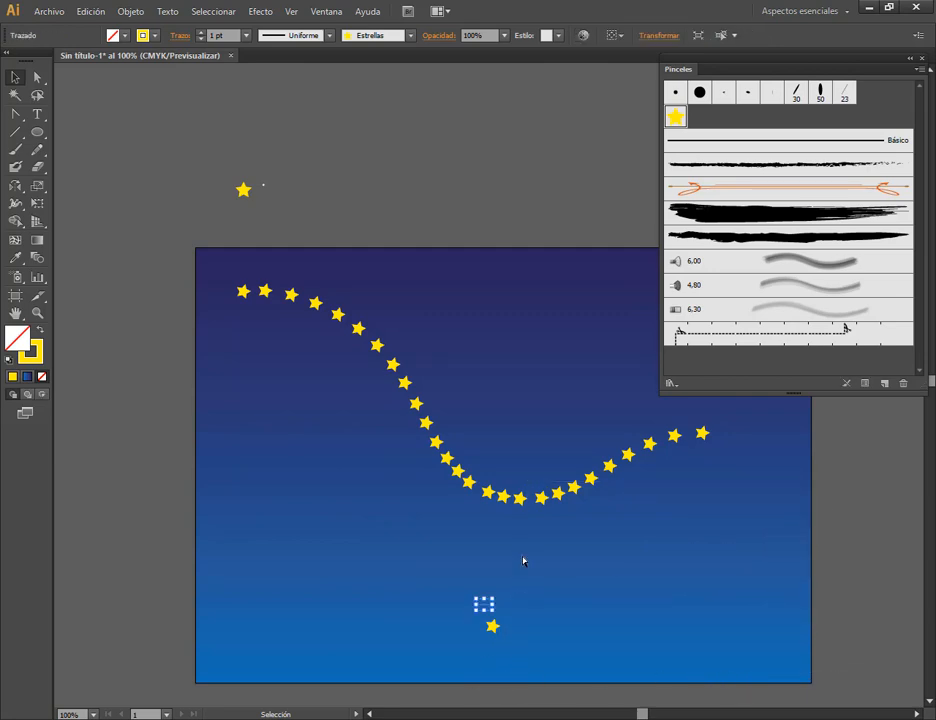
key(Delete)
With the wavy stroke selected, open the Estrellas brush options and change the size variation to Al azar.
click(518, 497)
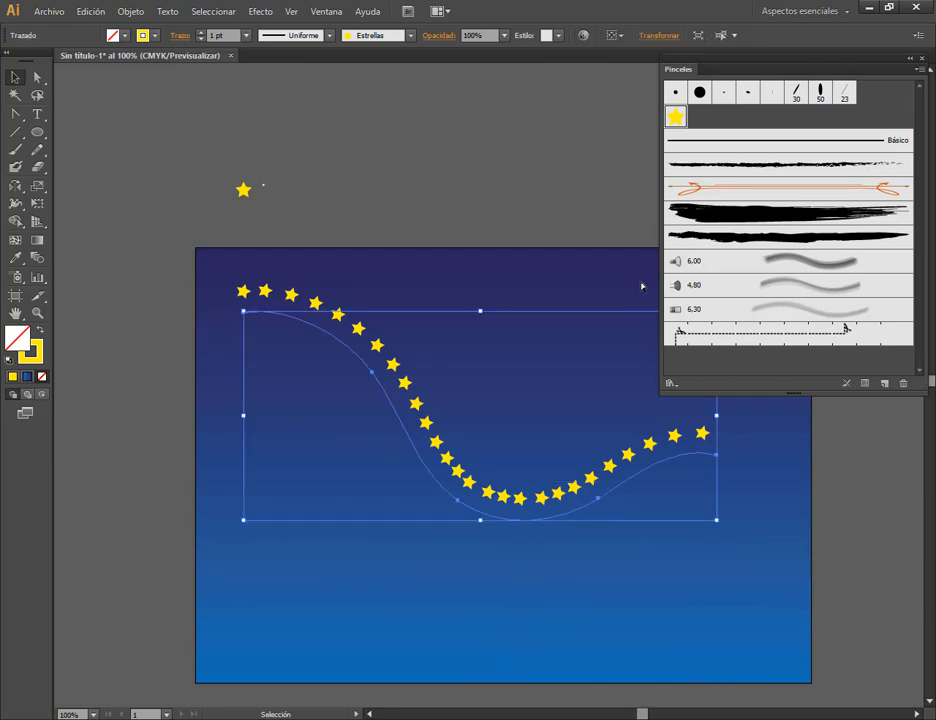
double_click(682, 119)
mouse_move(581, 27)
mouse_down()
mouse_move(604, 31)
mouse_move(619, 19)
mouse_up()
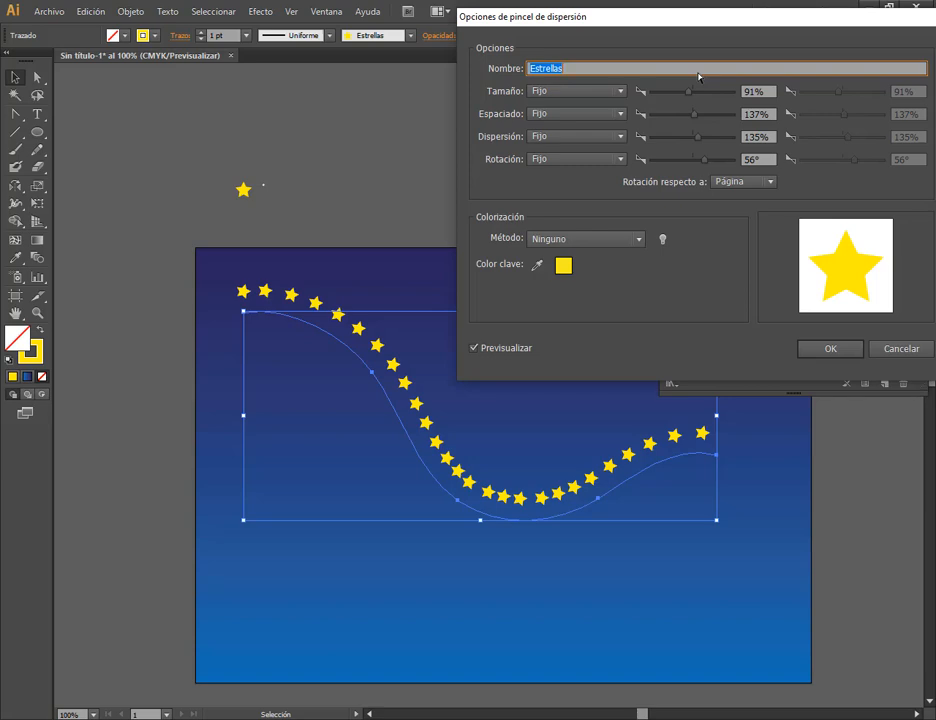
click(622, 92)
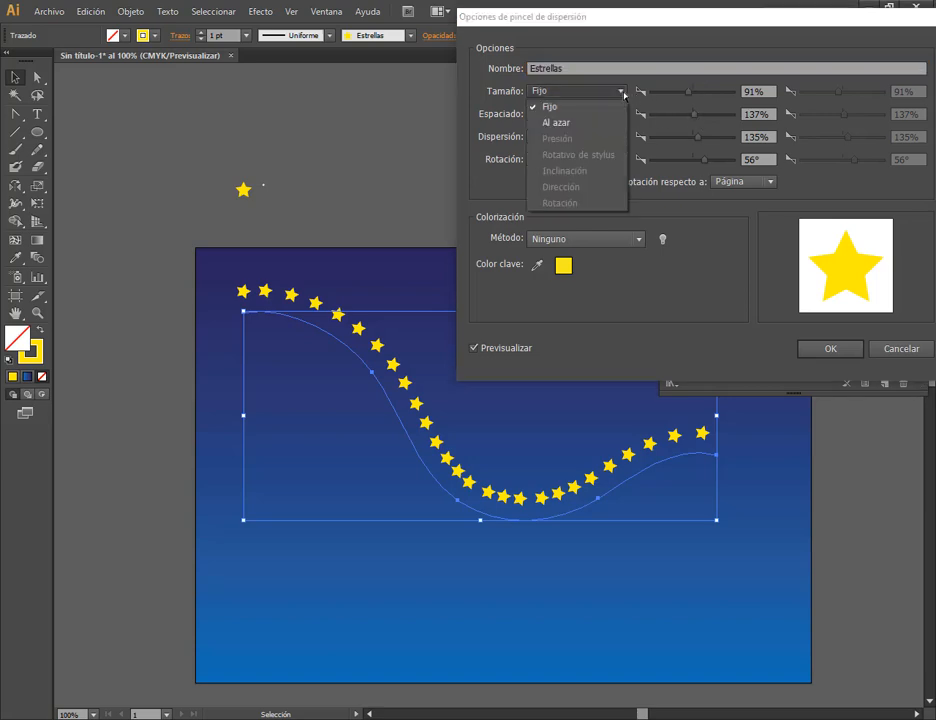
click(585, 127)
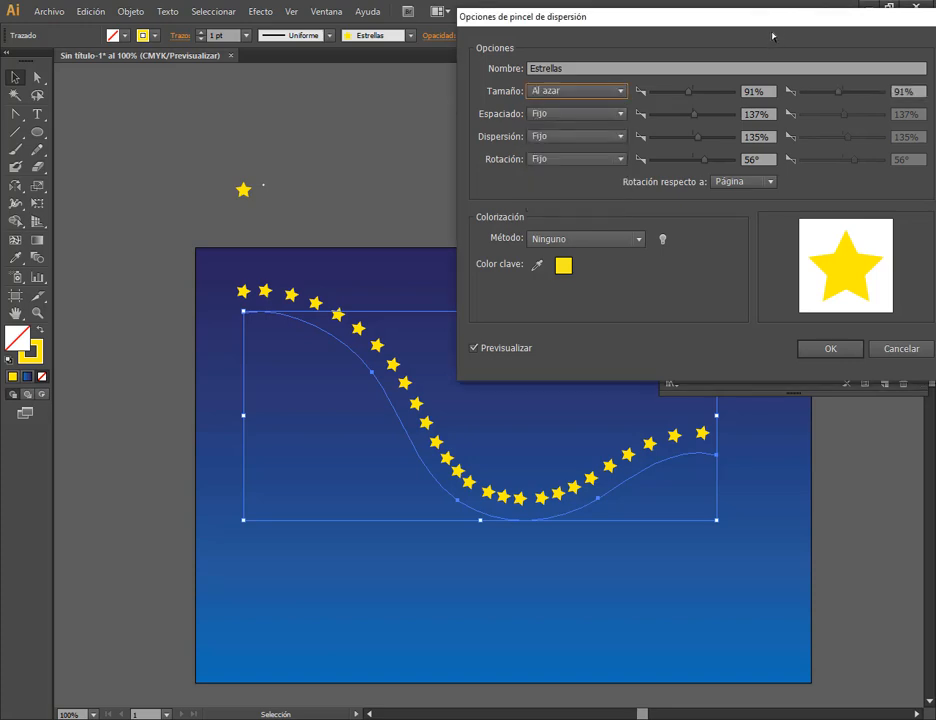
drag(778, 18, 748, 25)
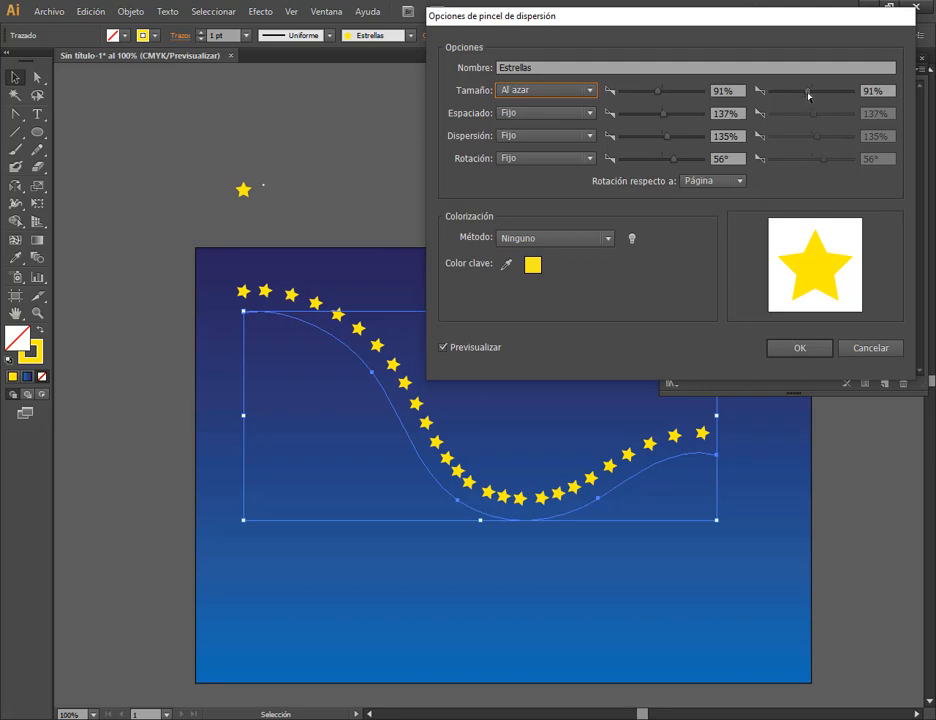
Set both the minimum and maximum random size of the Estrellas brush to 100%.
drag(809, 96, 812, 92)
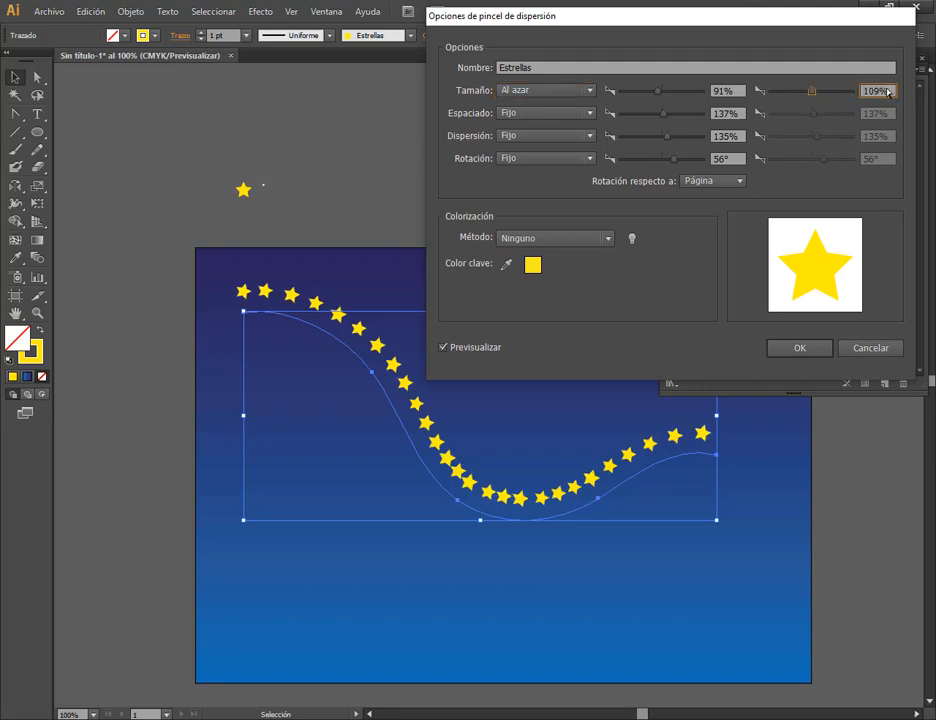
double_click(882, 91)
text(100)
double_click(734, 92)
text(100)
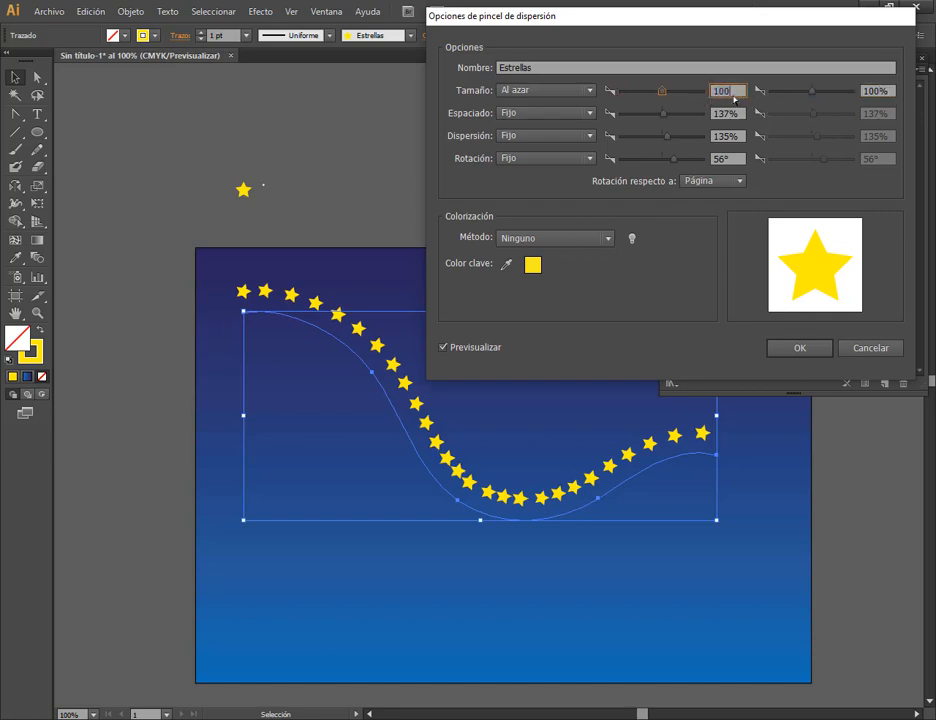
click(724, 117)
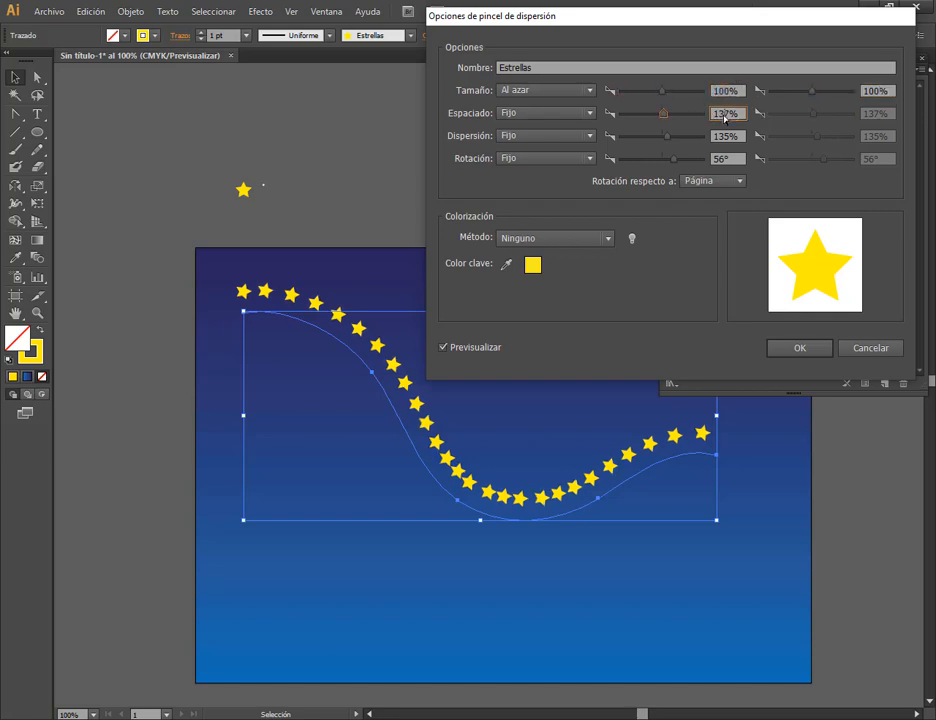
Try different random size ranges for the Estrellas brush, ending with a minimum of 19% and a maximum of 77%.
click(661, 91)
drag(661, 93, 629, 93)
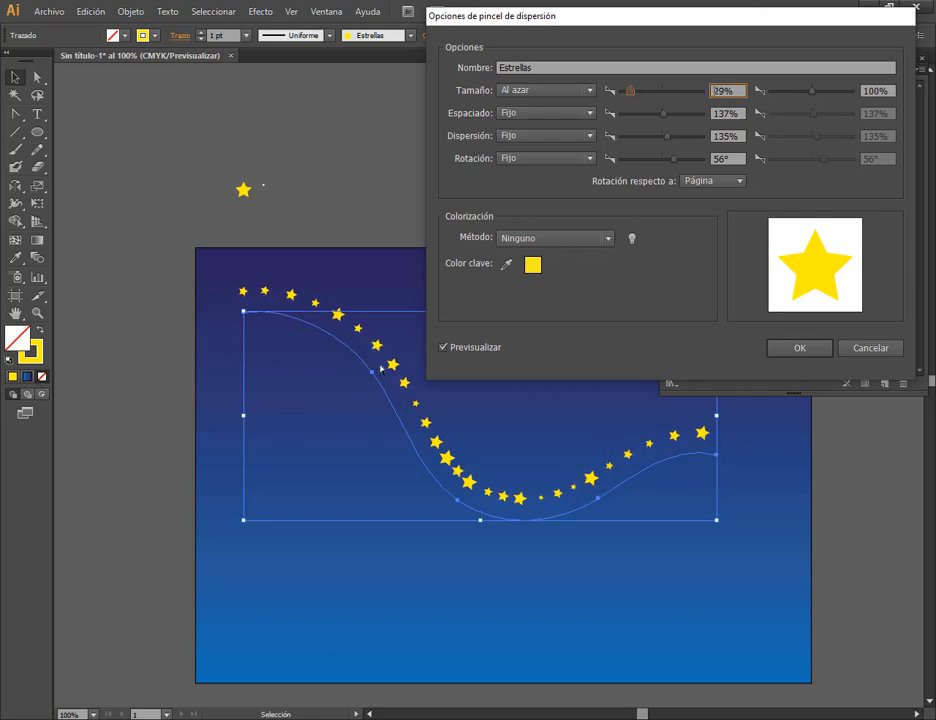
click(629, 92)
drag(629, 96, 626, 96)
mouse_move(814, 95)
mouse_down()
mouse_move(822, 95)
mouse_move(815, 91)
mouse_up()
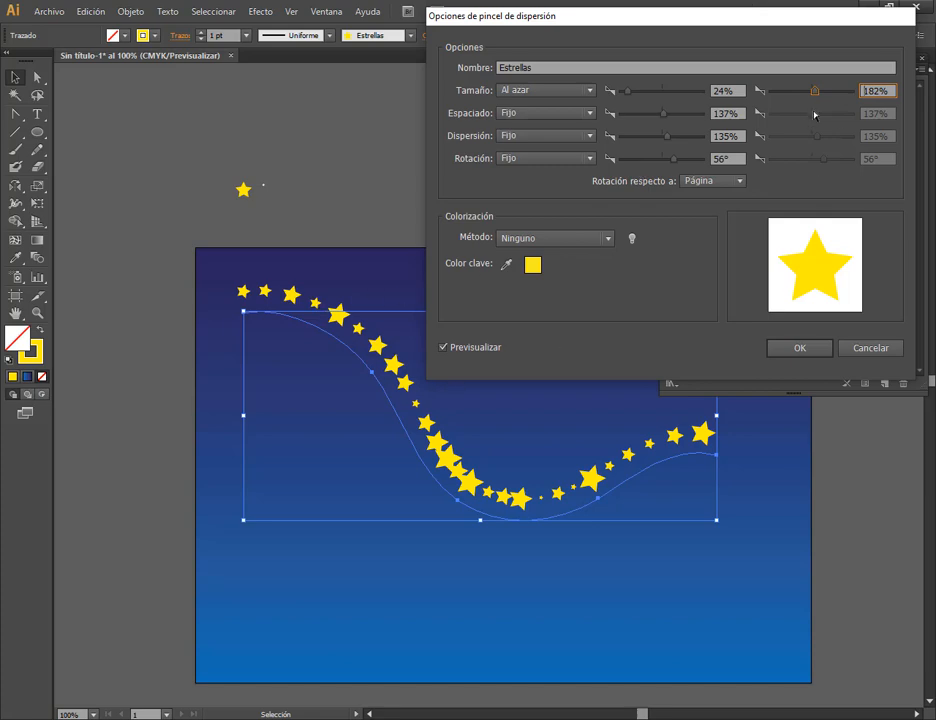
drag(628, 91, 625, 91)
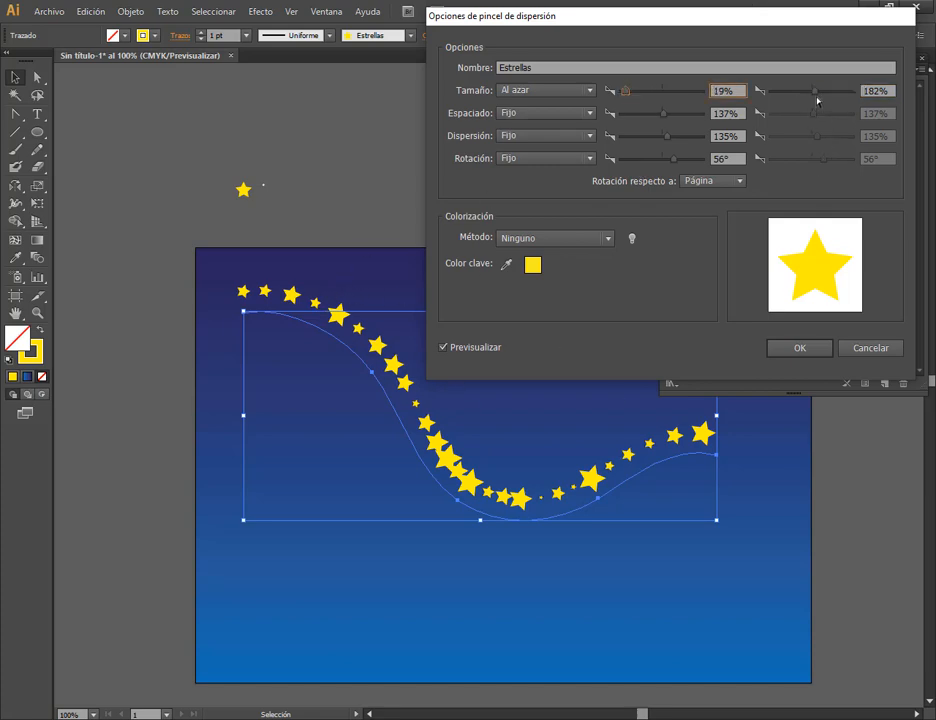
drag(816, 95, 804, 97)
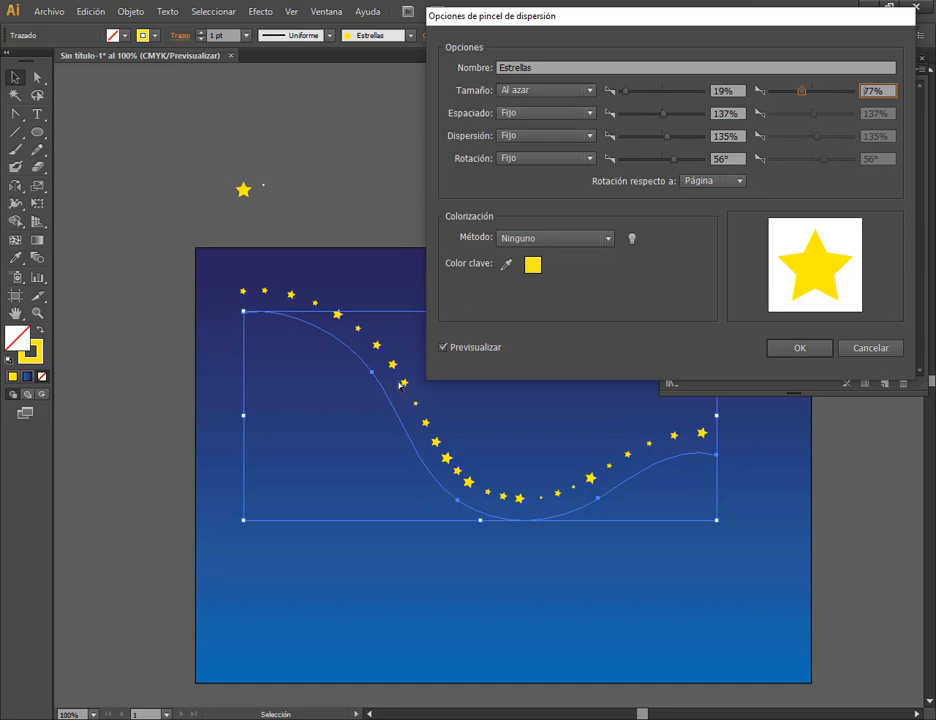
Switch the Estrellas brush's size back to Fijo at 96%.
click(542, 115)
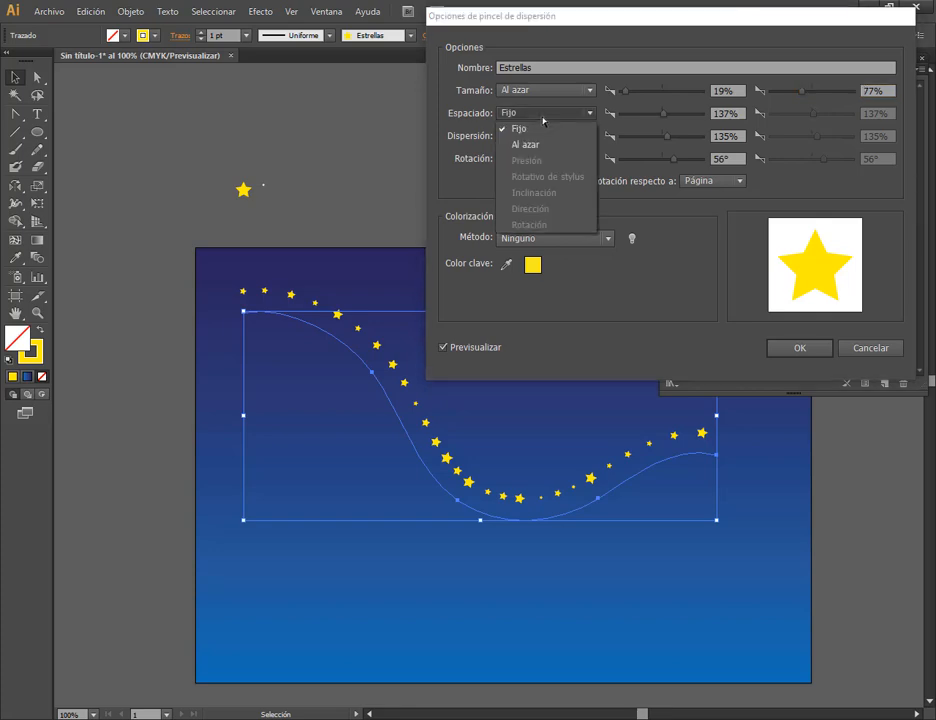
click(544, 121)
click(546, 91)
click(522, 106)
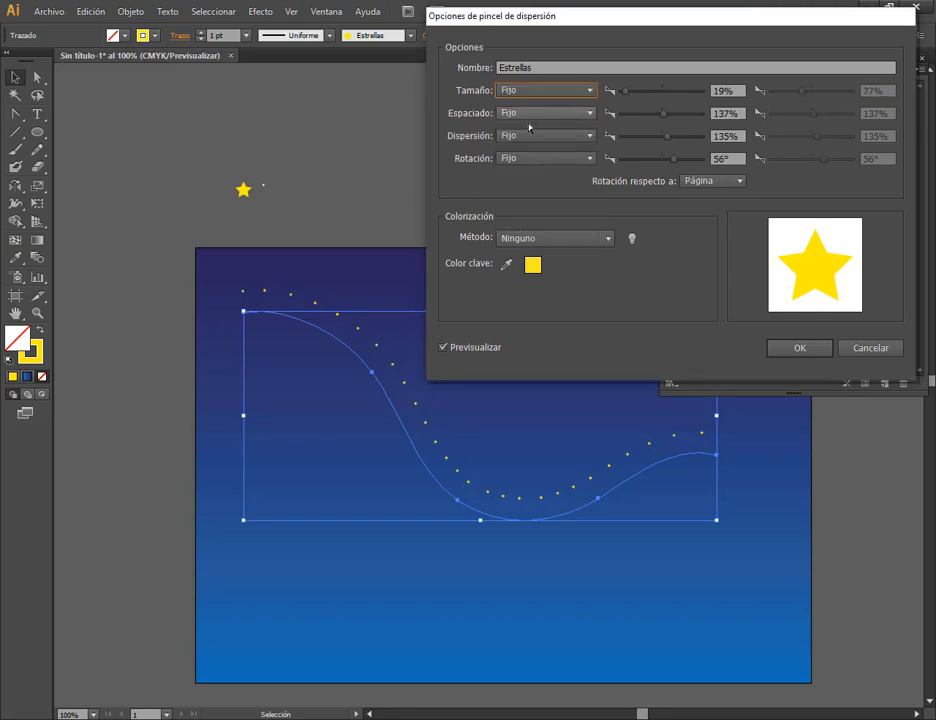
drag(628, 89, 641, 117)
Change the brush's spacing to Al azar, with a minimum of 52% and a maximum of 401%.
click(590, 113)
click(555, 144)
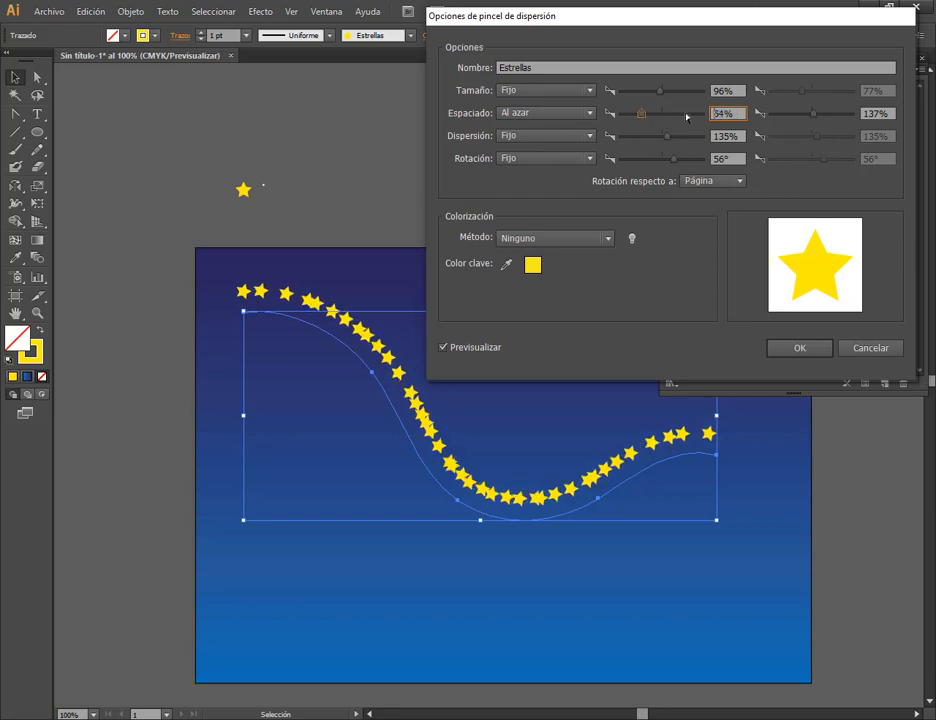
drag(818, 118, 825, 117)
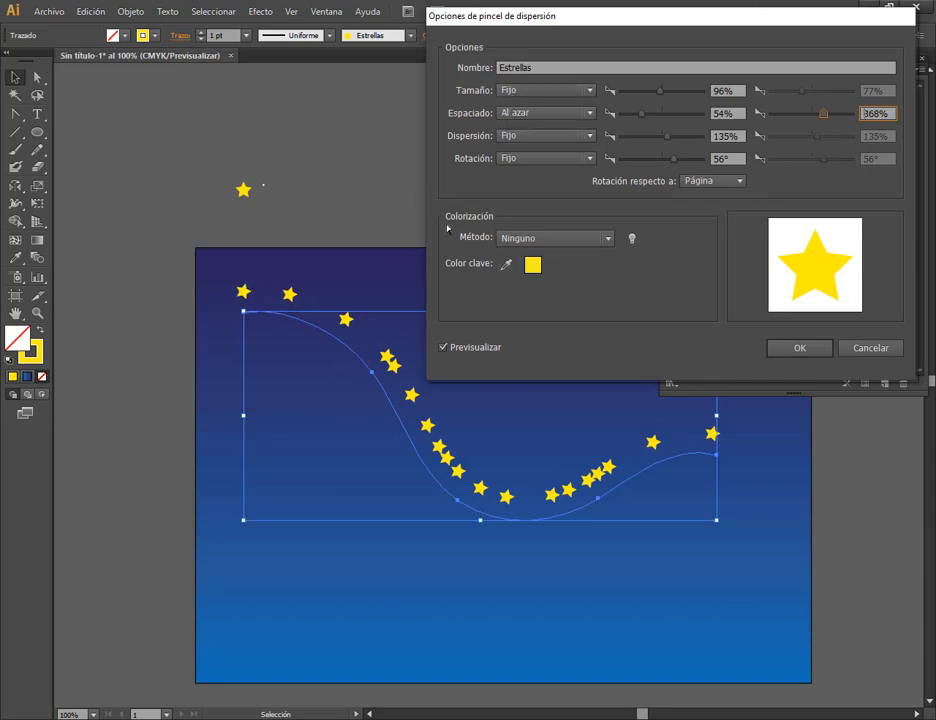
drag(642, 116, 640, 118)
mouse_move(825, 114)
mouse_down()
mouse_move(812, 117)
mouse_move(825, 116)
mouse_up()
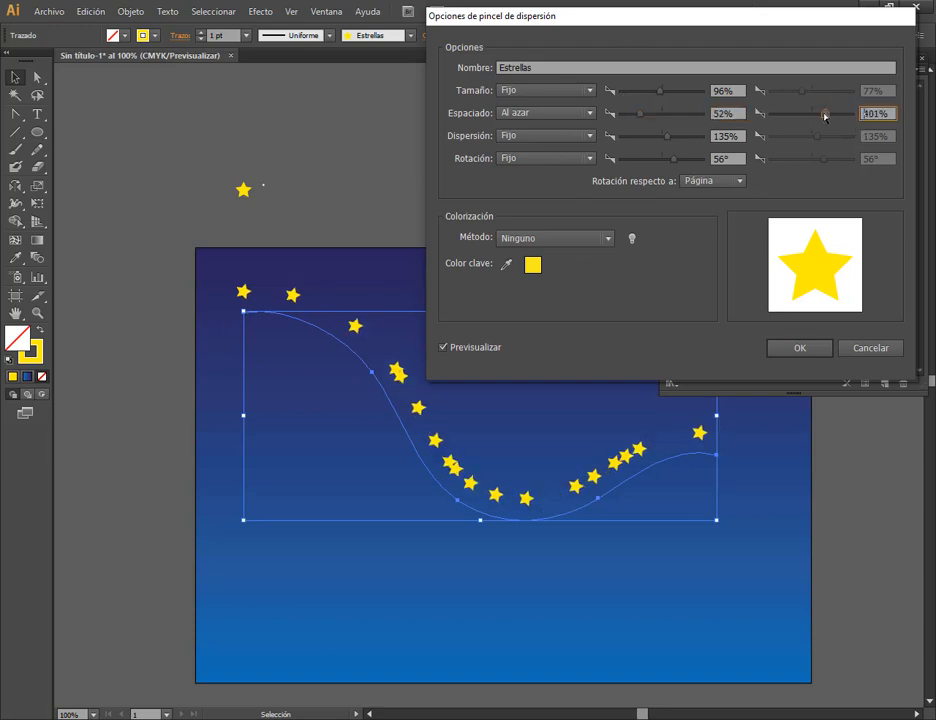
Set the brush's spacing to Fijo at 98% and its size to Al azar between 25% and 71%.
click(566, 112)
click(556, 127)
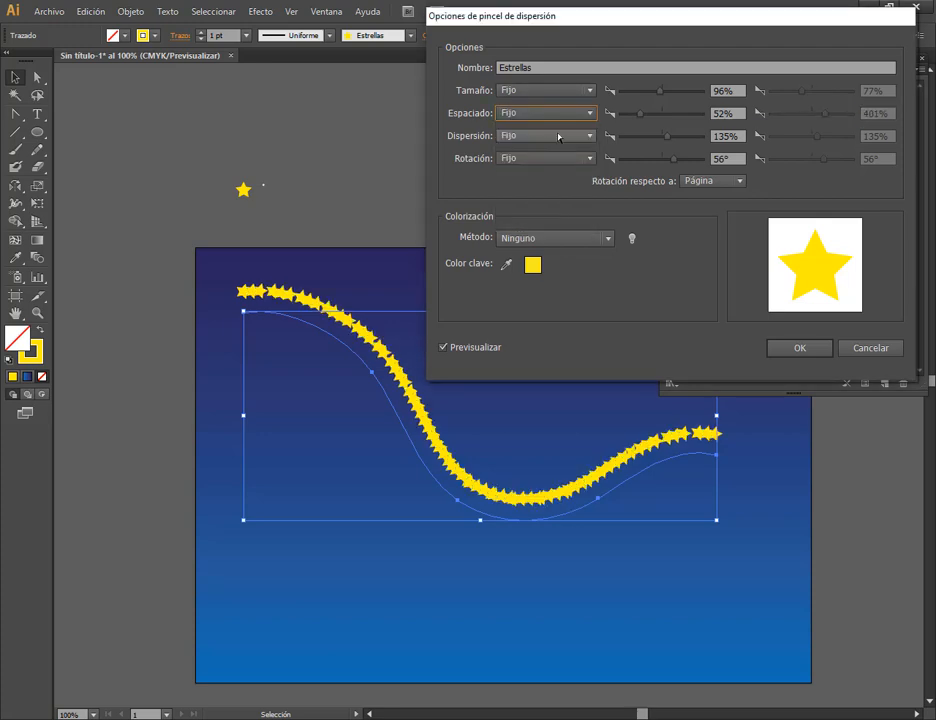
click(575, 95)
click(563, 124)
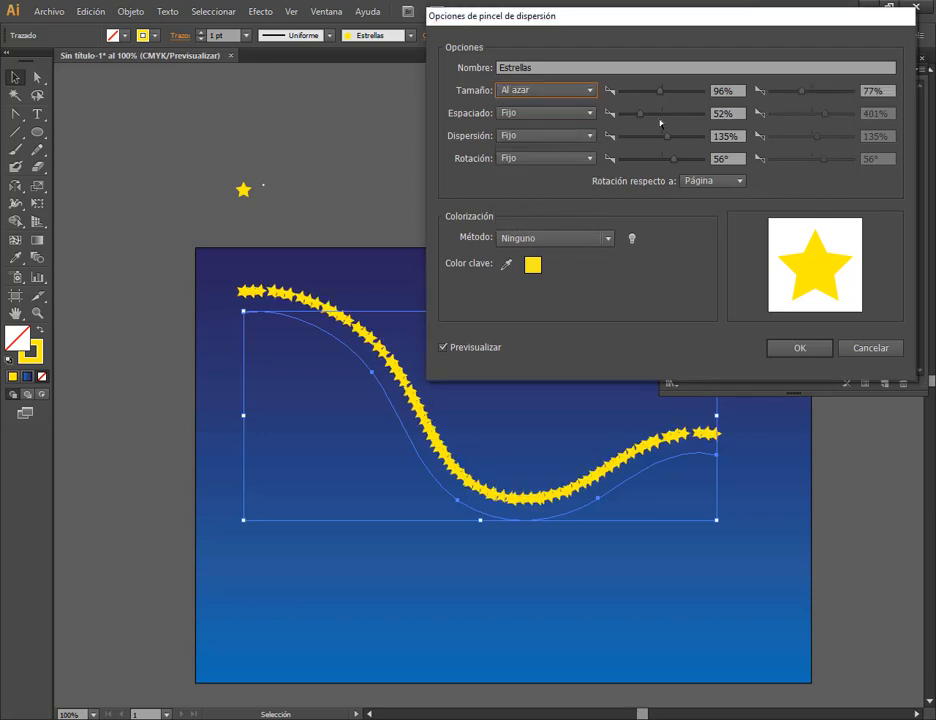
drag(643, 115, 629, 92)
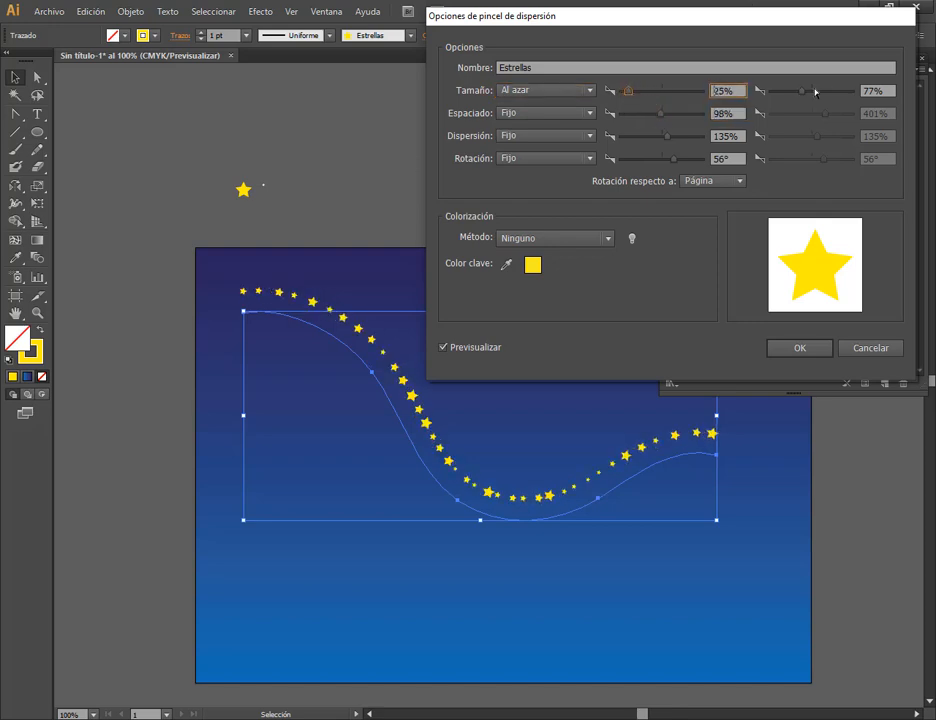
mouse_move(802, 91)
mouse_down()
mouse_move(787, 95)
mouse_move(800, 93)
mouse_up()
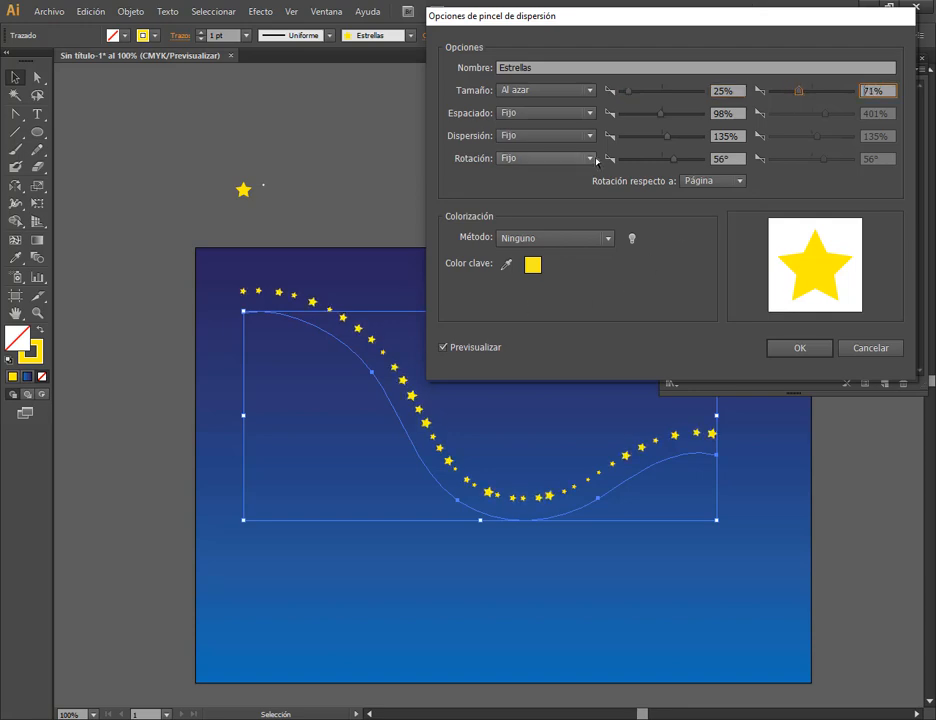
Change the spacing to Al azar, try a maximum of 399%, and narrow the range to 29%–36%.
click(546, 122)
click(548, 144)
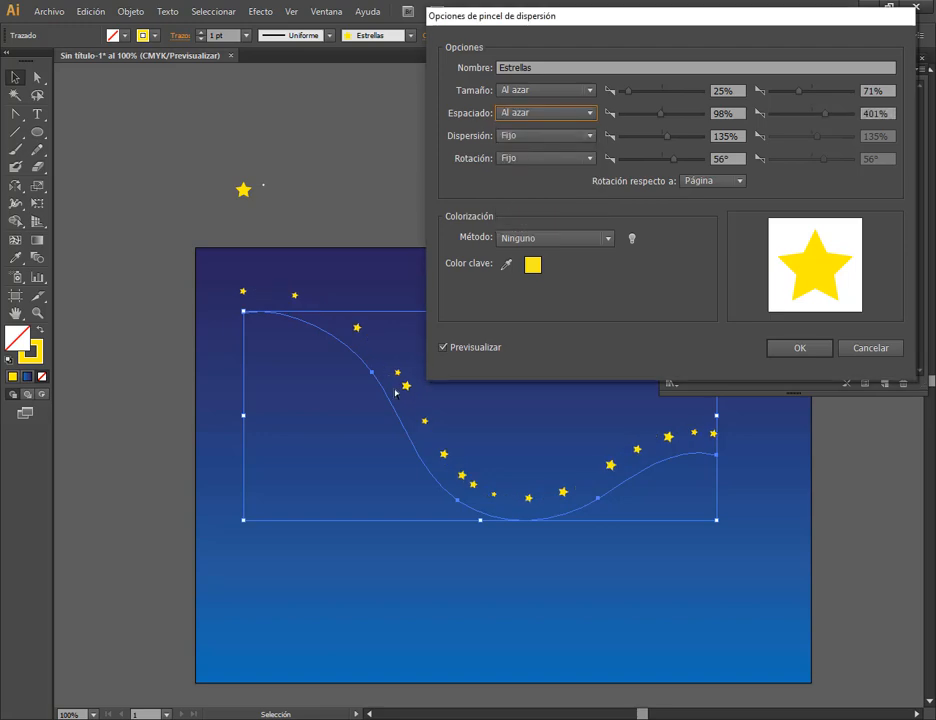
drag(661, 115, 639, 118)
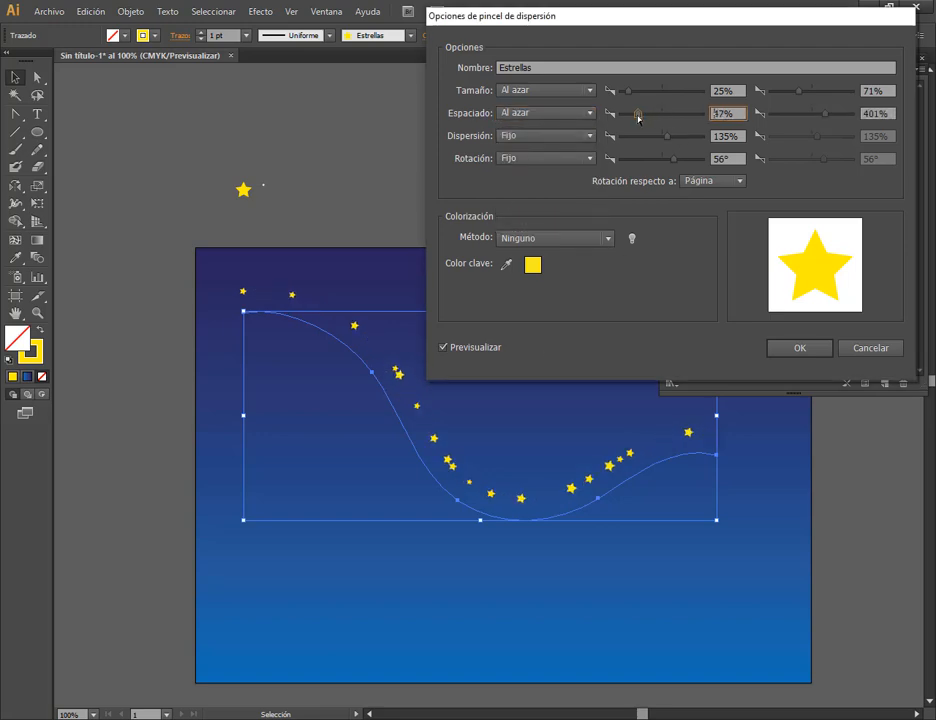
mouse_move(833, 116)
mouse_down()
mouse_move(806, 117)
mouse_move(826, 117)
mouse_up()
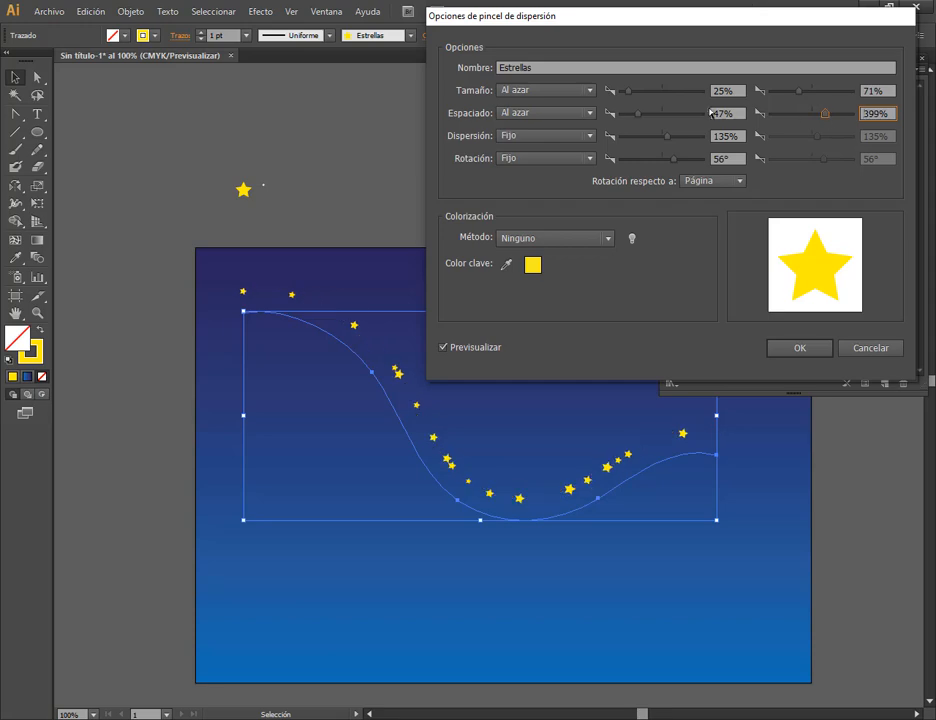
drag(641, 117, 631, 116)
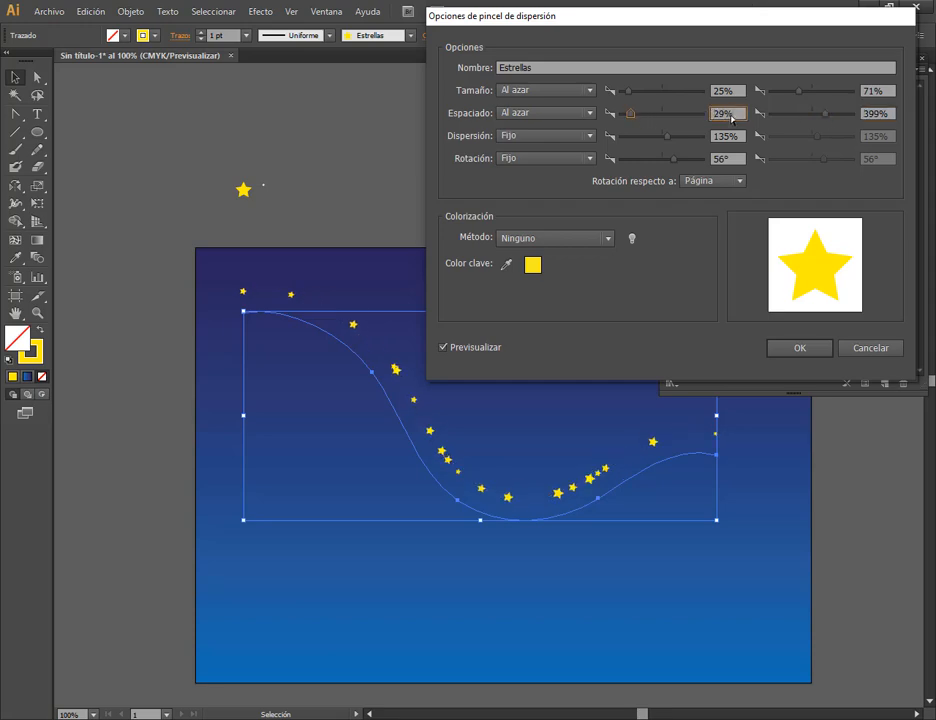
click(714, 117)
click(893, 119)
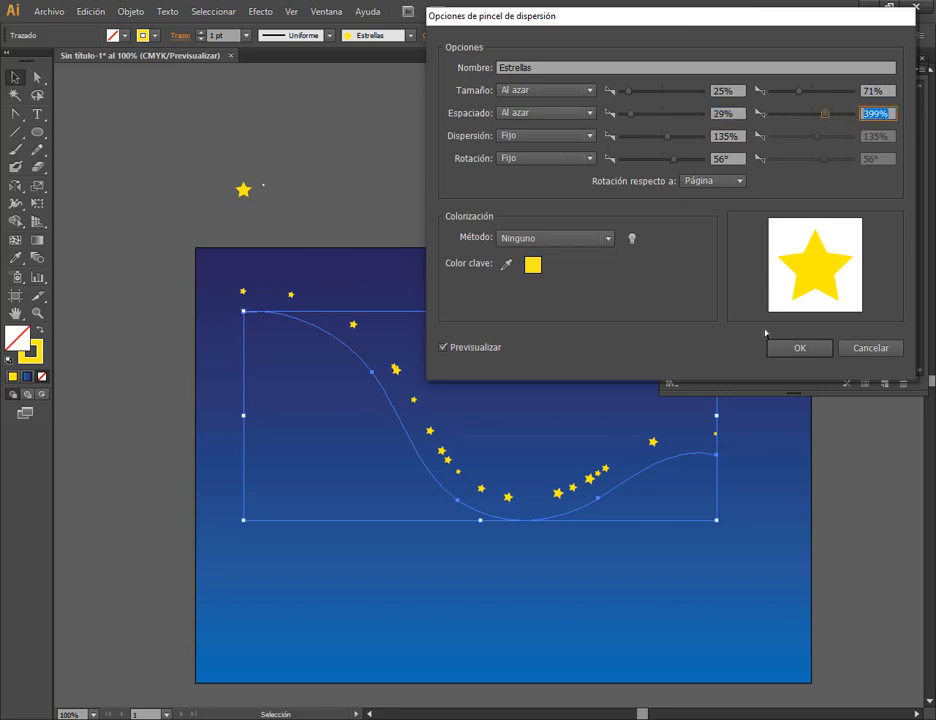
drag(826, 114, 784, 114)
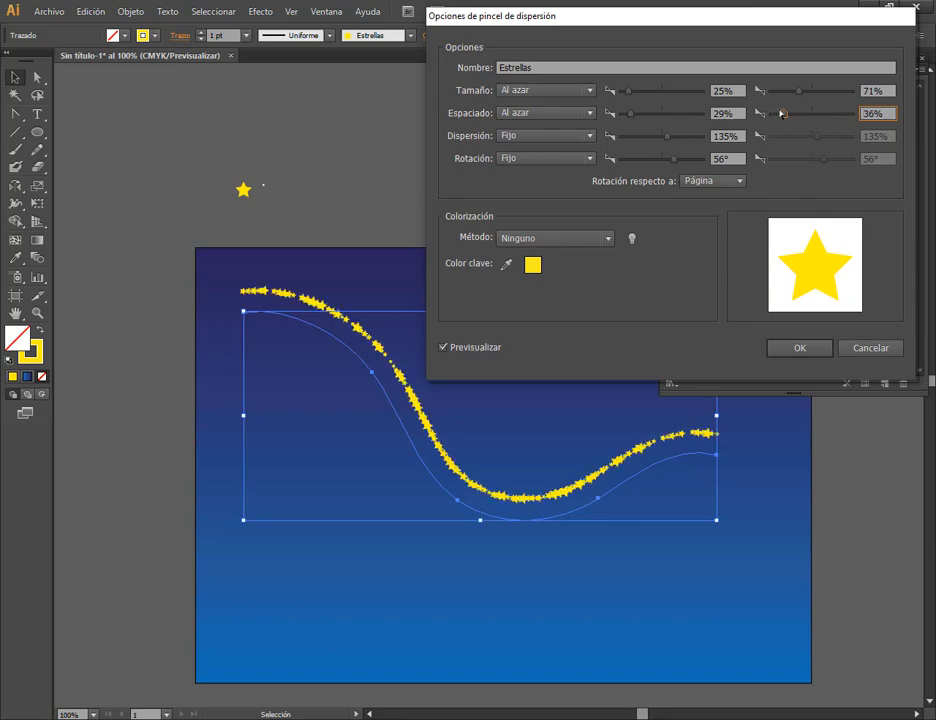
Set the Estrellas brush's spacing maximum to 285% and its scatter to Al azar between -563% and 483%.
drag(782, 113, 822, 116)
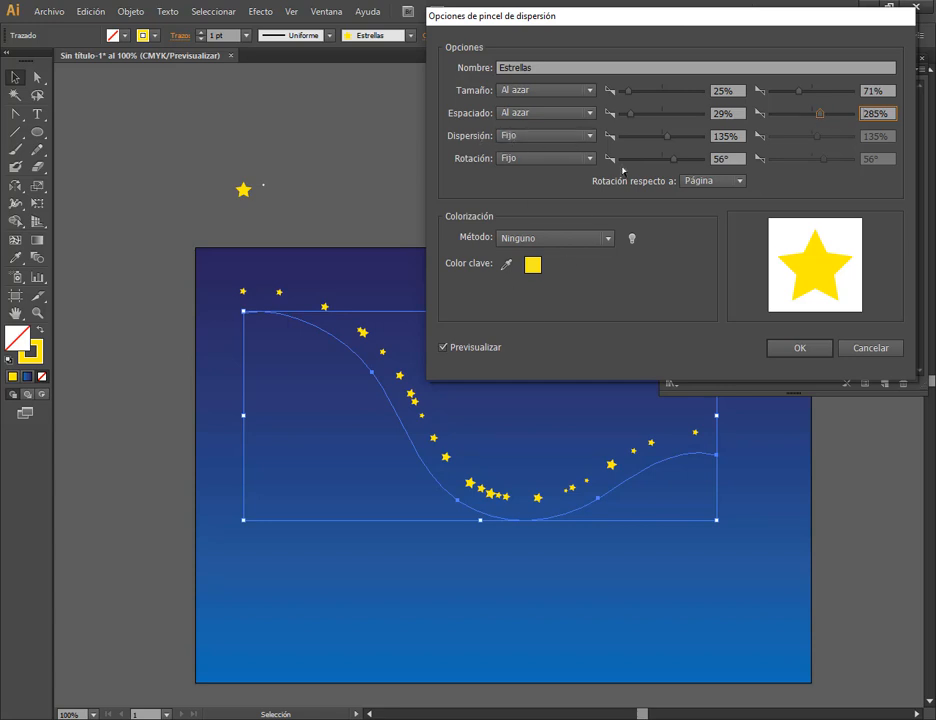
drag(668, 140, 648, 143)
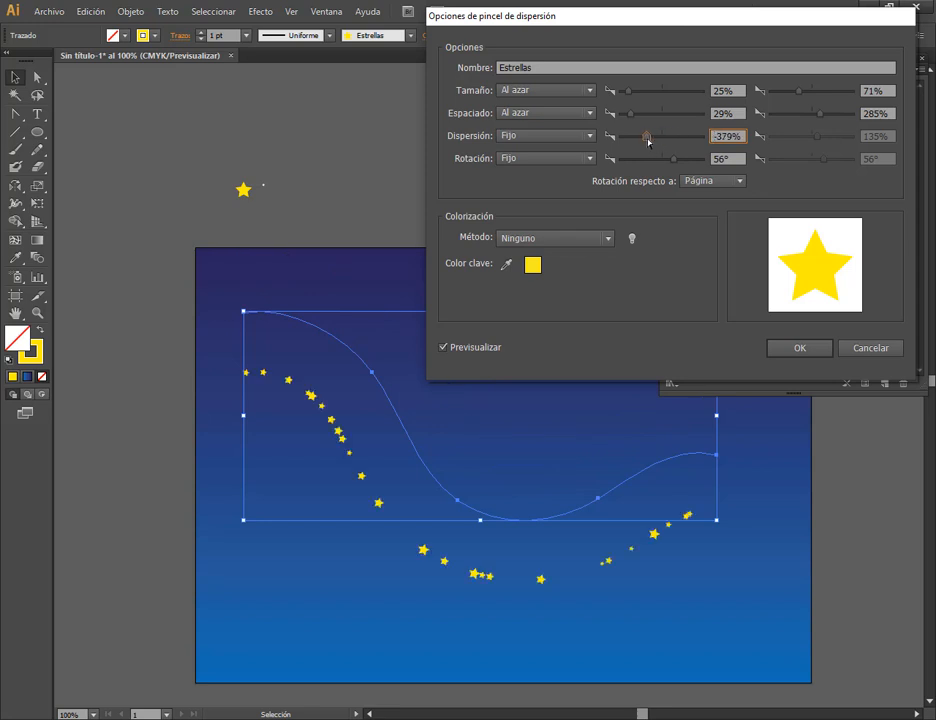
click(548, 135)
click(545, 167)
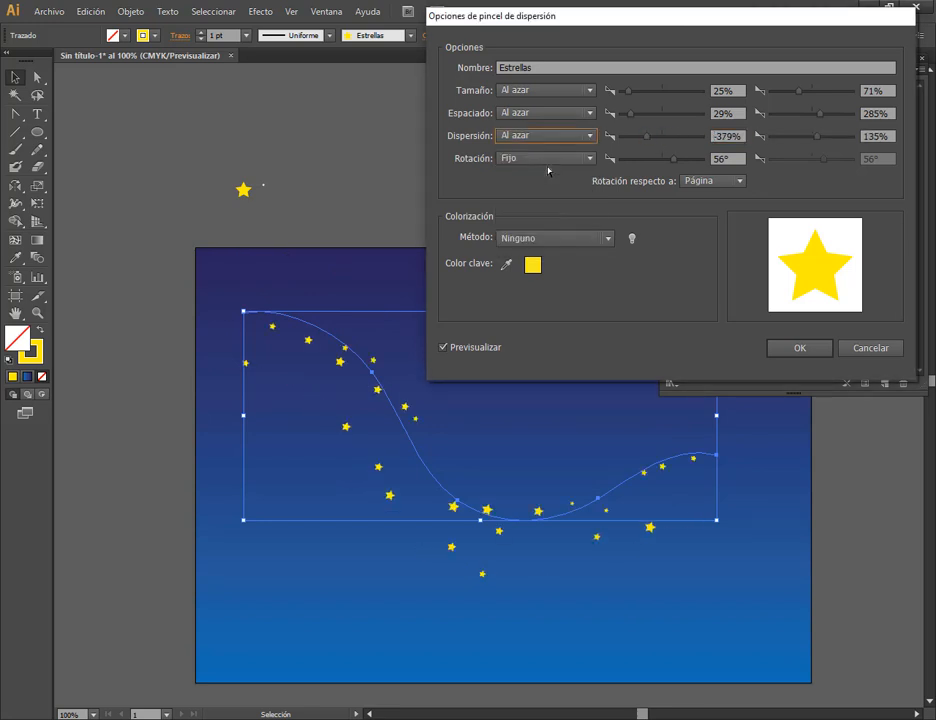
drag(648, 141, 643, 141)
drag(809, 137, 832, 138)
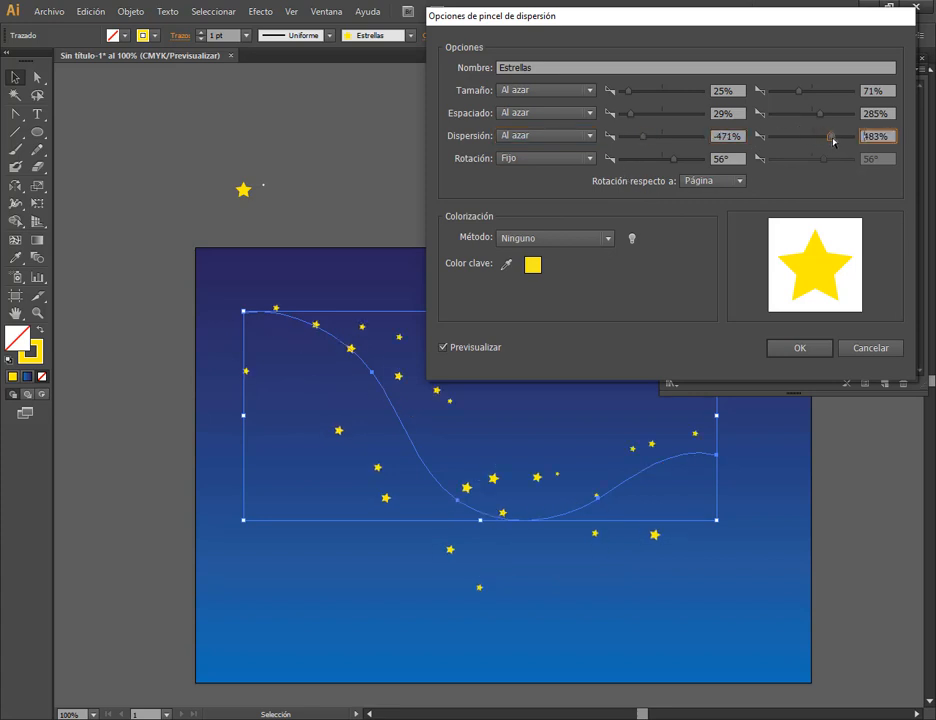
drag(704, 31, 664, 25)
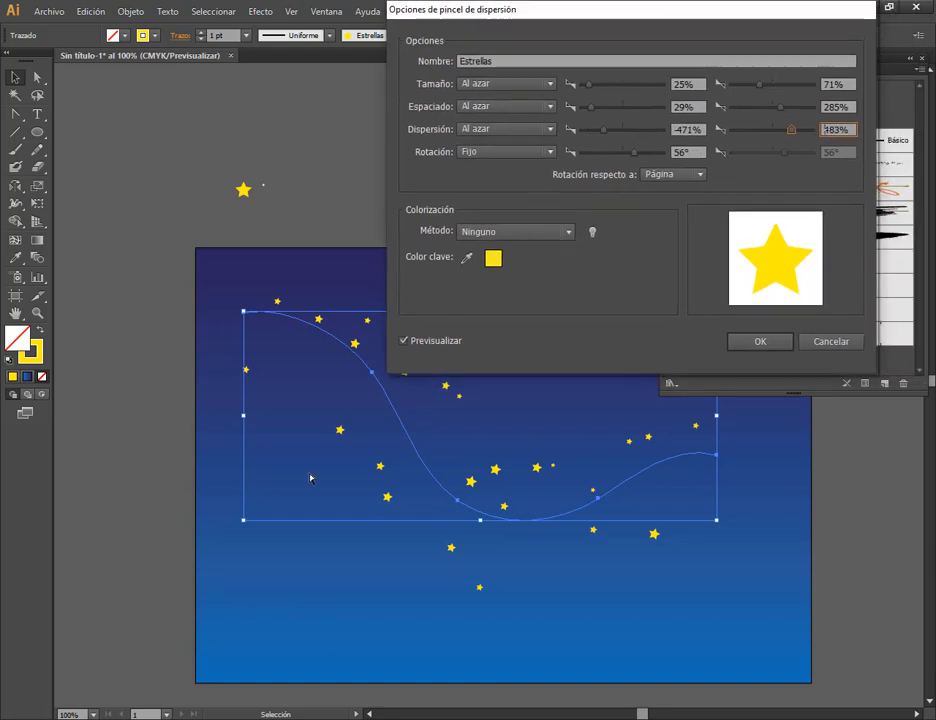
drag(601, 133, 599, 133)
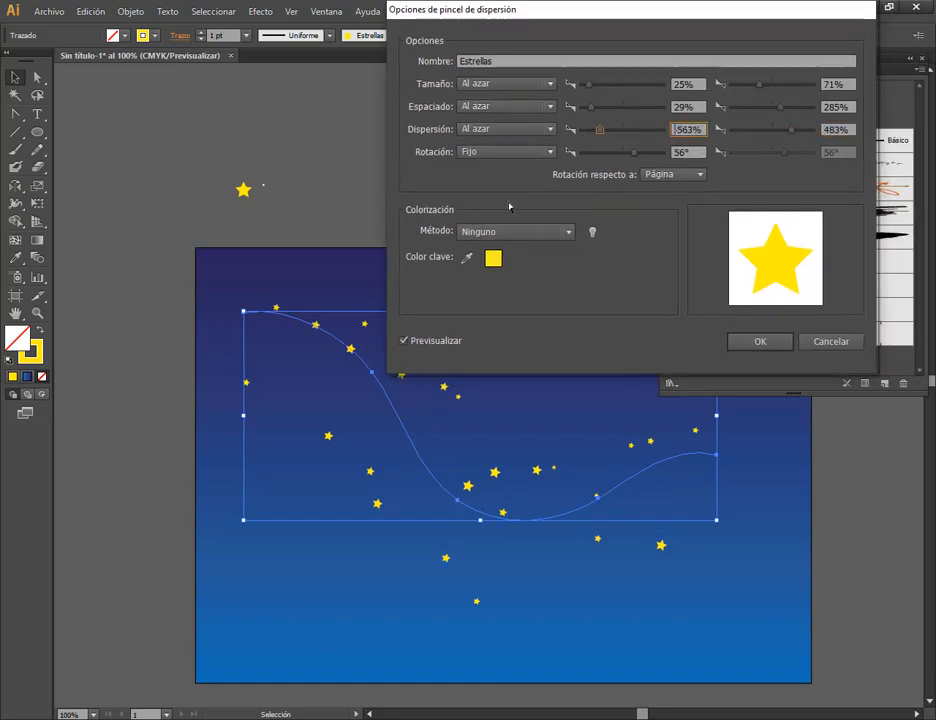
Change the brush's rotation to Al azar, ranging from -119° to 96°.
click(530, 152)
click(547, 184)
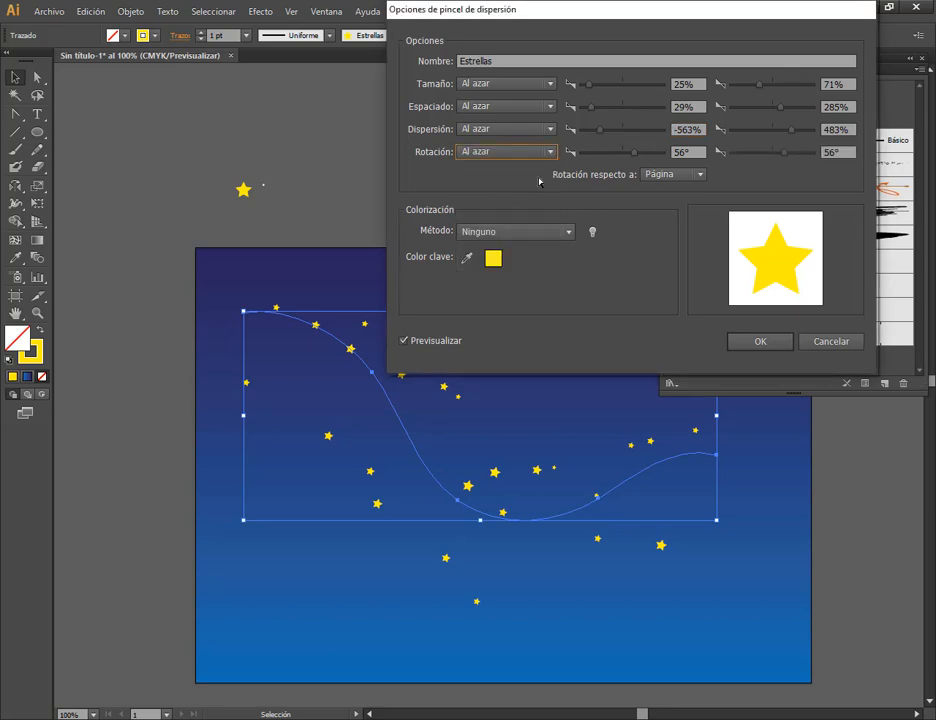
drag(635, 153, 611, 152)
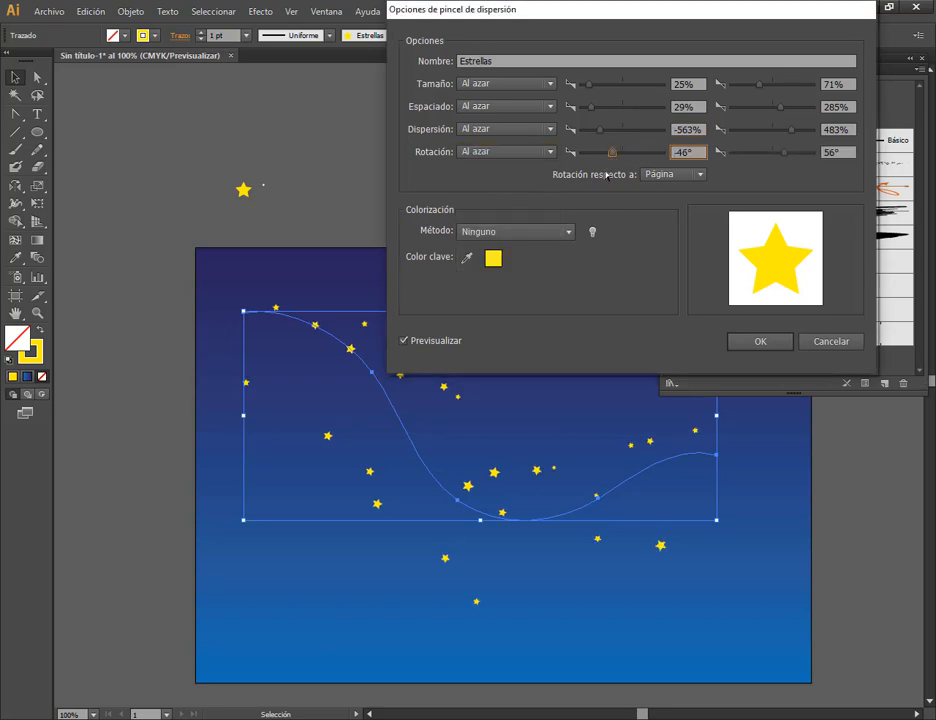
drag(783, 153, 793, 154)
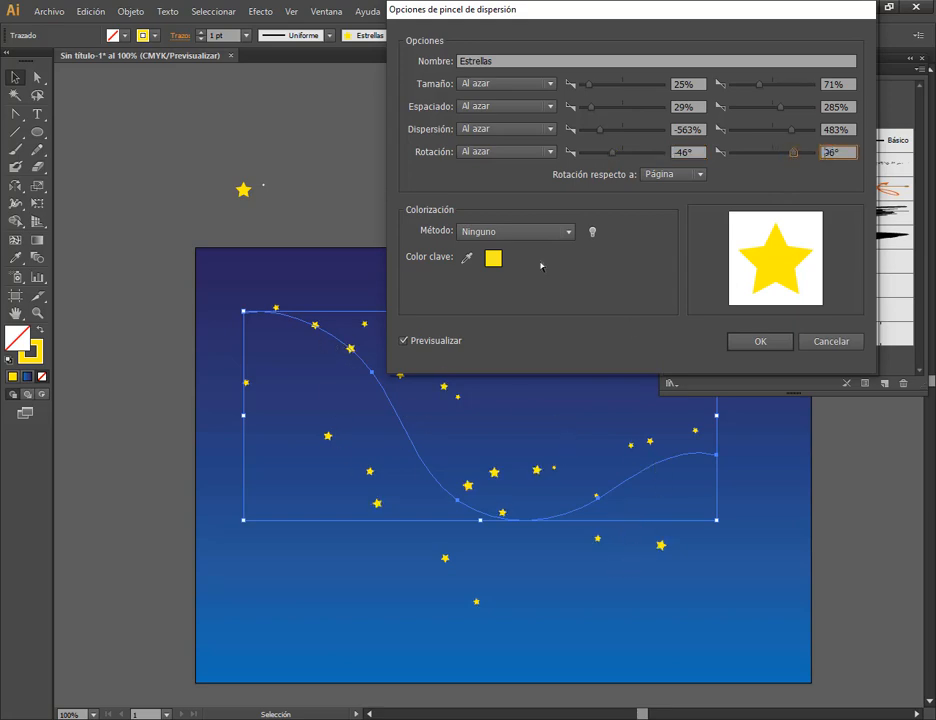
drag(613, 154, 597, 157)
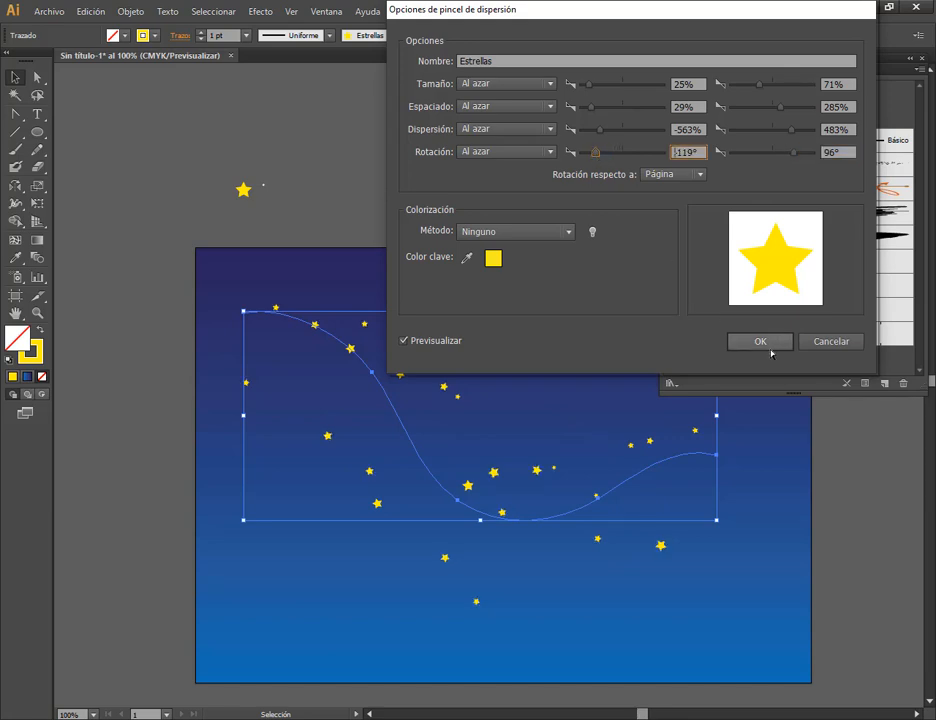
Accept the brush options, apply the changes to the existing strokes, and deselect the path.
click(772, 345)
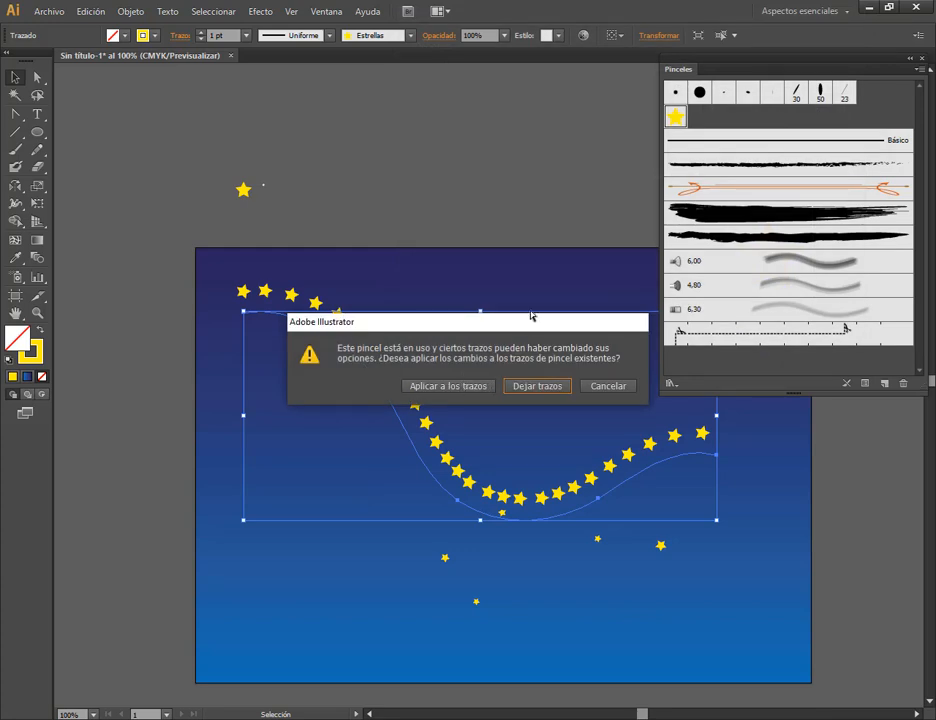
drag(530, 317, 540, 153)
click(476, 224)
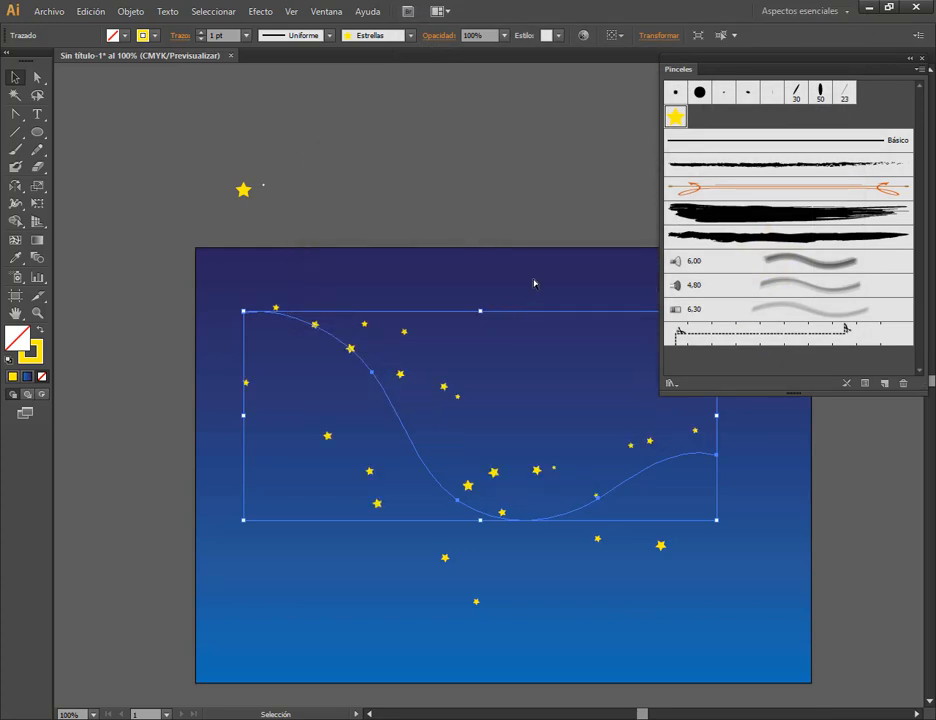
click(535, 341)
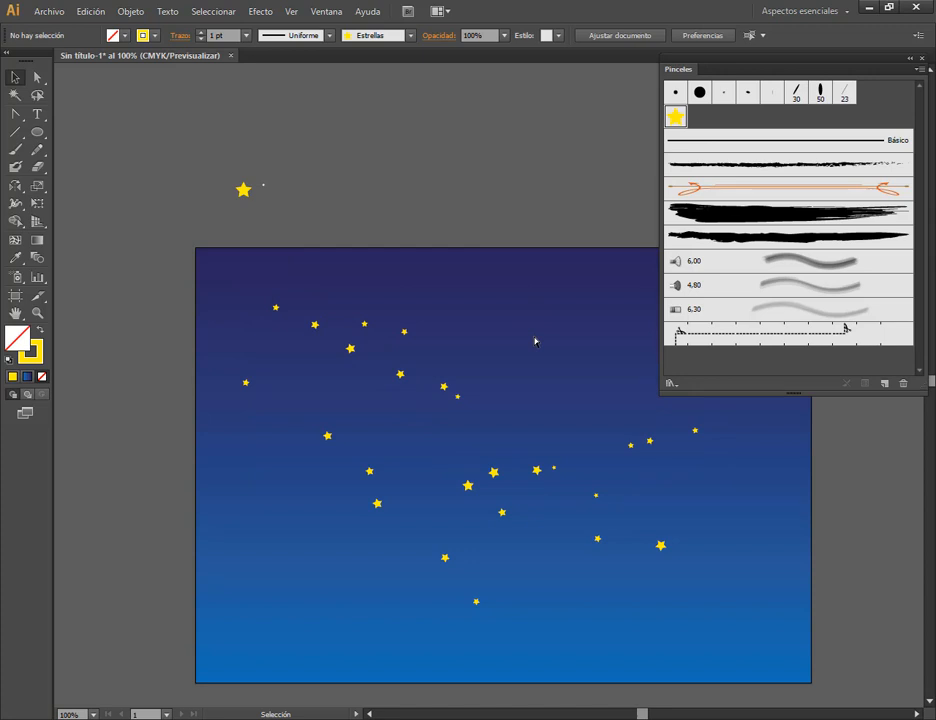
Paint six more curved Estrellas strokes with the Paintbrush tool to fill the empty areas of the gradient background, and deselect.
click(15, 149)
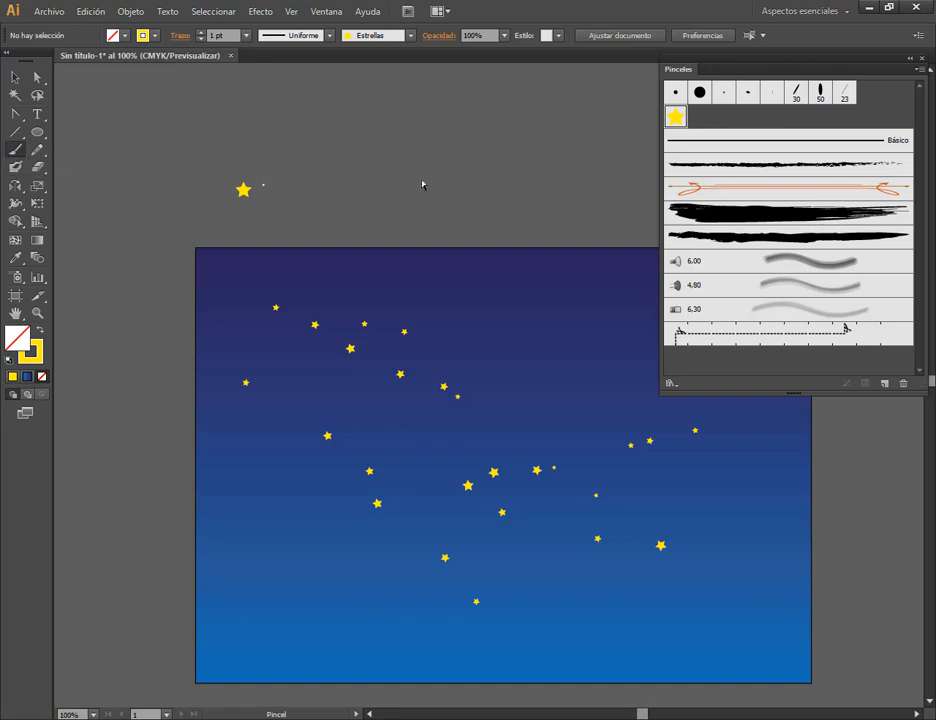
click(912, 60)
mouse_move(481, 290)
mouse_down()
mouse_move(530, 322)
mouse_move(657, 366)
mouse_move(740, 332)
mouse_up()
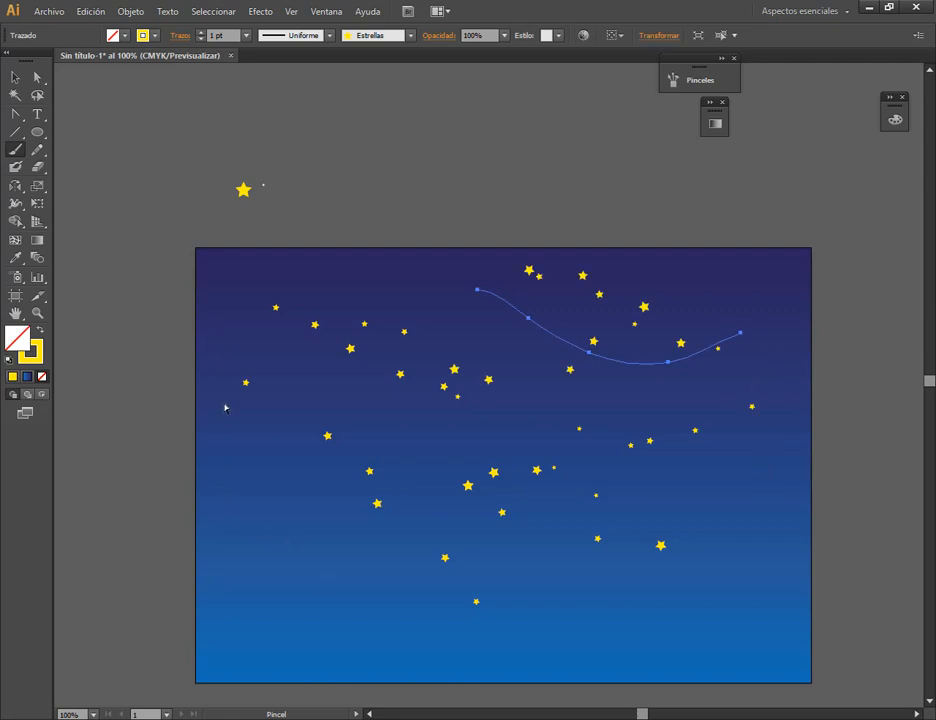
drag(362, 597, 413, 577)
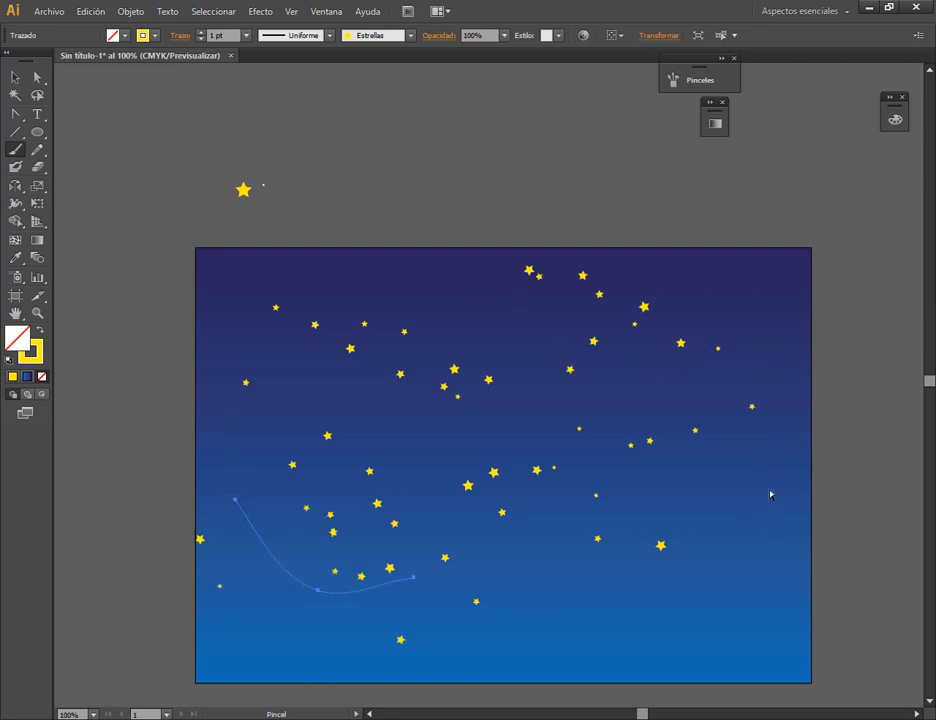
drag(746, 605, 738, 621)
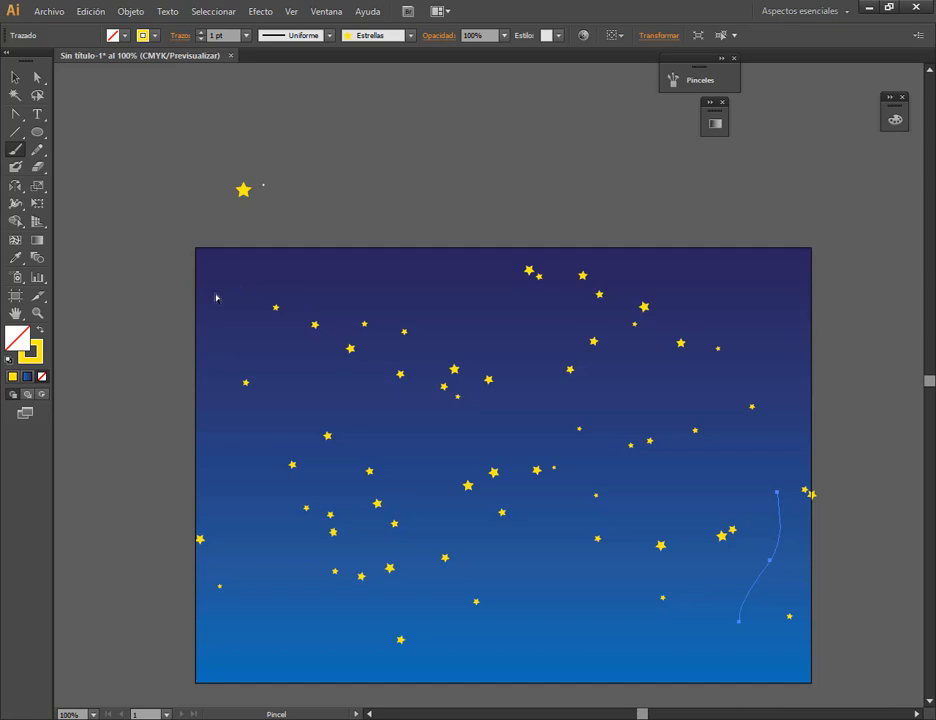
mouse_move(215, 320)
mouse_down()
mouse_move(325, 272)
mouse_move(398, 279)
mouse_up()
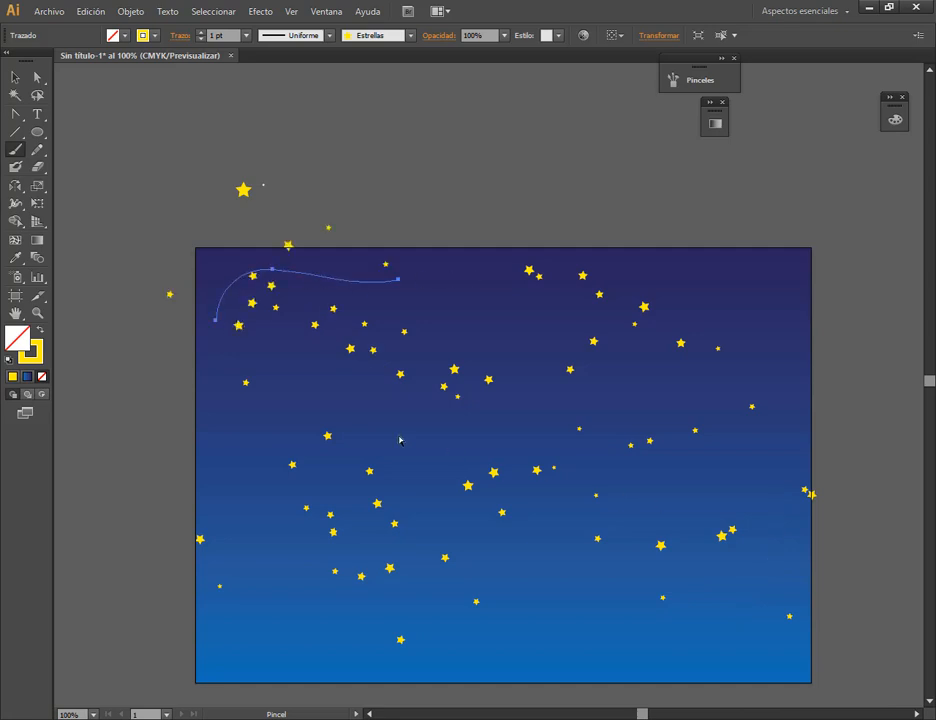
drag(212, 454, 287, 390)
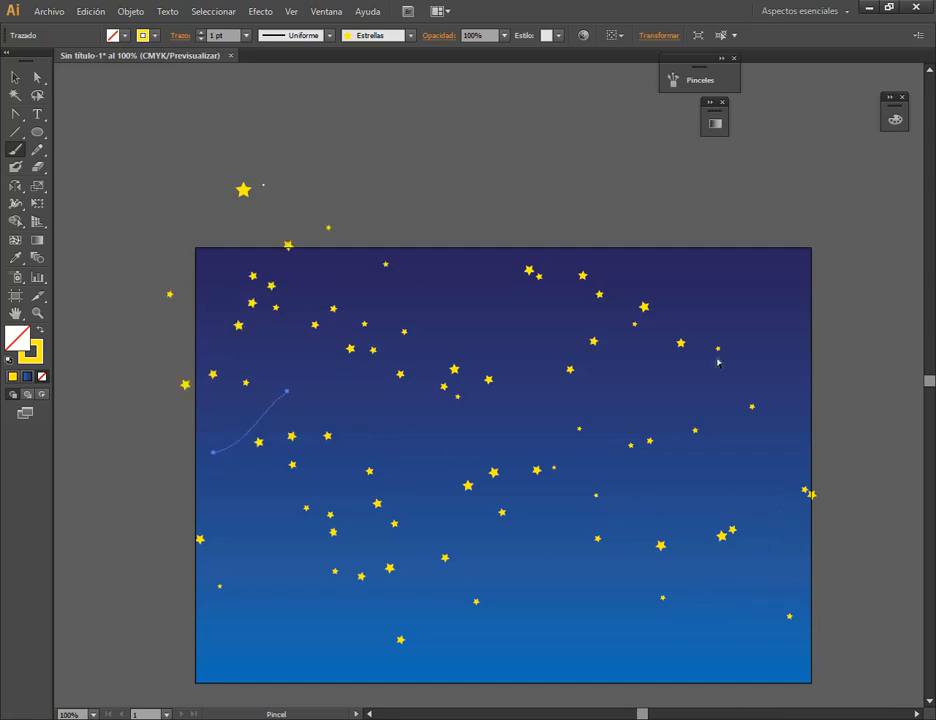
drag(713, 261, 815, 316)
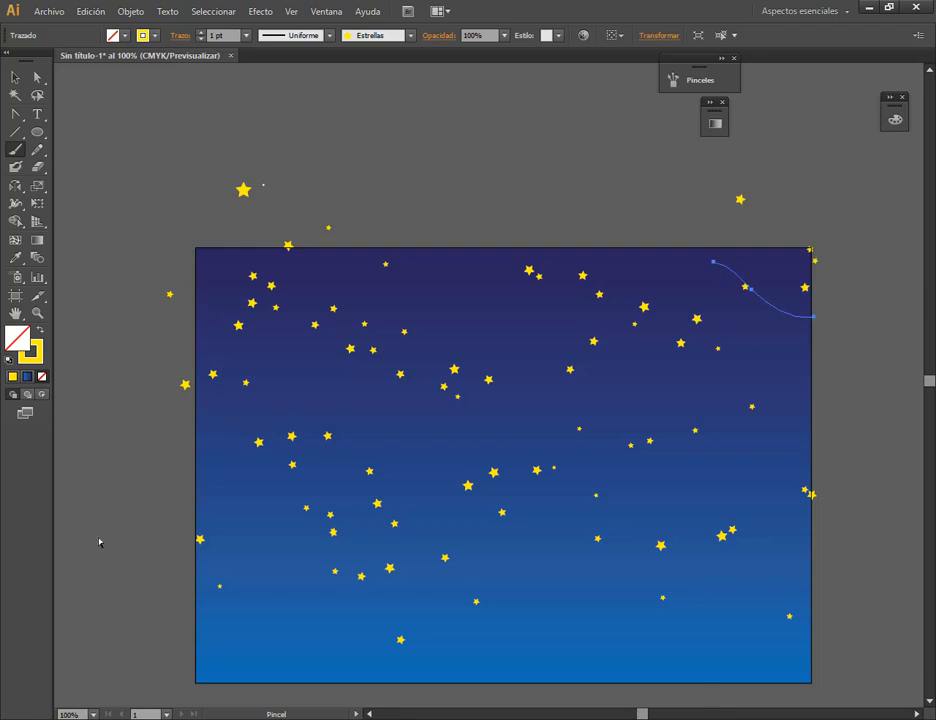
click(15, 77)
click(426, 154)
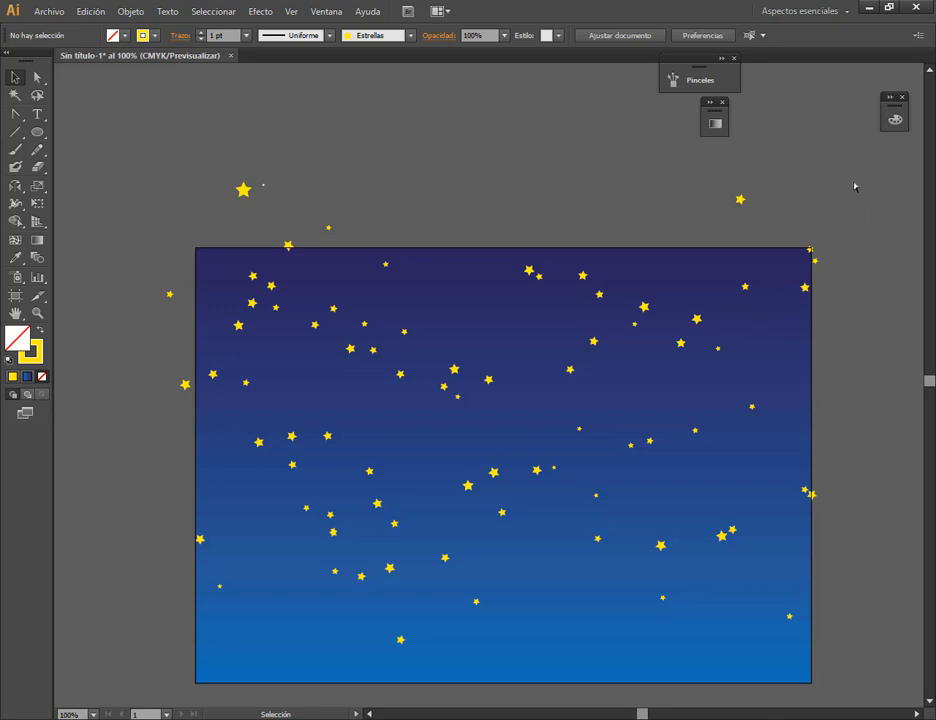
Move the original yellow star and the small white dot farther above the artboard.
mouse_move(861, 194)
mouse_down()
mouse_move(631, 526)
mouse_move(150, 654)
mouse_up()
drag(243, 189, 221, 116)
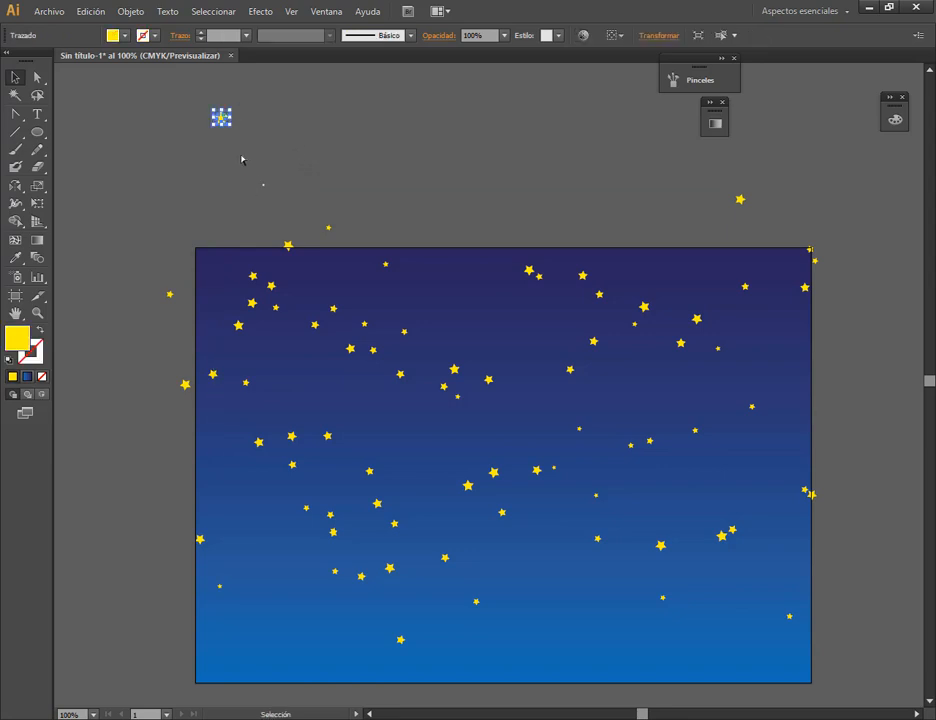
drag(263, 184, 264, 119)
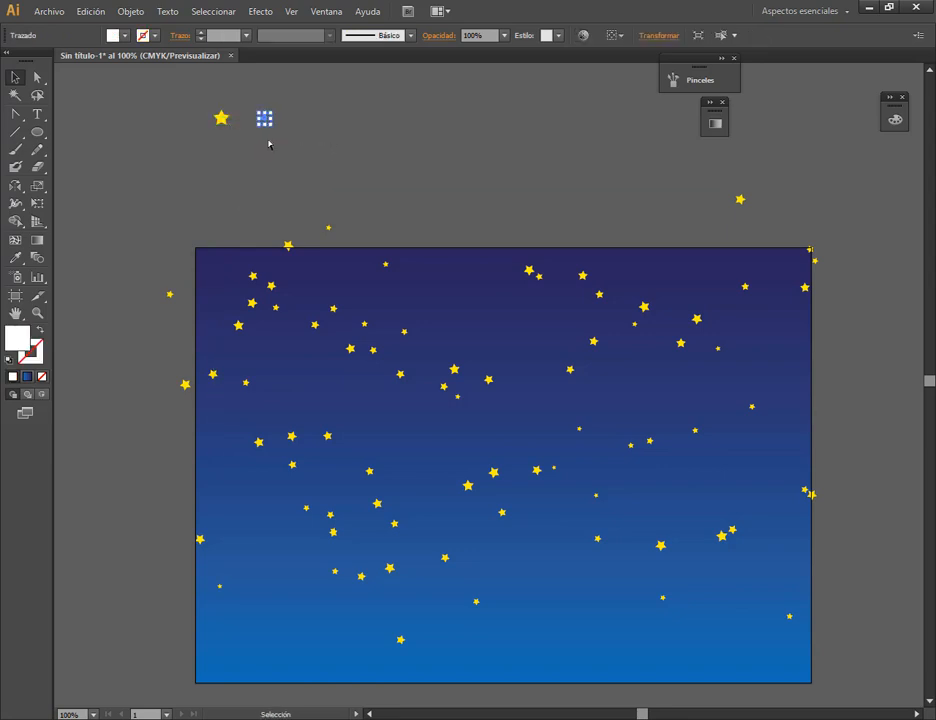
click(484, 224)
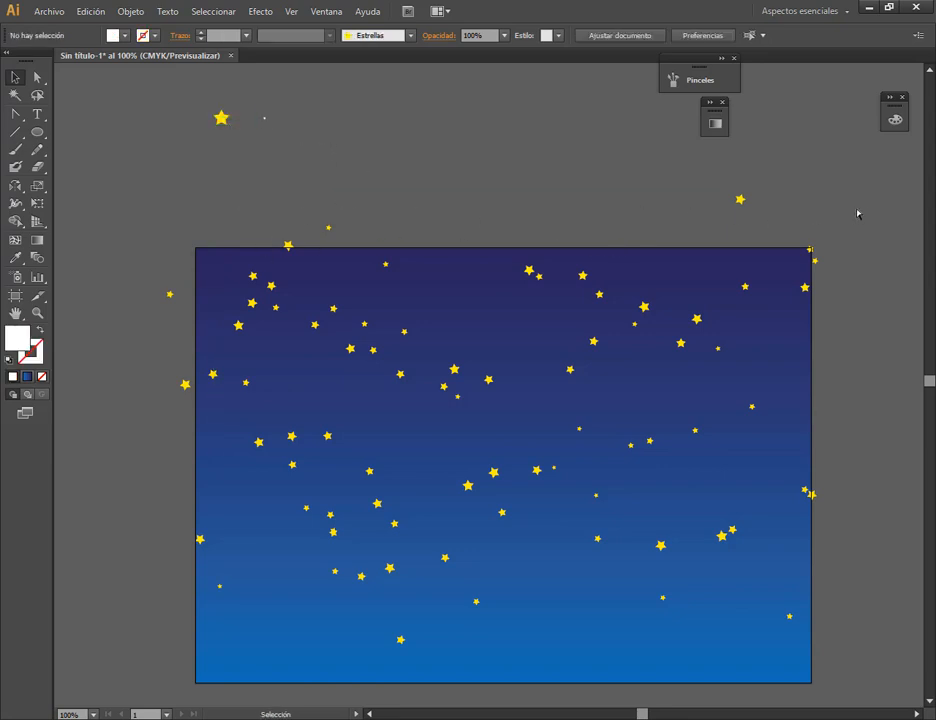
Select all the star strokes over the gradient background and delete them.
mouse_move(860, 188)
mouse_down()
mouse_move(791, 333)
mouse_move(129, 614)
mouse_move(101, 672)
mouse_up()
click(101, 672)
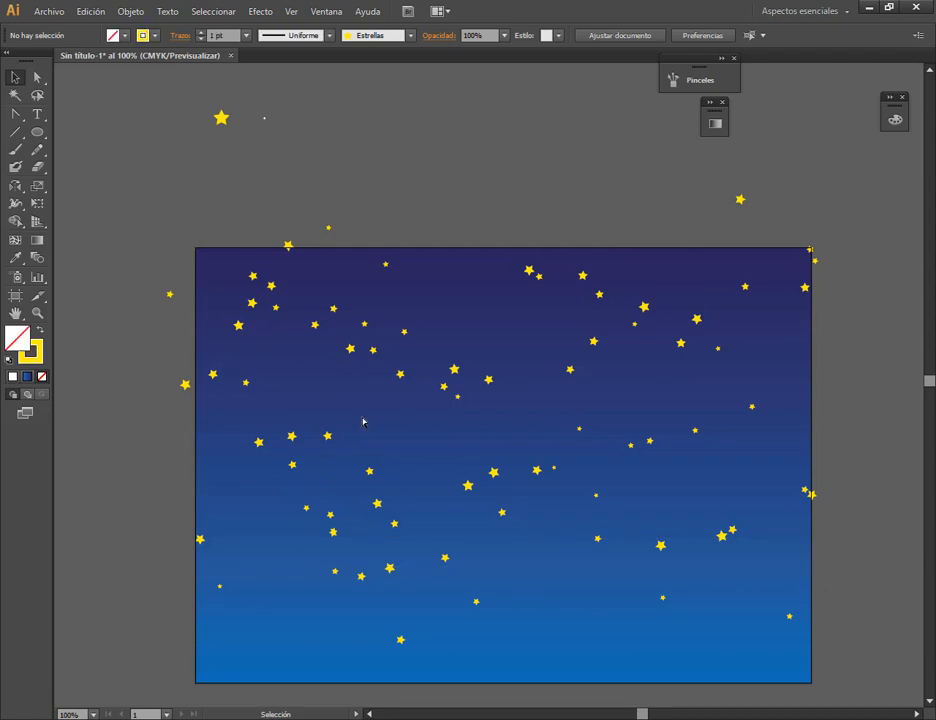
drag(152, 181, 850, 664)
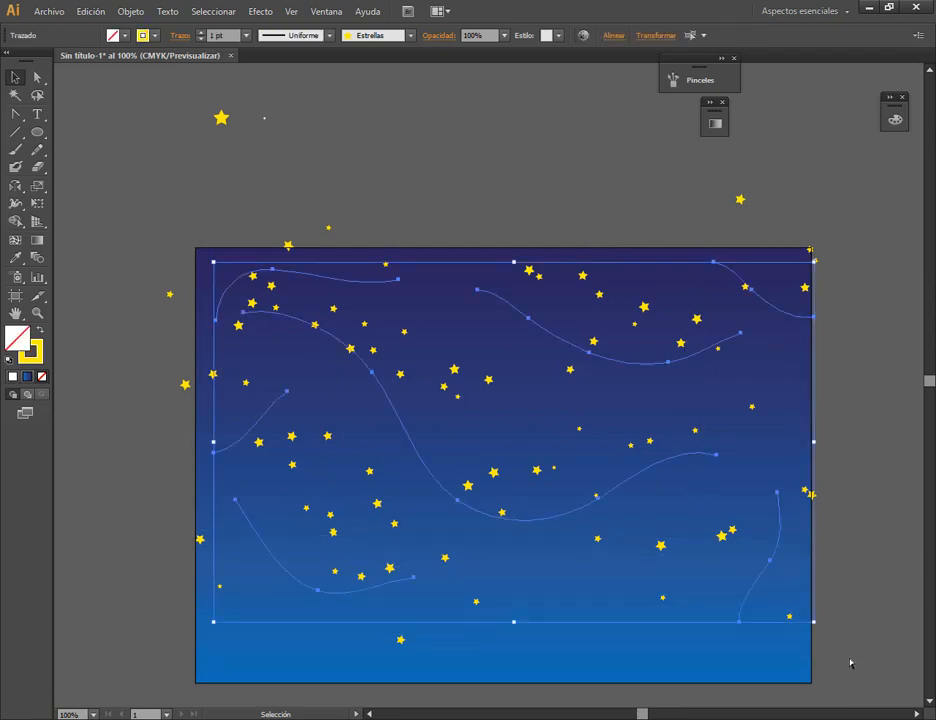
key(Delete)
Move the white dot closer to the artboard and create a new scatter brush (Pincel de dispersión) from it.
drag(267, 121, 281, 181)
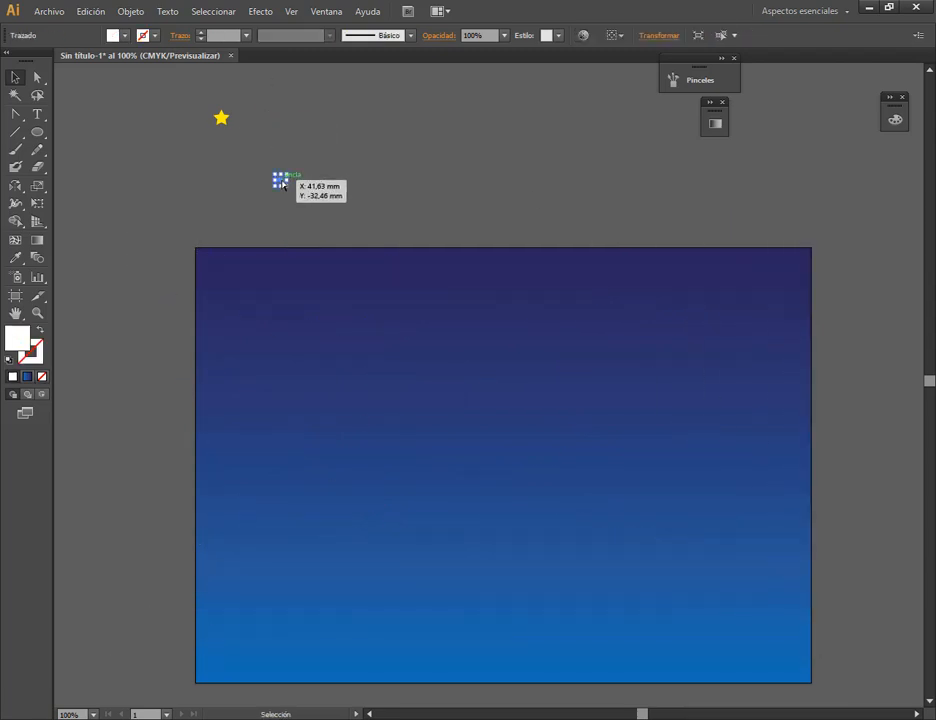
click(700, 80)
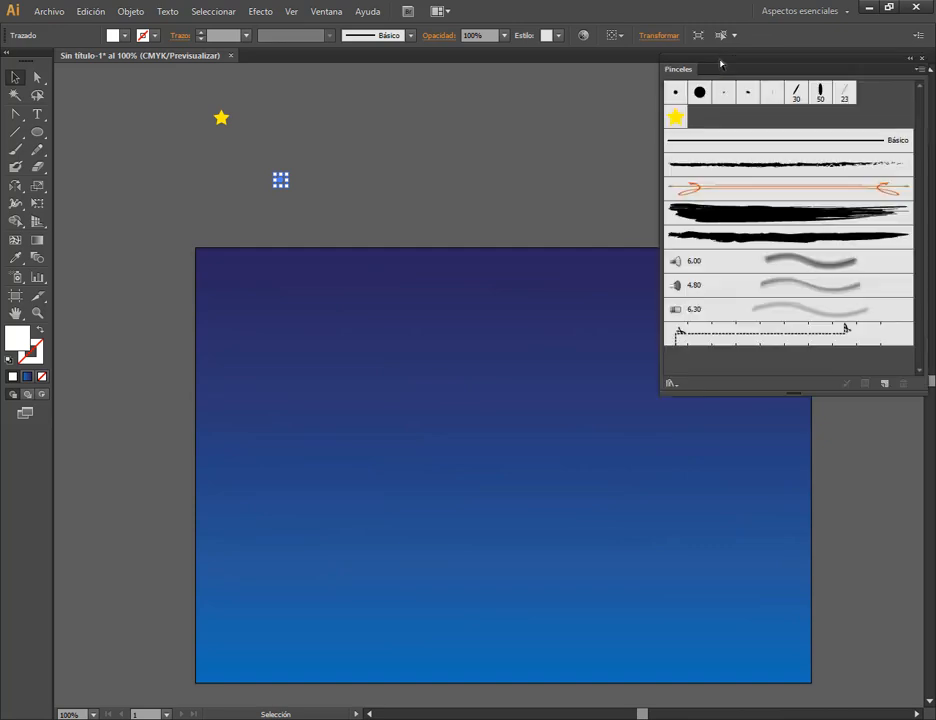
click(888, 384)
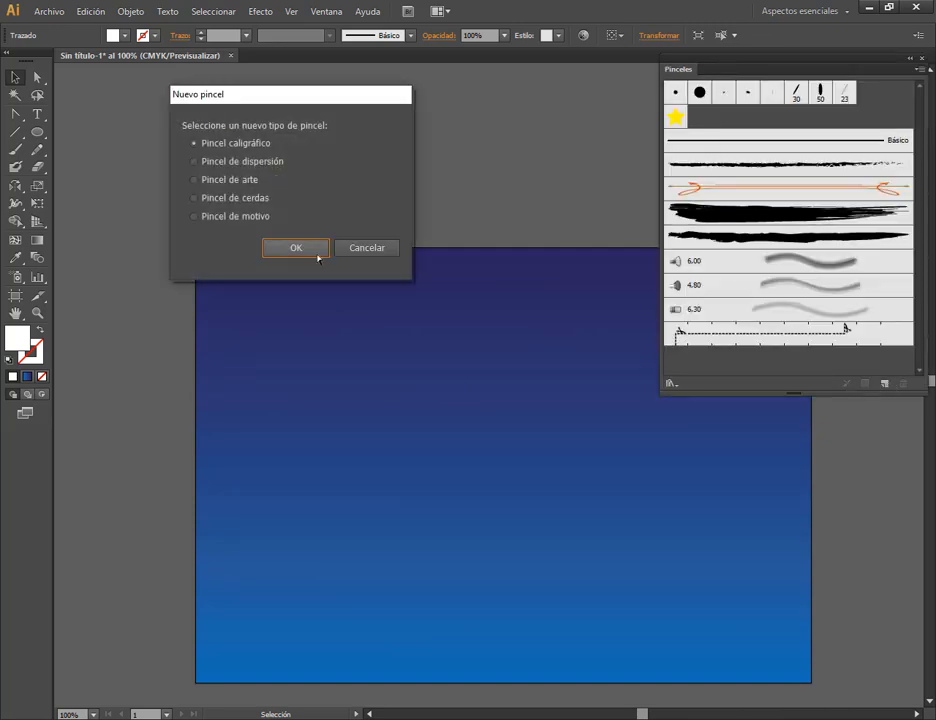
click(255, 163)
click(305, 247)
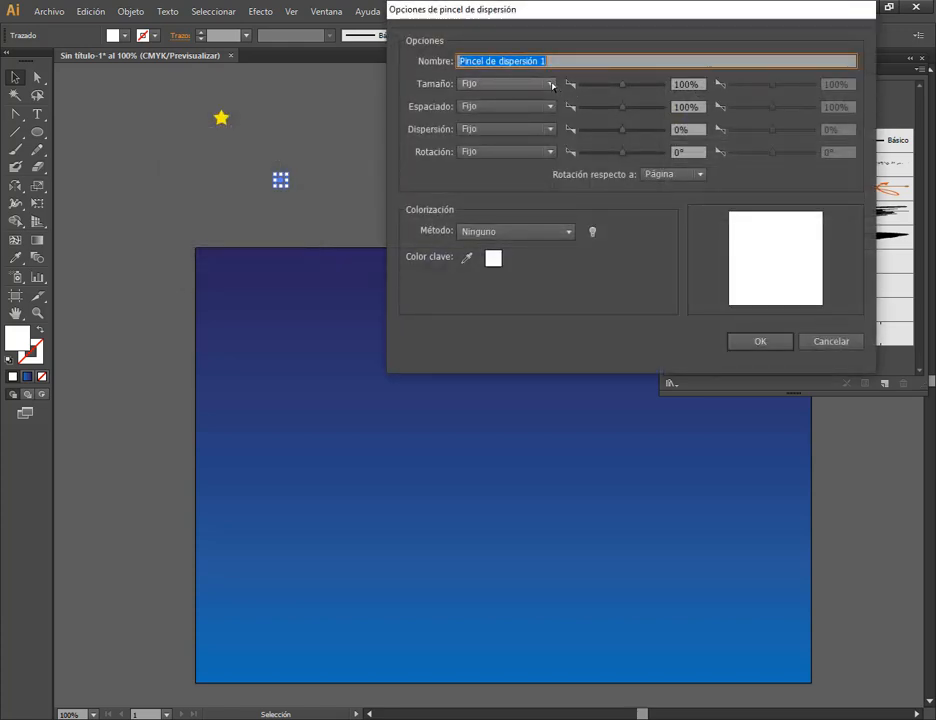
Set the new brush's size, spacing, scatter and rotation all to Al azar.
click(505, 83)
click(520, 116)
click(545, 106)
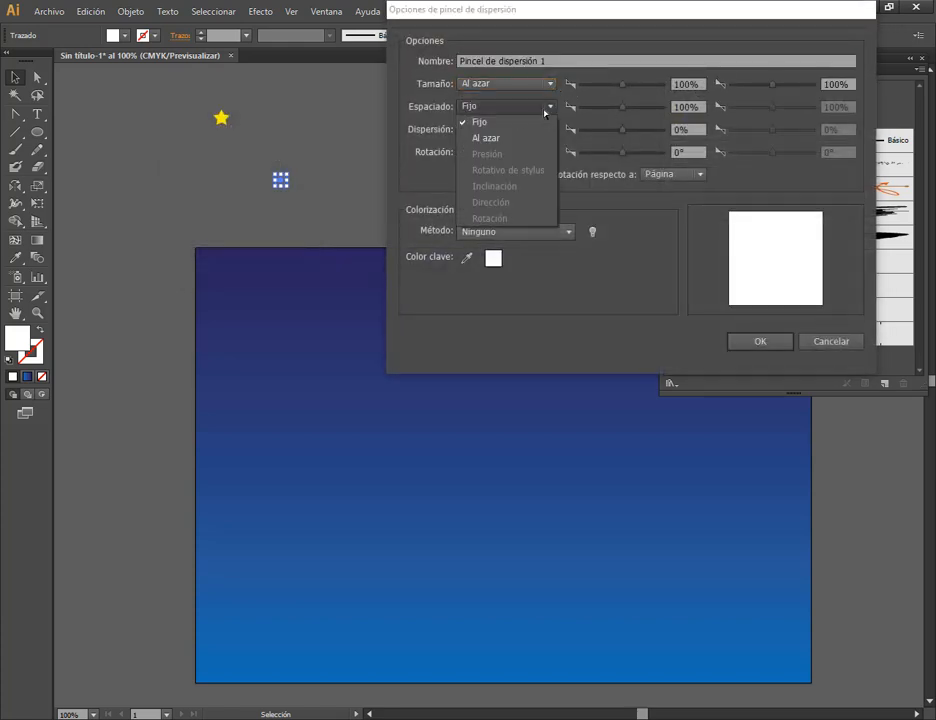
click(512, 139)
click(533, 131)
click(512, 160)
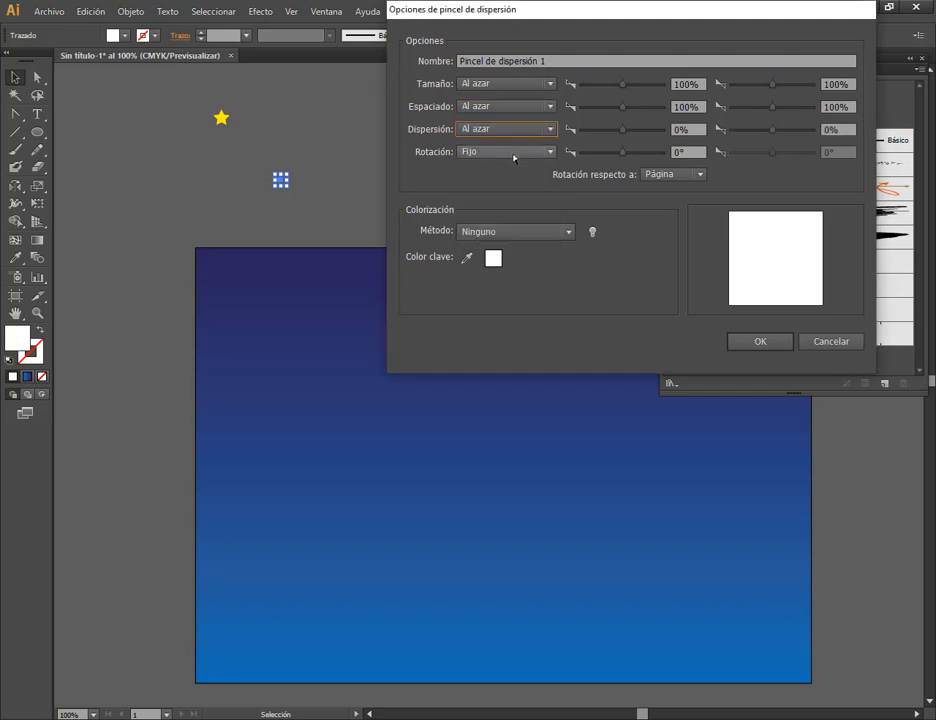
click(510, 154)
click(500, 186)
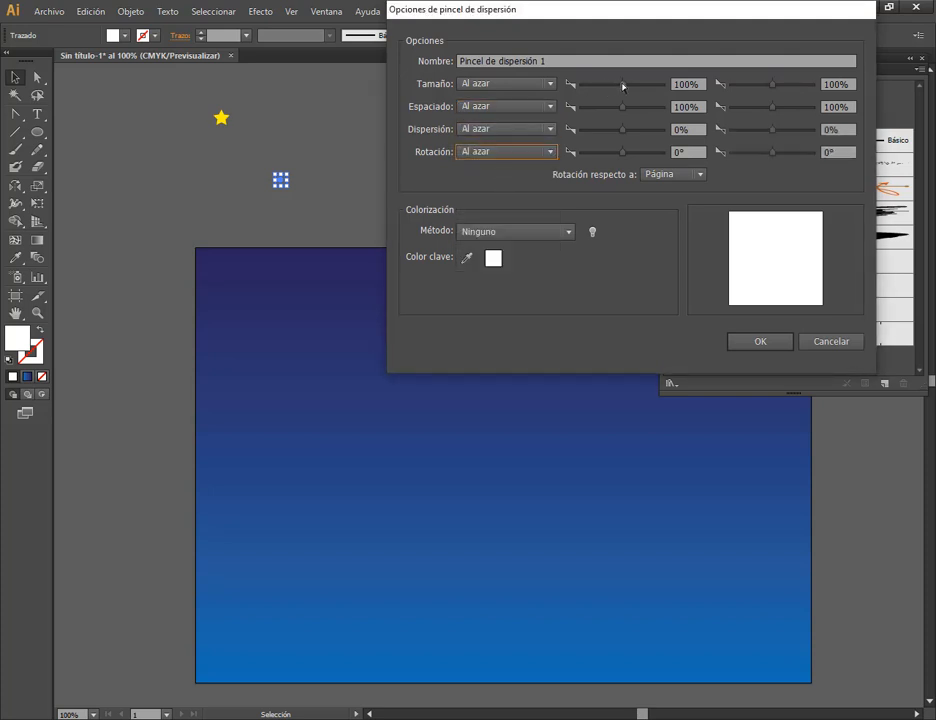
Set the new brush's size range to 103%–232% and its spacing range to 83%–249%.
drag(623, 86, 590, 87)
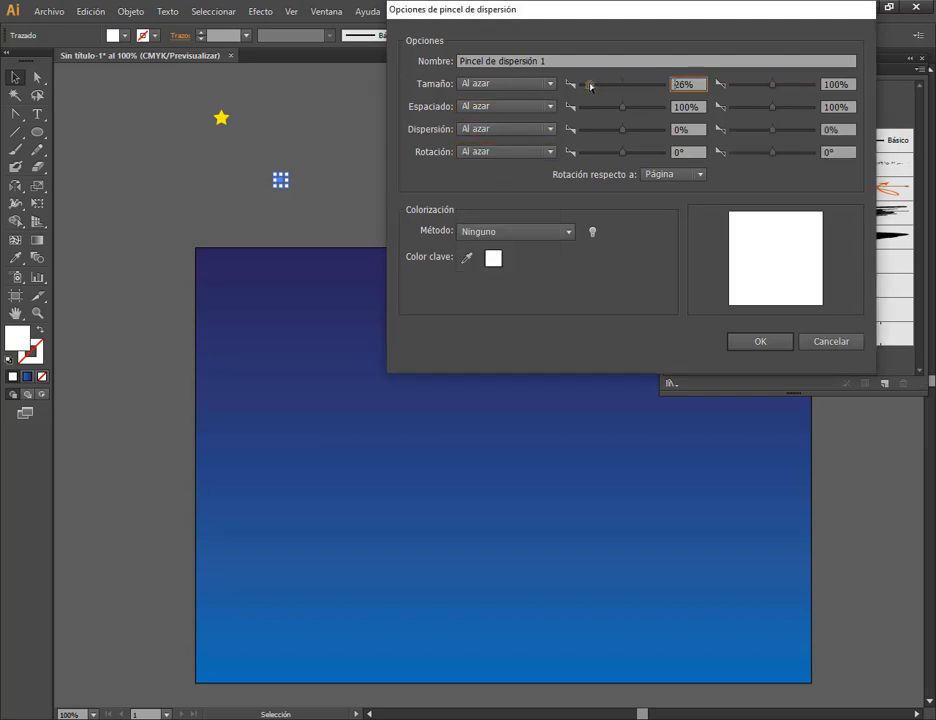
mouse_move(771, 87)
mouse_down()
mouse_move(759, 87)
mouse_move(773, 86)
mouse_up()
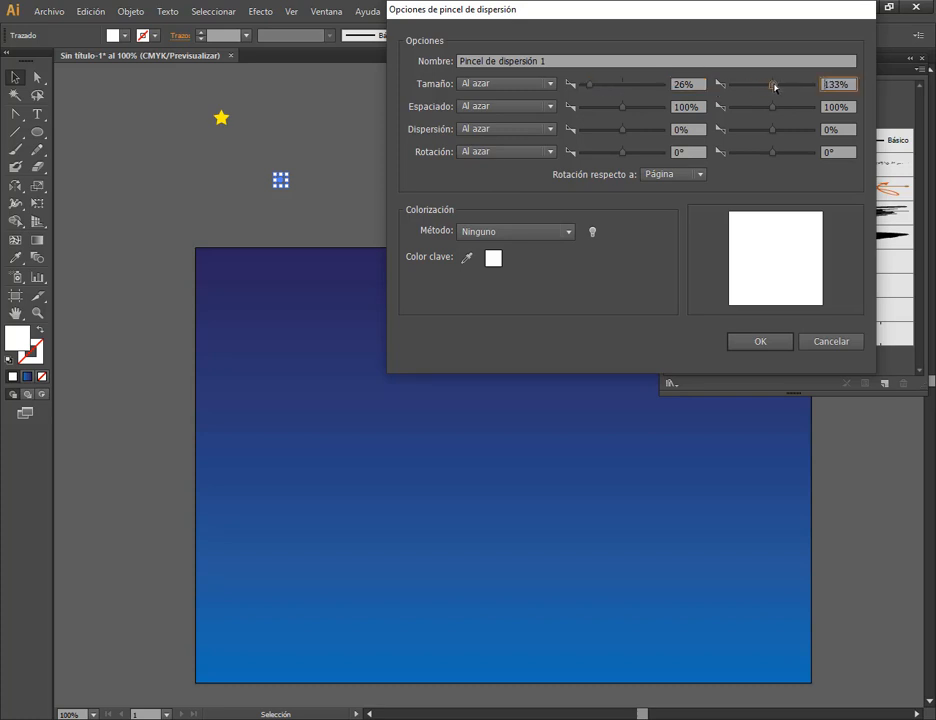
drag(590, 88, 623, 92)
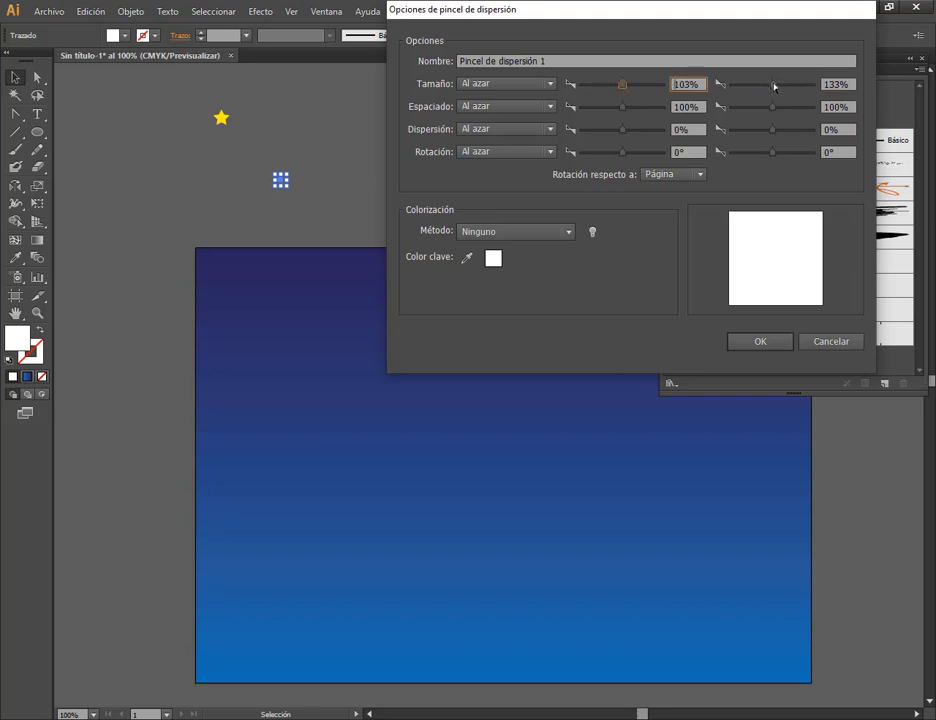
drag(773, 86, 779, 88)
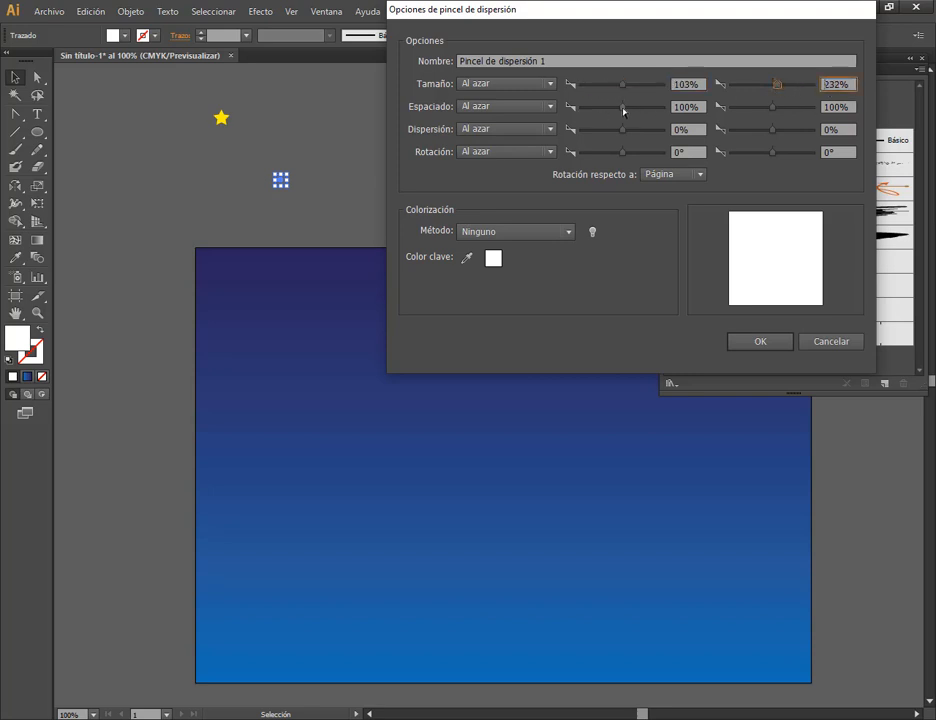
drag(624, 111, 614, 107)
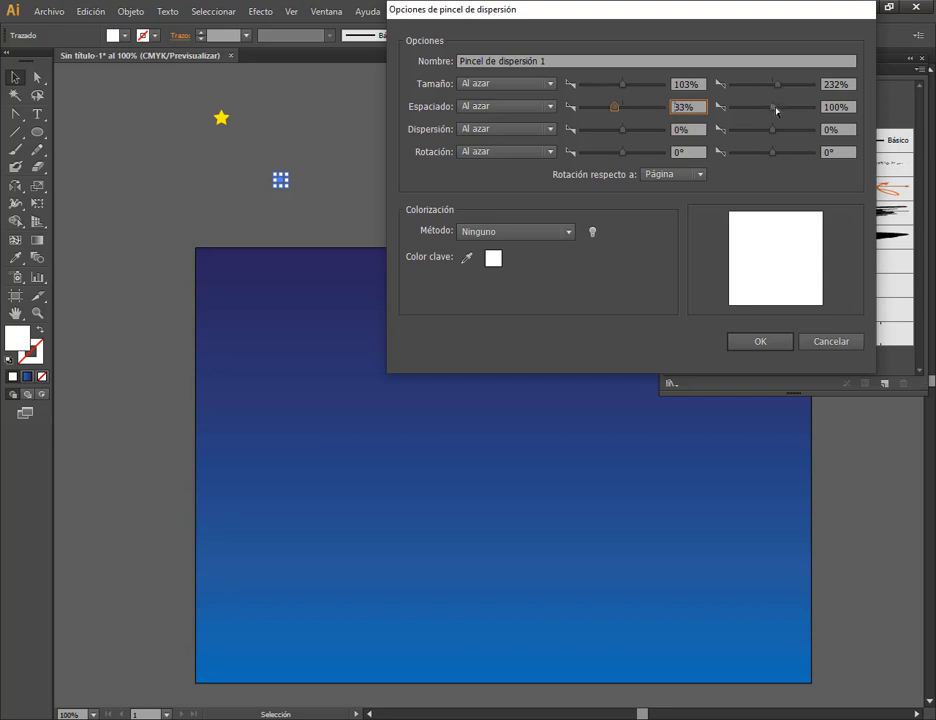
drag(776, 111, 778, 107)
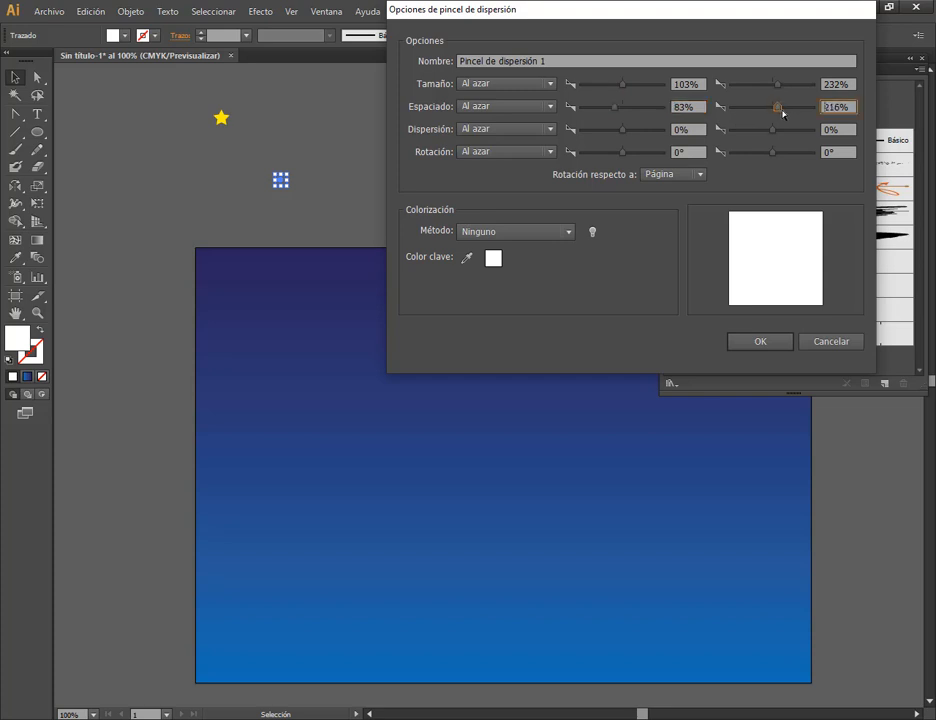
Switch the brush's size, spacing, scatter and rotation all to Fijo and create the white-dot scatter brush.
click(515, 86)
click(514, 99)
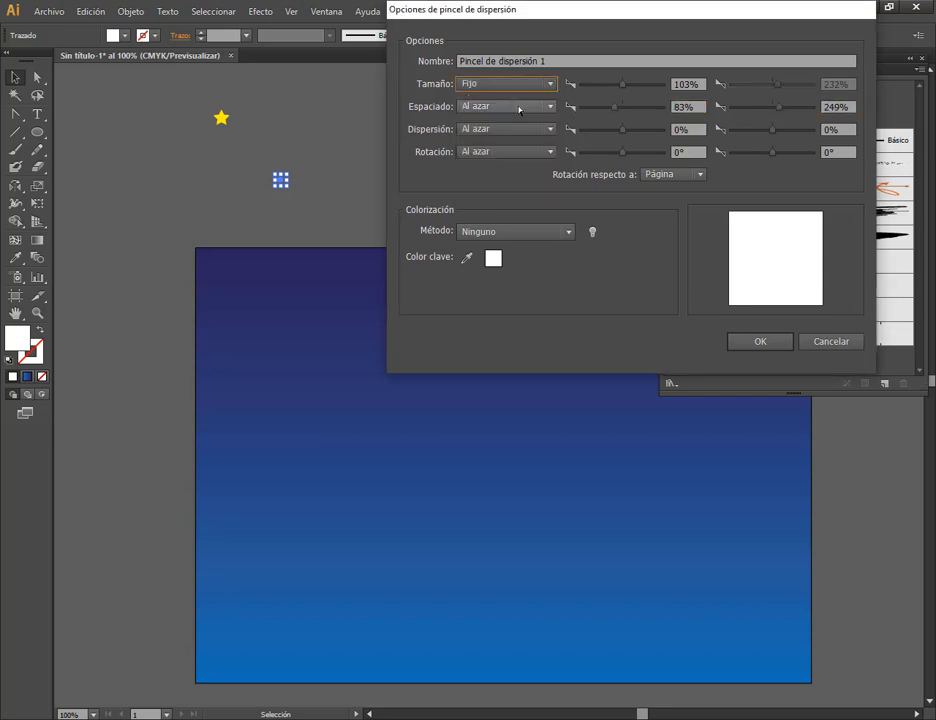
click(519, 107)
click(520, 125)
click(520, 130)
click(520, 146)
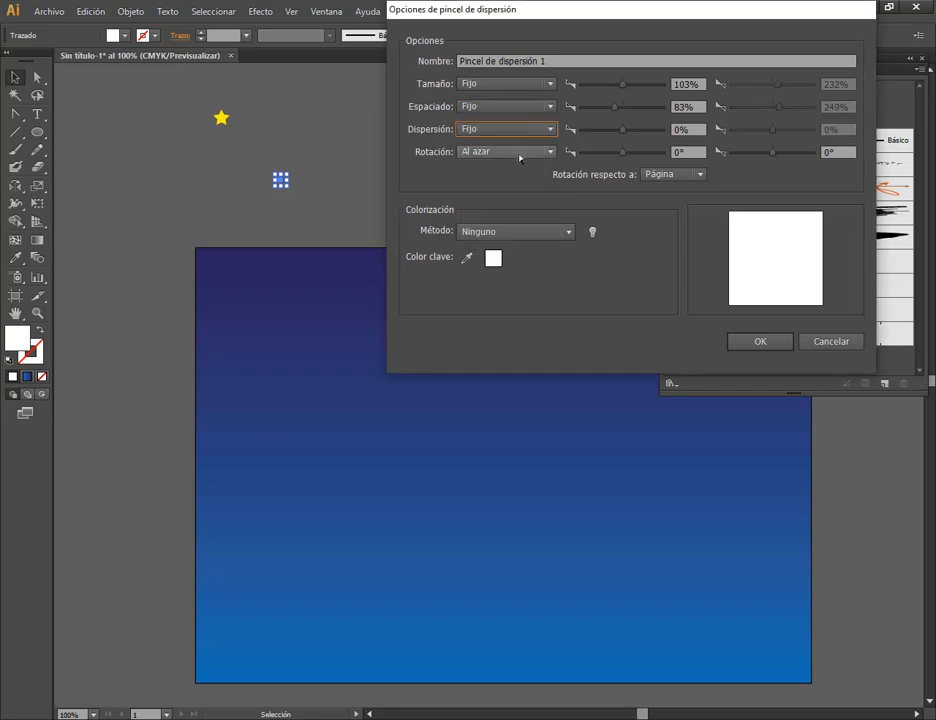
click(520, 152)
click(515, 167)
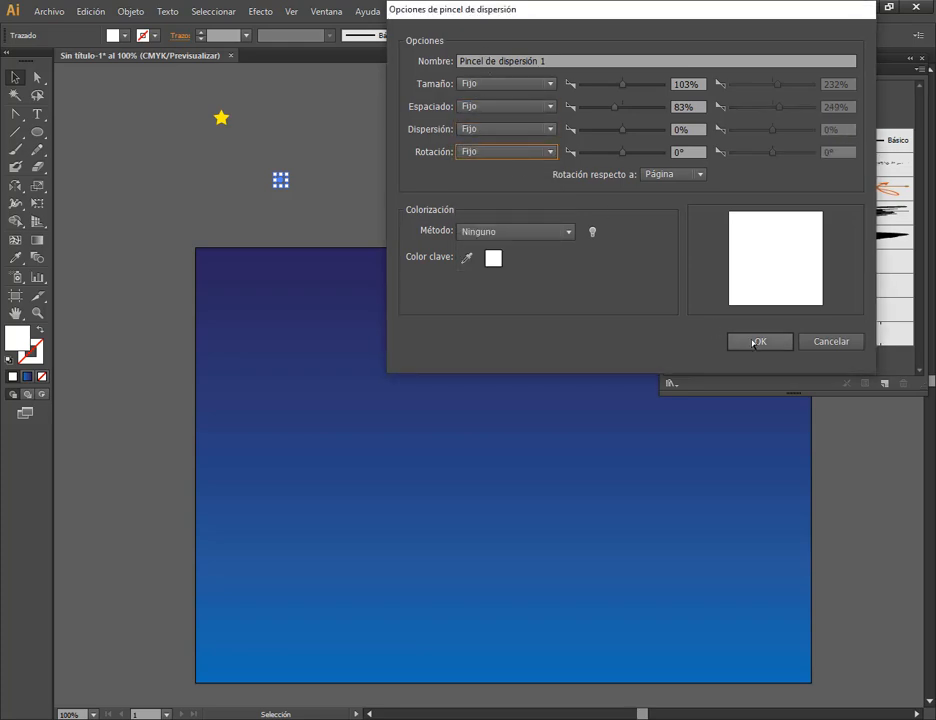
click(757, 342)
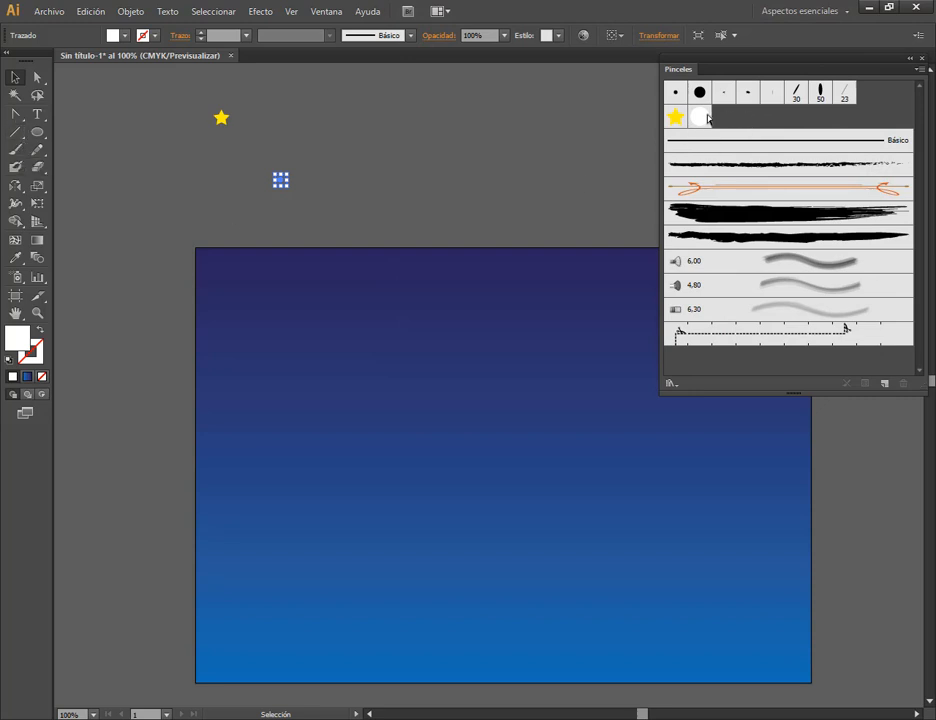
Paint a long wavy stroke with the white-dot brush across the upper part of the gradient background.
click(459, 191)
click(15, 148)
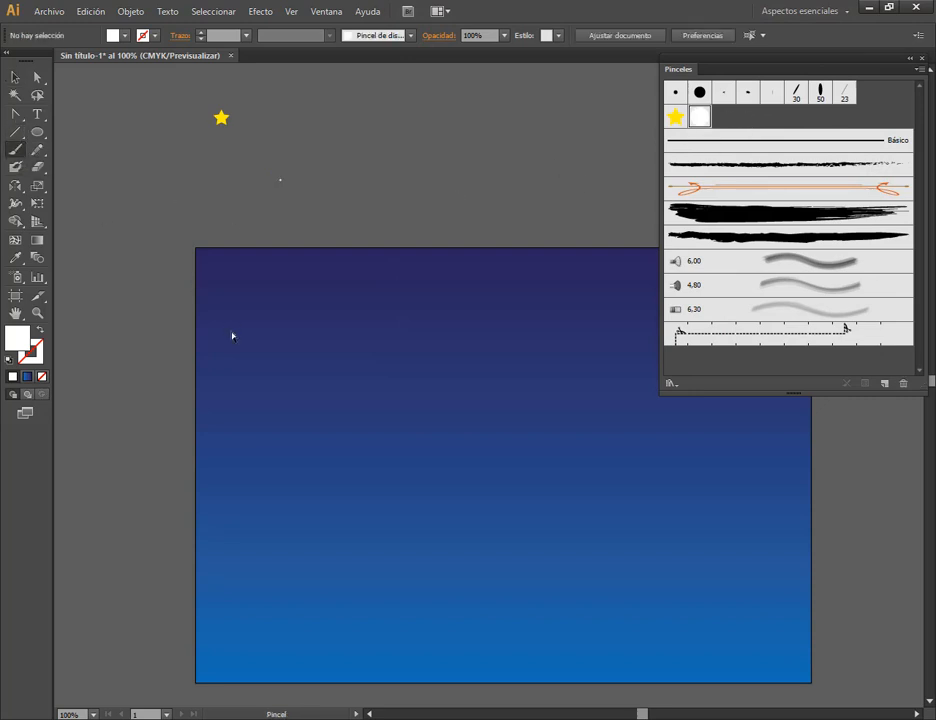
mouse_move(237, 344)
mouse_down()
mouse_move(335, 332)
mouse_move(436, 384)
mouse_up()
mouse_move(593, 377)
mouse_down()
mouse_move(666, 381)
mouse_move(706, 399)
mouse_up()
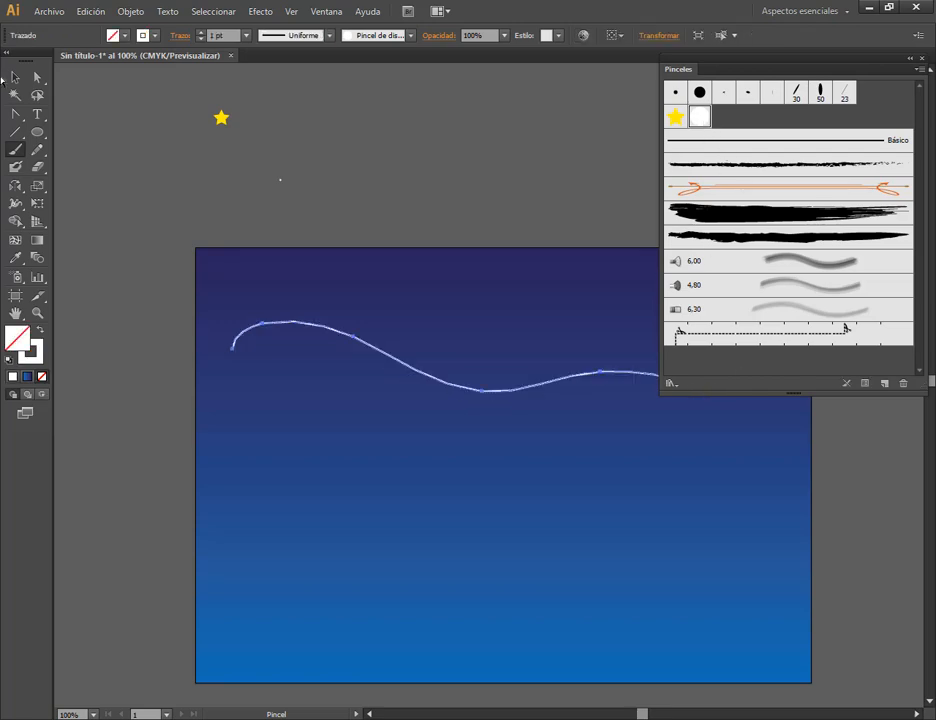
key(v)
Edit the white-dot brush with preview on, setting its size to Al azar with a range of 72% to 136%.
double_click(701, 118)
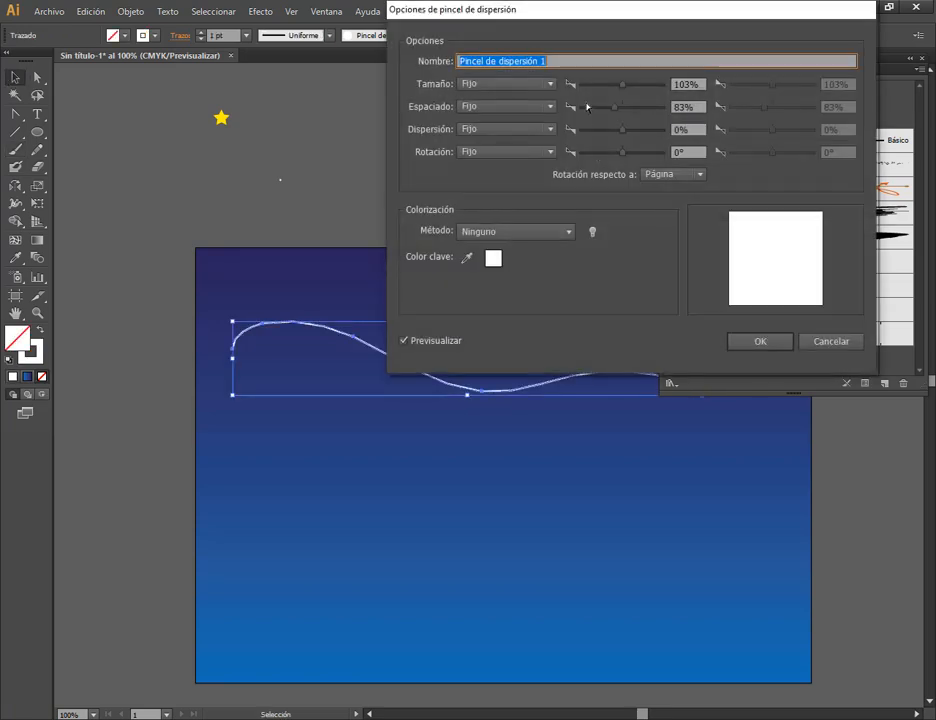
drag(558, 12, 589, 12)
click(577, 86)
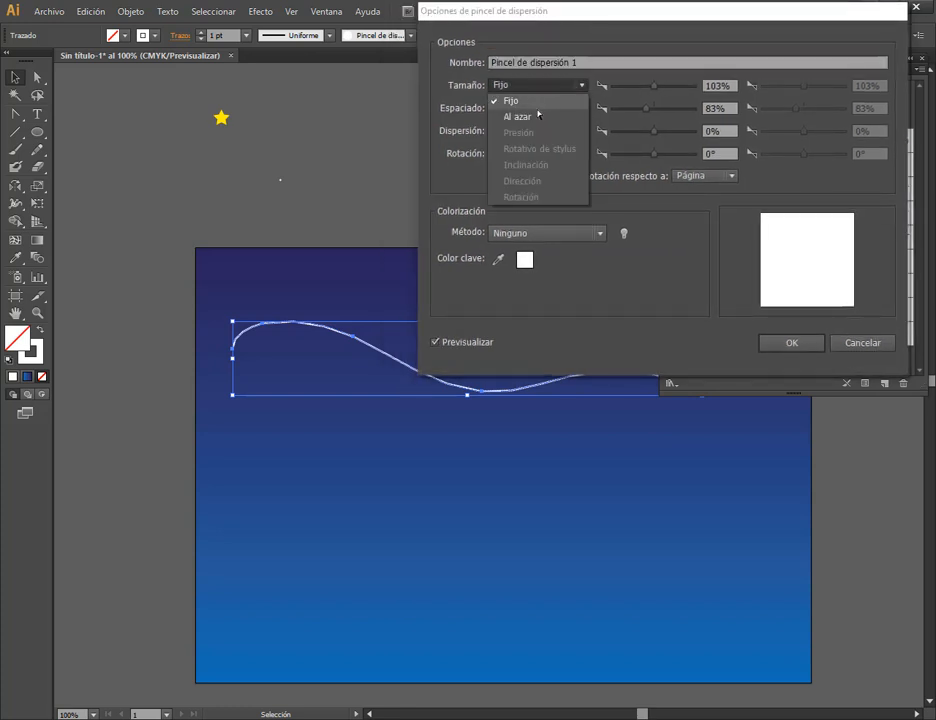
click(536, 117)
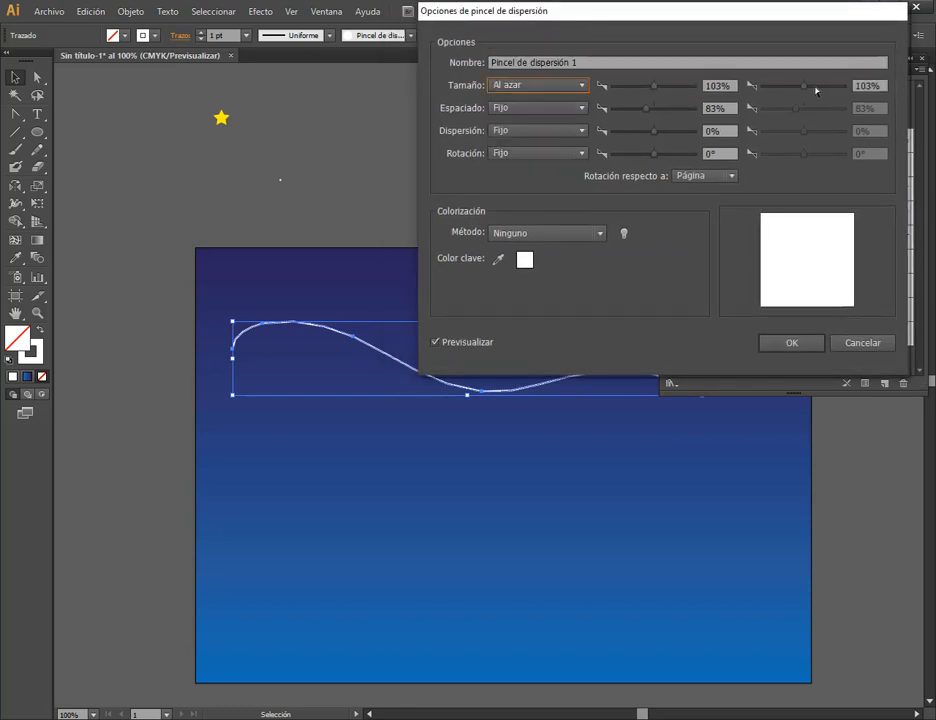
mouse_move(805, 87)
mouse_down()
mouse_move(817, 88)
mouse_move(805, 88)
mouse_up()
drag(657, 87, 641, 88)
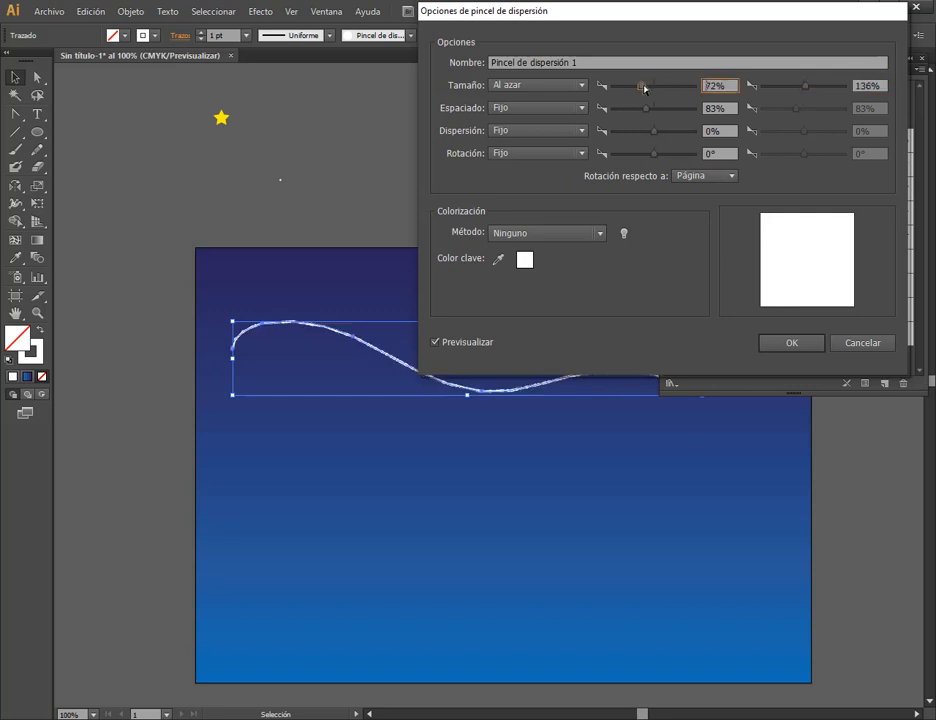
Set the brush's spacing (Espaciado) to Al azar with a range of 478% to 706%.
click(555, 108)
click(512, 140)
drag(646, 108, 670, 115)
drag(800, 109, 831, 115)
drag(510, 13, 553, 25)
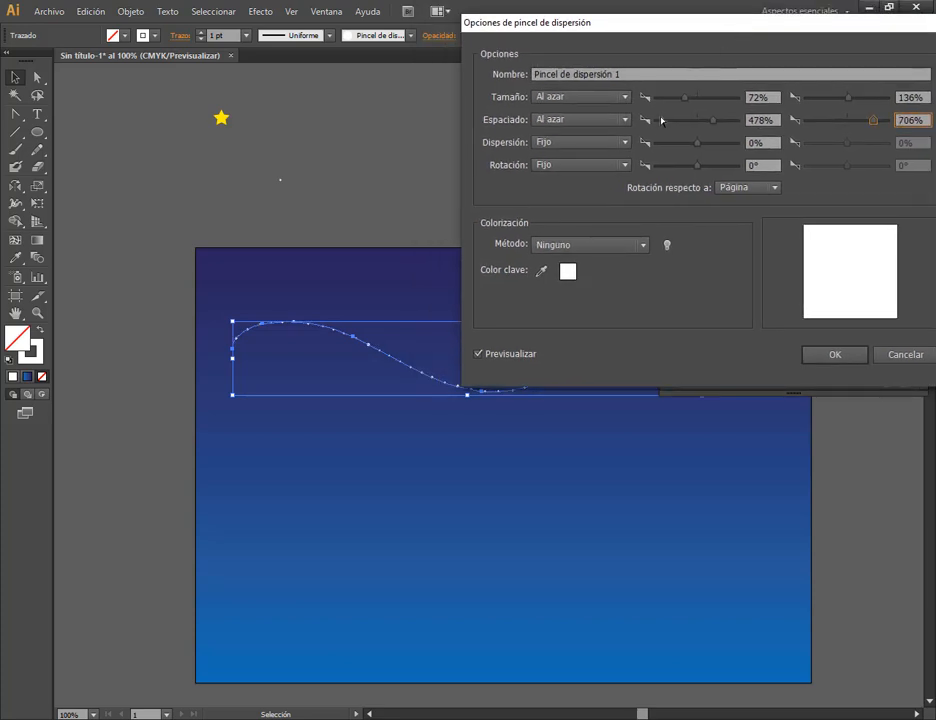
Set the brush's scatter (Dispersión) to Al azar with a range of -770% to 789%.
click(564, 142)
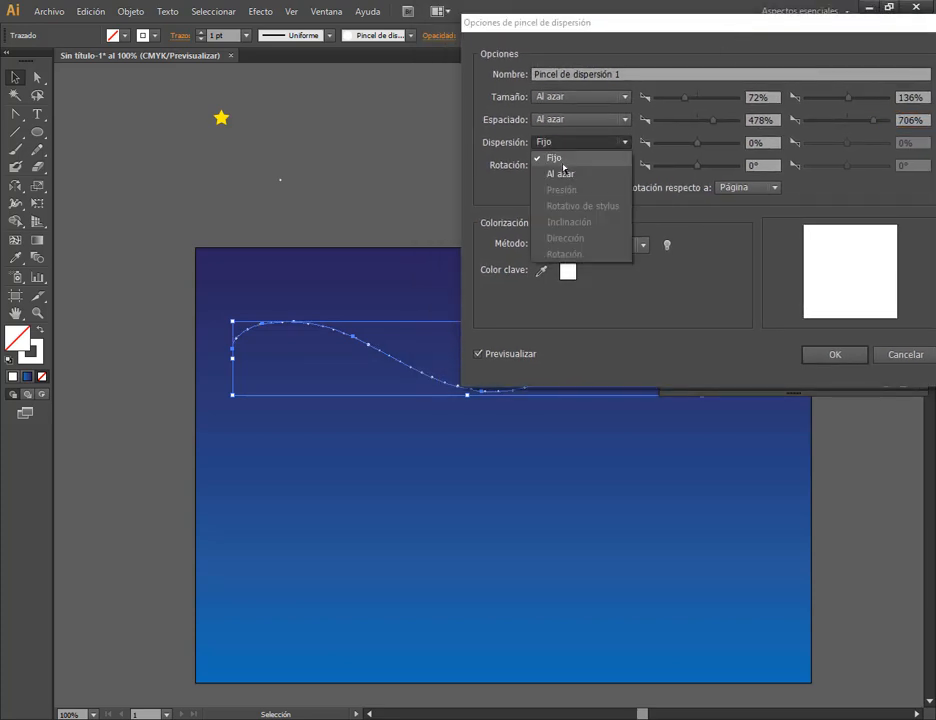
click(560, 174)
drag(697, 142, 666, 147)
drag(850, 147, 878, 143)
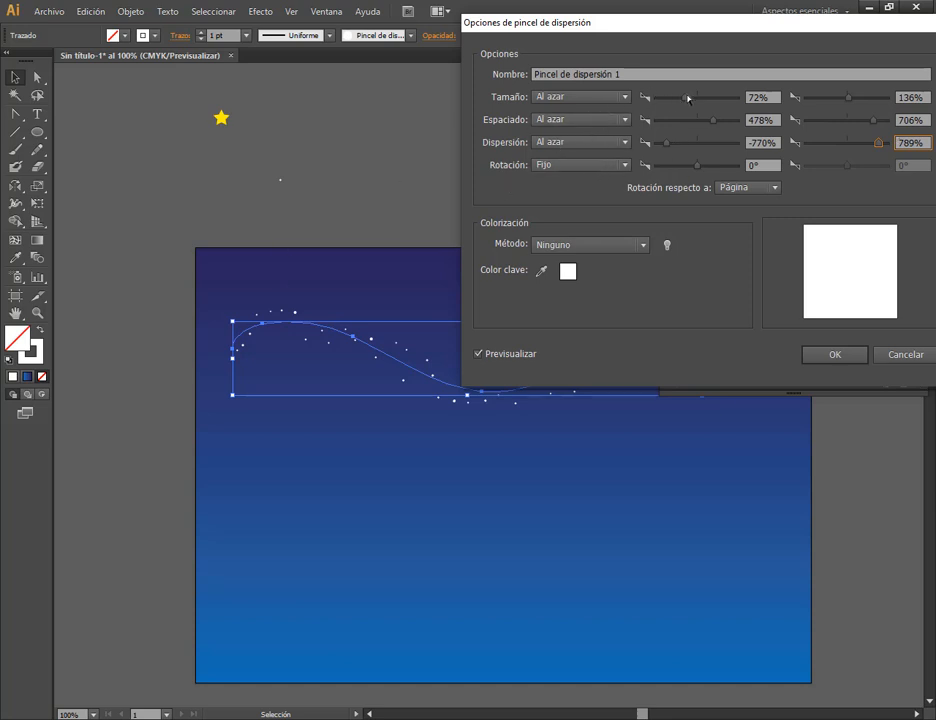
Set the brush's size range to 29%–119% and spacing range to 428%–1000%, apply the options and deselect the stroke.
drag(685, 99, 669, 103)
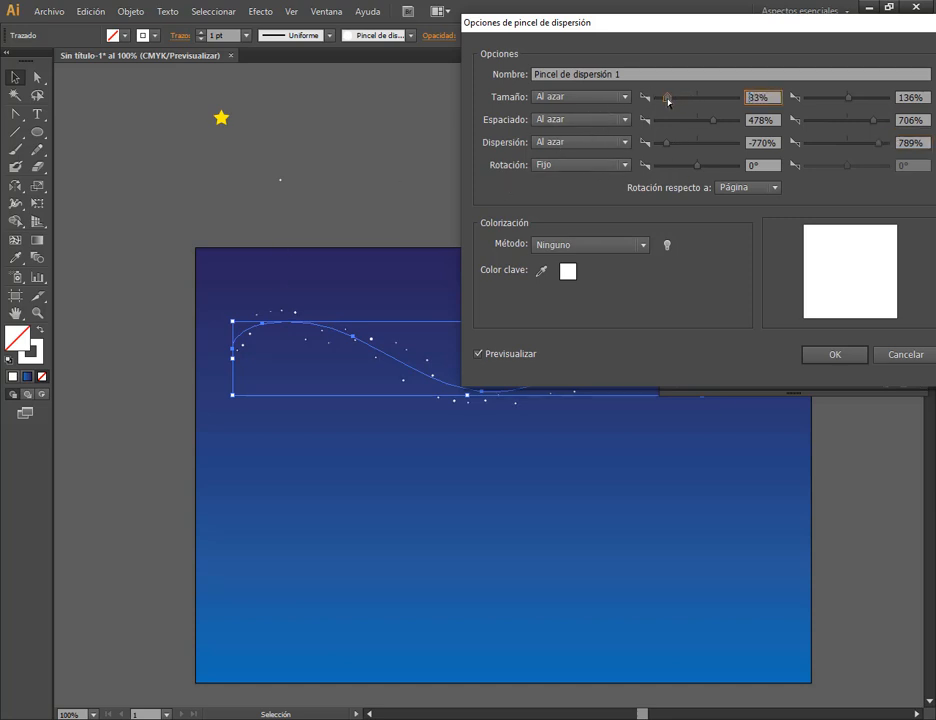
mouse_move(851, 101)
mouse_down()
mouse_move(862, 103)
mouse_move(848, 98)
mouse_up()
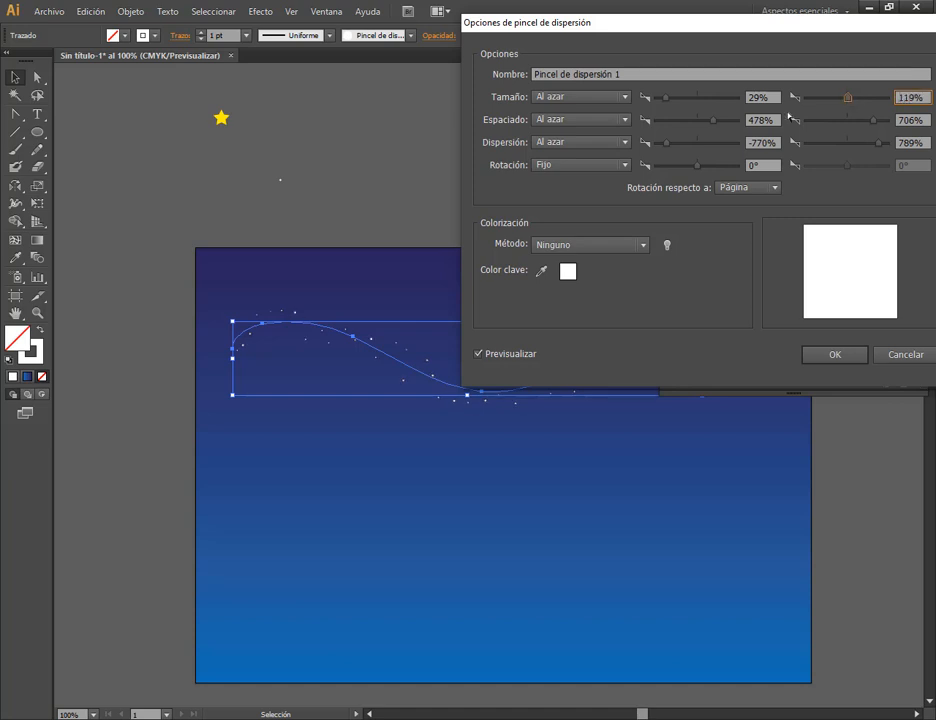
mouse_move(718, 126)
mouse_down()
mouse_move(735, 126)
mouse_move(727, 123)
mouse_up()
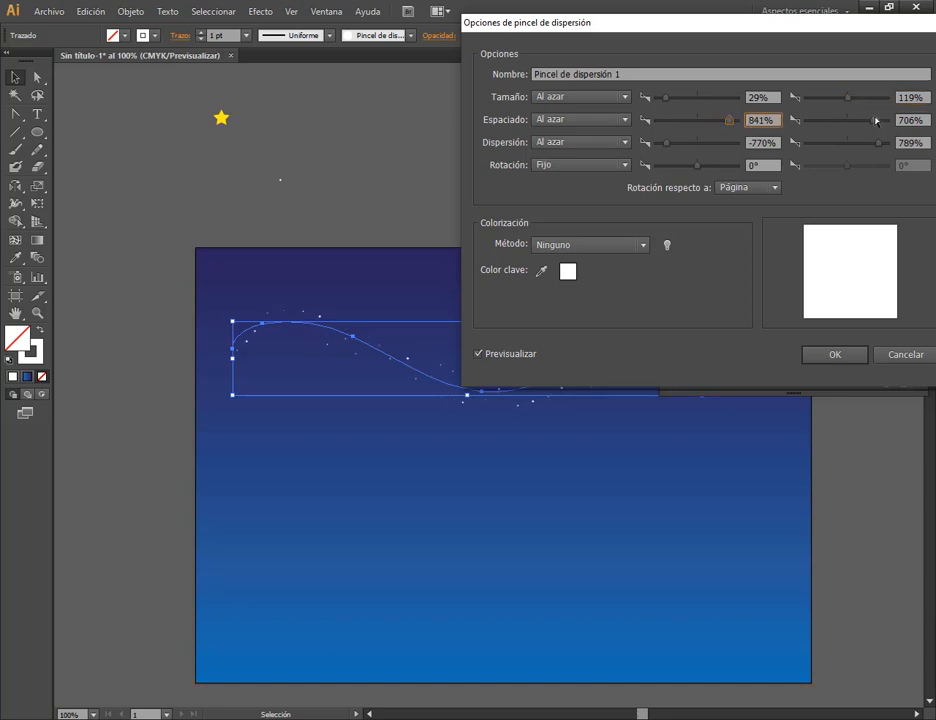
drag(877, 122, 889, 121)
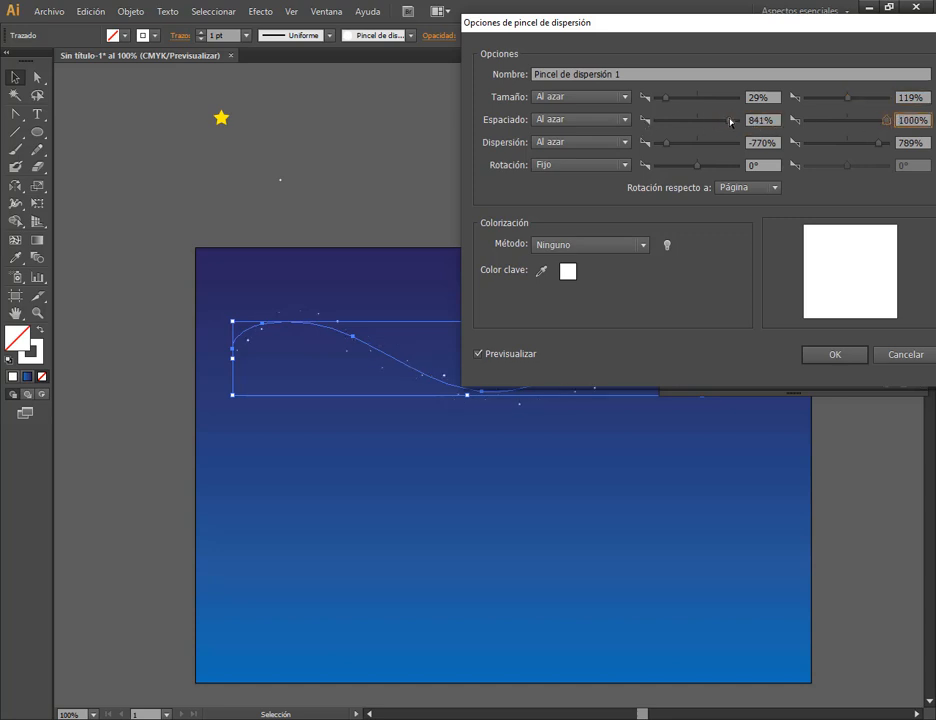
drag(731, 122, 708, 125)
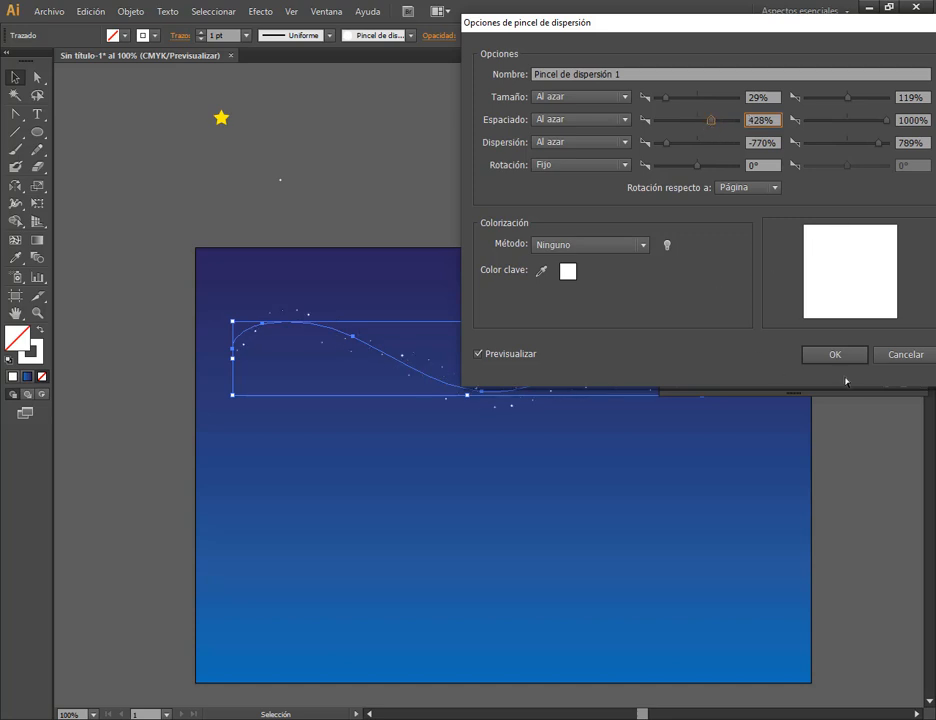
click(828, 356)
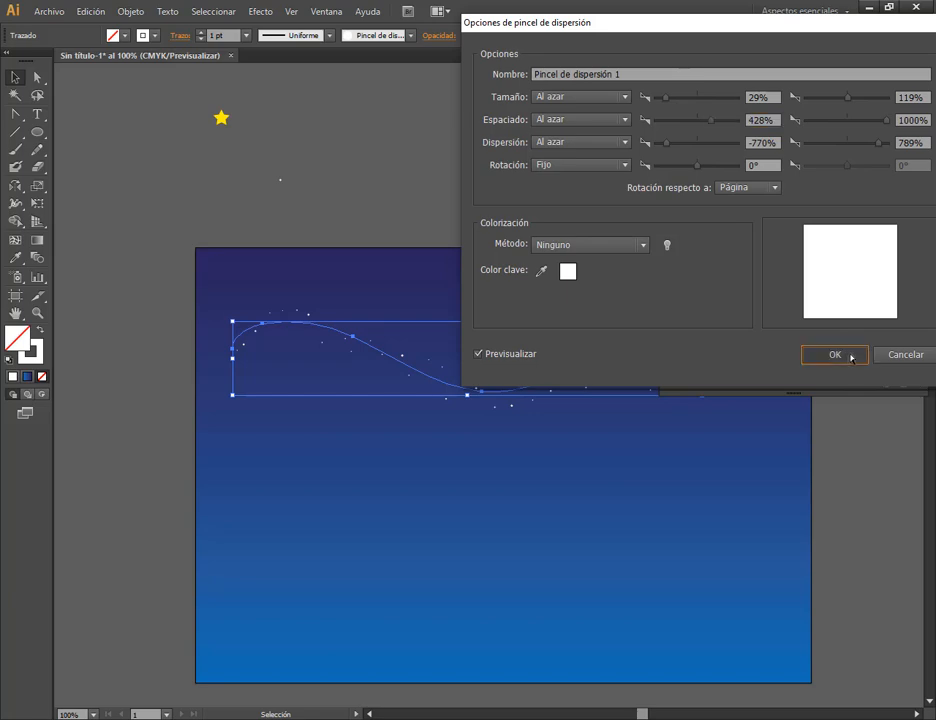
click(450, 386)
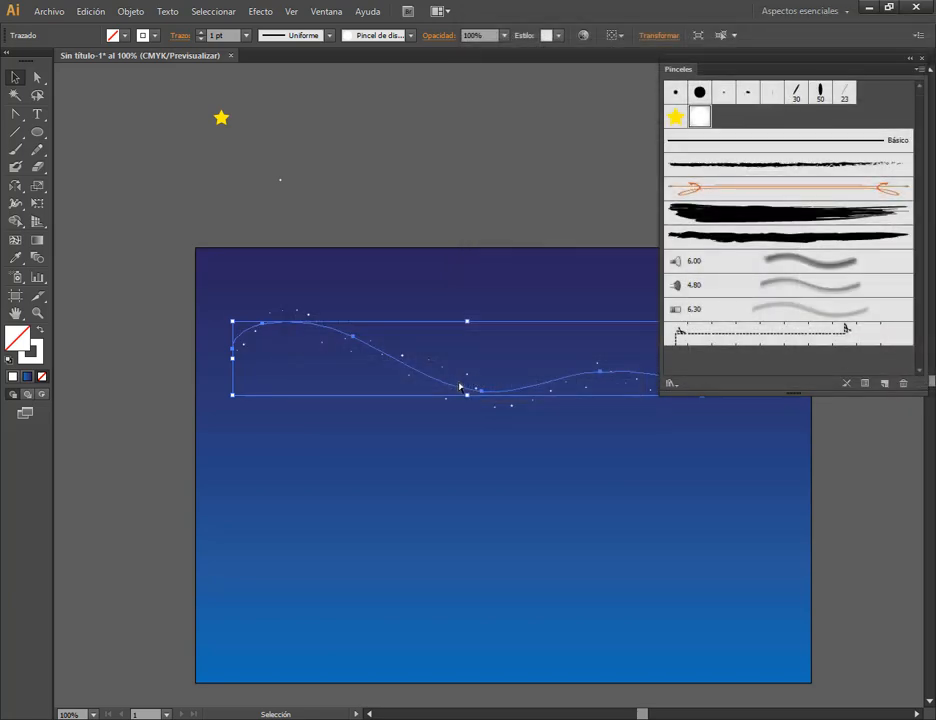
click(416, 288)
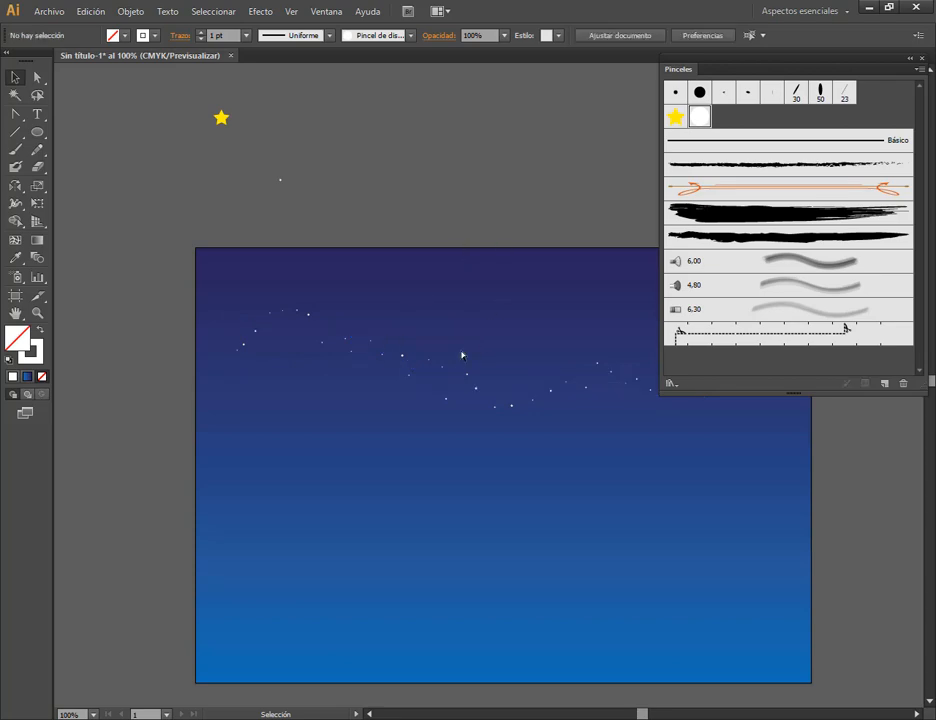
double_click(700, 118)
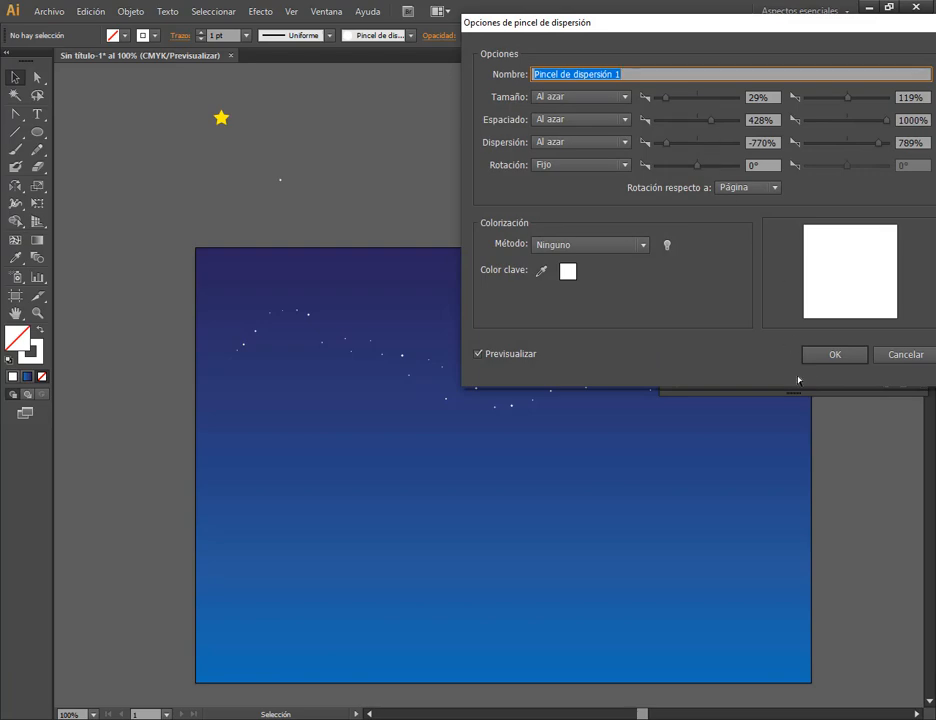
click(834, 355)
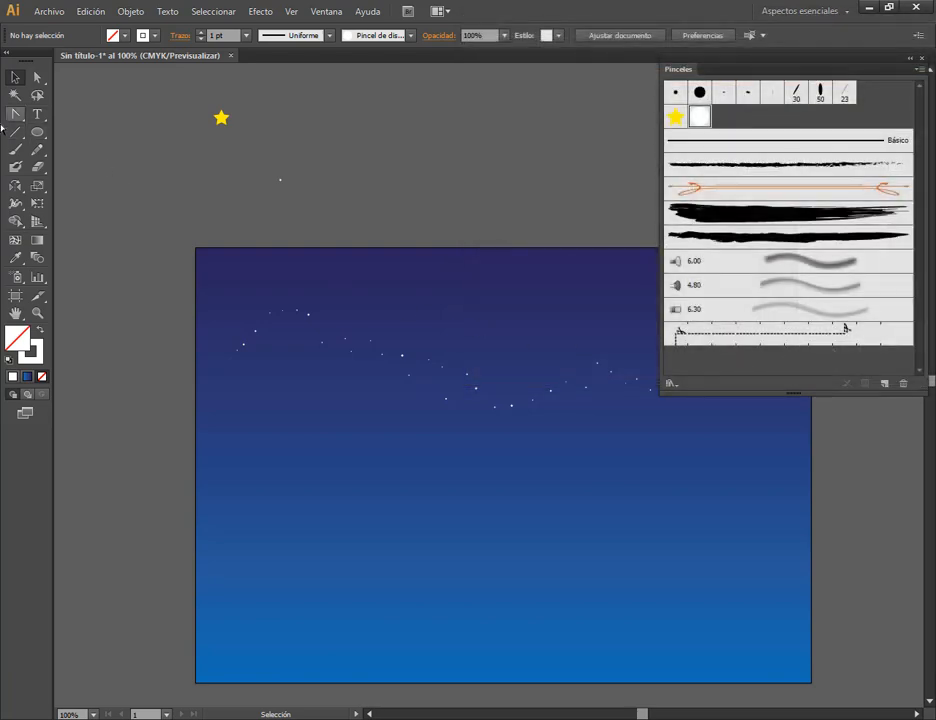
Paint several short strokes and one long winding stroke of white dots to fill the gradient background.
click(15, 149)
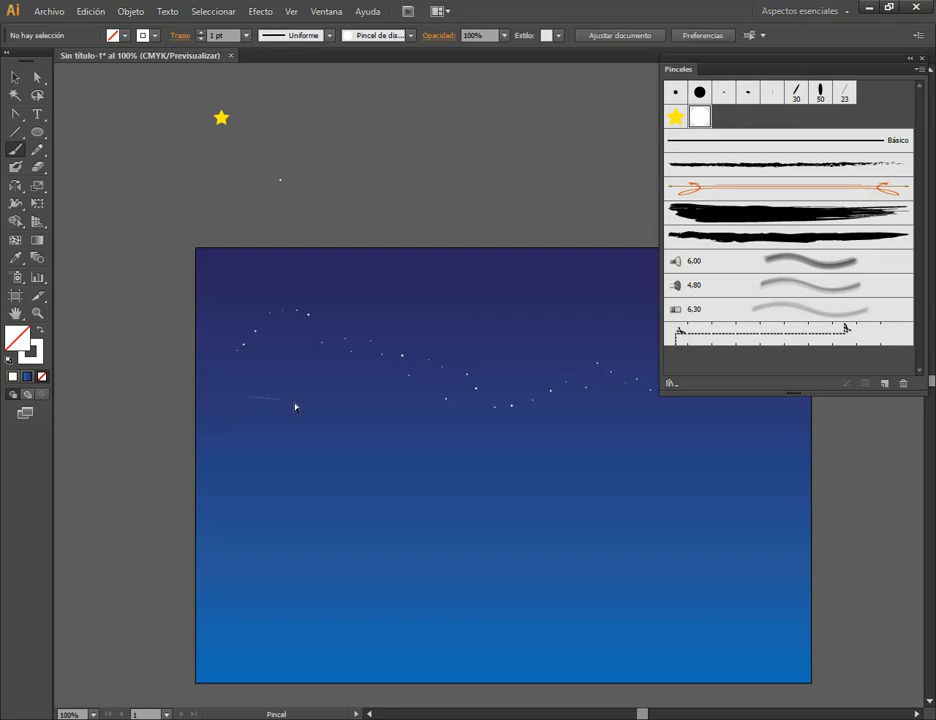
drag(296, 407, 372, 445)
drag(510, 476, 610, 506)
drag(706, 488, 768, 510)
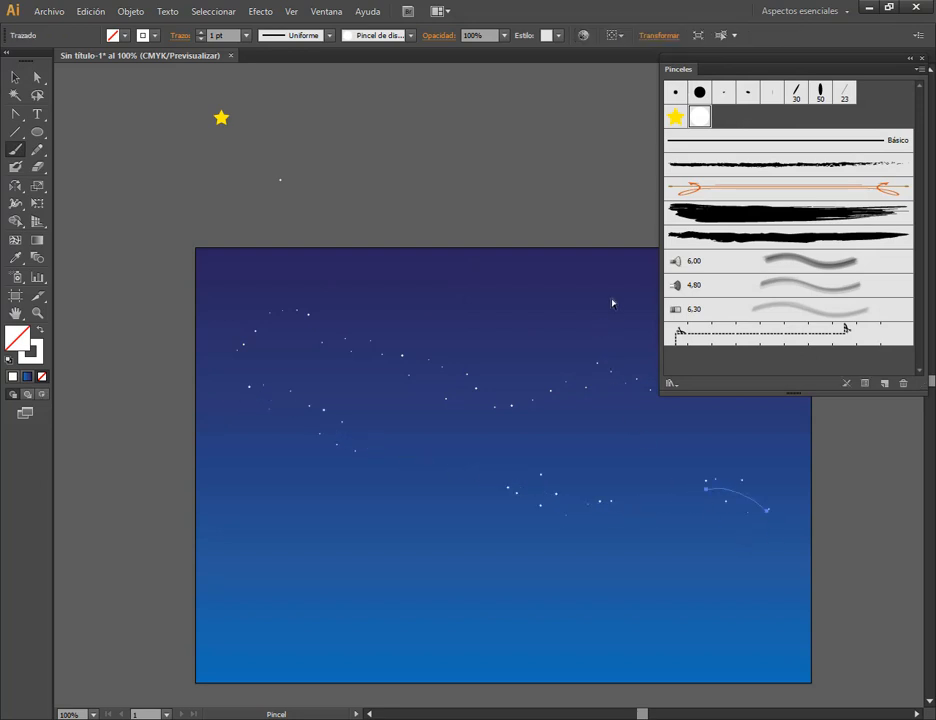
drag(606, 286, 566, 324)
drag(471, 309, 436, 304)
mouse_move(409, 451)
mouse_down()
mouse_move(458, 491)
mouse_move(378, 538)
mouse_up()
mouse_move(617, 510)
mouse_down()
mouse_move(771, 419)
mouse_move(631, 416)
mouse_move(550, 294)
mouse_move(445, 230)
mouse_move(333, 280)
mouse_move(272, 348)
mouse_move(242, 453)
mouse_up()
drag(387, 297, 450, 343)
drag(713, 606, 740, 613)
Move the long winding dot stroke slightly down so its upper dots sit closer to the artboard.
click(15, 77)
click(556, 242)
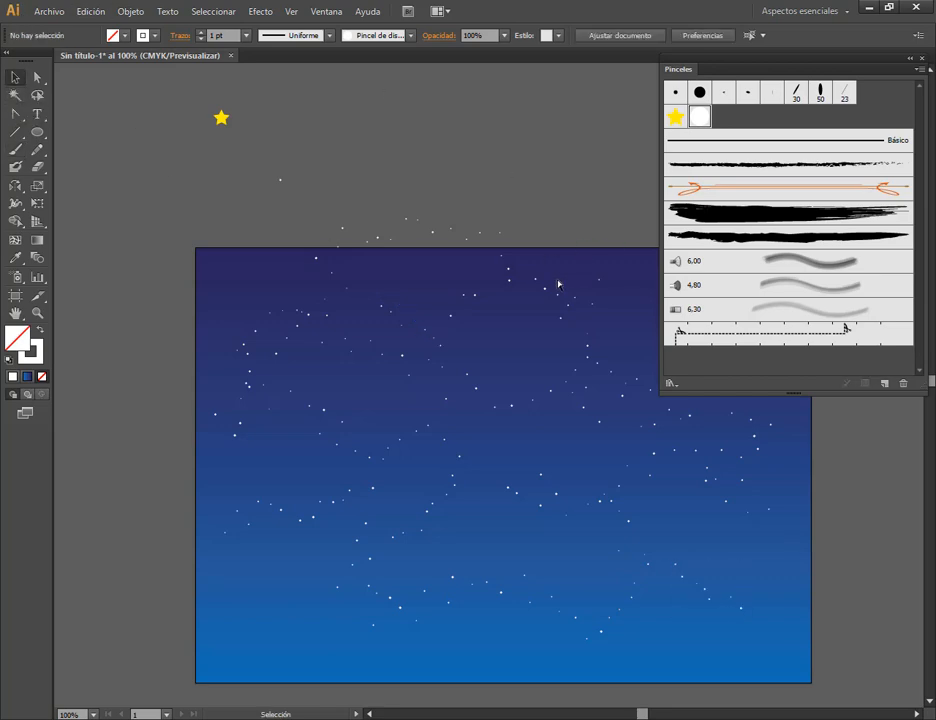
drag(550, 292, 541, 320)
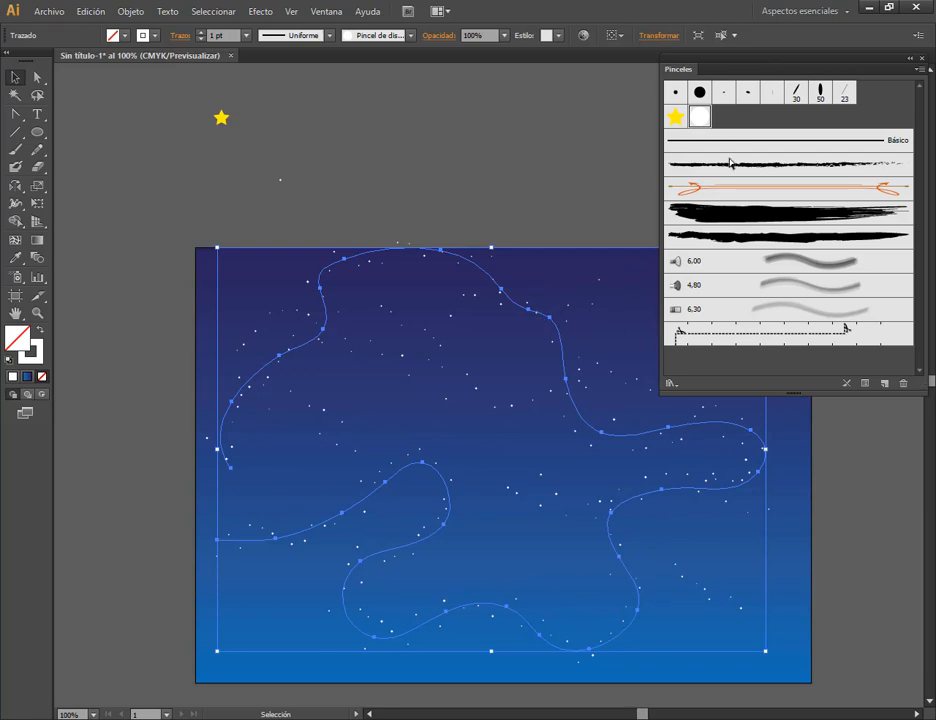
Set the white-dot brush's minimum size to 27%, spacing to 13%–939% and scatter to -1000%–808%, apply the options and deselect the stroke.
double_click(700, 120)
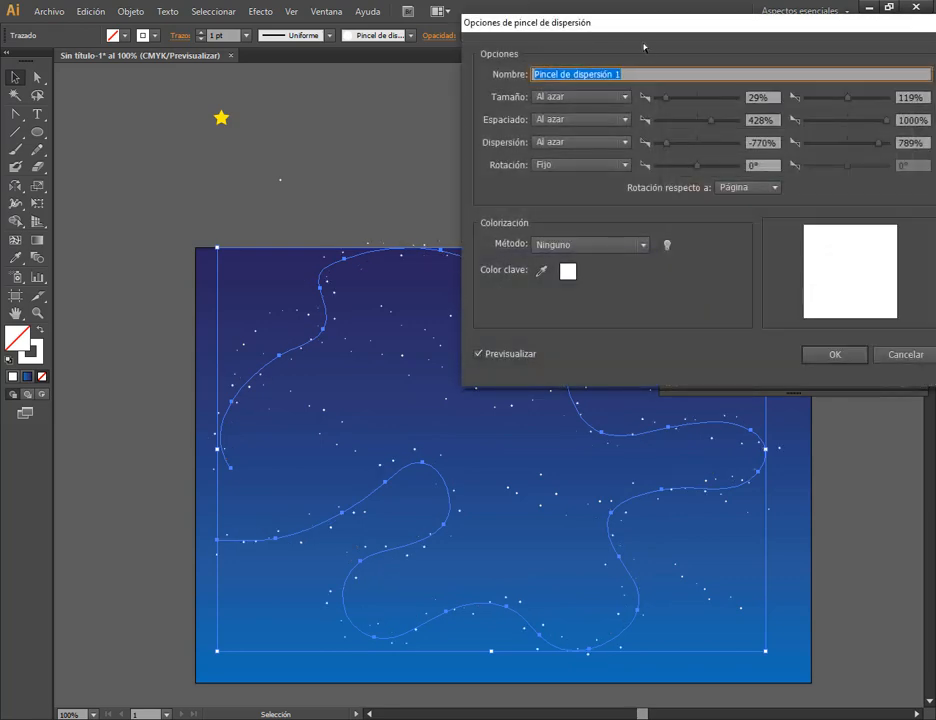
click(669, 99)
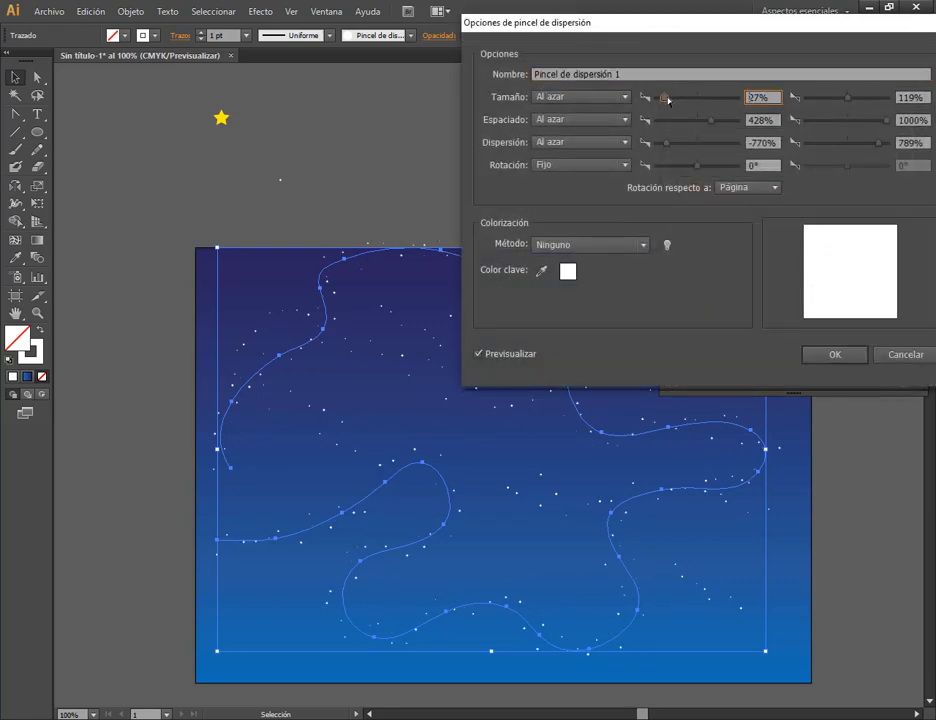
drag(709, 121, 659, 121)
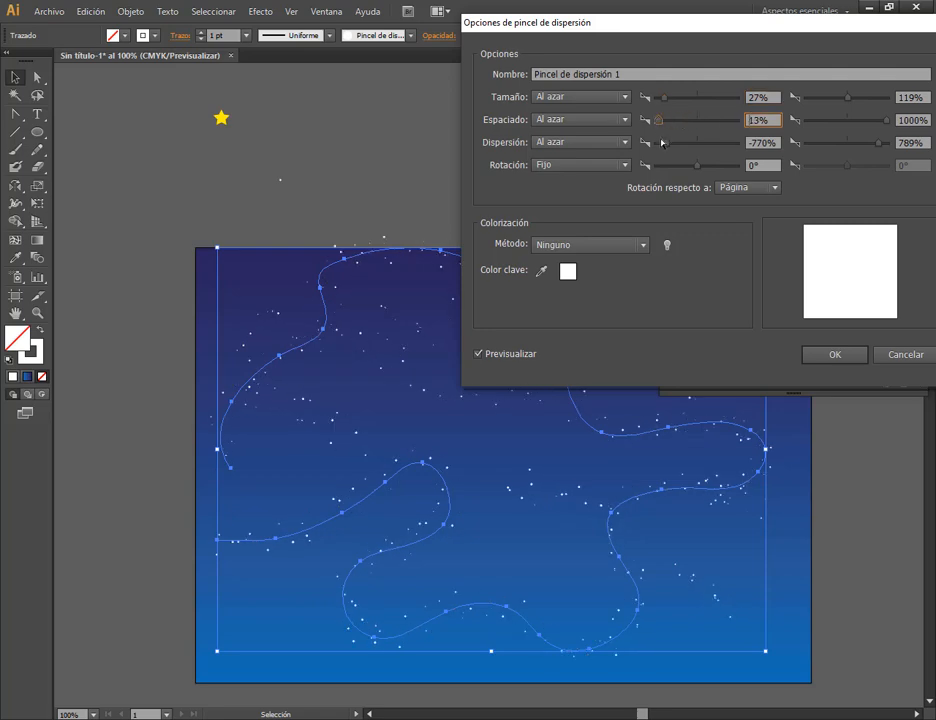
drag(667, 145, 654, 148)
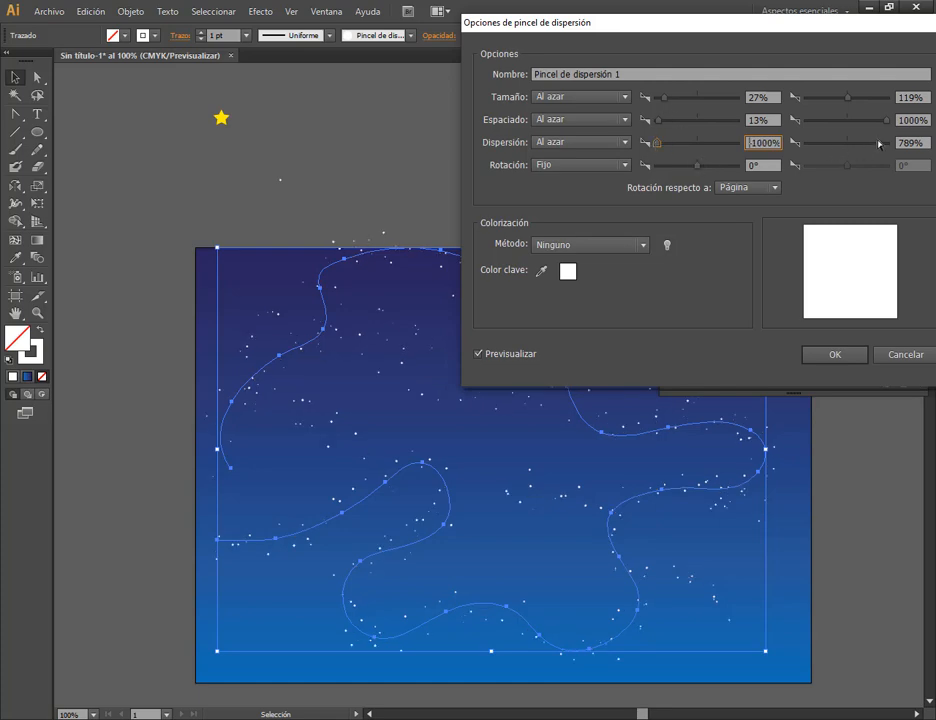
mouse_move(880, 145)
mouse_down()
mouse_move(858, 148)
mouse_move(874, 147)
mouse_move(877, 120)
mouse_move(845, 122)
mouse_move(884, 124)
mouse_up()
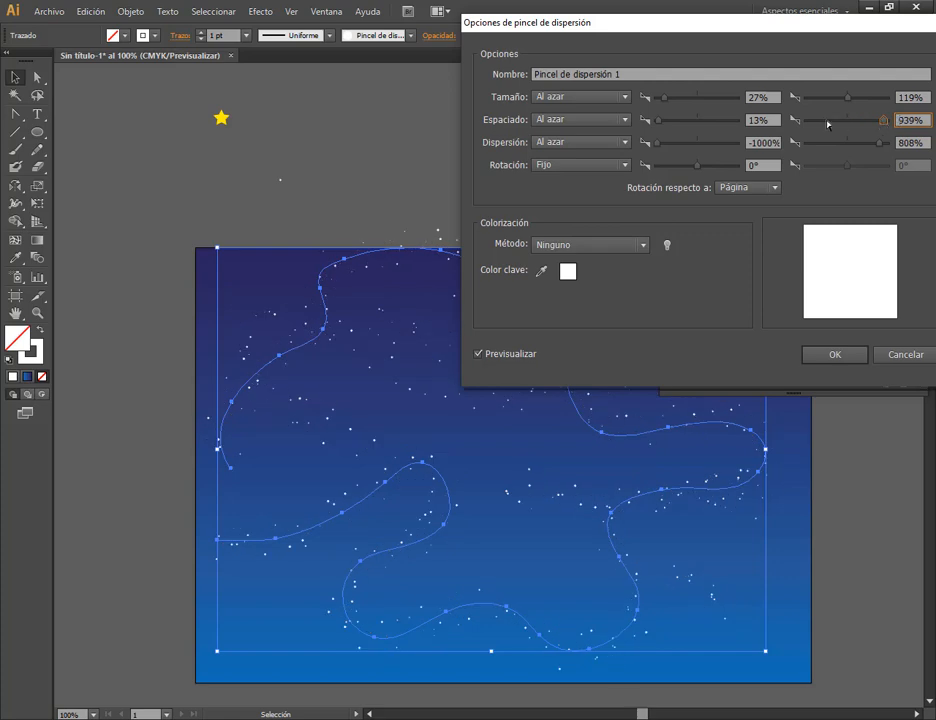
drag(665, 124, 660, 127)
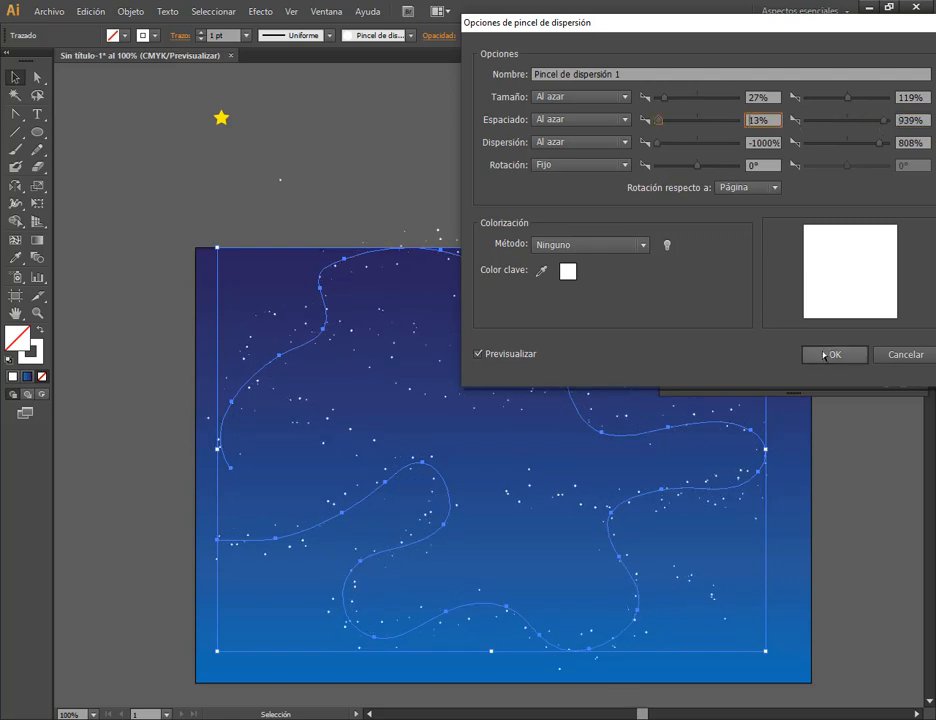
click(832, 355)
click(459, 387)
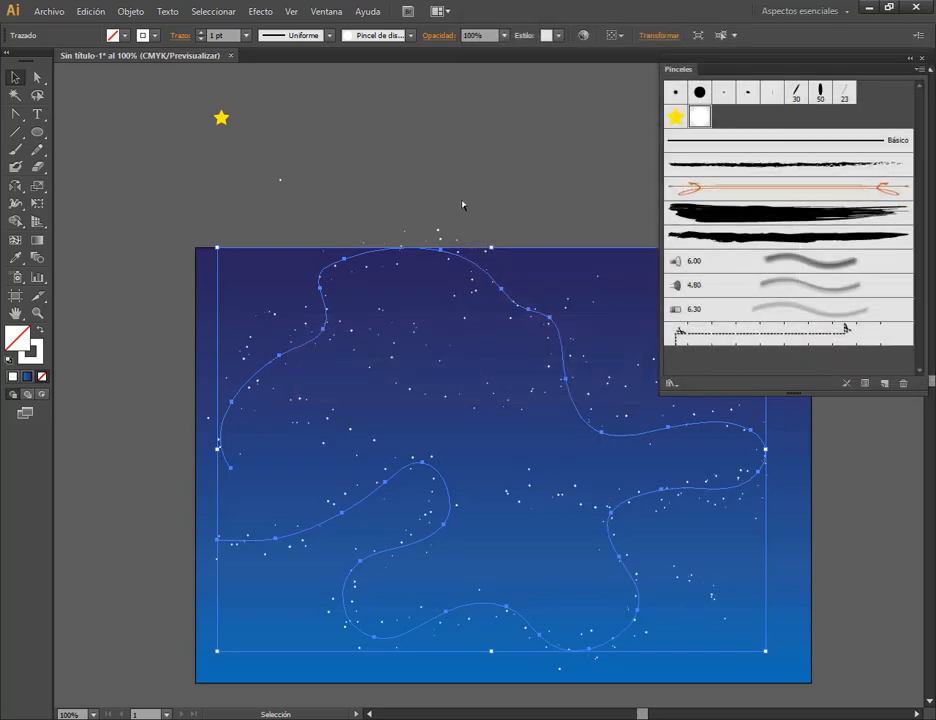
click(464, 203)
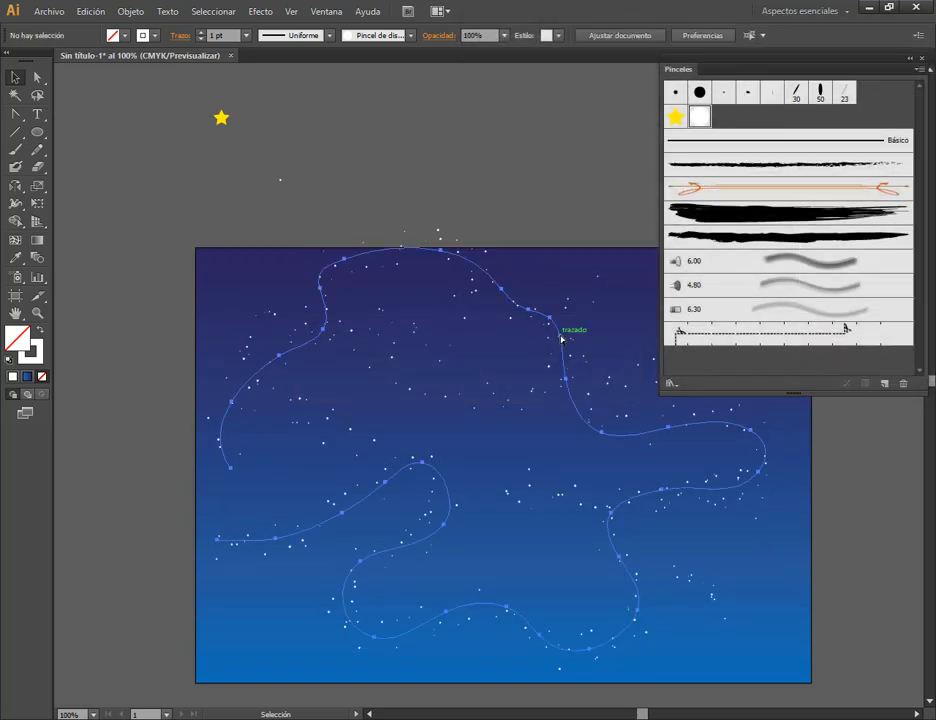
Delete all the painted white-dot strokes from the gradient background.
click(560, 335)
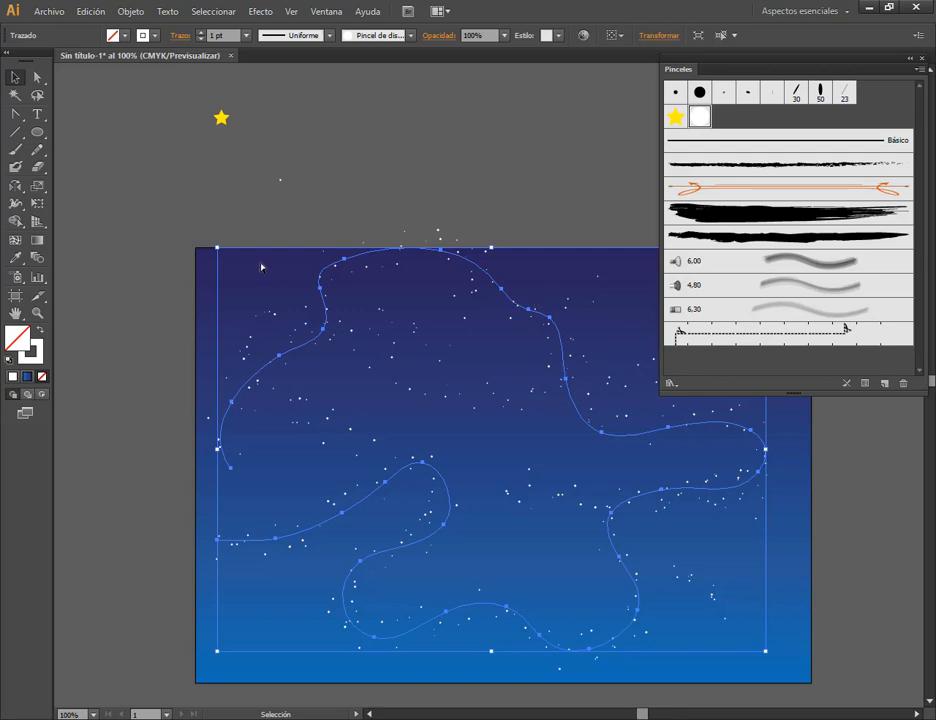
mouse_move(146, 234)
mouse_down()
mouse_move(788, 672)
mouse_move(861, 577)
mouse_move(893, 616)
mouse_up()
key(Delete)
drag(583, 286, 546, 398)
Switch to the Google Meet call in the browser, dismiss the downloads bar and close the "muerdago vector" image search.
click(120, 655)
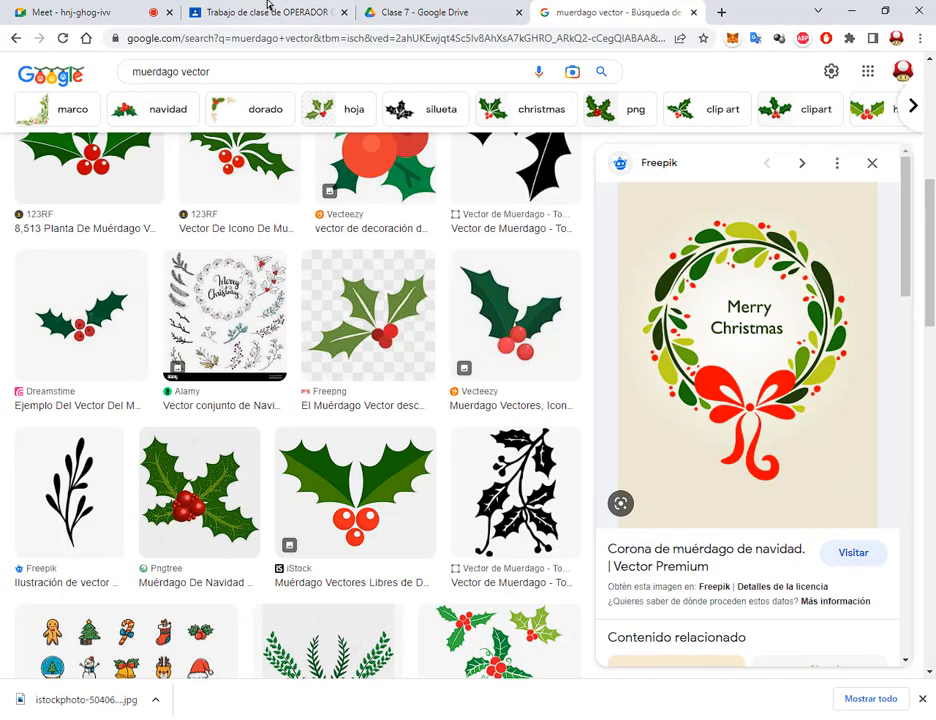
click(113, 10)
scroll(744, 361, down, 1)
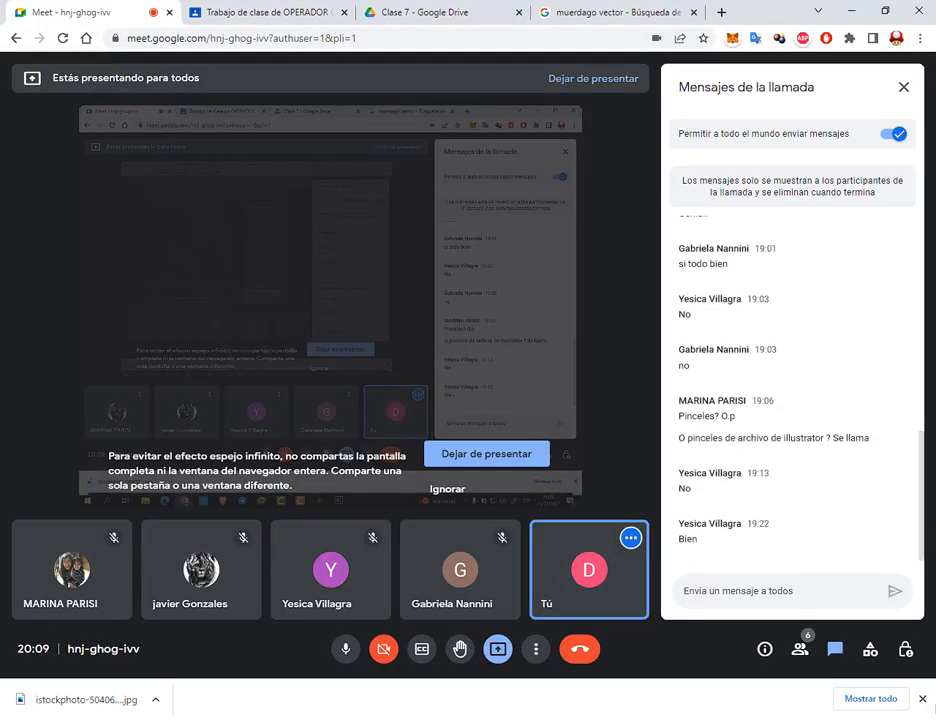
click(921, 699)
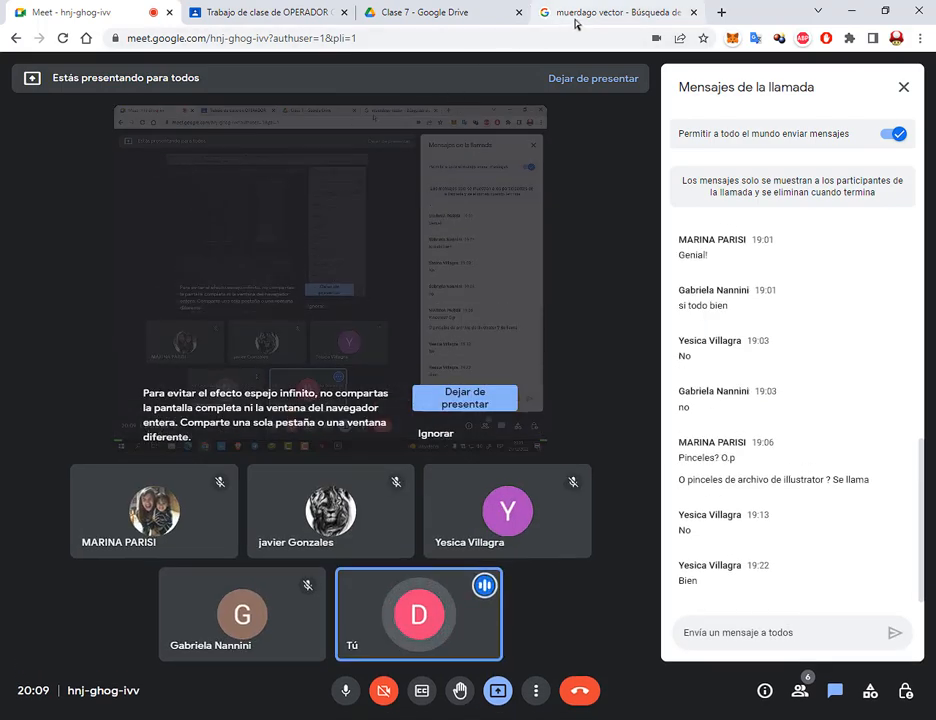
click(694, 13)
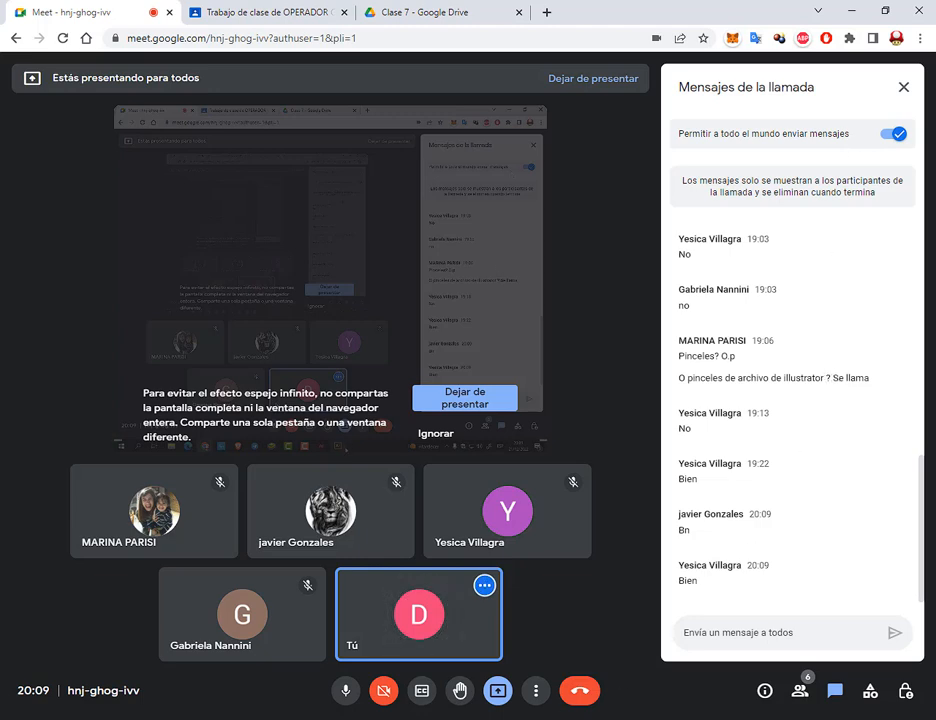
Switch back to Illustrator, unlock all objects and delete the gradient background, the star and the white dot.
mouse_move(483, 714)
click(507, 693)
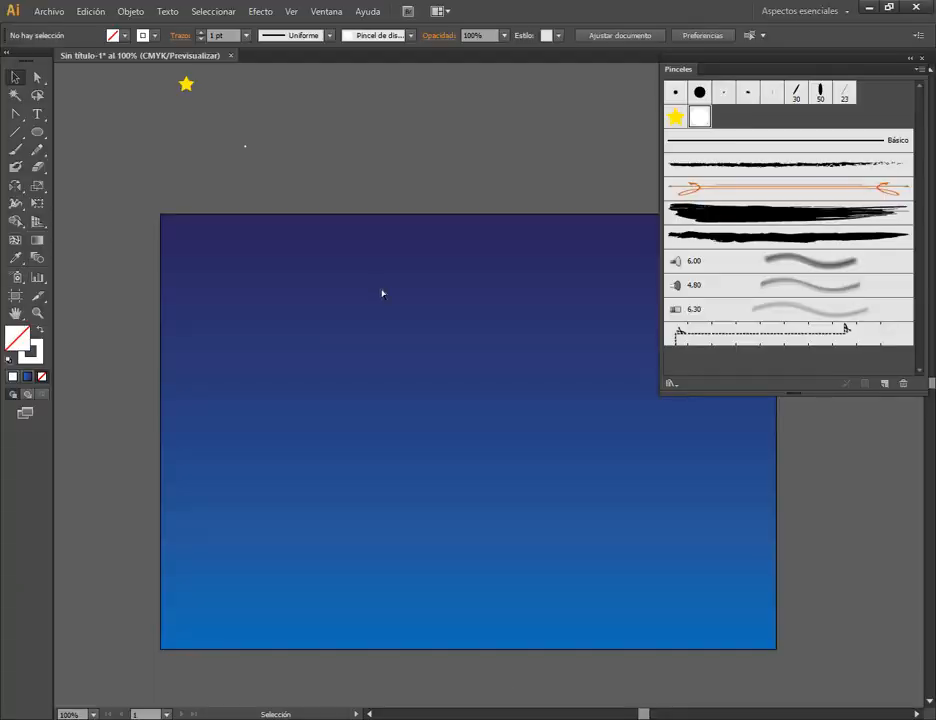
click(130, 11)
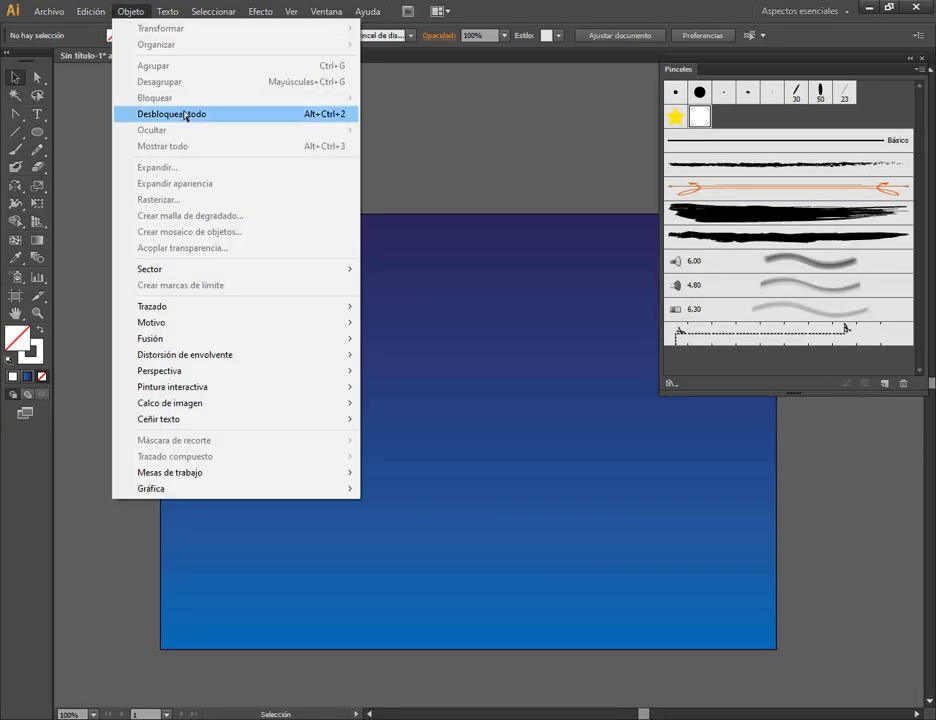
click(187, 115)
drag(125, 91, 330, 296)
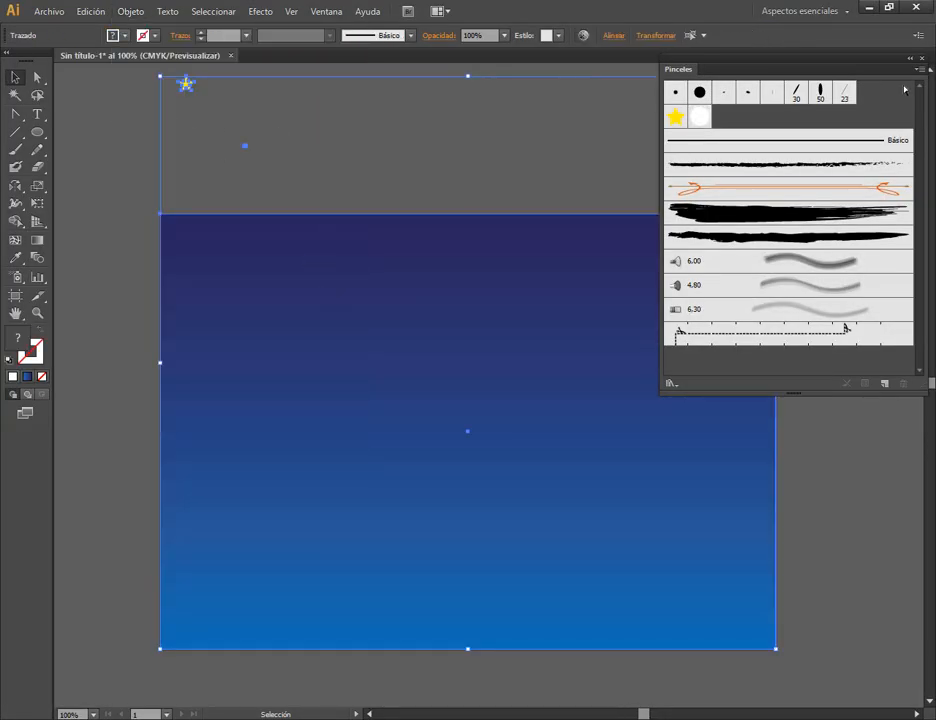
key(Delete)
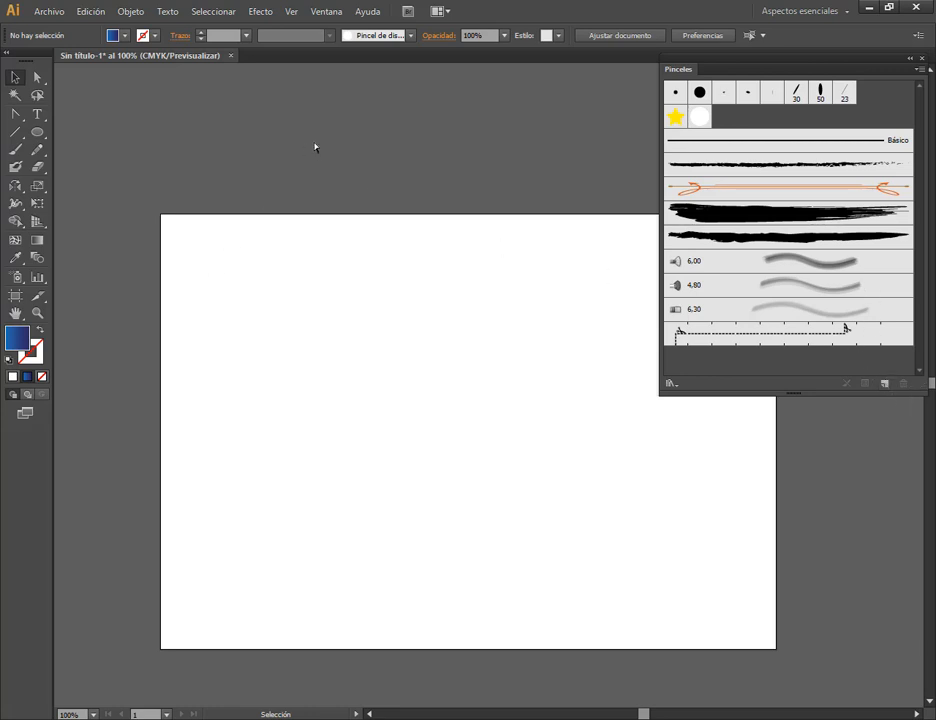
Examine which new brush types are available with no artwork selected, without creating a brush.
click(892, 388)
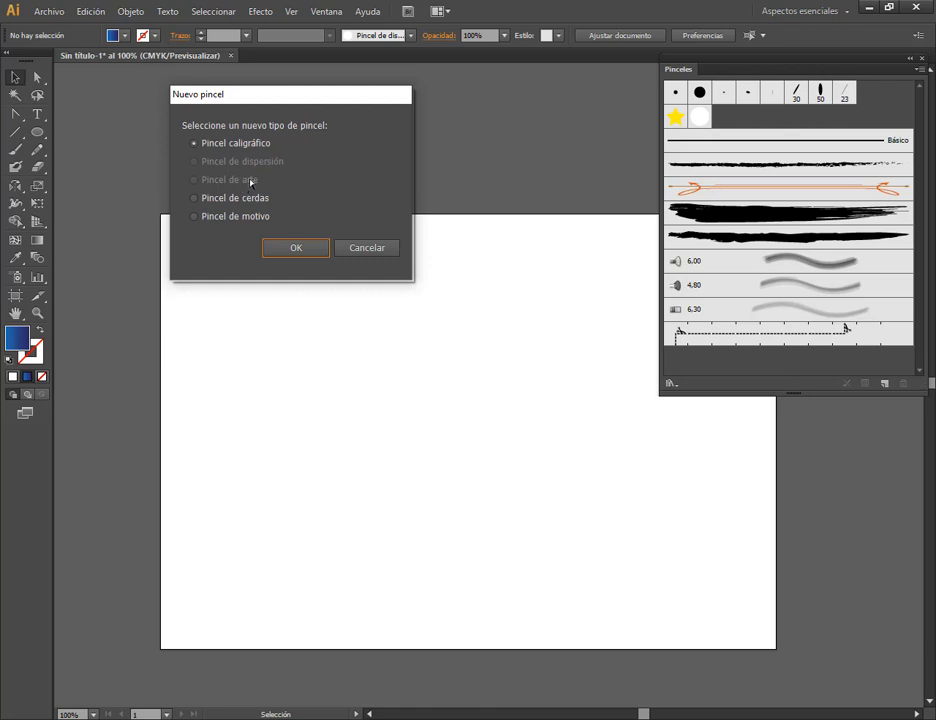
click(369, 251)
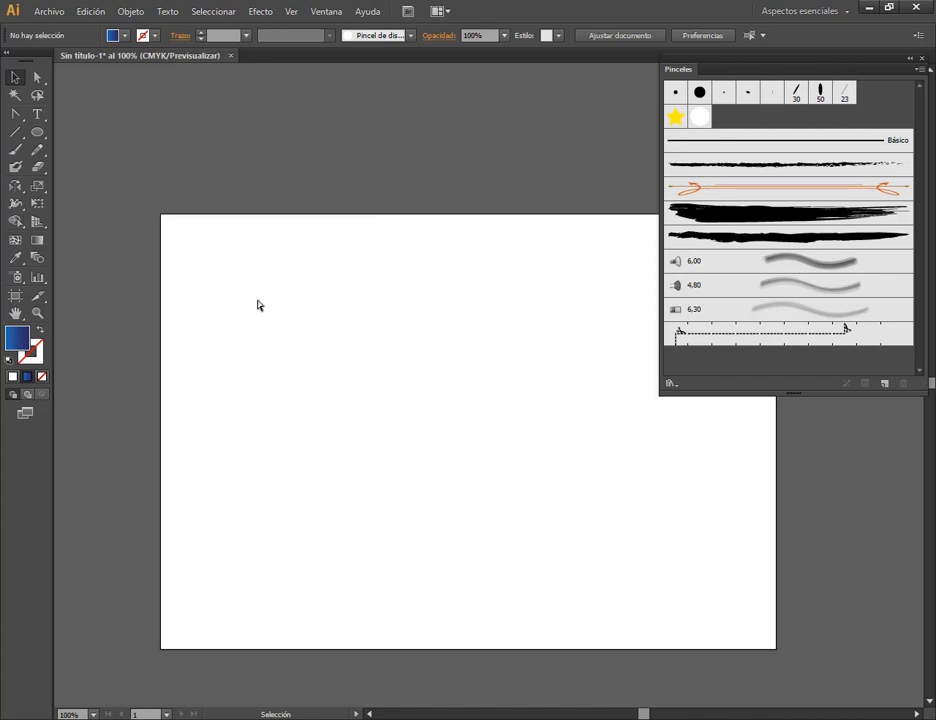
Draw a circle about 12.7 mm wide on the blank artboard and apply the default white fill and black stroke.
scroll(290, 292, up, 1)
drag(517, 302, 504, 275)
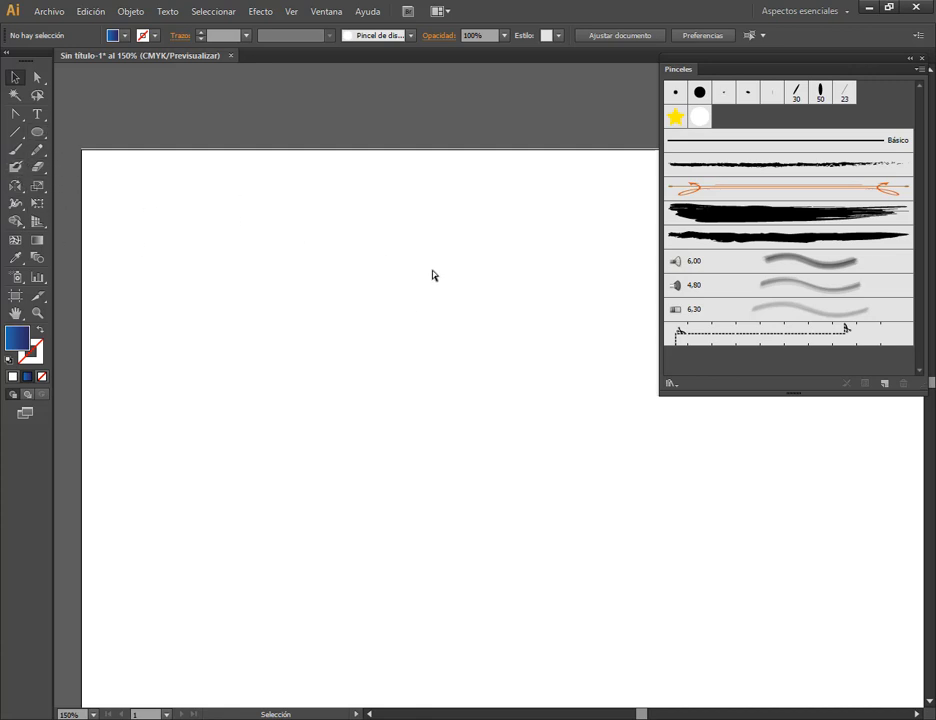
click(37, 132)
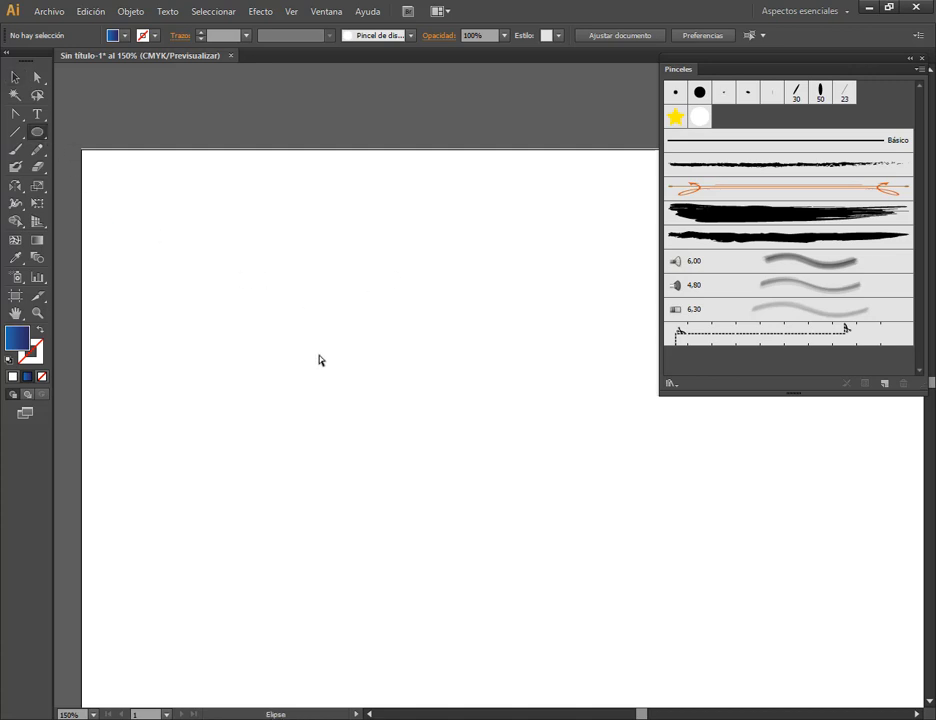
drag(318, 355, 356, 393)
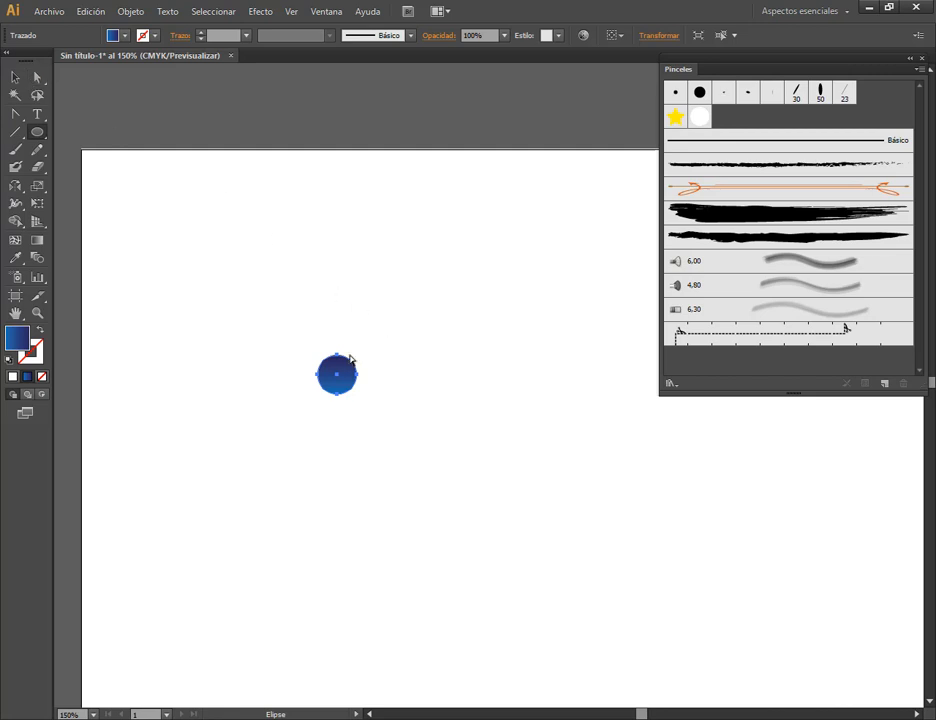
scroll(350, 360, up, 2)
click(11, 363)
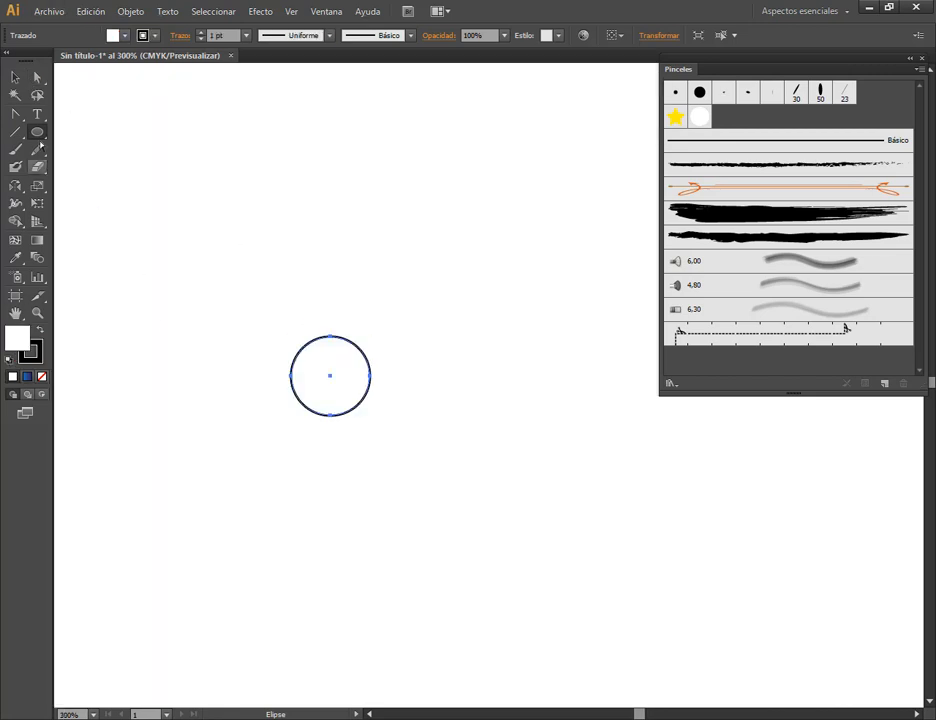
Stretch the circle's uppermost anchor far upward and reshape its handles to form a teardrop with a pointed, curved tip.
click(37, 77)
click(331, 340)
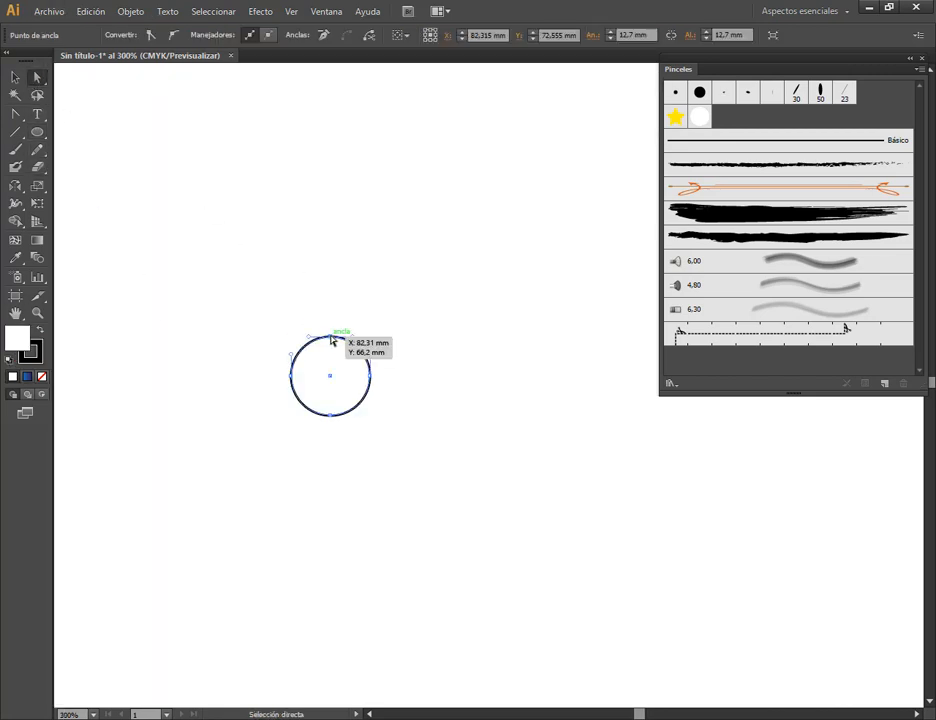
drag(331, 340, 370, 112)
click(15, 116)
key(a)
click(333, 98)
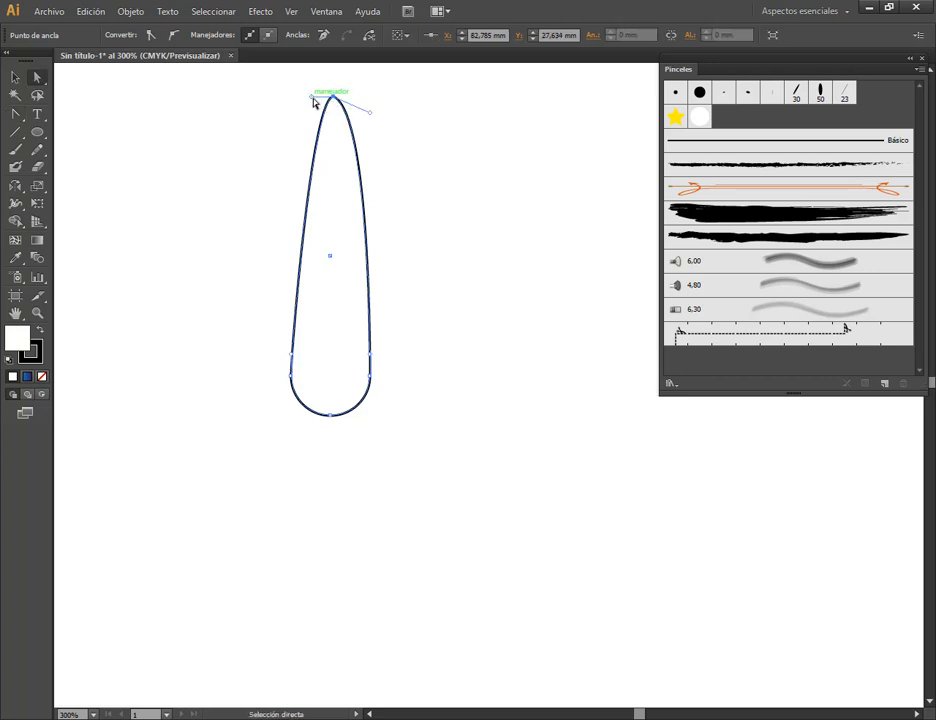
drag(312, 97, 362, 198)
drag(369, 114, 365, 127)
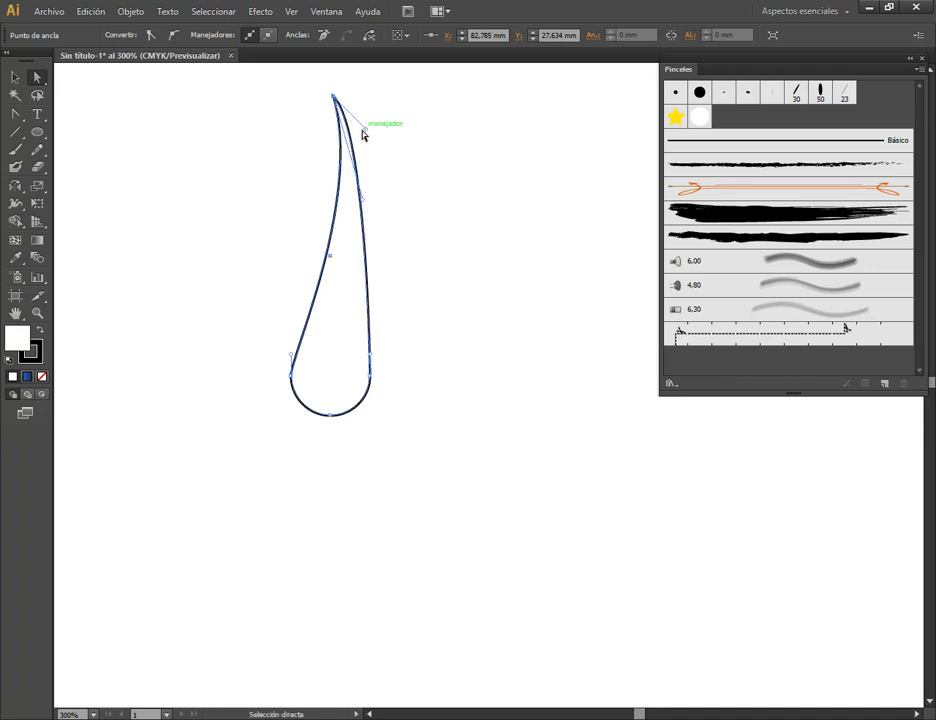
Move the teardrop down and to the left, scale it down and deselect it.
click(15, 77)
click(130, 169)
drag(364, 274, 278, 365)
drag(283, 188, 239, 281)
click(283, 408)
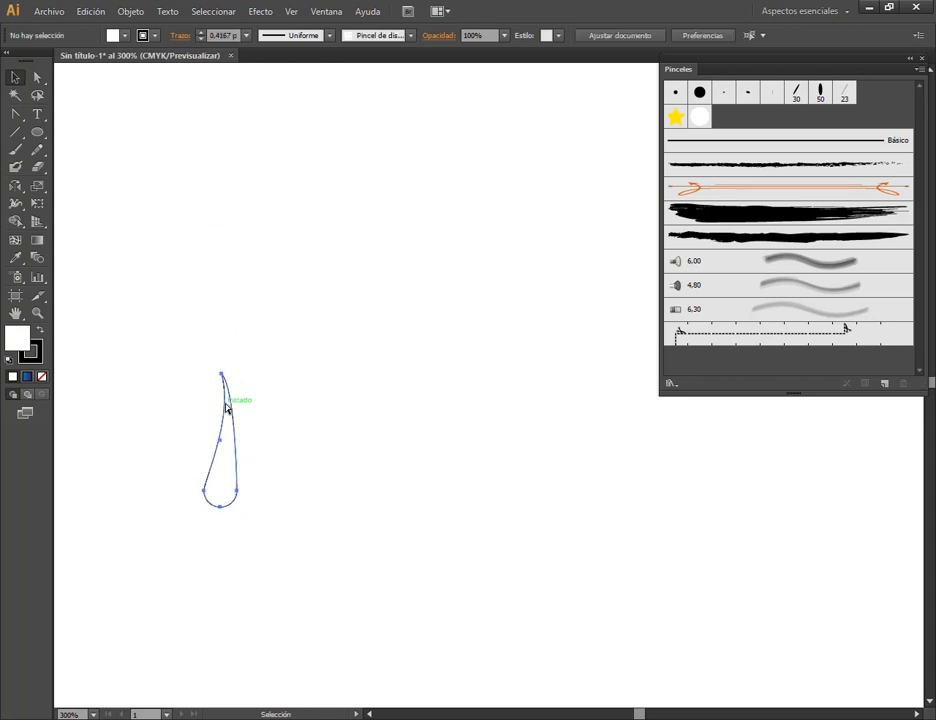
Enlarge and elongate the teardrop upward to about 63 mm tall, keeping its curved tip, and deselect it.
click(226, 409)
drag(221, 377, 223, 255)
key(ctrl+z)
mouse_move(240, 378)
mouse_down()
mouse_move(261, 334)
mouse_move(275, 229)
mouse_move(242, 228)
mouse_move(228, 116)
mouse_up()
click(37, 78)
click(15, 77)
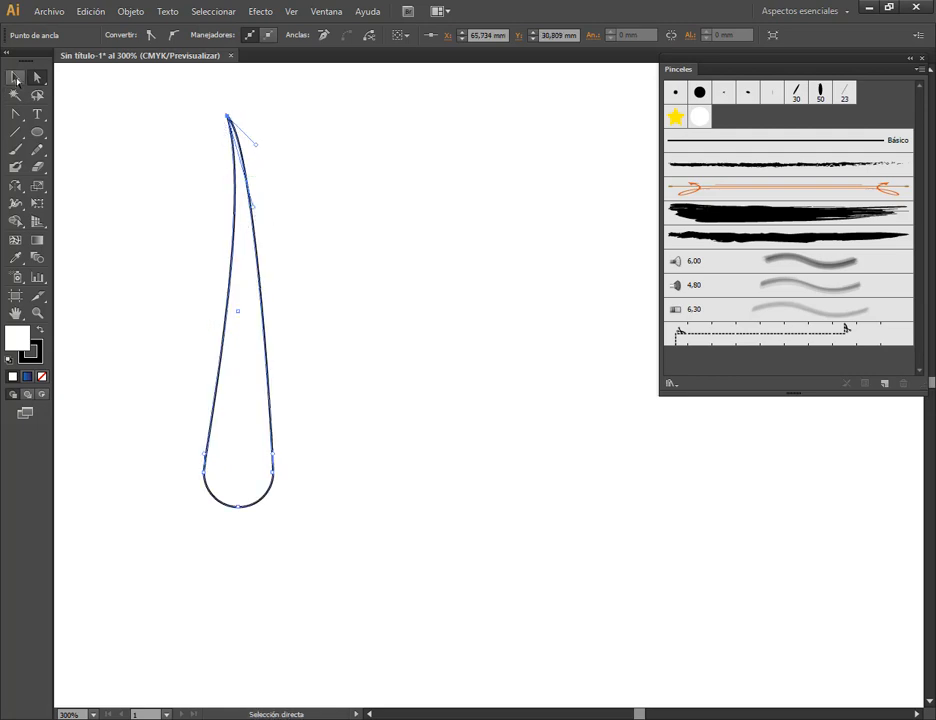
click(194, 204)
Give the elongated teardrop a solid black fill with no stroke.
scroll(392, 418, down, 1)
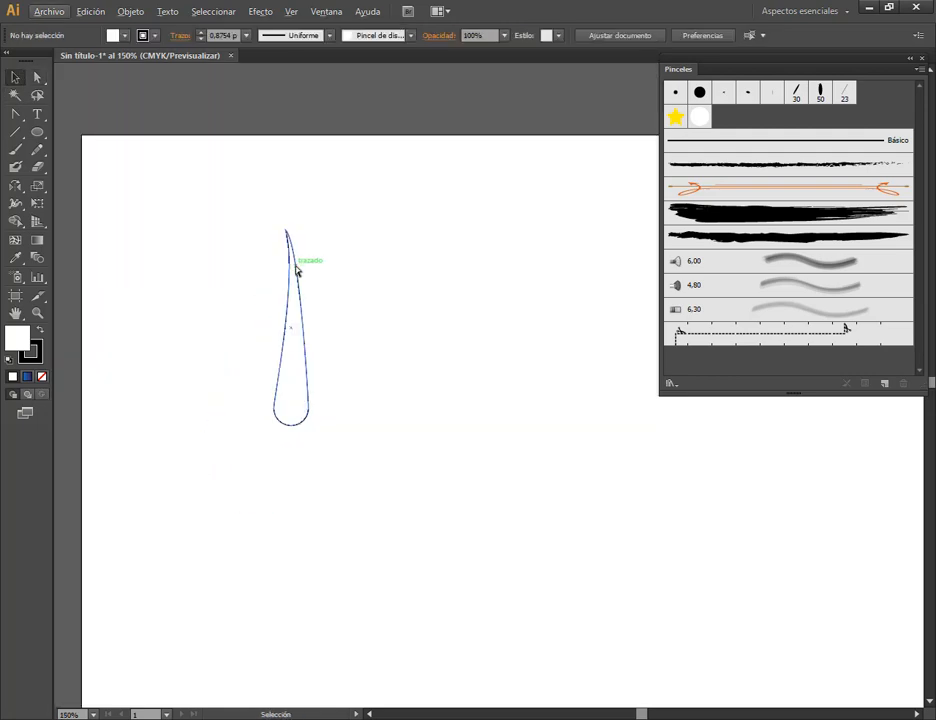
click(296, 268)
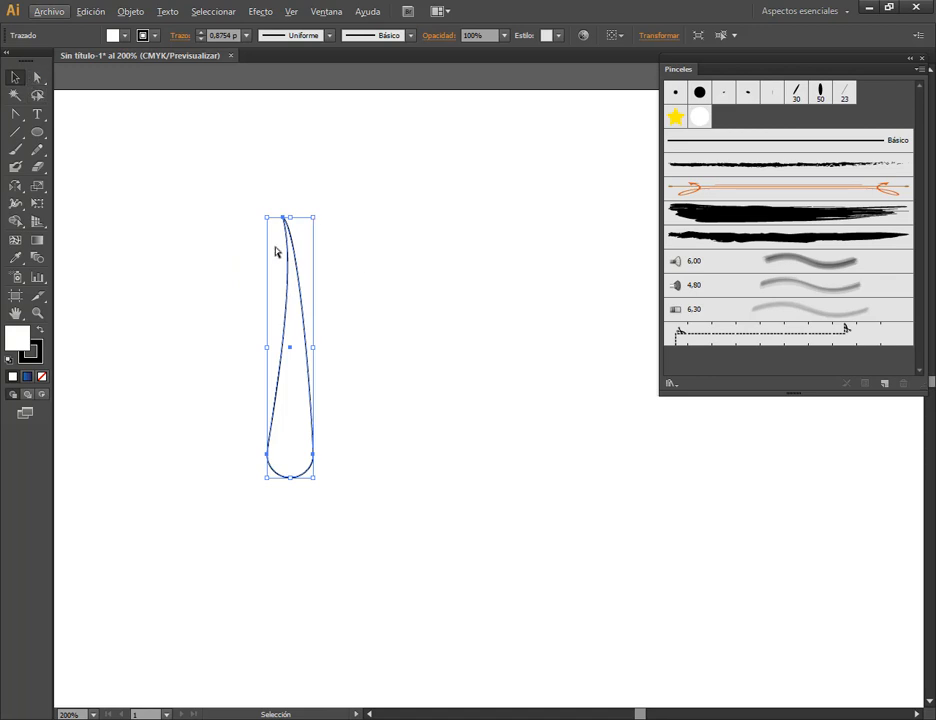
click(324, 349)
click(308, 348)
click(40, 331)
click(34, 354)
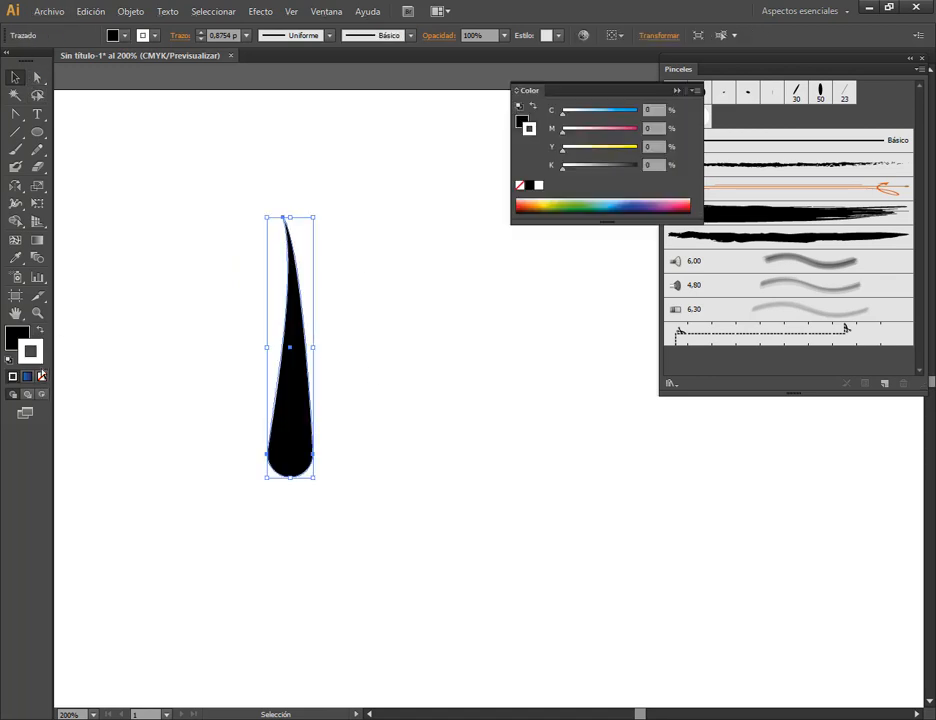
click(41, 376)
click(108, 410)
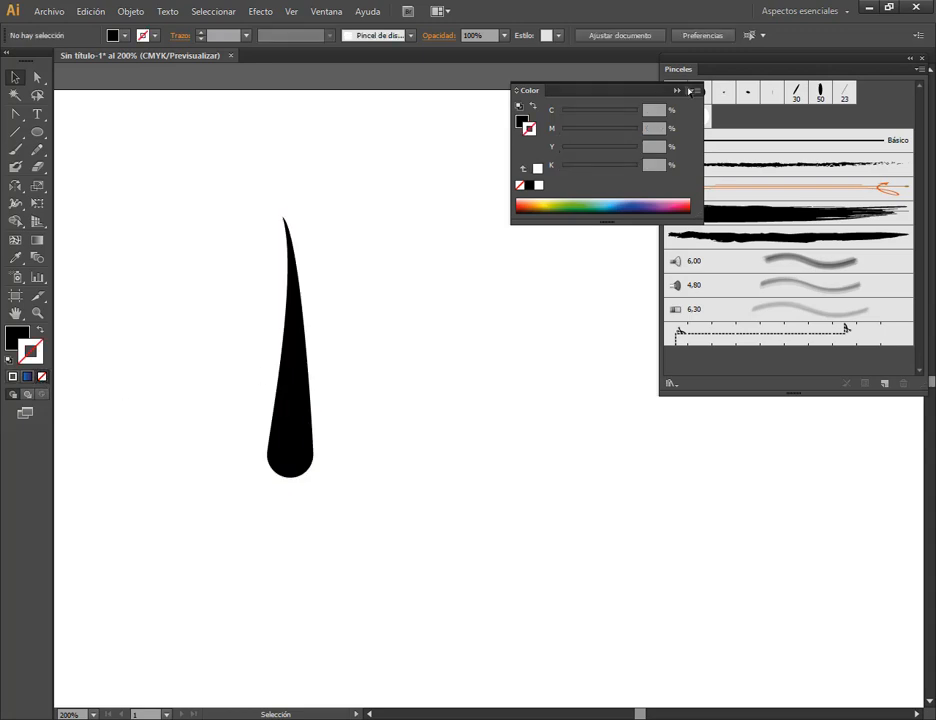
click(689, 91)
Move the black teardrop up and to the left and create a new art brush from it with the default options.
drag(303, 412, 265, 340)
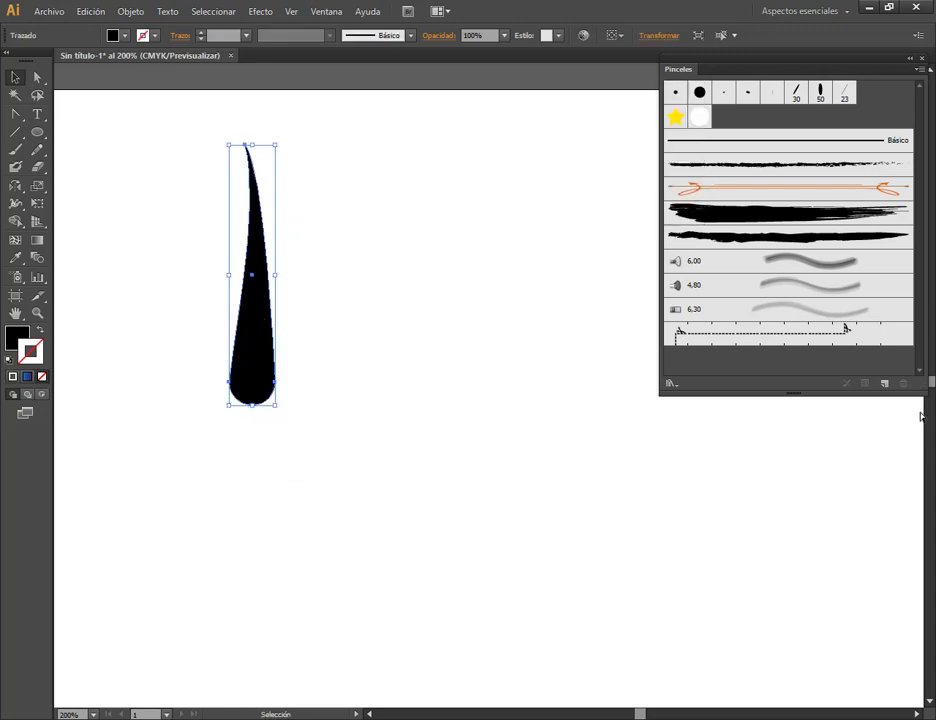
click(884, 384)
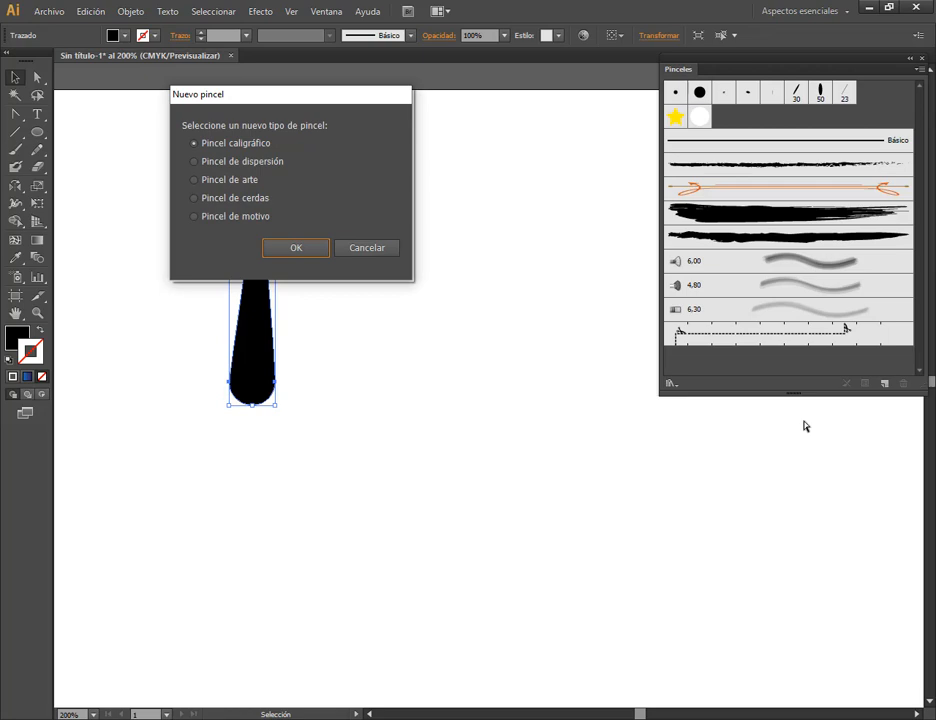
click(217, 181)
click(296, 249)
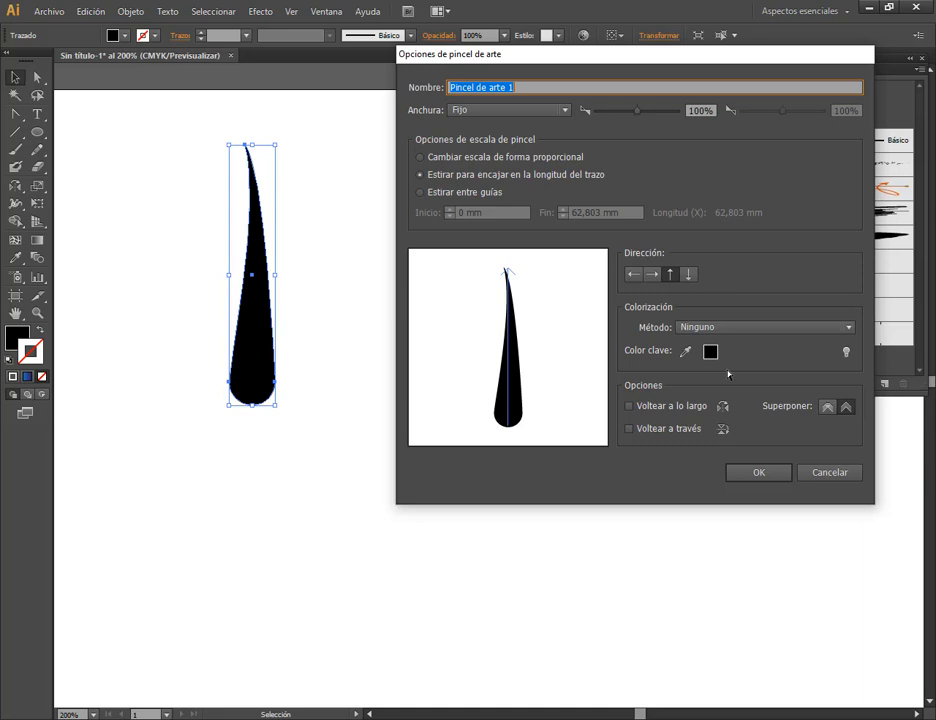
click(758, 472)
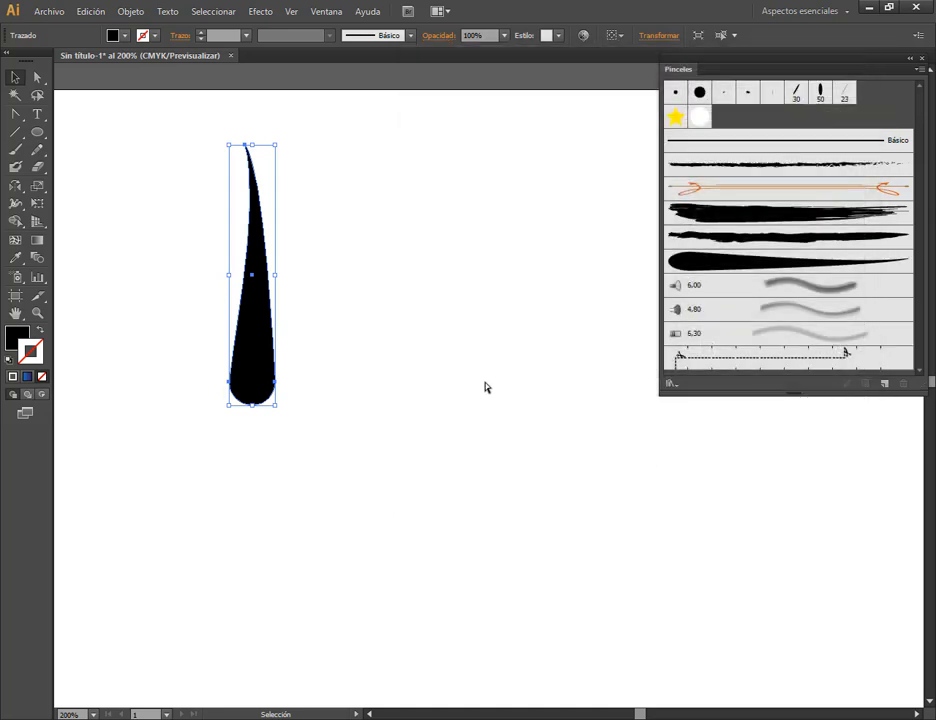
Shift the teardrop farther left and paint five separate upward strokes beside and below it with the teardrop art brush.
click(320, 312)
drag(253, 336, 183, 318)
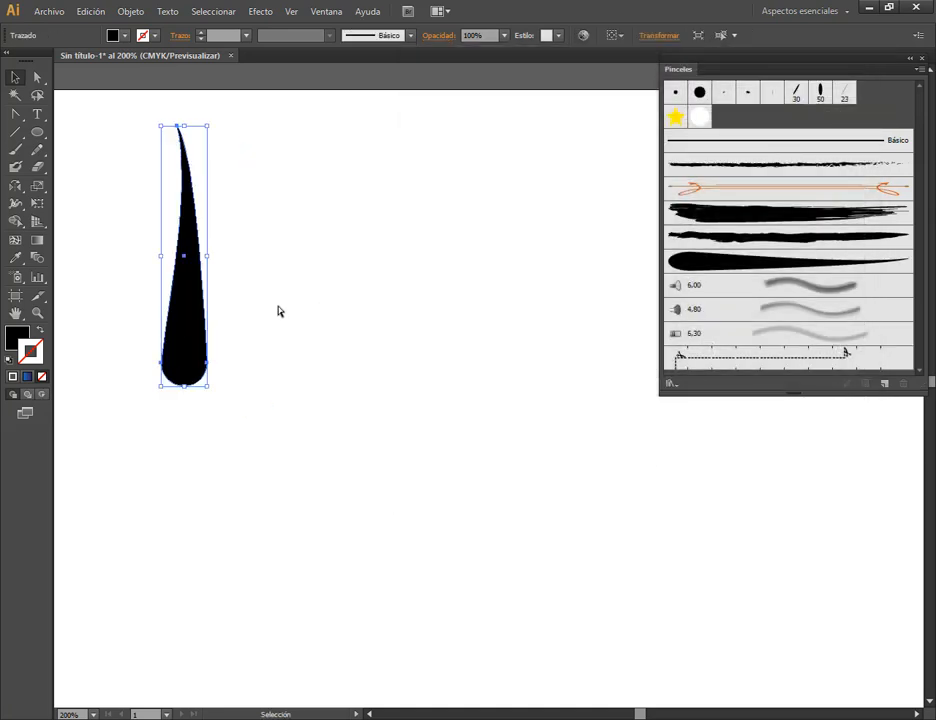
click(197, 179)
key(b)
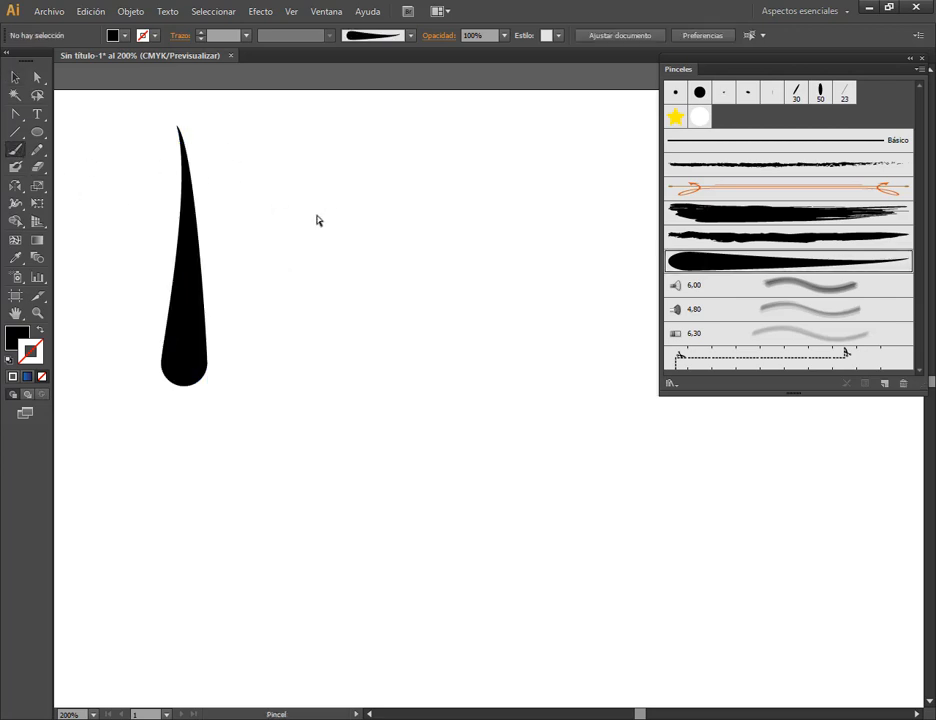
drag(298, 328, 305, 248)
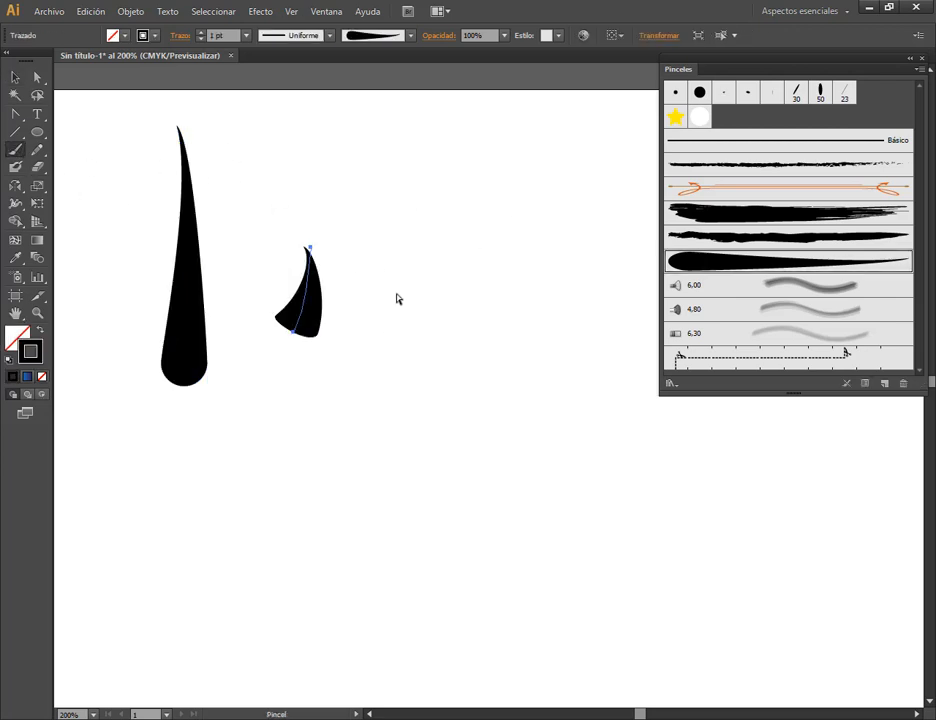
drag(388, 315, 401, 193)
drag(463, 386, 475, 211)
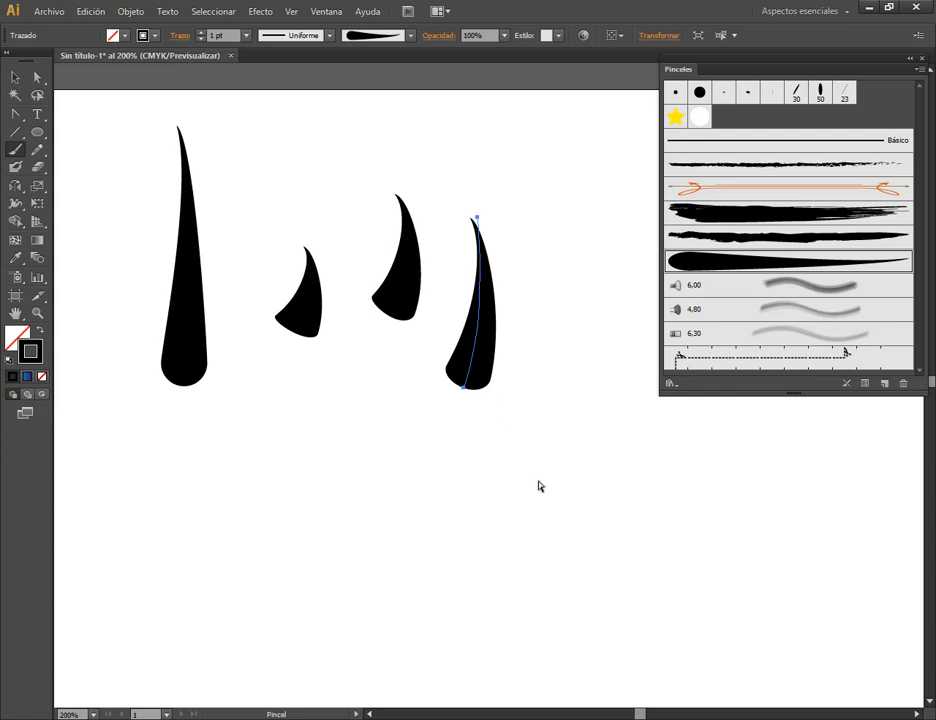
drag(540, 480, 560, 318)
drag(358, 580, 385, 423)
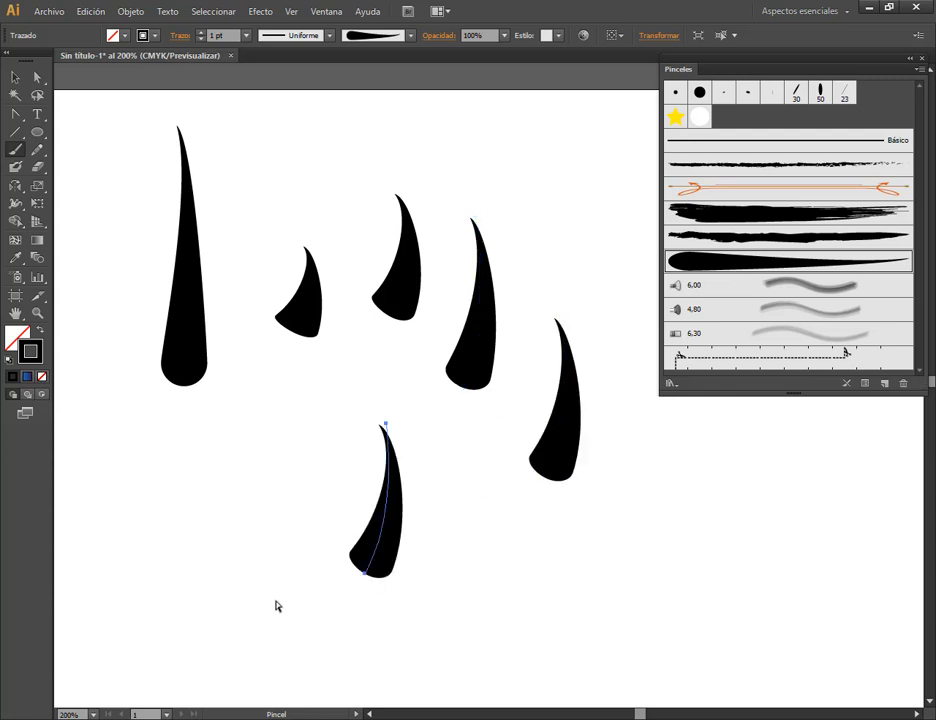
Paint a dense, grass-like row of overlapping upward strokes across the lower part of the artboard with the teardrop brush.
drag(277, 598, 313, 395)
mouse_move(265, 540)
mouse_down()
mouse_move(280, 440)
mouse_move(257, 384)
mouse_up()
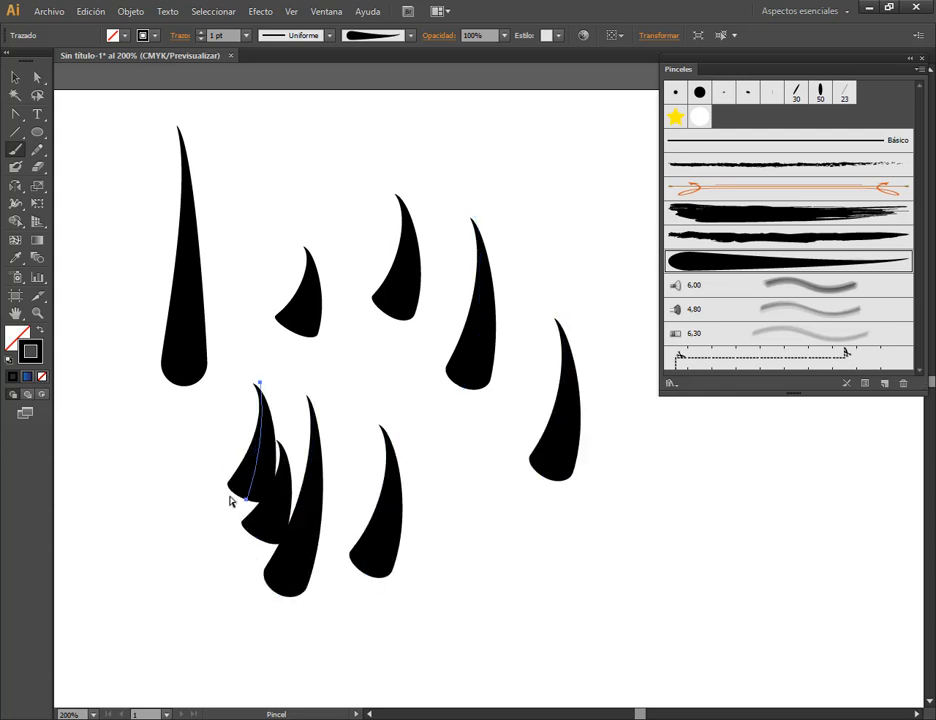
drag(209, 590, 241, 408)
drag(322, 590, 333, 350)
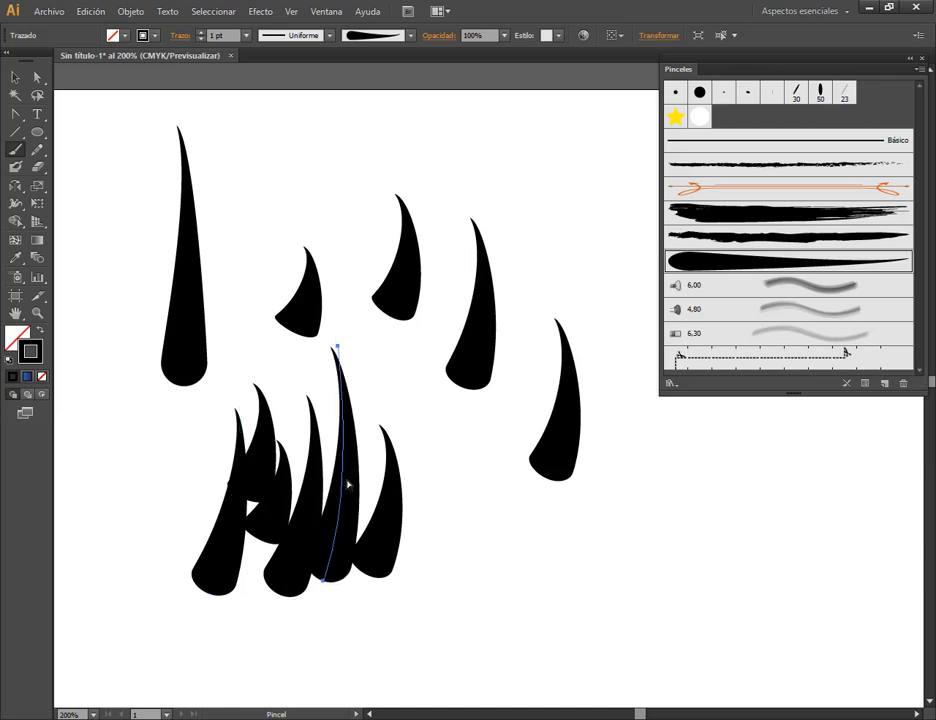
drag(352, 605, 387, 358)
drag(305, 615, 333, 452)
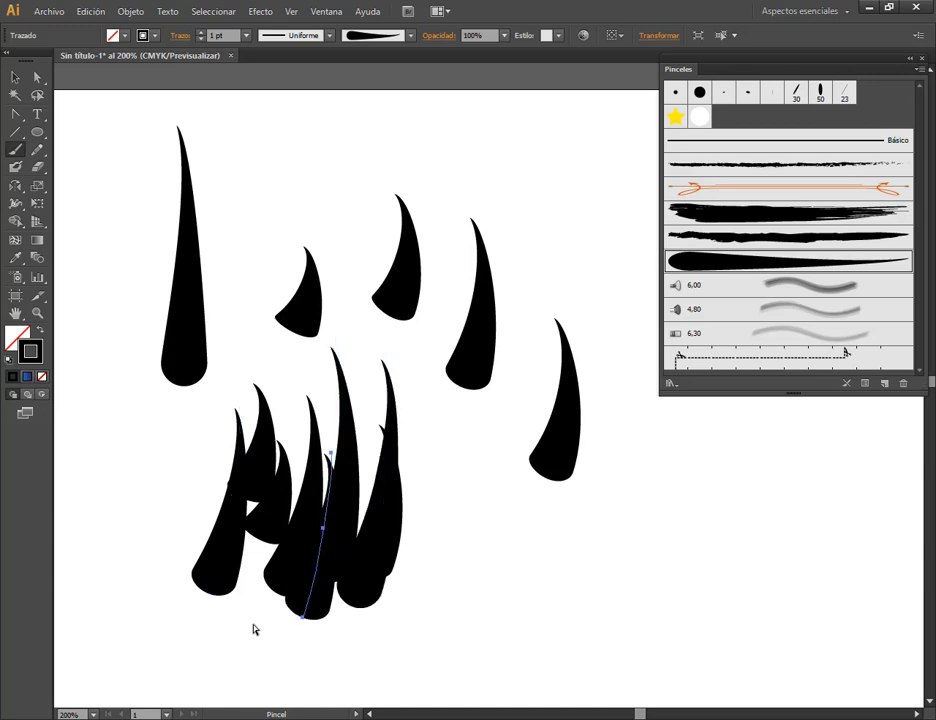
drag(253, 620, 290, 388)
drag(222, 631, 272, 398)
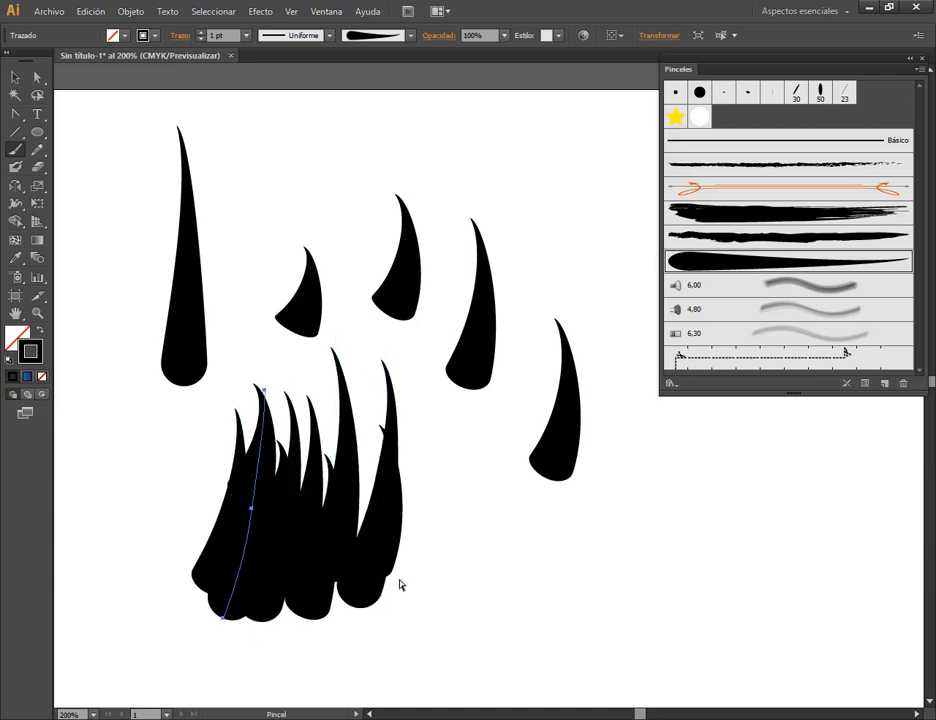
drag(402, 588, 425, 348)
drag(441, 628, 433, 425)
drag(400, 628, 397, 450)
mouse_move(365, 630)
mouse_down()
mouse_move(372, 564)
mouse_move(353, 408)
mouse_up()
drag(485, 615, 475, 410)
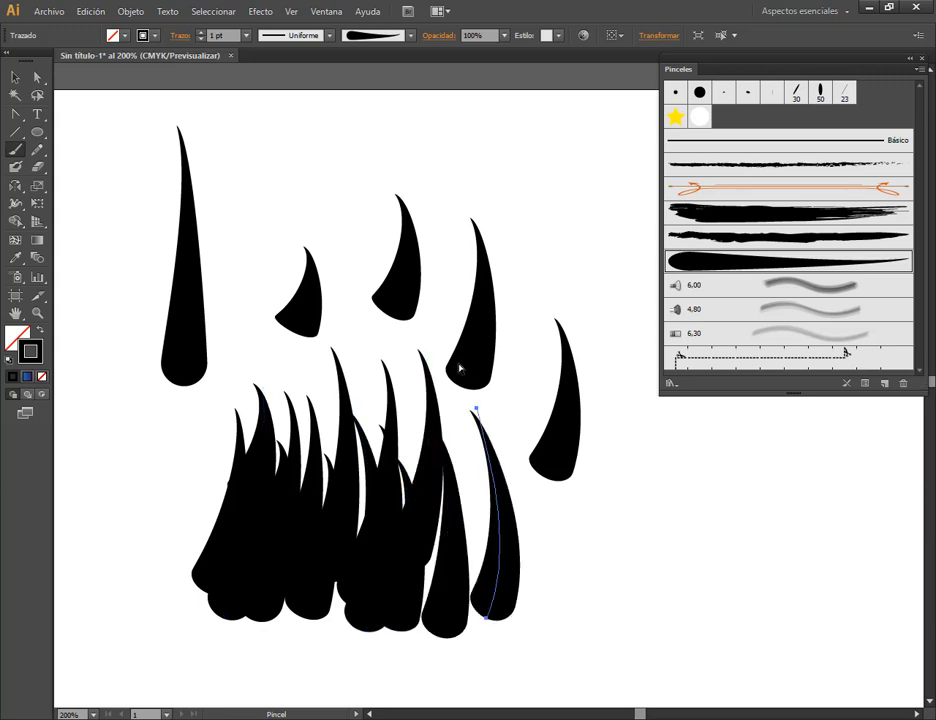
drag(512, 648, 507, 364)
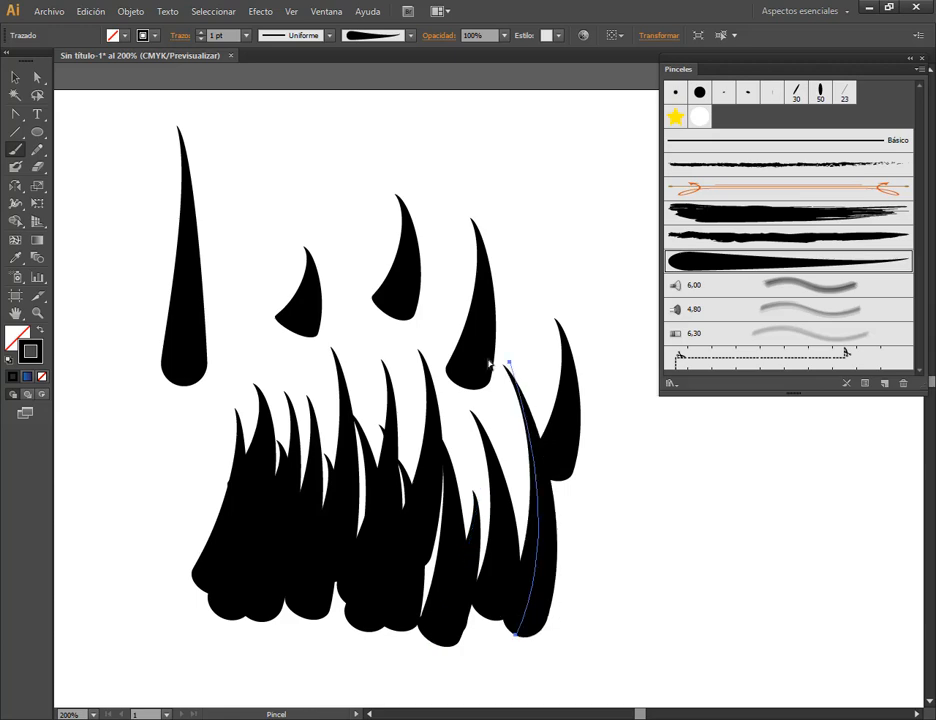
drag(414, 648, 450, 452)
mouse_move(146, 600)
mouse_down()
mouse_move(188, 476)
mouse_move(187, 432)
mouse_up()
drag(174, 598, 212, 418)
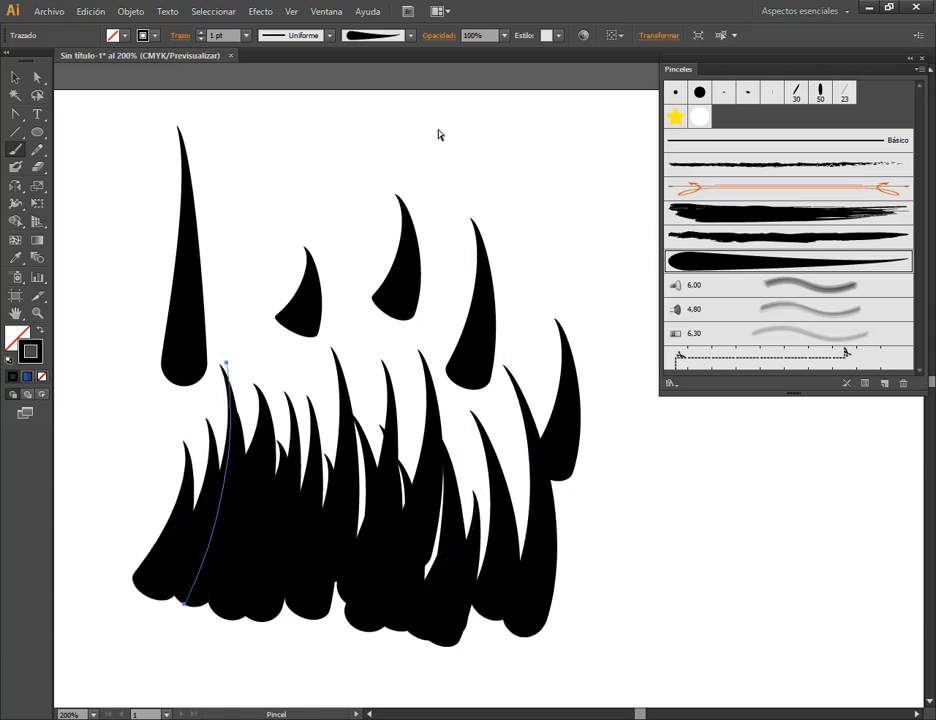
Paint a row of mostly overlapping downward strokes along the artboard's upper edge with the teardrop brush, undoing the one misdrawn stroke.
drag(316, 107, 314, 217)
drag(358, 112, 356, 241)
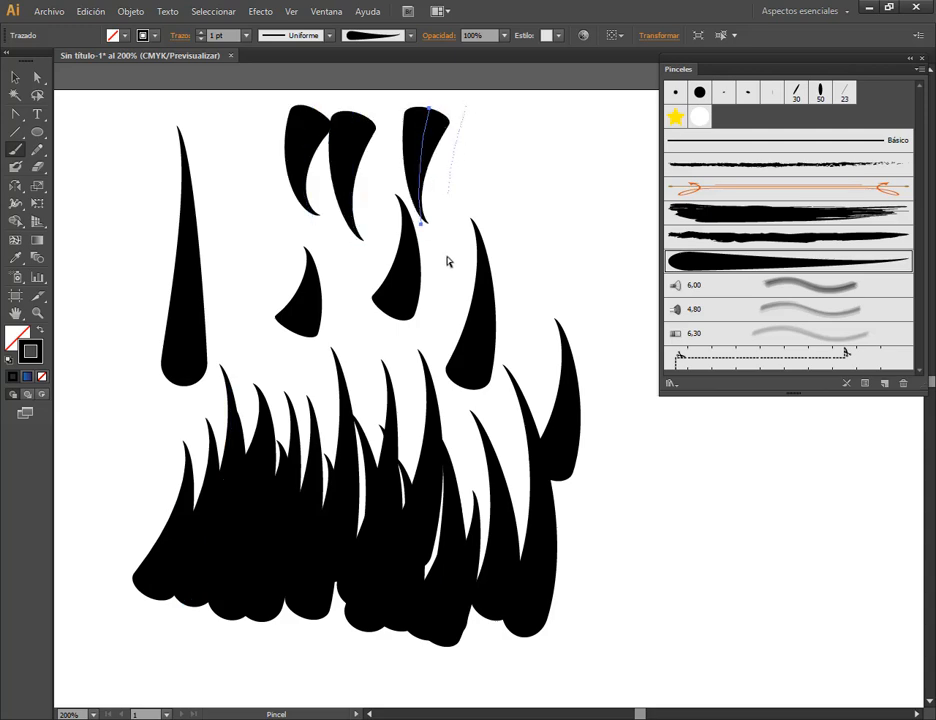
drag(455, 108, 452, 270)
drag(507, 110, 497, 260)
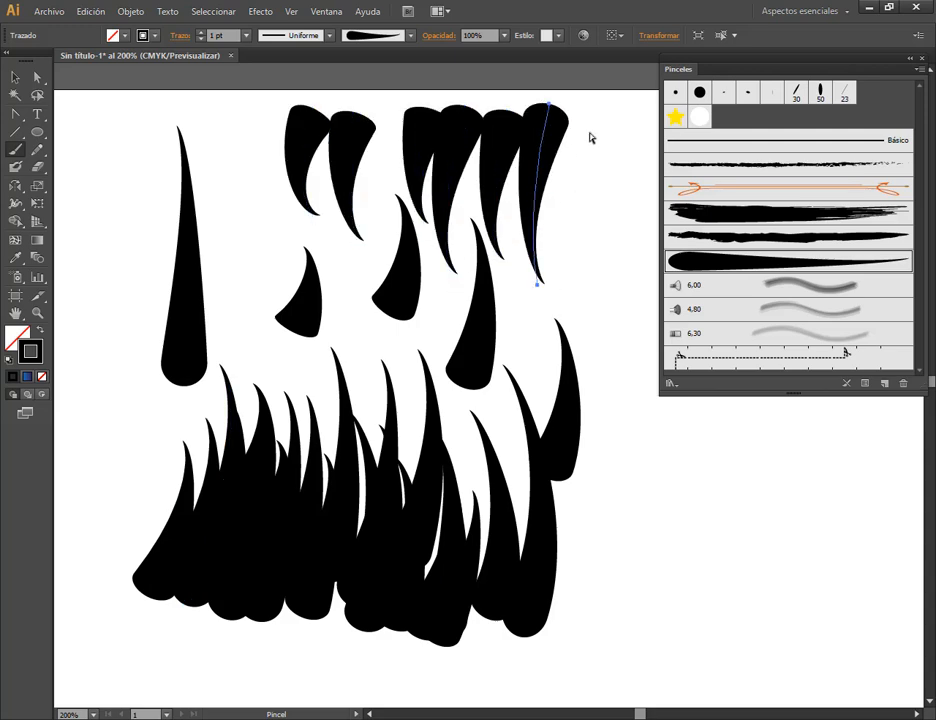
drag(586, 136, 558, 338)
drag(604, 161, 583, 336)
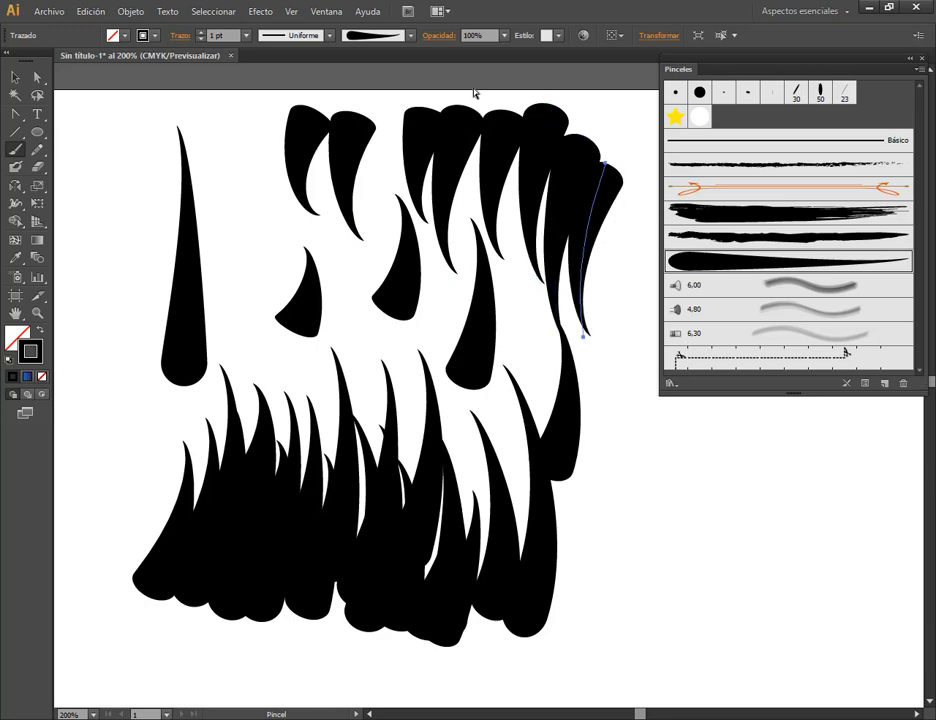
drag(391, 96, 387, 266)
drag(396, 104, 414, 260)
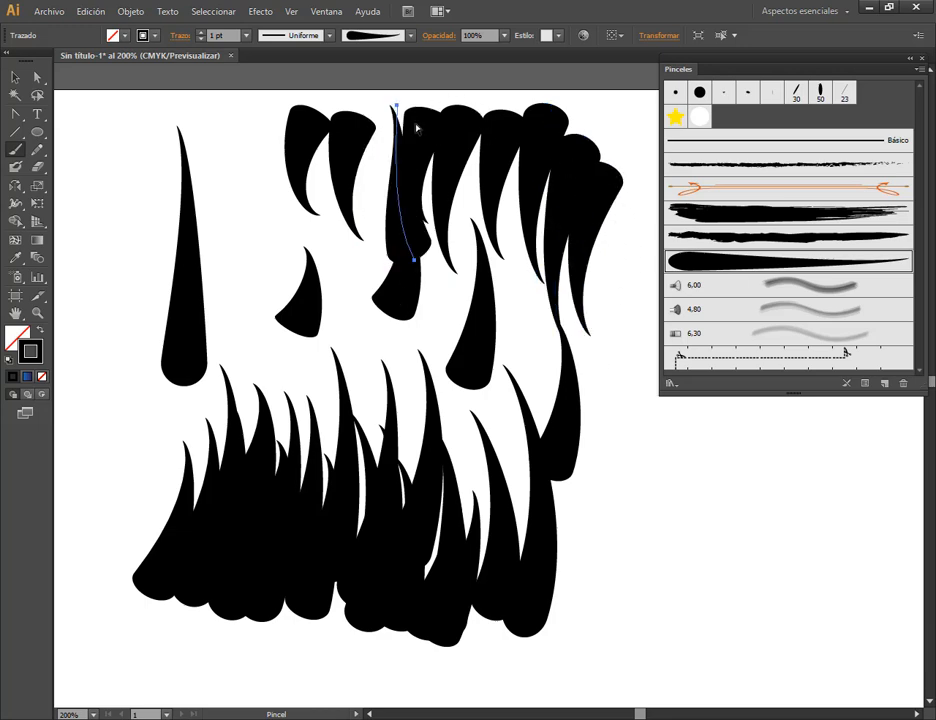
click(90, 11)
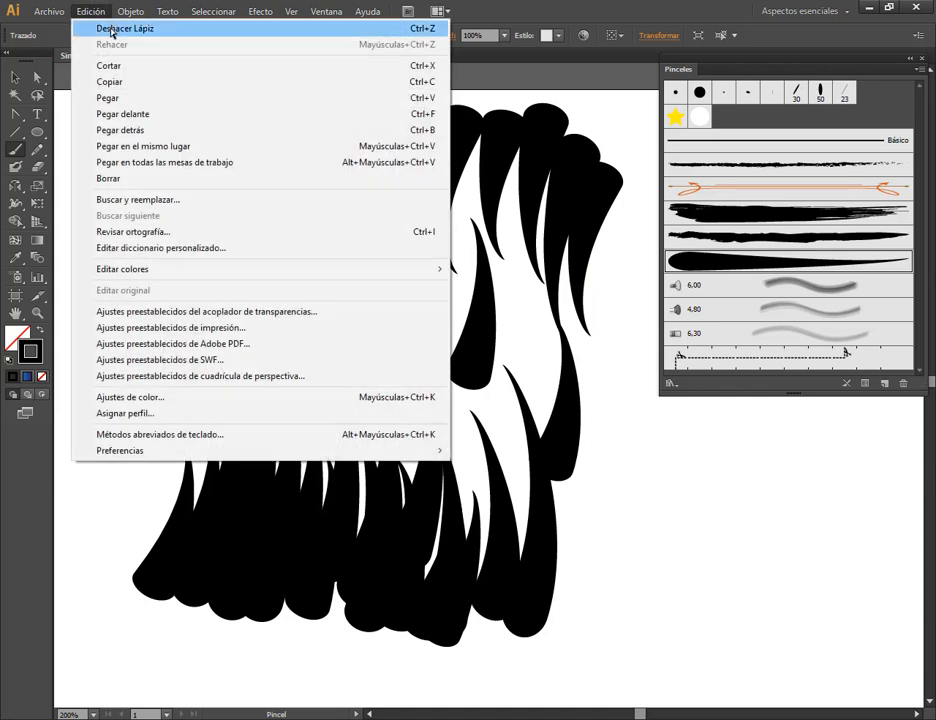
click(92, 27)
drag(328, 99, 334, 263)
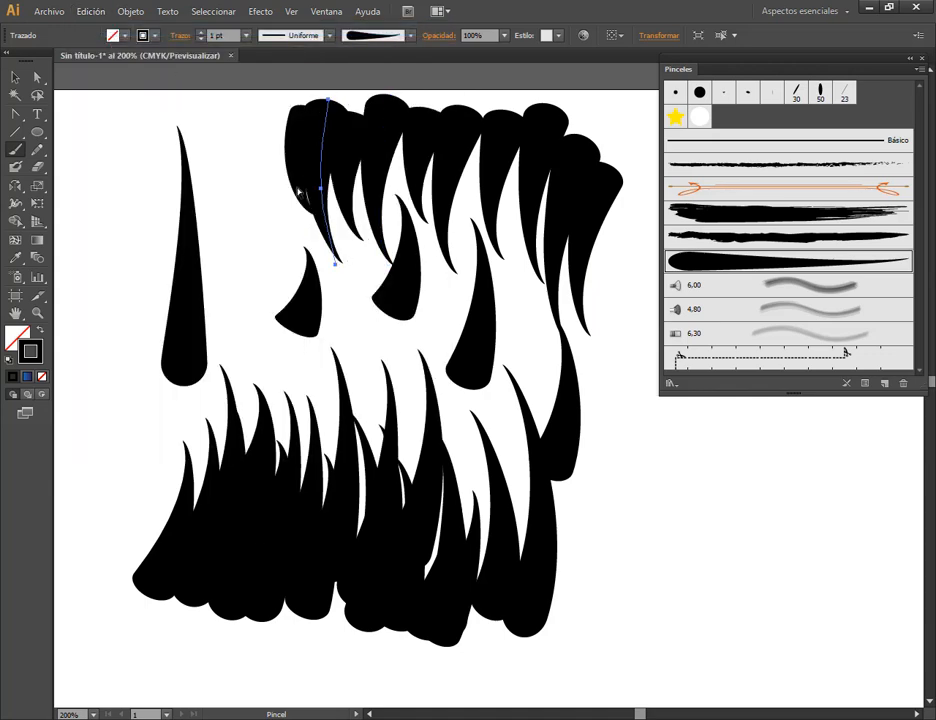
drag(255, 102, 265, 220)
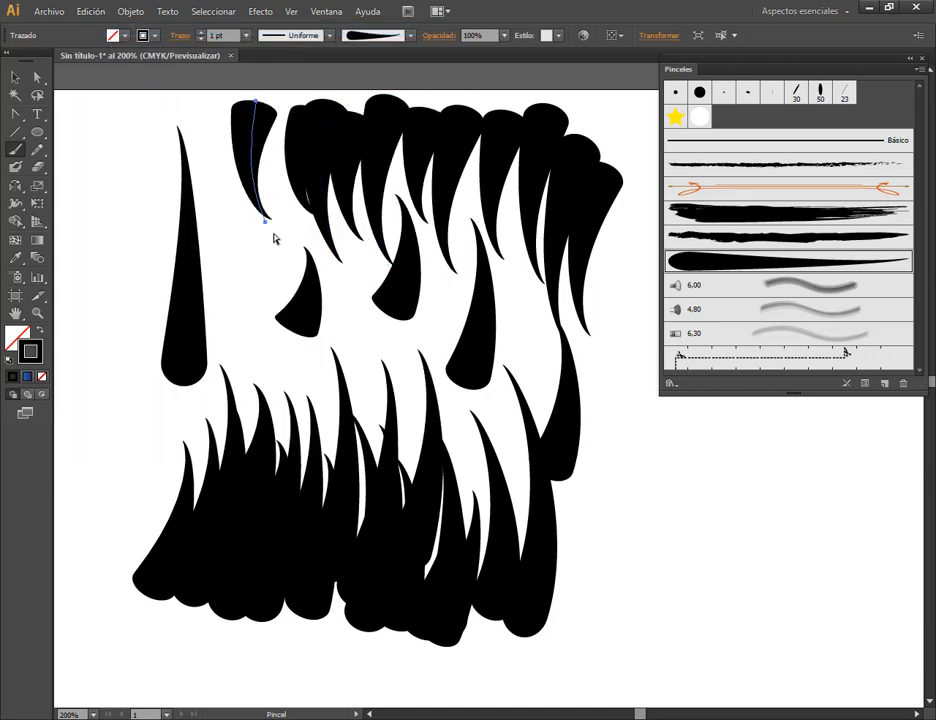
Select and delete all the artwork on the artboard, including the original teardrop.
click(15, 77)
click(92, 209)
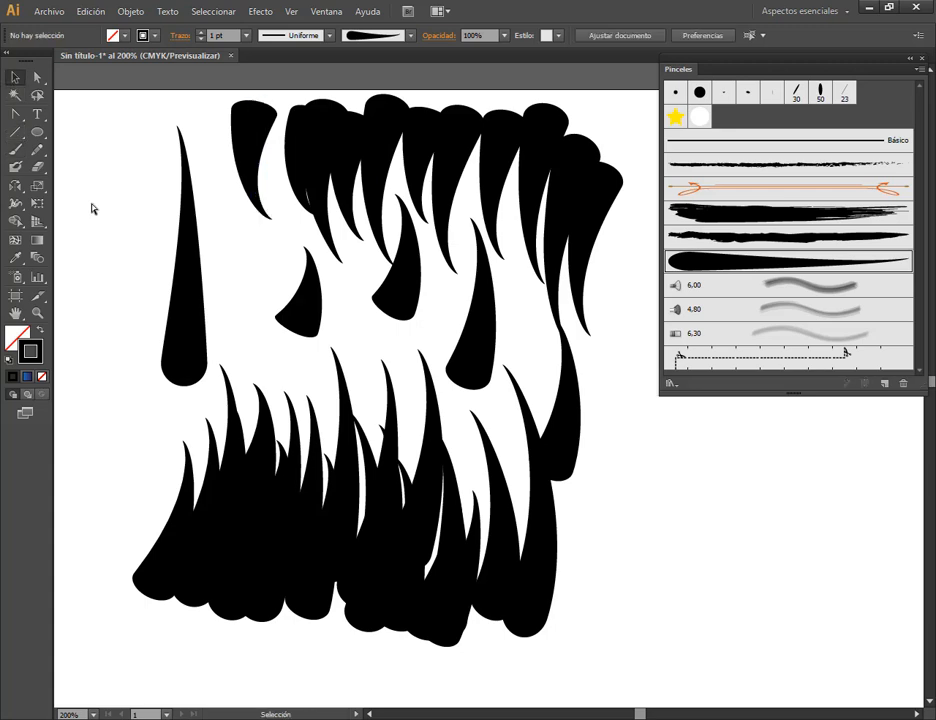
drag(101, 133, 645, 664)
key(Delete)
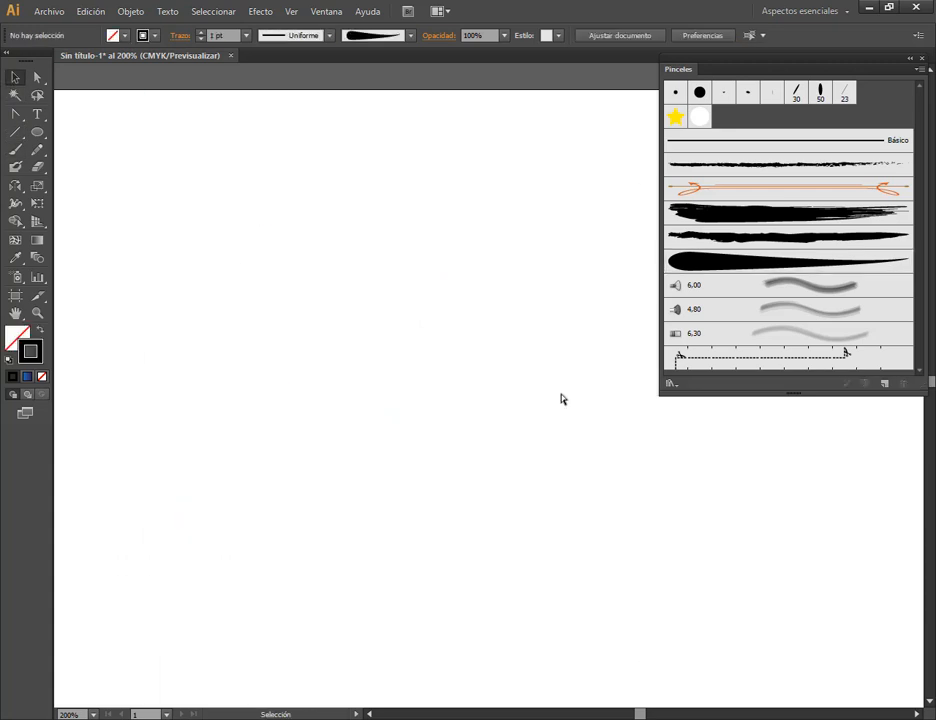
Remove the teardrop art brush from the document's brushes.
click(816, 262)
click(903, 383)
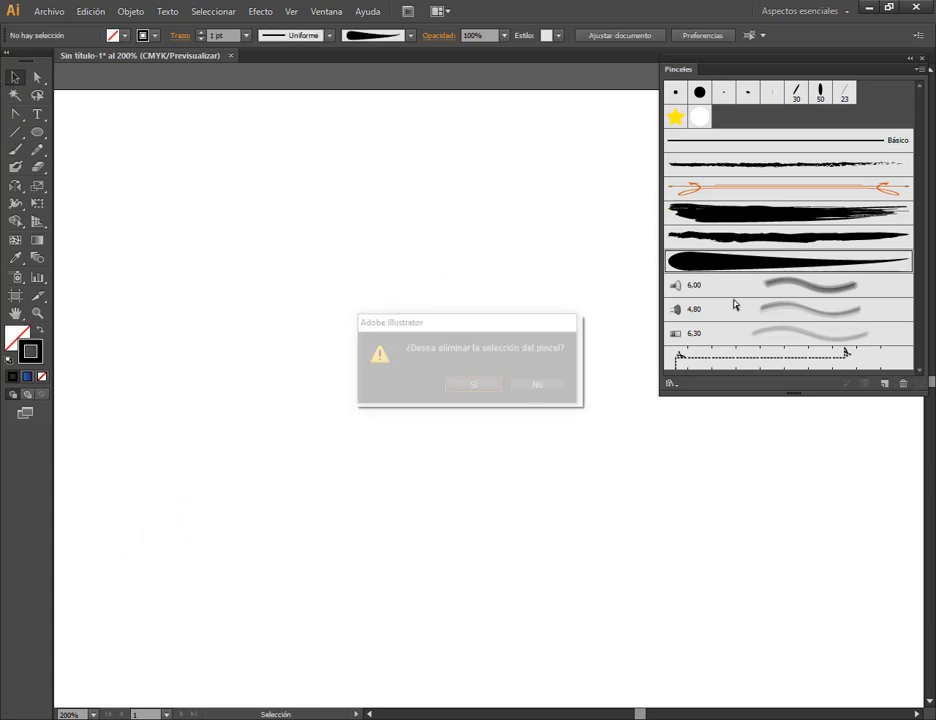
click(474, 384)
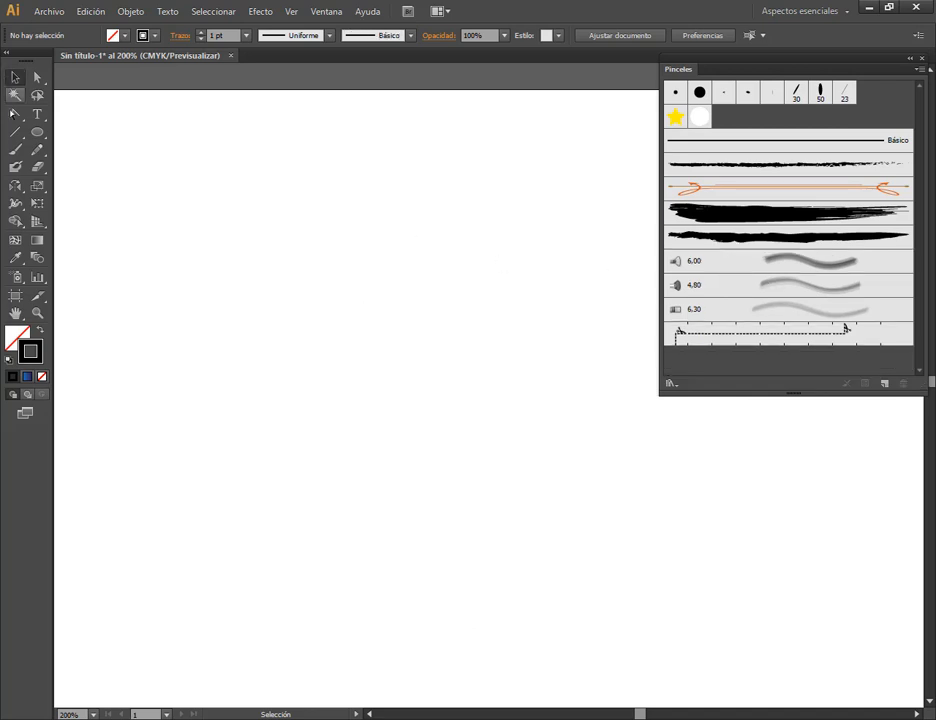
Draw a nearly vertical open path with two anchors near the artboard's centre with the Pen tool, bowing slightly right, and deselect it.
click(15, 78)
key(b)
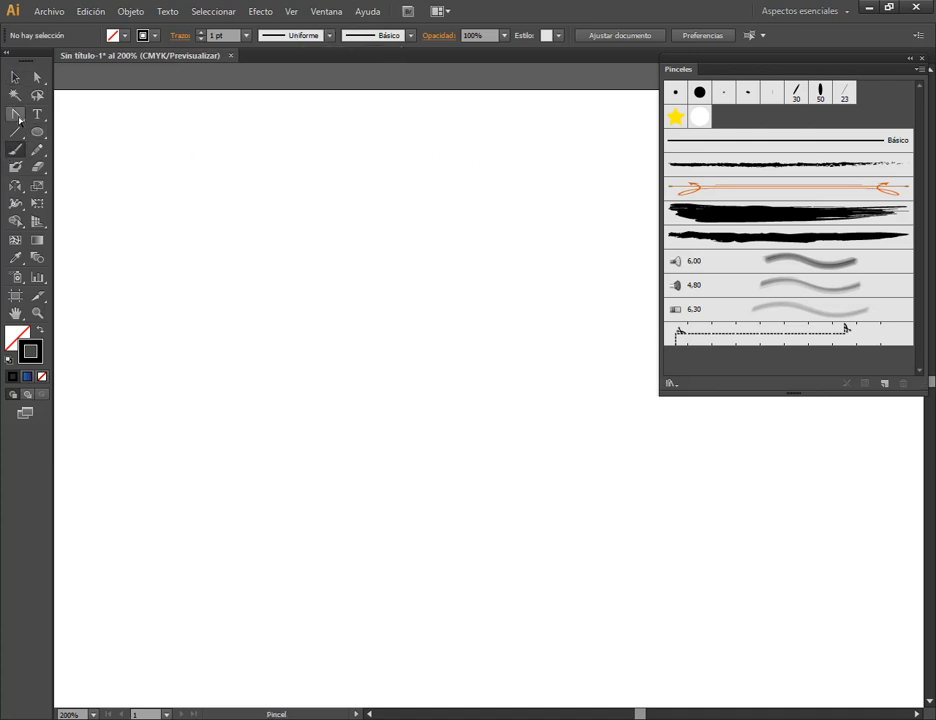
drag(15, 114, 70, 117)
click(389, 440)
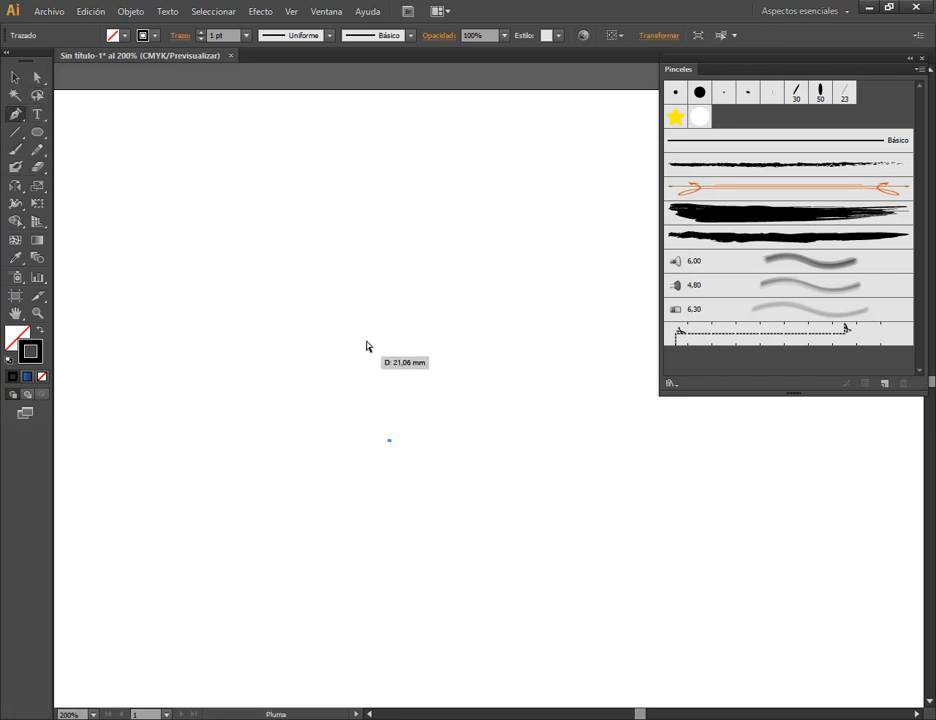
click(394, 254)
drag(394, 254, 376, 188)
click(16, 79)
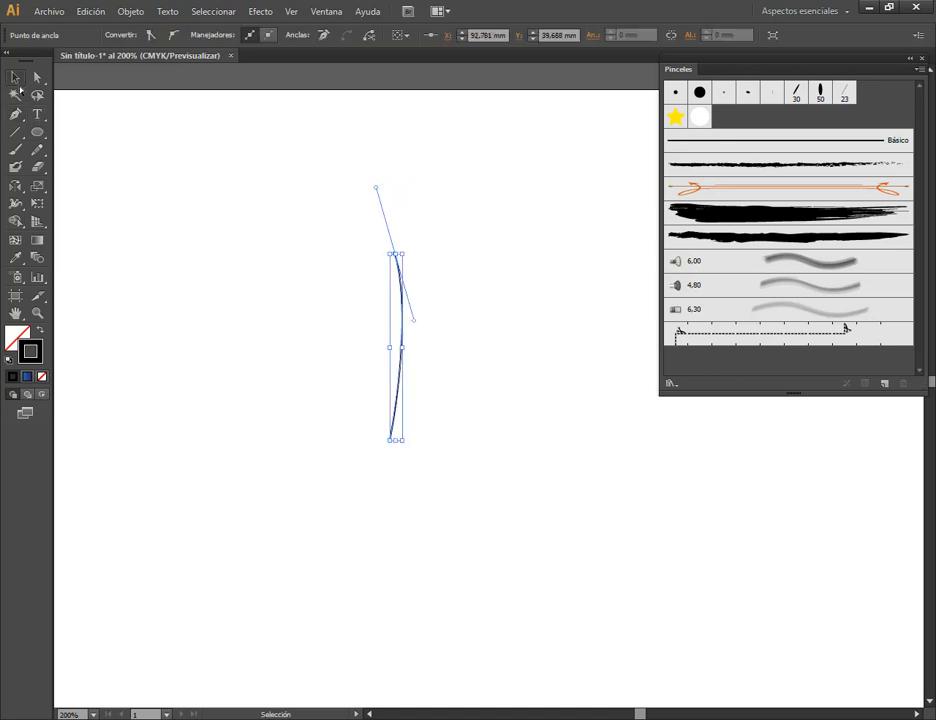
click(281, 274)
Apply the Básico brush definition to the curved vertical path.
click(406, 320)
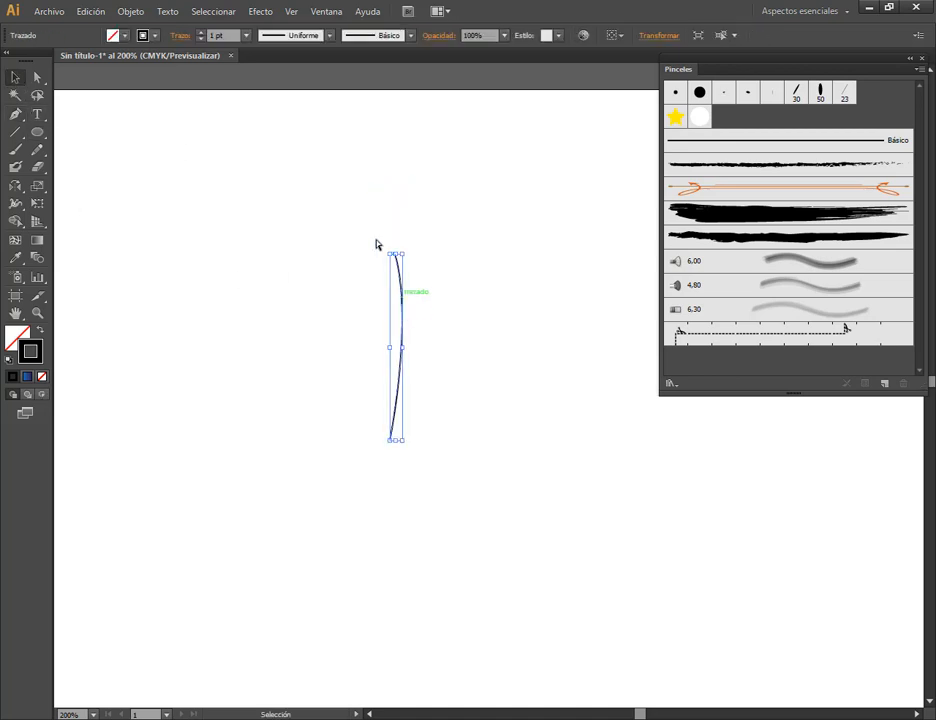
click(409, 36)
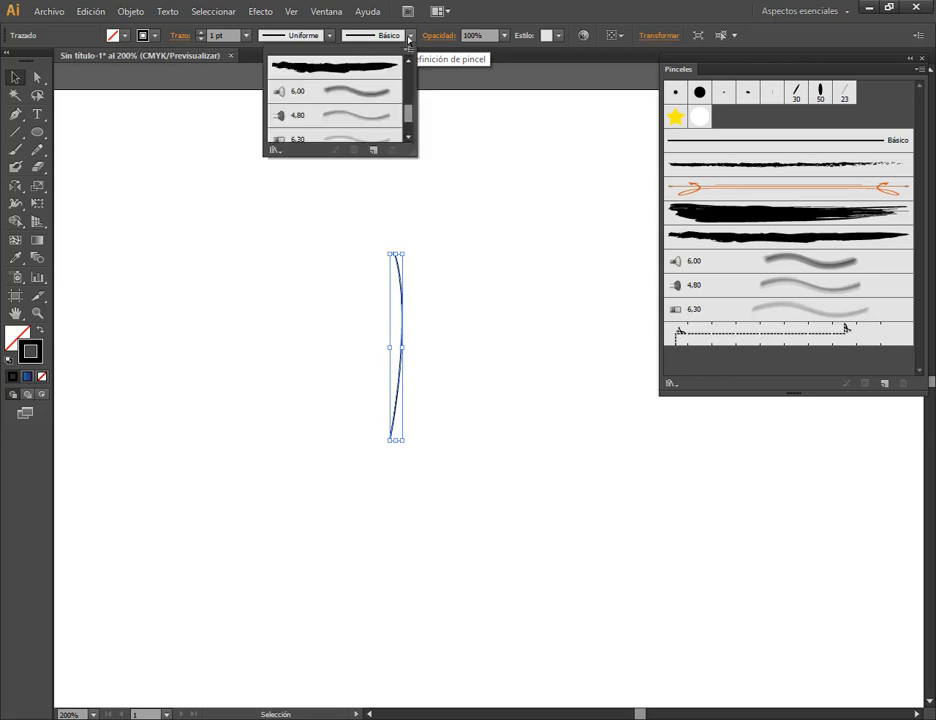
scroll(405, 80, up, 4)
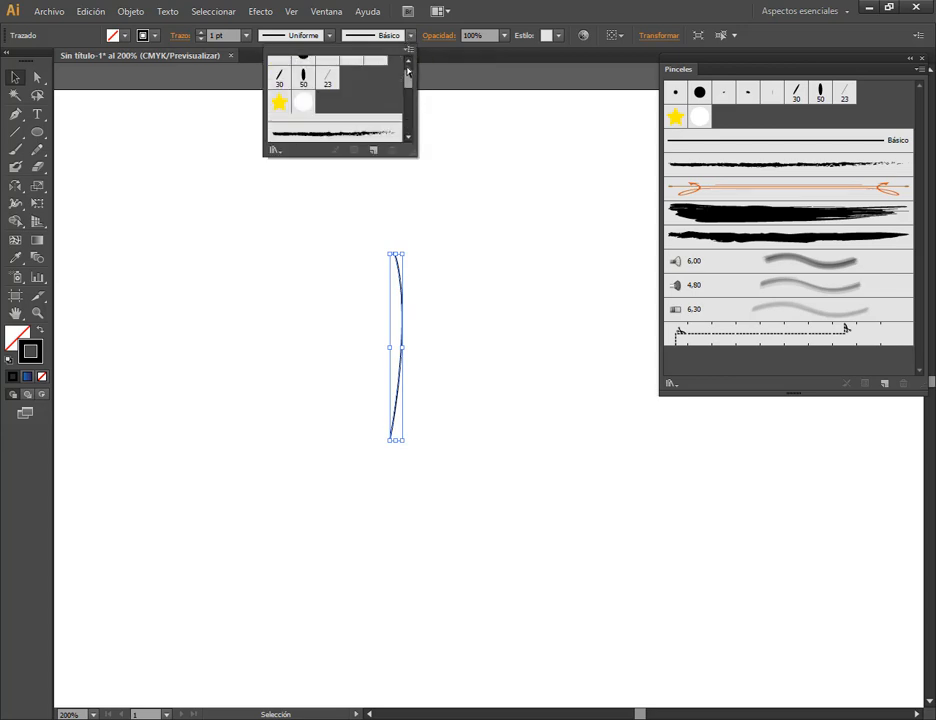
scroll(394, 99, down, 1)
scroll(392, 92, down, 2)
scroll(391, 90, up, 2)
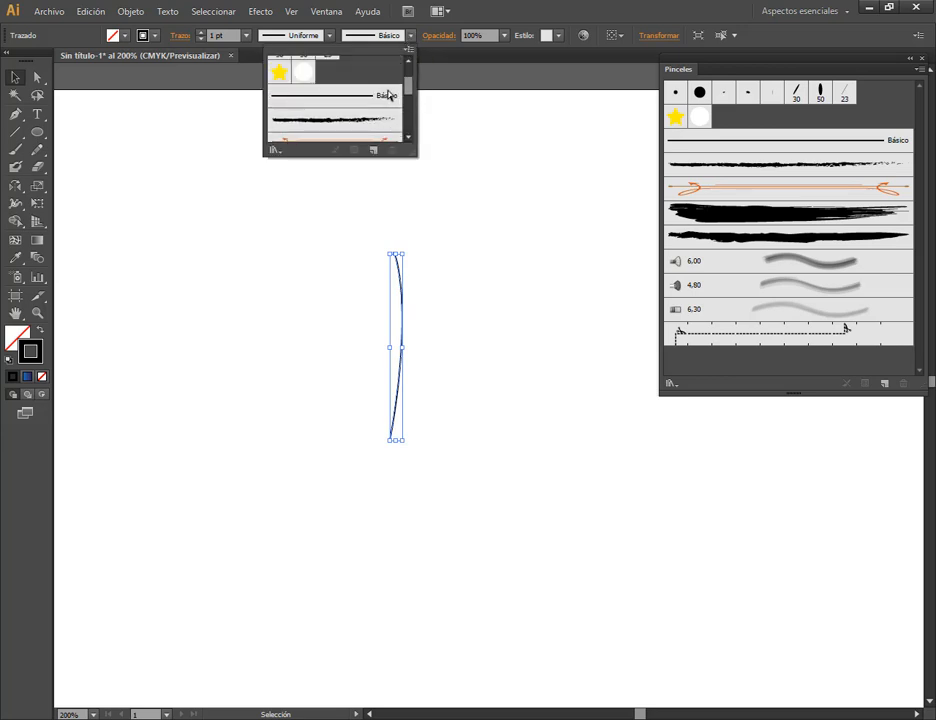
click(390, 95)
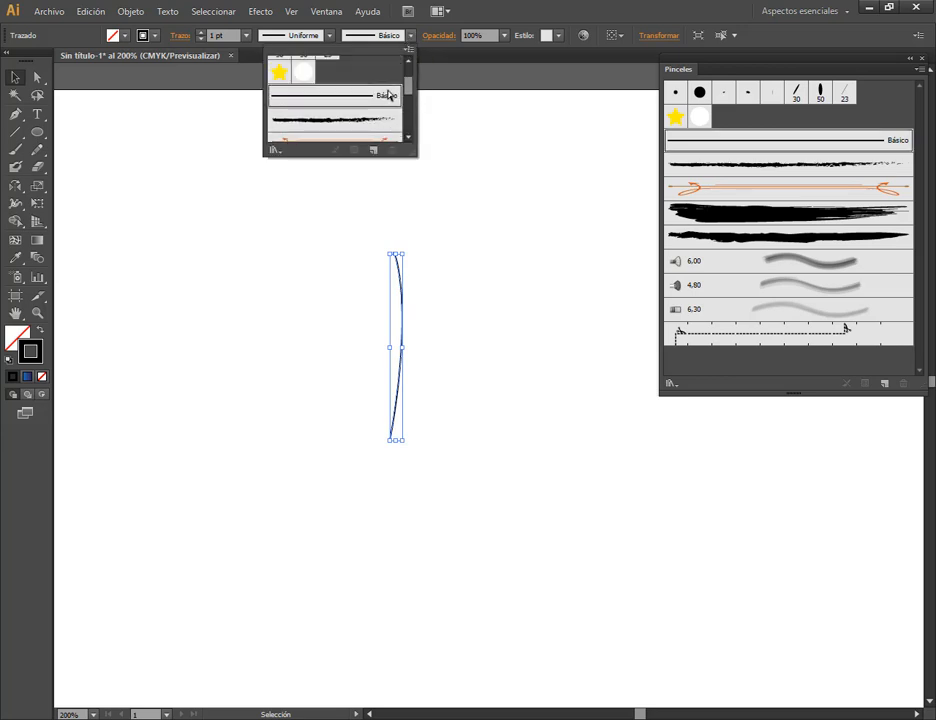
Set the curved path's stroke weight to 9 pt and give it the sixth width profile, an asymmetric taper.
click(328, 38)
click(328, 38)
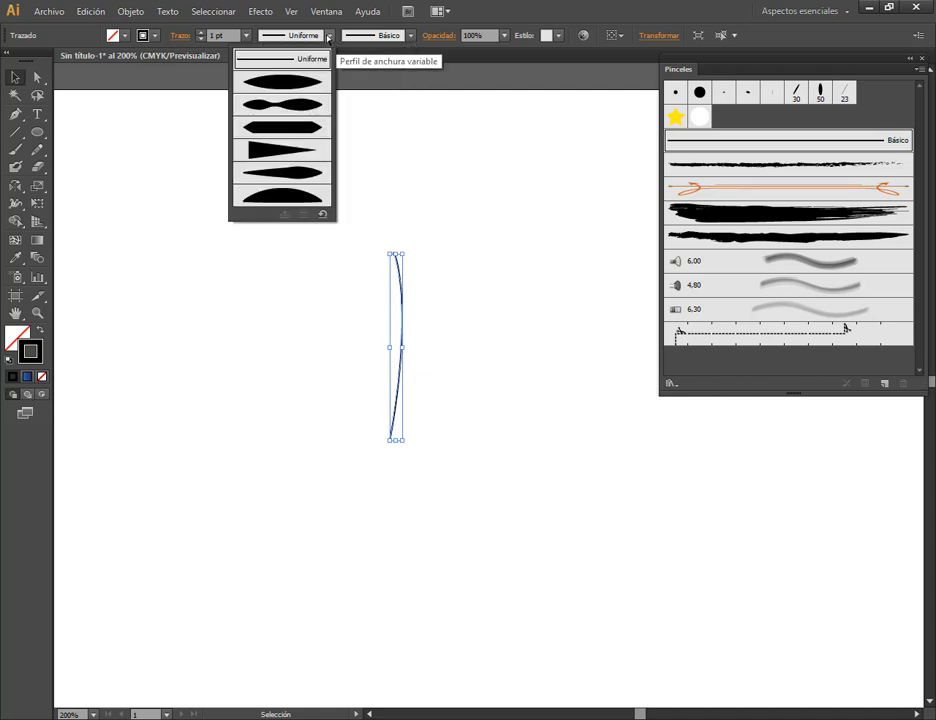
click(310, 88)
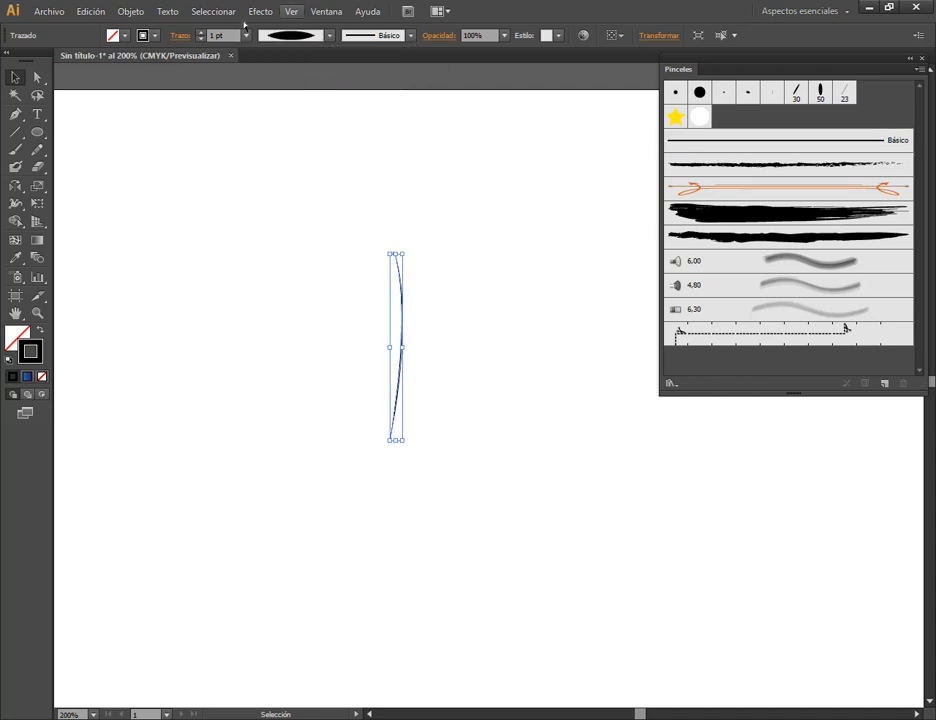
scroll(237, 40, up, 8)
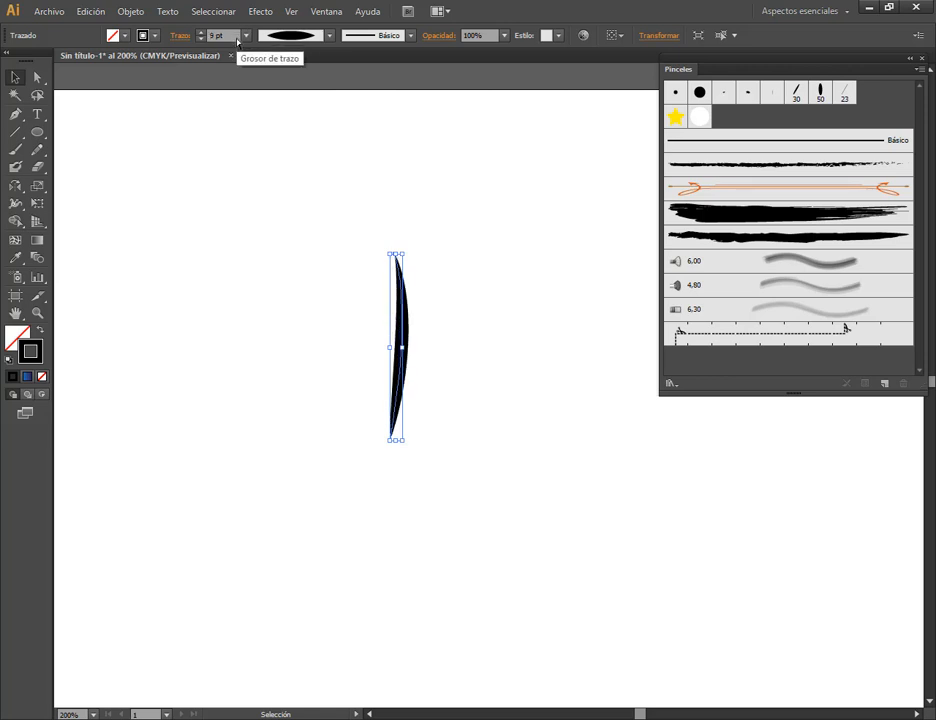
click(328, 36)
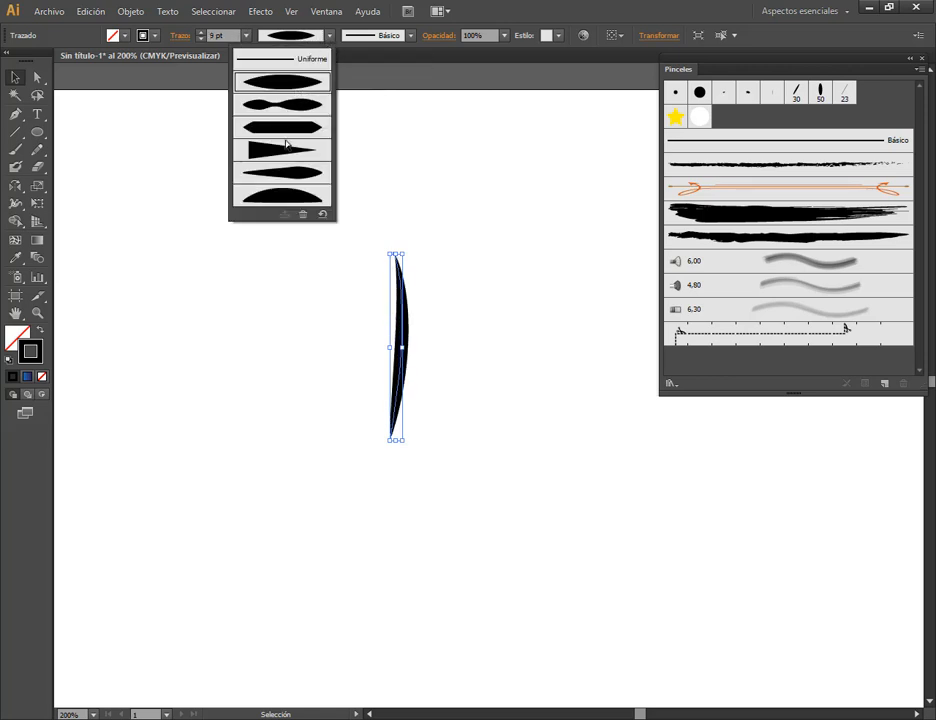
click(272, 178)
click(411, 258)
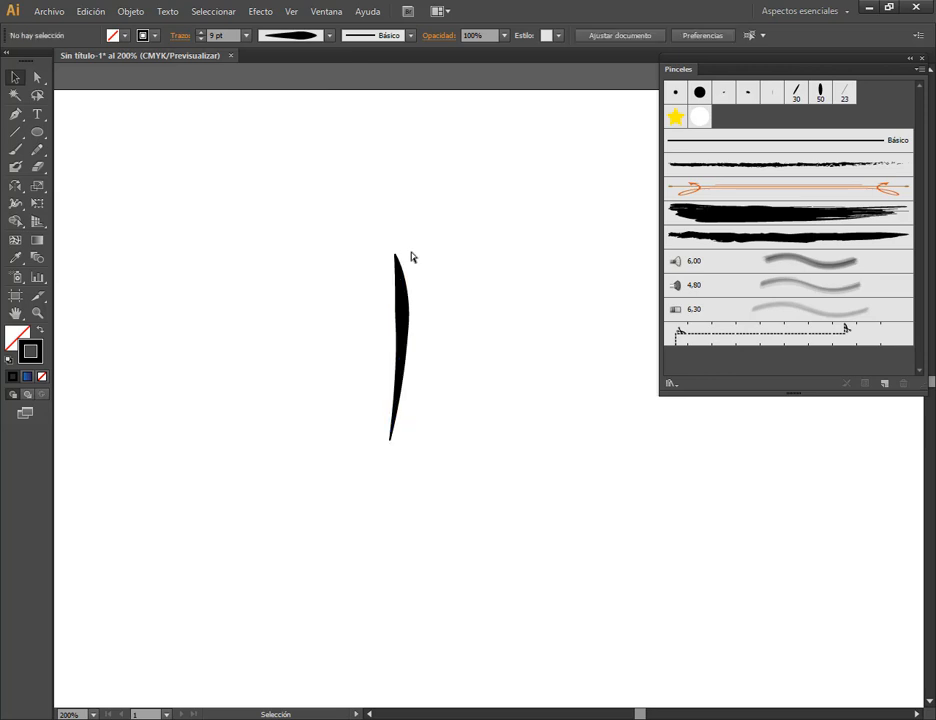
Move the tapered curved path to the artboard's left side, leaving the centre empty, and deselect it.
drag(407, 309, 366, 312)
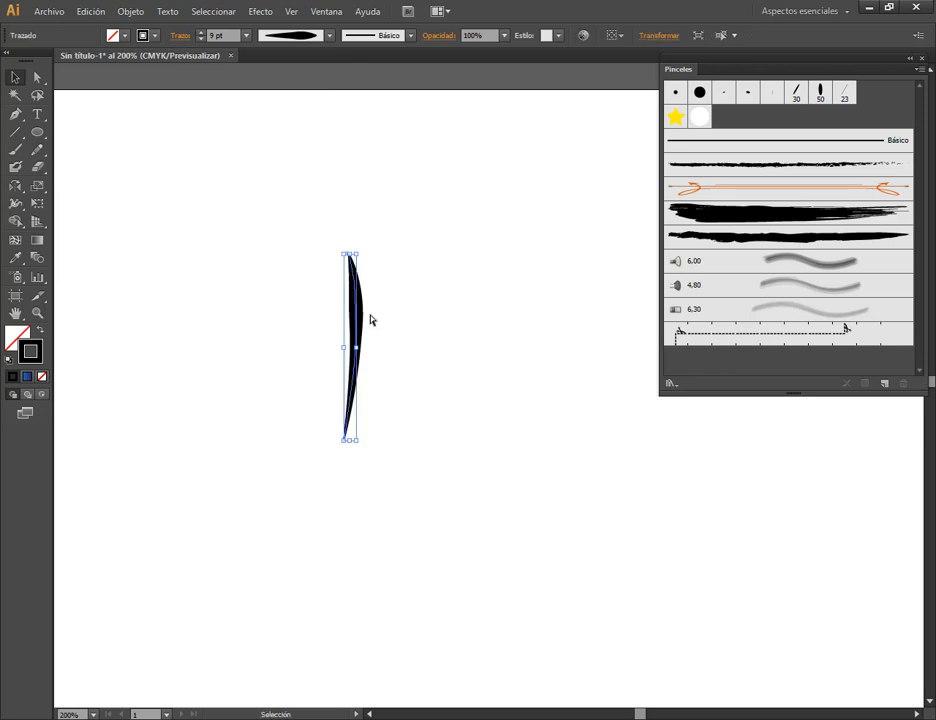
scroll(378, 339, up, 3)
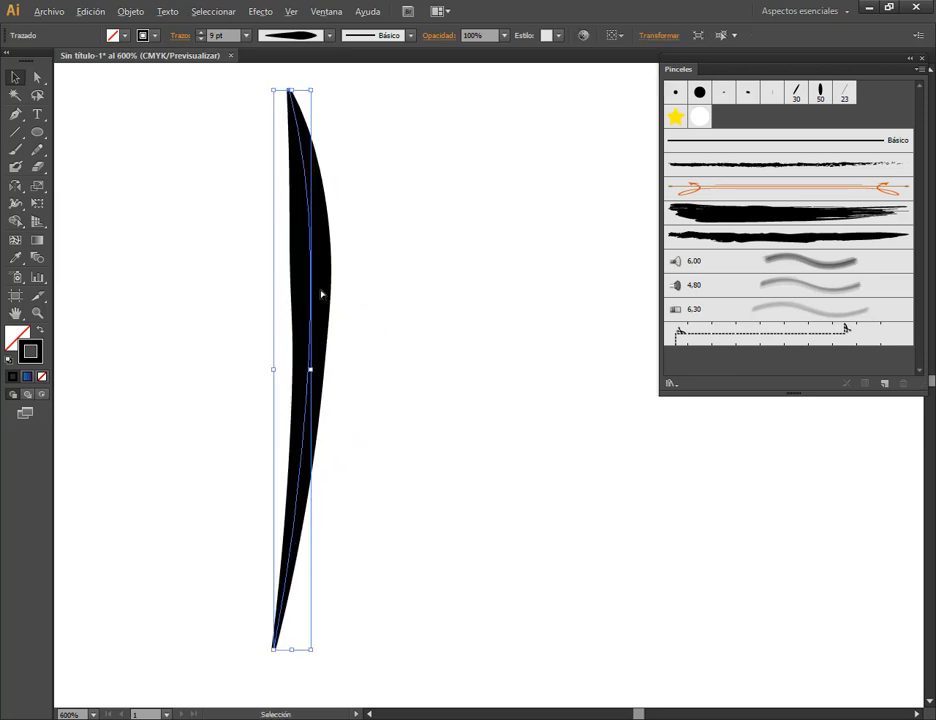
scroll(313, 172, down, 1)
click(345, 228)
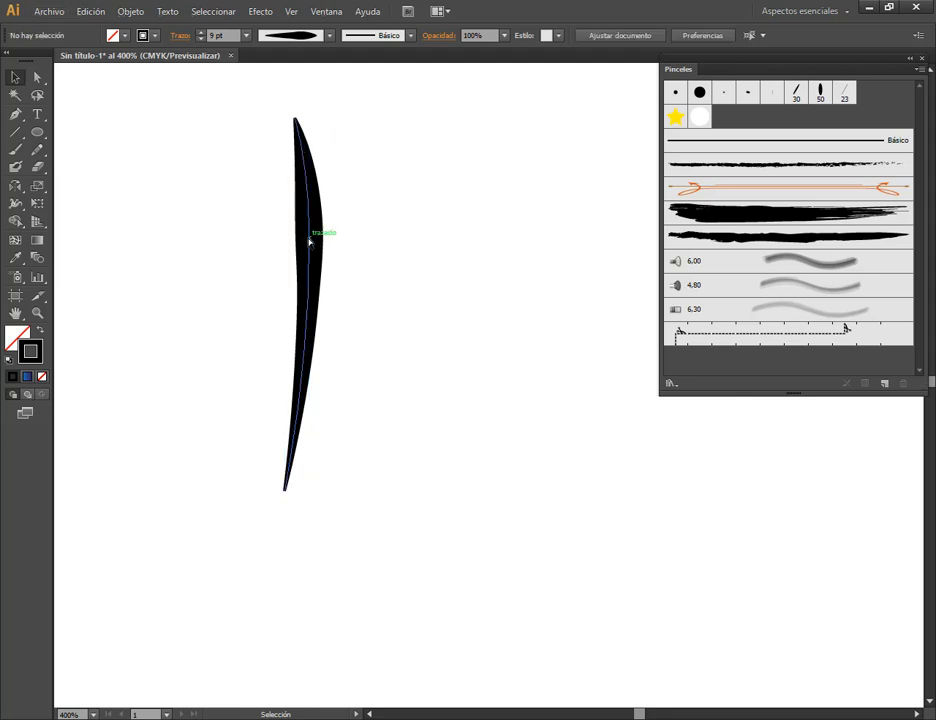
drag(309, 240, 150, 250)
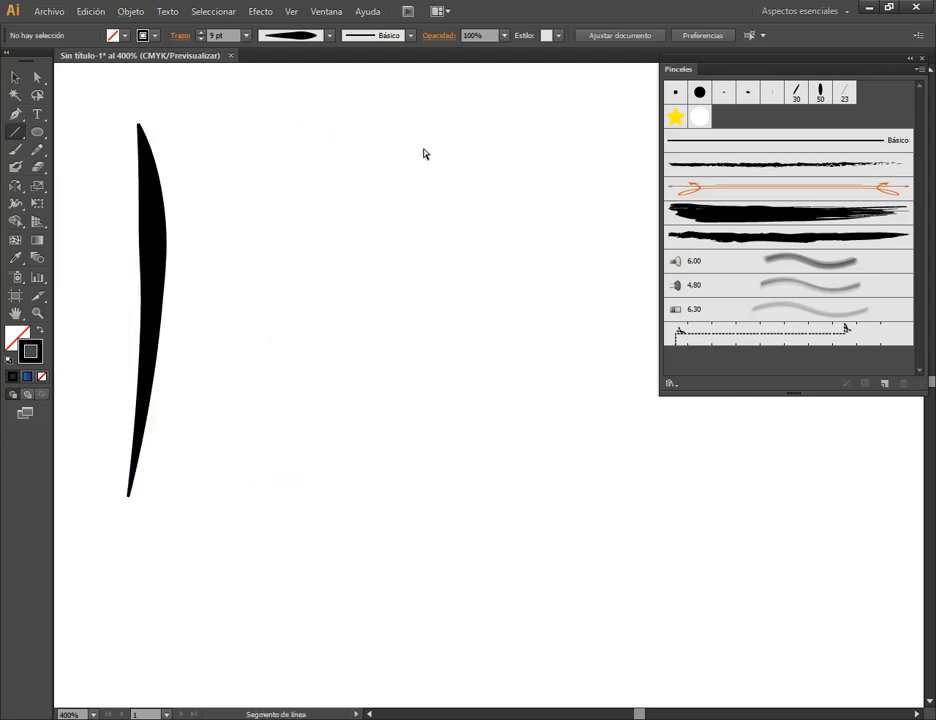
Draw a straight vertical line near the artboard's centre, set its stroke to 2 pt, and shift it slightly toward the curved path.
drag(423, 148, 423, 495)
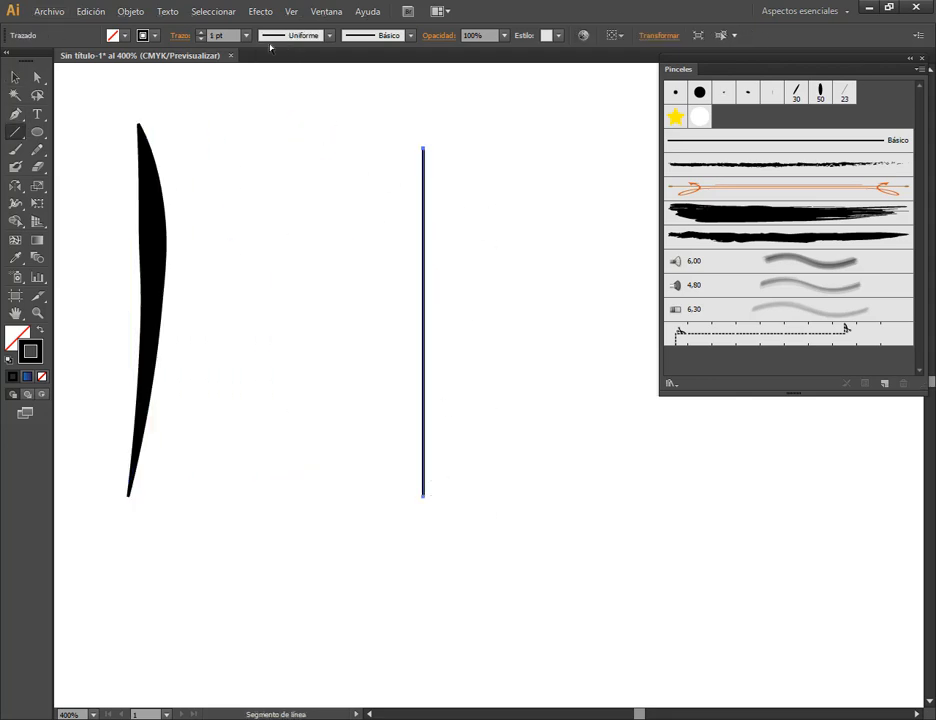
click(201, 31)
click(15, 77)
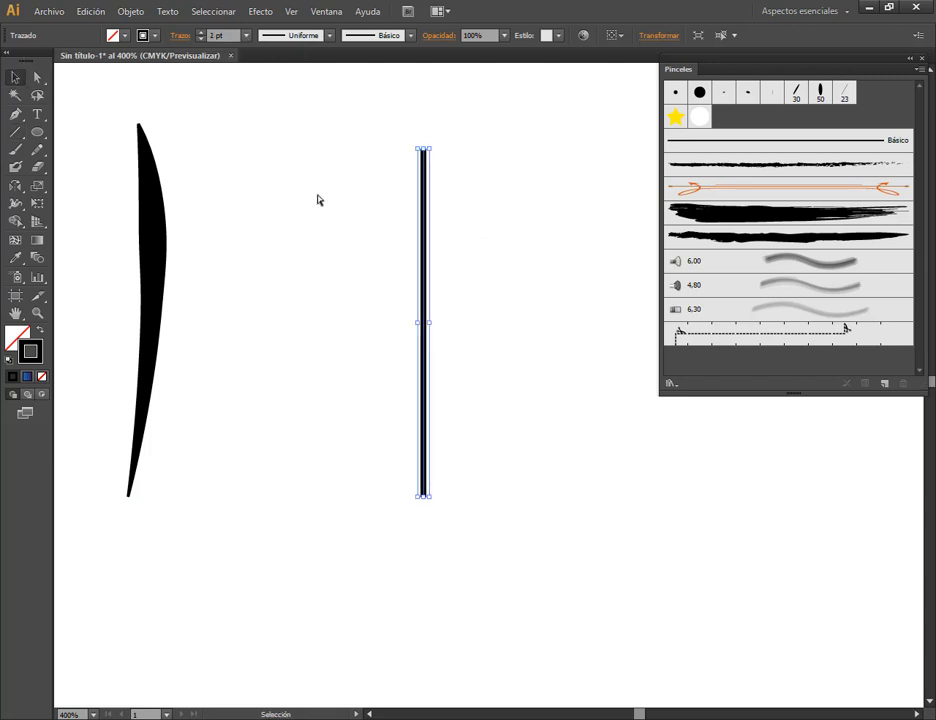
click(410, 205)
drag(428, 198, 397, 212)
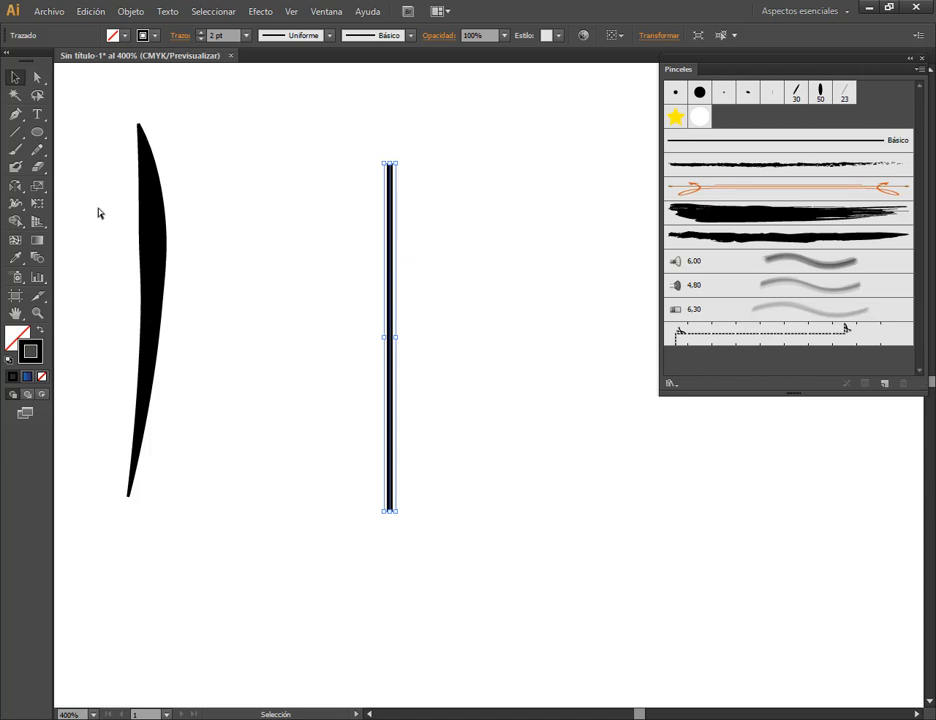
Use the Width tool to widen the straight line's lower part to about 24.5 pt, narrowing it to about 1.94 mm near the top and 1.59 mm near the lower end.
key(a)
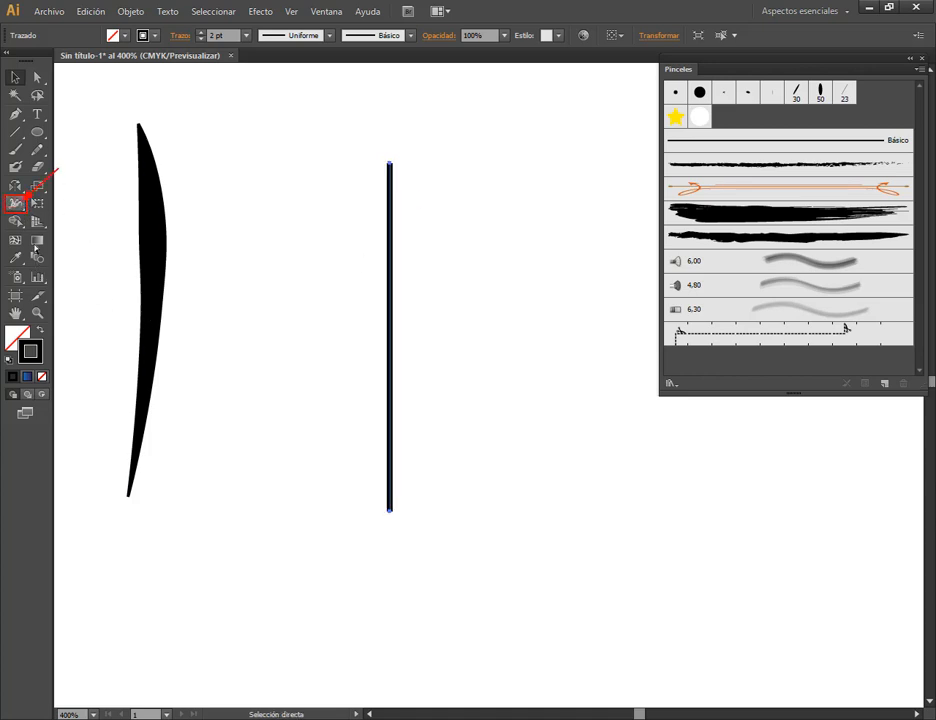
click(15, 203)
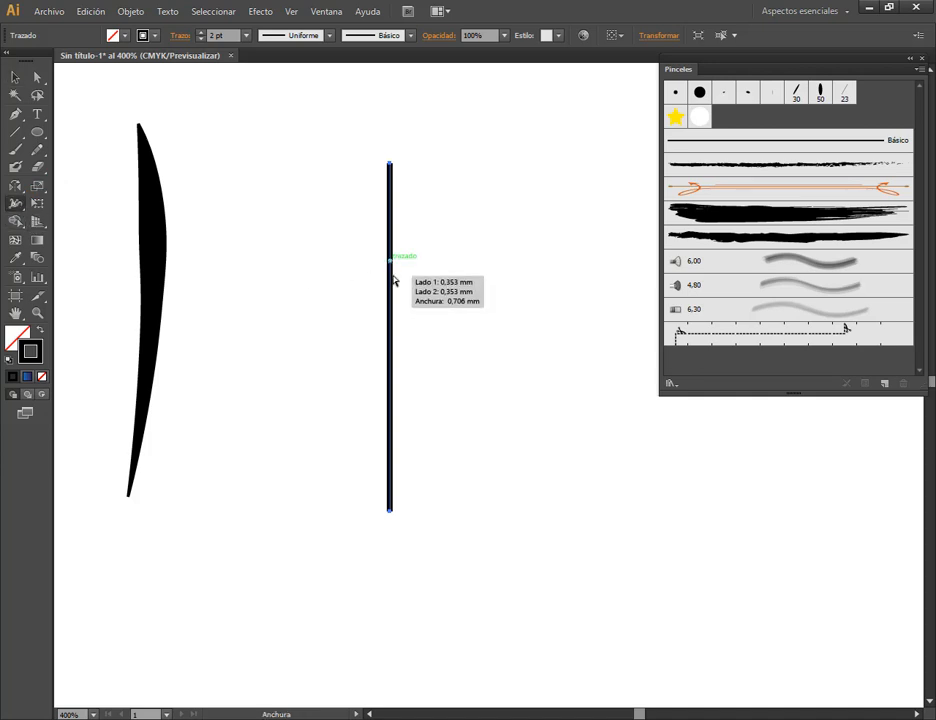
drag(392, 436, 427, 438)
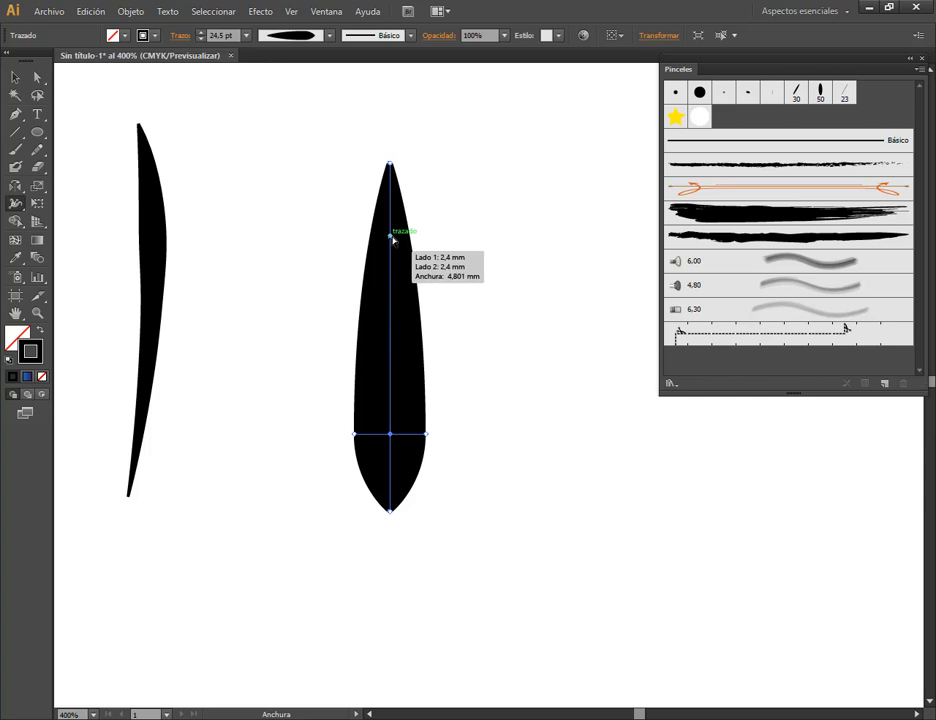
mouse_move(392, 238)
mouse_down()
mouse_move(401, 240)
mouse_move(399, 264)
mouse_move(401, 237)
mouse_up()
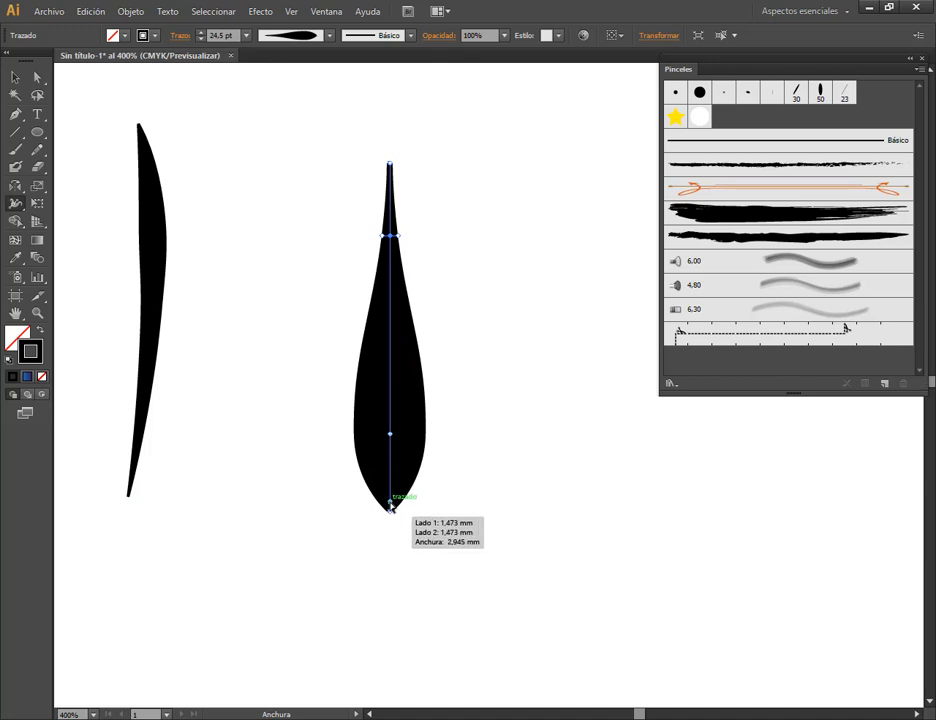
mouse_move(404, 509)
mouse_down()
mouse_move(389, 501)
mouse_move(395, 514)
mouse_move(395, 489)
mouse_up()
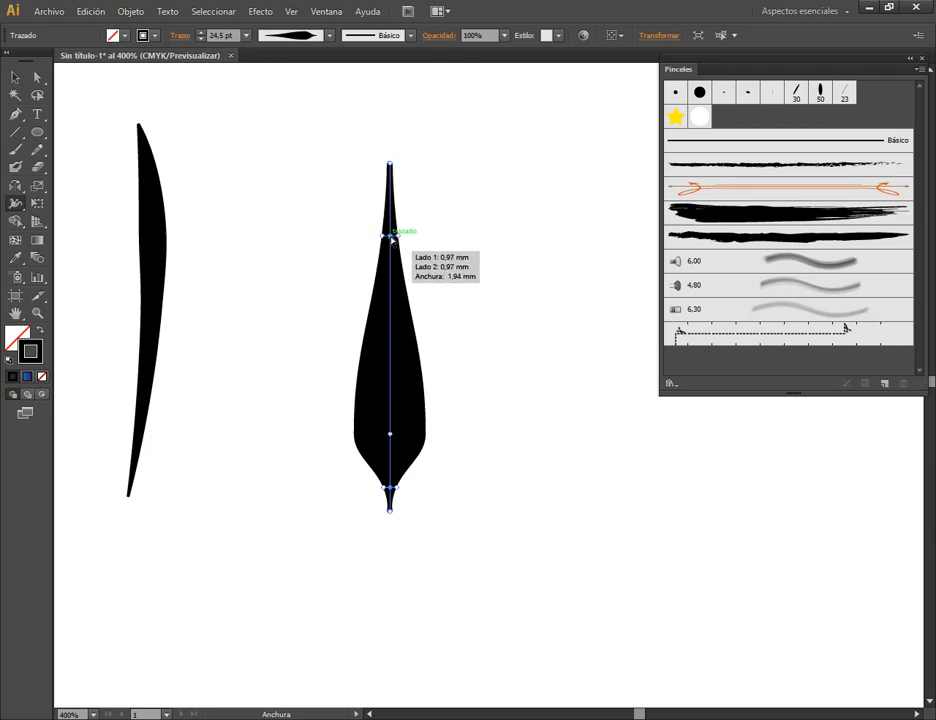
Make the line's lower bulge asymmetric, 1.59 mm on its right and wider on its left, about 20.25 pt overall, and deselect the line.
mouse_move(391, 229)
mouse_down()
mouse_move(391, 217)
mouse_move(392, 240)
mouse_up()
drag(392, 431, 422, 433)
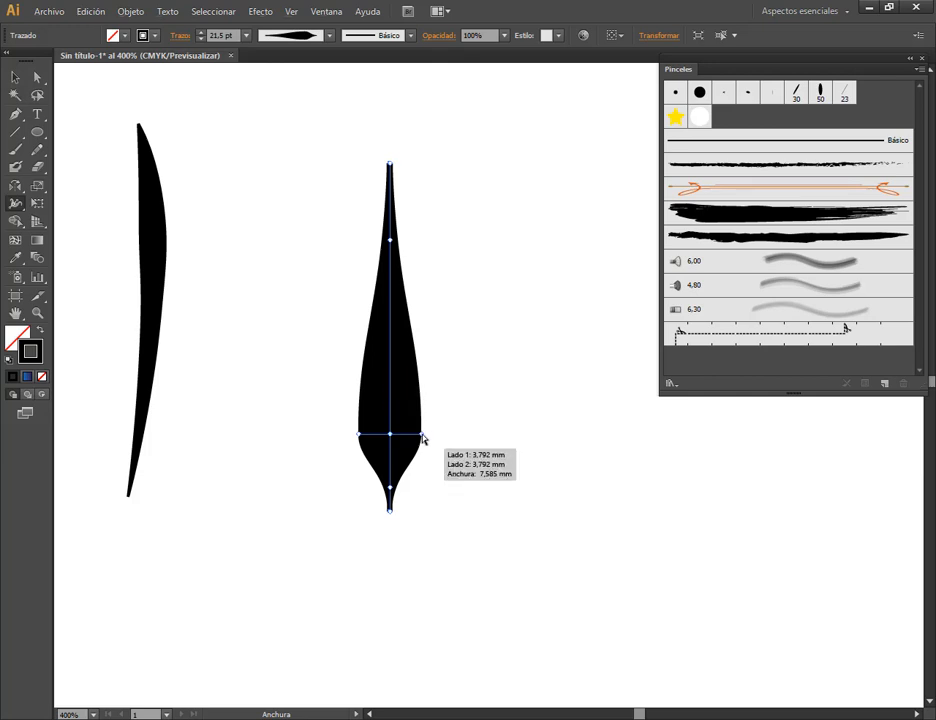
mouse_move(422, 437)
mouse_down()
mouse_move(451, 437)
mouse_move(405, 437)
mouse_up()
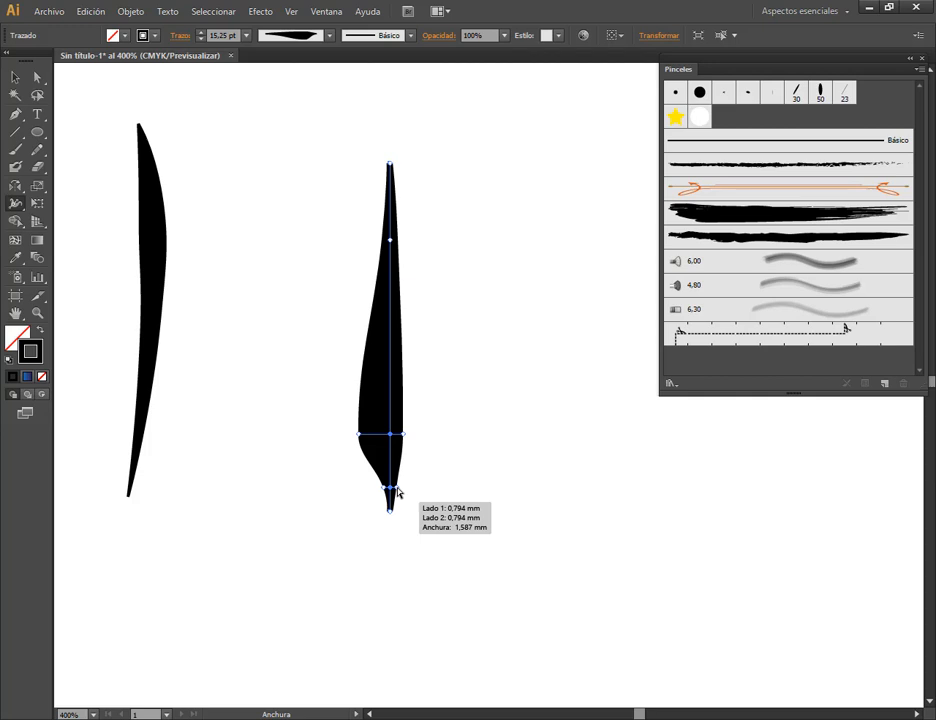
mouse_move(397, 491)
mouse_down()
mouse_move(407, 492)
mouse_move(391, 490)
mouse_up()
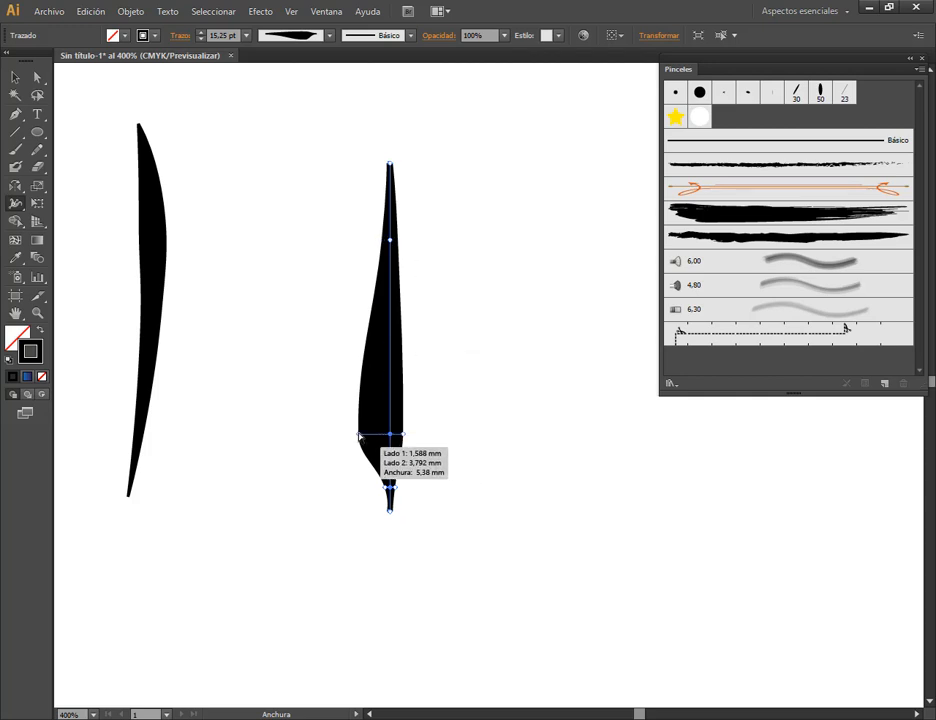
drag(359, 436, 344, 440)
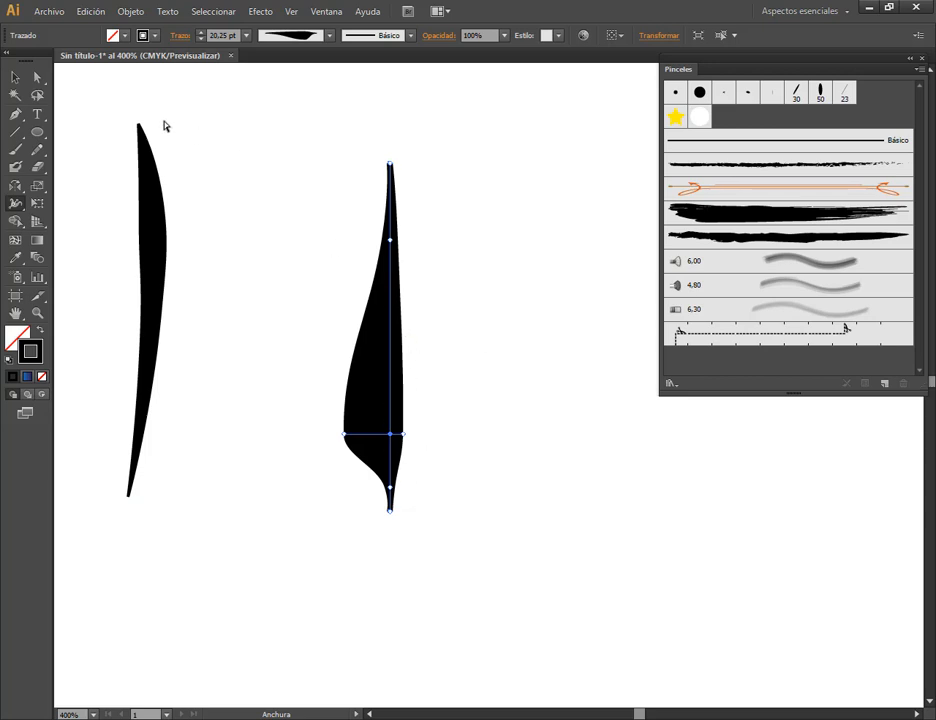
key(v)
click(491, 351)
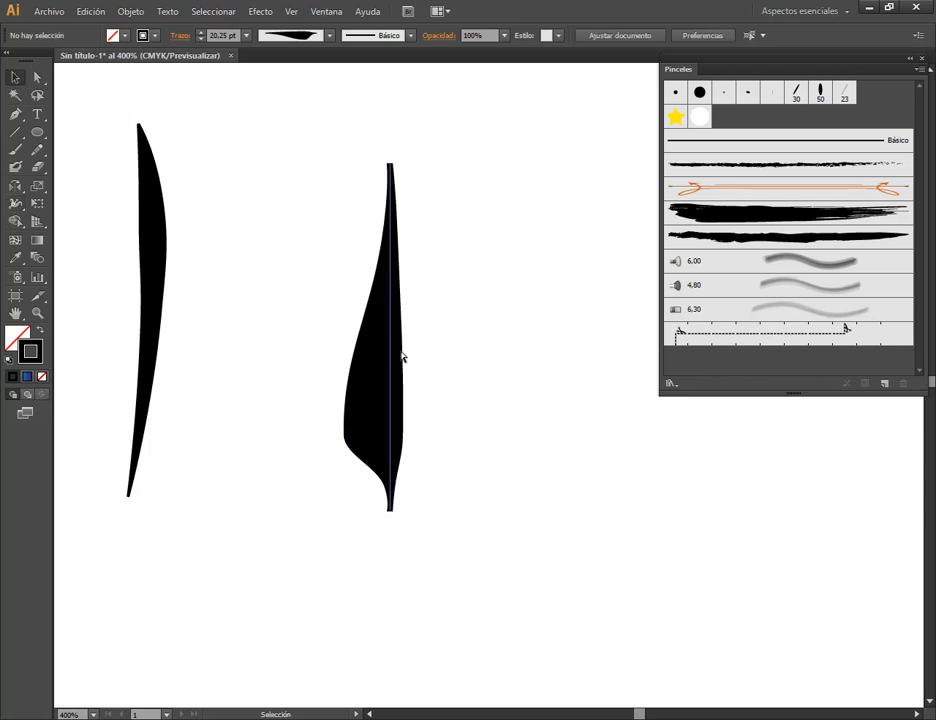
Delete the reshaped straight line and move the tapered curved path back to the artboard's centre.
drag(403, 359, 365, 308)
key(Delete)
mouse_move(156, 206)
mouse_down()
mouse_move(332, 244)
mouse_move(413, 241)
mouse_up()
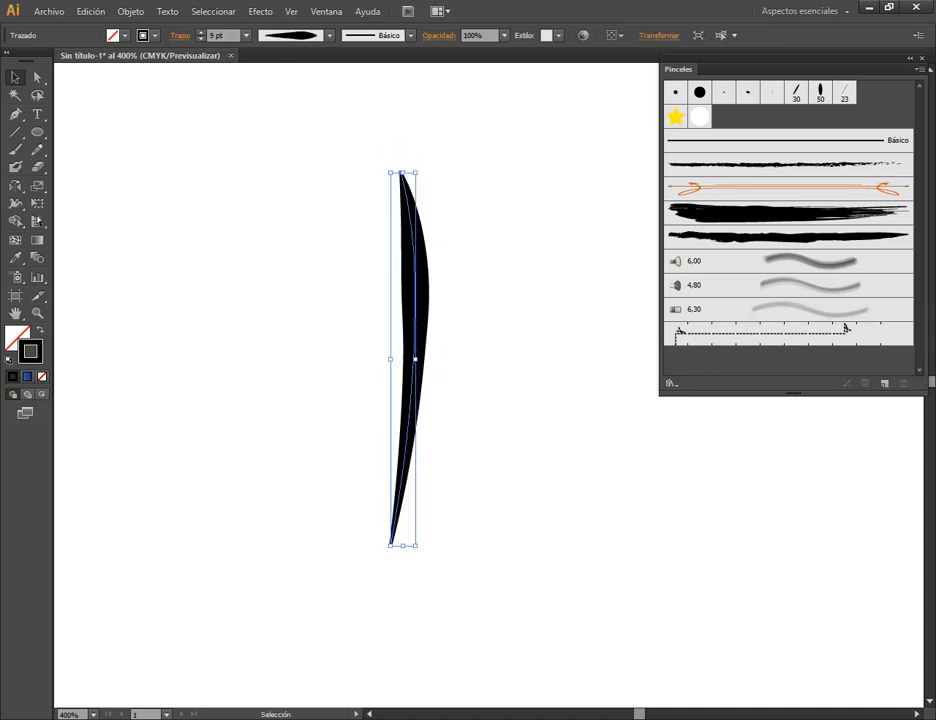
With the Width tool, widen the curved path at its upper width point to about 4.44 mm and narrow it at its lower one.
click(16, 203)
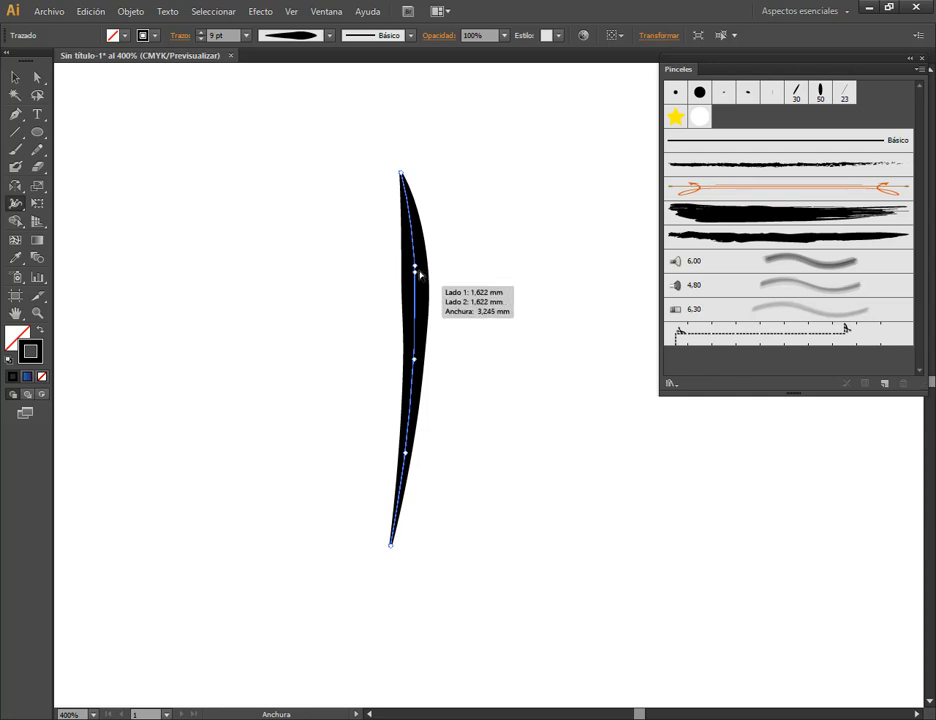
drag(420, 274, 434, 270)
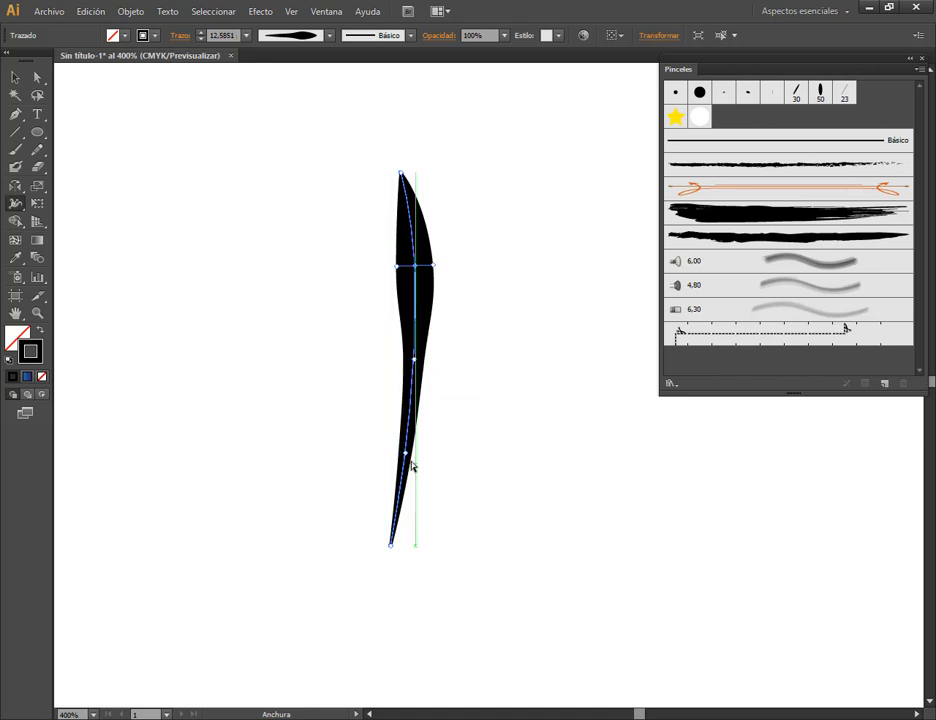
scroll(408, 458, up, 4)
drag(424, 437, 409, 435)
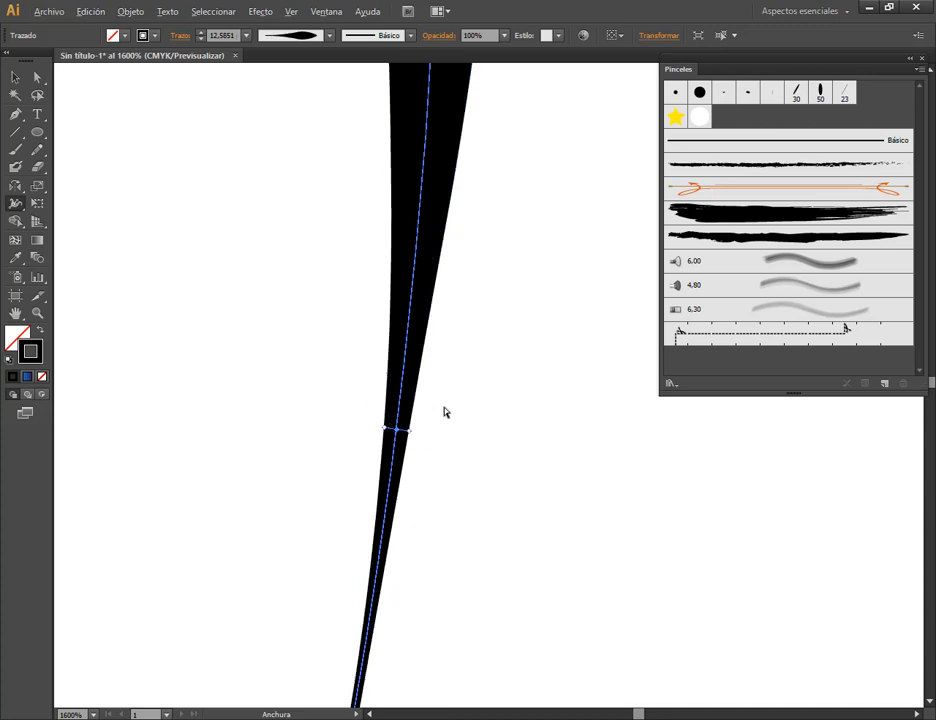
Slightly widen the curved path at its middle width point and widen the upper one to about 14.49 pt, and deselect the path.
scroll(445, 412, down, 3)
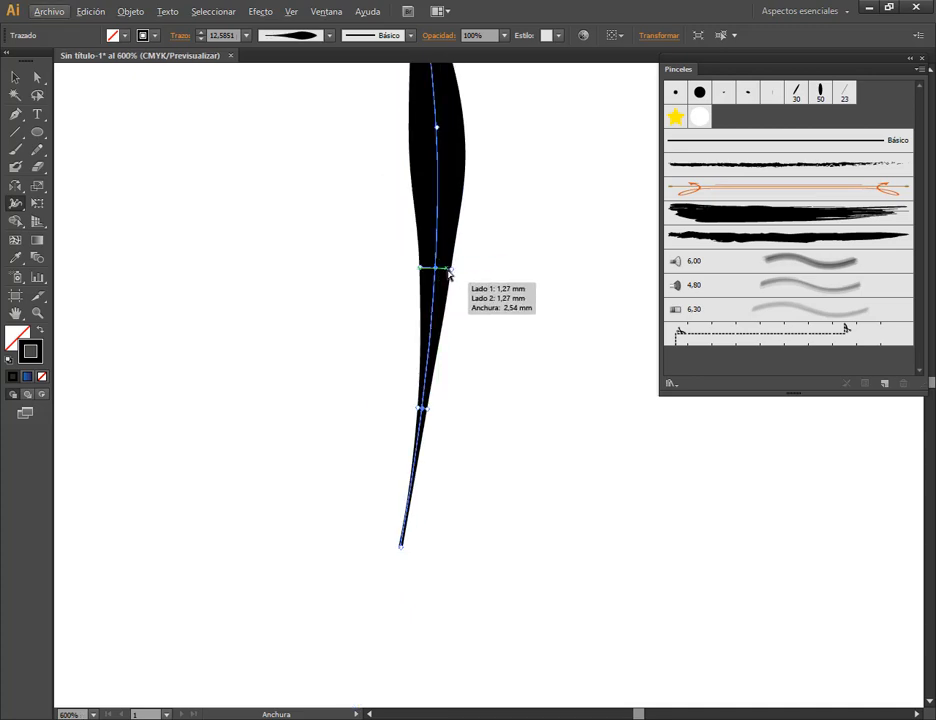
drag(451, 269, 462, 411)
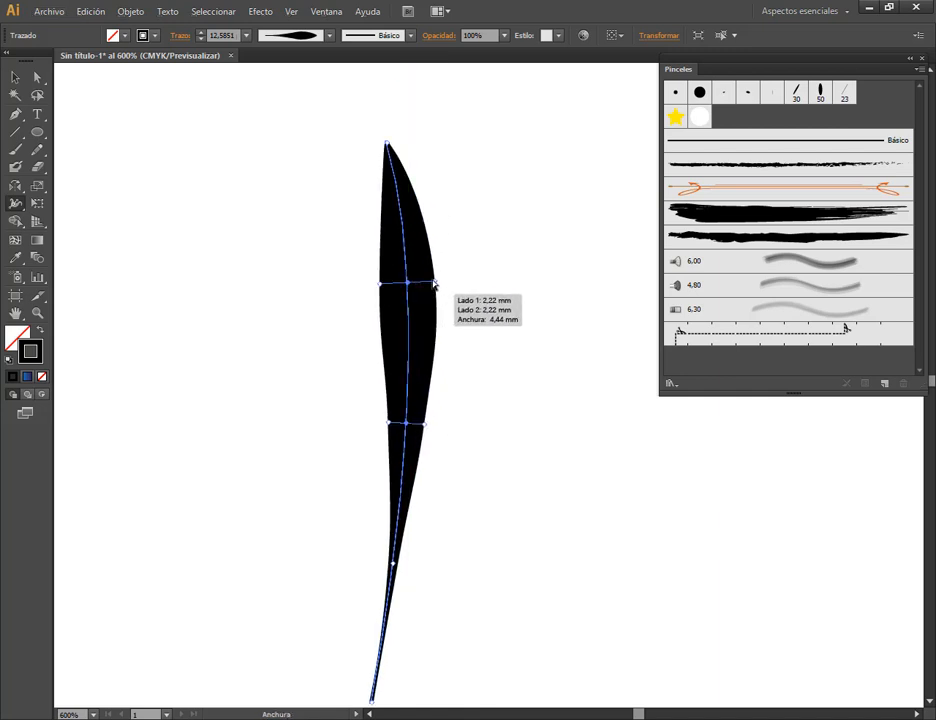
mouse_move(435, 281)
mouse_down()
mouse_move(462, 280)
mouse_move(440, 285)
mouse_up()
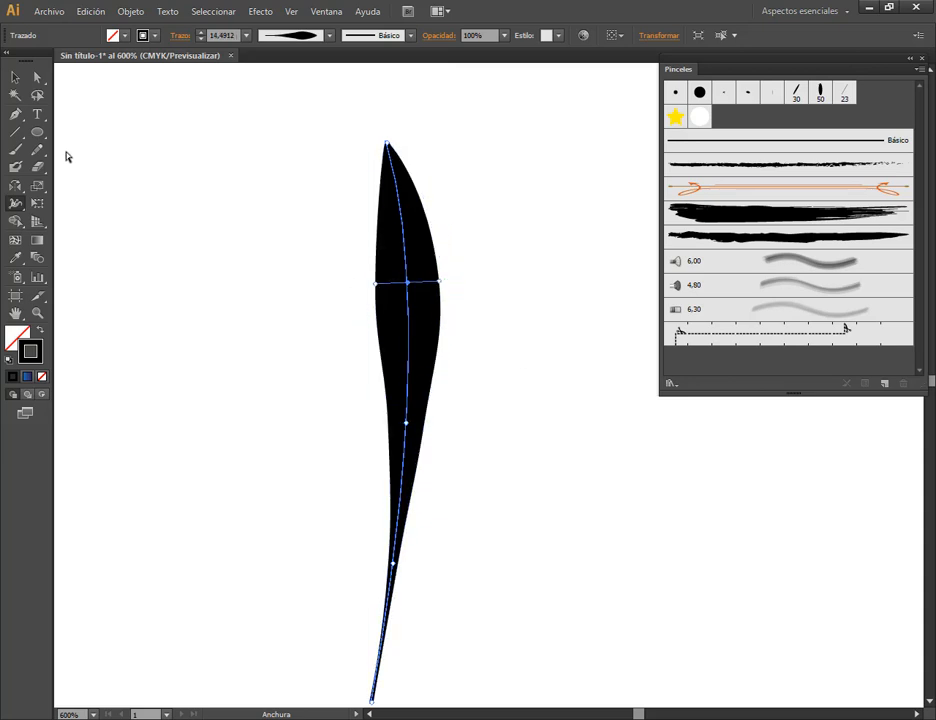
click(16, 79)
click(125, 222)
scroll(230, 307, down, 2)
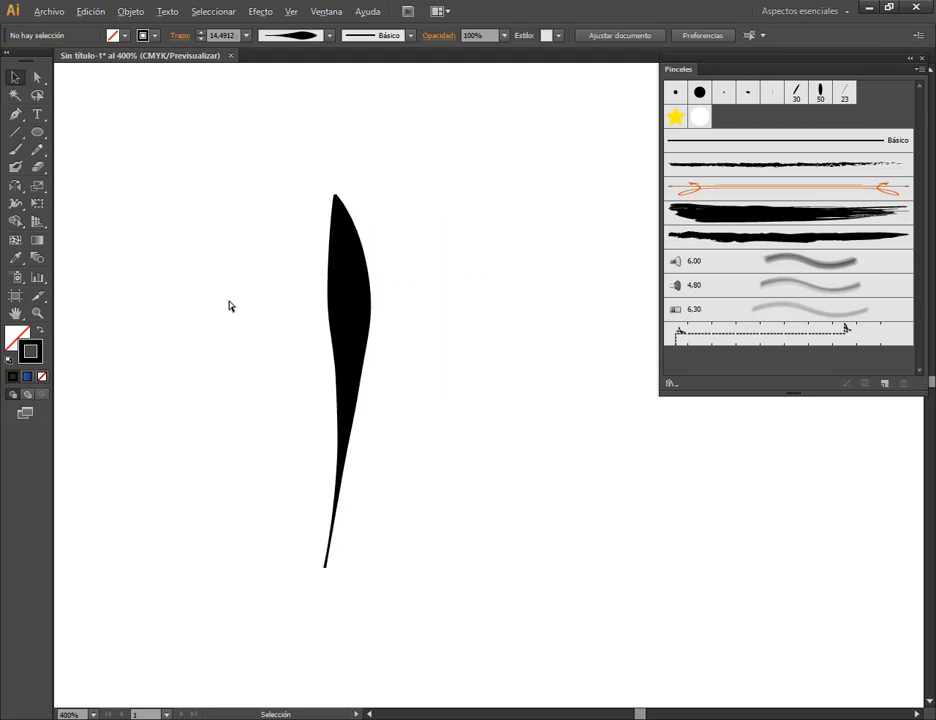
Move the shaped path to the artboard's left side, opening the new brush type options and cancelling them along the way.
drag(252, 346, 289, 321)
drag(354, 289, 259, 270)
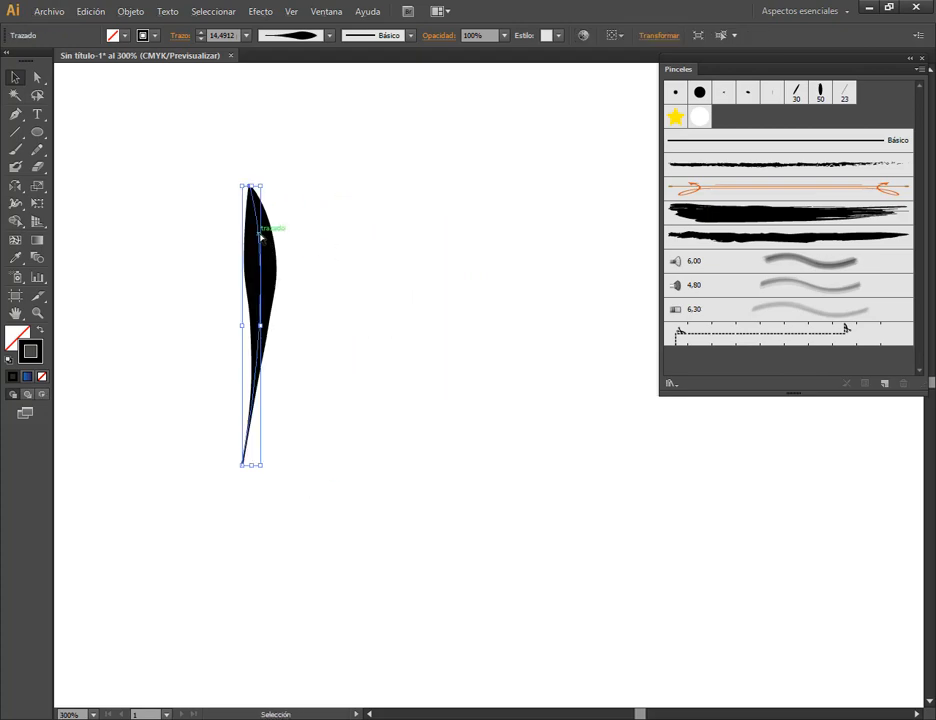
click(885, 384)
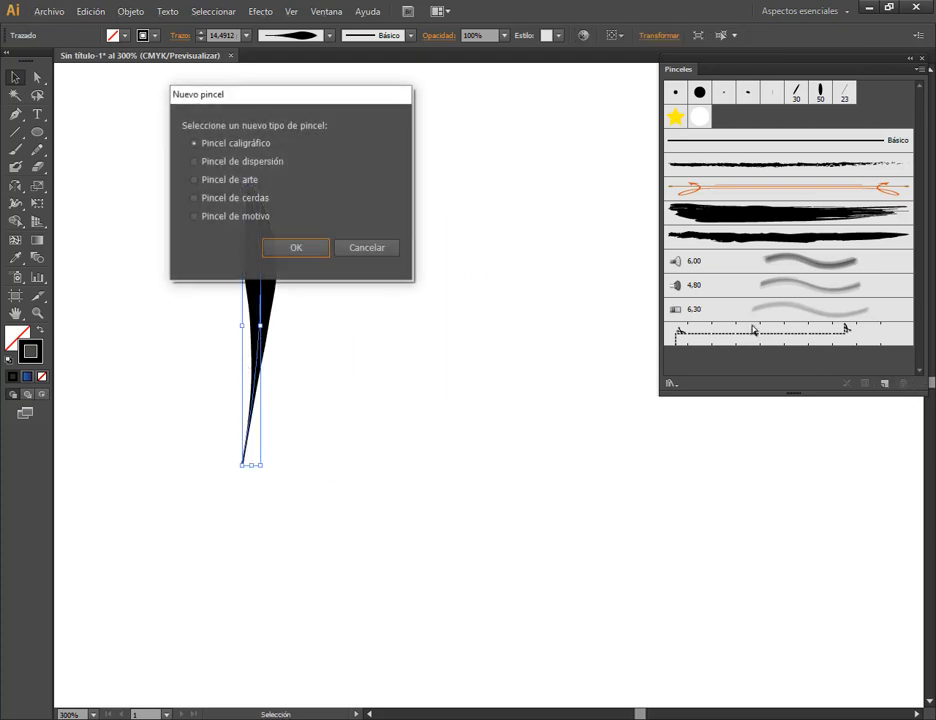
click(390, 243)
click(282, 274)
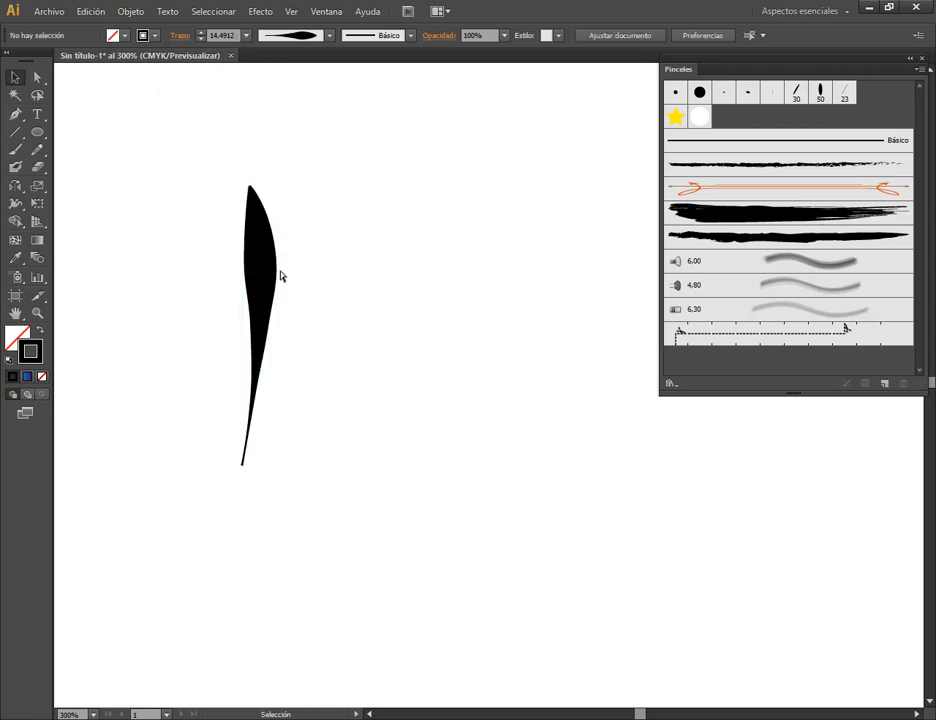
drag(276, 260, 242, 260)
Draw a straight vertical line segment near the artboard's centre, beside the shaped path.
click(17, 132)
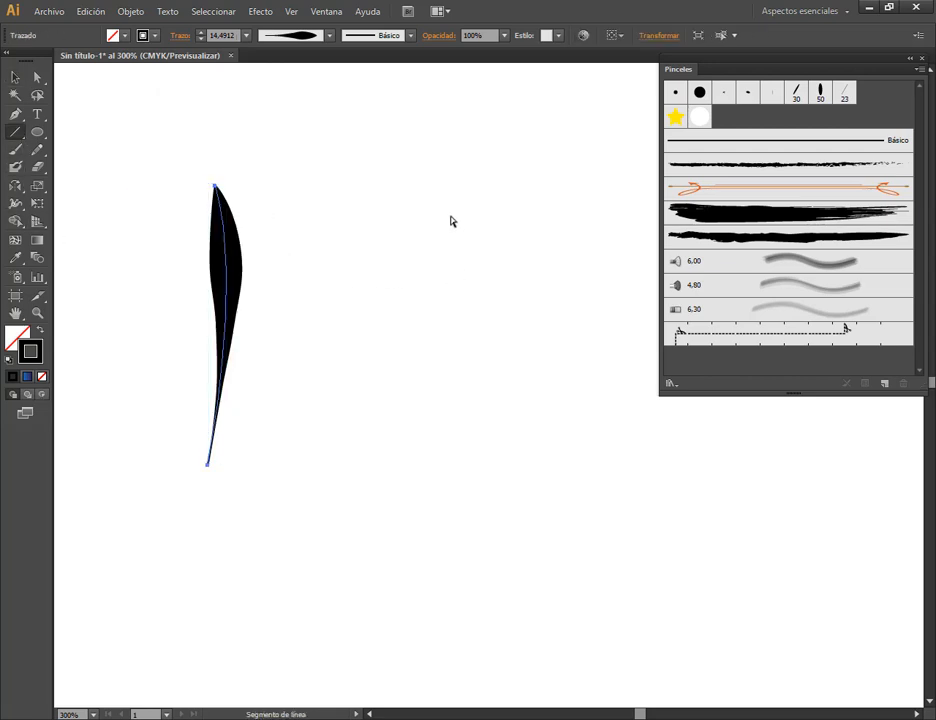
mouse_move(449, 213)
mouse_down()
mouse_move(470, 430)
mouse_move(452, 494)
mouse_up()
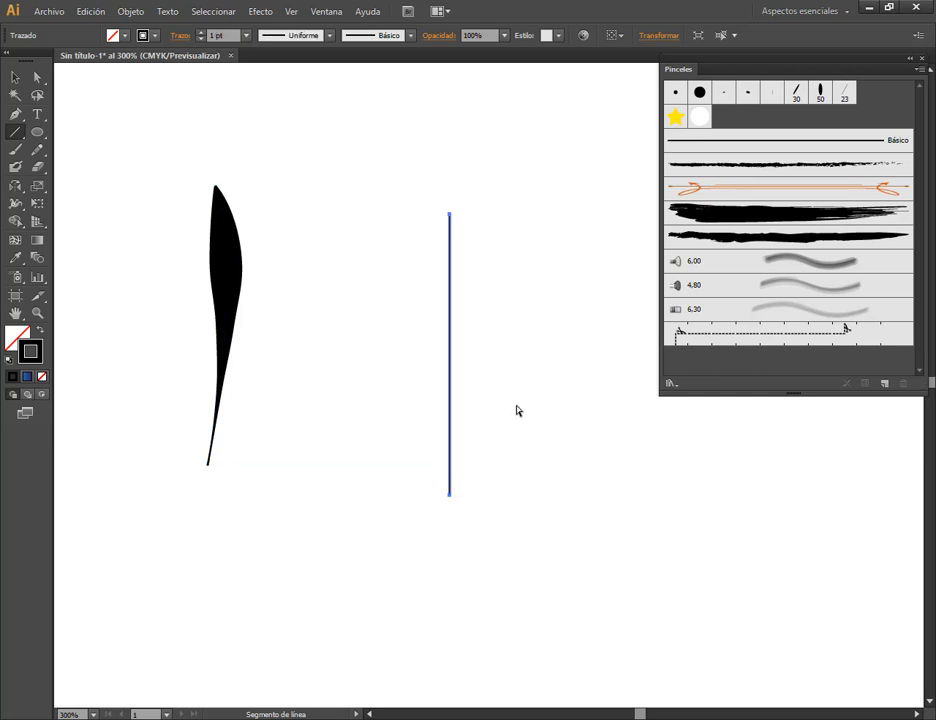
With the Width tool, shape the vertical line into an upper bulge of about 18.7 pt and a lower one of 24 pt, narrowing between and below them.
click(16, 205)
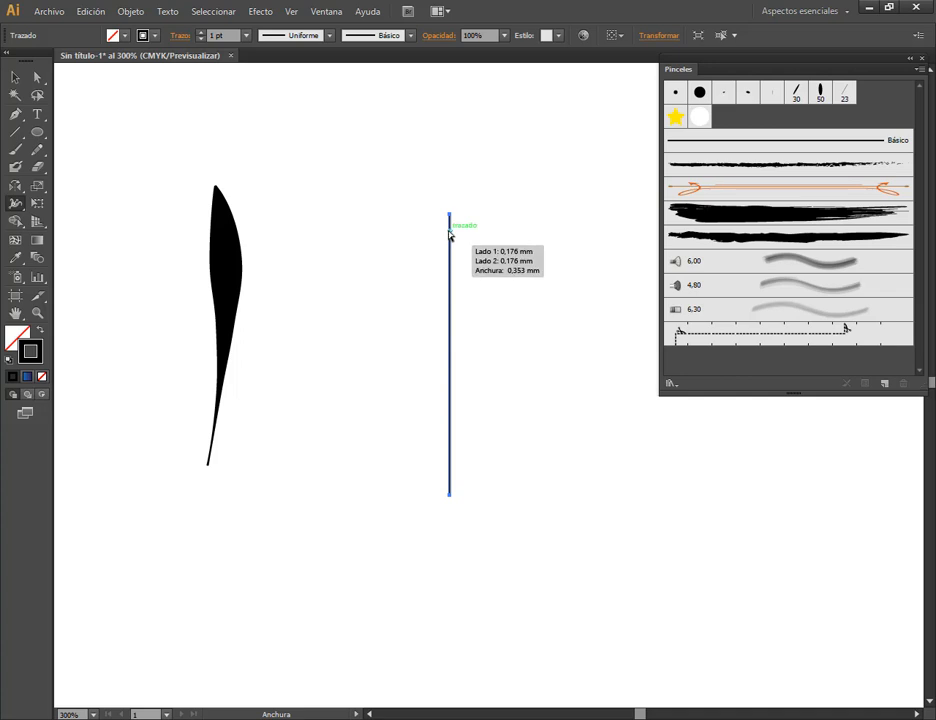
drag(450, 249, 468, 265)
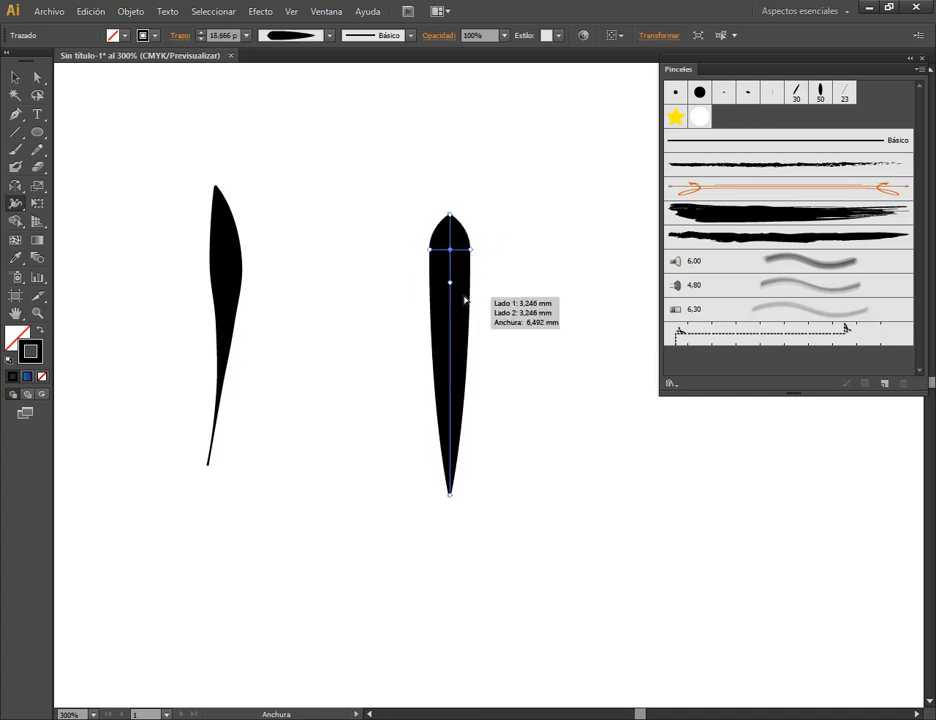
mouse_move(468, 311)
mouse_down()
mouse_move(471, 304)
mouse_move(458, 306)
mouse_up()
drag(451, 360, 476, 368)
drag(457, 428, 457, 434)
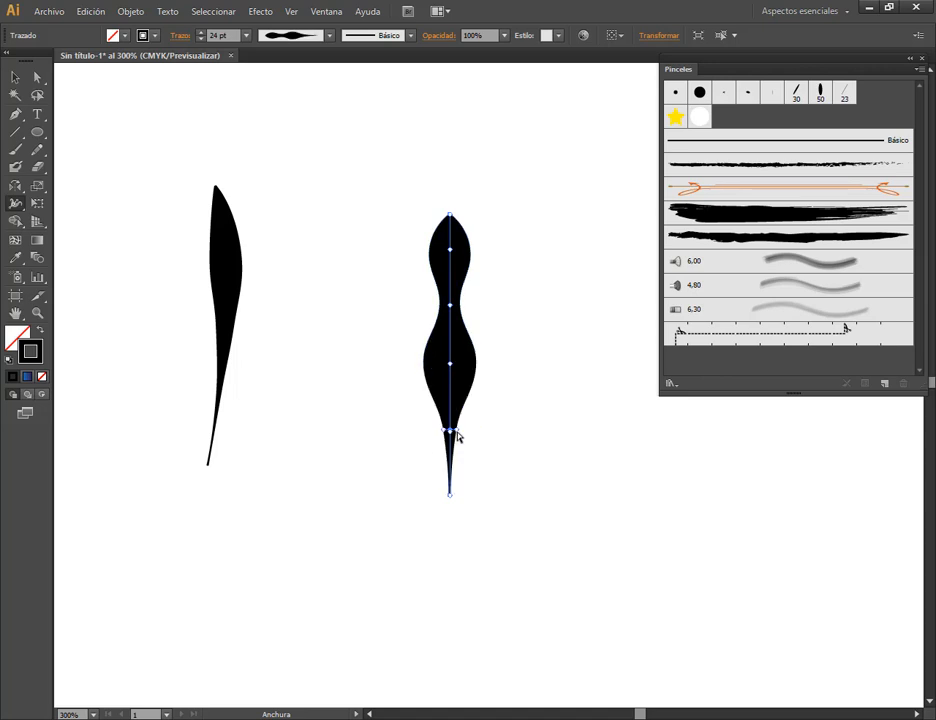
click(14, 78)
click(384, 175)
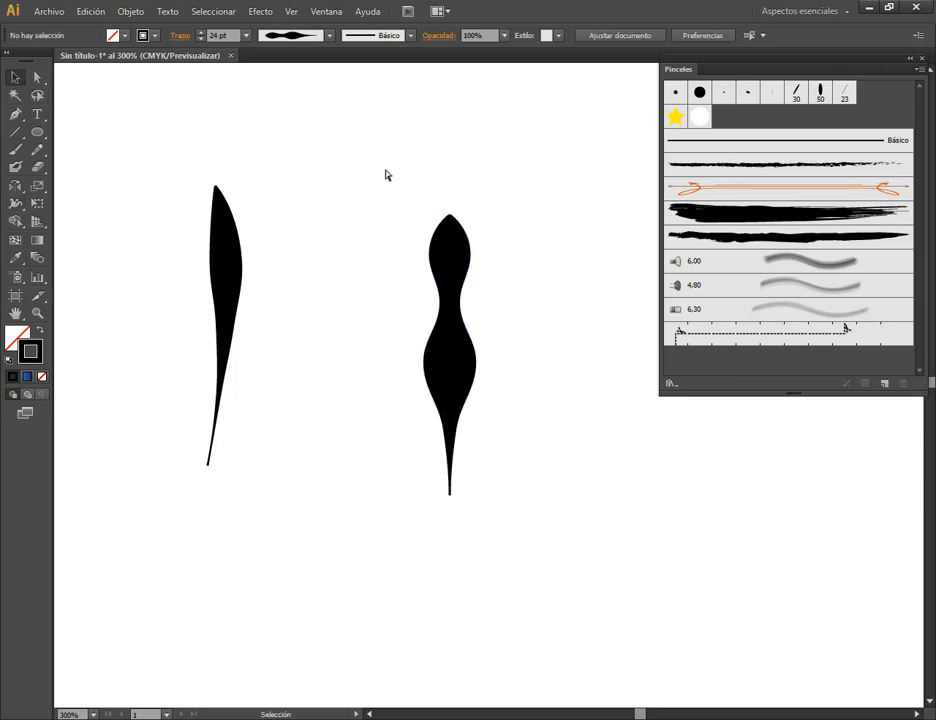
Move the double-bulge shape closer to the curved one and create an art brush (Pincel de arte) from it with an upward stroke direction.
drag(446, 267, 359, 250)
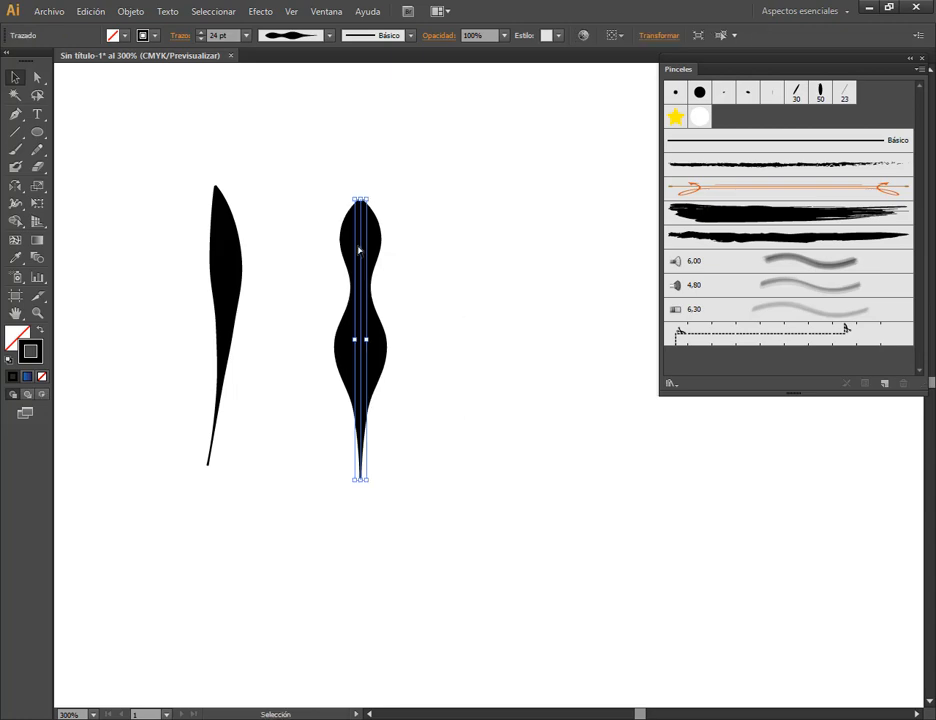
click(884, 384)
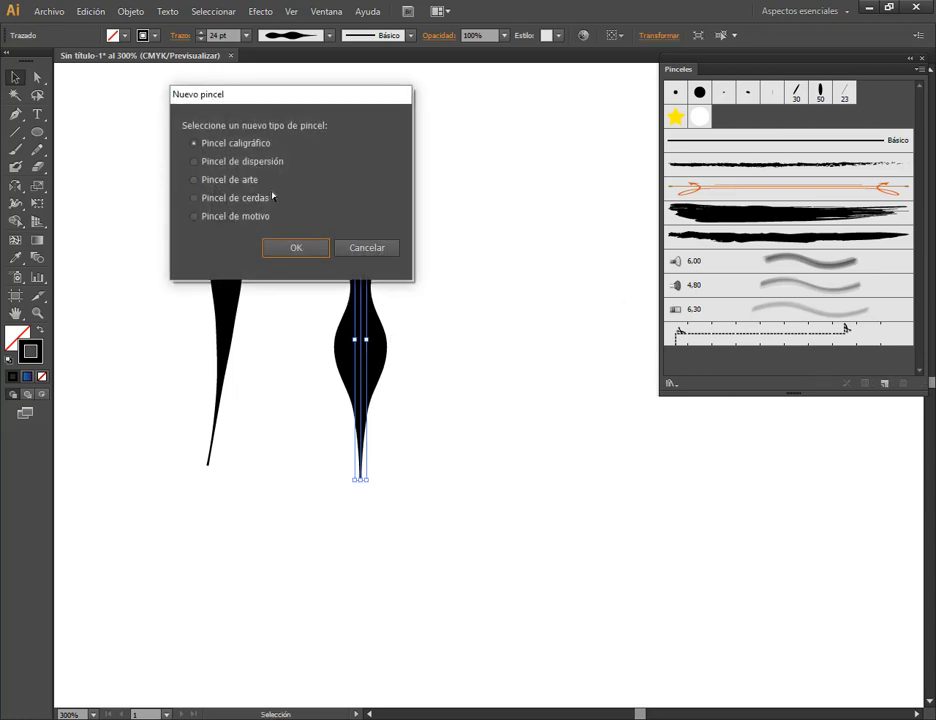
click(218, 181)
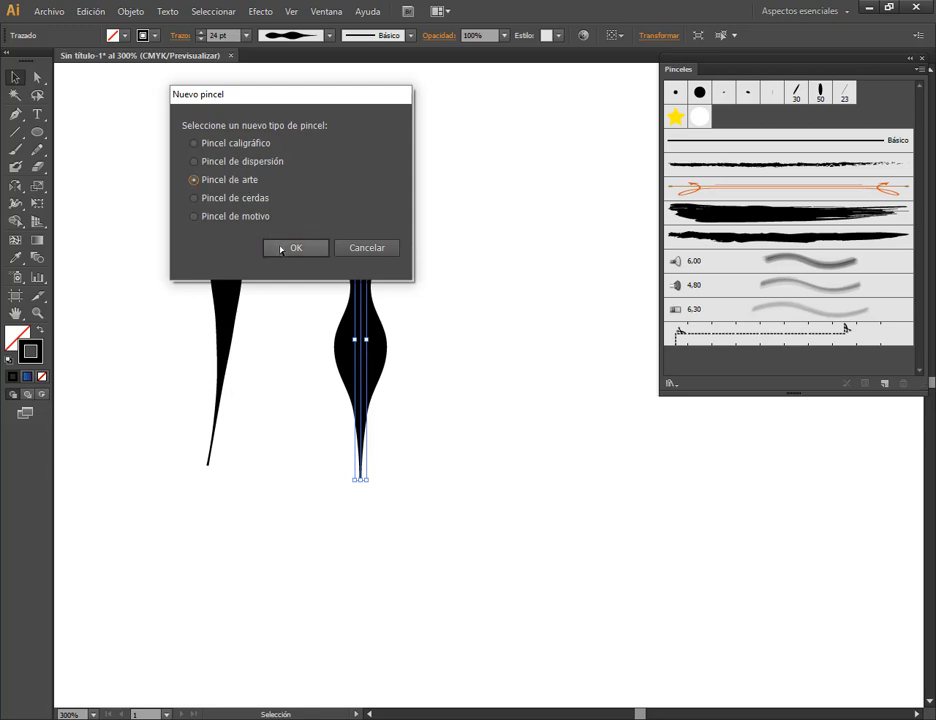
click(282, 246)
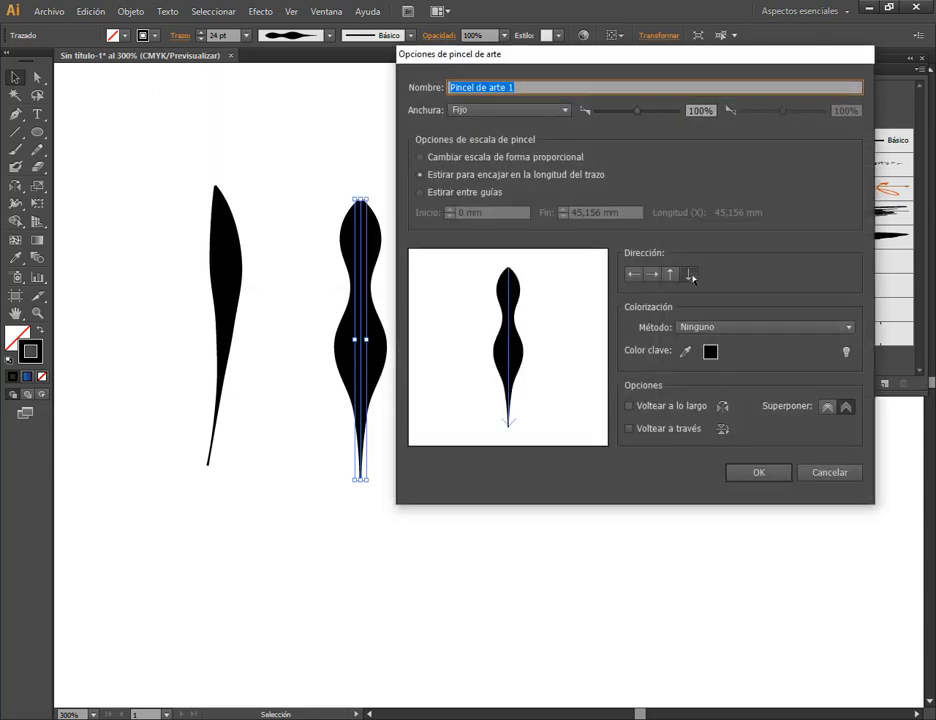
click(672, 275)
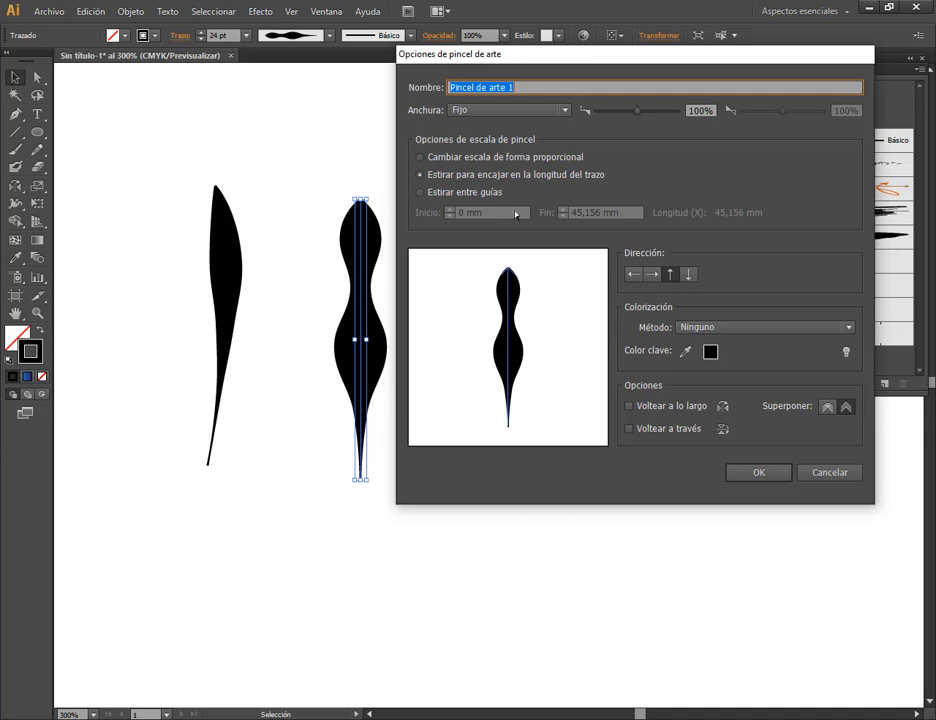
click(767, 474)
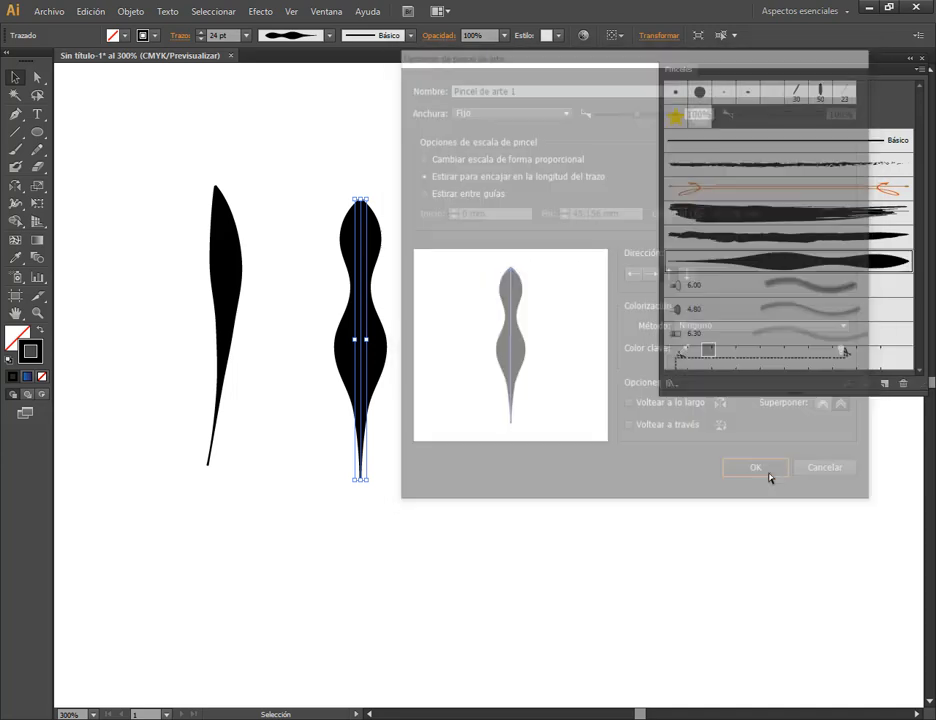
Move the double-bulge shape higher, and with the new art brush paint a long wave below the shapes and a short curved stroke beside them.
drag(370, 245, 330, 190)
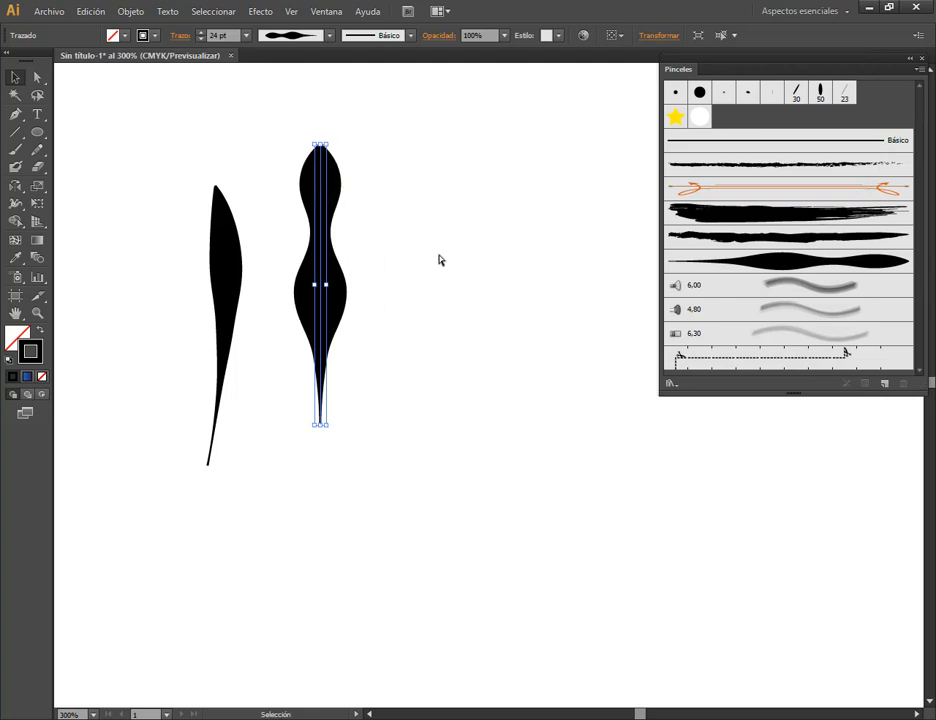
click(440, 260)
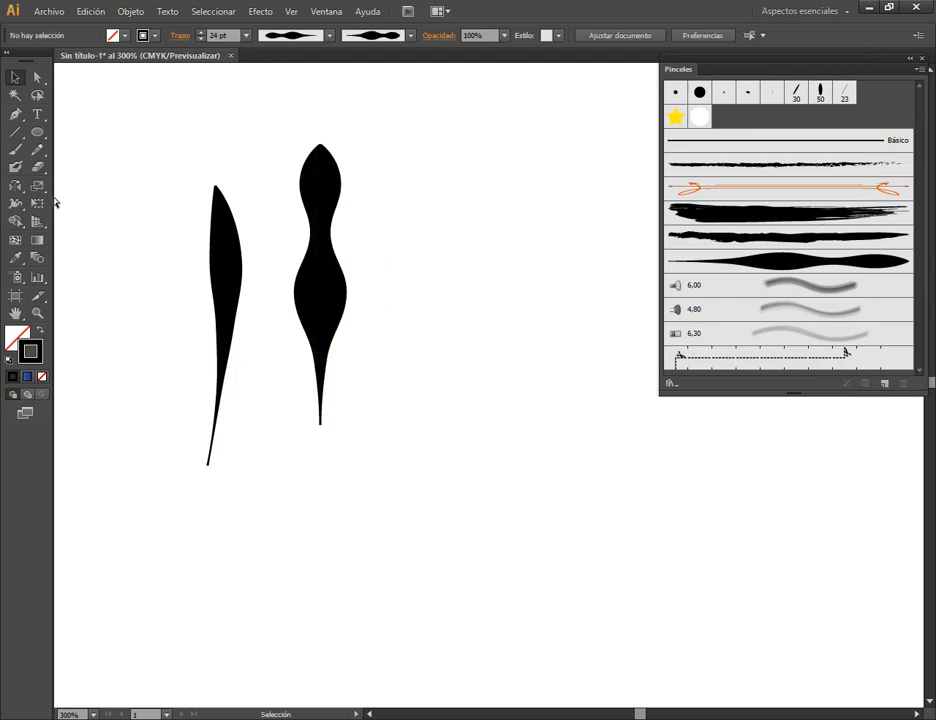
click(16, 148)
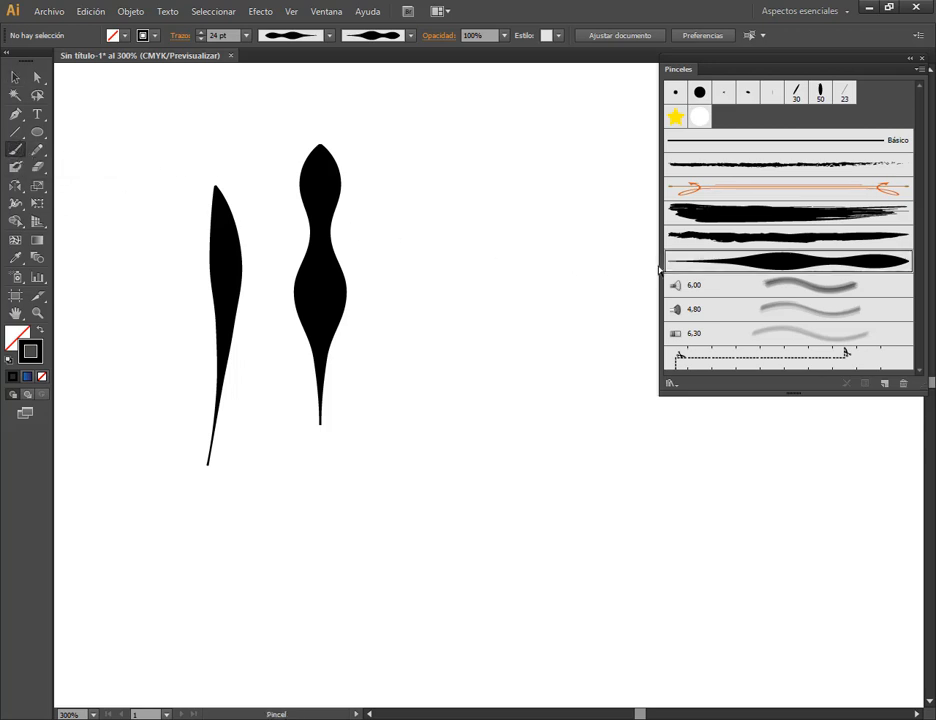
click(690, 253)
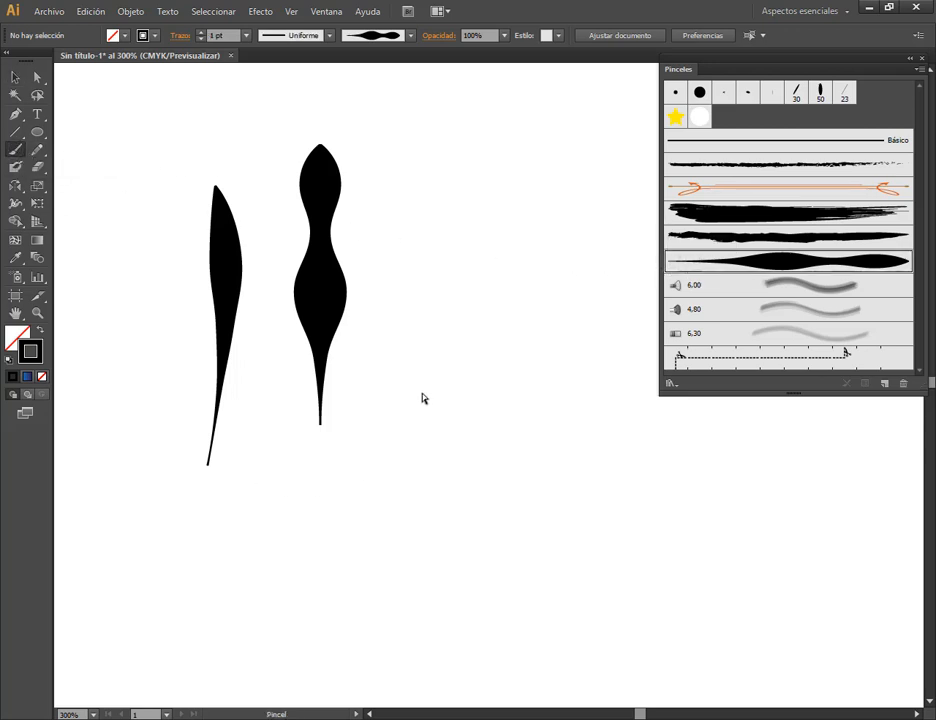
mouse_move(96, 604)
mouse_down()
mouse_move(237, 565)
mouse_move(342, 468)
mouse_move(497, 459)
mouse_up()
drag(778, 584, 790, 578)
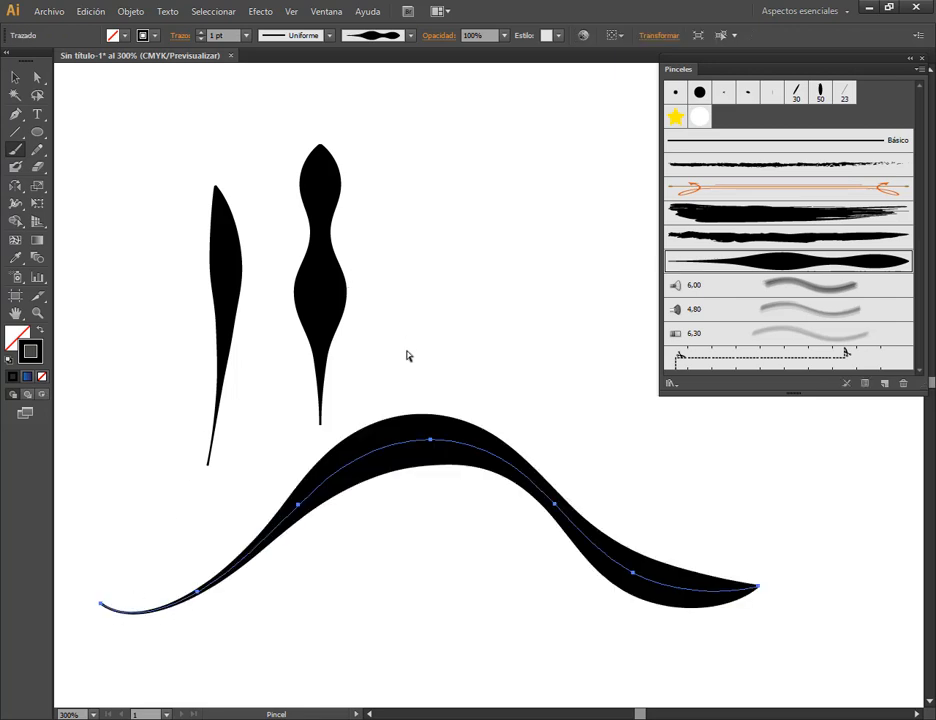
mouse_move(412, 351)
mouse_down()
mouse_move(480, 312)
mouse_move(514, 150)
mouse_up()
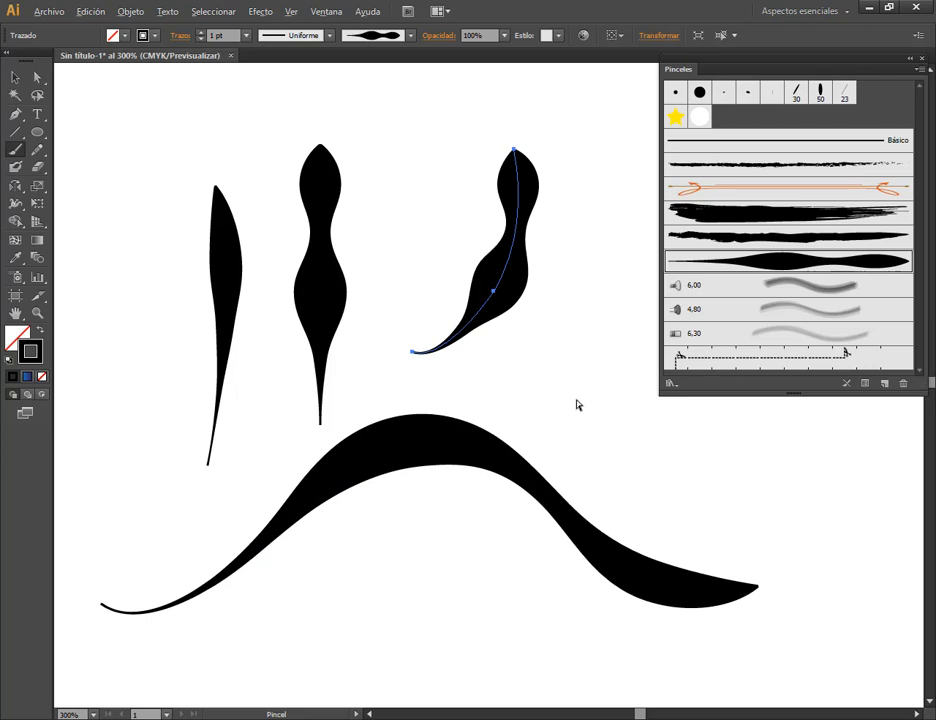
Paint a long winding stroke across the artboard's right half and two short strokes at its lower left with the new art brush, ending with nothing selected.
scroll(577, 403, down, 3)
drag(658, 468, 502, 446)
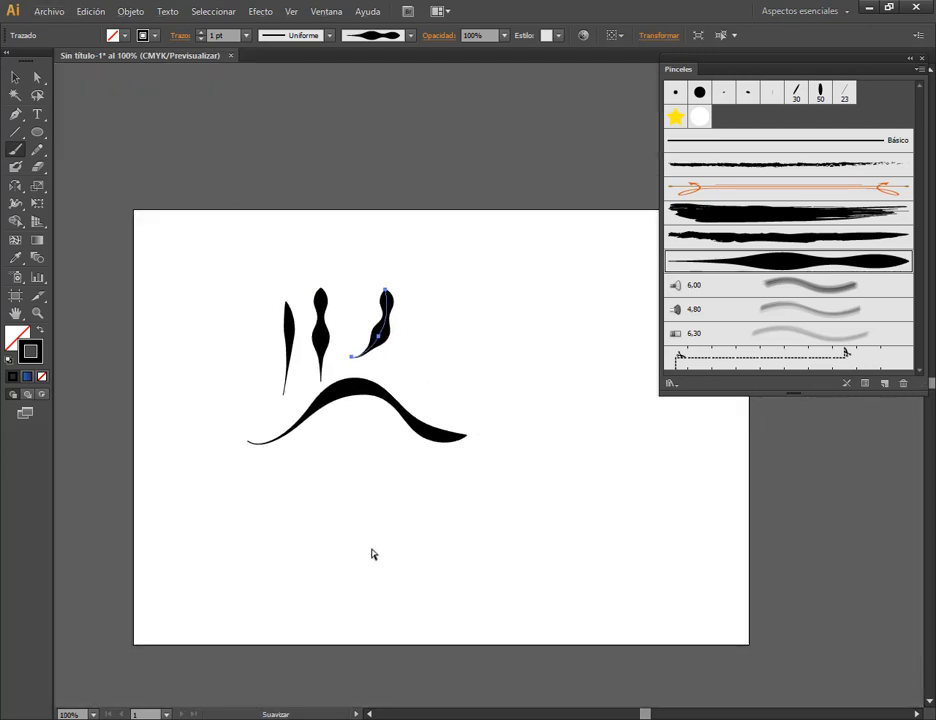
mouse_move(372, 553)
mouse_down()
mouse_move(407, 515)
mouse_move(442, 573)
mouse_up()
mouse_move(535, 551)
mouse_down()
mouse_move(620, 518)
mouse_move(501, 447)
mouse_move(579, 389)
mouse_move(552, 296)
mouse_up()
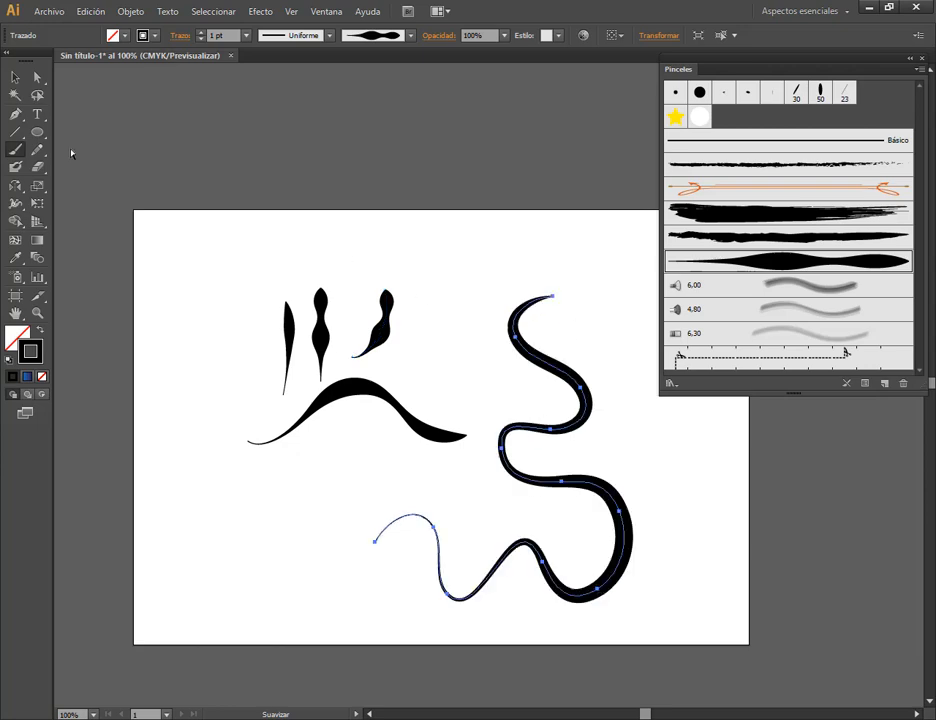
mouse_move(213, 574)
mouse_down()
mouse_move(212, 517)
mouse_move(210, 462)
mouse_up()
mouse_move(284, 594)
mouse_down()
mouse_move(322, 557)
mouse_move(329, 507)
mouse_up()
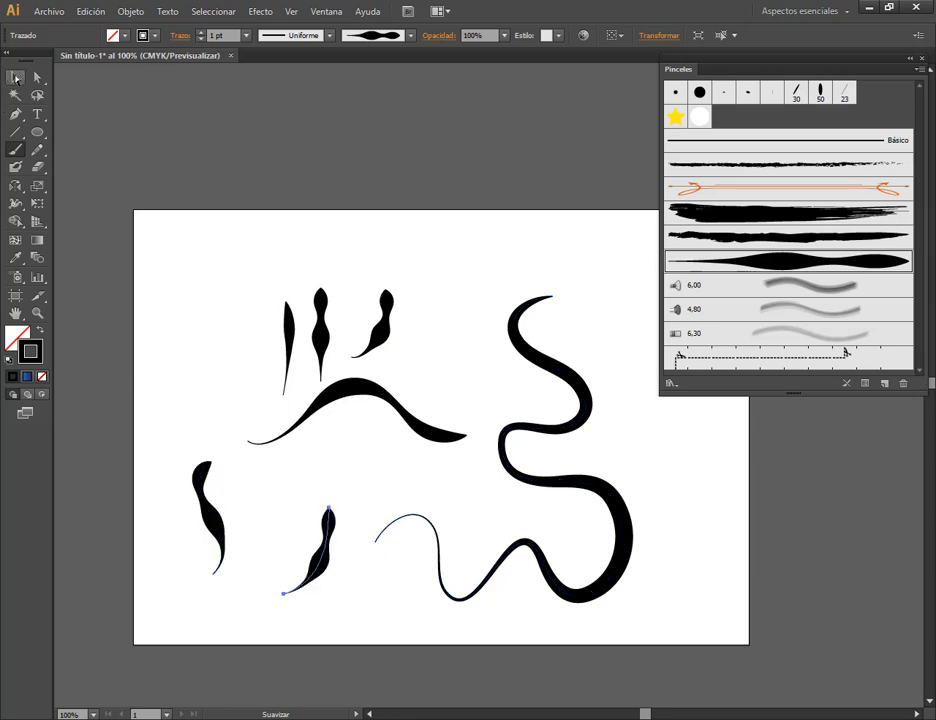
click(15, 77)
click(148, 203)
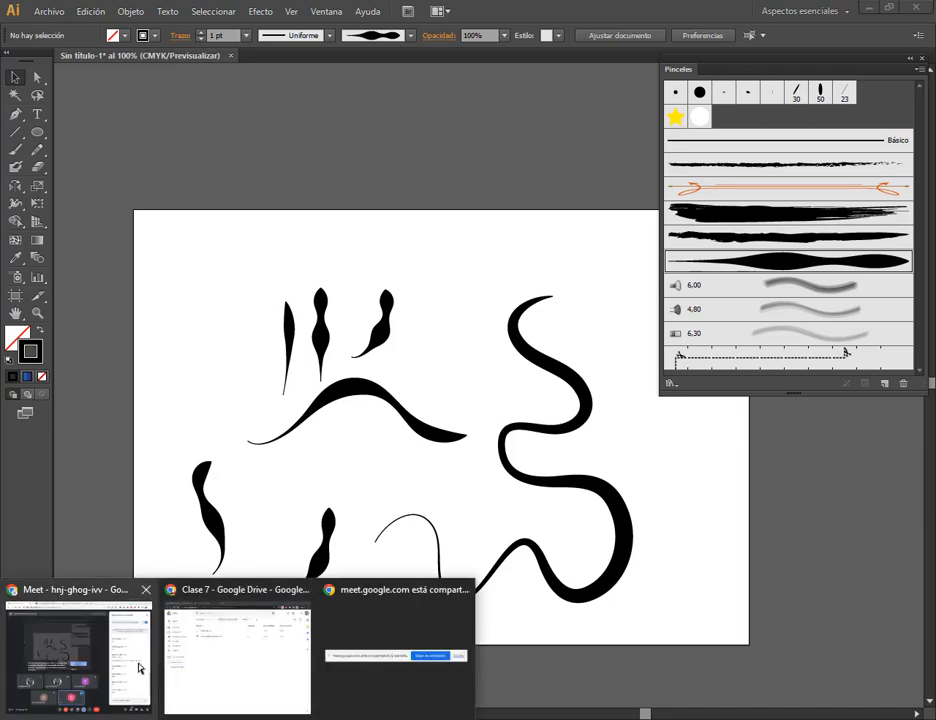
Check the Google Meet call, and close the untitled drawing in Illustrator without saving it.
click(138, 664)
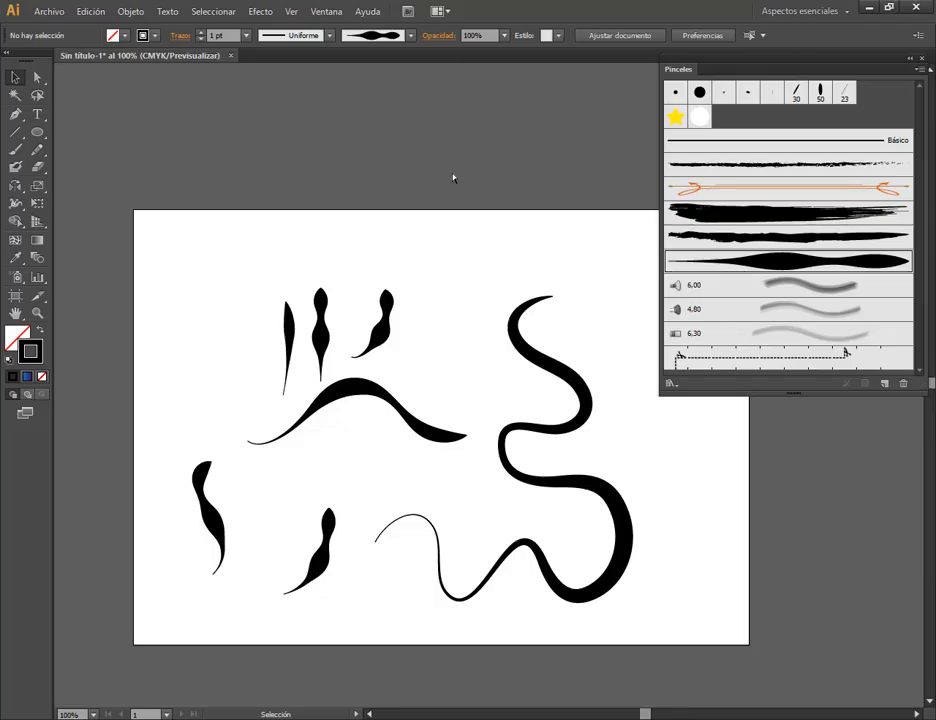
key(ctrl+w)
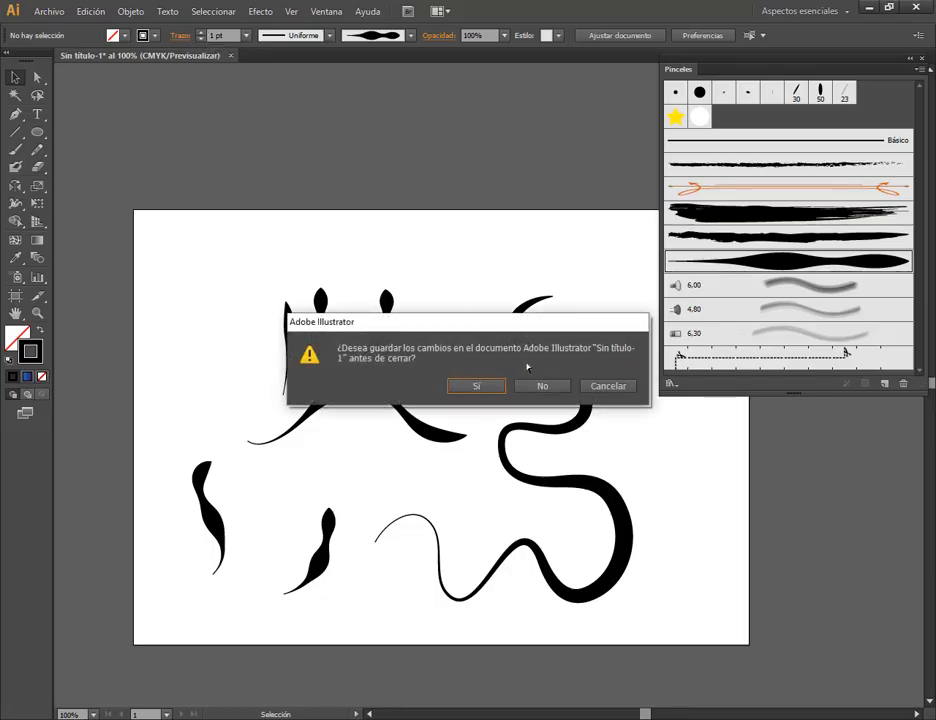
click(540, 386)
Switch to Chrome and review Pinceles.jpg and Pinceles archivo illustrator.ai in the Clase 7 folder on Google Drive, returning to the Meet call.
key(alt+Tab)
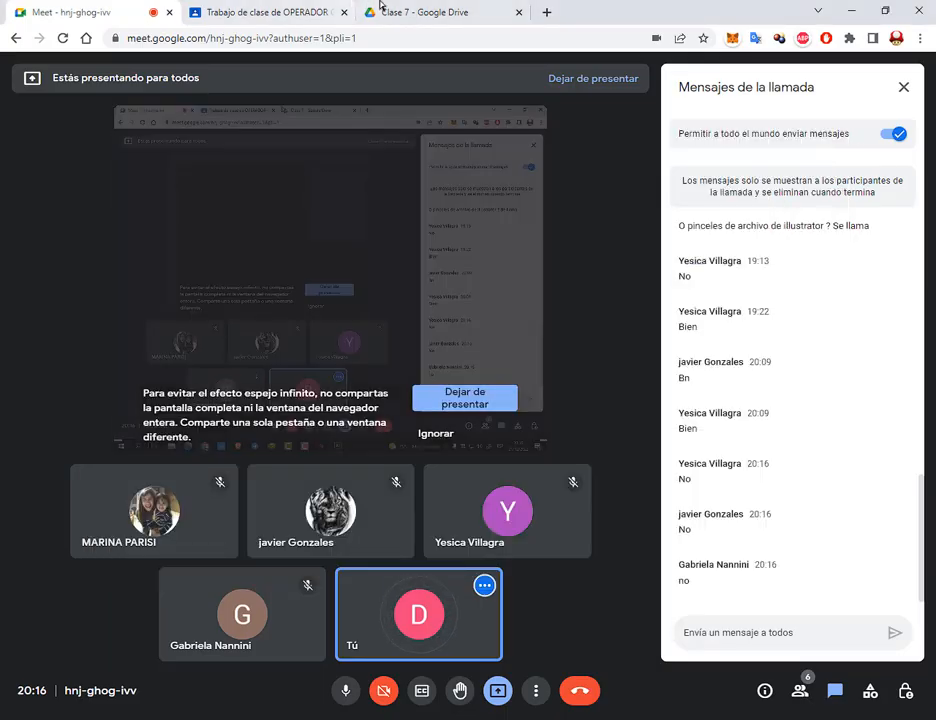
click(414, 8)
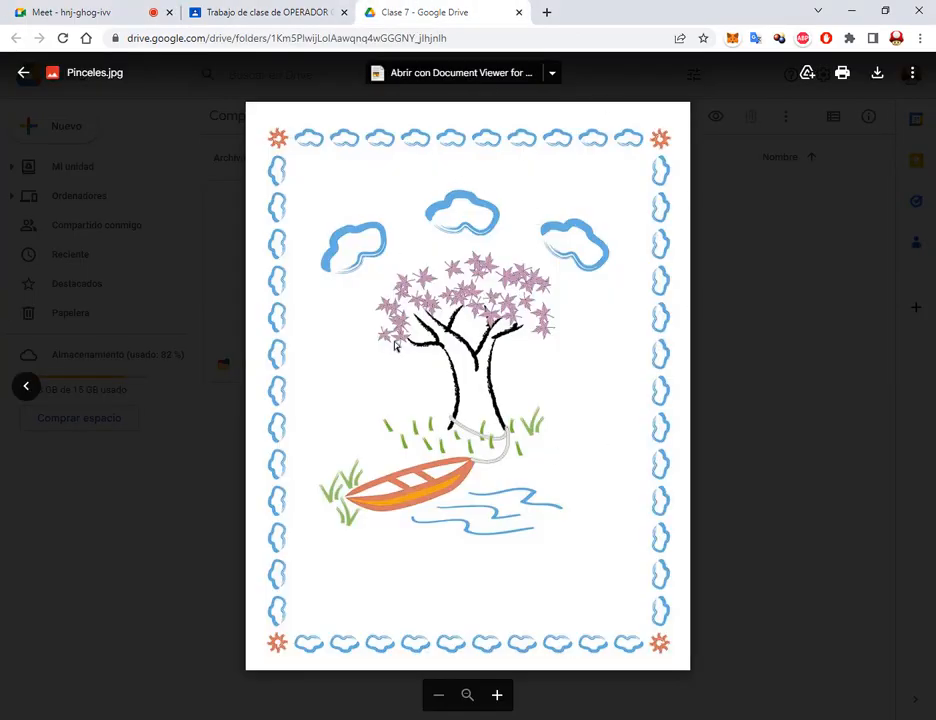
click(730, 140)
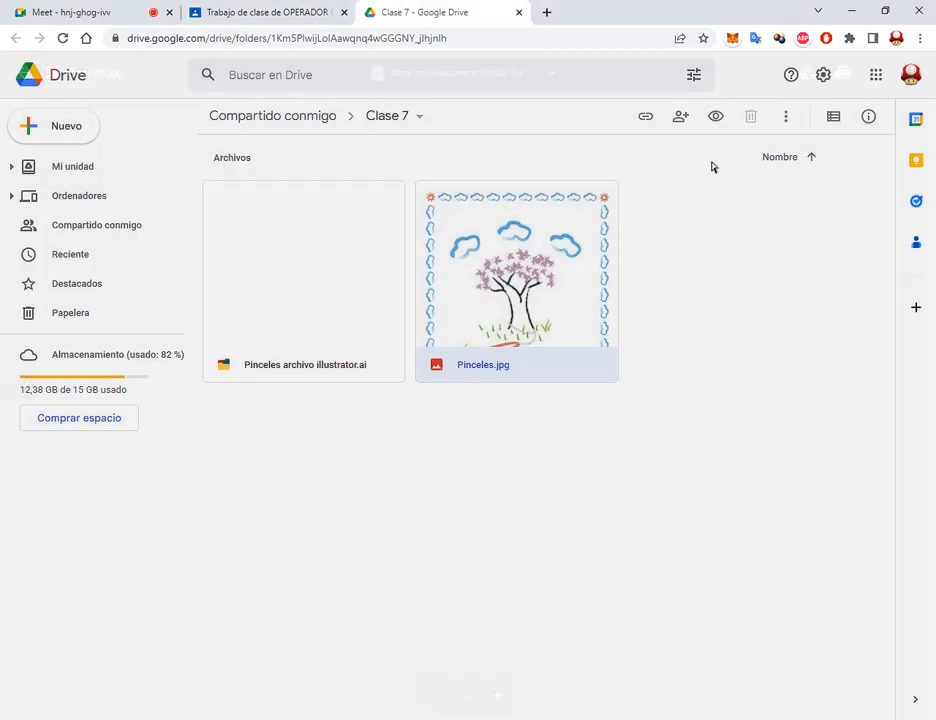
double_click(310, 352)
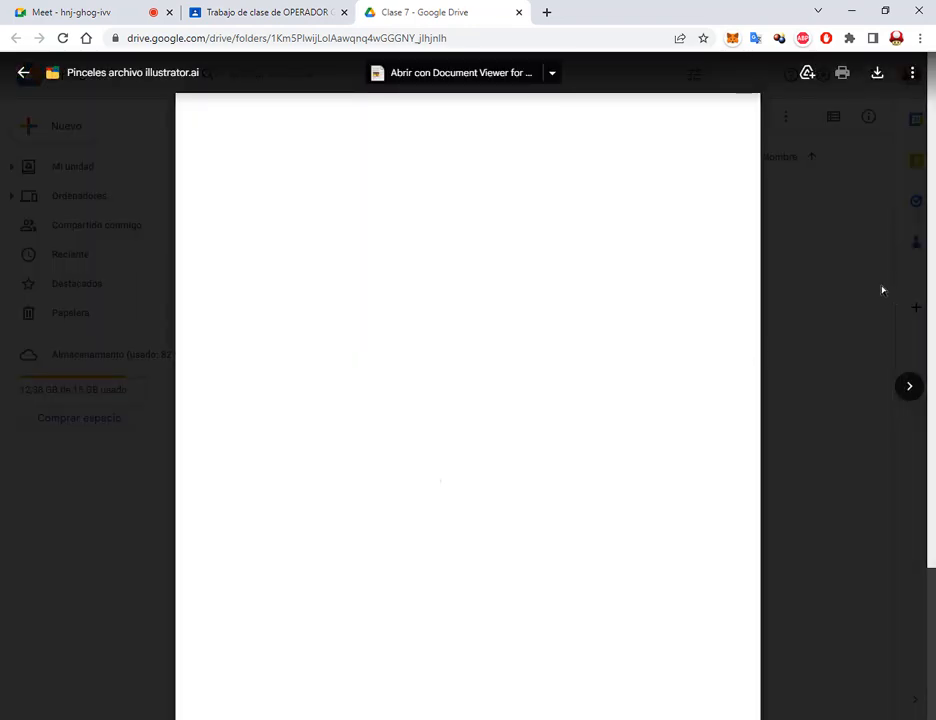
click(882, 288)
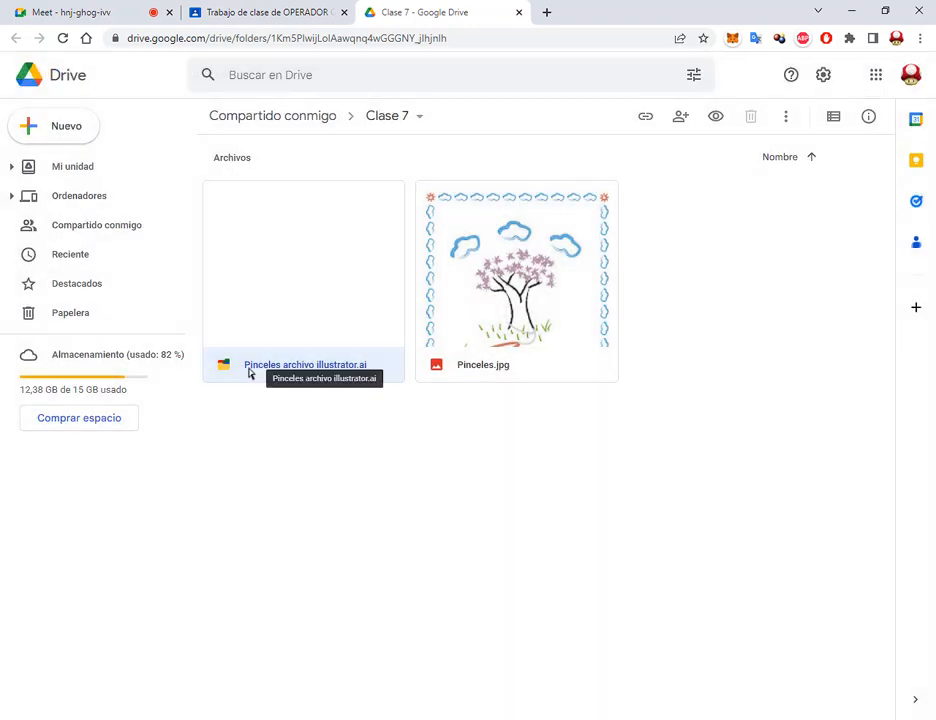
click(70, 12)
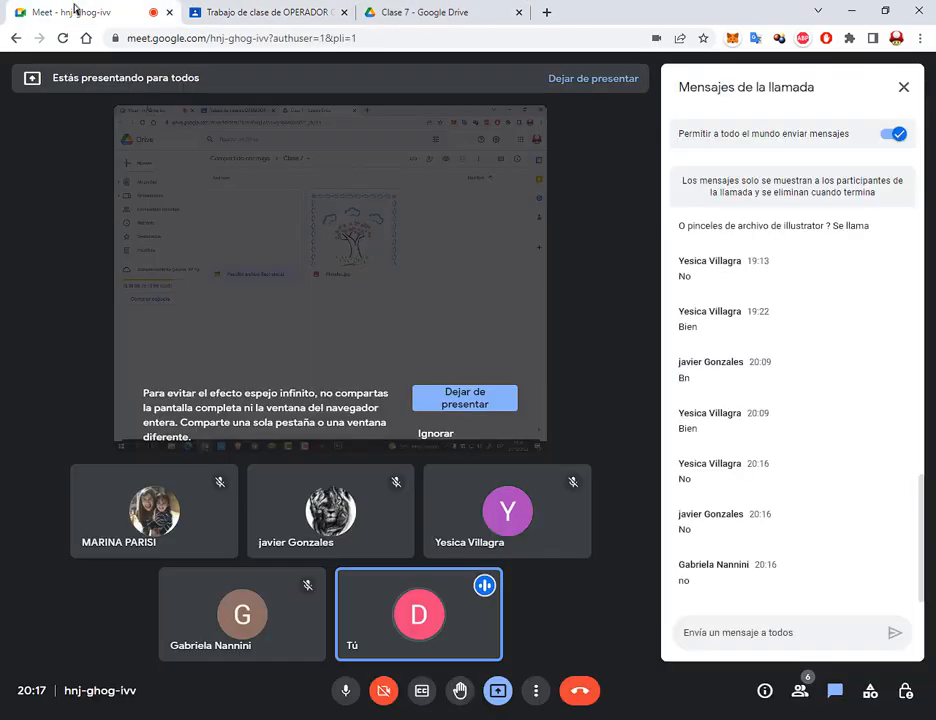
Switch to Illustrator and open Pinceles archivo illustrator.ai from the Illustrator folder on the desktop.
click(484, 718)
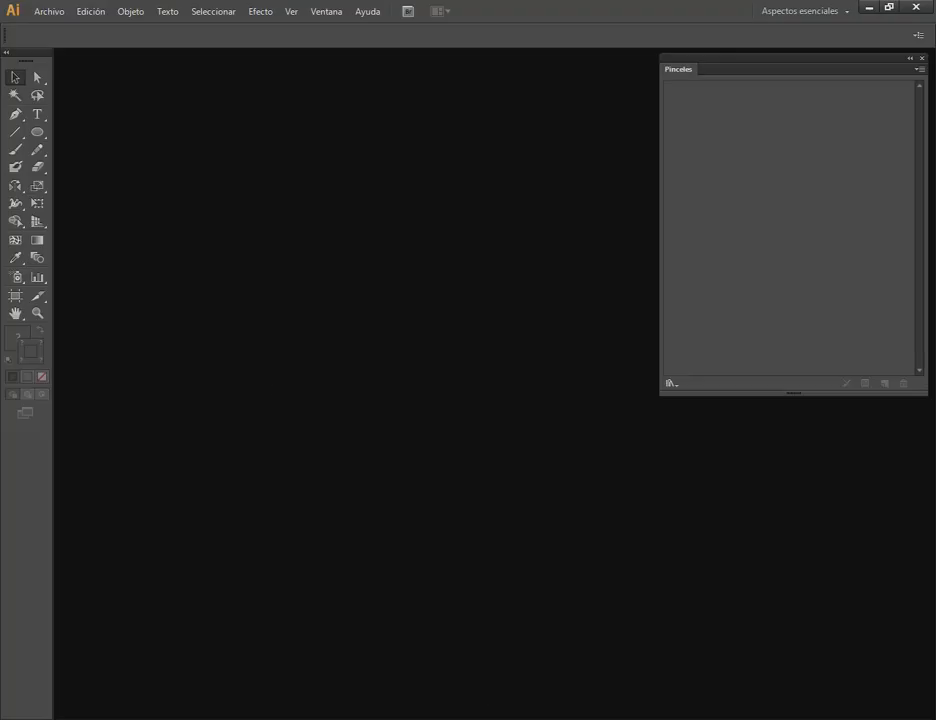
click(55, 12)
click(62, 58)
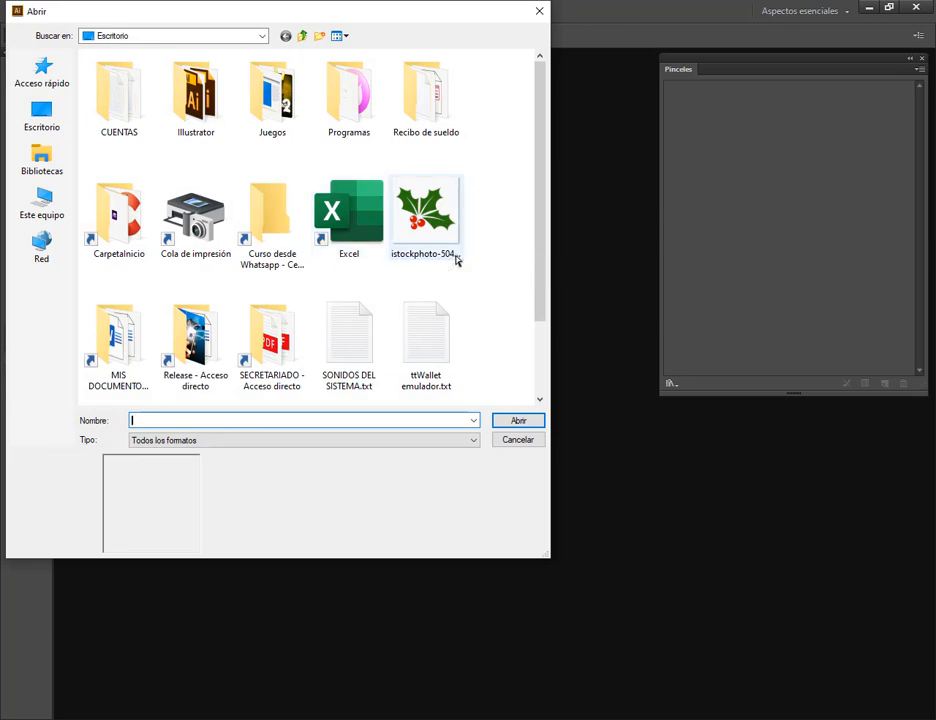
scroll(455, 259, down, 2)
scroll(412, 248, up, 2)
double_click(198, 100)
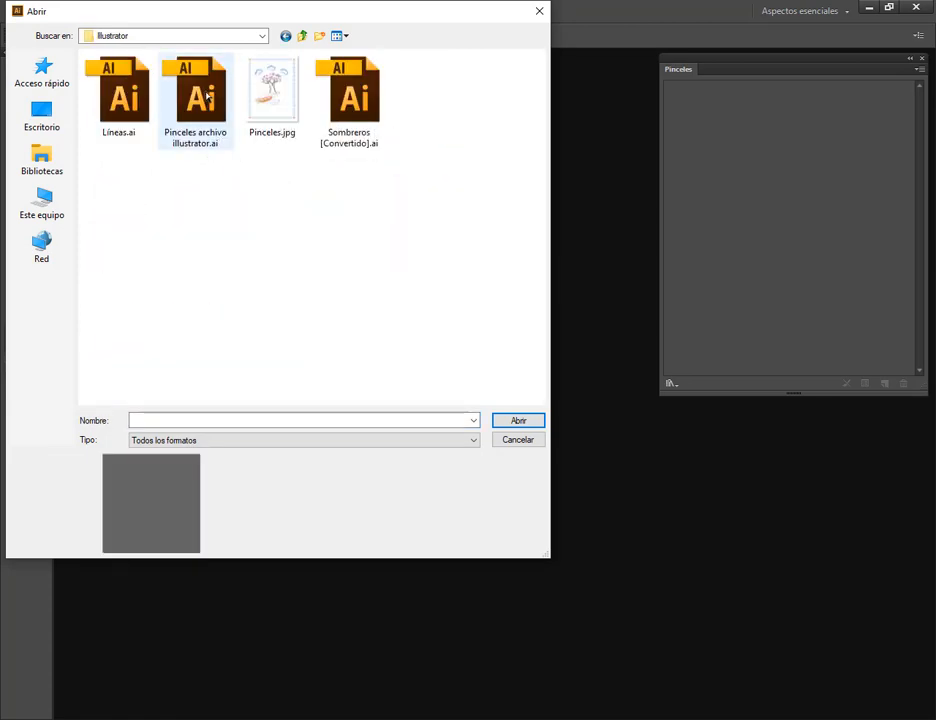
click(205, 95)
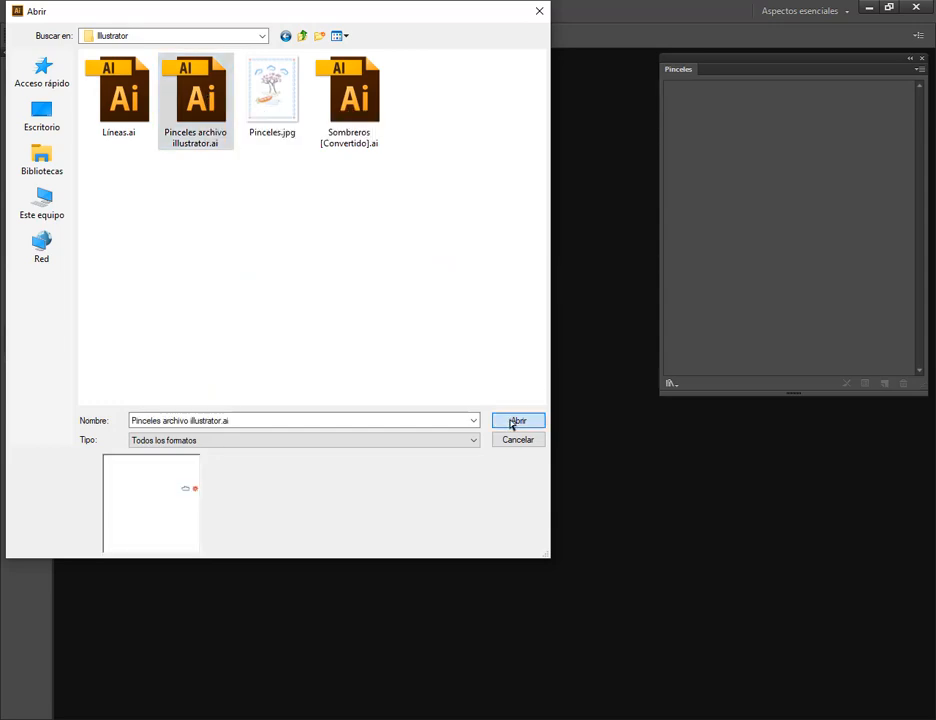
click(516, 421)
Lengthen the Brushes (Pinceles) panel downward to make room for more brushes.
drag(451, 256, 441, 347)
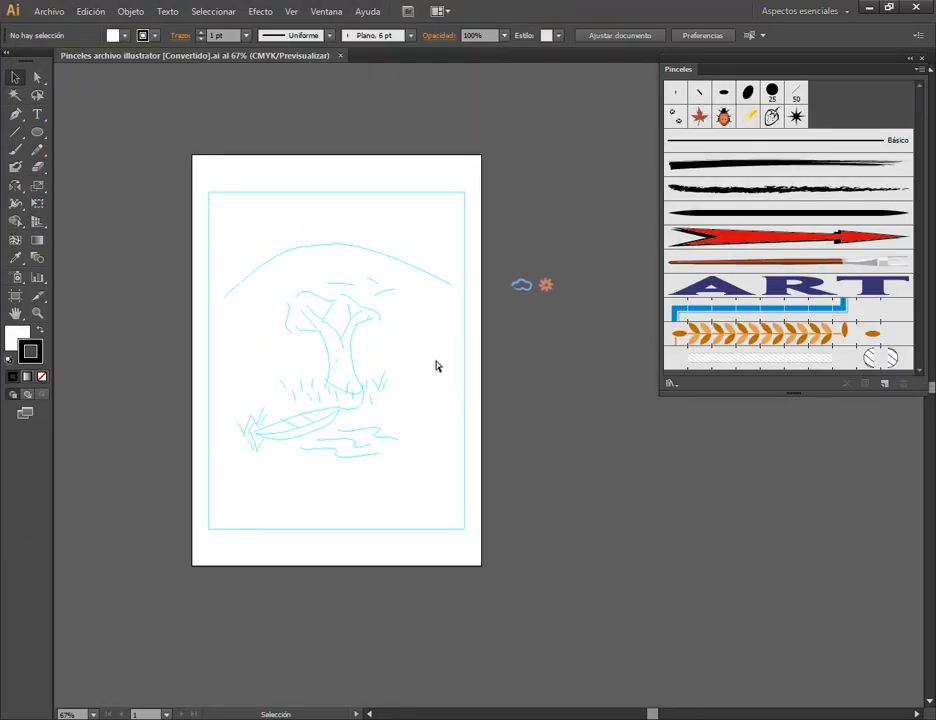
scroll(434, 358, up, 1)
drag(565, 312, 577, 327)
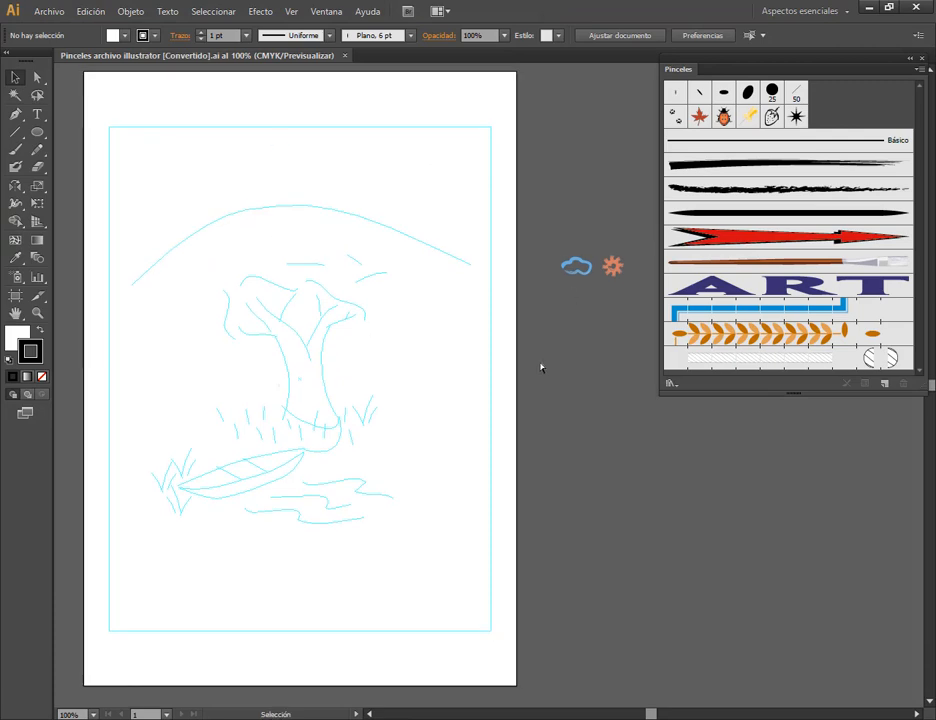
drag(591, 255, 584, 274)
drag(911, 388, 911, 455)
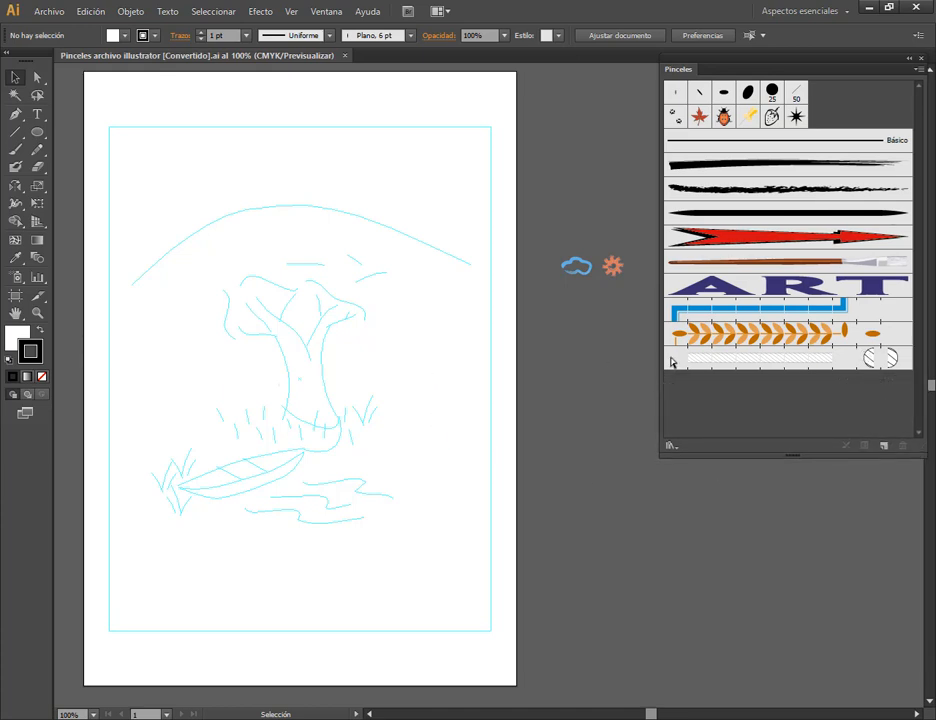
Switch to the Google Meet call in Chrome and admit the waiting participant.
mouse_move(120, 715)
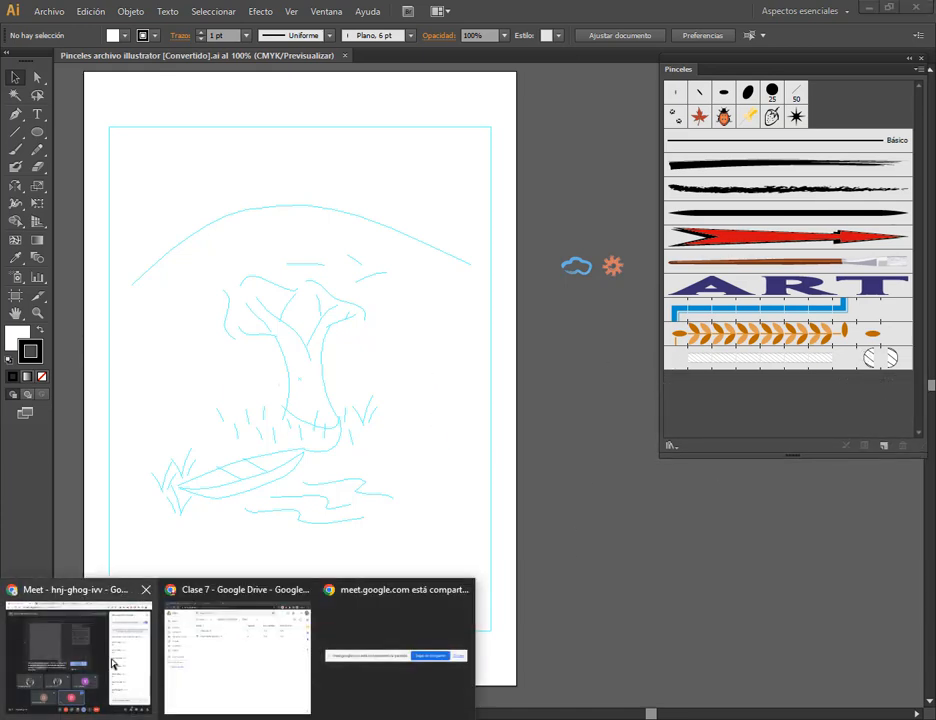
click(113, 663)
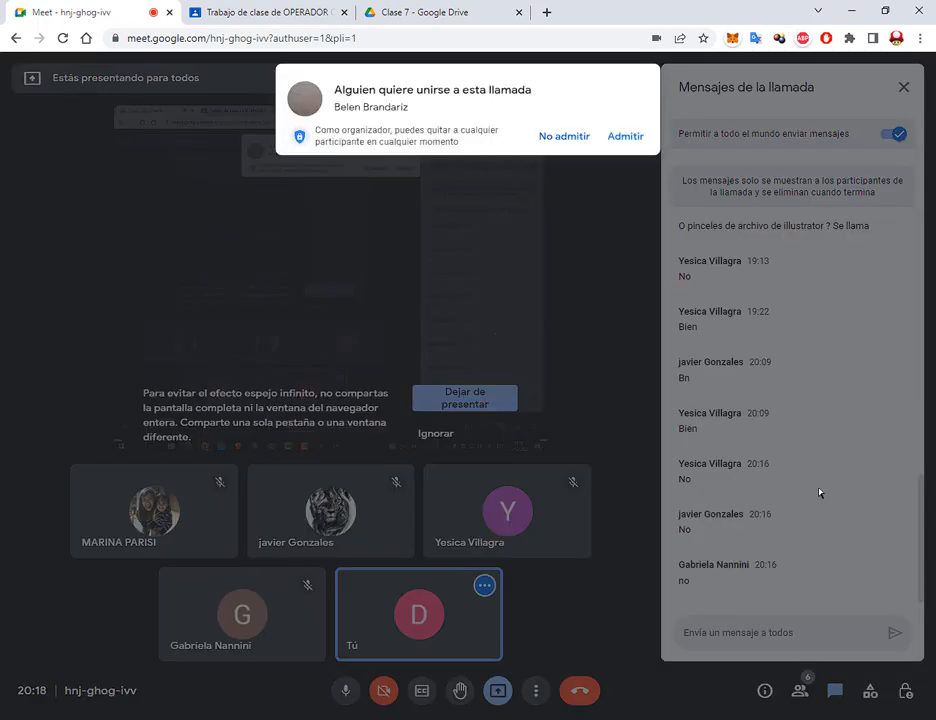
click(622, 136)
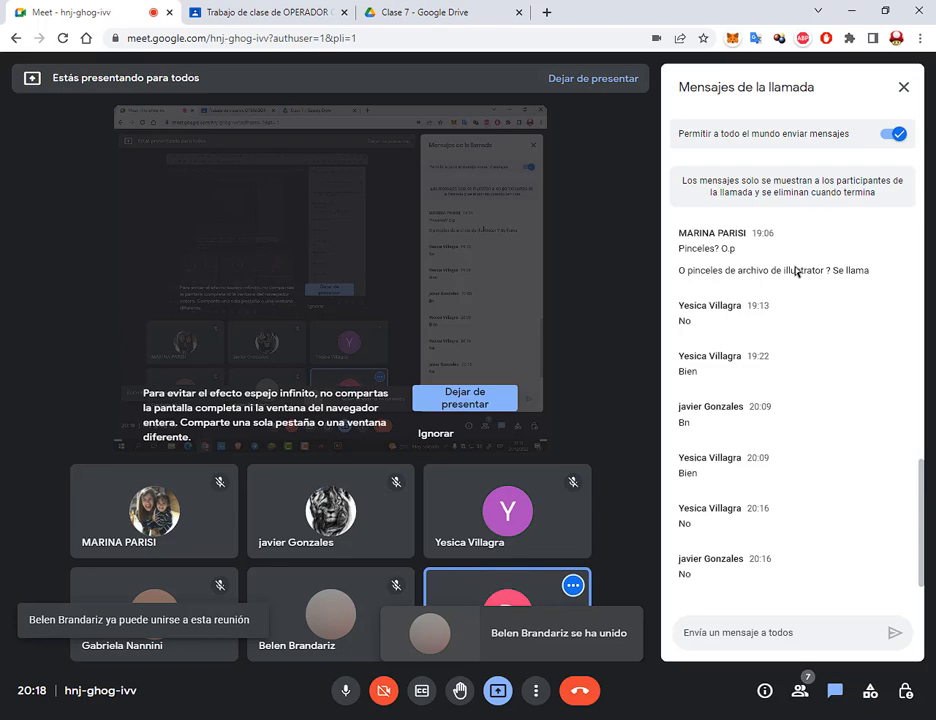
Review Pinceles.jpg from the Clase 7 folder on Google Drive, and read the latest Meet chat messages.
click(463, 10)
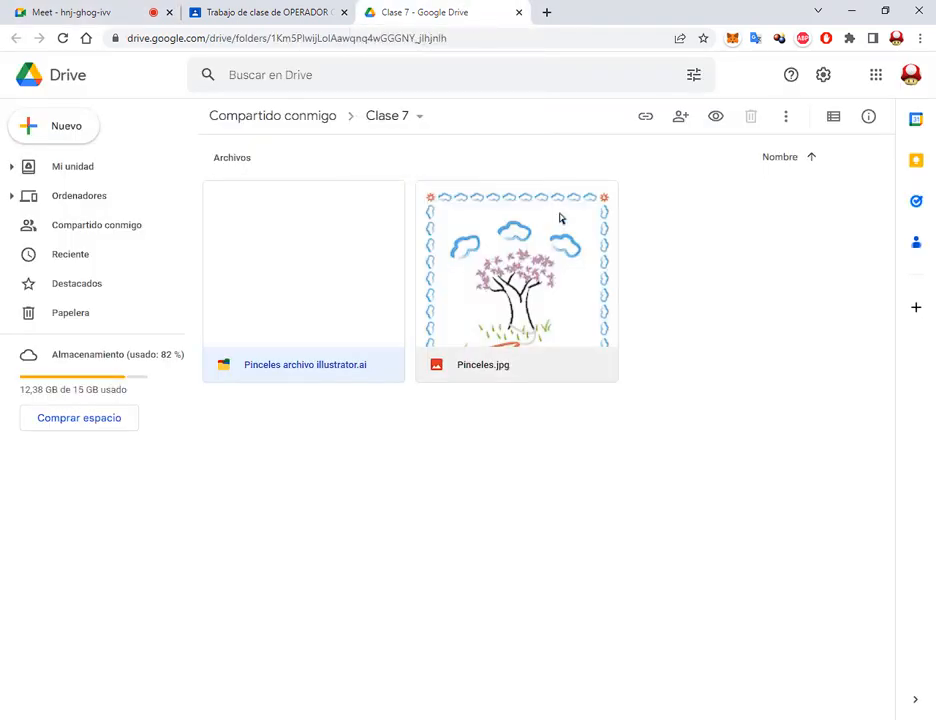
click(115, 12)
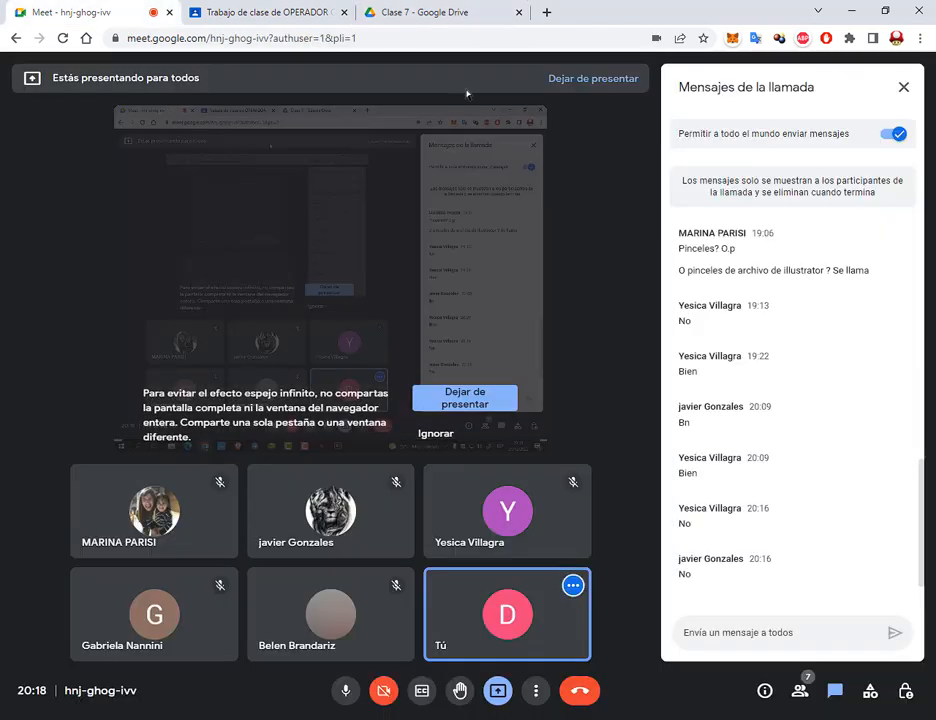
click(435, 12)
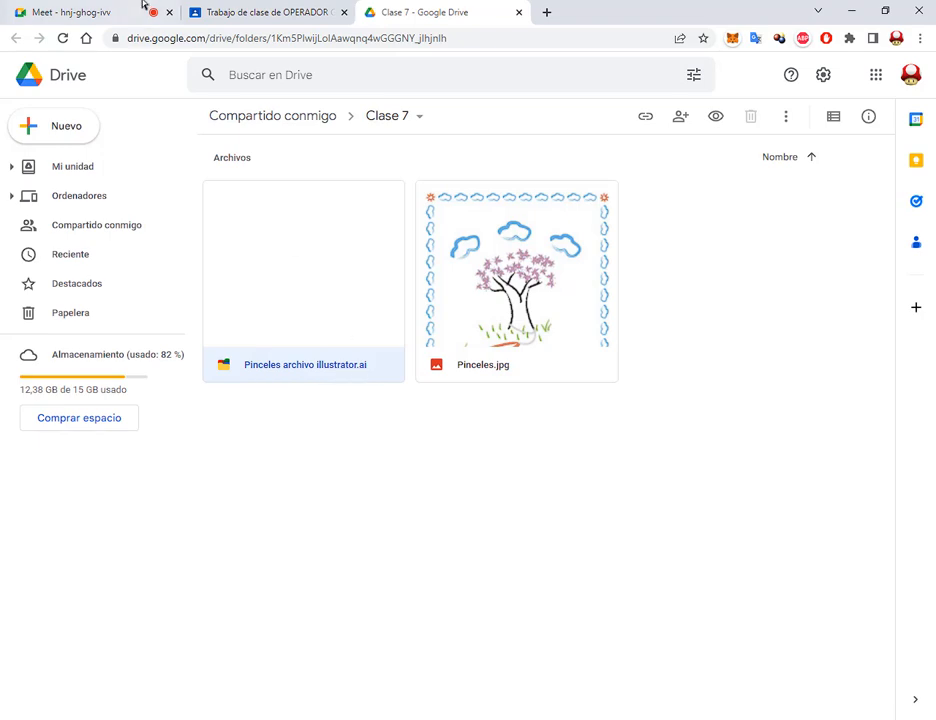
click(70, 12)
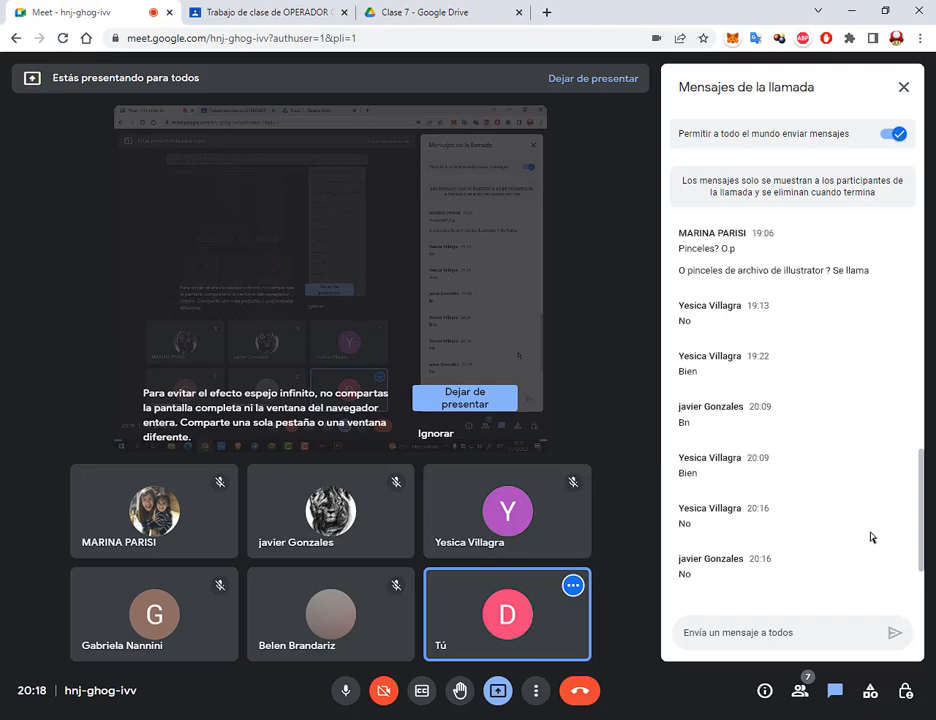
click(455, 16)
double_click(566, 261)
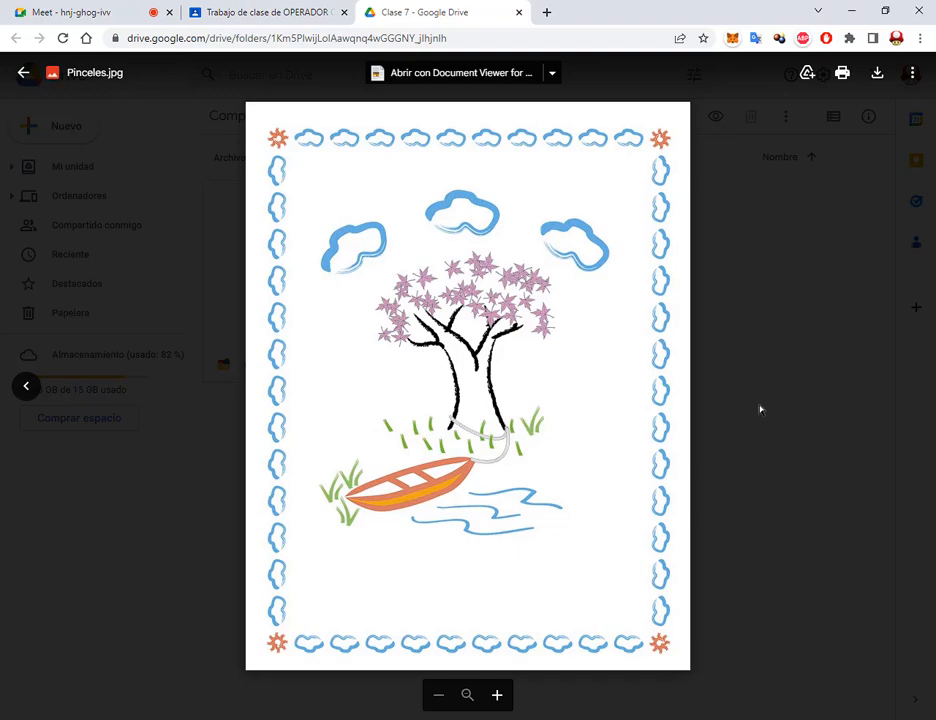
click(80, 12)
scroll(783, 391, down, 3)
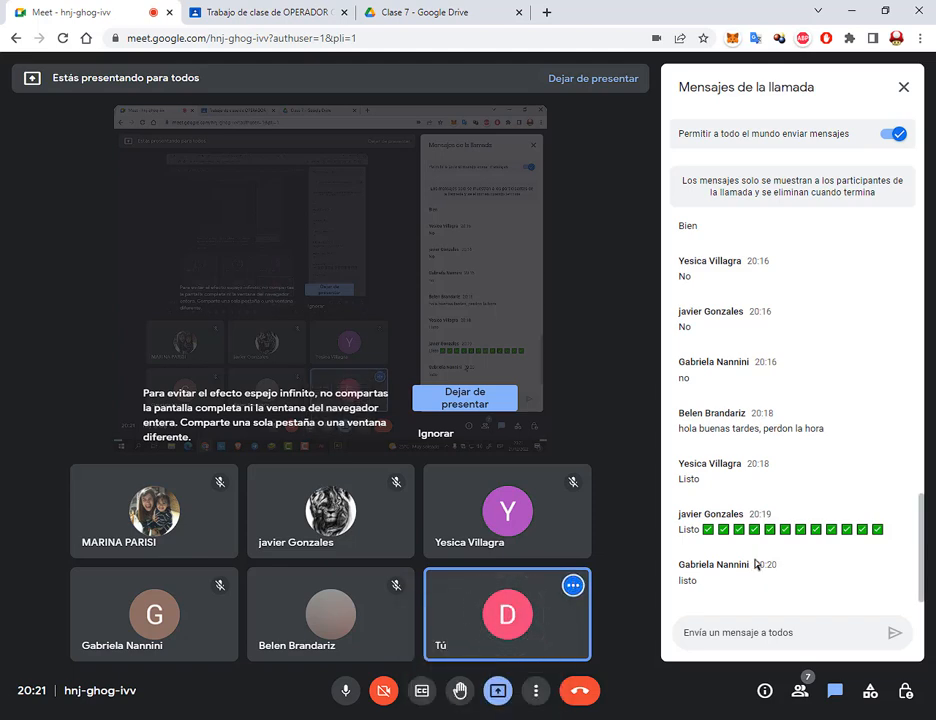
Switch to Illustrator, show the layers (Capas), lock Capa 1 and add a new layer above it.
key(alt+Tab)
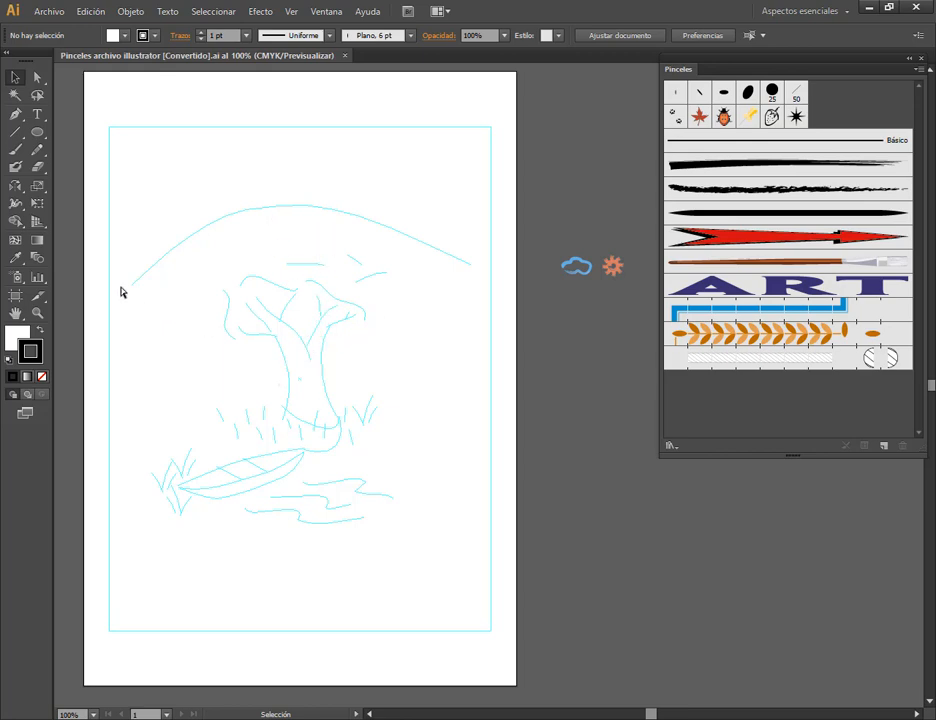
click(325, 12)
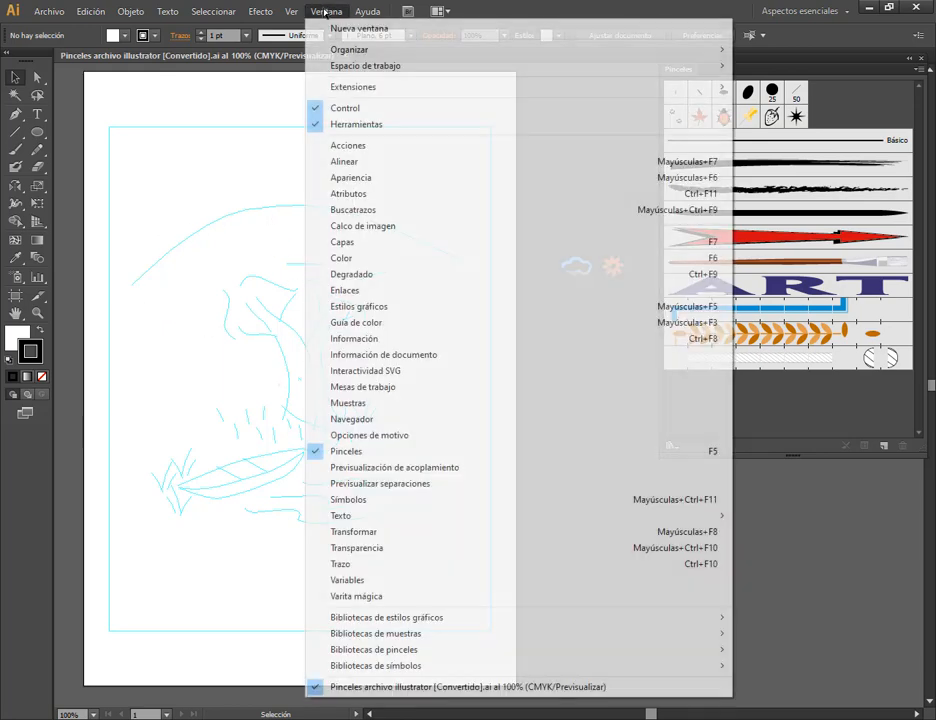
click(365, 242)
drag(661, 125, 569, 362)
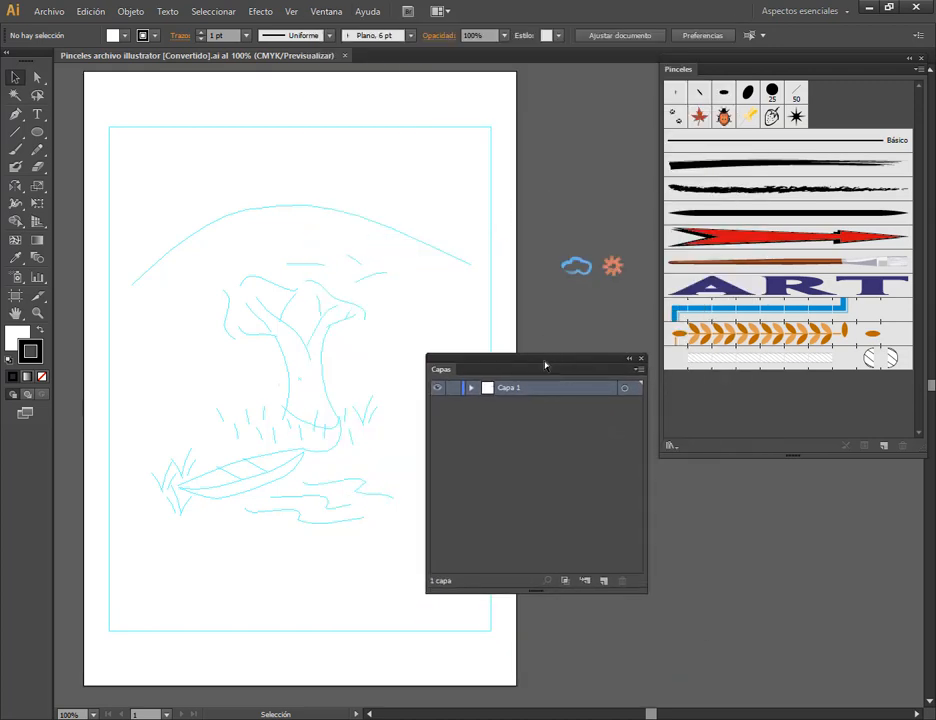
click(455, 389)
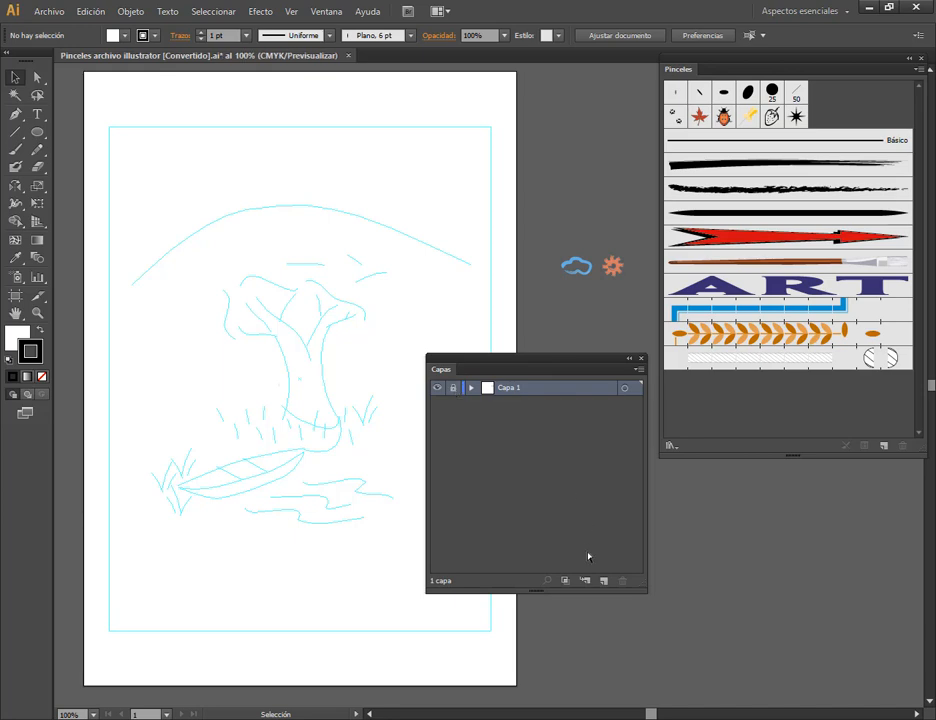
click(603, 580)
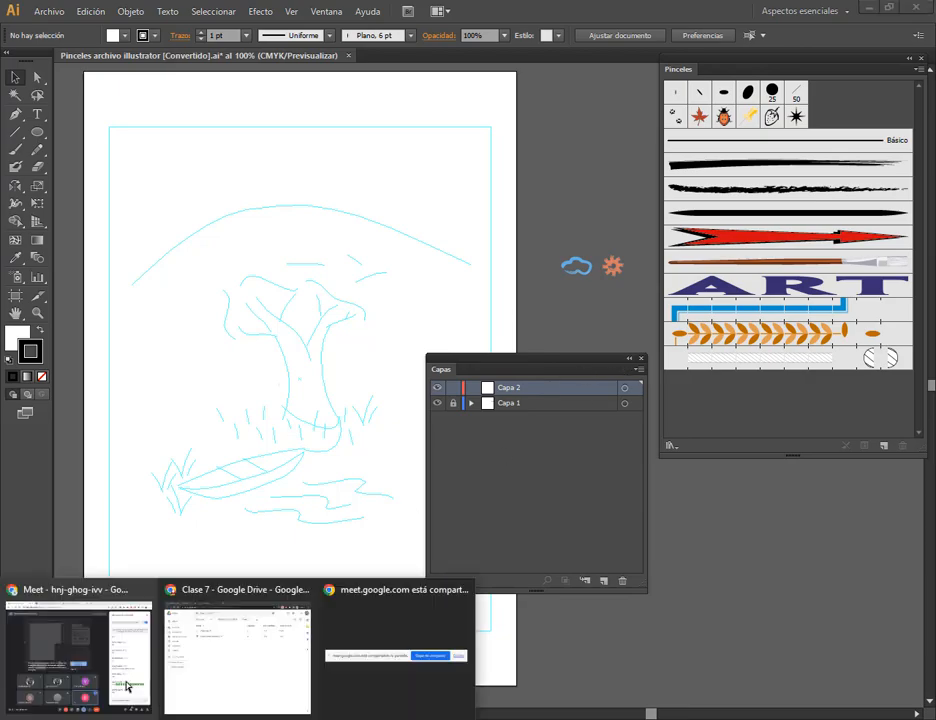
Check the Google Meet call for messages and return to Illustrator.
click(127, 685)
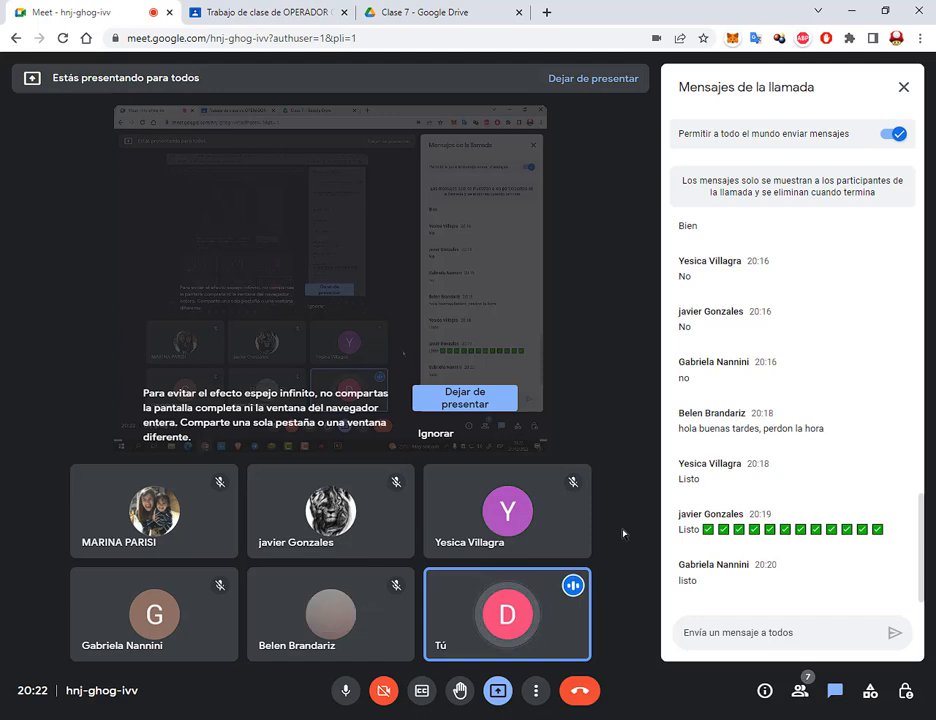
click(490, 719)
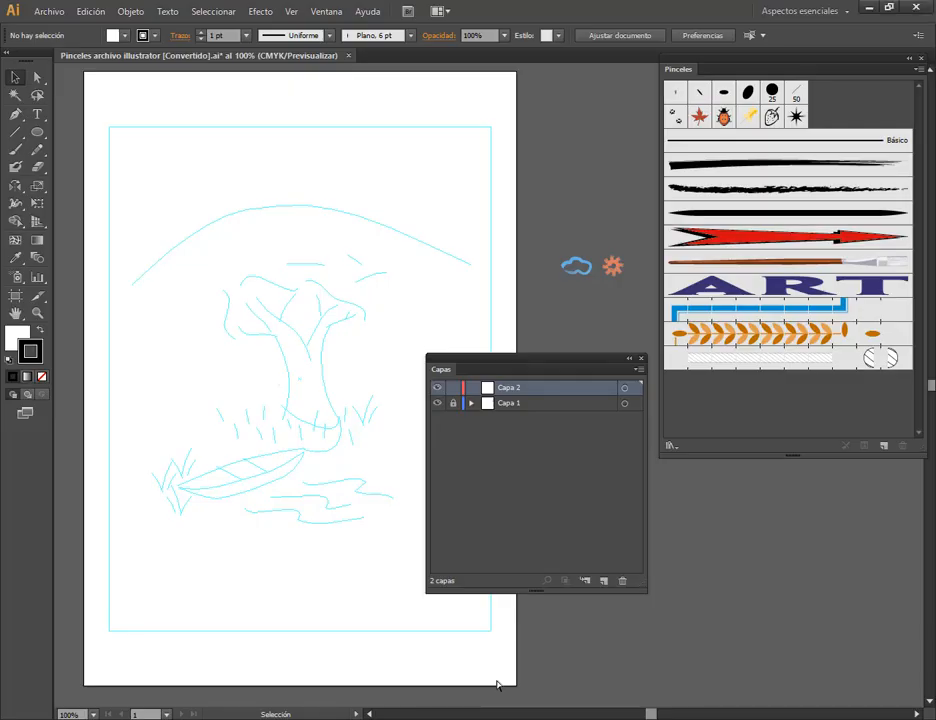
Place Pinceles.jpg on the new layer and scale it down as a reference to the left of the artboard.
drag(515, 360, 557, 346)
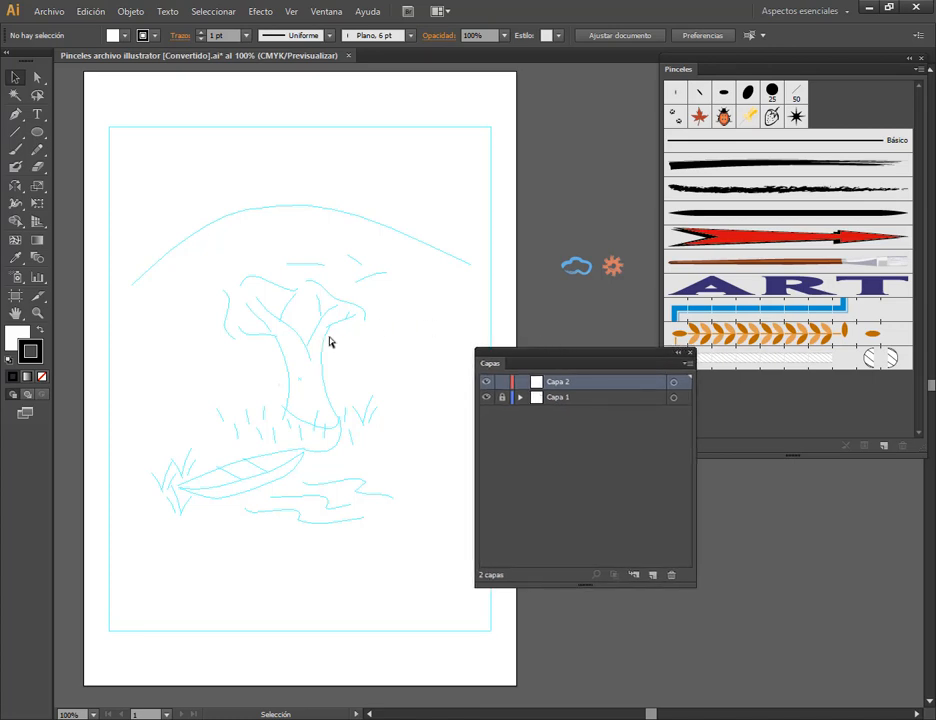
drag(295, 315, 409, 328)
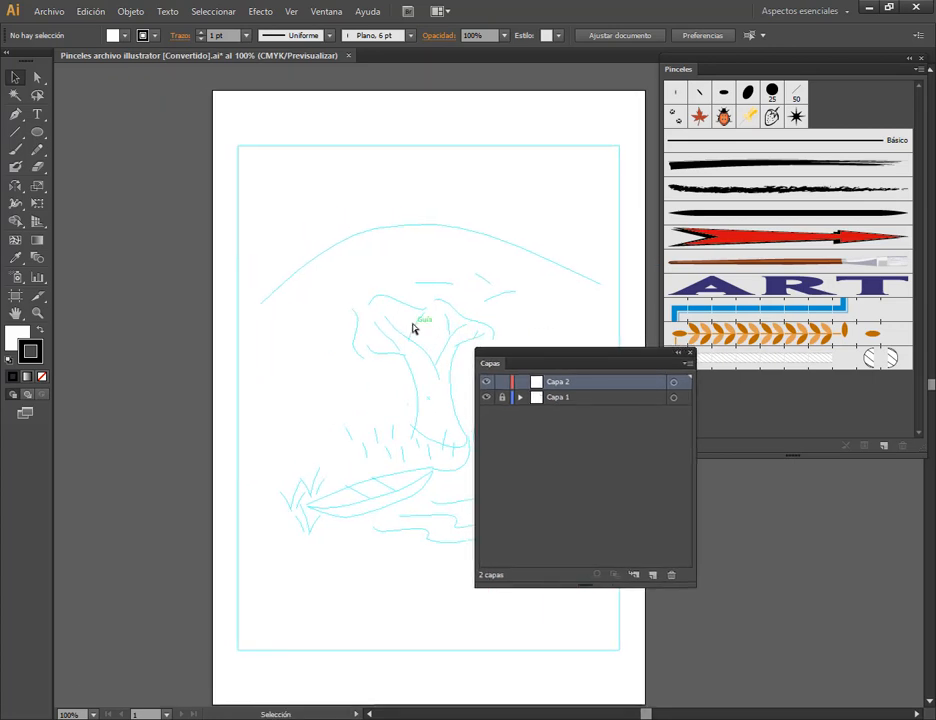
click(48, 11)
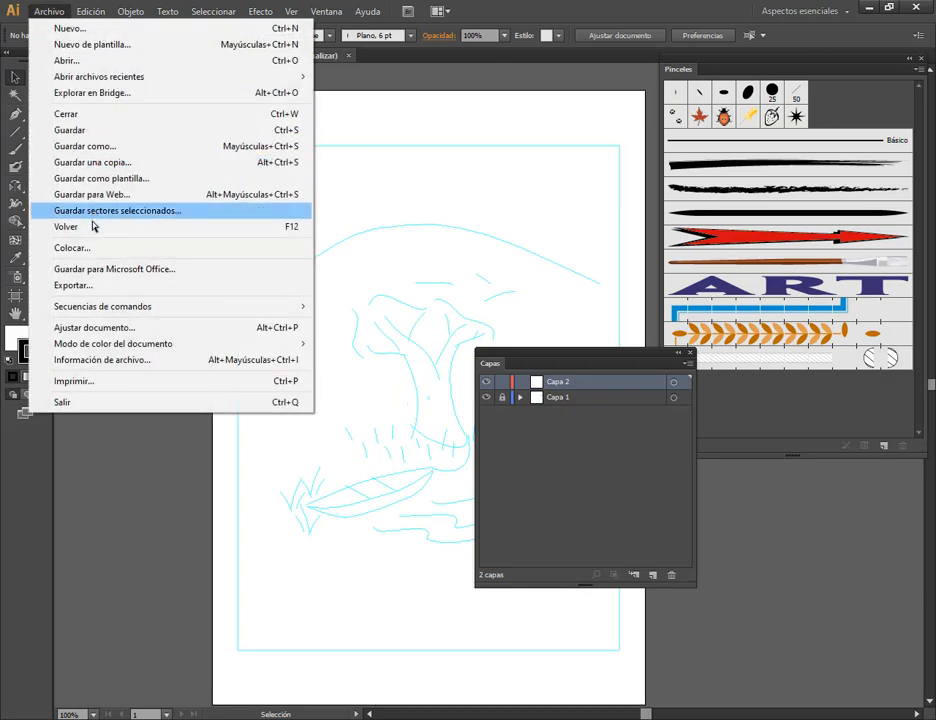
click(88, 253)
double_click(290, 111)
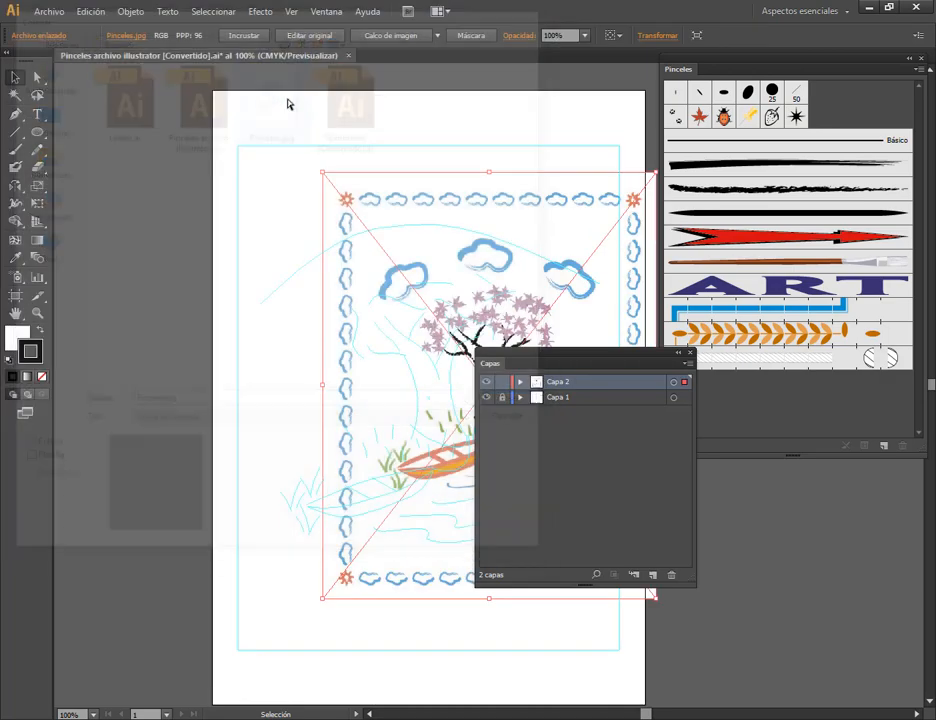
drag(466, 300, 160, 234)
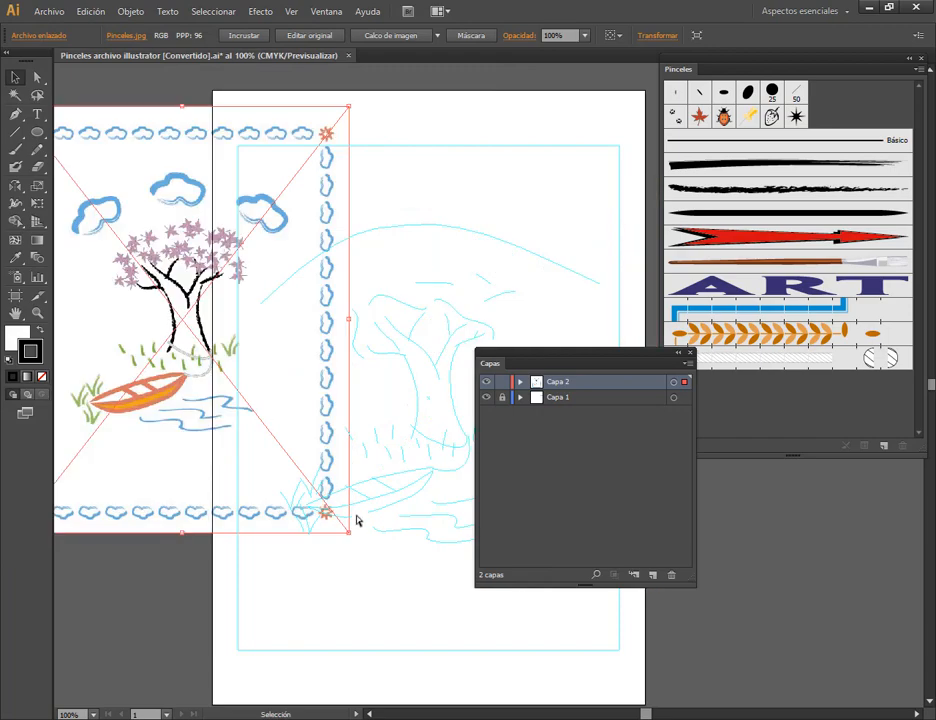
drag(347, 538, 199, 341)
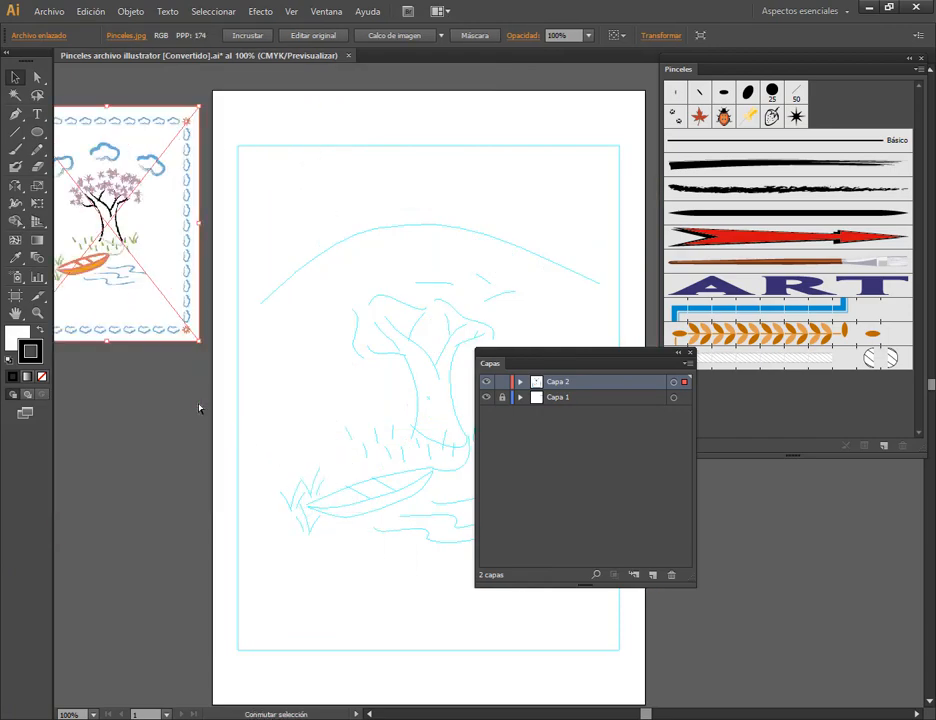
Lock the placed Pinceles.jpg reference image.
right_click(149, 213)
click(131, 11)
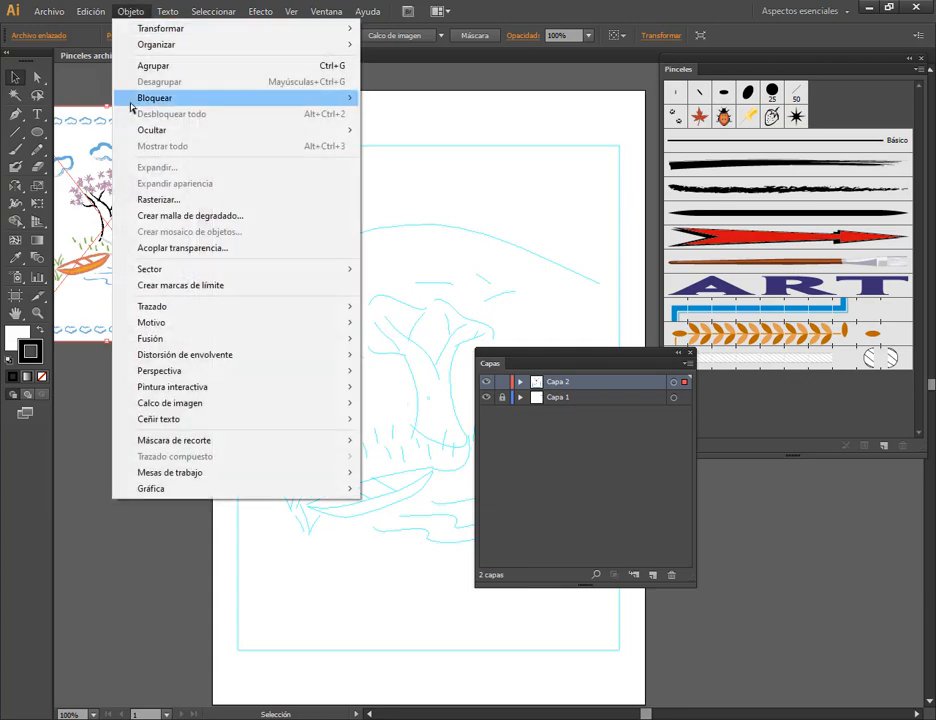
mouse_move(100, 96)
click(383, 104)
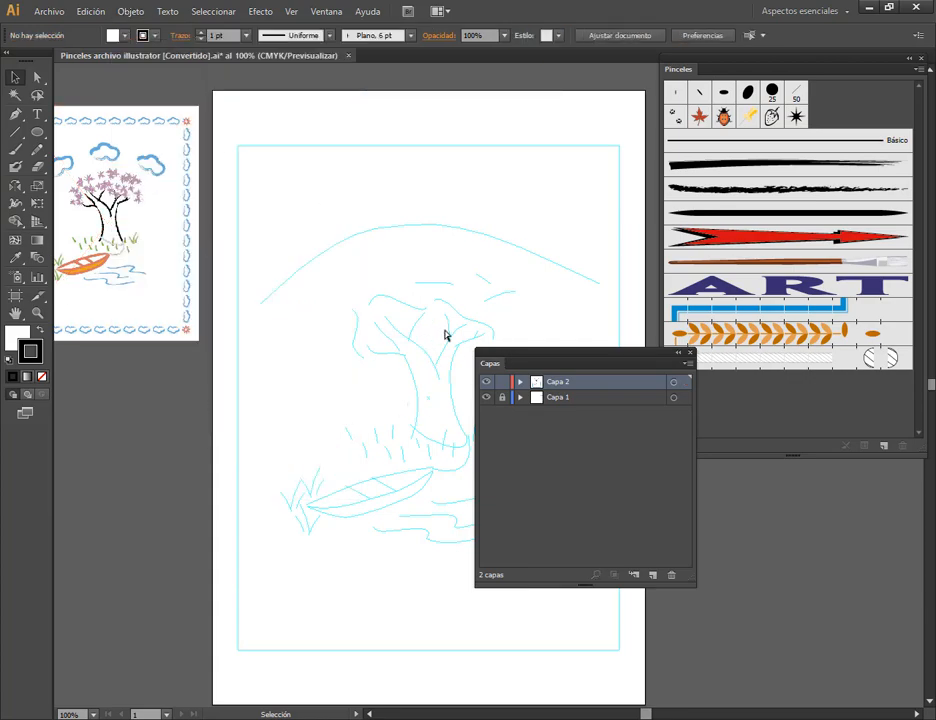
Clear the Layers (Capas) panel from the drawing and reposition the Brushes (Pinceles) panel beside the artboard.
drag(628, 353, 583, 462)
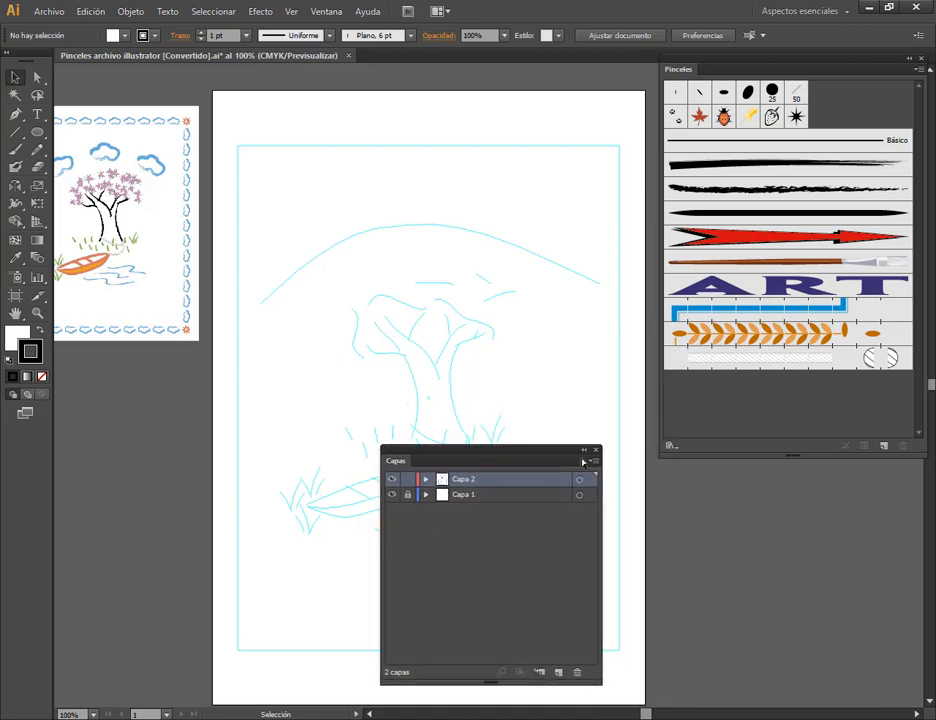
click(585, 451)
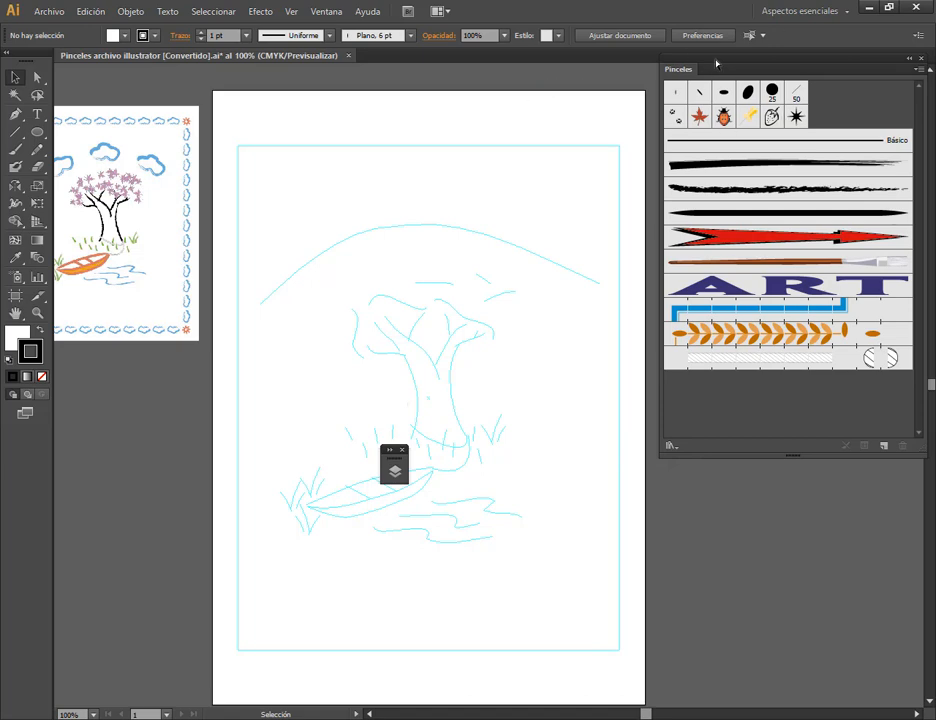
drag(698, 71, 749, 89)
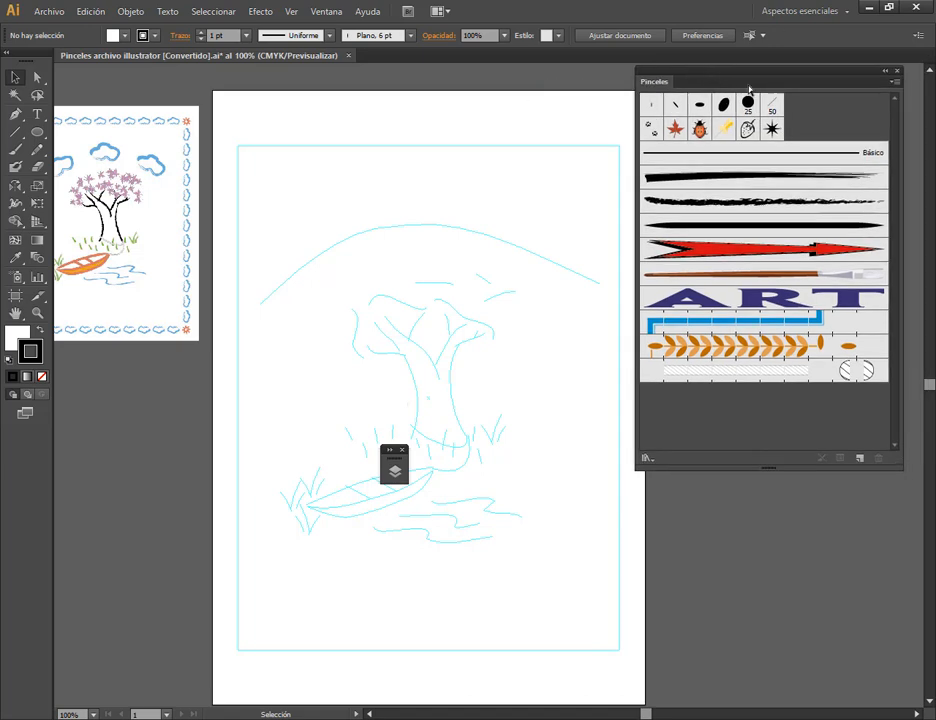
click(897, 72)
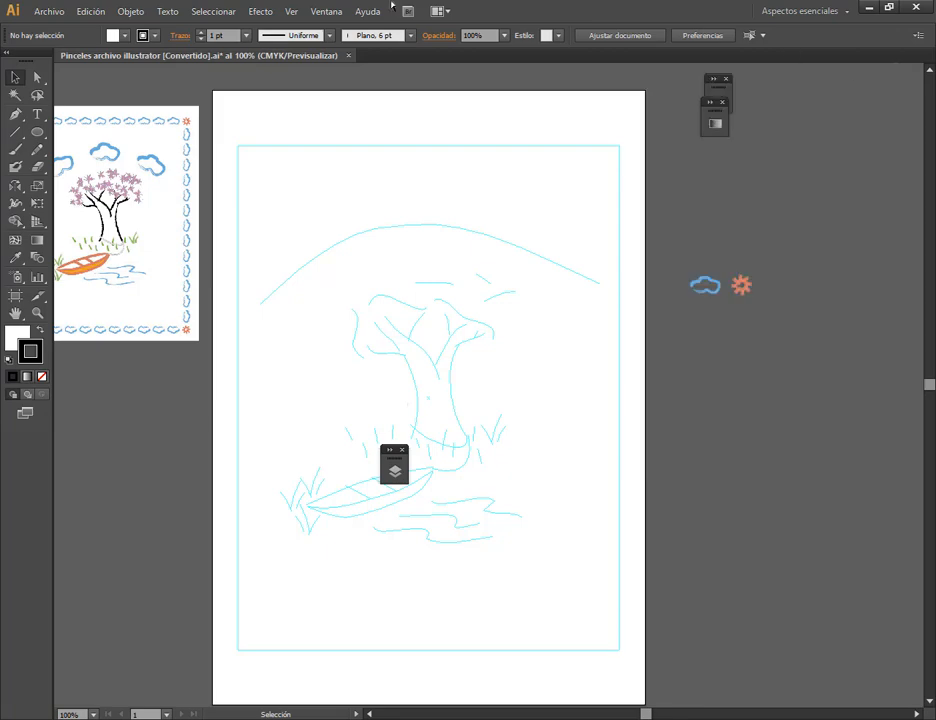
click(328, 12)
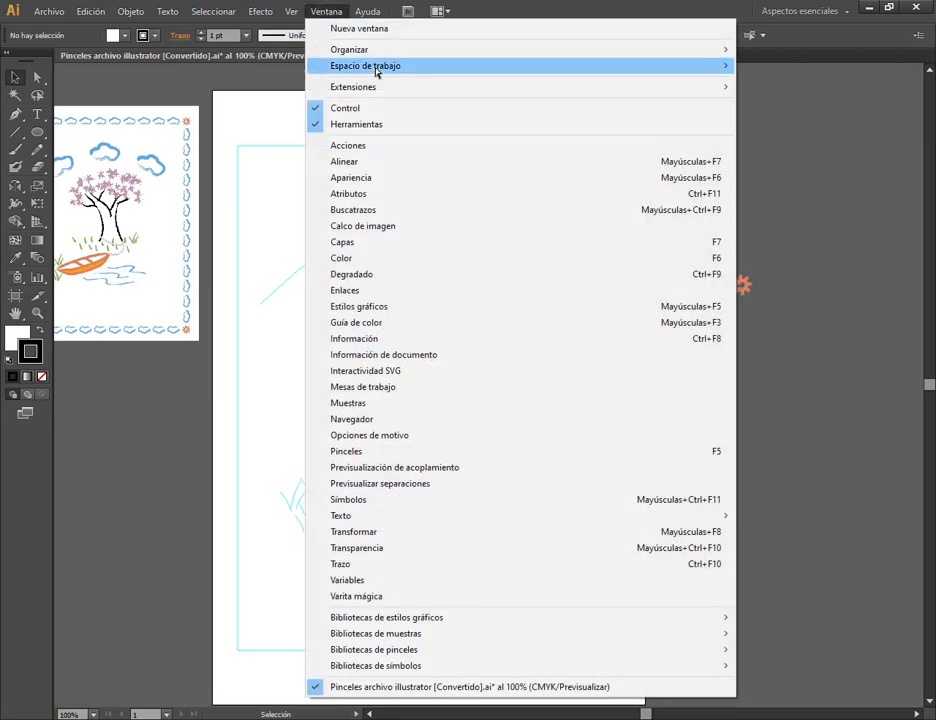
click(353, 458)
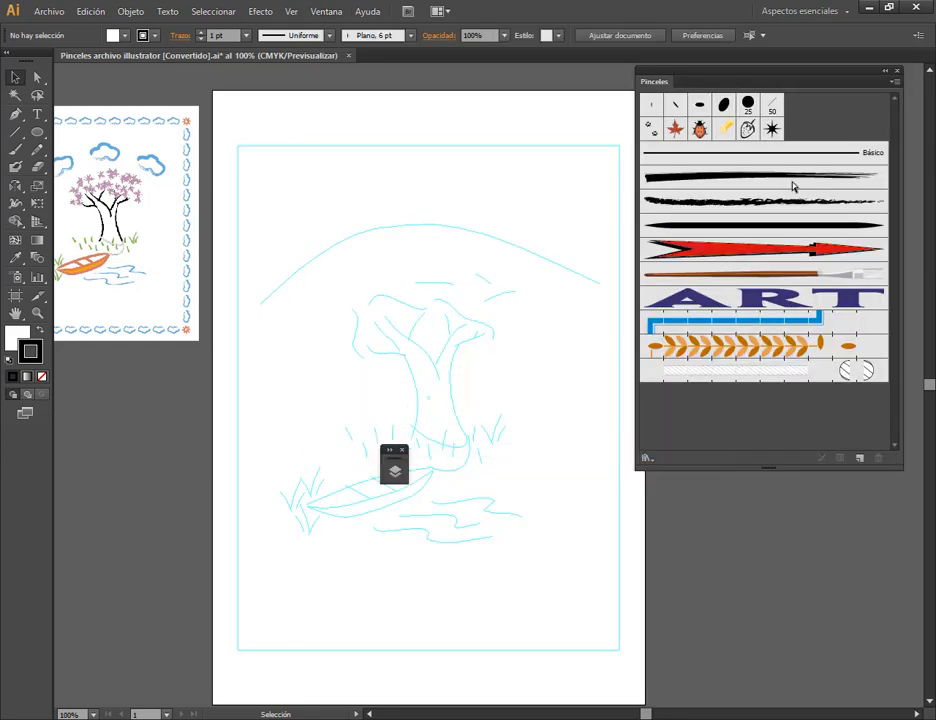
click(402, 449)
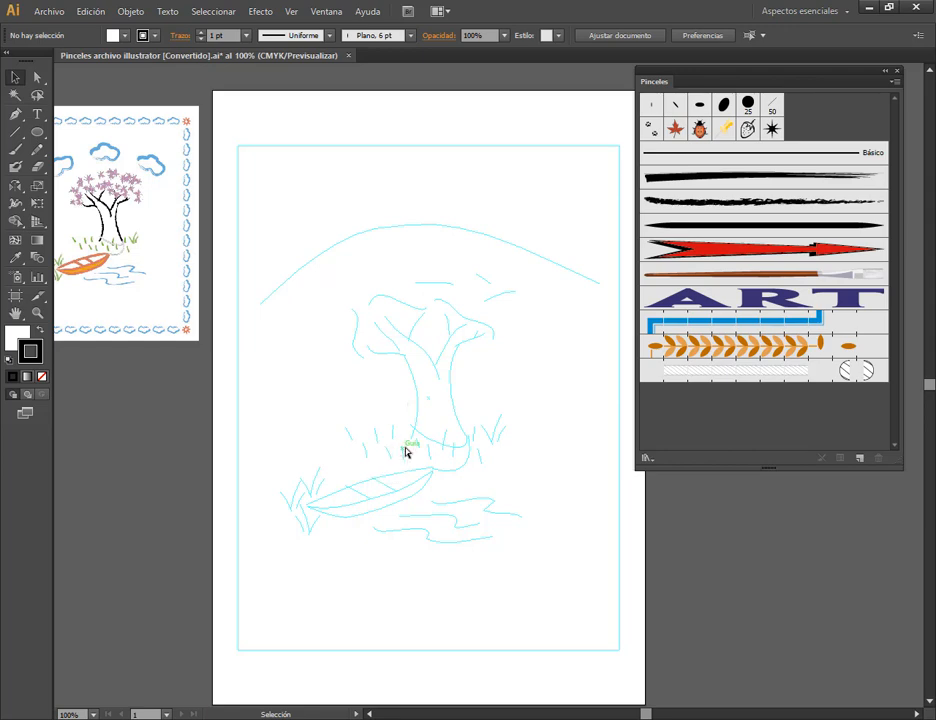
Choose the tapered charcoal-like art brush directly below Básico and set the stroke colour to green.
click(752, 180)
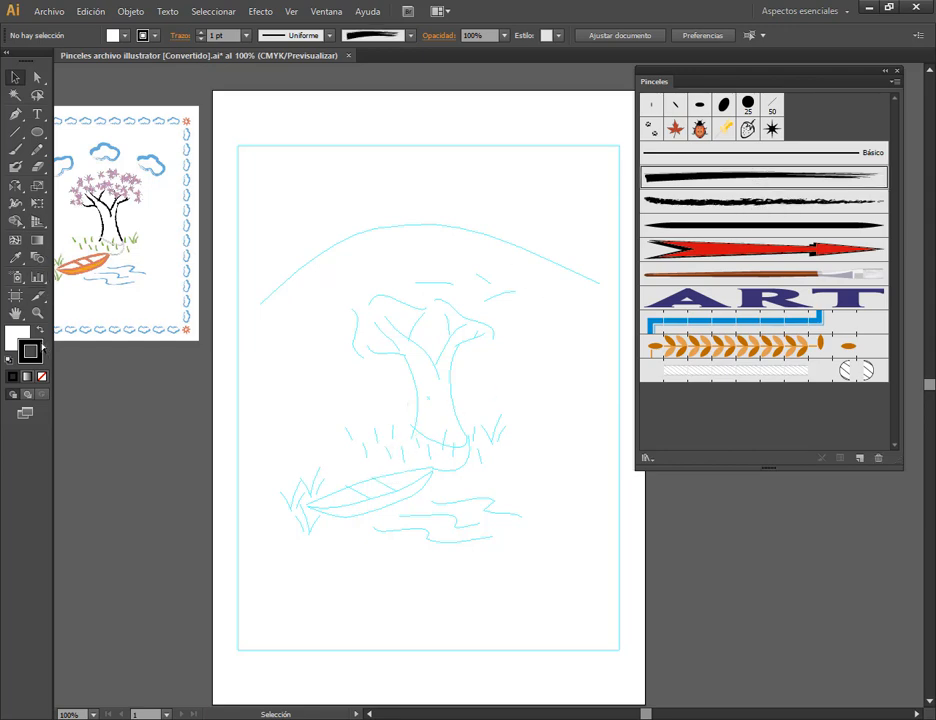
click(155, 36)
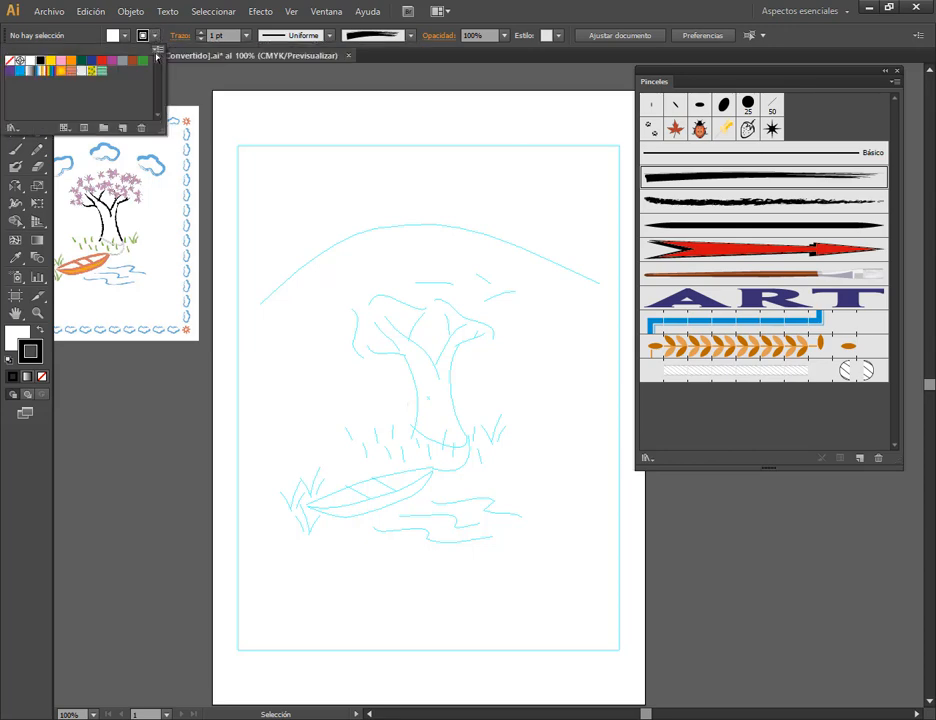
click(143, 62)
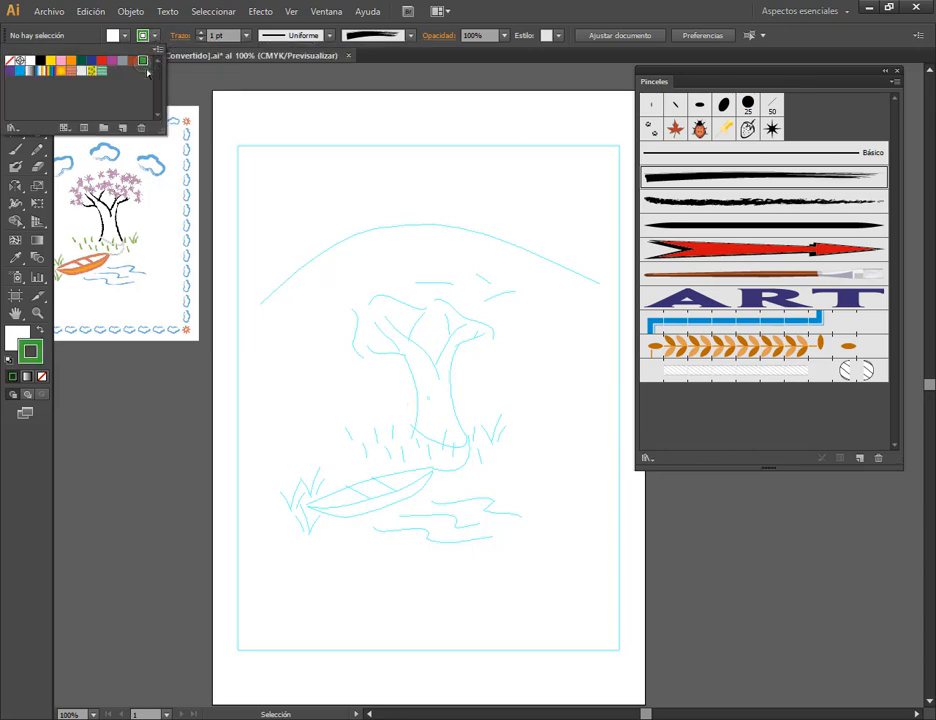
click(536, 14)
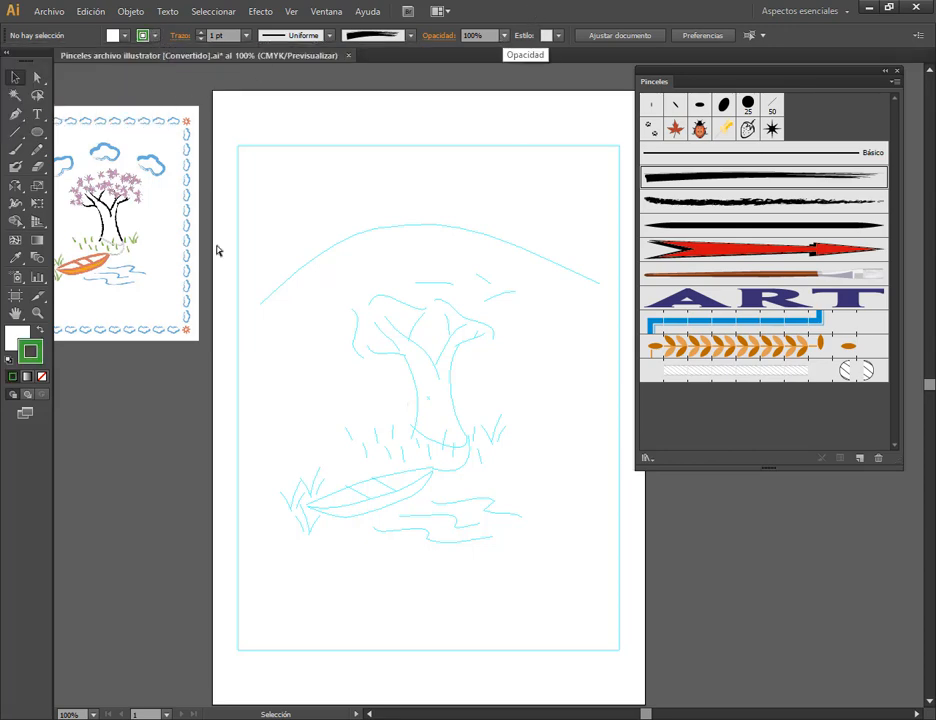
Paint green grass blades with the Paintbrush over the guide strokes around the boat's left tip, with the Brushes (Pinceles) panel collapsed.
click(16, 149)
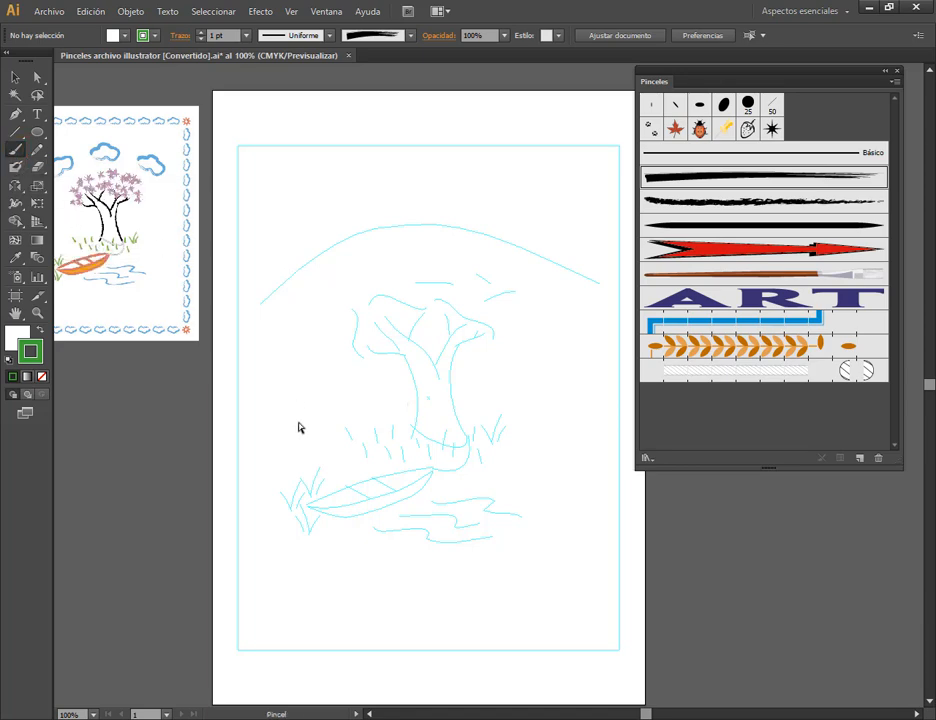
scroll(298, 428, up, 3)
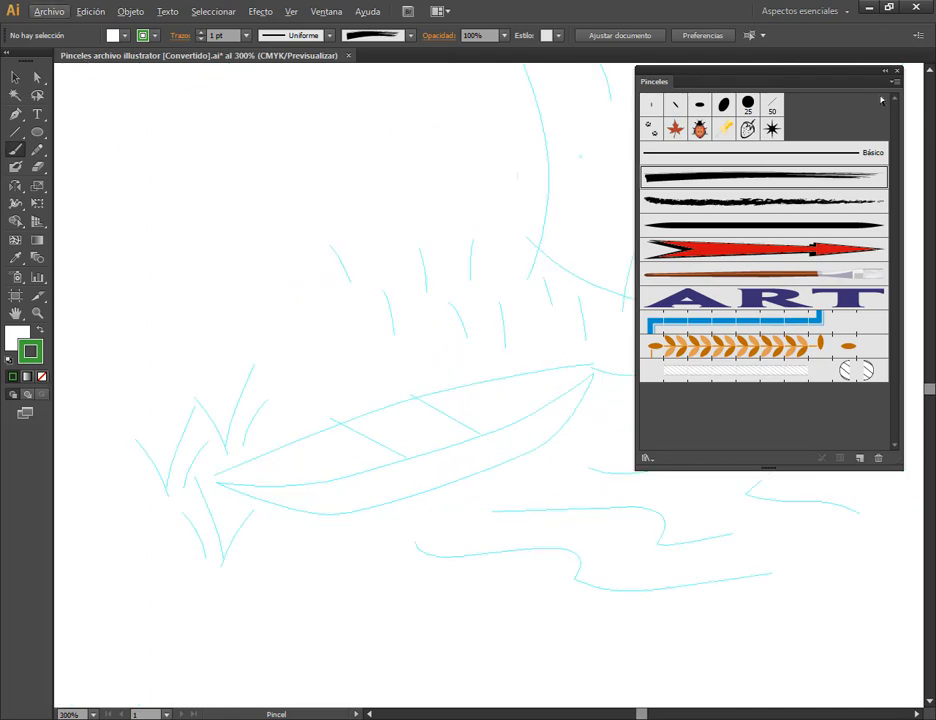
click(884, 72)
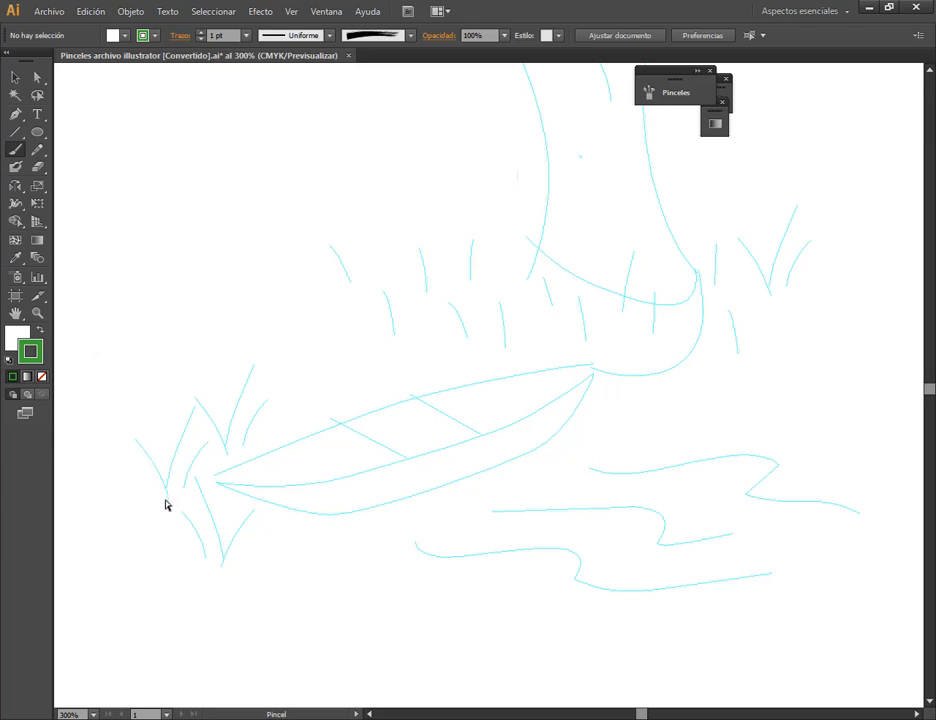
drag(162, 494, 136, 439)
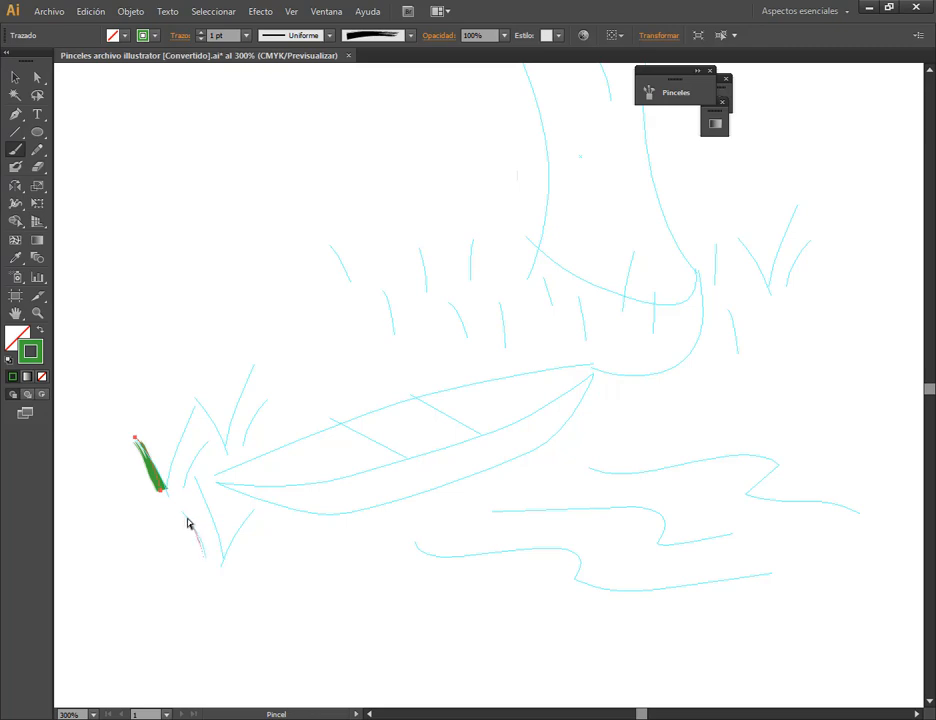
drag(184, 516, 205, 553)
mouse_move(186, 486)
mouse_down()
mouse_move(222, 540)
mouse_move(249, 510)
mouse_up()
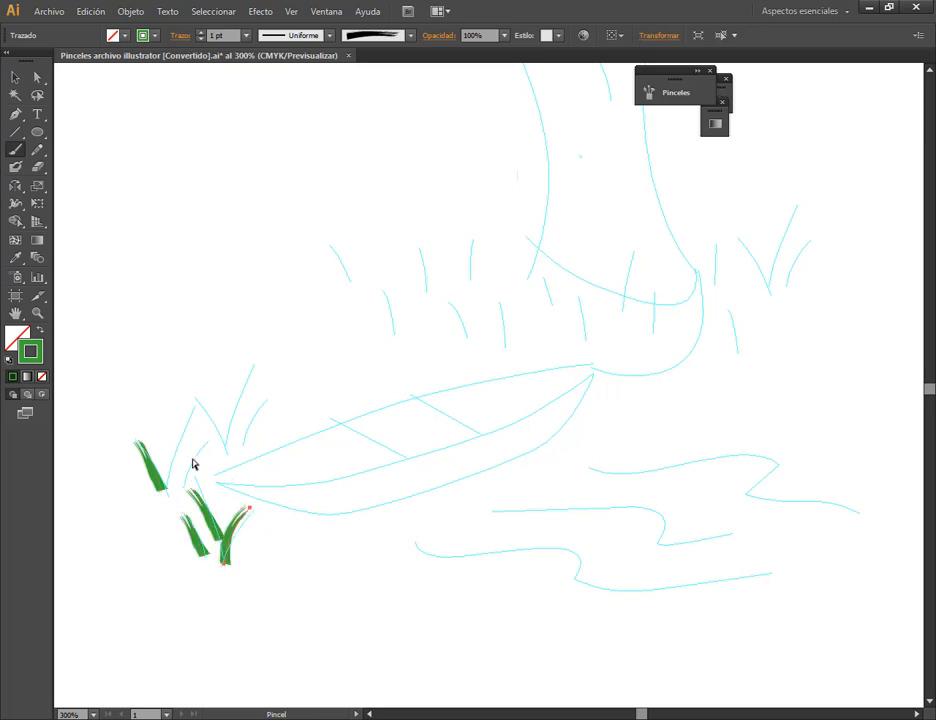
drag(169, 482, 196, 404)
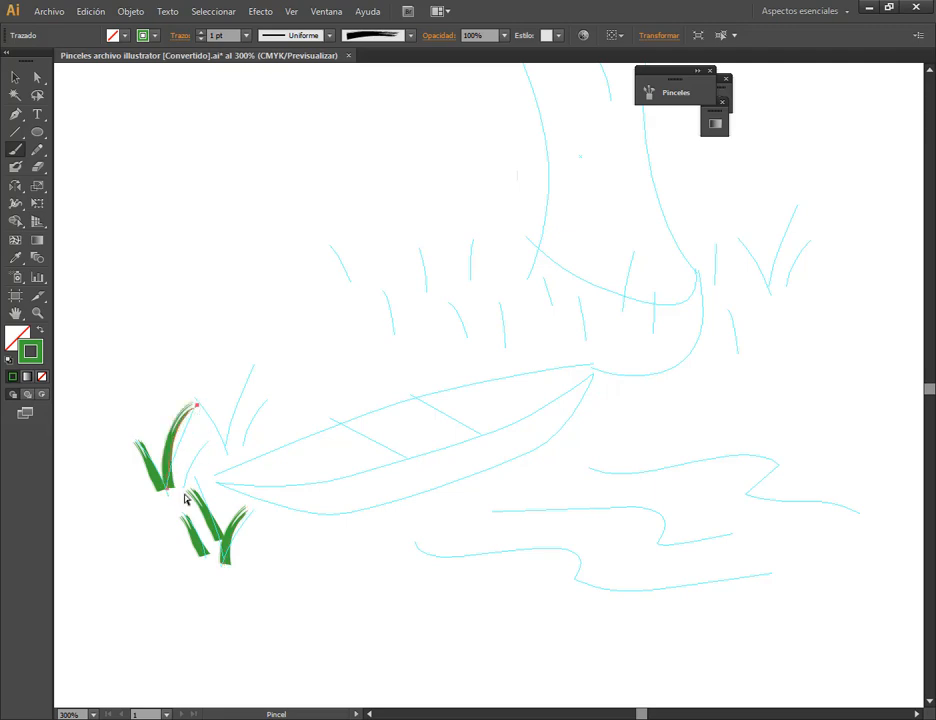
mouse_move(173, 490)
mouse_down()
mouse_move(196, 453)
mouse_move(208, 450)
mouse_move(210, 411)
mouse_move(200, 399)
mouse_move(238, 404)
mouse_move(262, 376)
mouse_up()
drag(243, 446, 267, 403)
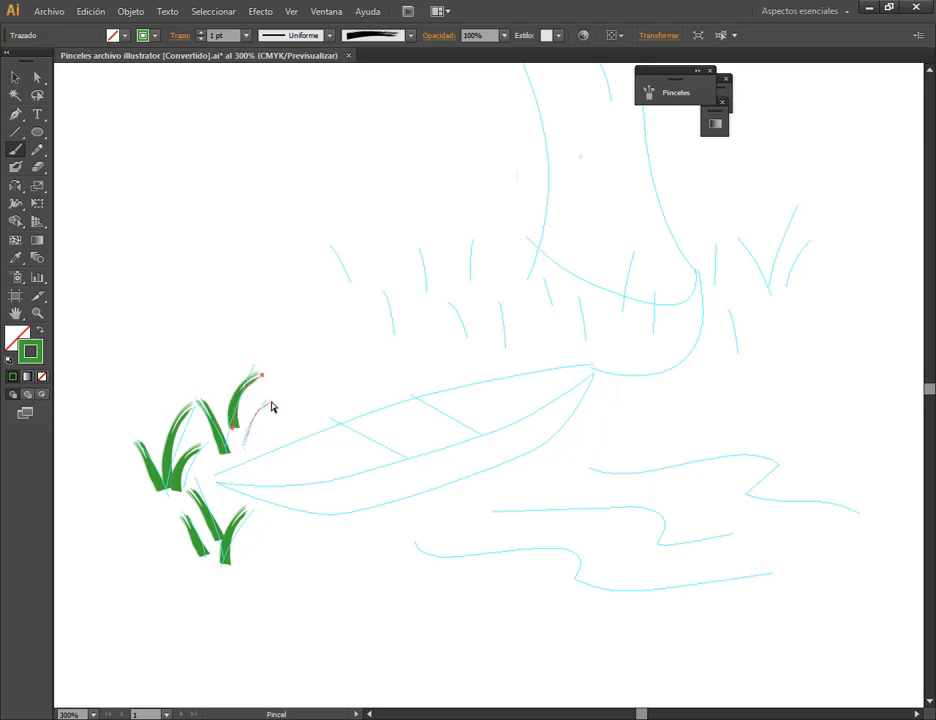
Paint green grass blades over the row of short guide strokes between the boat and the base of the tree.
drag(345, 282, 325, 242)
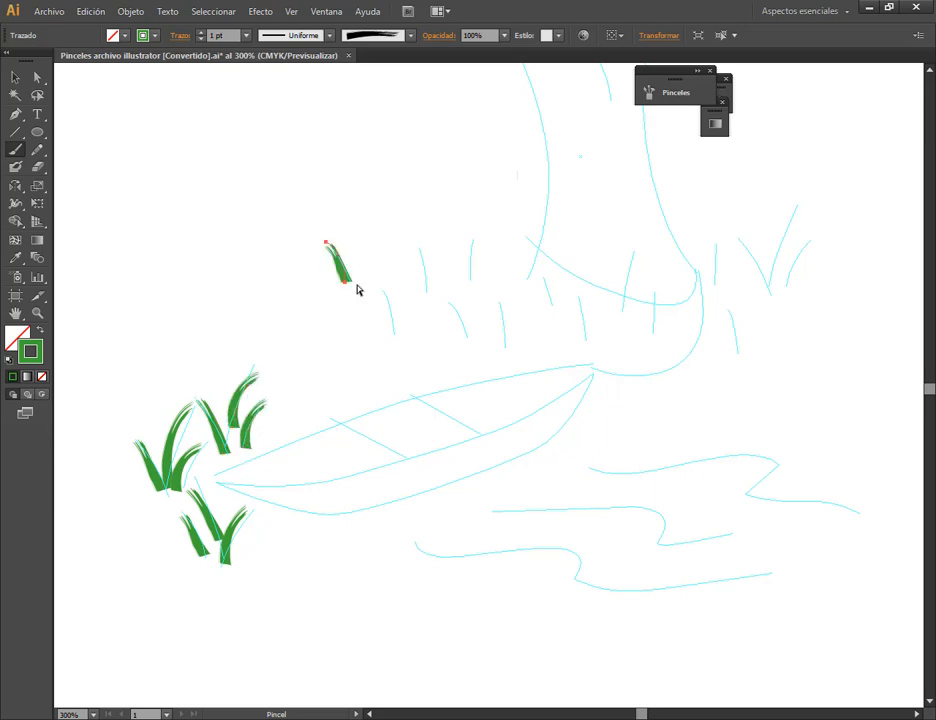
drag(393, 333, 371, 290)
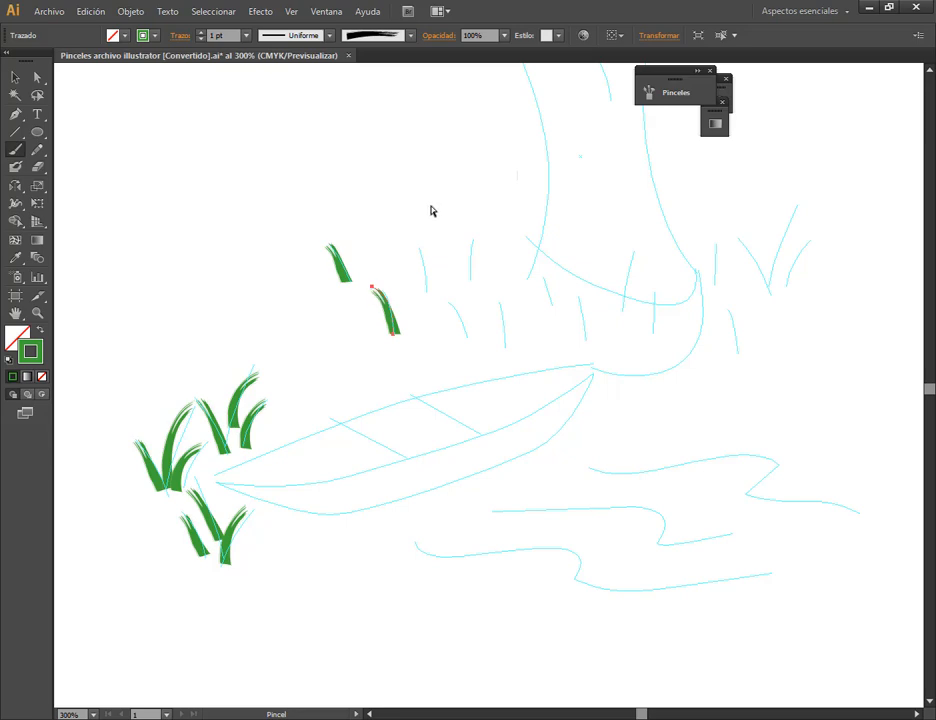
drag(428, 290, 410, 234)
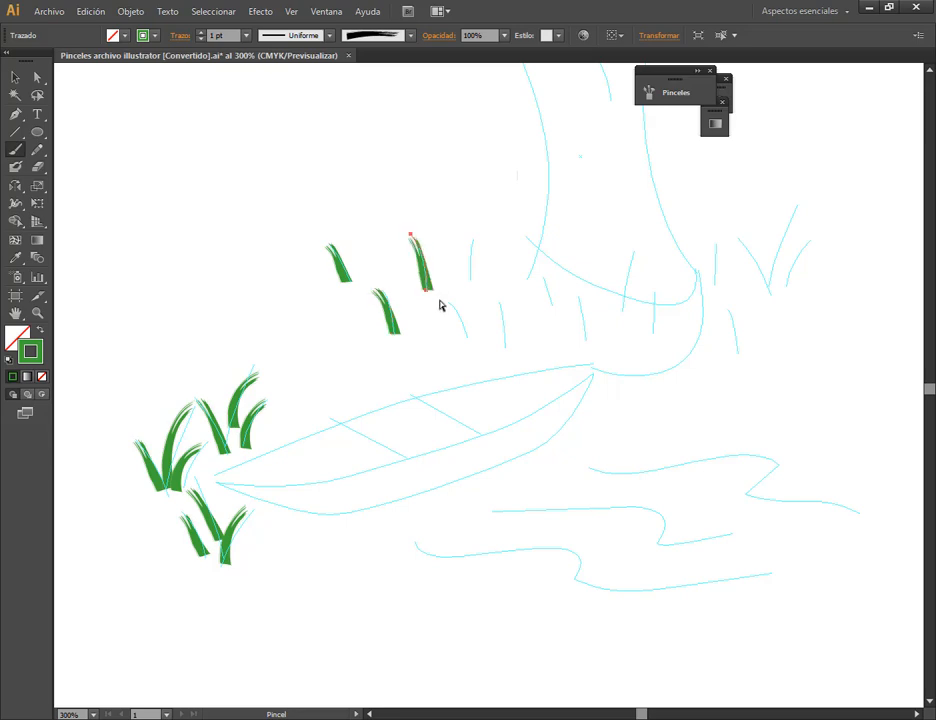
mouse_move(459, 316)
mouse_down()
mouse_move(441, 296)
mouse_move(478, 231)
mouse_up()
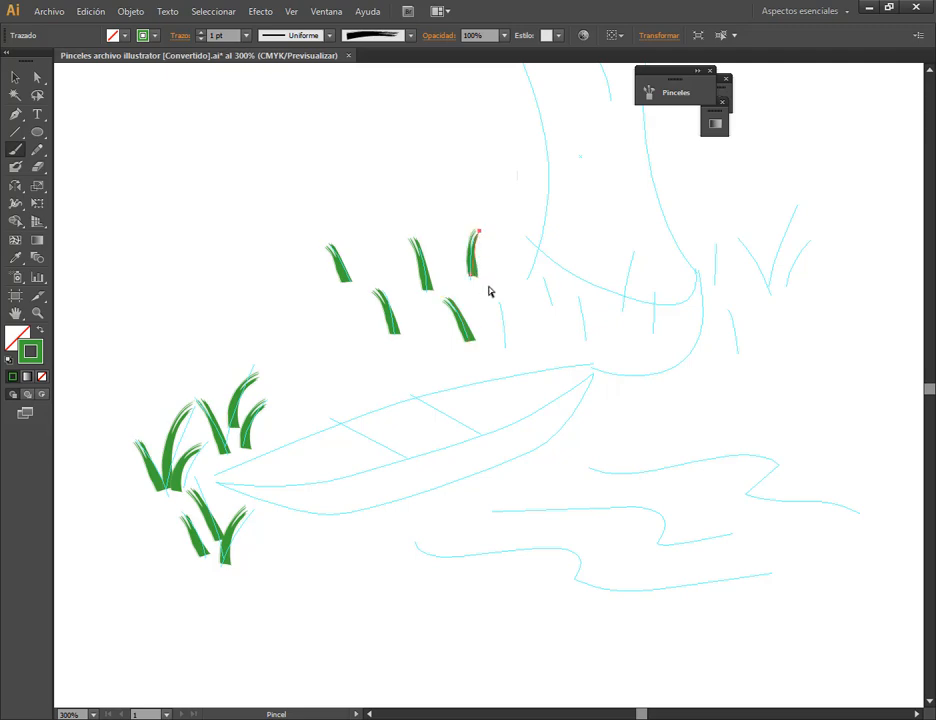
key(ctrl+z)
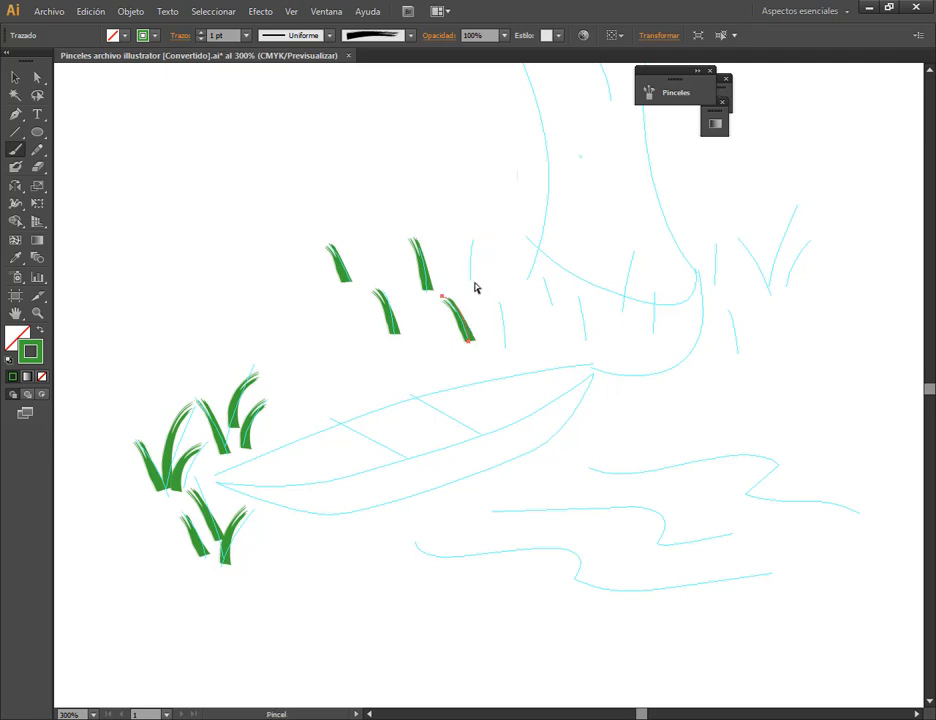
drag(470, 276, 482, 241)
mouse_move(503, 343)
mouse_down()
mouse_move(494, 294)
mouse_move(548, 284)
mouse_move(536, 270)
mouse_move(585, 301)
mouse_move(637, 255)
mouse_up()
drag(650, 333, 660, 295)
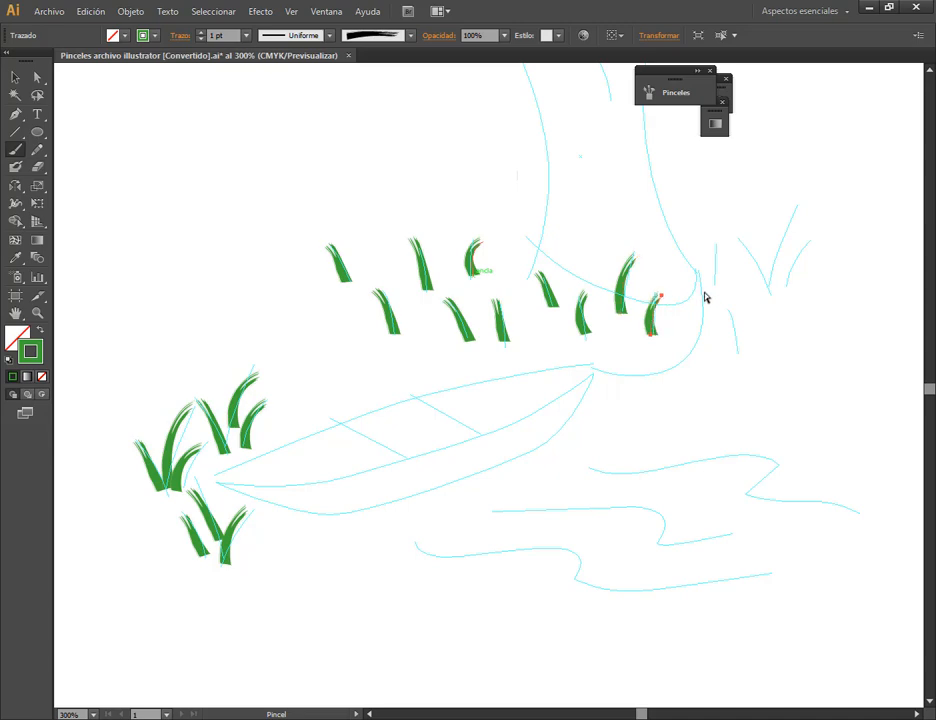
Paint green grass blades over the guide strokes to the right of the tree trunk, including the V-shaped tuft.
drag(715, 281, 716, 247)
drag(737, 349, 731, 303)
mouse_move(737, 231)
mouse_down()
mouse_move(778, 284)
mouse_move(801, 206)
mouse_up()
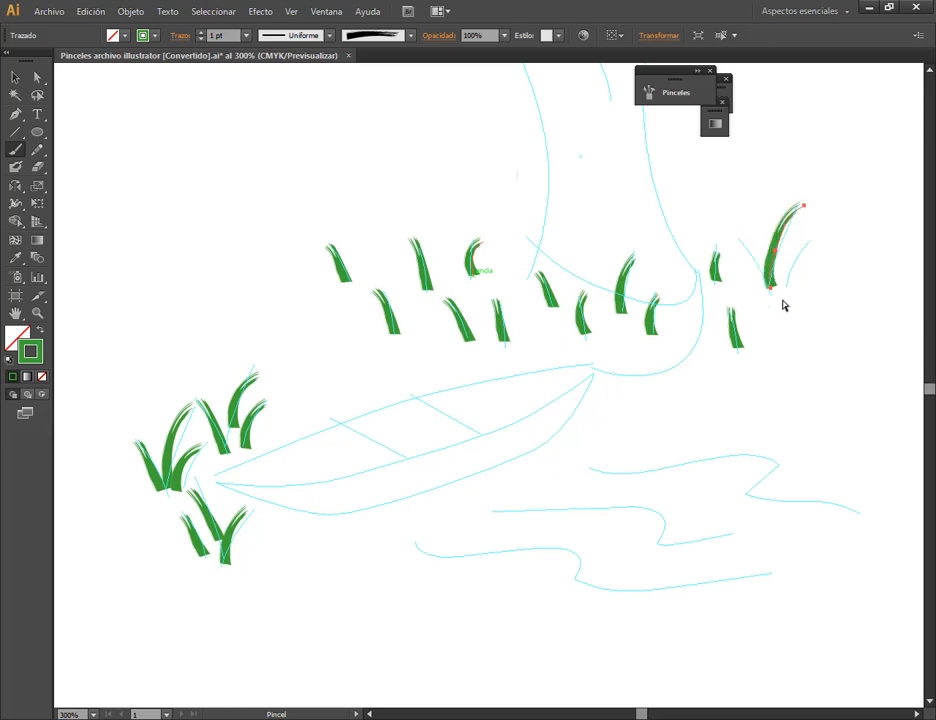
key(ctrl+z)
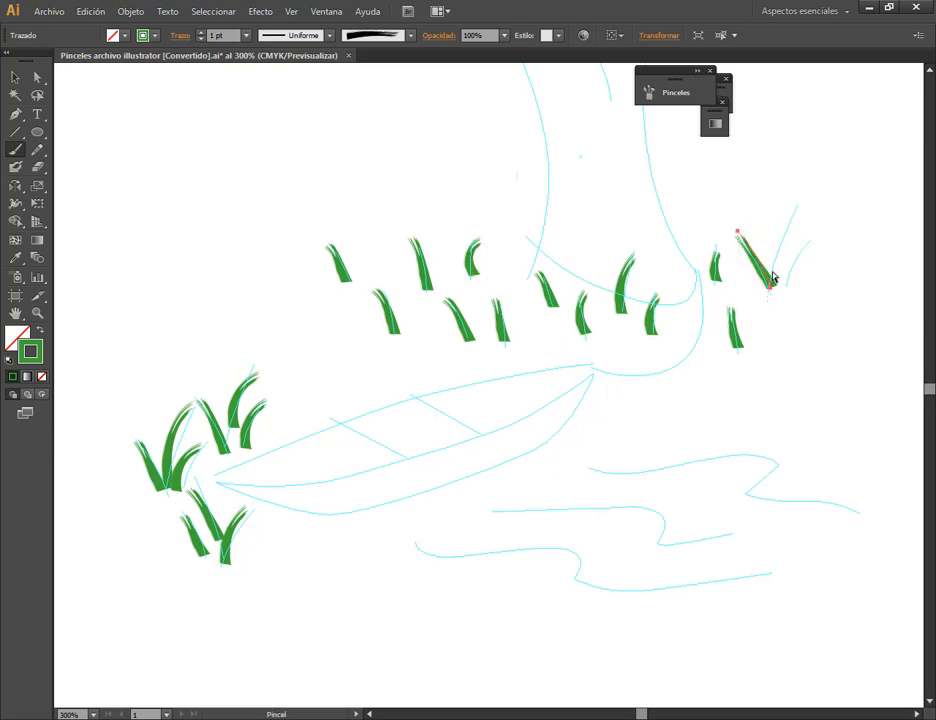
drag(771, 282, 800, 213)
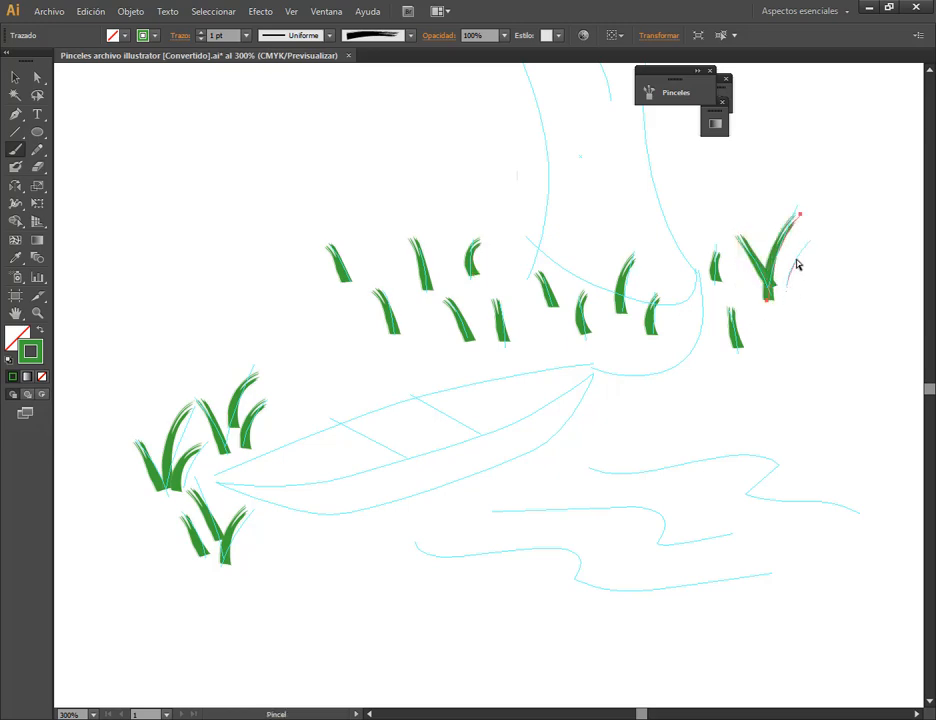
drag(785, 290, 811, 243)
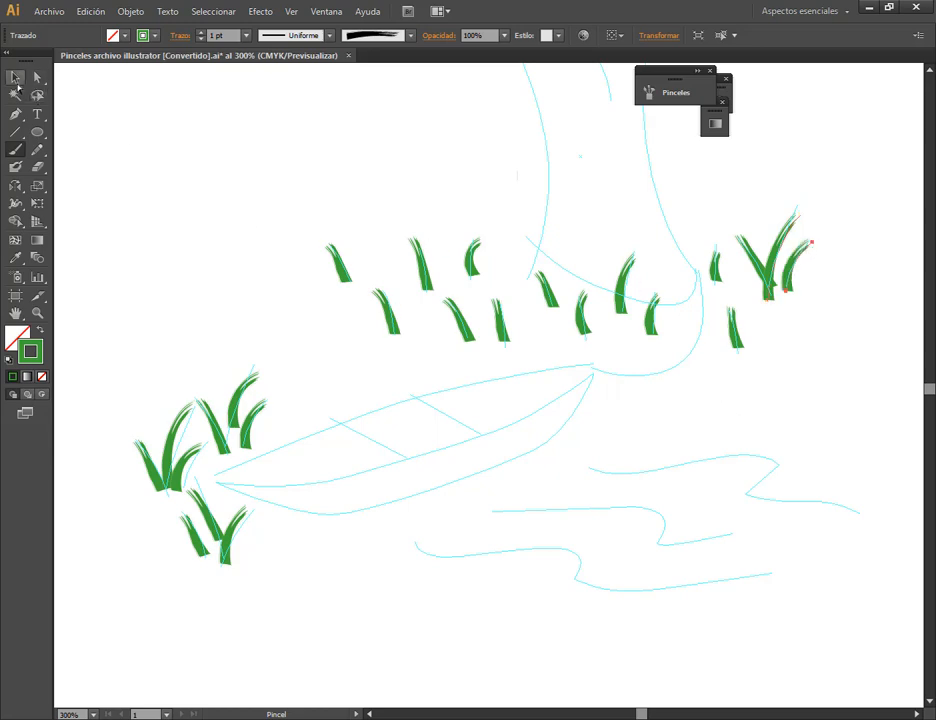
Reshape the leftmost blade of the row under the tree by moving its base anchor with Direct Selection.
click(37, 80)
click(343, 266)
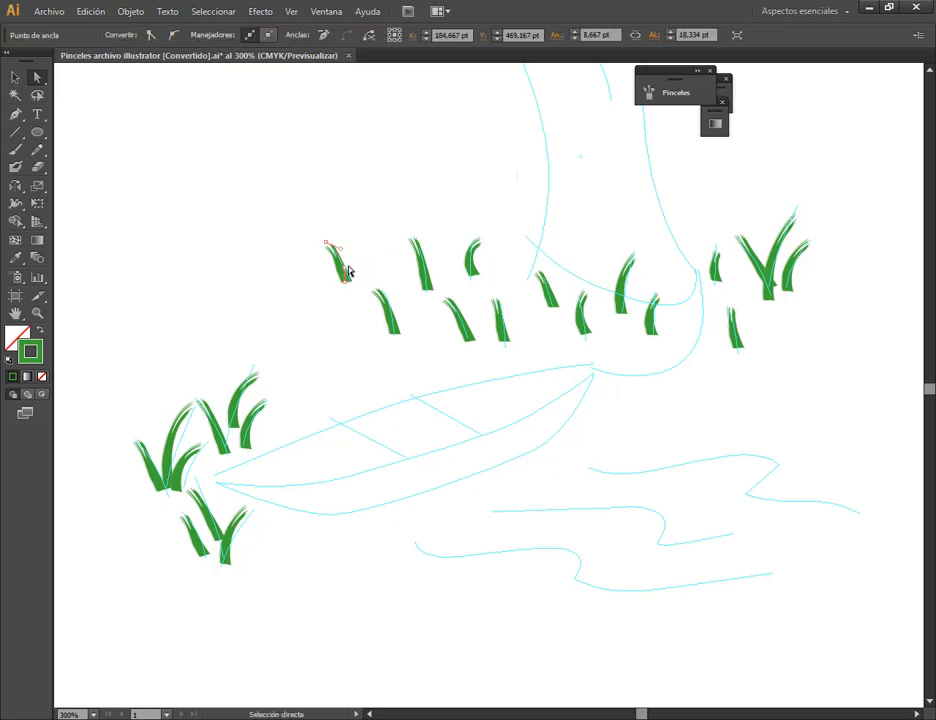
scroll(342, 264, up, 4)
drag(350, 340, 376, 336)
scroll(535, 313, down, 5)
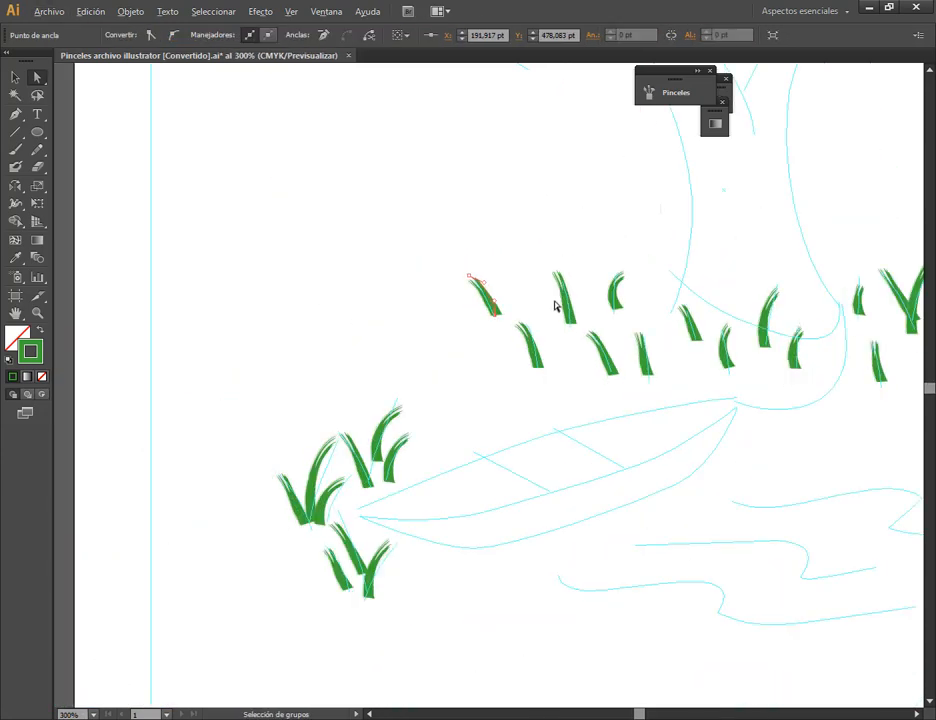
key(space)
drag(665, 345, 544, 381)
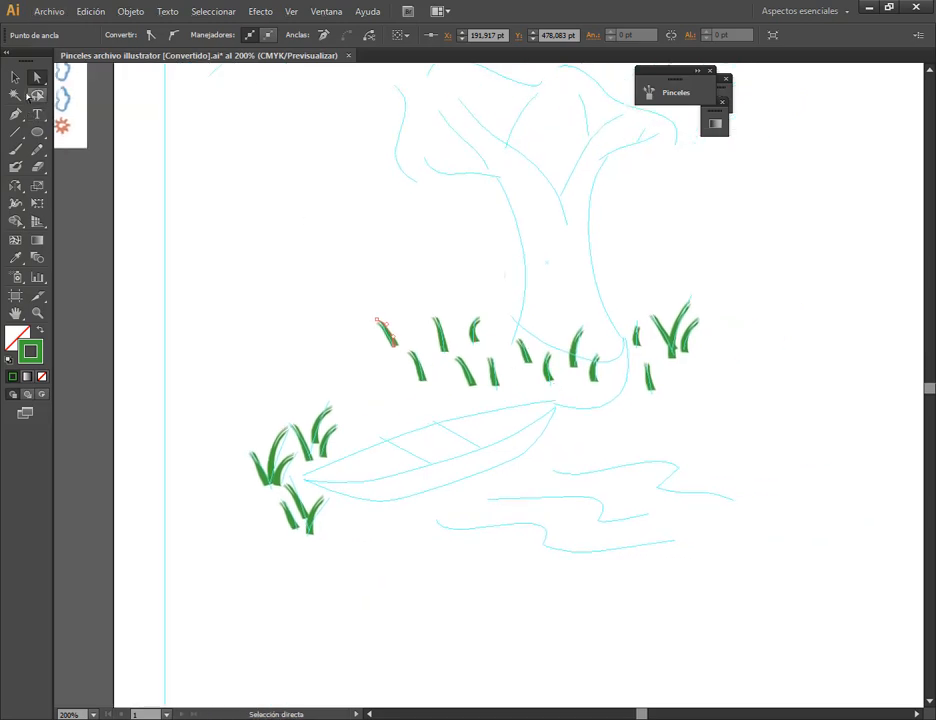
Select all the painted green grass blades and delete them, leaving the guide drawing in place.
click(15, 77)
drag(194, 244, 790, 552)
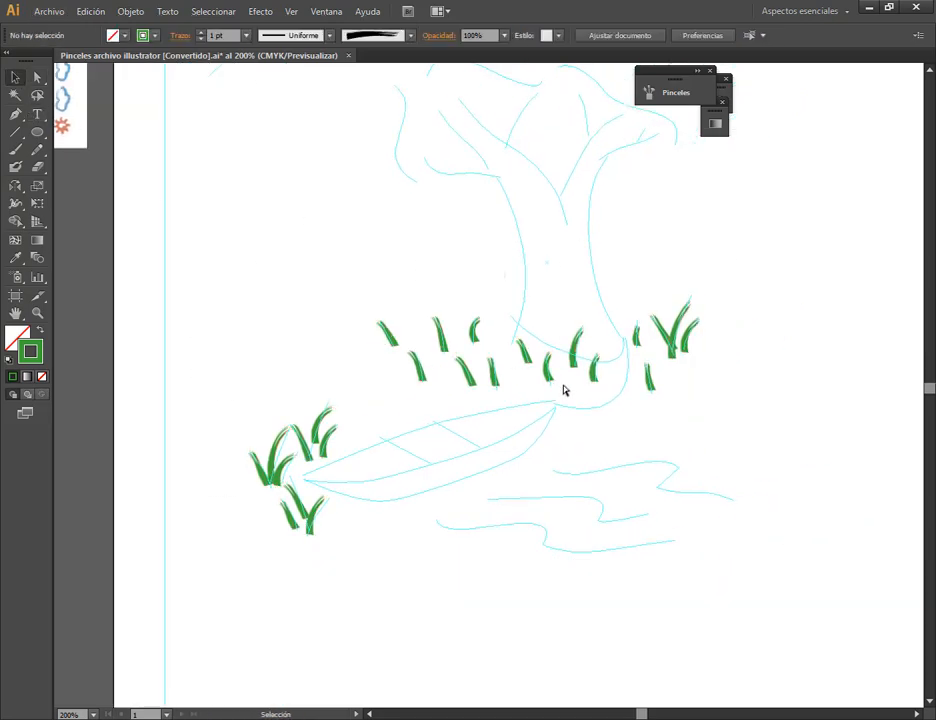
drag(188, 236, 767, 593)
key(Delete)
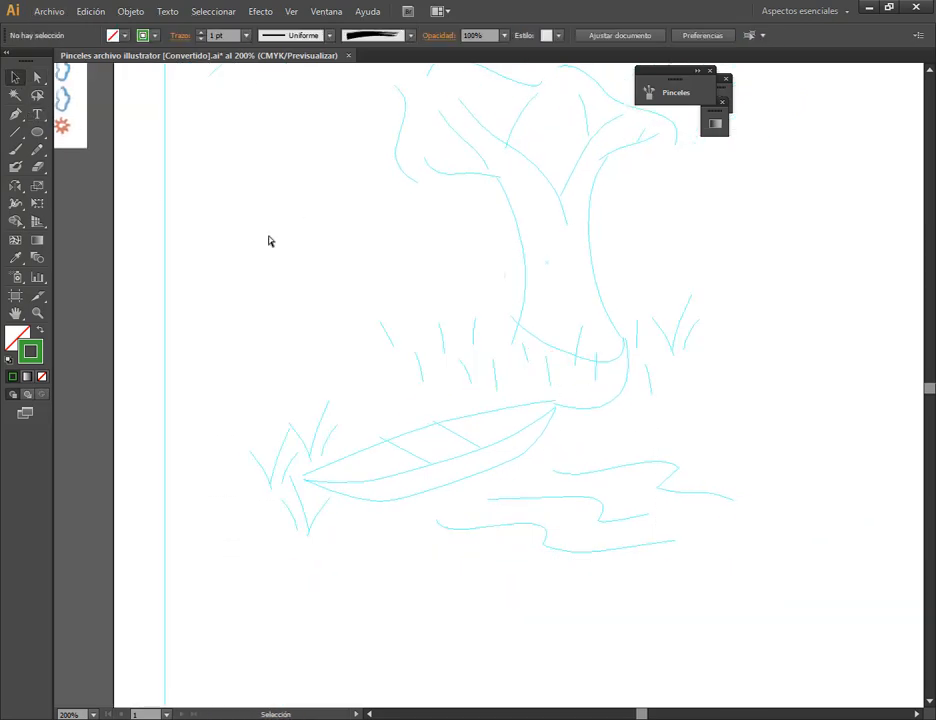
Trace the outermost left grass blade beside the boat as a single curve with the Pen tool and deselect it.
scroll(280, 533, up, 3)
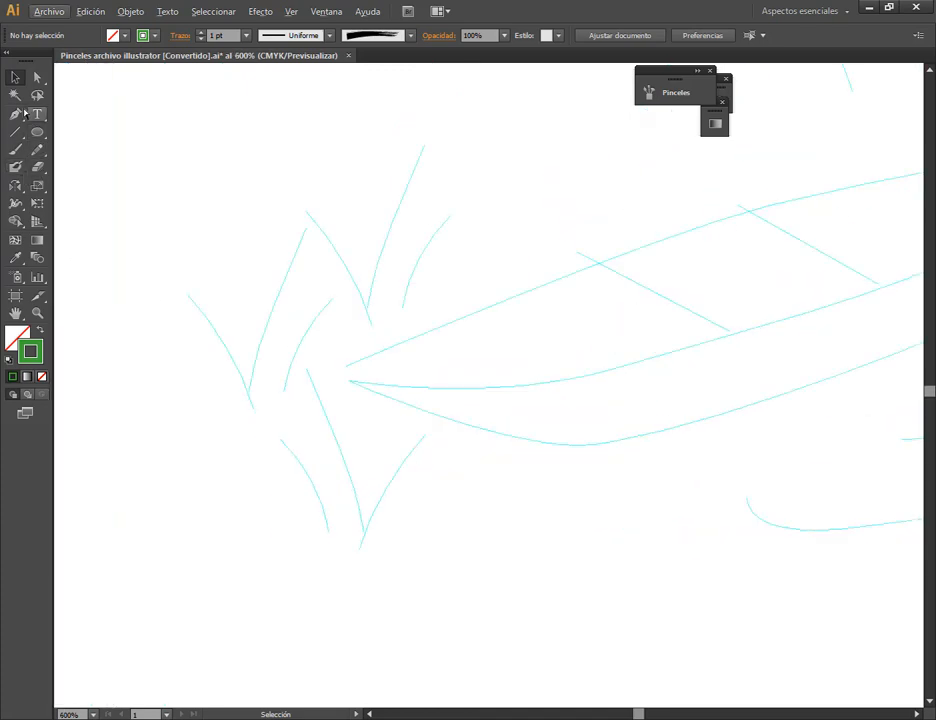
click(19, 113)
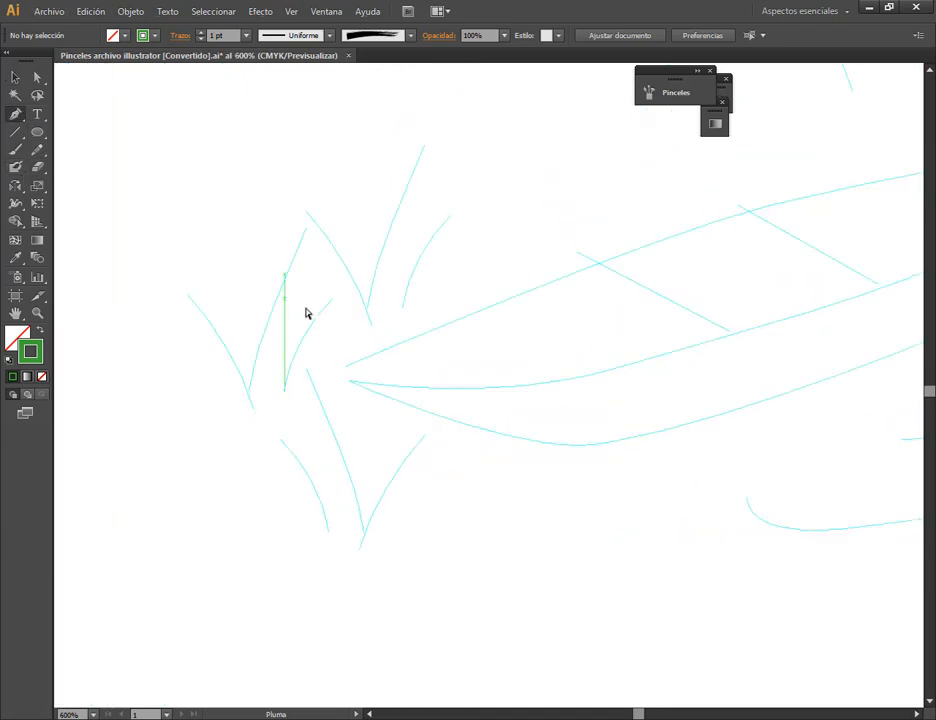
click(252, 412)
drag(187, 294, 149, 266)
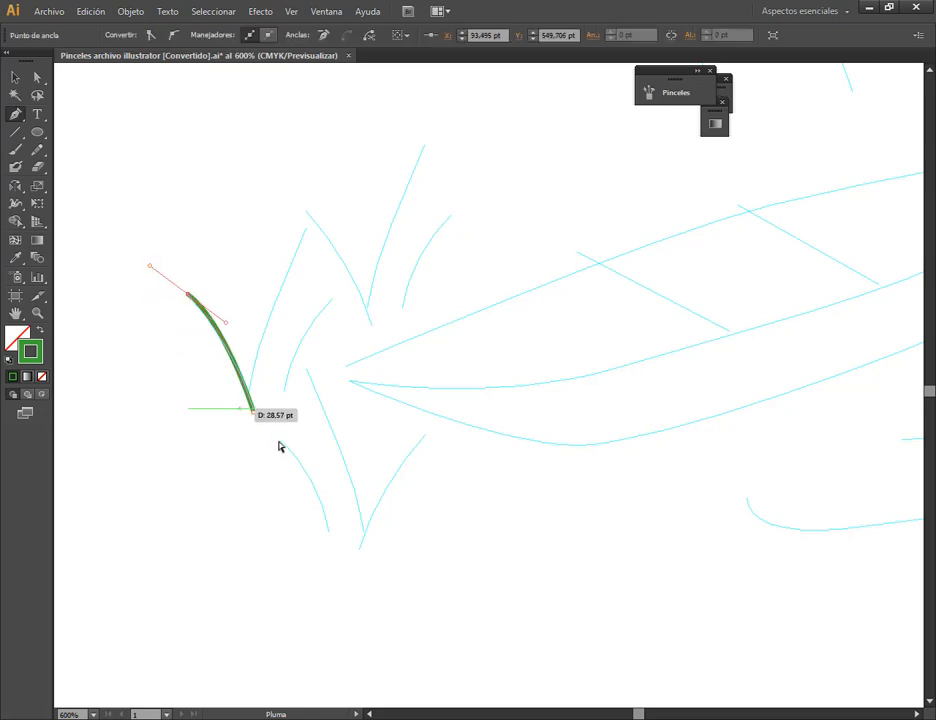
key(v)
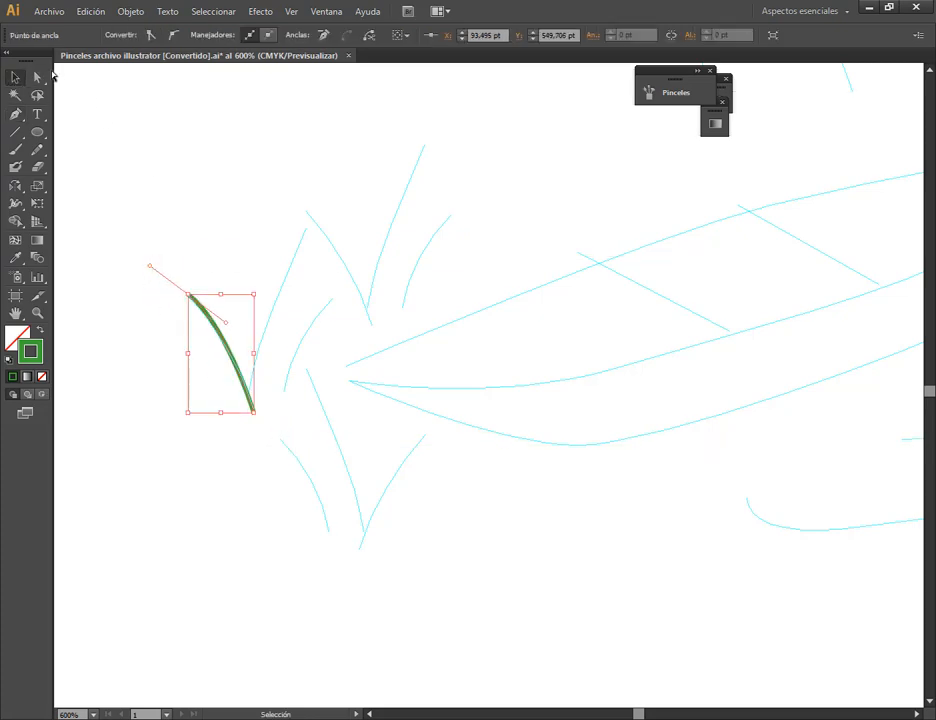
click(226, 252)
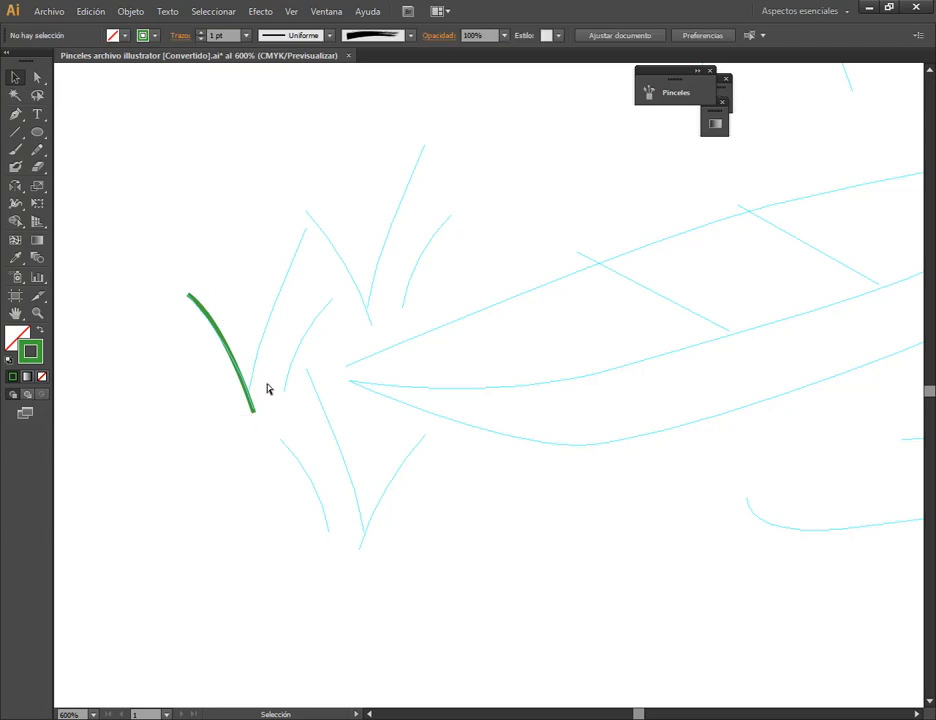
Adjust the traced blade's end anchors with Direct Selection, shortening it slightly at the base, and deselect it.
scroll(286, 272, up, 1)
key(alt)
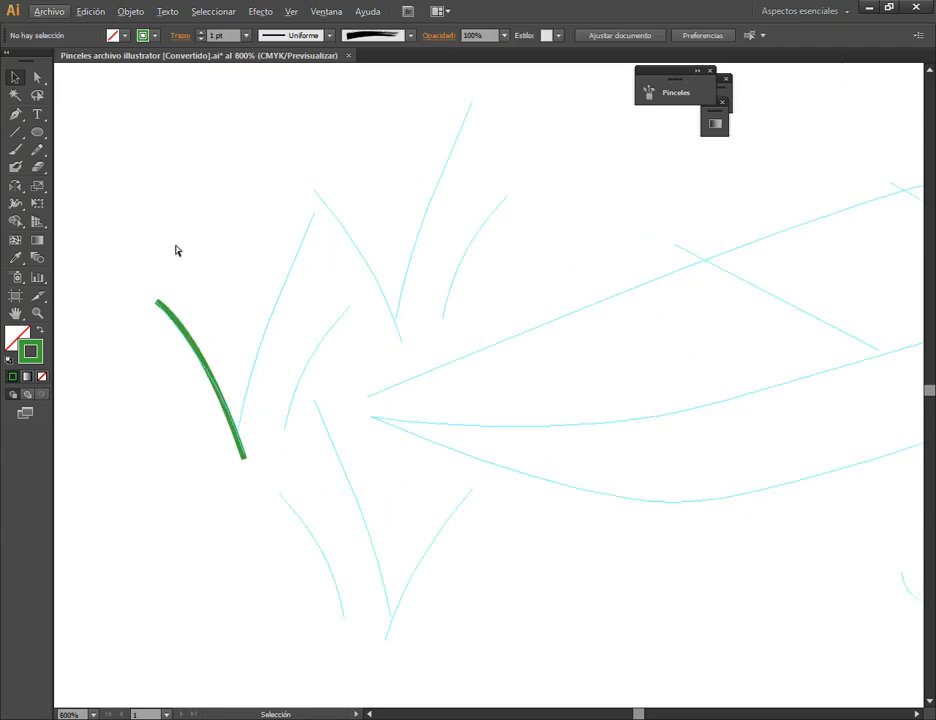
click(37, 77)
click(181, 328)
click(157, 303)
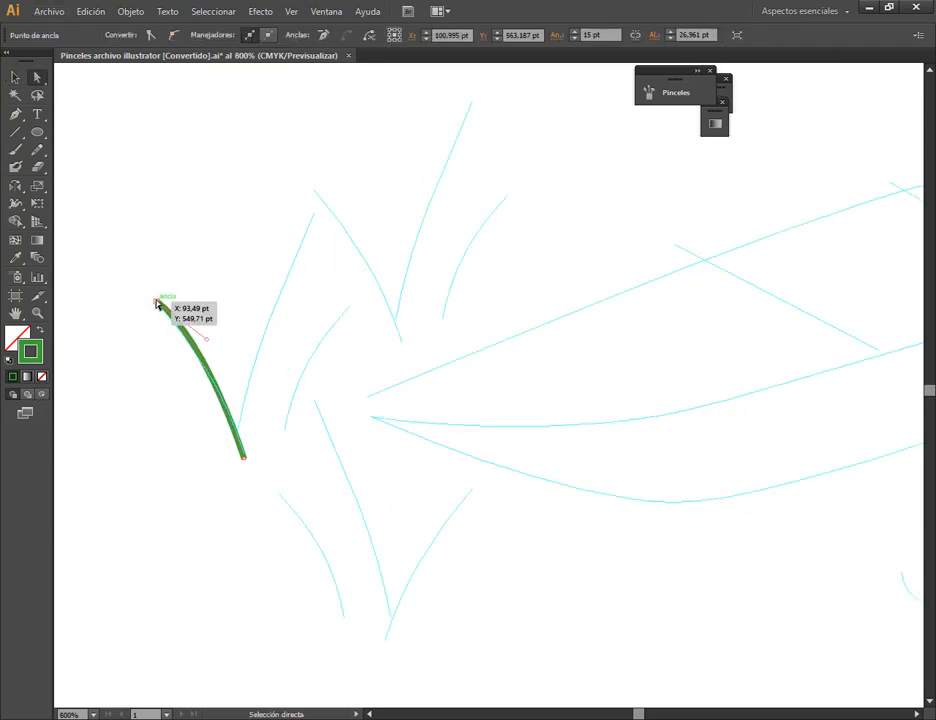
mouse_move(157, 302)
mouse_down()
mouse_move(134, 325)
mouse_move(156, 301)
mouse_up()
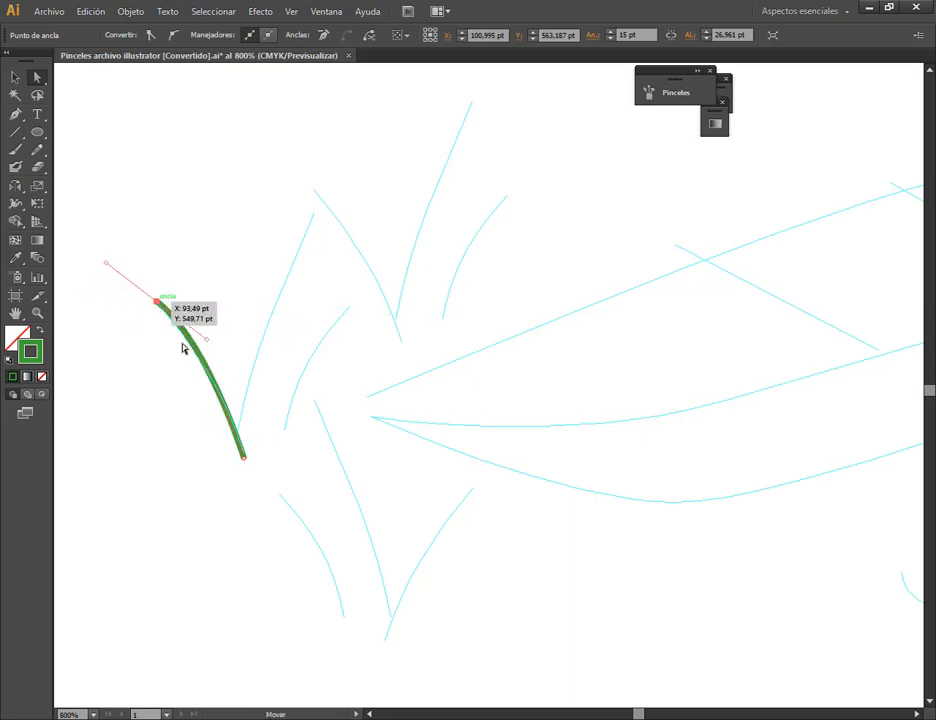
click(244, 456)
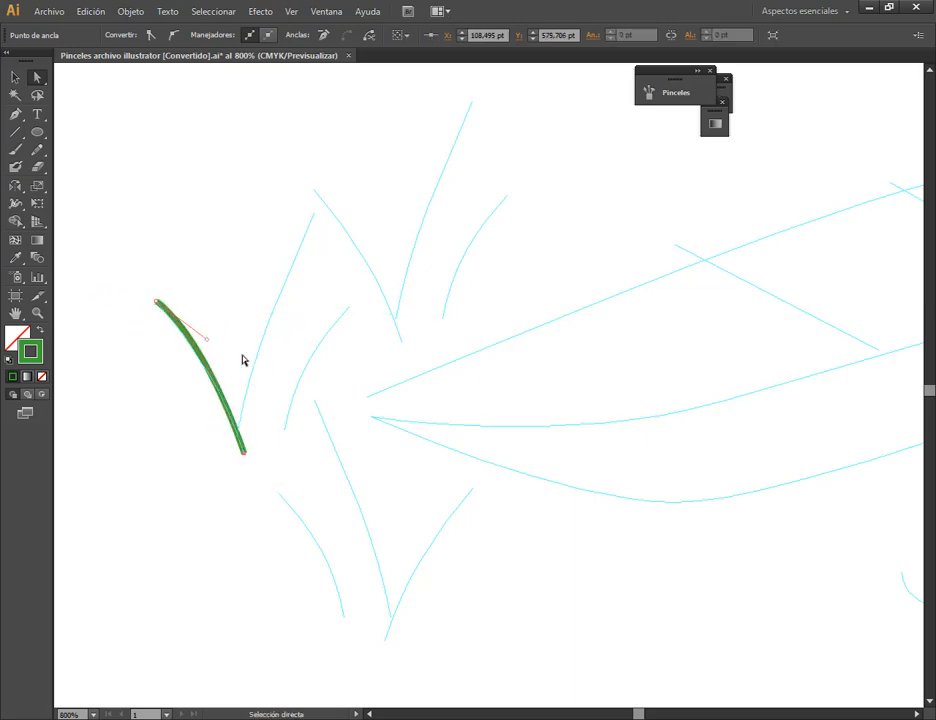
click(248, 268)
key(p)
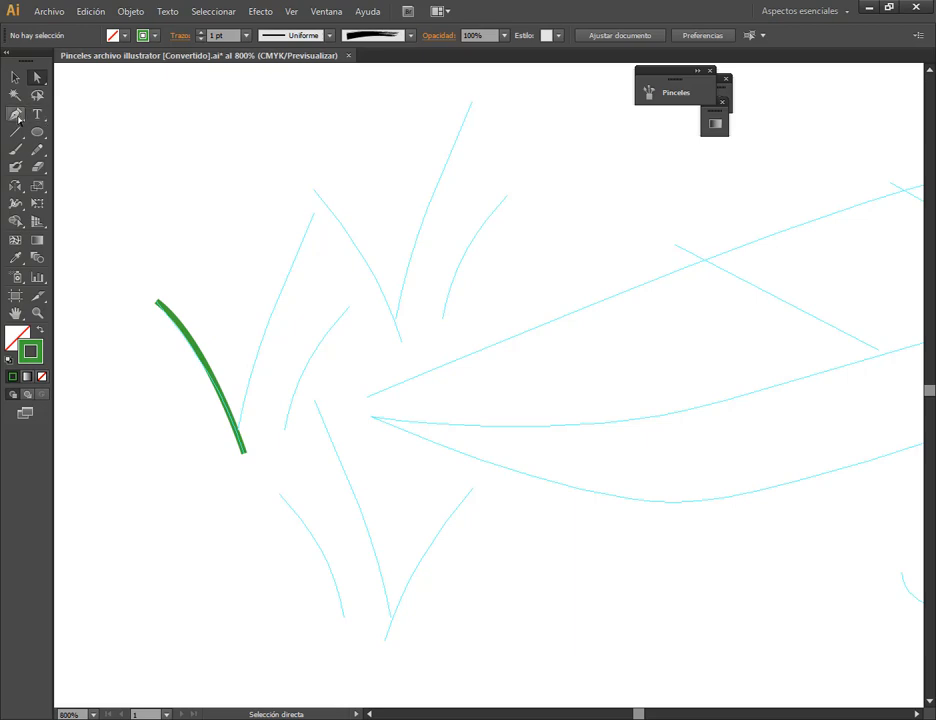
click(238, 430)
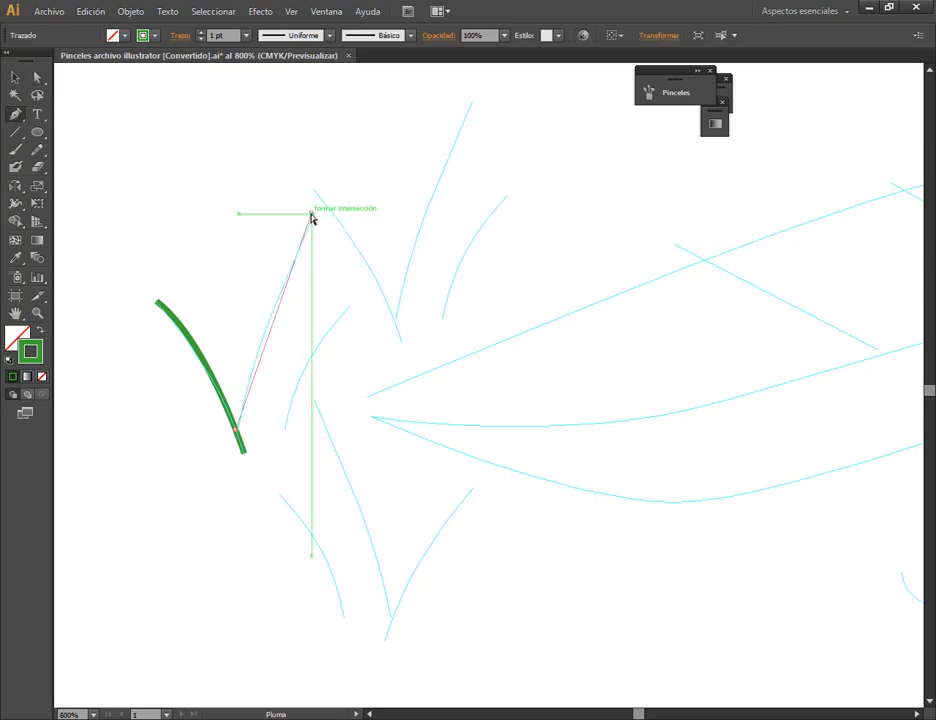
drag(311, 214, 333, 195)
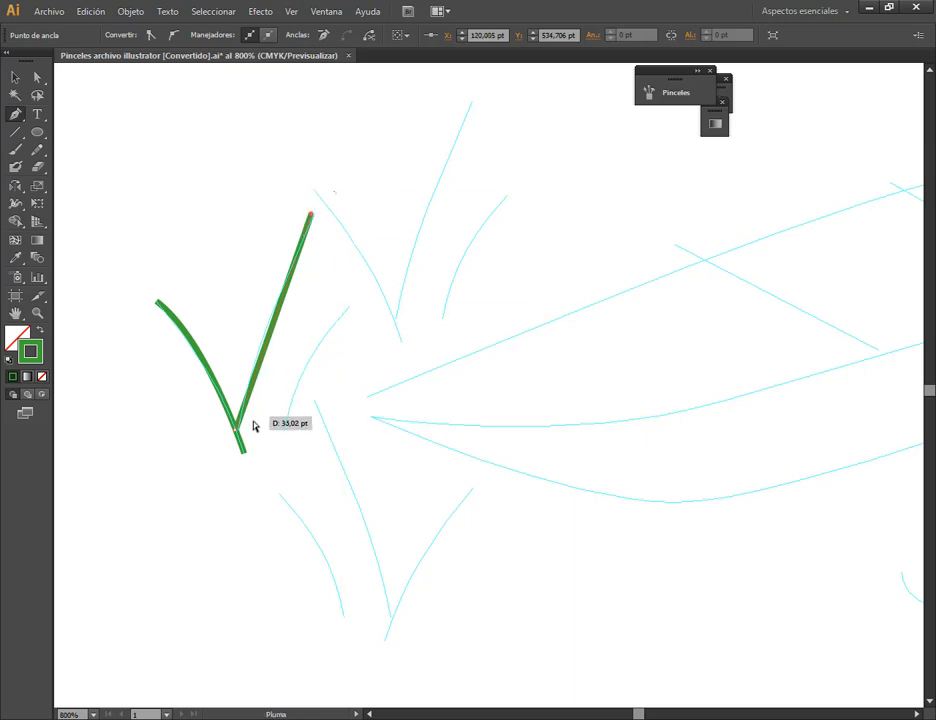
key(ctrl+z)
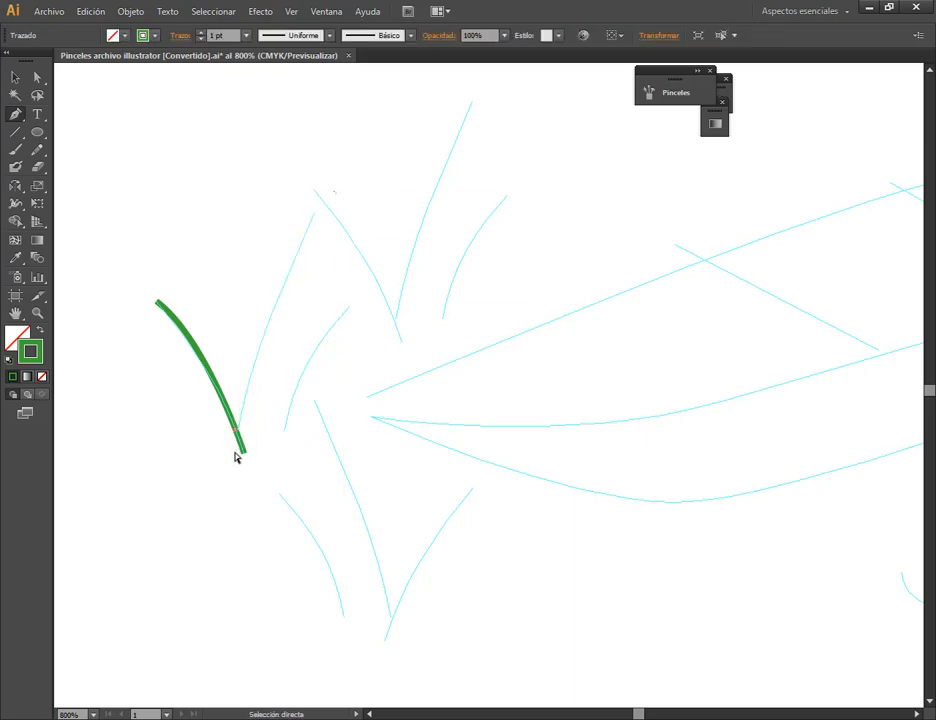
Trace the tall middle blade of the left clump beside the boat as a single Pen tool curve and deselect it.
click(237, 432)
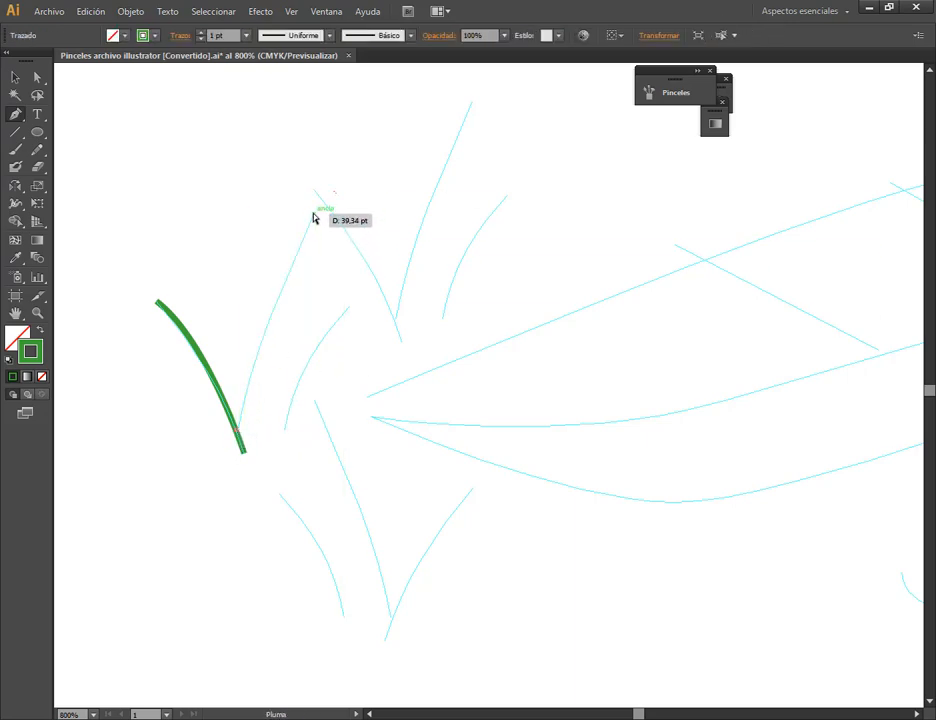
drag(313, 213, 352, 175)
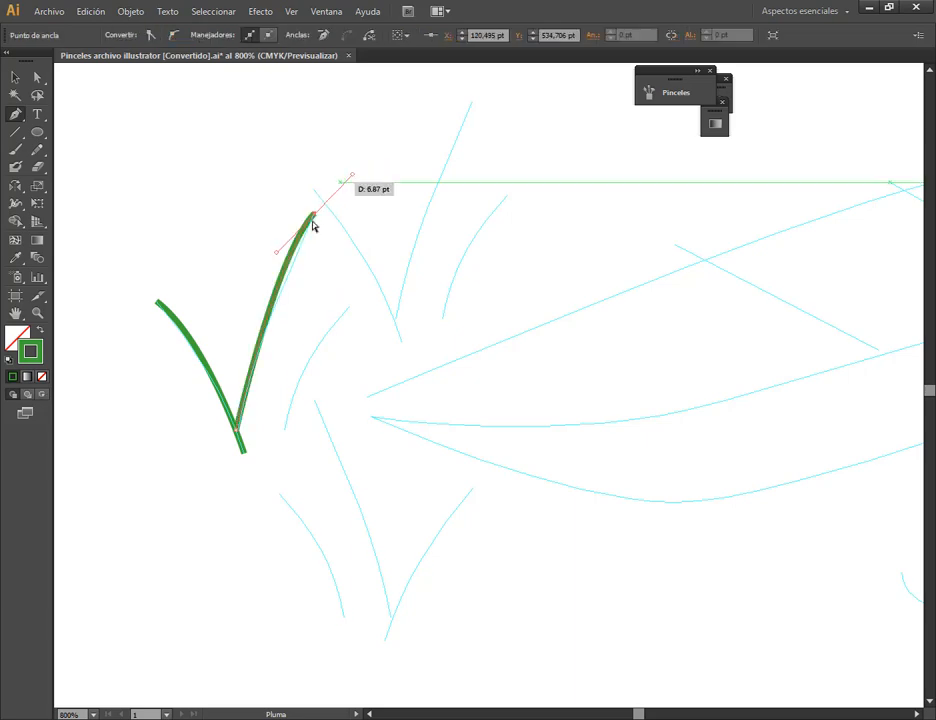
key(v)
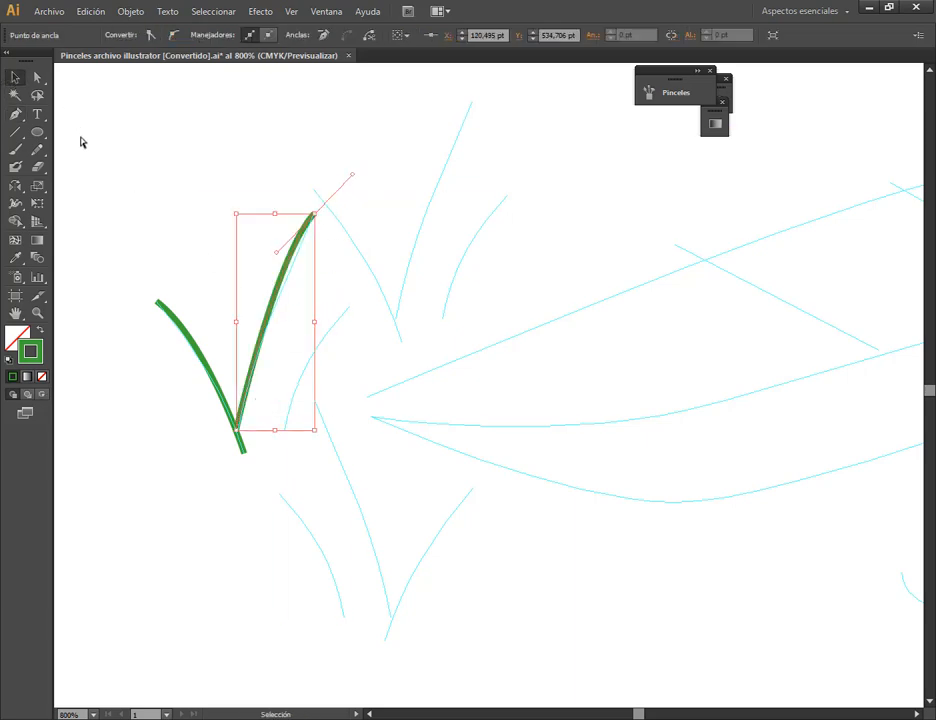
click(143, 165)
Trace the short inner blade of the left clump as a single Pen tool curve and deselect it.
key(p)
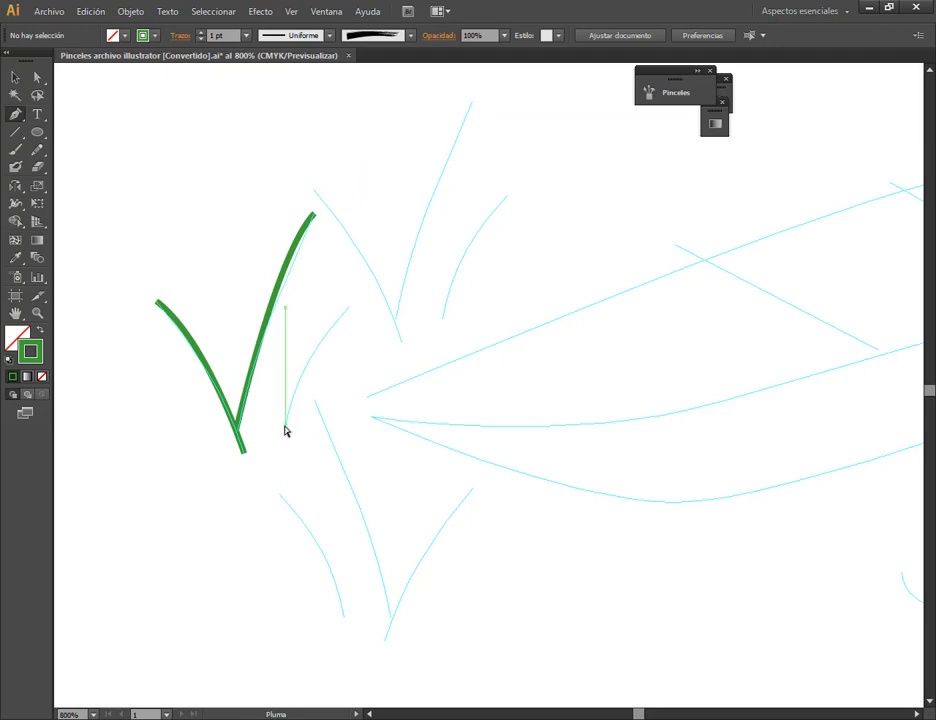
click(285, 427)
mouse_move(347, 306)
mouse_down()
mouse_move(391, 297)
mouse_move(386, 272)
mouse_move(397, 271)
mouse_up()
click(15, 77)
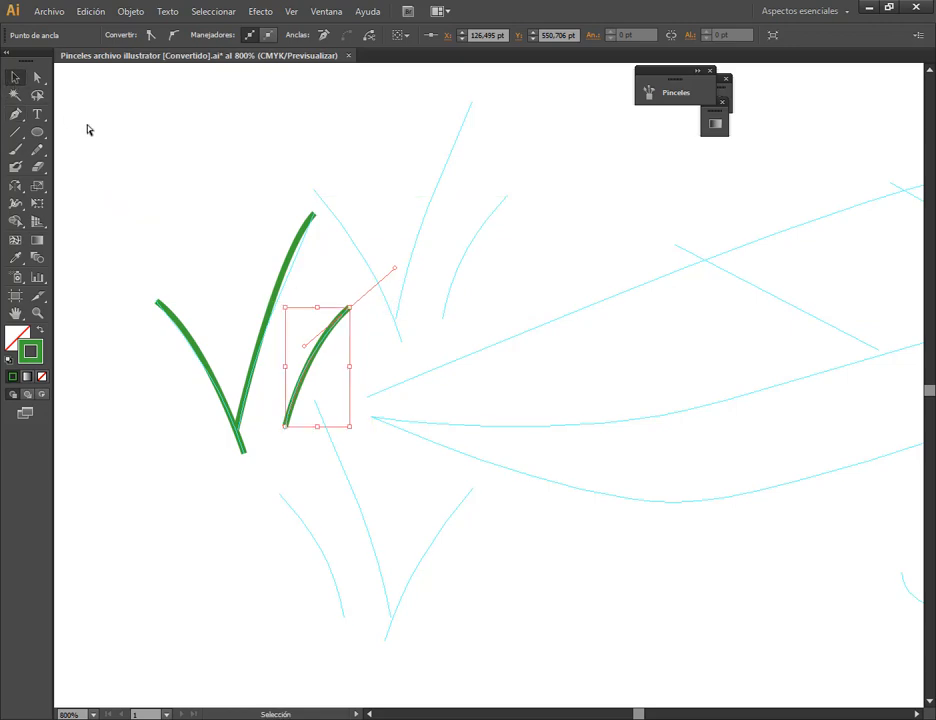
click(87, 130)
Trace the outermost blade of the lower clump as a single Pen tool curve and deselect it.
click(15, 114)
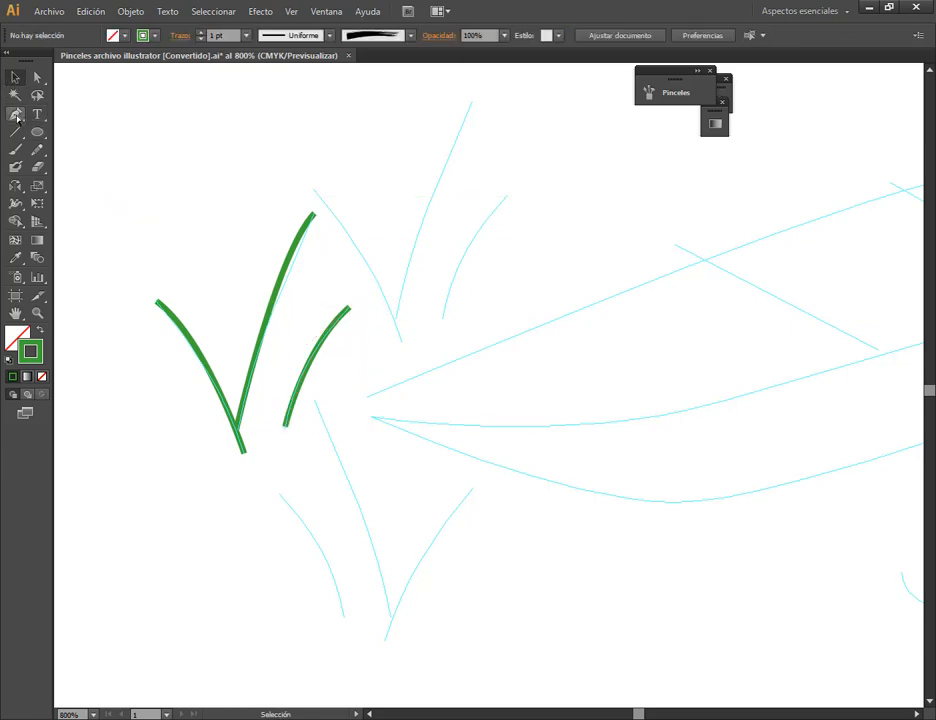
click(343, 616)
mouse_move(279, 494)
mouse_down()
mouse_move(236, 457)
mouse_move(236, 471)
mouse_up()
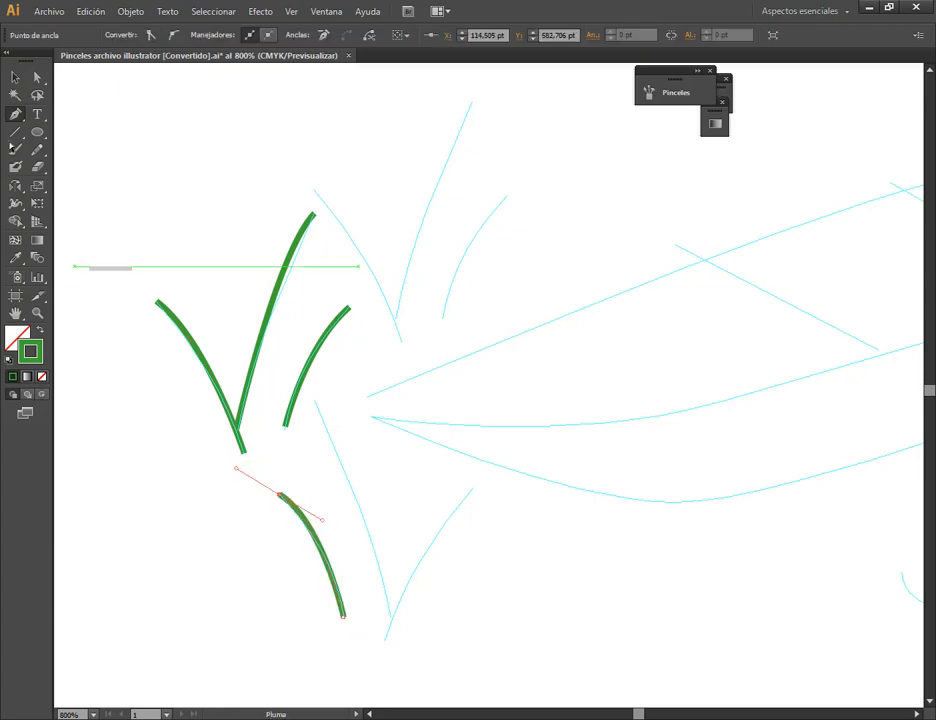
key(v)
click(93, 136)
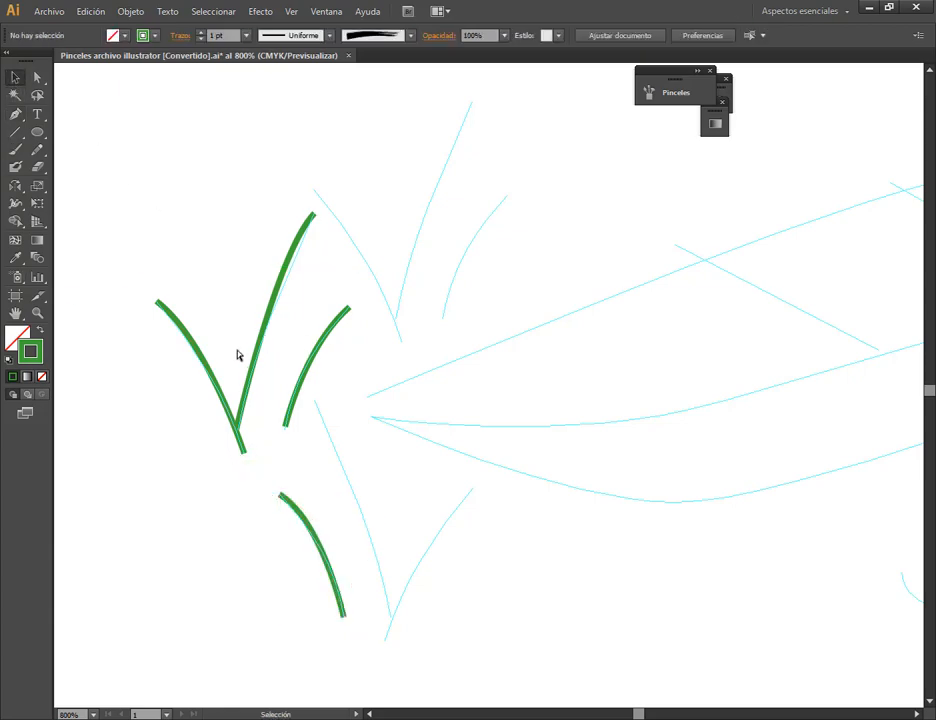
Select all four Pen-traced grass blades beside the boat and delete them, keeping the guide lines.
drag(137, 334, 366, 648)
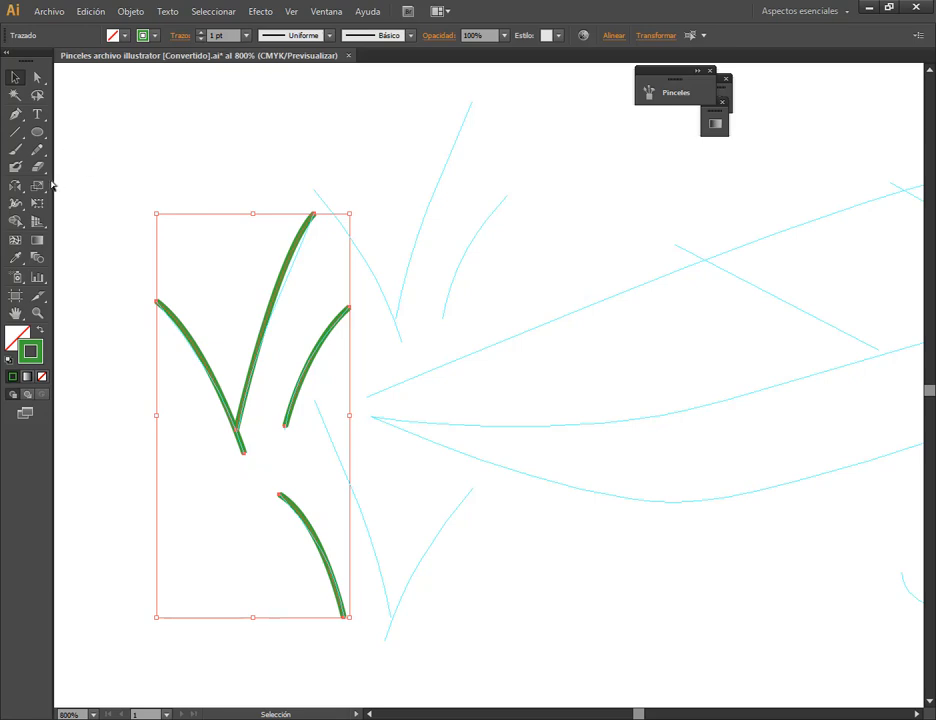
key(Delete)
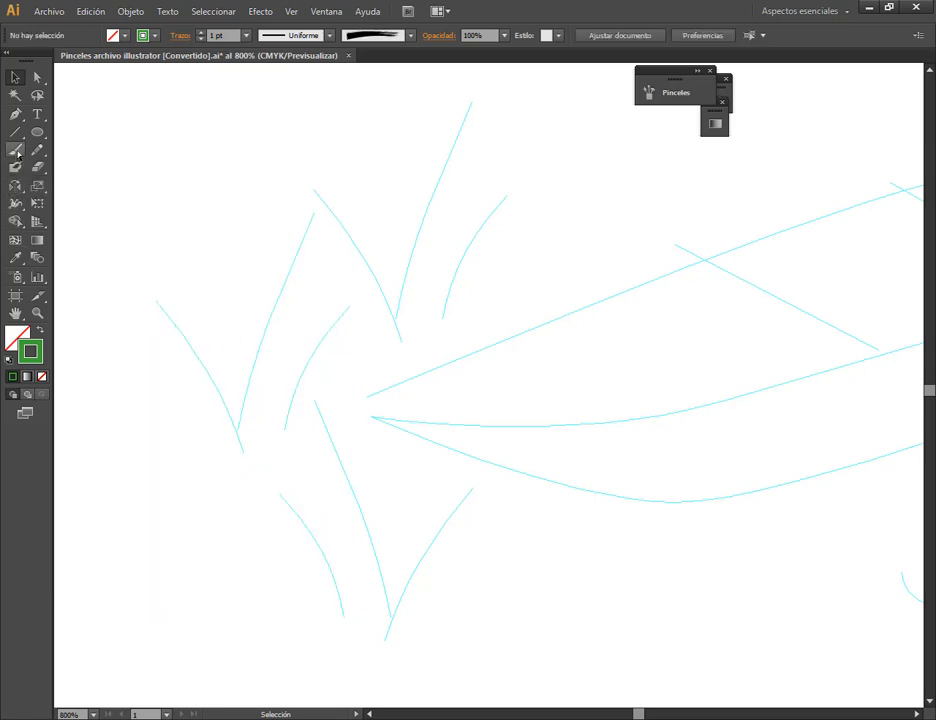
Paint the three blades of the left clump beside the boat with the Paintbrush, from base to tip along the guides, redoing badly placed strokes.
click(17, 151)
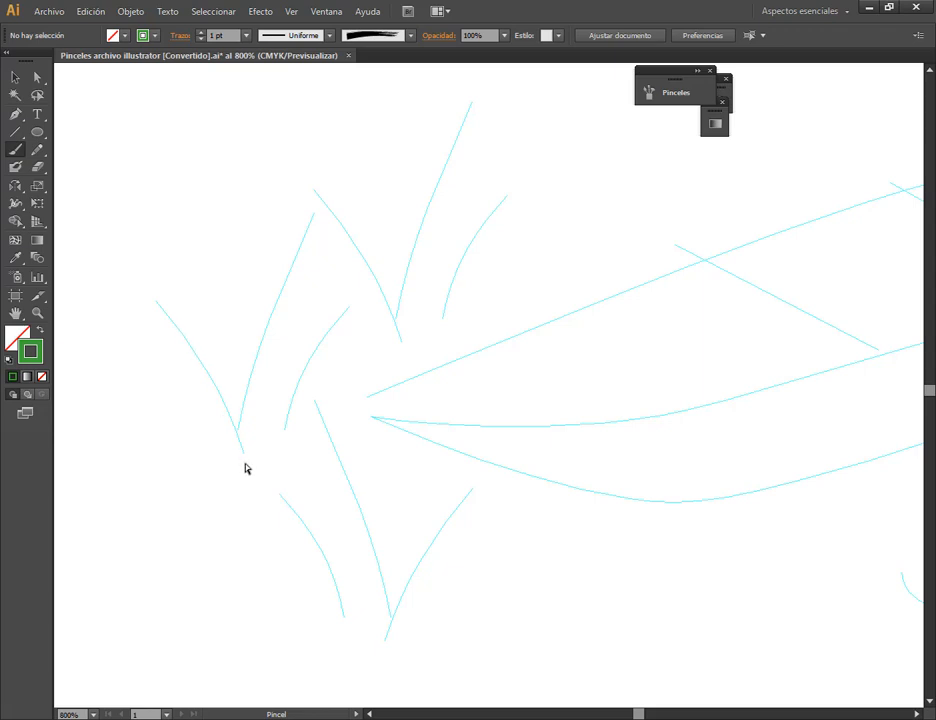
drag(152, 325, 150, 322)
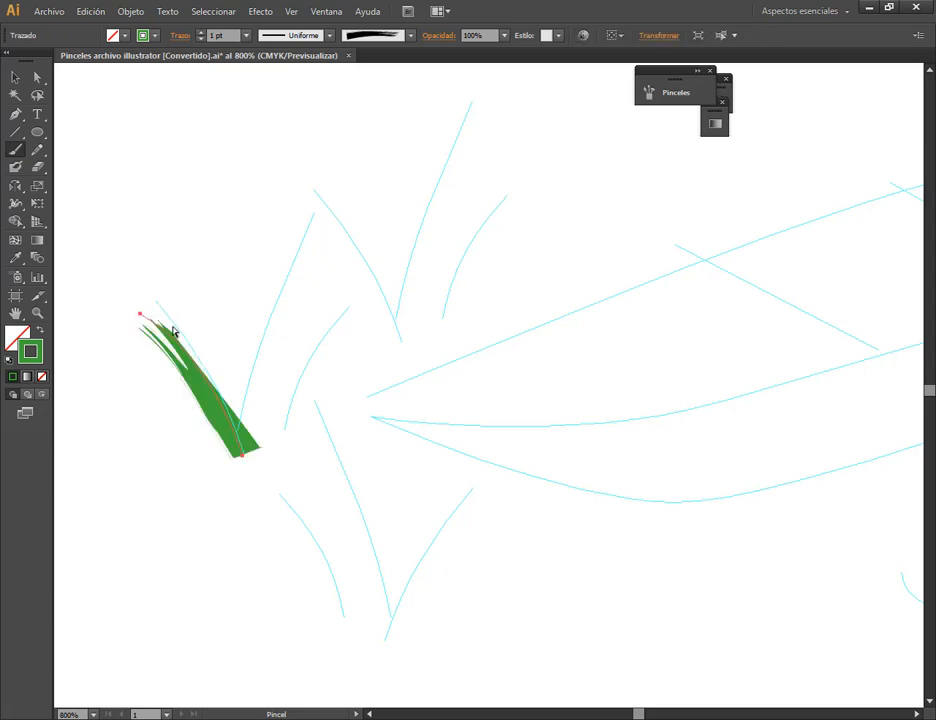
key(ctrl+z)
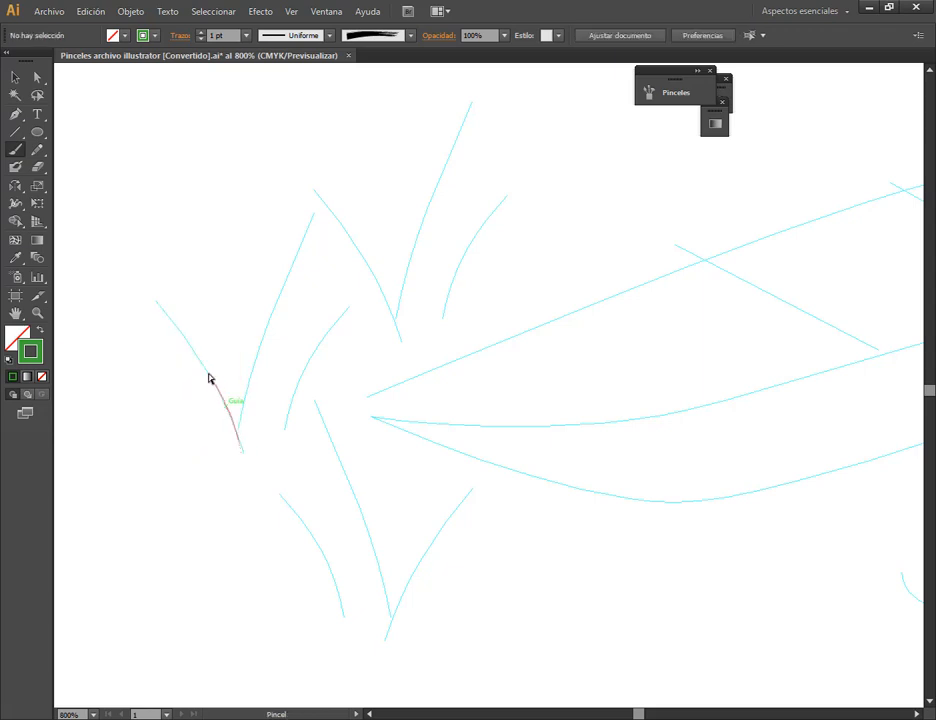
drag(171, 322, 152, 297)
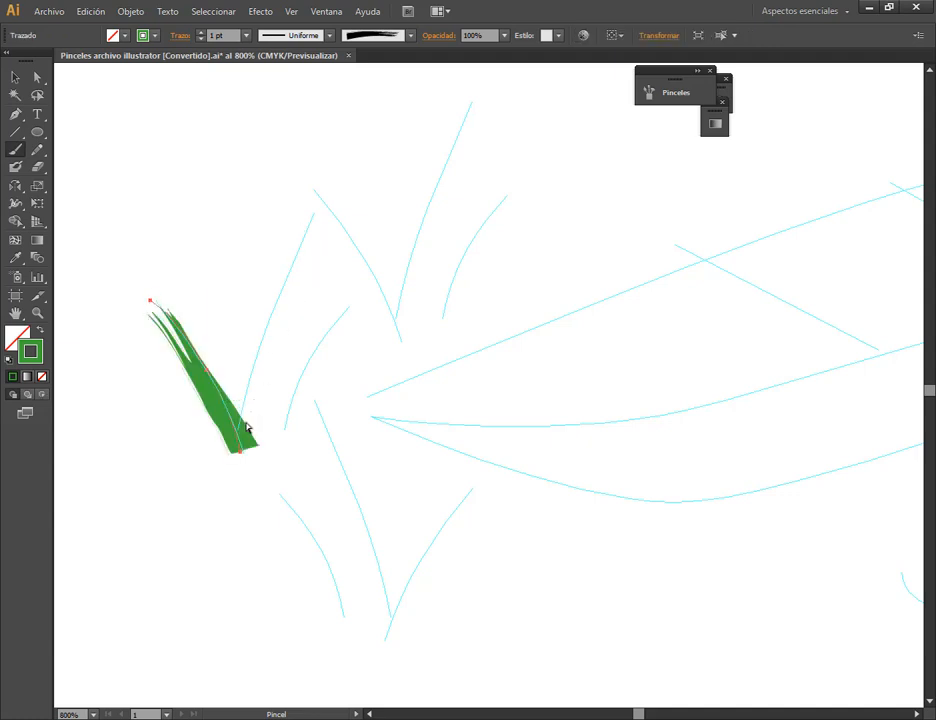
mouse_move(240, 432)
mouse_down()
mouse_move(287, 273)
mouse_move(315, 220)
mouse_up()
key(ctrl)
key(ctrl+z)
mouse_move(230, 455)
mouse_down()
mouse_move(269, 294)
mouse_move(311, 231)
mouse_up()
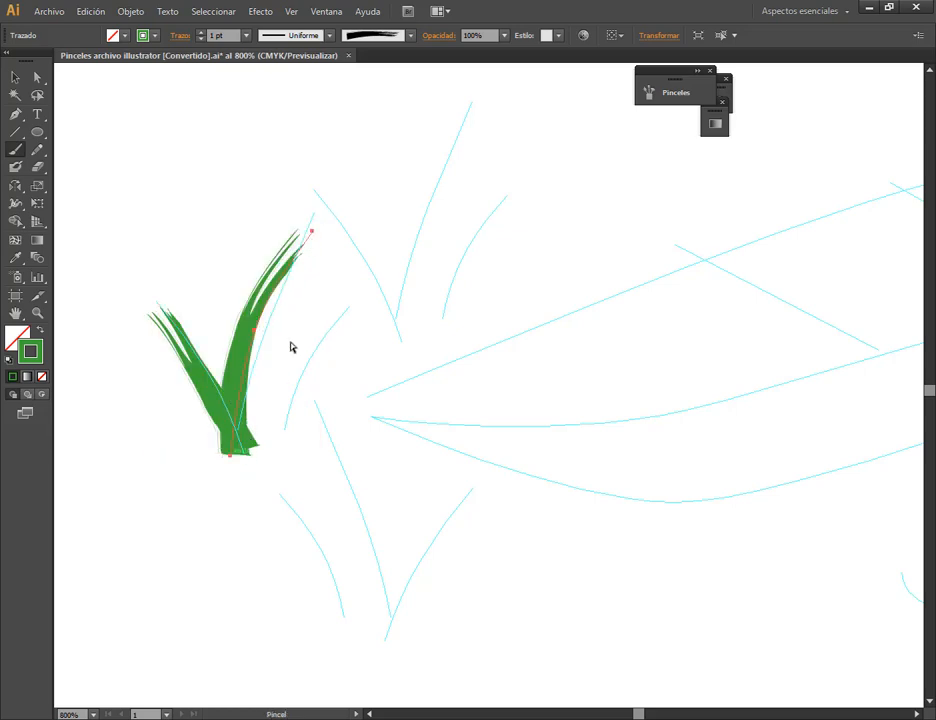
mouse_move(282, 432)
mouse_down()
mouse_move(290, 398)
mouse_move(339, 311)
mouse_up()
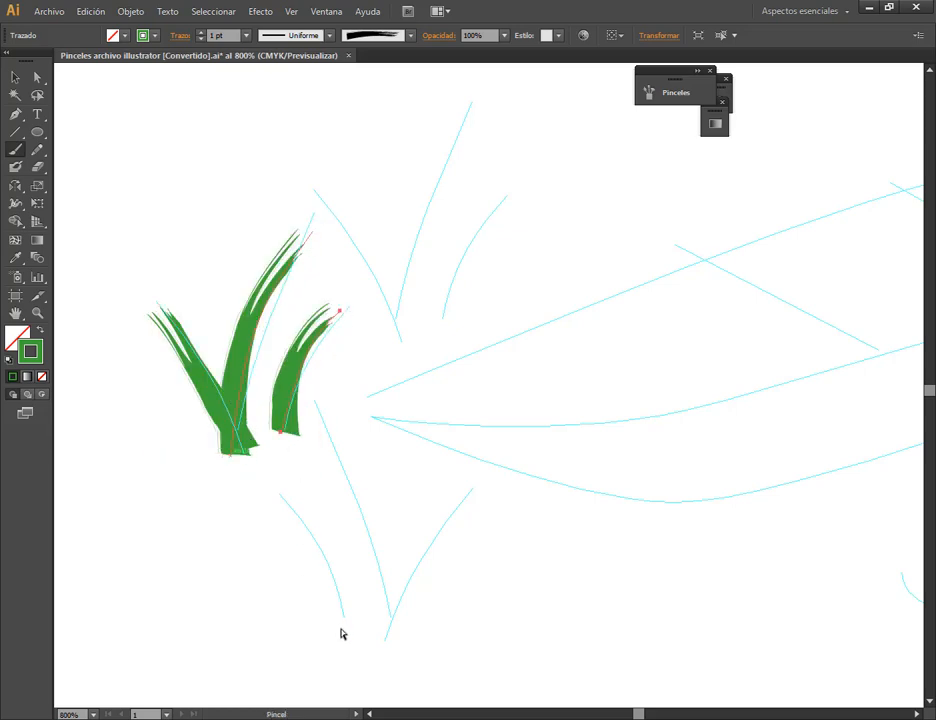
Paint the three blades of the lower clump with the Paintbrush, following the guides from base to tip.
mouse_move(344, 622)
mouse_down()
mouse_move(292, 501)
mouse_move(274, 485)
mouse_up()
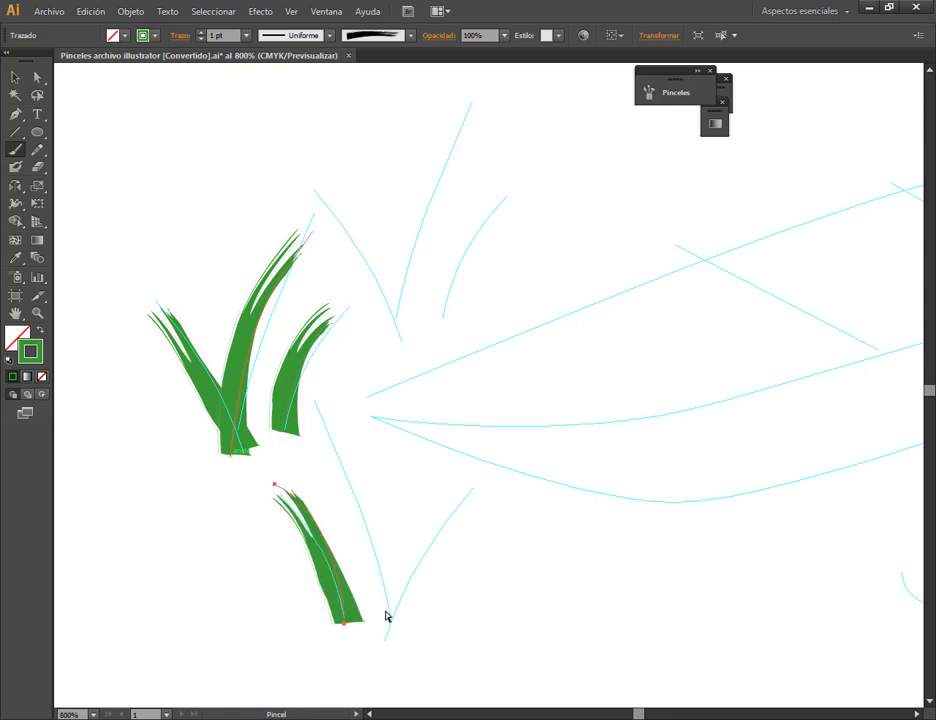
mouse_move(385, 603)
mouse_down()
mouse_move(363, 501)
mouse_move(335, 446)
mouse_move(312, 423)
mouse_up()
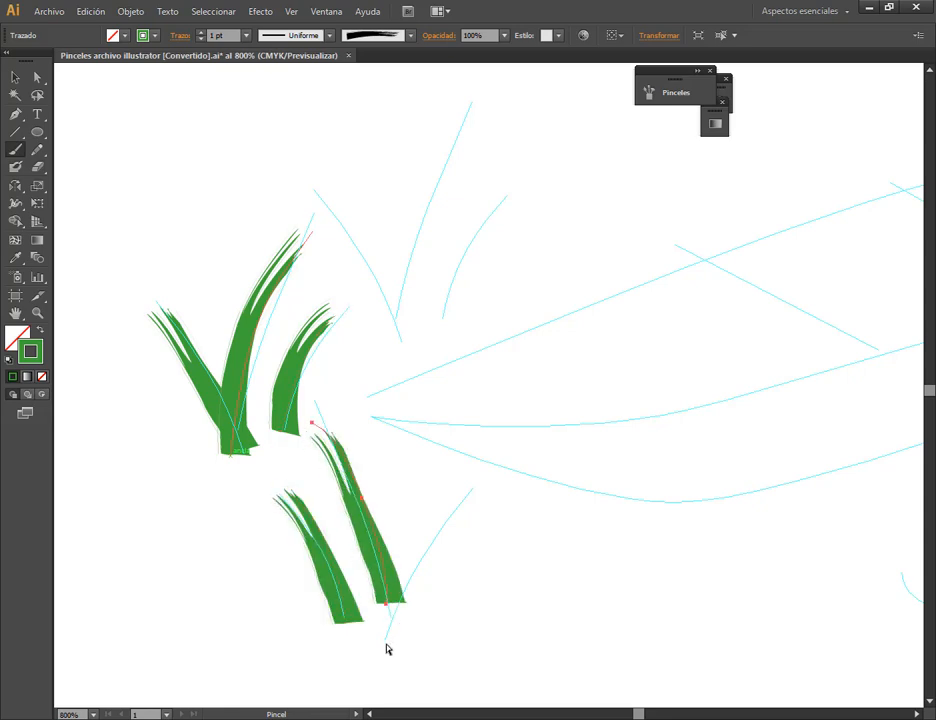
mouse_move(387, 636)
mouse_down()
mouse_move(446, 535)
mouse_move(502, 508)
mouse_up()
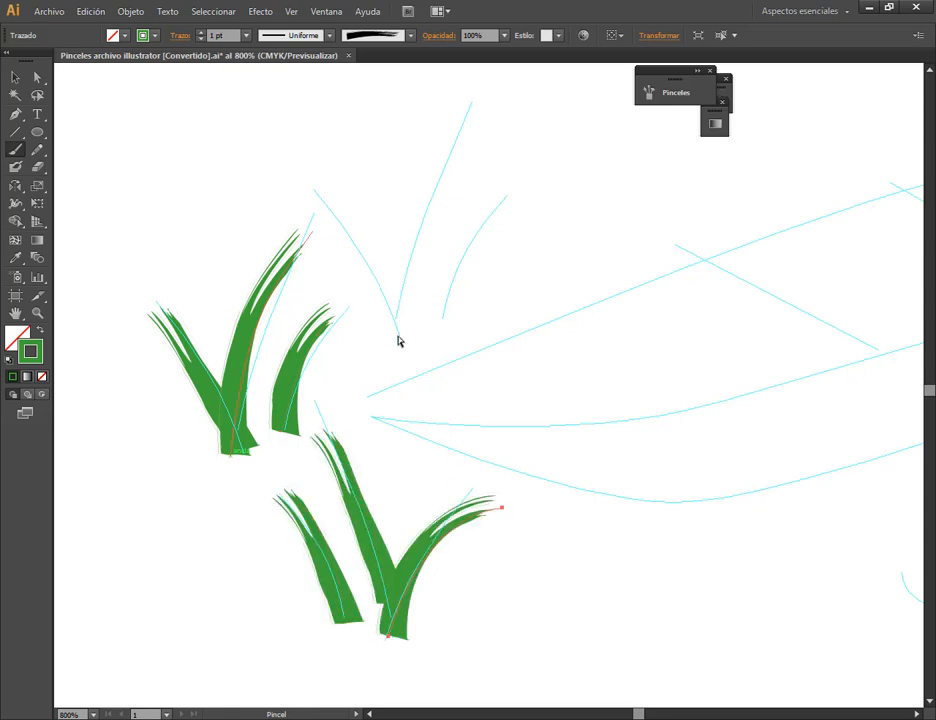
Paint the three blades of the upper clump above the boat's tip with the Paintbrush, repainting the strokes that miss their guides.
mouse_move(397, 340)
mouse_down()
mouse_move(326, 209)
mouse_move(311, 199)
mouse_up()
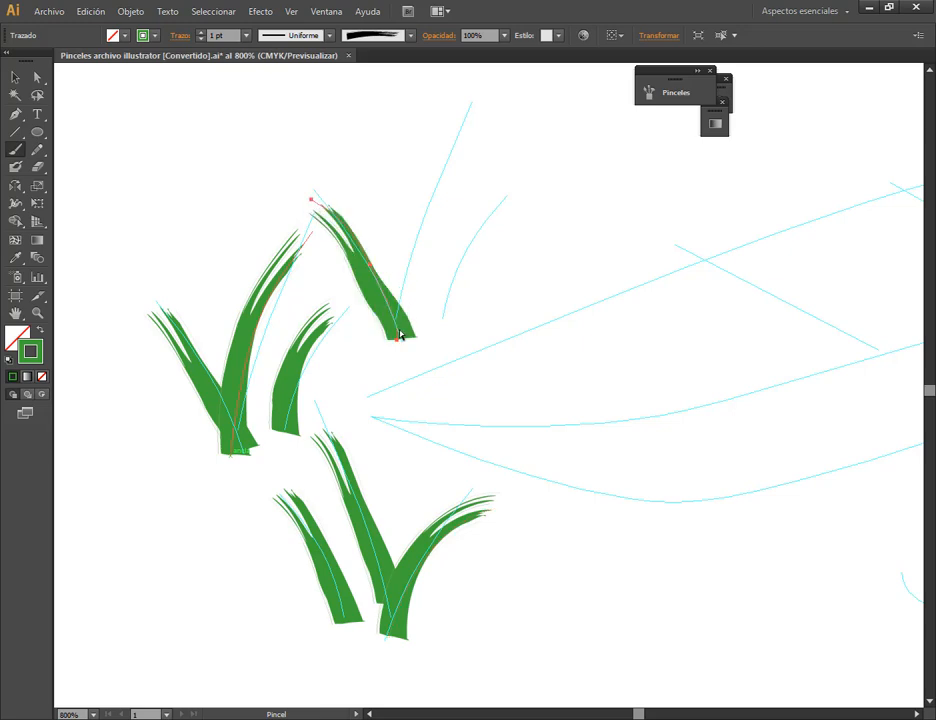
key(ctrl+z)
mouse_move(398, 342)
mouse_down()
mouse_move(382, 286)
mouse_move(316, 192)
mouse_up()
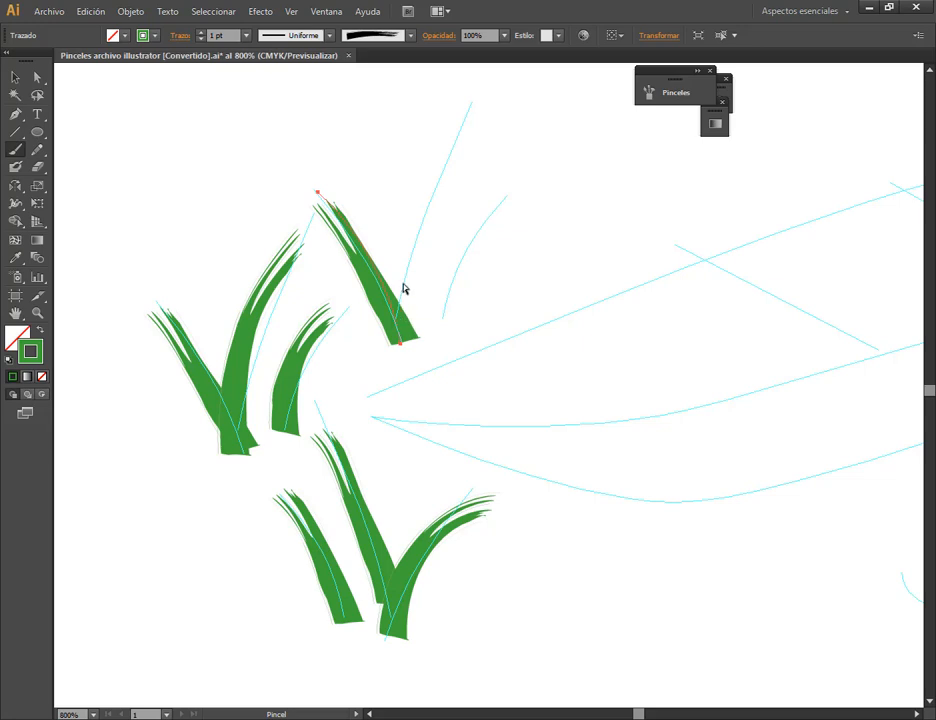
mouse_move(403, 289)
mouse_down()
mouse_move(435, 165)
mouse_move(478, 113)
mouse_up()
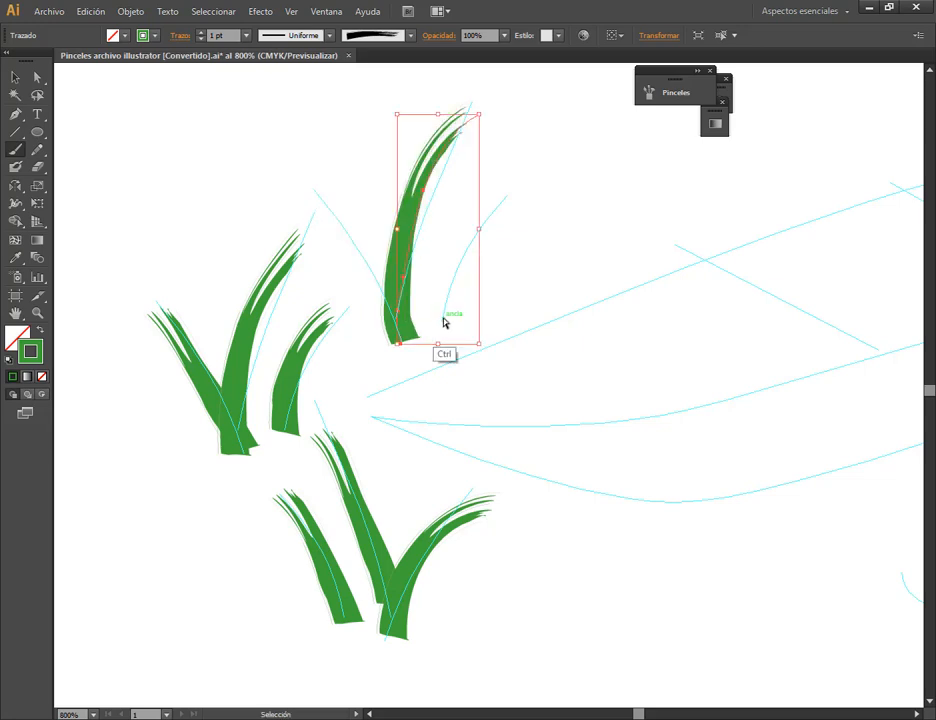
key(ctrl+z)
mouse_move(444, 318)
mouse_down()
mouse_move(460, 266)
mouse_move(507, 197)
mouse_up()
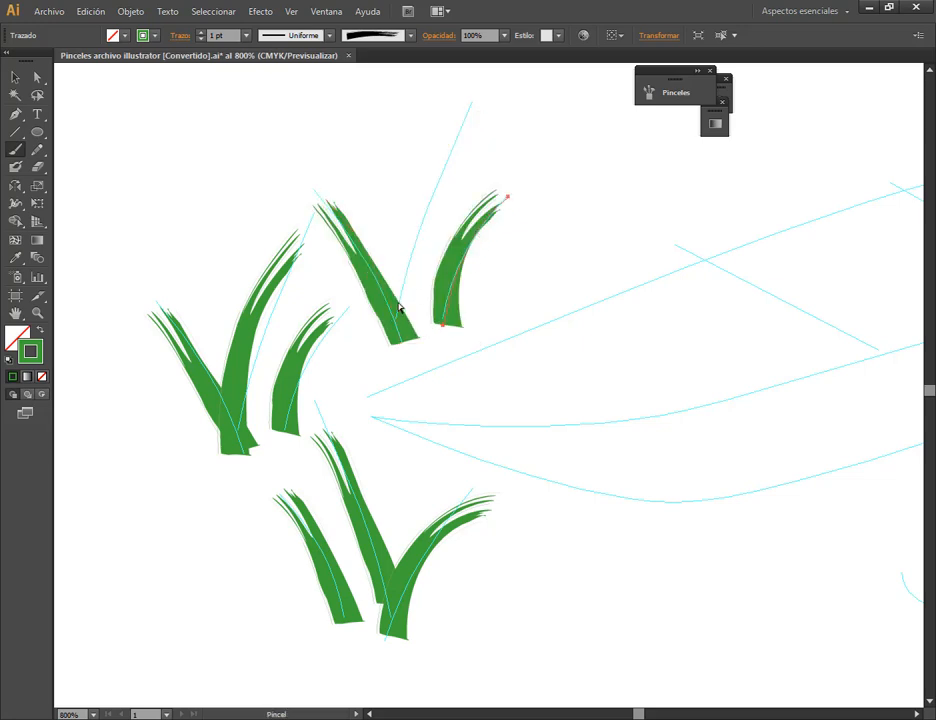
mouse_move(403, 287)
mouse_down()
mouse_move(438, 176)
mouse_move(485, 114)
mouse_up()
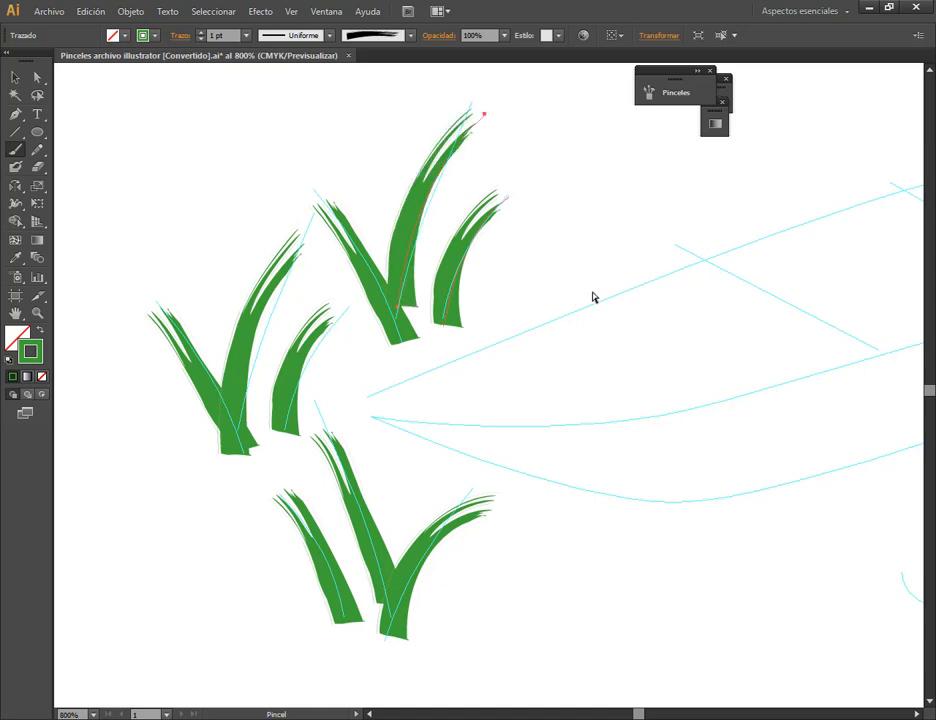
Paint the six scattered grass blades between the boat and the tree with the Paintbrush, one base-to-tip stroke per guide.
drag(593, 297, 597, 393)
drag(670, 250, 478, 454)
drag(602, 338, 487, 510)
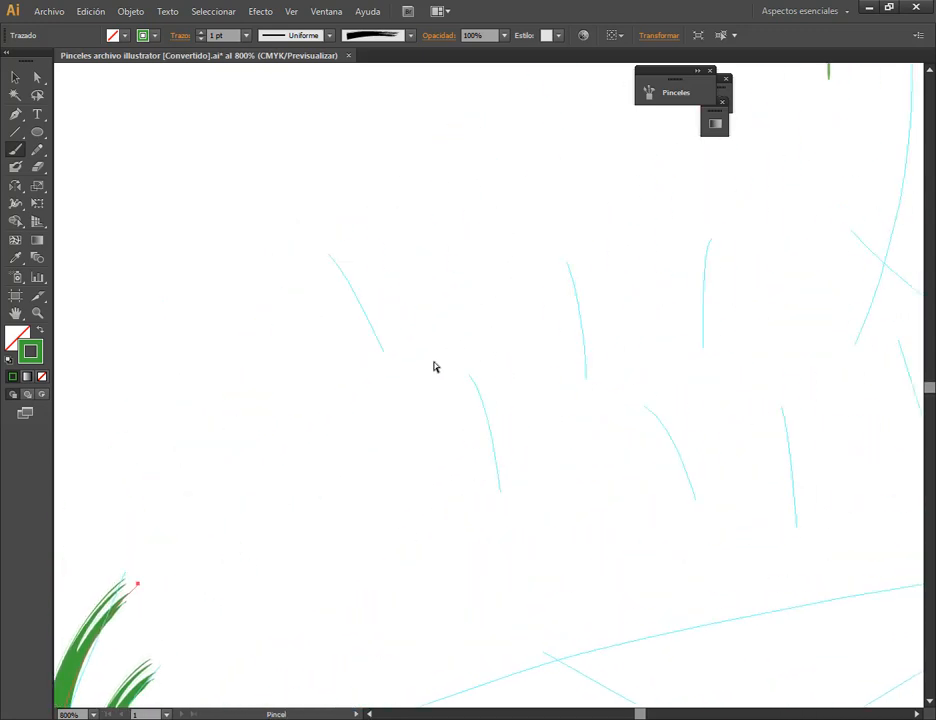
mouse_move(381, 344)
mouse_down()
mouse_move(364, 287)
mouse_move(331, 244)
mouse_up()
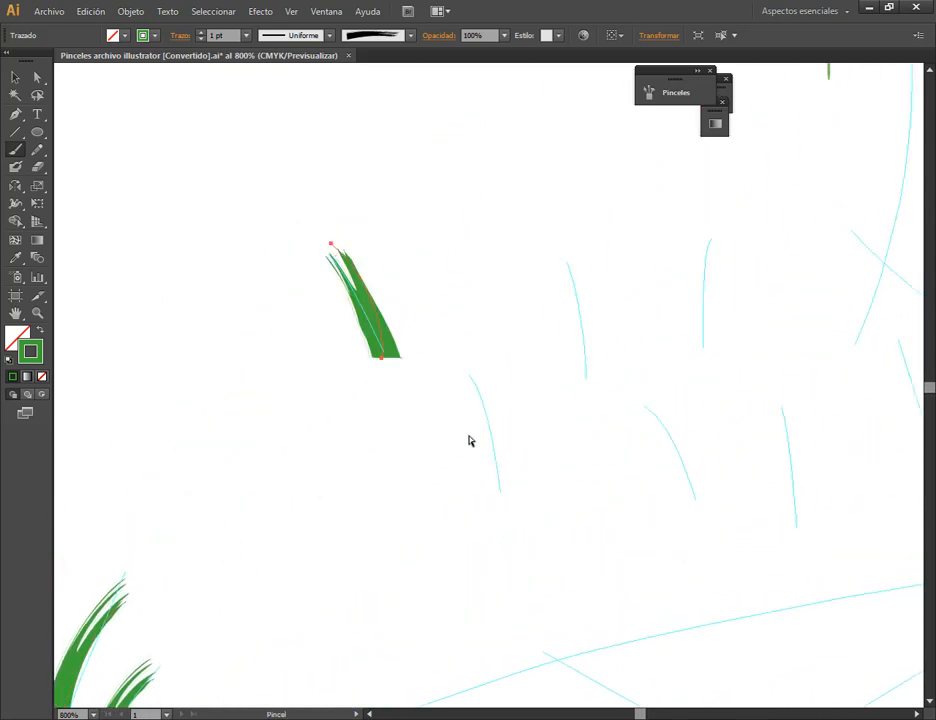
mouse_move(494, 486)
mouse_down()
mouse_move(495, 440)
mouse_move(470, 371)
mouse_up()
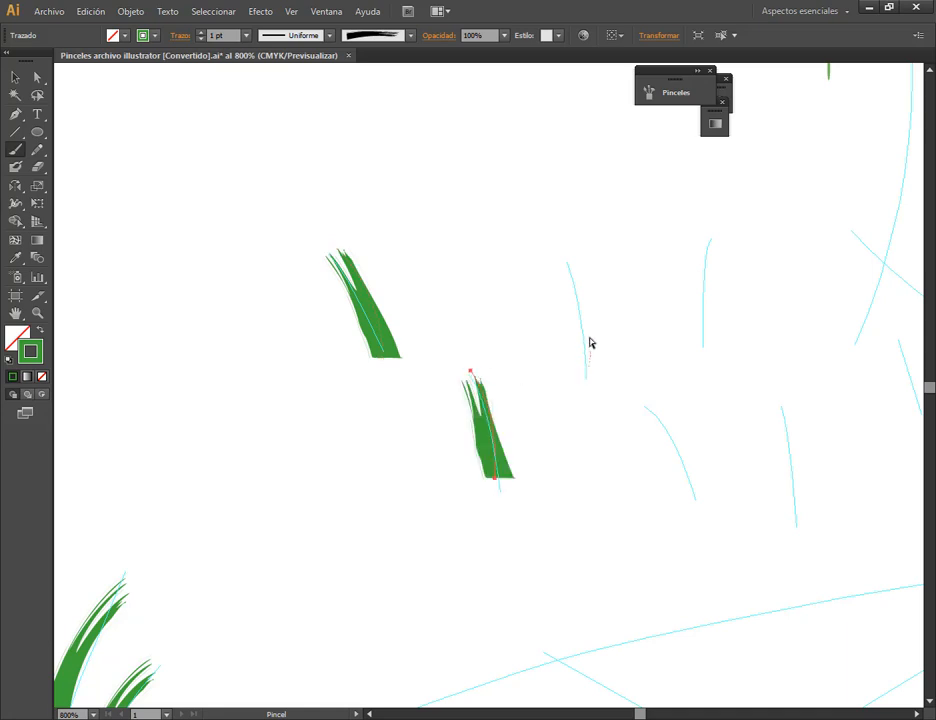
mouse_move(590, 343)
mouse_down()
mouse_move(569, 273)
mouse_move(545, 243)
mouse_up()
mouse_move(690, 500)
mouse_down()
mouse_move(660, 430)
mouse_move(630, 400)
mouse_up()
mouse_move(705, 346)
mouse_down()
mouse_move(709, 287)
mouse_move(744, 240)
mouse_up()
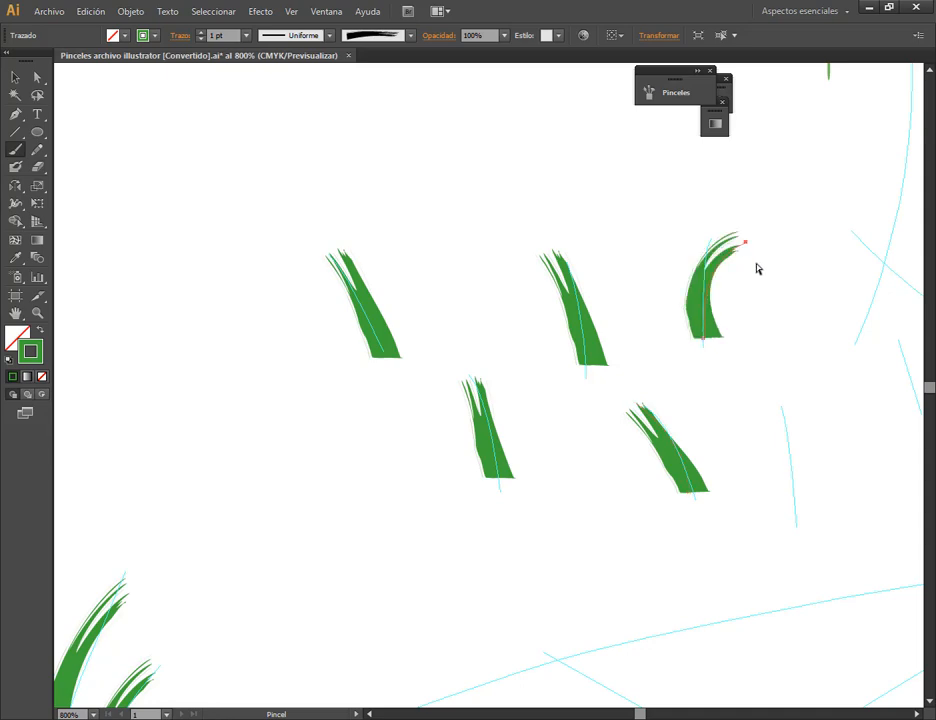
mouse_move(788, 524)
mouse_down()
mouse_move(782, 438)
mouse_move(764, 405)
mouse_up()
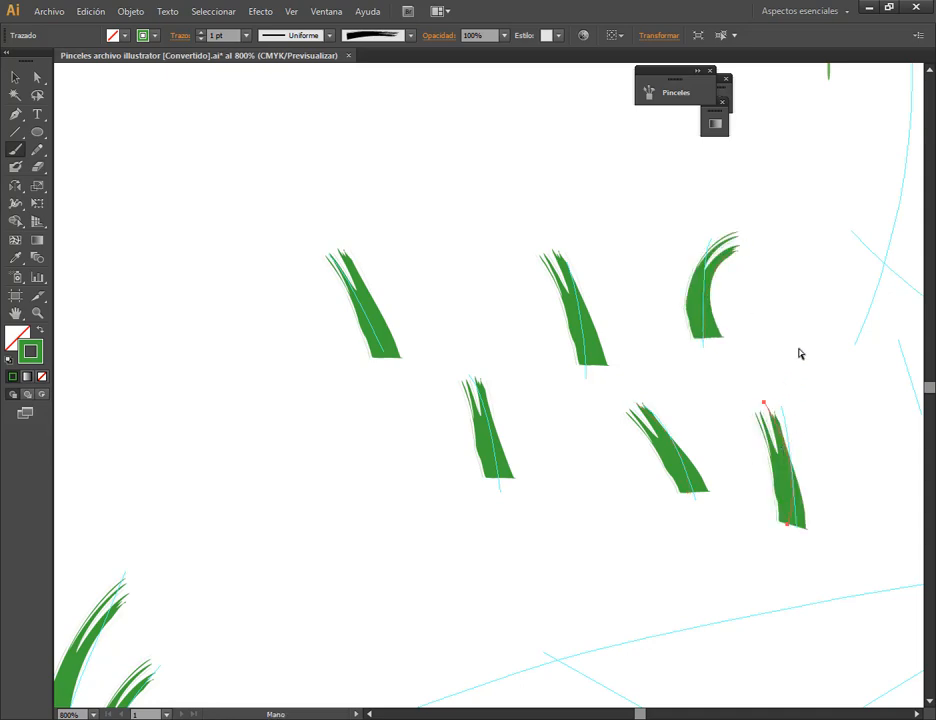
Paint the four grass blades at the foot of the tree trunk with the Paintbrush, one base-to-tip stroke per guide.
drag(800, 353, 353, 468)
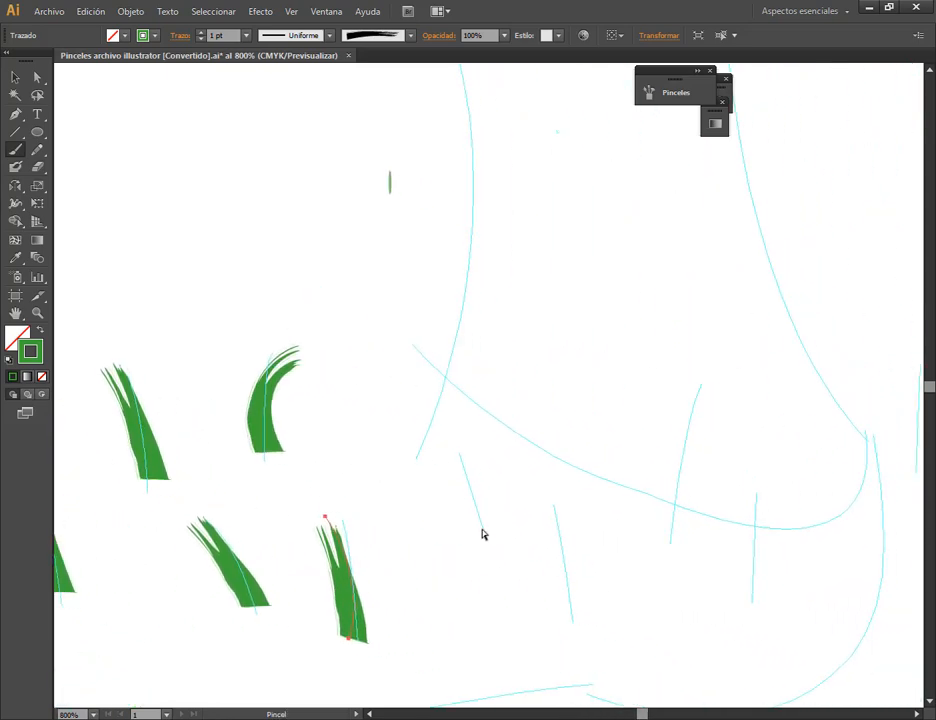
drag(462, 457, 460, 453)
drag(574, 624, 558, 503)
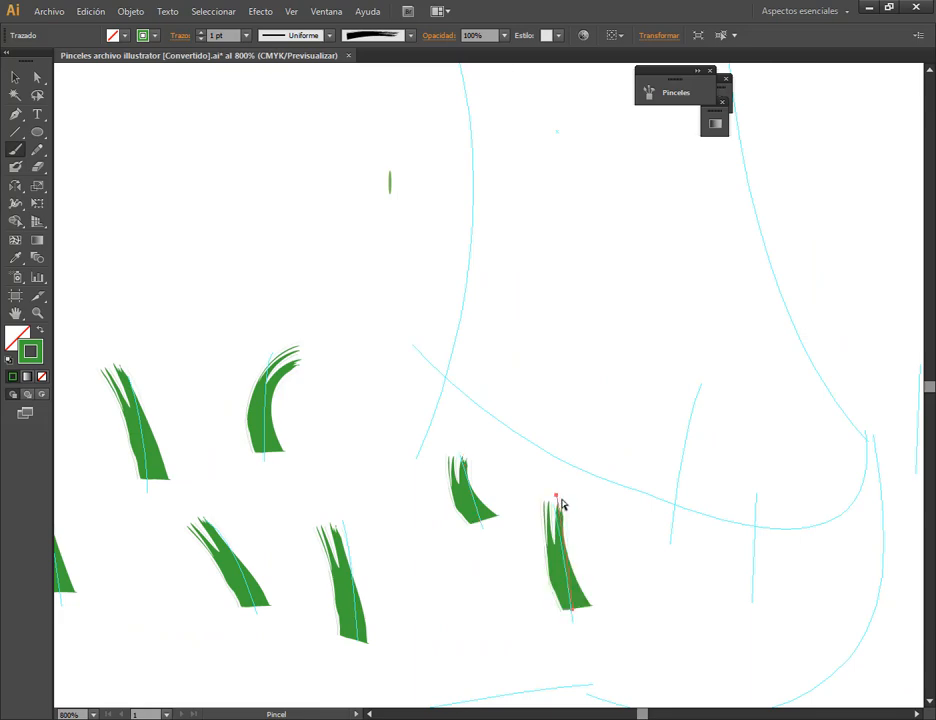
mouse_move(602, 539)
mouse_down()
mouse_move(454, 488)
mouse_move(401, 444)
mouse_move(455, 381)
mouse_move(474, 303)
mouse_up()
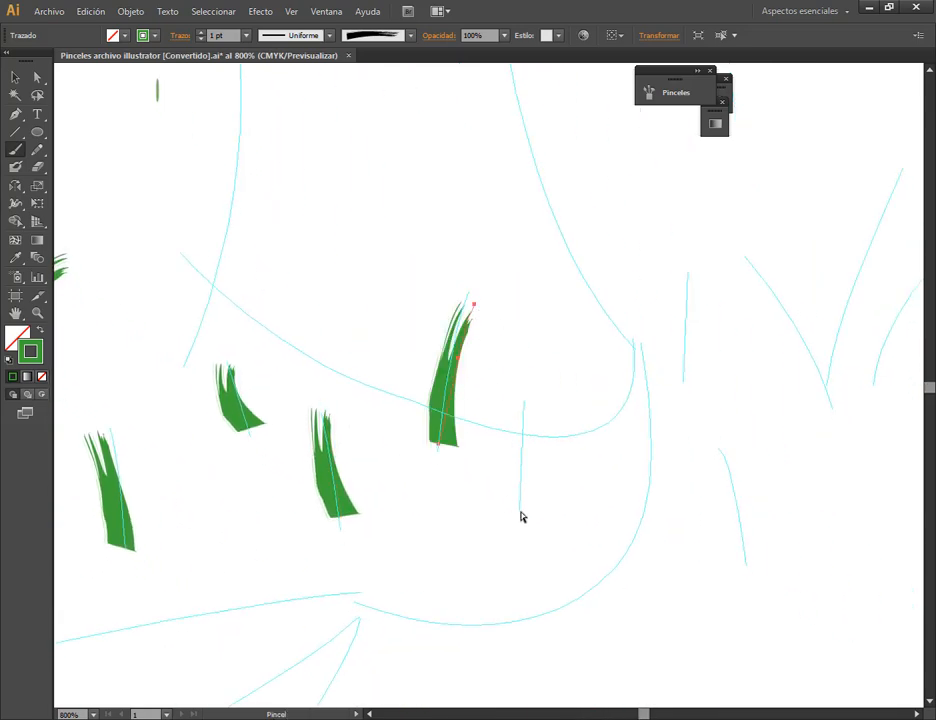
drag(520, 506, 528, 398)
Paint the five blades on the far side of the trunk with the Paintbrush: two single blades and the three-blade clump, following the guides.
mouse_move(698, 286)
mouse_down()
mouse_move(706, 378)
mouse_move(514, 397)
mouse_up()
drag(518, 546, 485, 420)
drag(603, 386, 527, 235)
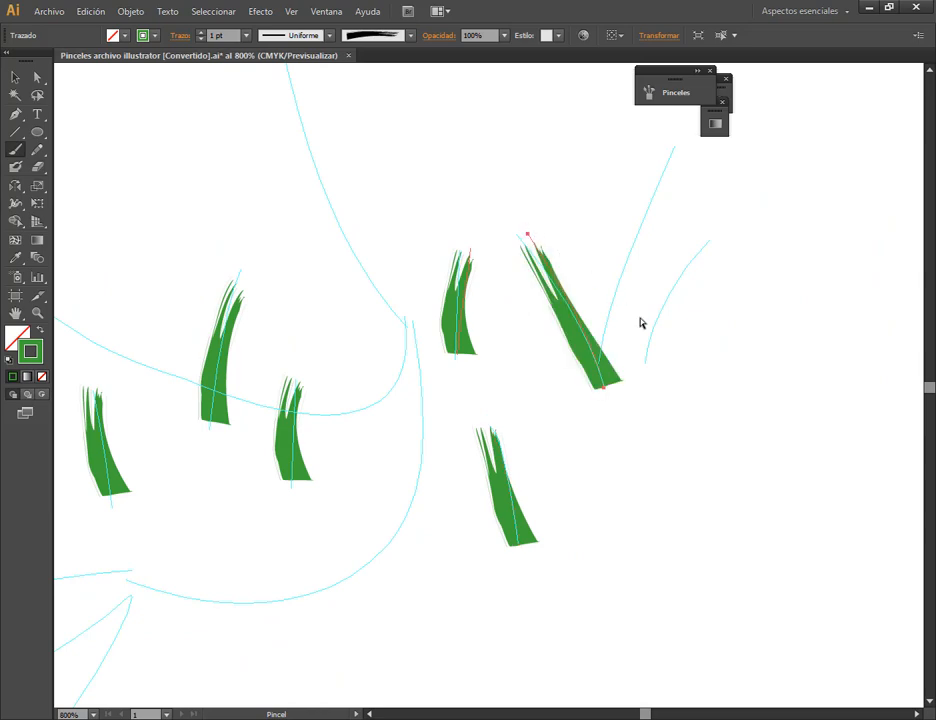
mouse_move(646, 370)
mouse_down()
mouse_move(664, 298)
mouse_move(711, 236)
mouse_up()
drag(643, 235, 593, 328)
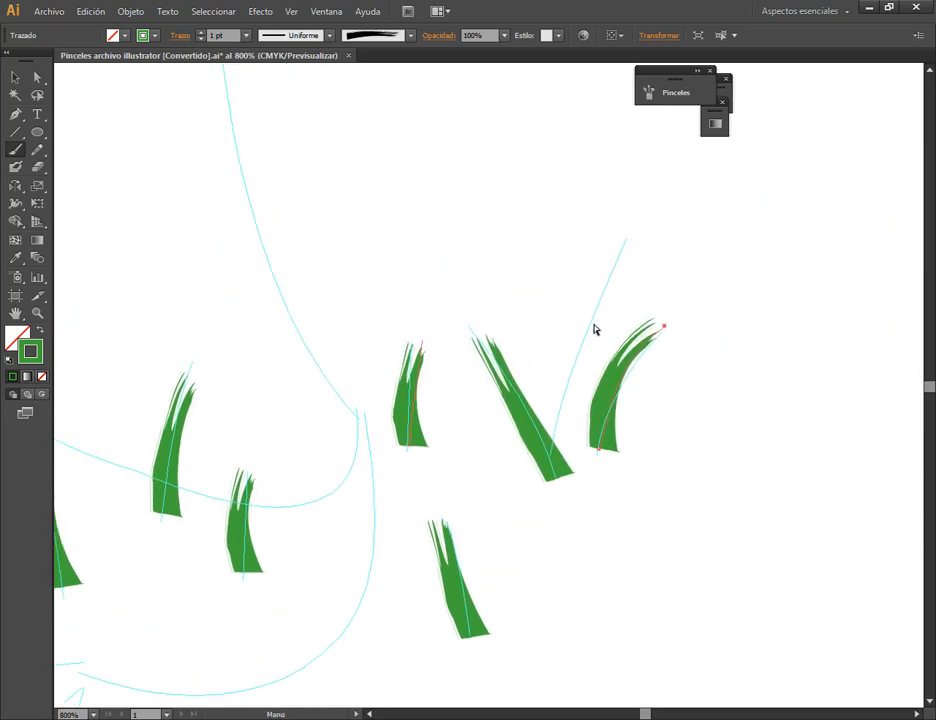
mouse_move(545, 466)
mouse_down()
mouse_move(573, 357)
mouse_move(624, 250)
mouse_up()
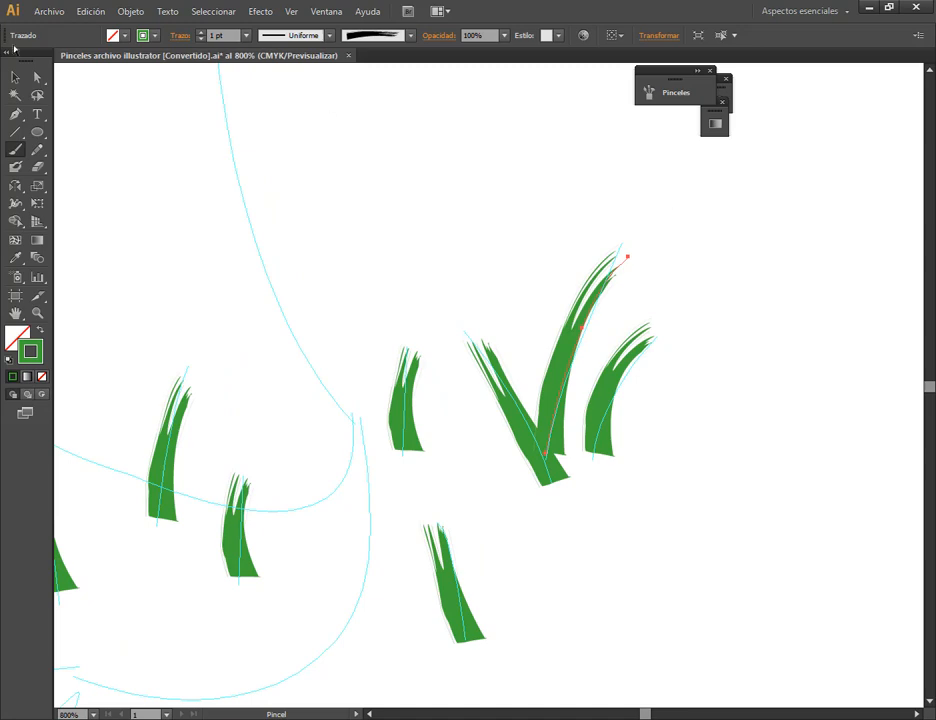
Use Direct Selection to move the tip anchor of the clump's blade nearest the trunk onto its guide and adjust its curve.
key(a)
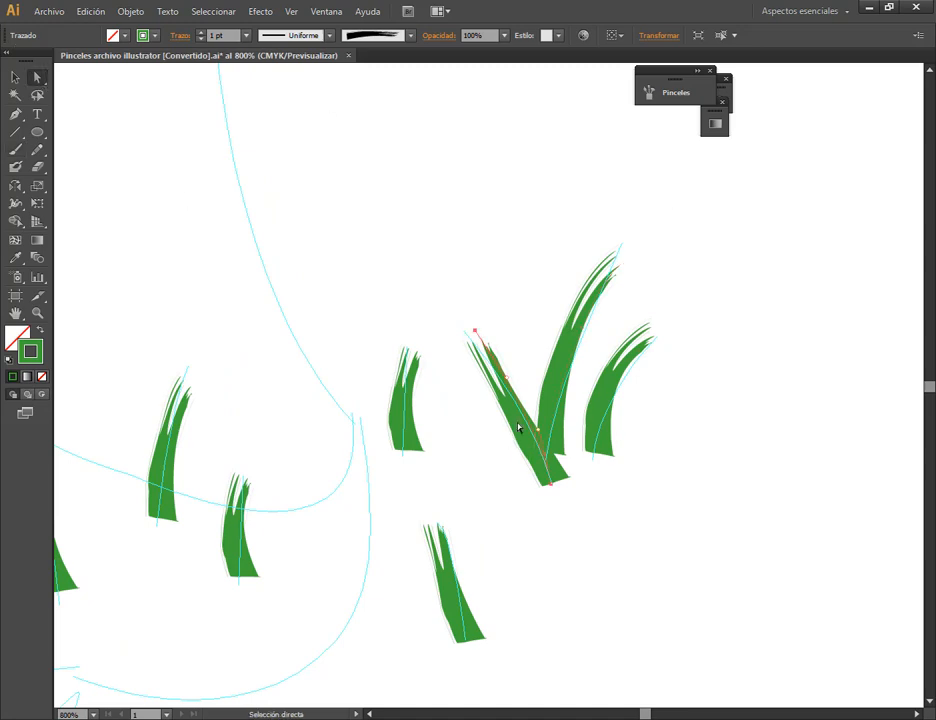
scroll(520, 430, up, 3)
scroll(462, 347, down, 1)
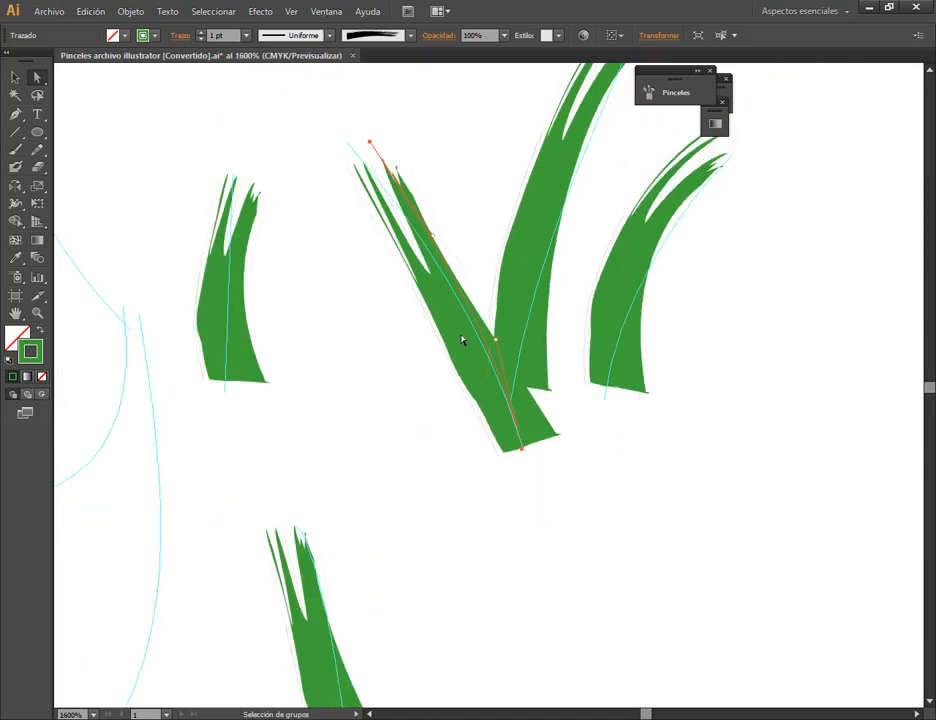
click(371, 145)
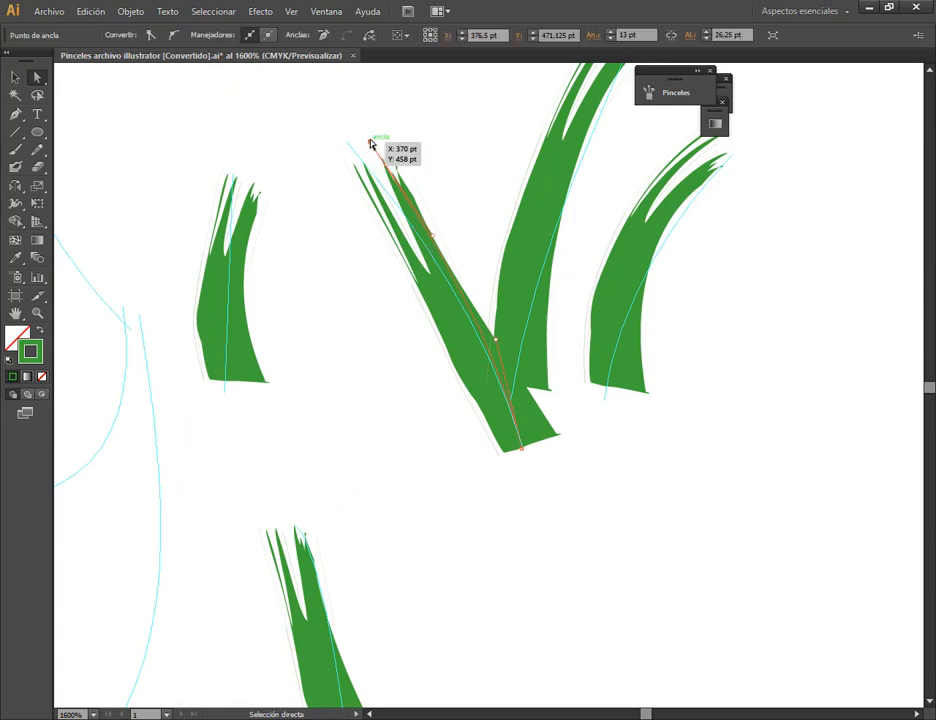
click(354, 146)
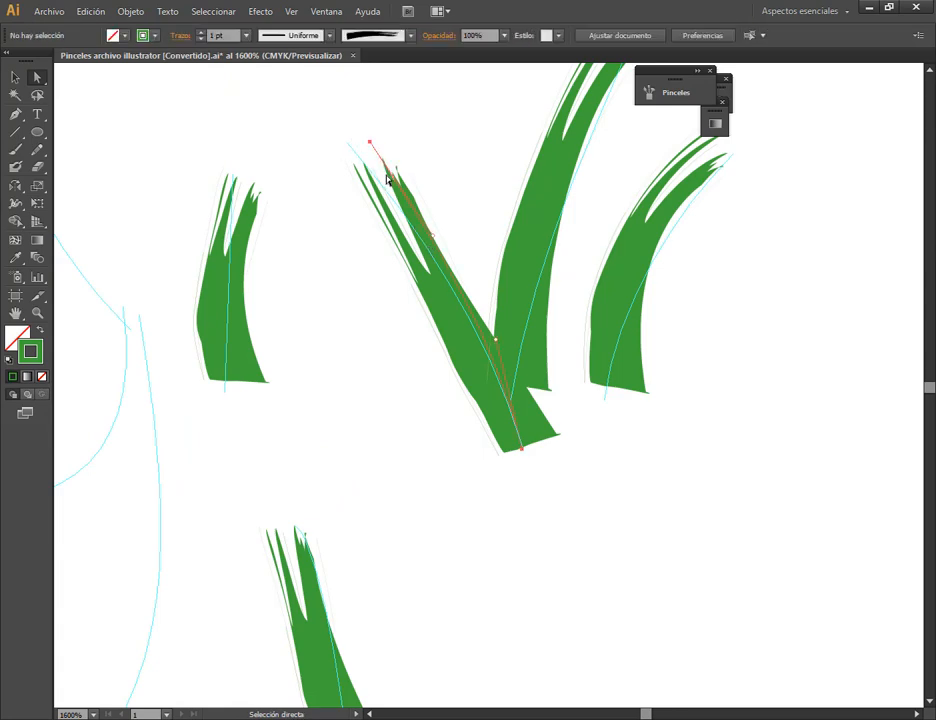
drag(370, 145, 347, 150)
drag(505, 451, 522, 446)
drag(413, 236, 425, 233)
key(space)
Move the tip anchor of the short upright blade between the trunk and the clump onto its guide.
drag(346, 308, 495, 370)
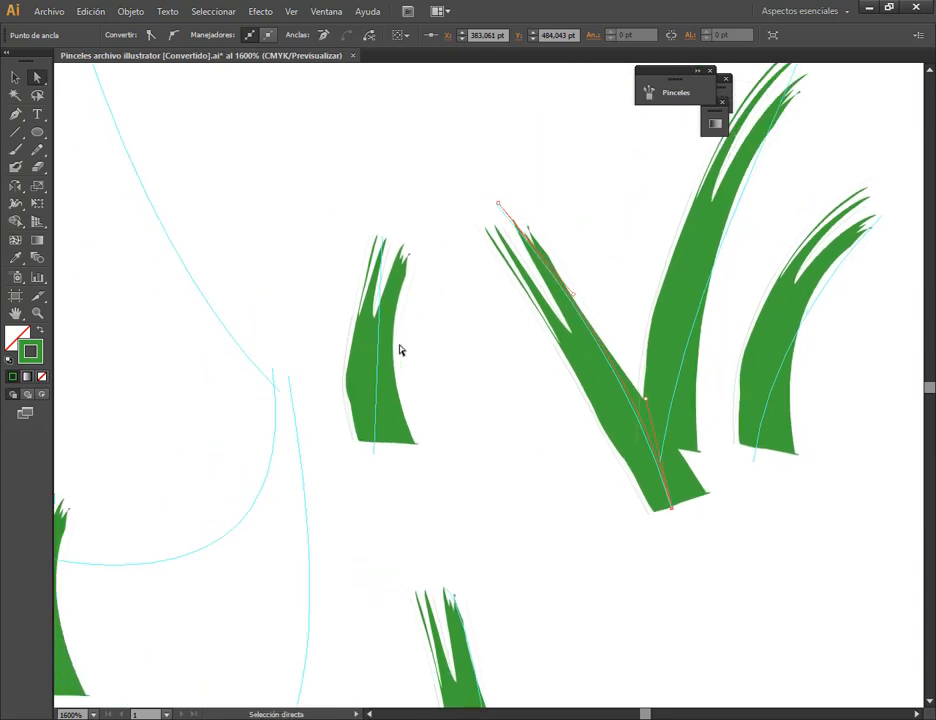
click(389, 340)
click(403, 233)
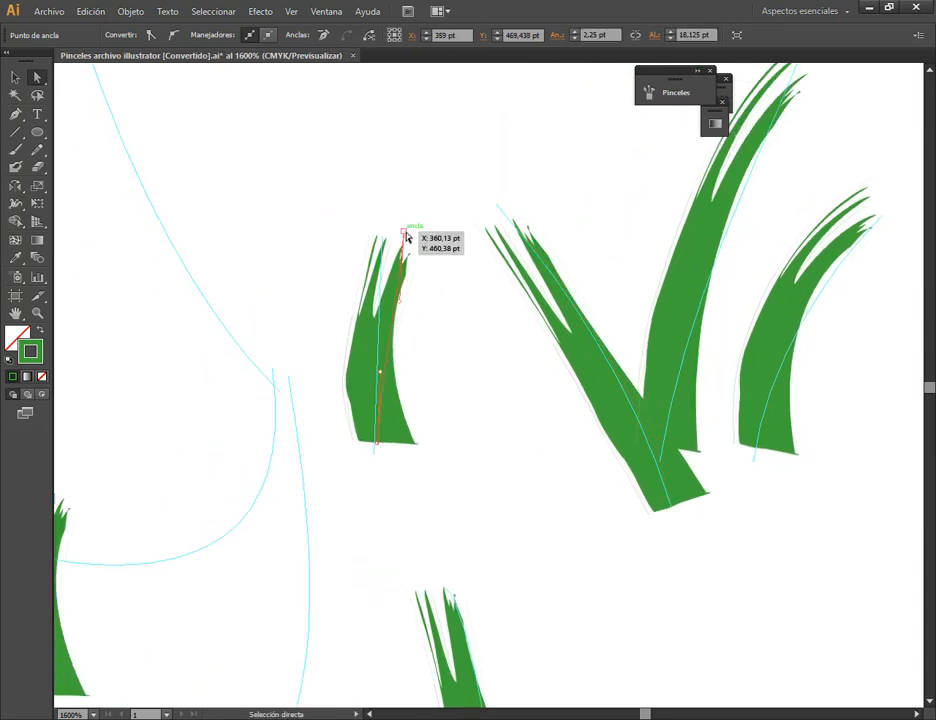
drag(404, 235, 381, 236)
Move the tip anchor of the single blade below the clump closer to the end of its guide.
key(space)
drag(410, 594, 410, 170)
click(496, 340)
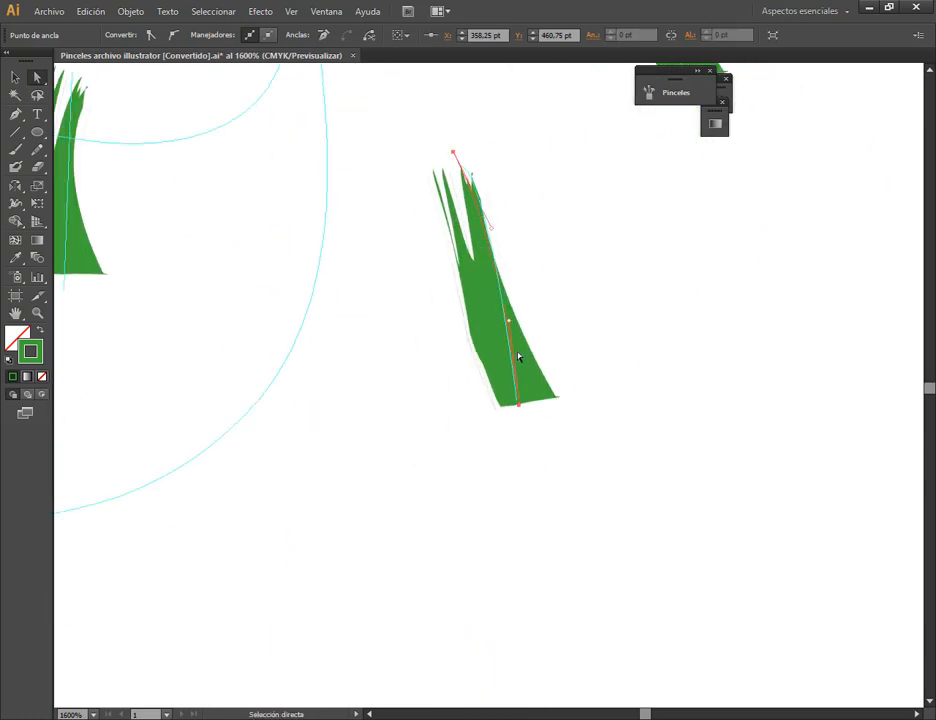
click(454, 154)
mouse_move(455, 157)
mouse_down()
mouse_move(476, 180)
mouse_move(462, 166)
mouse_up()
Check all the painted grass against the guides in the whole drawing and clear the selection.
drag(526, 420, 617, 474)
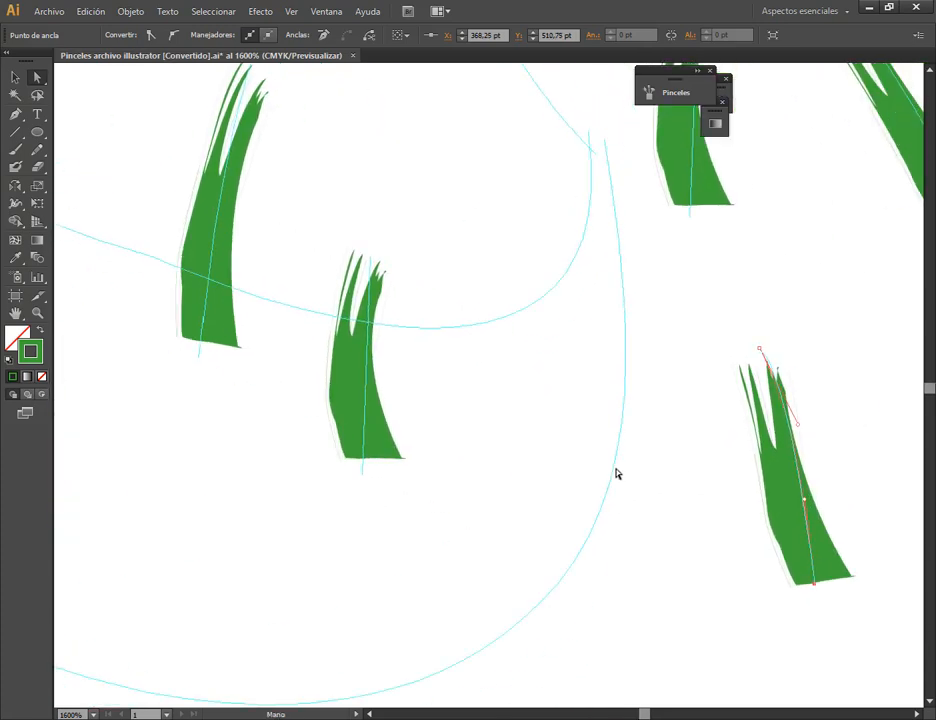
click(372, 385)
scroll(418, 328, down, 6)
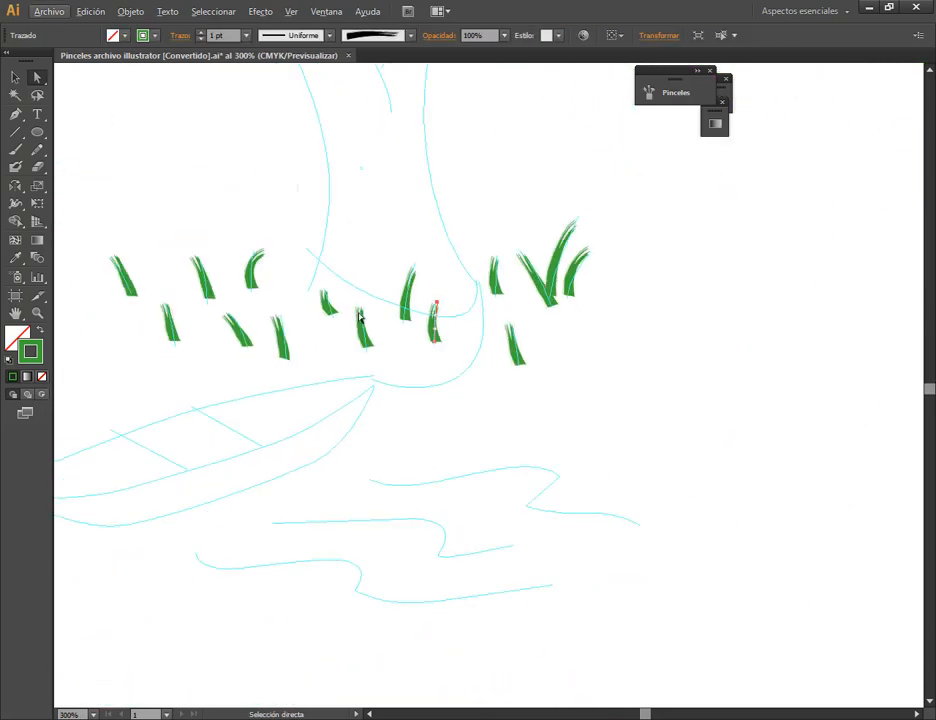
scroll(318, 360, down, 2)
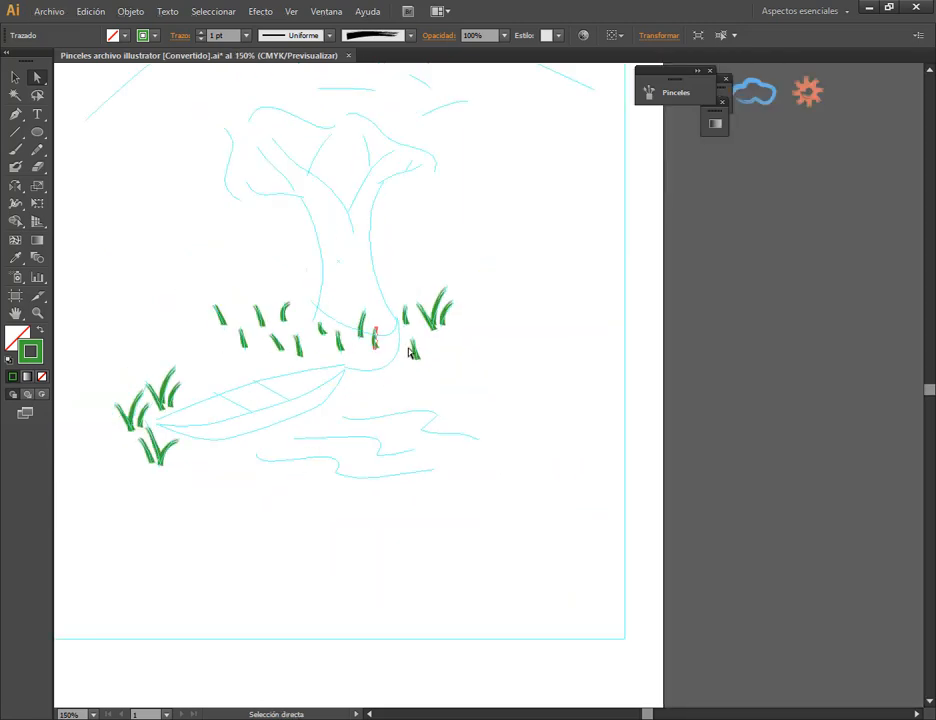
drag(450, 343, 506, 466)
click(14, 77)
click(270, 581)
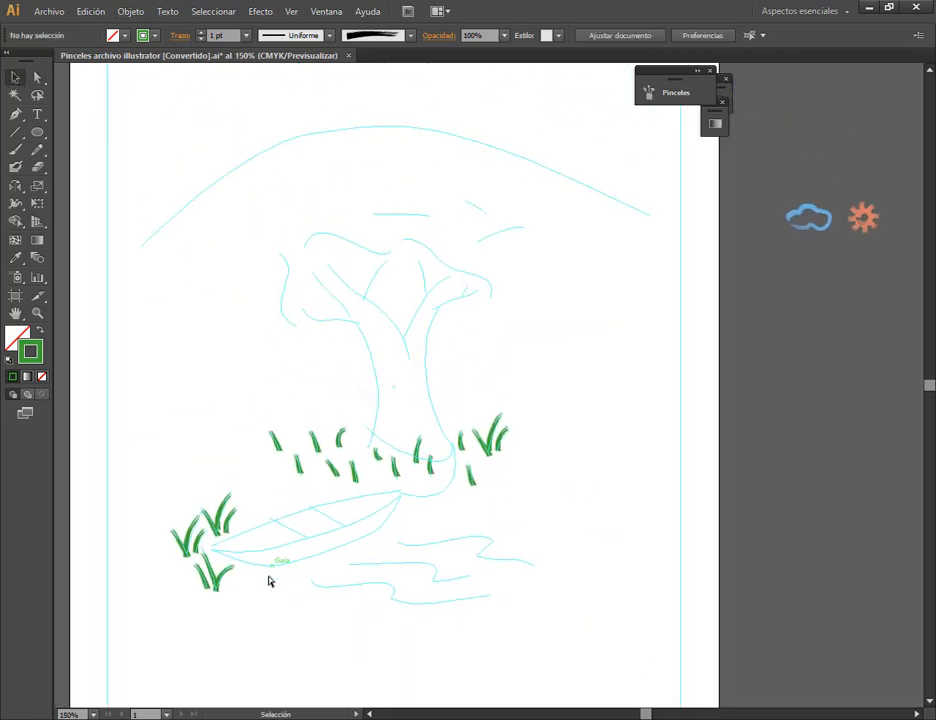
Reshape the strongly curved blade among the scattered grass with Direct Selection, moving its tip anchor and handle closer to the guide.
scroll(277, 561, up, 1)
scroll(372, 397, up, 6)
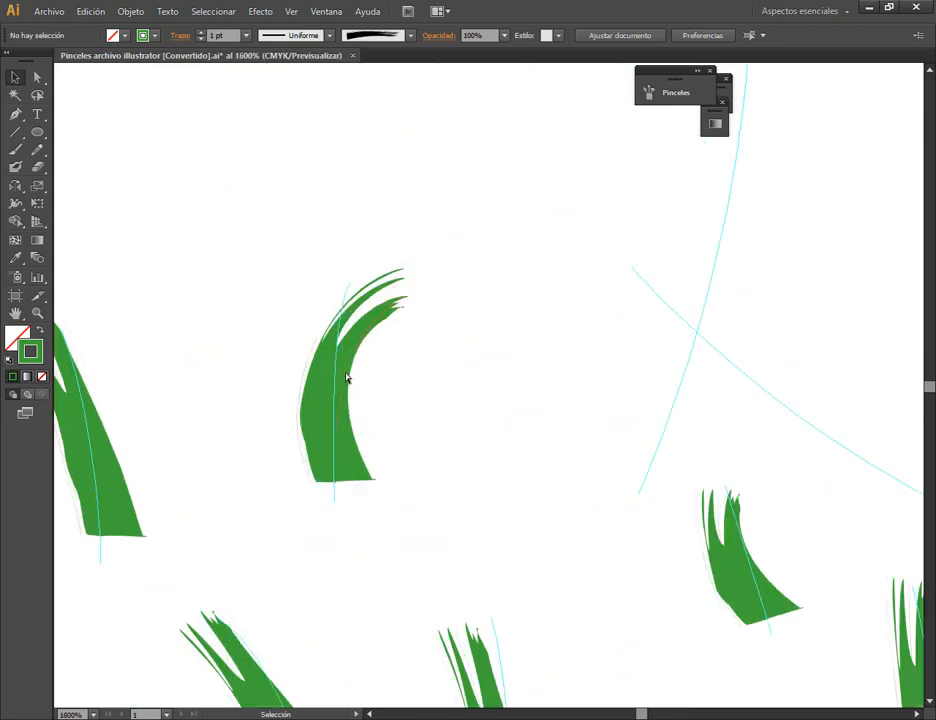
click(37, 77)
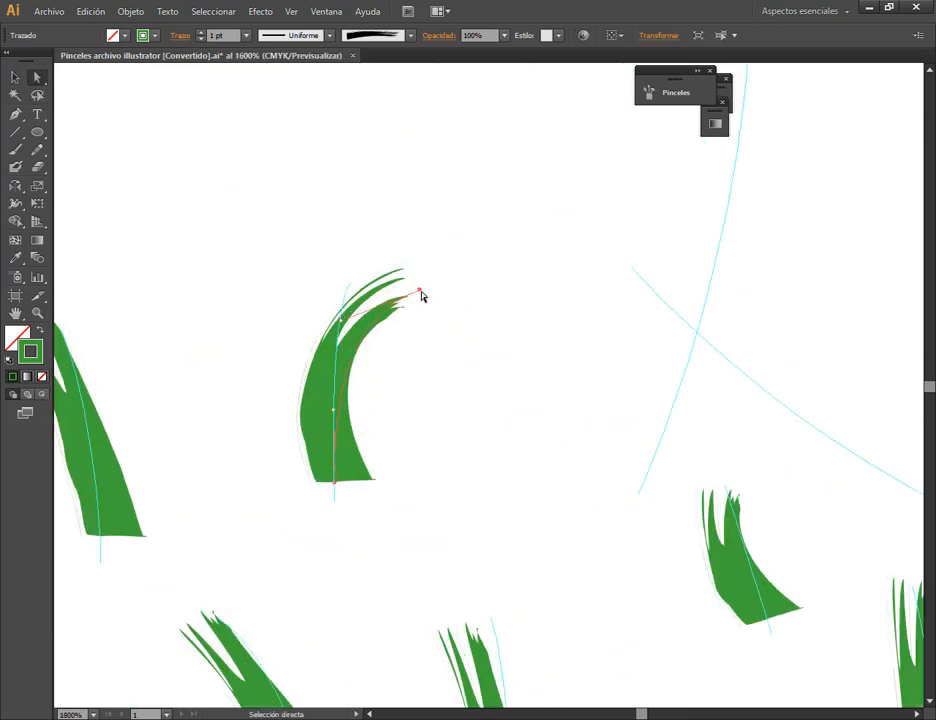
drag(419, 290, 389, 270)
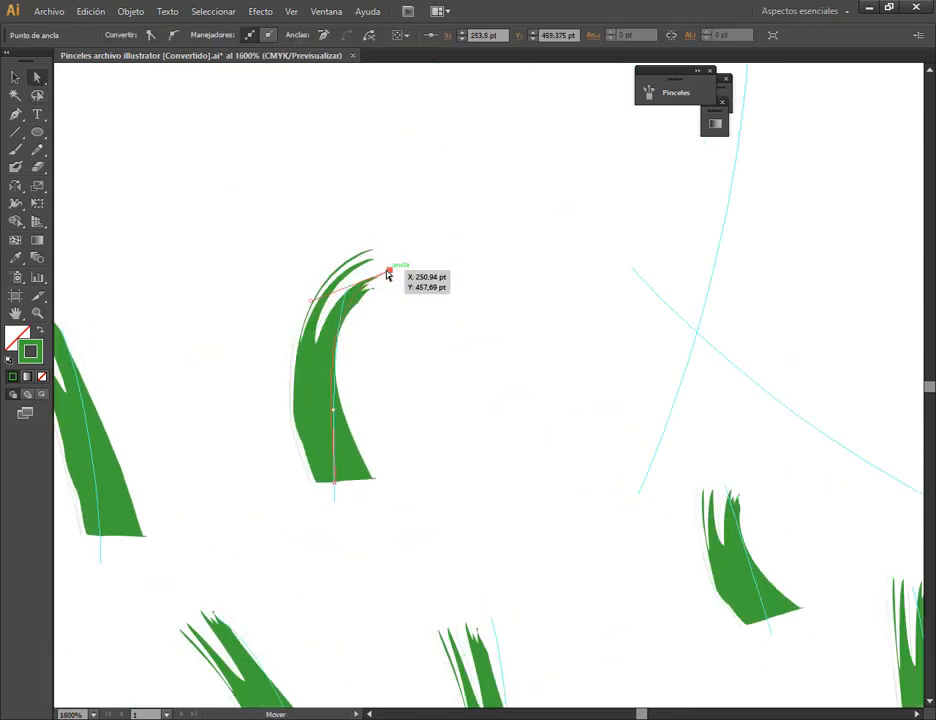
drag(316, 318, 330, 328)
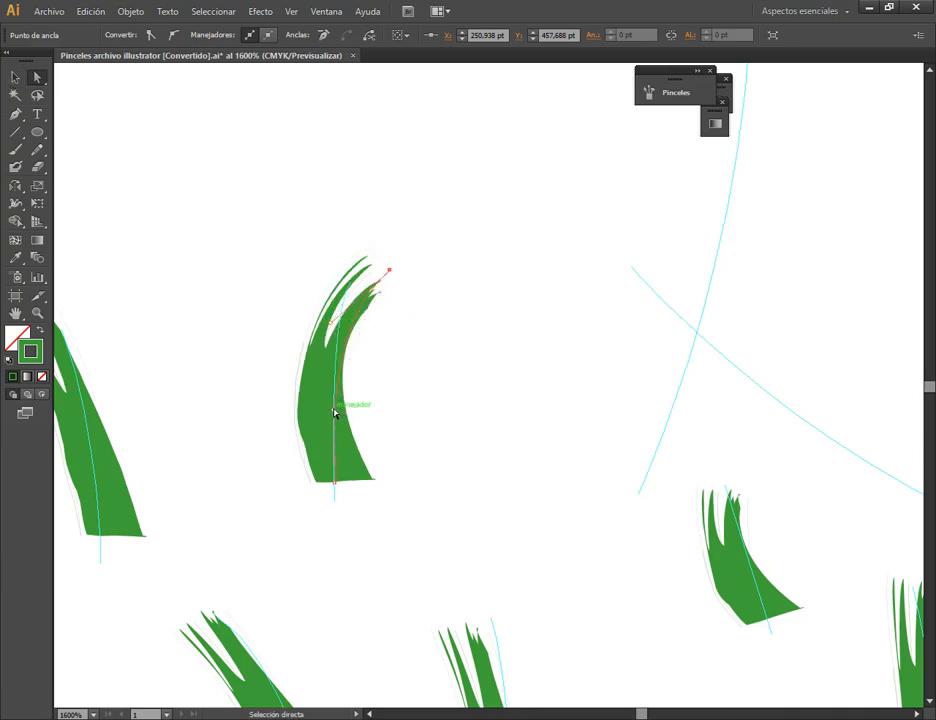
Reshape the lower part of the curved grass blade by its direction handle and deselect it.
mouse_move(334, 410)
mouse_down()
mouse_move(320, 409)
mouse_move(333, 431)
mouse_move(326, 420)
mouse_up()
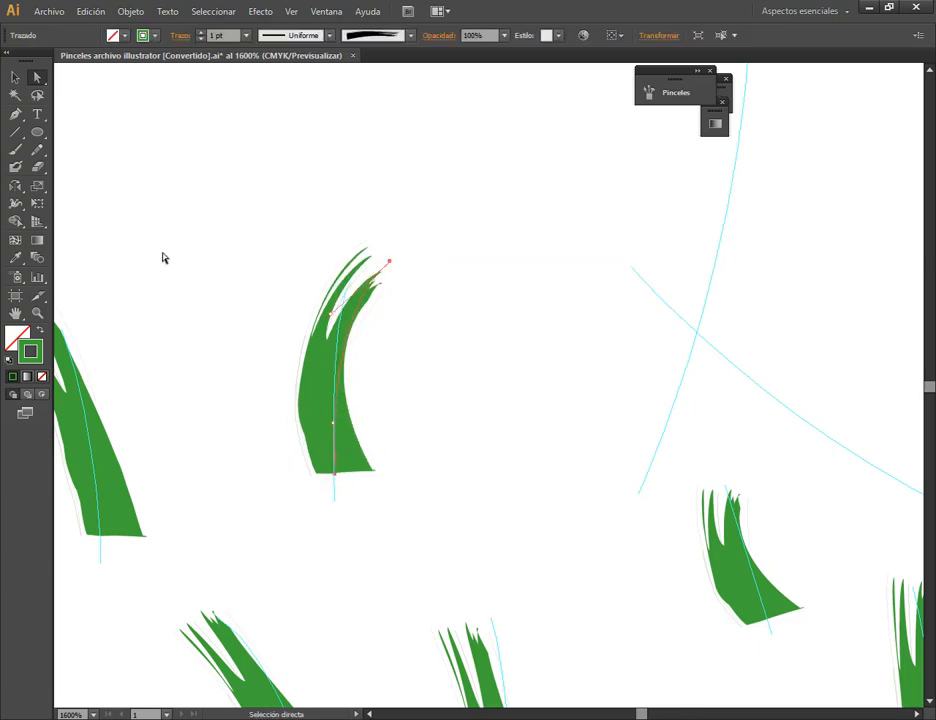
click(15, 78)
click(286, 310)
scroll(287, 335, down, 3)
scroll(287, 340, down, 4)
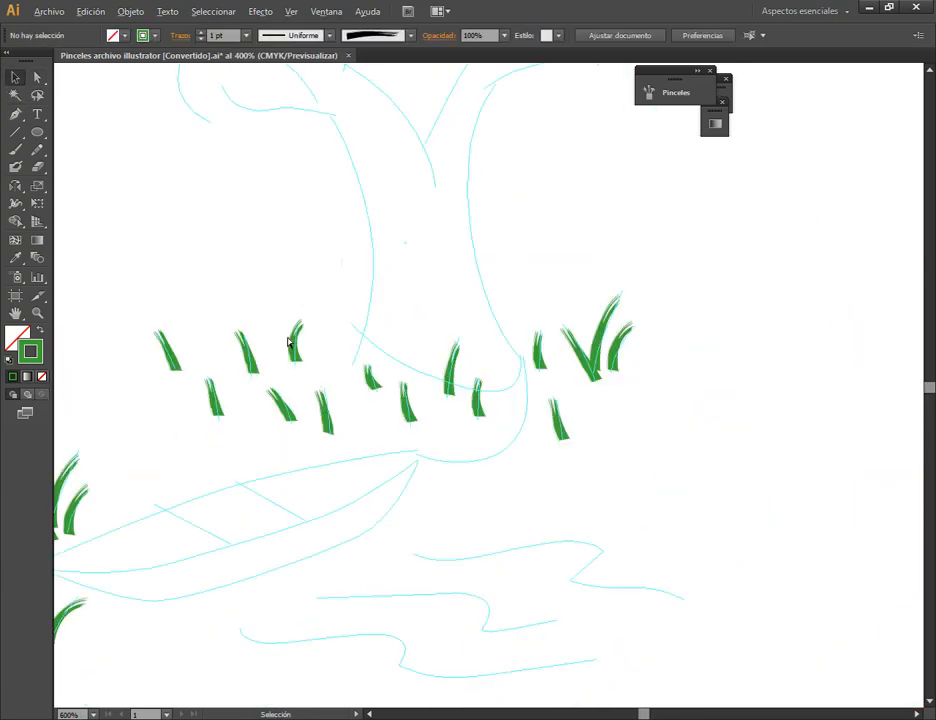
drag(327, 421, 392, 485)
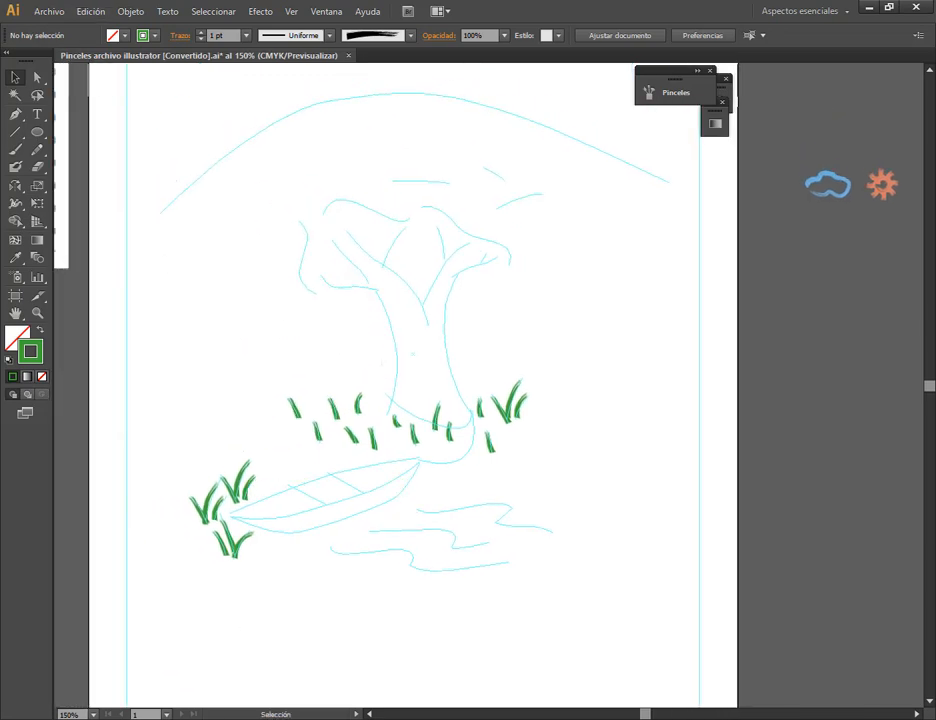
Check the Google Meet chat for student messages, and open the full brush collection in Illustrator.
key(alt+Tab)
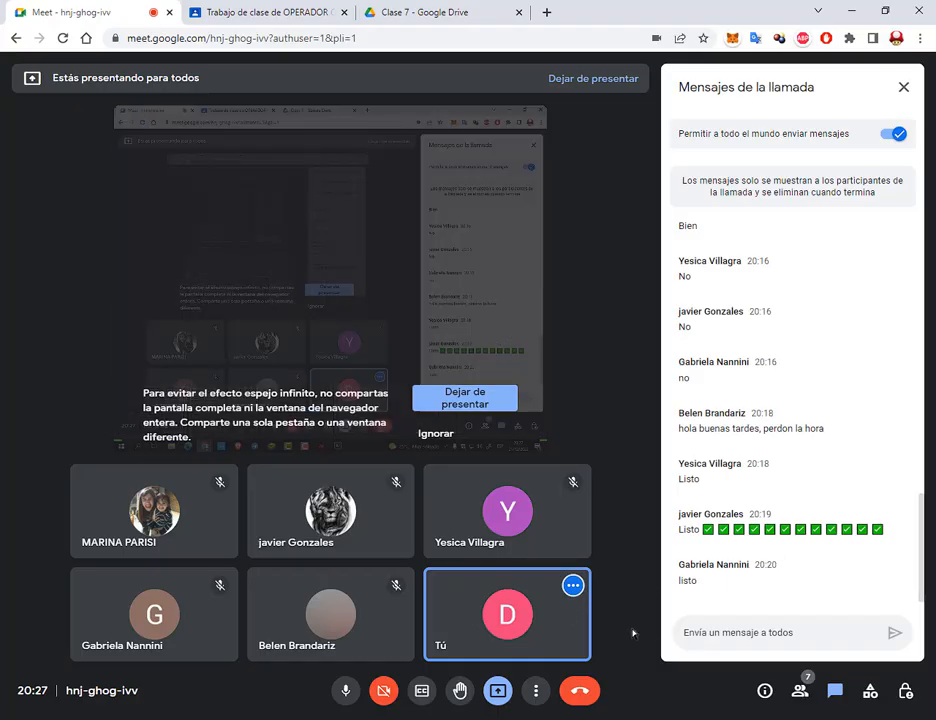
key(alt+Tab)
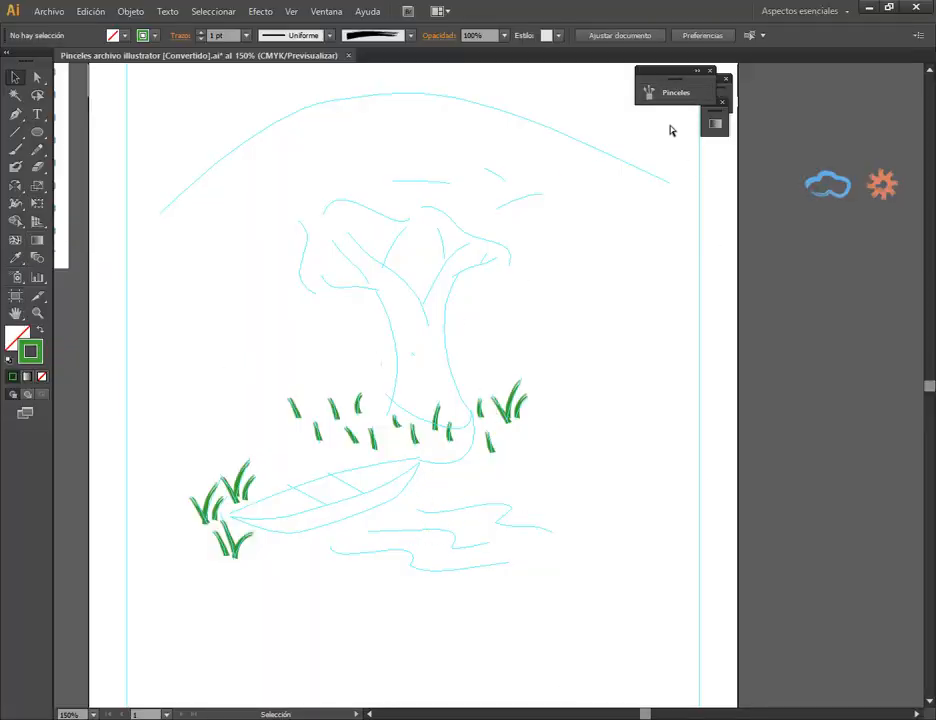
drag(356, 377, 600, 443)
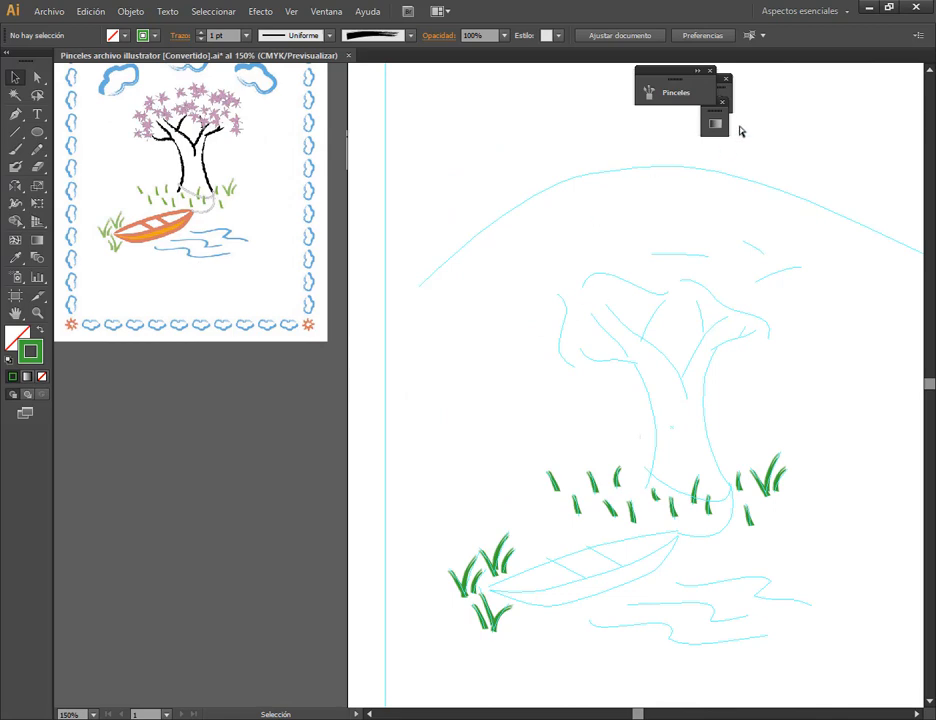
click(700, 73)
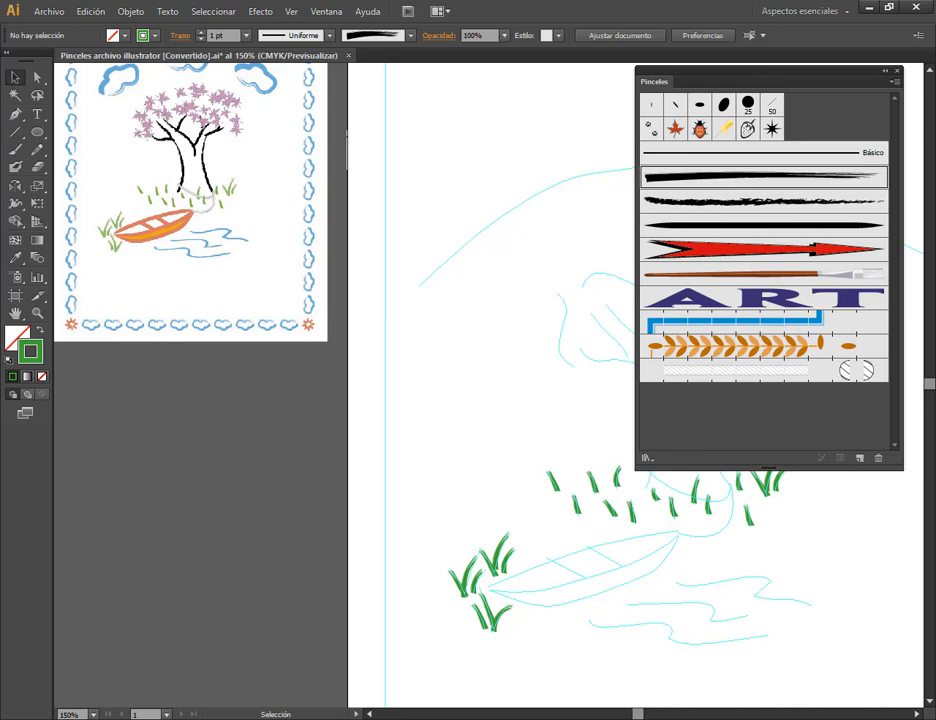
click(136, 695)
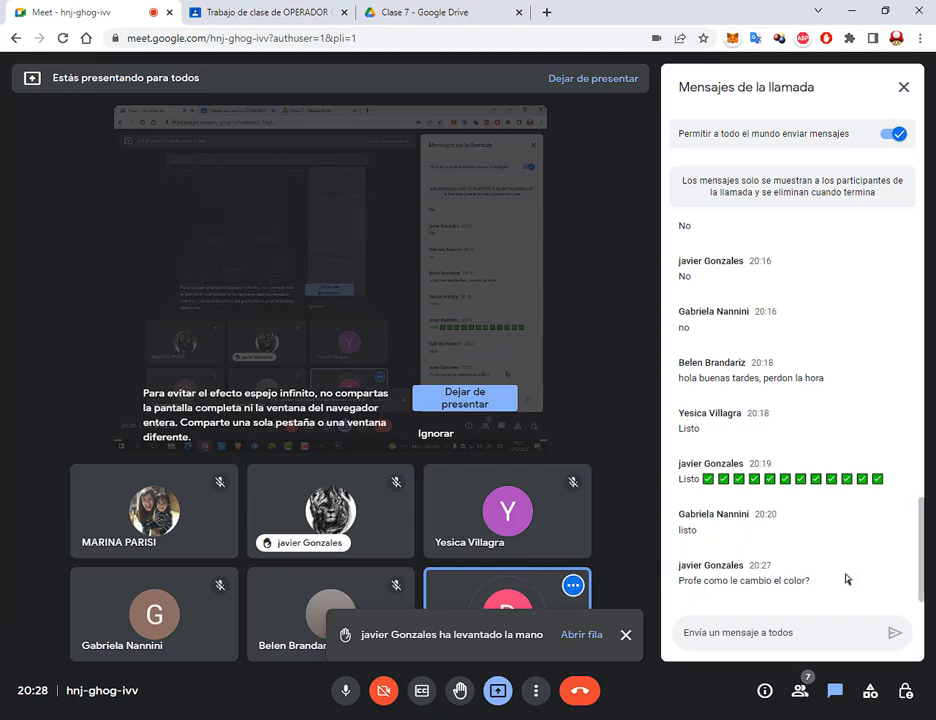
key(alt+Tab)
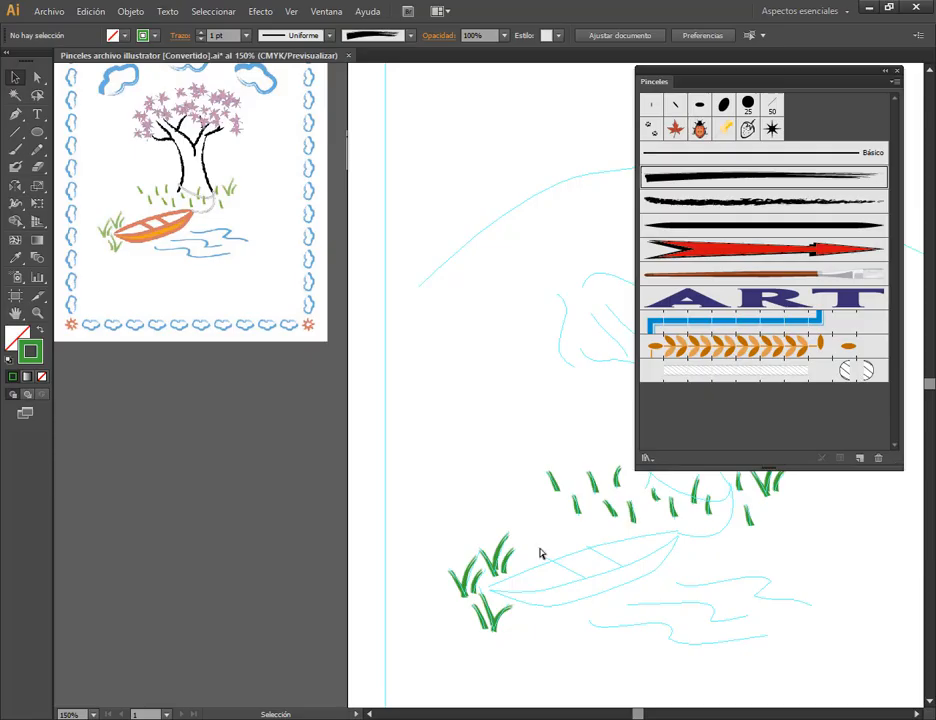
Select all the grass blades beside the boat and under the tree, and set their stroke colour to green 26BC15.
click(502, 548)
click(407, 495)
drag(408, 508, 524, 656)
drag(673, 608, 418, 550)
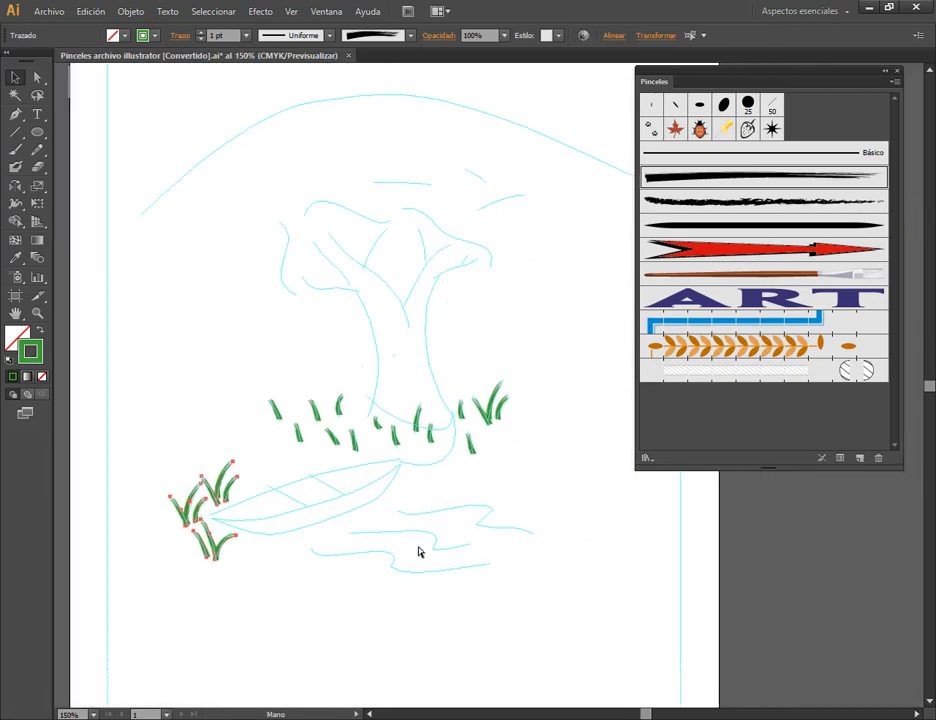
drag(164, 363, 570, 652)
key(ctrl)
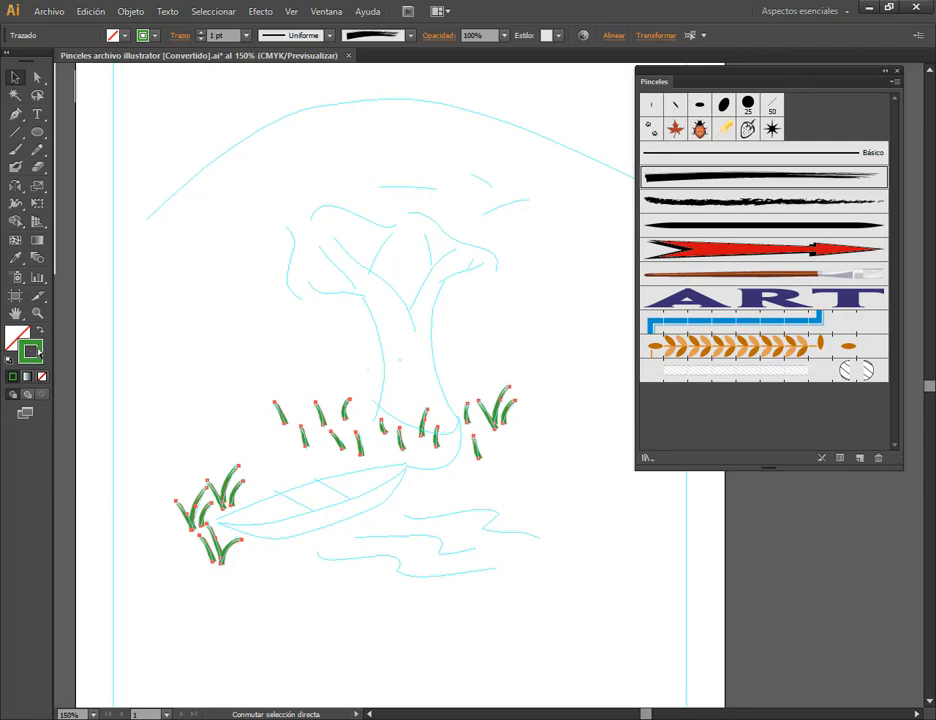
click(15, 77)
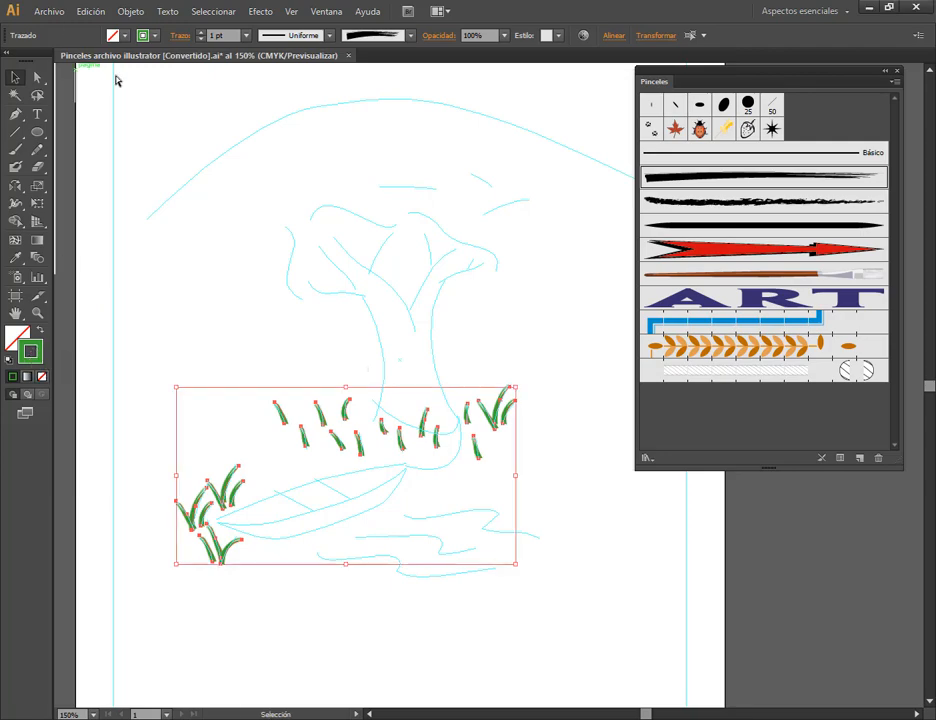
double_click(31, 351)
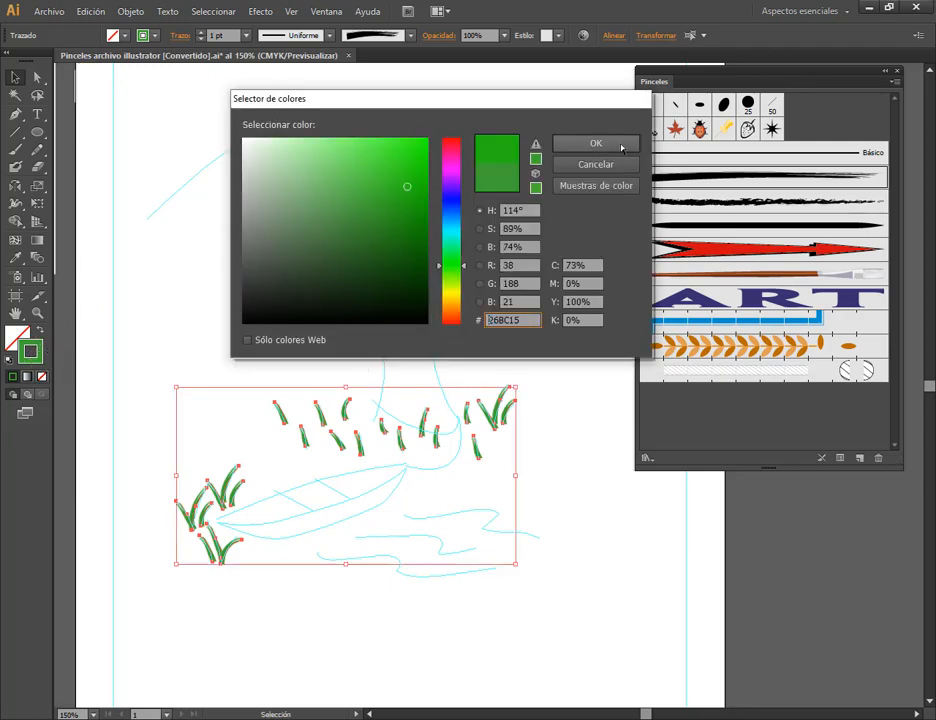
click(615, 146)
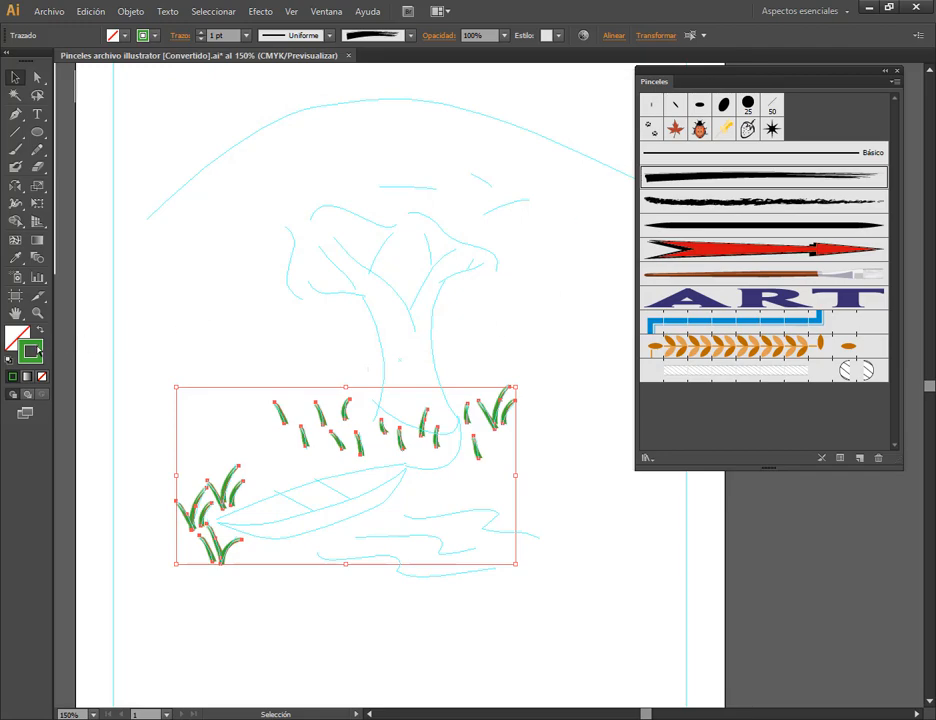
Recolour the strokes of all the grass blades bright pink with hue 333°.
double_click(31, 351)
click(452, 150)
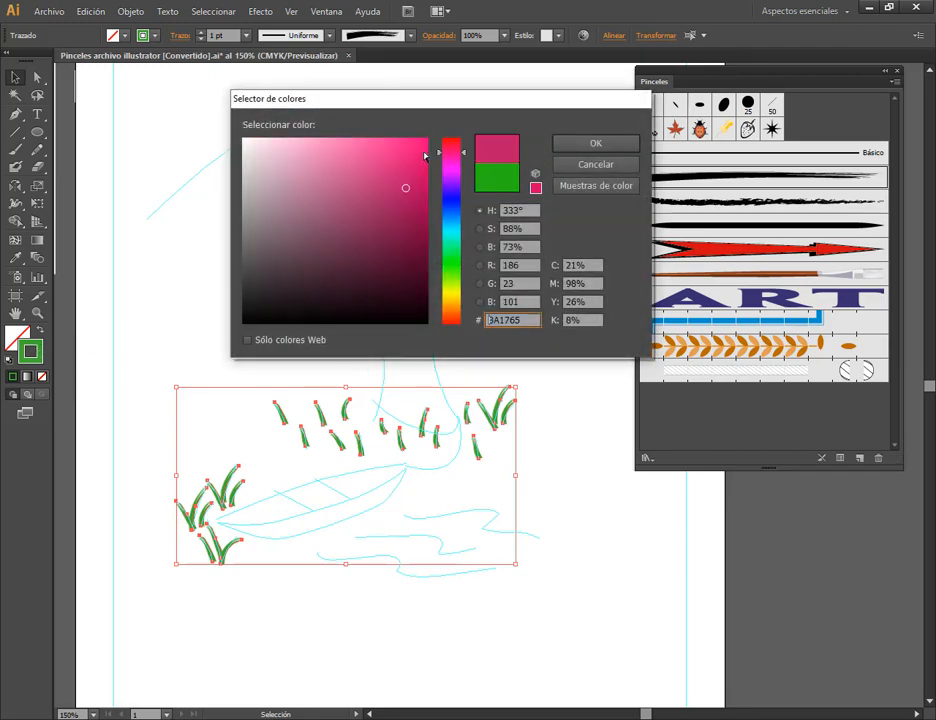
click(424, 152)
click(595, 143)
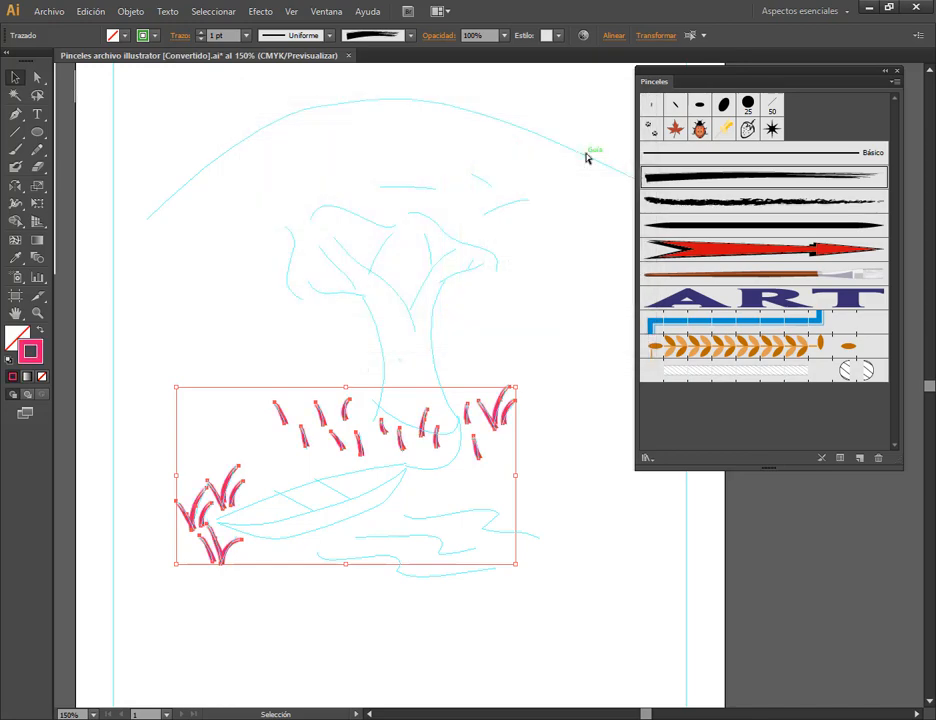
Set the stroke colour of all the grass blades to a dark green with hue 129° and deselect them.
double_click(30, 350)
click(452, 255)
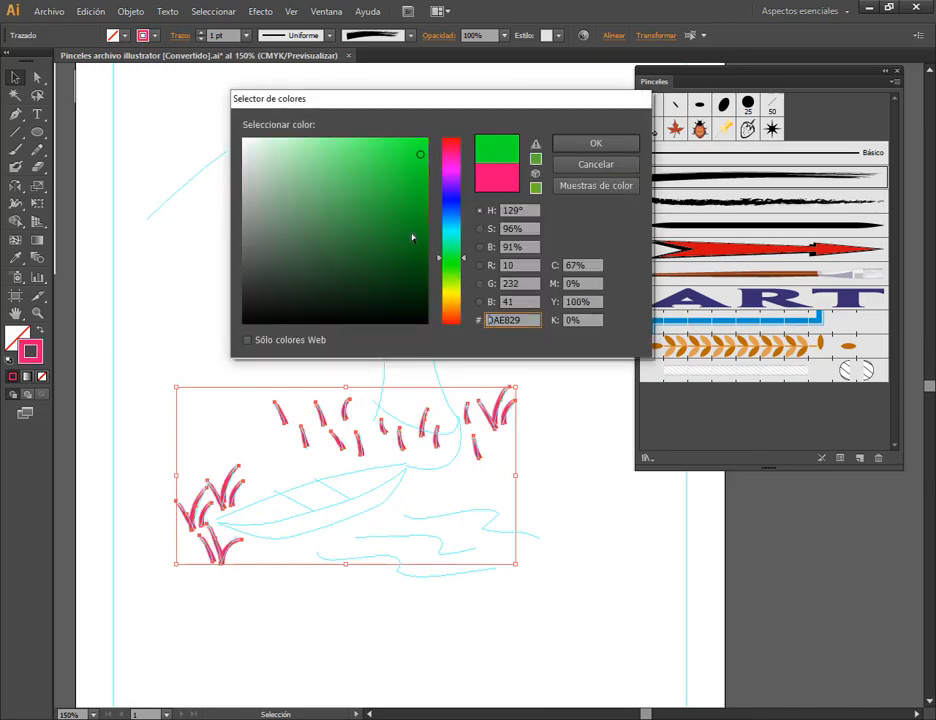
click(402, 220)
click(615, 140)
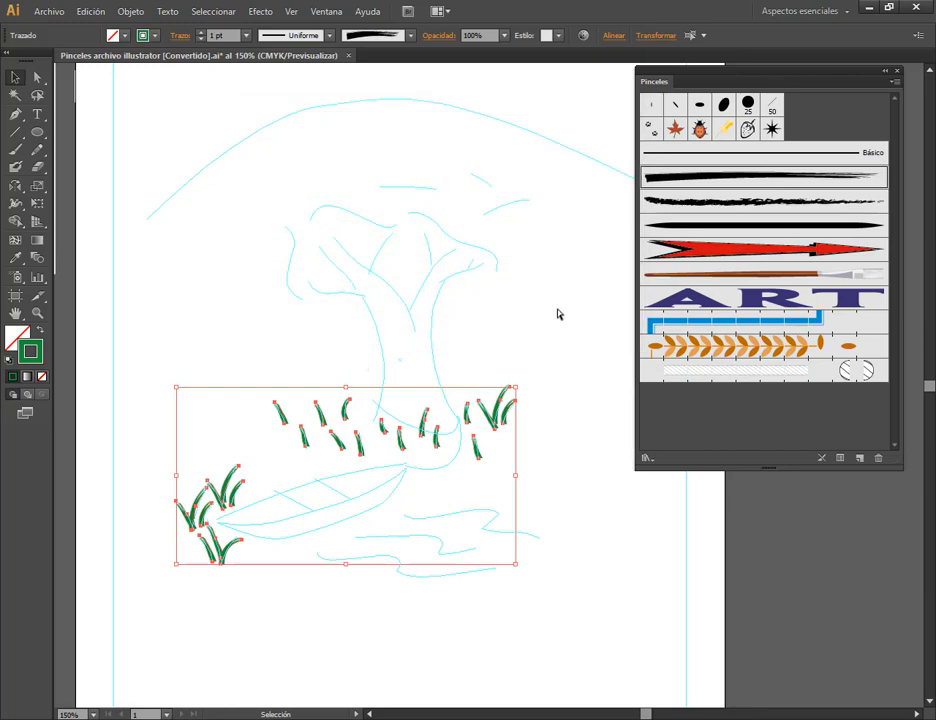
click(558, 318)
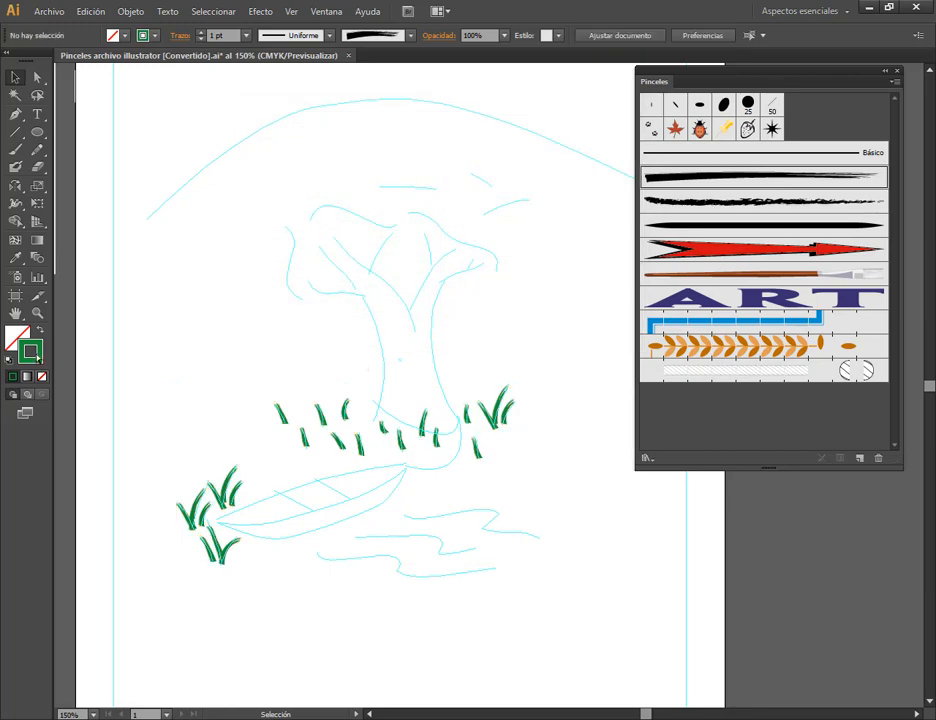
drag(226, 418, 604, 630)
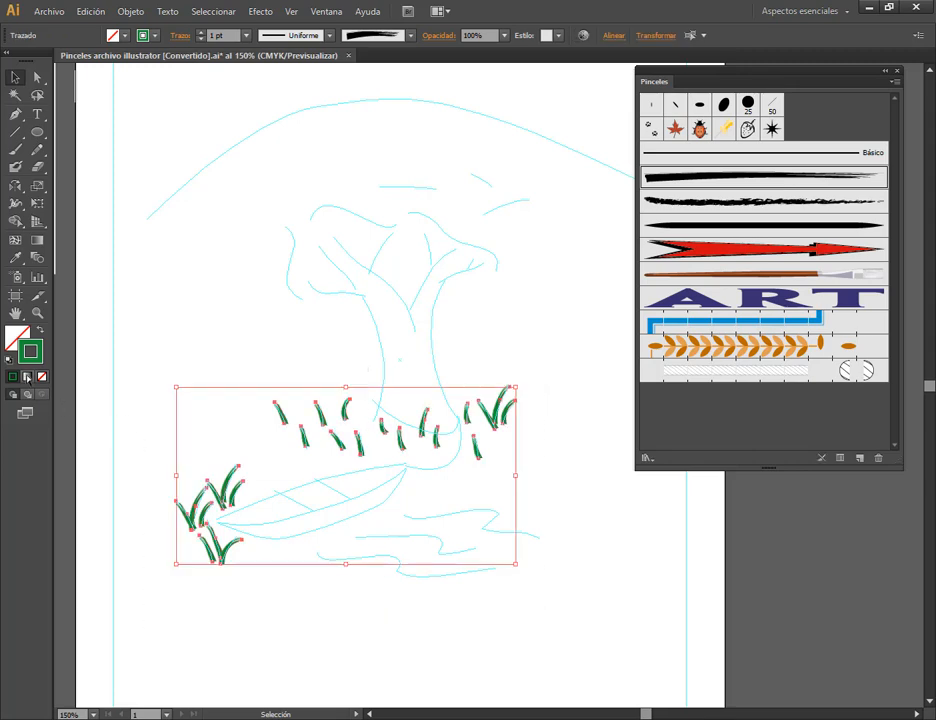
click(140, 320)
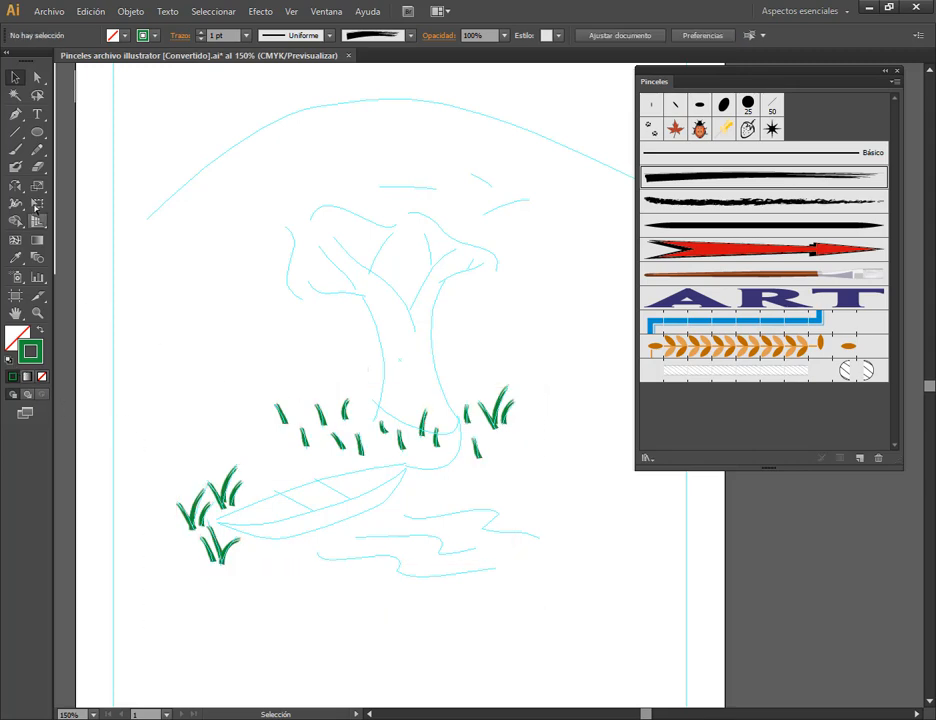
click(15, 149)
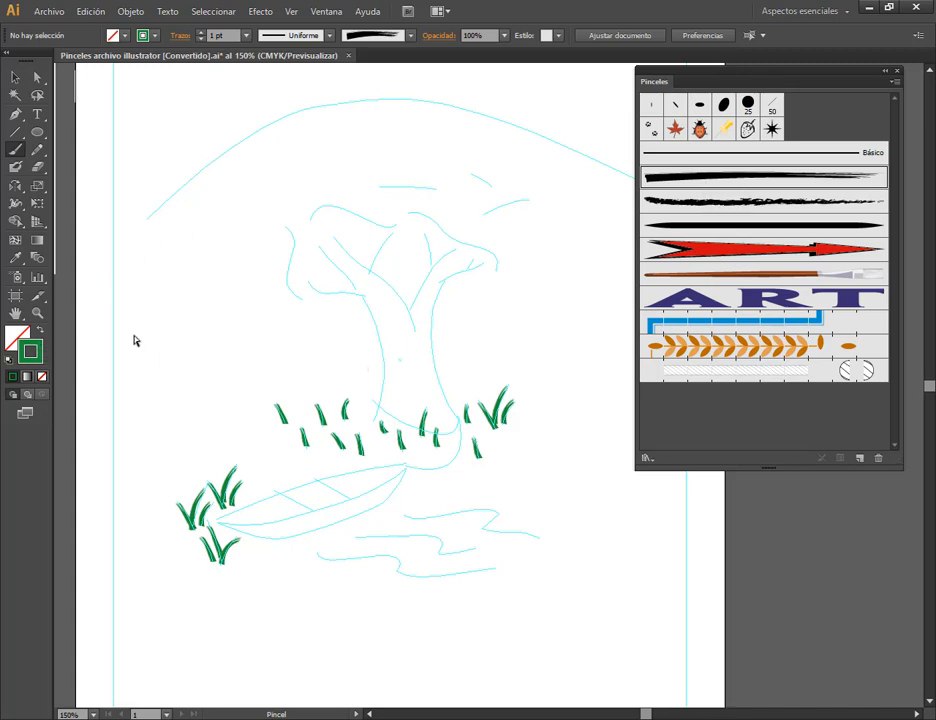
click(15, 77)
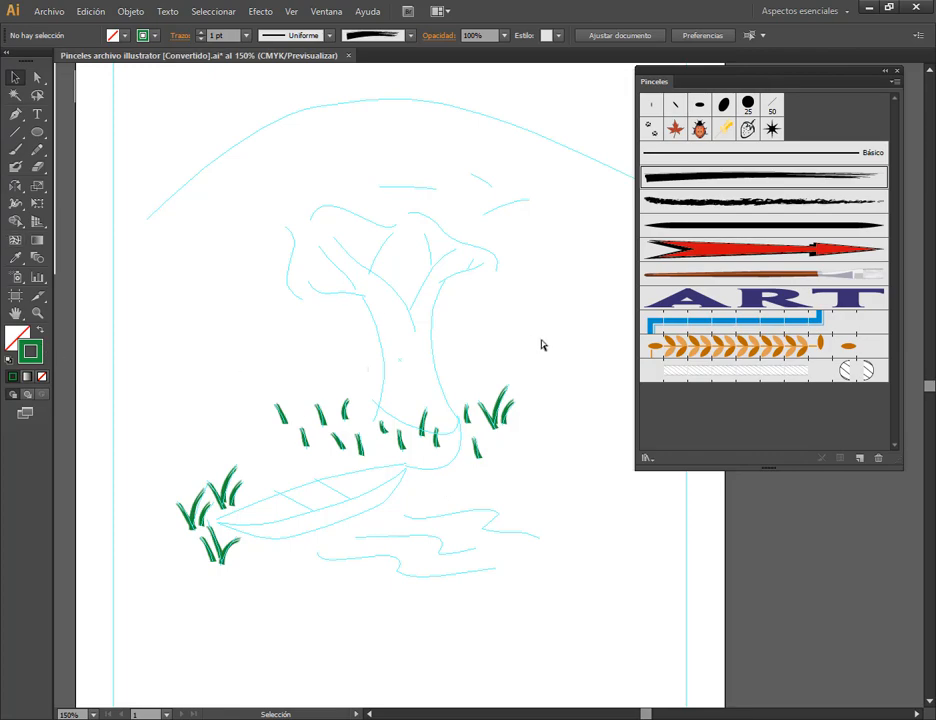
Switch to the Google Meet call window to follow the class conversation.
mouse_move(197, 717)
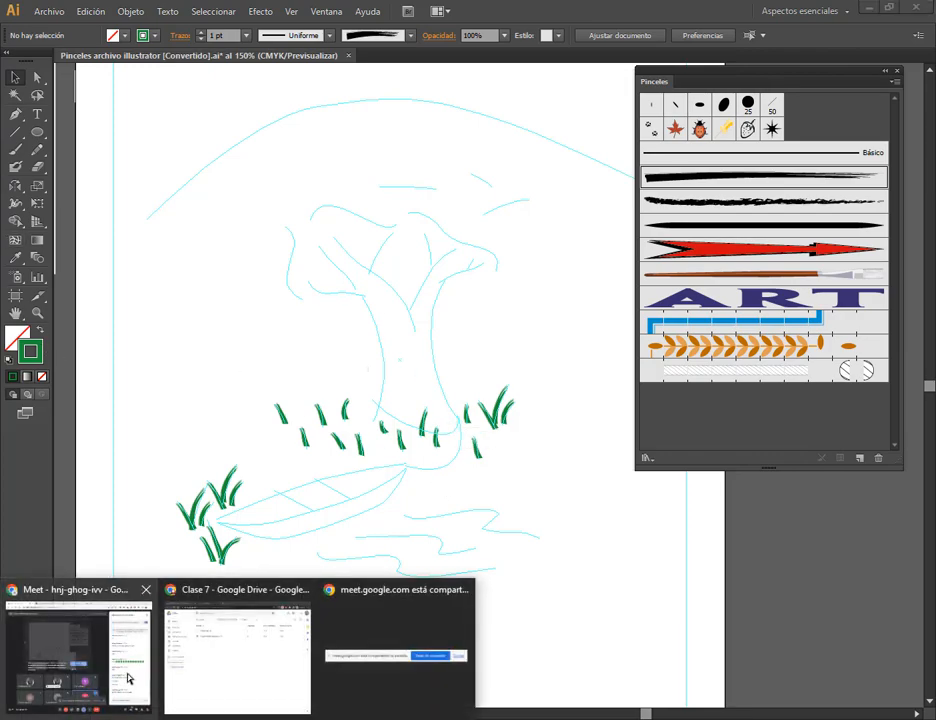
click(127, 676)
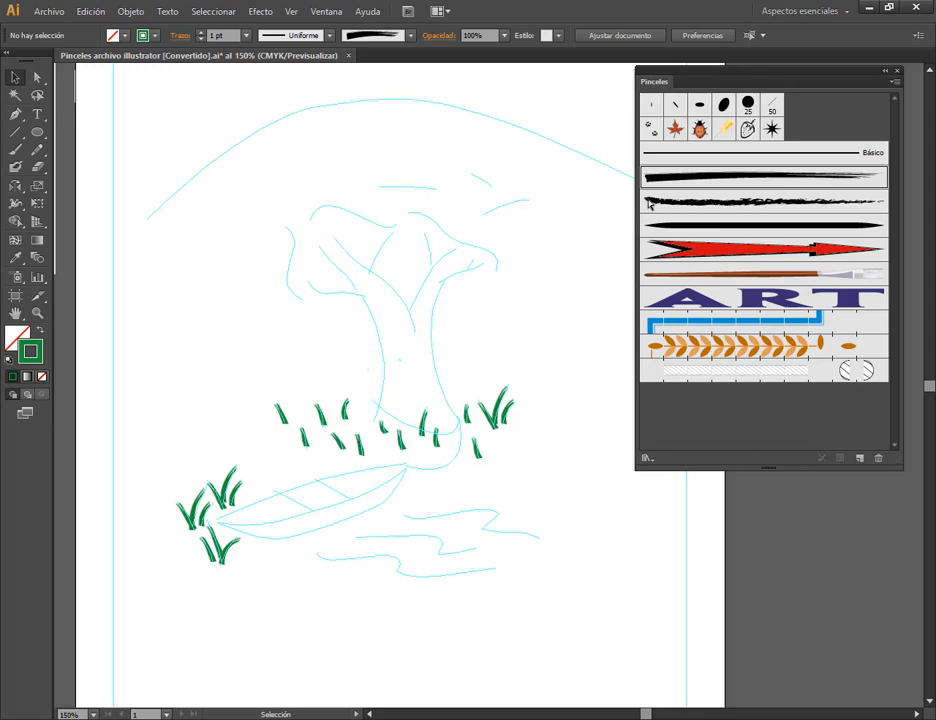
Choose the art brush that tapers at both ends and set the stroke colour to the light blue swatch.
click(730, 226)
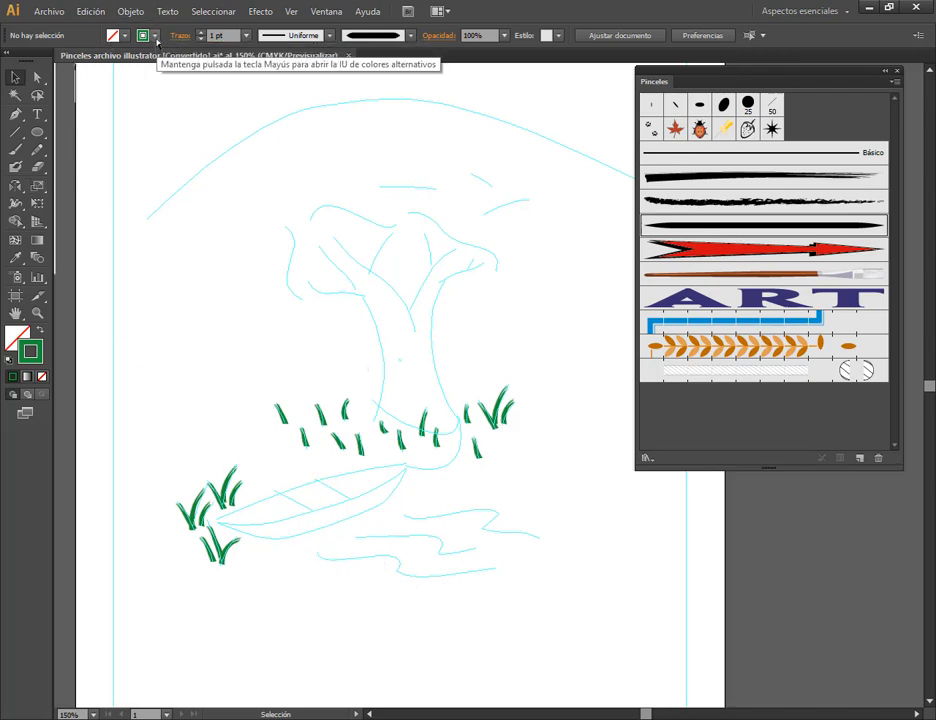
click(114, 33)
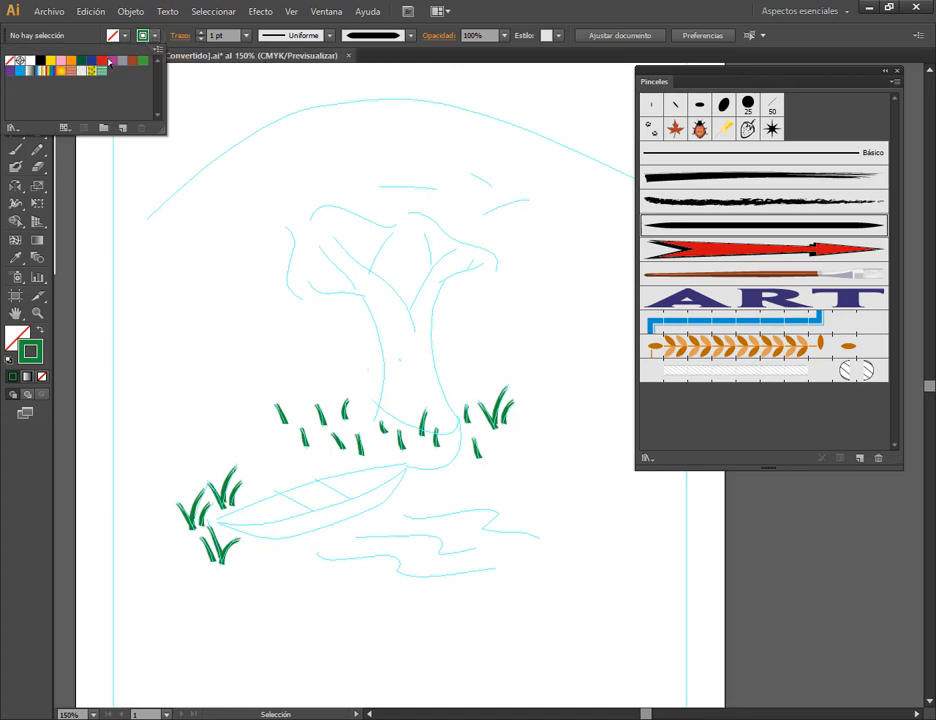
click(19, 60)
click(19, 74)
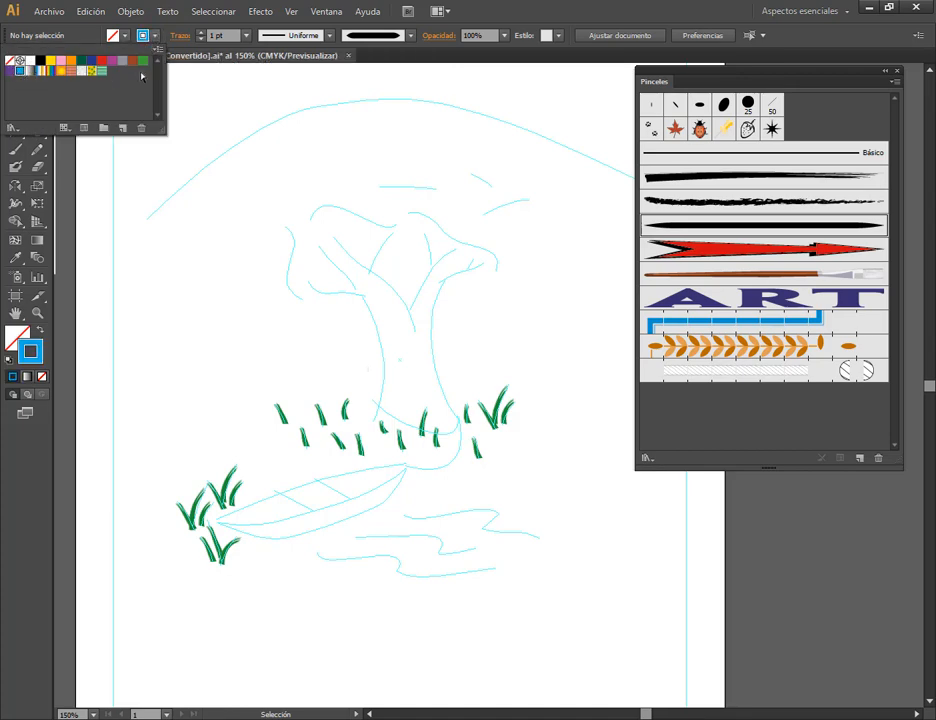
click(270, 413)
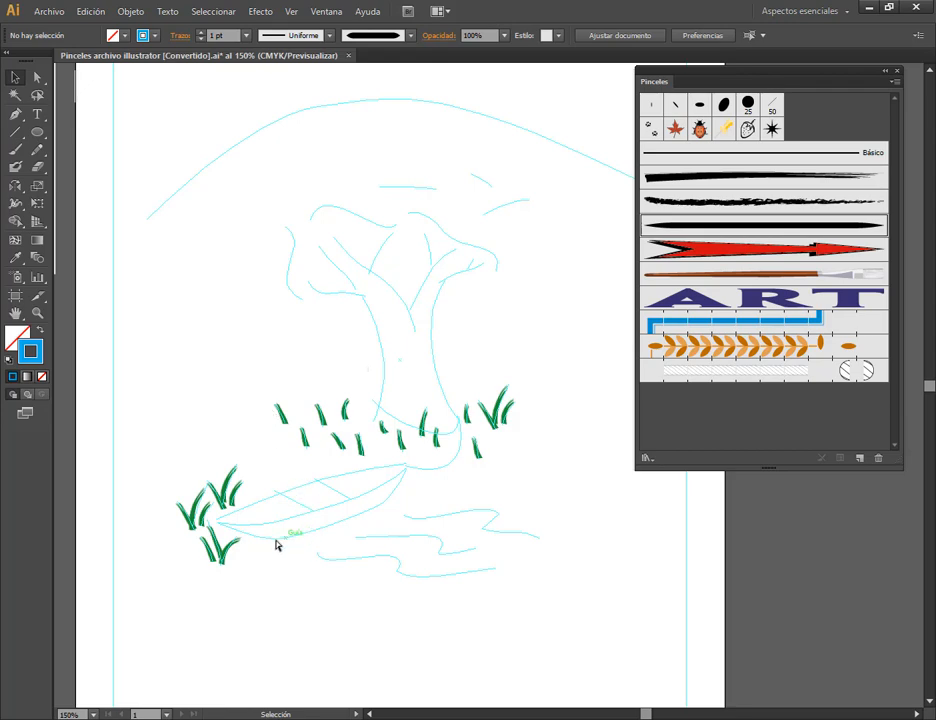
Paint three wavy water lines with the Paintbrush tool, tracing the guides below and beside the boat.
click(14, 152)
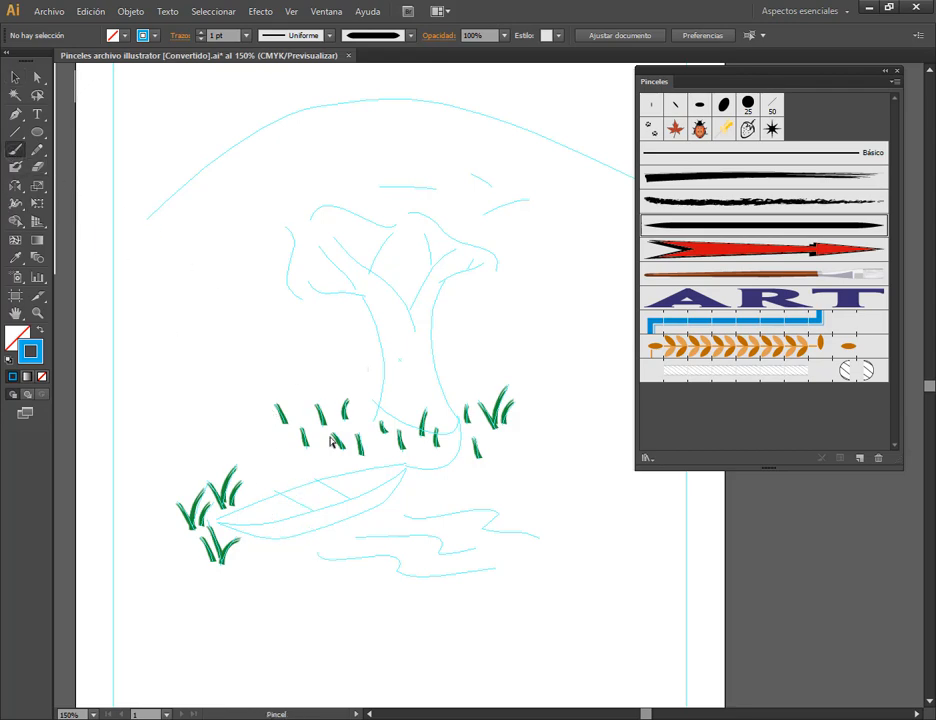
mouse_move(320, 553)
mouse_down()
mouse_move(393, 566)
mouse_move(424, 581)
mouse_move(497, 571)
mouse_up()
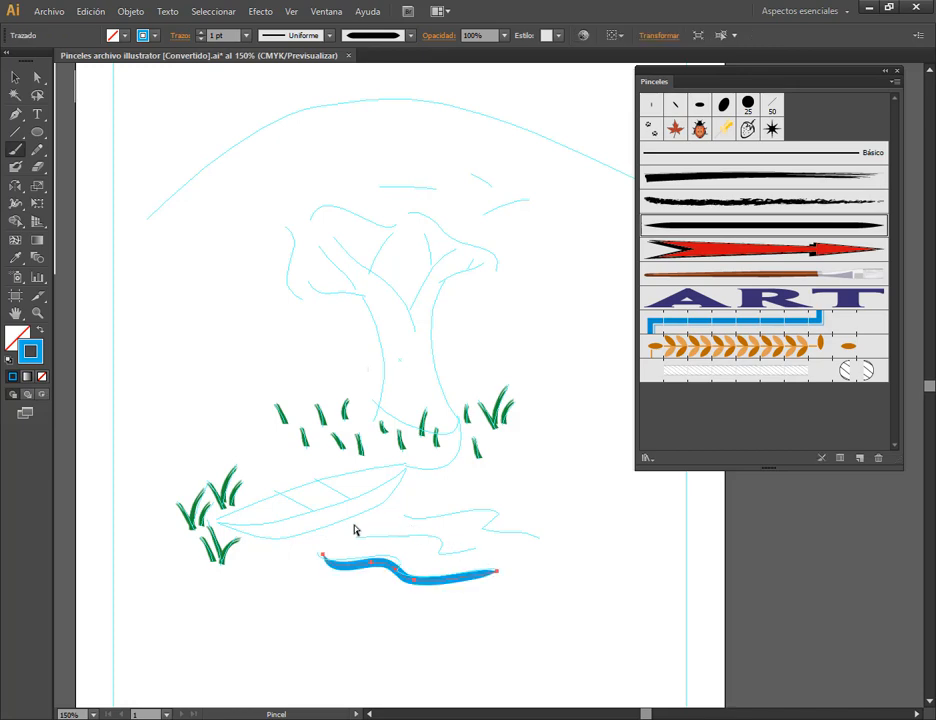
drag(362, 537, 400, 542)
drag(443, 553, 476, 550)
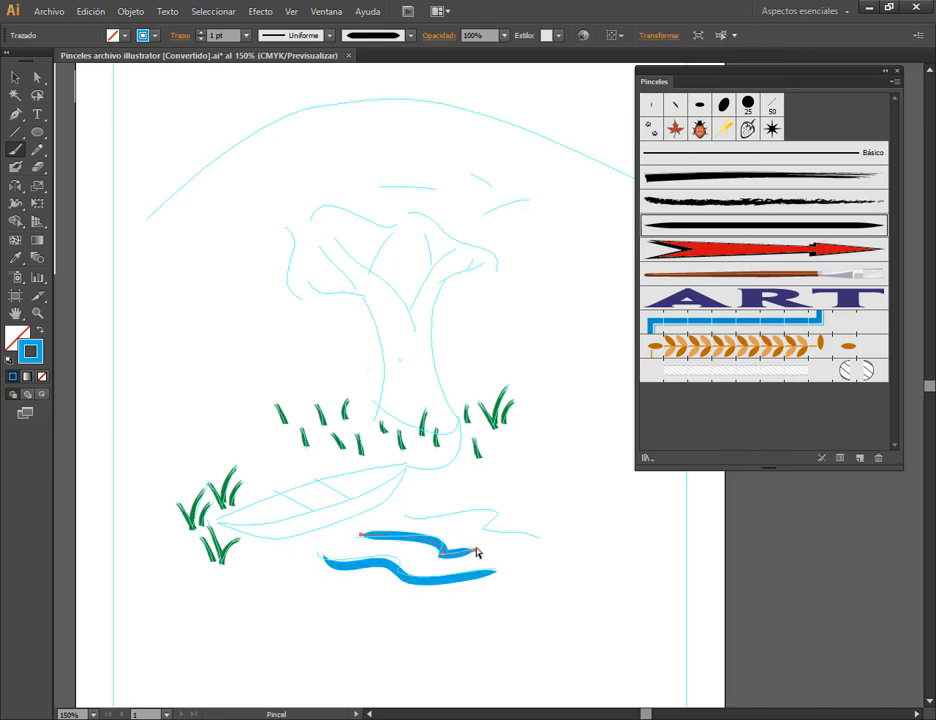
mouse_move(405, 517)
mouse_down()
mouse_move(484, 516)
mouse_move(495, 525)
mouse_move(487, 535)
mouse_move(540, 539)
mouse_up()
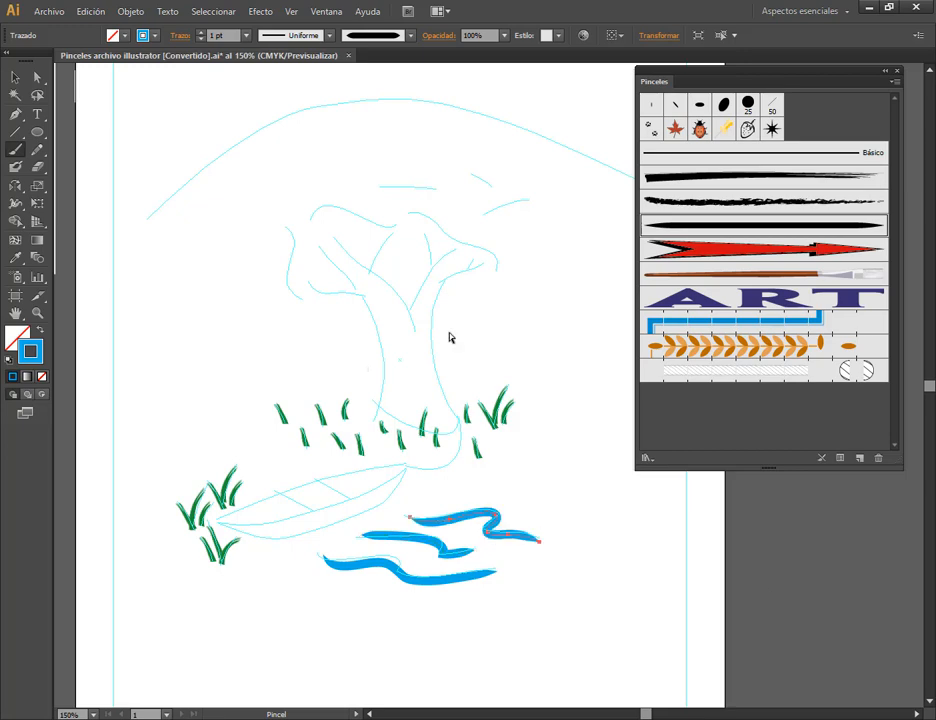
Deselect the painted waves and examine the thickness and shape of the water lines in the reference illustration.
click(15, 77)
click(299, 428)
drag(278, 470, 635, 495)
scroll(310, 195, up, 4)
key(alt)
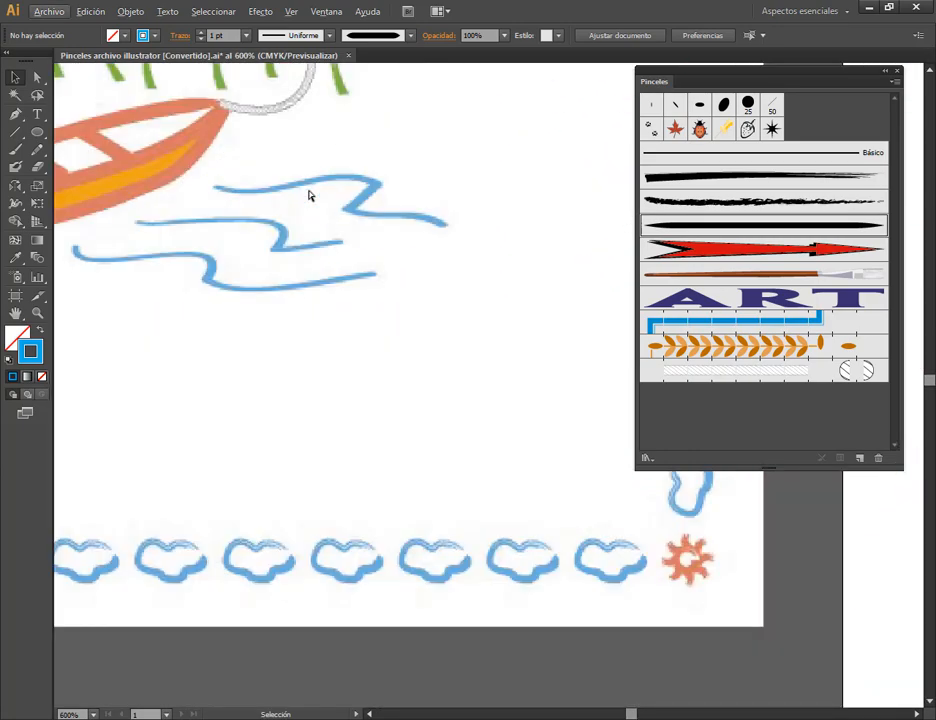
scroll(330, 445, down, 4)
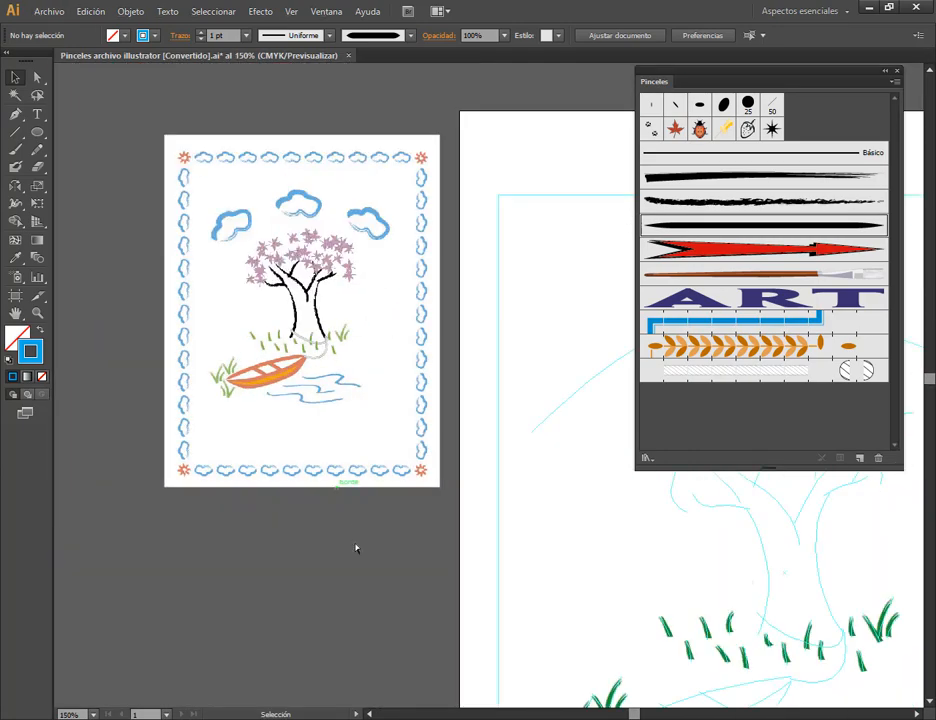
Fit the first half of the lowest wave to its guide by moving its start, crest and bend anchors and adjusting their handles.
mouse_move(650, 612)
mouse_down()
mouse_move(369, 394)
mouse_move(320, 303)
mouse_up()
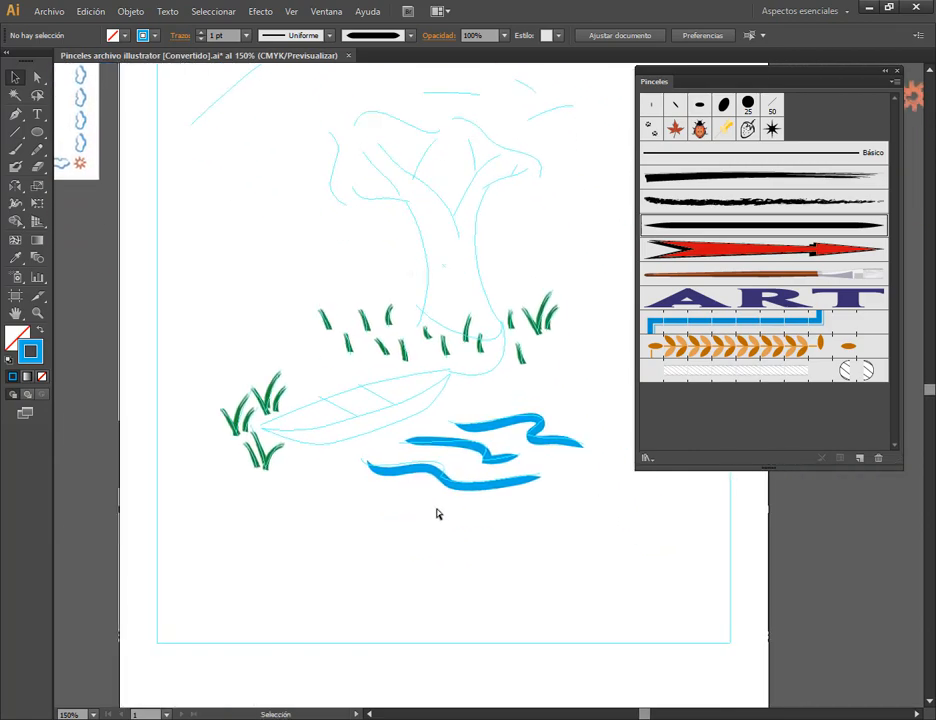
scroll(437, 514, up, 4)
key(a)
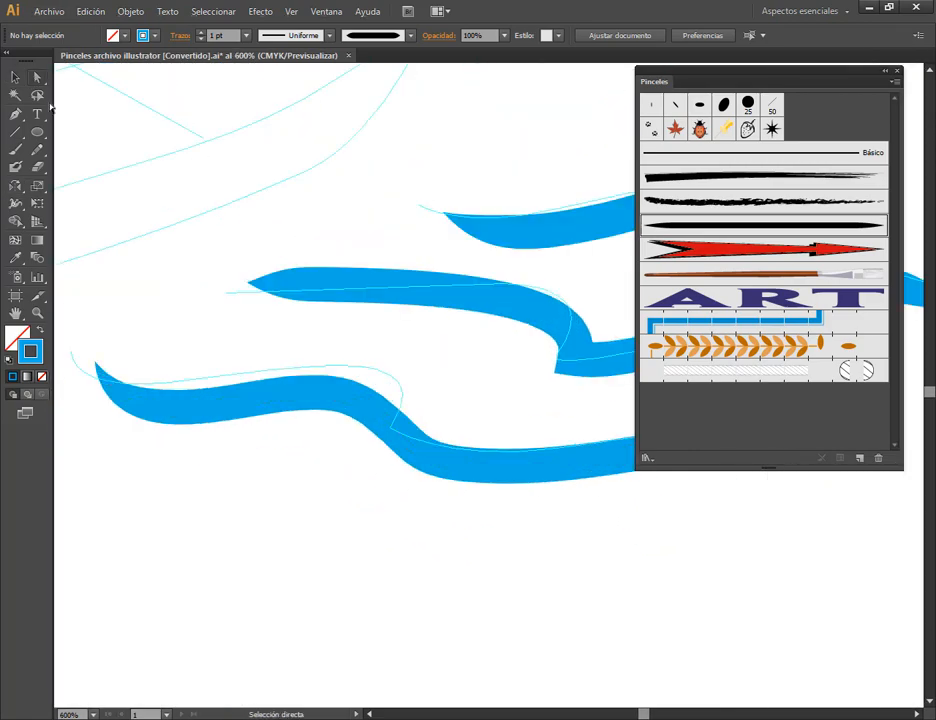
drag(95, 363, 70, 351)
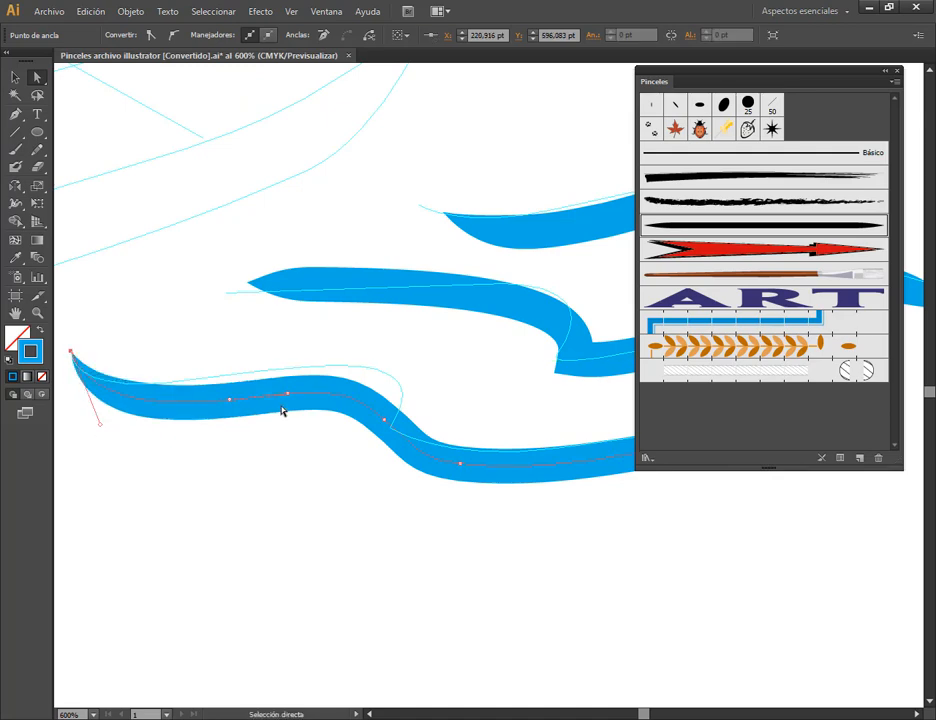
drag(384, 420, 391, 430)
drag(288, 394, 305, 371)
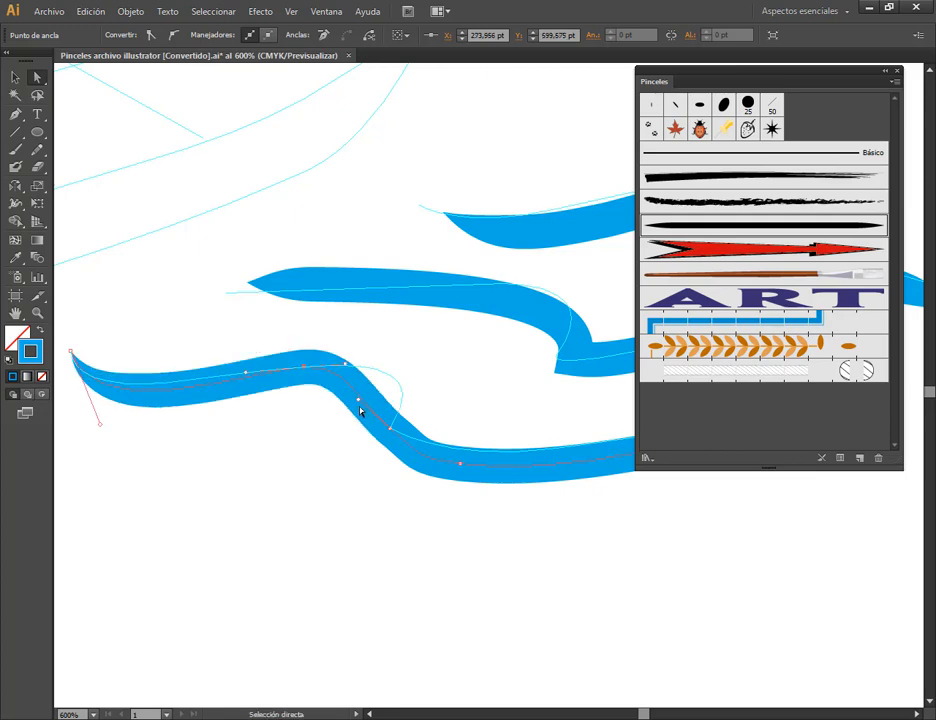
mouse_move(359, 403)
mouse_down()
mouse_move(412, 378)
mouse_move(424, 359)
mouse_up()
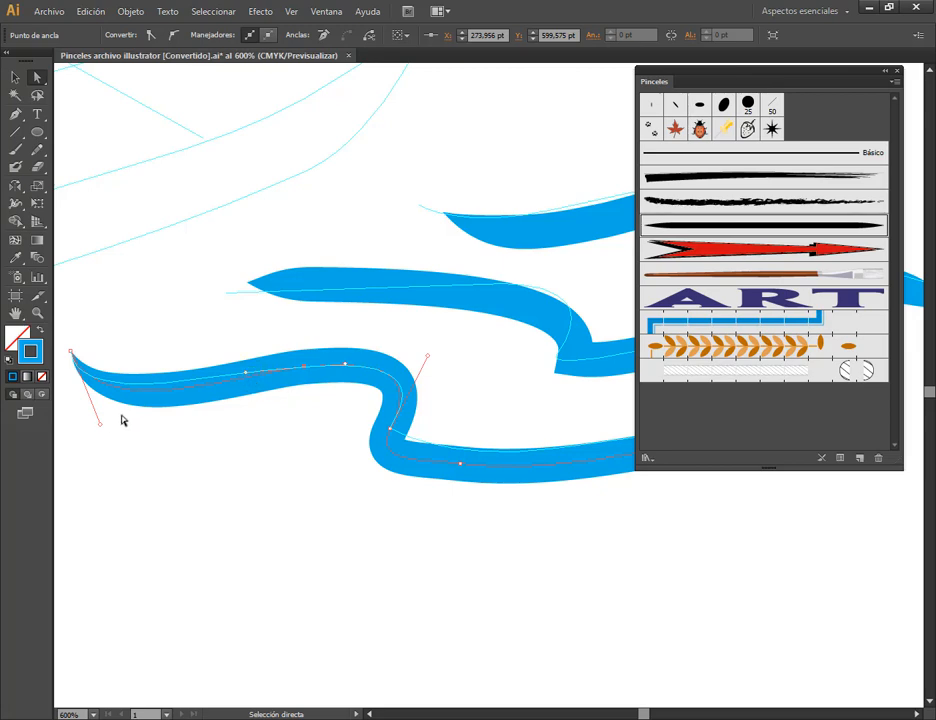
mouse_move(100, 424)
mouse_down()
mouse_move(110, 413)
mouse_move(90, 412)
mouse_up()
Lower the anchor just past the lowest wave's bend and turn the bend into a corner with the Convert Anchor Point tool.
drag(493, 507, 330, 471)
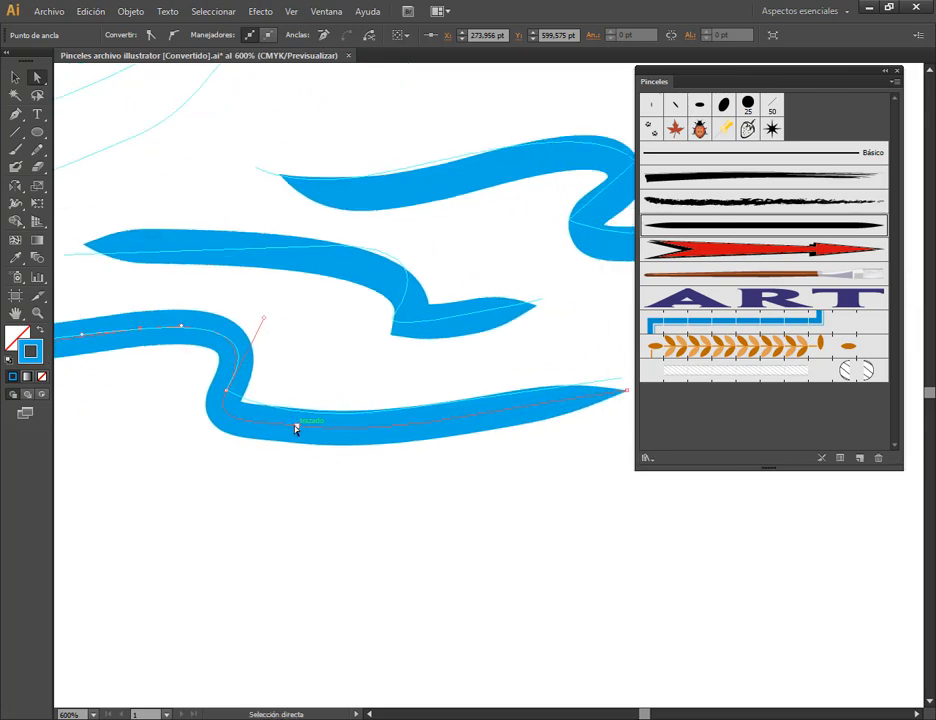
mouse_move(296, 430)
mouse_down()
mouse_move(324, 445)
mouse_move(297, 455)
mouse_up()
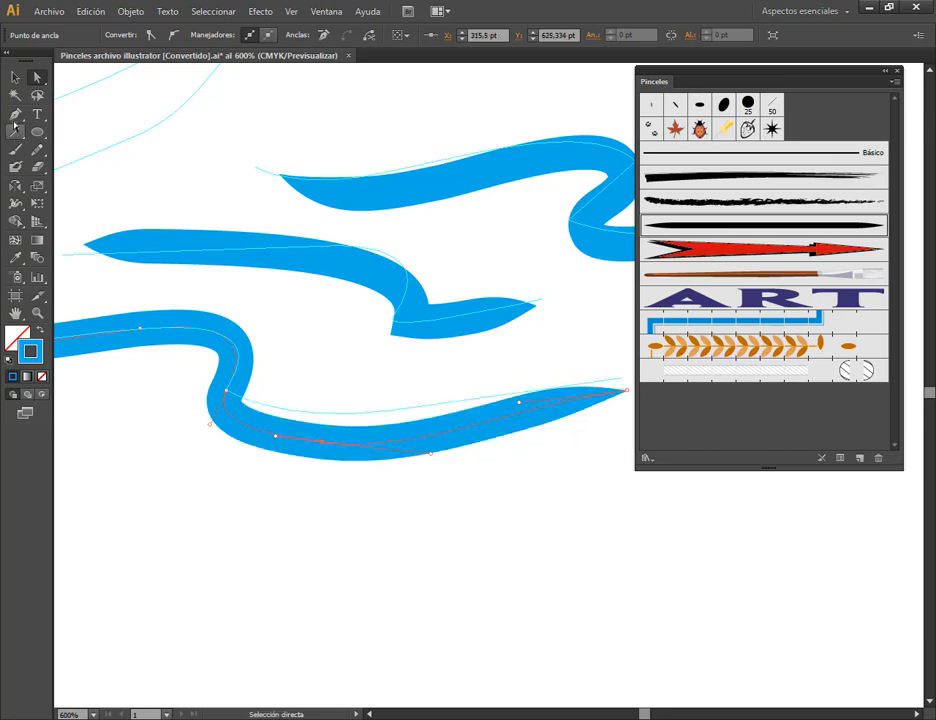
drag(15, 113, 247, 148)
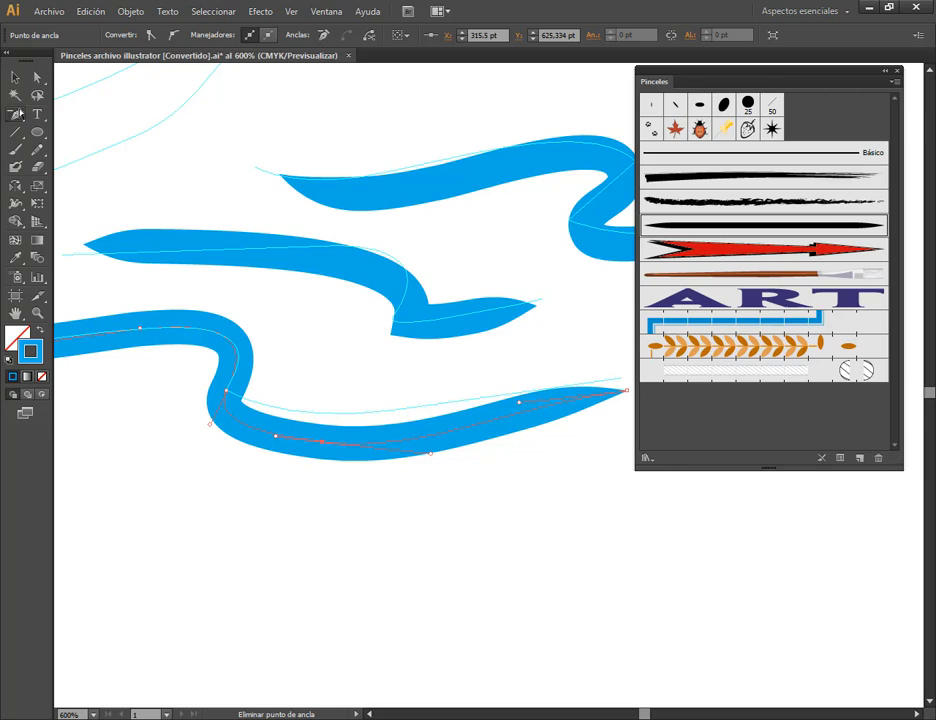
drag(17, 113, 190, 163)
drag(209, 426, 281, 413)
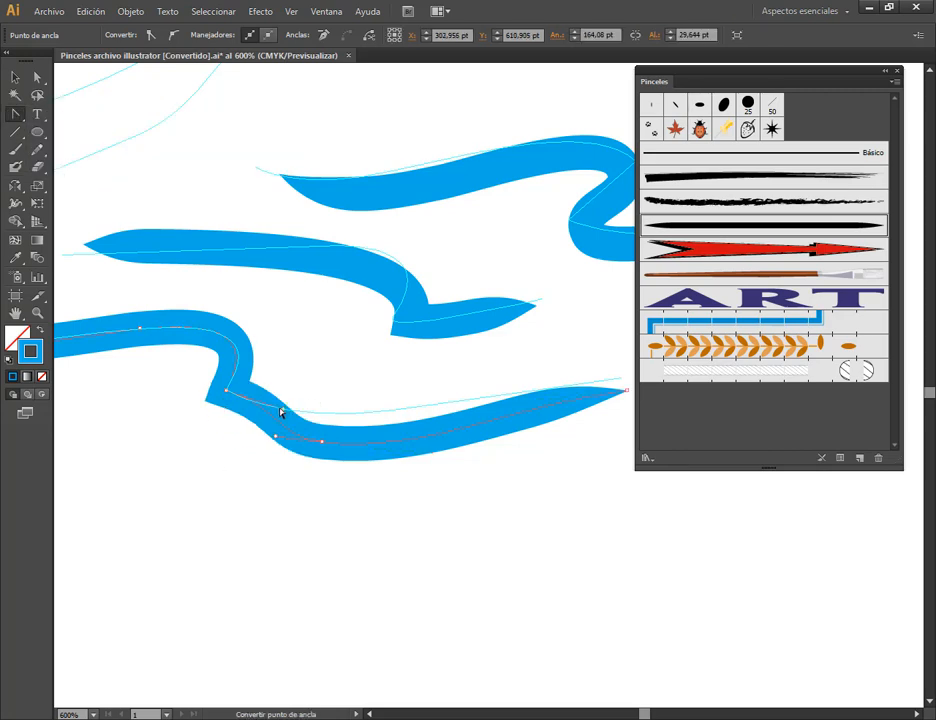
Detach the Pen tool group as a floating palette and delete the extra anchor just past the lowest wave's bend.
drag(15, 113, 298, 137)
drag(80, 125, 263, 113)
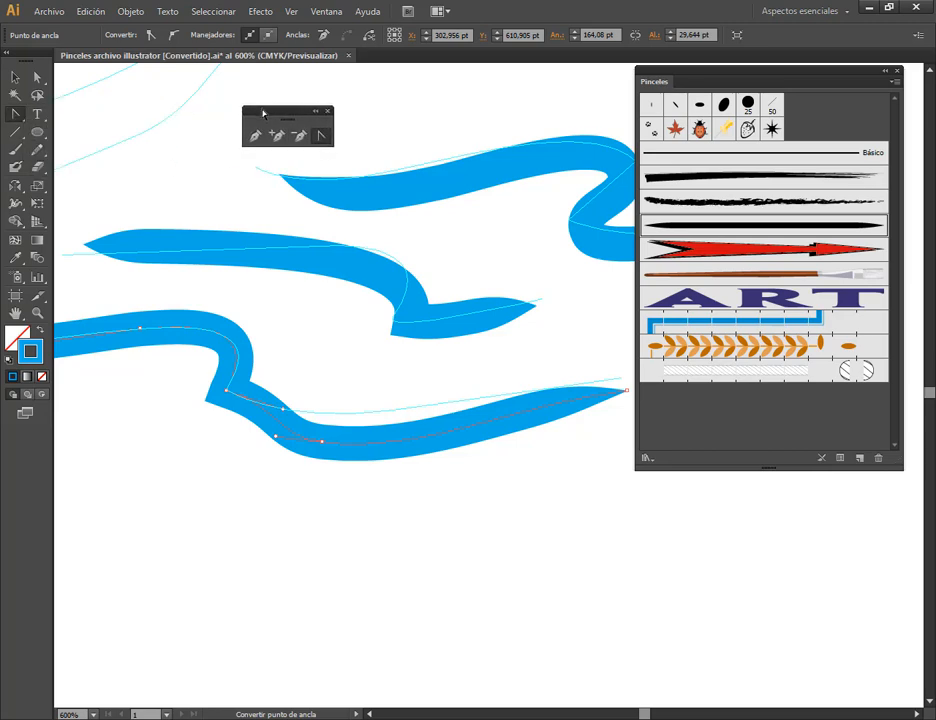
click(298, 135)
click(323, 443)
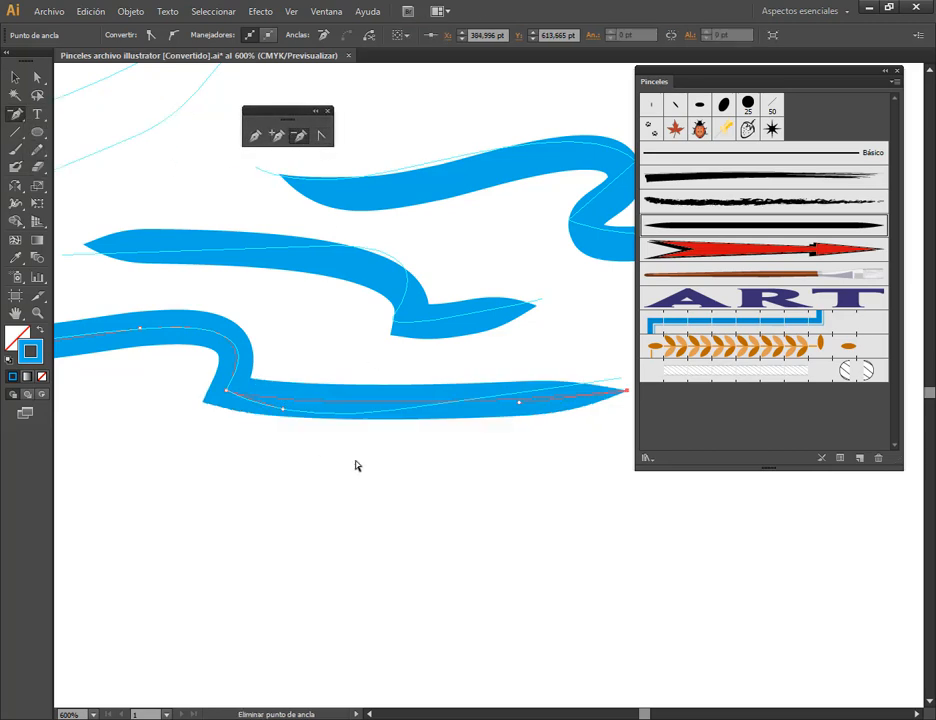
Move the lowest wave's end anchor up to the guide and lengthen the bend handle so the tail follows the guide curve.
key(space)
drag(484, 483, 405, 495)
click(37, 79)
click(548, 402)
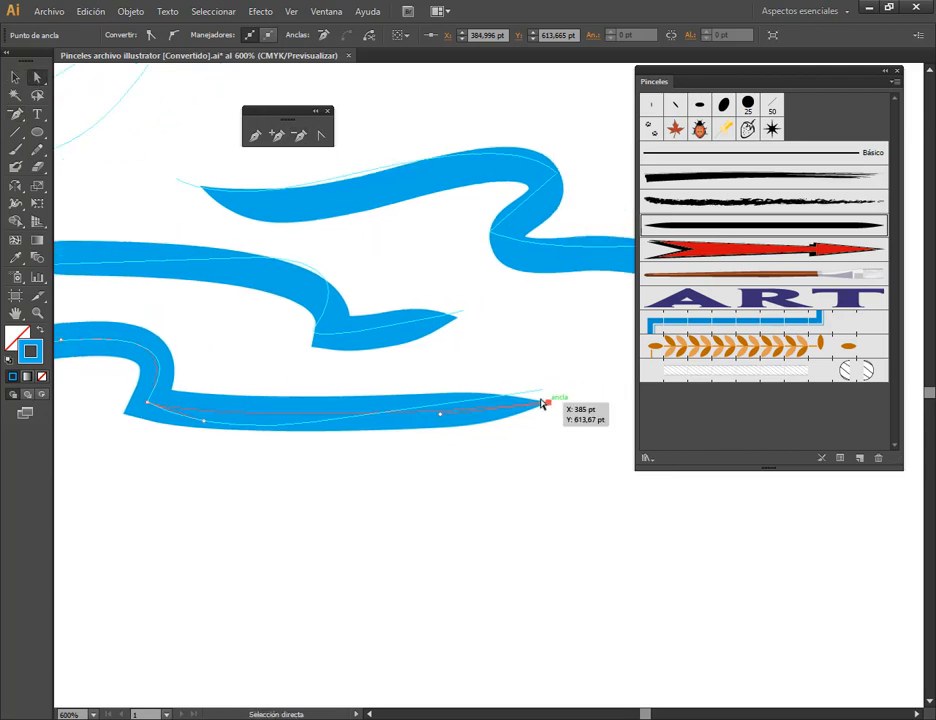
drag(548, 402, 547, 389)
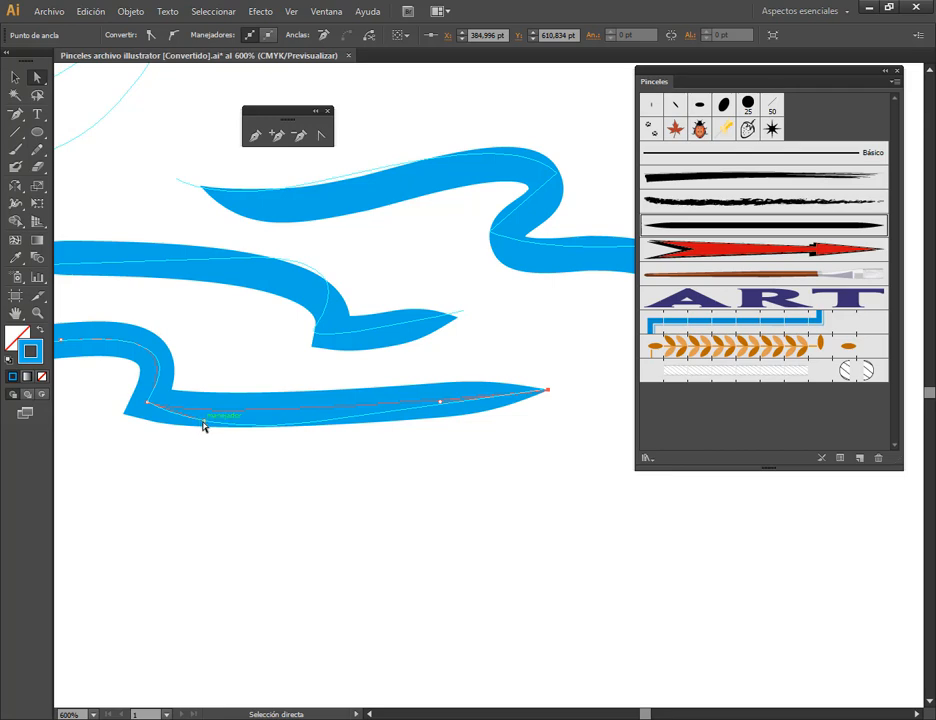
mouse_move(203, 424)
mouse_down()
mouse_move(259, 459)
mouse_move(499, 531)
mouse_move(370, 478)
mouse_up()
Fit the middle wave to its guide by moving its start and bend anchors and reshaping the curve with their handles.
click(247, 345)
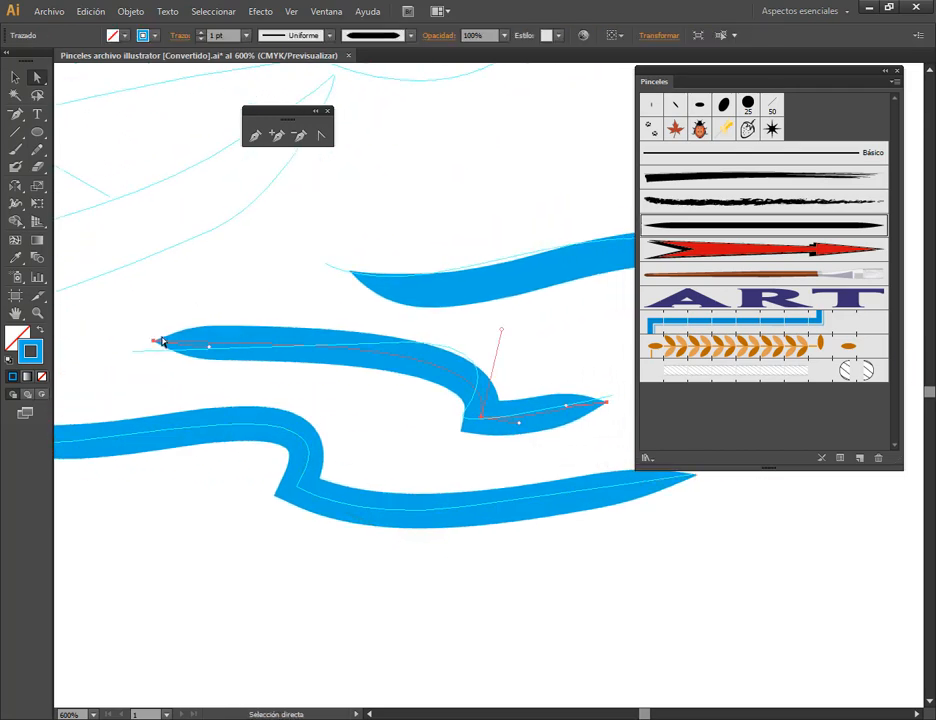
drag(160, 340, 136, 351)
drag(482, 417, 460, 418)
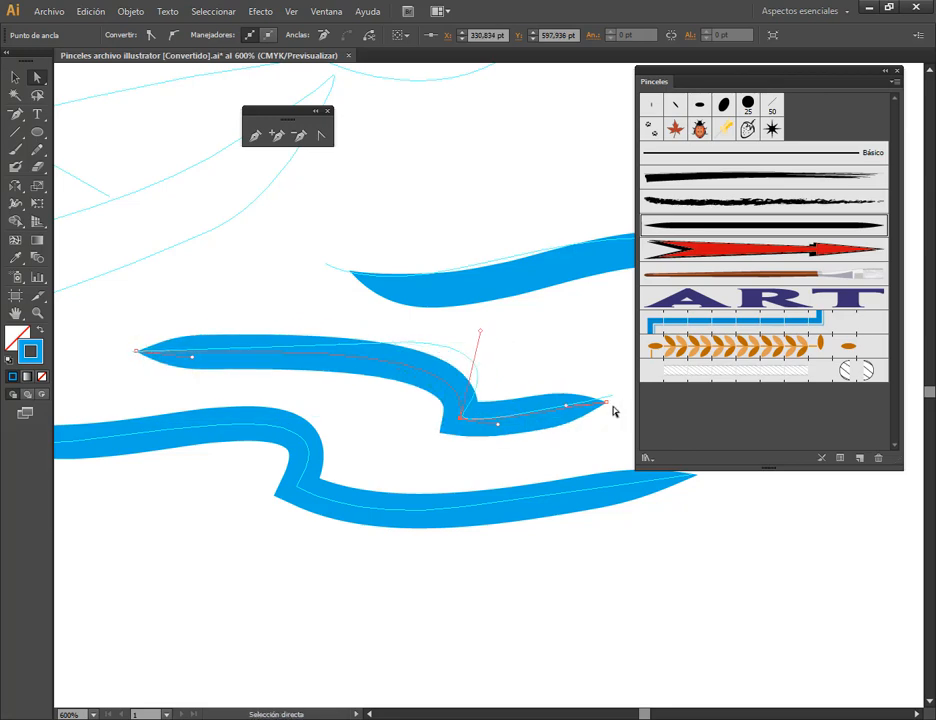
mouse_move(480, 332)
mouse_down()
mouse_move(552, 280)
mouse_move(560, 289)
mouse_up()
drag(193, 365, 200, 378)
Move the highest wave's start and two bend anchors onto the guide and delete the two extra anchors along its path.
drag(549, 453, 311, 529)
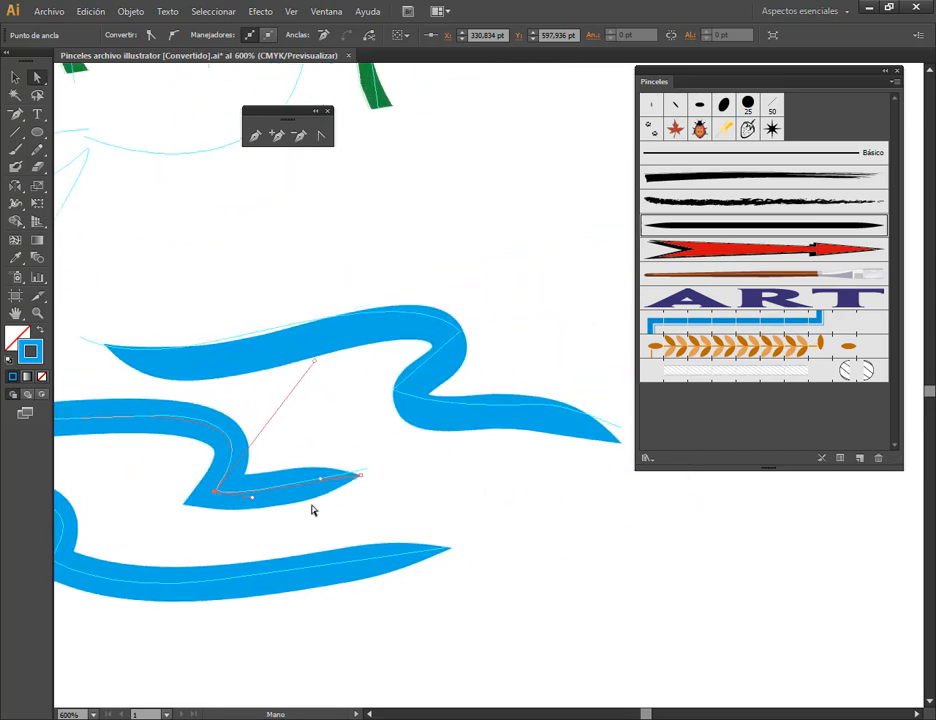
click(119, 364)
drag(103, 344, 79, 336)
drag(445, 336, 461, 328)
drag(412, 405, 393, 389)
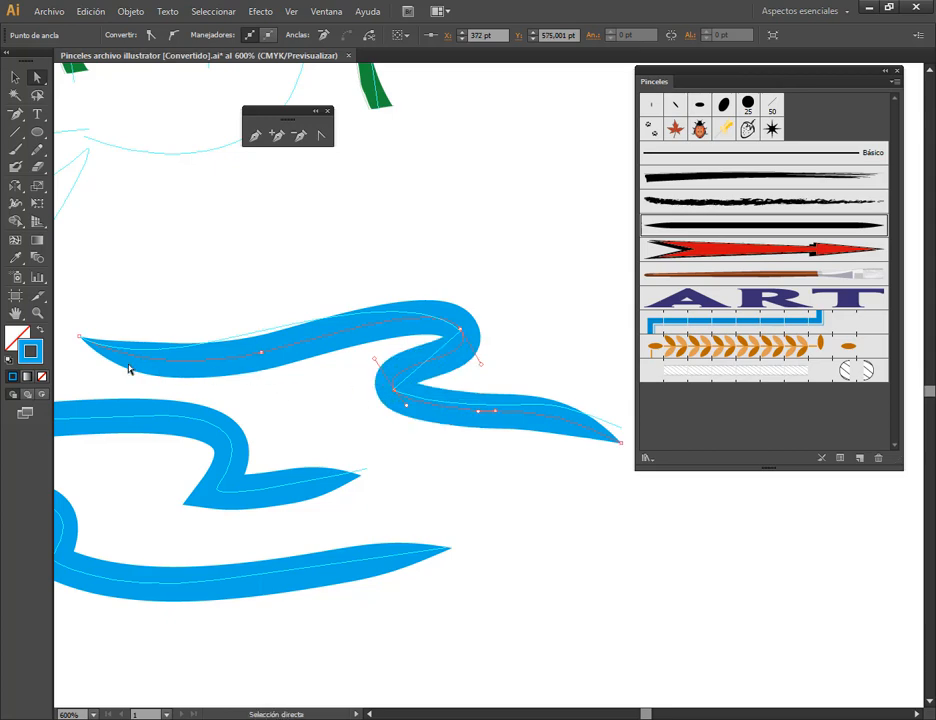
click(299, 135)
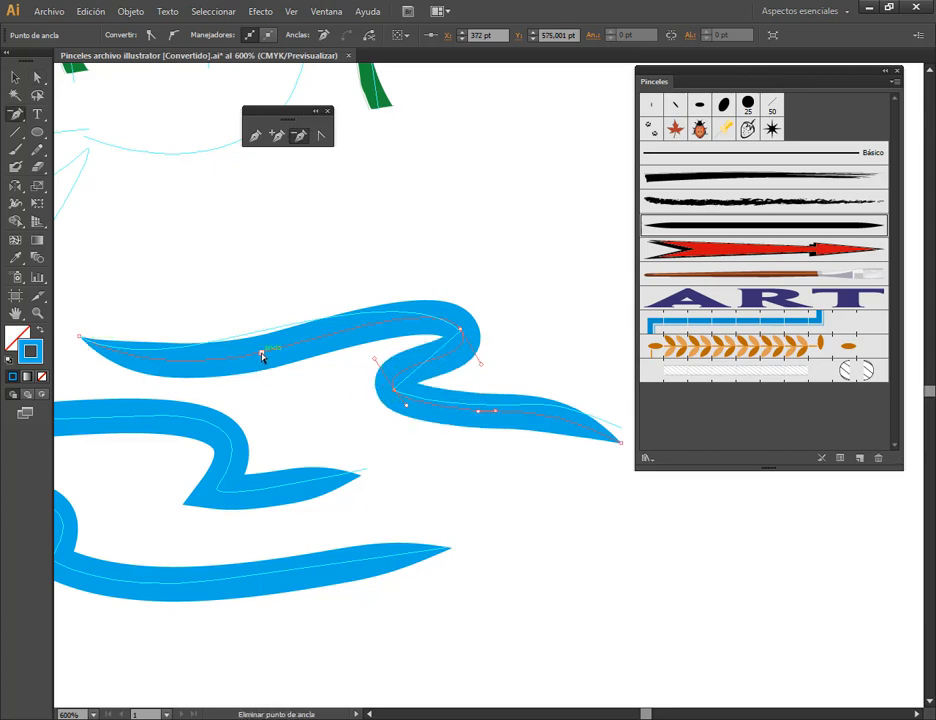
click(261, 353)
click(495, 411)
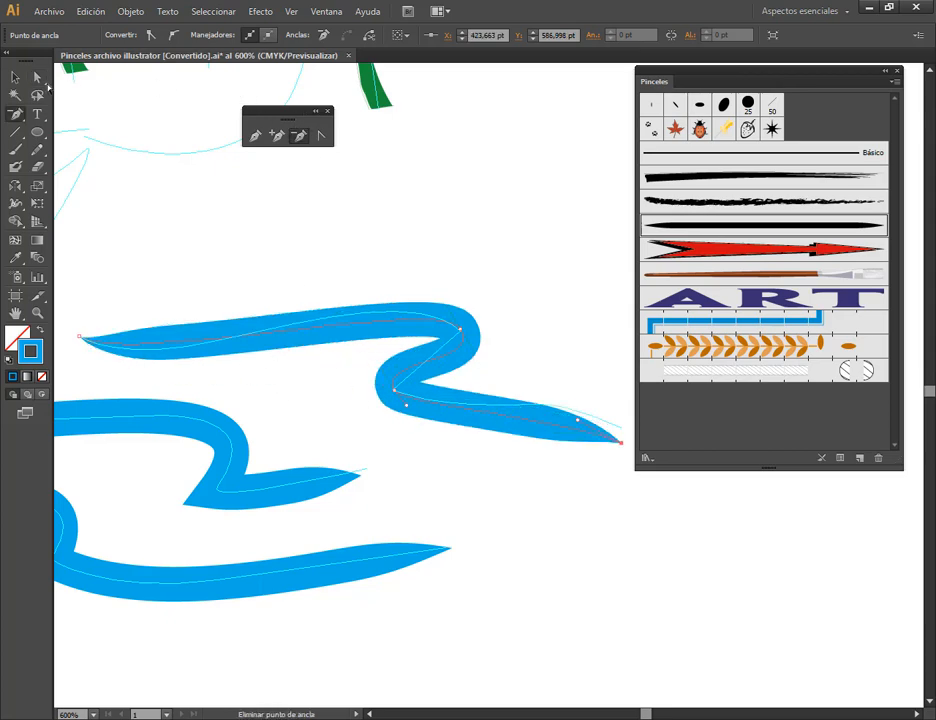
Reshape the first stretch of the highest wave to match the guide by adjusting the start and first bend handles.
click(37, 77)
click(79, 336)
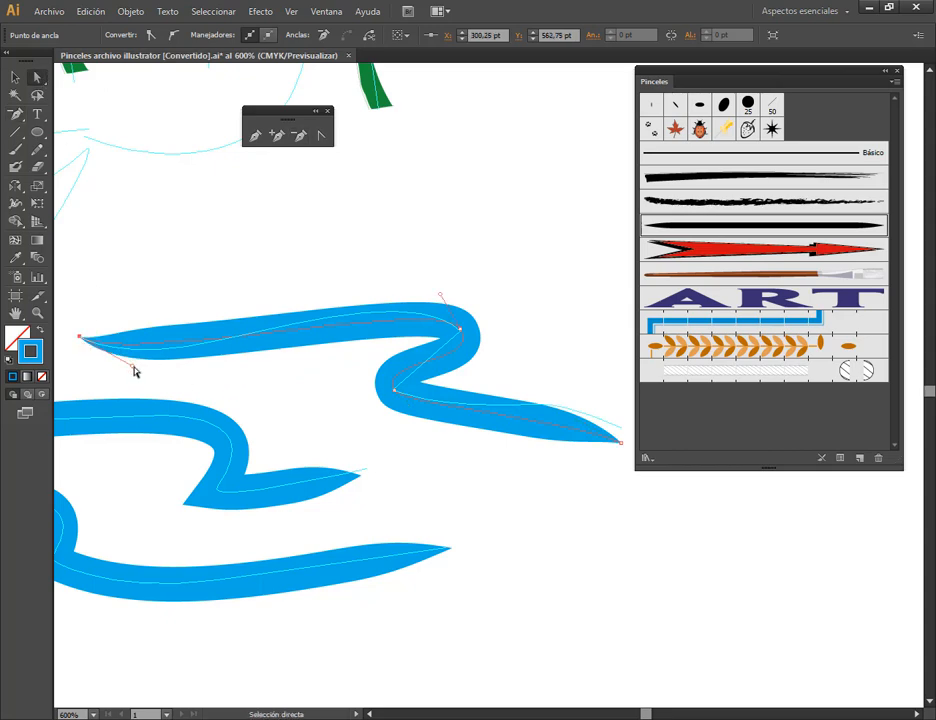
drag(131, 368, 137, 392)
drag(440, 295, 360, 271)
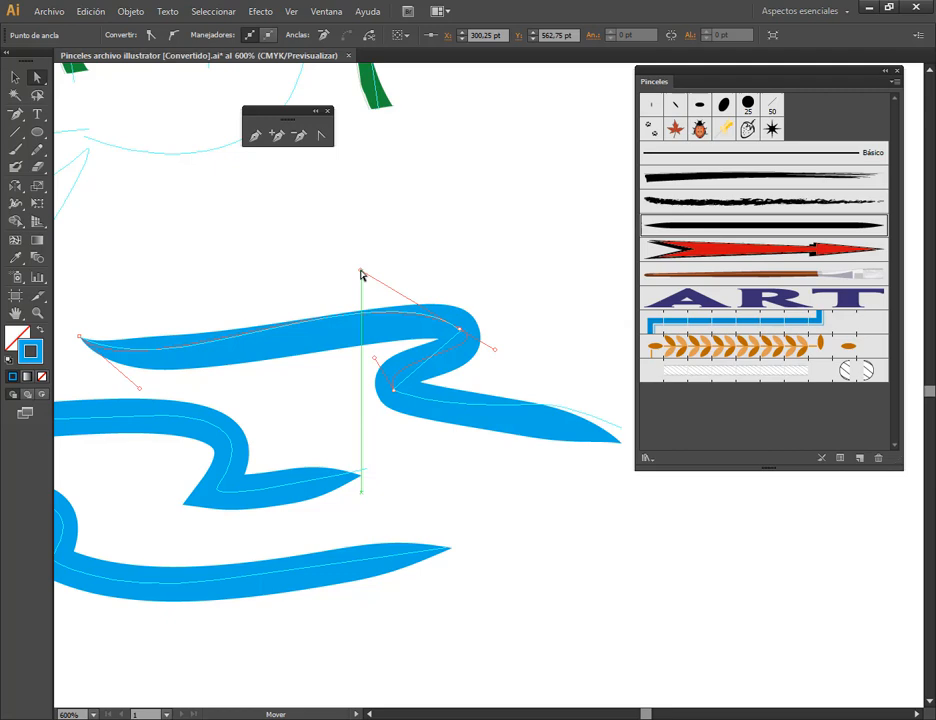
Convert both bends of the highest wave into sharp corners by breaking their handles with the Convert Anchor Point tool.
click(321, 135)
key(a)
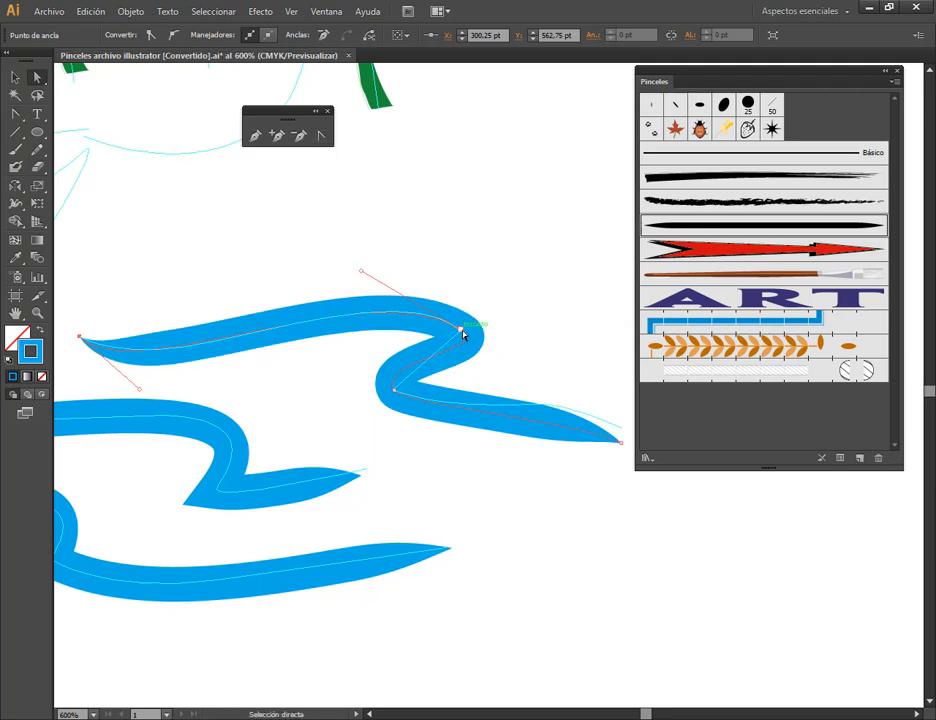
click(461, 329)
click(321, 136)
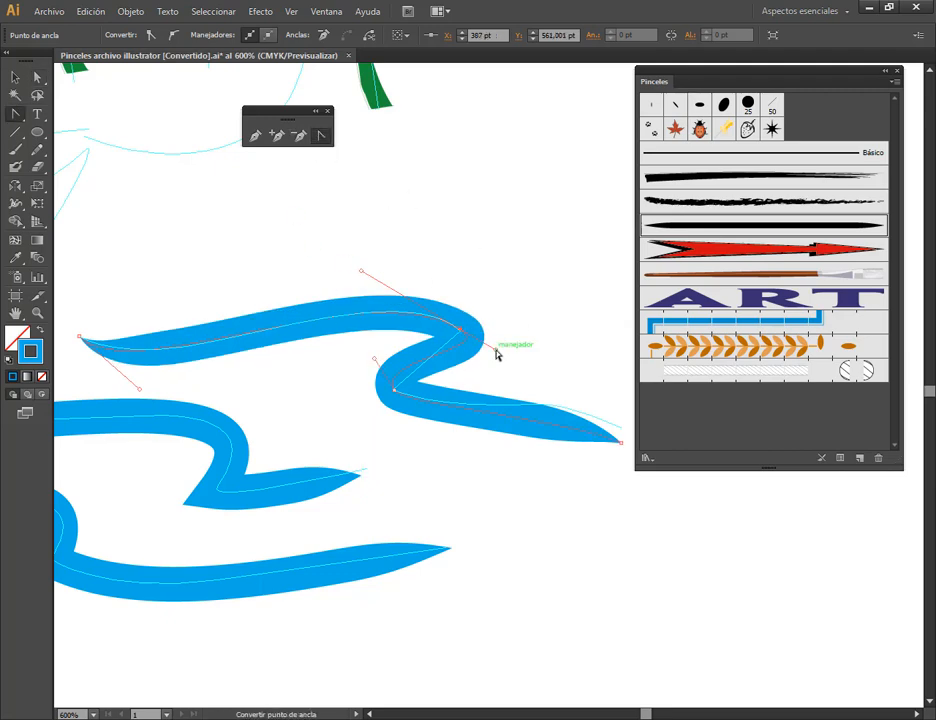
drag(496, 349, 450, 342)
drag(374, 358, 417, 371)
Curve the highest wave's tail with handles on its end anchor, fit it to the guide, and deselect the wave.
mouse_move(617, 457)
mouse_down()
mouse_move(483, 459)
mouse_move(499, 460)
mouse_move(495, 495)
mouse_move(533, 485)
mouse_up()
key(a)
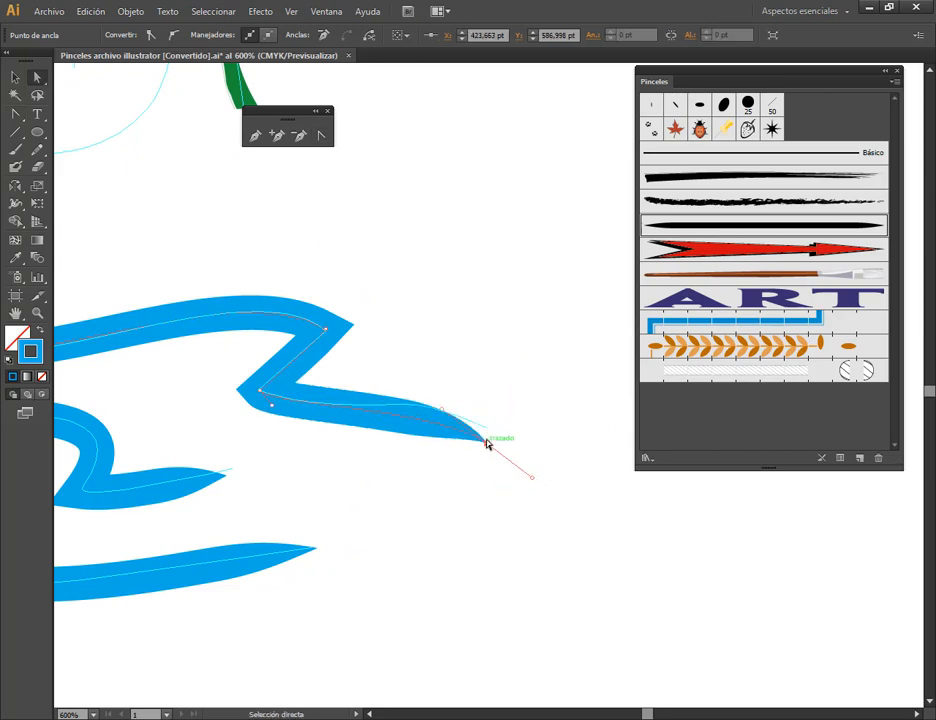
drag(487, 447, 483, 428)
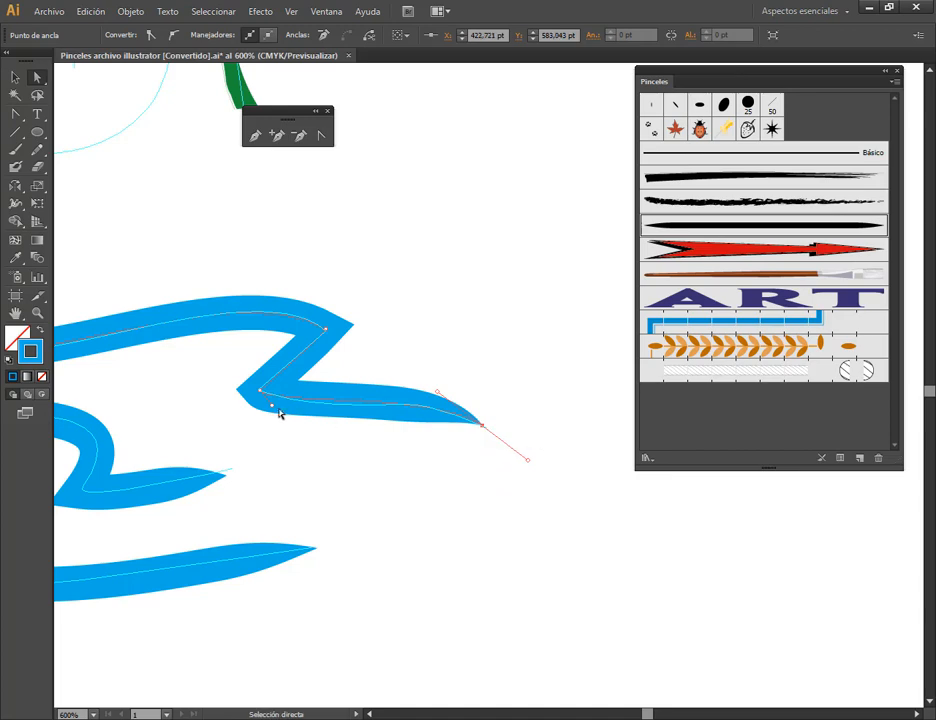
drag(273, 407, 291, 416)
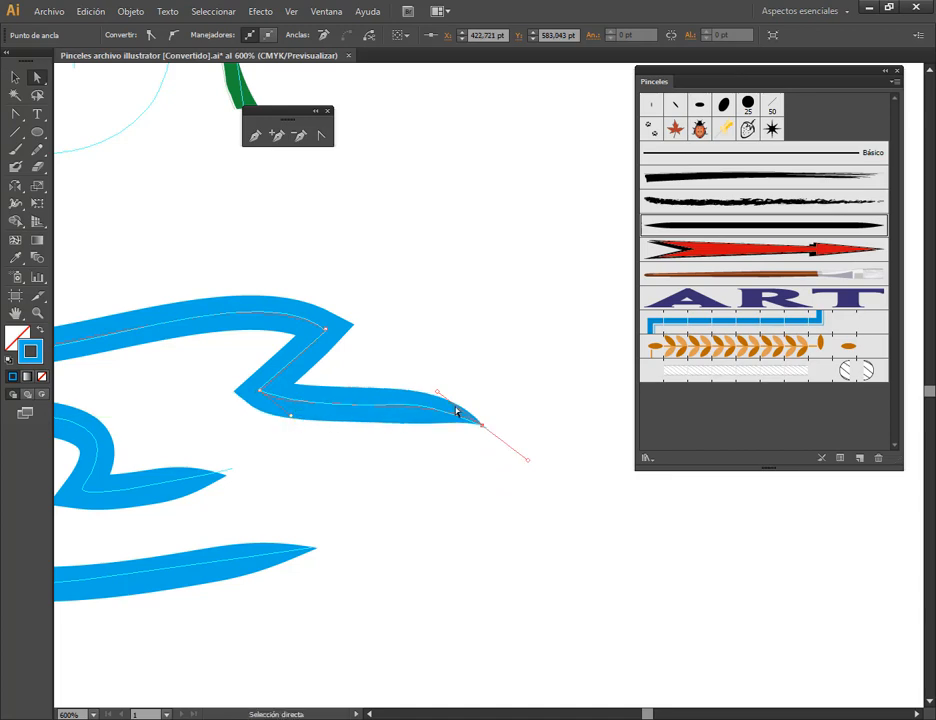
key(v)
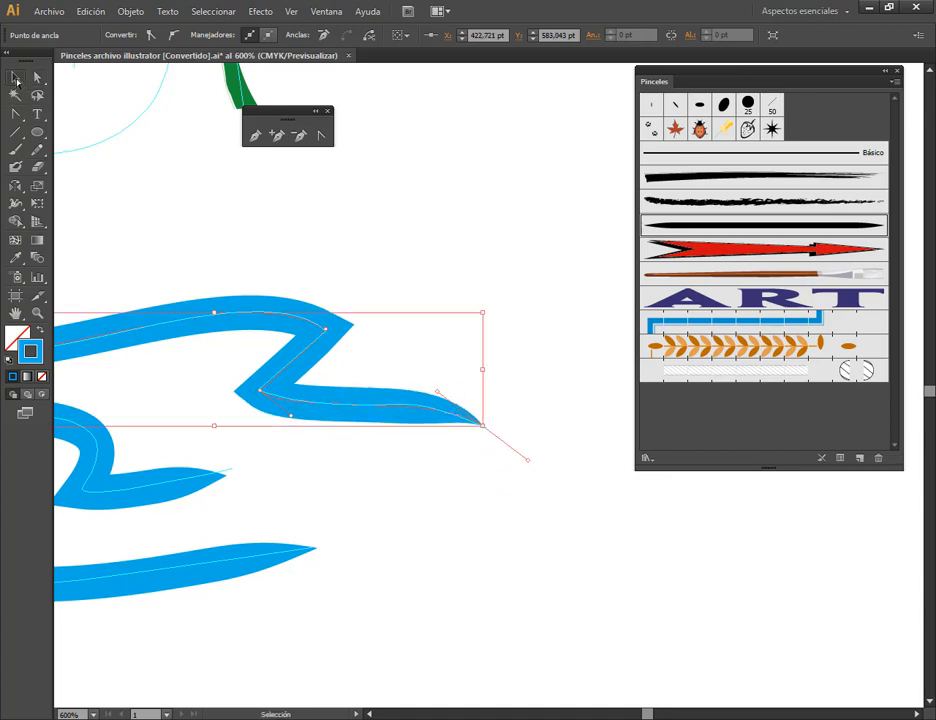
click(382, 309)
Save the drawing as "Pinceles archivo illustrator [Convertido].ai" in the Illustrator folder, using the Illustrator CS6 version.
scroll(385, 325, down, 2)
scroll(495, 490, down, 2)
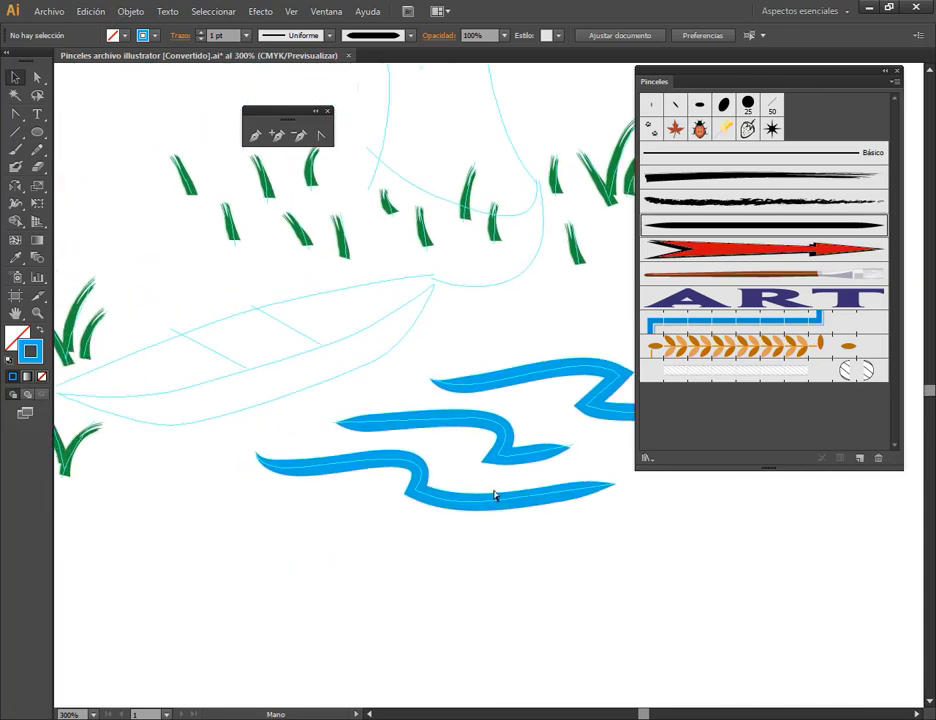
scroll(554, 515, down, 1)
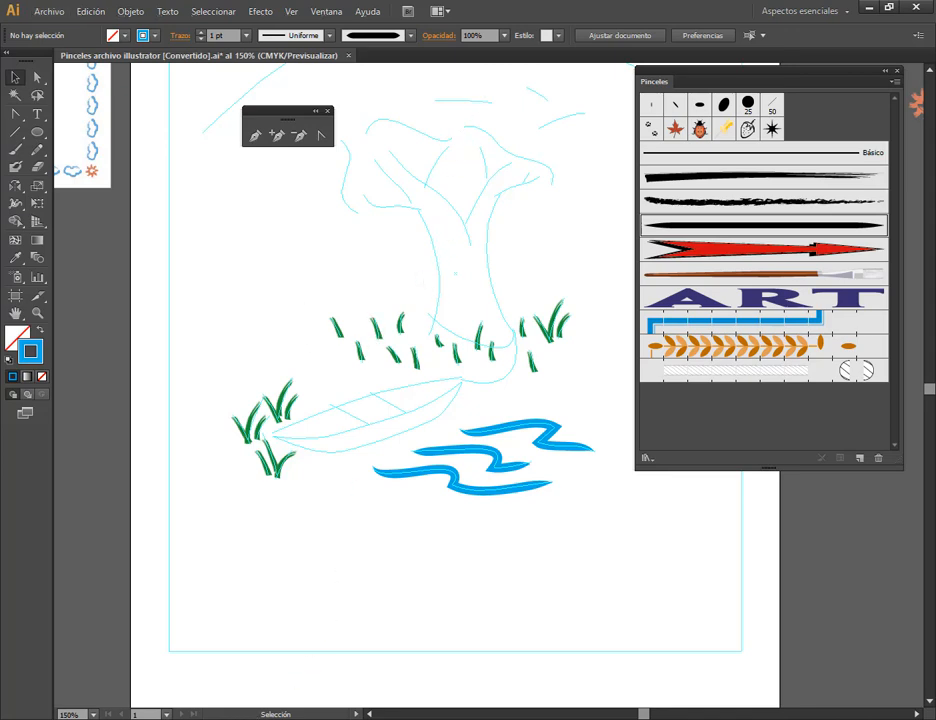
click(40, 10)
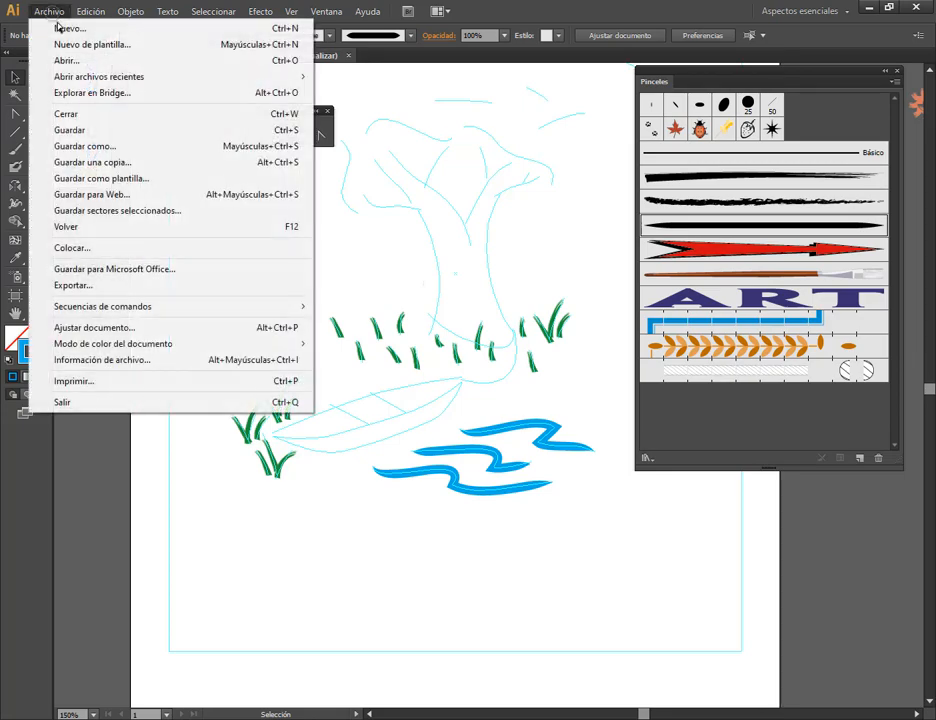
click(84, 145)
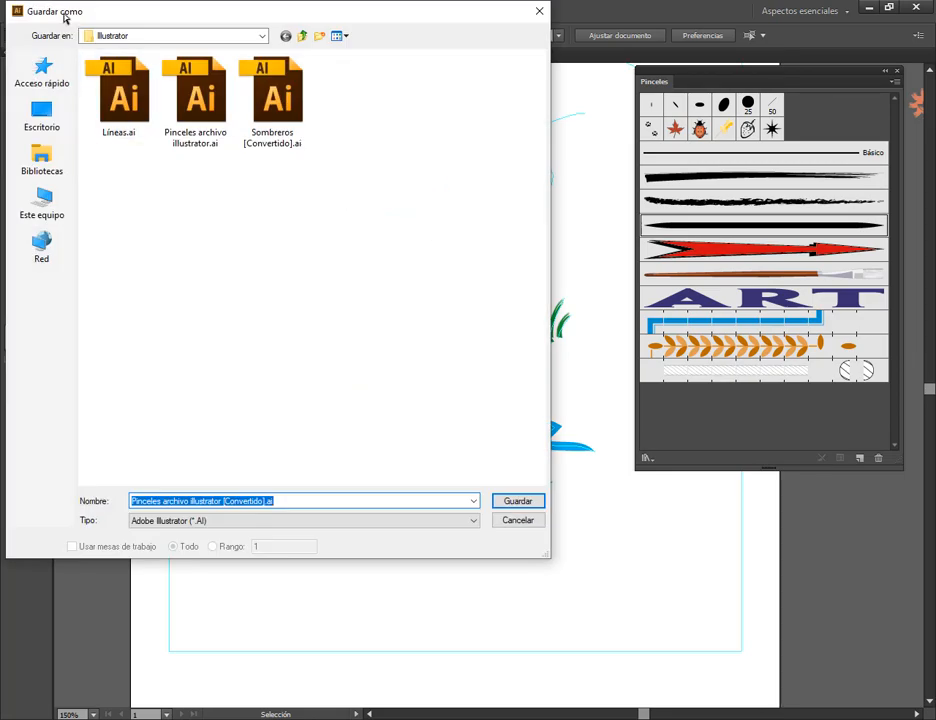
click(511, 502)
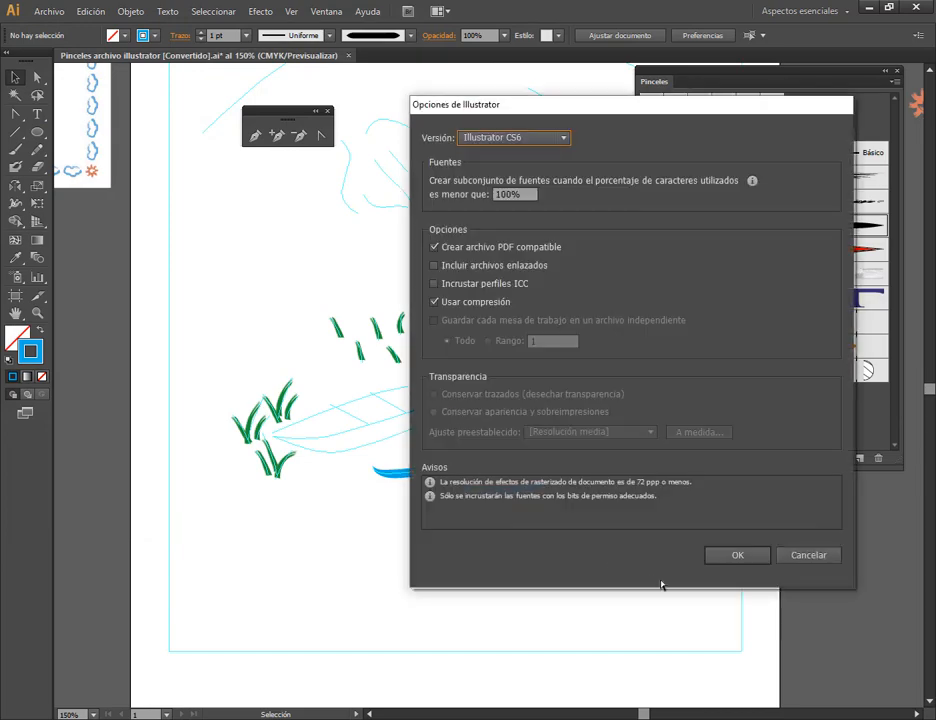
click(712, 557)
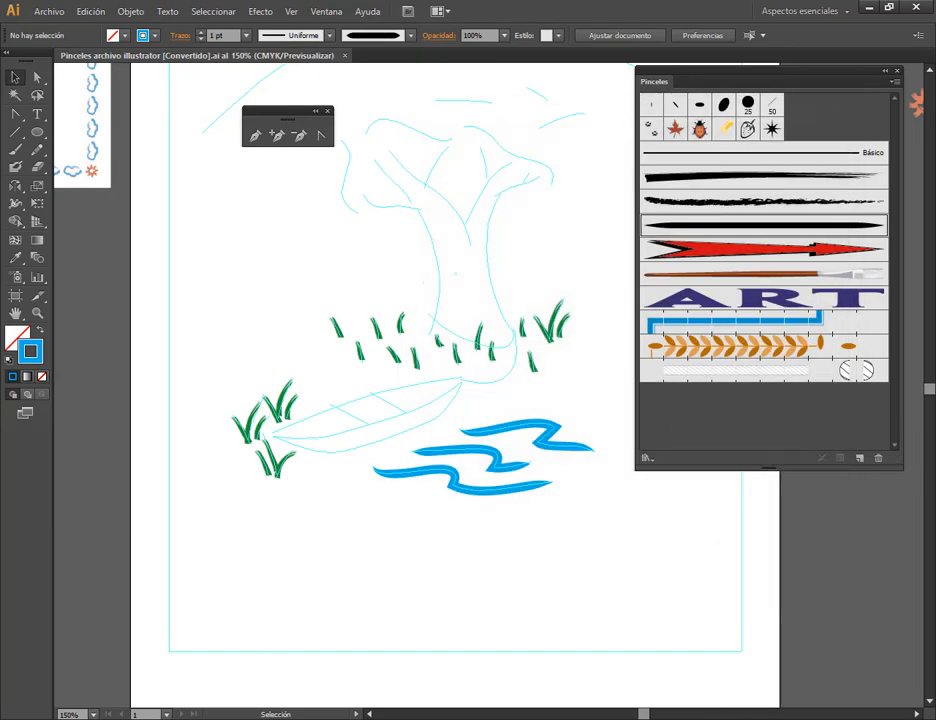
Check the class chat in the Google Meet call window and return to the Illustrator drawing.
click(115, 668)
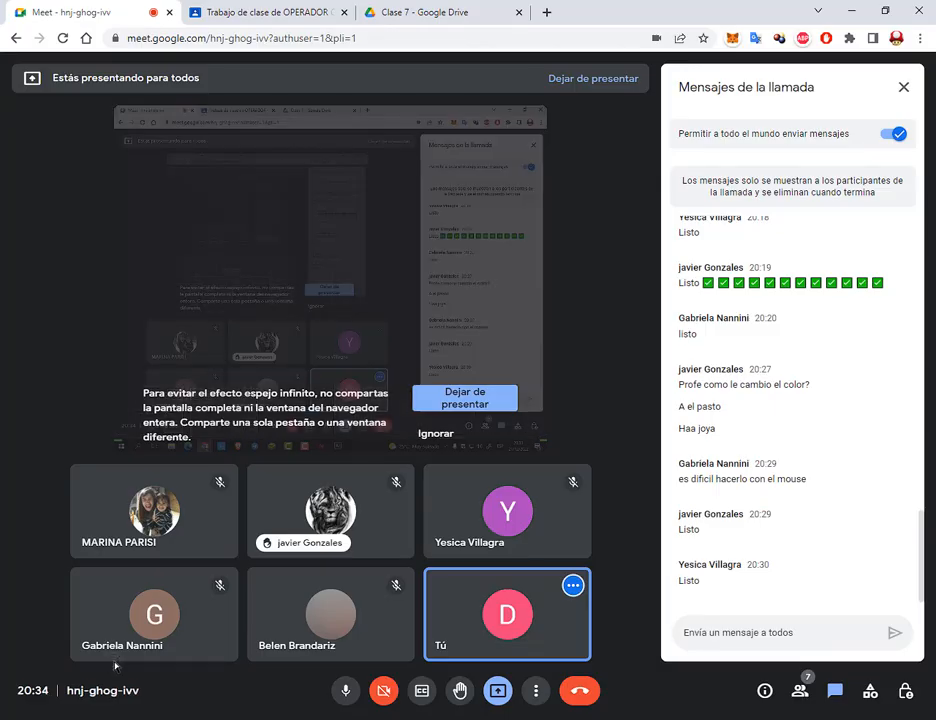
click(851, 11)
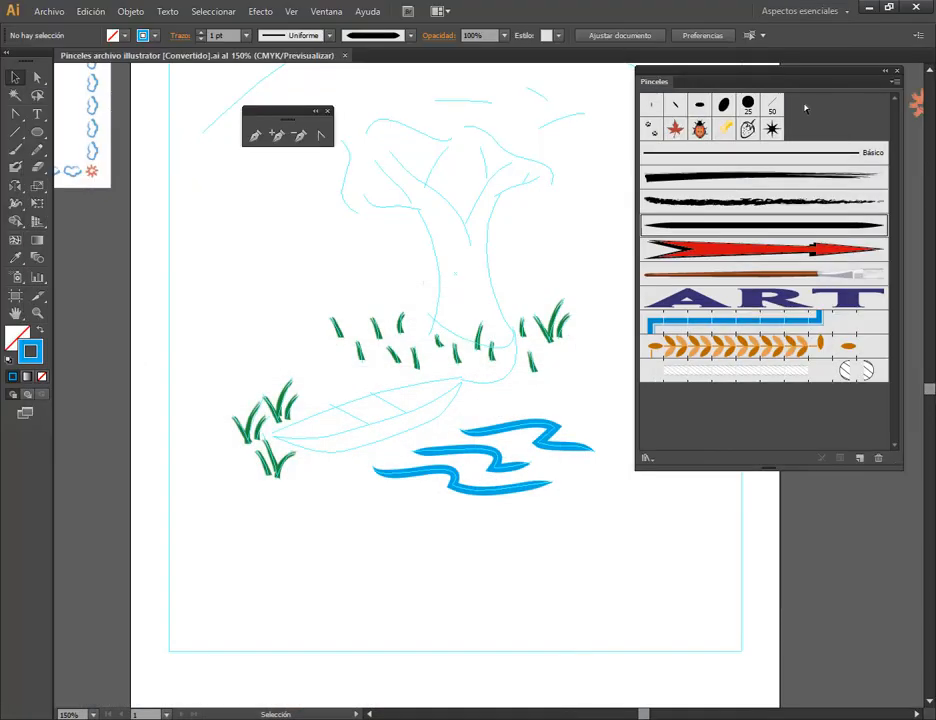
Examine the reference boat's outline, cross benches and coloured lower hull, and return to the guide drawing.
double_click(770, 227)
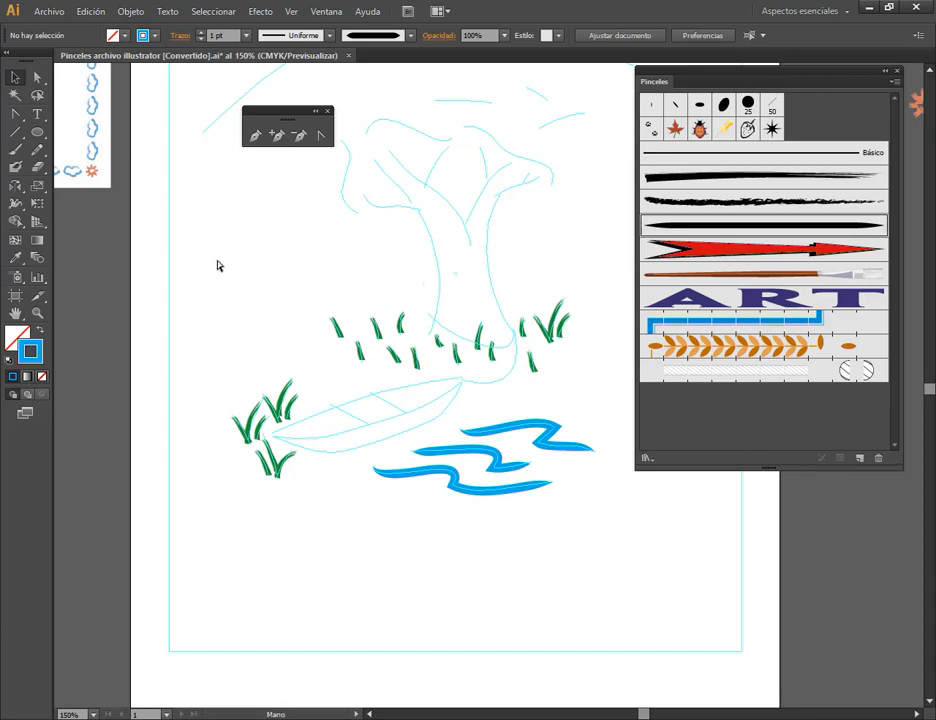
mouse_move(217, 265)
mouse_down()
mouse_move(455, 488)
mouse_move(504, 509)
mouse_up()
scroll(213, 317, up, 4)
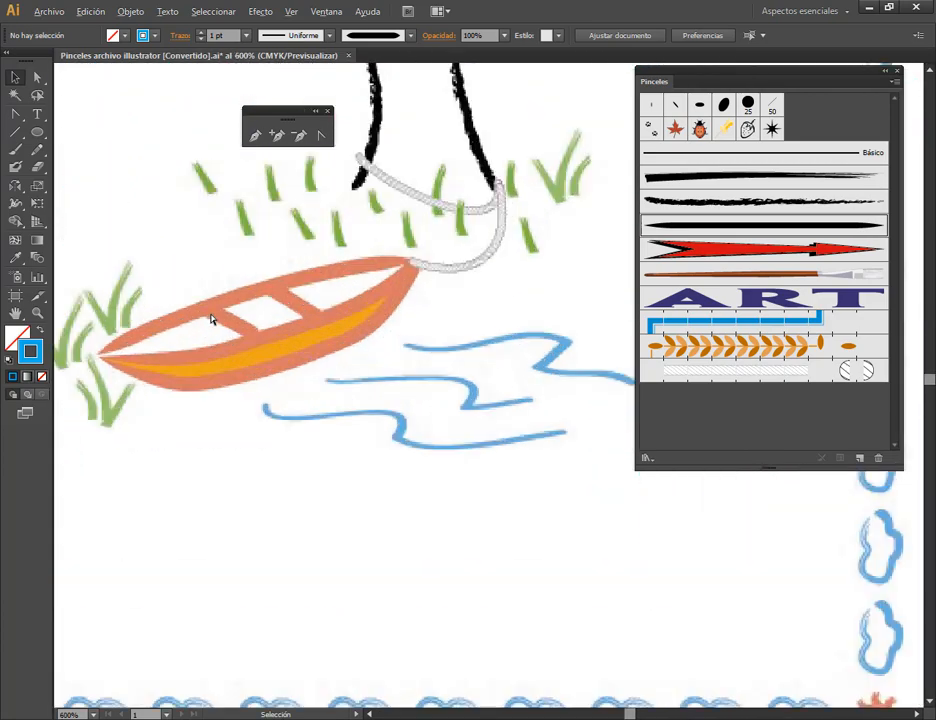
mouse_move(185, 202)
mouse_down()
mouse_move(219, 298)
mouse_move(236, 318)
mouse_up()
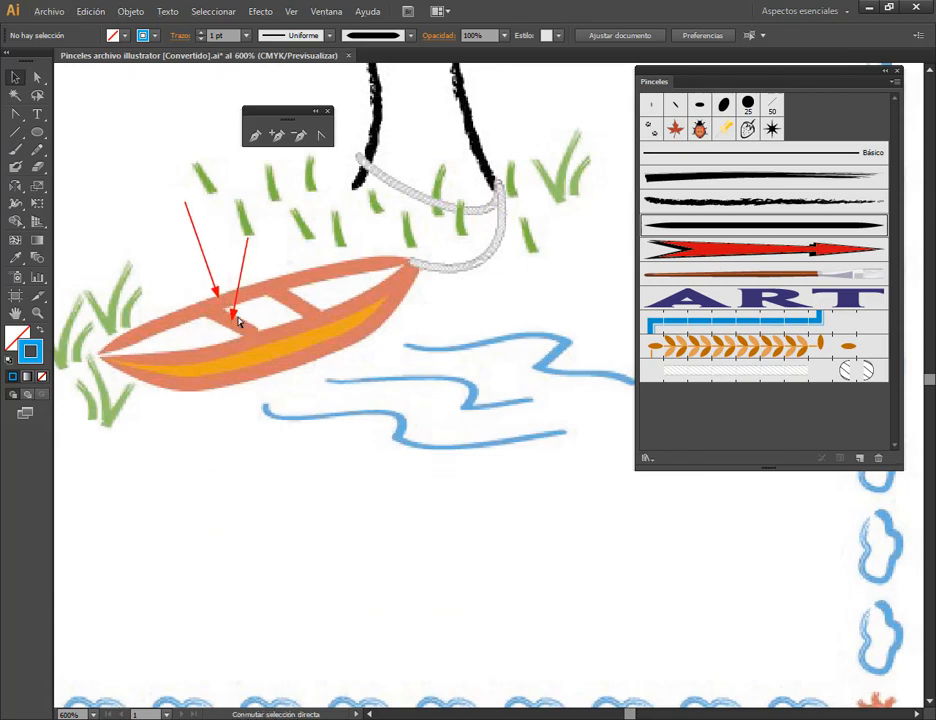
drag(296, 220, 290, 298)
drag(238, 487, 229, 378)
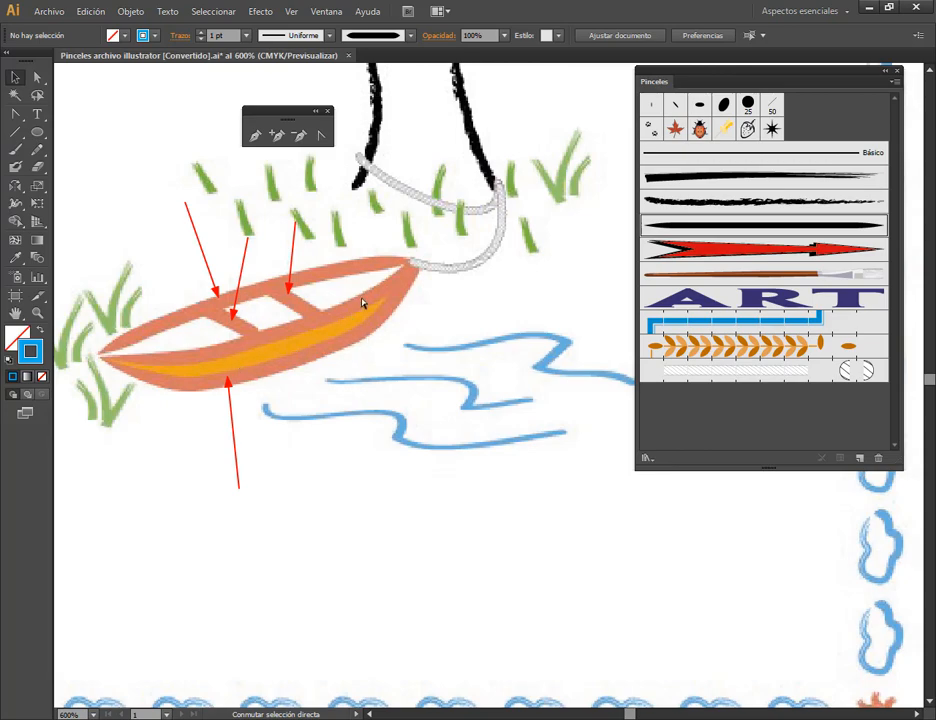
key(Escape)
scroll(321, 460, down, 3)
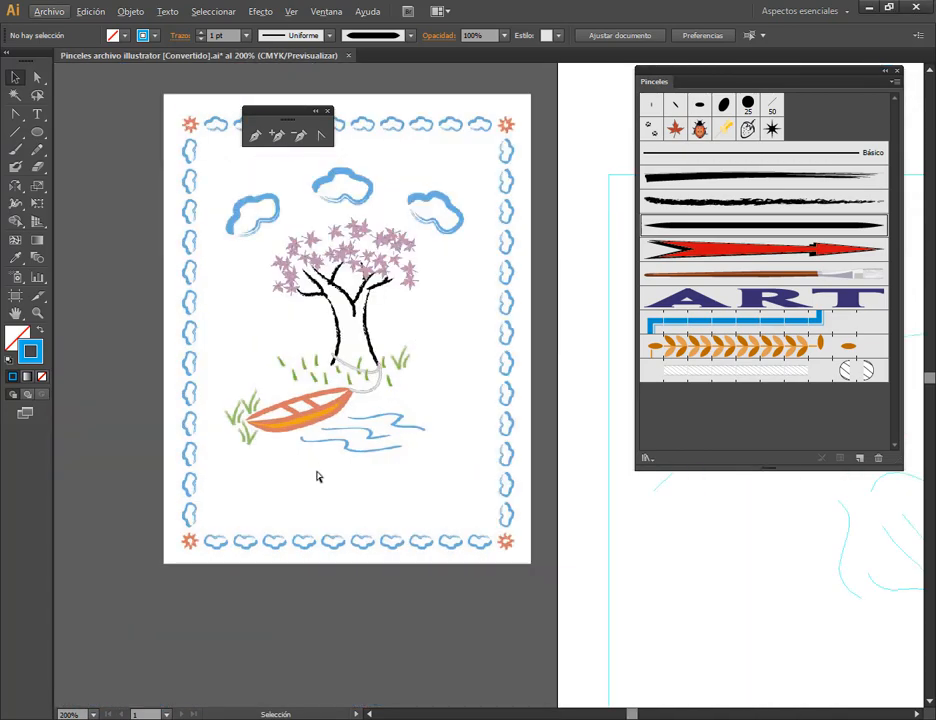
mouse_move(677, 568)
mouse_down()
mouse_move(660, 574)
mouse_move(272, 395)
mouse_up()
scroll(381, 394, down, 3)
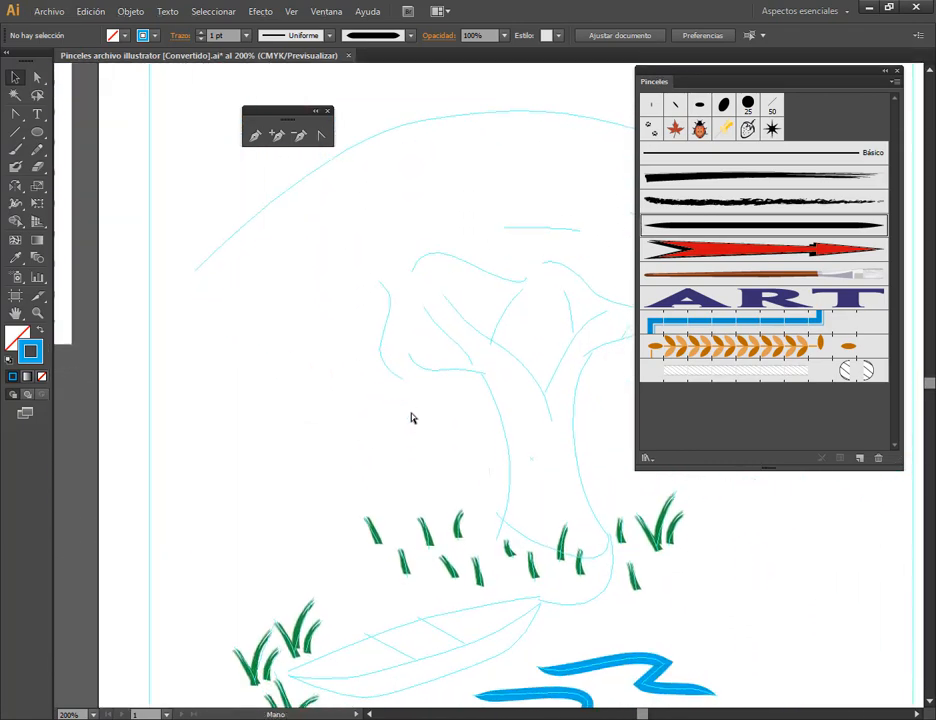
Set up the Paintbrush with a red stroke (C=15 M=100 Y=100 K=0) and a yellow fill (C=19.61 M=0 Y=94.51 K=0).
click(15, 148)
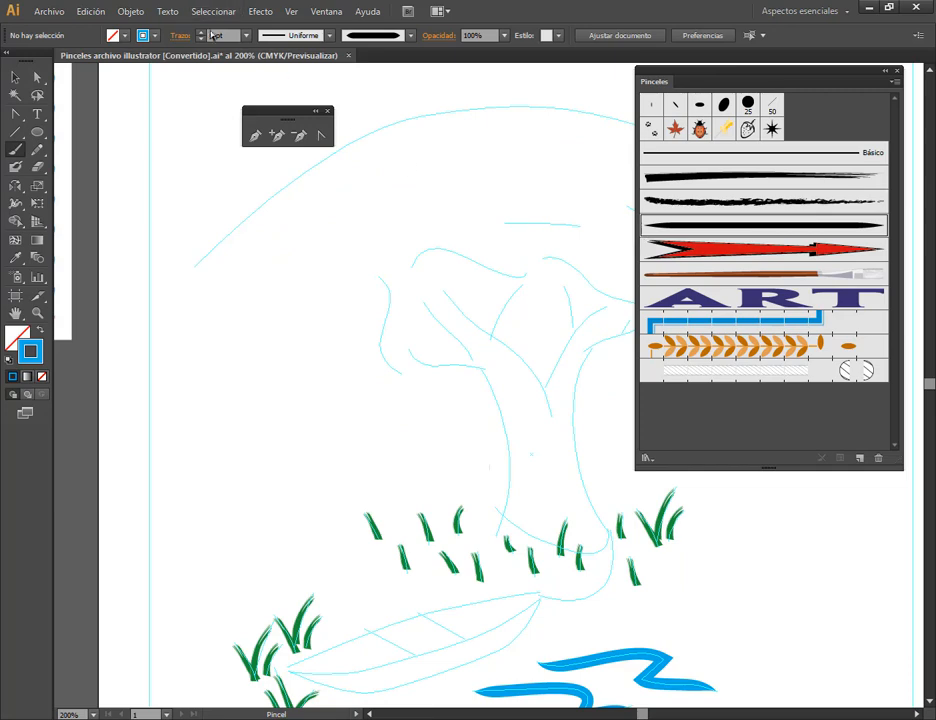
click(154, 36)
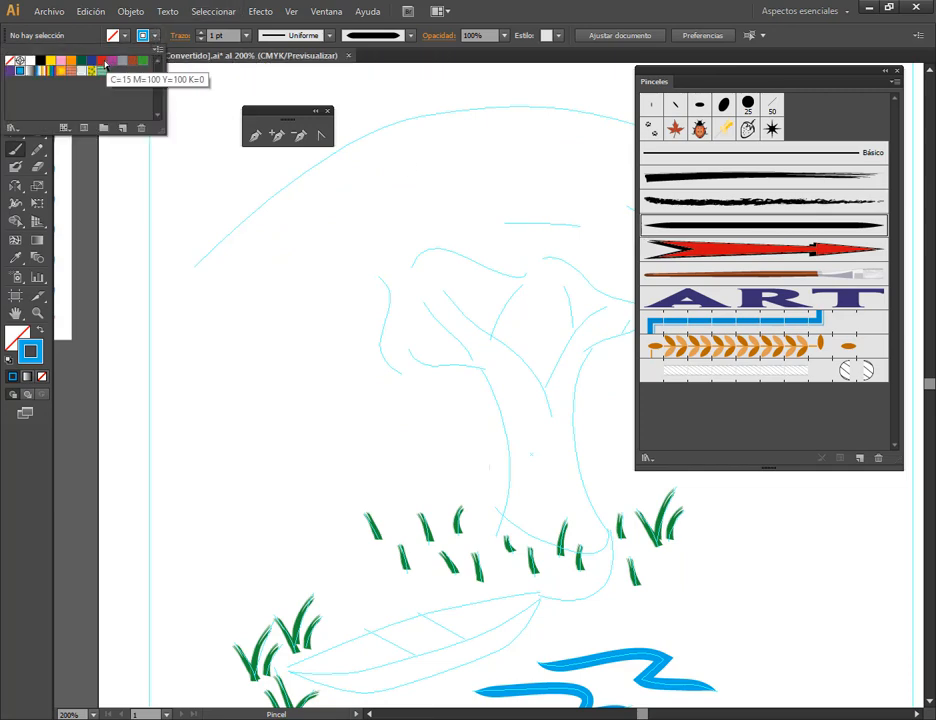
click(102, 61)
click(496, 15)
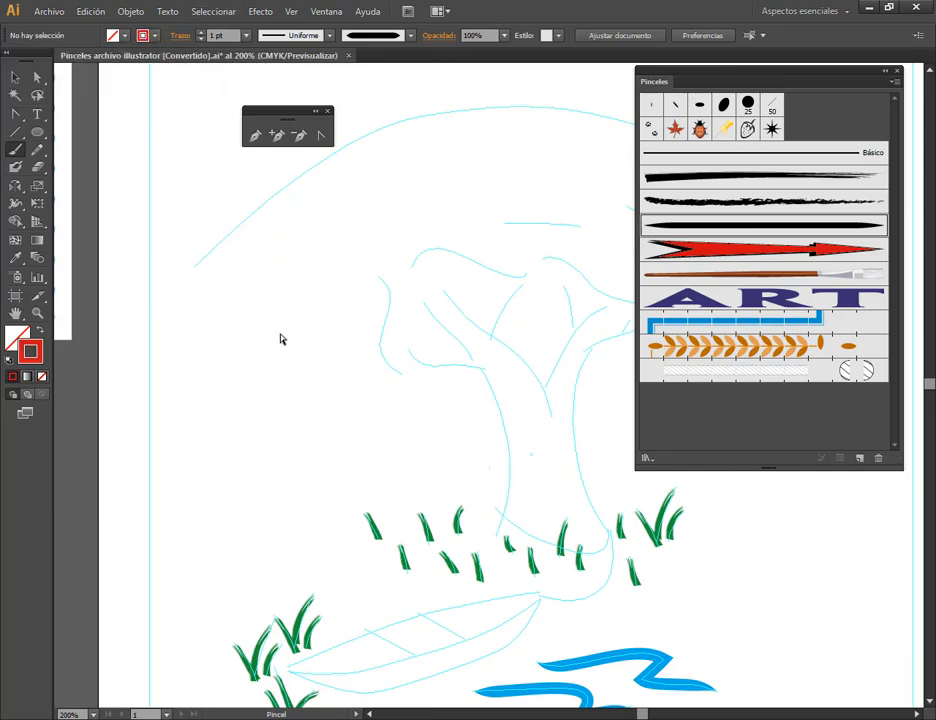
click(20, 336)
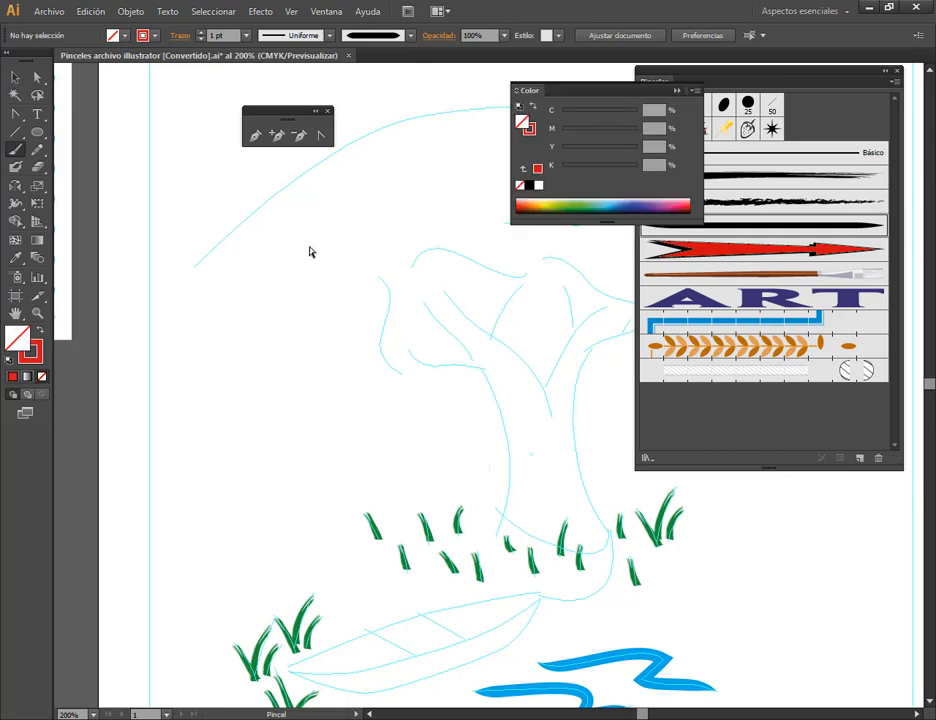
click(548, 207)
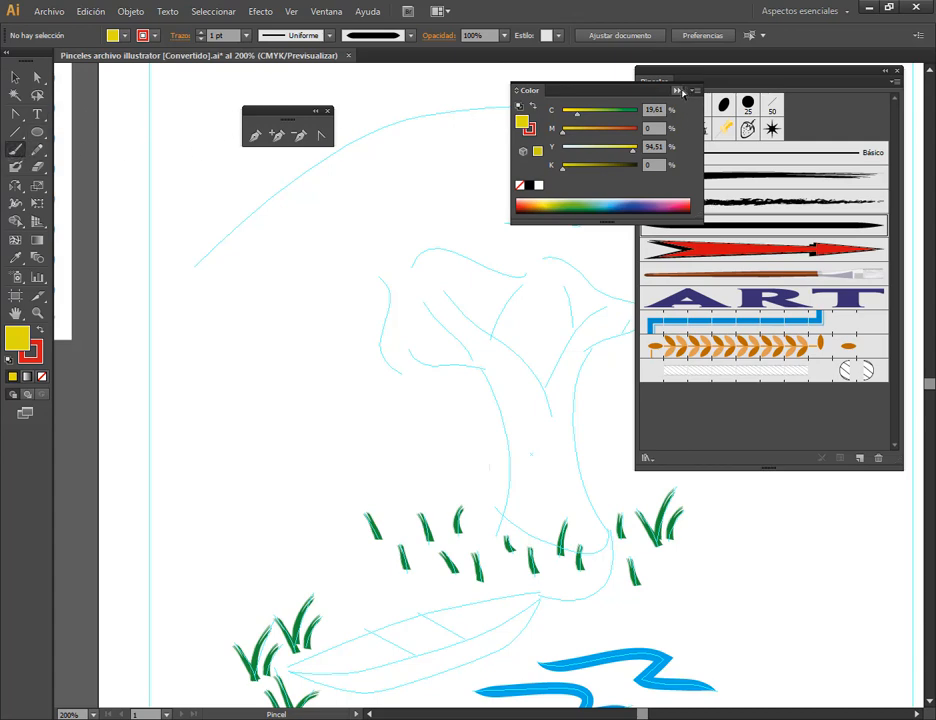
click(679, 91)
Paint red test strokes beside the tree: two short curves, an open rounded outline and a boat-shaped outline.
mouse_move(186, 402)
mouse_down()
mouse_move(176, 367)
mouse_move(182, 301)
mouse_move(199, 274)
mouse_up()
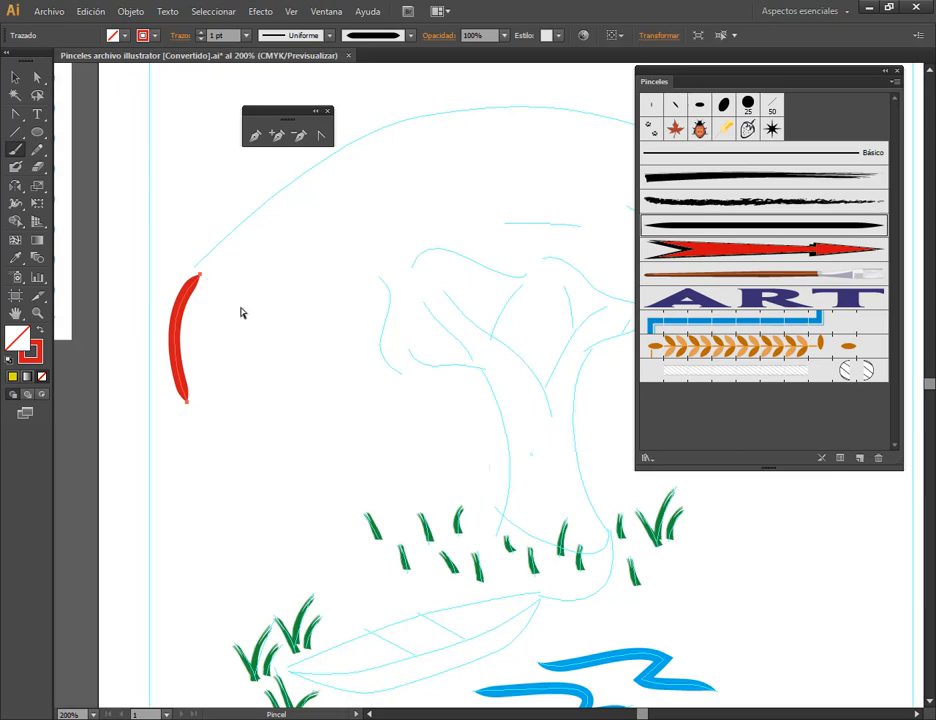
mouse_move(236, 373)
mouse_down()
mouse_move(239, 316)
mouse_move(267, 251)
mouse_up()
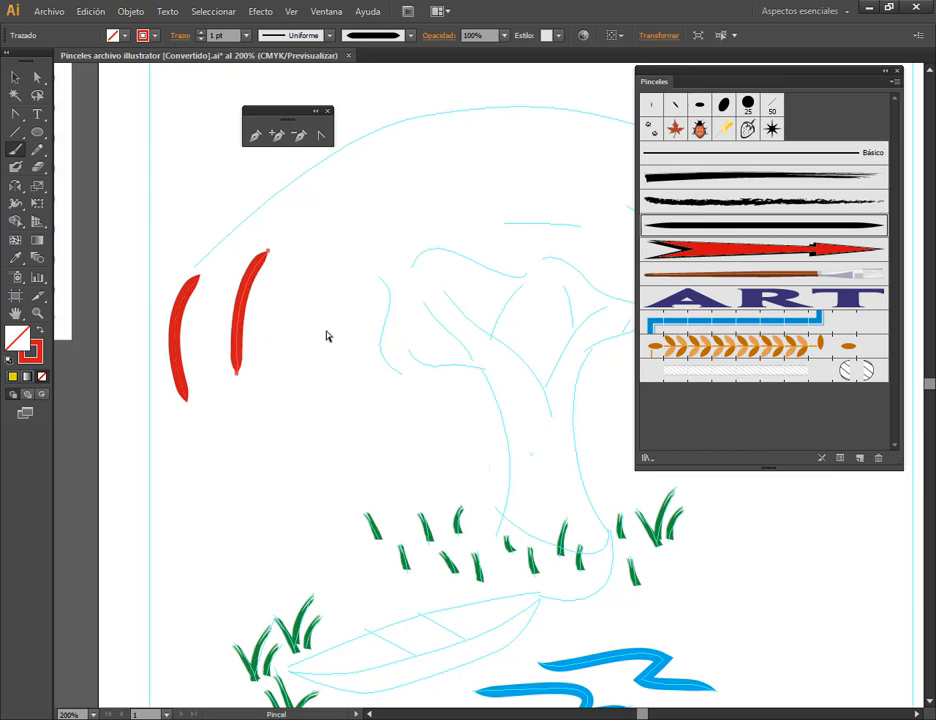
mouse_move(323, 320)
mouse_down()
mouse_move(339, 247)
mouse_move(465, 232)
mouse_move(470, 276)
mouse_move(437, 291)
mouse_move(343, 311)
mouse_up()
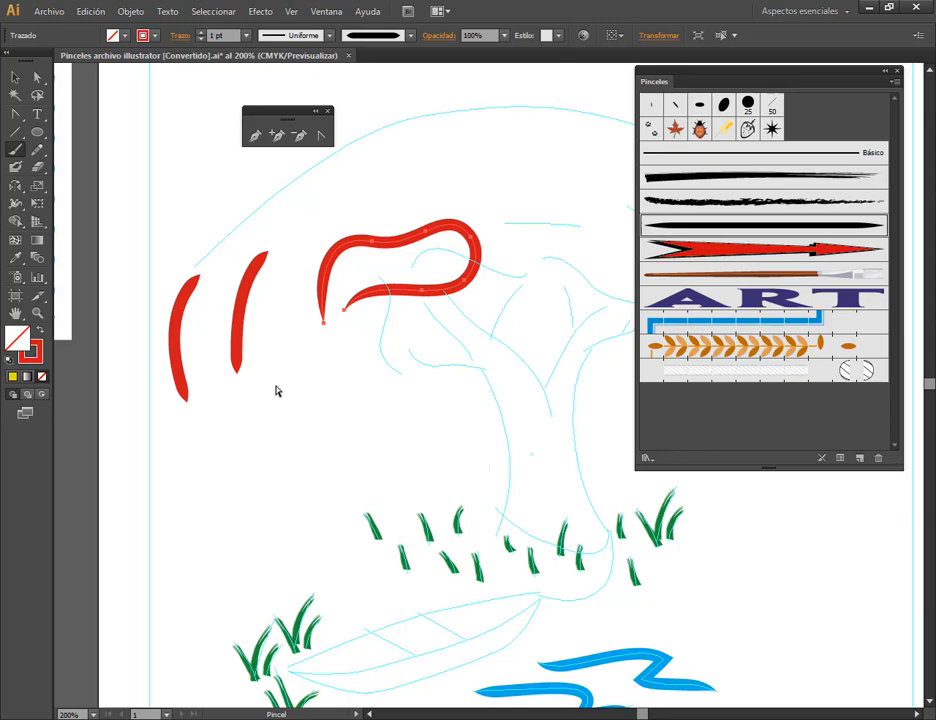
mouse_move(279, 391)
mouse_down()
mouse_move(355, 386)
mouse_move(435, 364)
mouse_move(510, 324)
mouse_move(462, 388)
mouse_move(414, 403)
mouse_move(347, 422)
mouse_move(292, 412)
mouse_move(265, 388)
mouse_move(279, 391)
mouse_up()
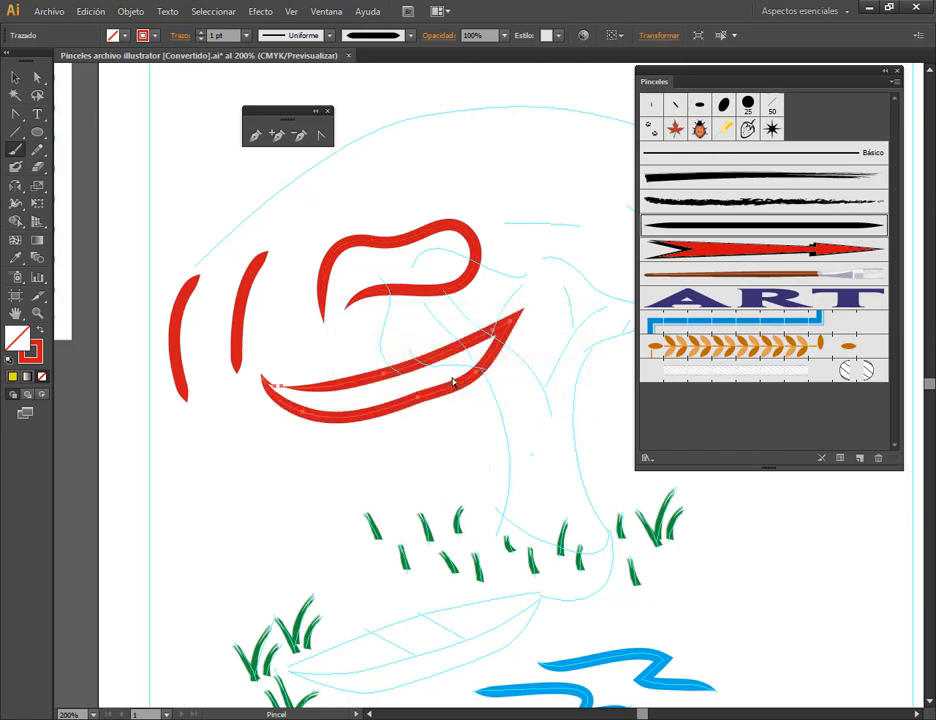
Apply the yellow fill to the boat-shaped test outline, and delete the shape.
click(12, 376)
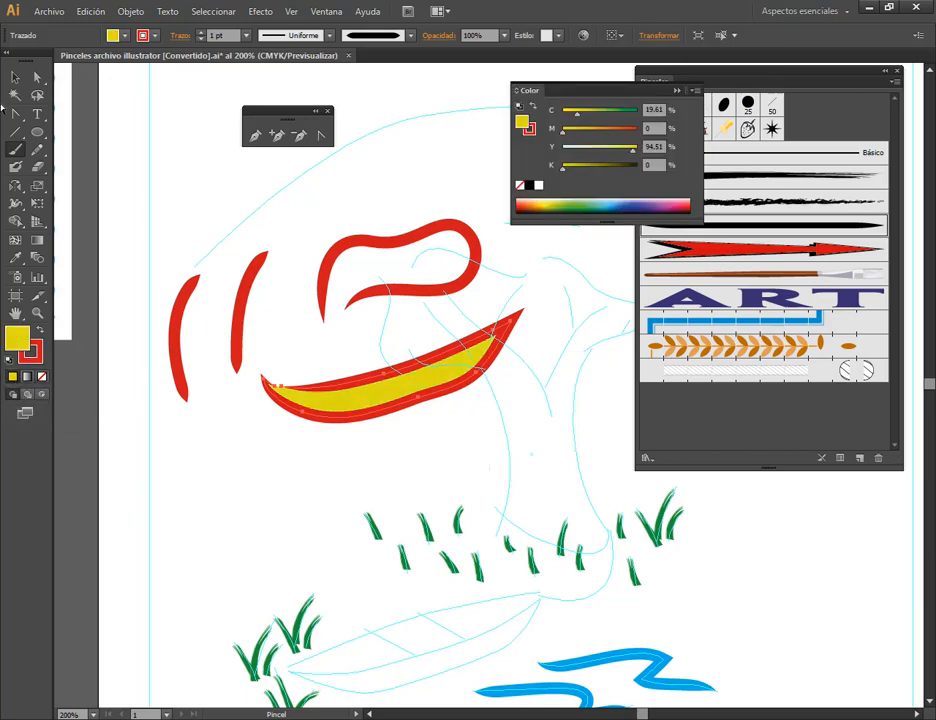
click(15, 77)
click(516, 318)
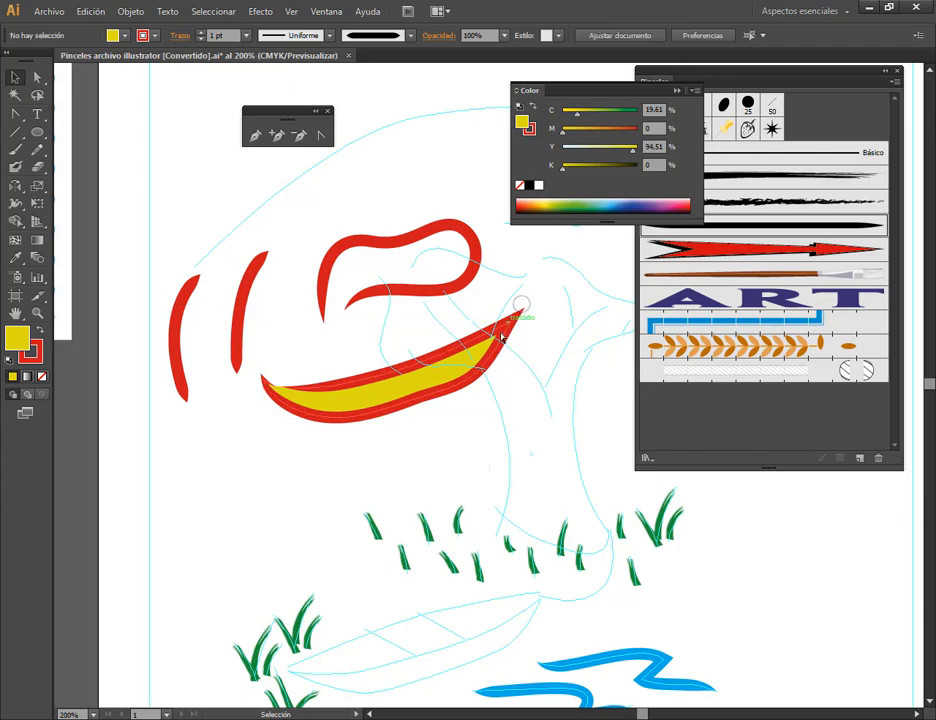
right_click(500, 329)
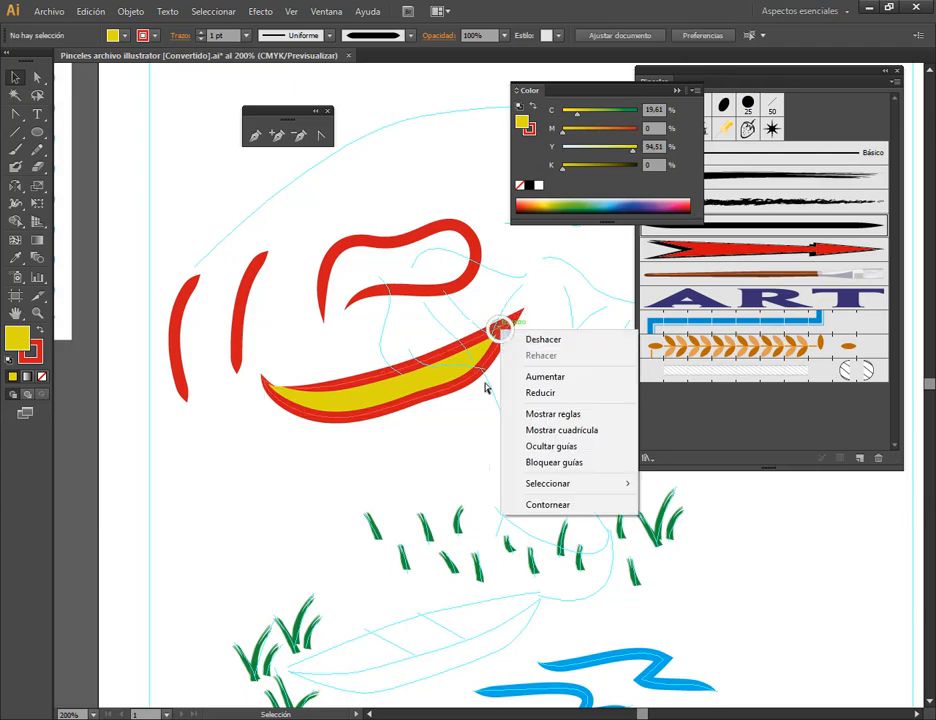
click(417, 460)
drag(391, 412, 369, 444)
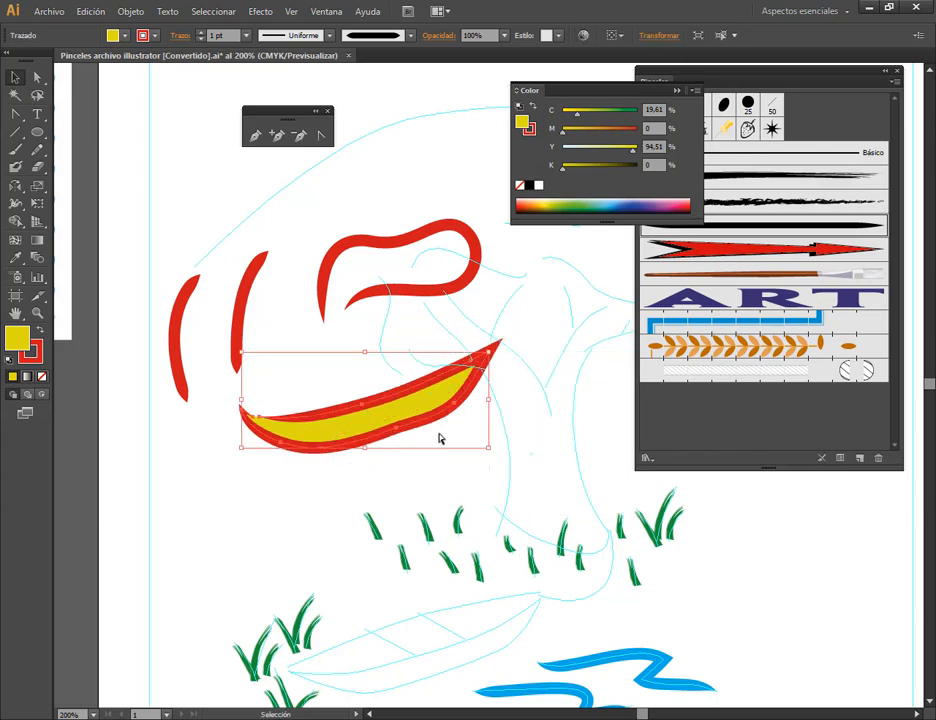
key(Delete)
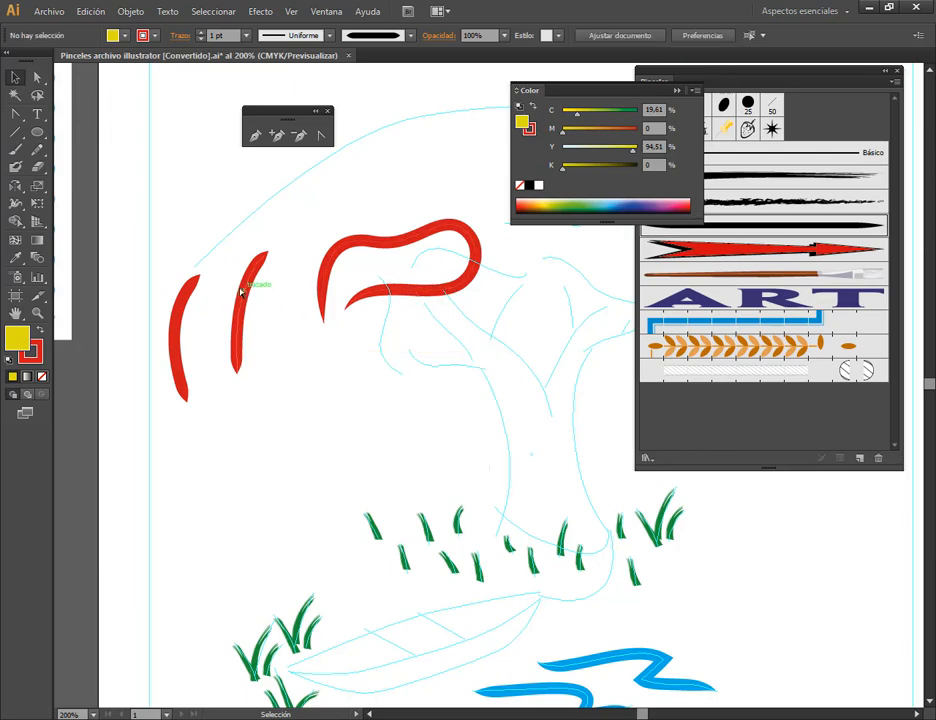
Apply the yellow fill to the open rounded test outline, and delete it.
click(352, 245)
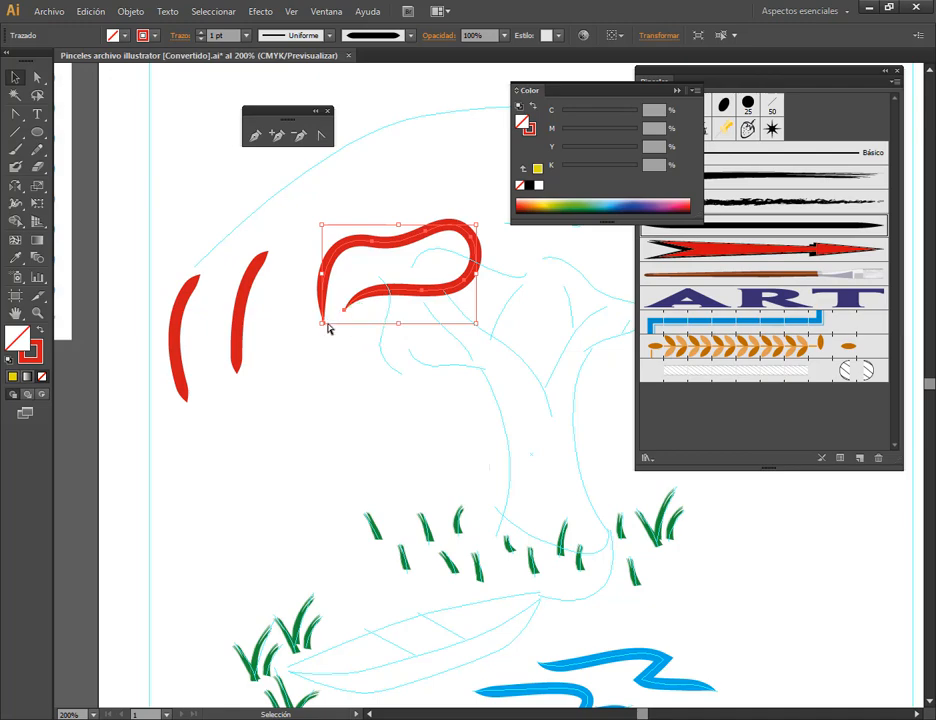
click(14, 377)
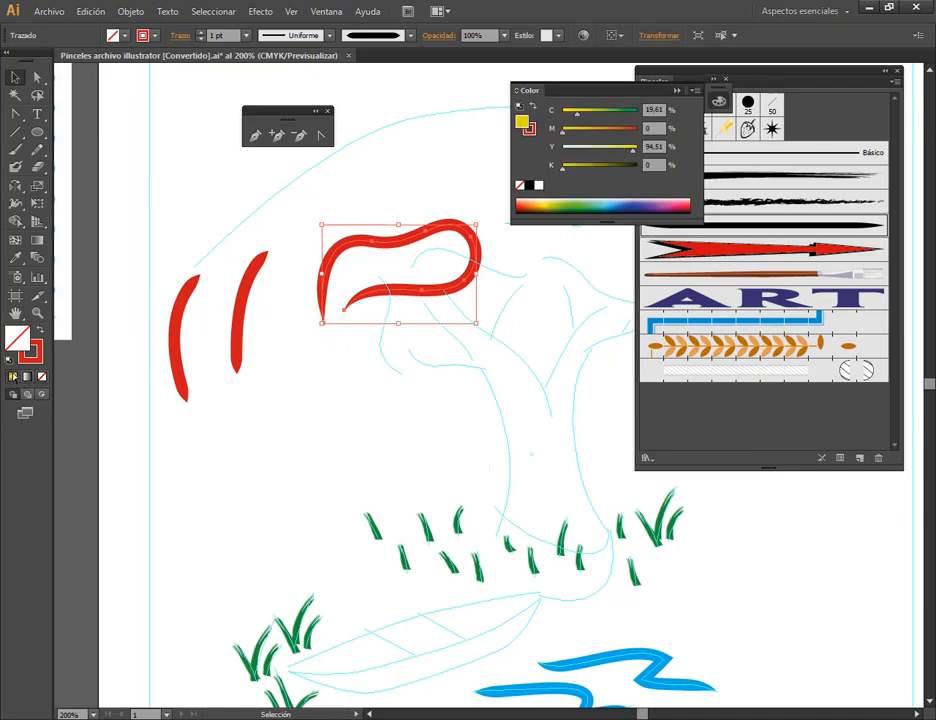
click(349, 434)
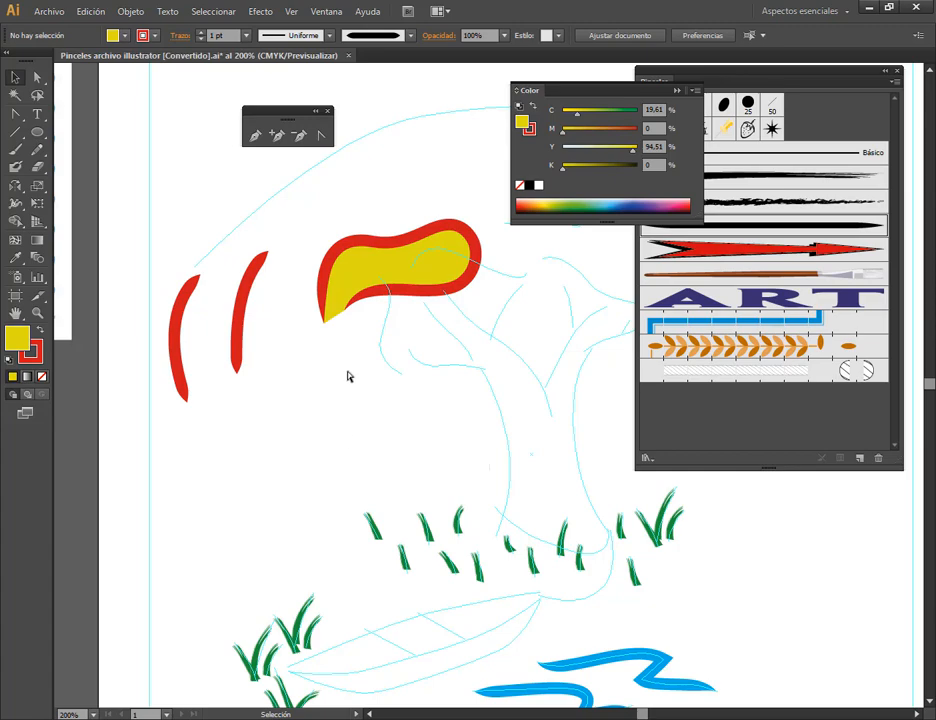
click(337, 317)
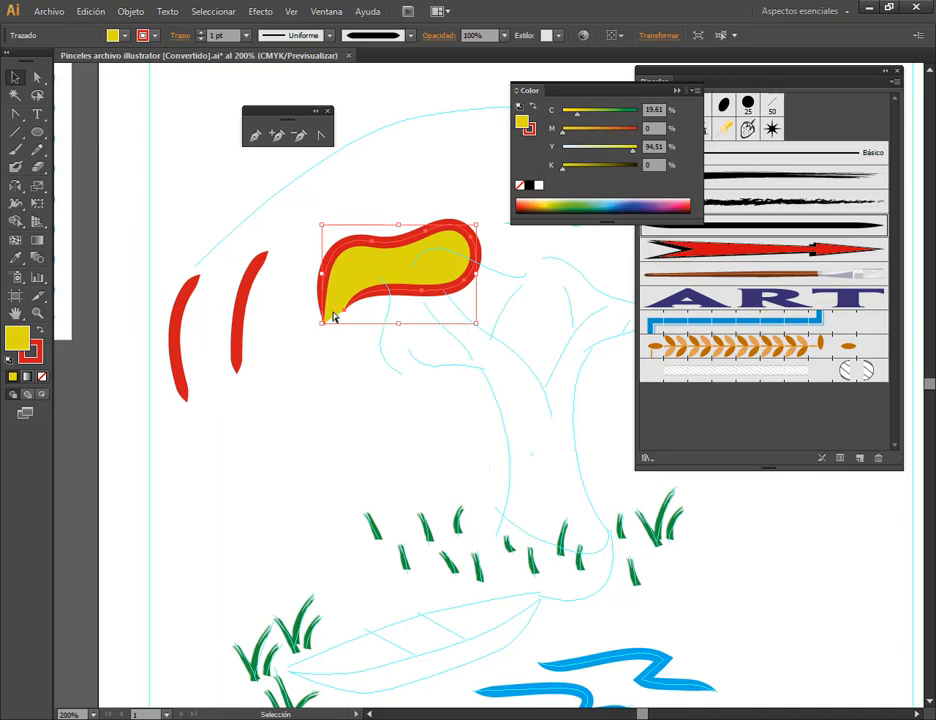
key(Delete)
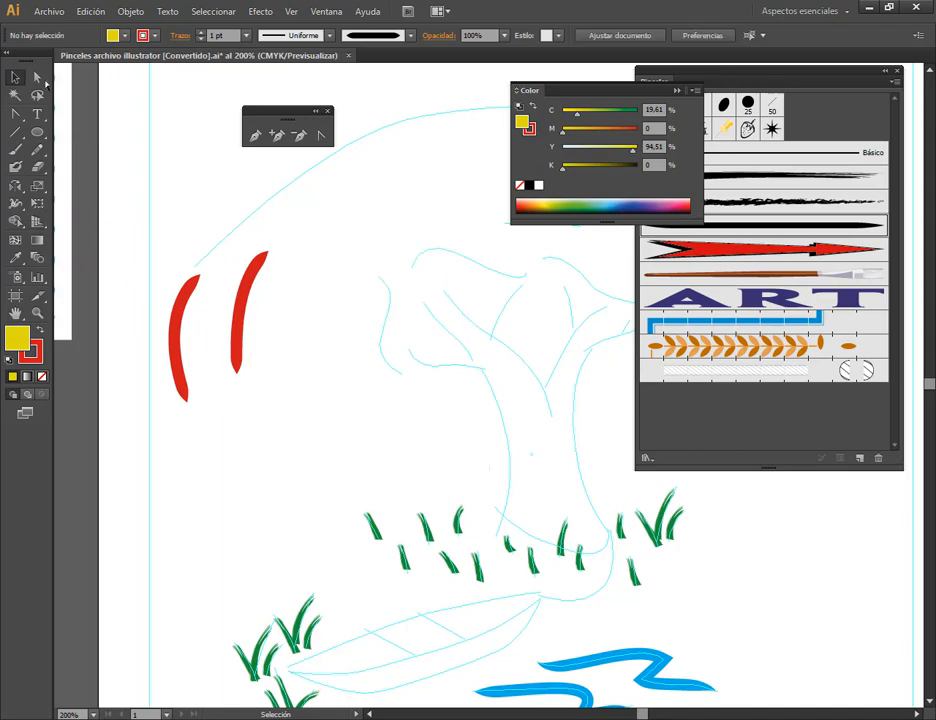
Paint another boat-shaped outline in red whose ends meet, and fill it with yellow.
click(12, 150)
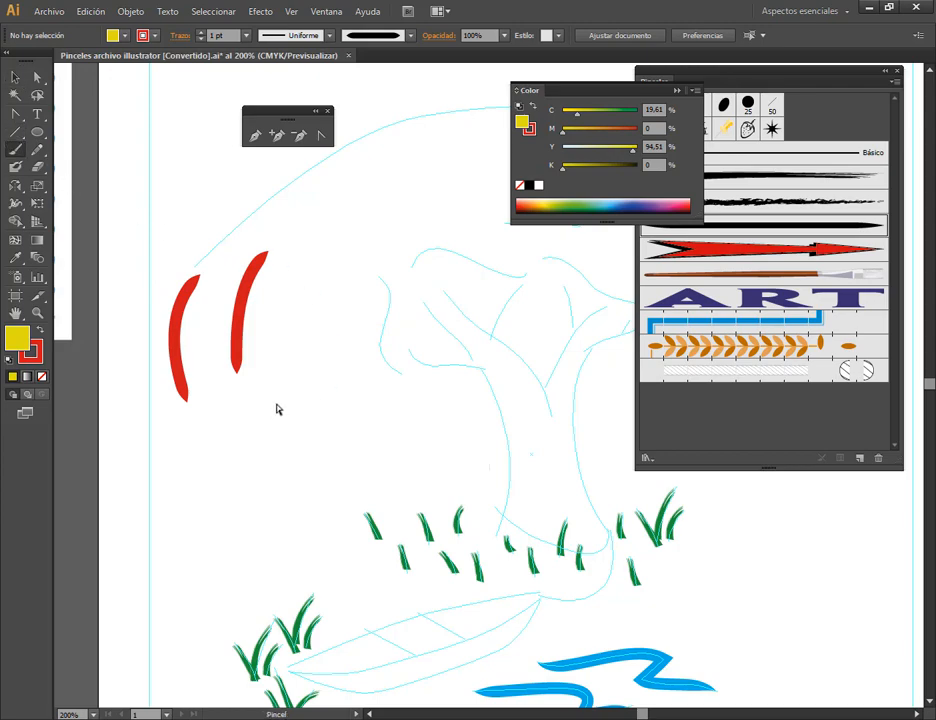
mouse_move(281, 405)
mouse_down()
mouse_move(380, 385)
mouse_move(529, 321)
mouse_move(500, 369)
mouse_move(471, 392)
mouse_move(388, 417)
mouse_move(283, 405)
mouse_up()
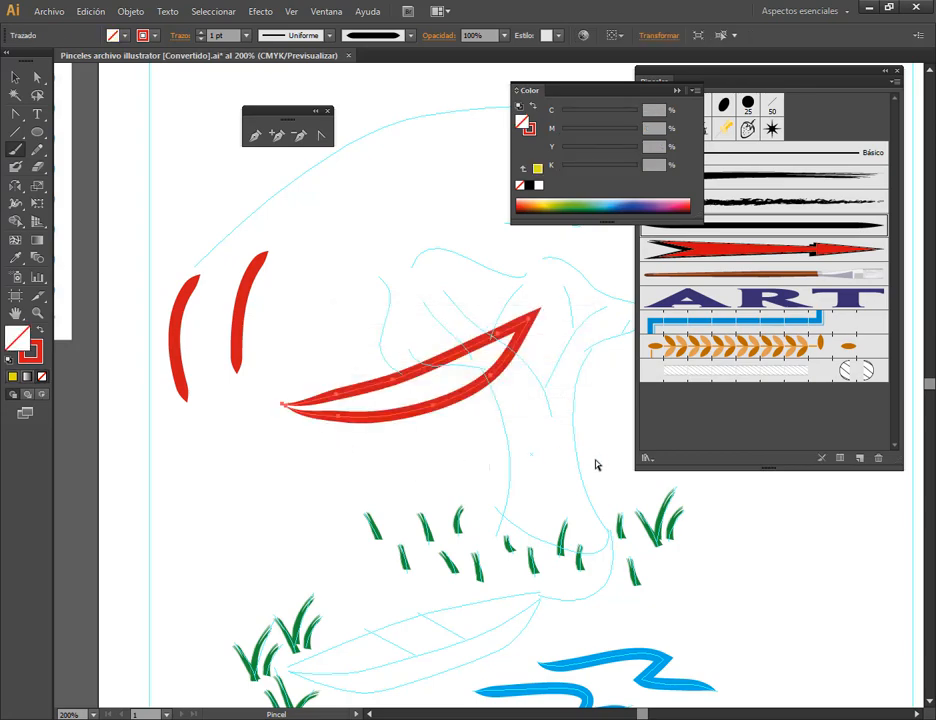
click(12, 377)
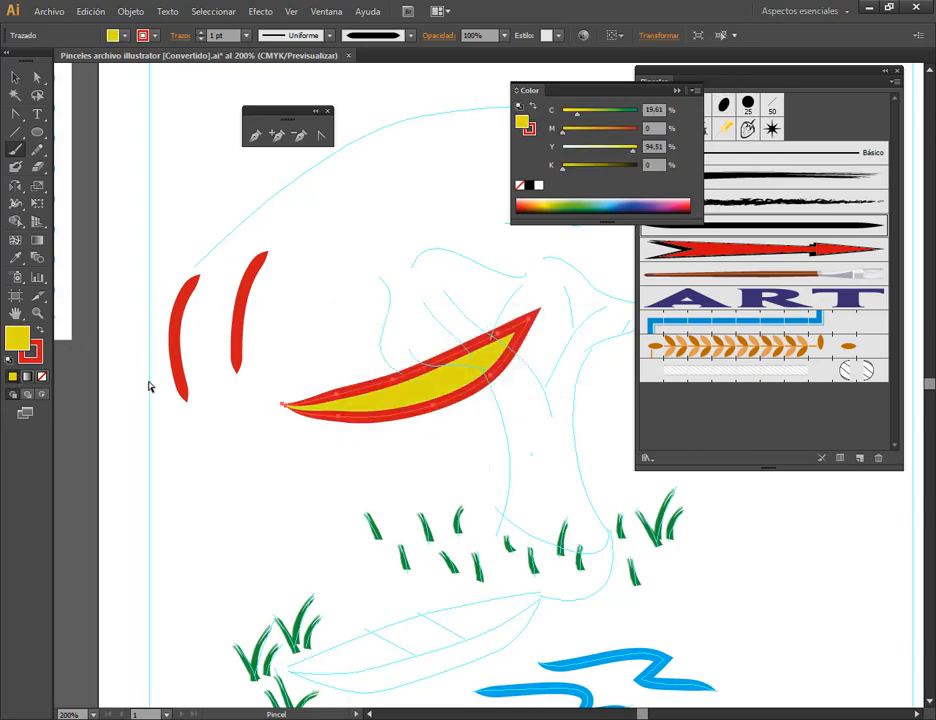
Delete the two short red test strokes together with the yellow-filled boat shape.
click(15, 77)
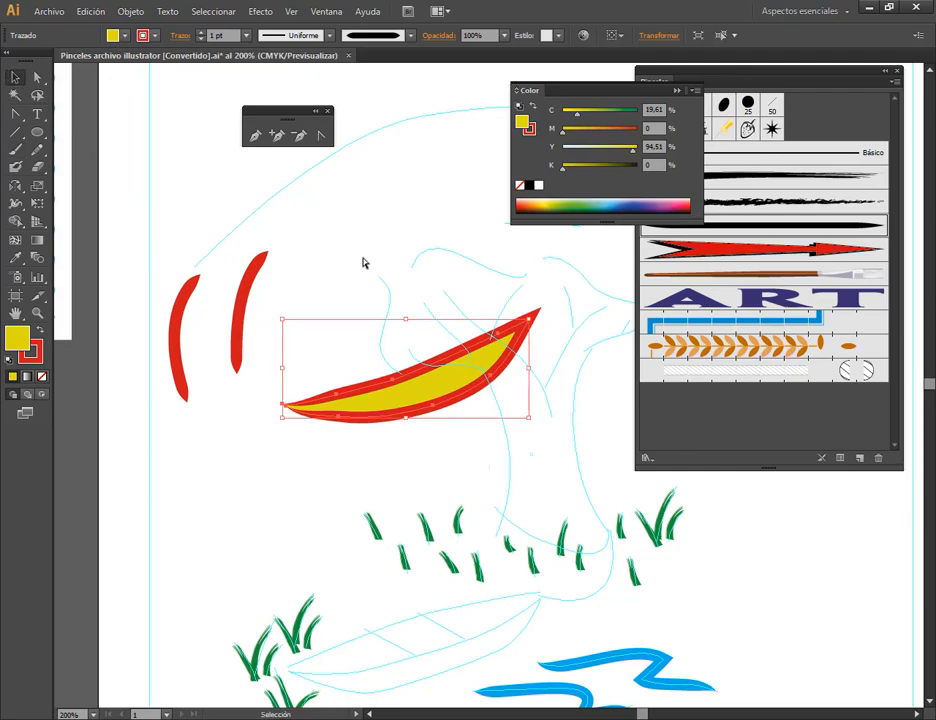
click(366, 502)
mouse_move(140, 482)
mouse_down()
mouse_move(320, 357)
mouse_move(376, 359)
mouse_up()
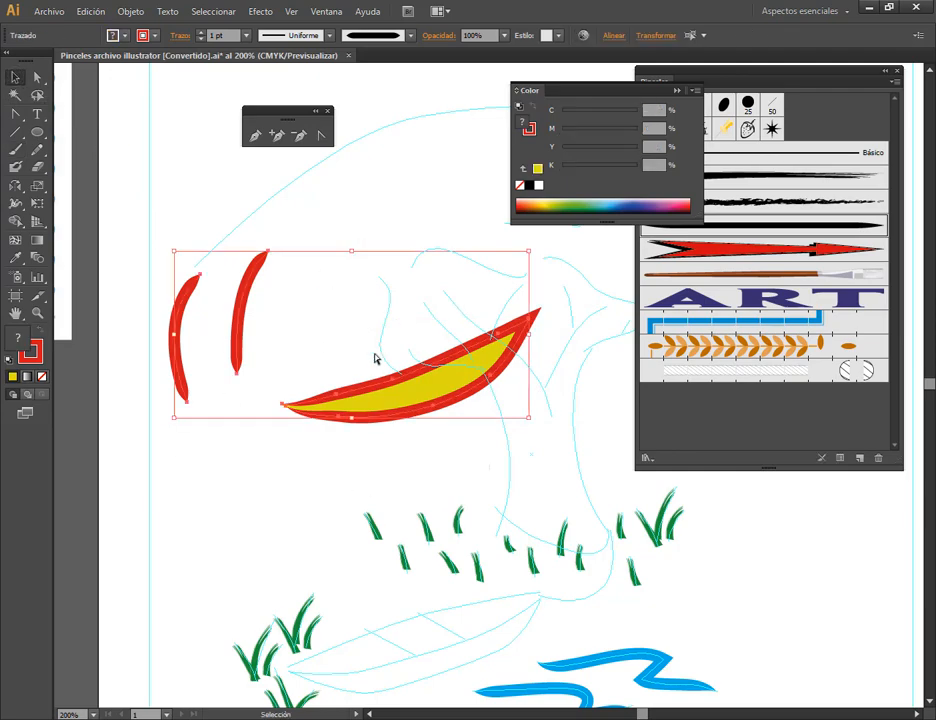
key(Delete)
Set the fill colour to bright orange like the reference boat's hull, C 0, M 45.64, Y 94.37, K 0.
drag(404, 521, 449, 266)
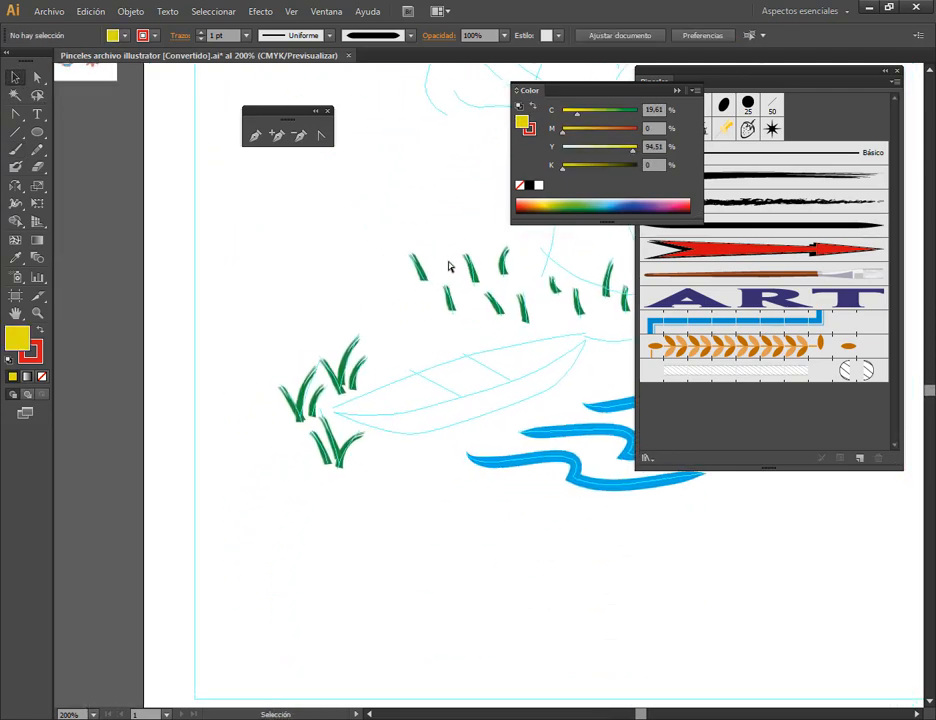
click(757, 230)
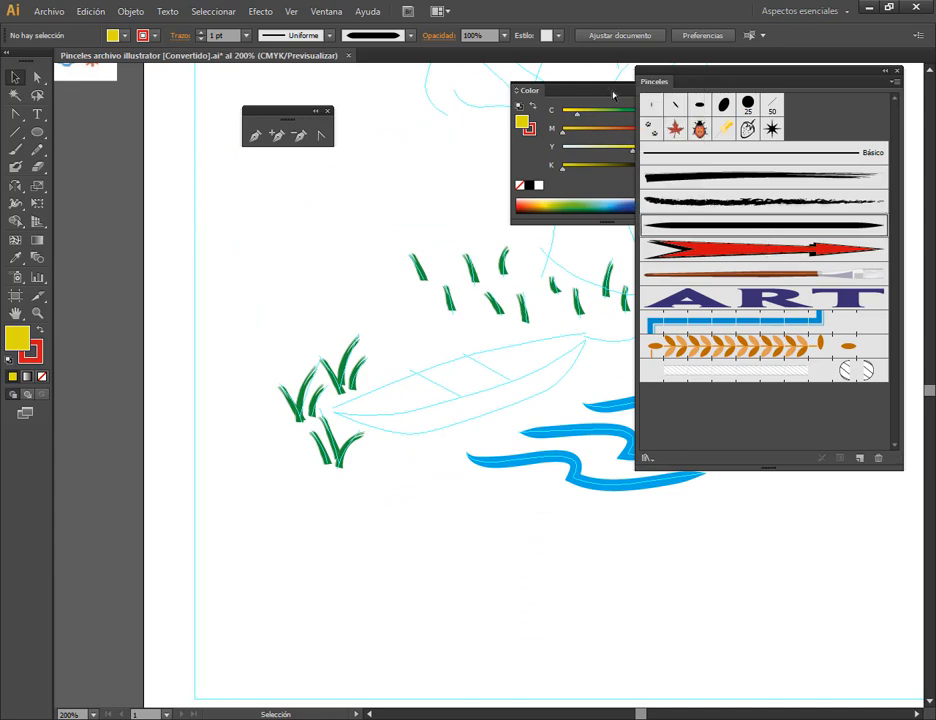
drag(605, 94, 516, 80)
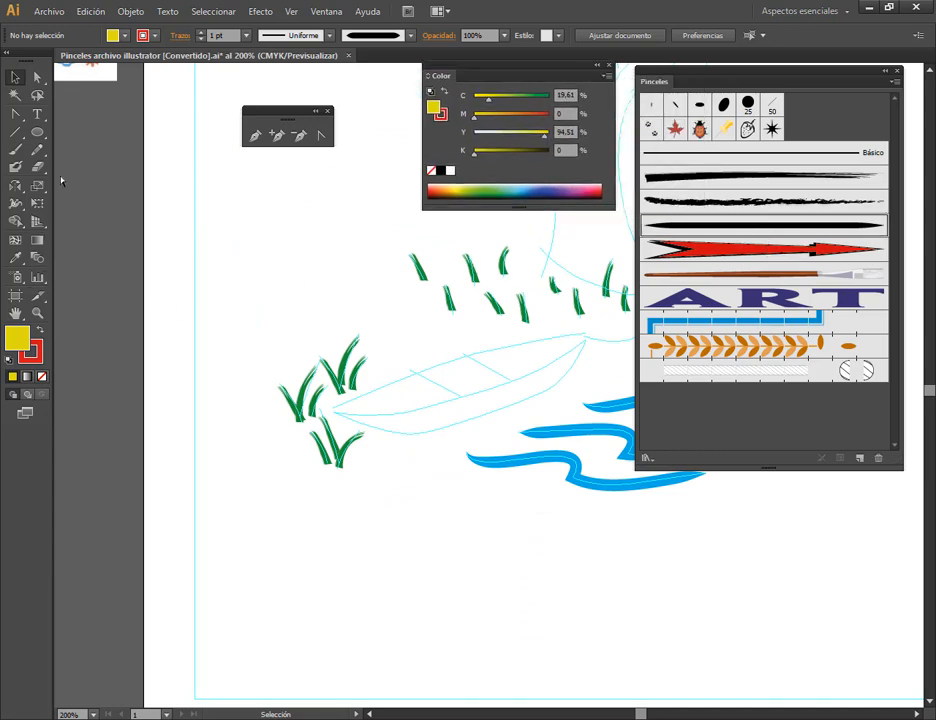
click(155, 36)
drag(285, 266, 526, 441)
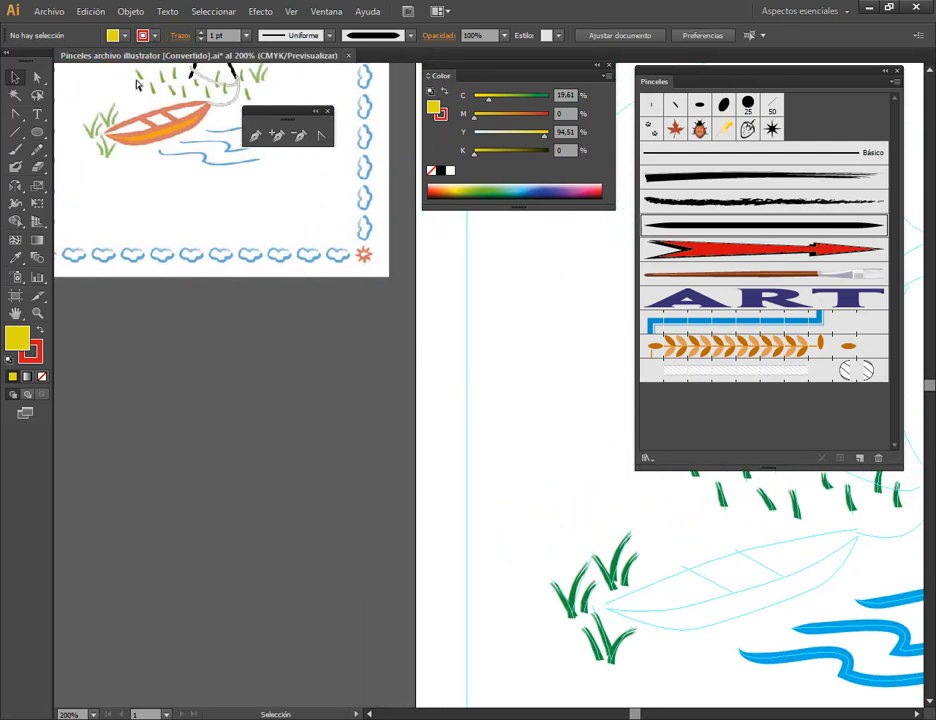
click(145, 36)
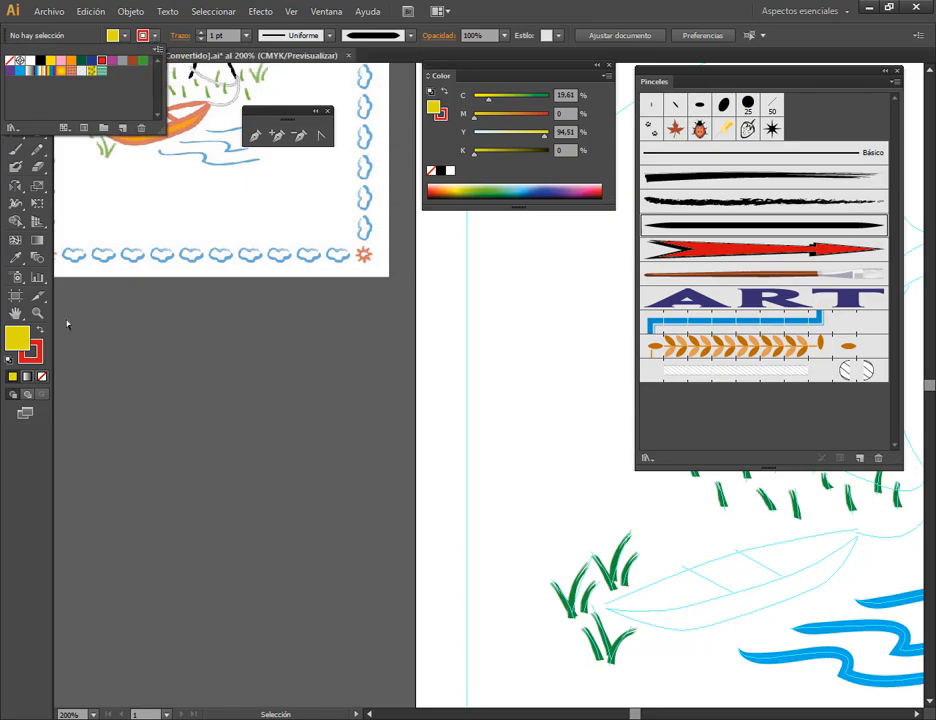
double_click(22, 340)
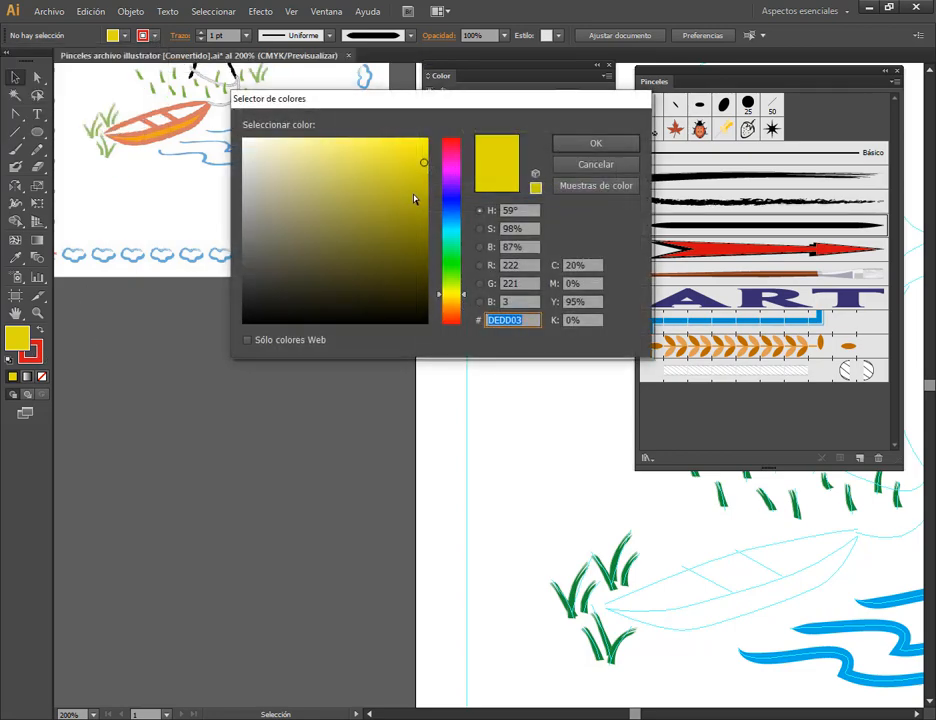
click(453, 305)
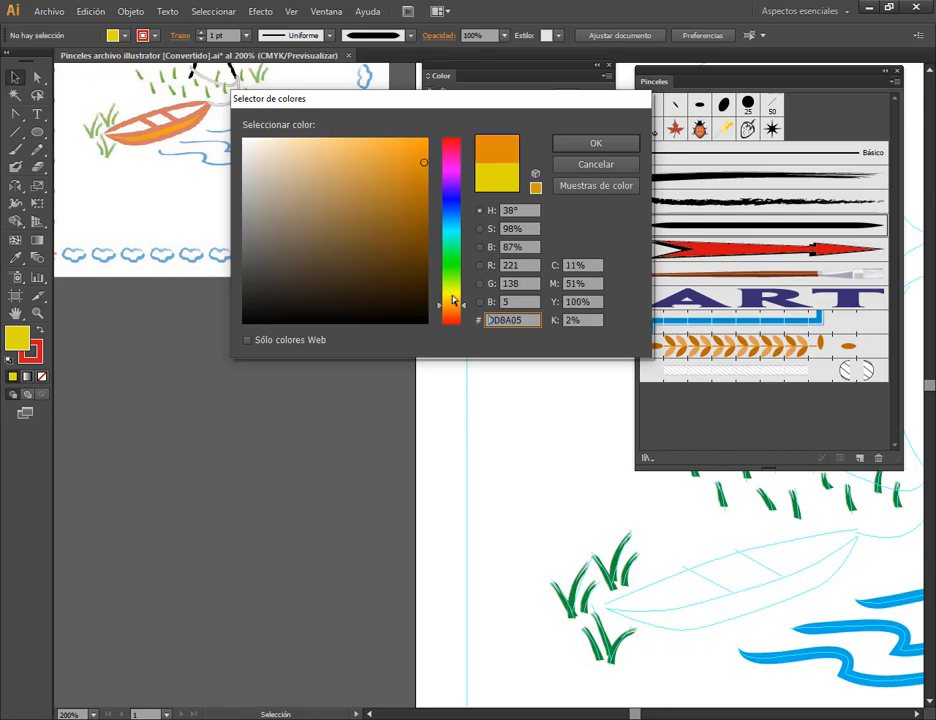
mouse_move(422, 163)
mouse_down()
mouse_move(424, 139)
mouse_move(420, 152)
mouse_move(410, 142)
mouse_move(419, 156)
mouse_move(425, 143)
mouse_up()
click(574, 148)
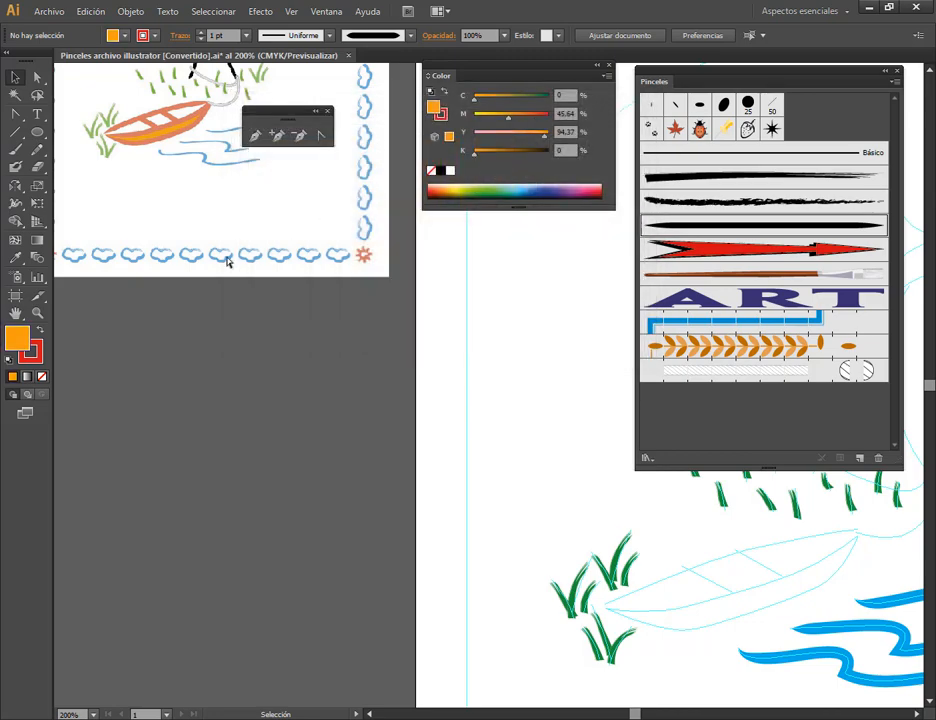
Set the stroke colour to the orange-red EA3B0C to match the reference boat's outline.
double_click(37, 352)
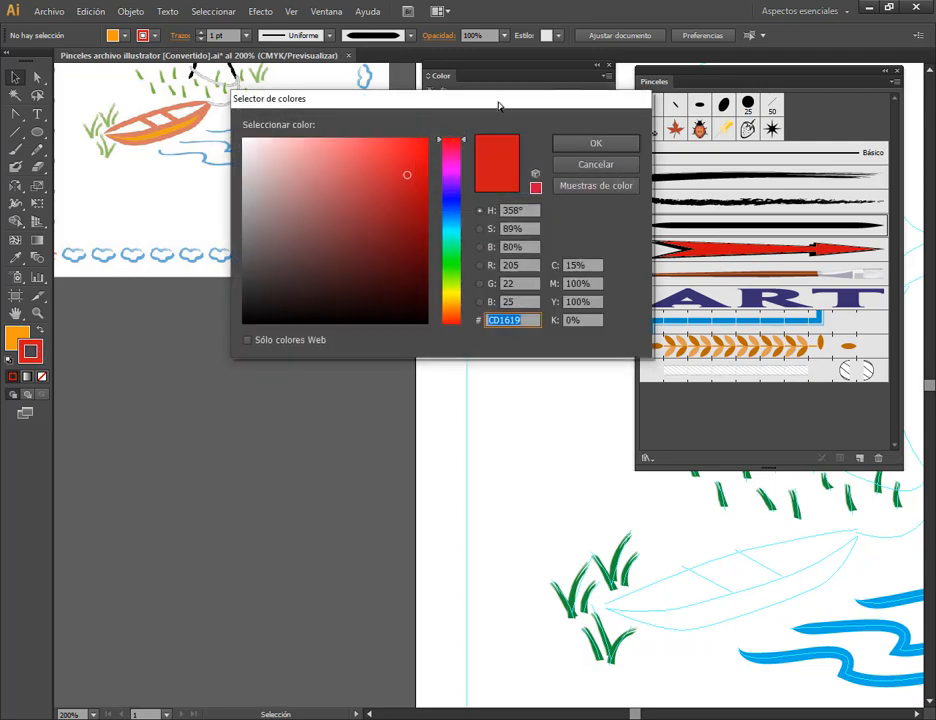
click(456, 324)
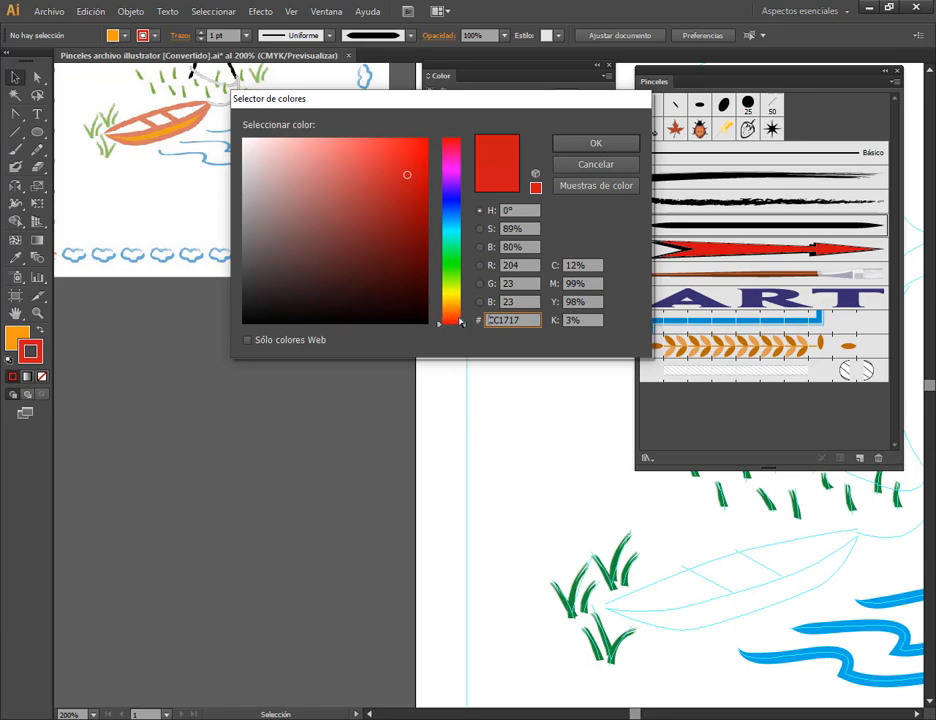
drag(462, 324, 462, 318)
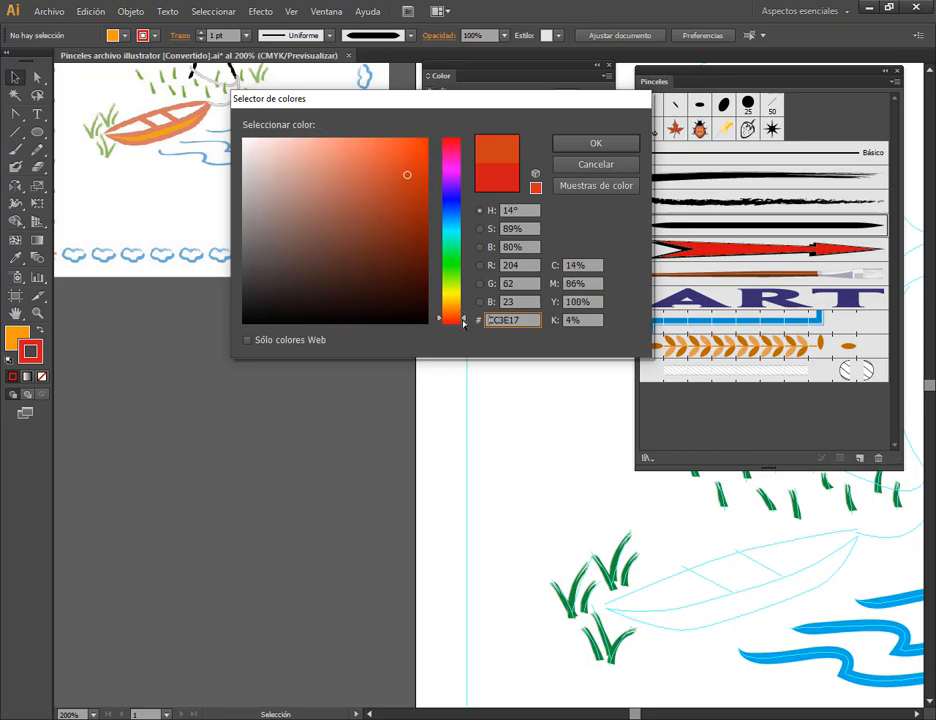
click(418, 153)
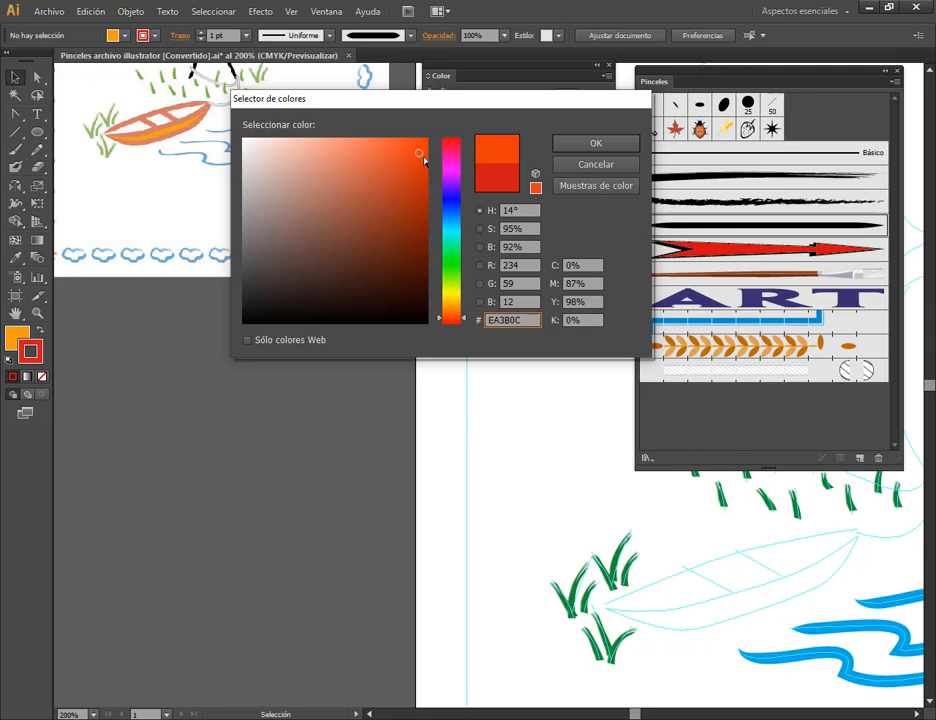
click(625, 146)
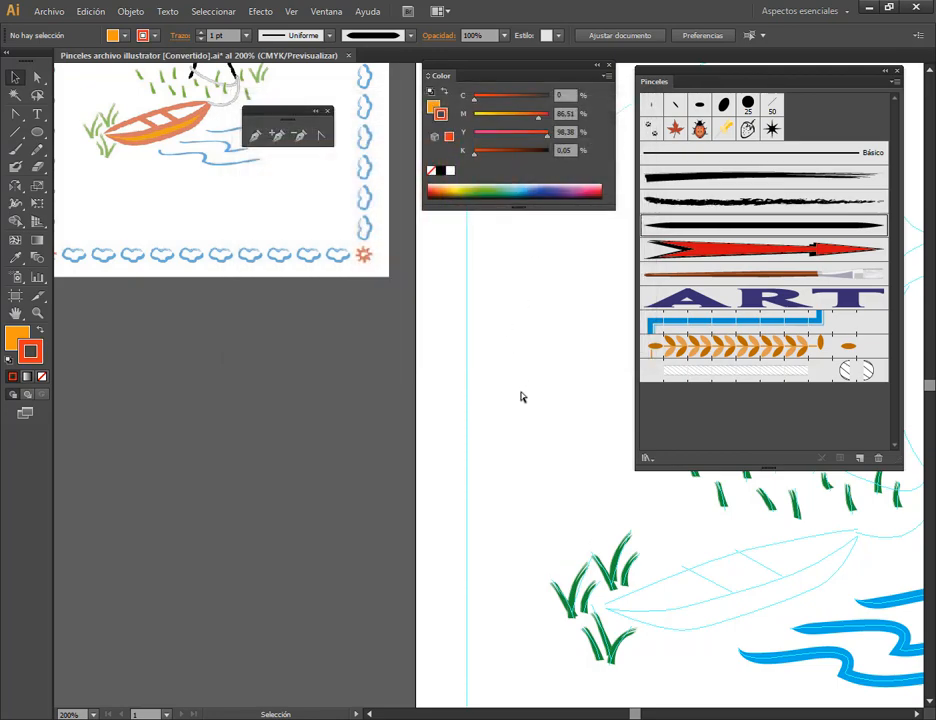
Paint the boat's upper edge in orange-red with the Paintbrush, following its guide from bow to stern.
drag(589, 518, 262, 306)
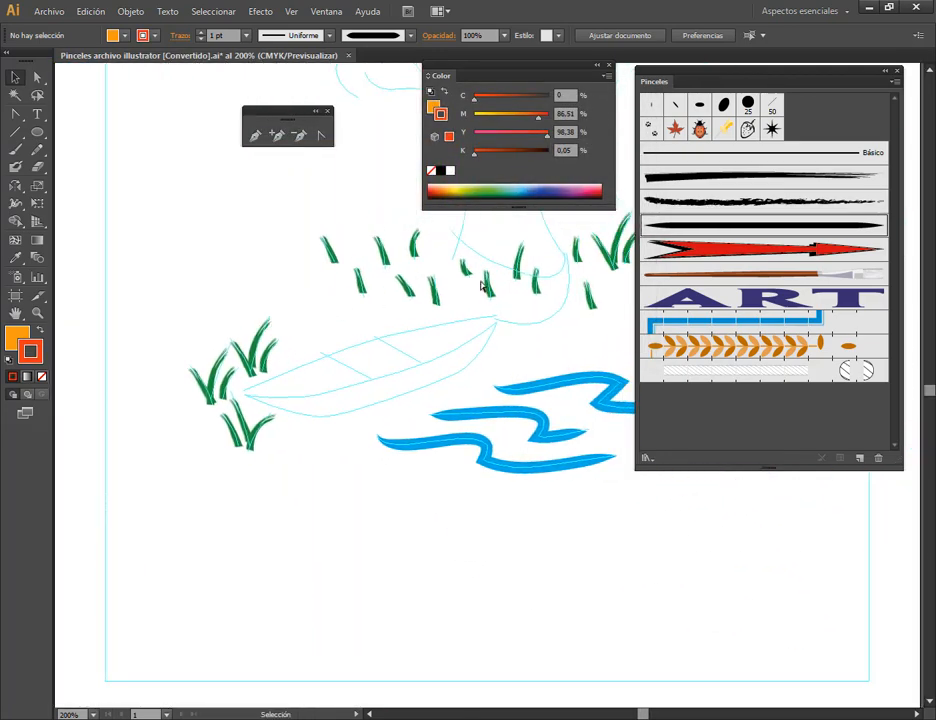
click(15, 149)
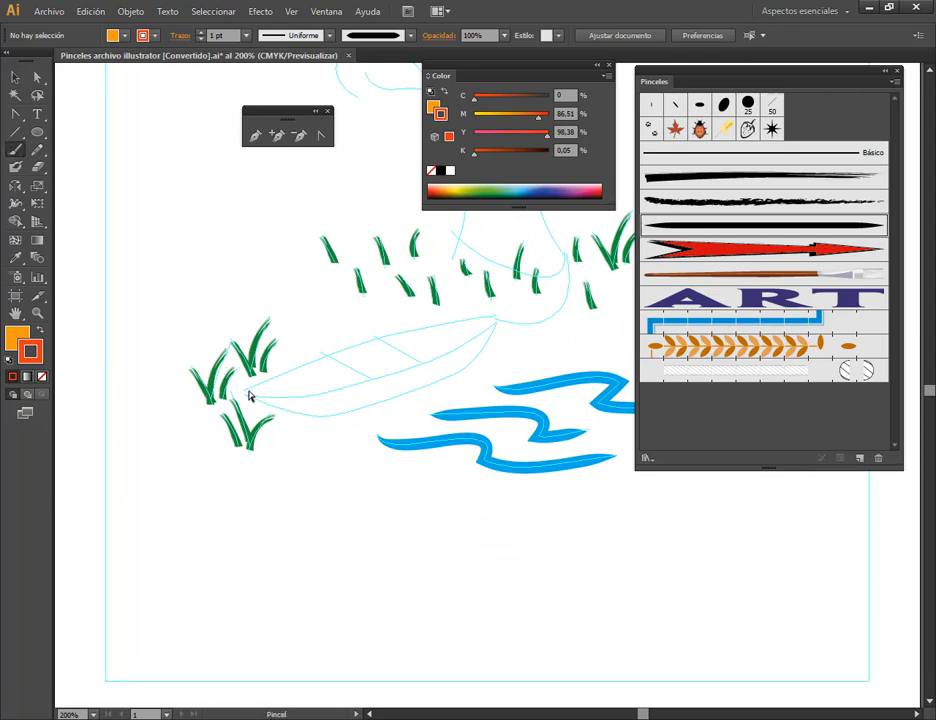
mouse_move(242, 398)
mouse_down()
mouse_move(369, 340)
mouse_move(494, 318)
mouse_up()
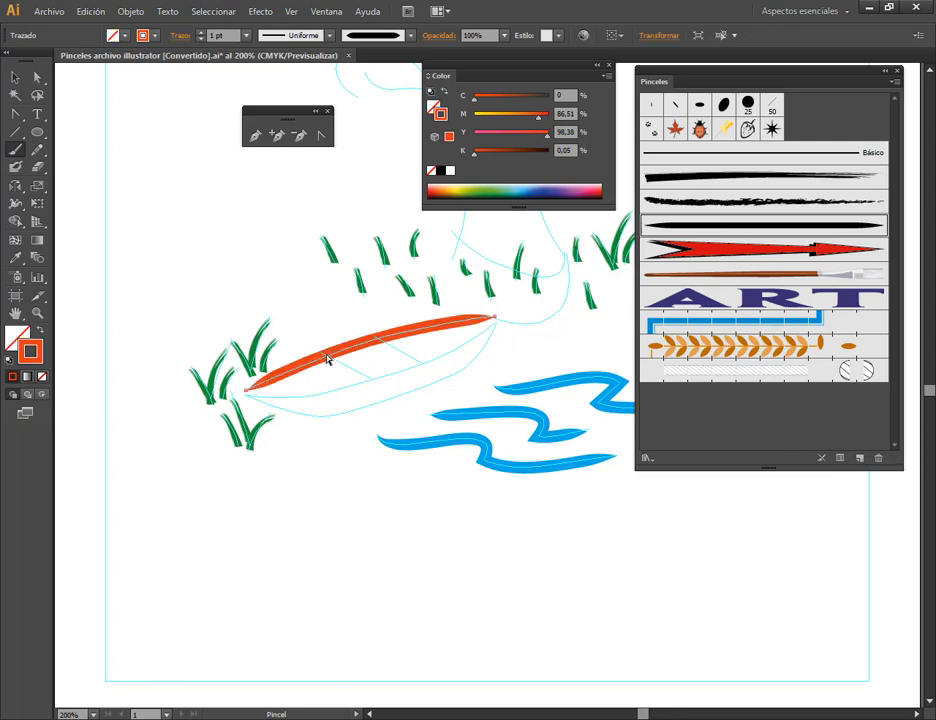
Paint the boat's two crossboards along their guides, undoing any stroke that redraws the upper edge.
drag(338, 367, 365, 383)
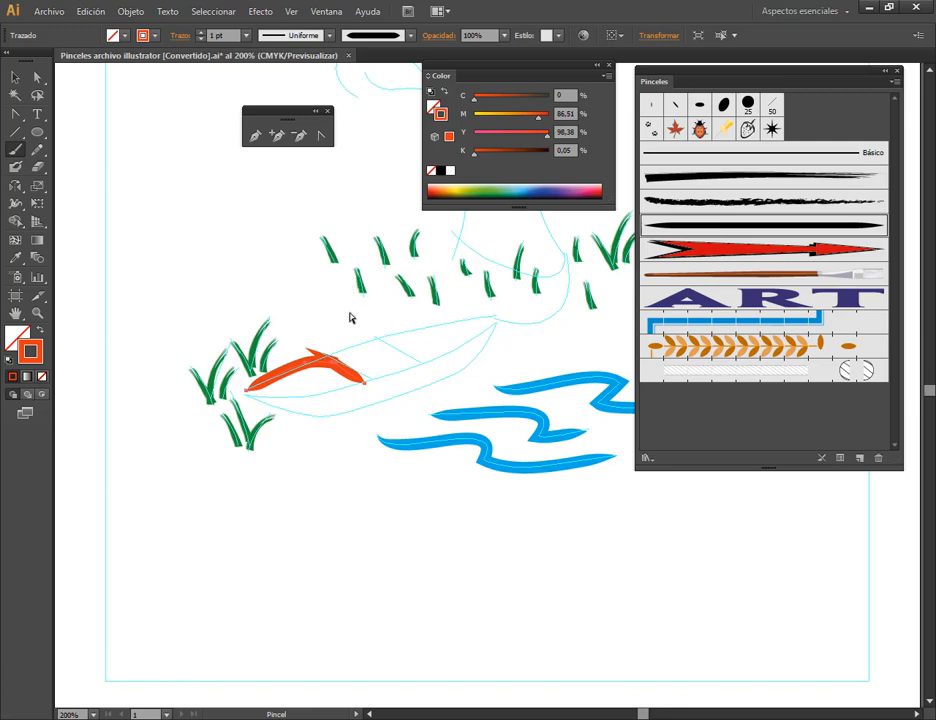
key(ctrl+z)
drag(417, 360, 390, 341)
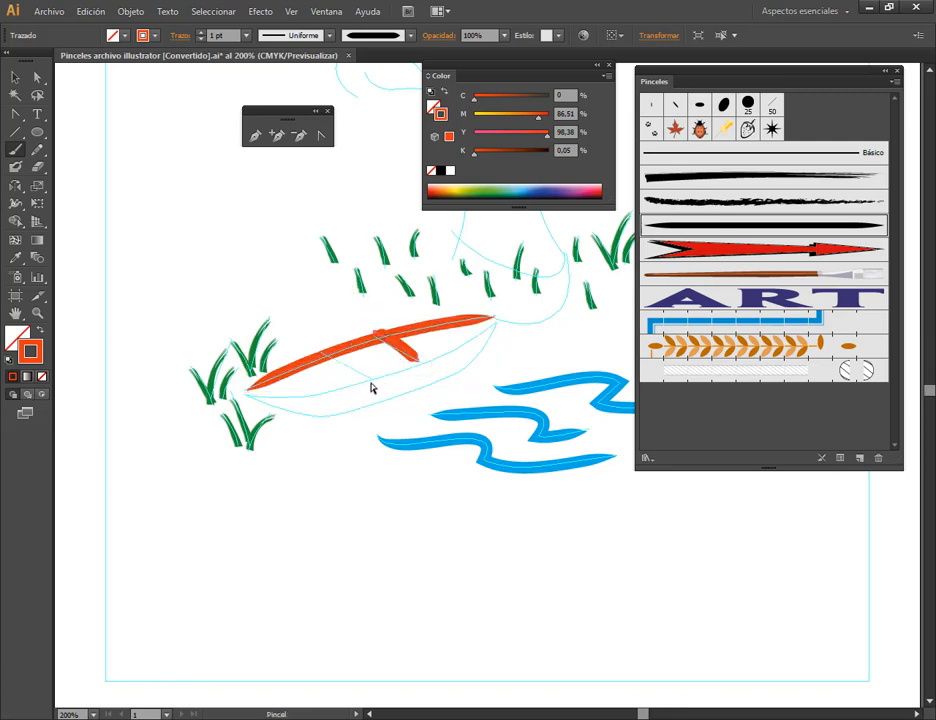
drag(331, 362, 320, 352)
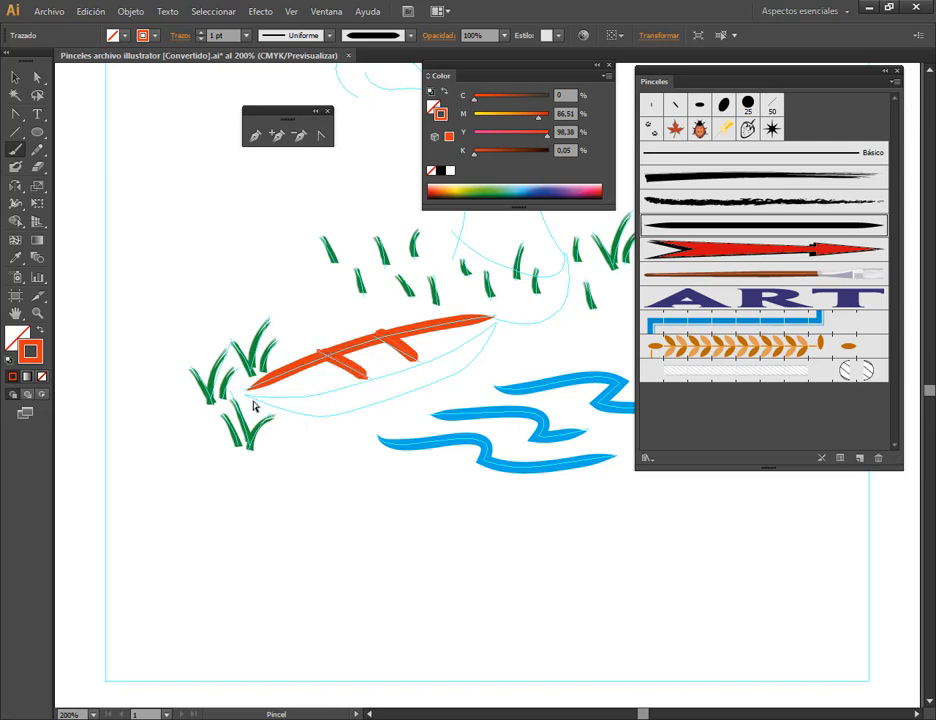
mouse_move(245, 398)
mouse_down()
mouse_move(358, 383)
mouse_move(503, 325)
mouse_move(464, 369)
mouse_move(327, 424)
mouse_up()
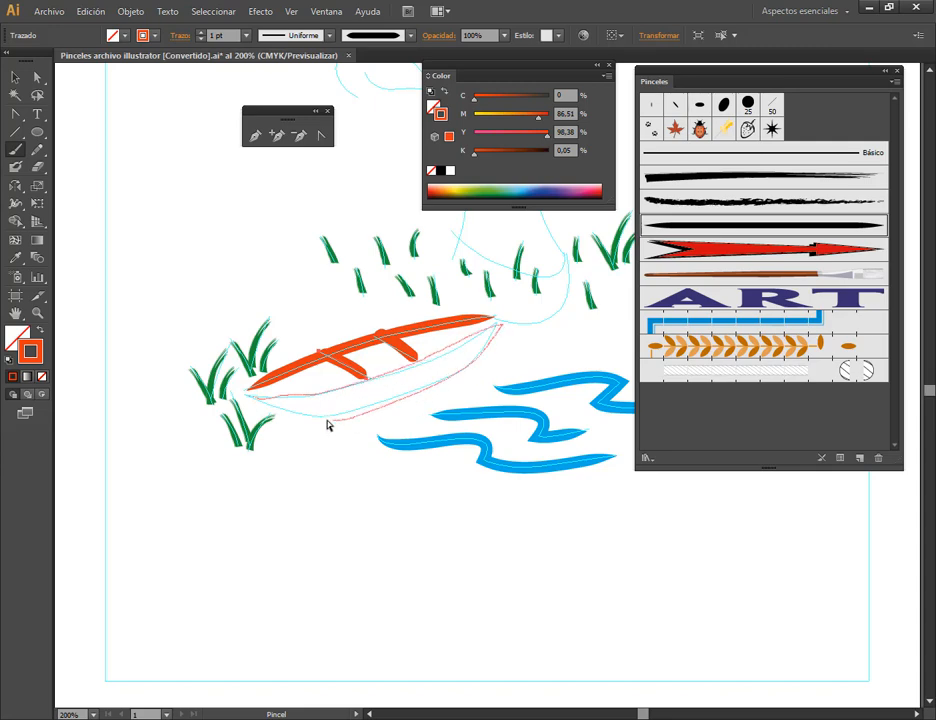
drag(266, 412, 267, 409)
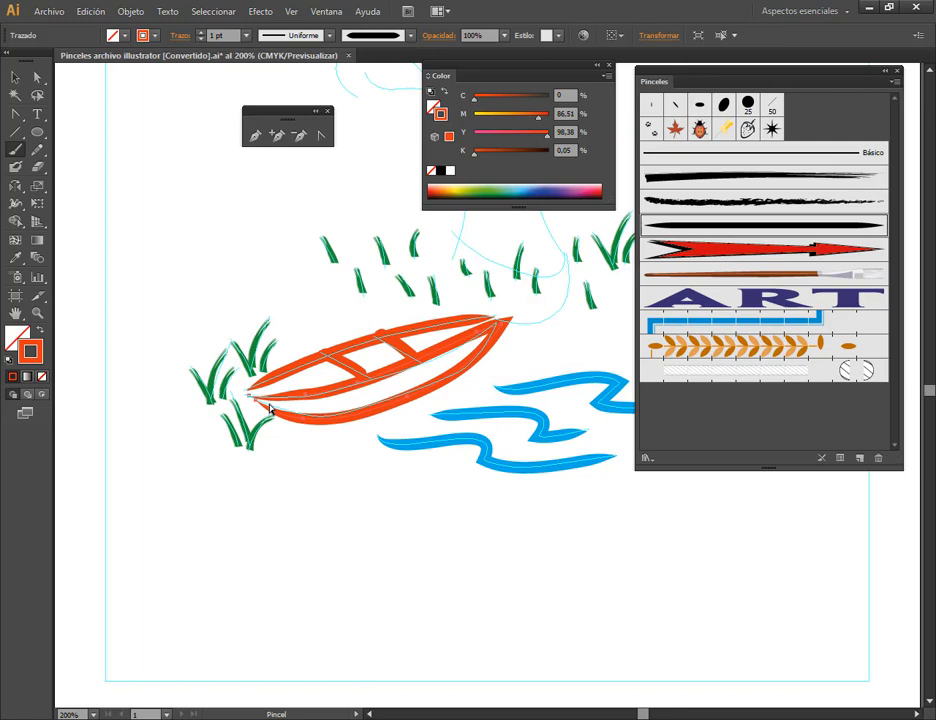
key(ctrl+z)
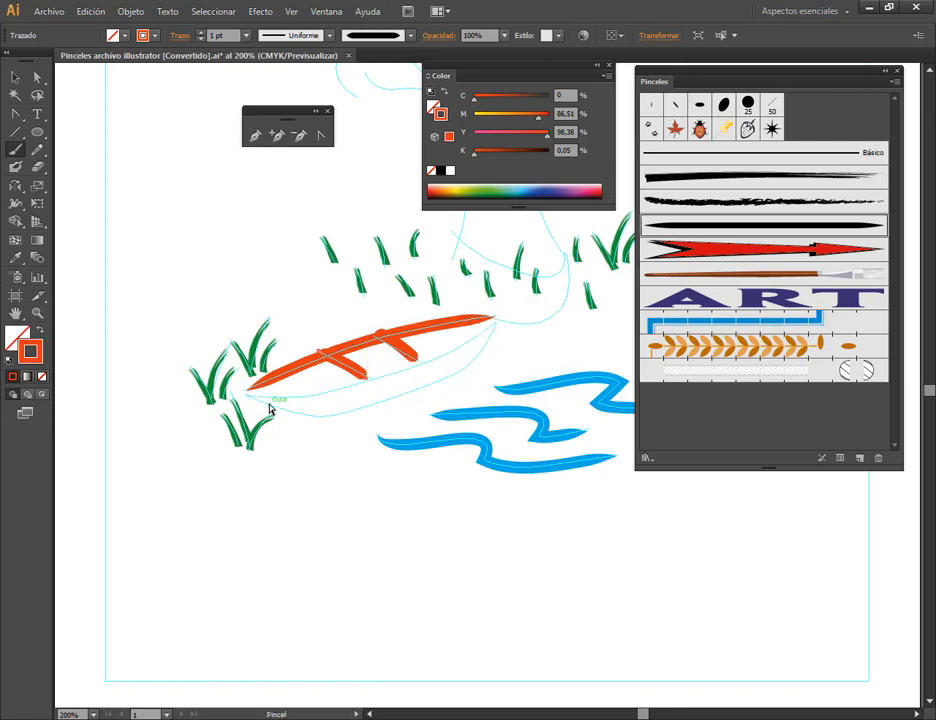
Paint the boat's lower hull as one continuous outline along its guides, with the ends meeting at the left tip.
scroll(455, 380, up, 2)
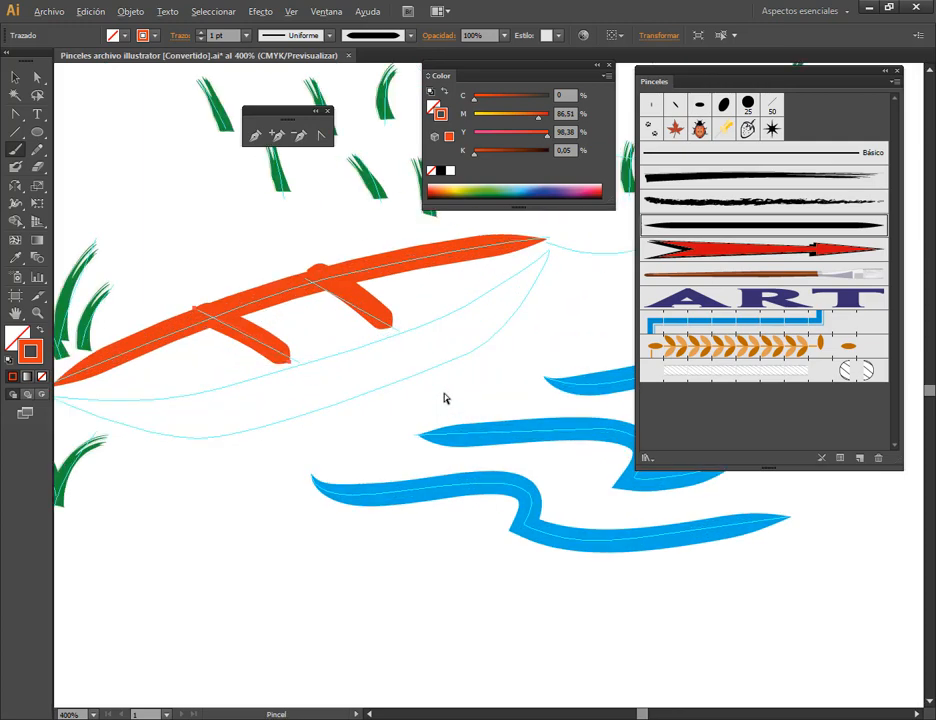
scroll(443, 397, down, 1)
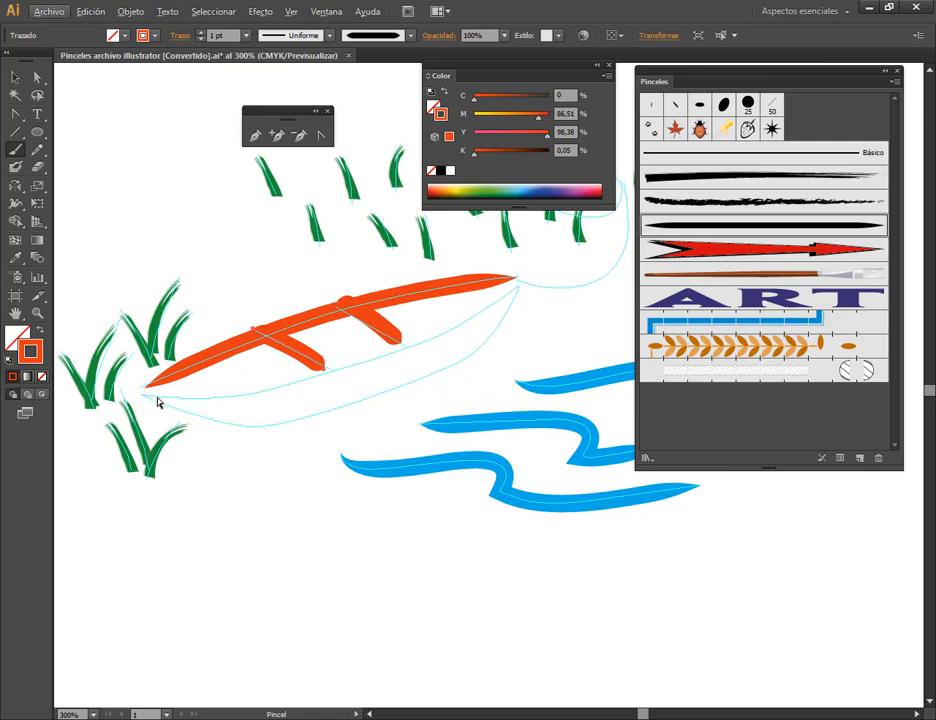
mouse_move(157, 400)
mouse_down()
mouse_move(291, 386)
mouse_move(397, 349)
mouse_move(522, 282)
mouse_move(469, 357)
mouse_move(316, 419)
mouse_move(256, 433)
mouse_move(148, 397)
mouse_up()
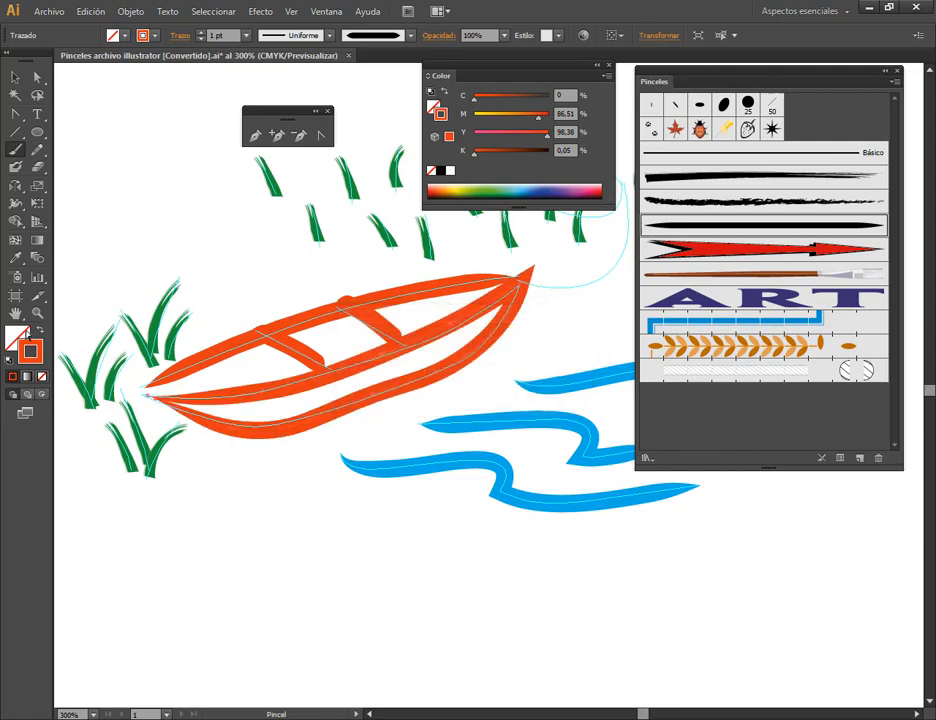
Fill the hull outline with orange, C 0, M 59.12, Y 90.77, K 0, and deselect it.
click(18, 339)
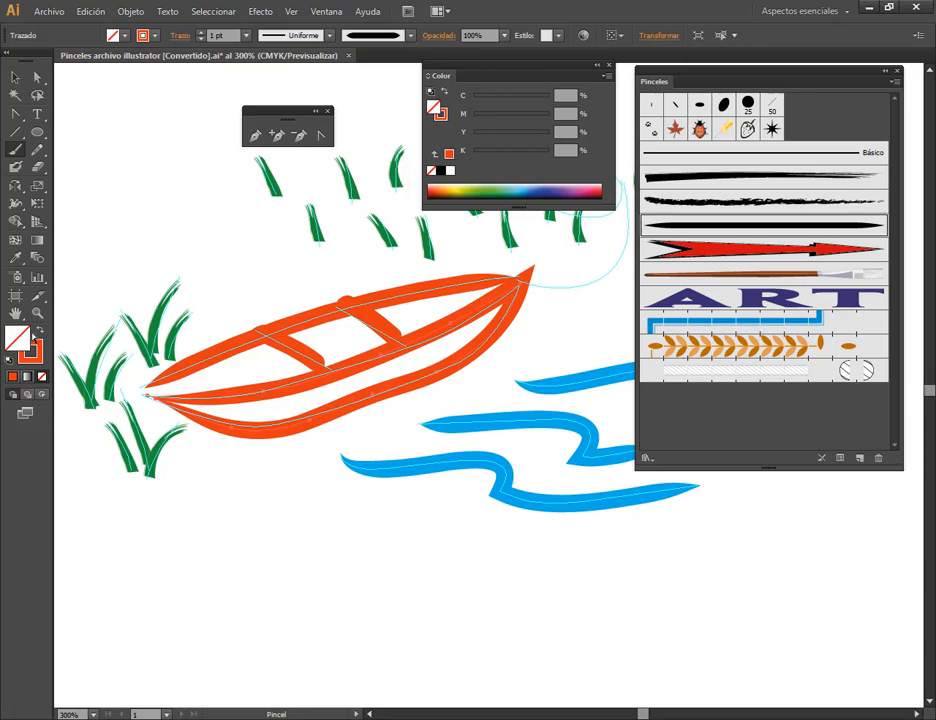
double_click(18, 339)
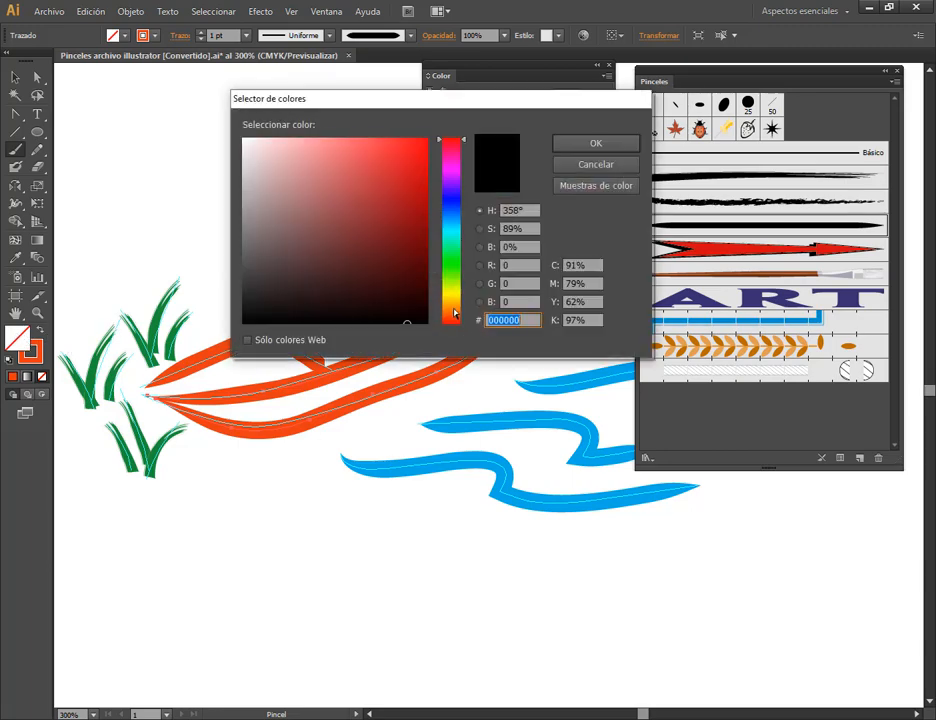
drag(455, 313, 461, 310)
click(412, 157)
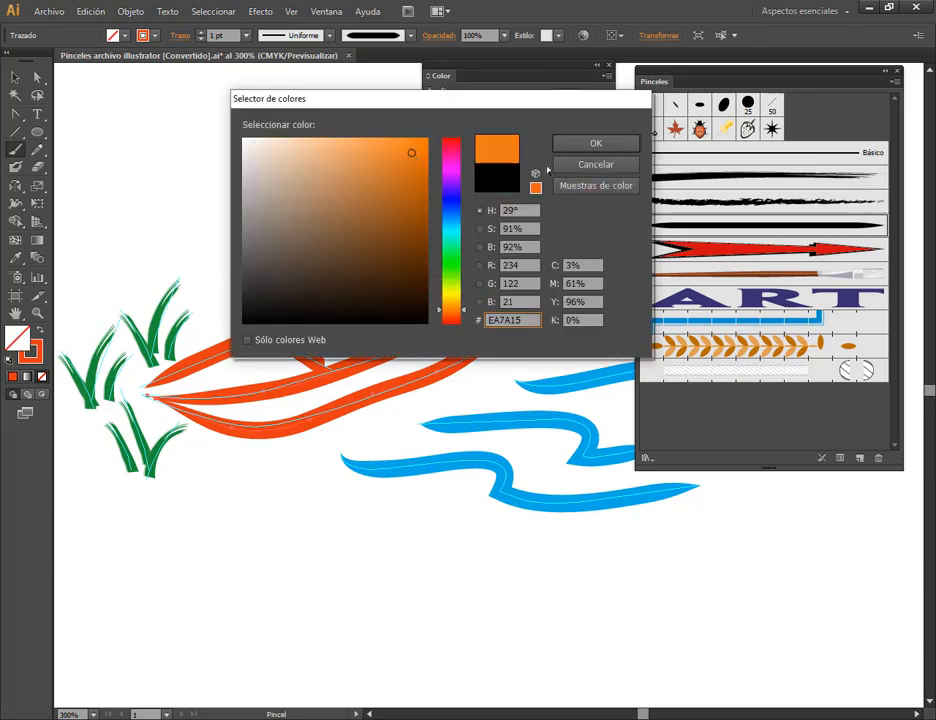
click(596, 143)
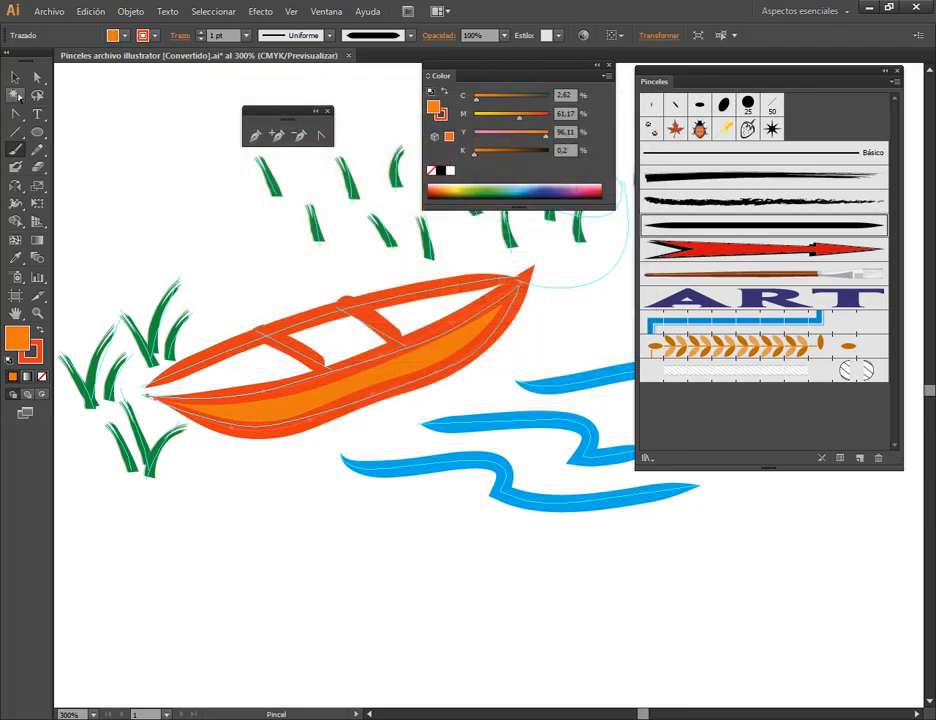
double_click(21, 342)
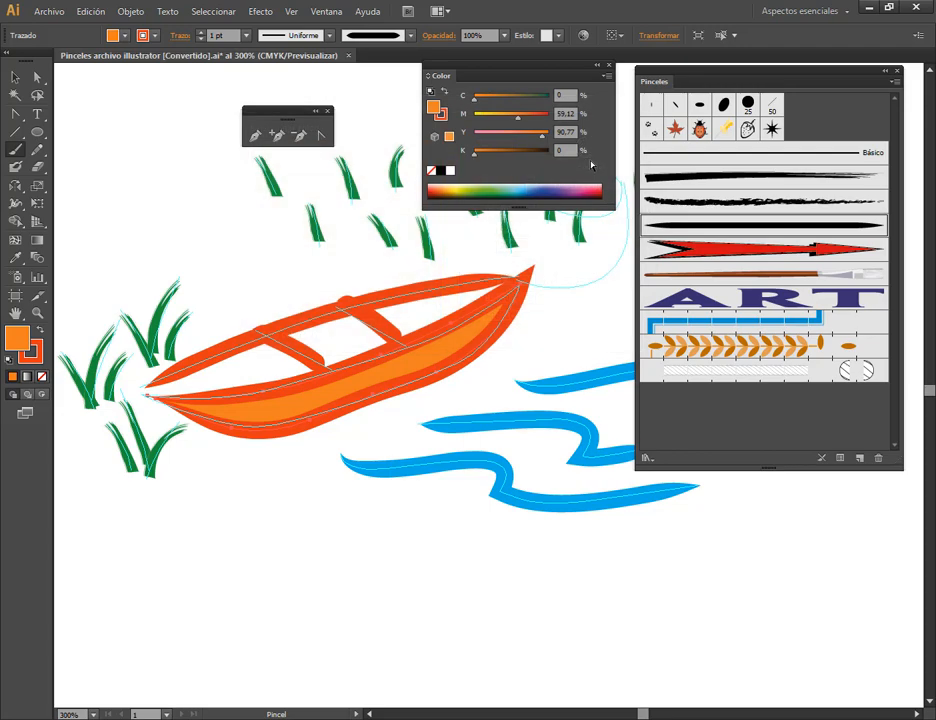
click(15, 77)
click(82, 154)
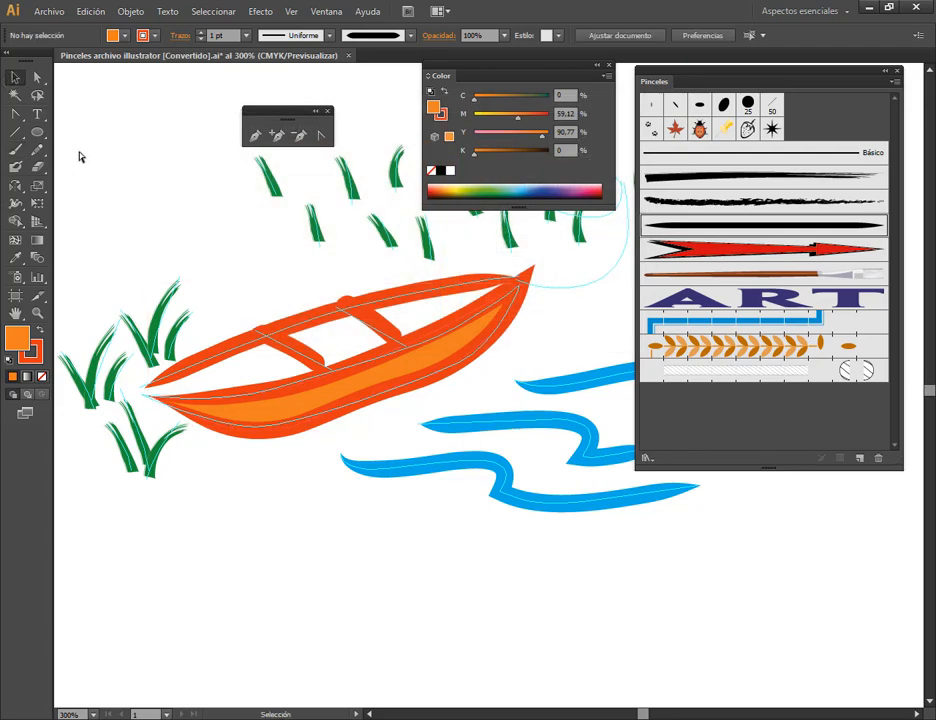
Move the lower end anchor of the boat's right crossboard onto the end of its guide with Direct Selection.
click(37, 78)
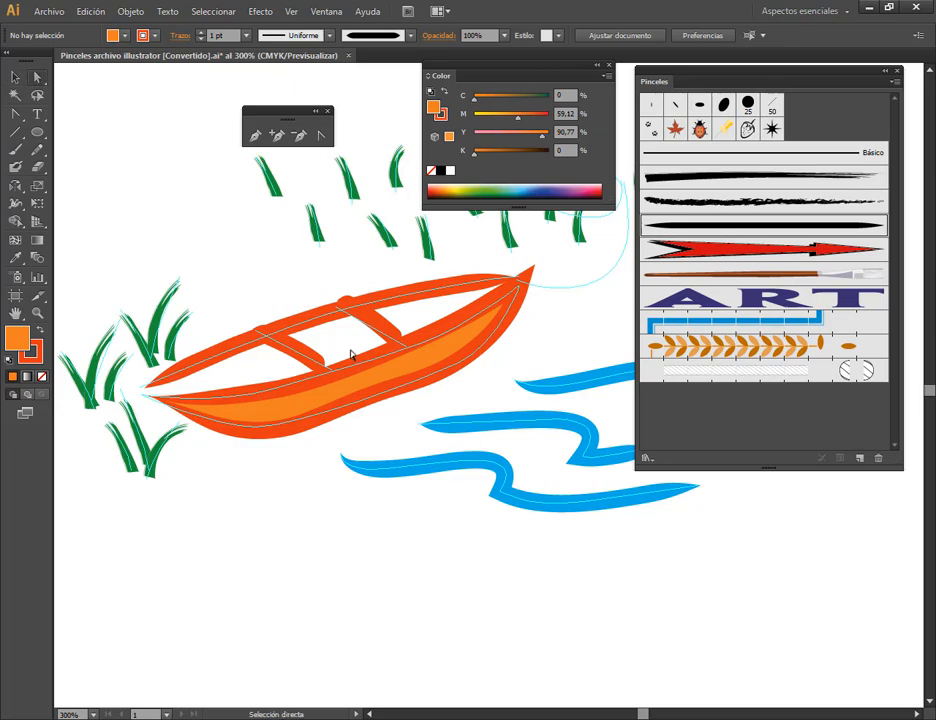
click(389, 331)
scroll(380, 335, up, 2)
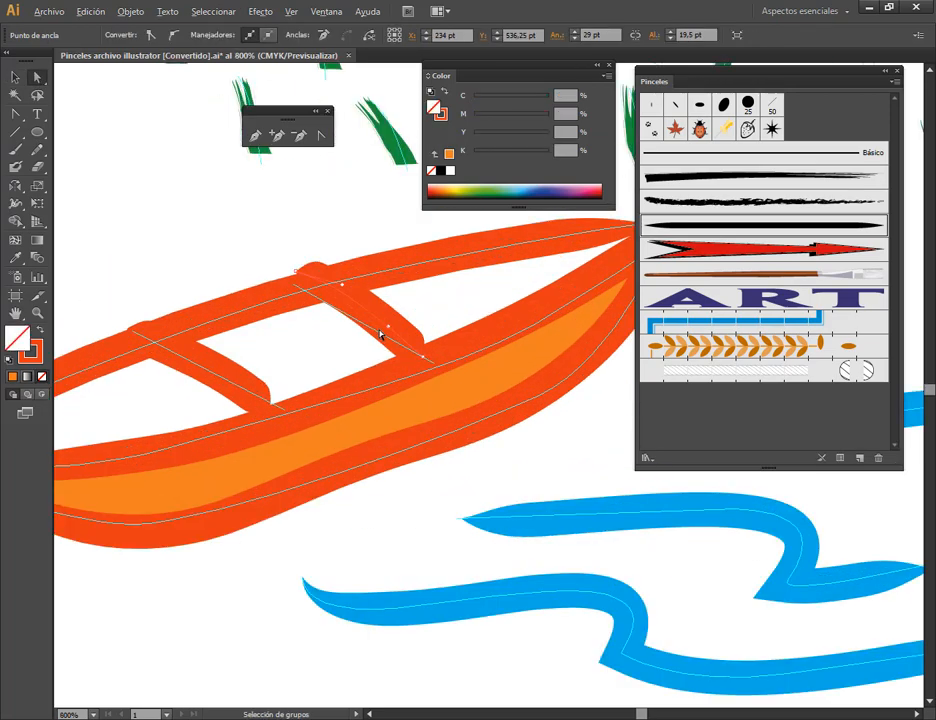
scroll(380, 335, up, 1)
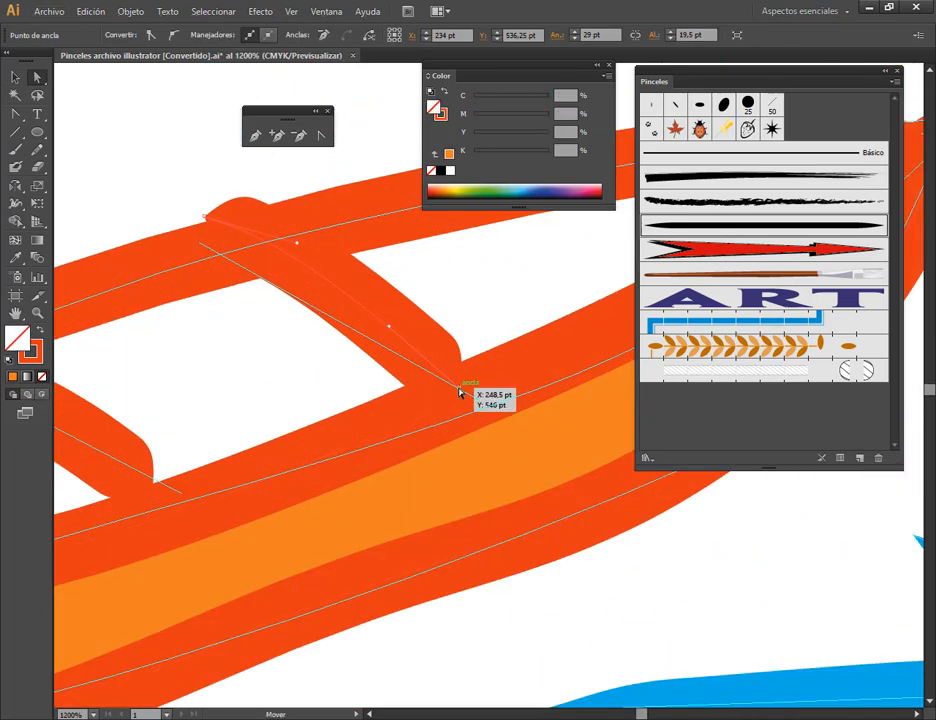
drag(460, 393, 481, 401)
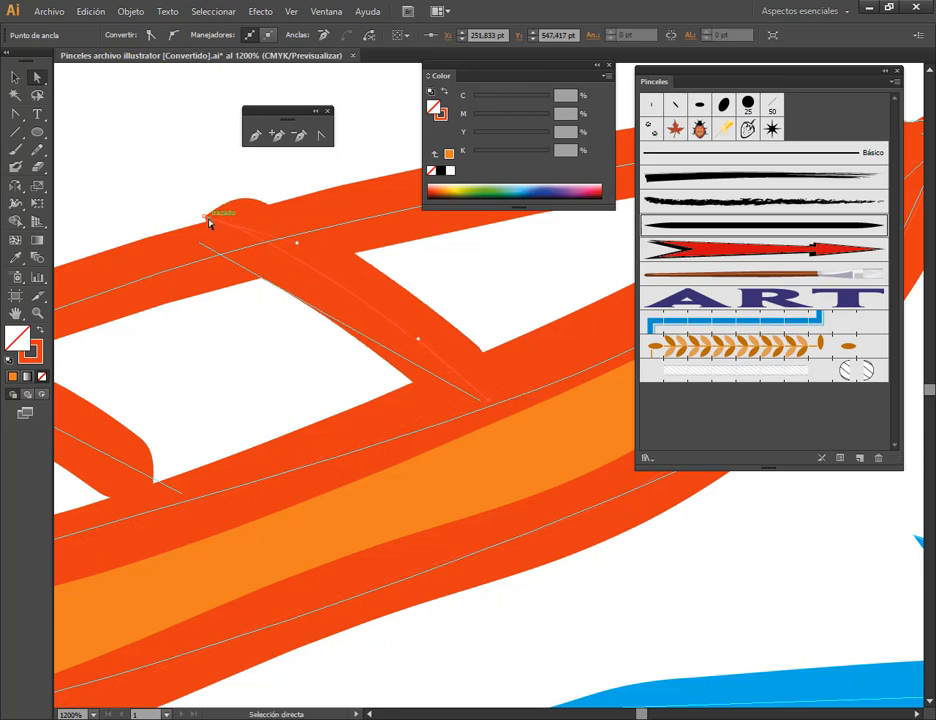
Move the upper end anchor of the boat's right crossboard onto its guide end and adjust its curve handle to follow the guide.
drag(209, 222, 197, 245)
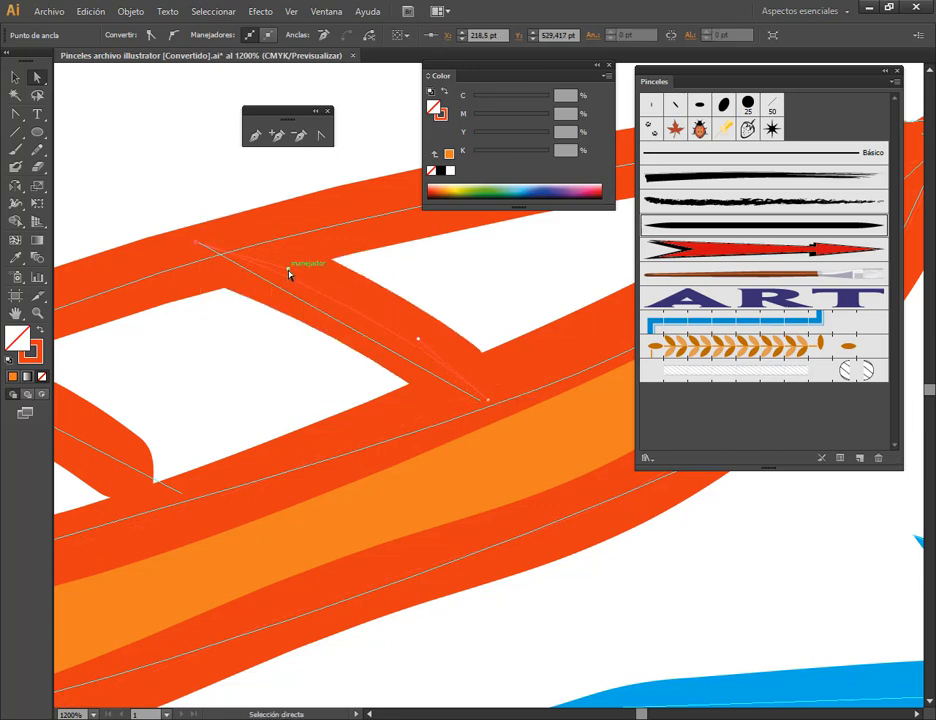
drag(289, 274, 283, 275)
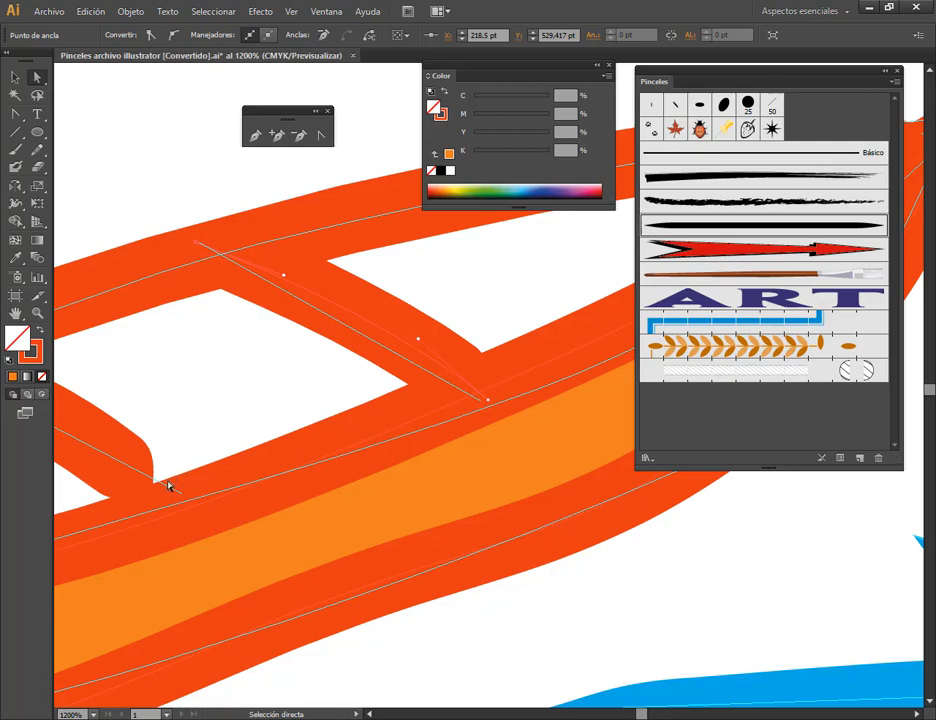
Fit the boat's left crossboard to its guide by moving both end anchors inward of the hull edges and straightening its curve handle.
scroll(290, 462, down, 8)
scroll(124, 309, up, 4)
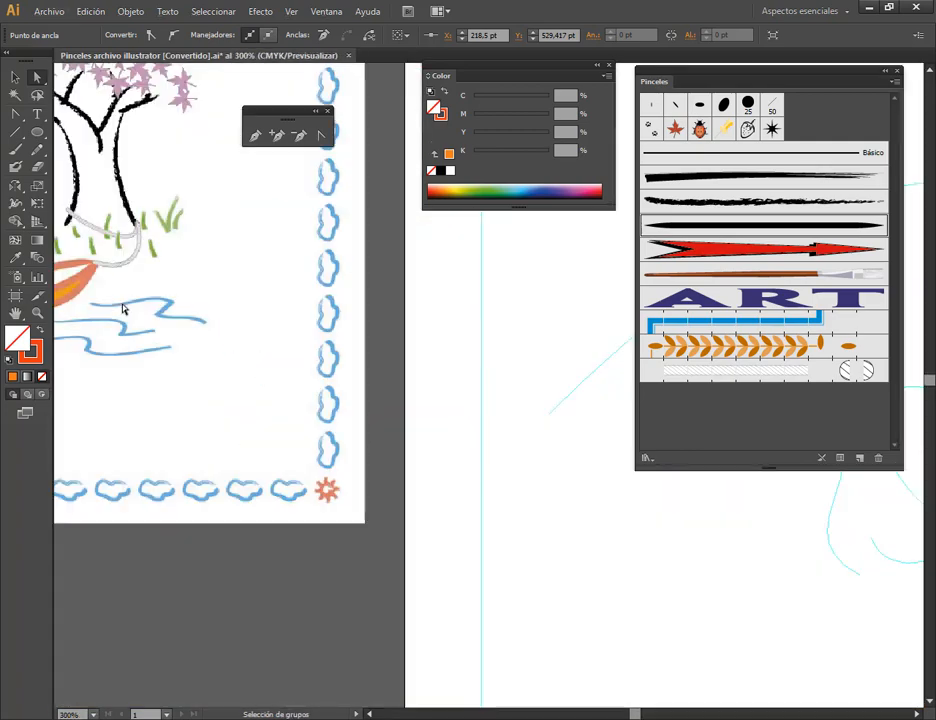
drag(123, 355, 313, 330)
drag(437, 483, 250, 321)
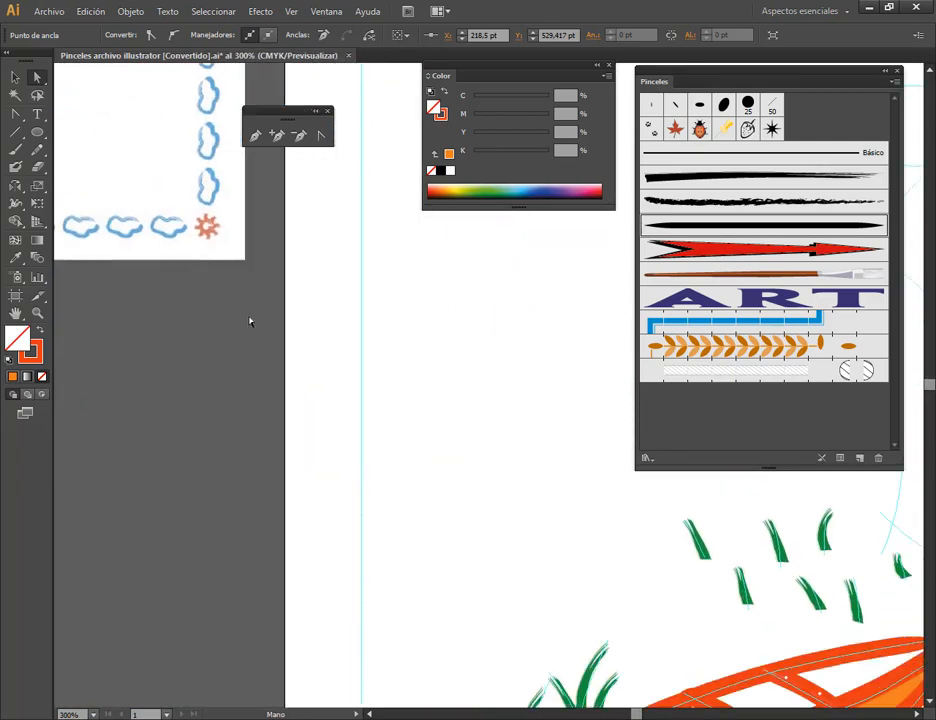
drag(569, 591, 313, 297)
scroll(504, 418, up, 4)
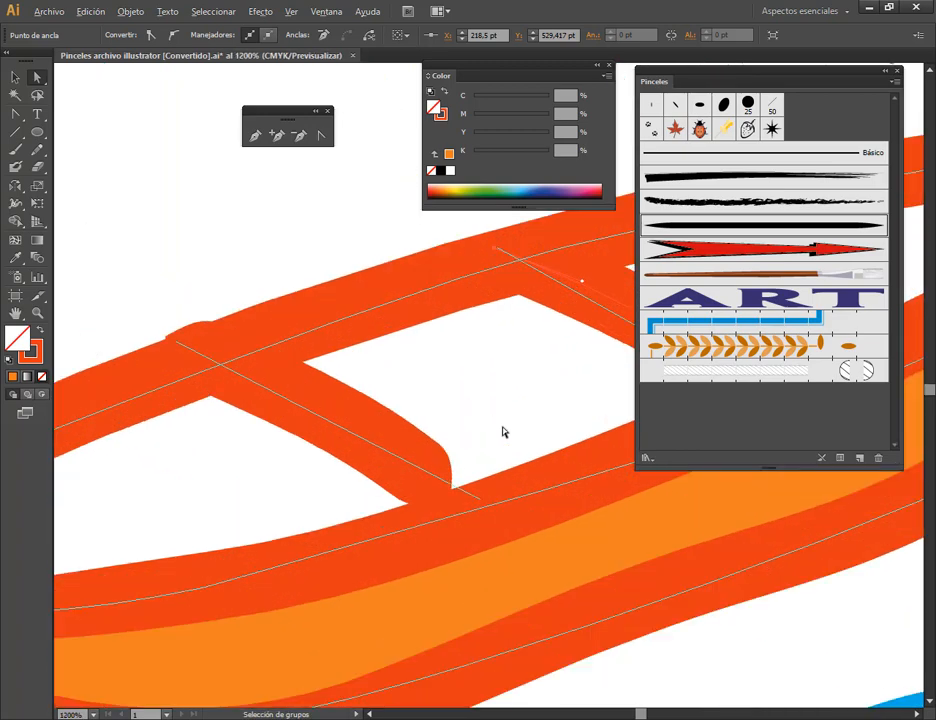
click(449, 514)
drag(452, 508, 478, 497)
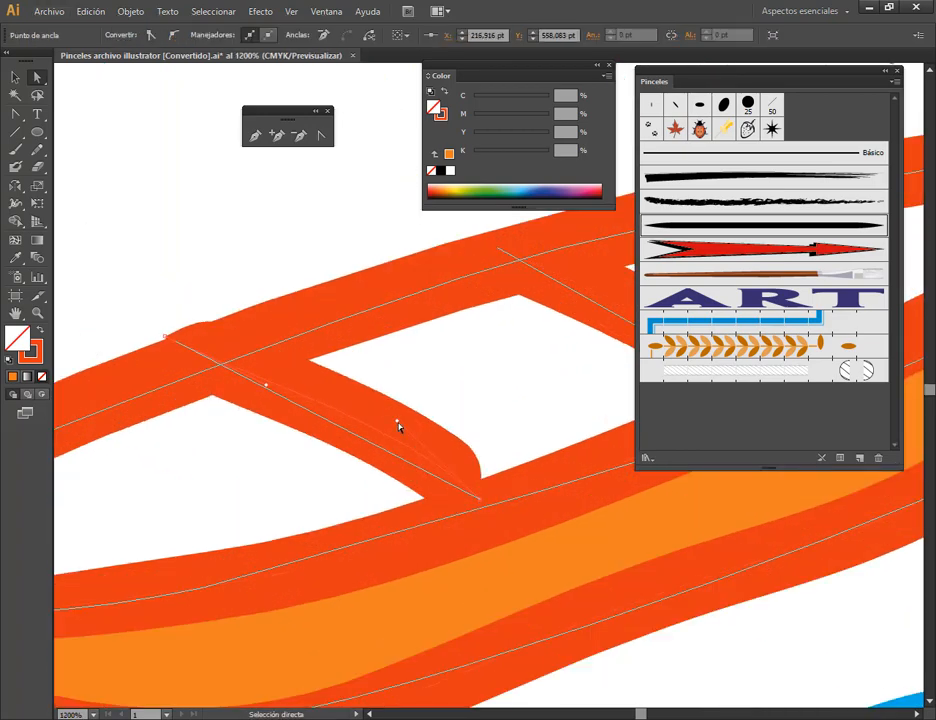
drag(397, 421, 375, 445)
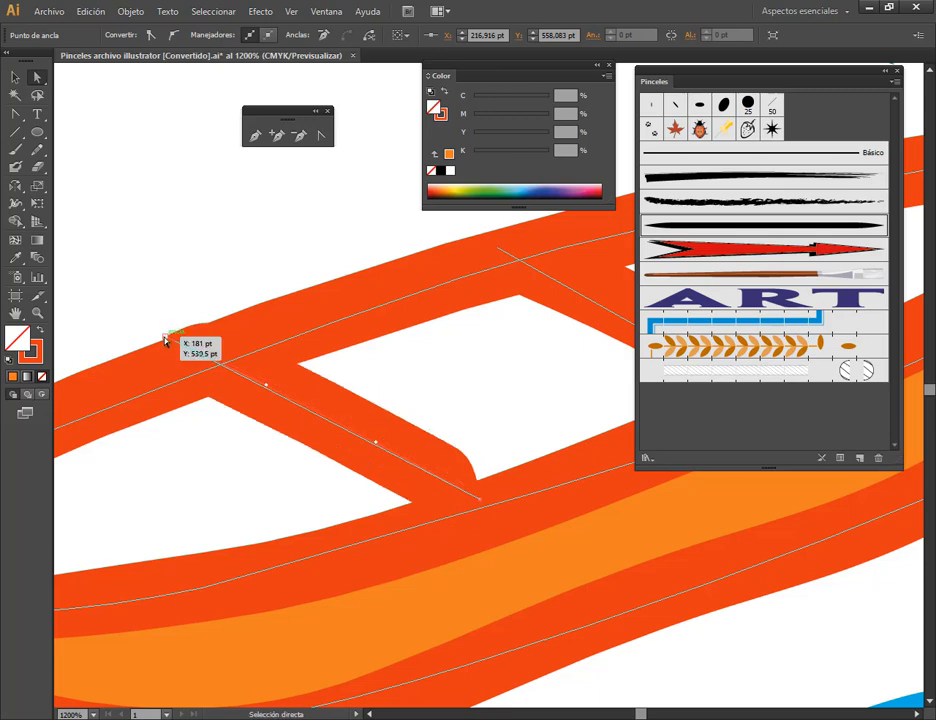
drag(165, 335, 195, 351)
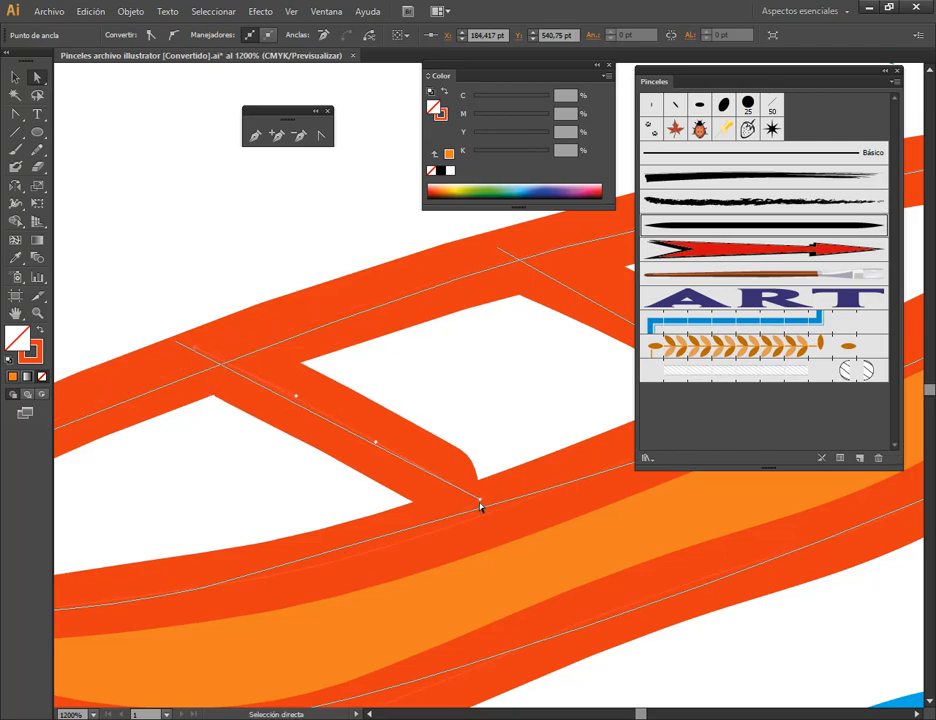
drag(480, 502, 321, 445)
Select the filled hull outline and delete the extra anchor point midway along its lower edge.
click(516, 426)
scroll(518, 427, down, 3)
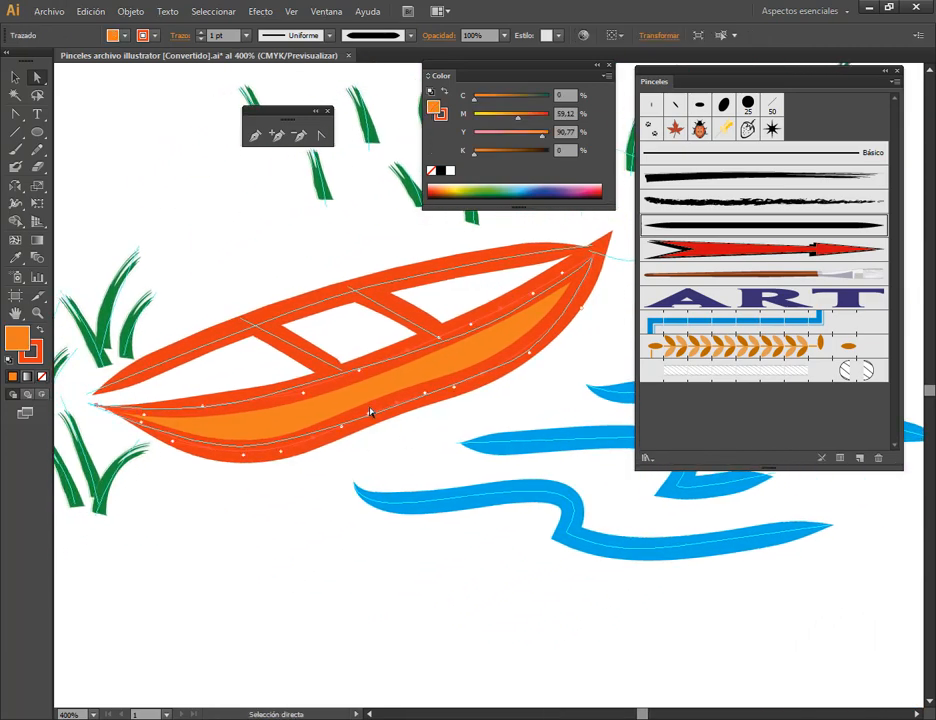
click(885, 71)
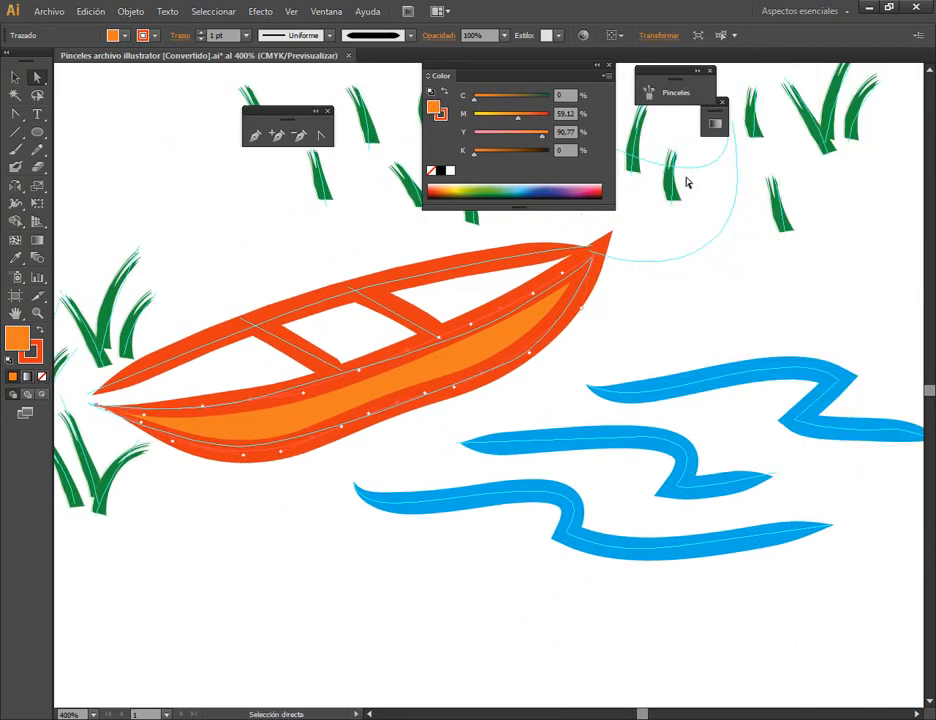
scroll(358, 430, up, 3)
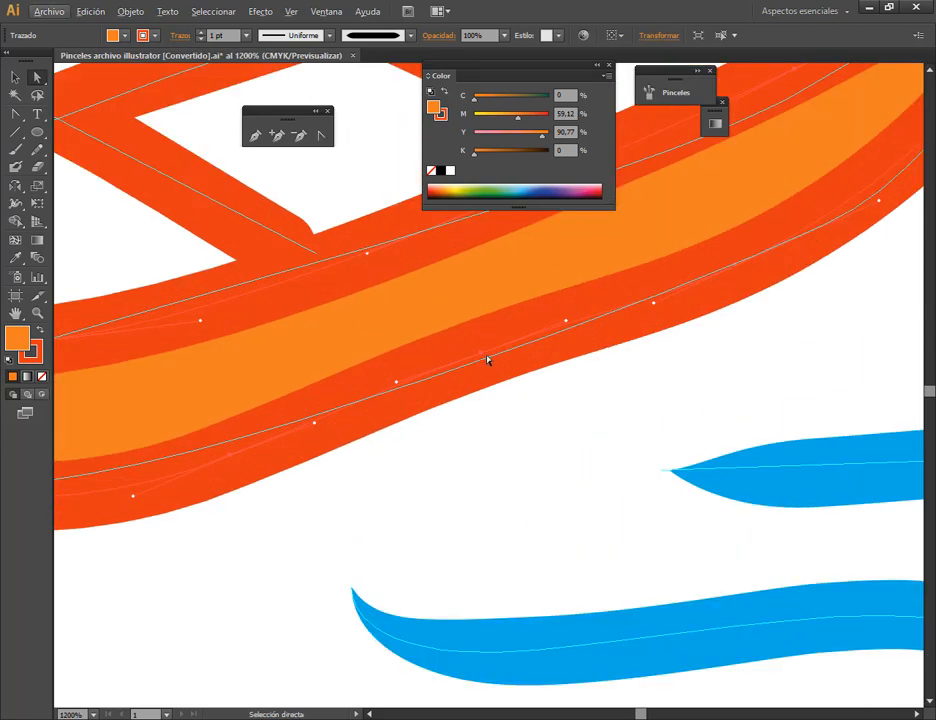
click(299, 135)
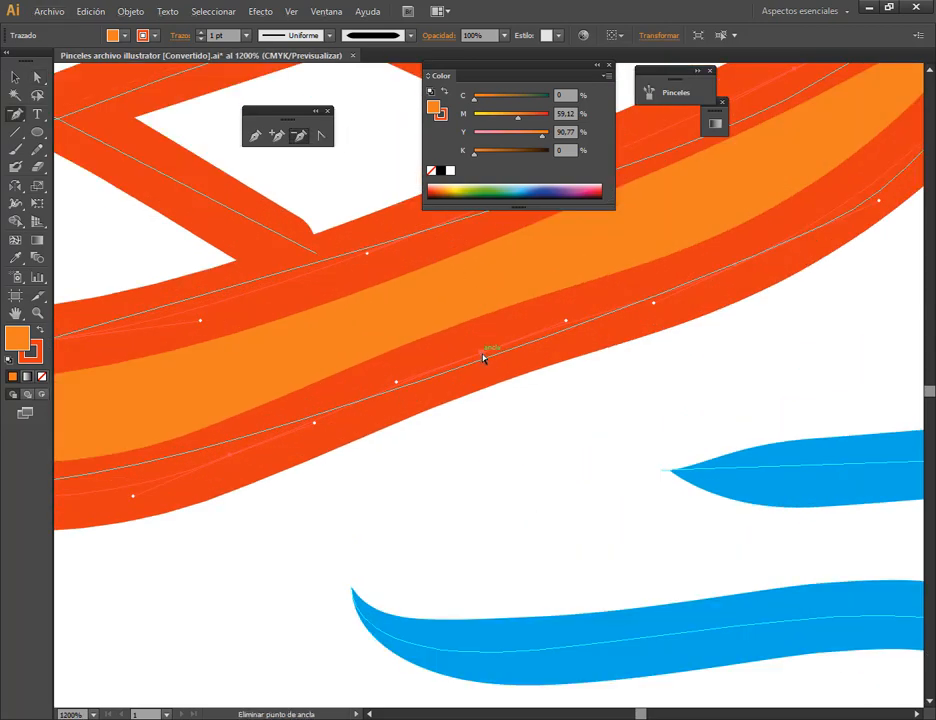
click(482, 354)
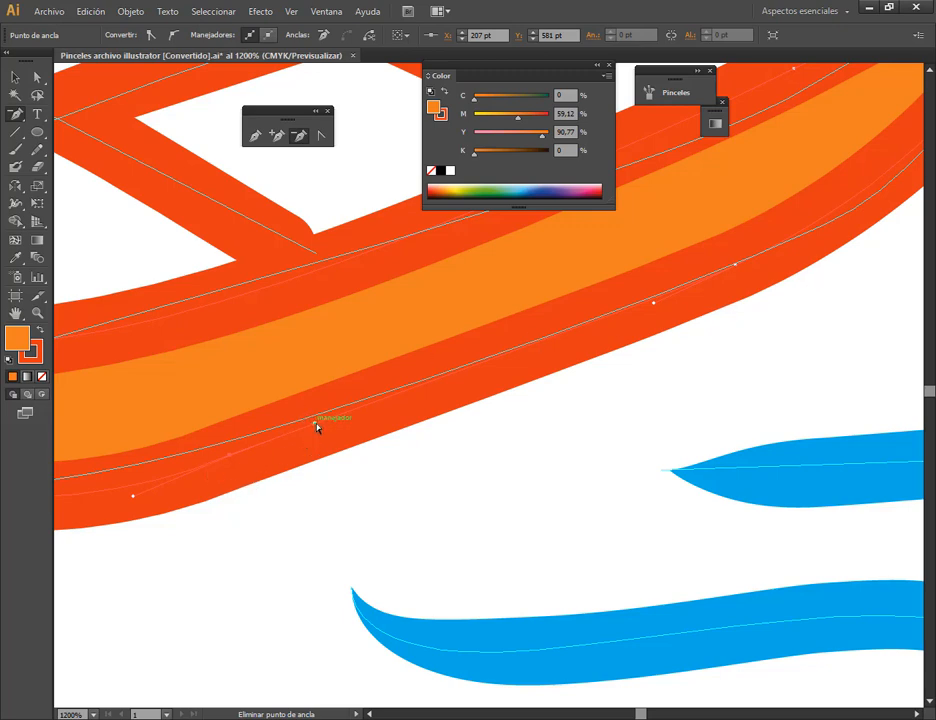
Delete the anchor point at the lower-left bend of the hull outline, undoing the removal of the neighbouring anchor.
scroll(282, 457, down, 2)
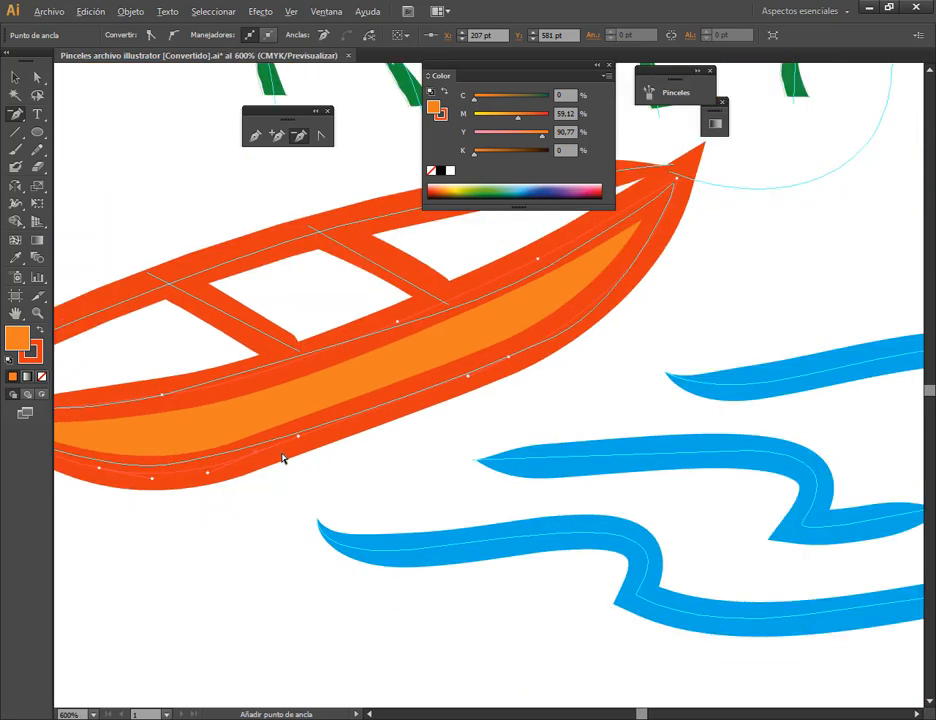
drag(398, 461, 514, 468)
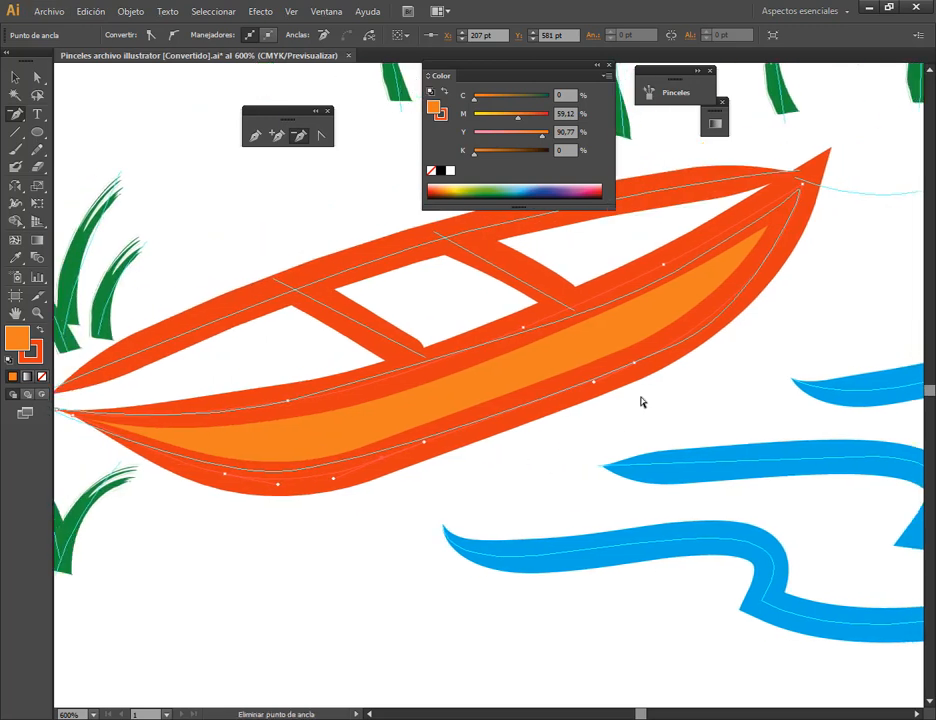
click(382, 460)
key(ctrl+z)
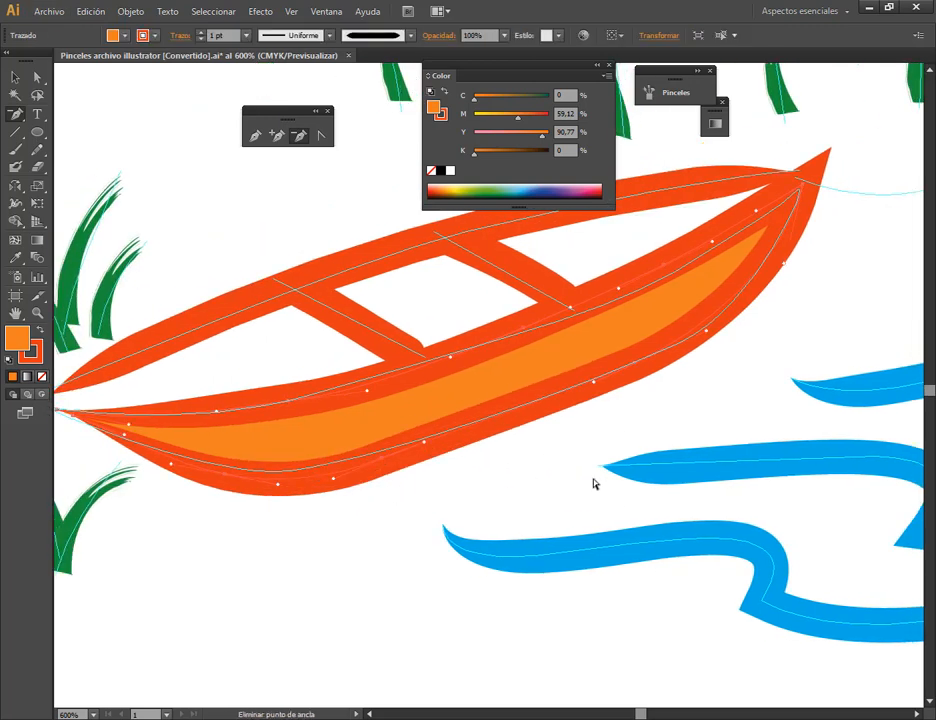
click(226, 478)
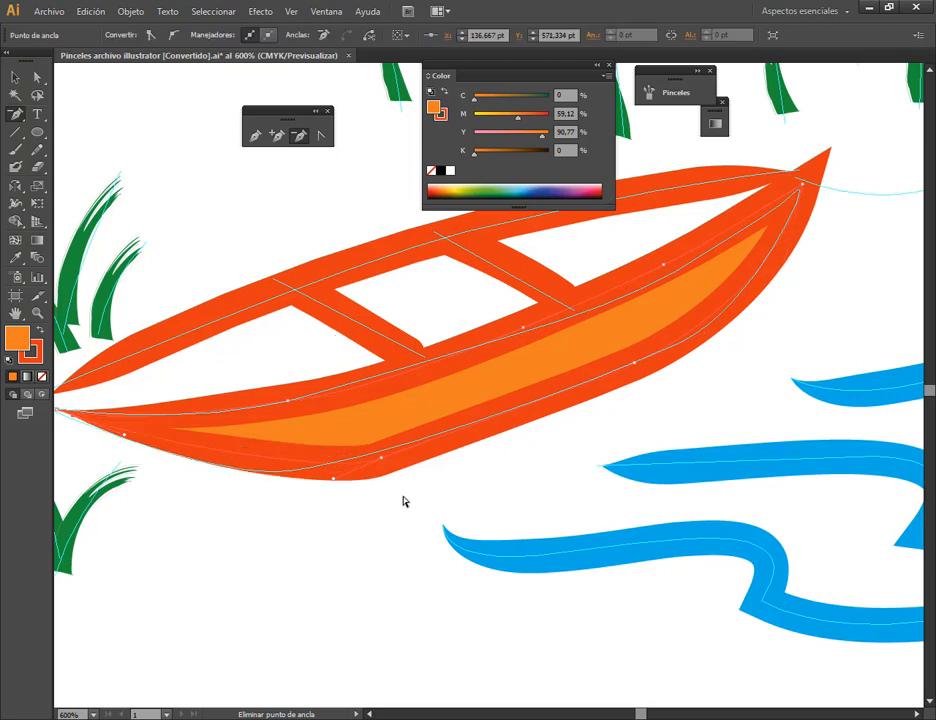
Smooth the hull's lower edge with Direct Selection, adjusting the left tip's handle and repositioning the two remaining lower anchors along the guide.
key(a)
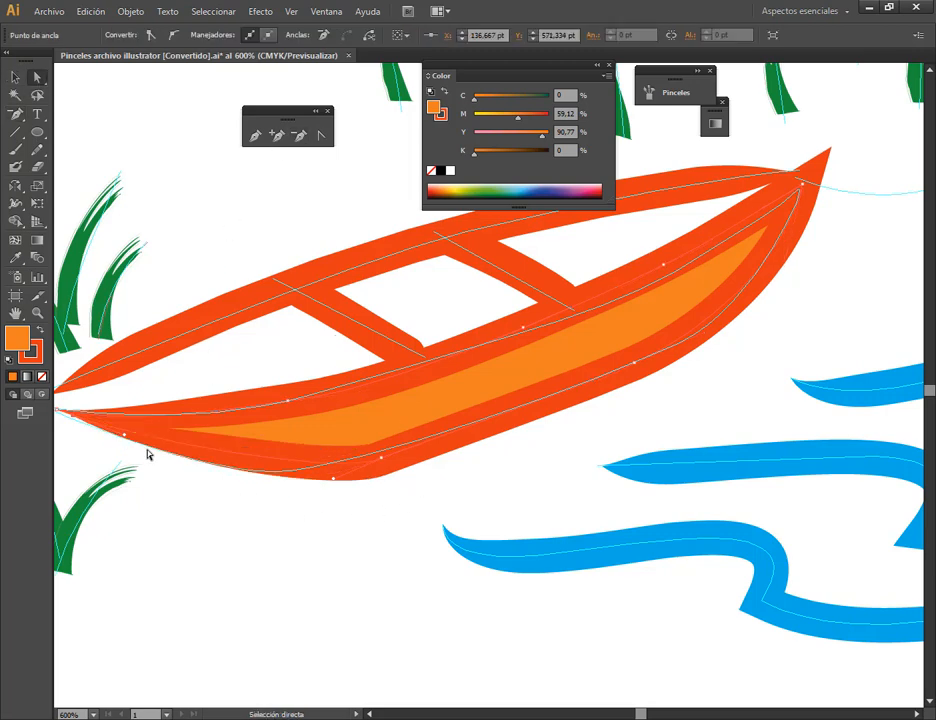
drag(126, 438, 168, 478)
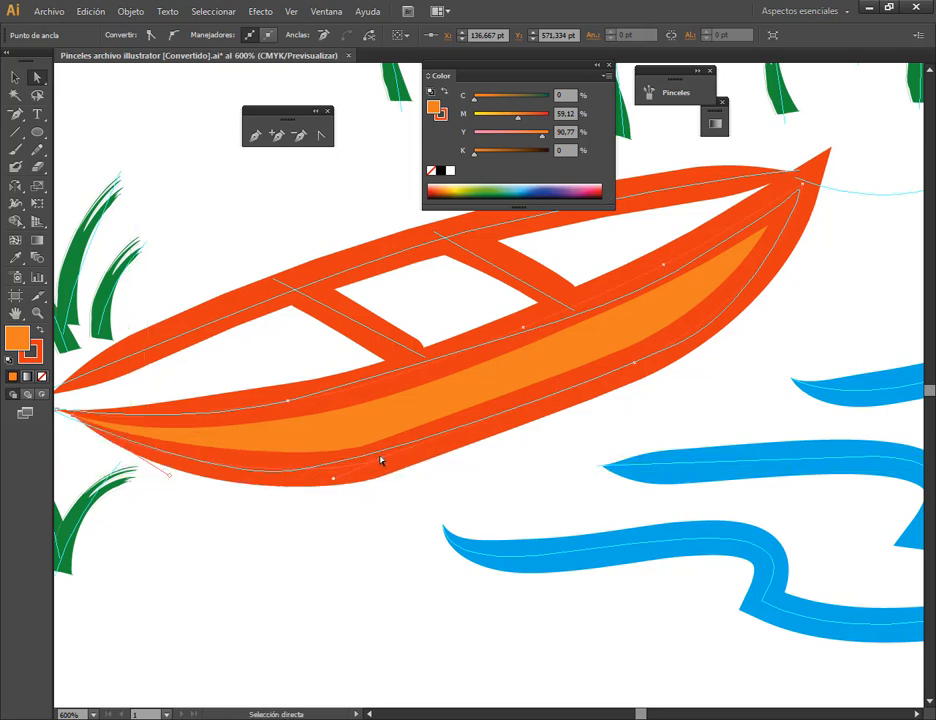
mouse_move(380, 457)
mouse_down()
mouse_move(311, 474)
mouse_move(334, 476)
mouse_move(386, 453)
mouse_up()
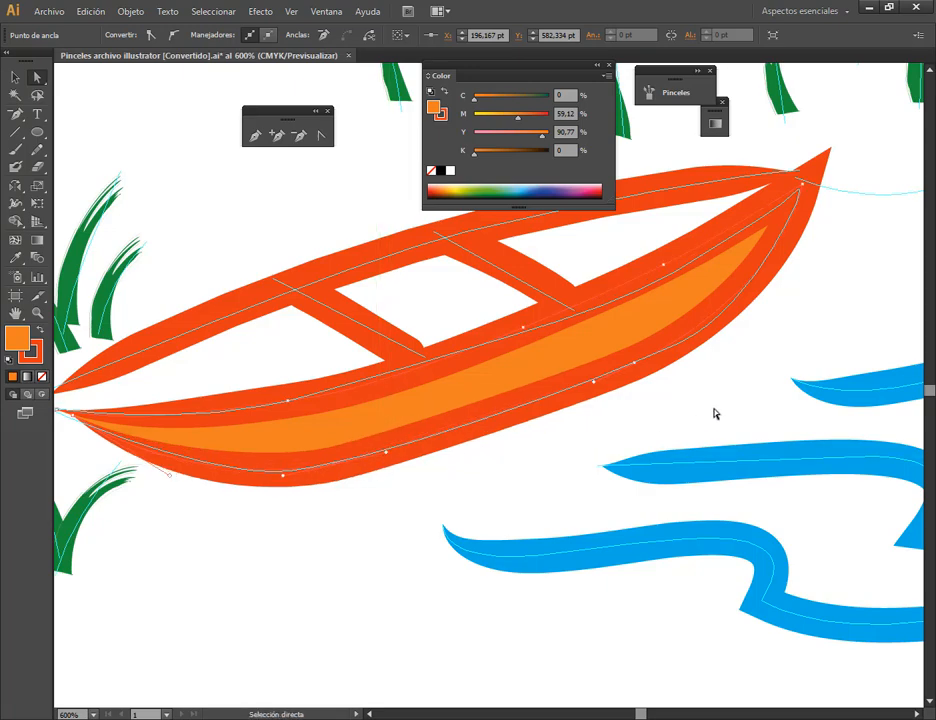
drag(737, 389, 633, 438)
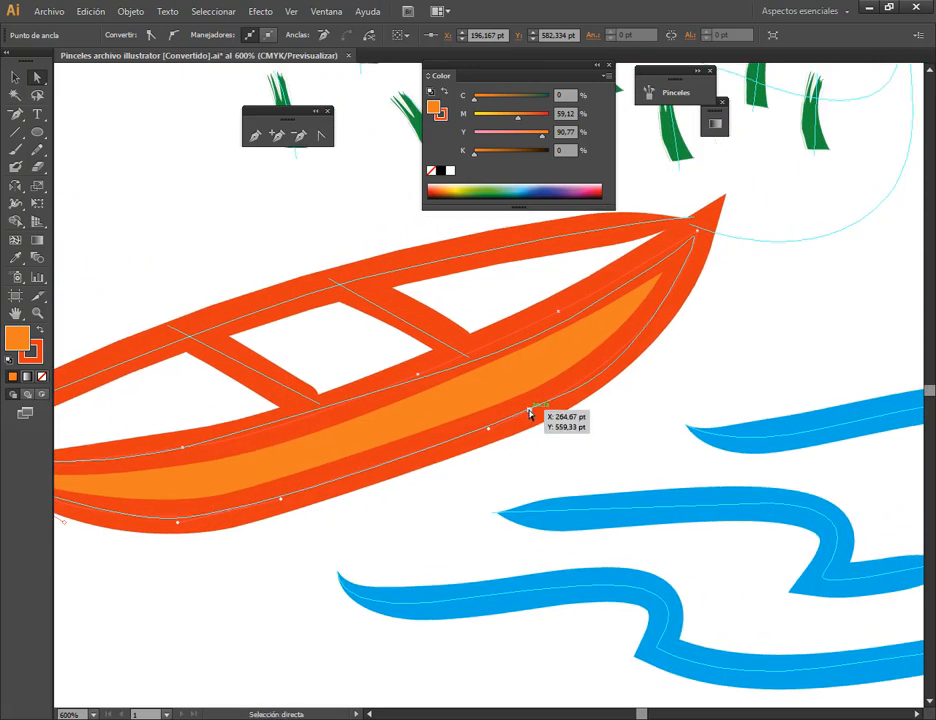
drag(533, 414, 579, 389)
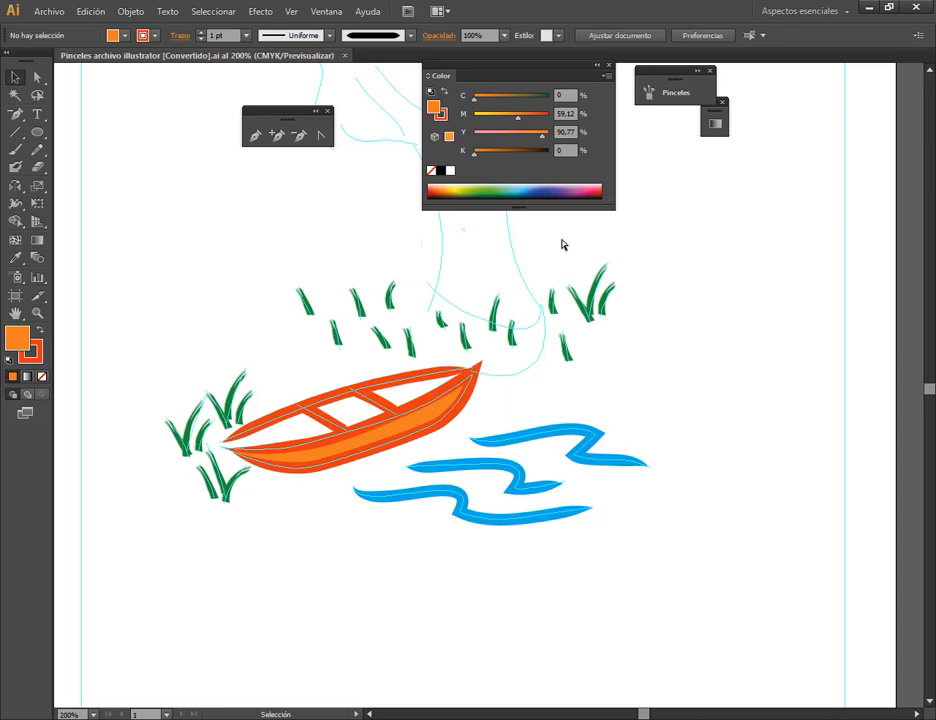
Paint the rope around the tree's base along its guide with the Cuerda pattern brush and the default black stroke.
click(699, 71)
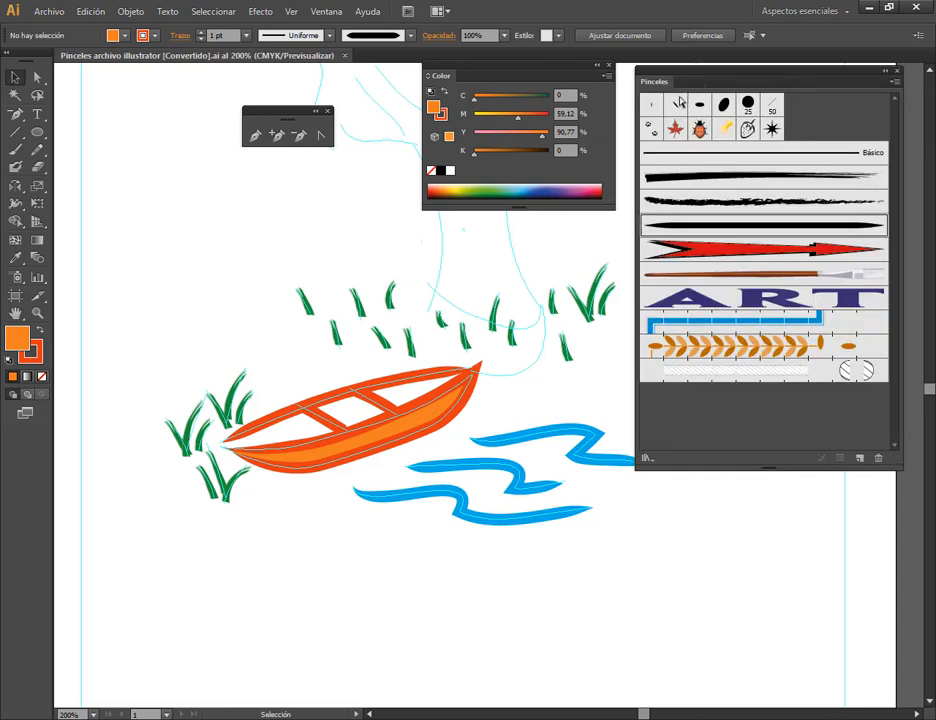
click(885, 71)
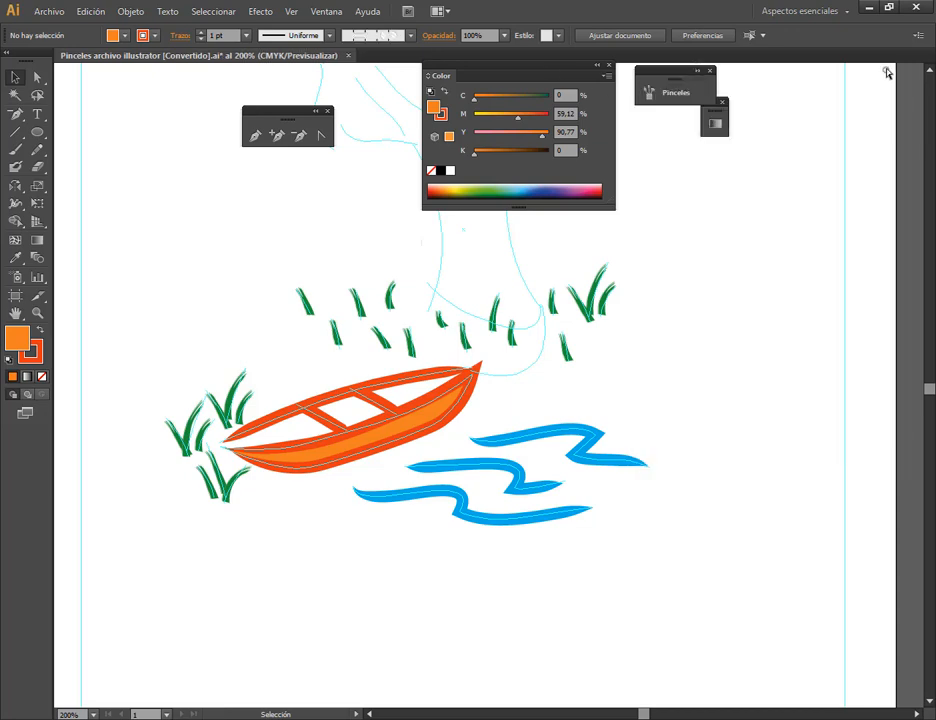
click(597, 64)
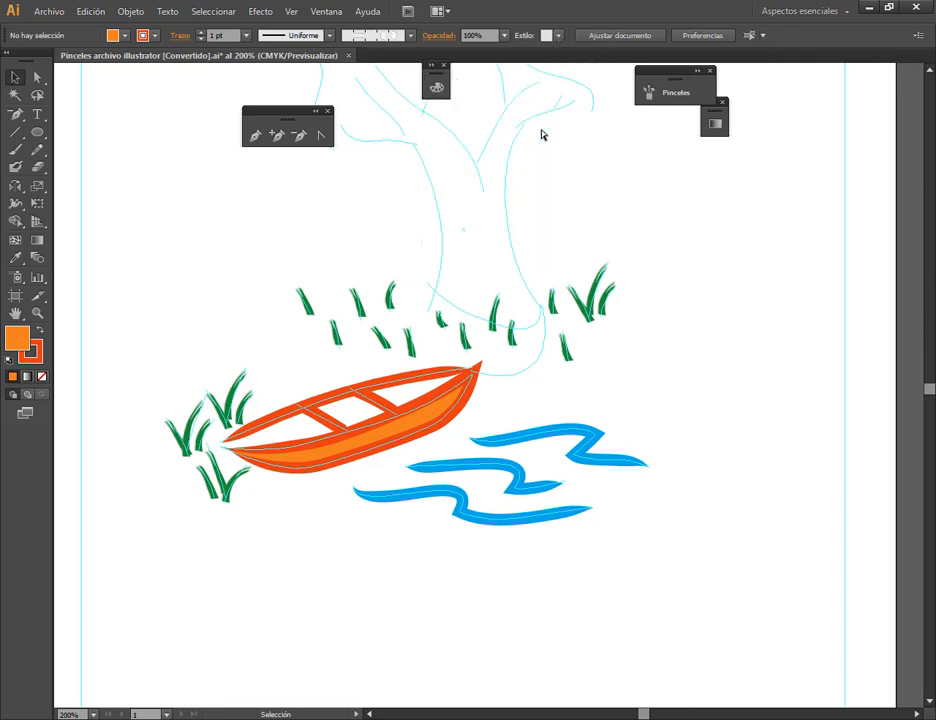
click(15, 149)
click(10, 359)
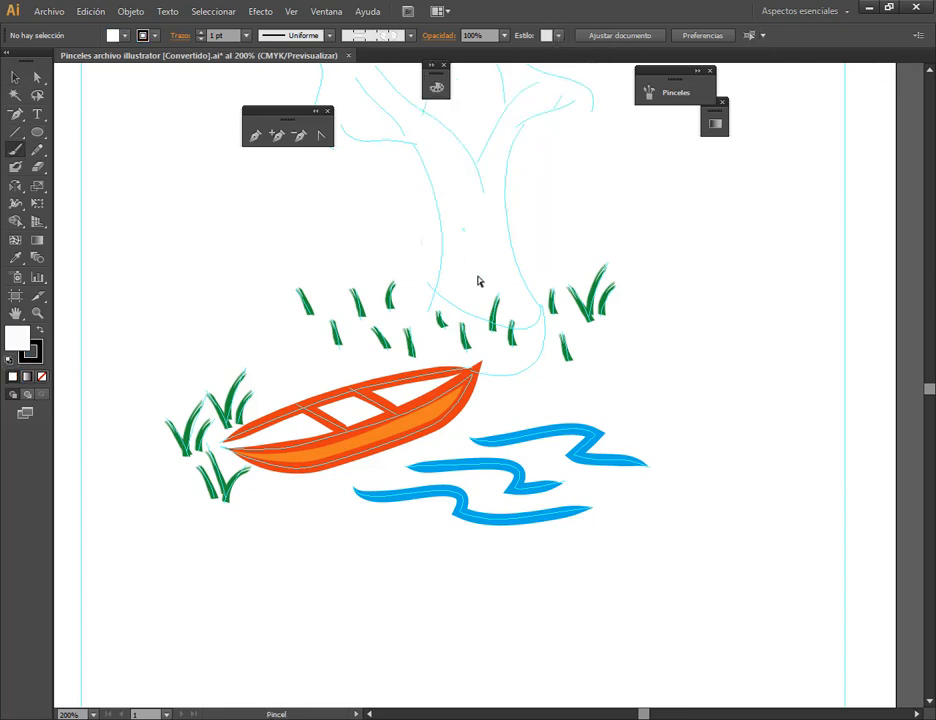
mouse_move(539, 312)
mouse_down()
mouse_move(529, 330)
mouse_move(491, 328)
mouse_move(428, 283)
mouse_up()
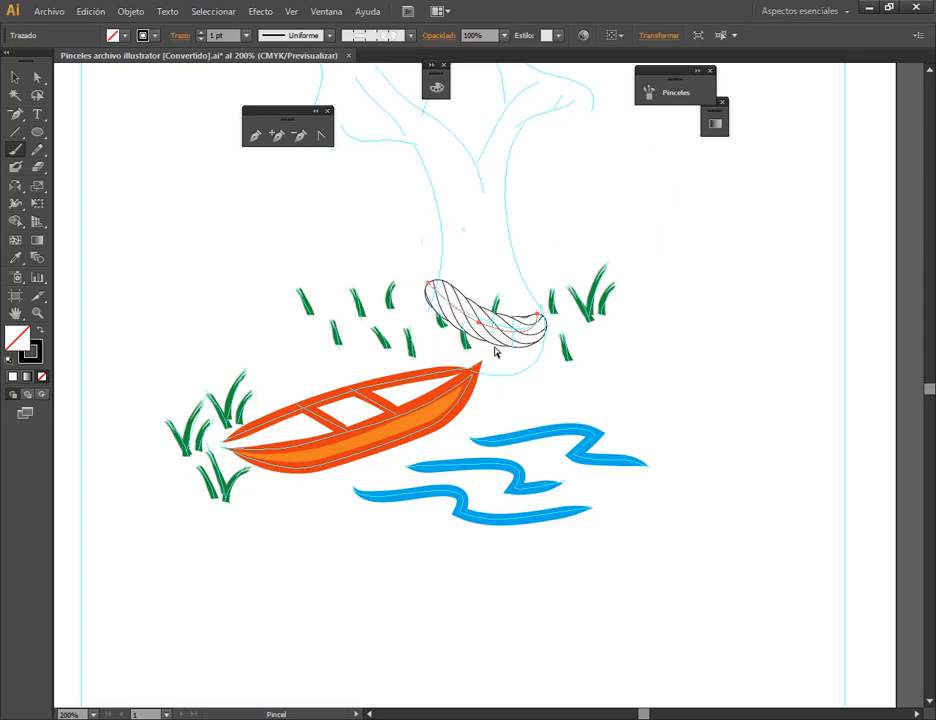
Set the Cuerda pattern brush's scale to 33% and apply the change to the existing strokes.
click(696, 77)
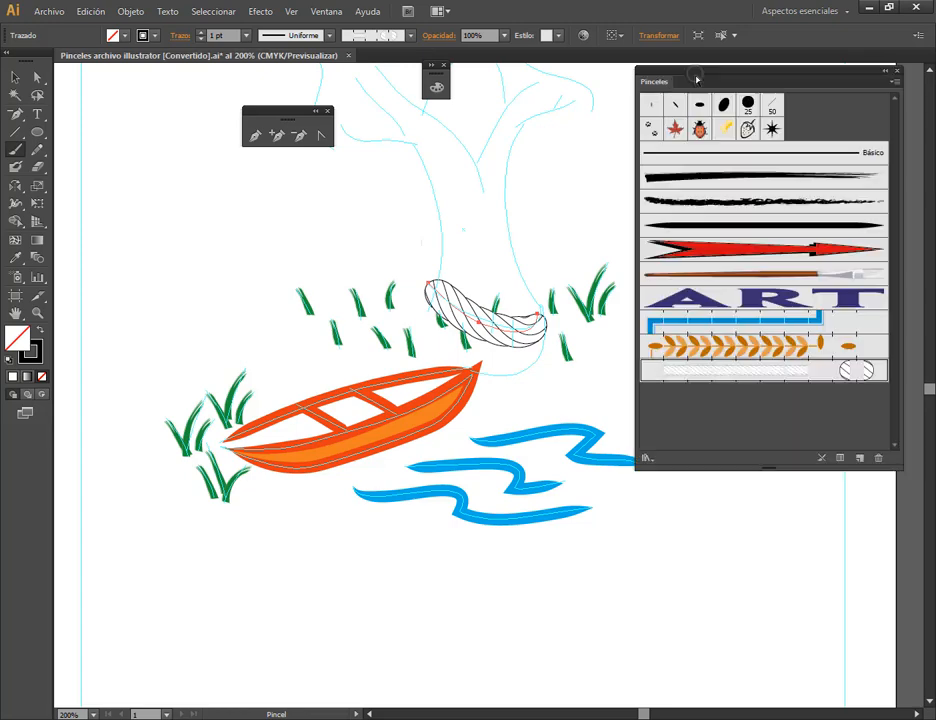
double_click(726, 376)
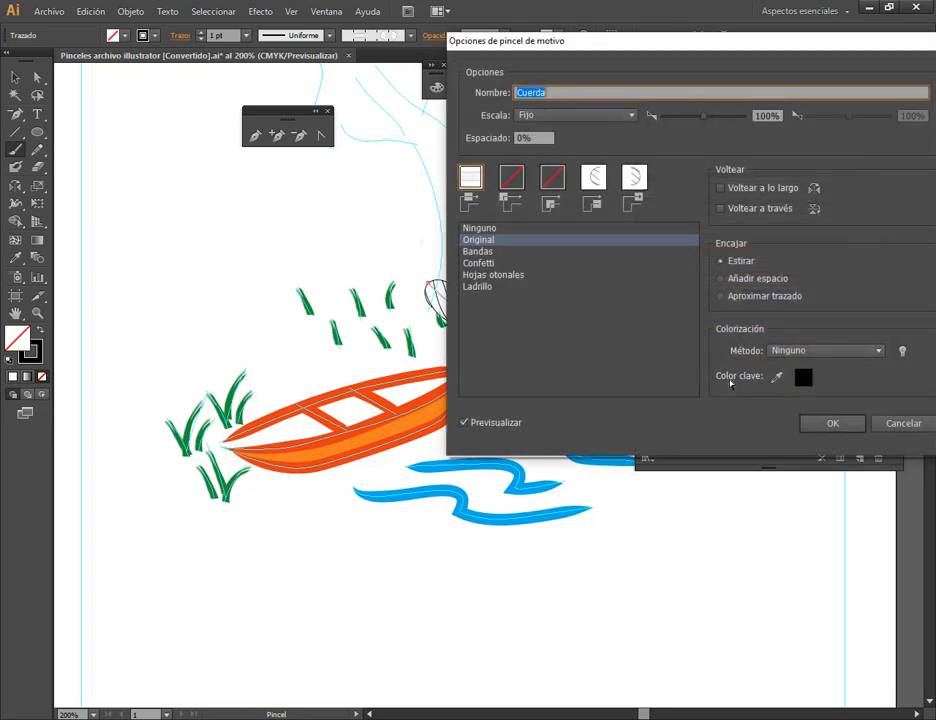
mouse_move(691, 47)
mouse_down()
mouse_move(637, 370)
mouse_move(644, 474)
mouse_move(619, 475)
mouse_up()
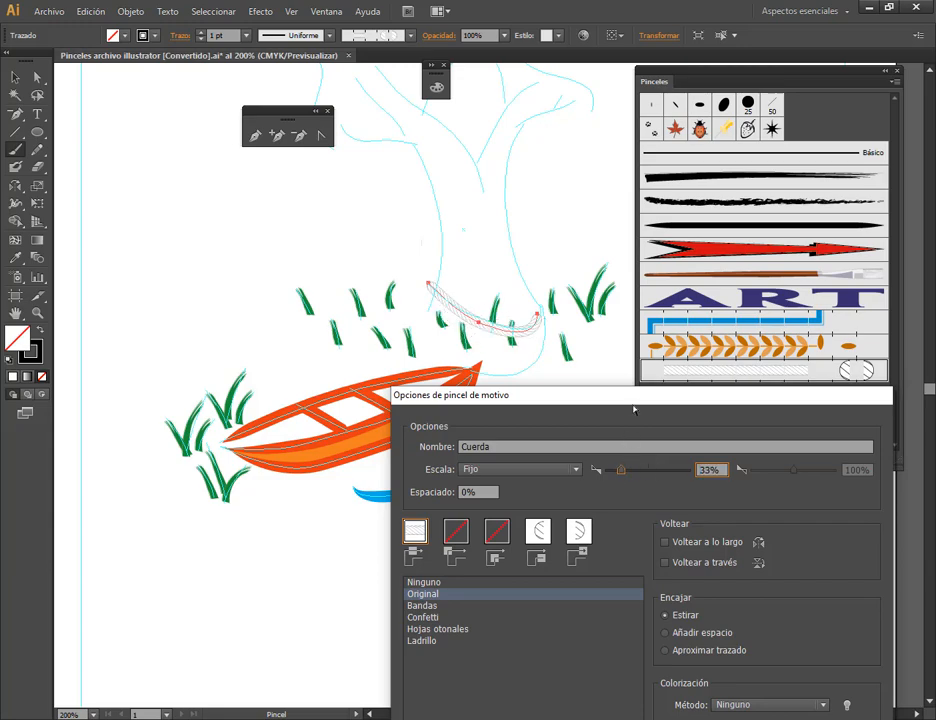
drag(633, 409, 675, 130)
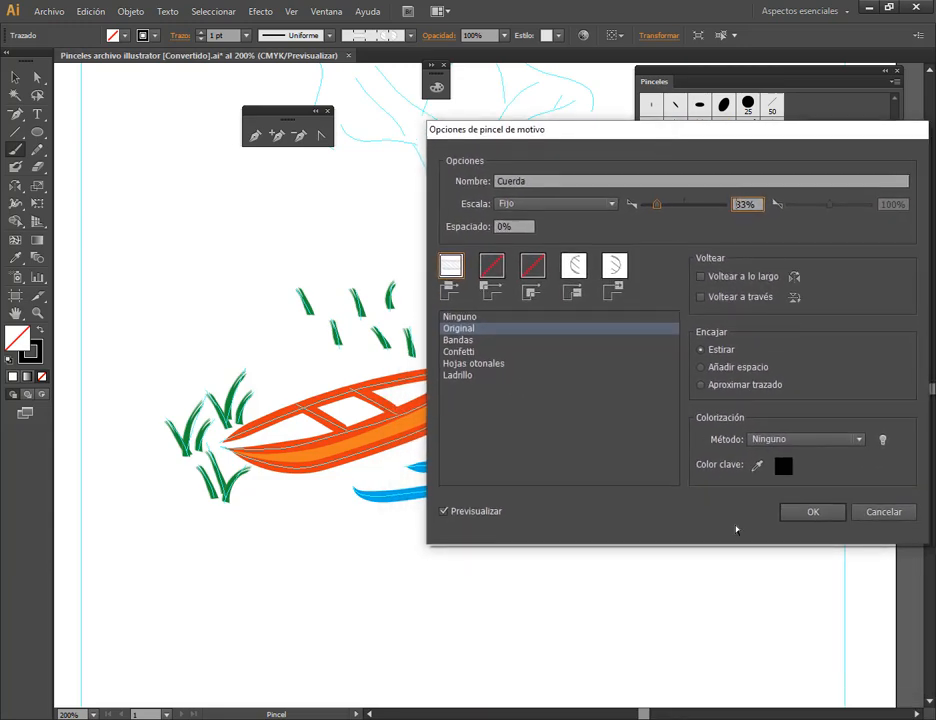
click(811, 512)
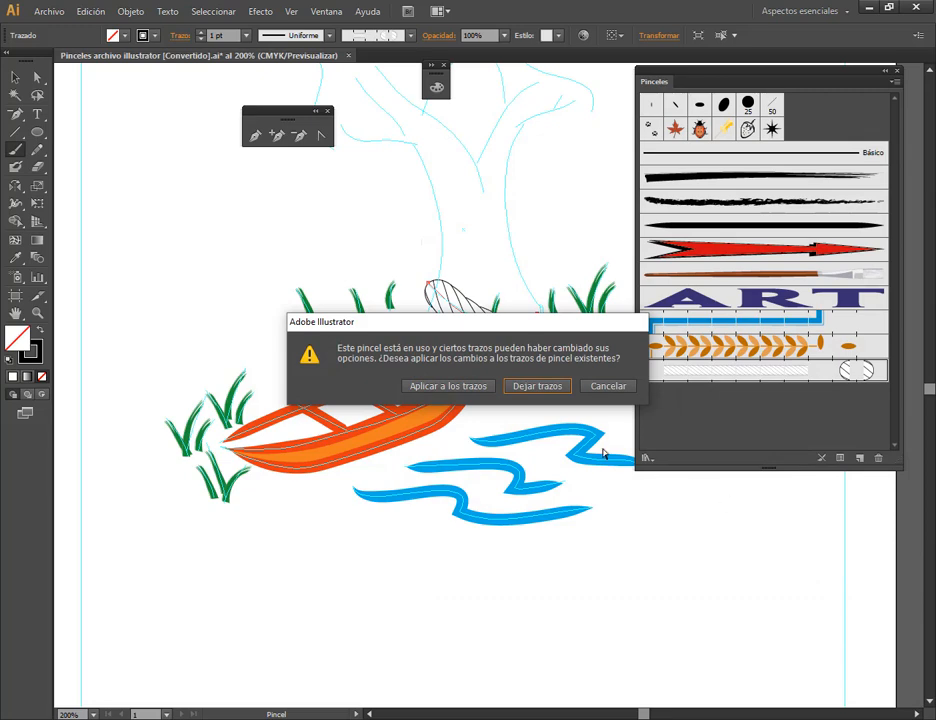
click(465, 389)
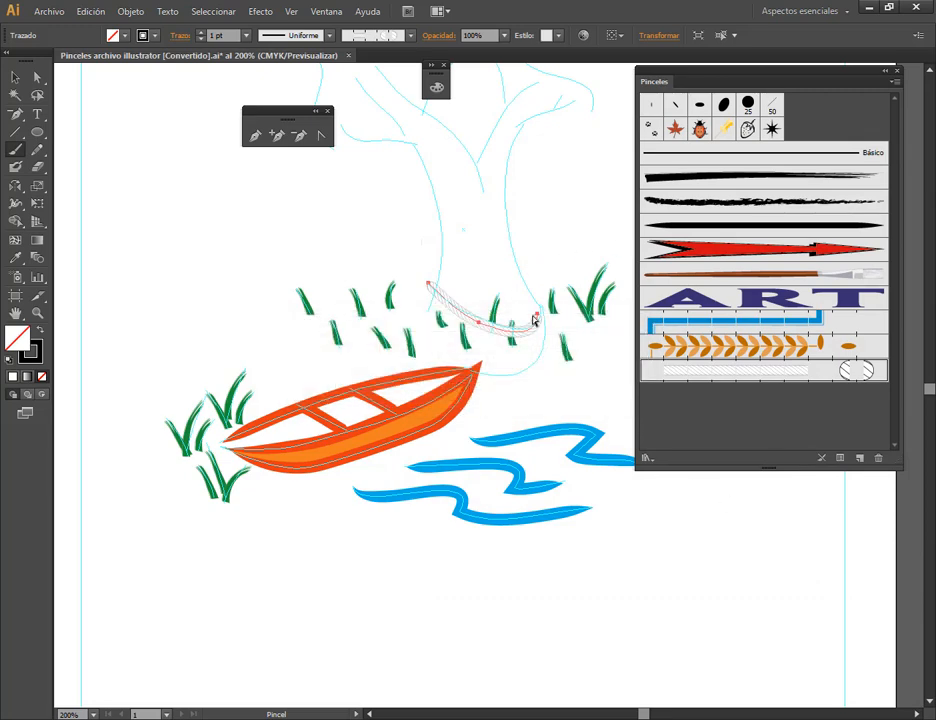
Try to paint the rope from the tree's base to the boat's right tip along its guide.
mouse_move(543, 307)
mouse_down()
mouse_move(539, 351)
mouse_move(520, 376)
mouse_move(477, 384)
mouse_up()
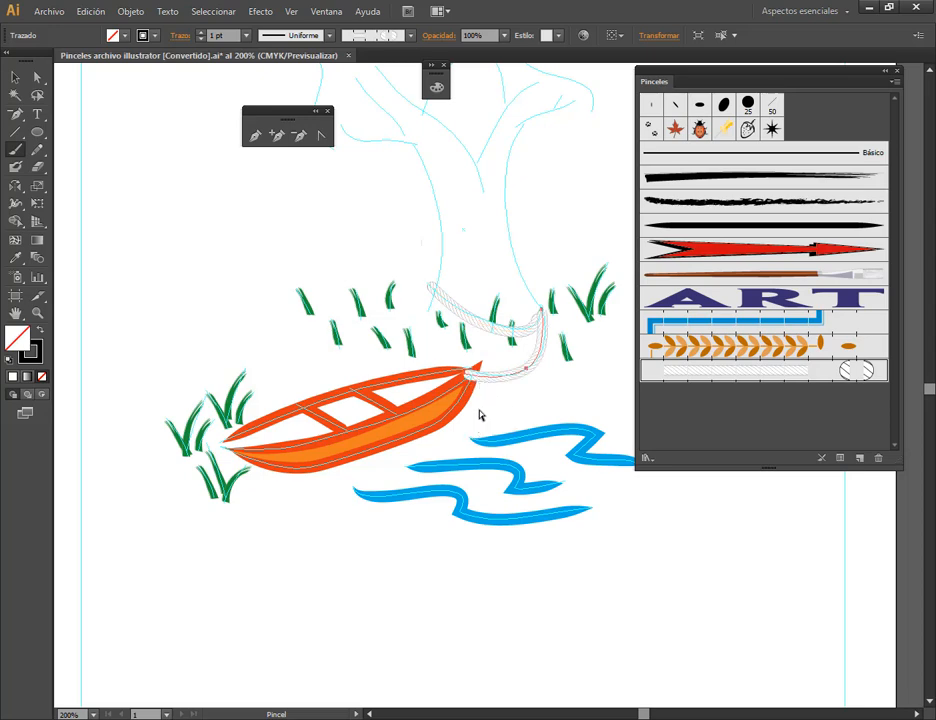
key(ctrl+z)
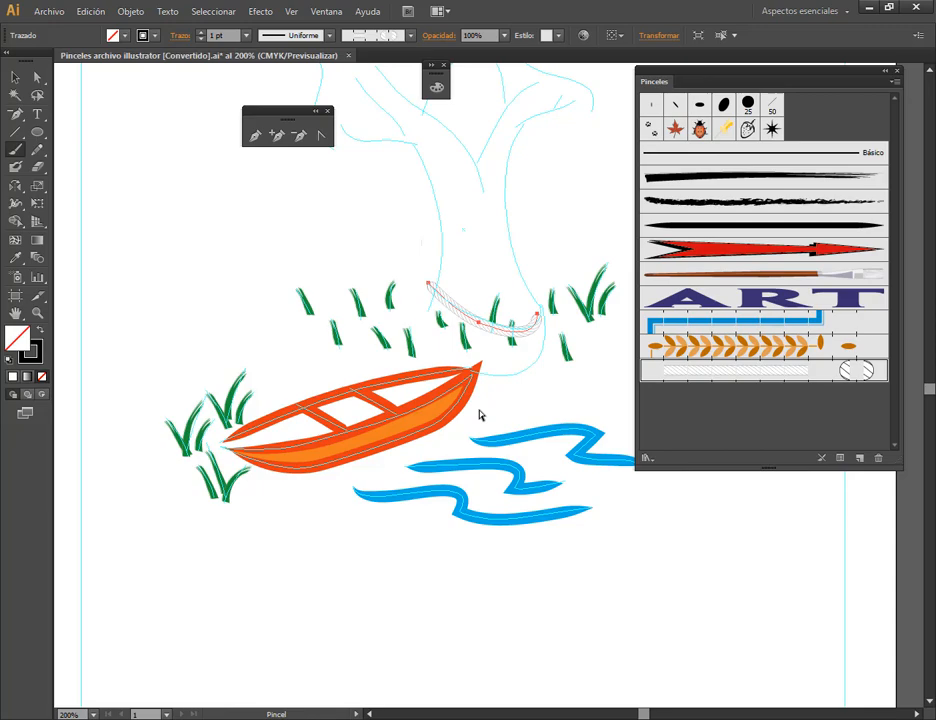
Paint the mooring rope along its guide from the right side of the tree's base to the boat's right tip.
scroll(504, 424, down, 2)
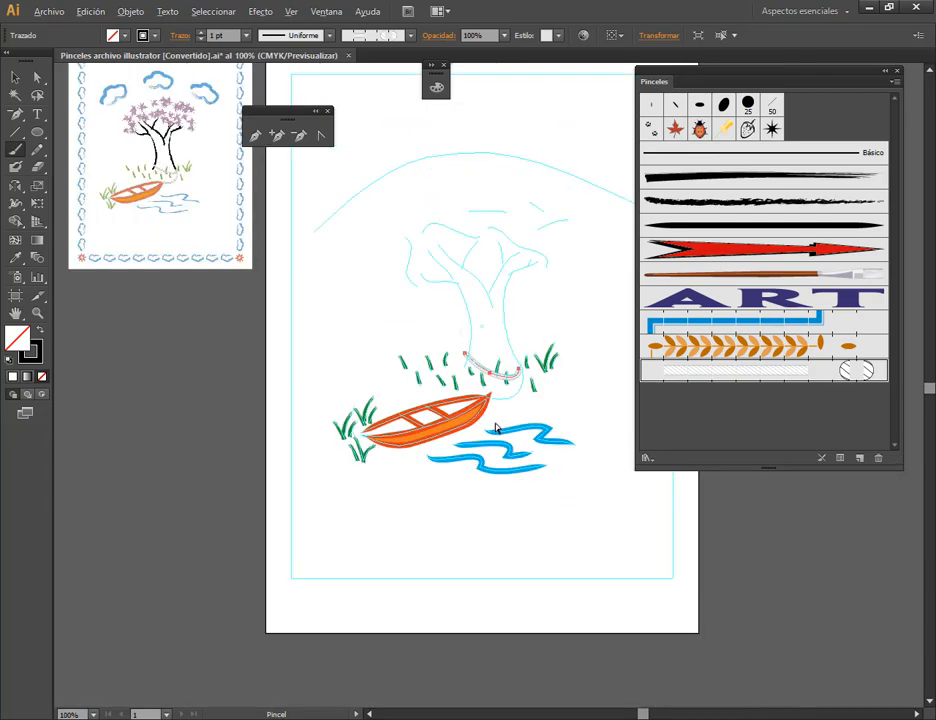
scroll(176, 192, up, 3)
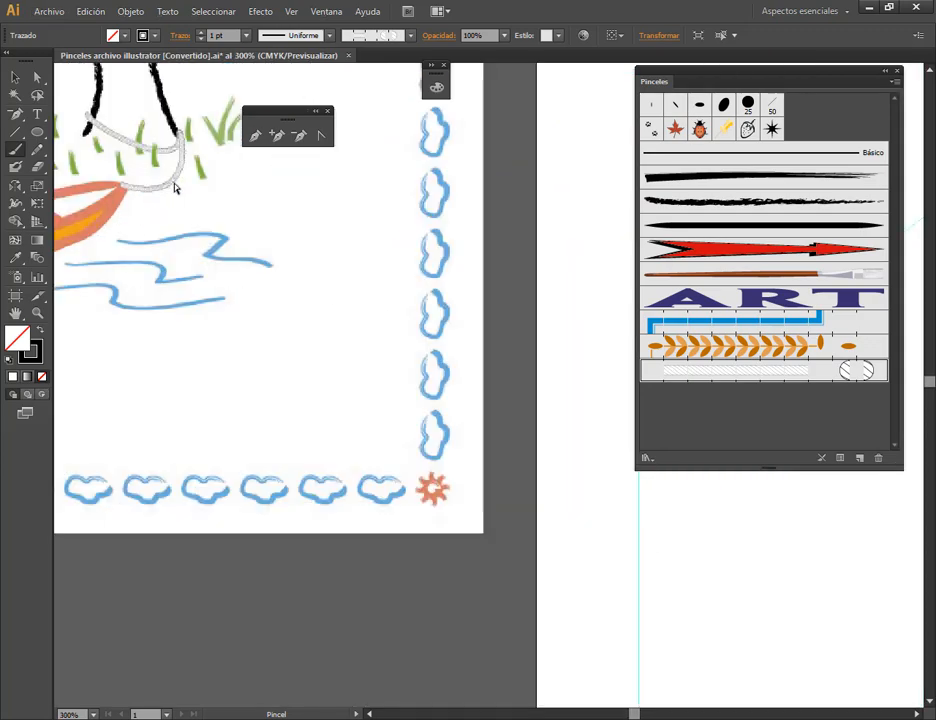
scroll(176, 192, down, 2)
scroll(618, 525, up, 5)
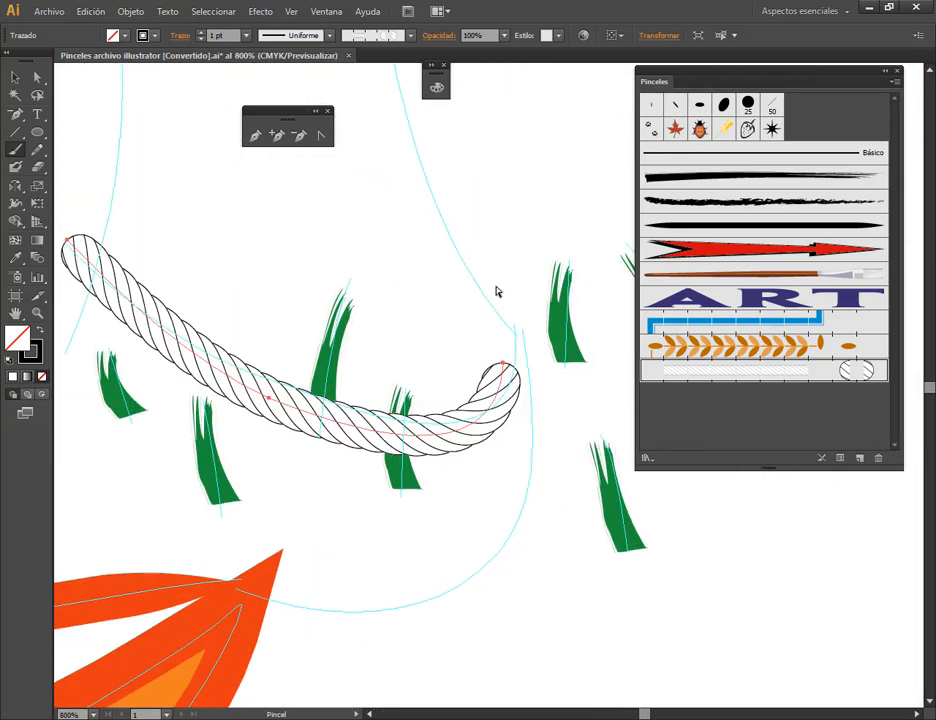
mouse_move(521, 335)
mouse_down()
mouse_move(528, 462)
mouse_move(492, 558)
mouse_move(423, 600)
mouse_move(372, 613)
mouse_move(322, 615)
mouse_move(240, 597)
mouse_up()
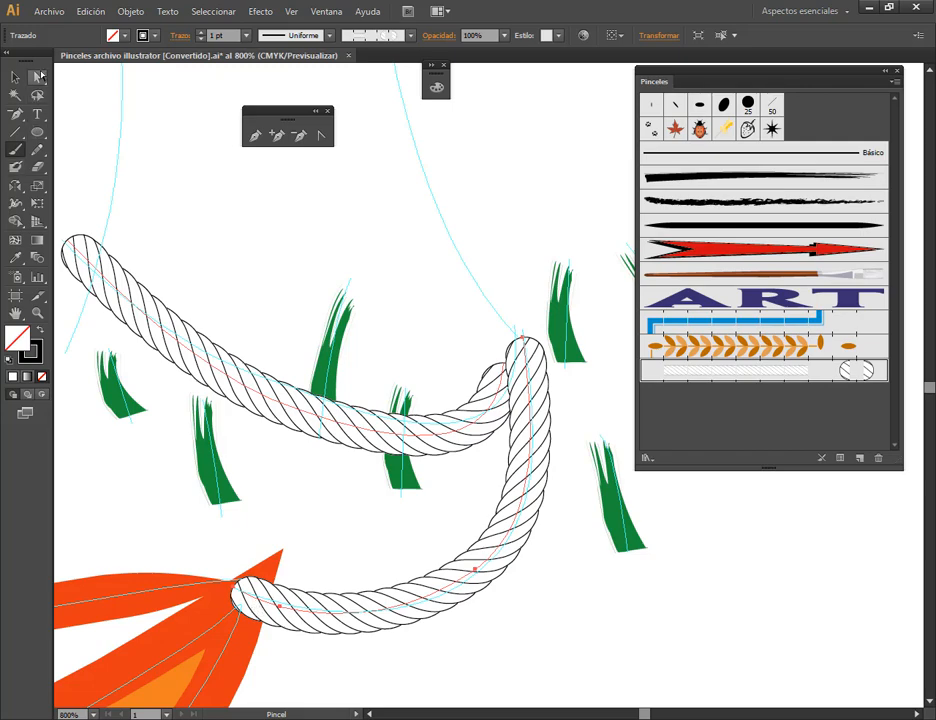
Fit the rope around the tree's base to its guide with Direct Selection, repositioning both end anchors, the right end's handle and the middle anchor.
key(a)
drag(505, 371, 514, 328)
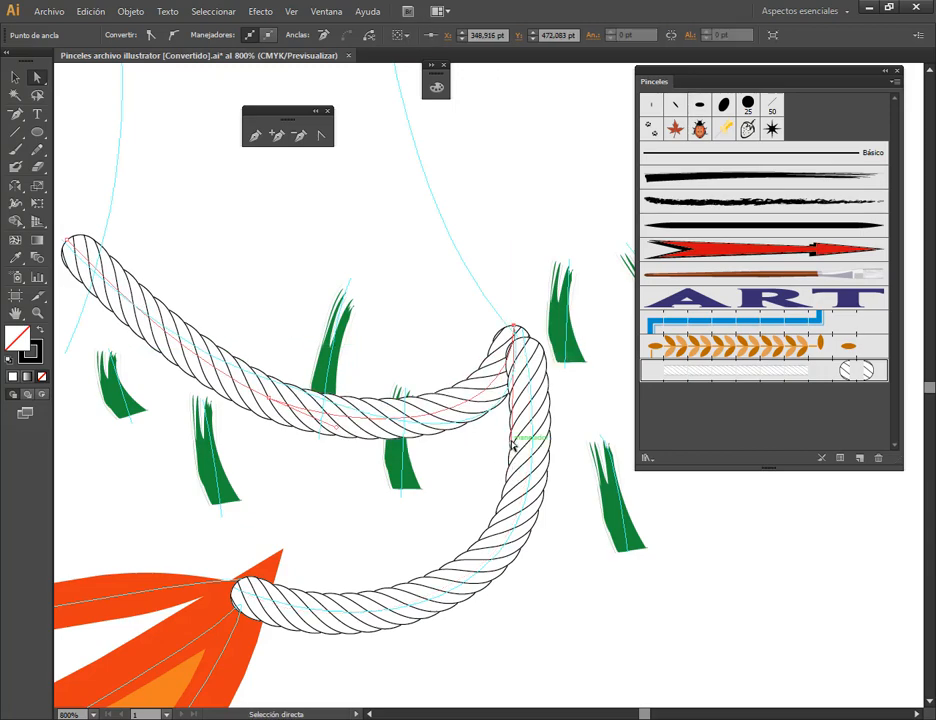
drag(512, 441, 533, 475)
drag(256, 459, 302, 484)
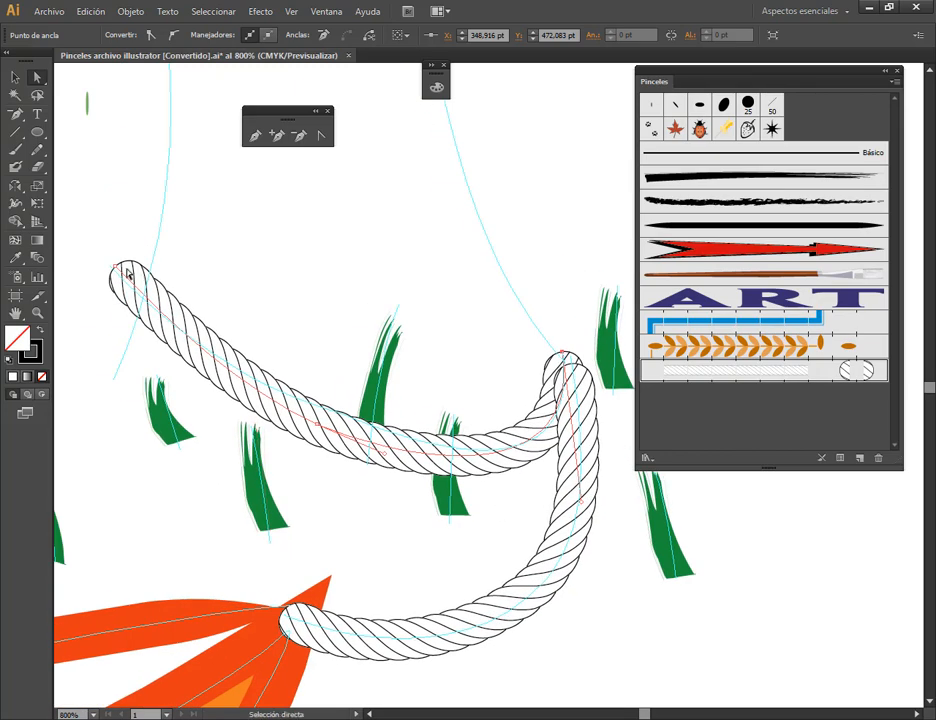
drag(119, 270, 110, 266)
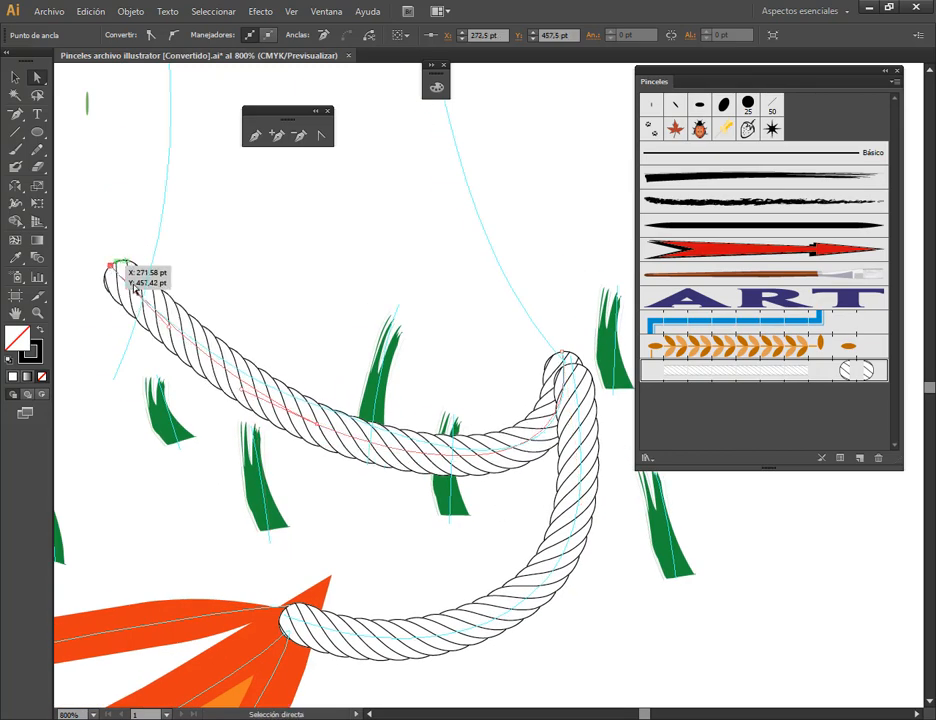
drag(323, 430, 395, 447)
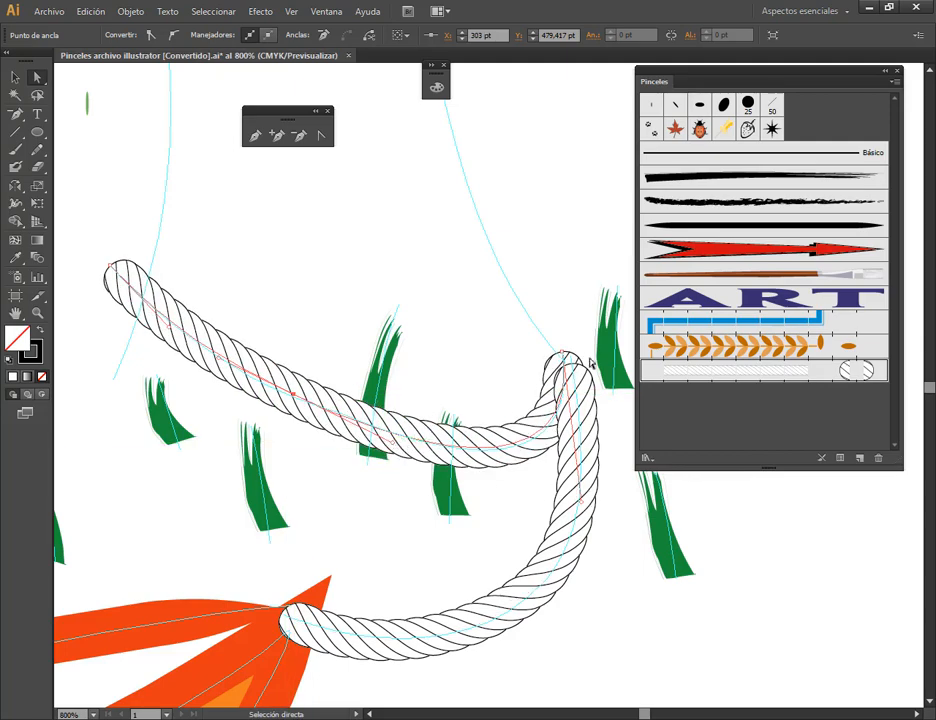
Nudge the mooring rope's path towards its guide at the lower bend with Direct Selection and deselect it.
click(579, 522)
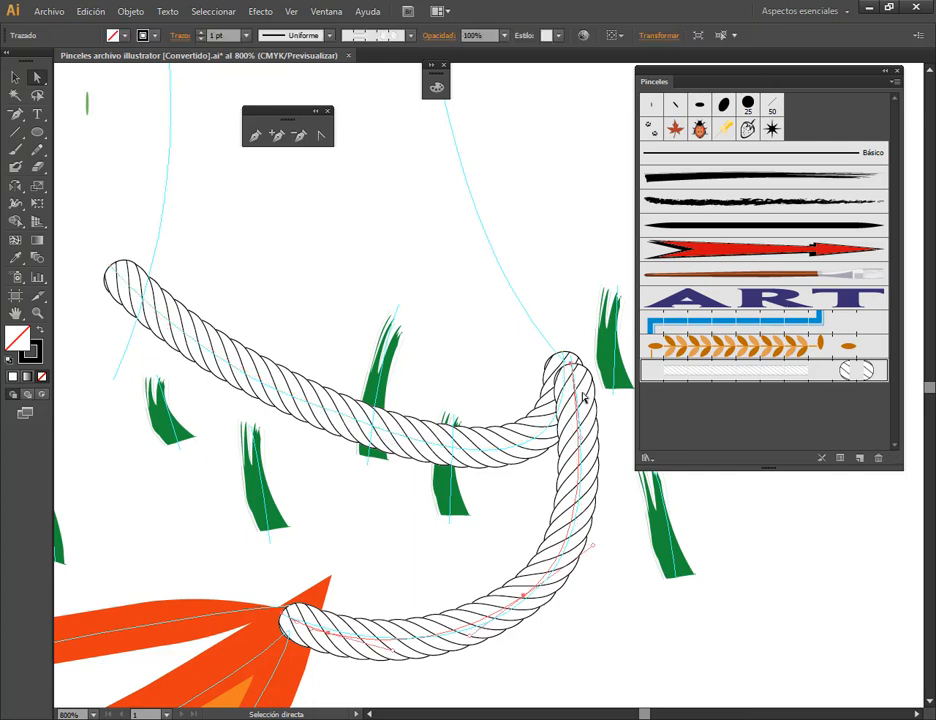
drag(526, 598, 530, 601)
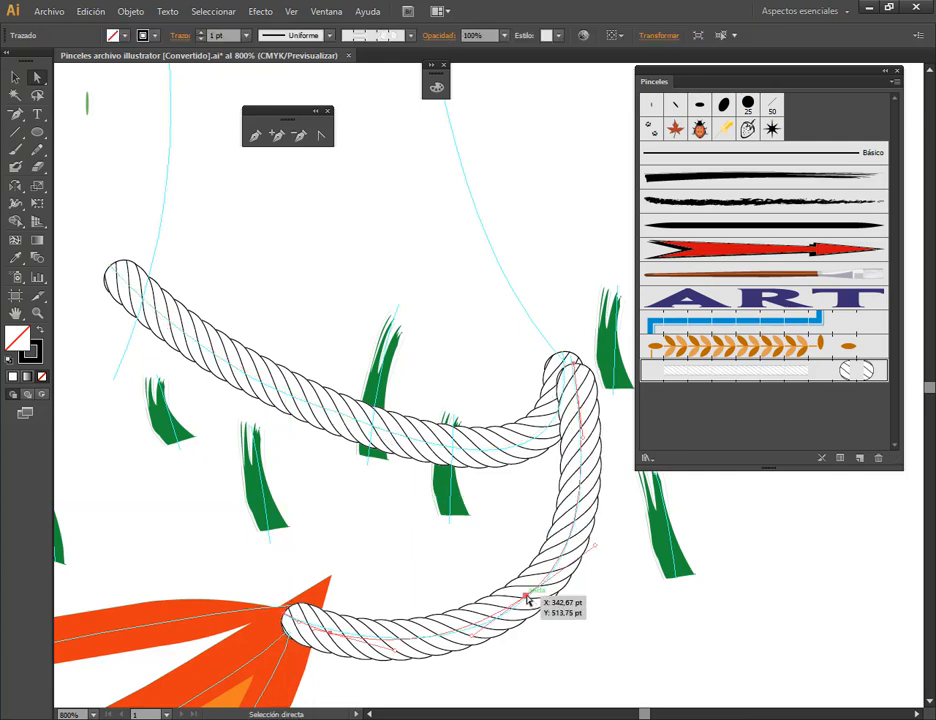
click(620, 631)
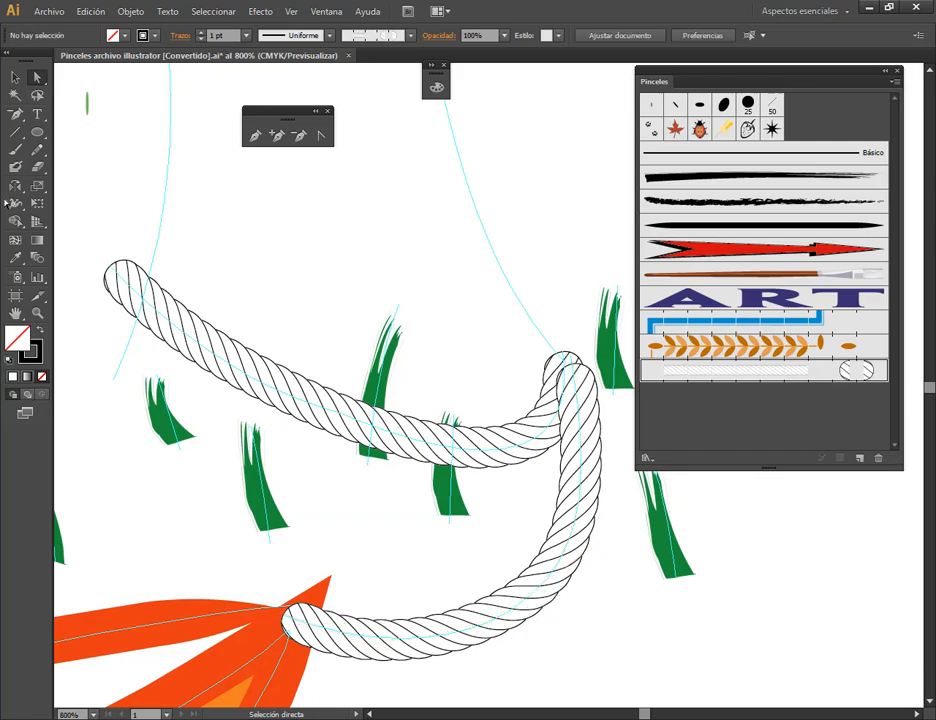
Bring the grass blade crossing the lower right part of the tree's rope to the front, as in the reference drawing.
click(15, 77)
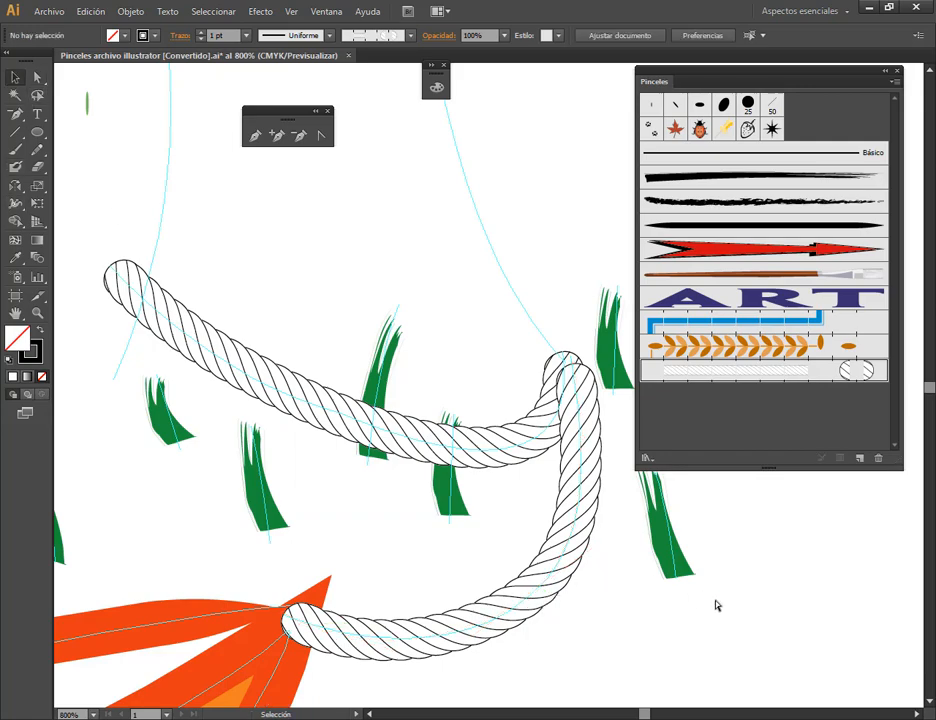
scroll(612, 550, down, 6)
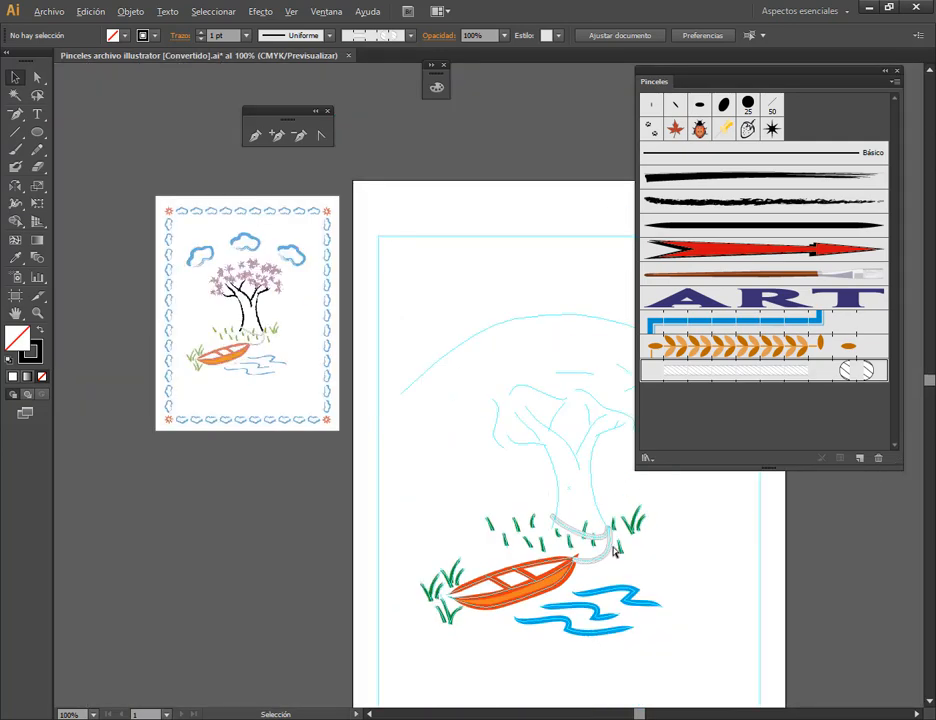
scroll(240, 347, up, 3)
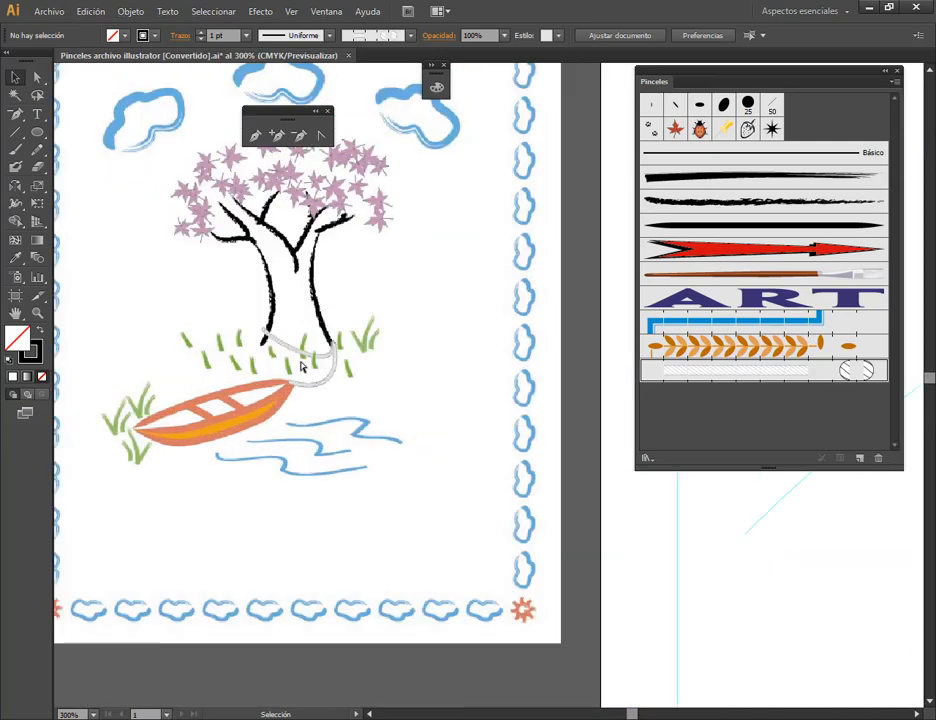
scroll(318, 372, up, 3)
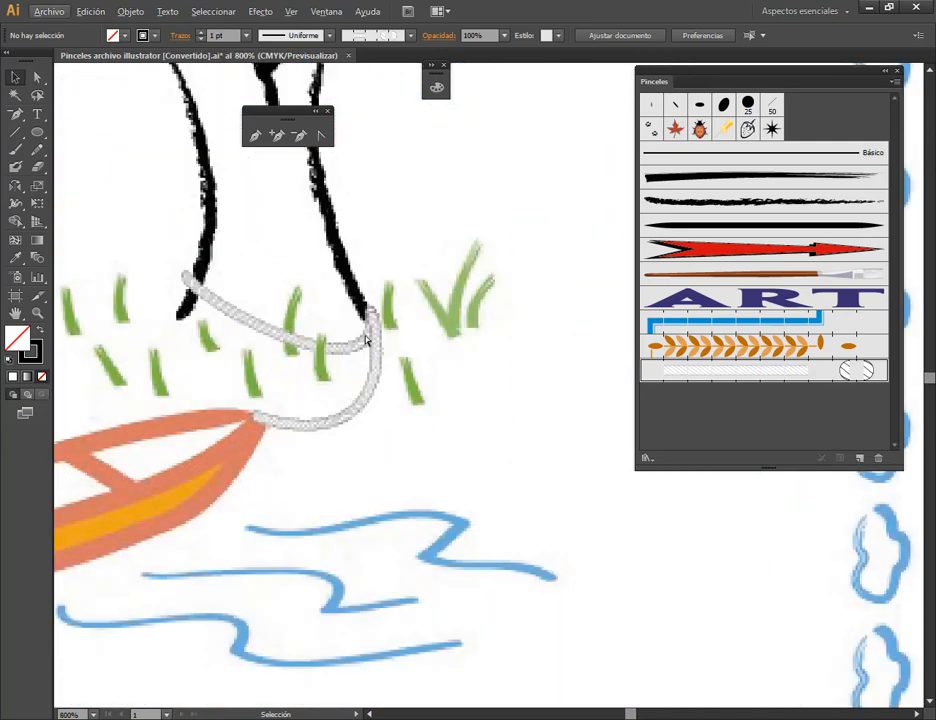
scroll(498, 483, down, 4)
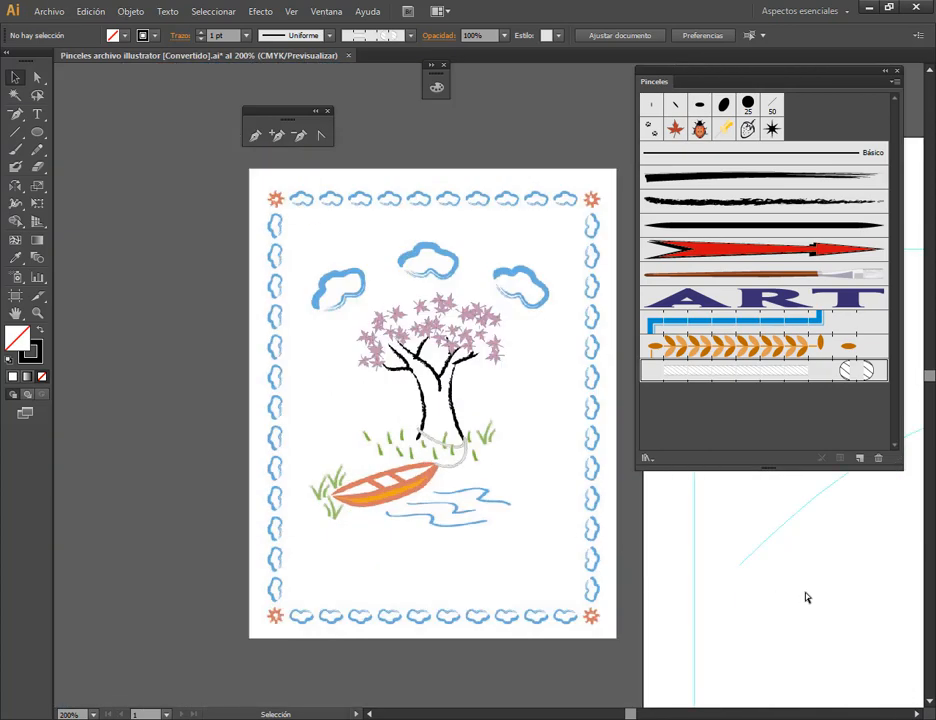
drag(806, 591, 455, 510)
drag(618, 638, 422, 479)
drag(518, 558, 506, 449)
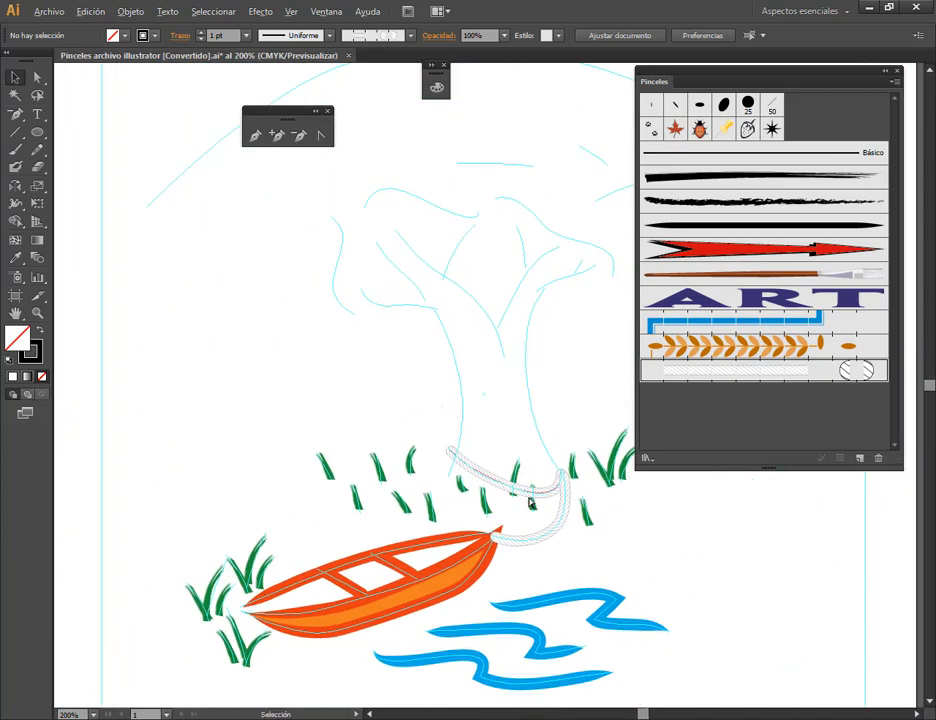
scroll(533, 500, up, 4)
click(536, 528)
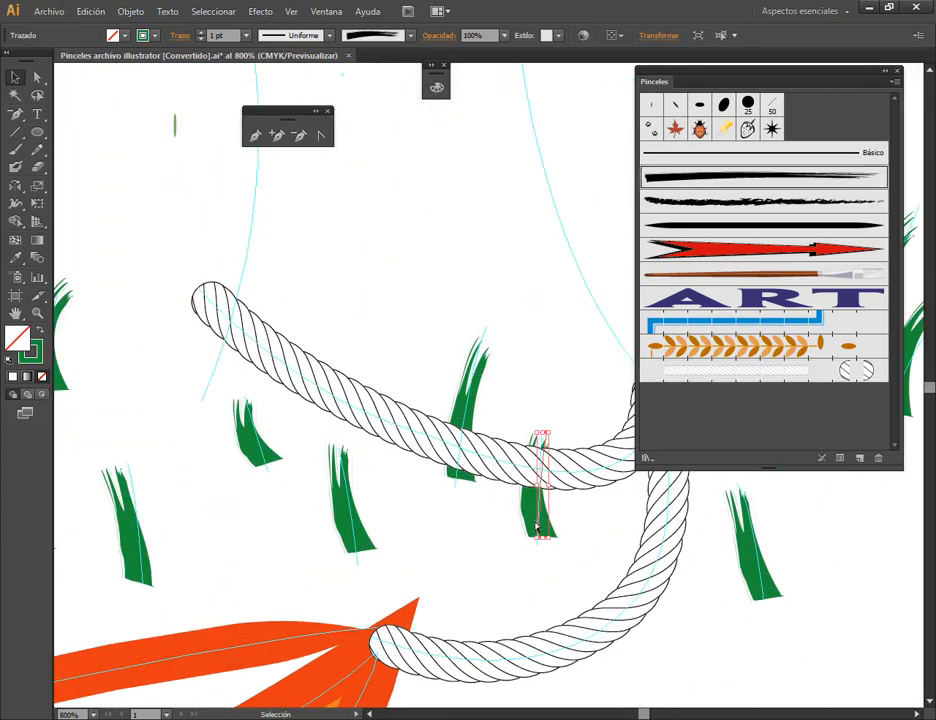
click(130, 11)
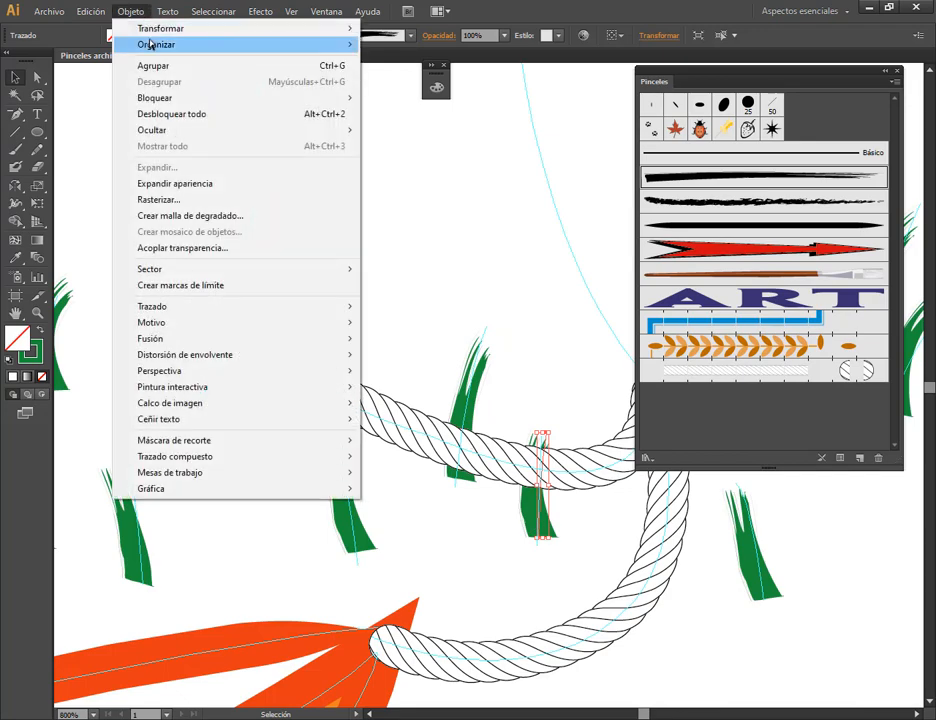
mouse_move(236, 45)
click(389, 44)
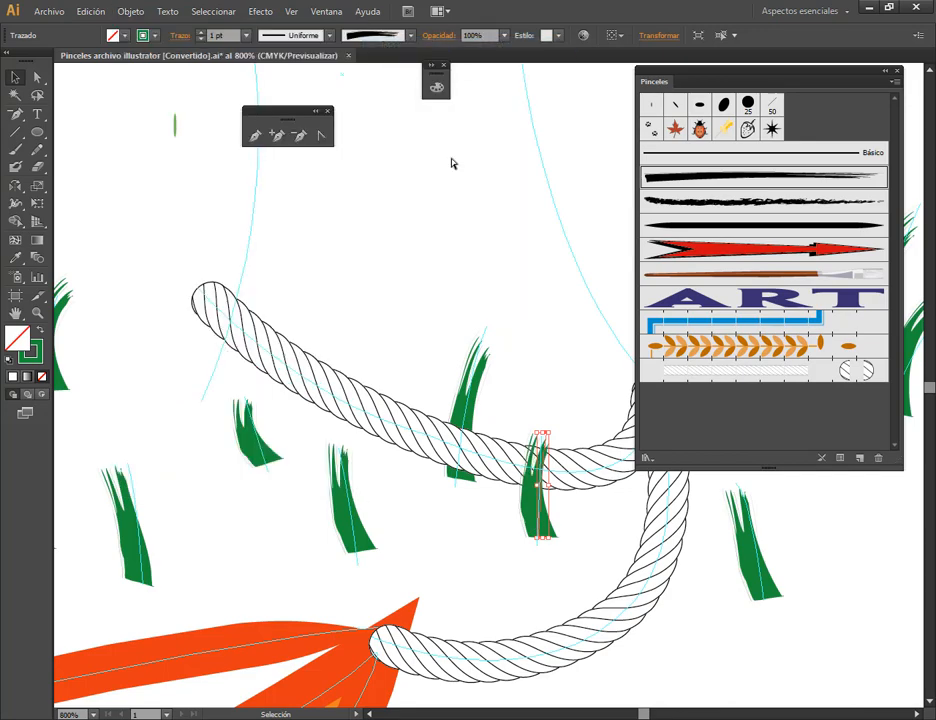
click(589, 353)
scroll(606, 550, down, 4)
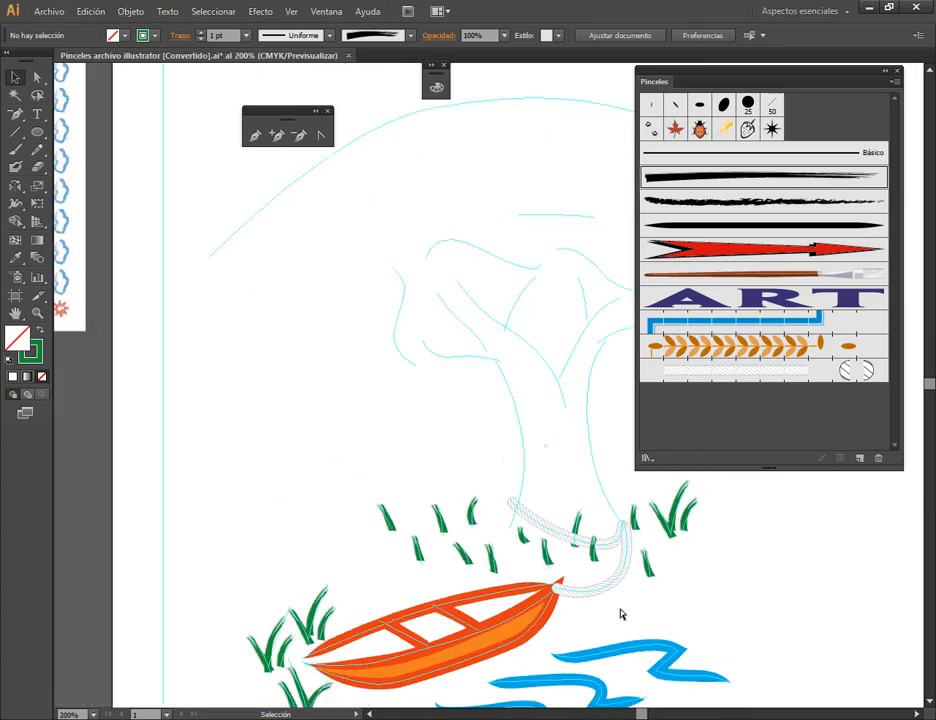
click(49, 12)
click(92, 114)
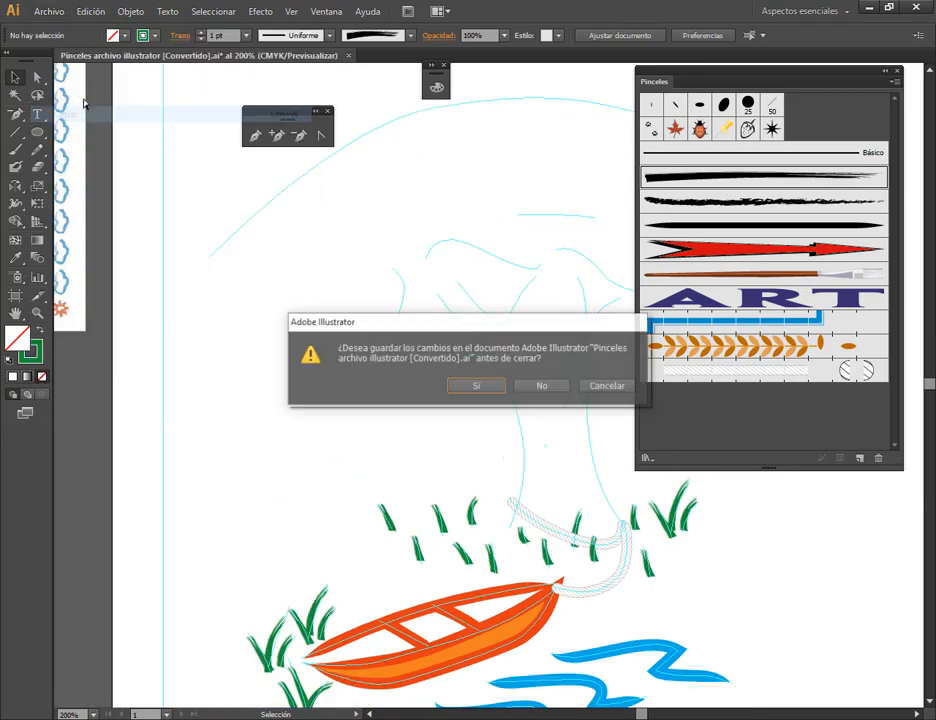
click(607, 386)
Save the document.
click(49, 12)
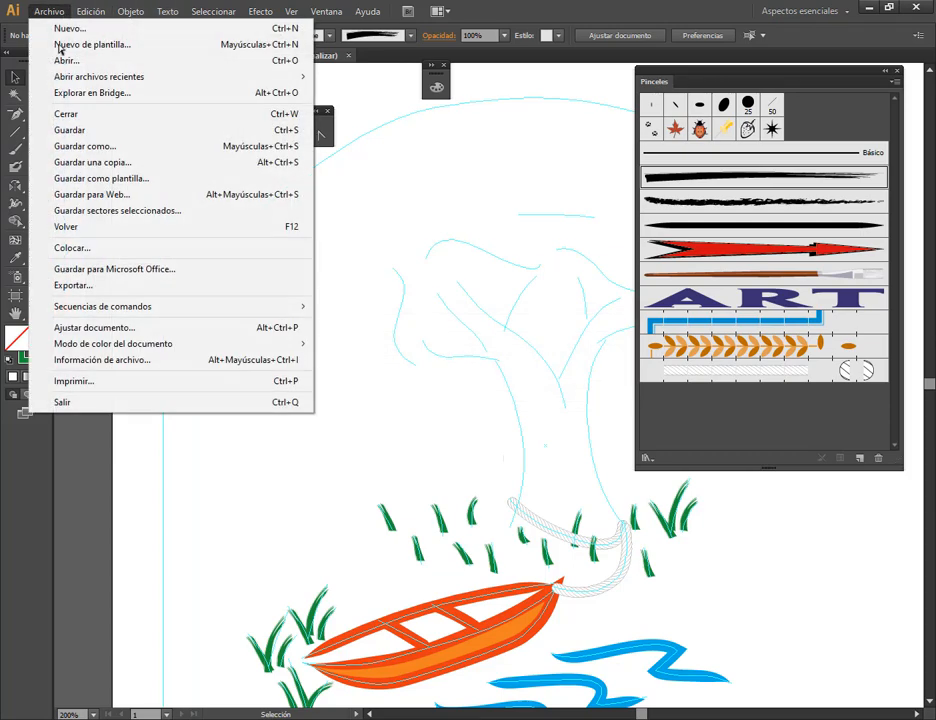
click(88, 130)
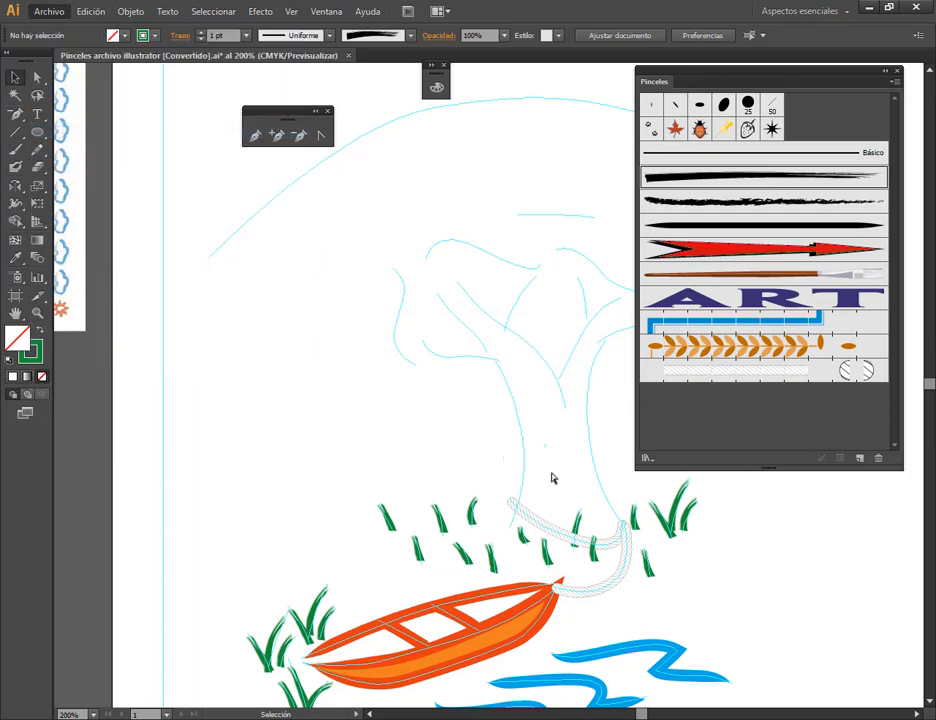
Set up the Paintbrush with the Carboncillo art brush and the default white fill and black stroke.
drag(465, 420, 347, 312)
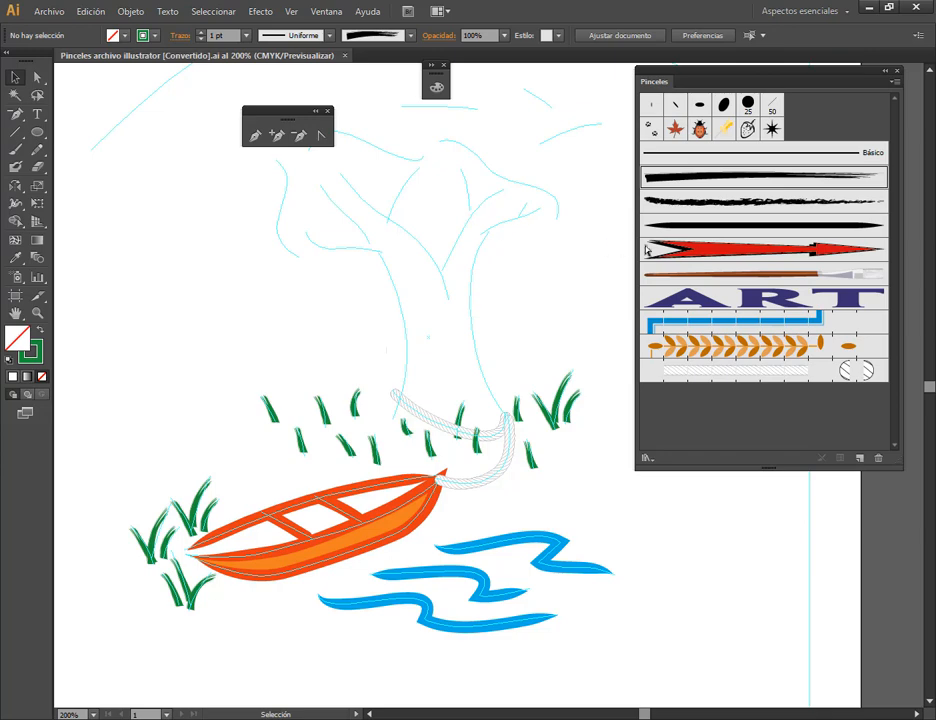
click(748, 203)
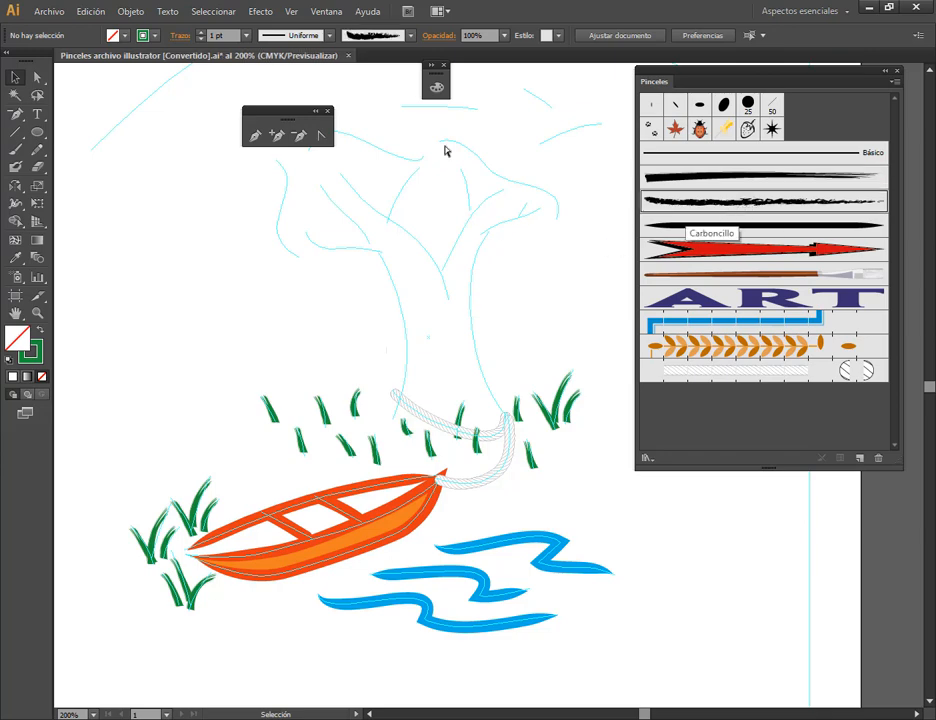
mouse_move(422, 253)
mouse_down()
mouse_move(464, 288)
mouse_move(478, 328)
mouse_up()
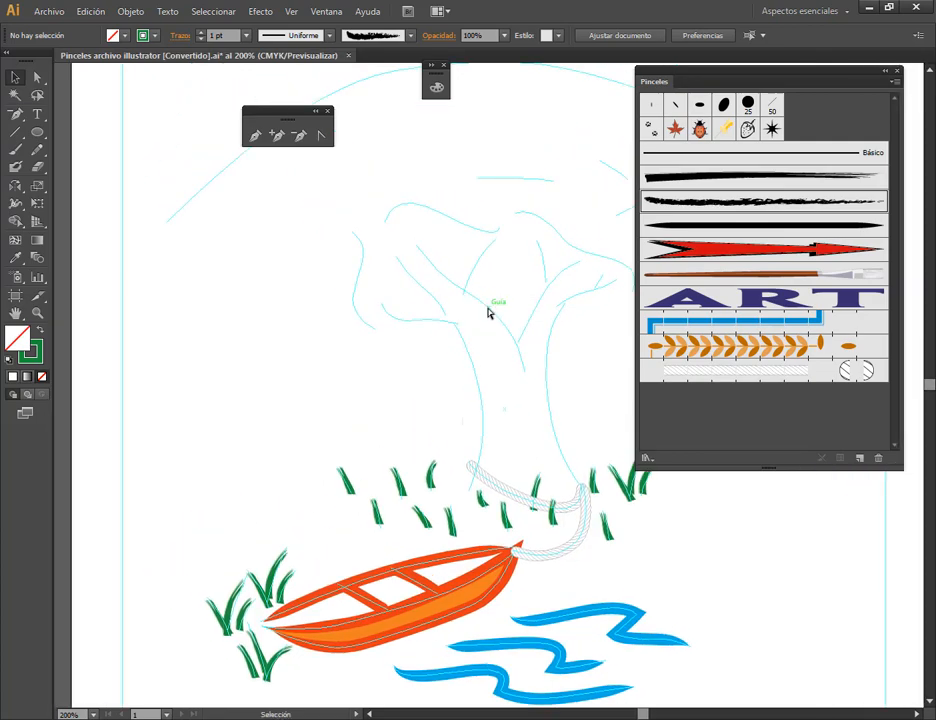
click(21, 153)
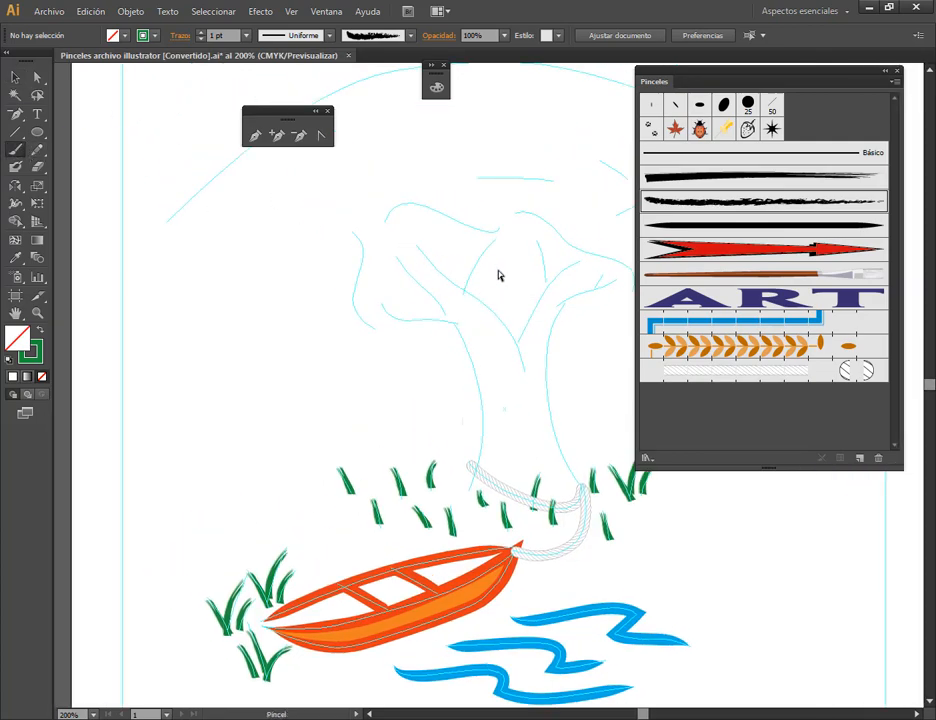
drag(286, 401, 297, 308)
key(ctrl+z)
click(12, 361)
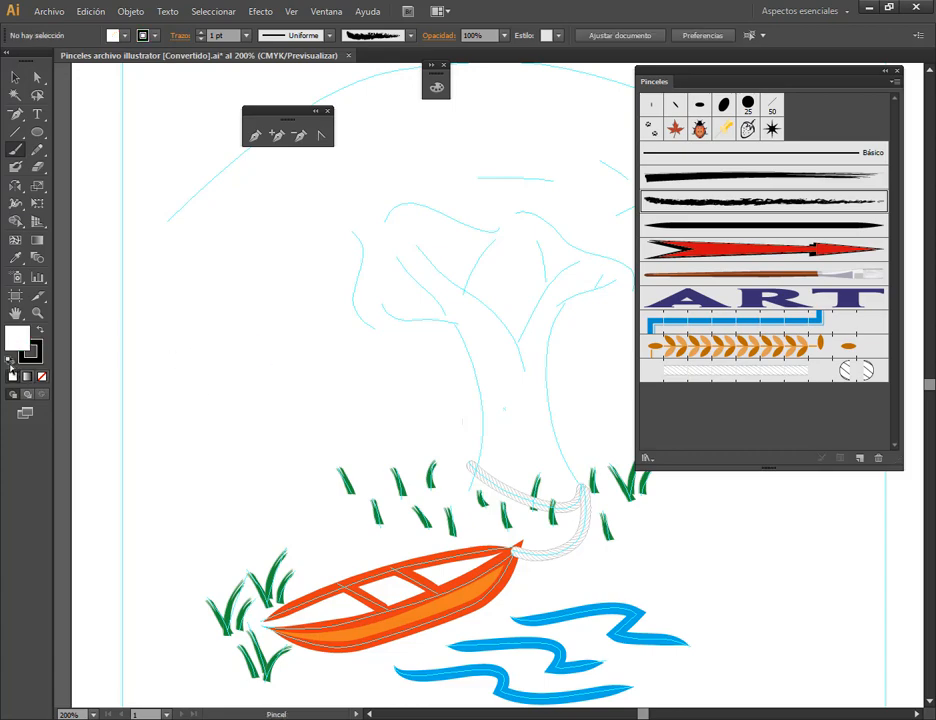
Paint the trunk's left edge and the crown's leftmost outline along their guides with the black Carboncillo brush, checking against the reference drawing.
drag(159, 299, 513, 369)
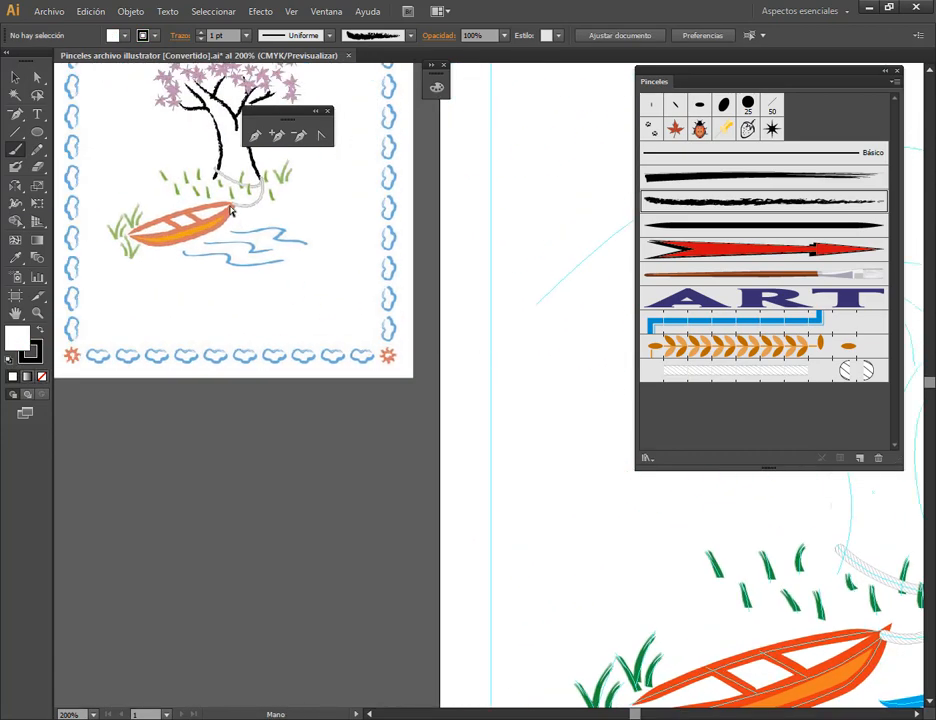
drag(230, 207, 256, 369)
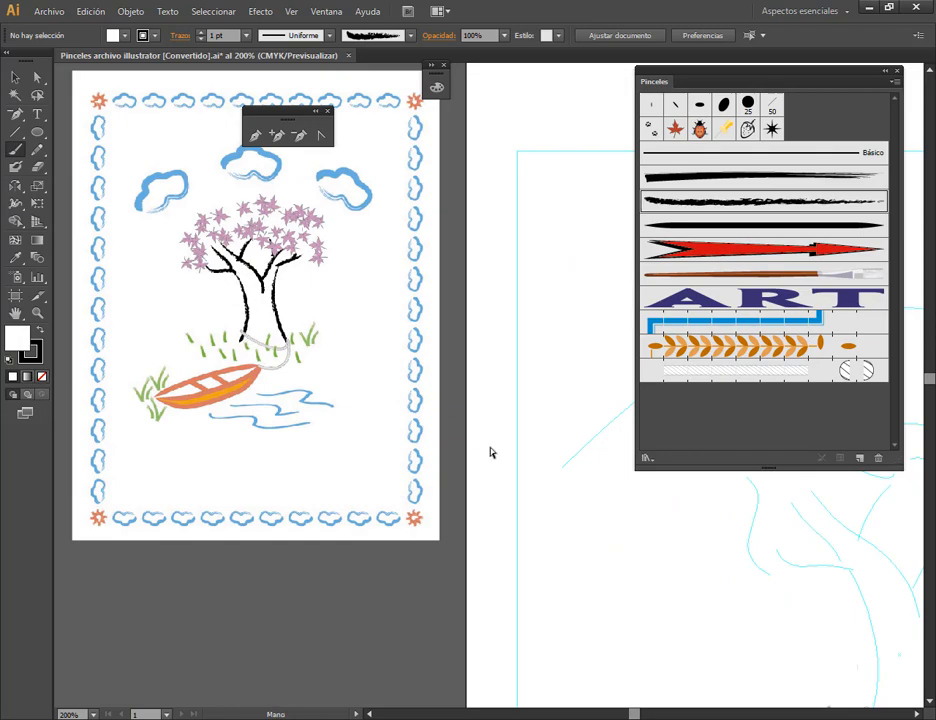
drag(493, 451, 318, 407)
drag(423, 448, 316, 332)
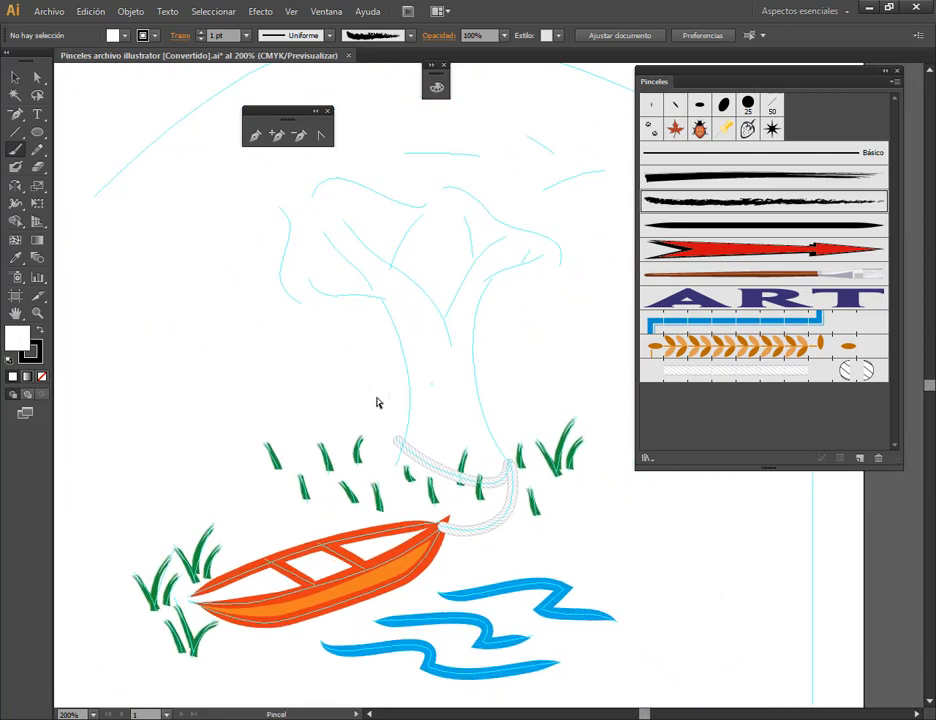
drag(410, 380, 480, 405)
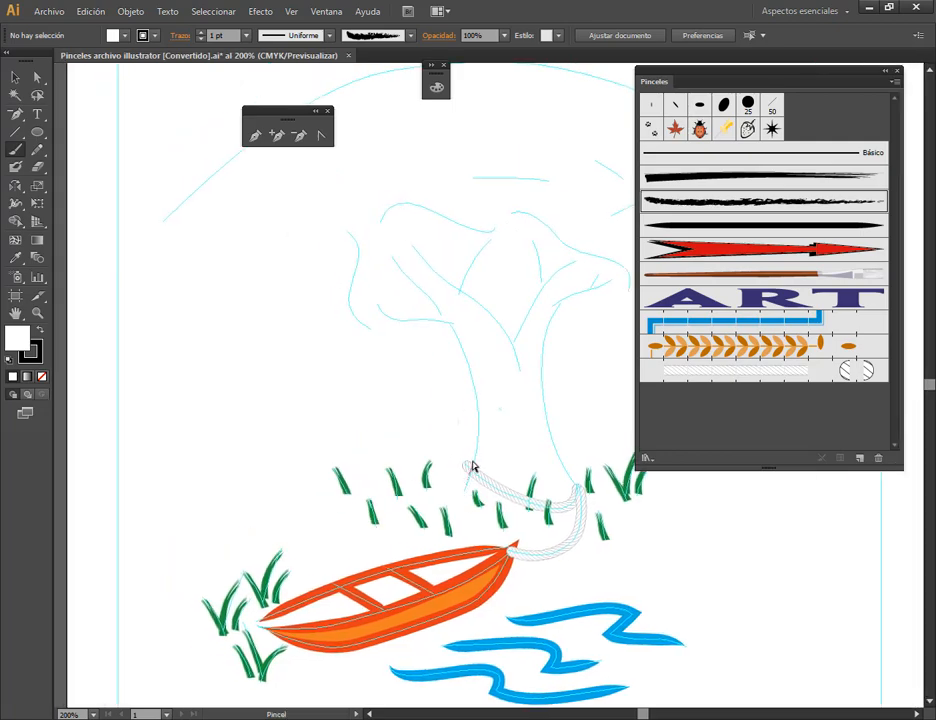
mouse_move(468, 464)
mouse_down()
mouse_move(476, 414)
mouse_move(448, 318)
mouse_up()
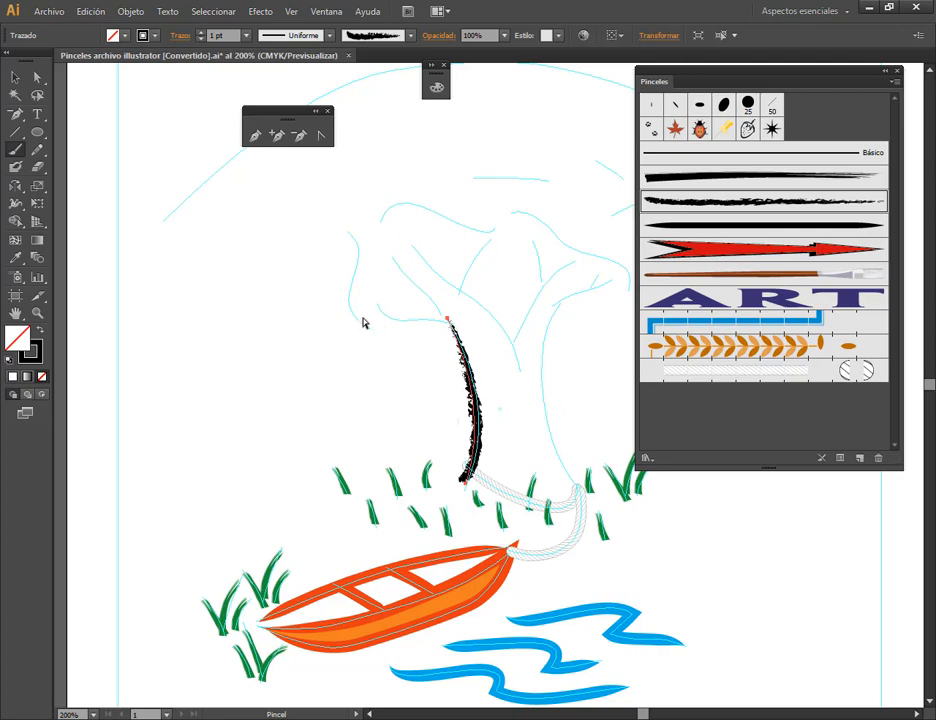
drag(362, 325, 349, 233)
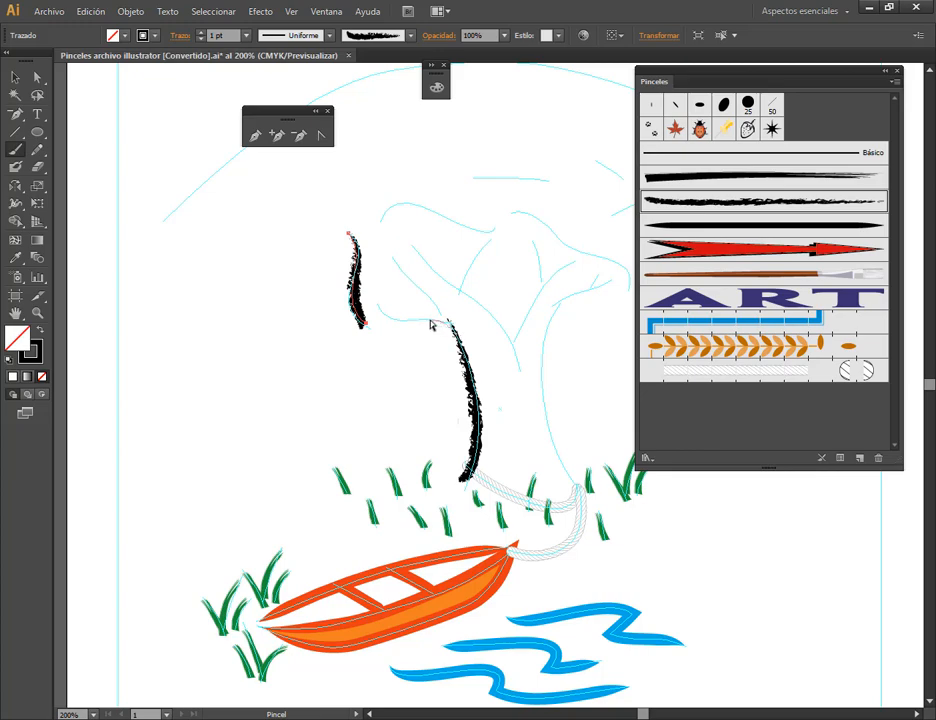
Paint the tree's left and central branches and their small offshoots along the guides with the black Carboncillo brush.
mouse_move(446, 325)
mouse_down()
mouse_move(390, 318)
mouse_move(378, 306)
mouse_up()
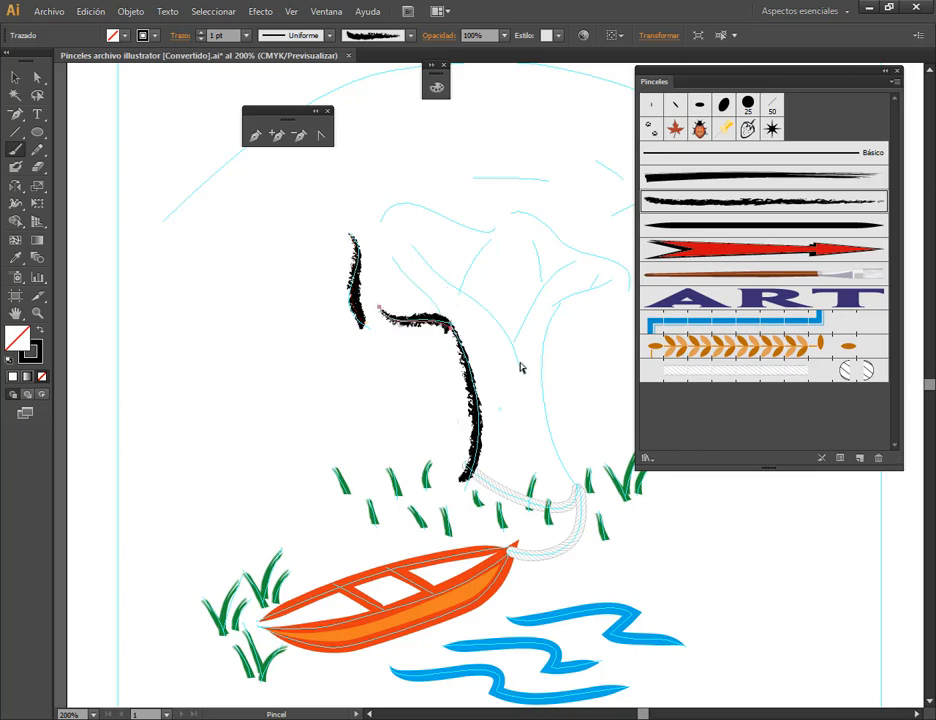
mouse_move(518, 380)
mouse_down()
mouse_move(474, 296)
mouse_move(411, 246)
mouse_up()
drag(443, 328, 389, 253)
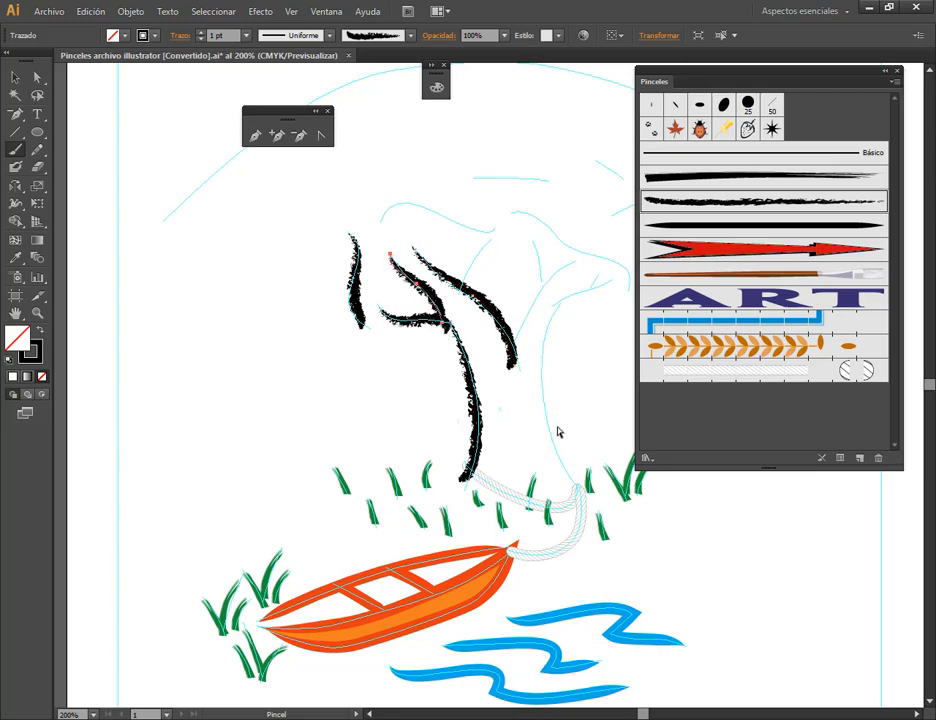
drag(510, 342, 572, 265)
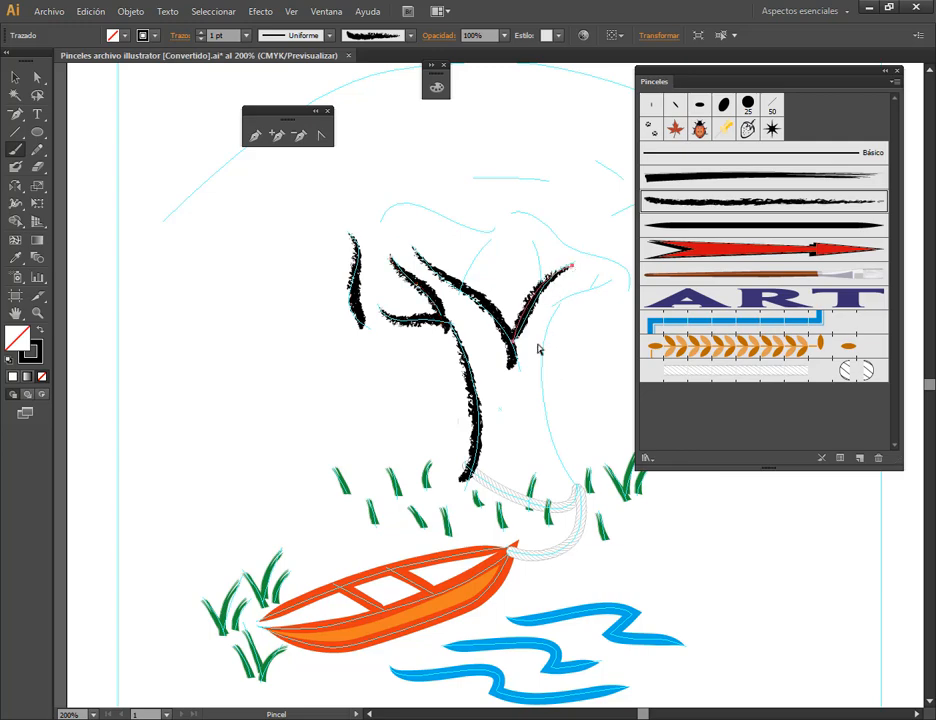
drag(462, 288, 489, 248)
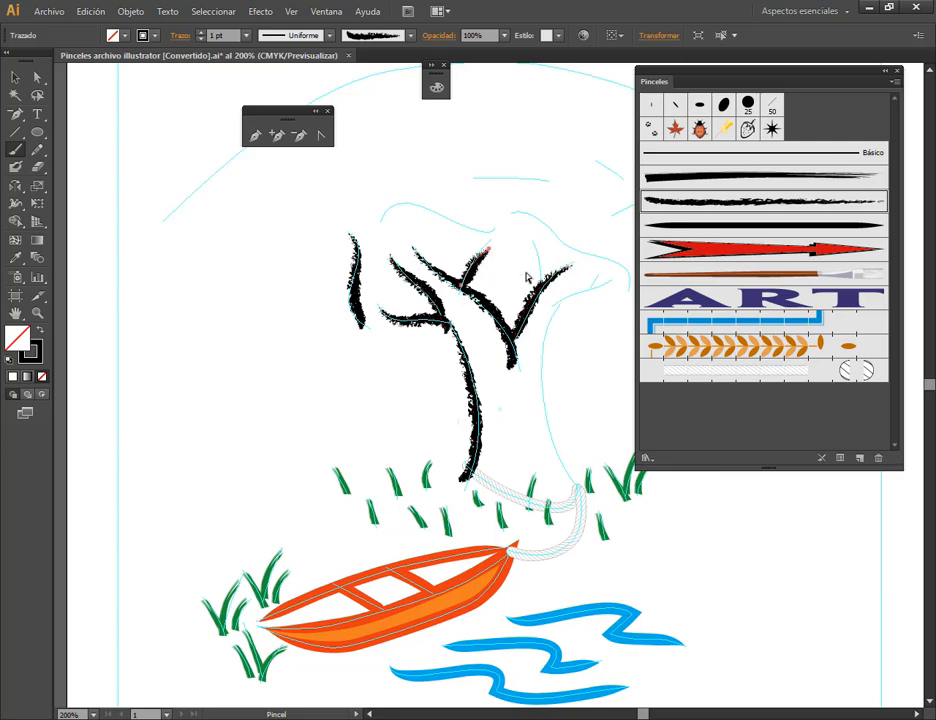
drag(549, 280, 535, 240)
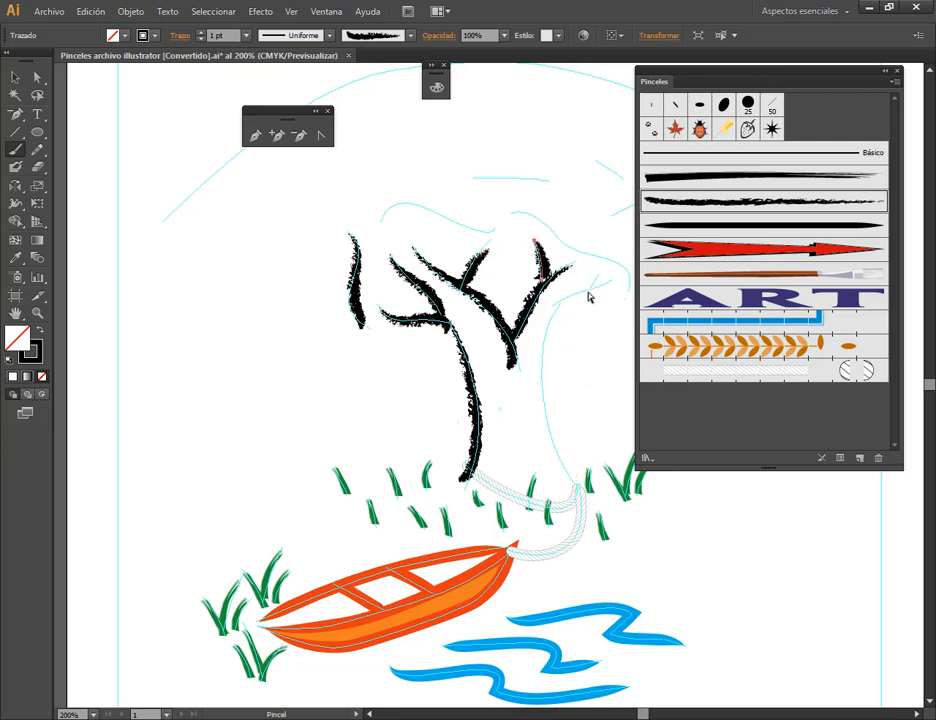
Paint the tree's right branch with its short twig and the trunk's right edge along the guides.
drag(587, 284, 598, 276)
drag(550, 302, 610, 283)
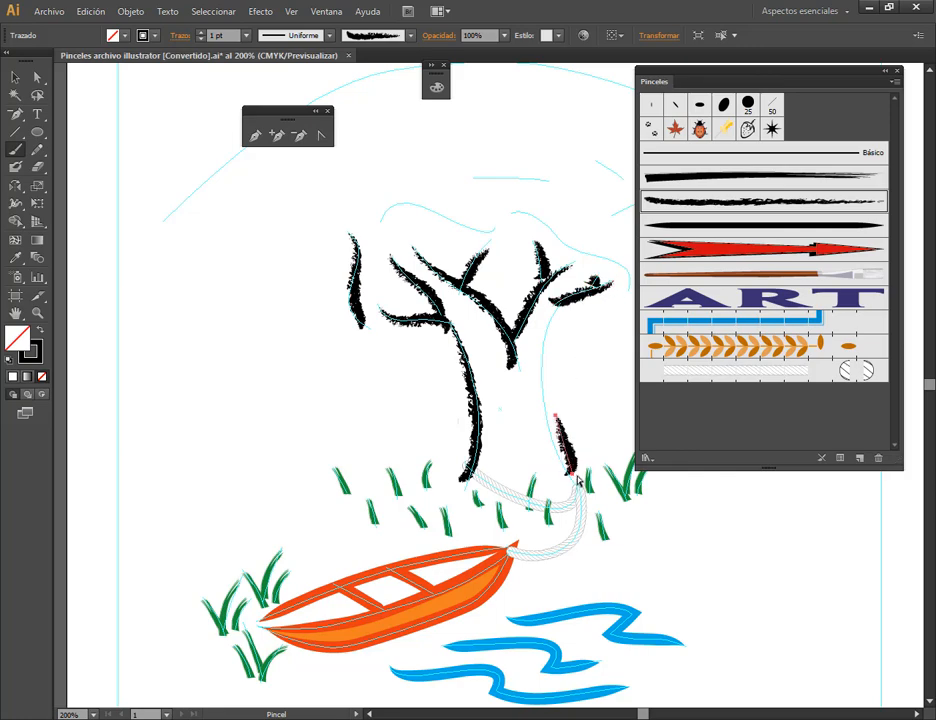
mouse_move(573, 484)
mouse_down()
mouse_move(542, 385)
mouse_move(550, 302)
mouse_up()
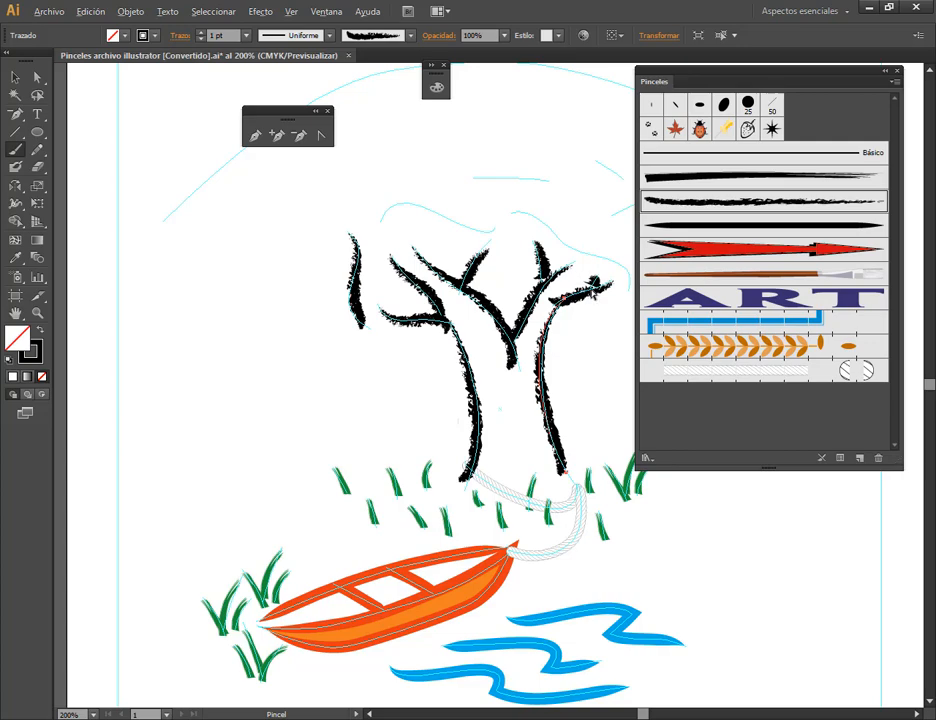
Adjust the end anchor points of the short twig on the right branch, extending its tip to the end of its guide.
scroll(599, 292, up, 4)
click(37, 77)
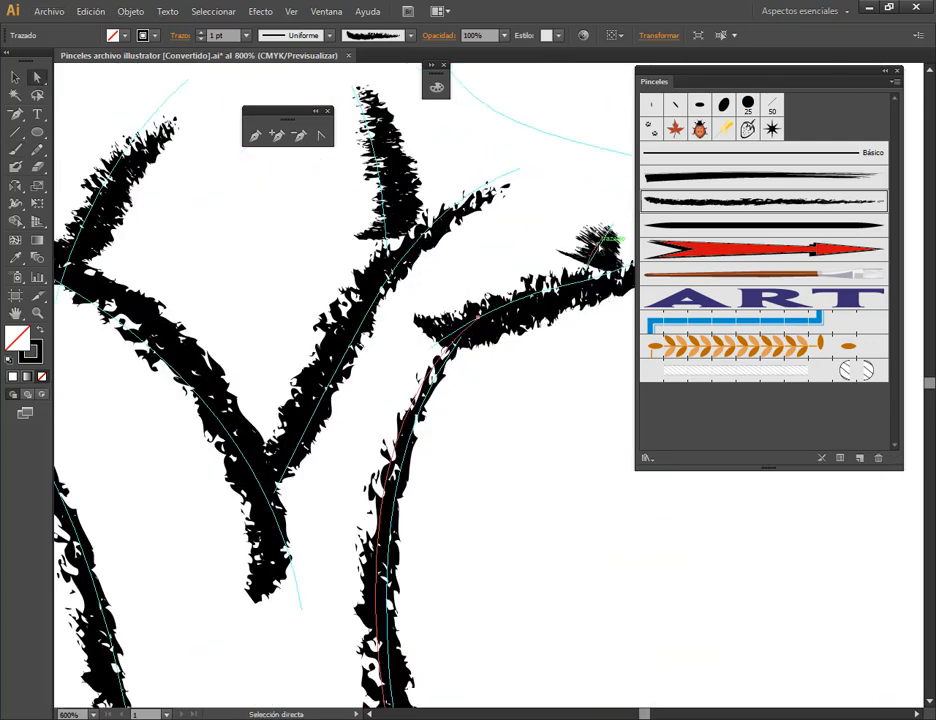
click(600, 243)
scroll(600, 243, up, 2)
drag(560, 282, 564, 305)
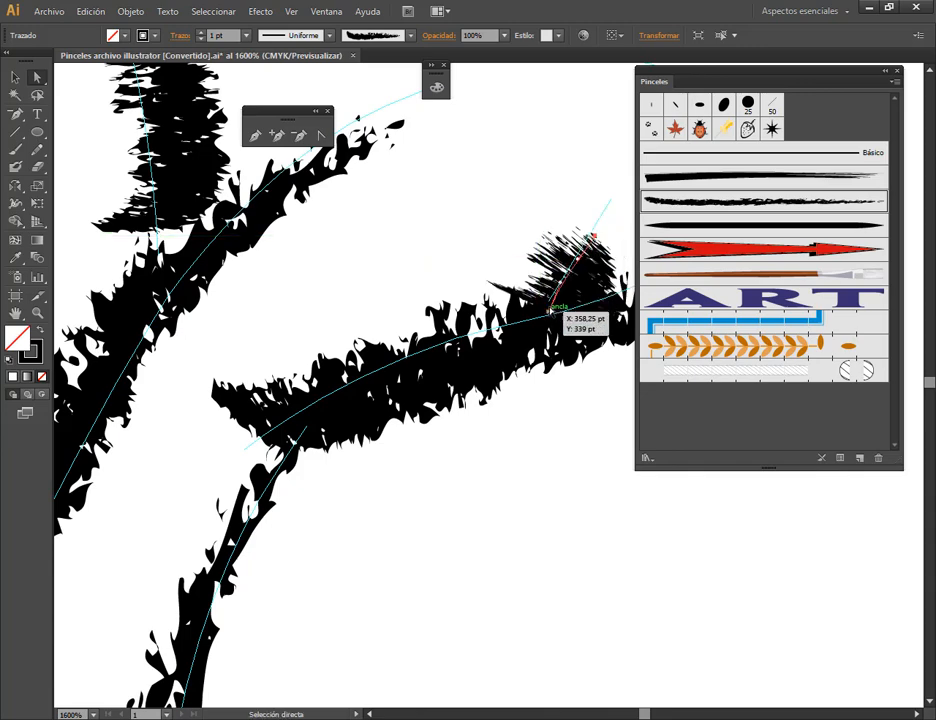
drag(600, 233, 614, 196)
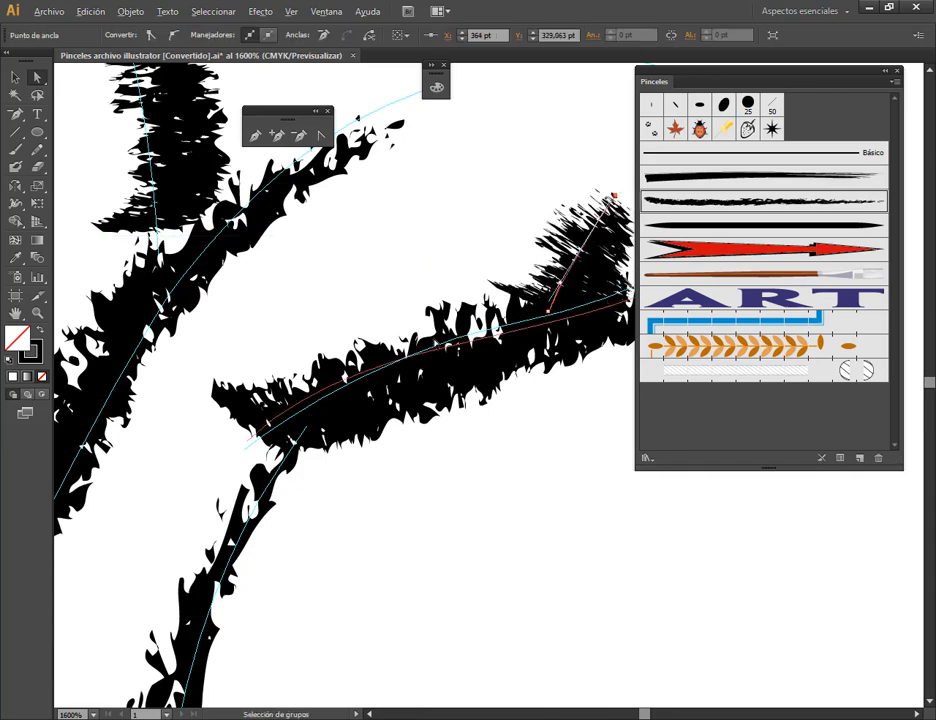
Delete the black stroke painted over the crown's leftmost outline, leaving only its guide as in the reference drawing.
scroll(442, 334, down, 6)
scroll(455, 345, down, 4)
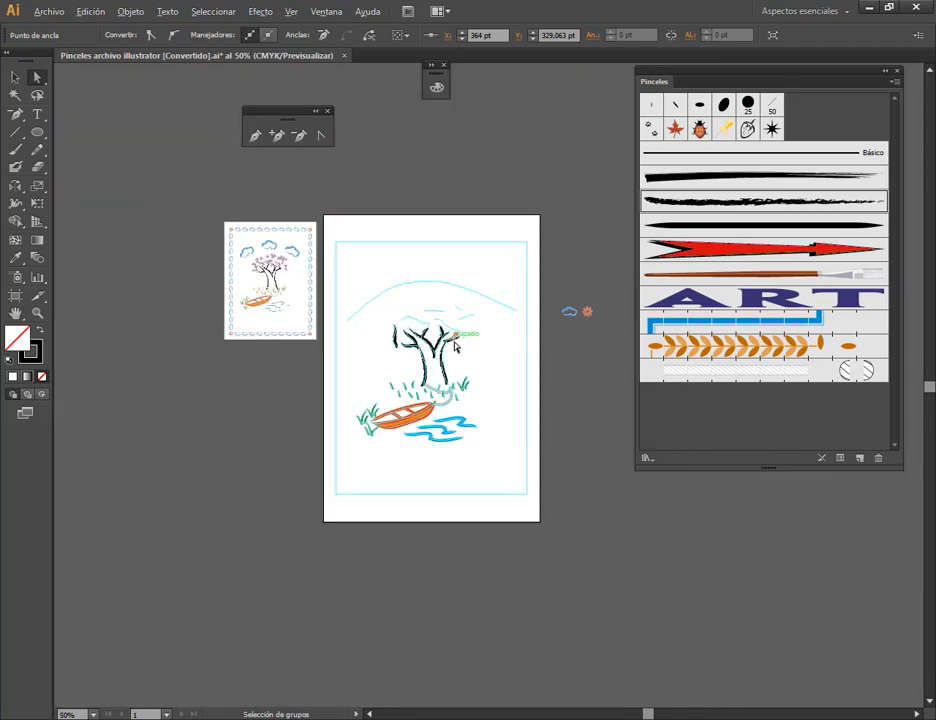
scroll(455, 345, up, 1)
scroll(362, 349, up, 1)
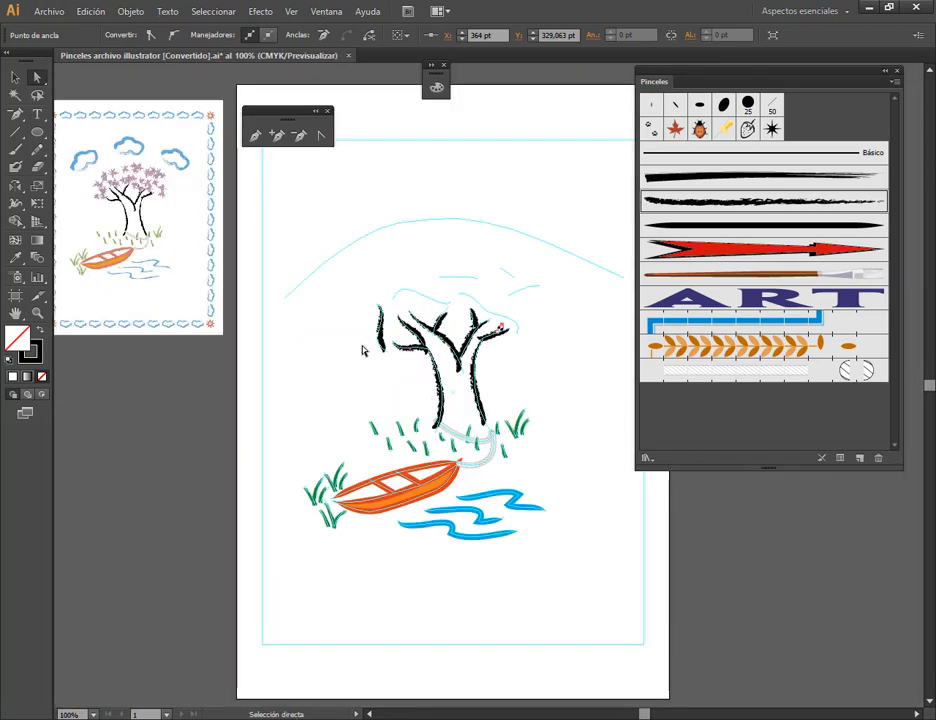
click(14, 77)
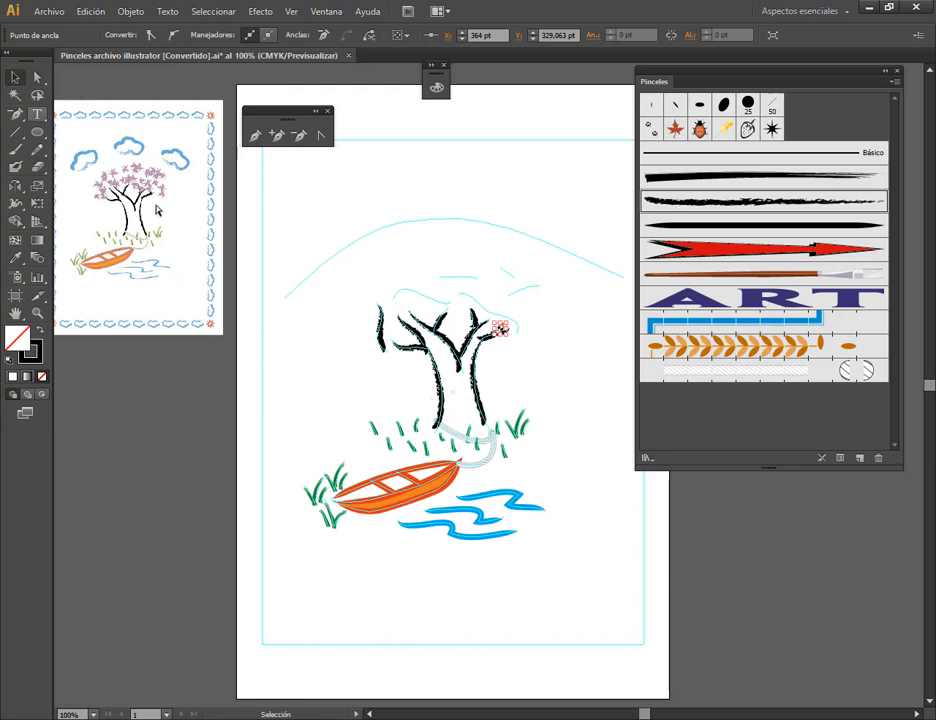
click(298, 310)
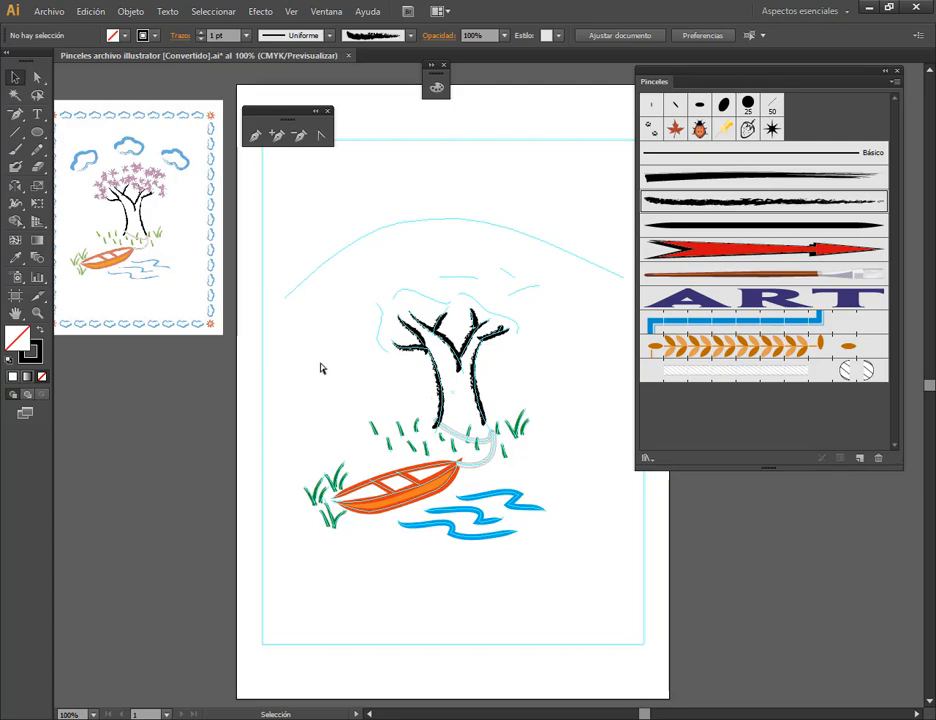
Compare the trunk with the reference, set the Carboncillo art brush width to 66%, and apply the change to the existing strokes.
scroll(141, 191, up, 1)
scroll(151, 250, up, 2)
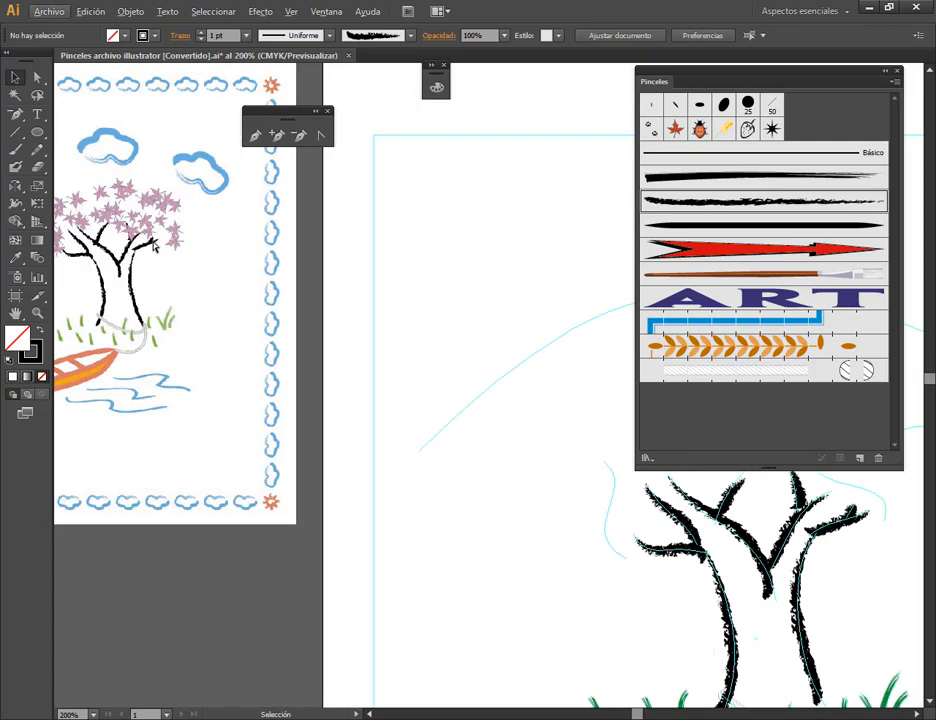
scroll(137, 208, up, 3)
scroll(140, 258, down, 3)
key(space)
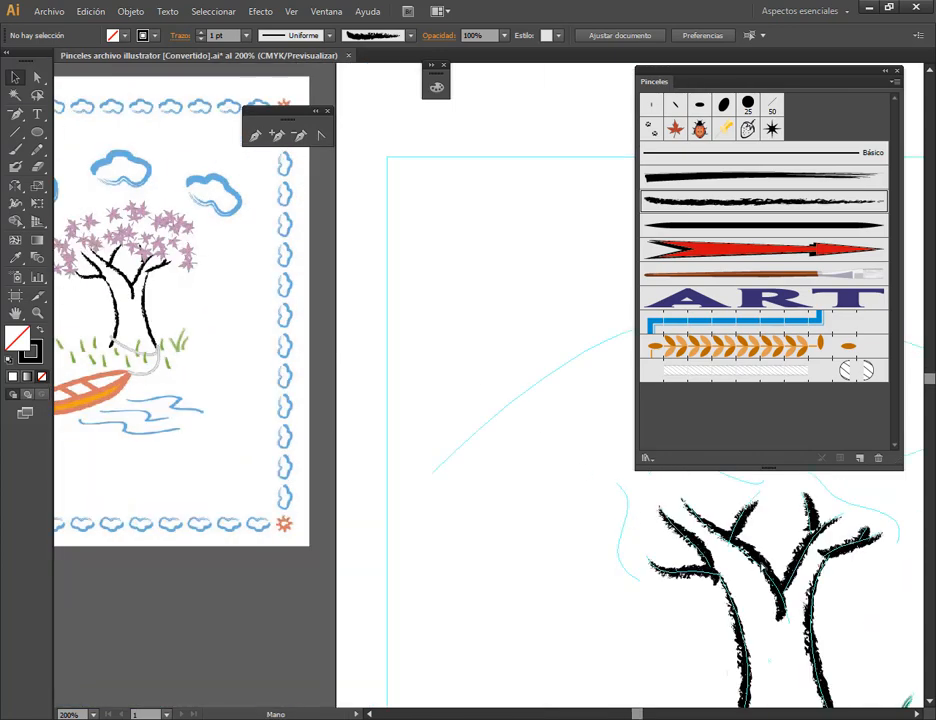
drag(755, 578, 412, 330)
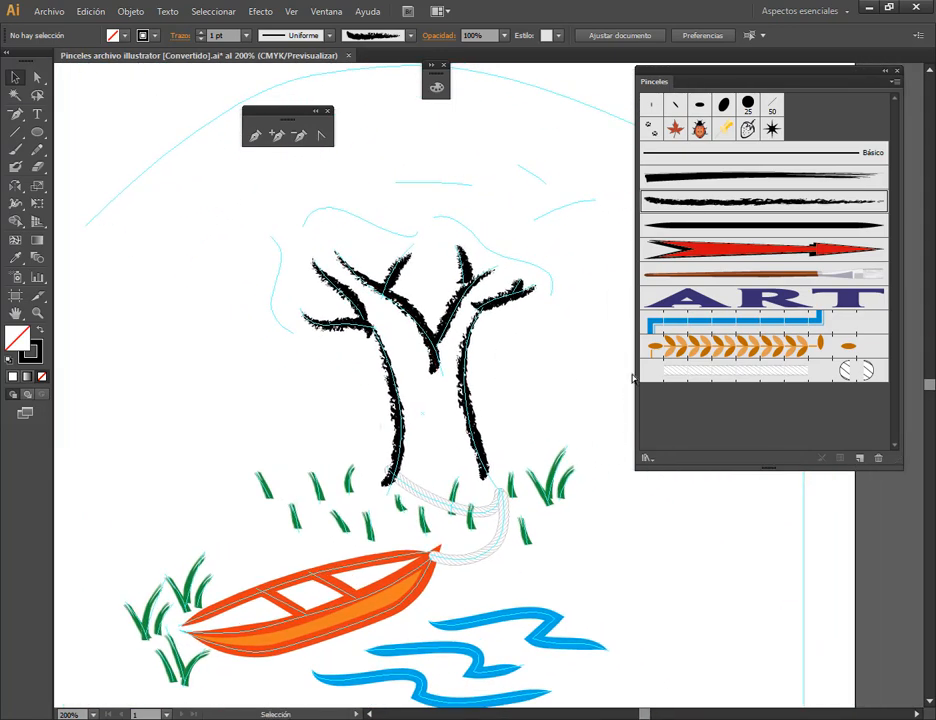
double_click(766, 203)
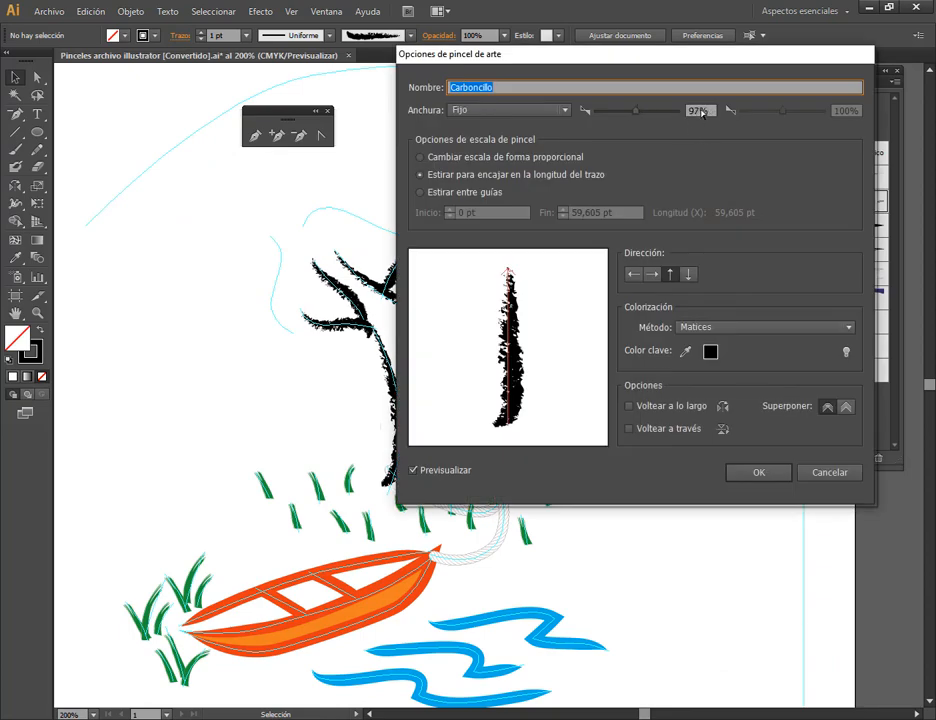
scroll(701, 113, down, 7)
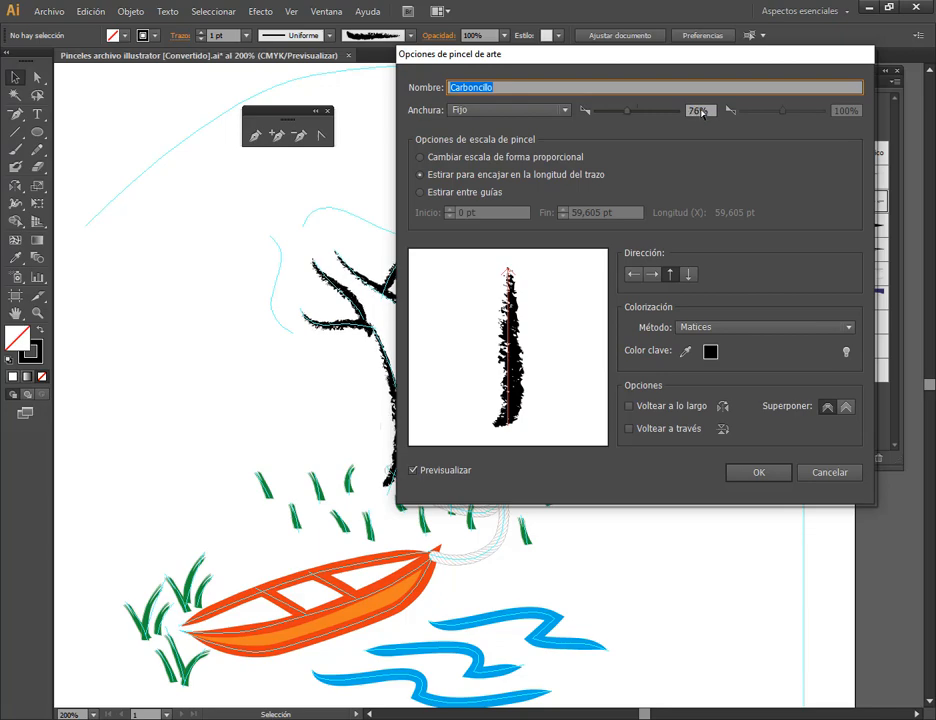
scroll(702, 113, down, 3)
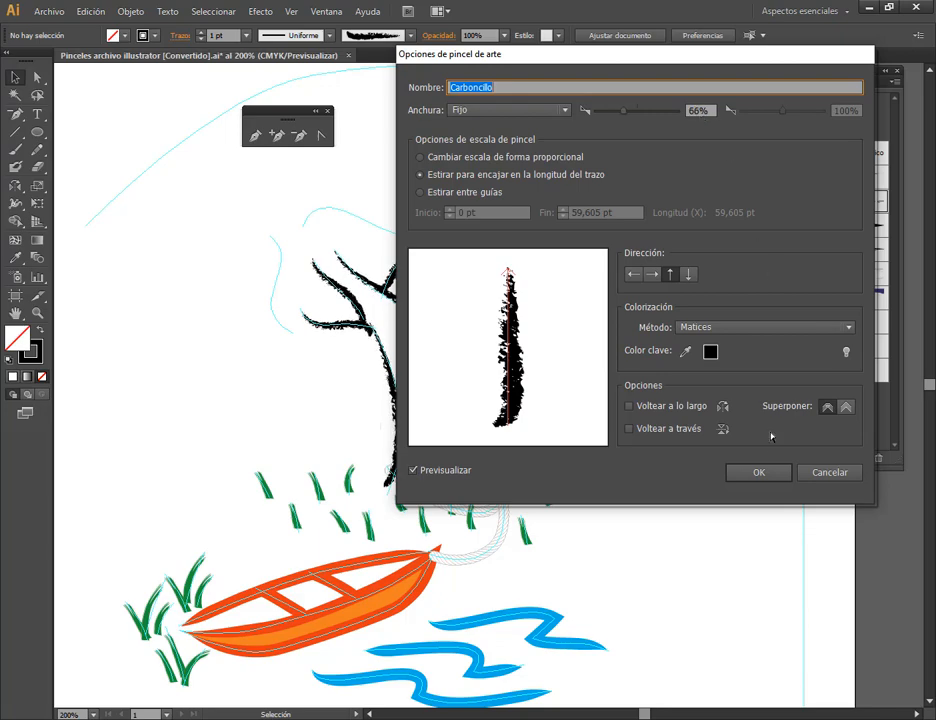
click(761, 474)
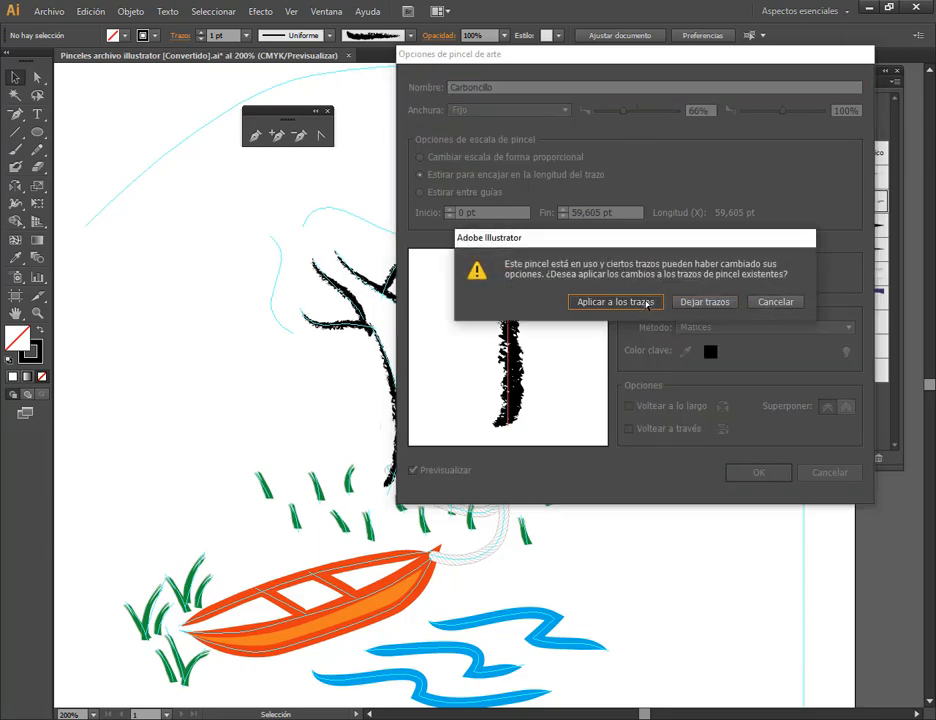
click(614, 302)
Check the thinner tree beside the reference drawing and save the document.
key(ctrl+minus)
key(ctrl+minus)
key(ctrl+minus)
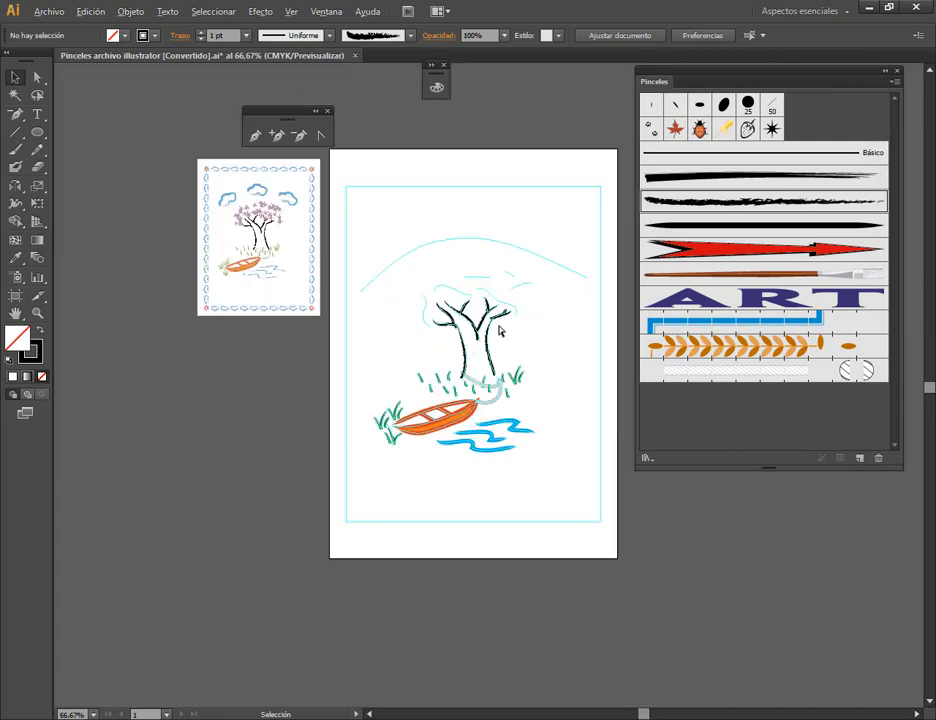
key(ctrl+plus)
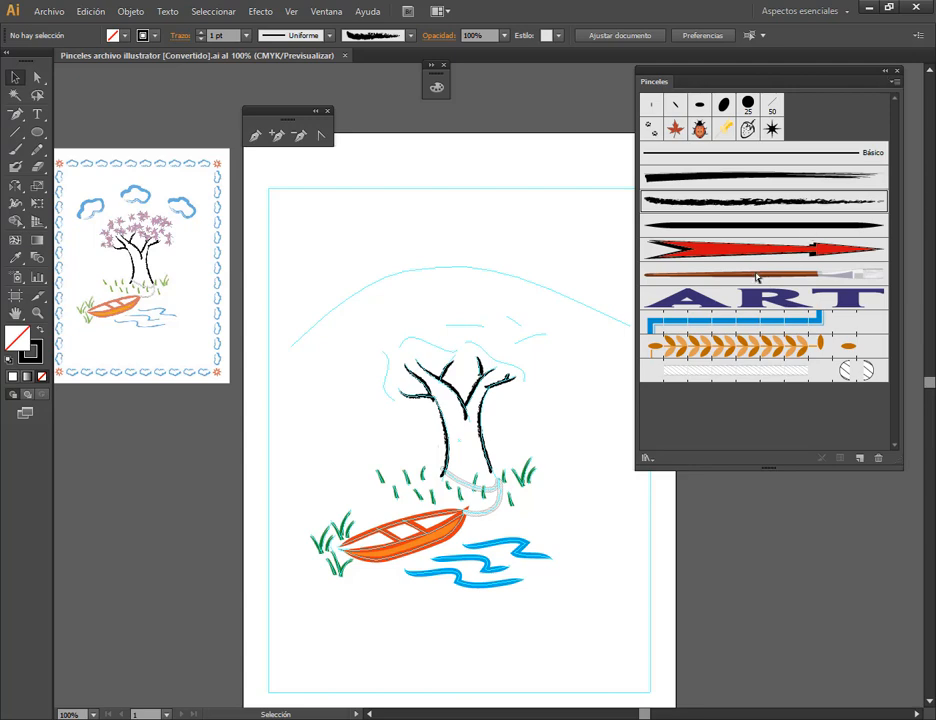
key(ctrl)
drag(110, 209, 166, 238)
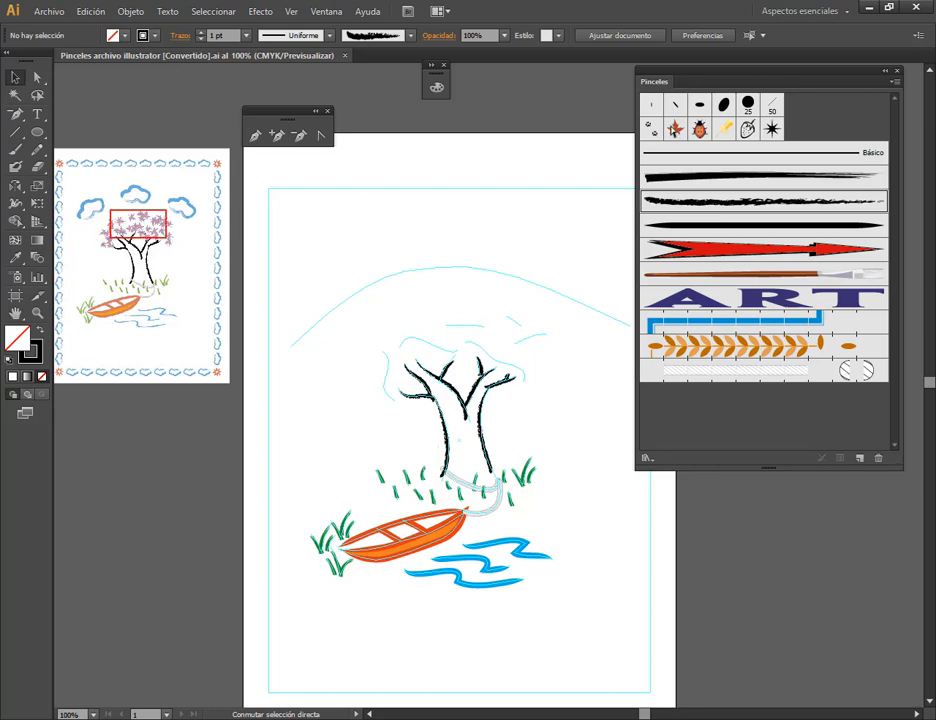
drag(666, 117, 688, 141)
drag(690, 88, 678, 116)
key(Escape)
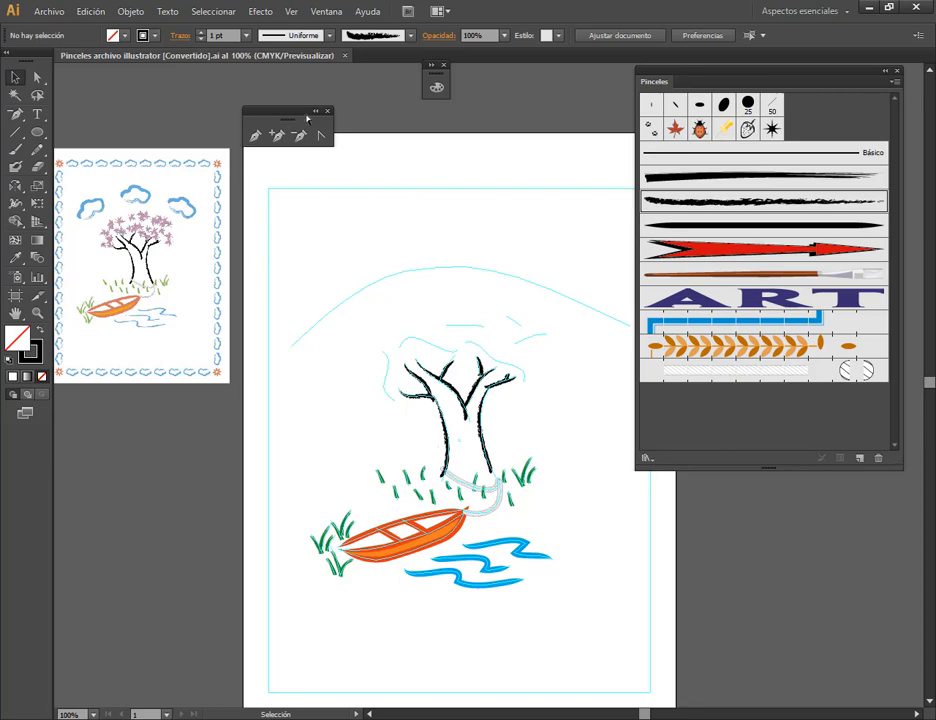
Collapse the brush library and show the document's layers above the tree.
click(885, 73)
click(326, 11)
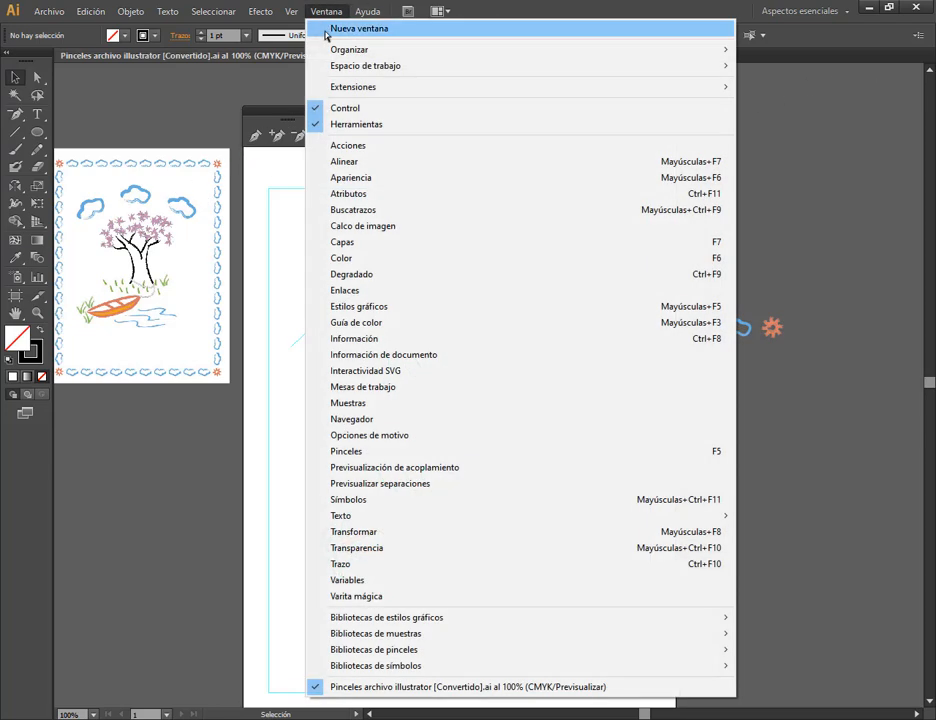
click(355, 242)
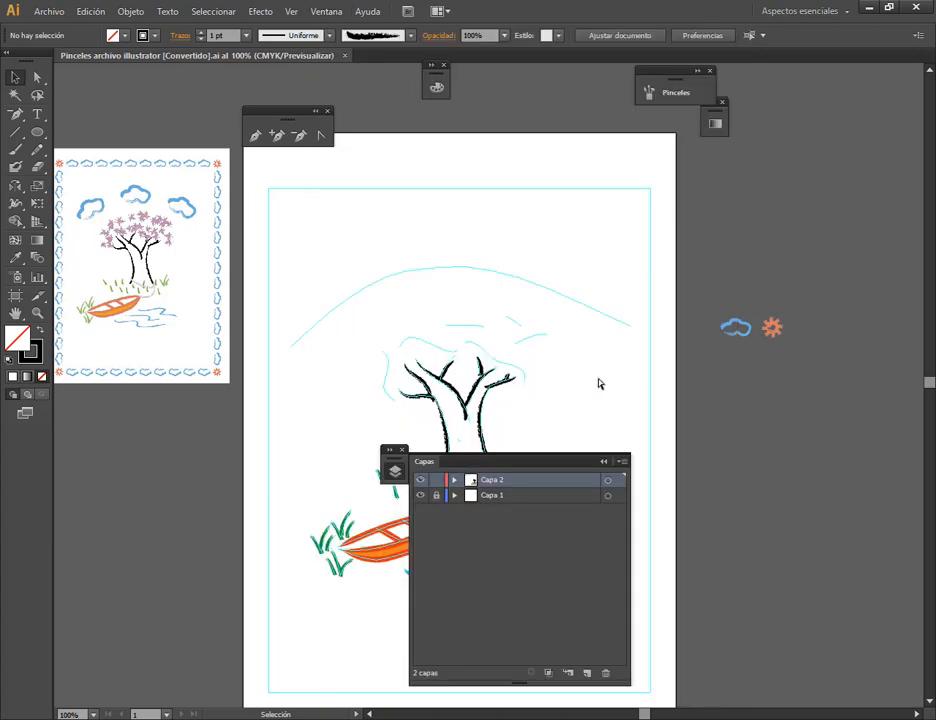
drag(565, 461, 561, 106)
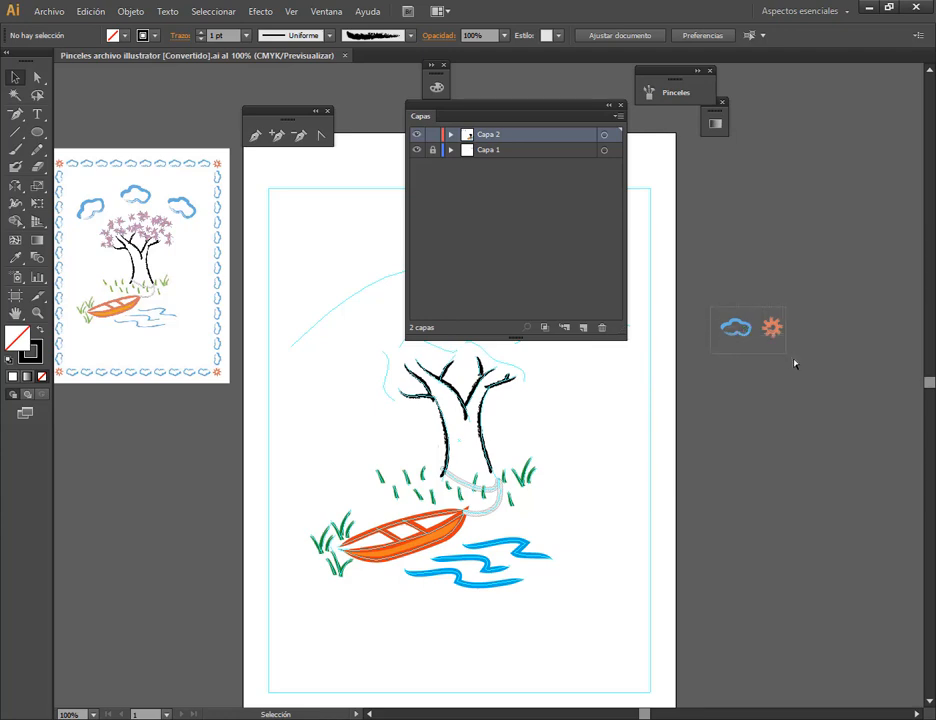
Unlock the layer Capa 1, try to select the cloud and sun beside the artboard, and inspect the layer's contents for locks.
drag(712, 295, 801, 371)
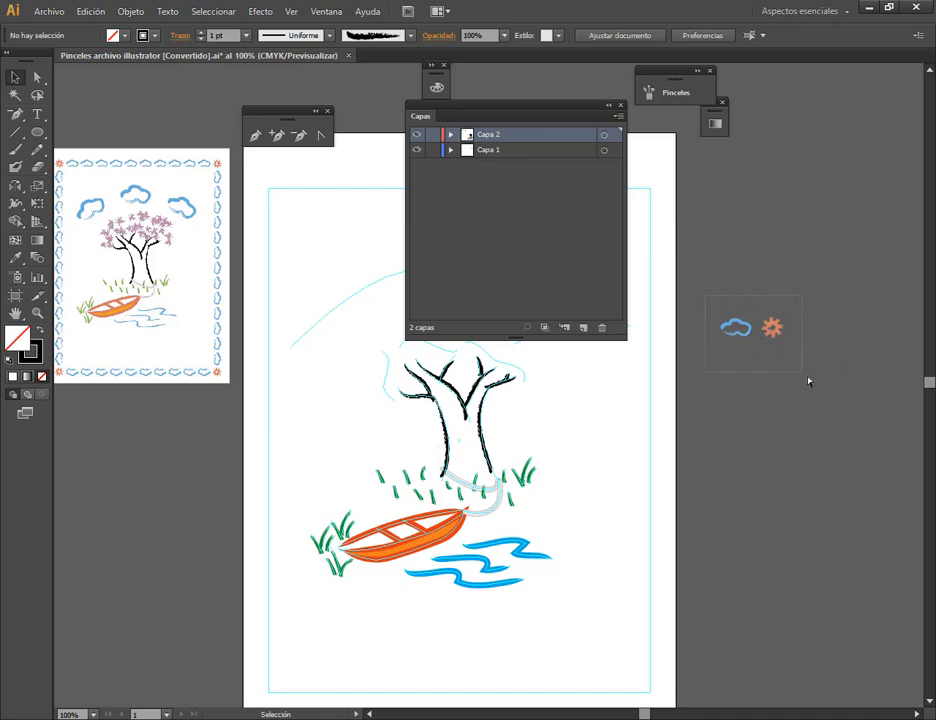
drag(808, 381, 710, 300)
click(451, 150)
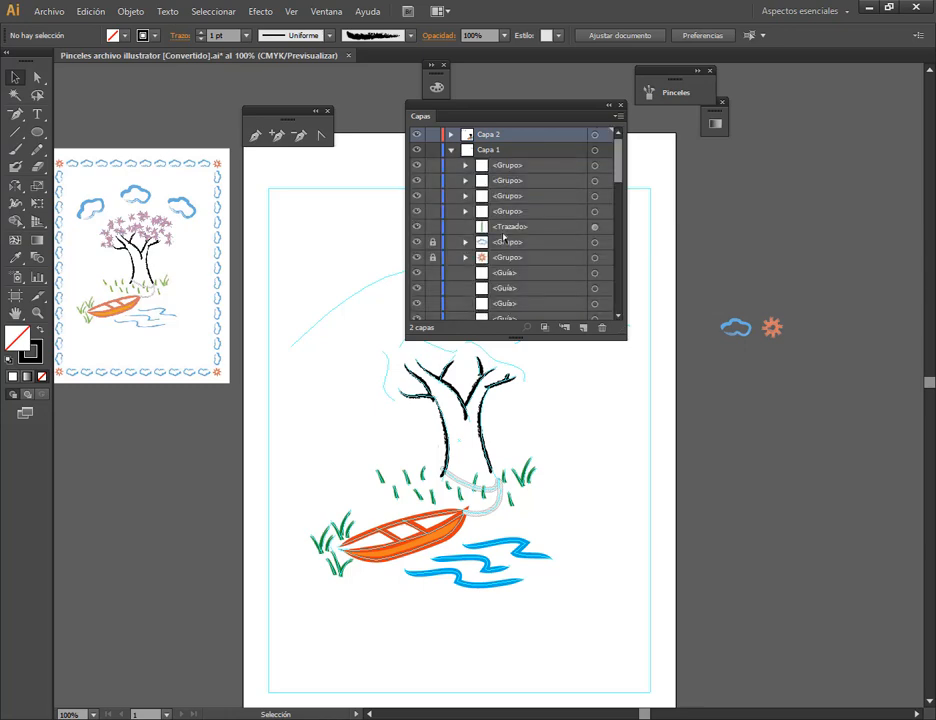
click(452, 151)
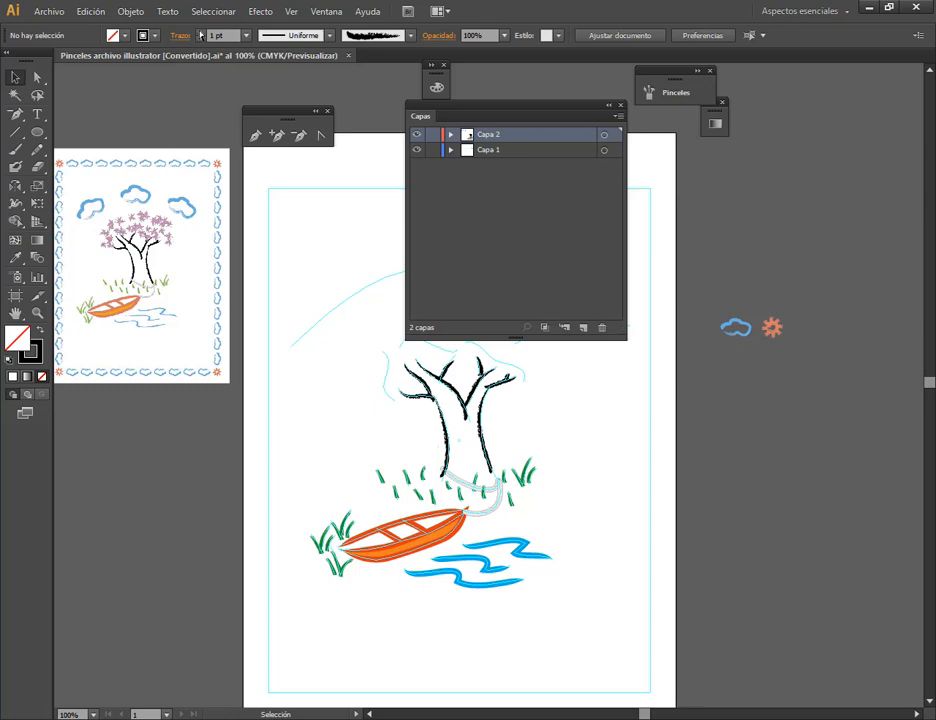
Unlock all locked objects in the document, including the cloud and sun groups, and clear the resulting selection.
click(131, 11)
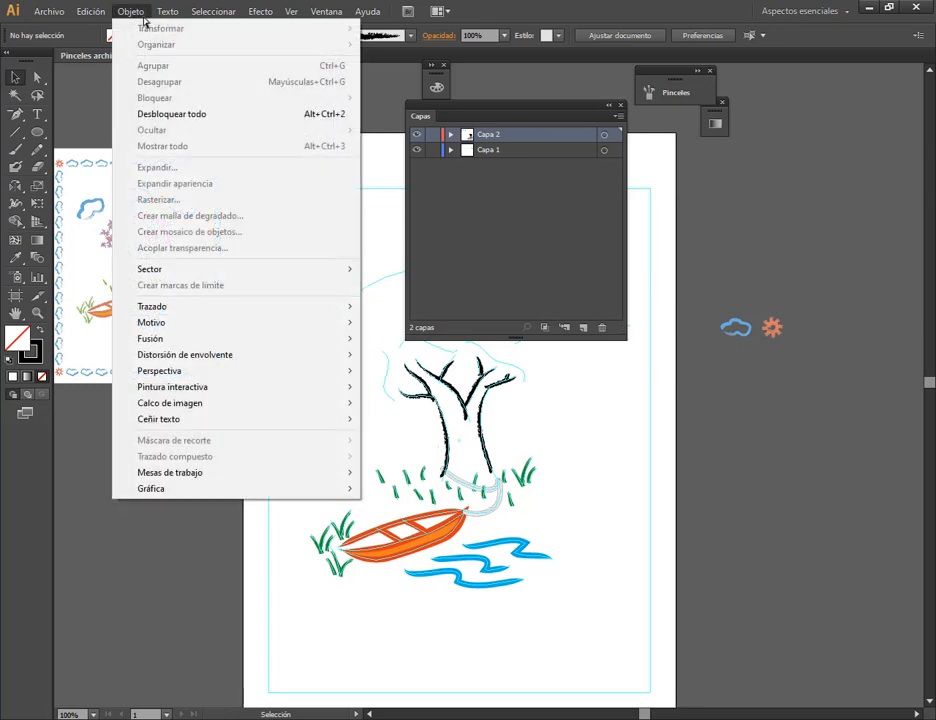
click(162, 118)
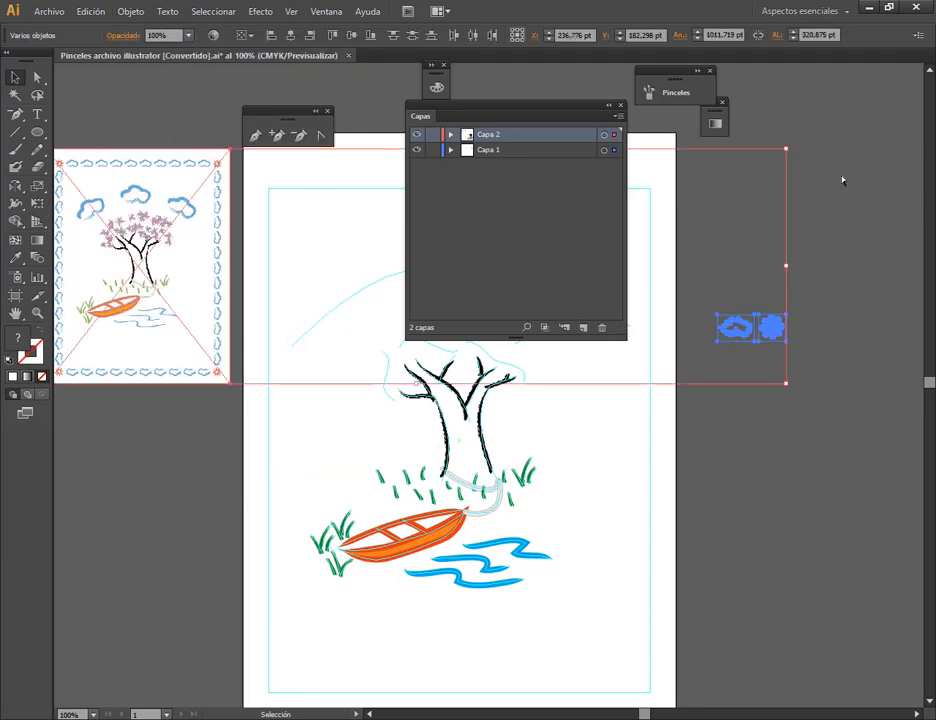
click(686, 318)
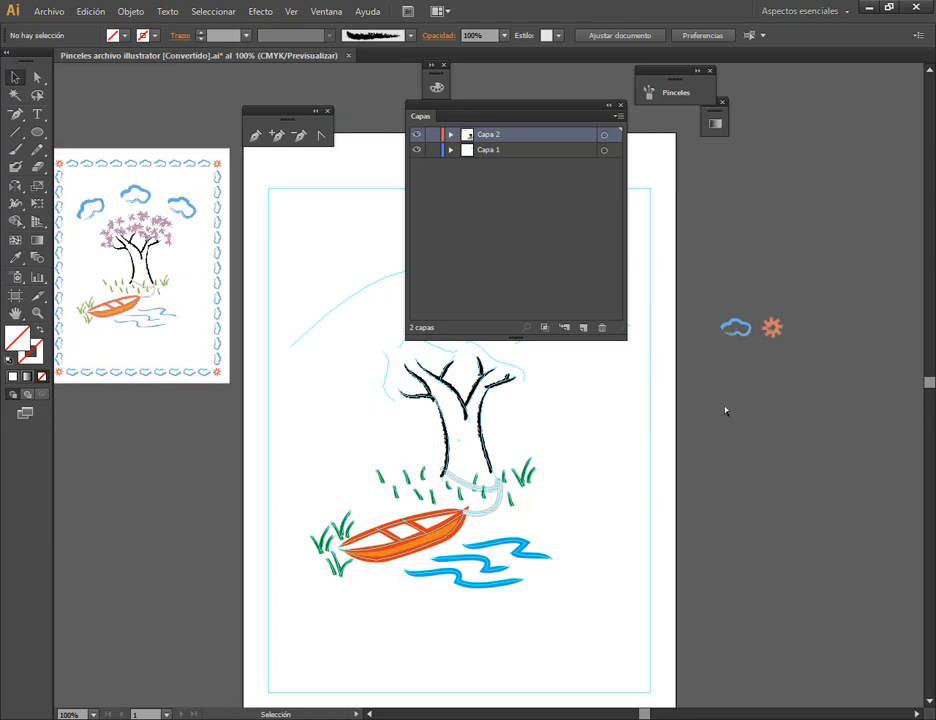
Show the swatches and add the cloud and the sun beside the artboard as pattern swatches.
click(326, 11)
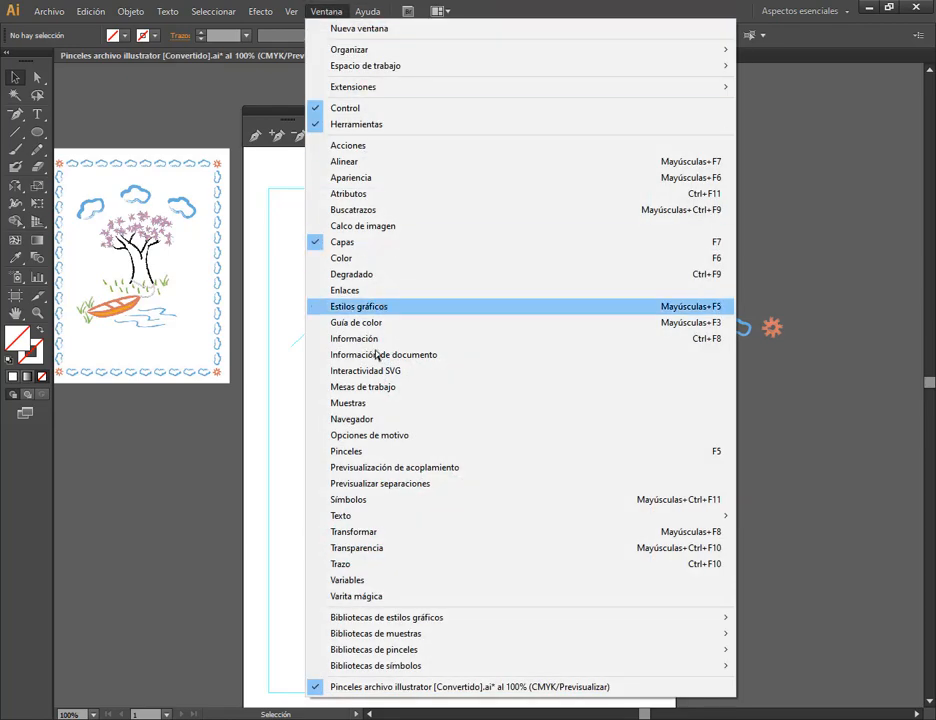
click(372, 406)
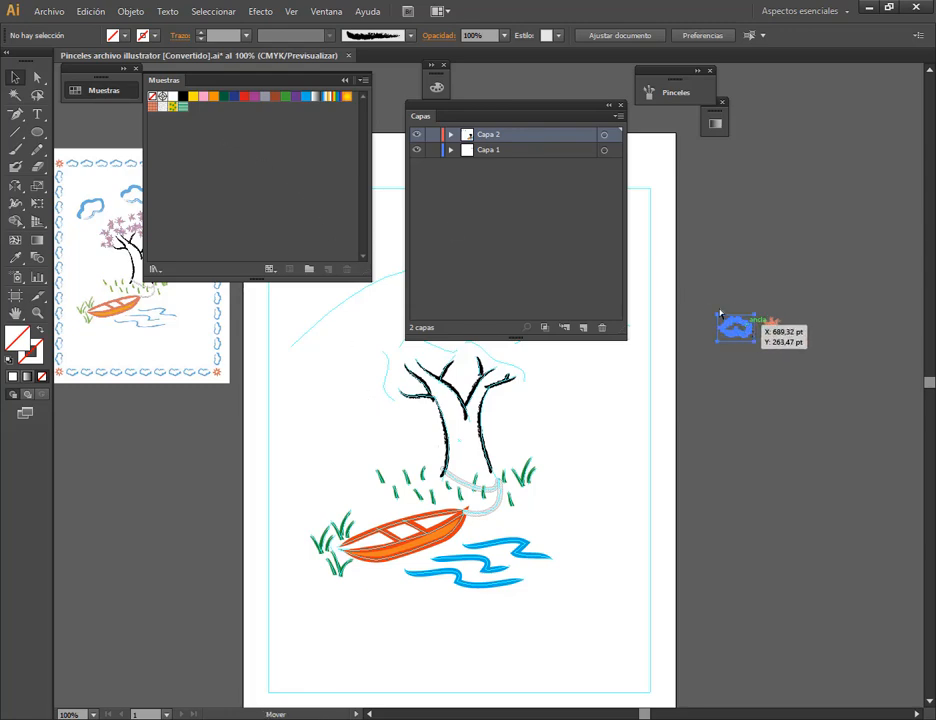
drag(735, 323, 245, 125)
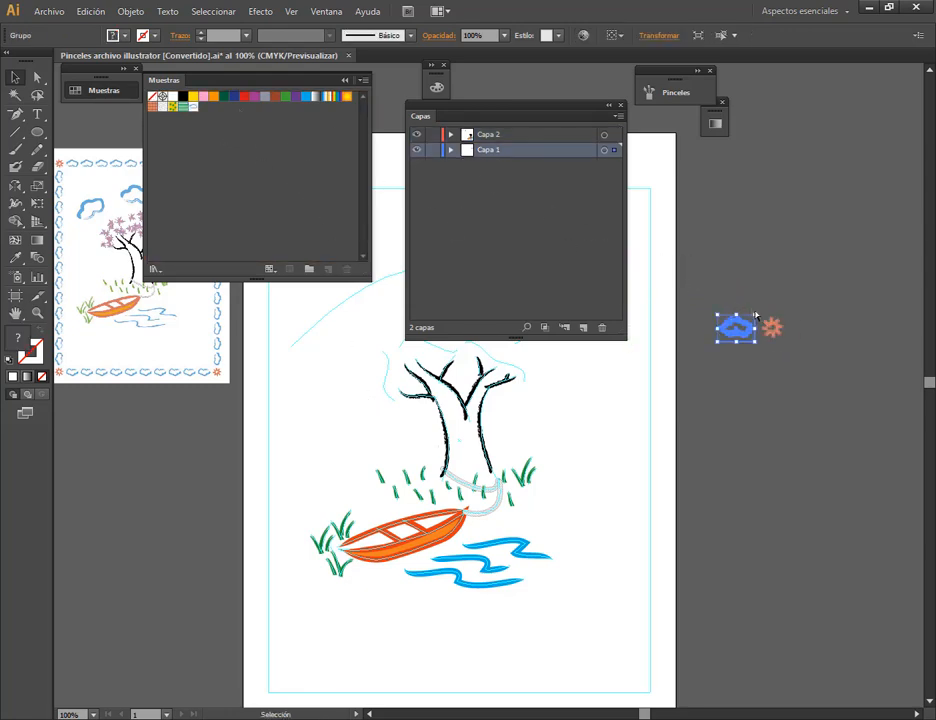
drag(772, 327, 251, 194)
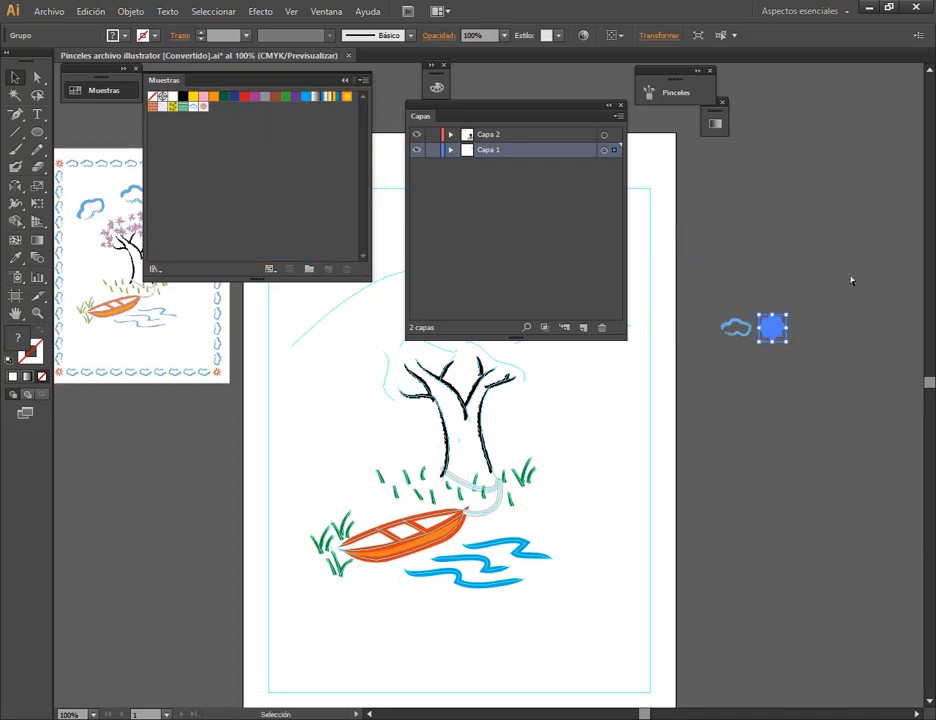
click(828, 310)
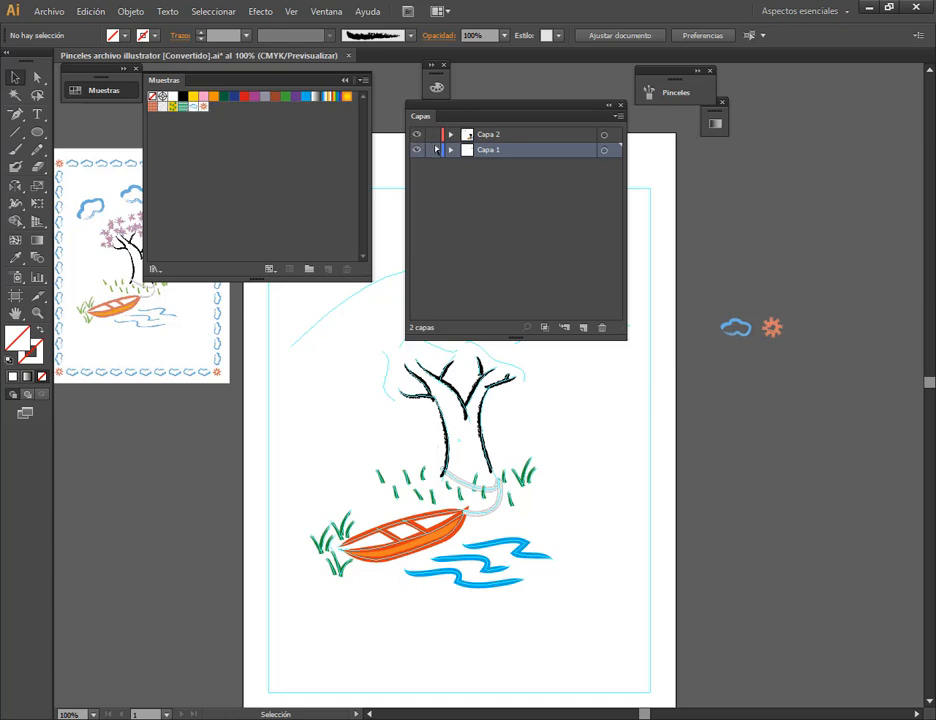
Lock the layer Capa 1 and collapse the layer and swatch lists.
click(434, 150)
click(610, 106)
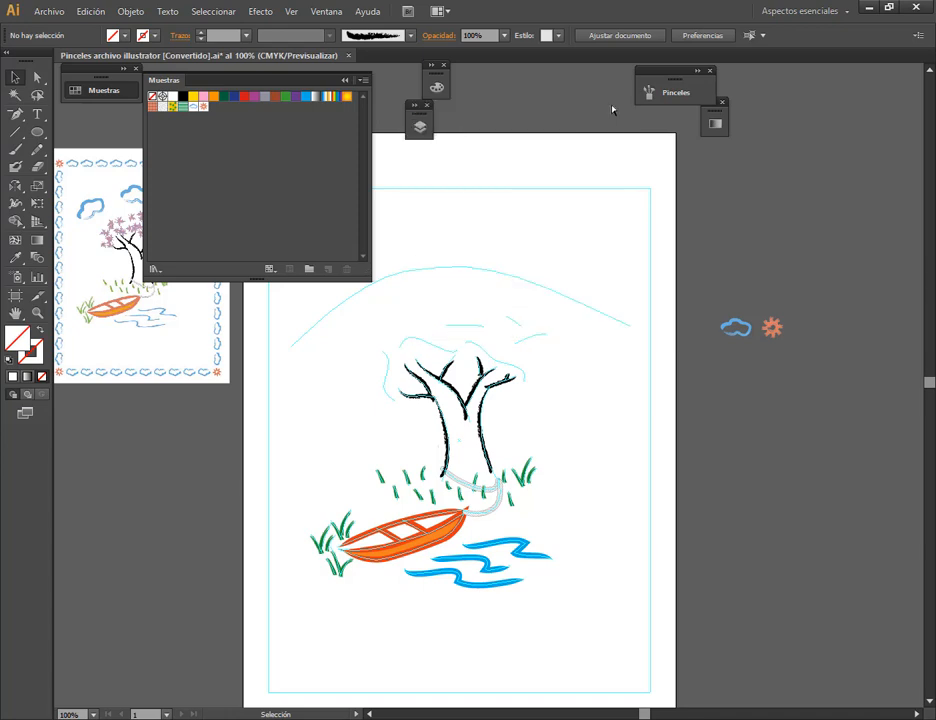
click(344, 84)
Draw a rectangle along the border guide, give it the default black 1 pt stroke with no fill, and deselect it.
drag(37, 131, 68, 132)
scroll(358, 381, down, 1)
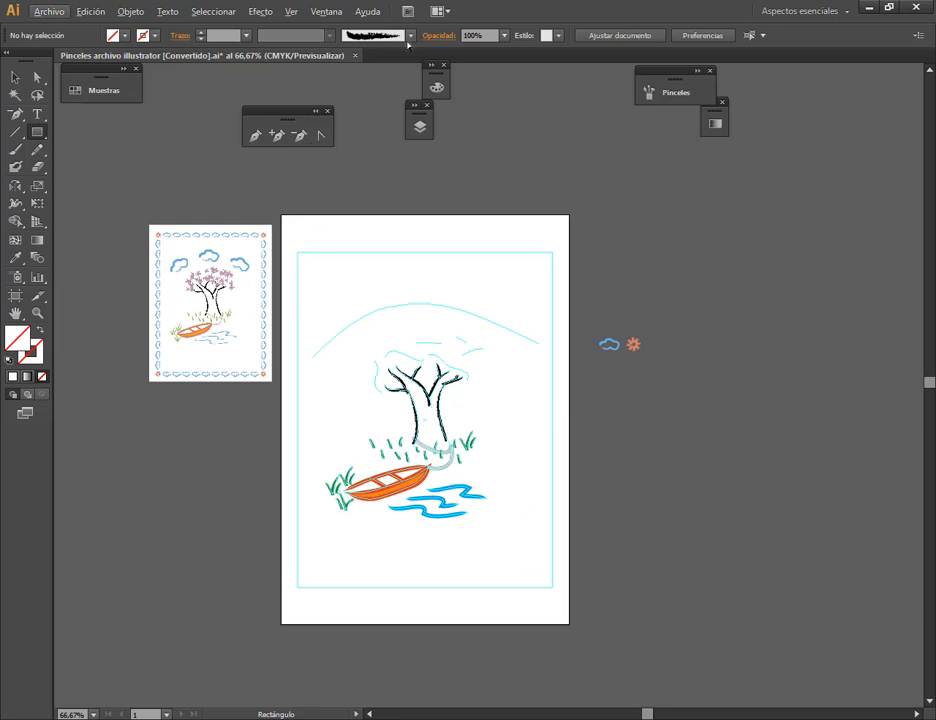
click(415, 107)
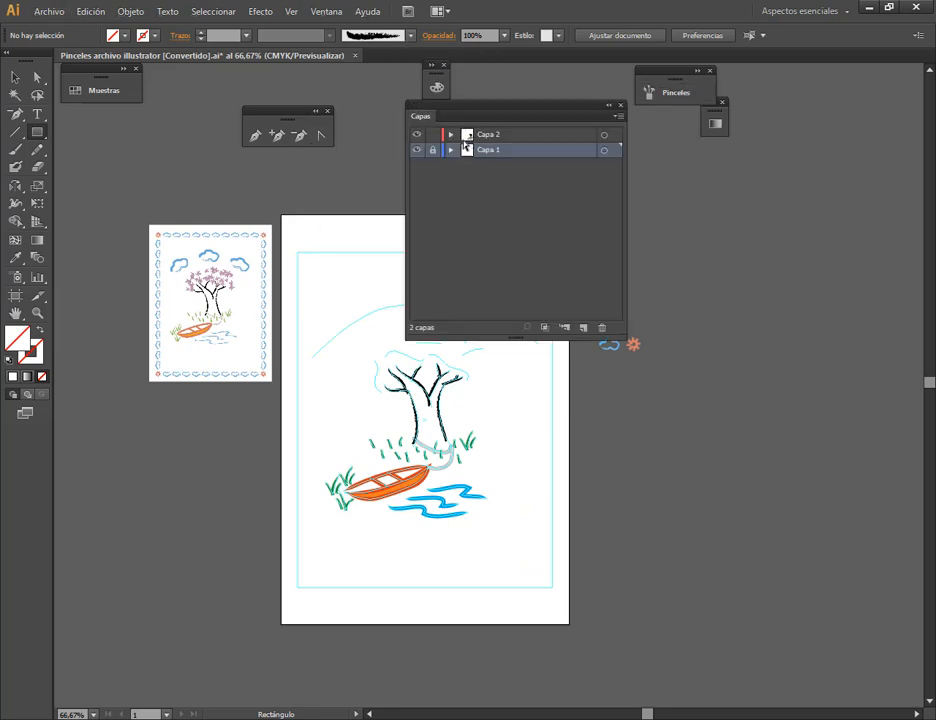
click(607, 105)
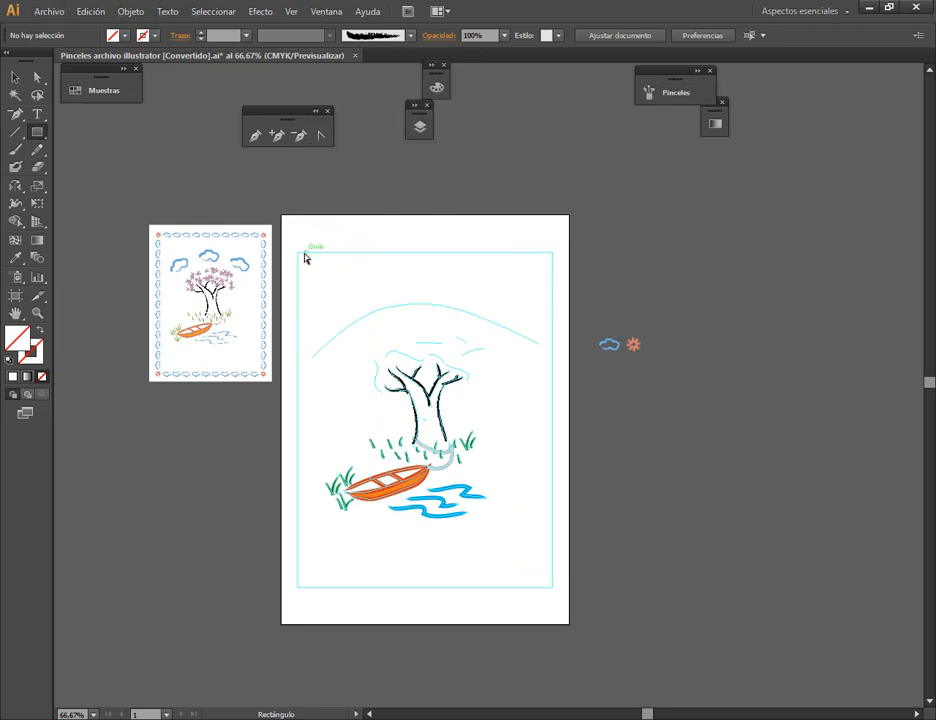
mouse_move(299, 254)
mouse_down()
mouse_move(459, 537)
mouse_move(556, 600)
mouse_move(552, 587)
mouse_up()
click(10, 361)
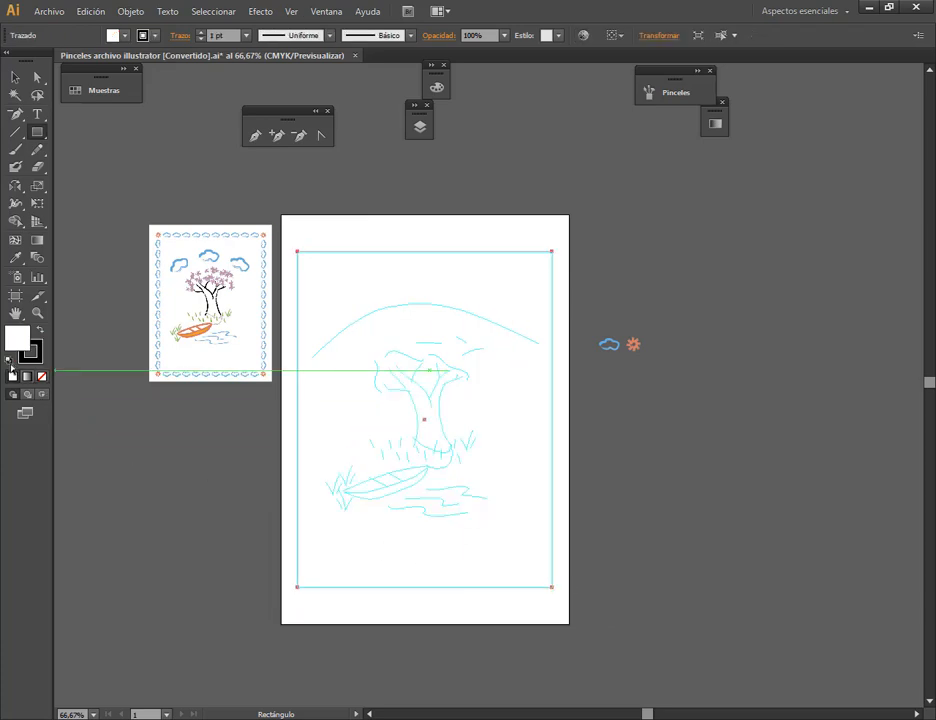
click(41, 376)
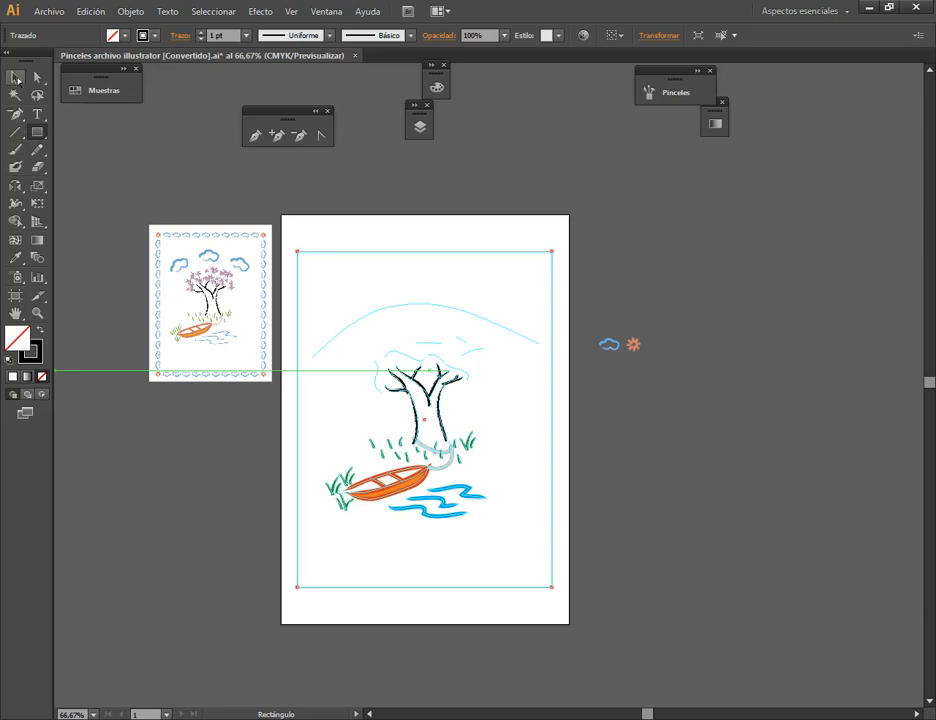
click(15, 77)
click(531, 180)
scroll(567, 311, up, 1)
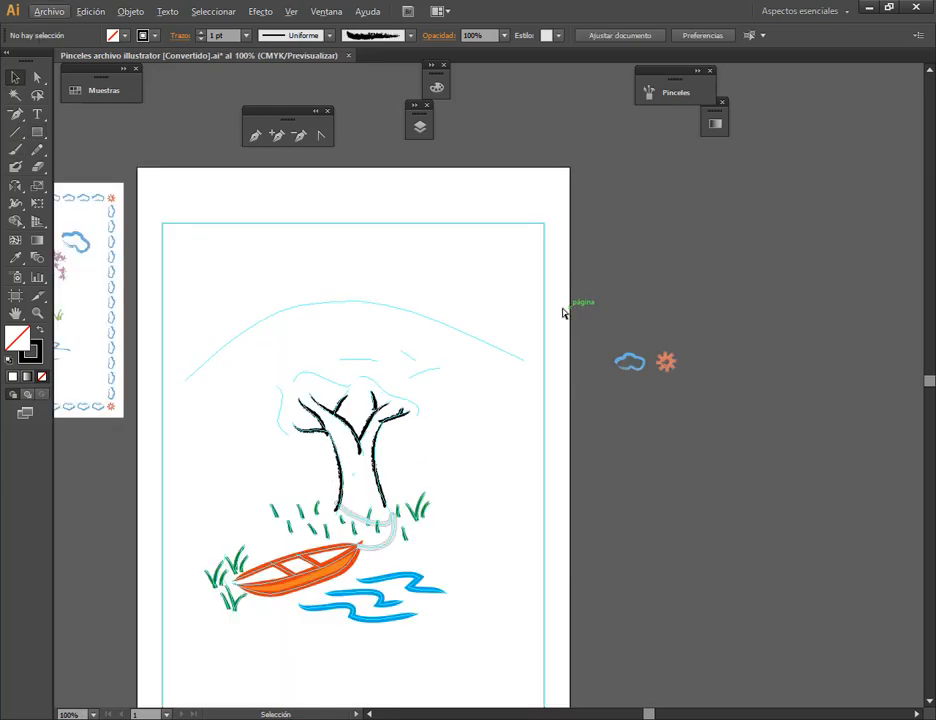
Close the floating colour, layers, pen tools and swatches panels, and show the document's brushes.
click(444, 66)
click(427, 104)
click(327, 110)
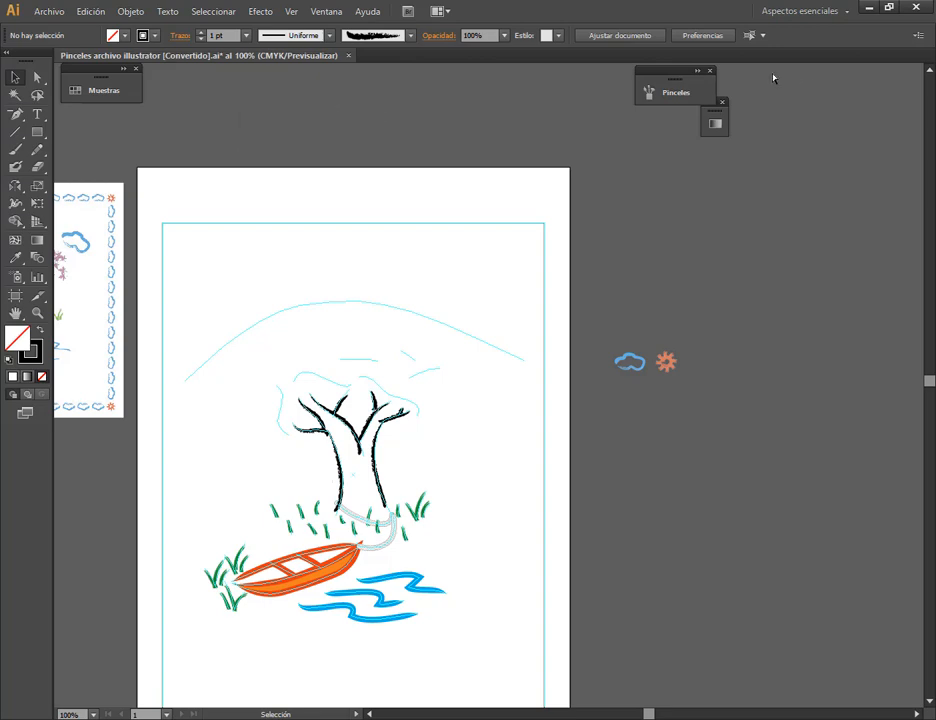
click(136, 68)
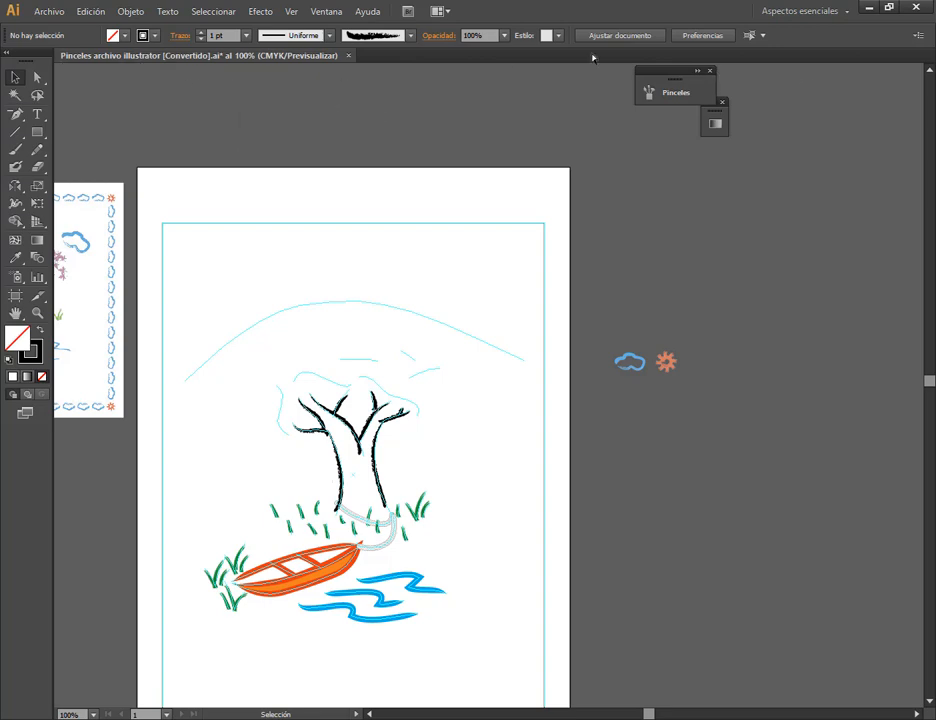
click(694, 72)
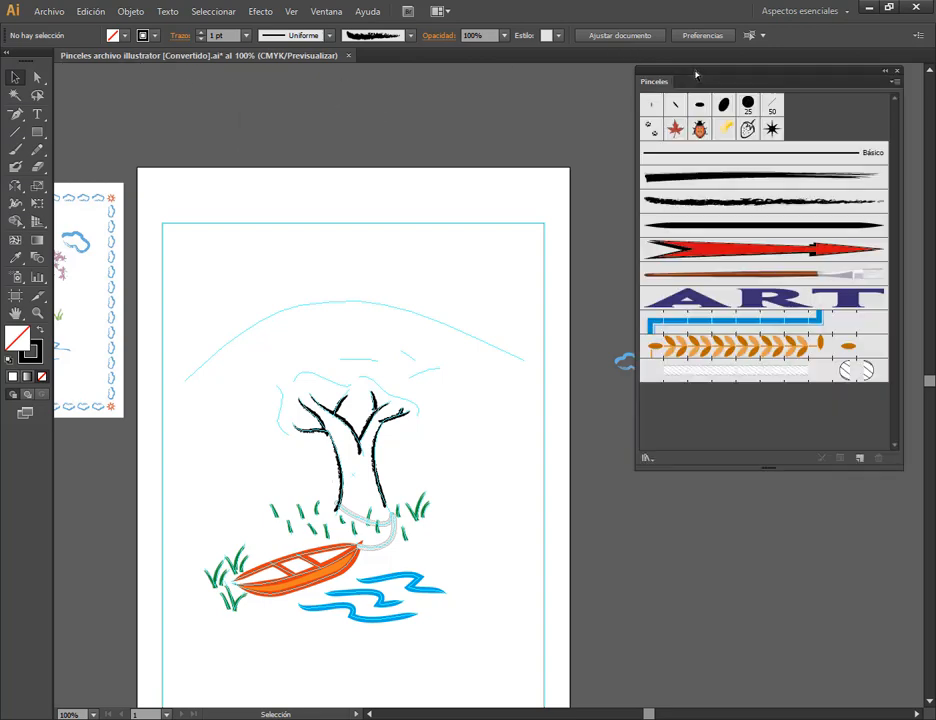
click(857, 460)
click(252, 216)
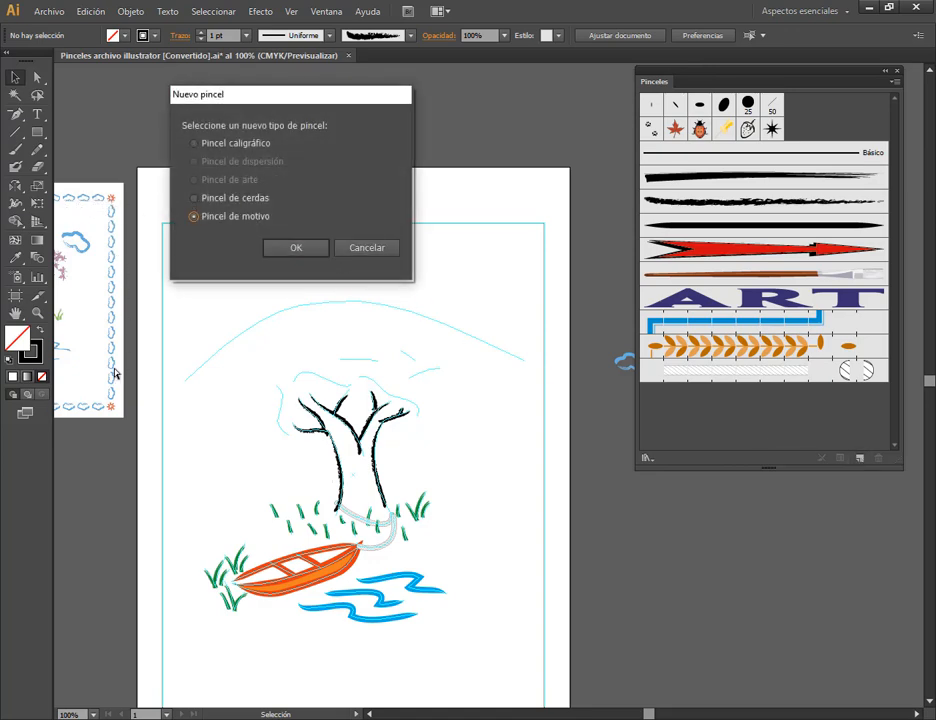
click(296, 247)
click(491, 266)
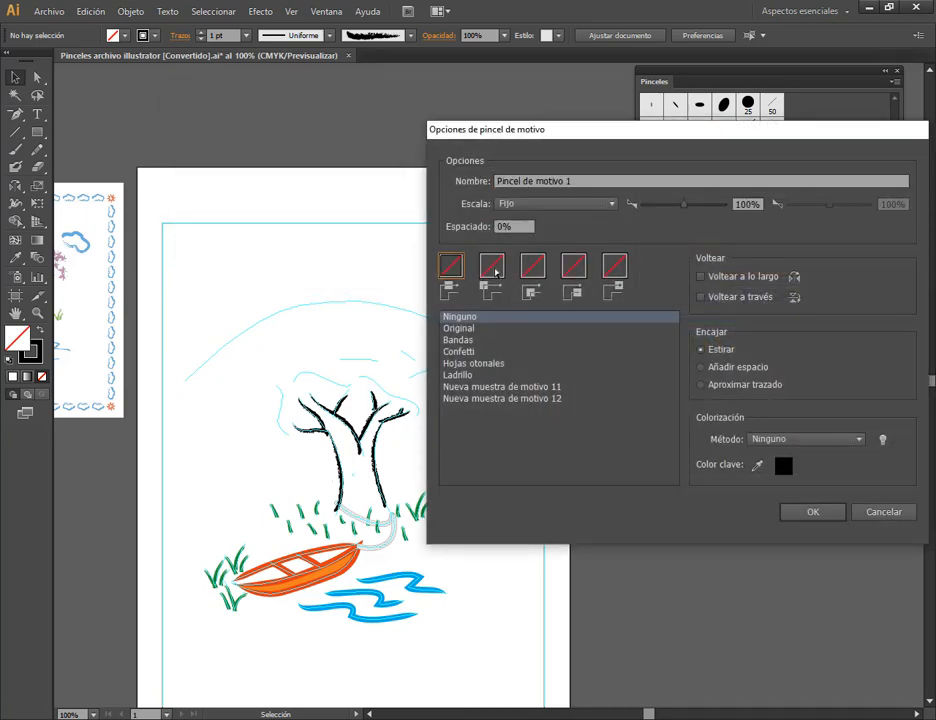
click(489, 386)
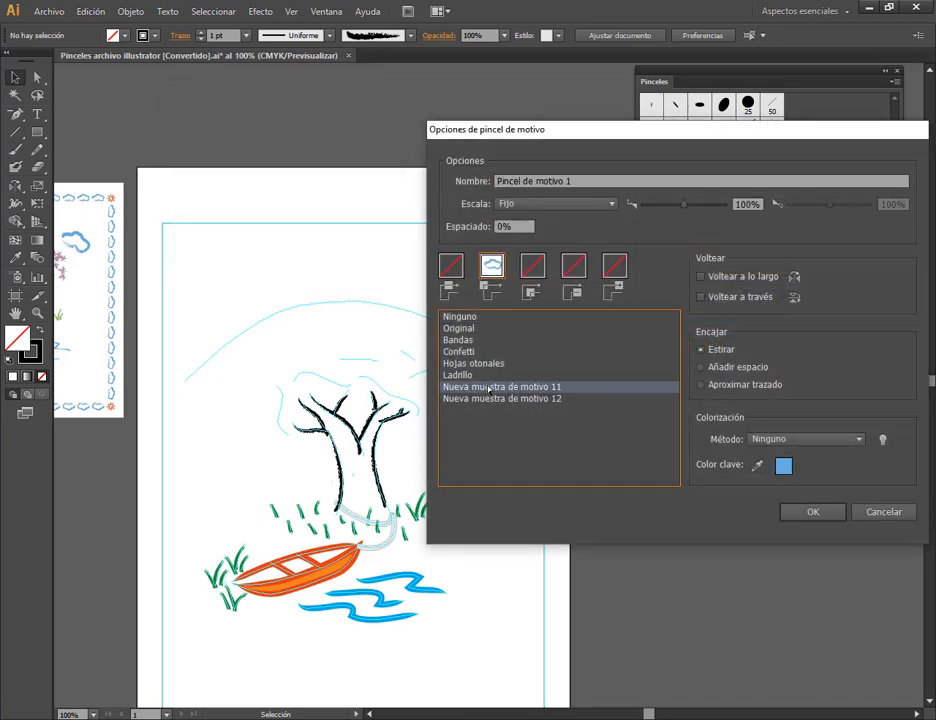
click(491, 399)
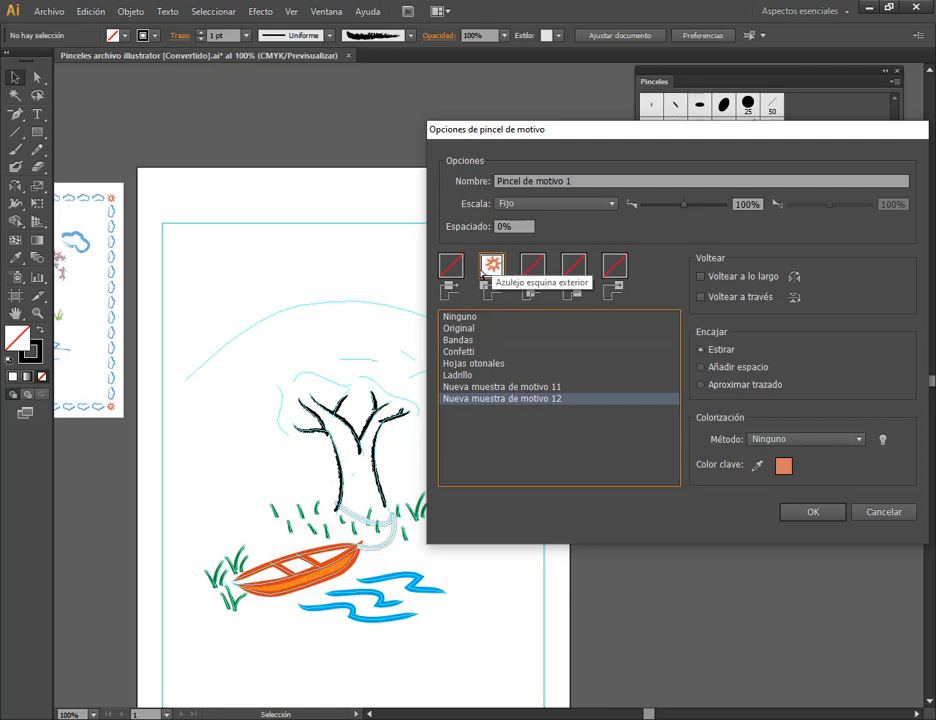
click(451, 265)
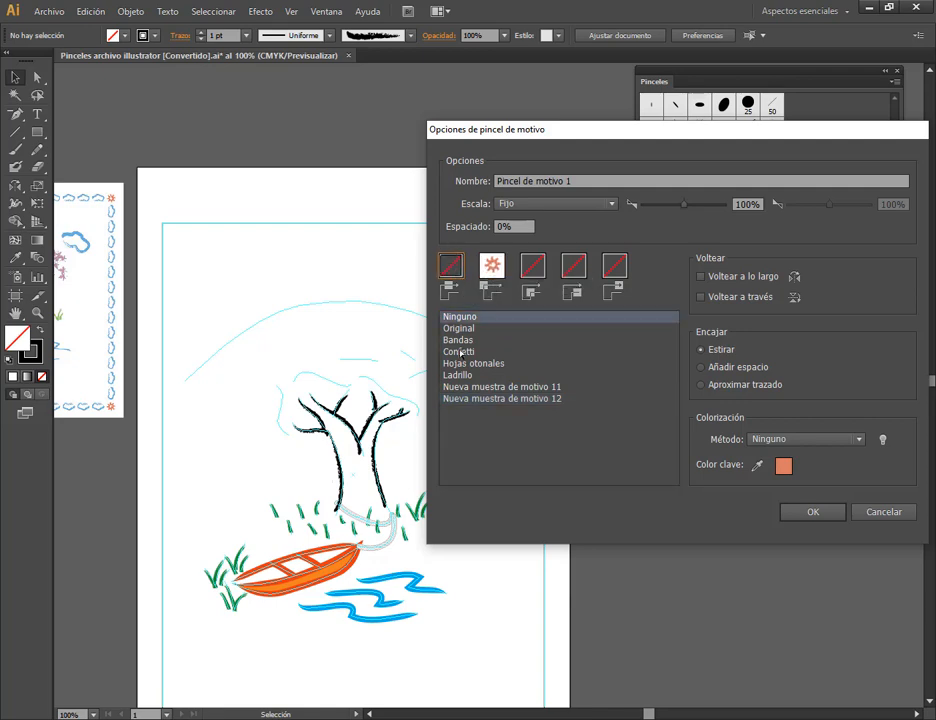
click(491, 388)
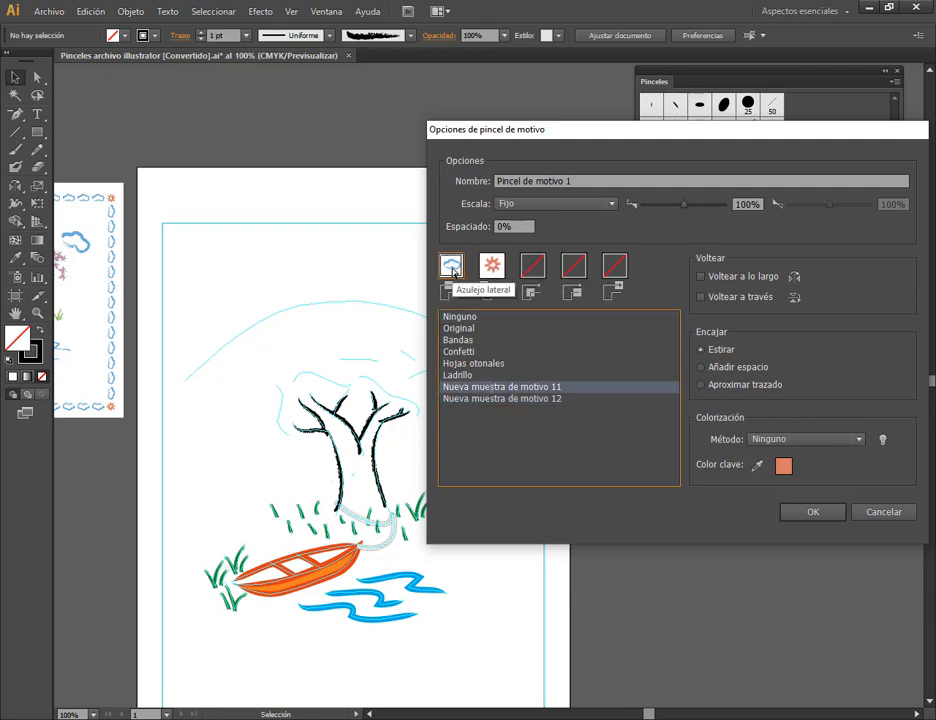
click(884, 512)
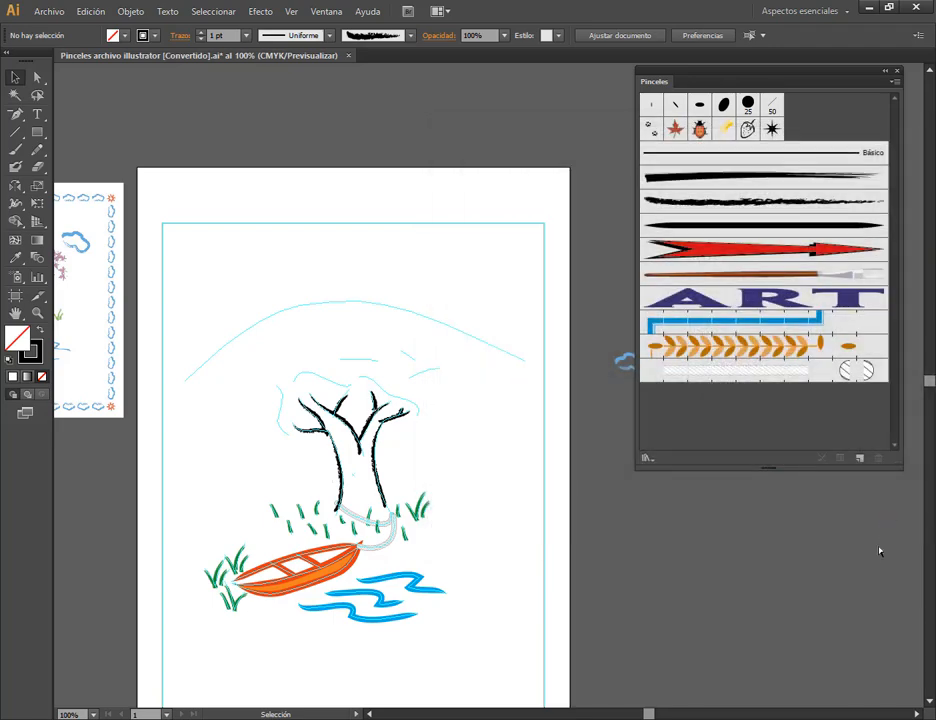
Show the swatches again and rename the cloud pattern swatch as nubes.
click(326, 11)
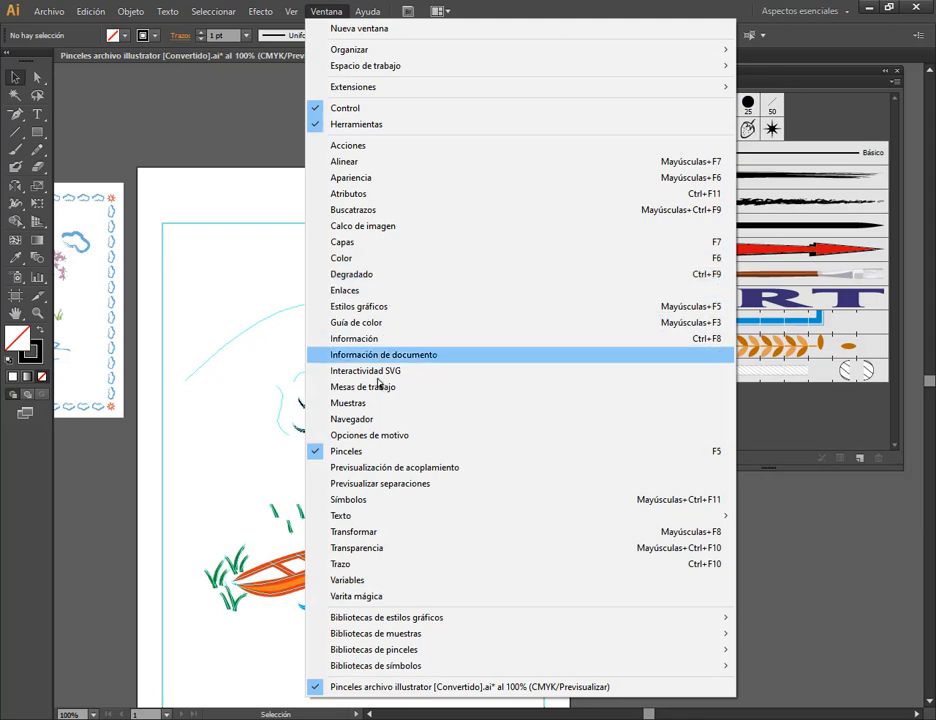
click(376, 402)
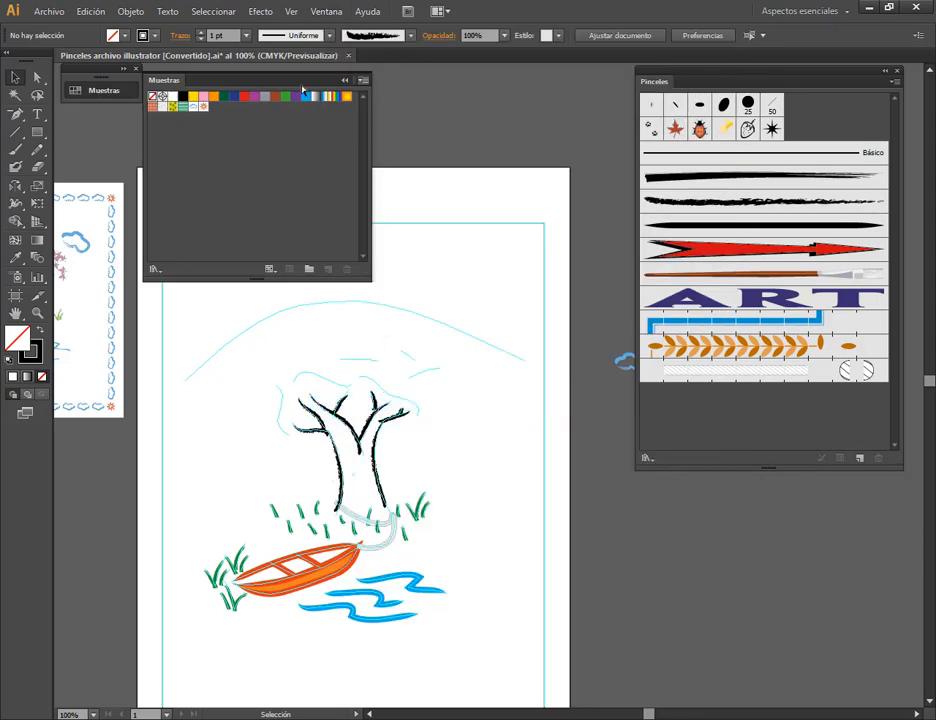
double_click(193, 111)
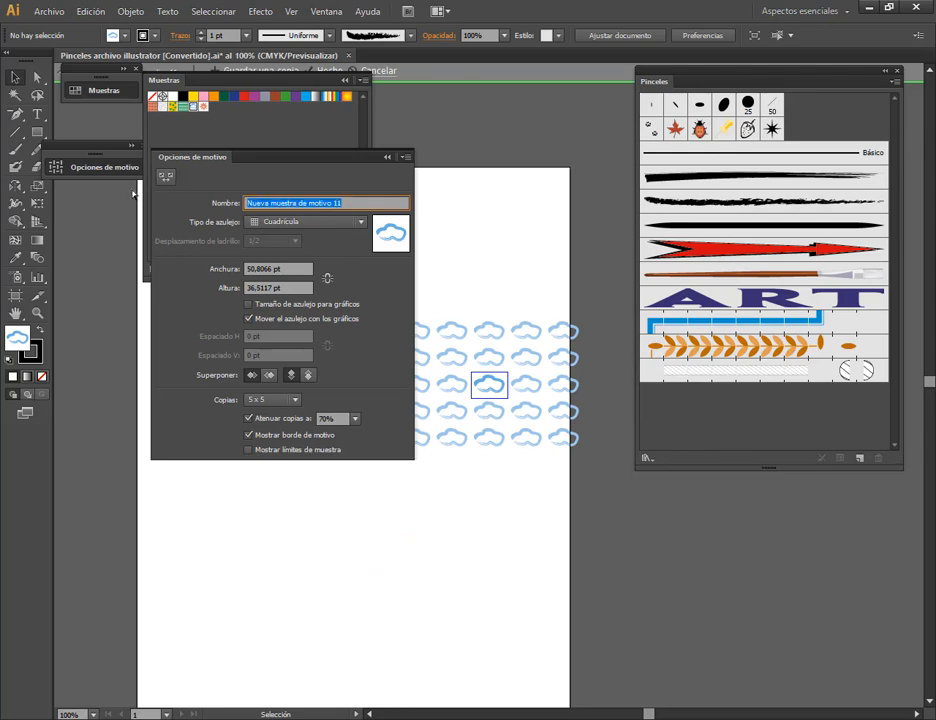
text(nubes)
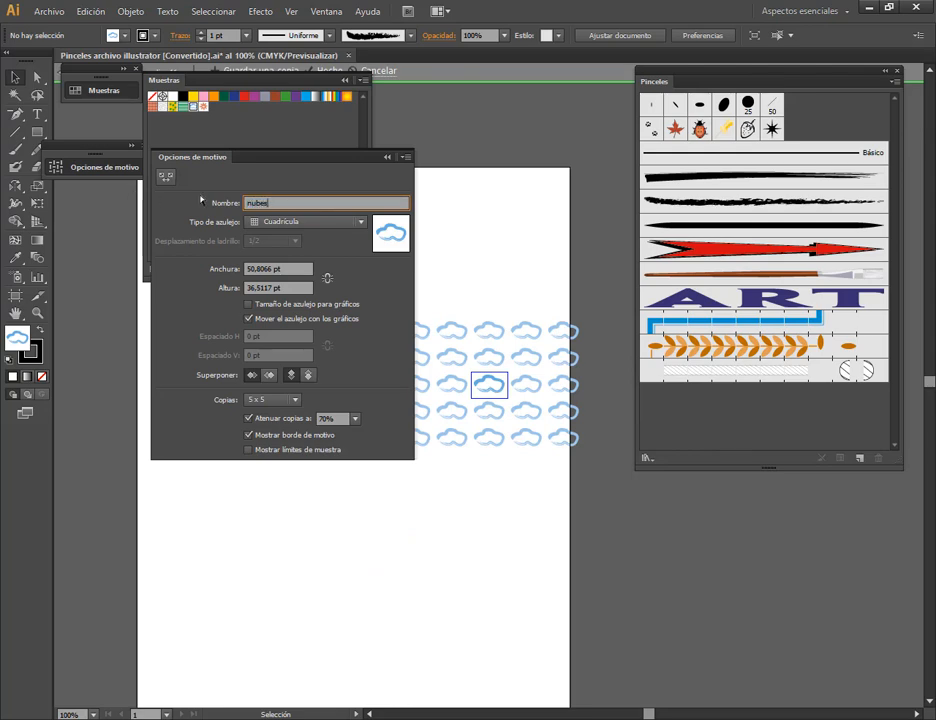
click(387, 158)
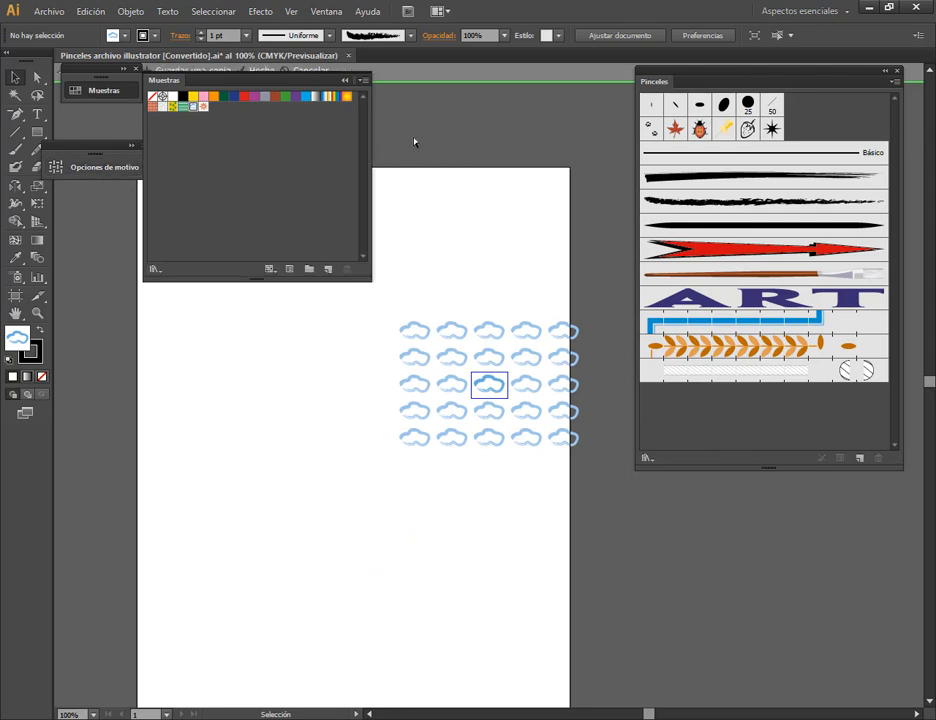
double_click(415, 141)
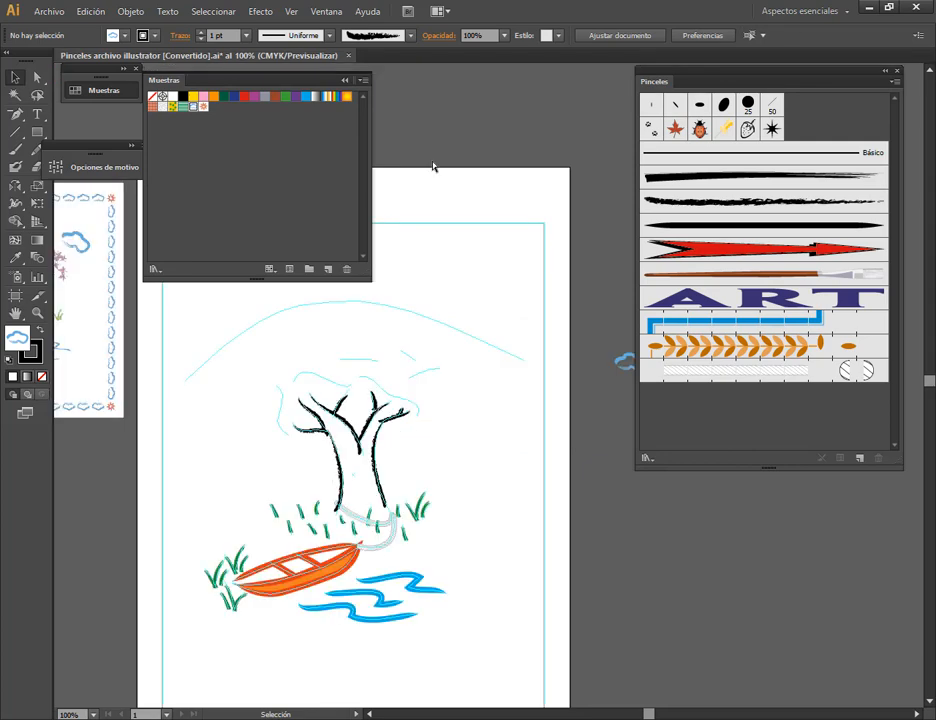
Rename the sun pattern swatch as sol and leave pattern editing.
double_click(203, 107)
drag(350, 203, 180, 197)
text(sol)
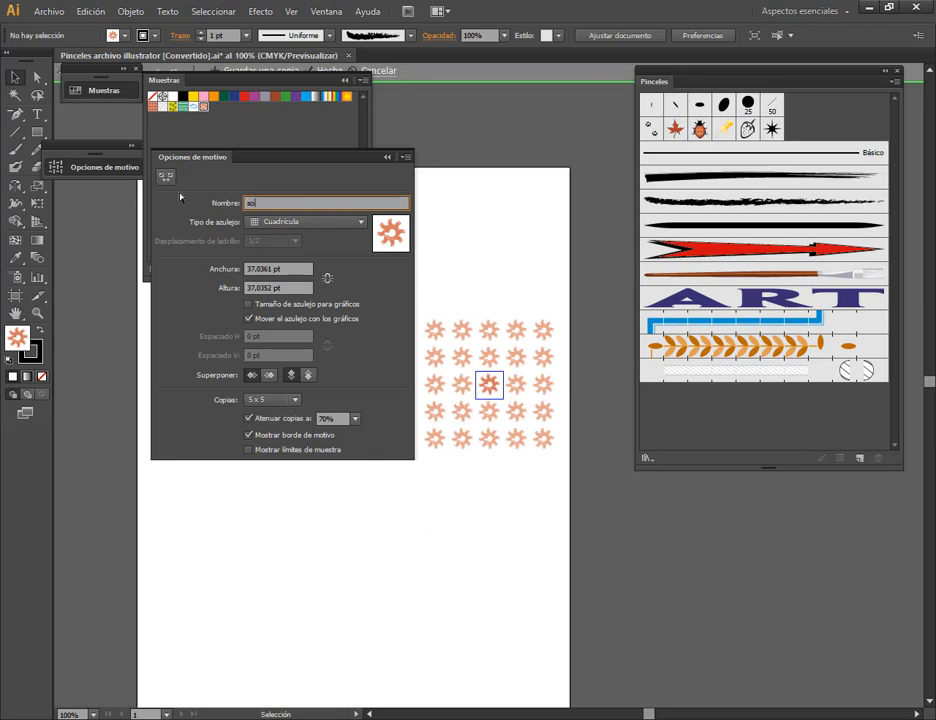
double_click(499, 134)
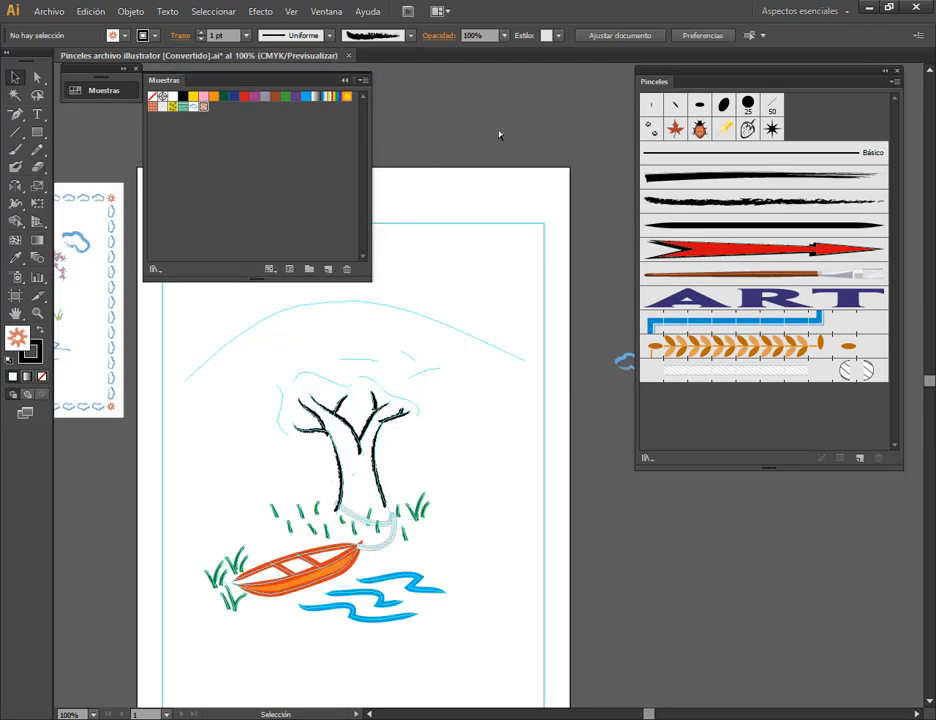
Create a pattern brush using the nubes swatch for the side tile and the sol swatch for the outer corner tile.
mouse_move(551, 309)
mouse_down()
mouse_move(416, 310)
mouse_move(404, 297)
mouse_up()
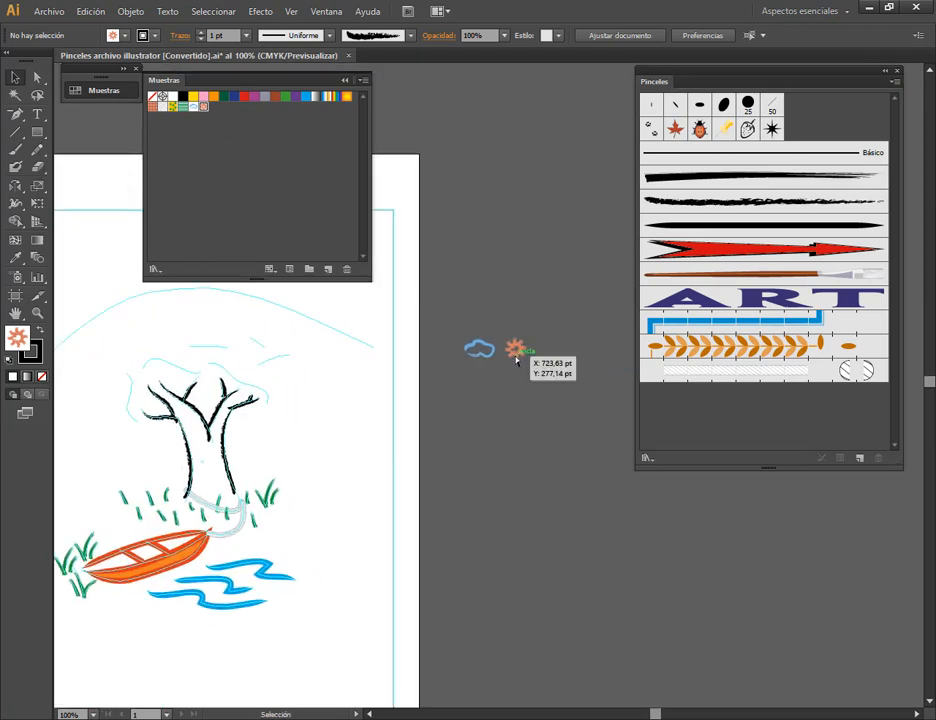
click(859, 458)
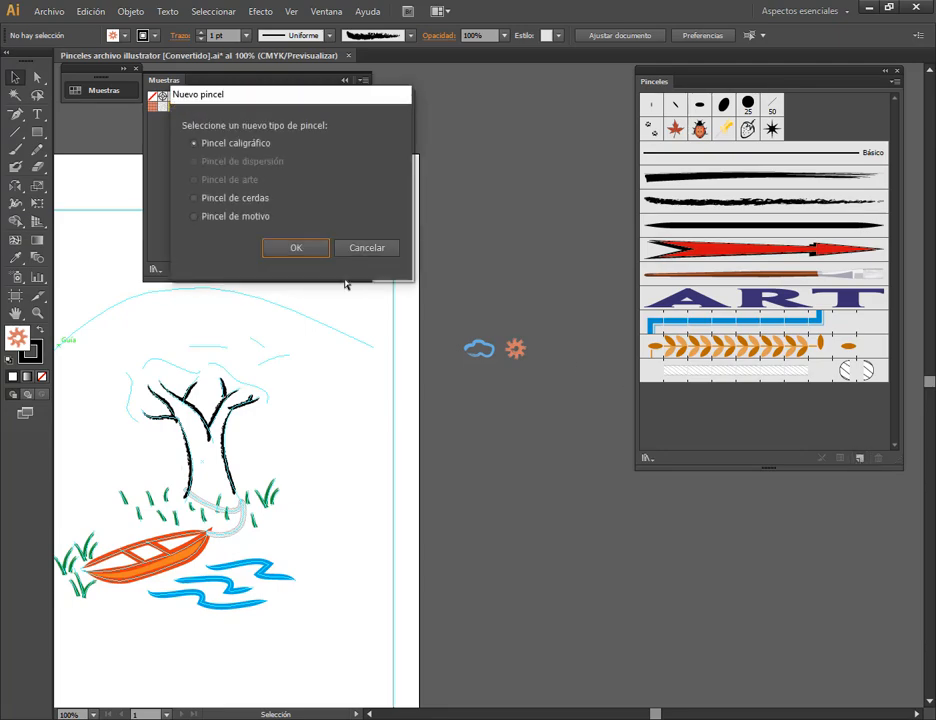
click(240, 216)
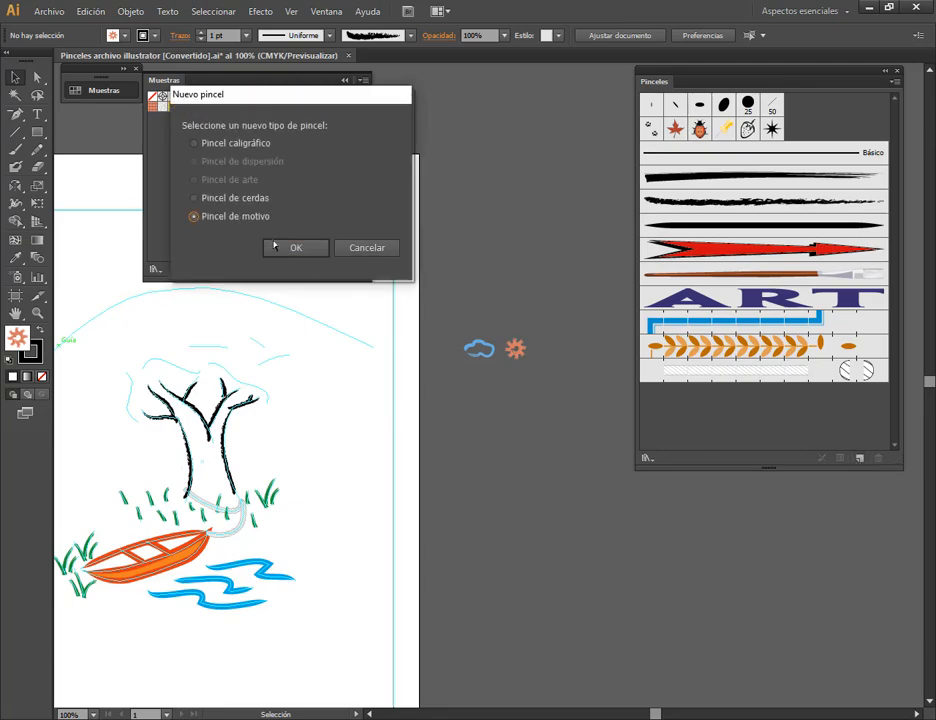
click(296, 247)
click(489, 272)
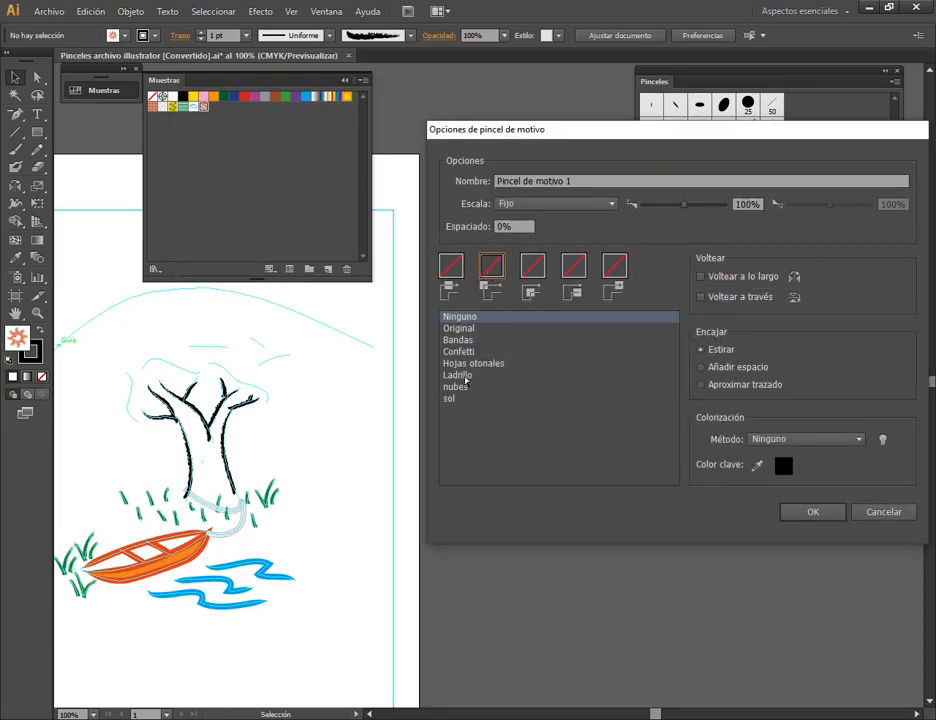
click(451, 399)
click(451, 266)
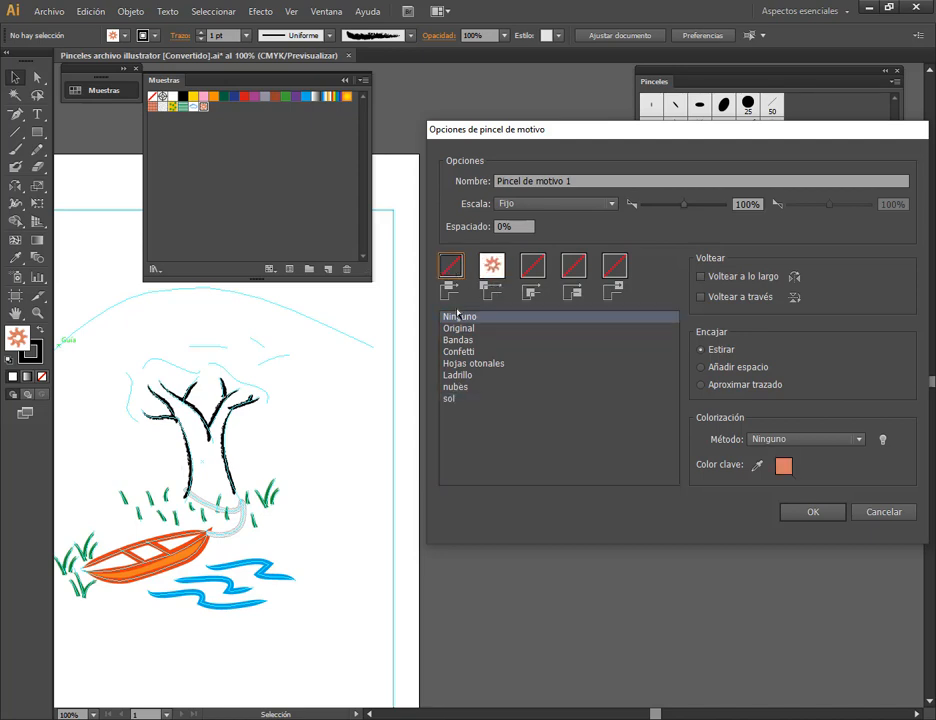
click(460, 375)
click(451, 387)
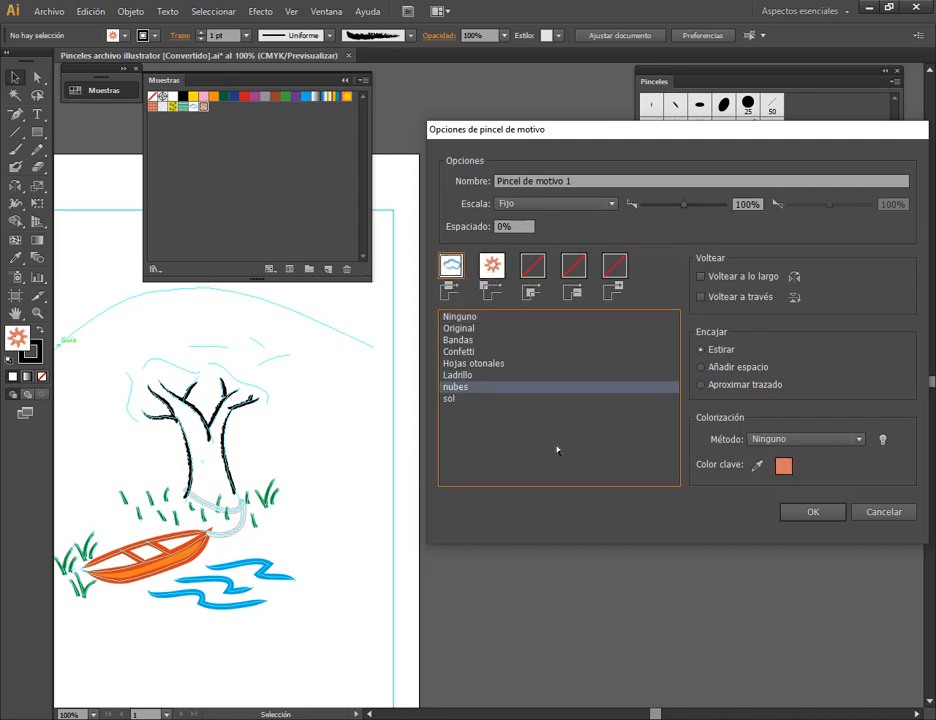
click(826, 514)
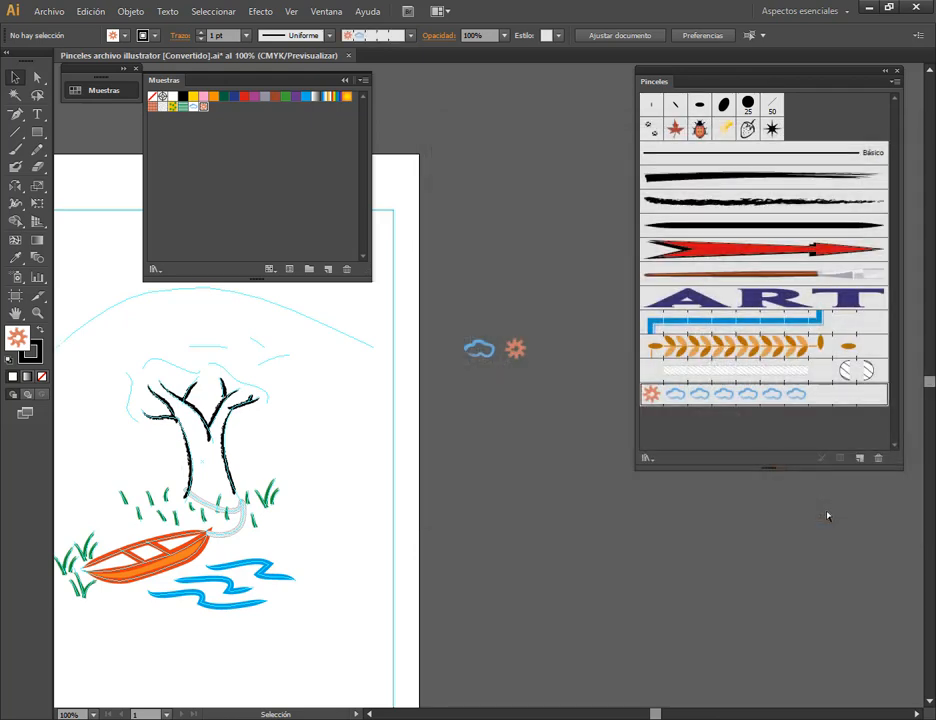
Apply the new cloud-and-sun pattern brush to the border rectangle and deselect it.
click(393, 420)
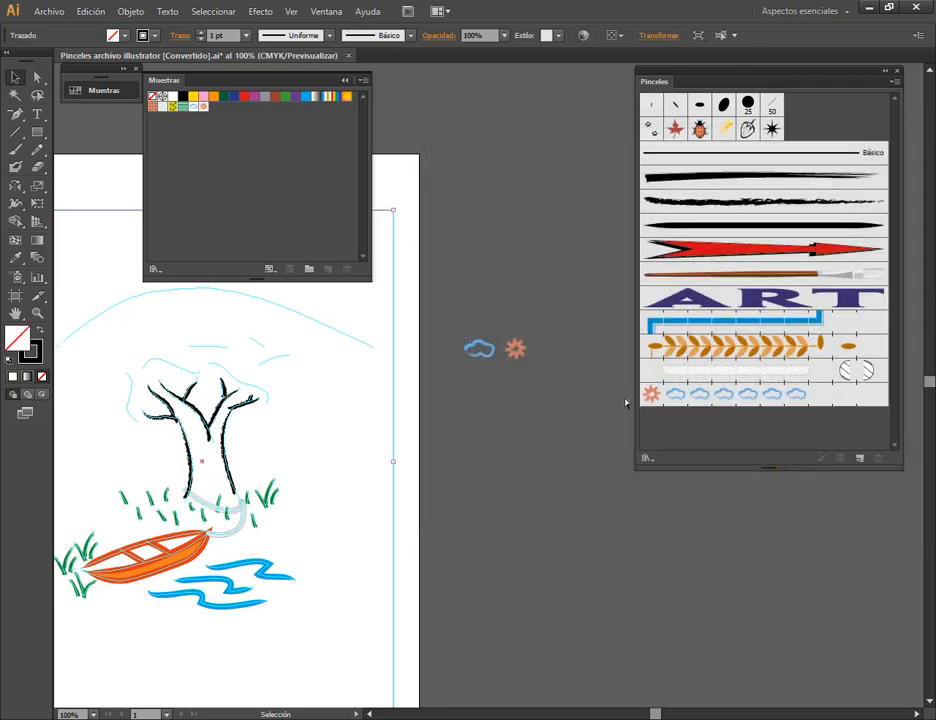
click(675, 396)
click(479, 487)
alt+scroll(472, 483, down, 1)
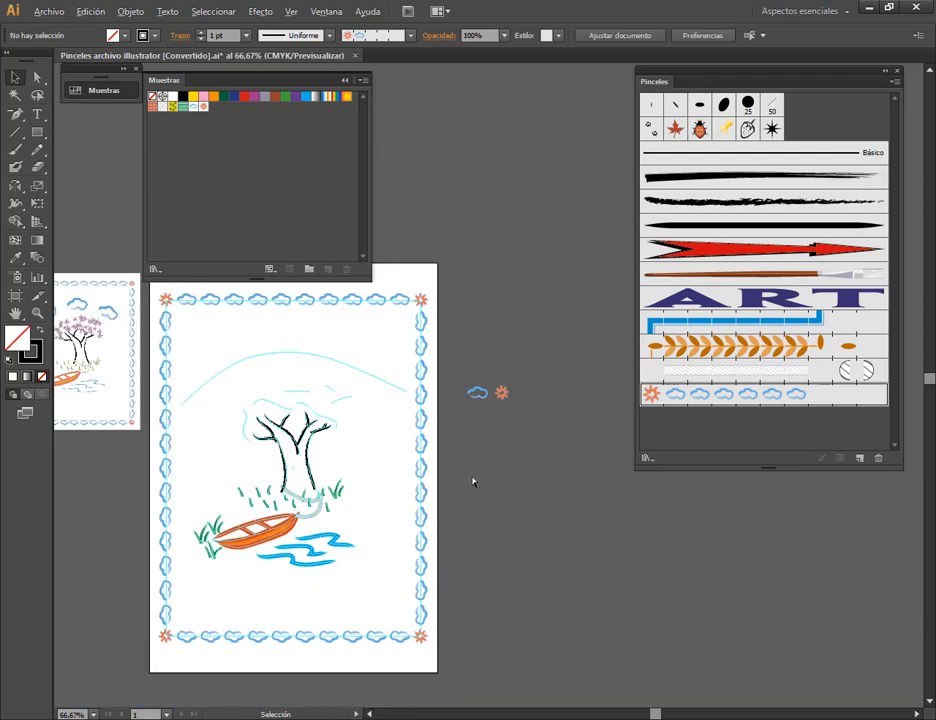
drag(370, 509, 455, 498)
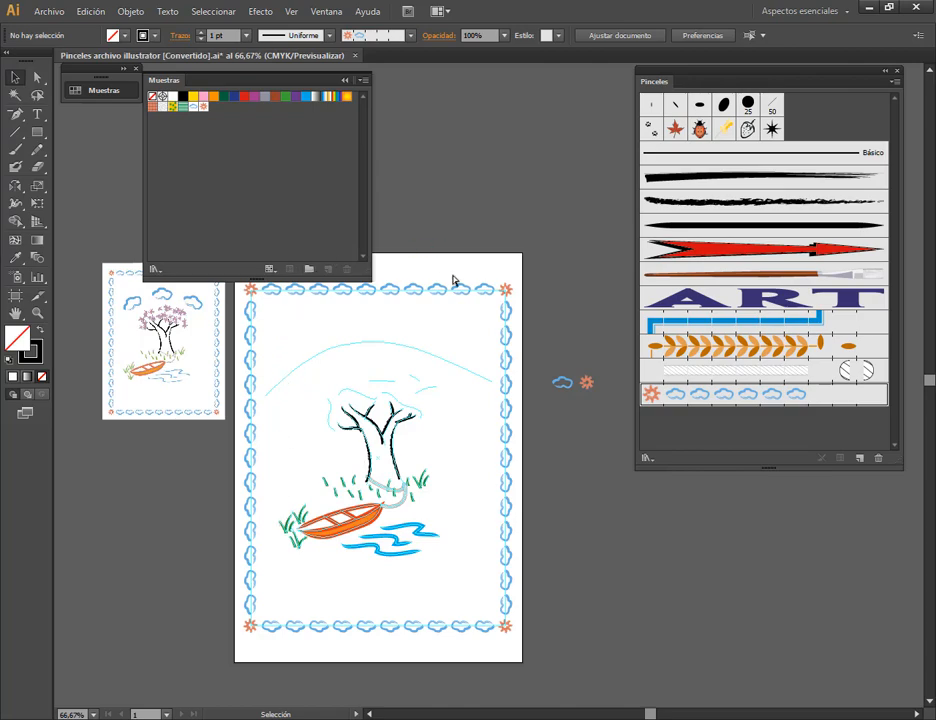
click(397, 628)
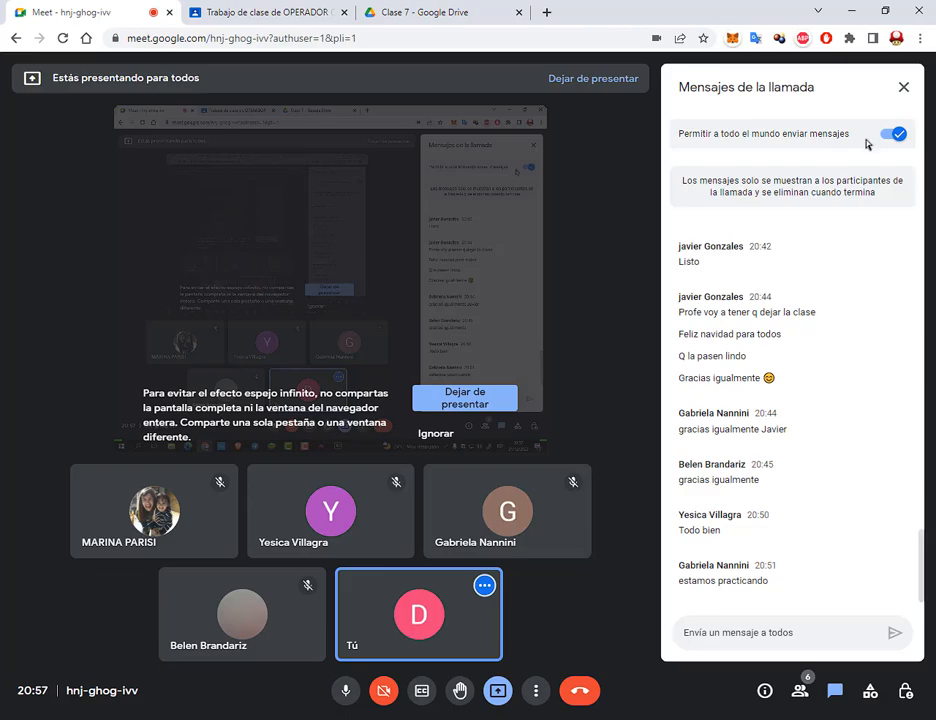
click(851, 14)
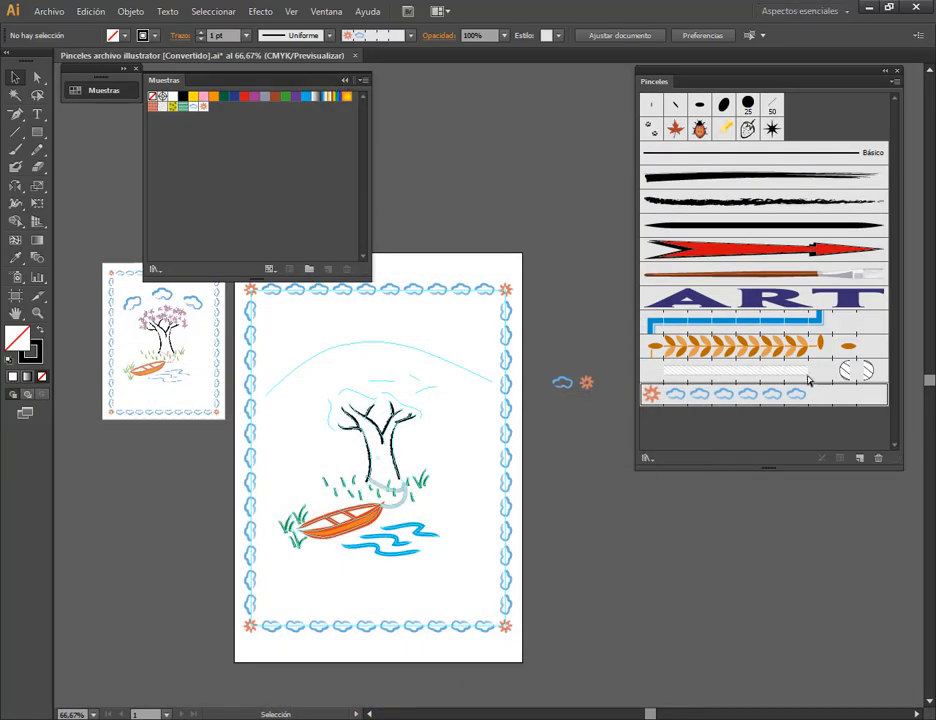
drag(323, 80, 461, 71)
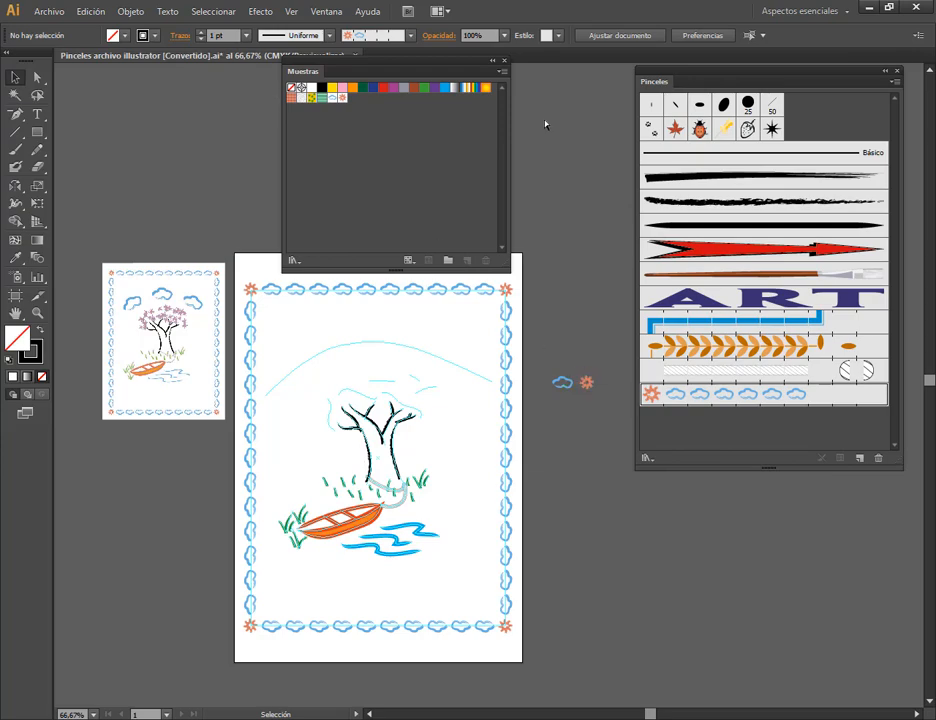
click(130, 12)
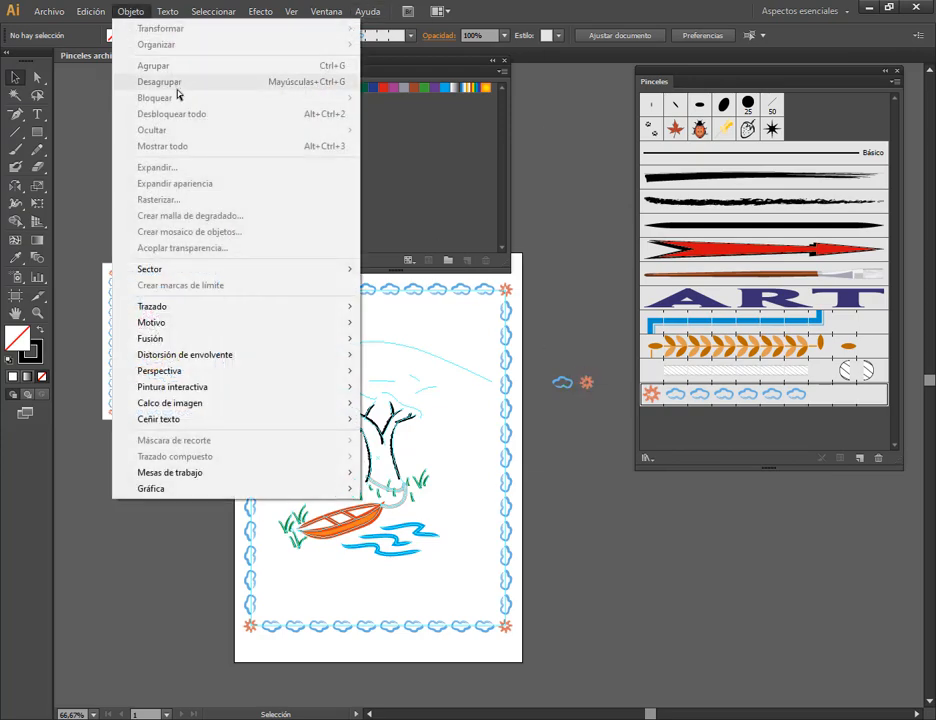
click(82, 113)
click(131, 13)
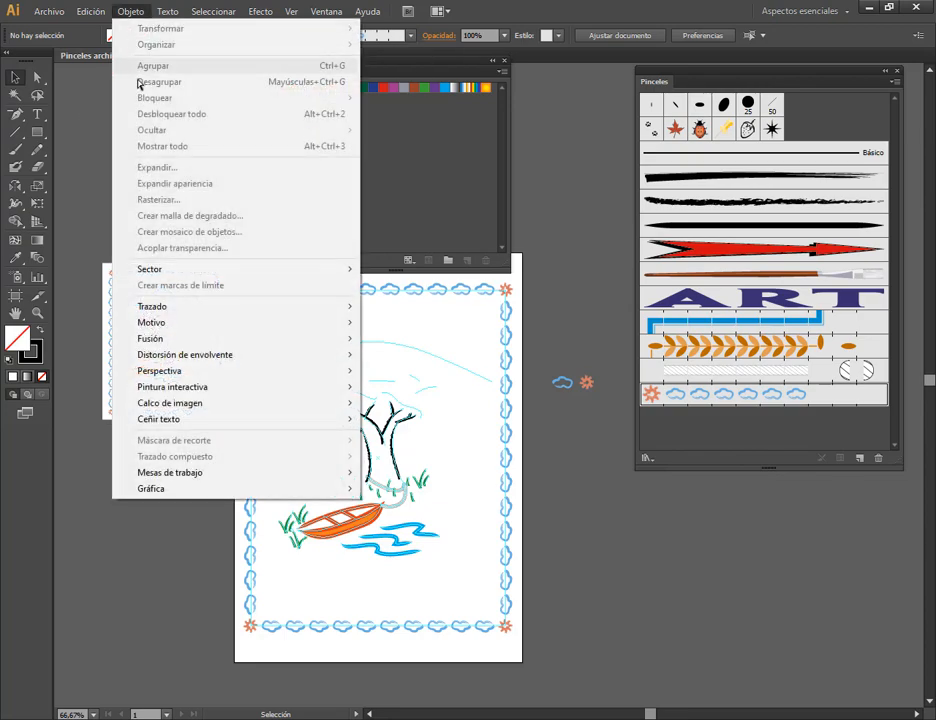
click(447, 157)
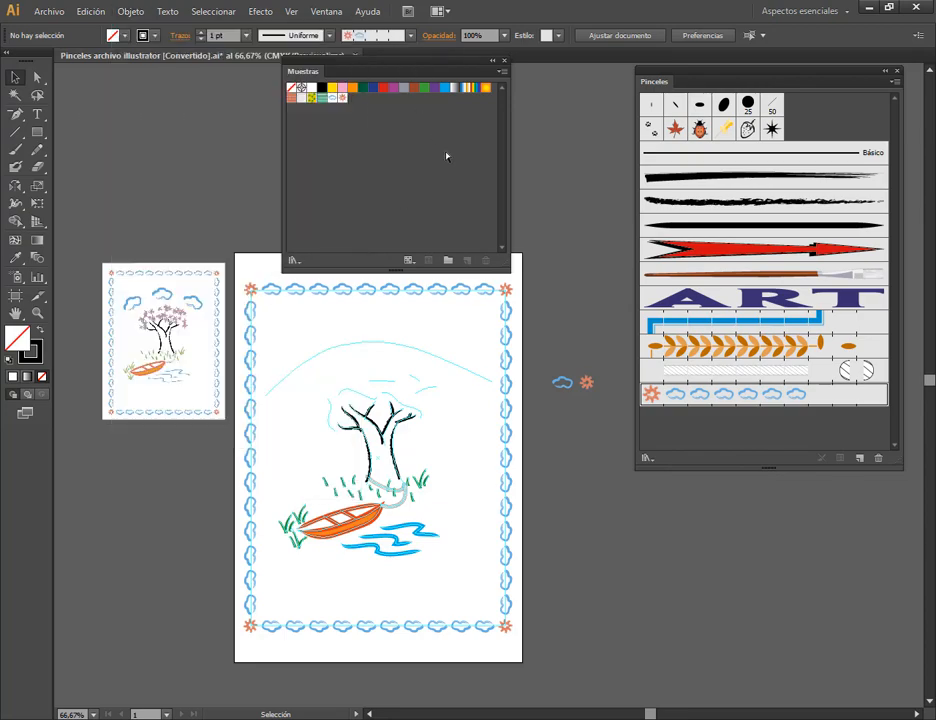
Show the document's layers, unlock Capa 1 and select the loose cloud outside the artboard.
click(326, 11)
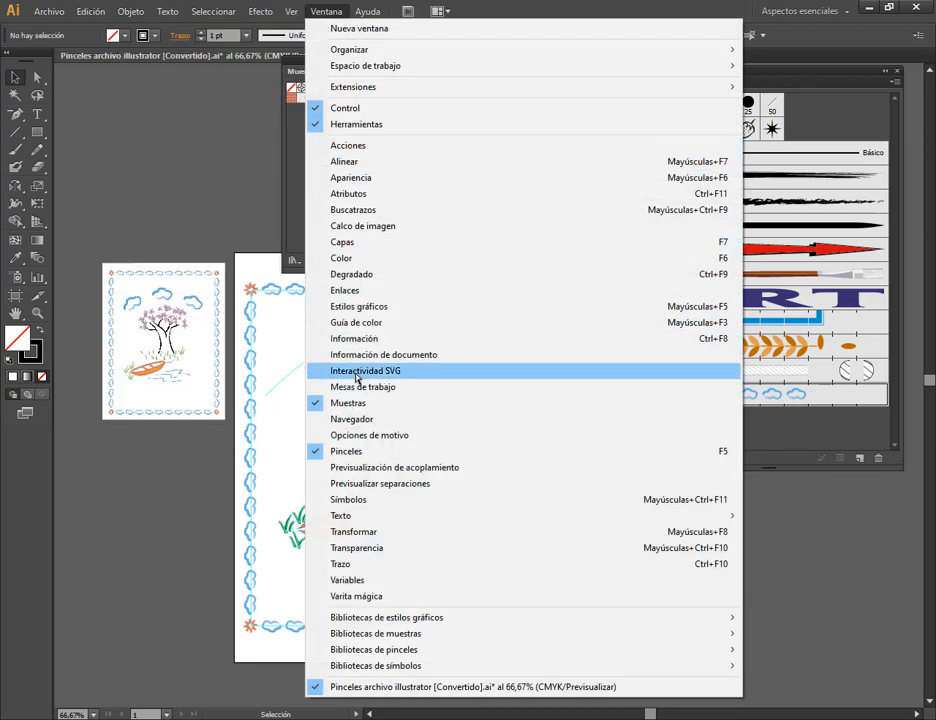
click(360, 244)
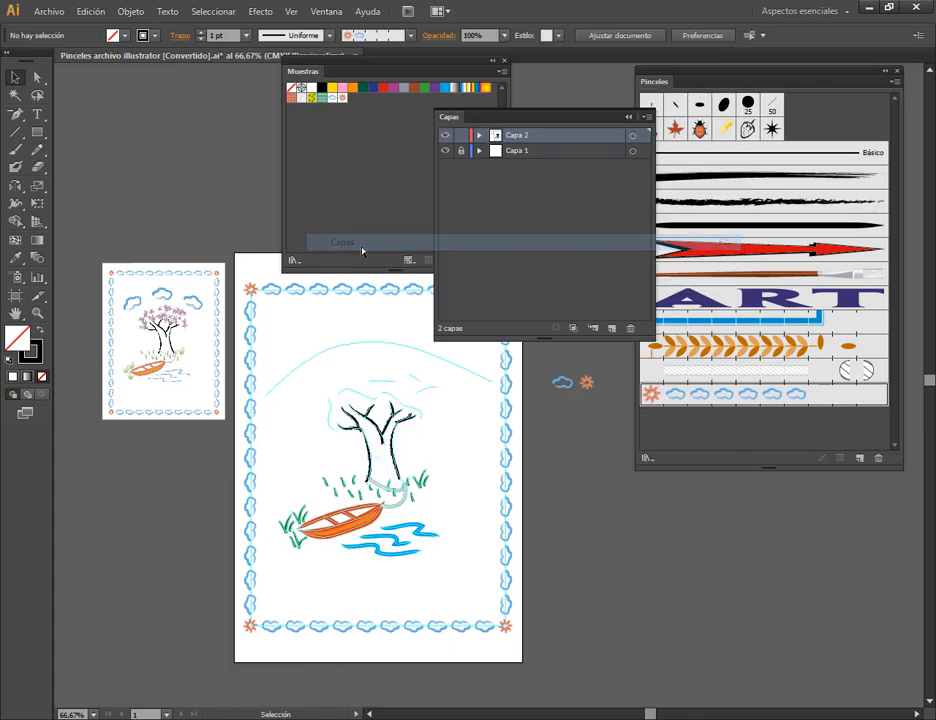
click(570, 388)
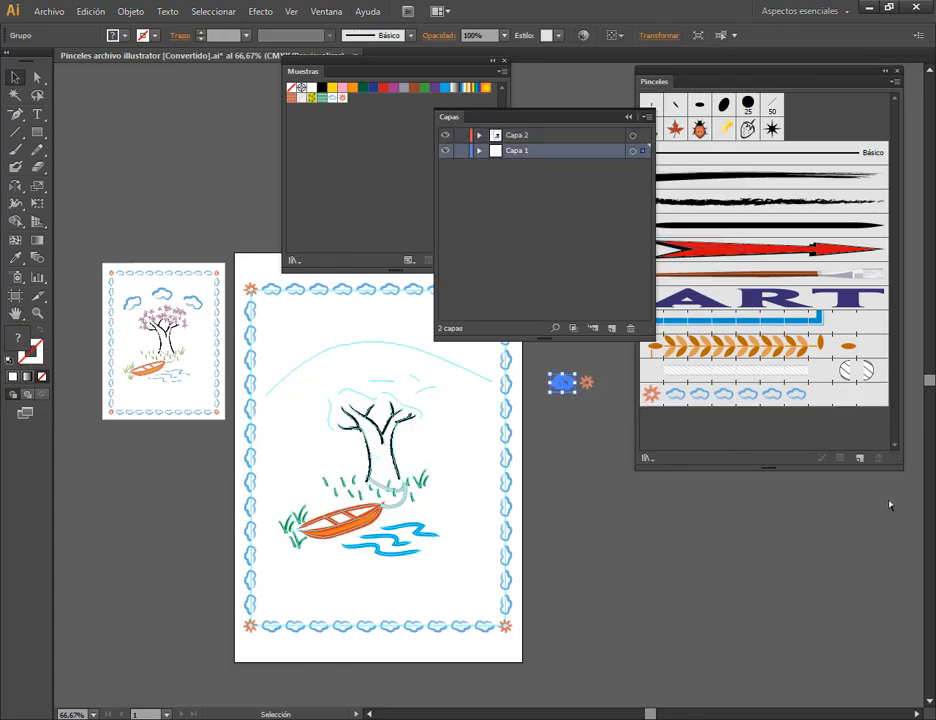
Create a scatter brush named nubes from the selected cloud, keeping the default options.
click(858, 458)
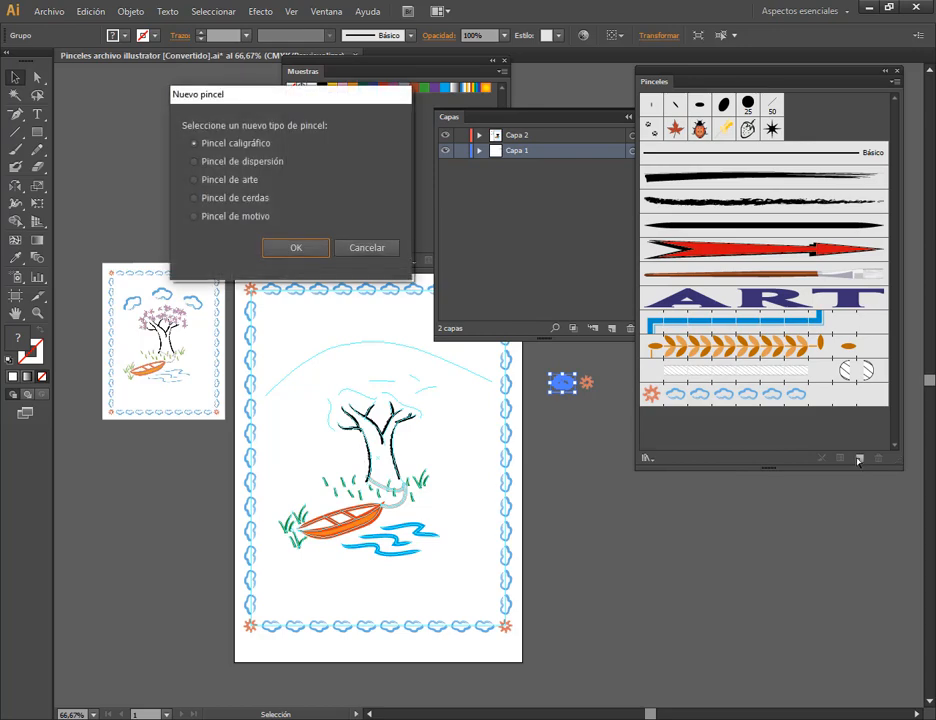
click(247, 163)
click(296, 247)
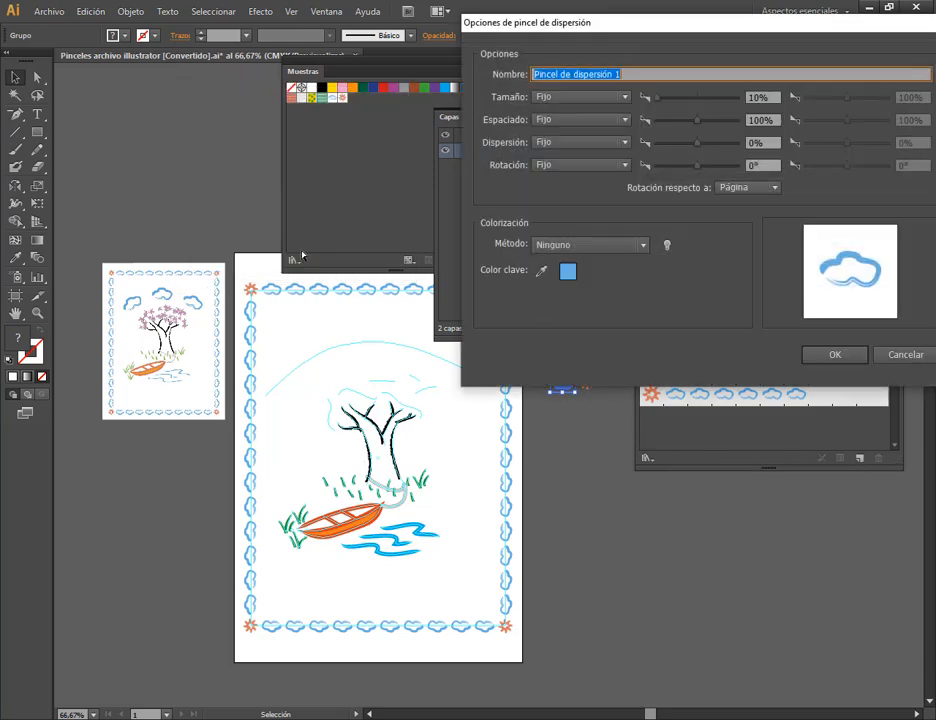
text(n)
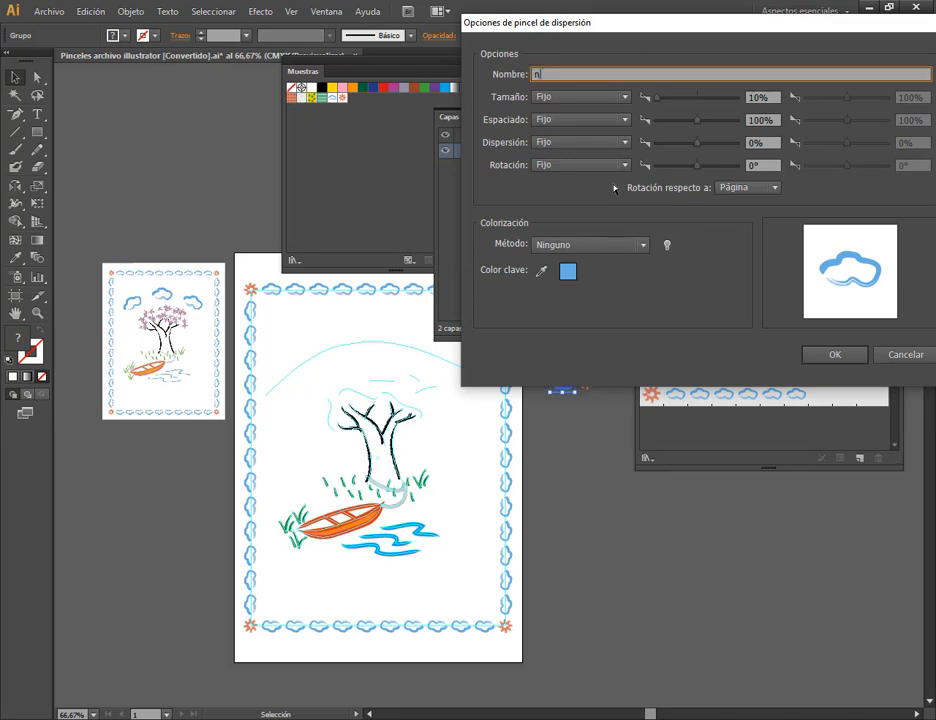
text(ubes)
click(832, 355)
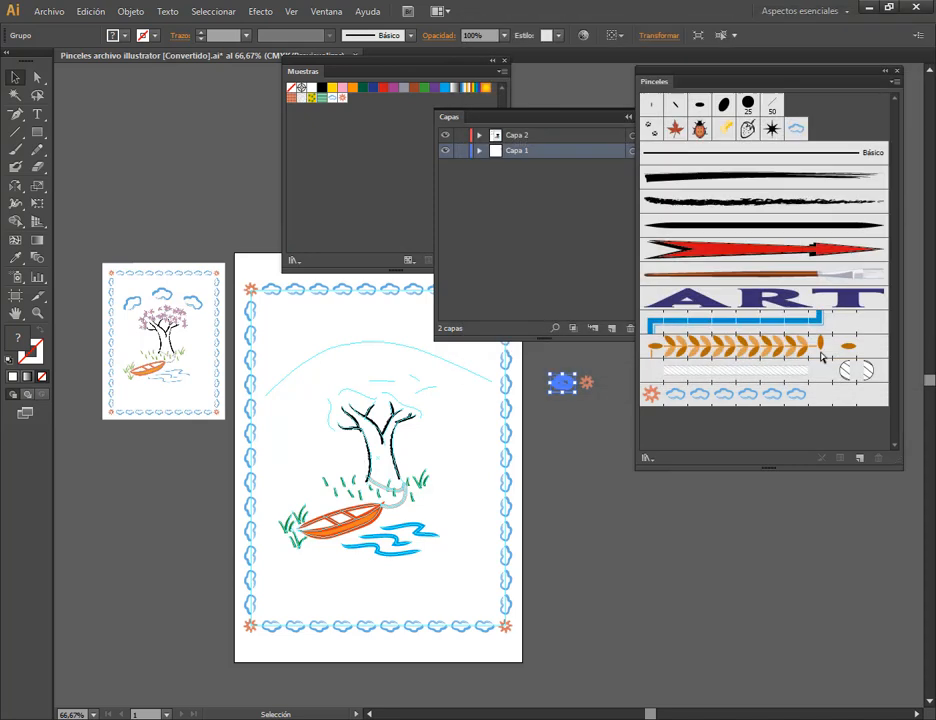
Lock Capa 1 again, collapse the layers panel and close the swatches.
click(461, 151)
click(627, 117)
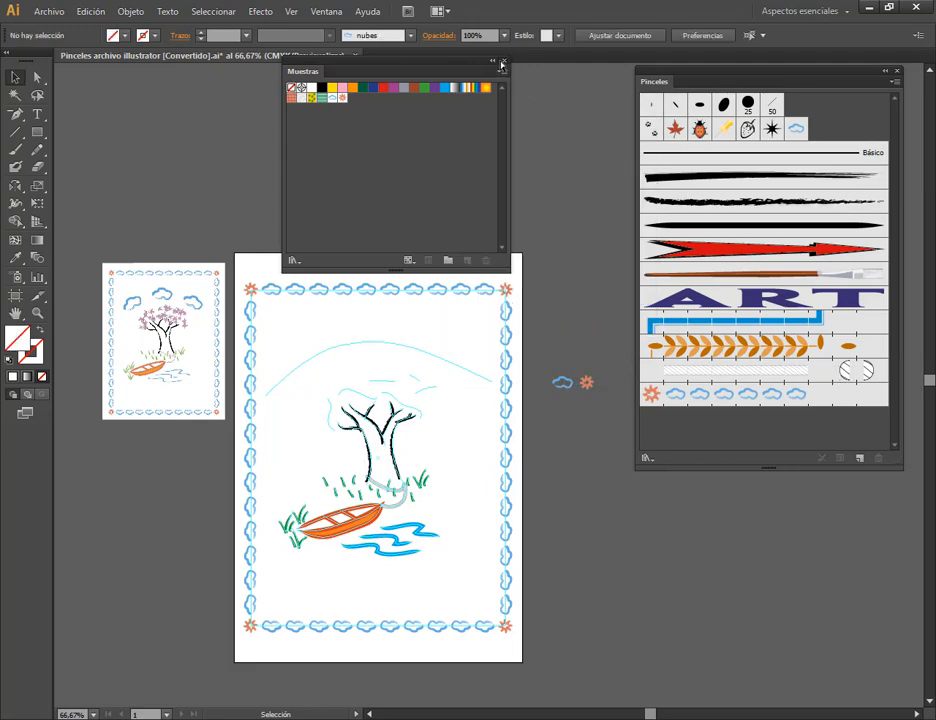
click(503, 63)
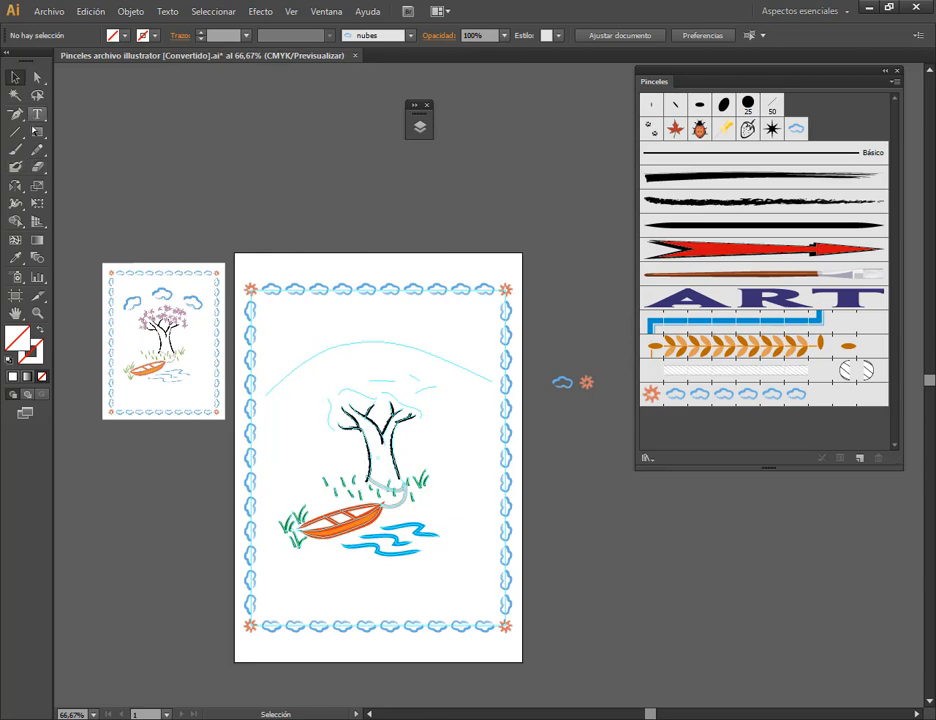
Choose the nubes scatter brush and make Capa 2 the active layer.
click(797, 131)
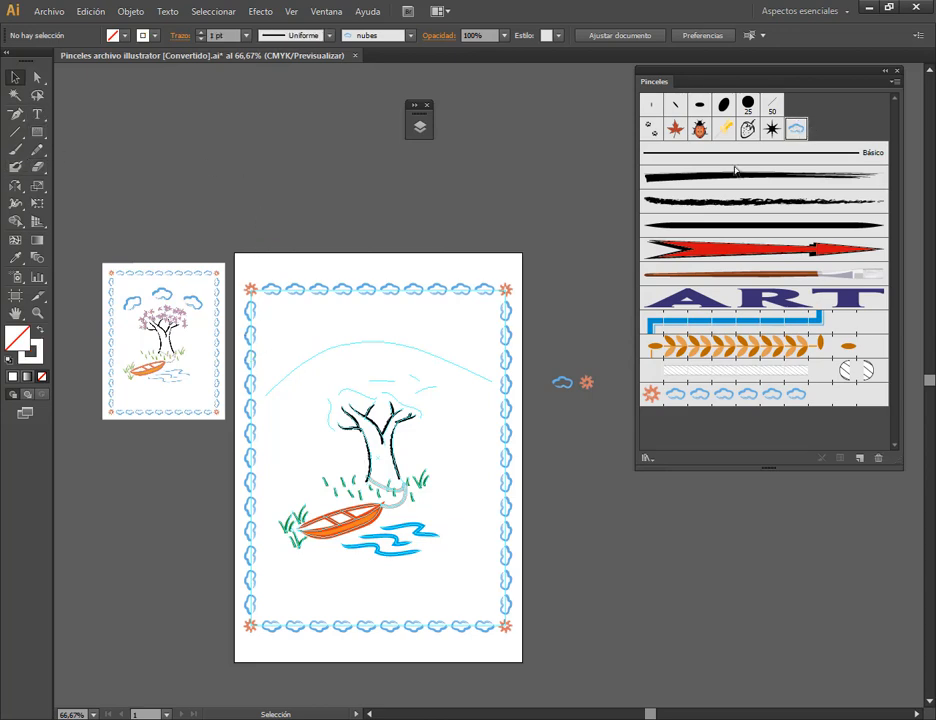
click(15, 149)
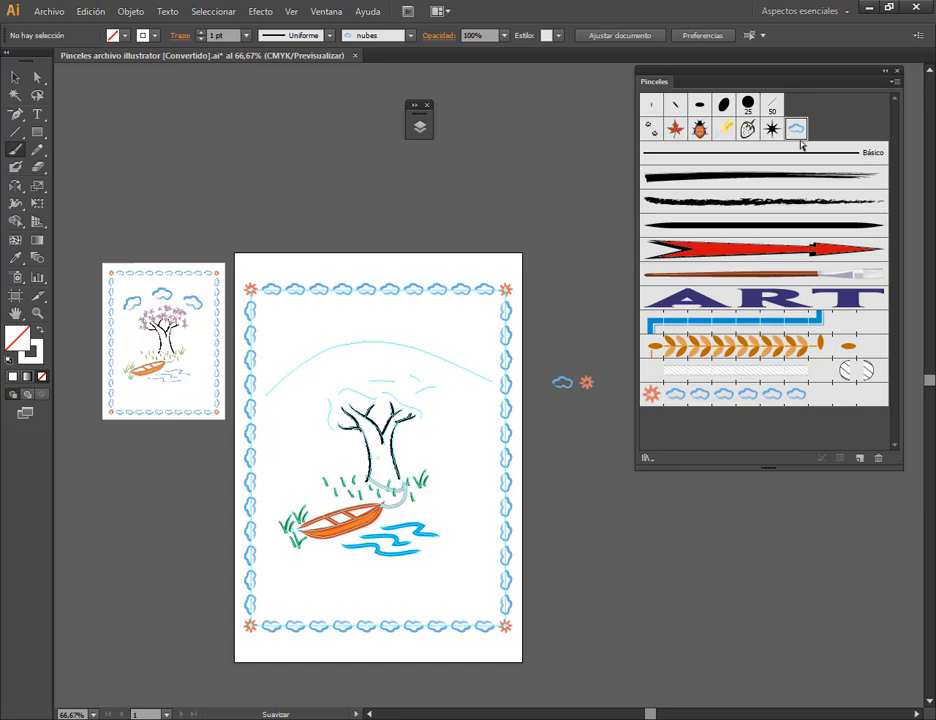
click(15, 77)
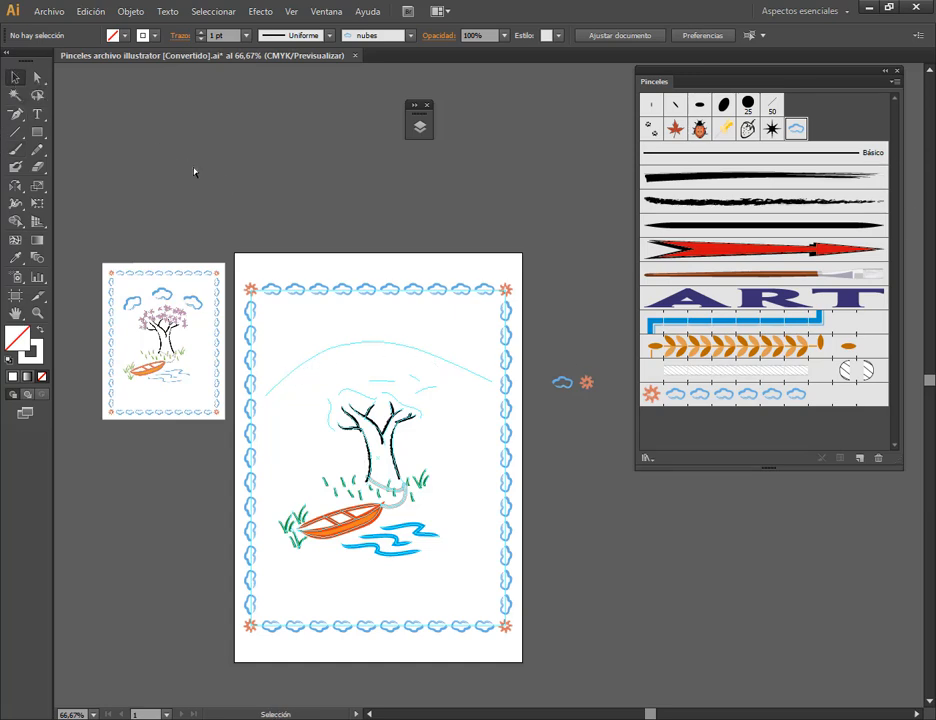
click(416, 113)
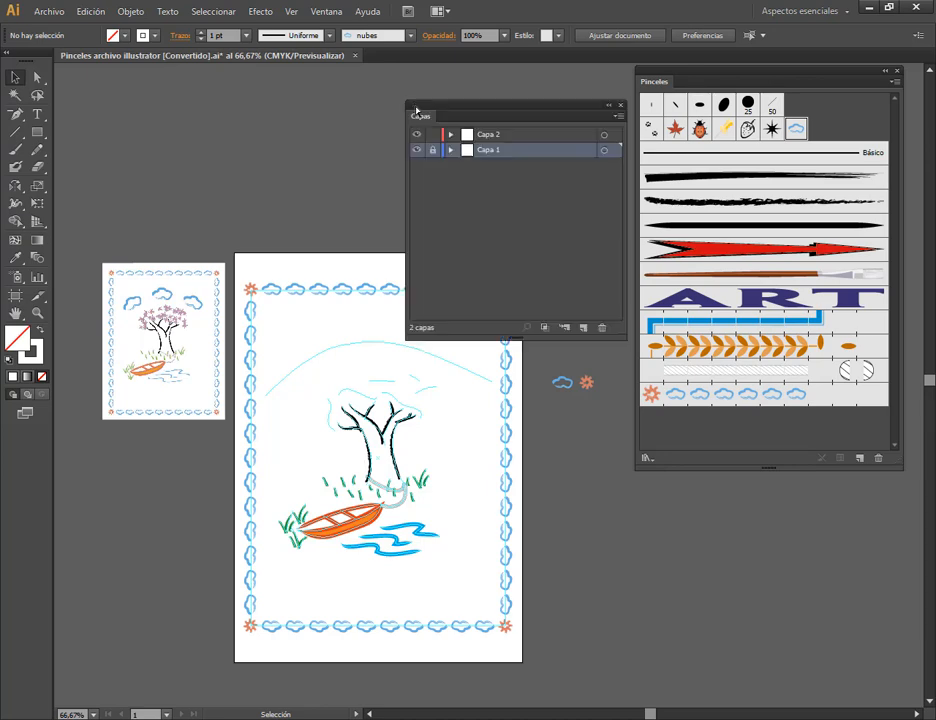
click(611, 105)
Paint an arc of clouds along the curved guide above the tree using the Paintbrush with the nubes brush.
key(b)
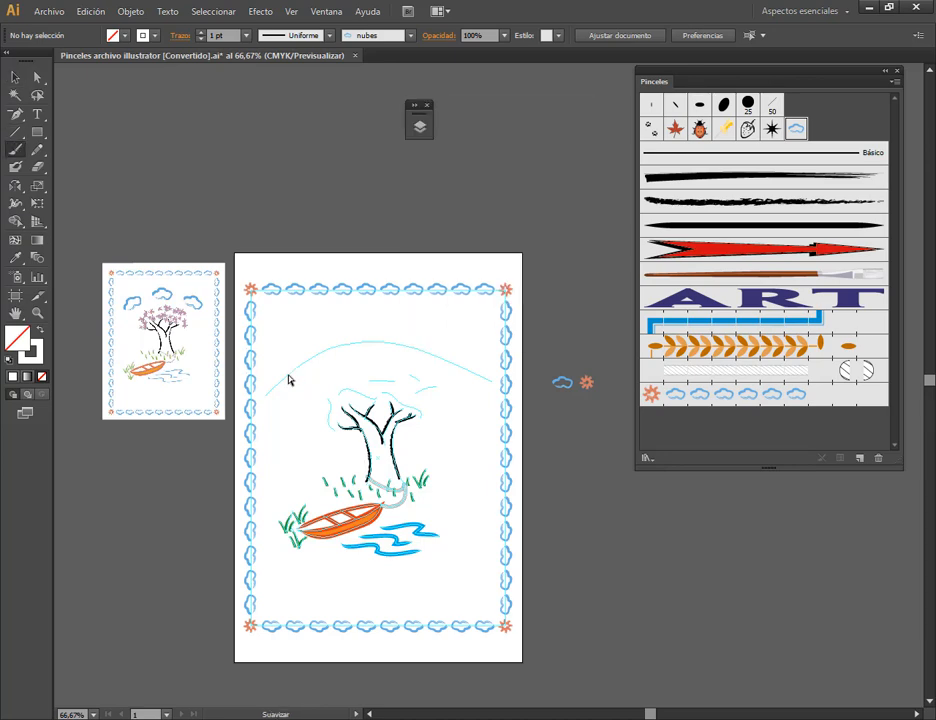
mouse_move(266, 392)
mouse_down()
mouse_move(344, 348)
mouse_move(410, 346)
mouse_move(477, 383)
mouse_up()
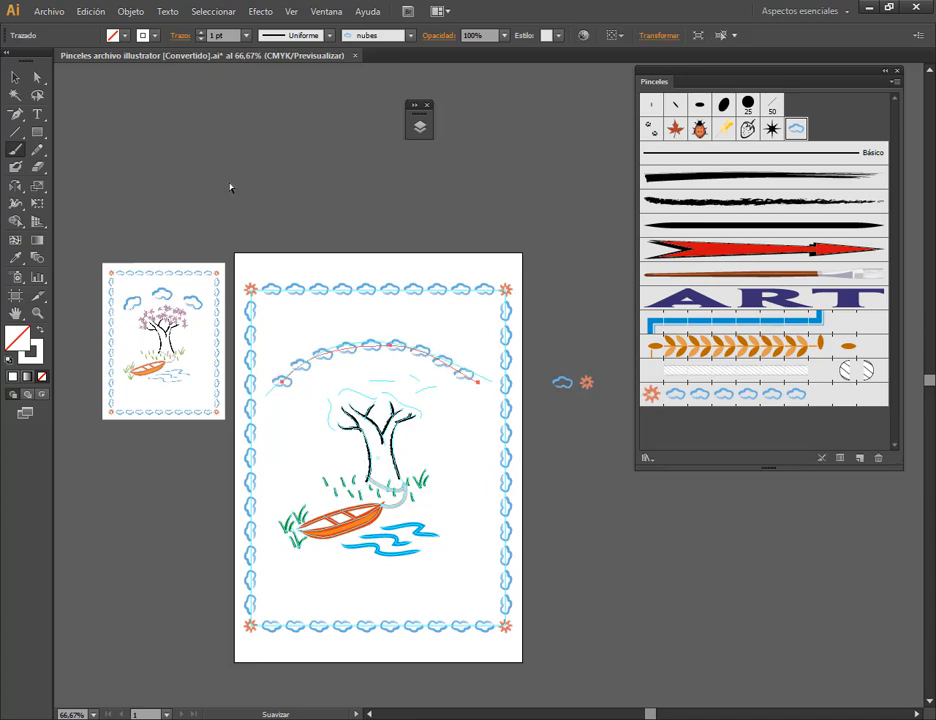
key(ctrl+z)
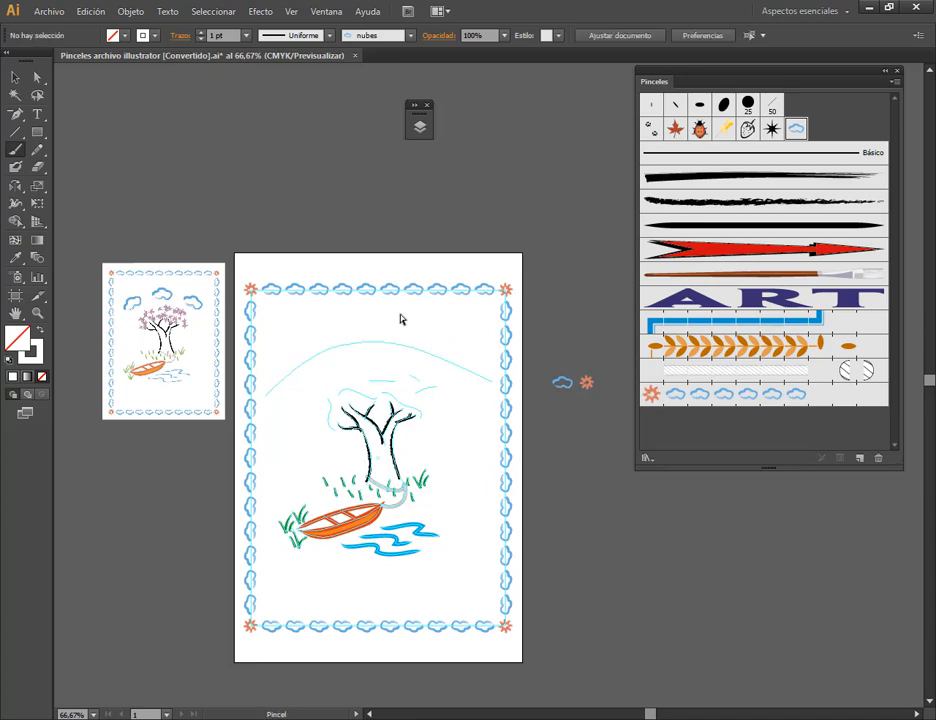
mouse_move(270, 398)
mouse_down()
mouse_move(292, 373)
mouse_move(357, 345)
mouse_move(419, 354)
mouse_move(485, 382)
mouse_up()
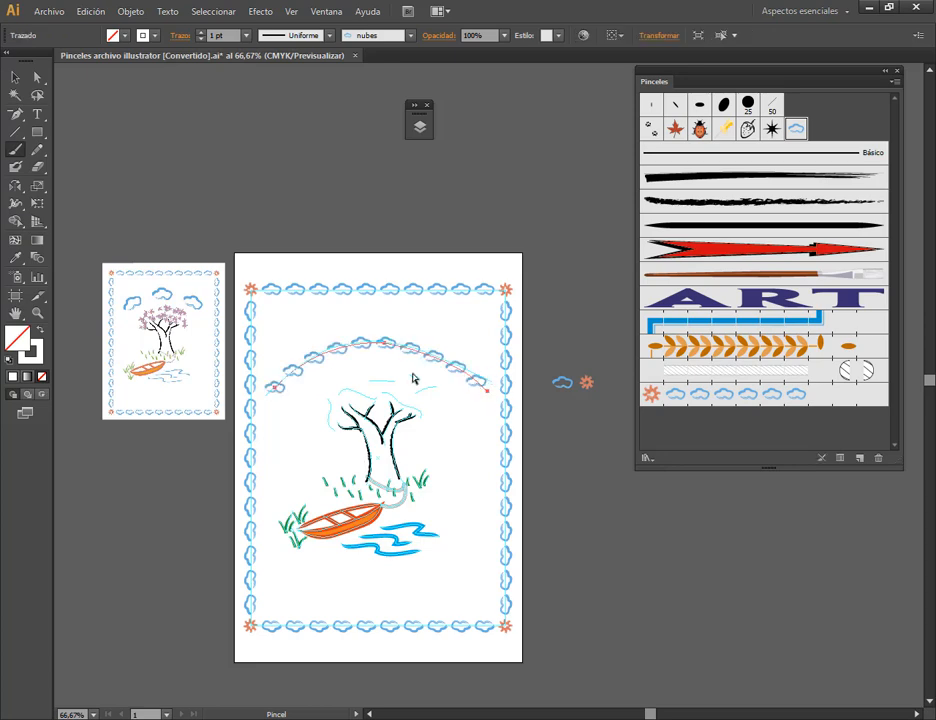
Edit the nubes scatter brush with preview on, setting its fixed size to 231% and its spacing to 480%.
alt+scroll(397, 389, up, 2)
key(v)
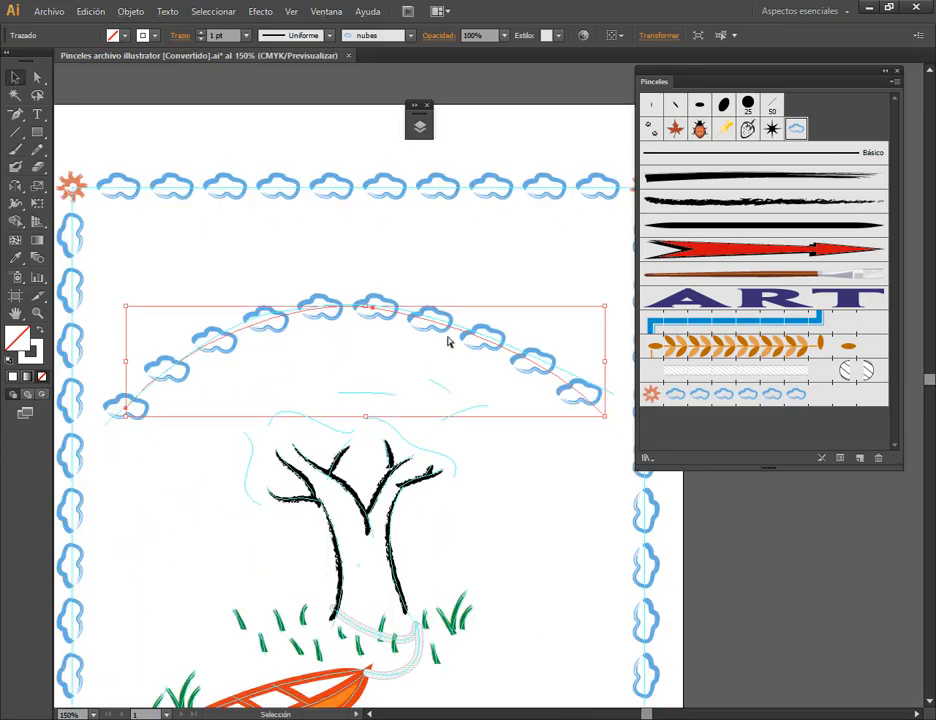
double_click(797, 128)
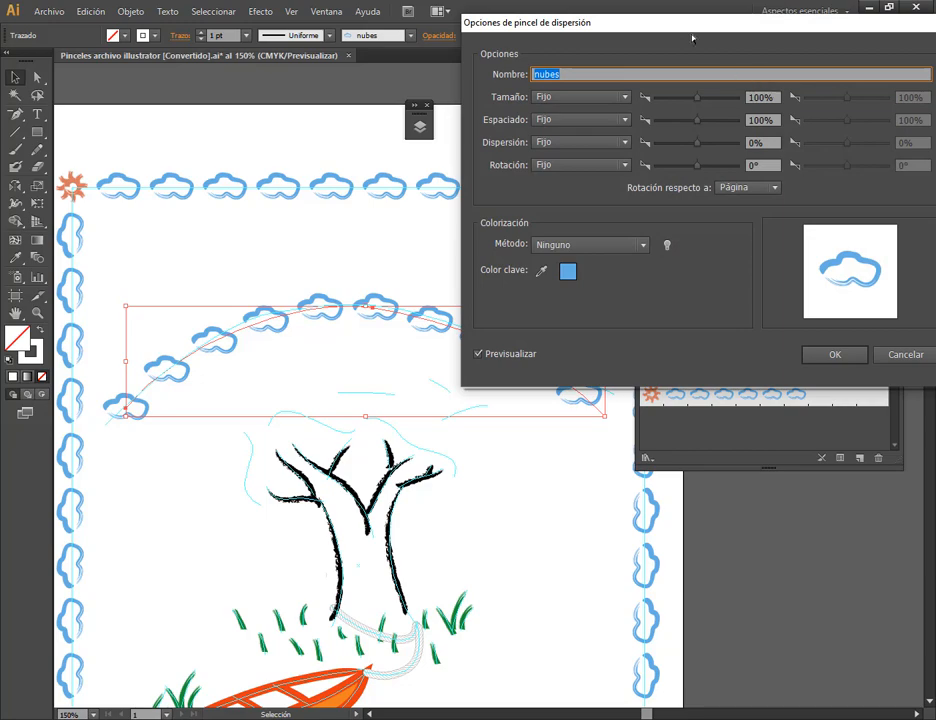
mouse_move(694, 40)
mouse_down()
mouse_move(738, 43)
mouse_move(816, 74)
mouse_up()
drag(823, 141, 836, 139)
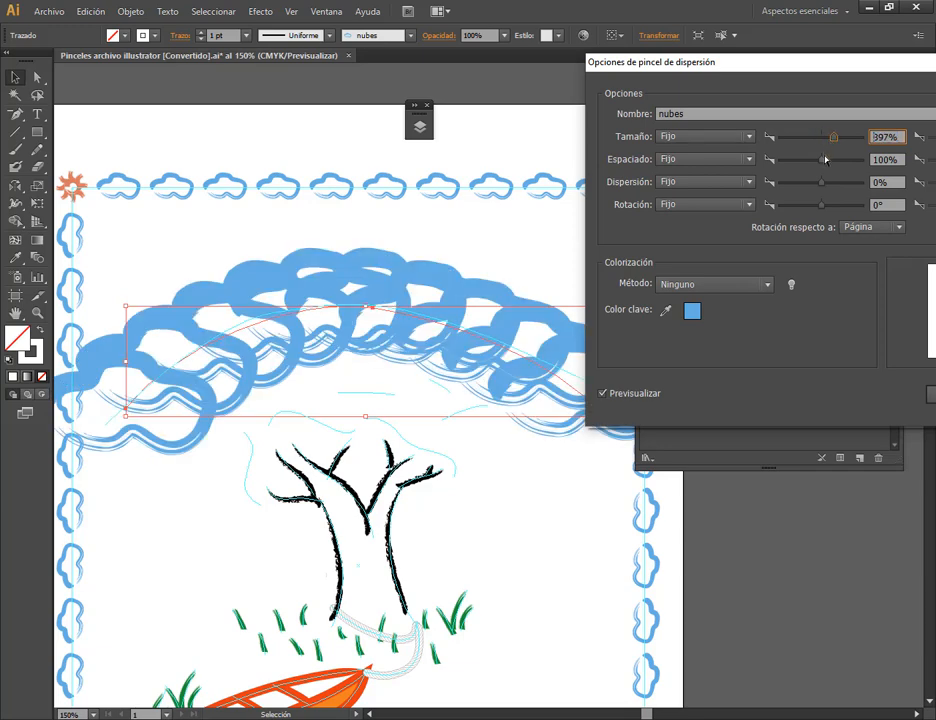
drag(822, 164, 839, 167)
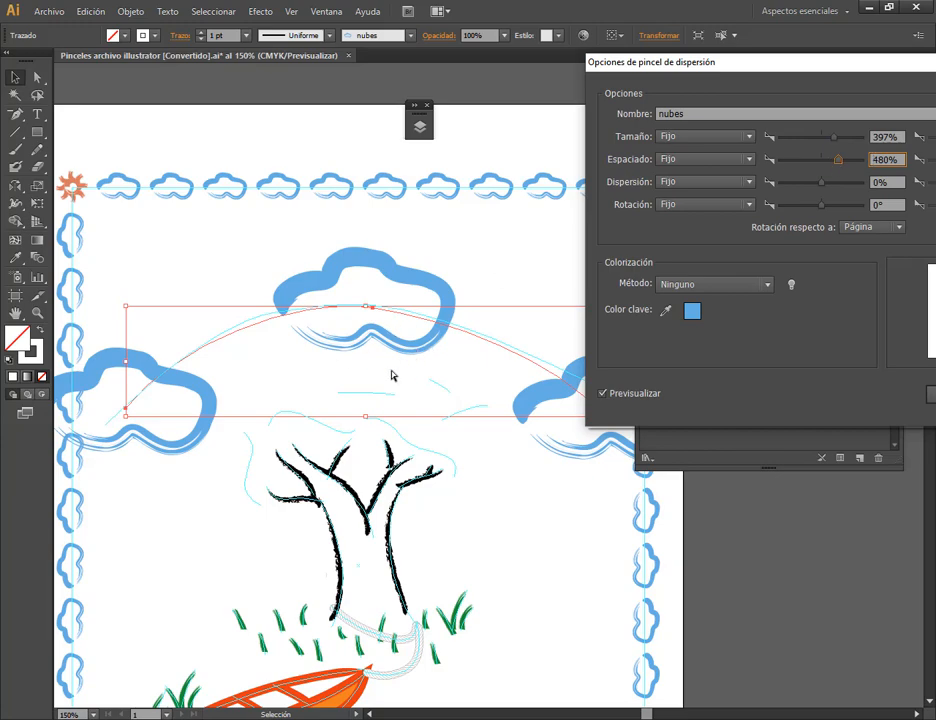
drag(692, 68, 572, 83)
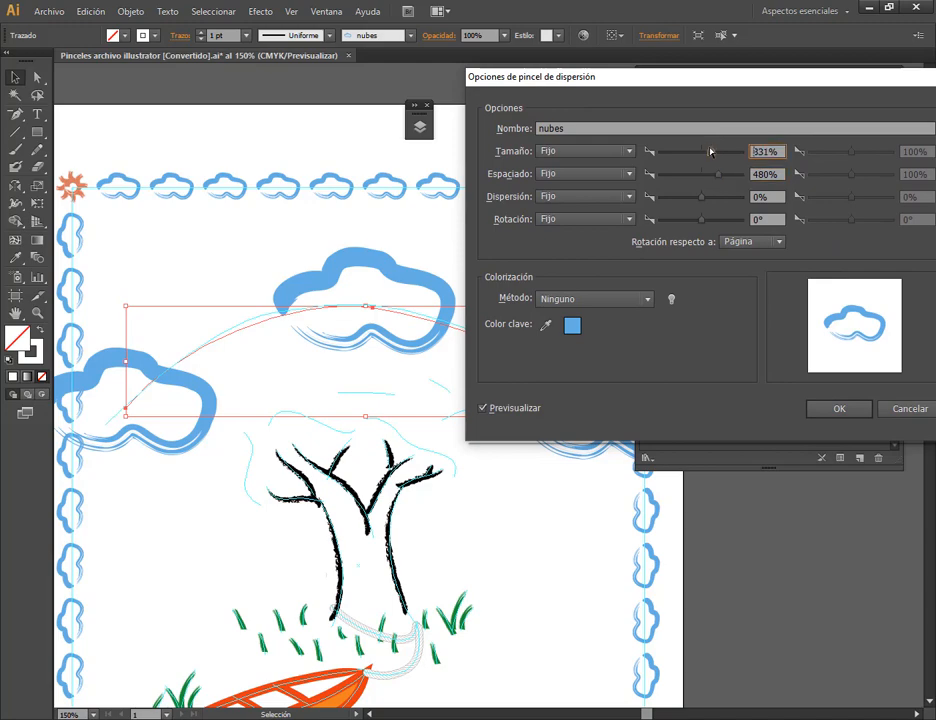
drag(714, 151, 705, 151)
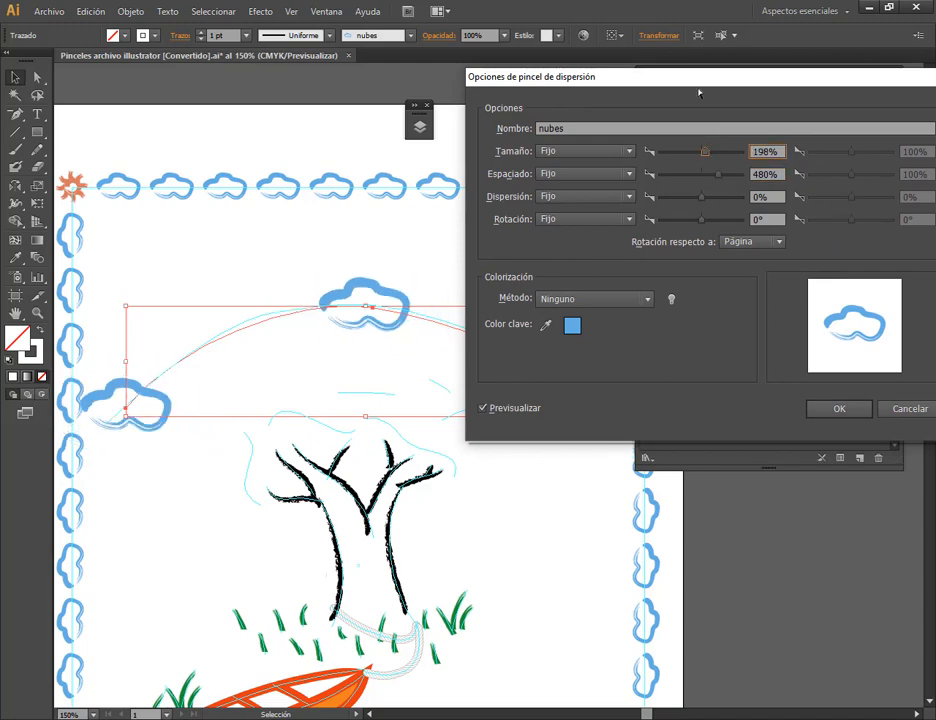
drag(699, 93, 728, 143)
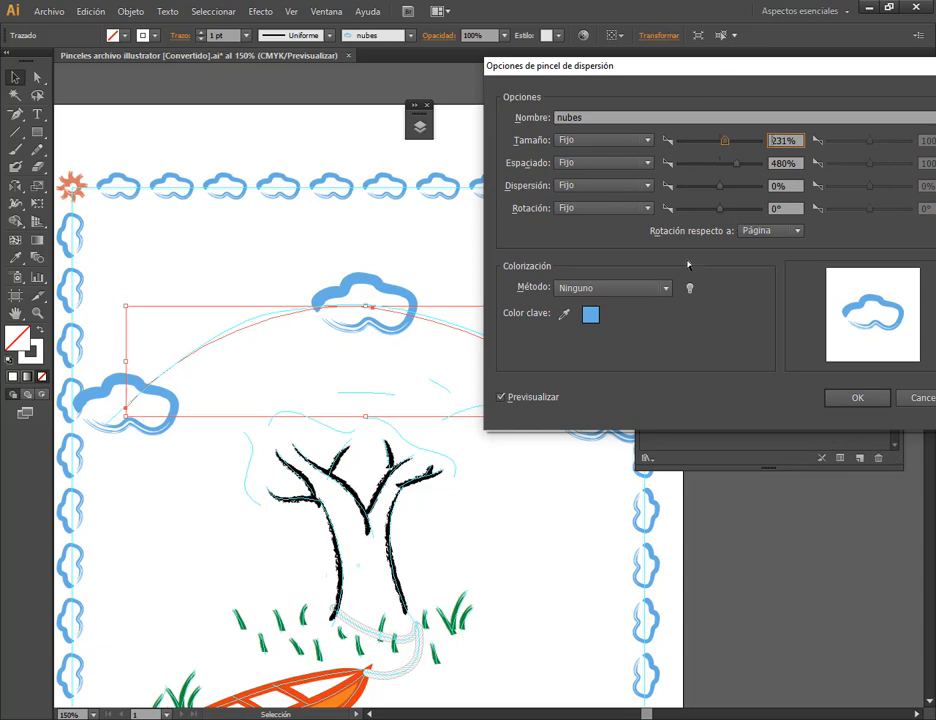
Make the nubes brush rotate relative to Trazado, set its spacing to 447% and apply the changes to existing strokes.
click(768, 231)
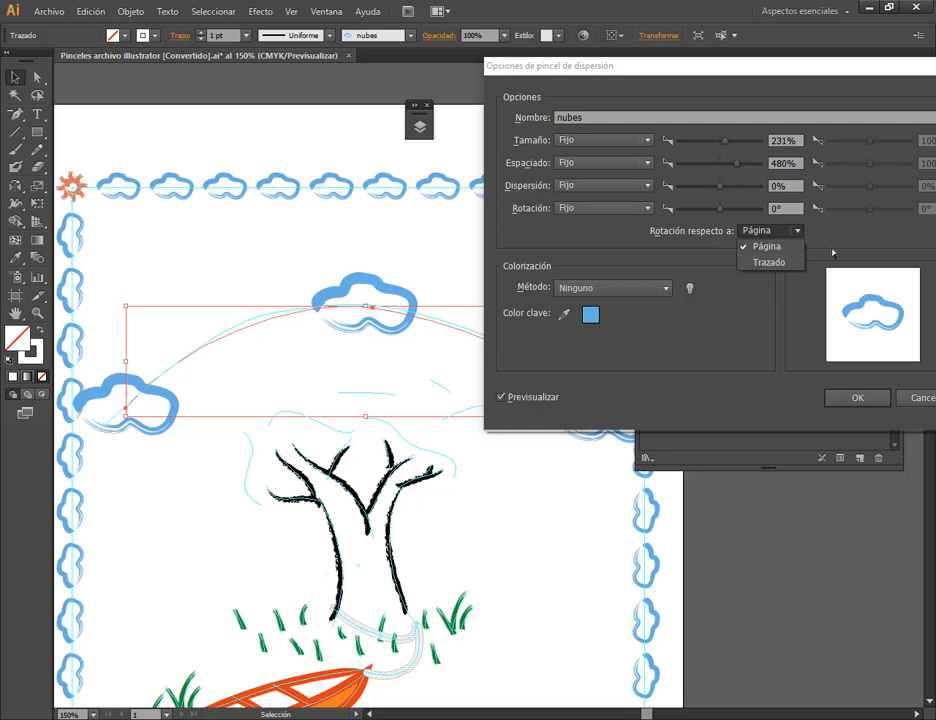
click(733, 250)
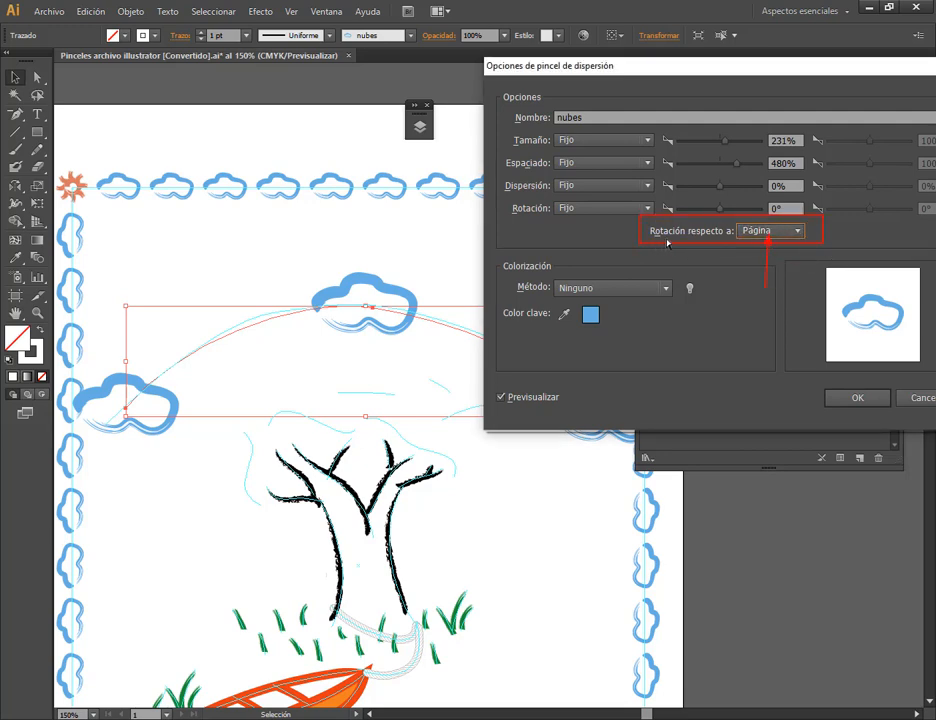
click(780, 231)
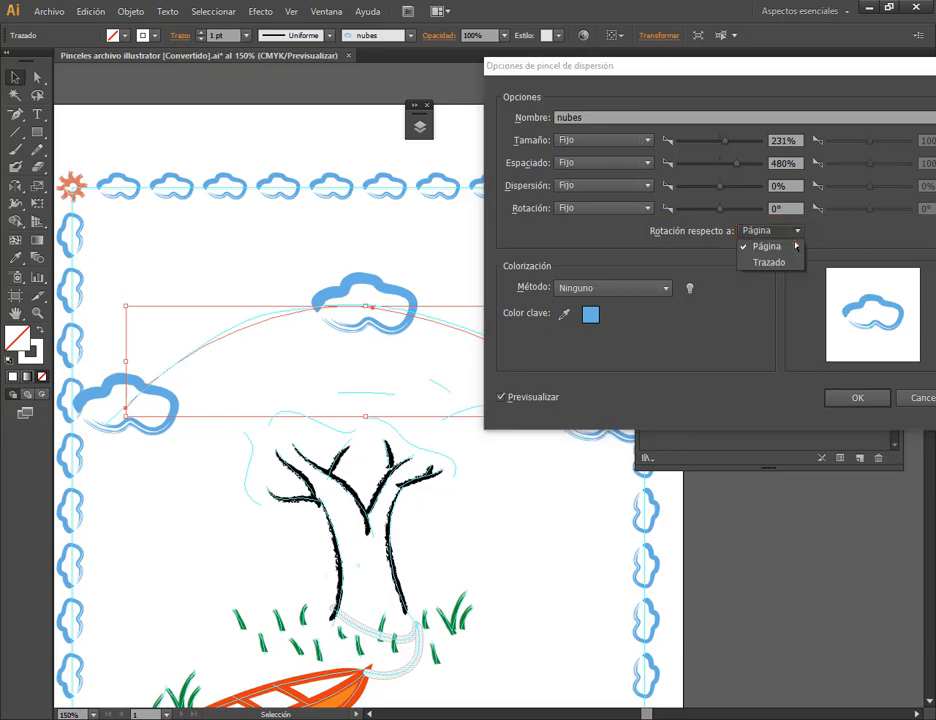
click(777, 259)
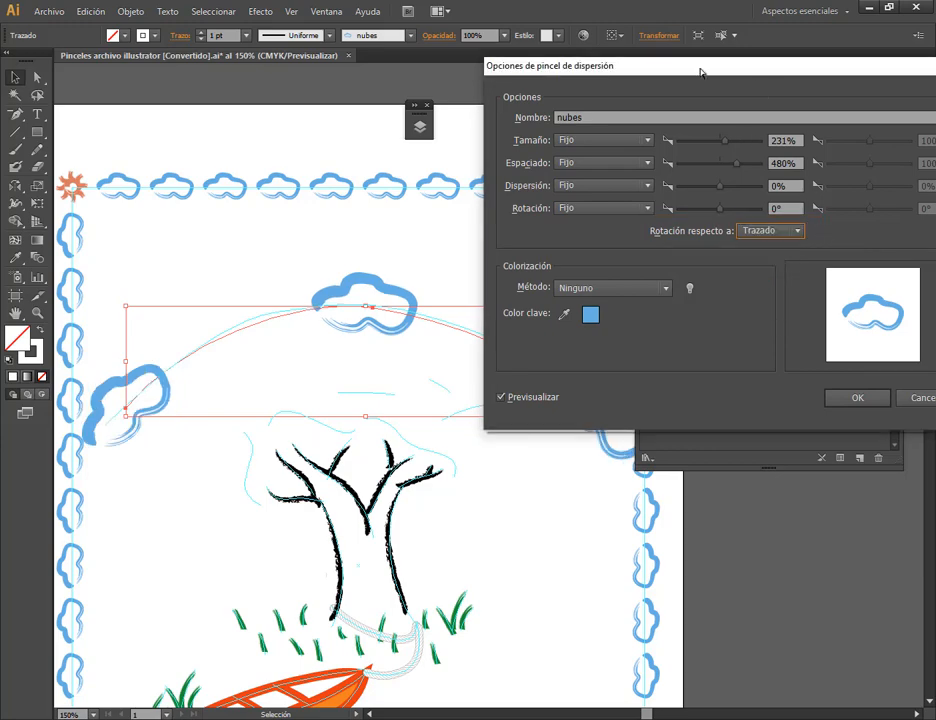
mouse_move(700, 72)
mouse_down()
mouse_move(604, 73)
mouse_move(834, 155)
mouse_move(407, 522)
mouse_up()
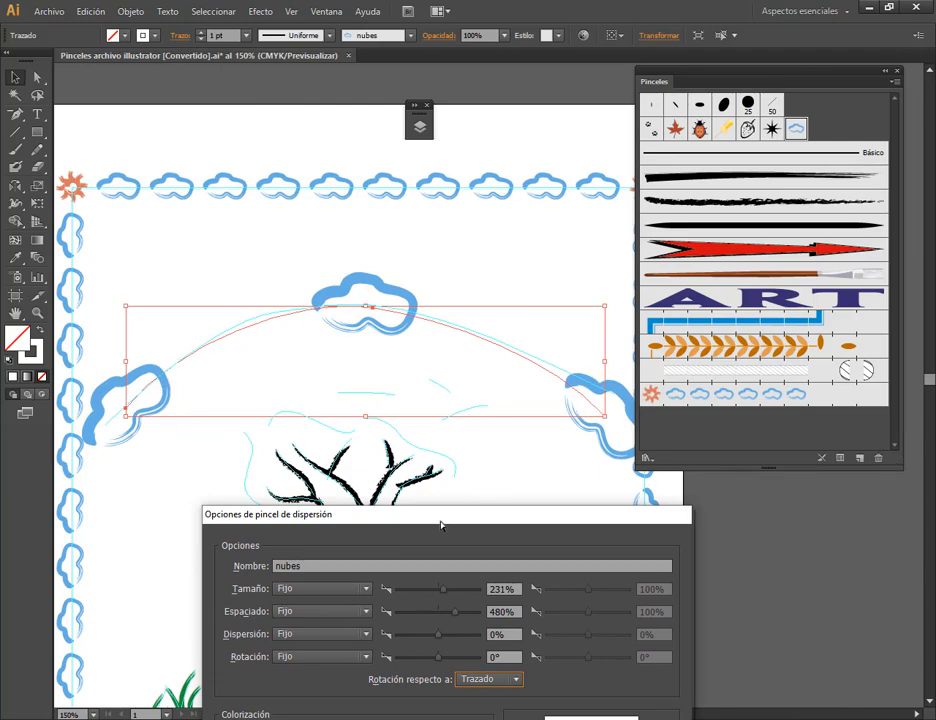
mouse_move(440, 524)
mouse_down()
mouse_move(592, 370)
mouse_move(588, 300)
mouse_up()
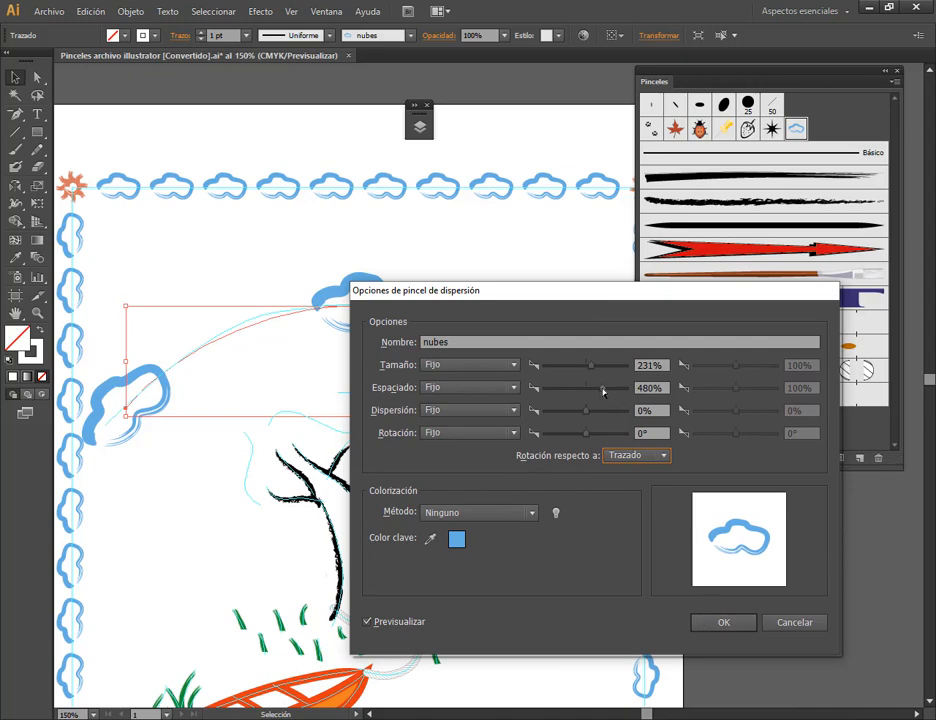
drag(603, 392, 600, 389)
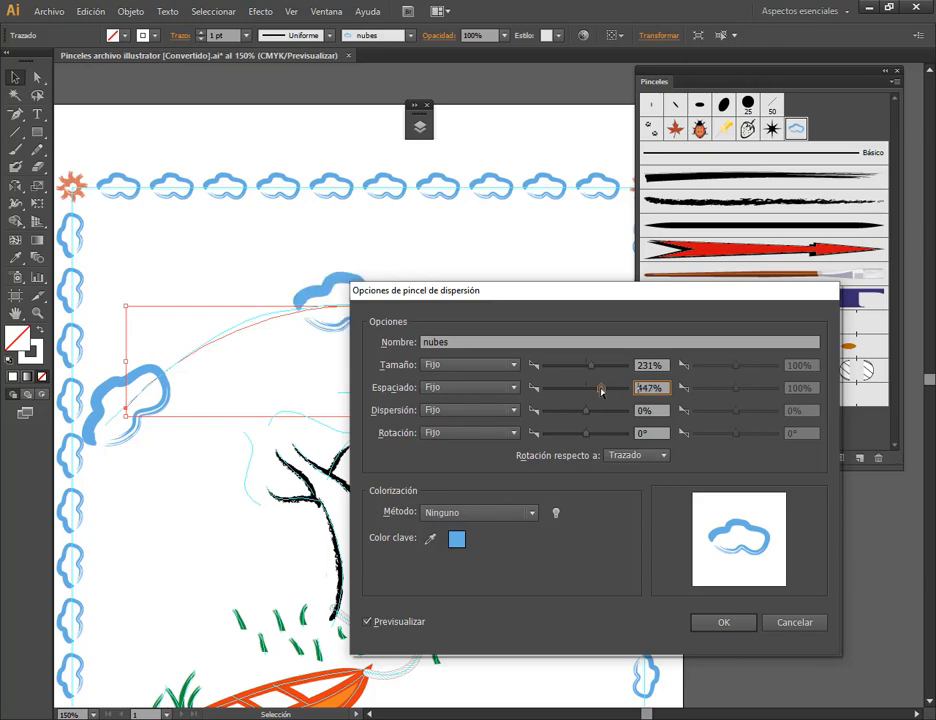
click(695, 624)
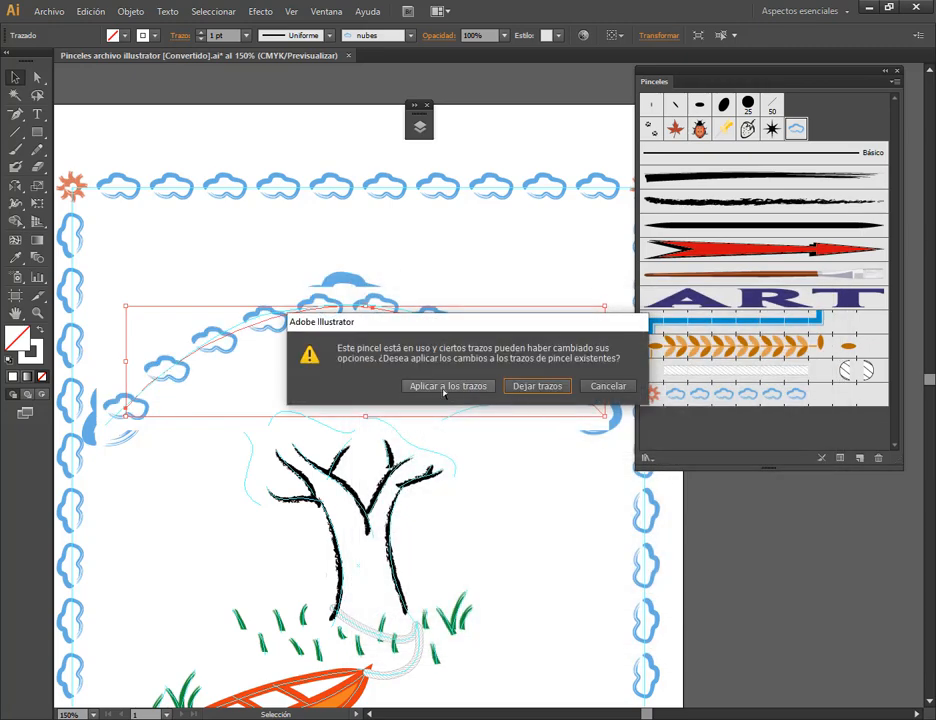
click(443, 387)
Reshape the cloud path with Direct Selection, pulling both end anchors inward and adjusting the middle anchor and handles along the curved guide.
click(37, 77)
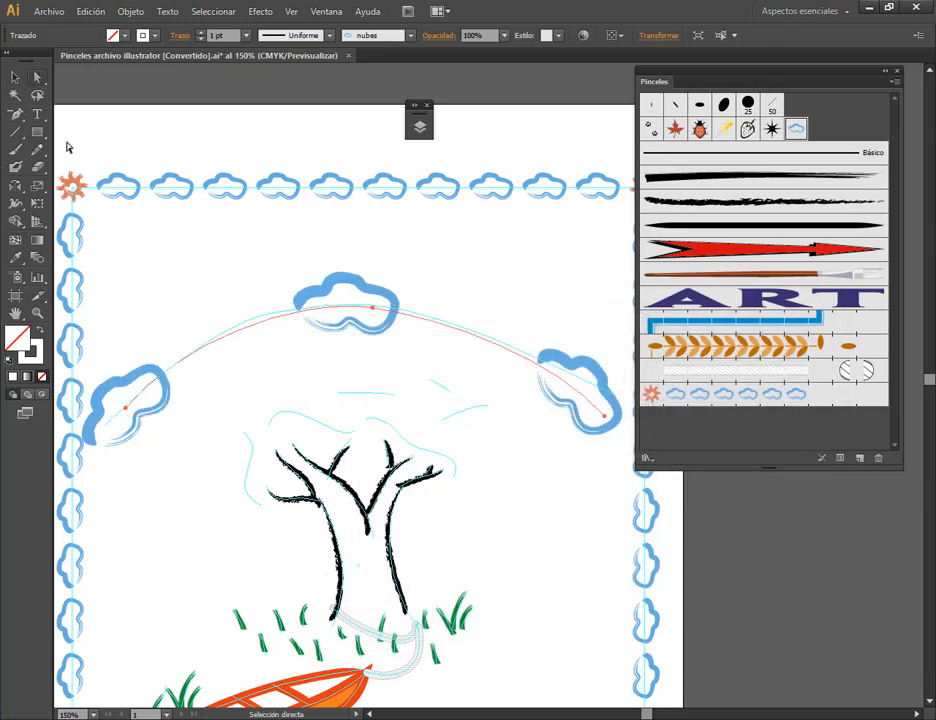
click(125, 408)
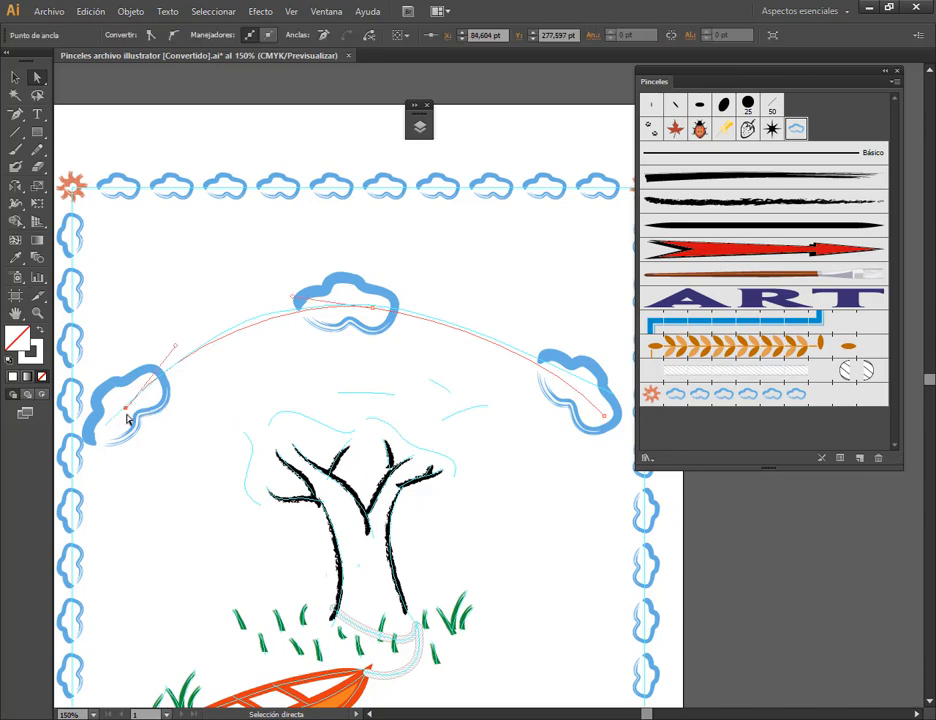
drag(128, 411, 141, 396)
drag(604, 421, 576, 386)
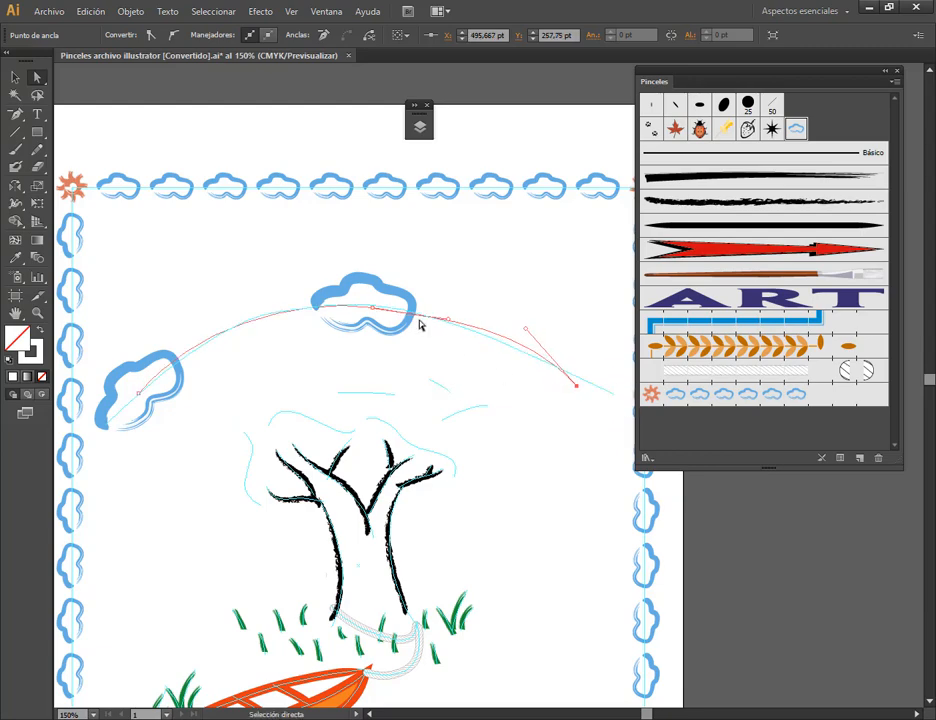
drag(375, 311, 361, 306)
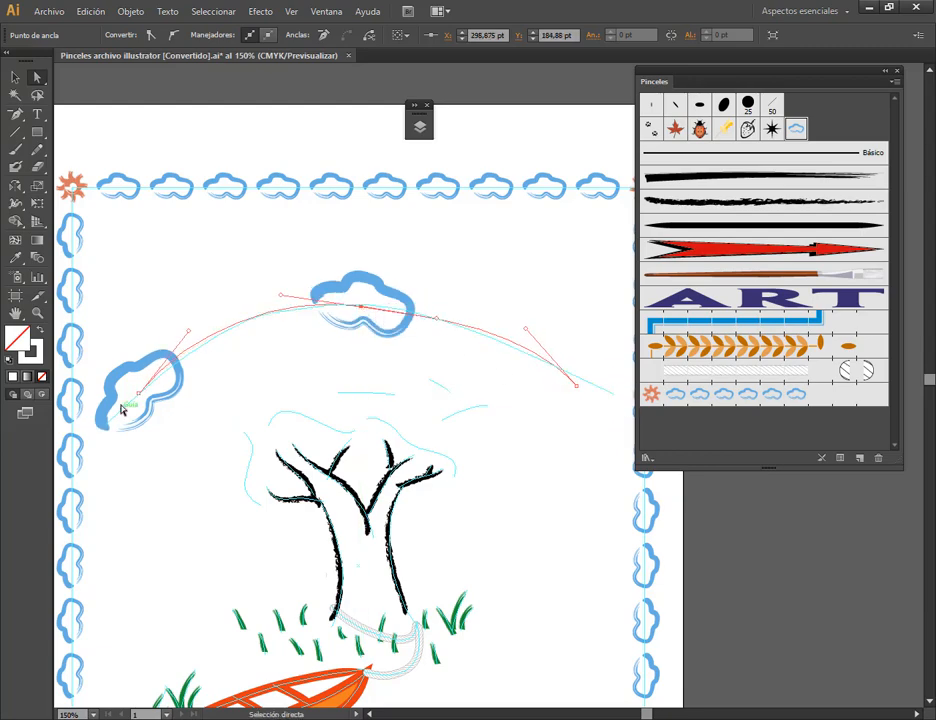
drag(141, 400, 159, 382)
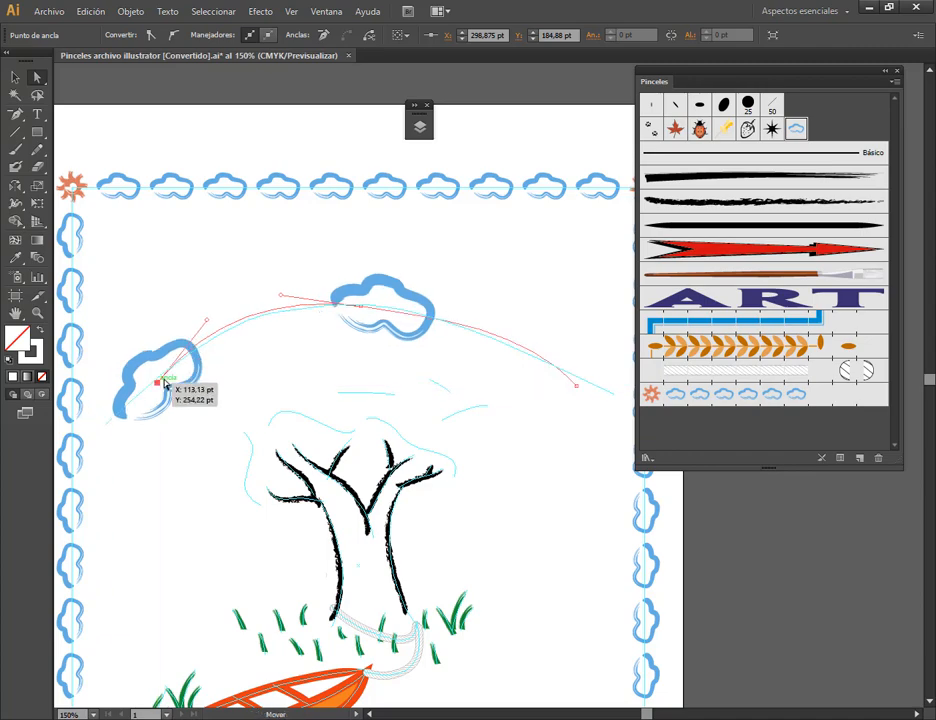
drag(212, 321, 213, 322)
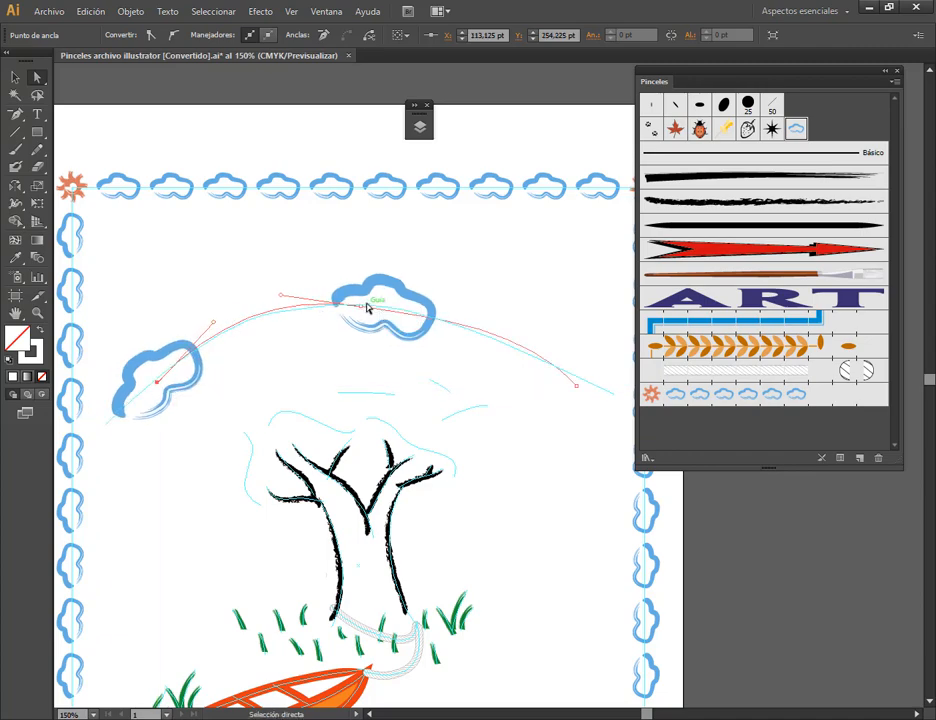
drag(361, 305, 362, 306)
drag(526, 329, 520, 338)
click(15, 77)
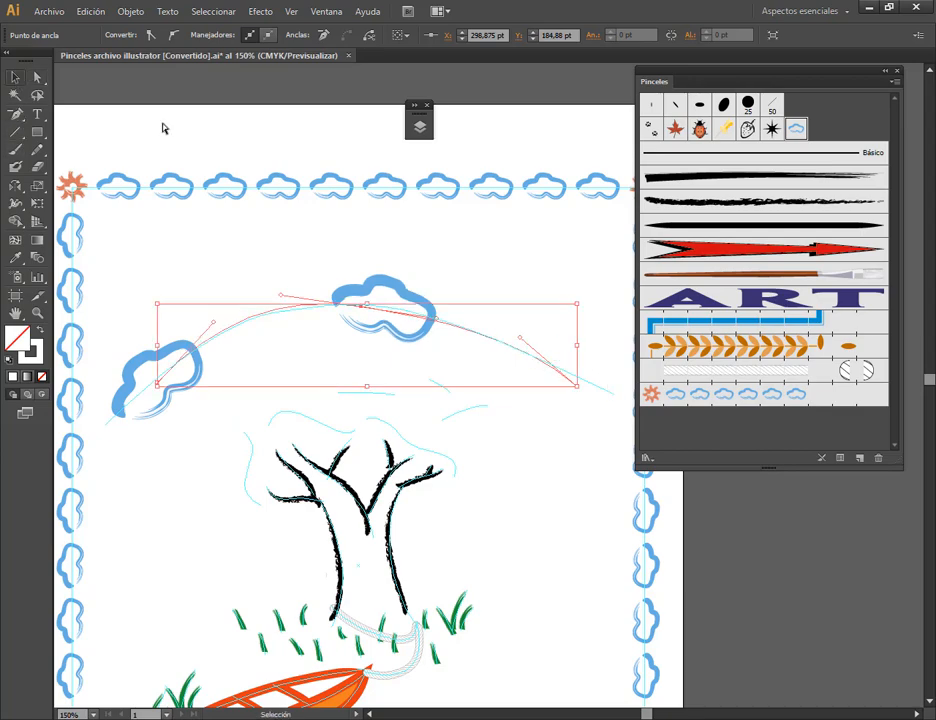
Reduce the nubes brush spacing to about 391% so three clouds fit the path, and apply the change to existing strokes.
double_click(797, 129)
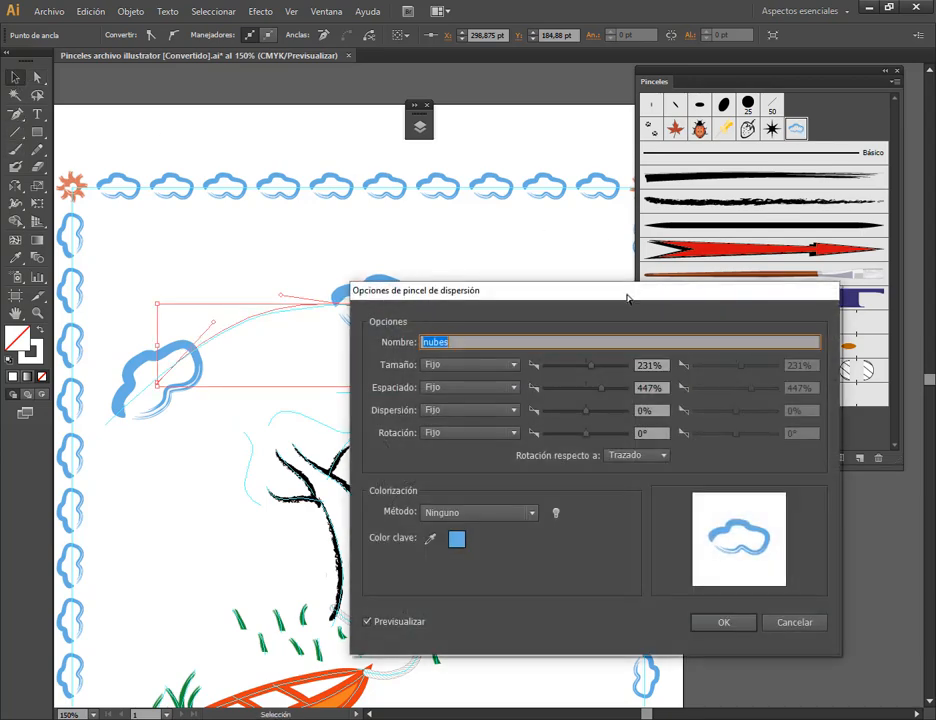
drag(567, 300, 594, 436)
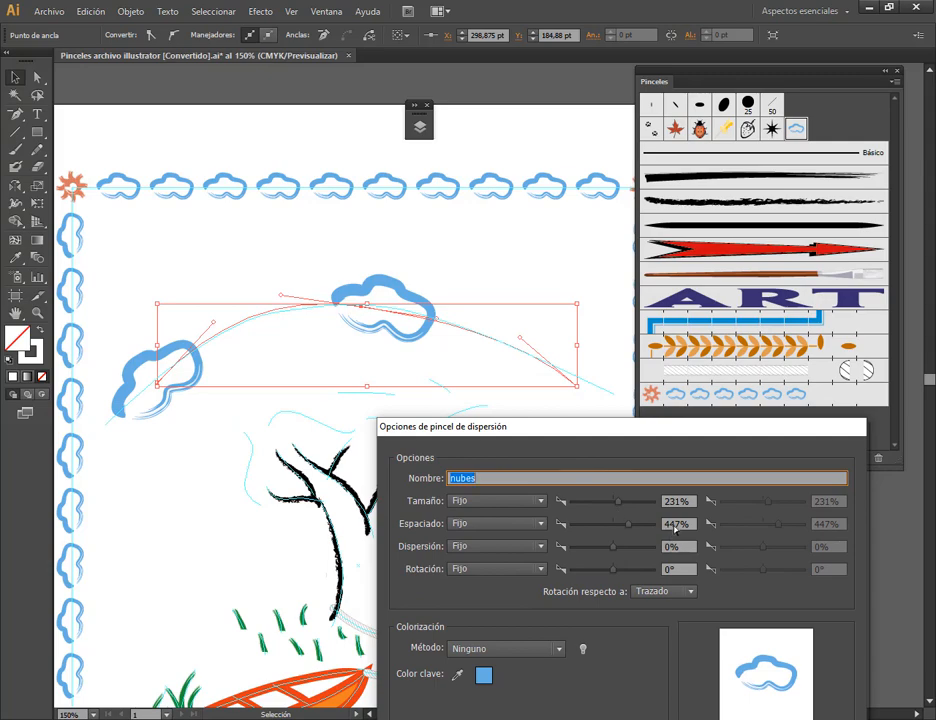
scroll(676, 527, down, 20)
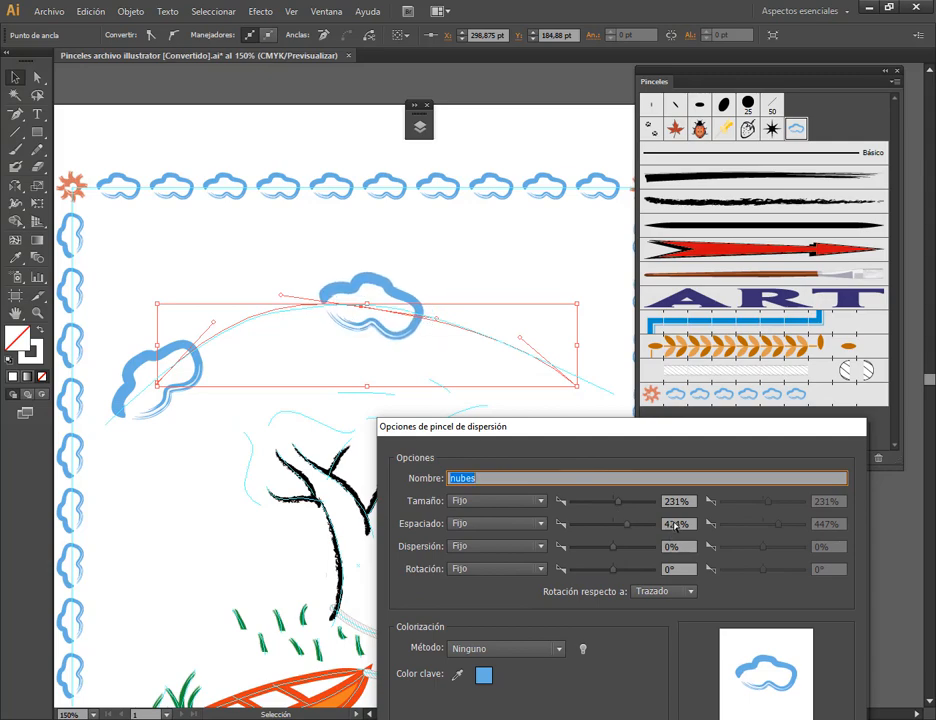
scroll(676, 526, down, 20)
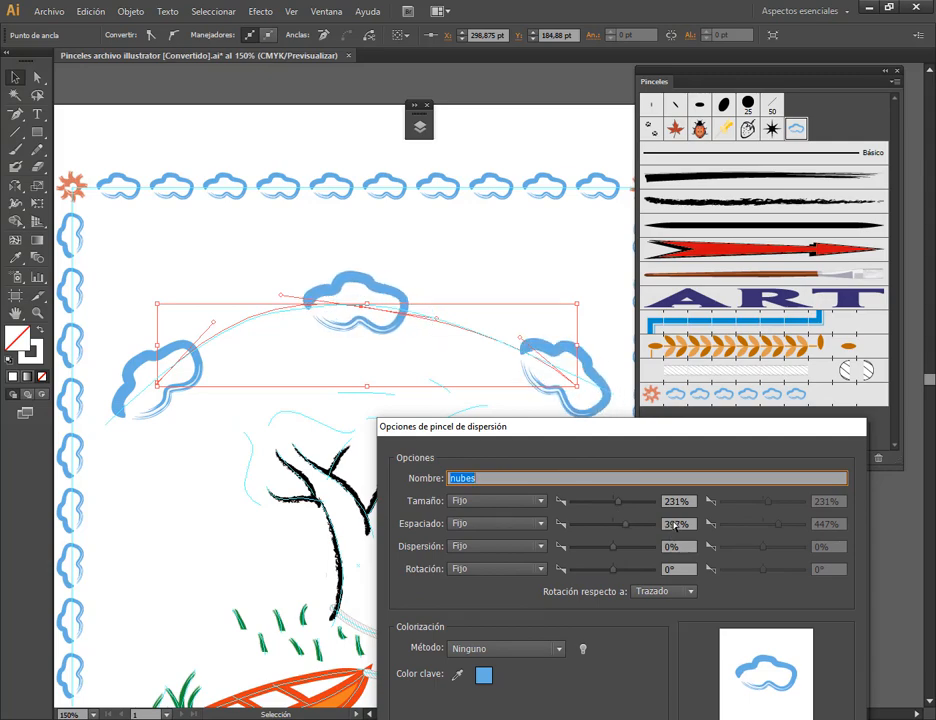
scroll(676, 526, down, 4)
scroll(676, 526, down, 2)
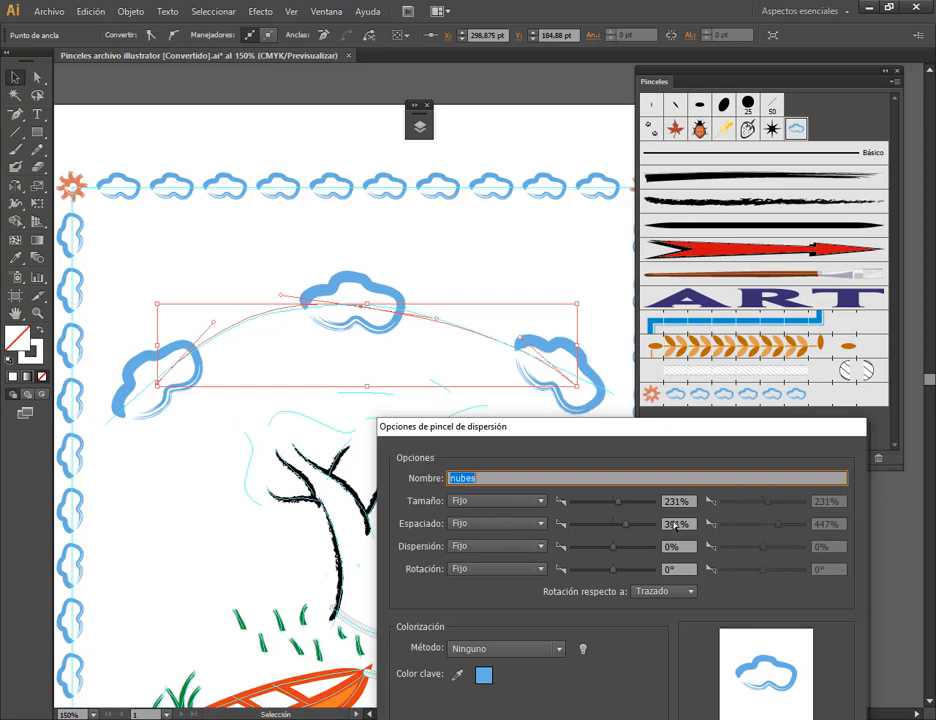
mouse_move(768, 424)
mouse_down()
mouse_move(736, 339)
mouse_move(627, 280)
mouse_up()
click(621, 673)
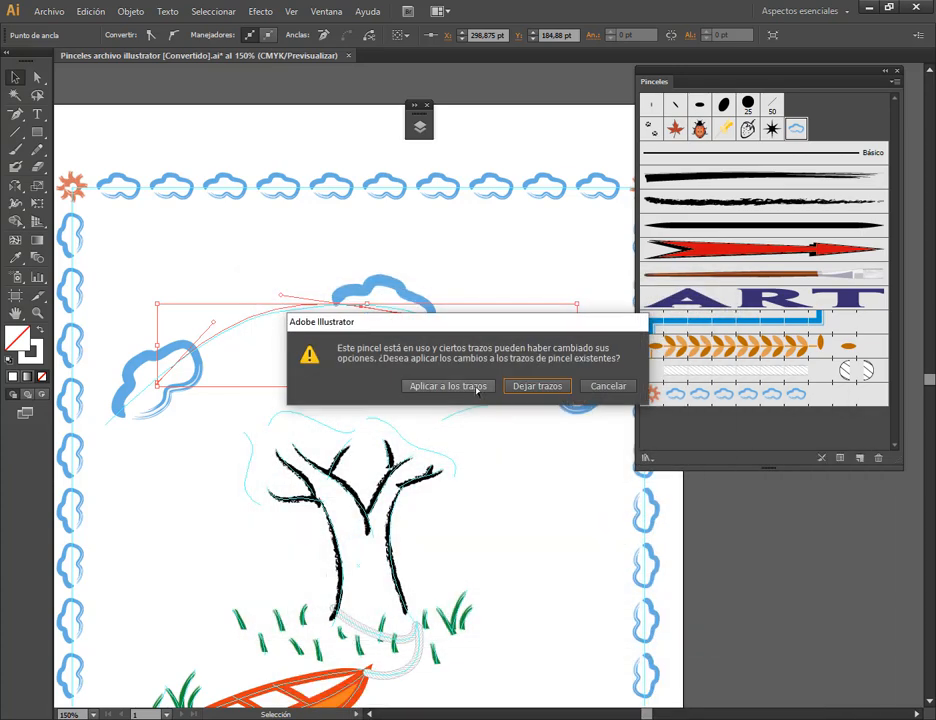
click(474, 386)
Move the cloud path's right end anchor outward, fit its handles and middle anchor to the guide, and deselect the path.
click(38, 78)
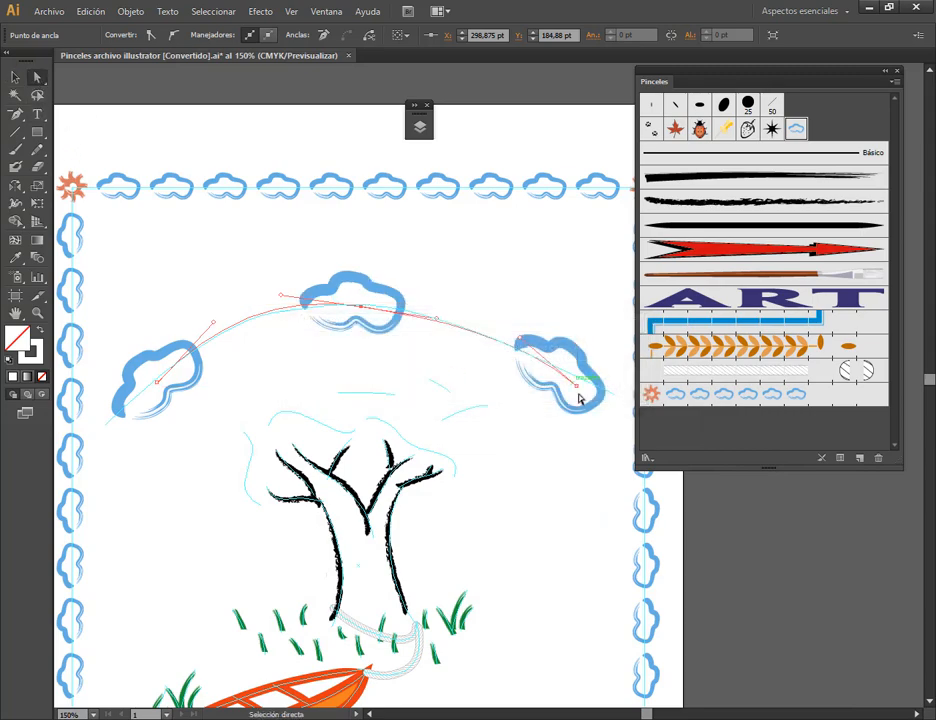
drag(577, 387, 599, 387)
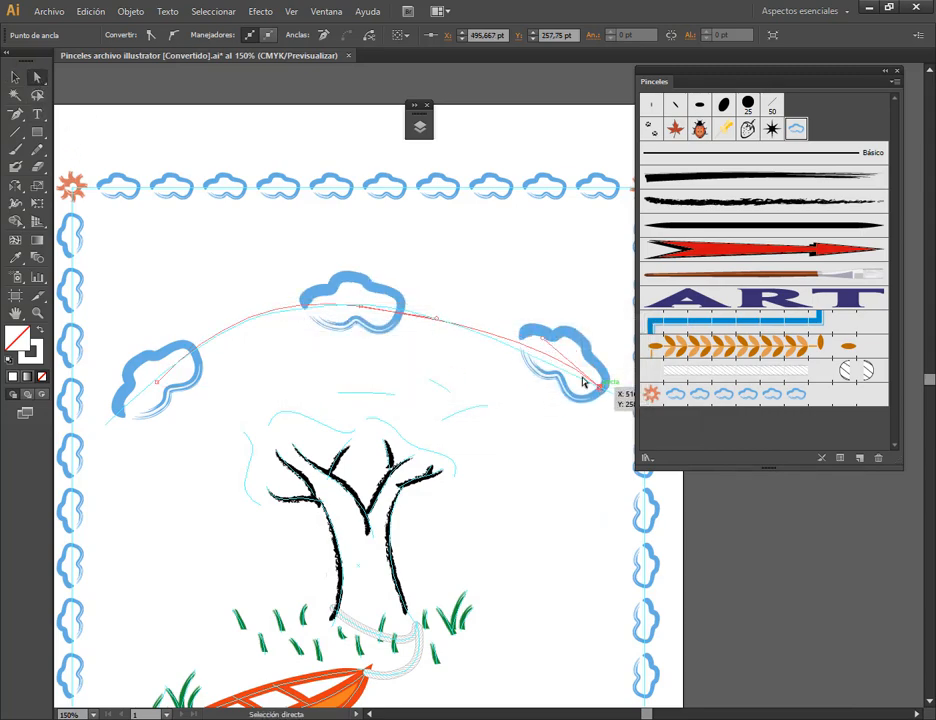
drag(544, 339, 533, 350)
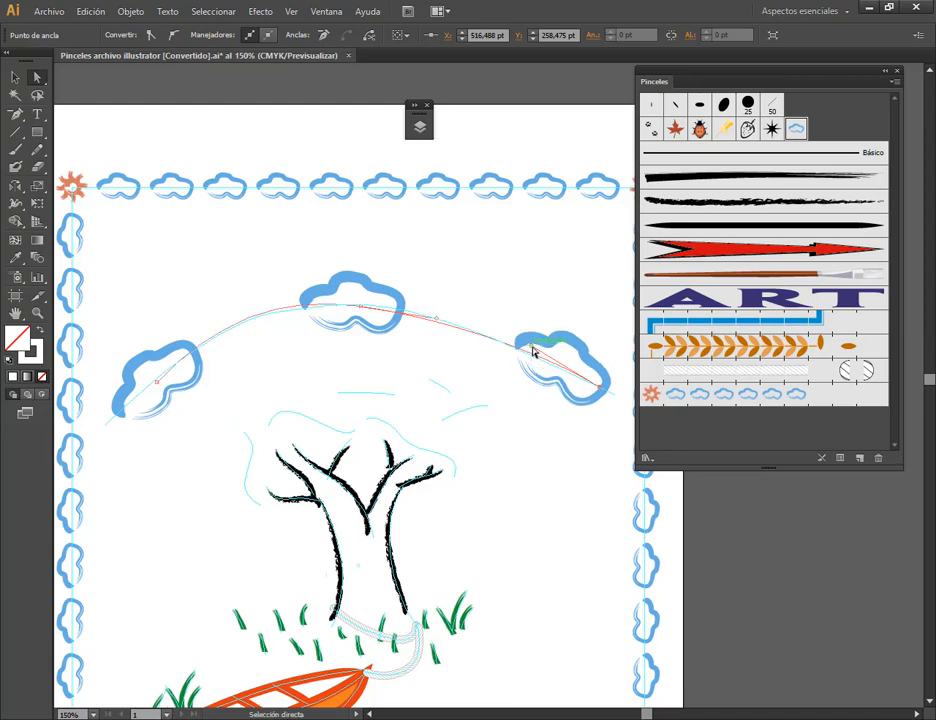
drag(361, 306, 364, 304)
drag(437, 317, 442, 312)
key(v)
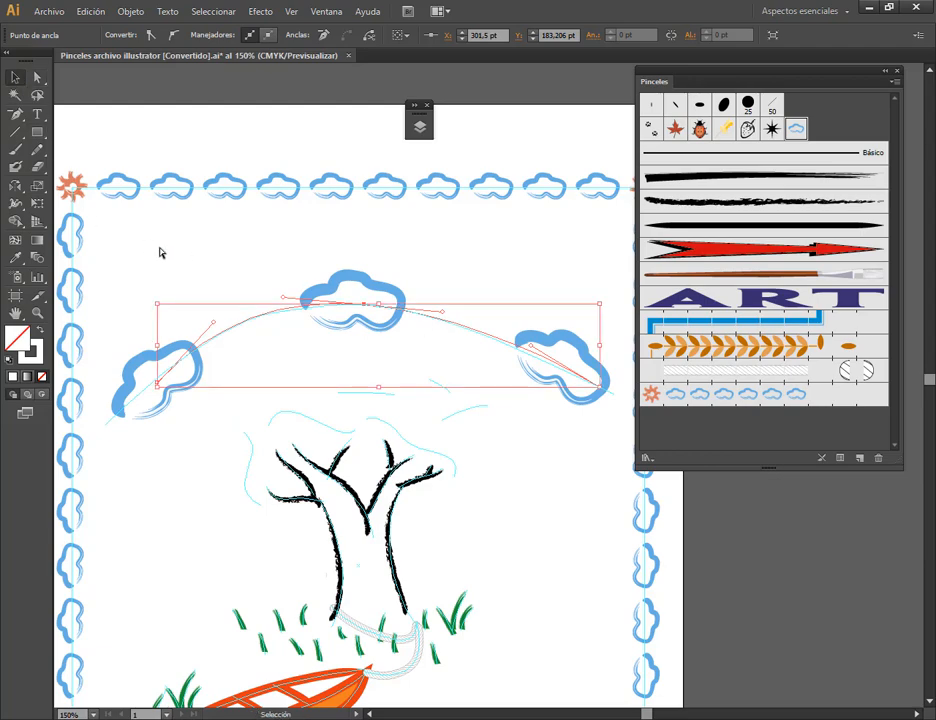
click(154, 242)
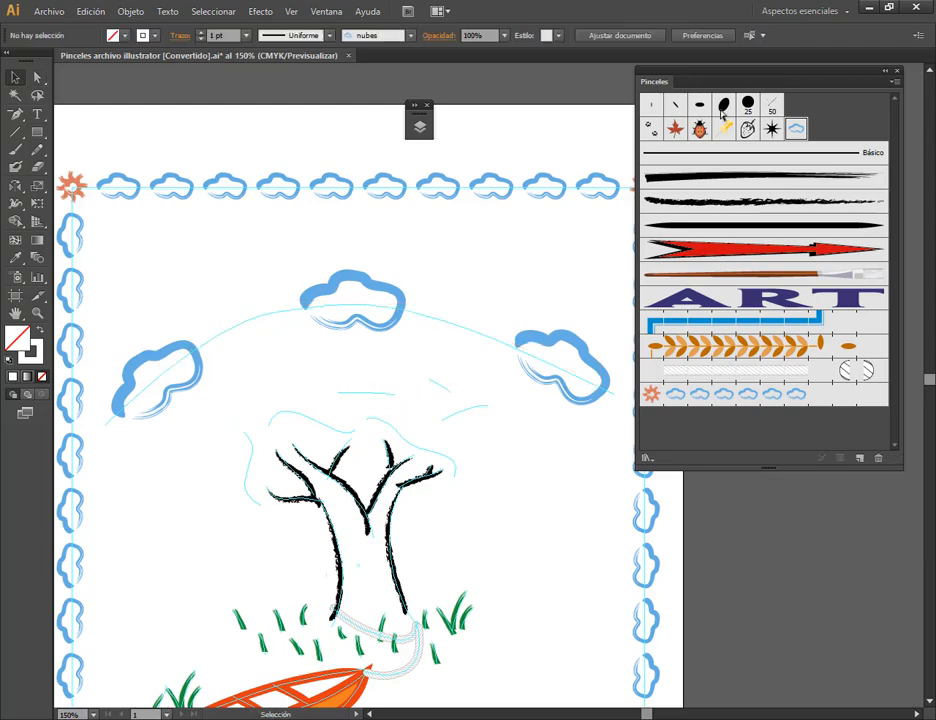
Paint leaf strokes with the Hoja otonal scatter brush along the tree crown's guide lines using the Paintbrush tool.
click(676, 129)
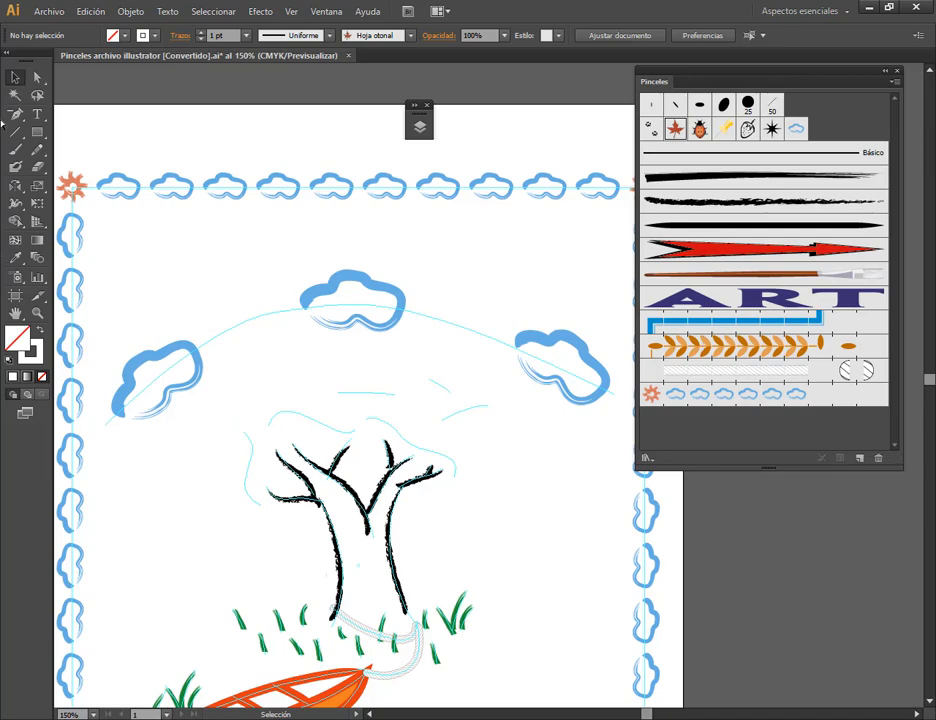
click(16, 150)
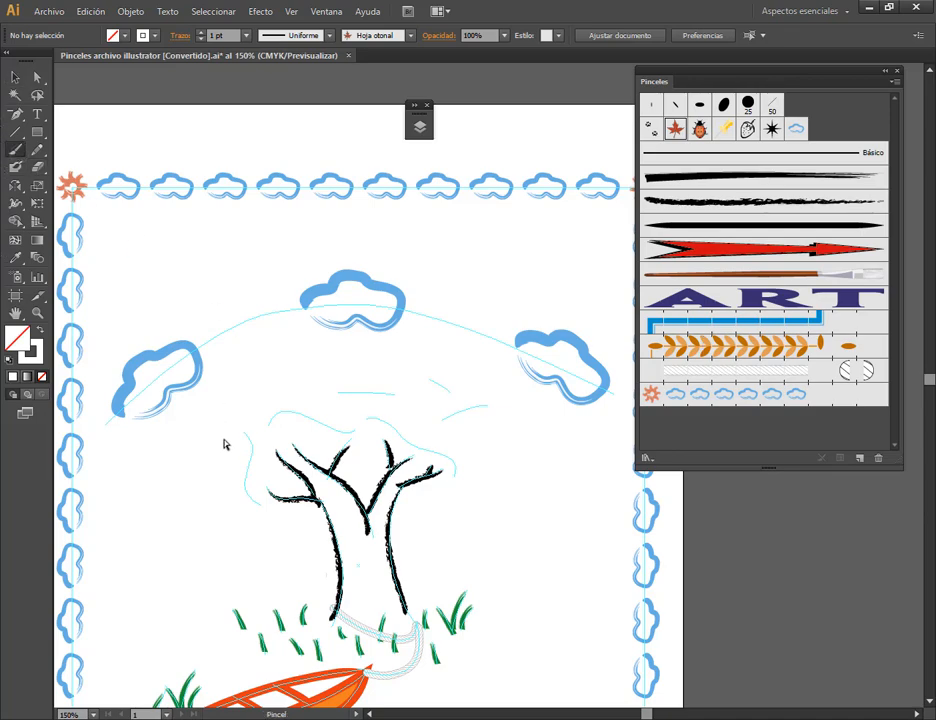
drag(245, 436, 250, 510)
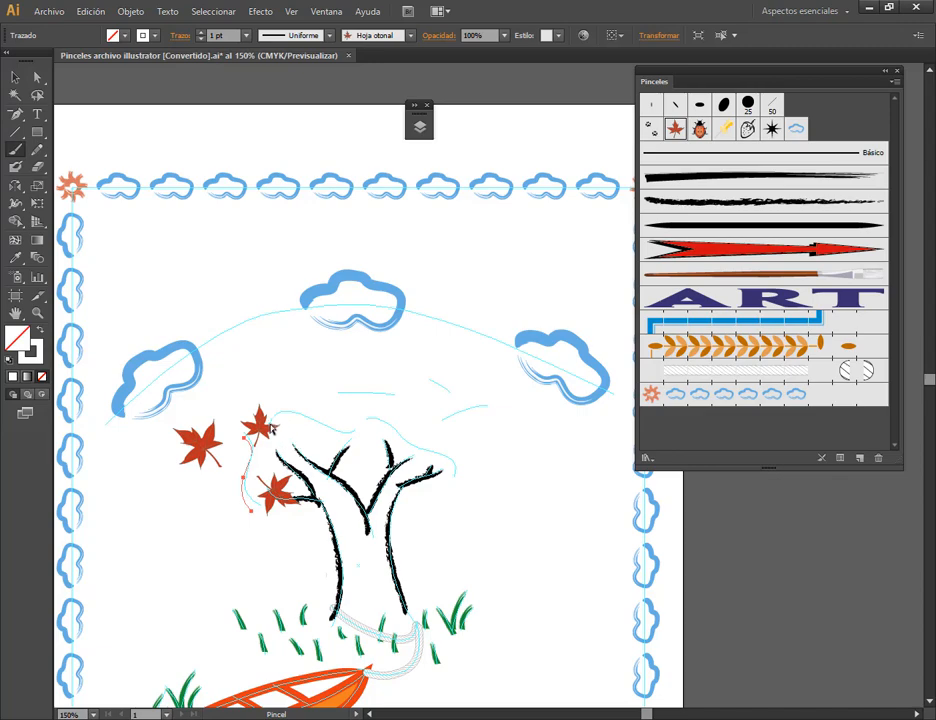
drag(273, 411, 351, 440)
mouse_move(340, 392)
mouse_down()
mouse_move(395, 403)
mouse_move(397, 442)
mouse_move(453, 478)
mouse_up()
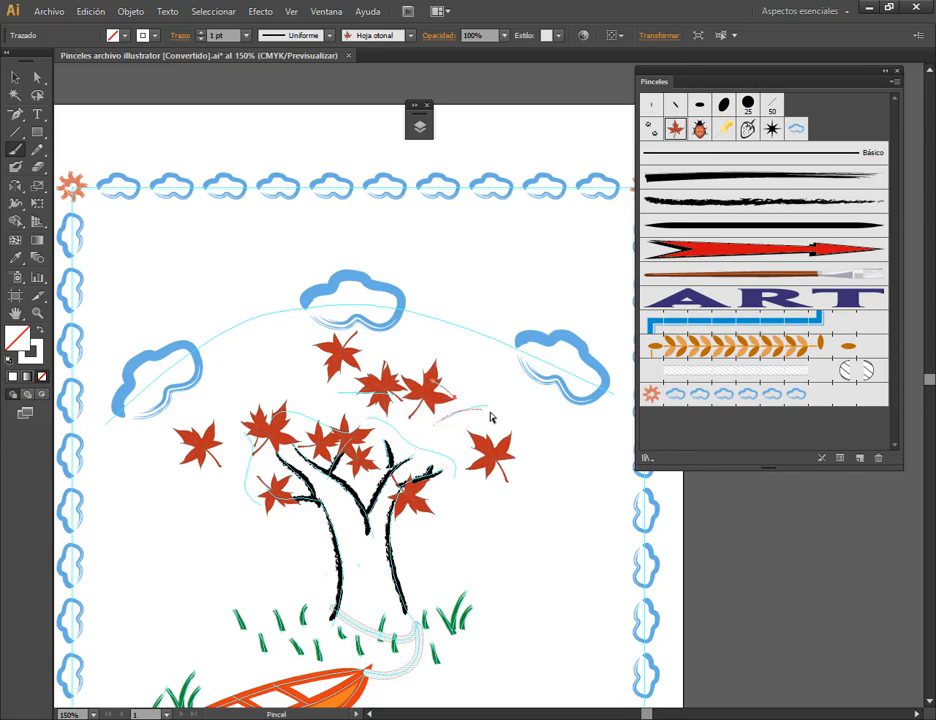
drag(491, 414, 433, 422)
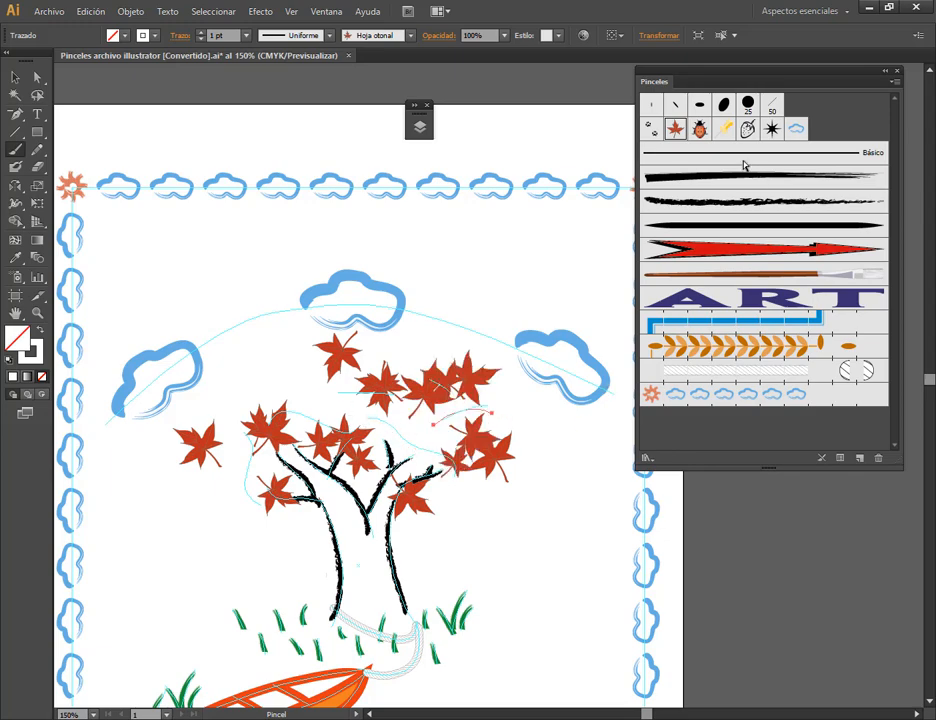
Open the Hoja otonal brush options and set its random size range to 45%–92%.
click(680, 133)
double_click(680, 133)
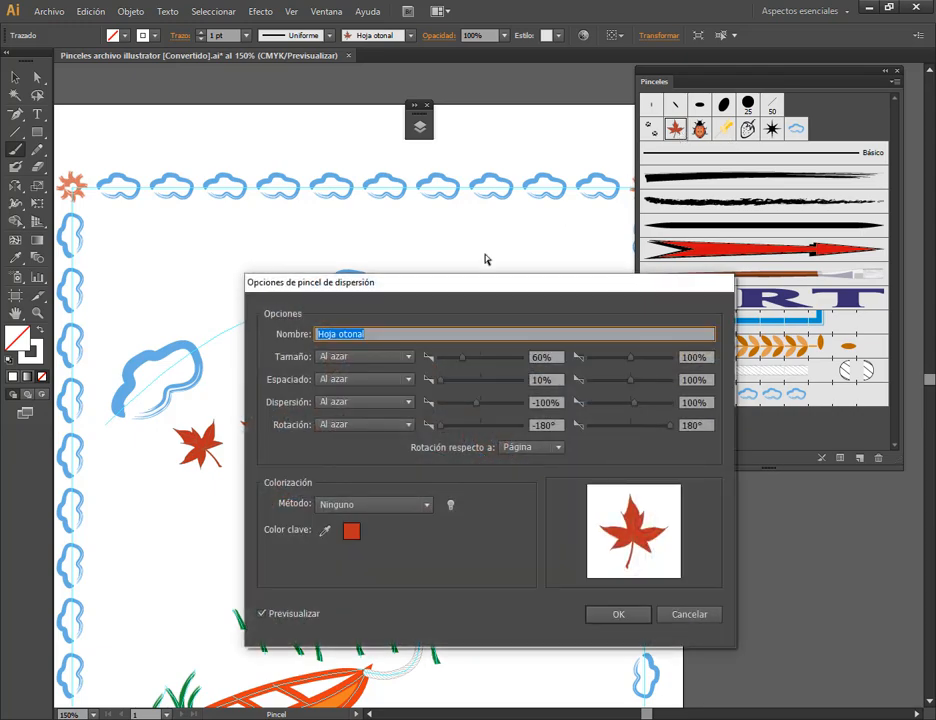
mouse_move(434, 291)
mouse_down()
mouse_move(630, 170)
mouse_move(606, 99)
mouse_up()
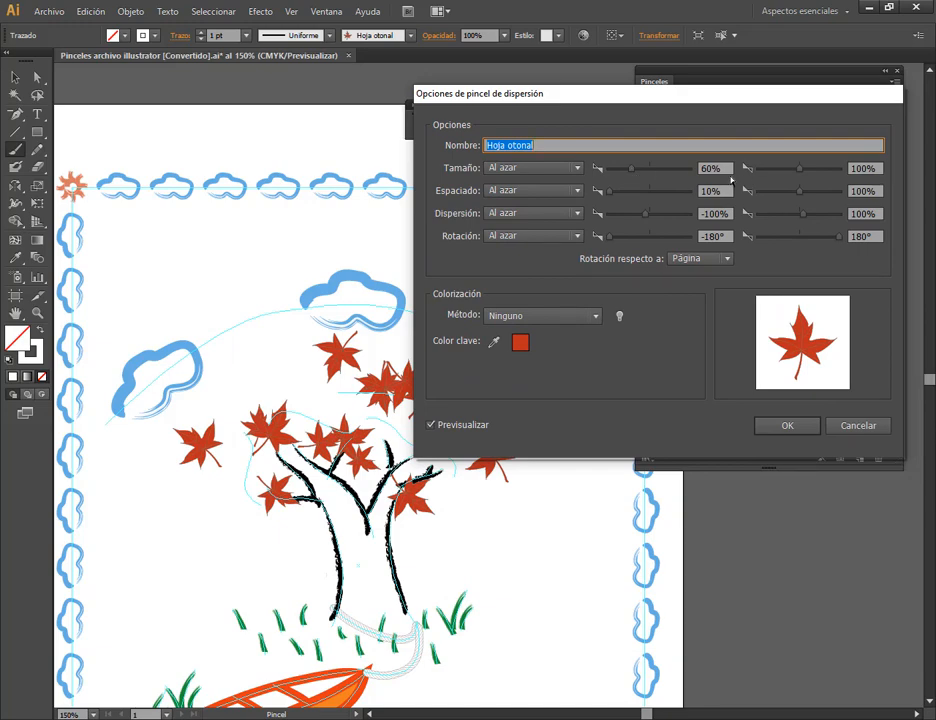
scroll(724, 170, down, 14)
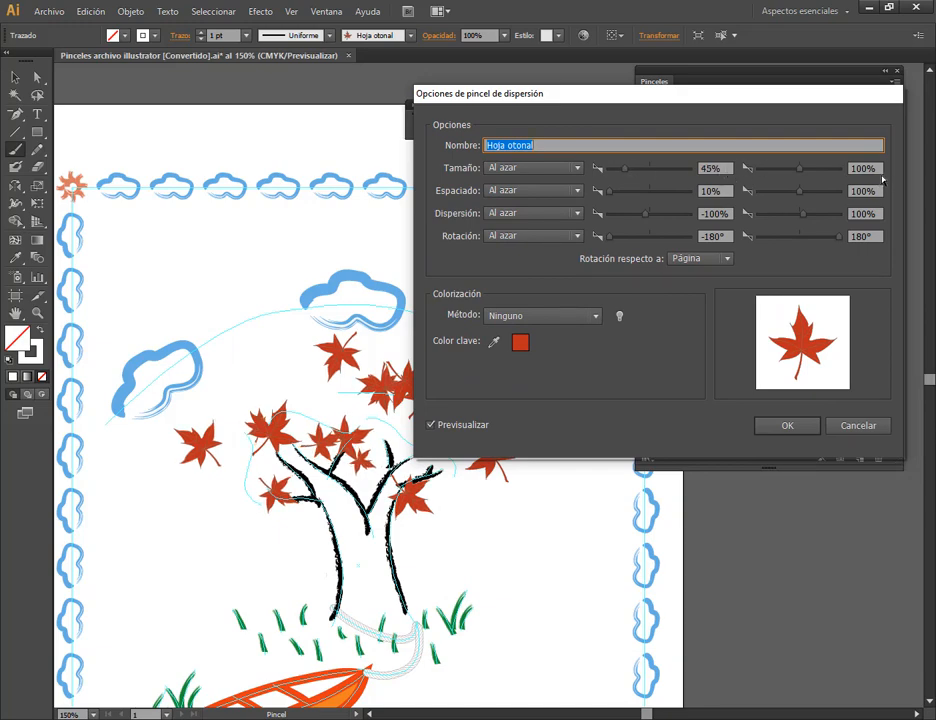
scroll(875, 171, down, 8)
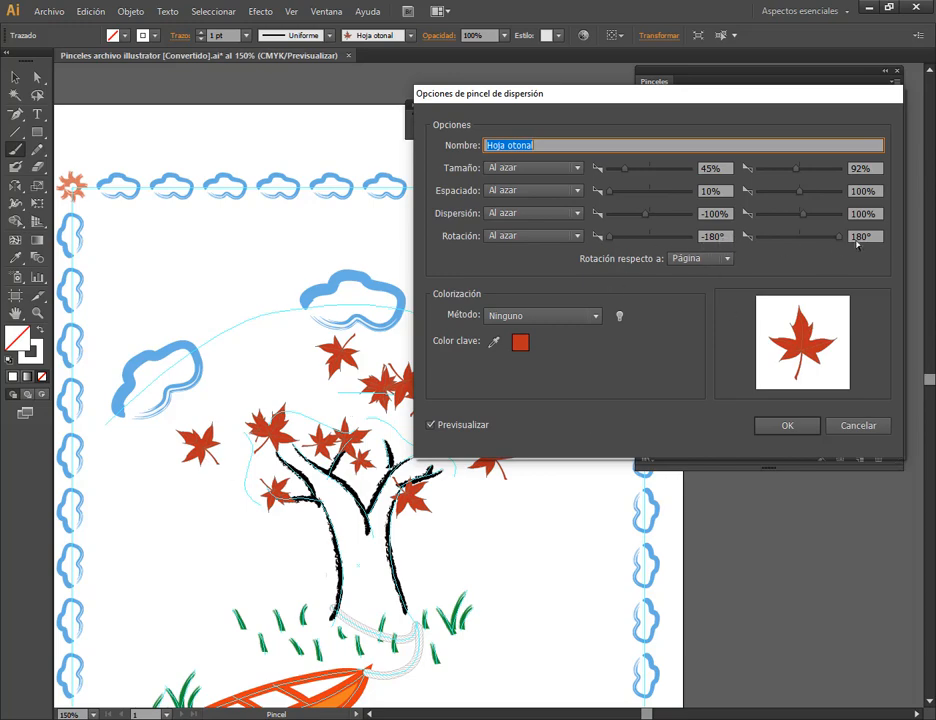
Set the Hoja otonal brush's random dispersion range from -107% to 74% and apply the changes to existing strokes.
drag(673, 100, 698, 53)
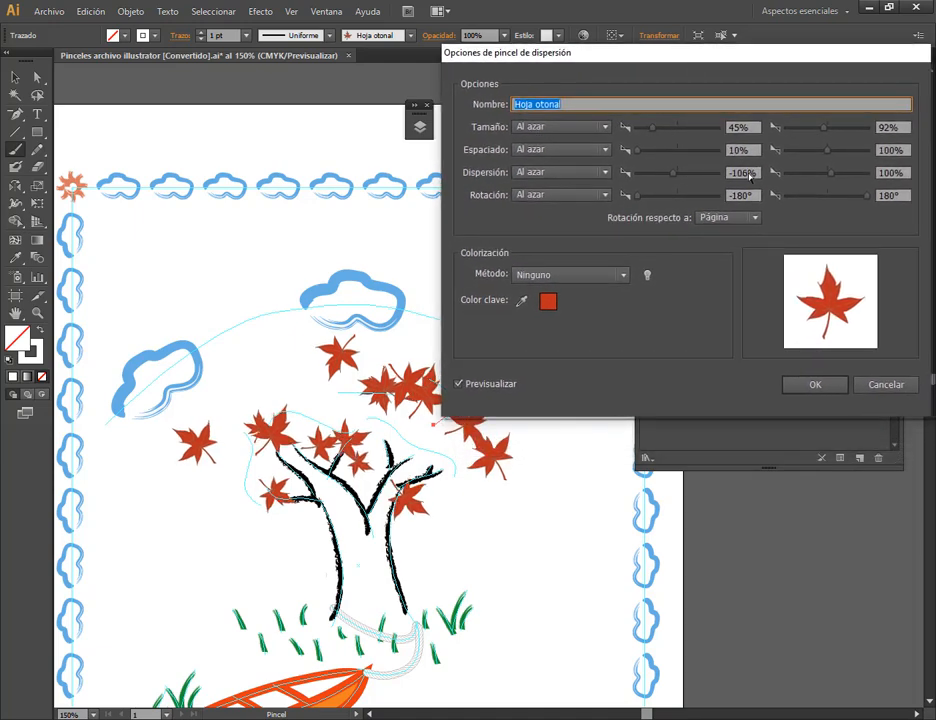
scroll(750, 176, up, 6)
scroll(750, 176, down, 11)
scroll(751, 178, up, 3)
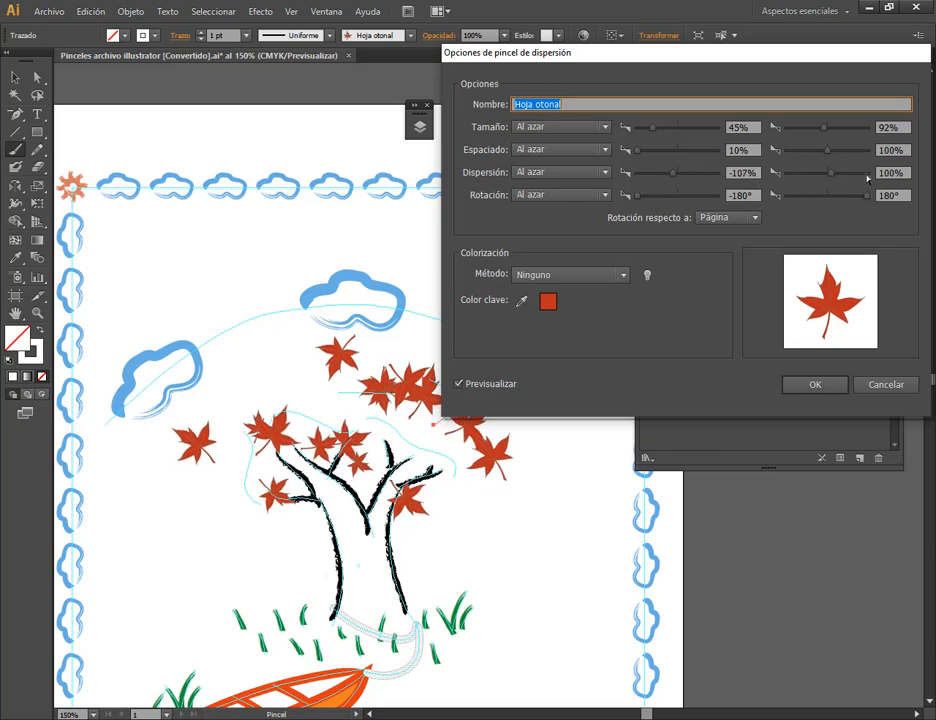
scroll(897, 176, down, 20)
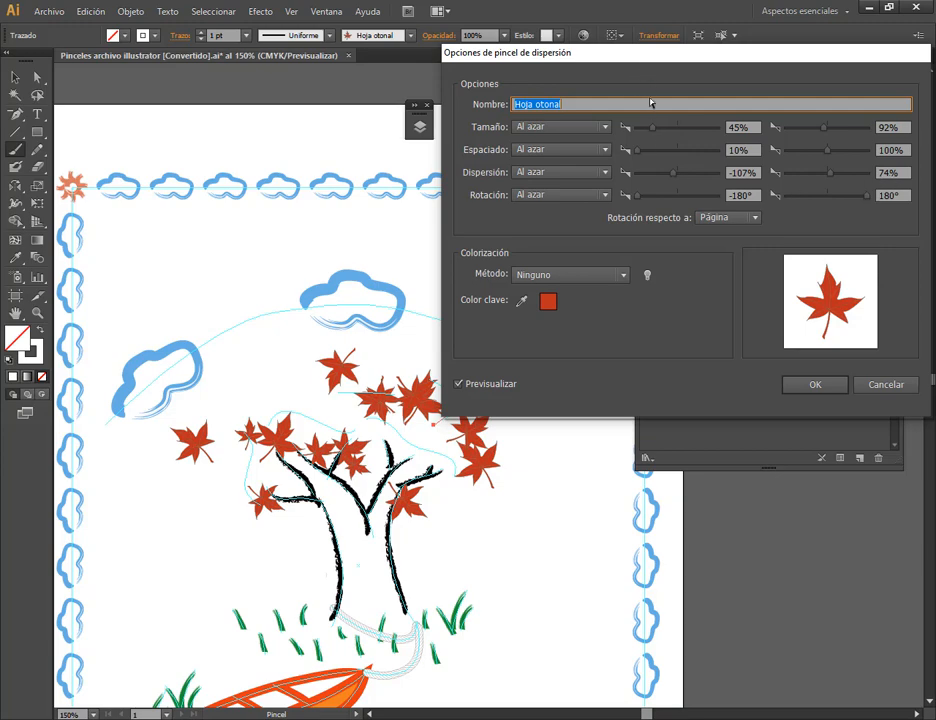
click(808, 387)
click(456, 388)
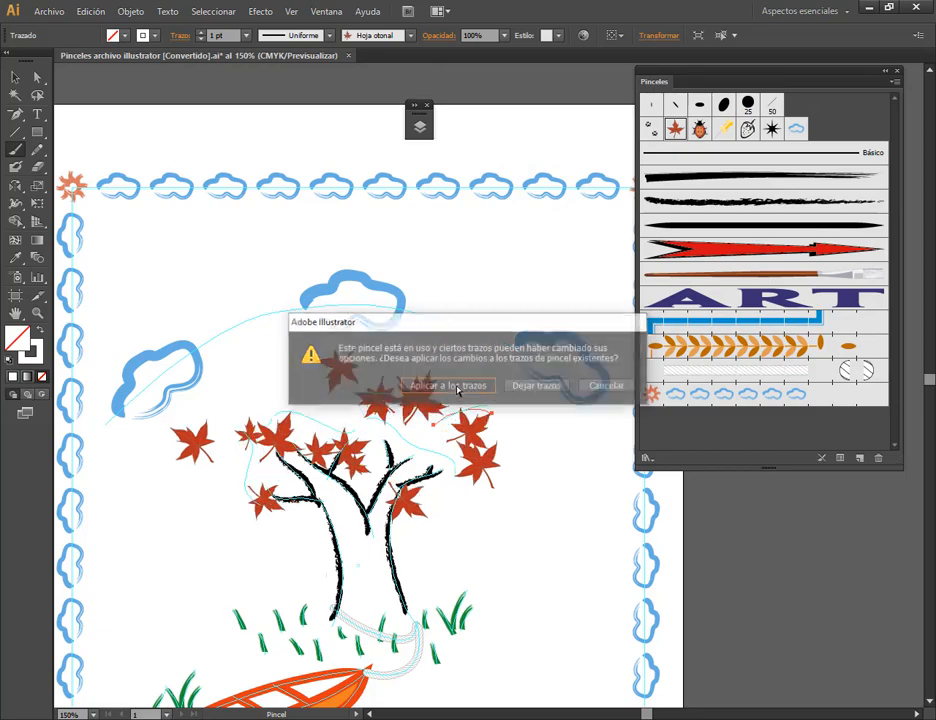
click(15, 77)
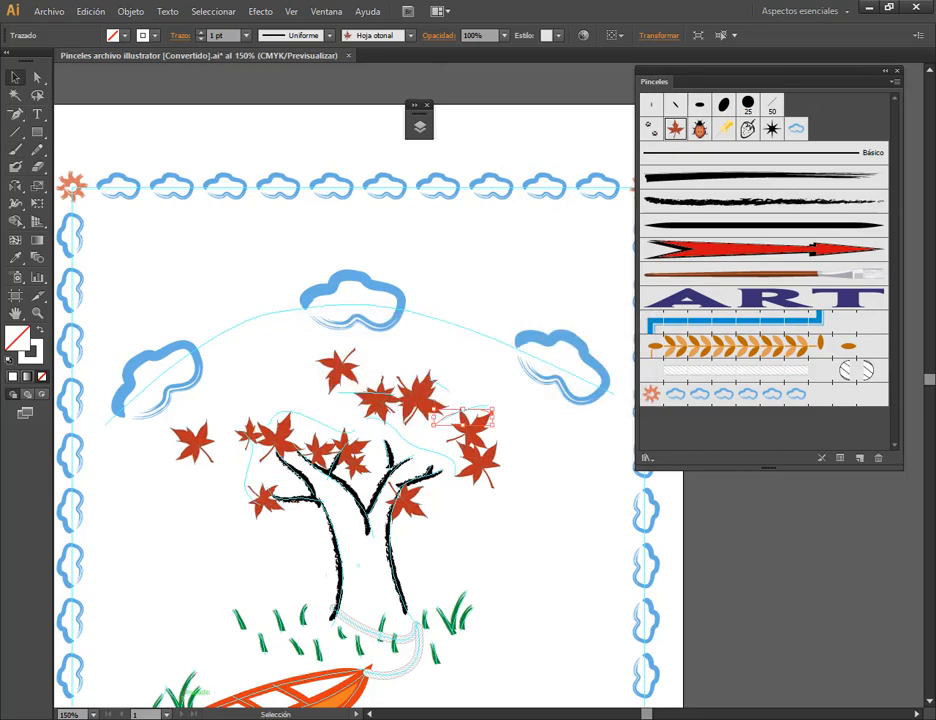
click(270, 645)
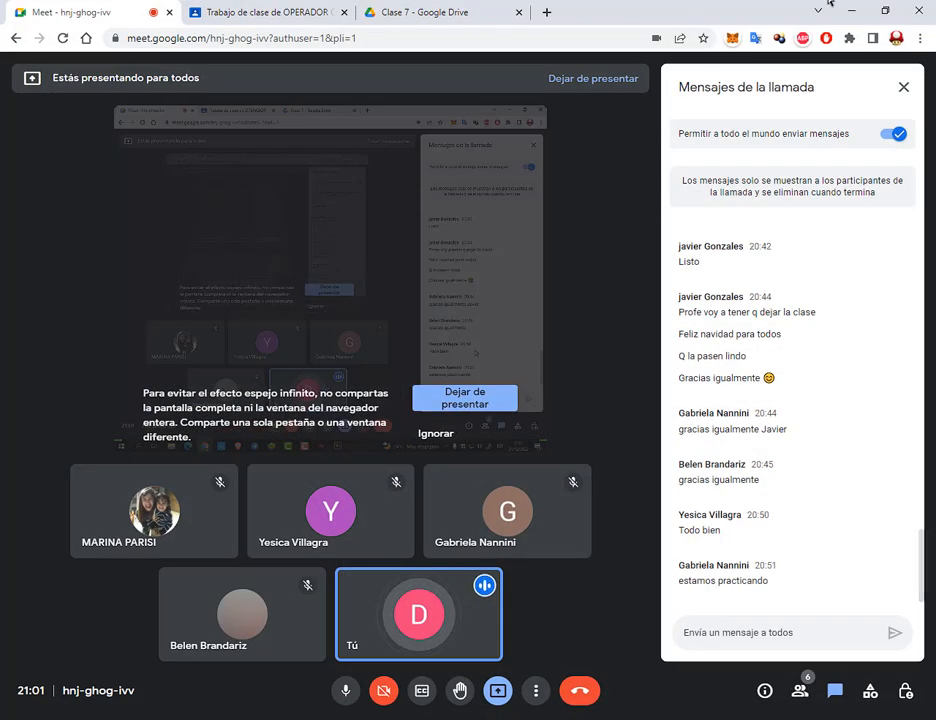
click(852, 10)
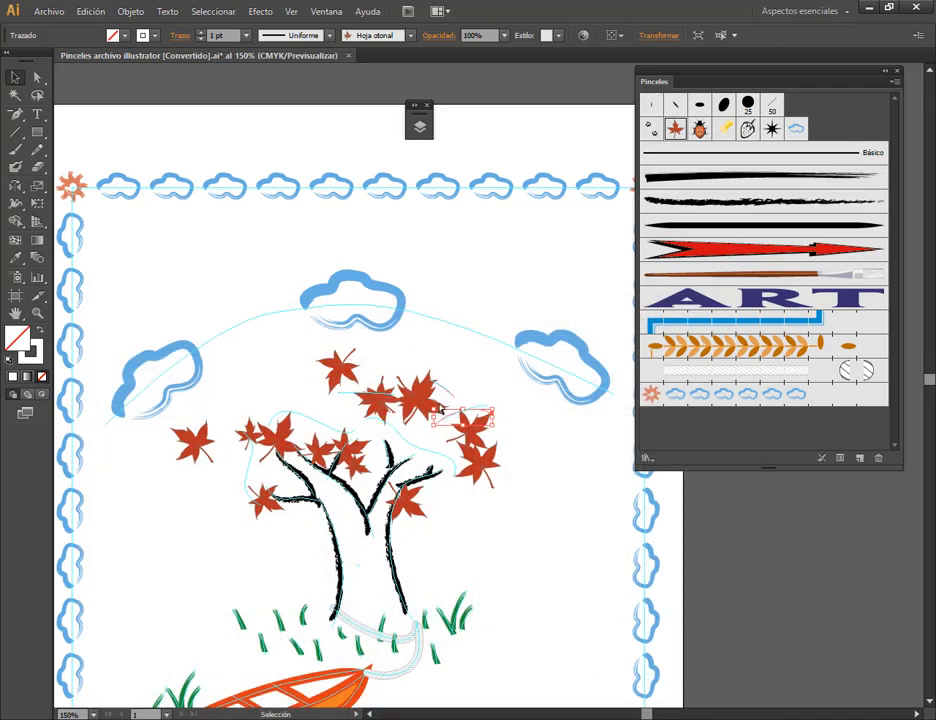
drag(504, 383, 205, 527)
click(503, 531)
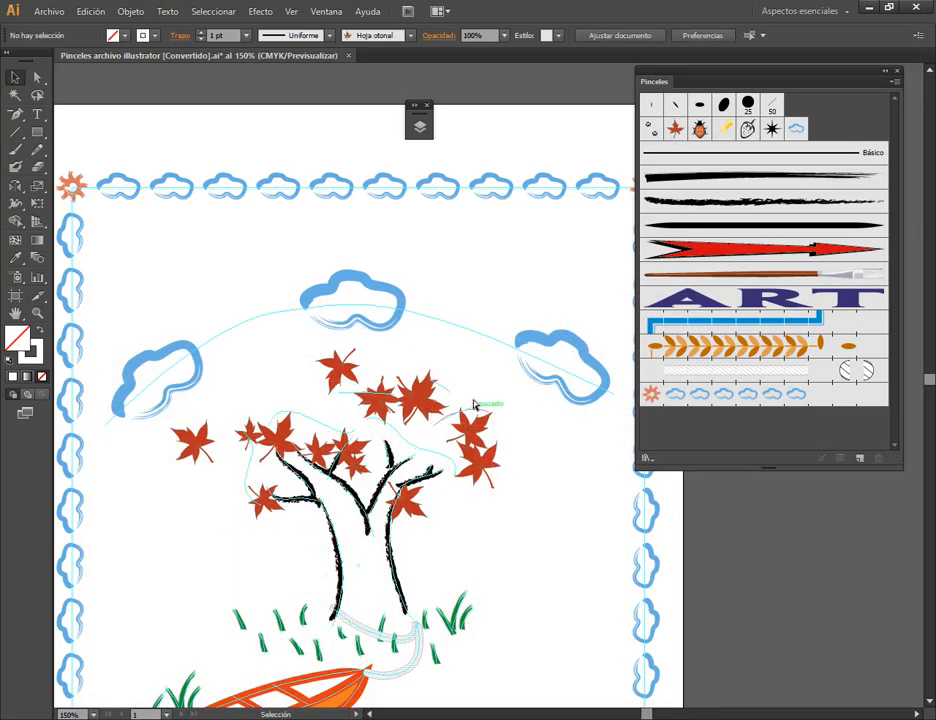
click(345, 372)
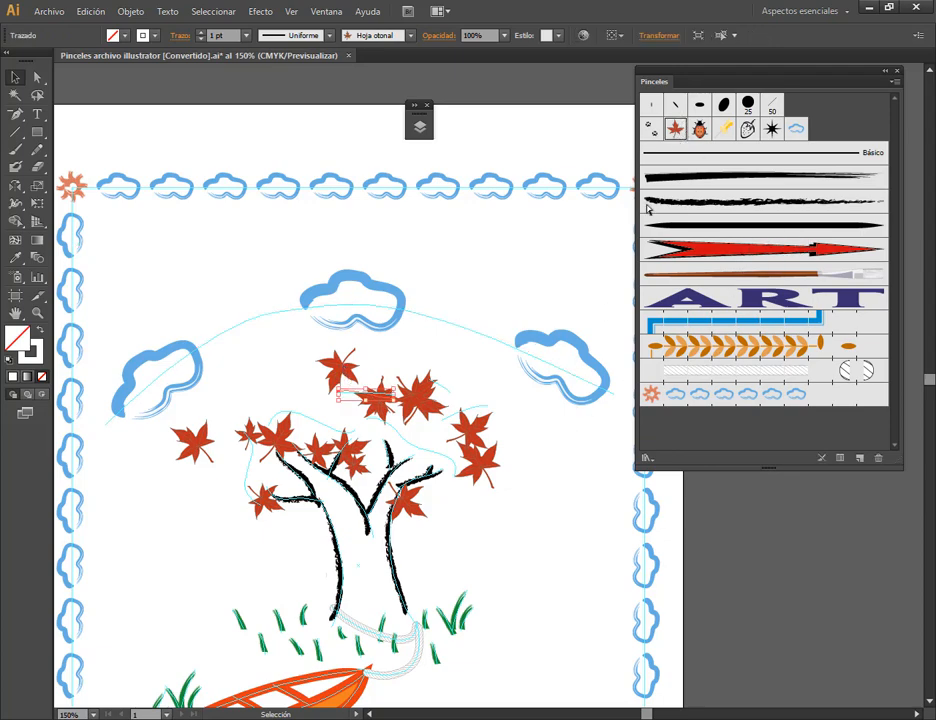
click(388, 296)
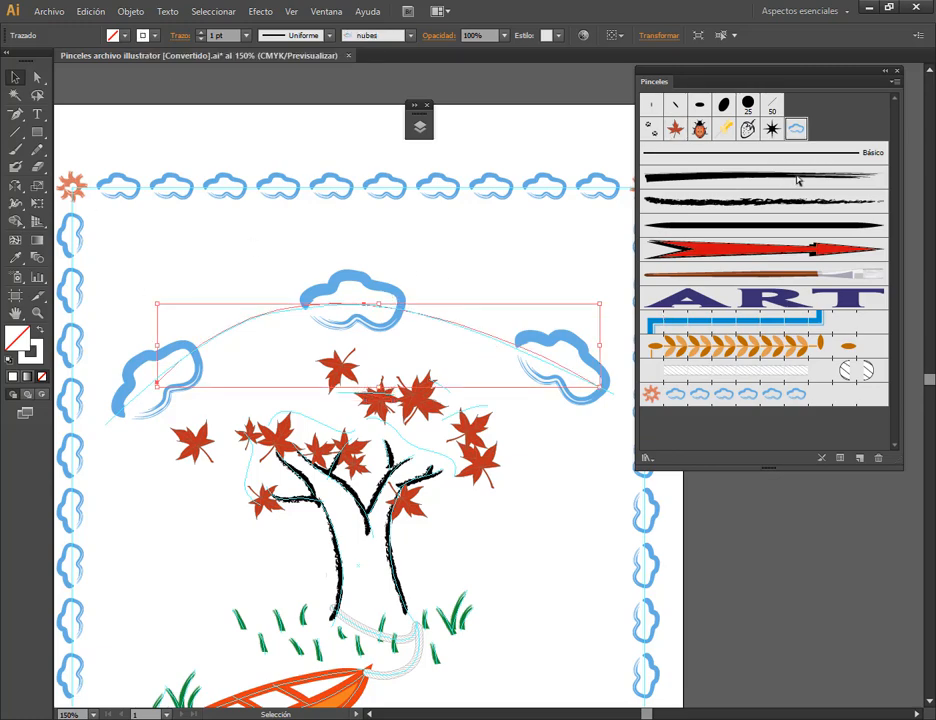
click(514, 236)
Try a green stroke colour on the right-hand line of the tree trunk and undo it.
click(393, 566)
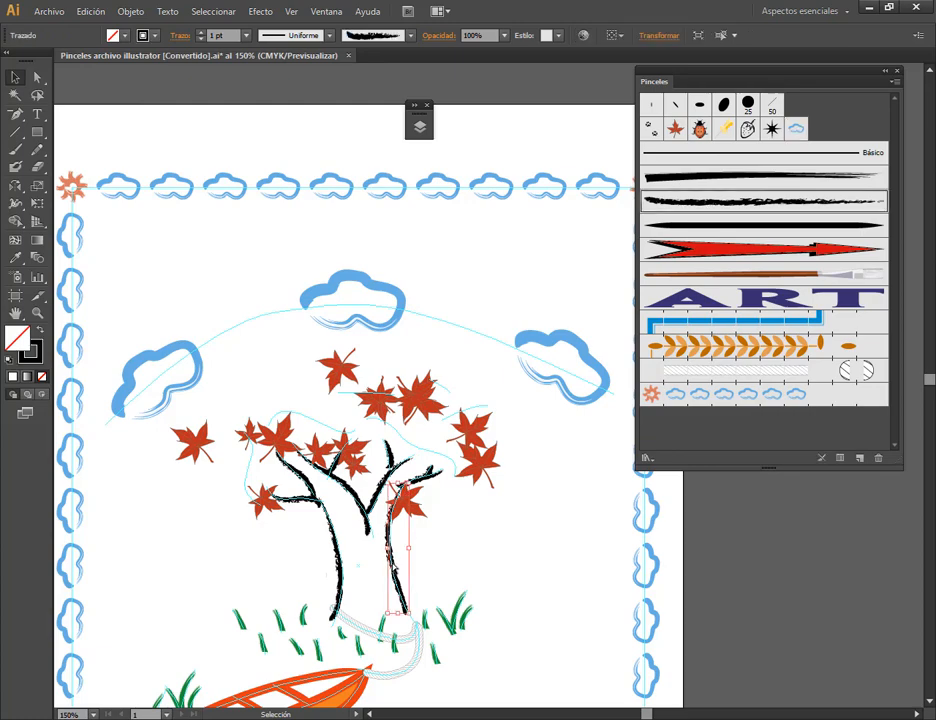
click(143, 35)
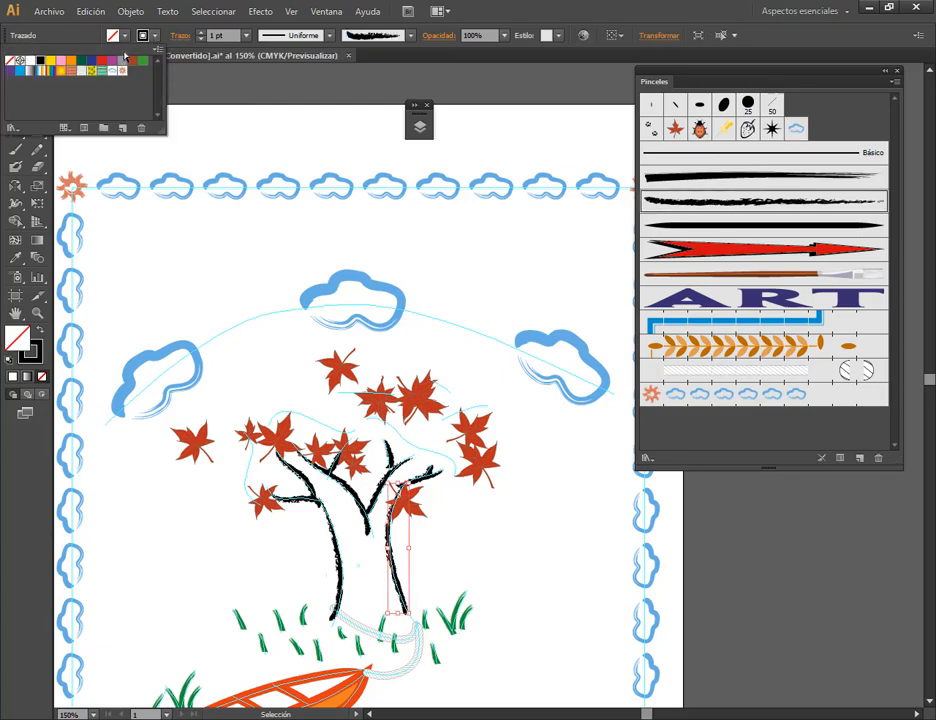
click(142, 61)
click(464, 281)
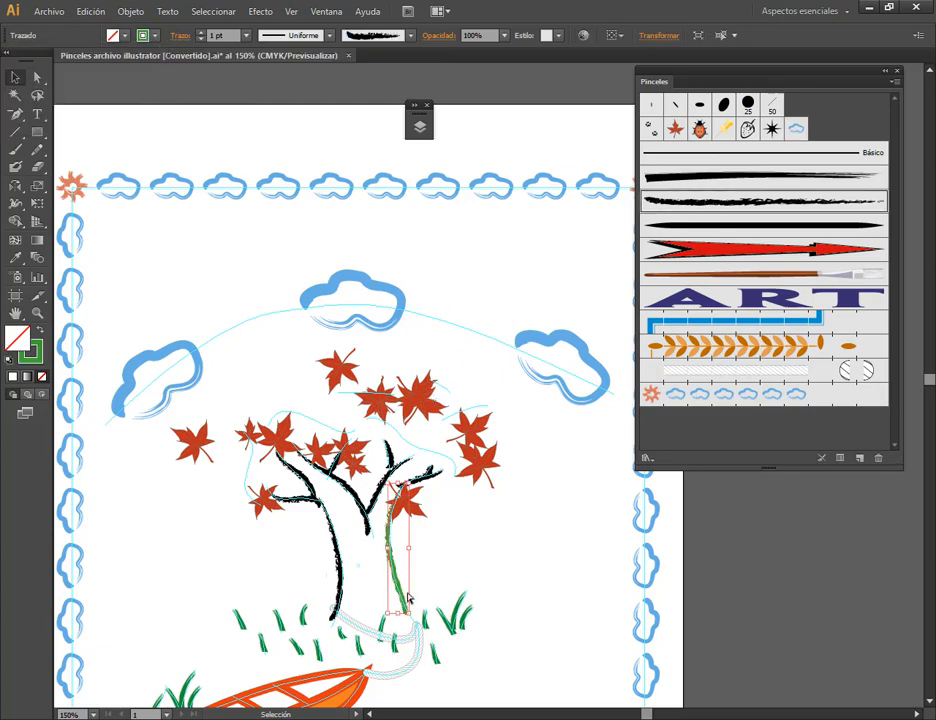
click(461, 582)
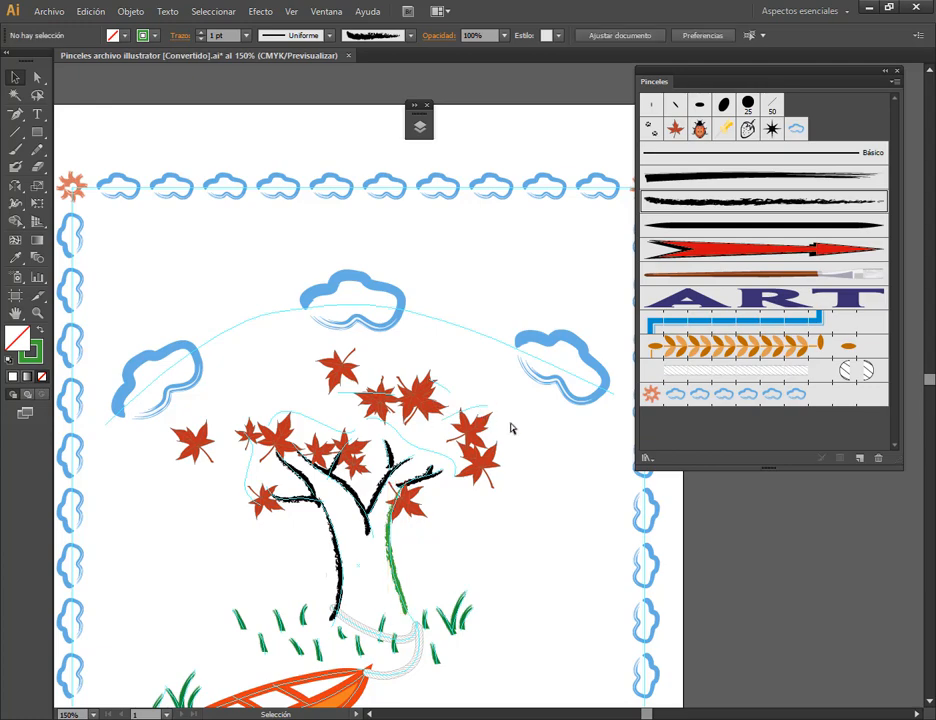
key(ctrl+z)
Select the cloud path in the sky and set its stroke colour to the grey swatch.
key(space)
mouse_move(458, 574)
mouse_down()
mouse_move(522, 493)
mouse_move(491, 505)
mouse_up()
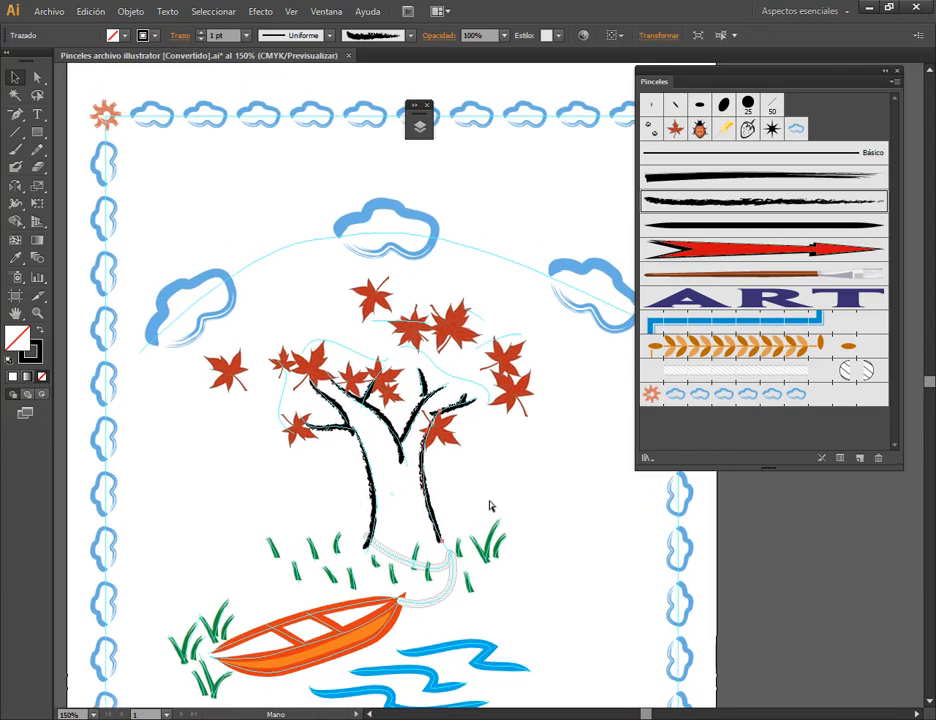
click(432, 228)
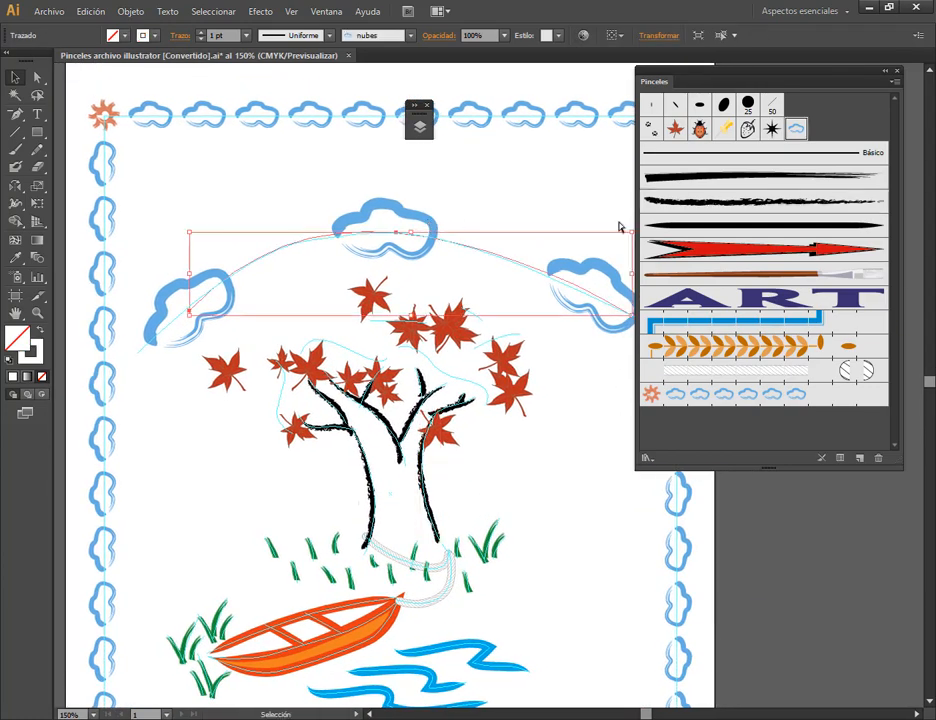
click(794, 127)
ctrl+click(676, 129)
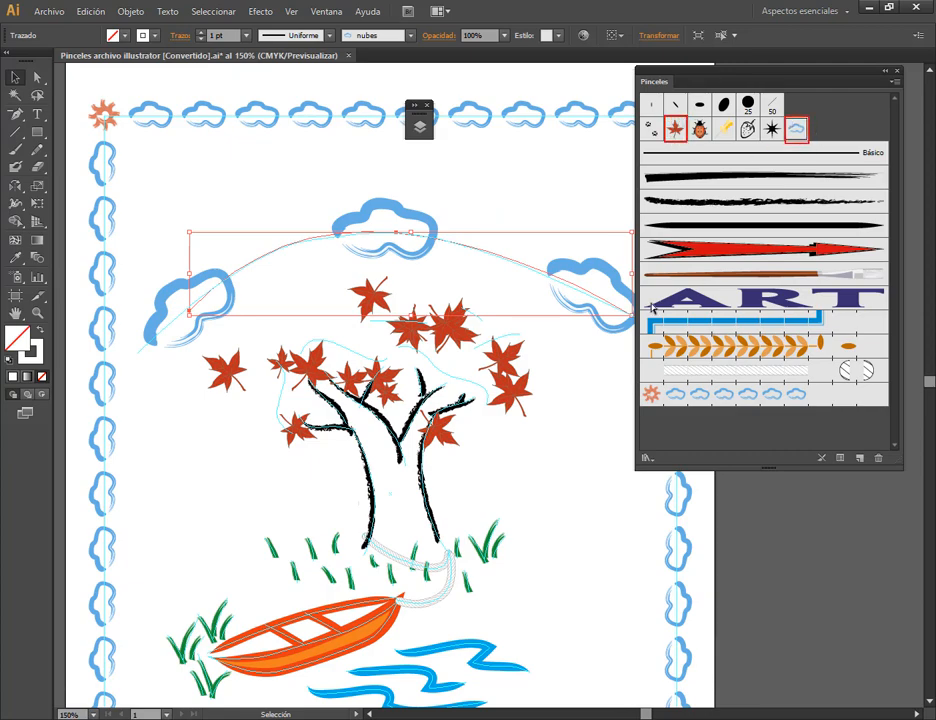
click(156, 38)
click(124, 61)
Try a yellow fill on the cloud path, undo it and deselect the path.
click(122, 38)
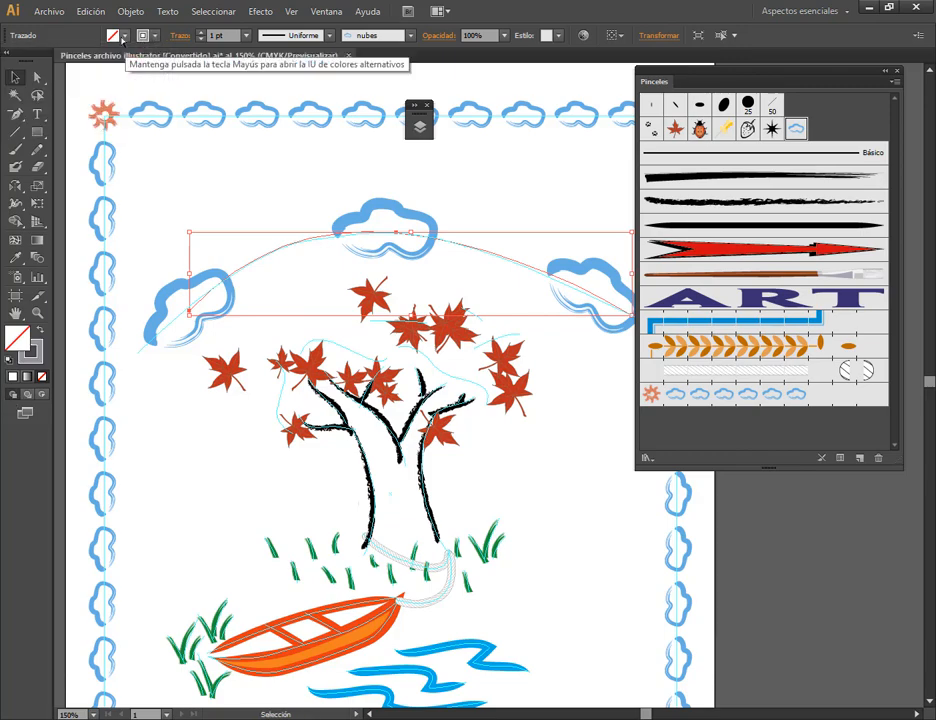
click(122, 38)
click(53, 61)
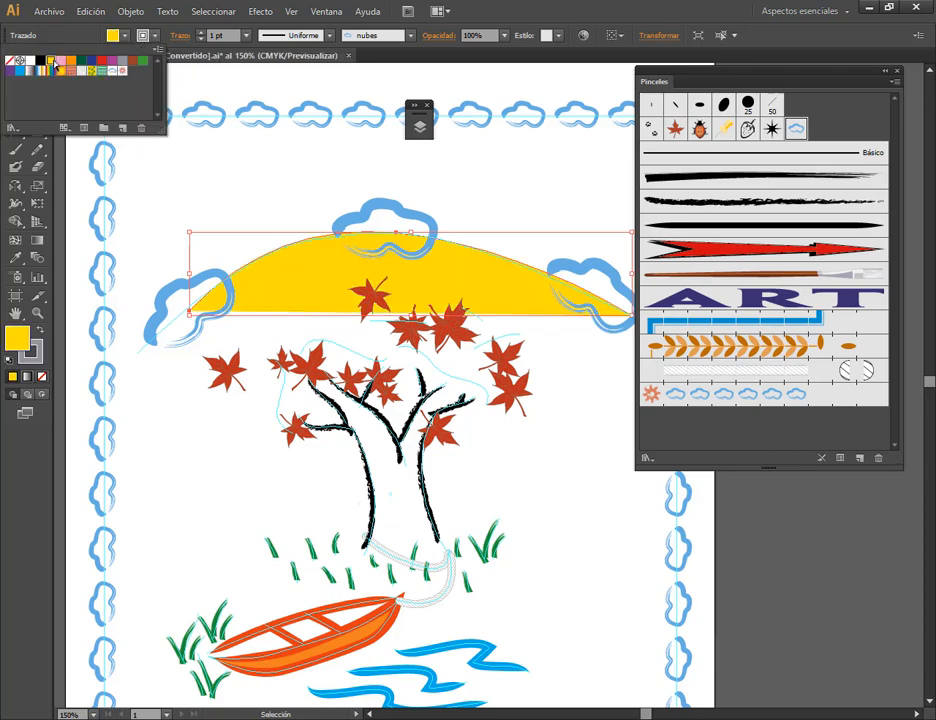
click(210, 150)
click(228, 155)
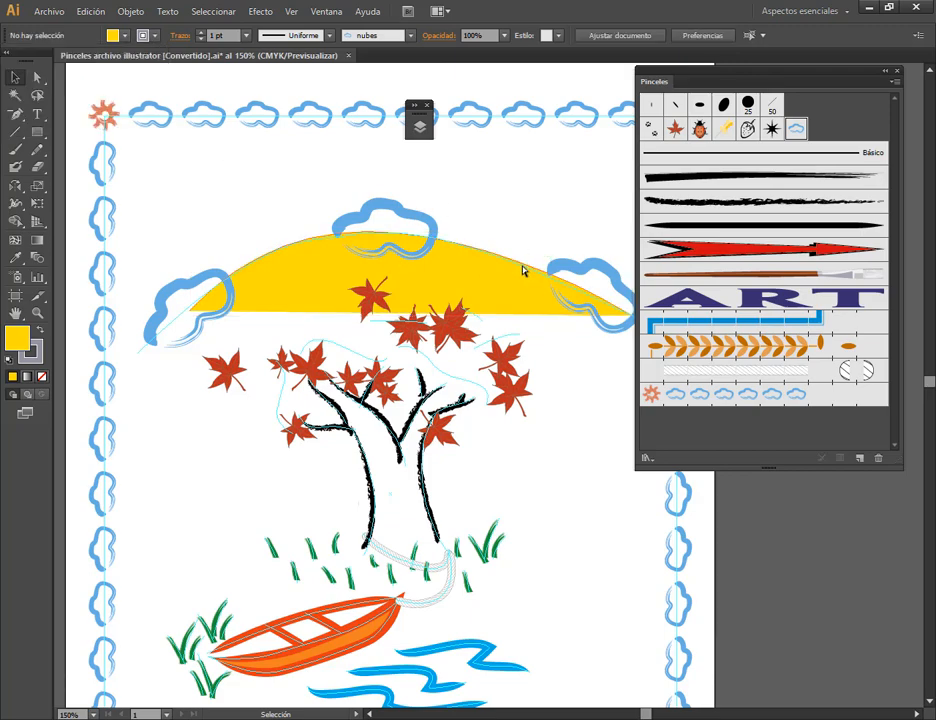
key(ctrl+z)
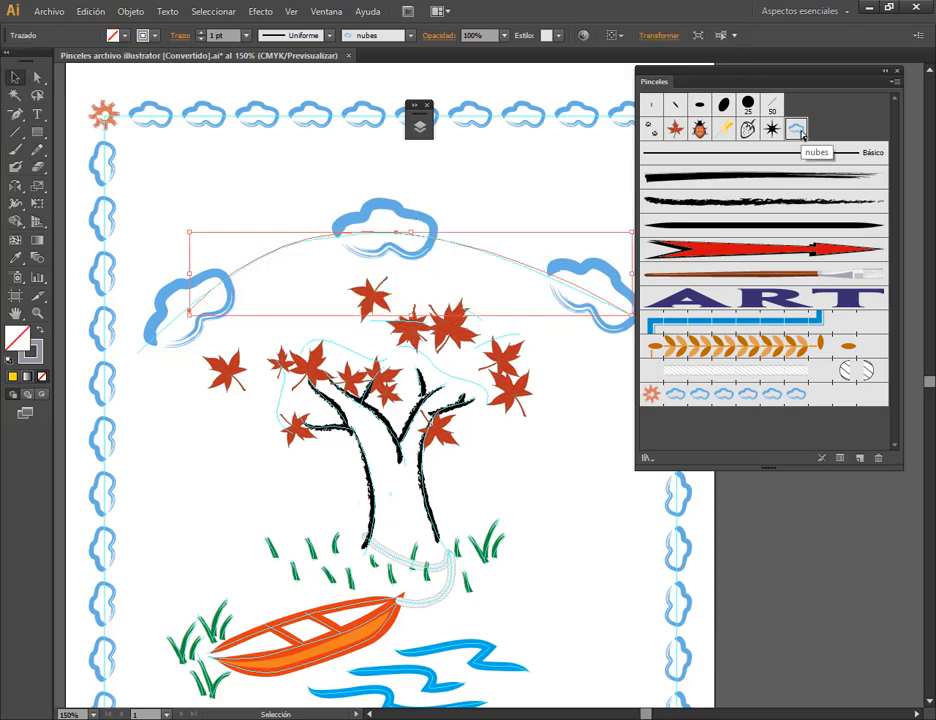
click(547, 442)
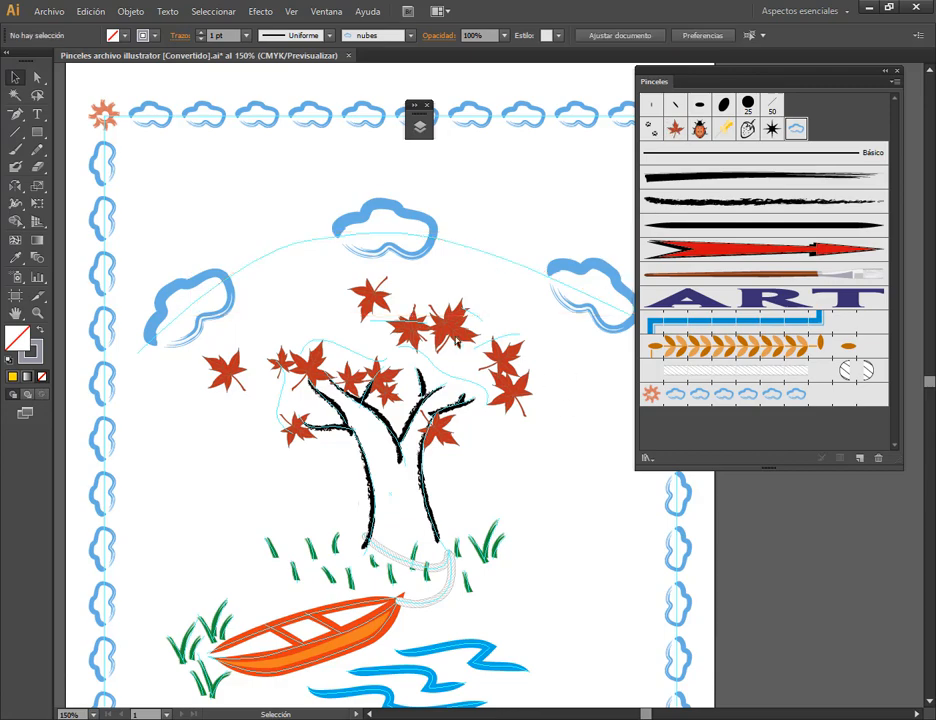
Set the Hoja otonal scatter brush's colorization method to Alteración de tono.
click(674, 133)
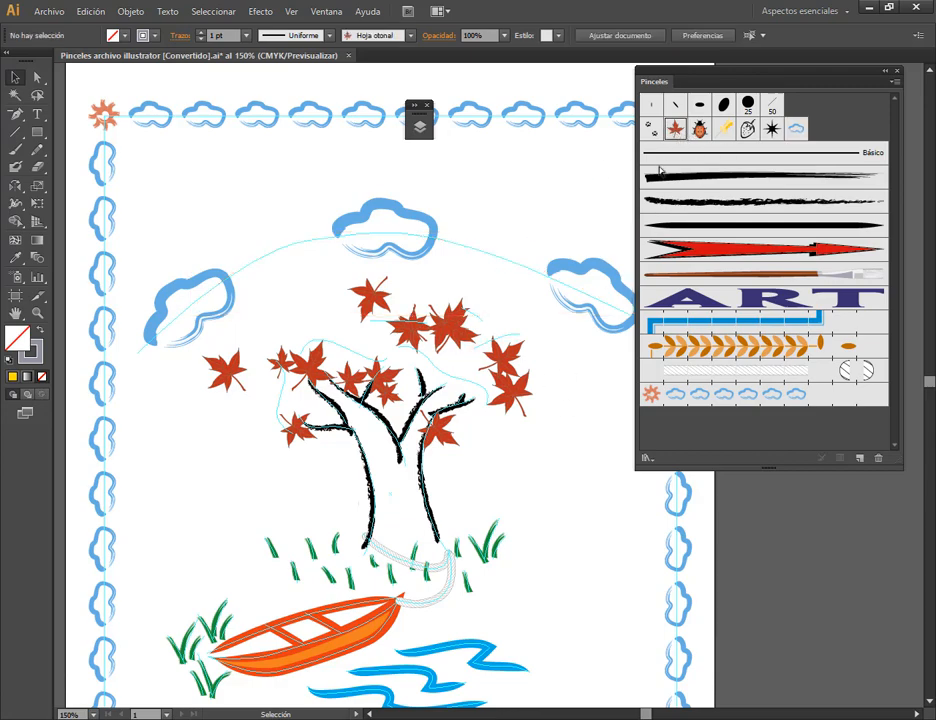
double_click(674, 133)
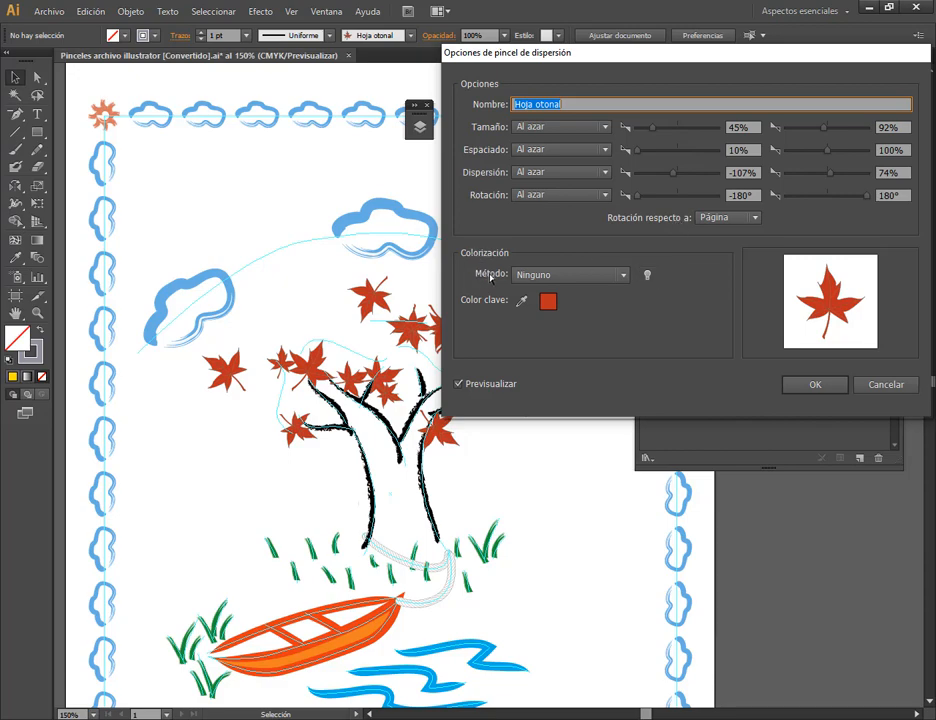
click(525, 276)
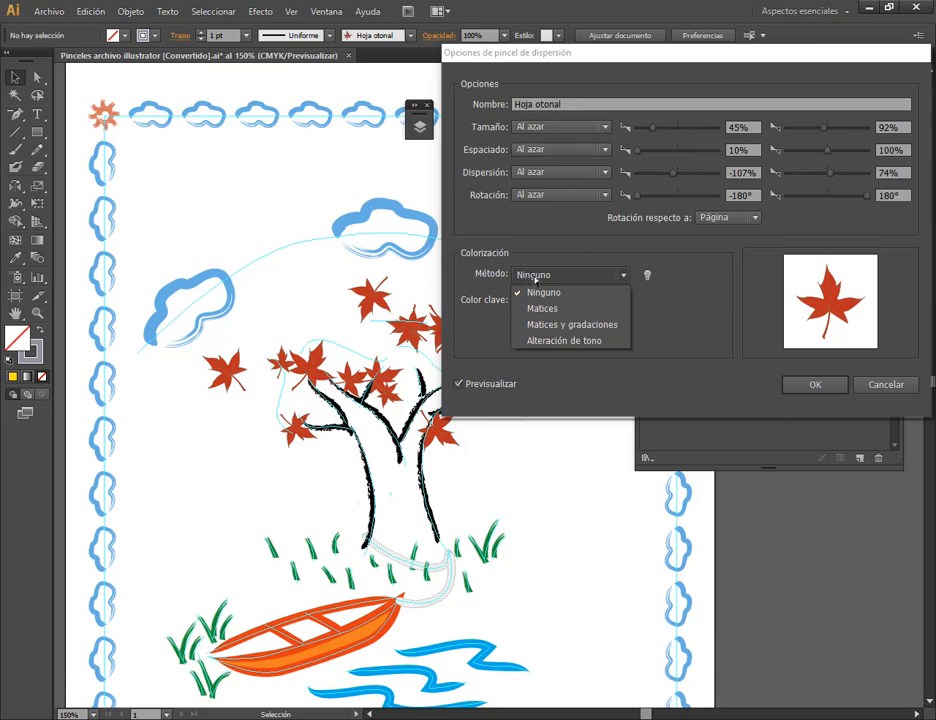
click(575, 344)
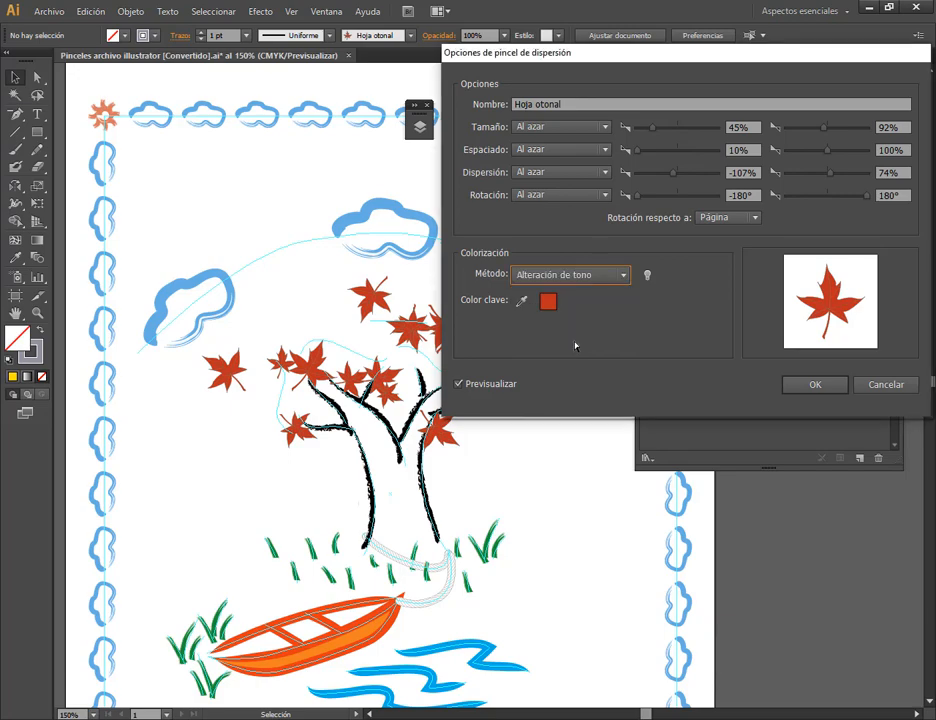
Consult the colorization tips, then accept the Hoja otonal brush options and apply them to the existing strokes.
click(647, 277)
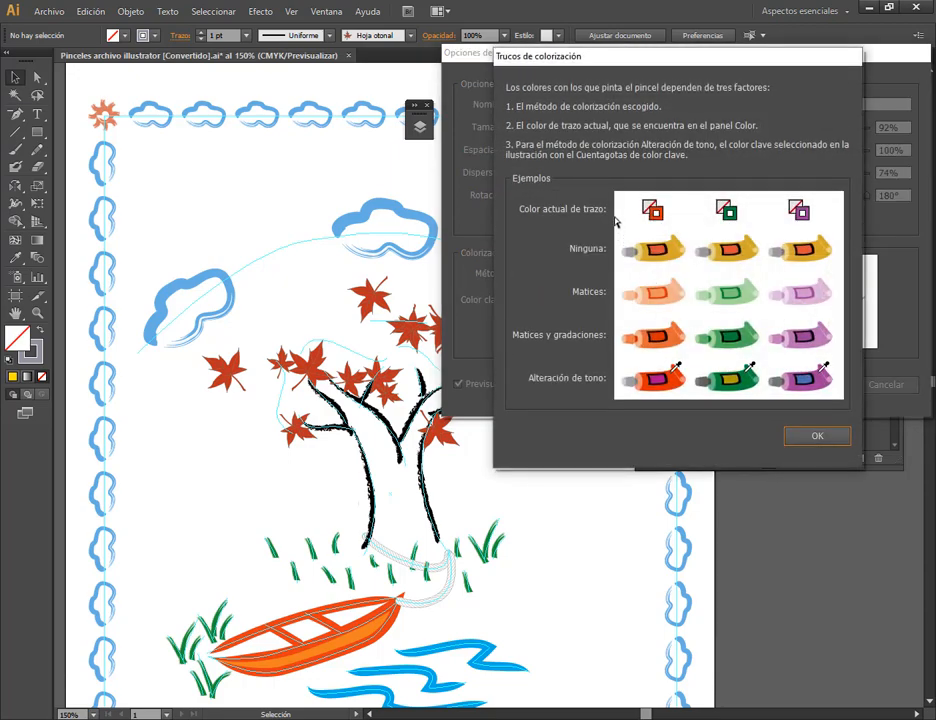
drag(695, 58, 280, 55)
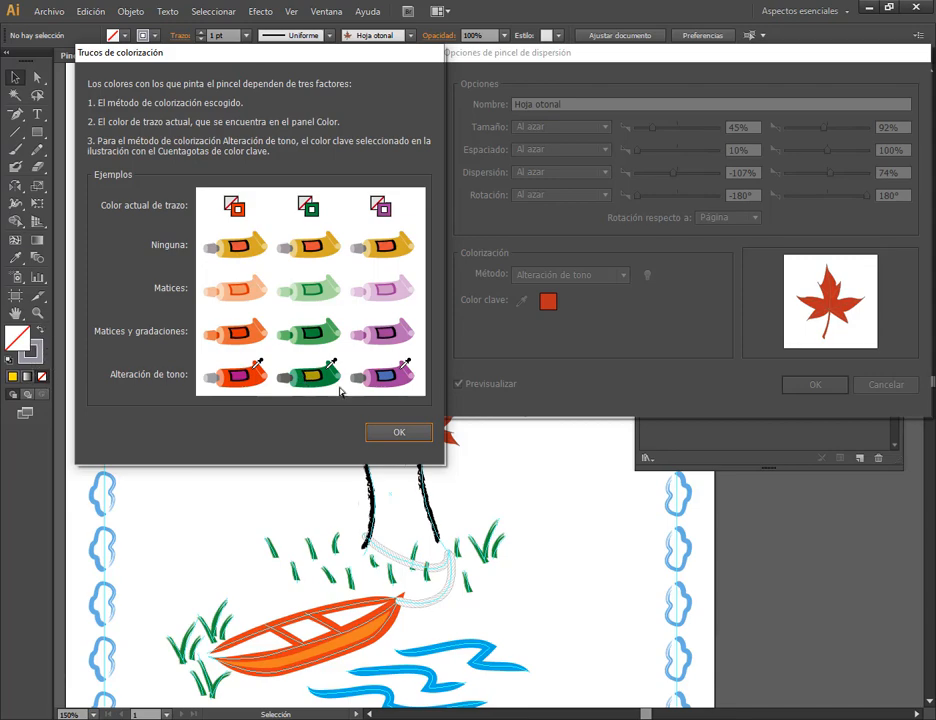
click(393, 436)
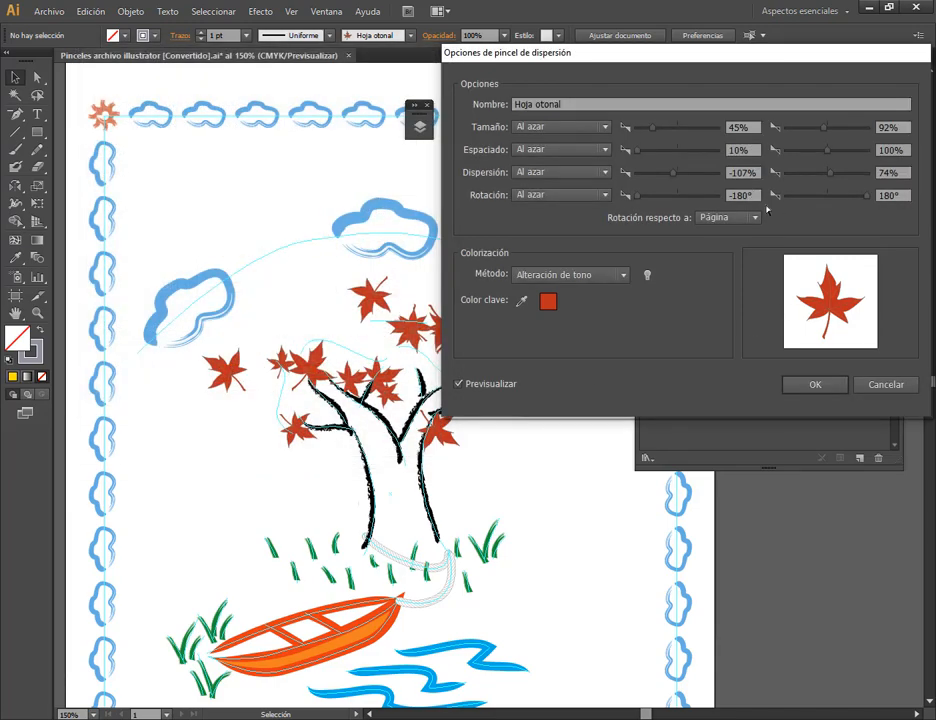
click(647, 274)
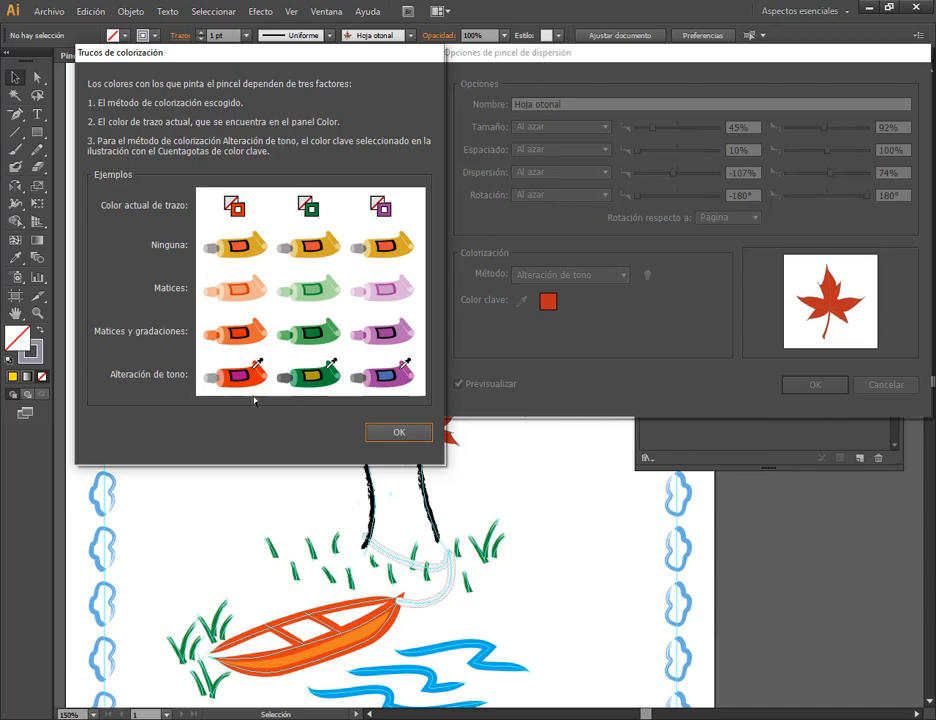
click(390, 431)
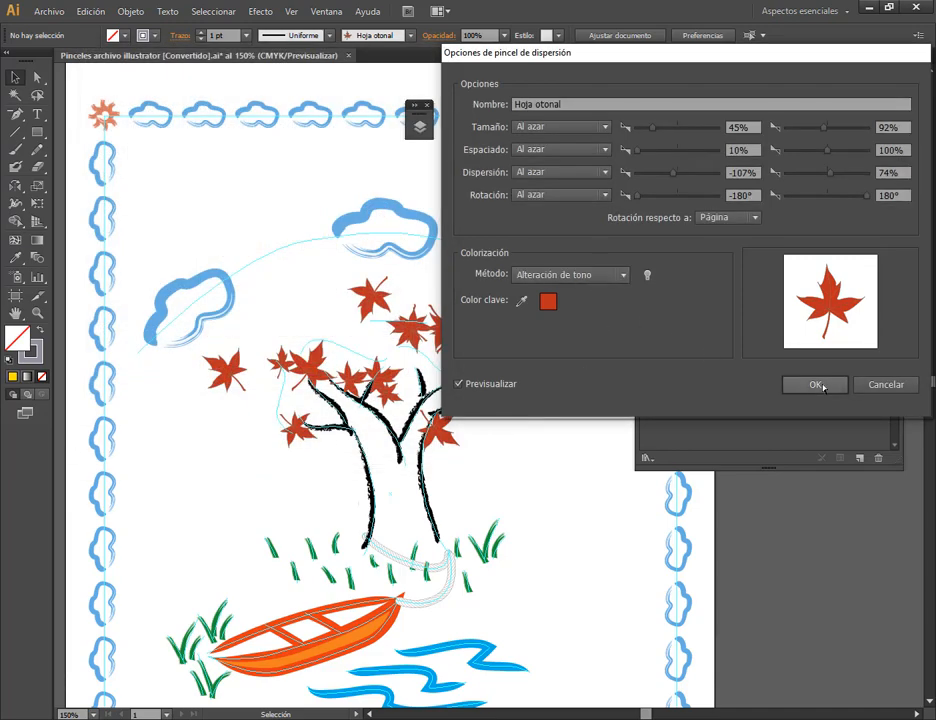
click(818, 385)
click(436, 387)
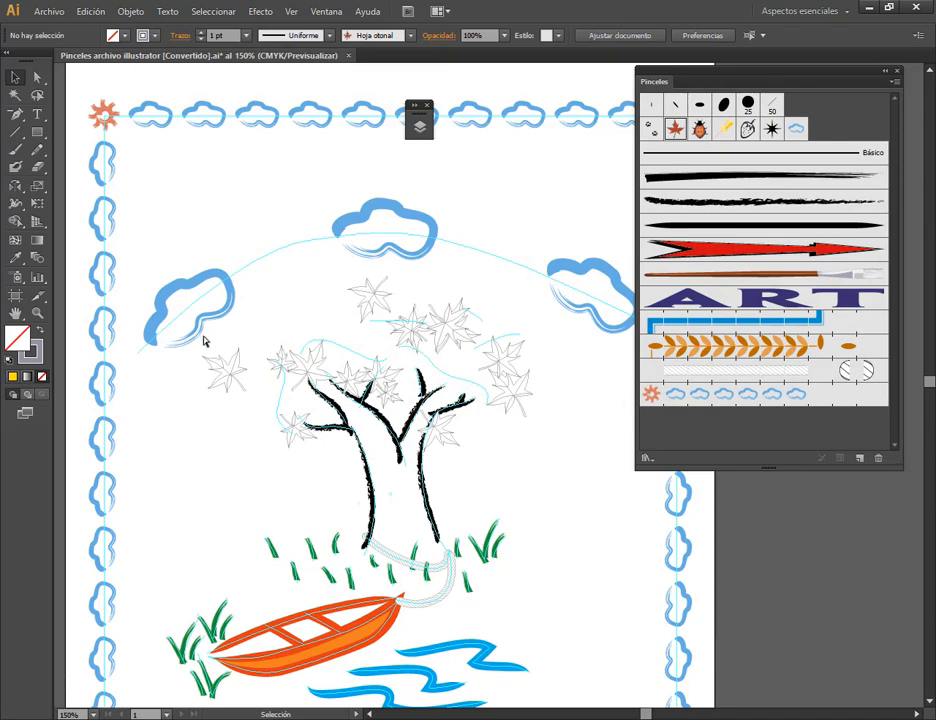
Select most of the leaf strokes in the tree's crown together and set their stroke colour to light violet D9A1DB.
click(450, 336)
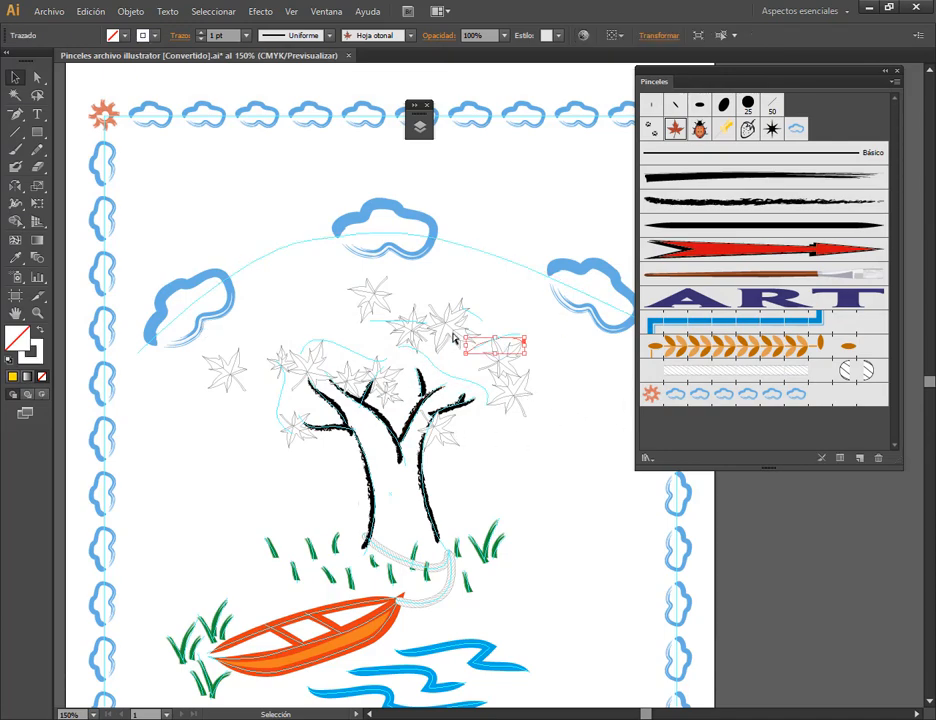
shift+click(516, 390)
shift+click(376, 386)
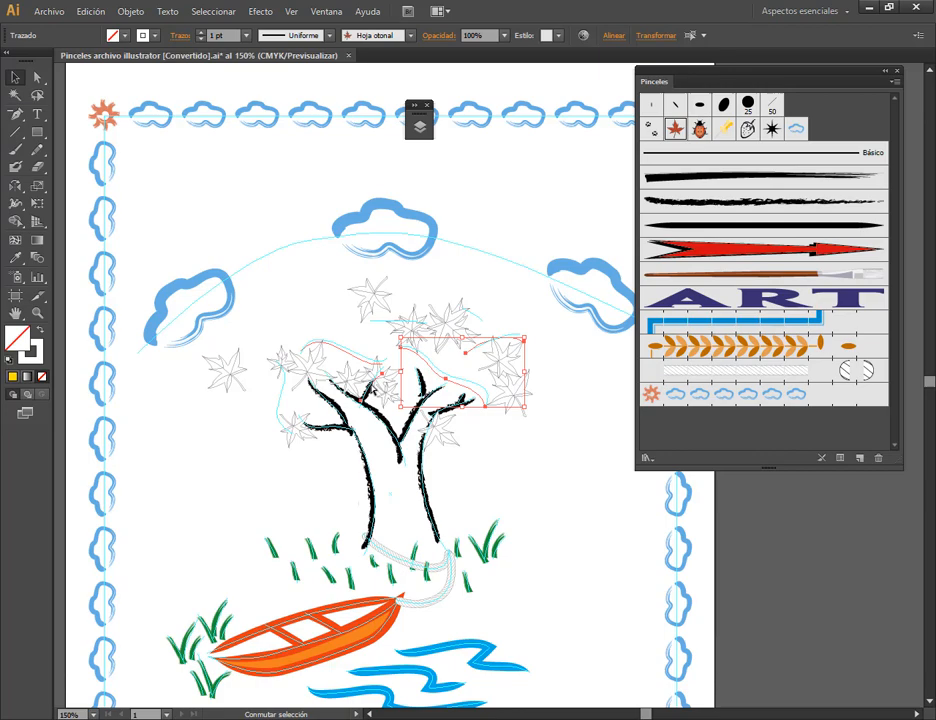
shift+click(236, 372)
click(229, 423)
click(234, 376)
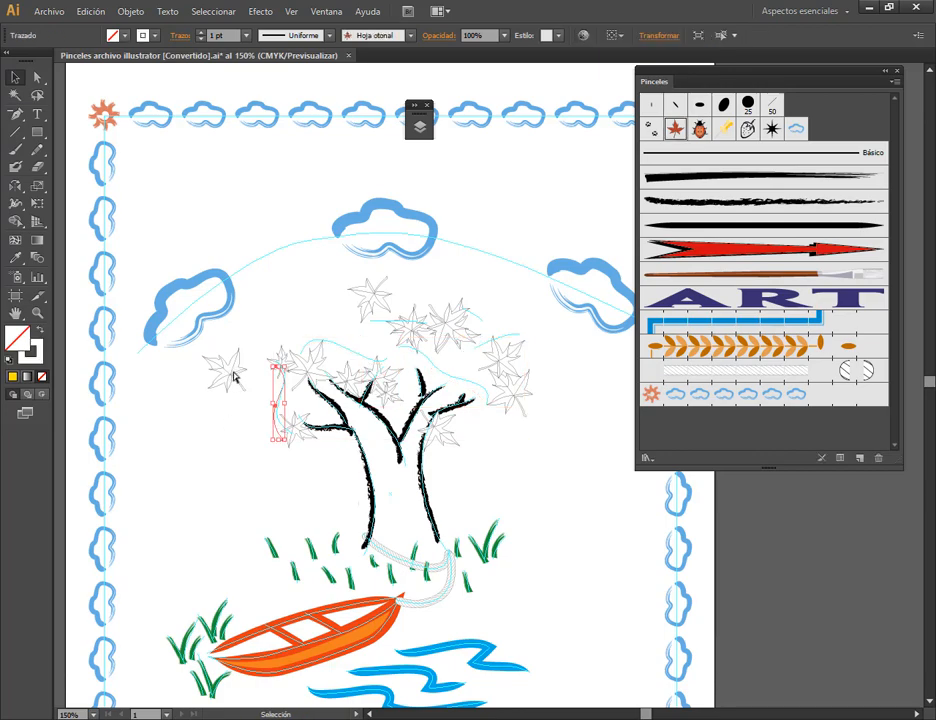
shift+click(376, 309)
shift+click(452, 331)
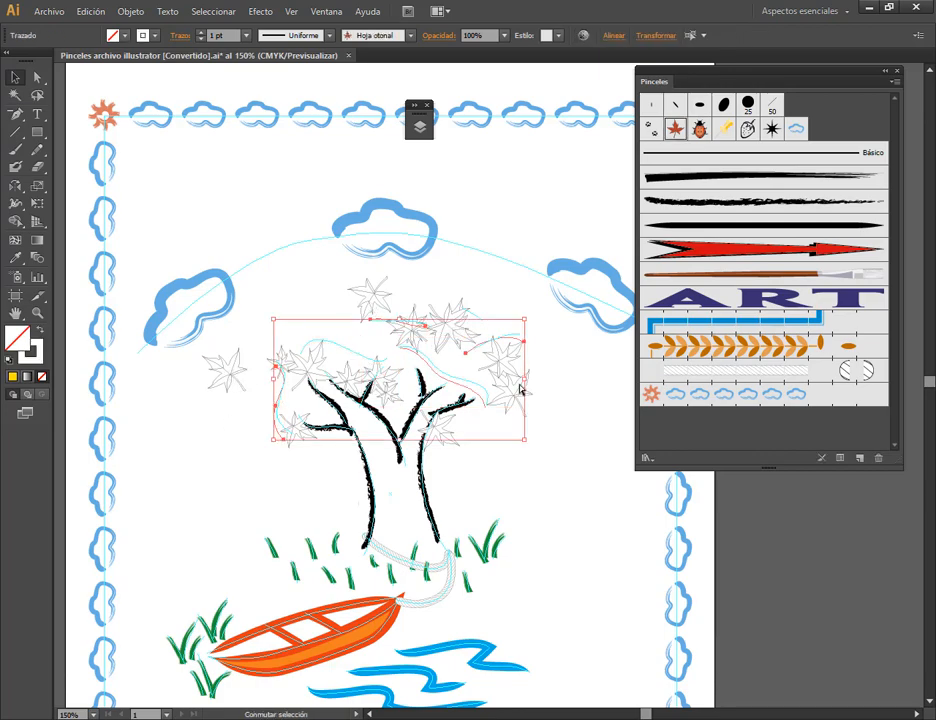
double_click(34, 354)
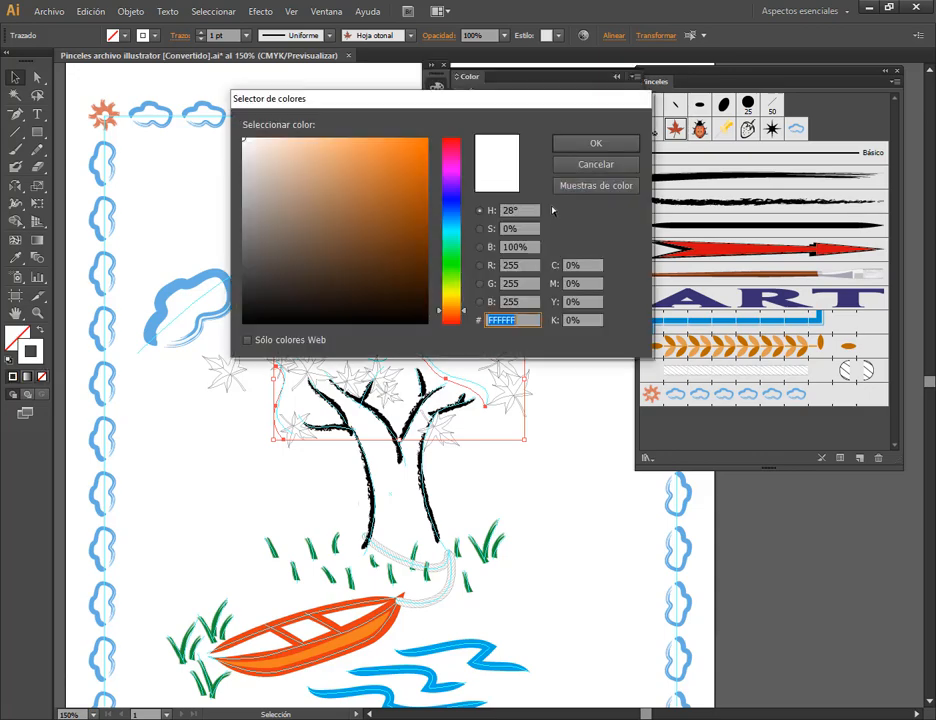
mouse_move(441, 187)
mouse_down()
mouse_move(447, 167)
mouse_move(412, 188)
mouse_move(355, 171)
mouse_move(324, 146)
mouse_move(307, 146)
mouse_move(313, 157)
mouse_move(291, 163)
mouse_up()
click(399, 169)
click(614, 145)
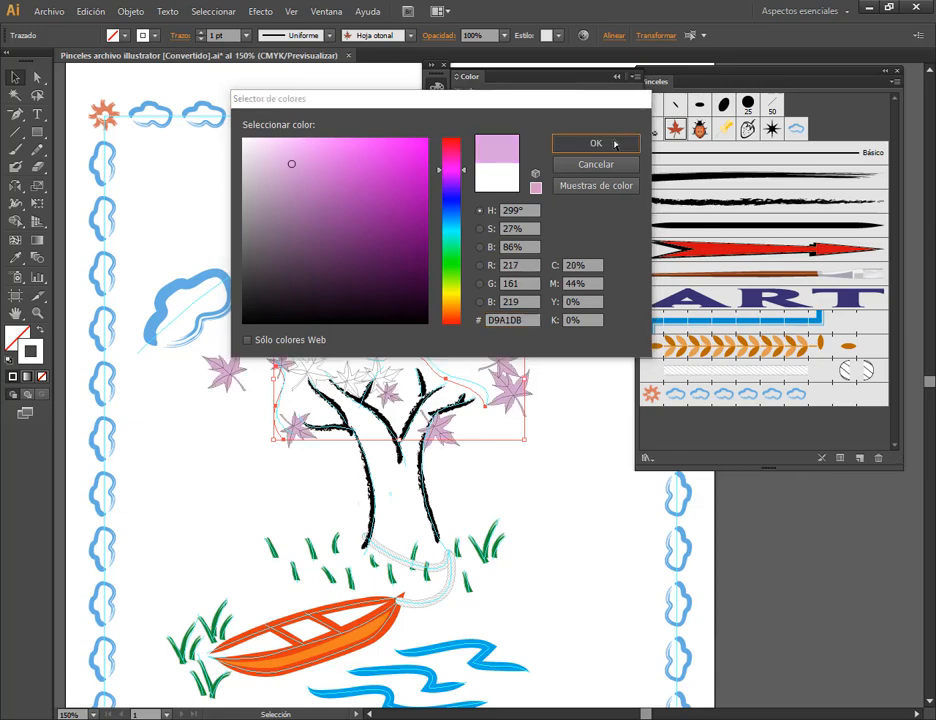
Copy the violet stroke colour onto the two remaining white leaf strokes with the Eyedropper and deselect them.
click(462, 304)
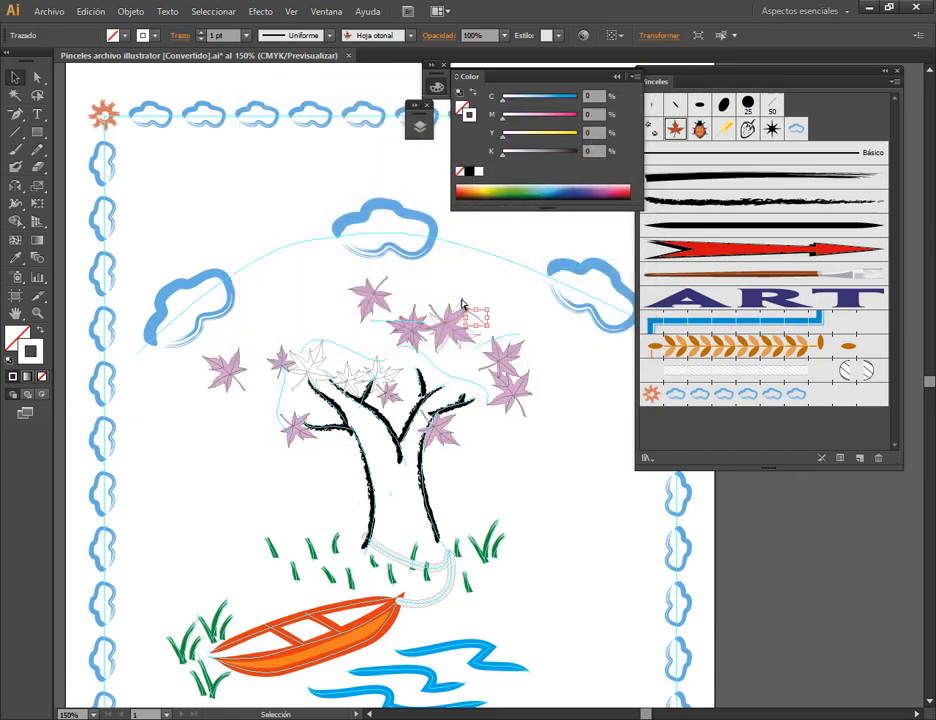
shift+click(344, 356)
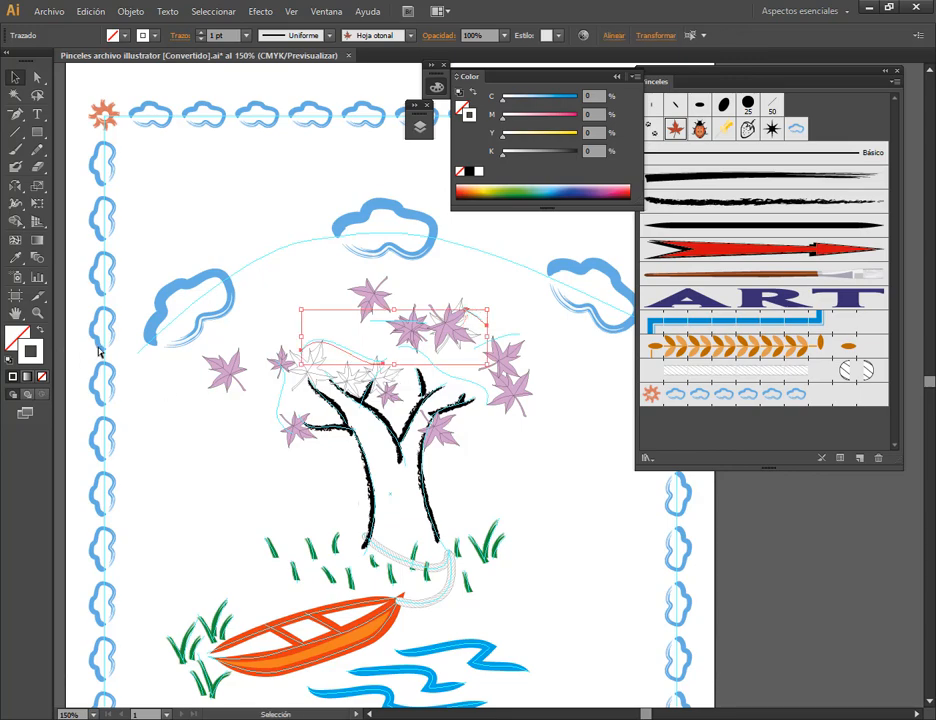
click(15, 257)
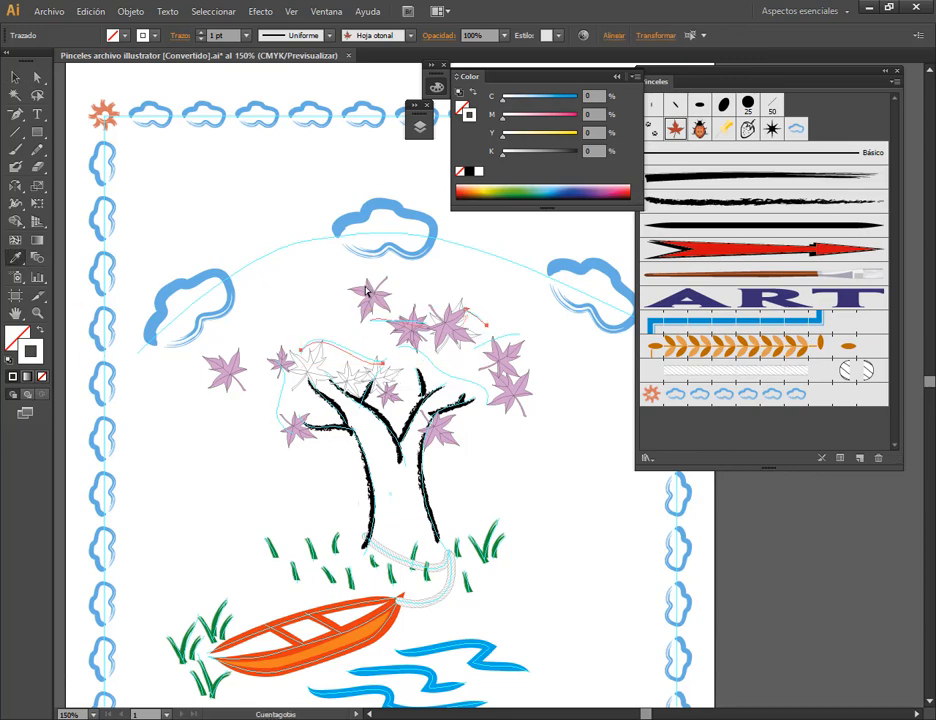
click(368, 291)
click(14, 76)
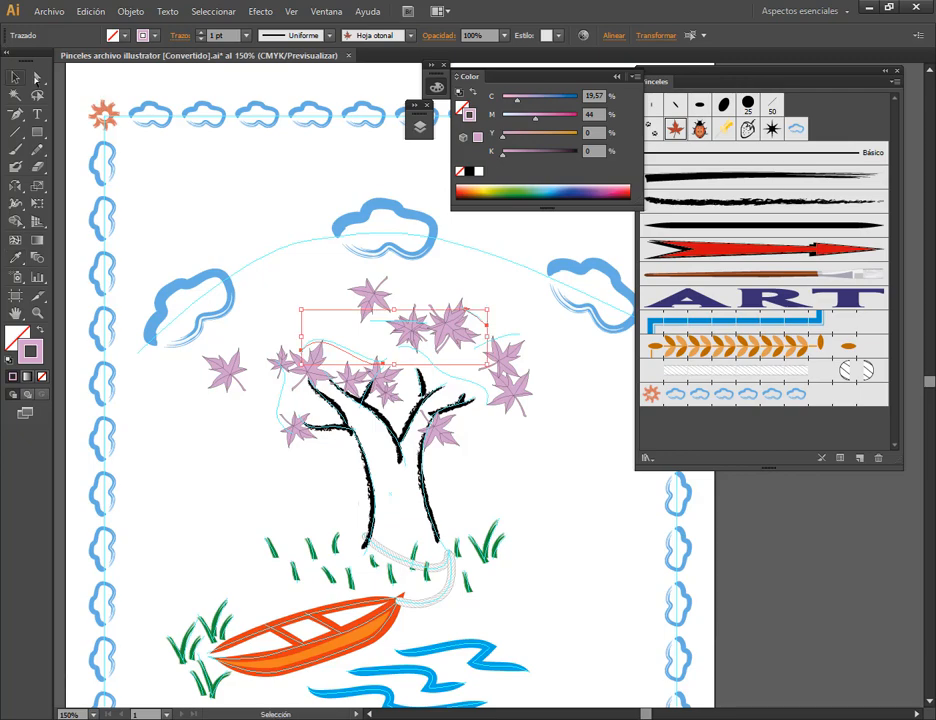
click(183, 148)
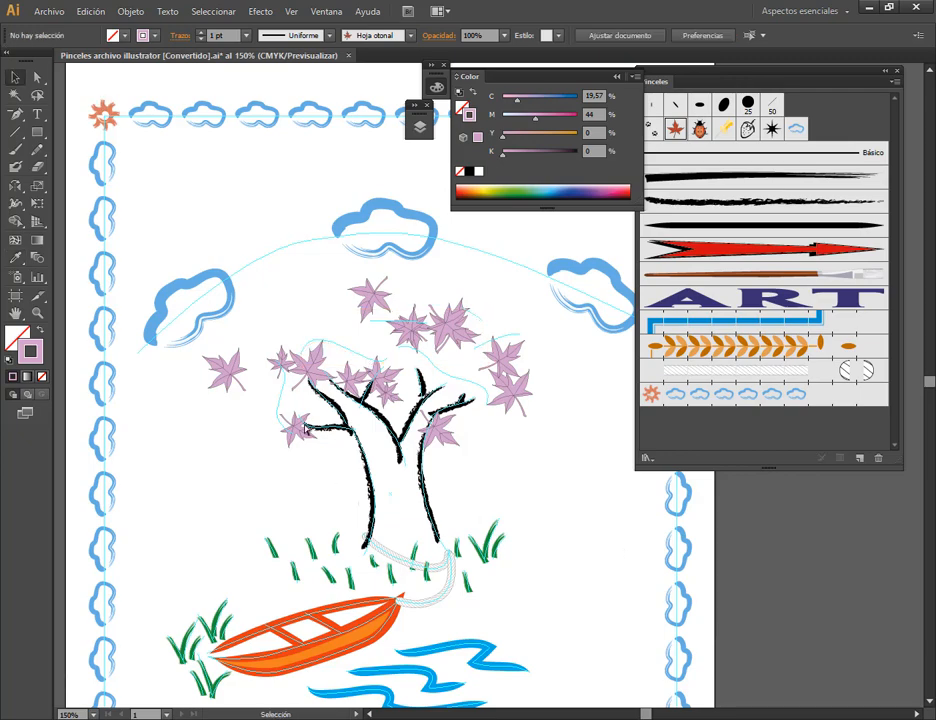
Set the Hoja otonal brush's minimum spacing to 1% and minimum dispersion to -87%, and apply the changes to existing strokes.
scroll(507, 393, down, 2)
key(alt)
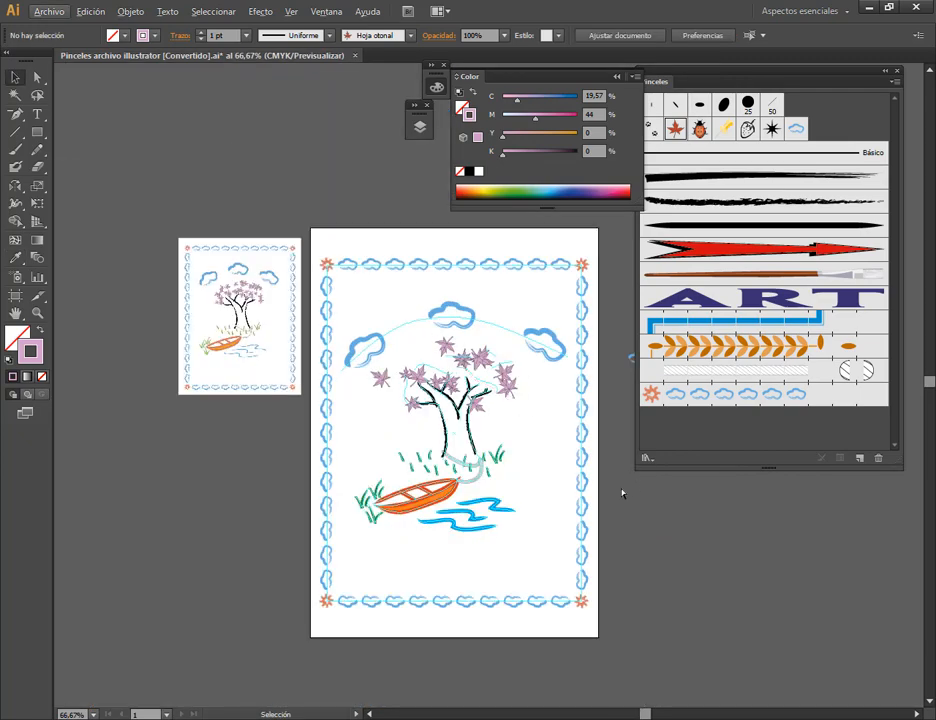
double_click(671, 133)
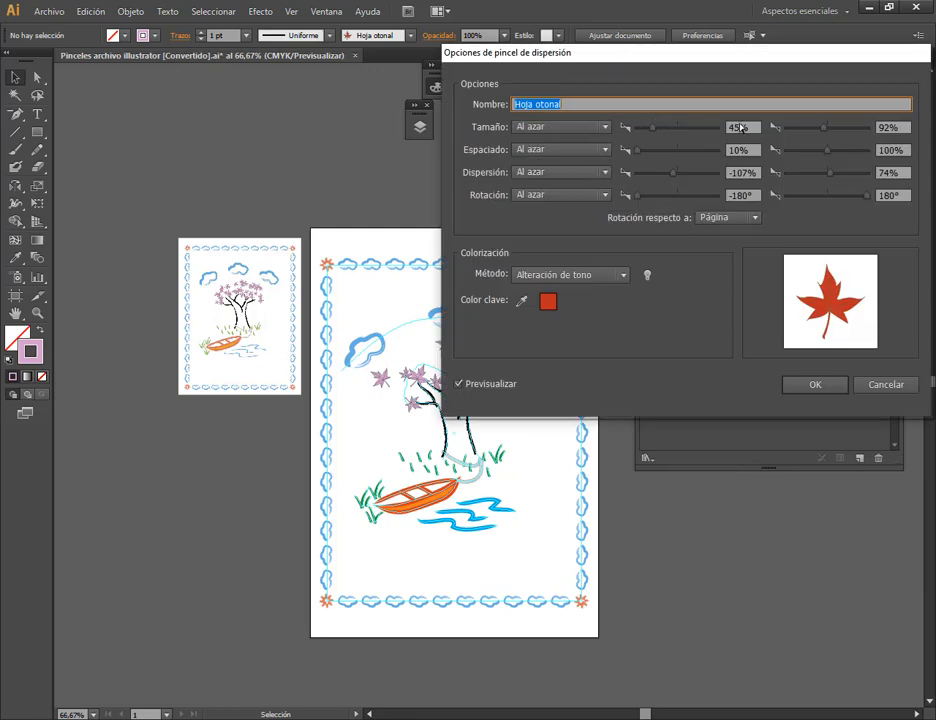
scroll(742, 156, down, 9)
scroll(742, 173, up, 11)
scroll(748, 175, up, 10)
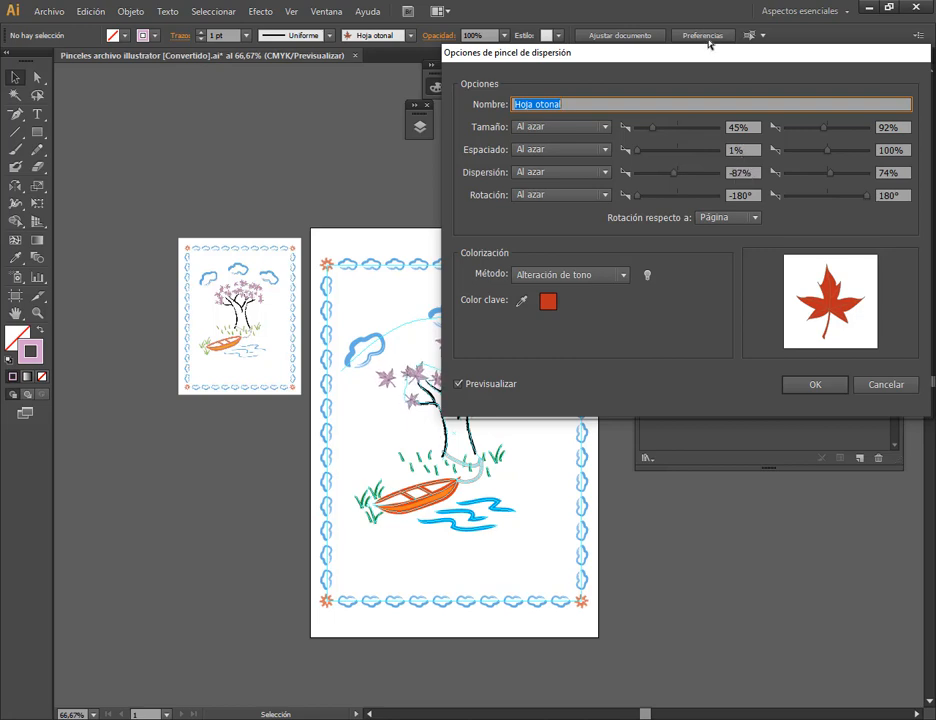
mouse_move(708, 44)
mouse_down()
mouse_move(851, 86)
mouse_move(580, 455)
mouse_move(504, 463)
mouse_up()
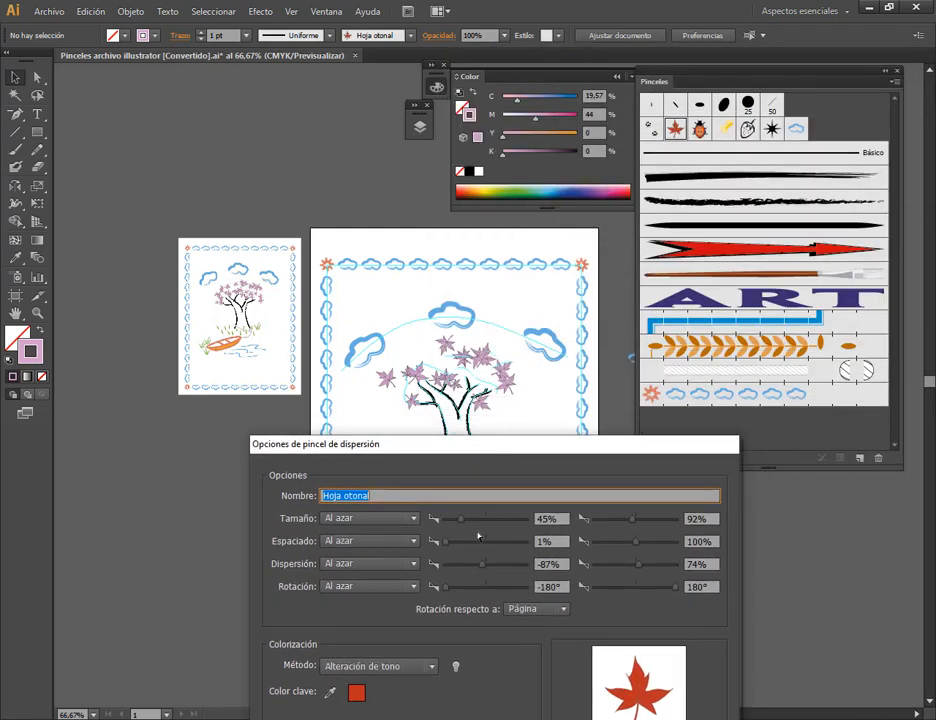
mouse_move(637, 447)
mouse_down()
mouse_move(334, 182)
mouse_move(298, 131)
mouse_up()
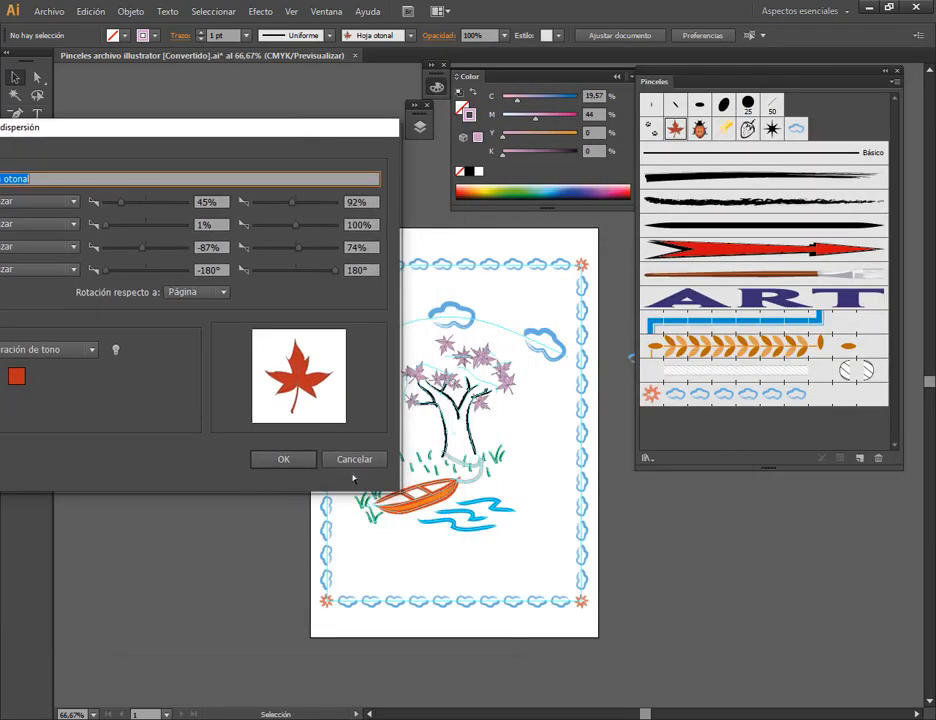
click(300, 459)
click(474, 386)
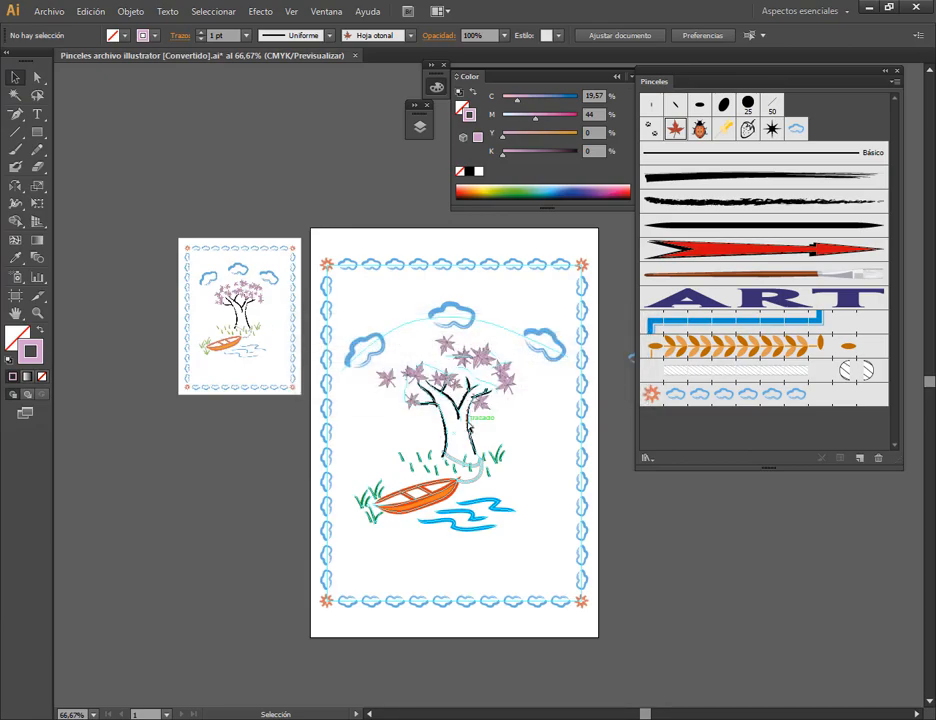